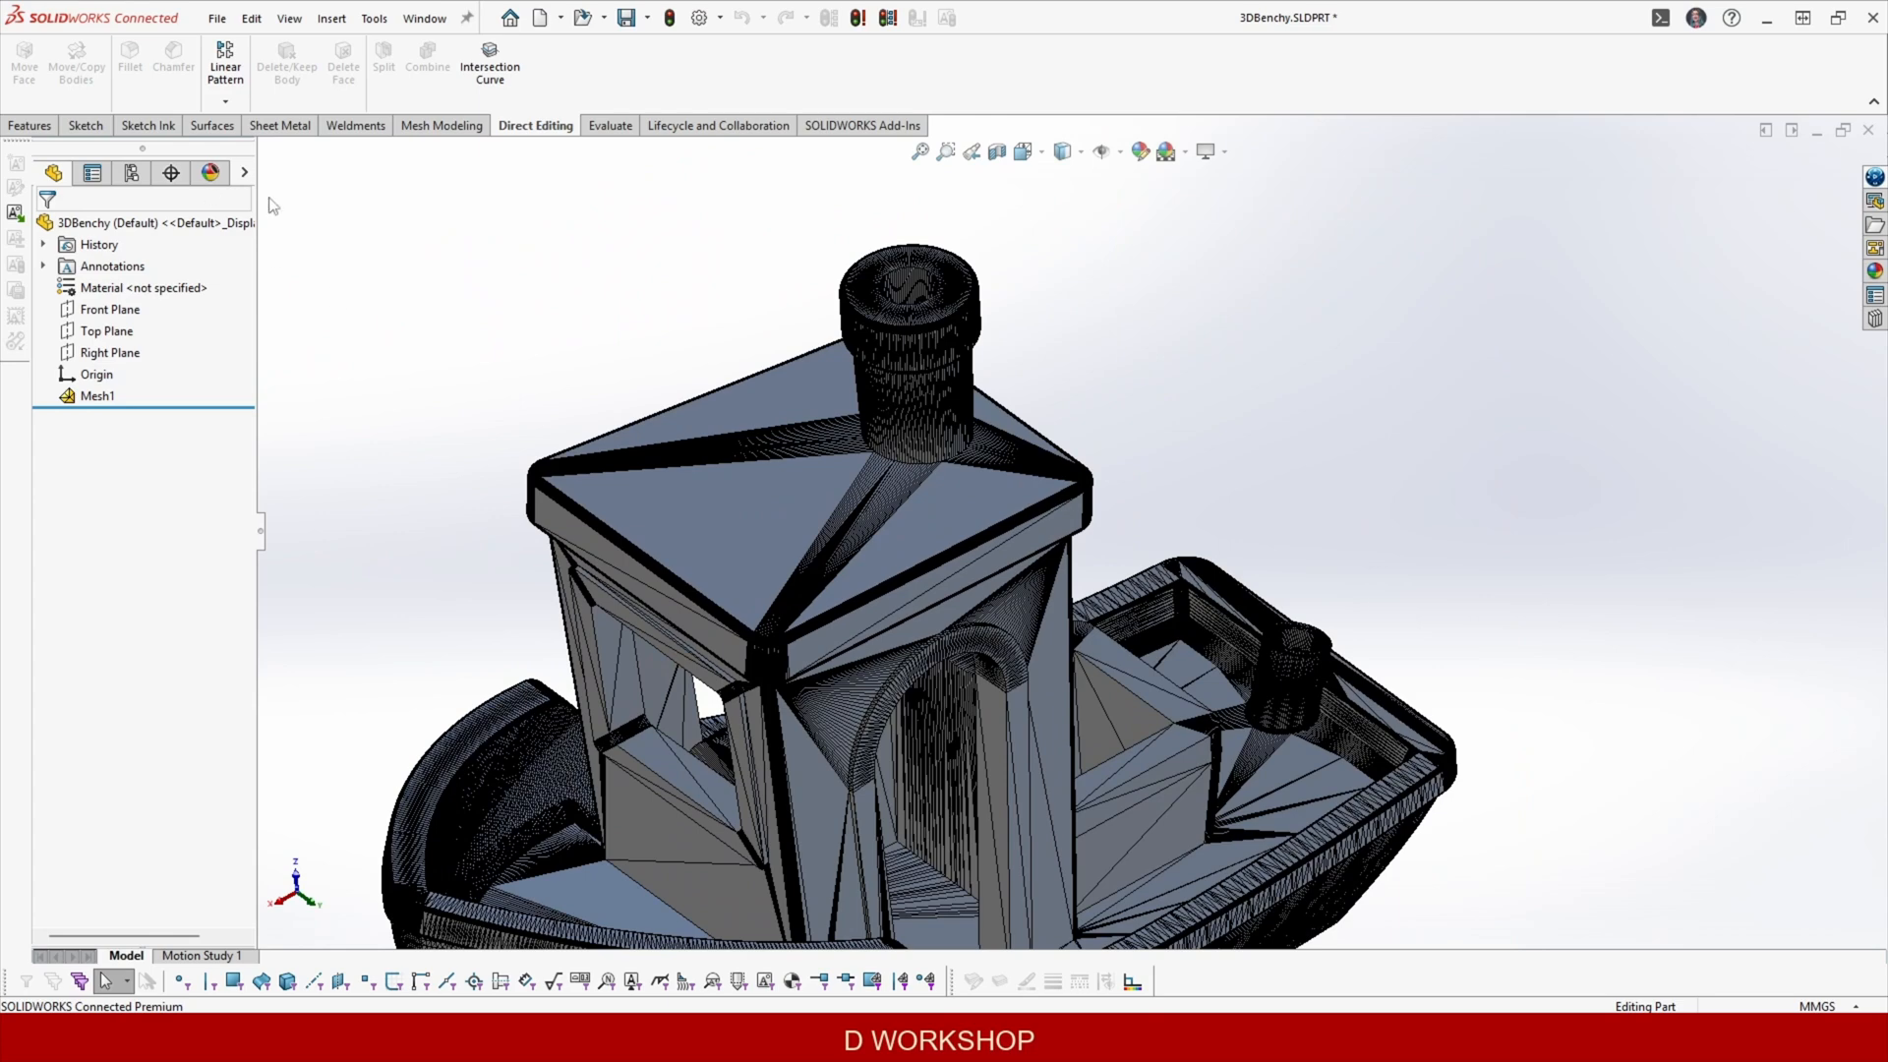
Start a 3D sketch and place points on the four inner rim corners of the box behind the cabin.
{"action": "left_click", "coordinate": [84, 127]}
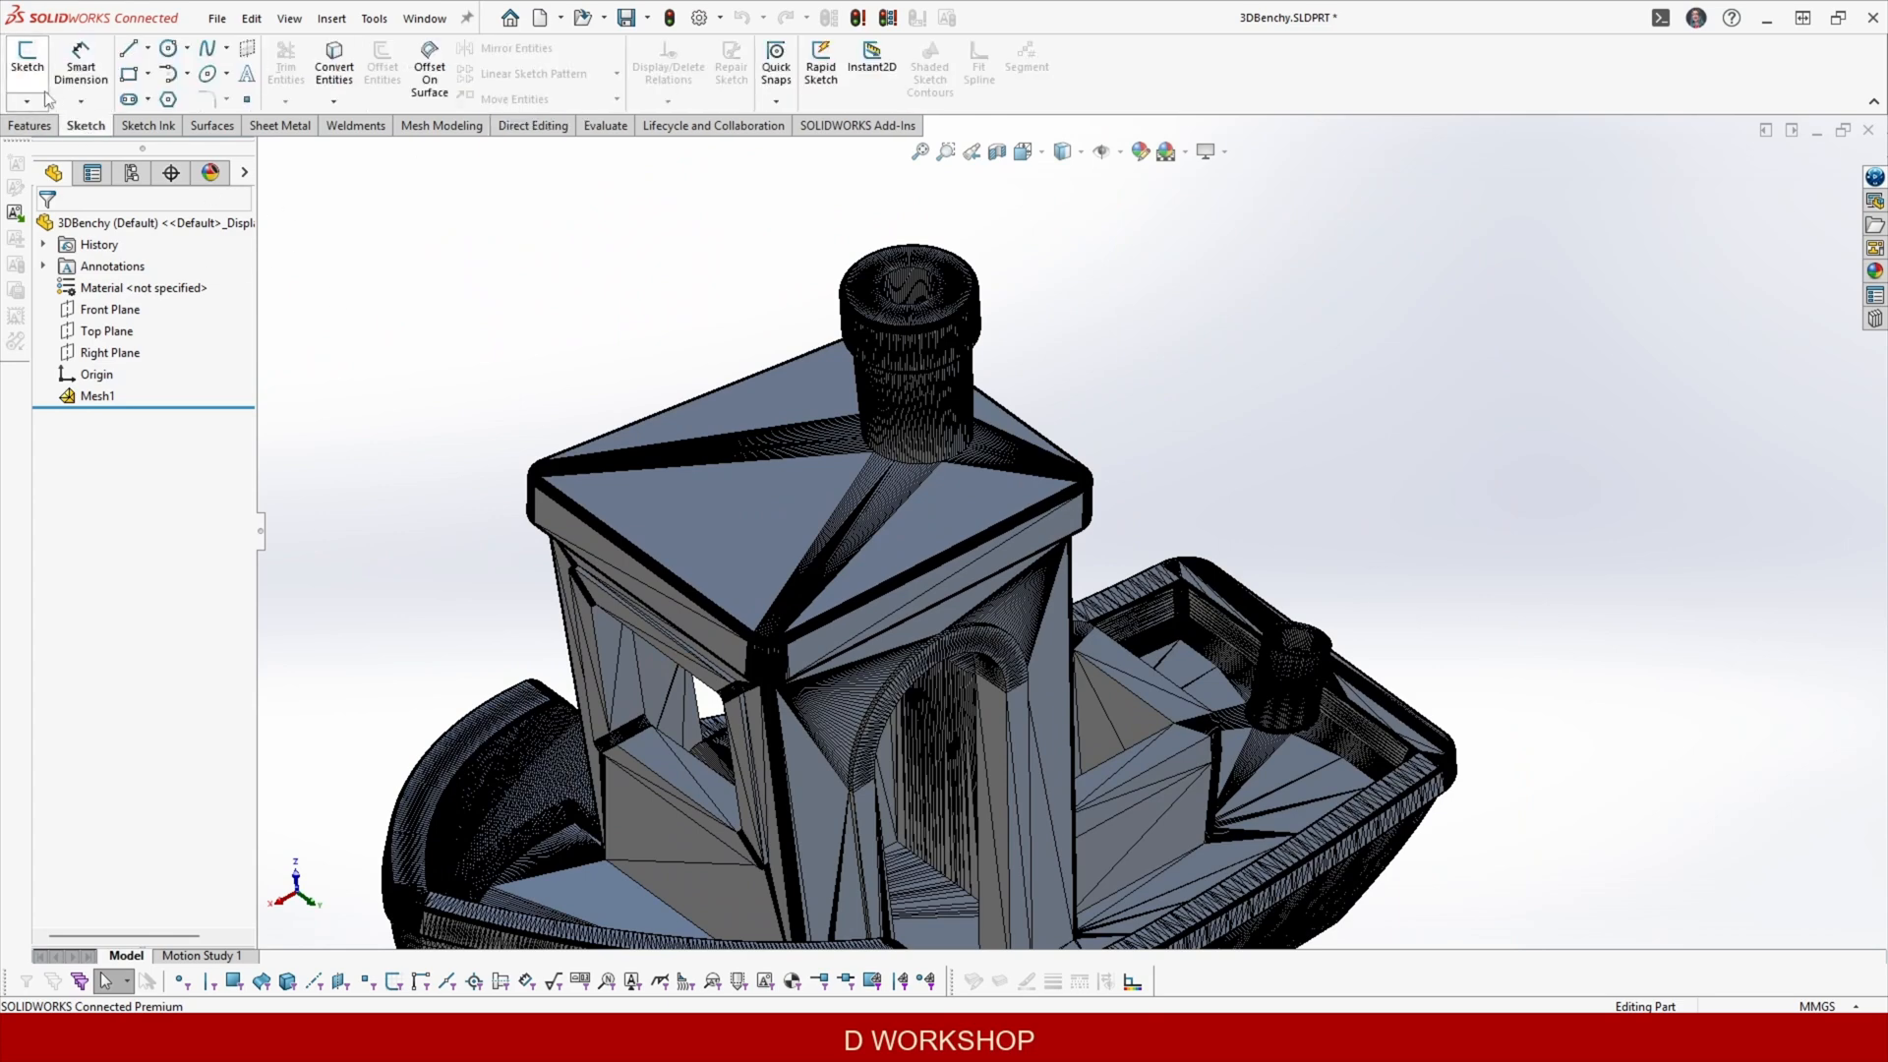
{"action": "left_click", "coordinate": [61, 147]}
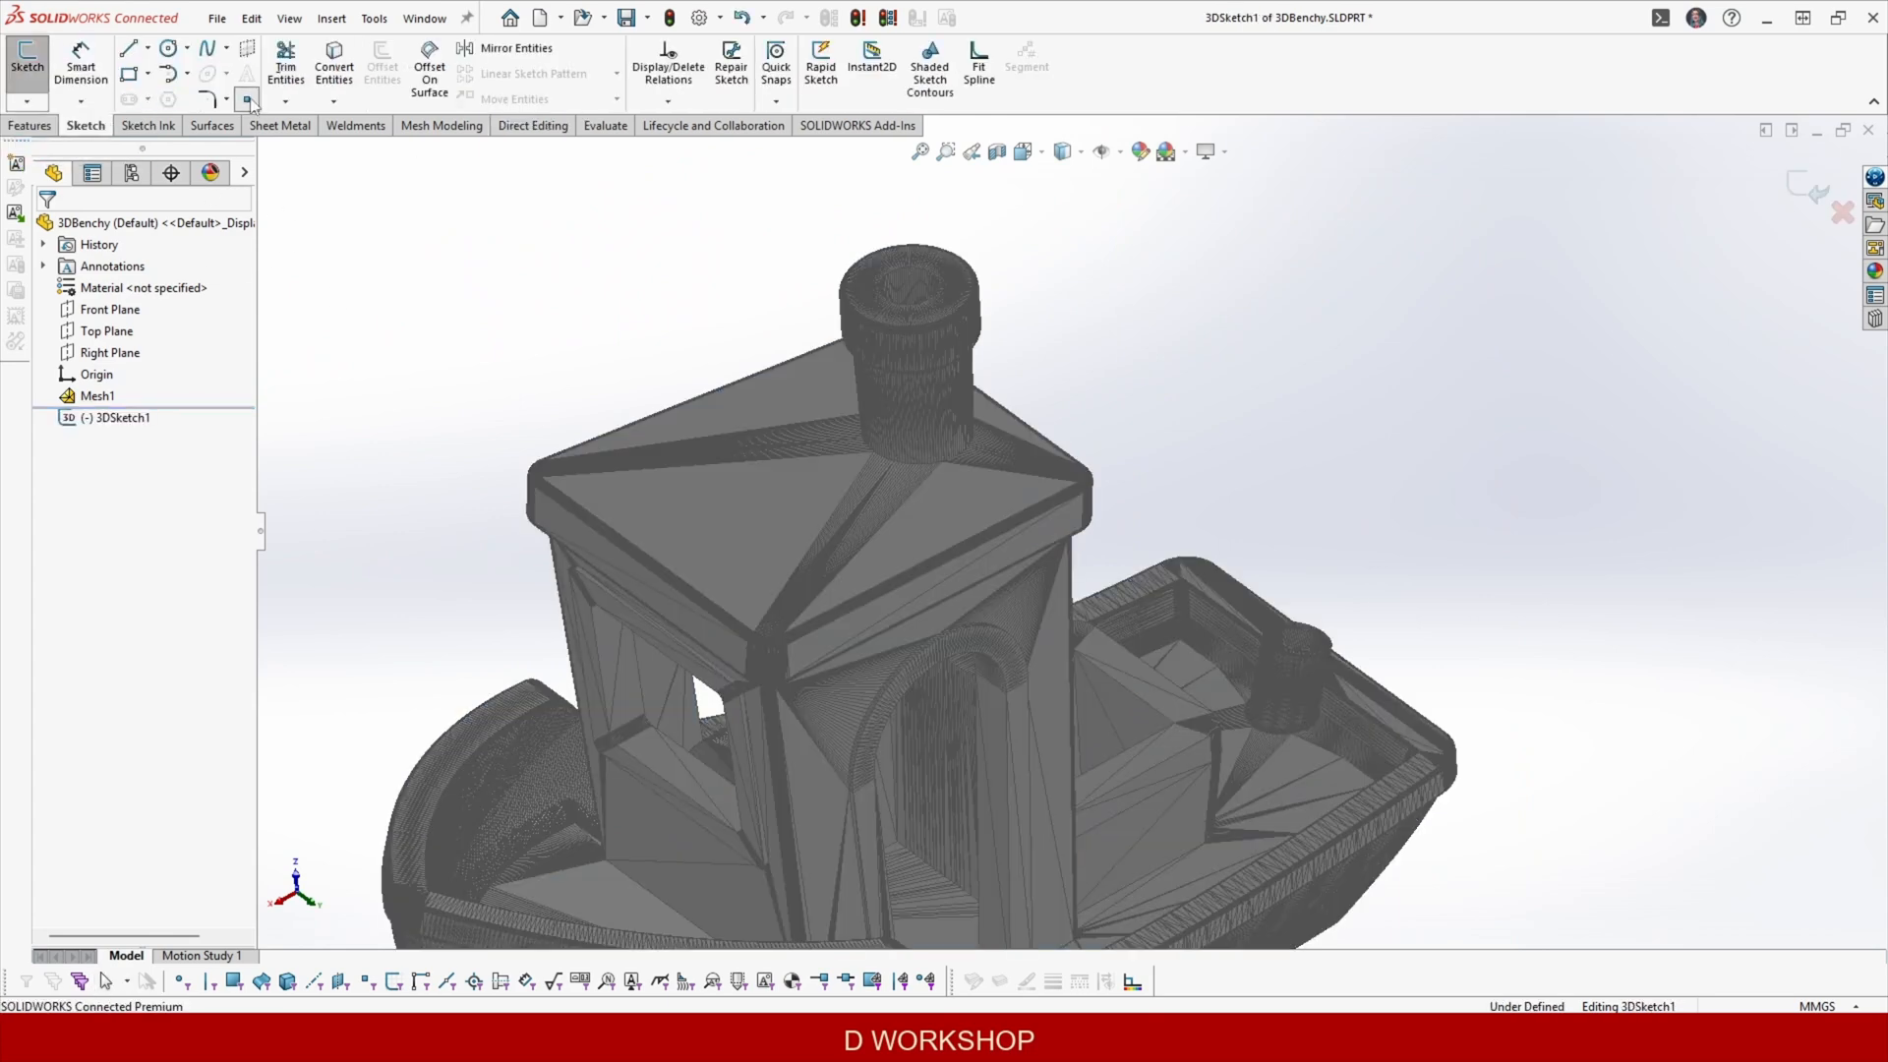
{"action": "left_click", "coordinate": [247, 99]}
{"action": "scroll", "coordinate": [1046, 716], "scroll_direction": "down", "scroll_amount": 5}
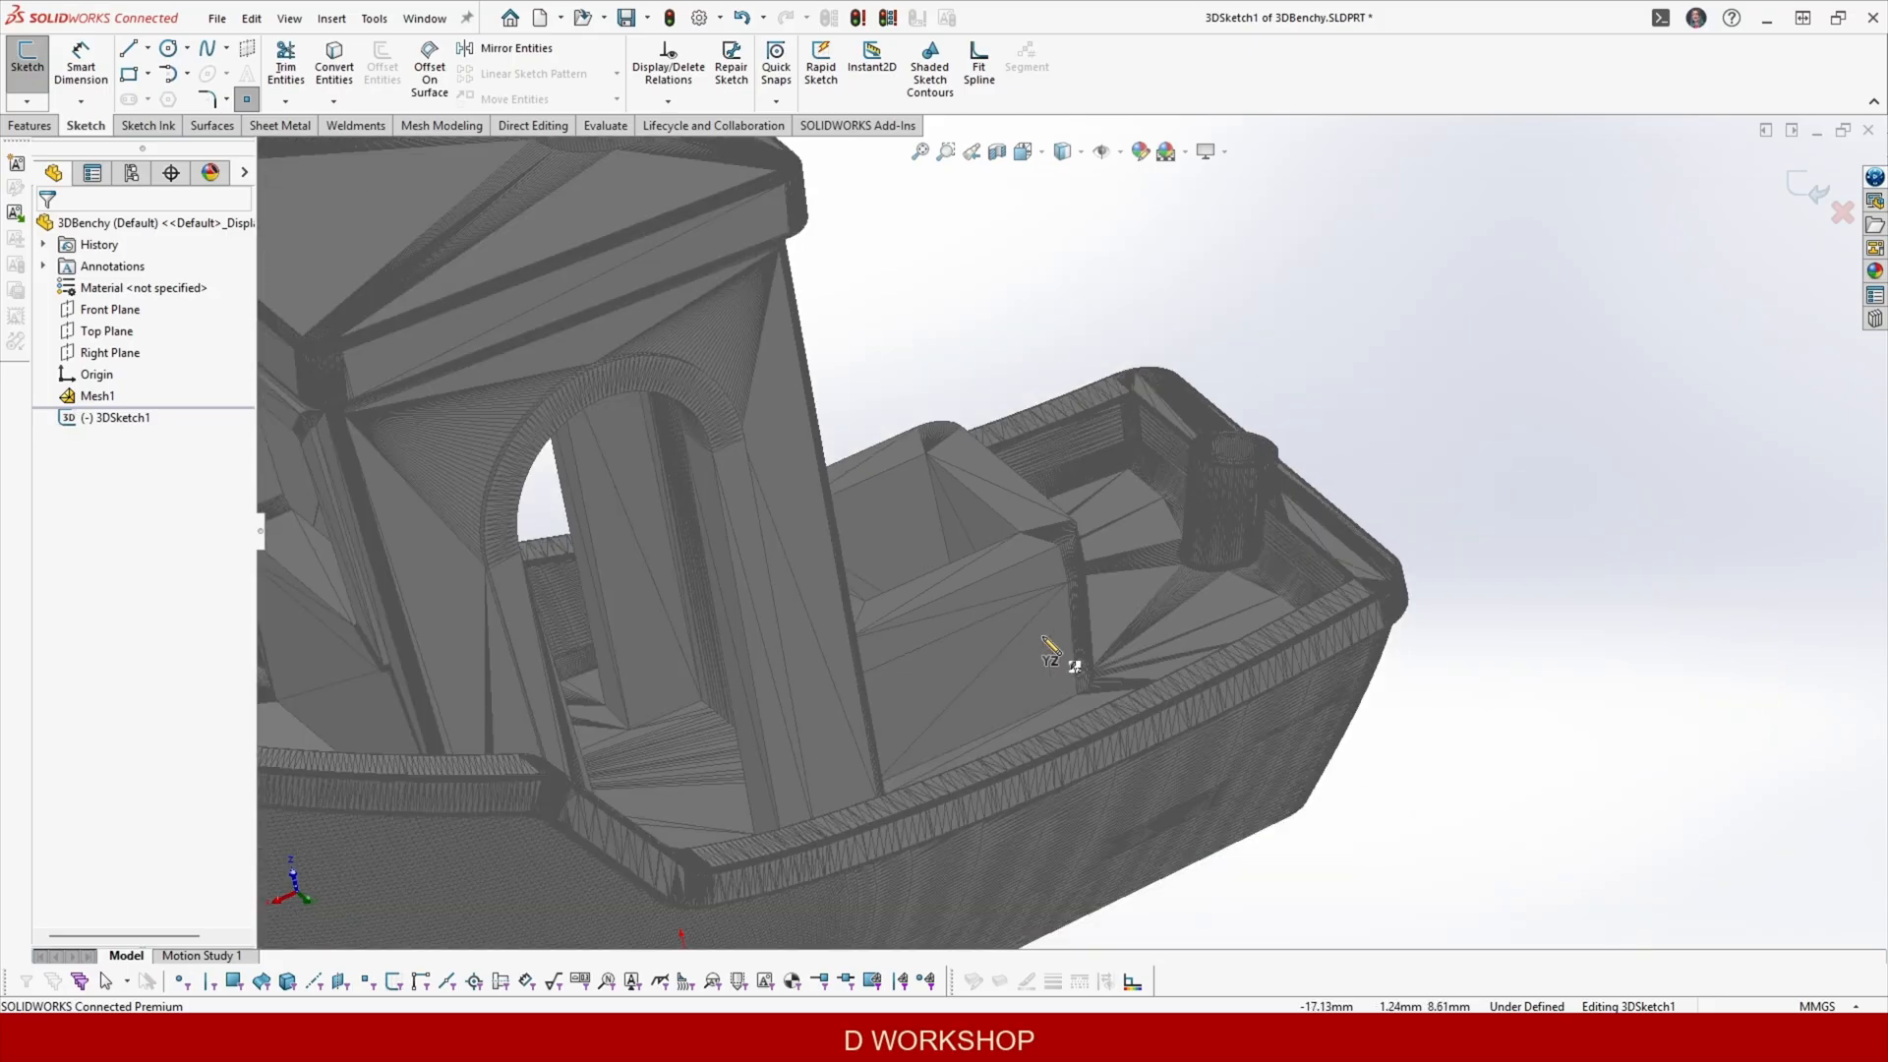
{"action": "scroll", "coordinate": [1050, 651], "scroll_direction": "down", "scroll_amount": 3}
{"action": "left_click", "coordinate": [867, 320]}
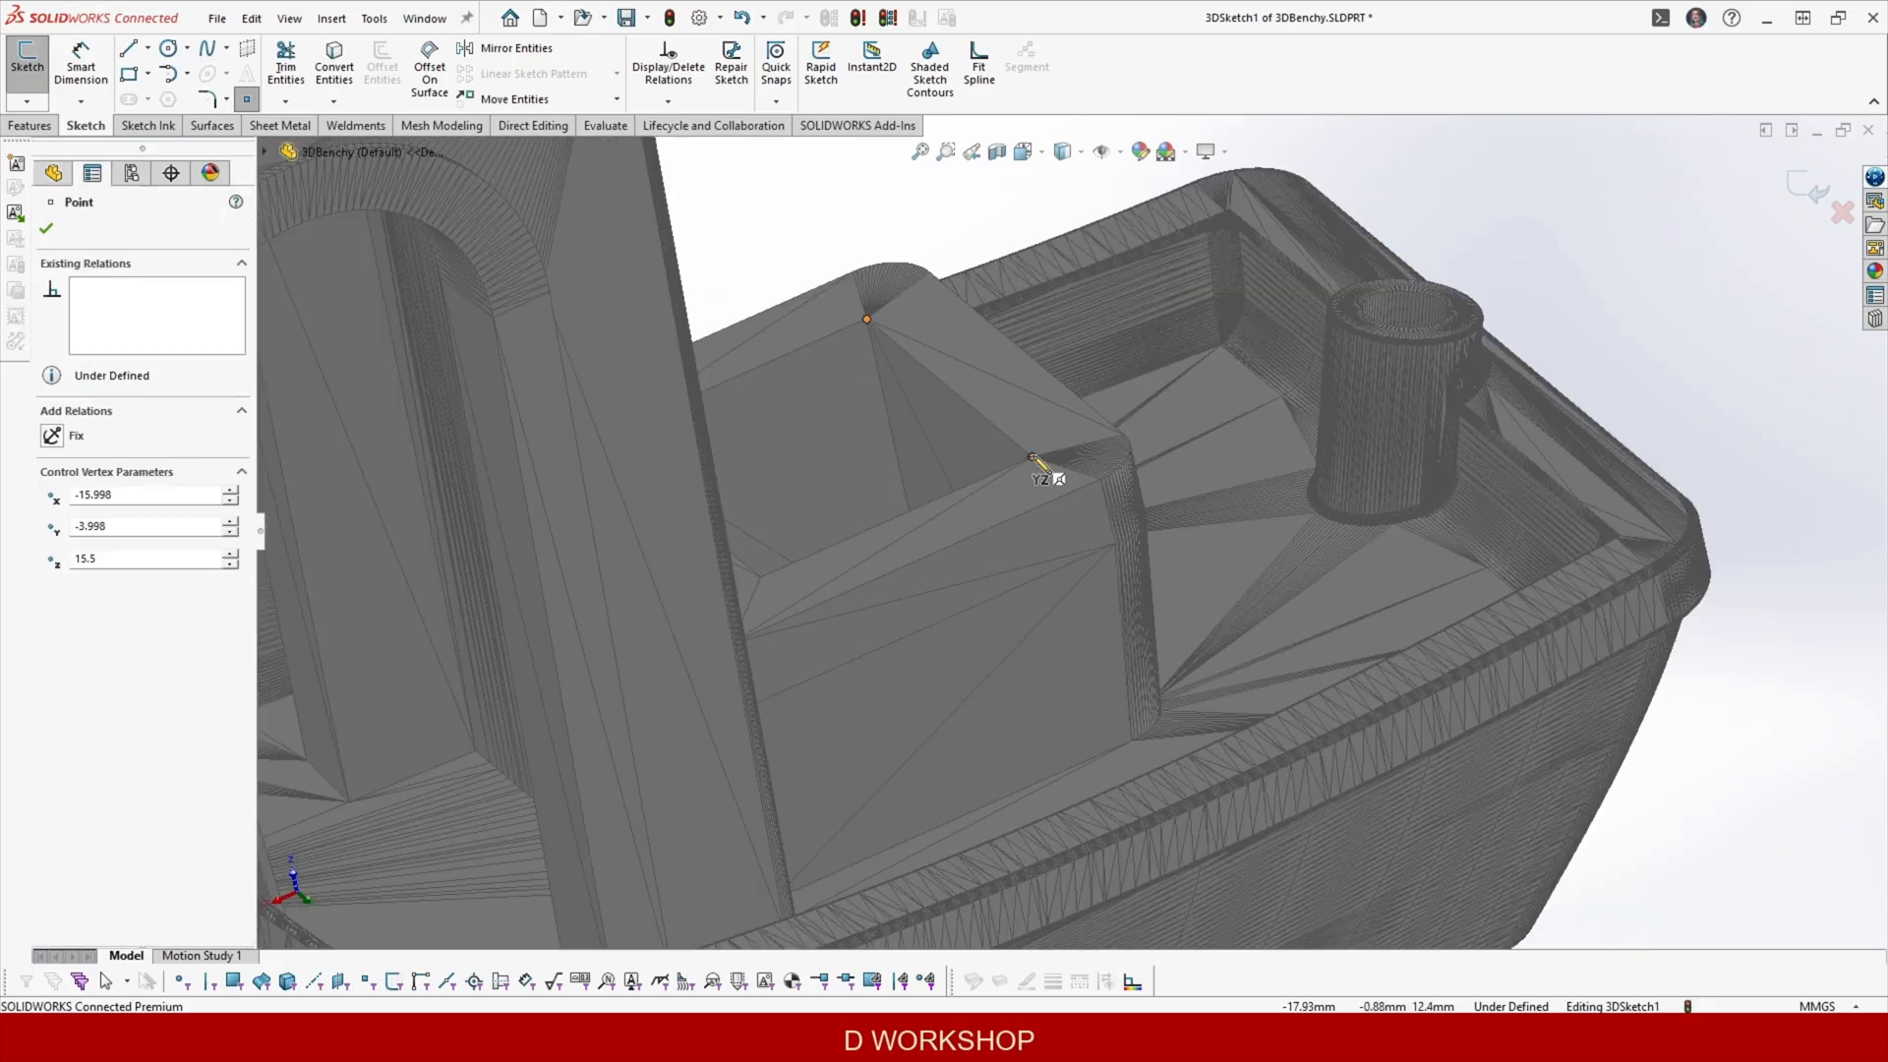
{"action": "middle_click_drag", "start_coordinate": [1019, 492], "coordinate": [852, 562]}
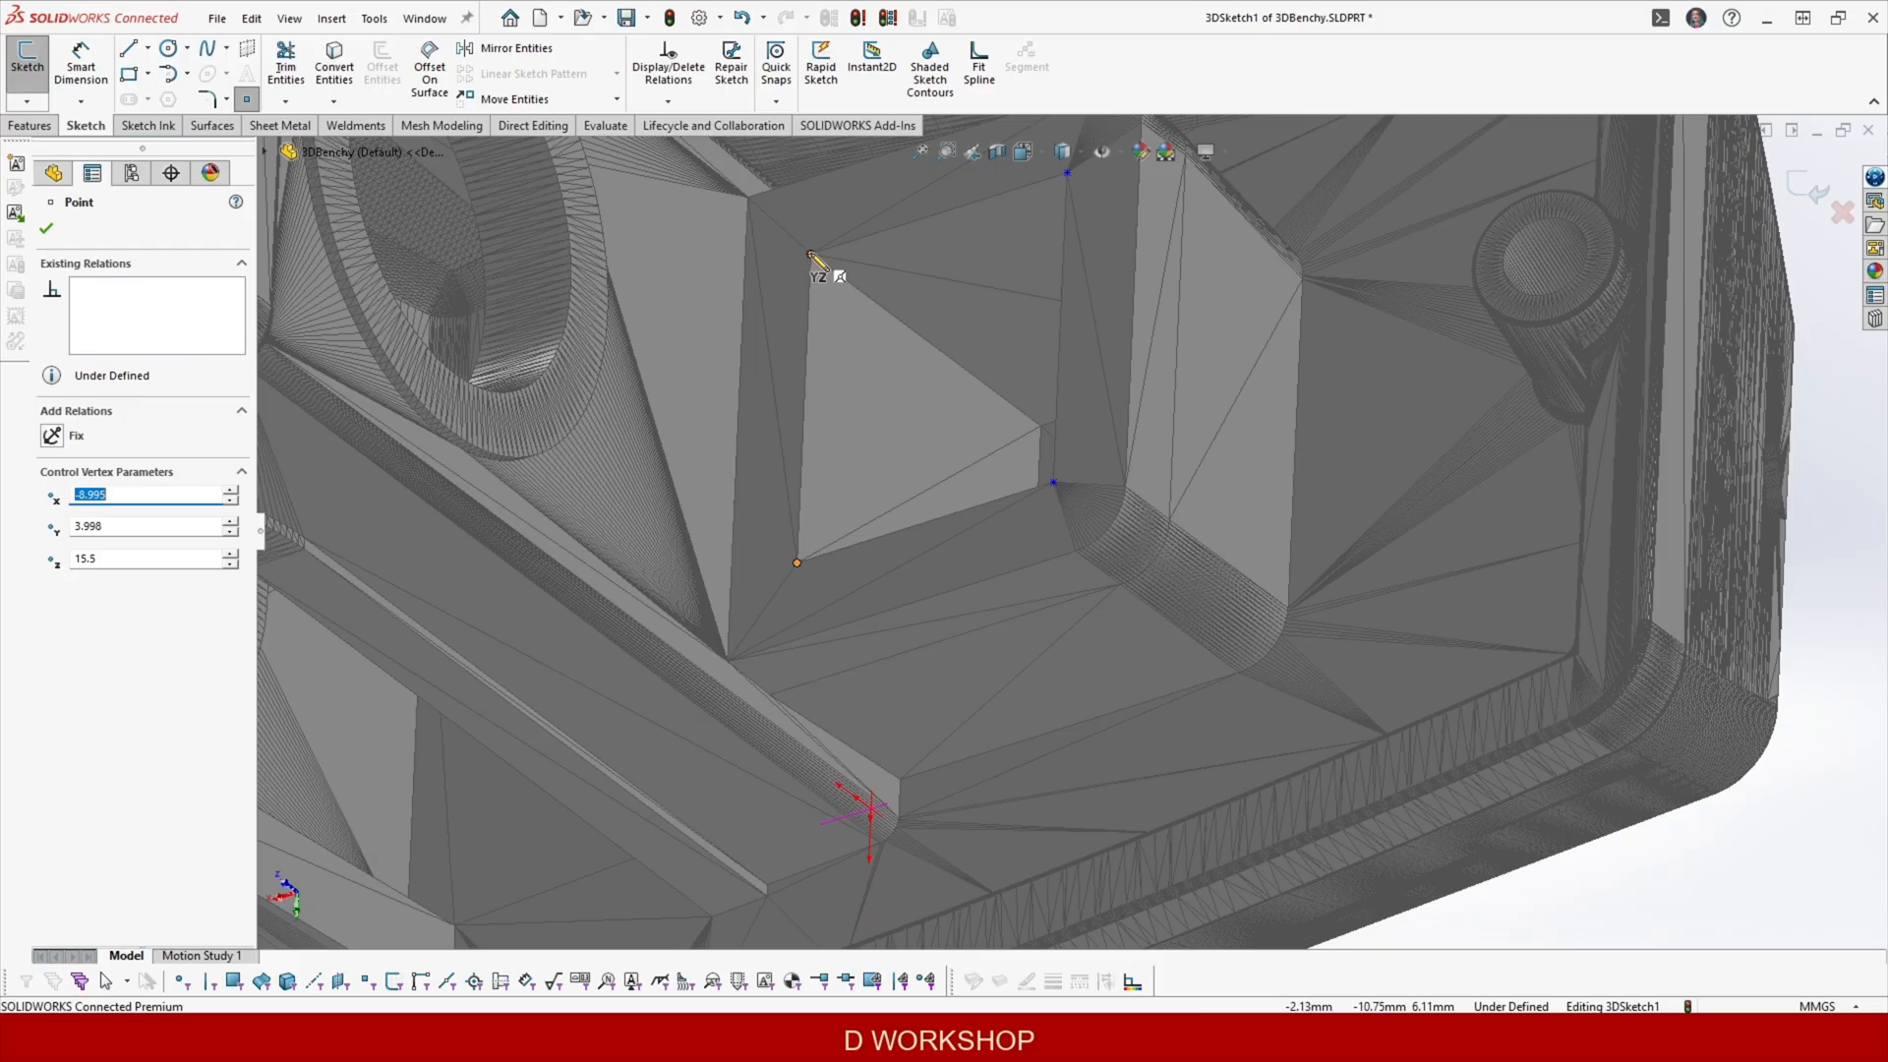
{"action": "scroll", "coordinate": [880, 275], "scroll_direction": "up", "scroll_amount": 2}
{"action": "mouse_move", "coordinate": [944, 339]}
{"action": "middle_mouse_down"}
{"action": "mouse_move", "coordinate": [1048, 472]}
{"action": "mouse_move", "coordinate": [1066, 446]}
{"action": "middle_mouse_up"}
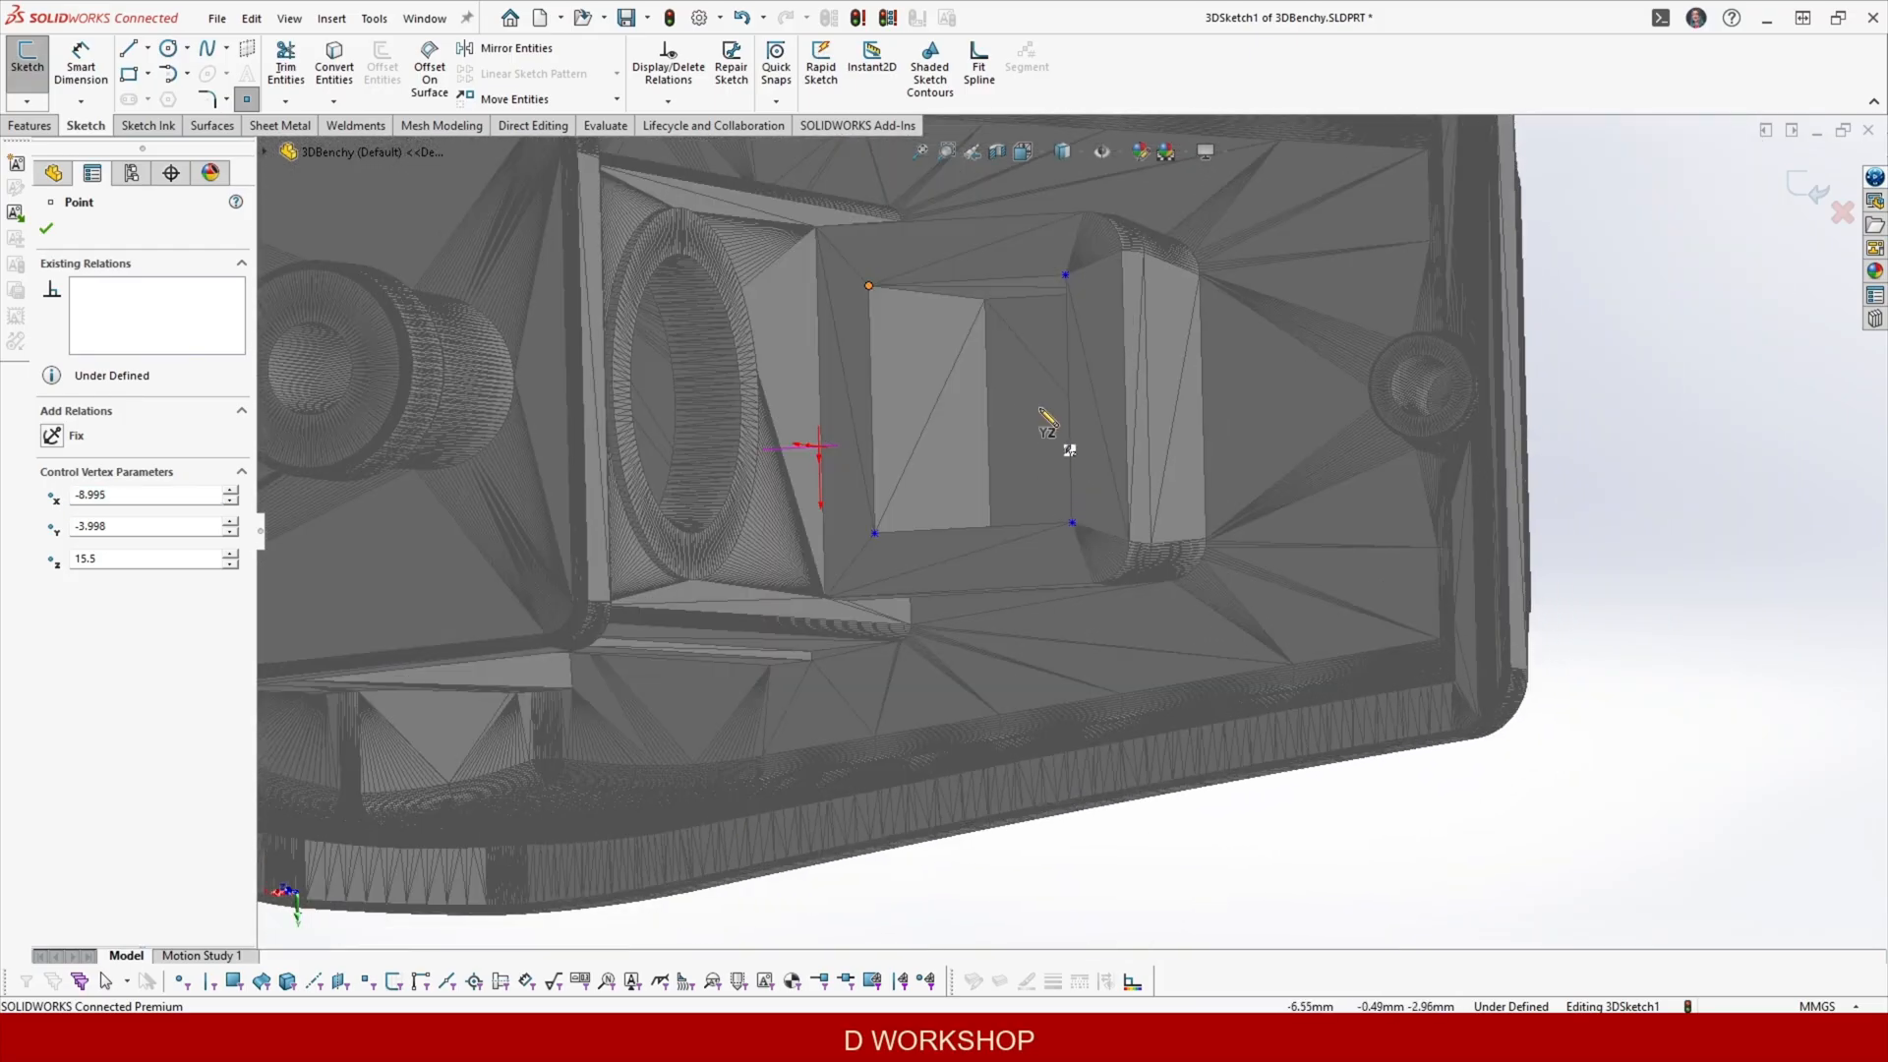
Place sketch points on the inner floor corners of the box recess, at Z 6.5.
{"action": "scroll", "coordinate": [1036, 407], "scroll_direction": "down", "scroll_amount": 5}
{"action": "scroll", "coordinate": [1087, 511], "scroll_direction": "up", "scroll_amount": 4}
{"action": "scroll", "coordinate": [1023, 321], "scroll_direction": "down", "scroll_amount": 5}
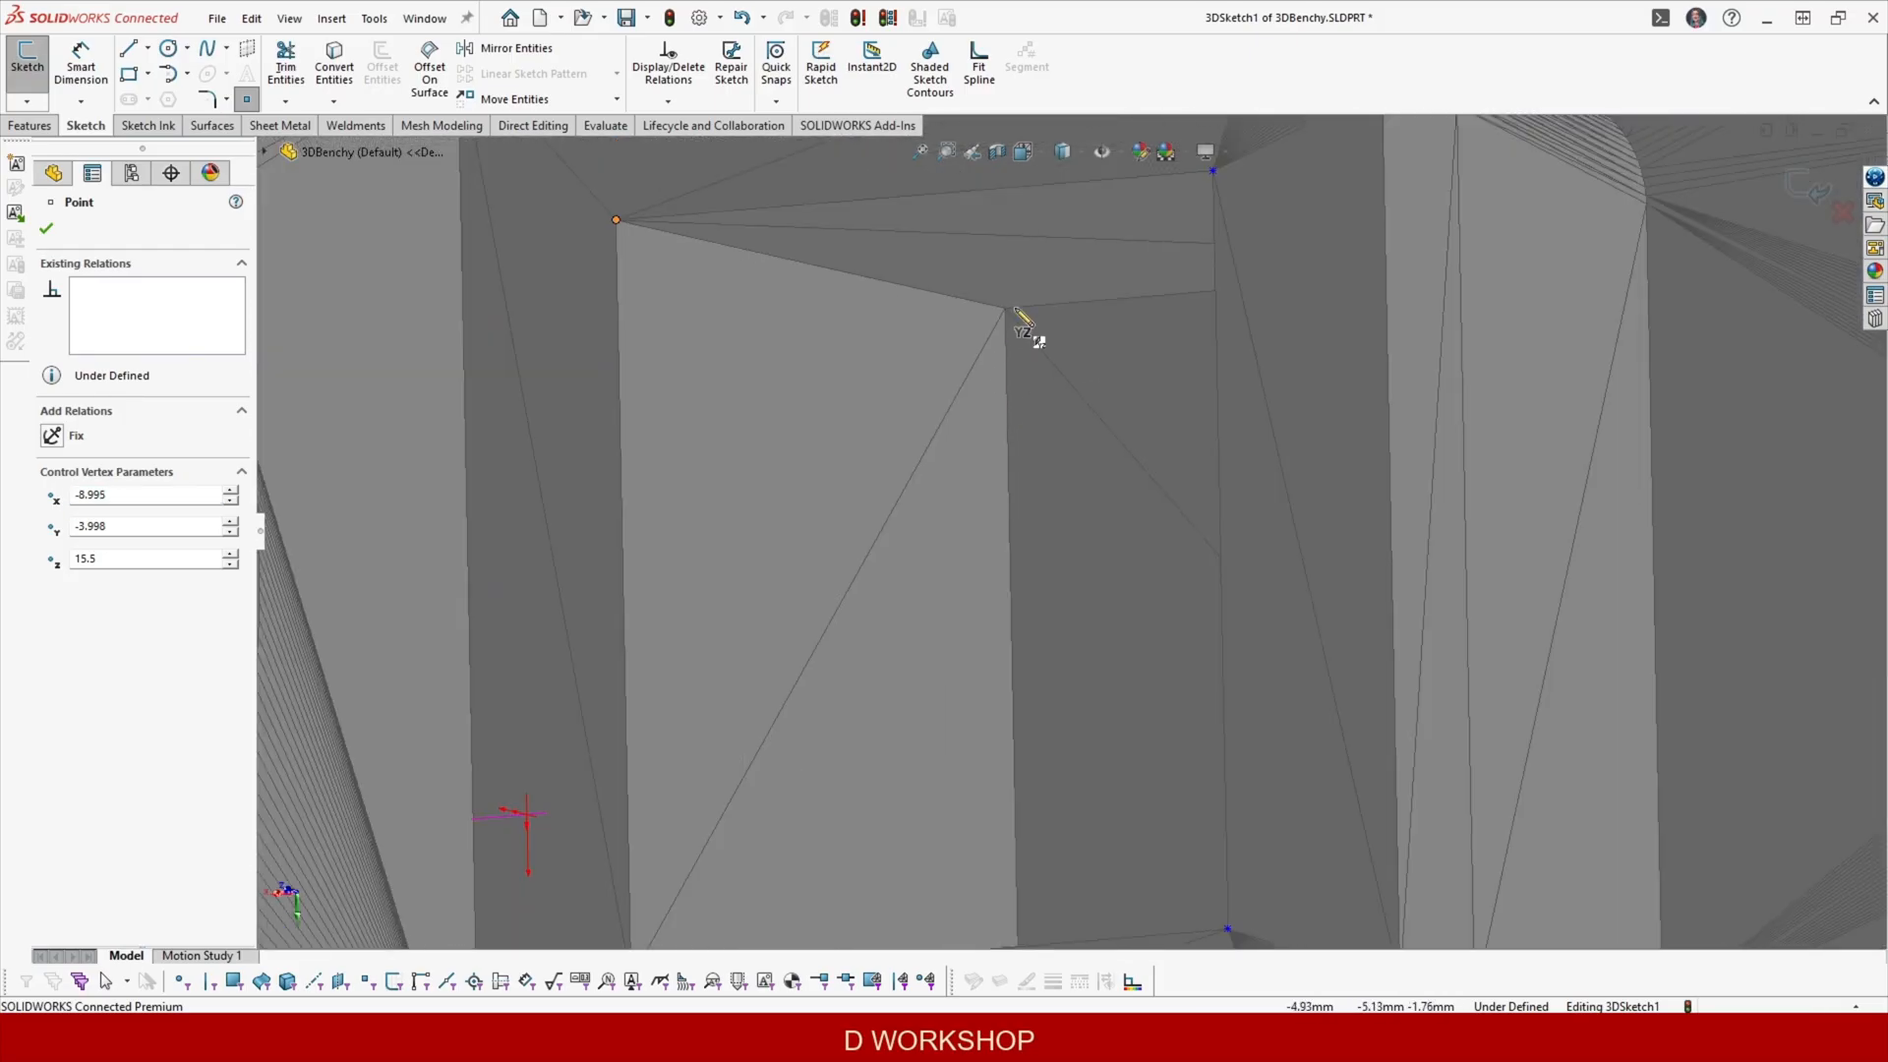
{"action": "right_click", "coordinate": [1120, 413]}
{"action": "middle_click_drag", "start_coordinate": [1121, 437], "coordinate": [774, 470]}
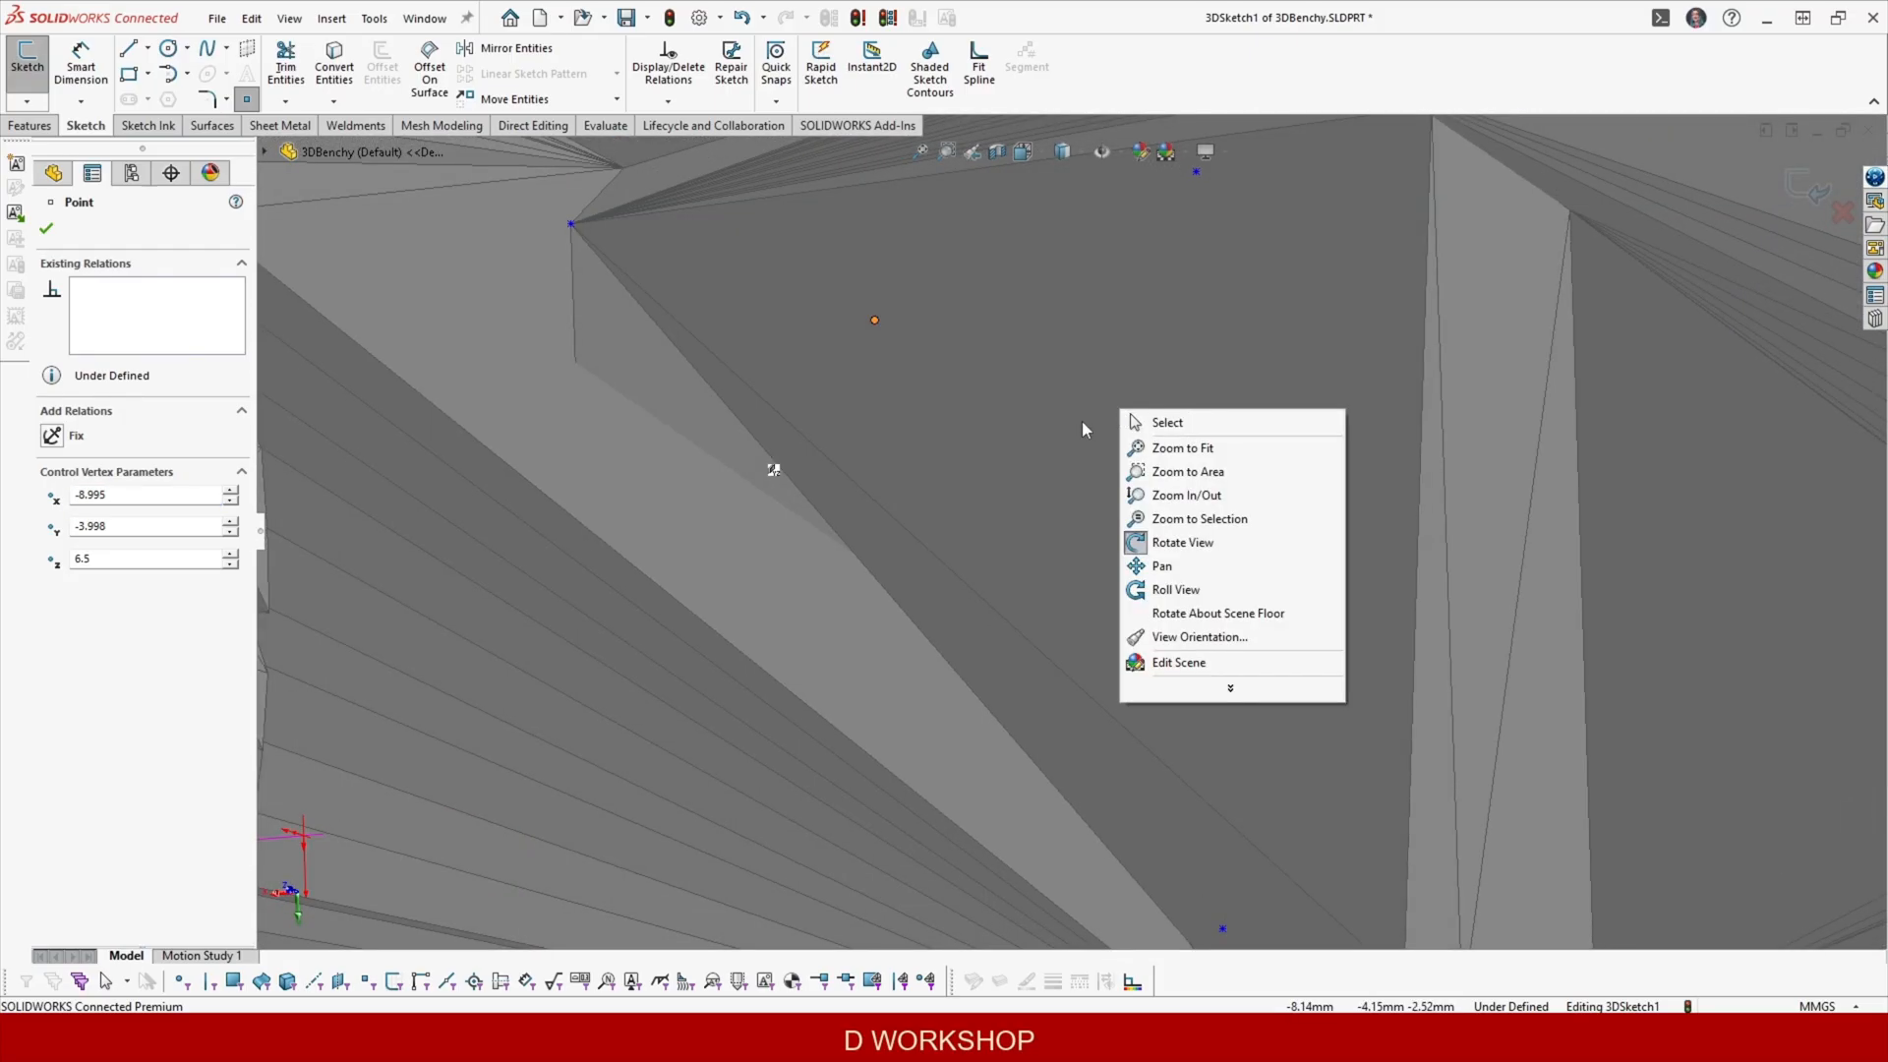
{"action": "key", "text": "Escape"}
{"action": "mouse_move", "coordinate": [1050, 439]}
{"action": "middle_mouse_down"}
{"action": "mouse_move", "coordinate": [1092, 438]}
{"action": "mouse_move", "coordinate": [1075, 443]}
{"action": "middle_mouse_up"}
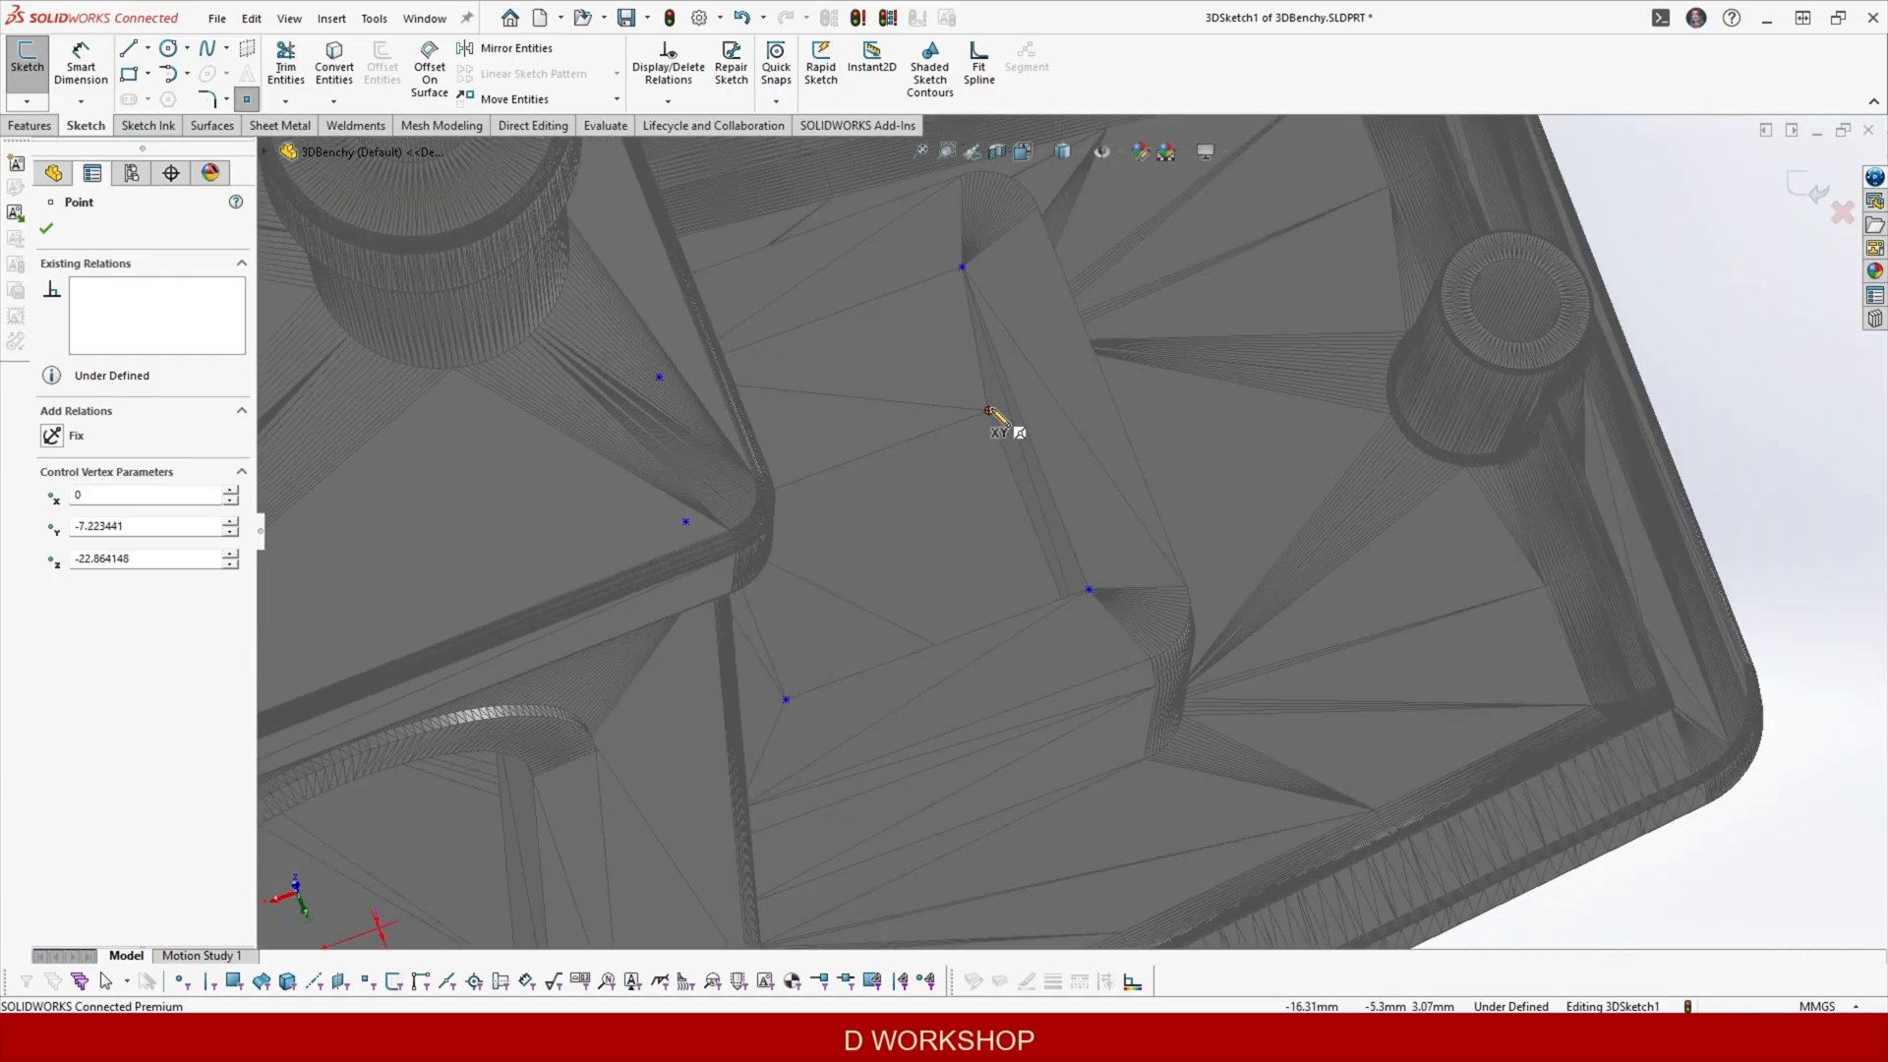
{"action": "mouse_move", "coordinate": [978, 496]}
{"action": "middle_mouse_down"}
{"action": "mouse_move", "coordinate": [1015, 504]}
{"action": "mouse_move", "coordinate": [603, 400]}
{"action": "middle_mouse_up"}
{"action": "left_click", "coordinate": [970, 472]}
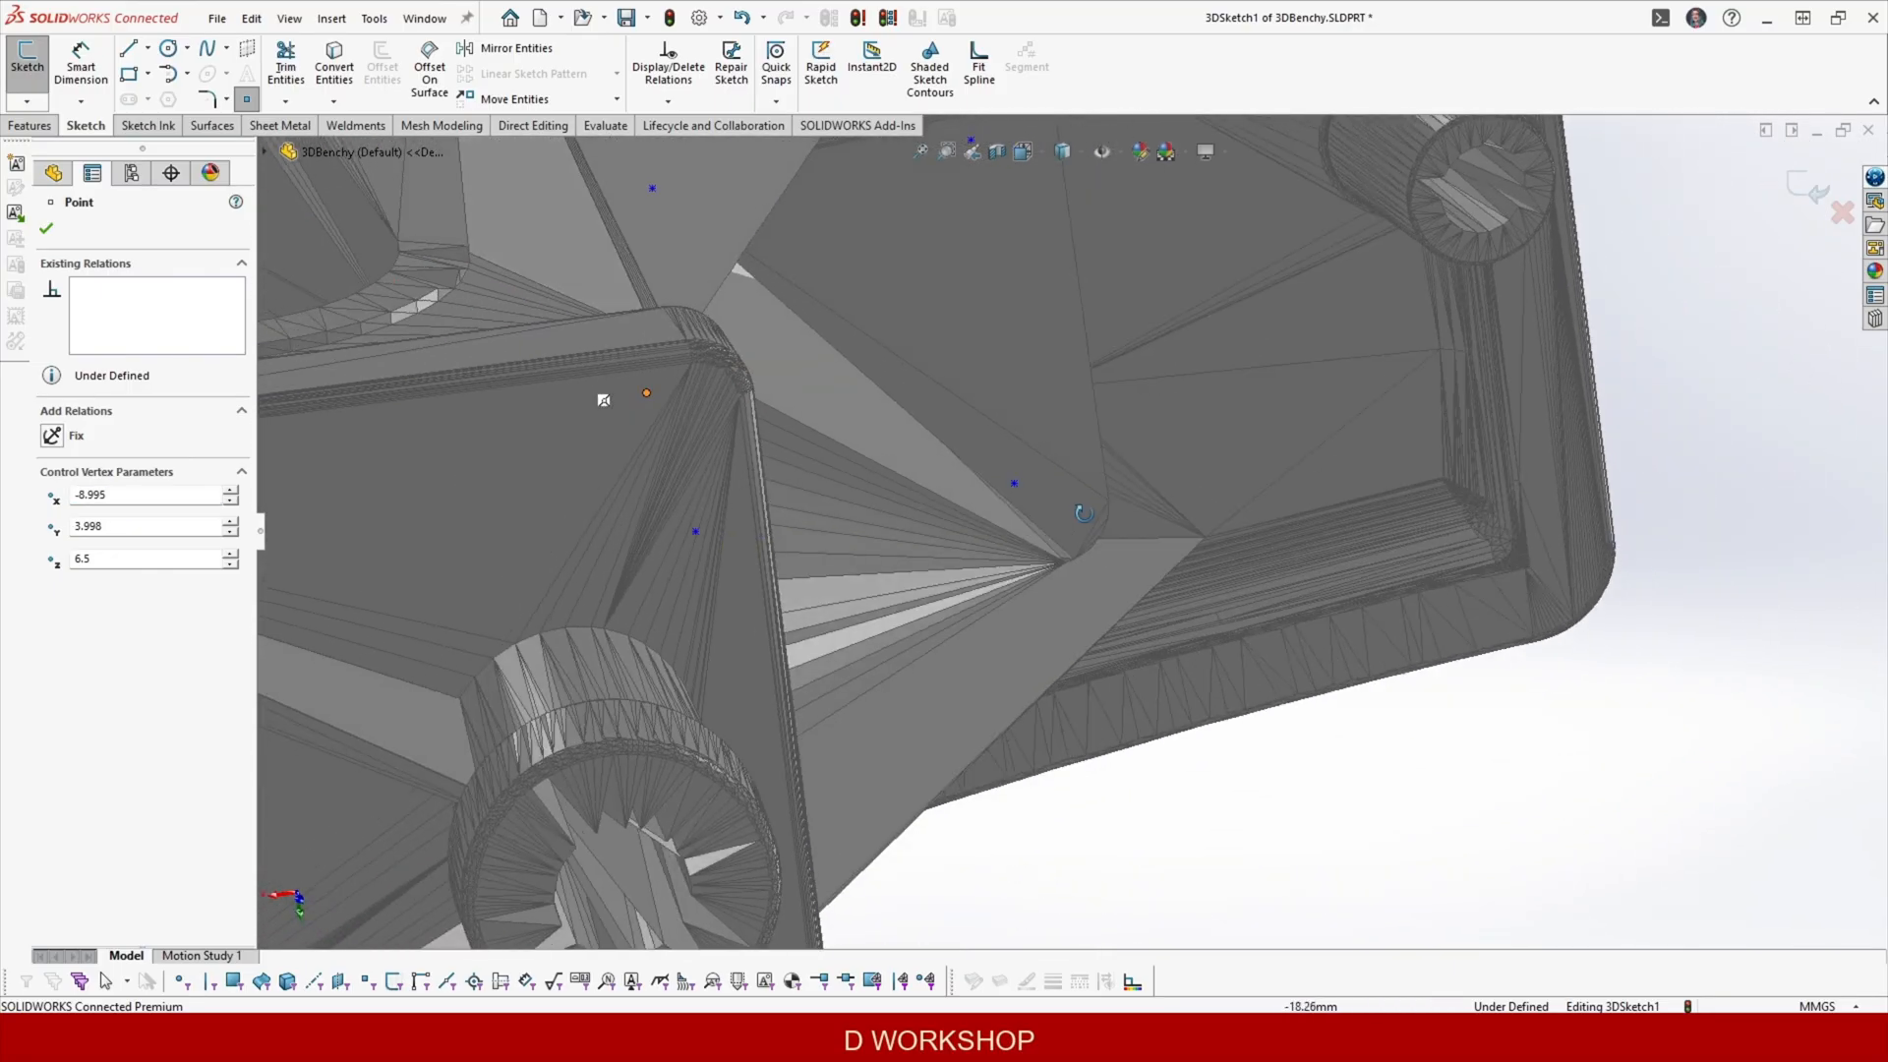
{"action": "middle_click_drag", "start_coordinate": [1065, 506], "coordinate": [1040, 412]}
{"action": "scroll", "coordinate": [1121, 409], "scroll_direction": "up", "scroll_amount": 5}
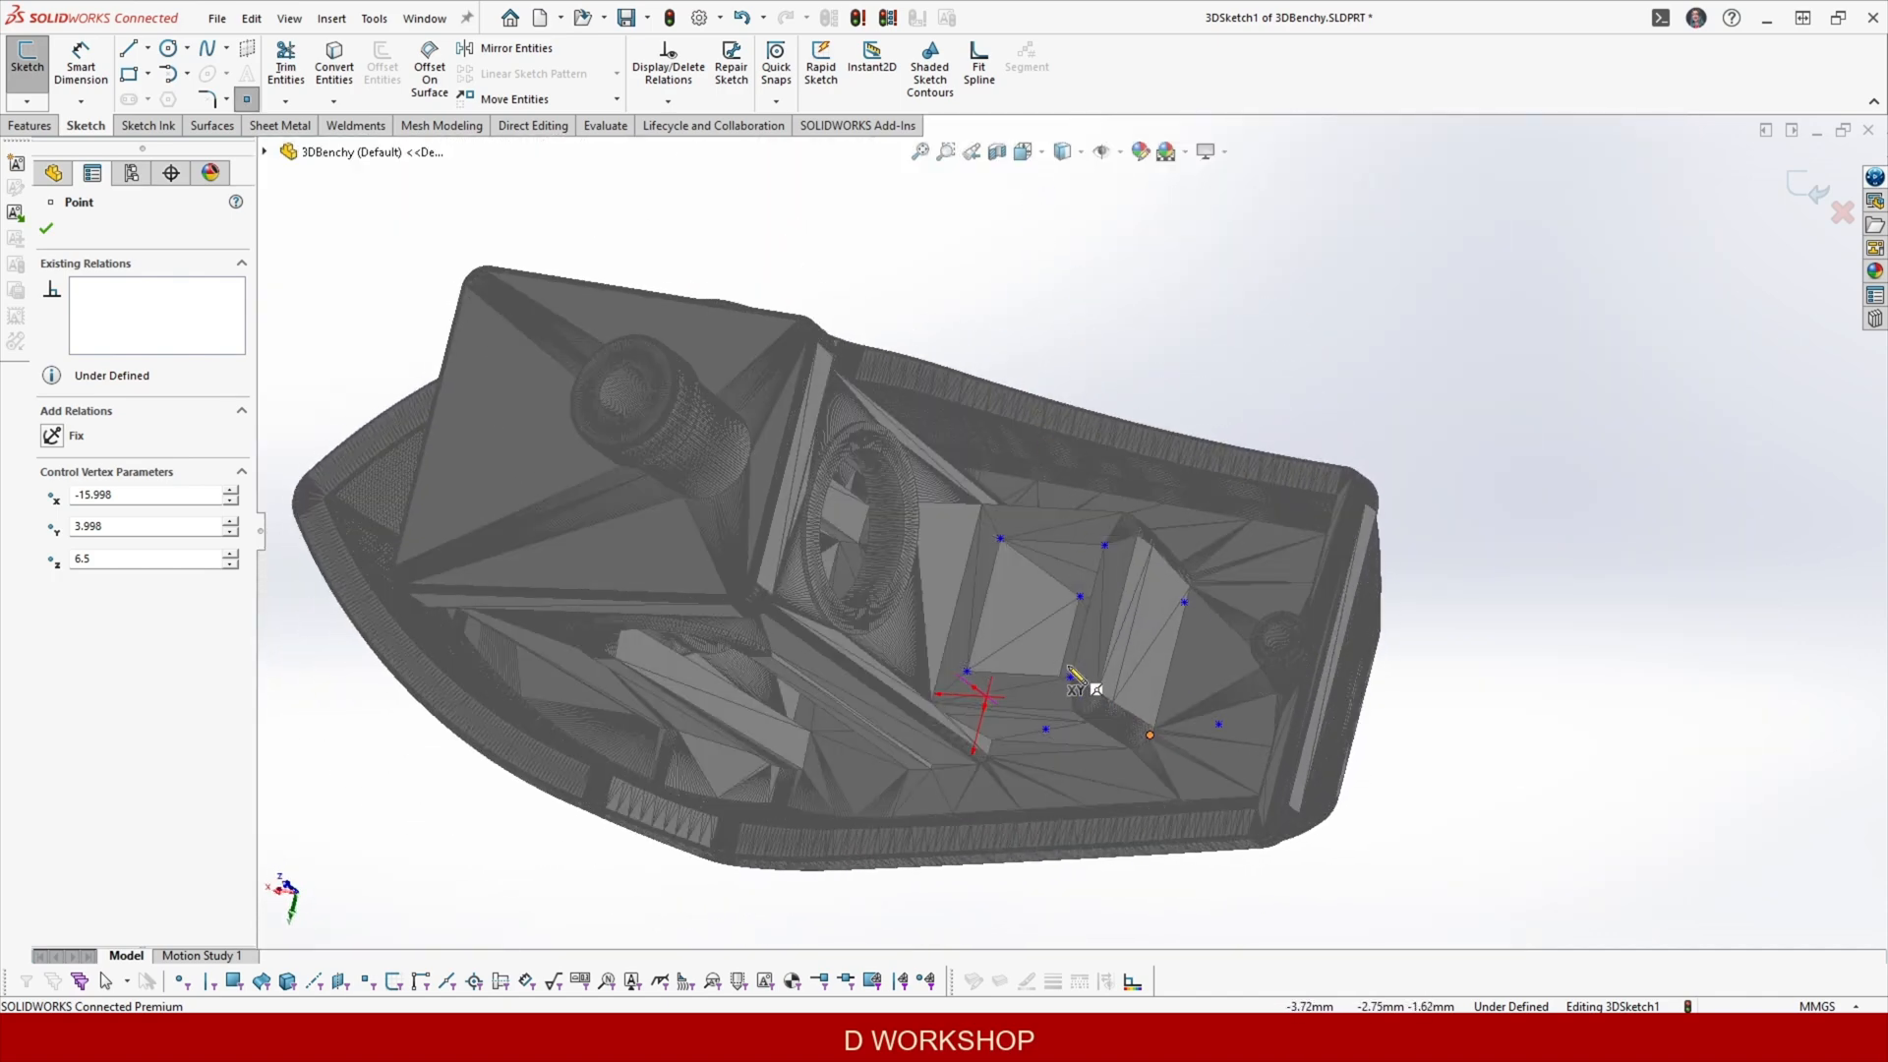
{"action": "scroll", "coordinate": [1219, 728], "scroll_direction": "down", "scroll_amount": 2}
Delete the stray sketch point lying off the box near the stern.
{"action": "key", "text": "Escape"}
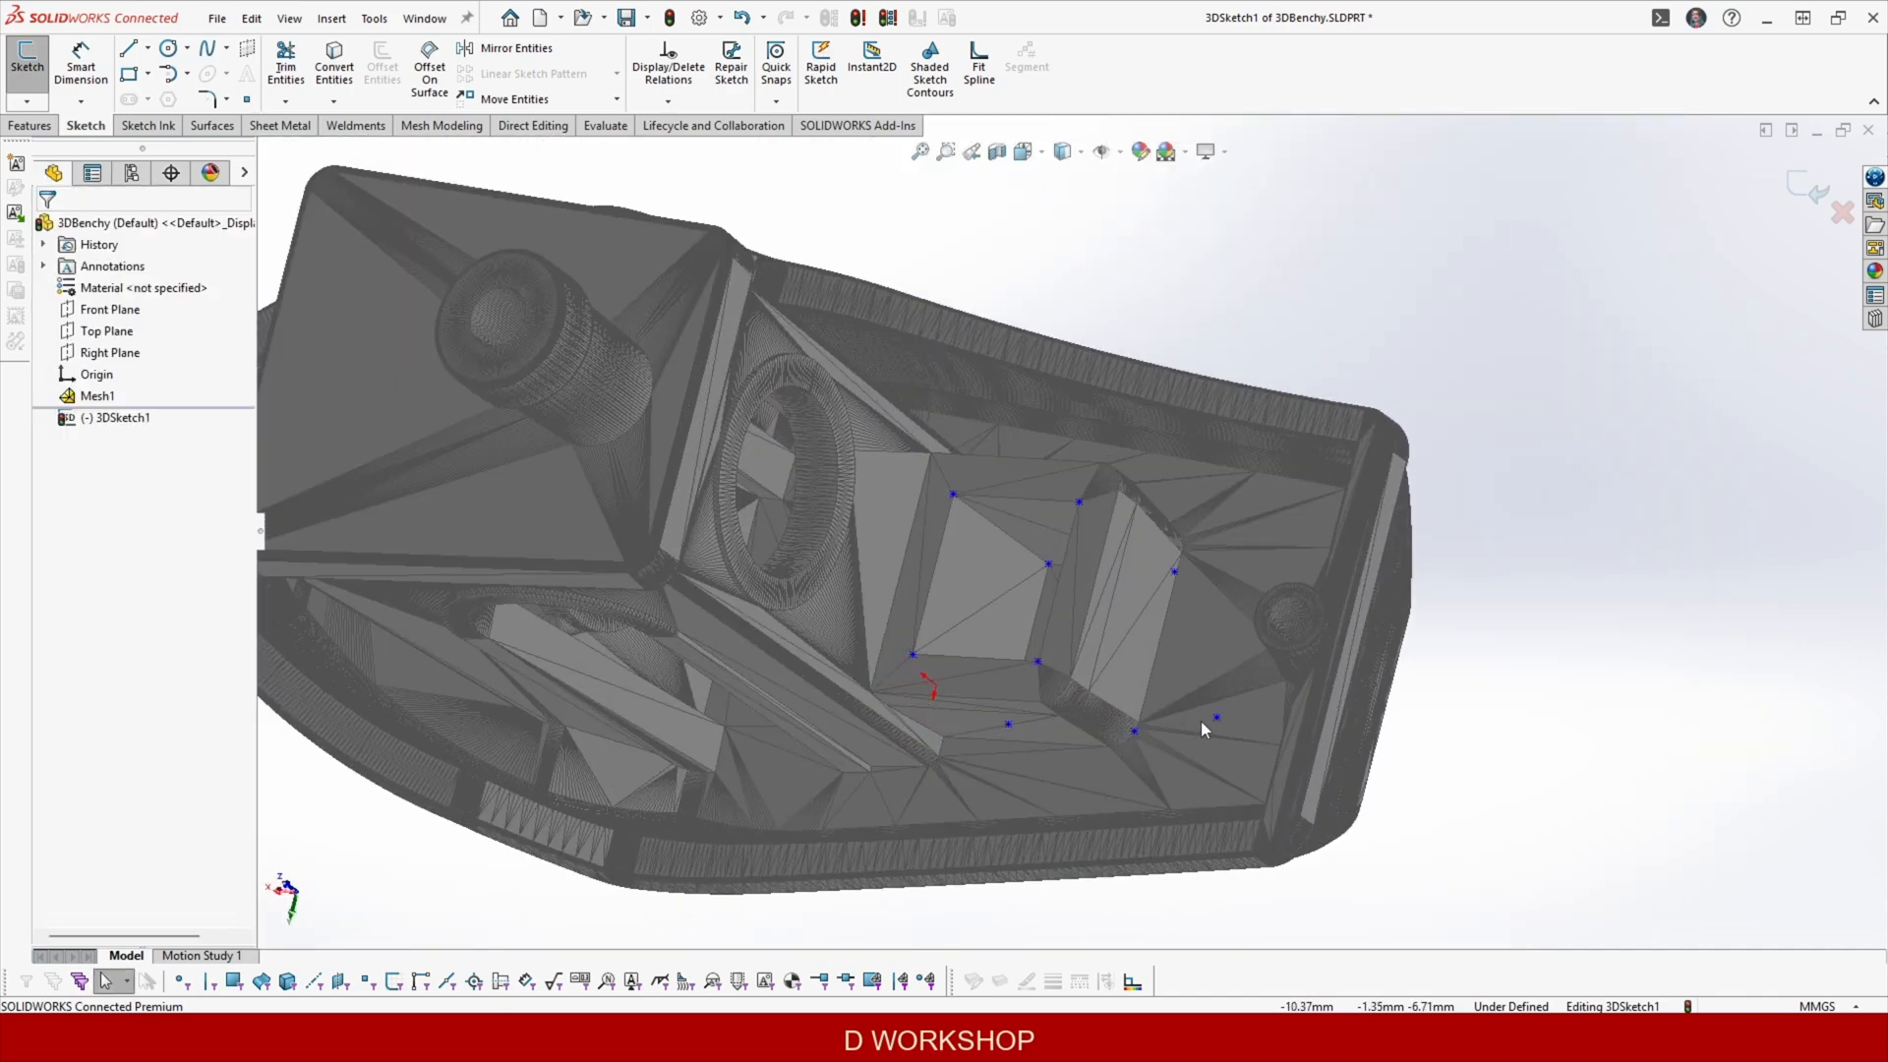
{"action": "left_click", "coordinate": [1219, 718]}
{"action": "key", "text": "Delete"}
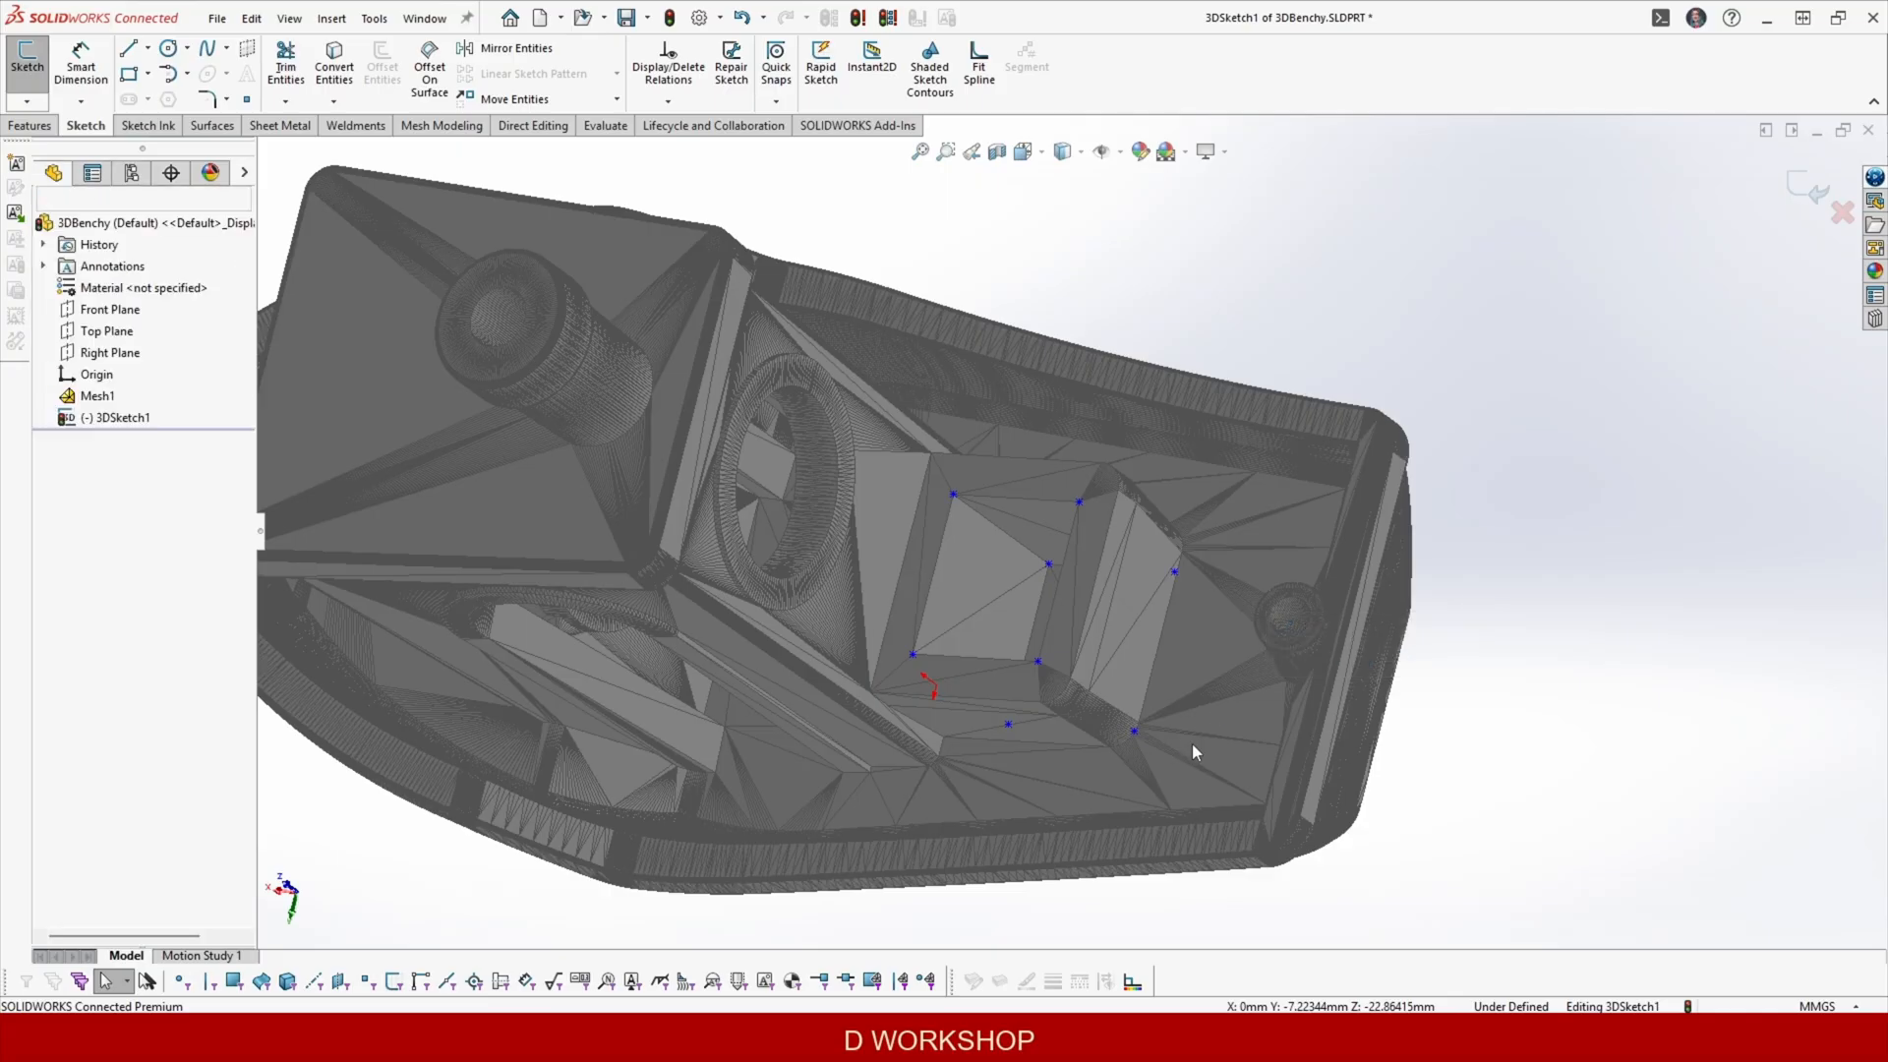
Place sketch points at Z 13.773 on the box's outer side wall and both ends of its flat rear wall.
{"action": "scroll", "coordinate": [1154, 758], "scroll_direction": "down", "scroll_amount": 3}
{"action": "mouse_move", "coordinate": [1150, 752]}
{"action": "middle_mouse_down"}
{"action": "mouse_move", "coordinate": [1093, 691]}
{"action": "mouse_move", "coordinate": [1057, 729]}
{"action": "mouse_move", "coordinate": [771, 723]}
{"action": "middle_mouse_up"}
{"action": "scroll", "coordinate": [792, 640], "scroll_direction": "down", "scroll_amount": 3}
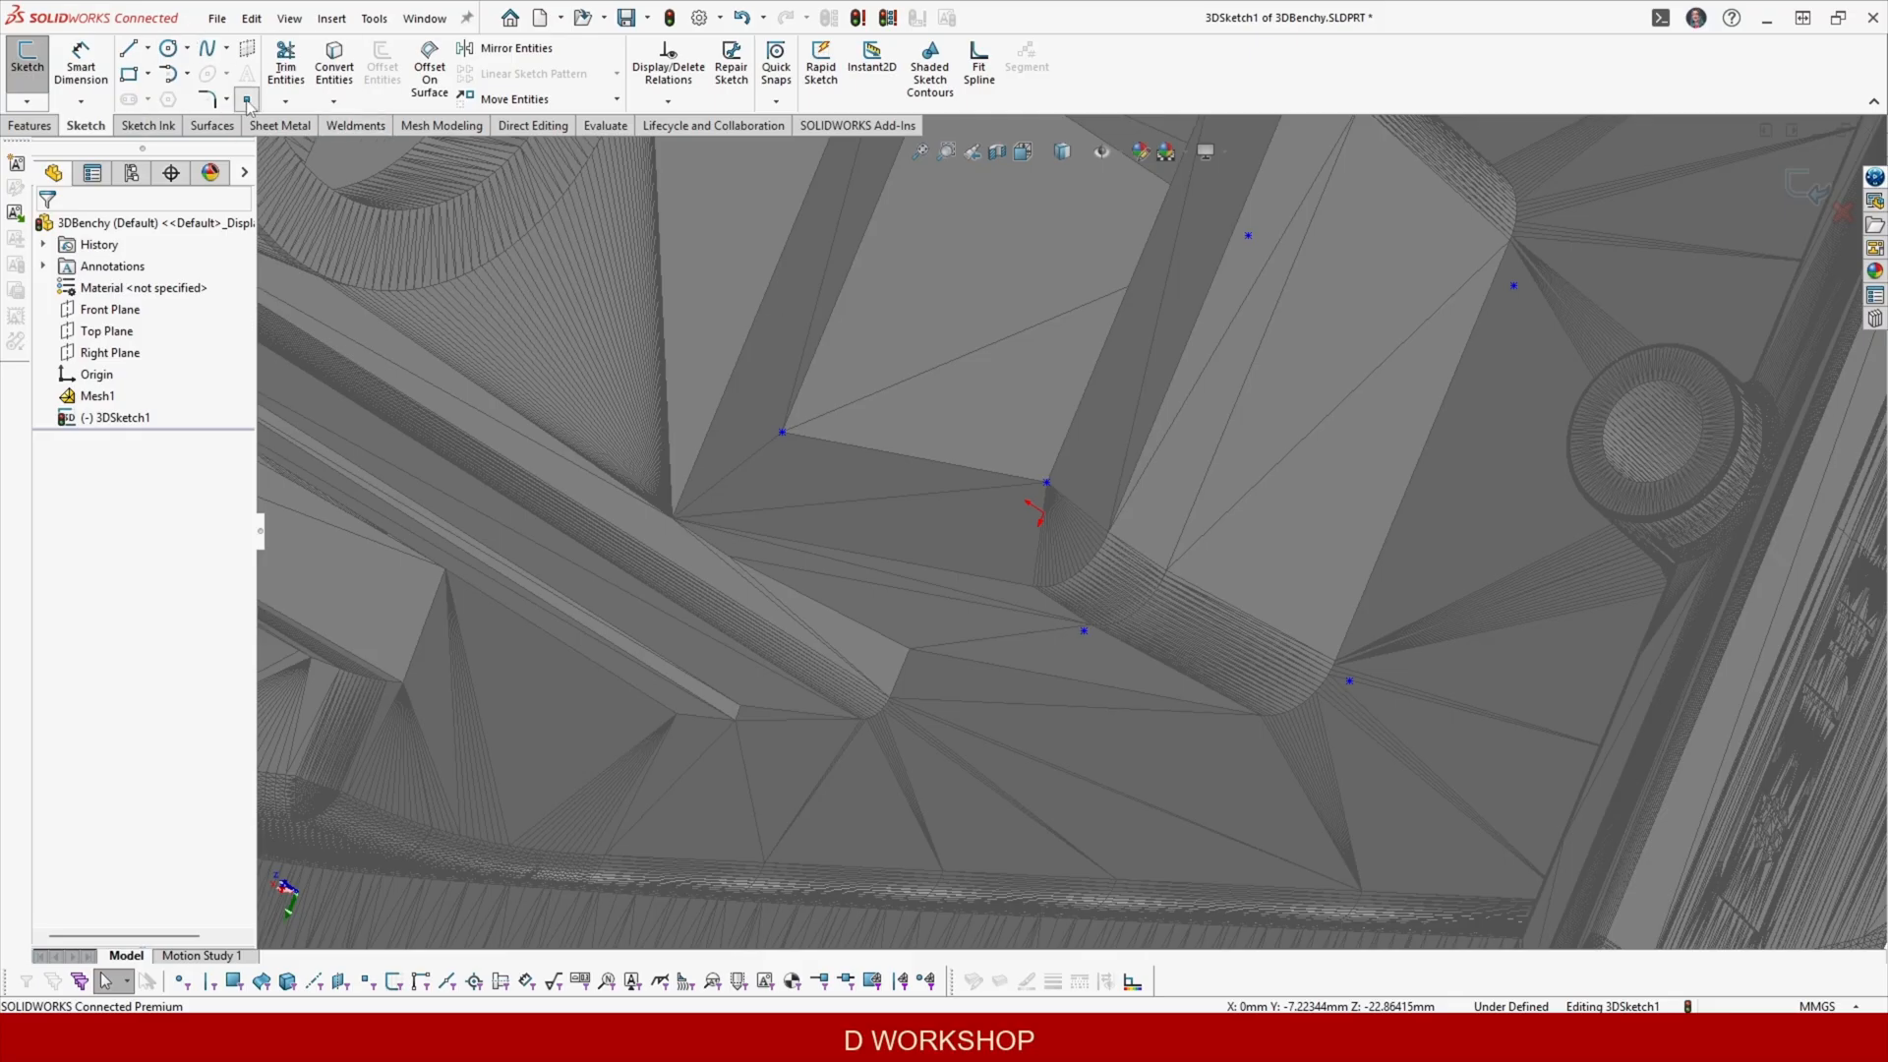
{"action": "left_click", "coordinate": [729, 557]}
{"action": "scroll", "coordinate": [1130, 645], "scroll_direction": "down", "scroll_amount": 4}
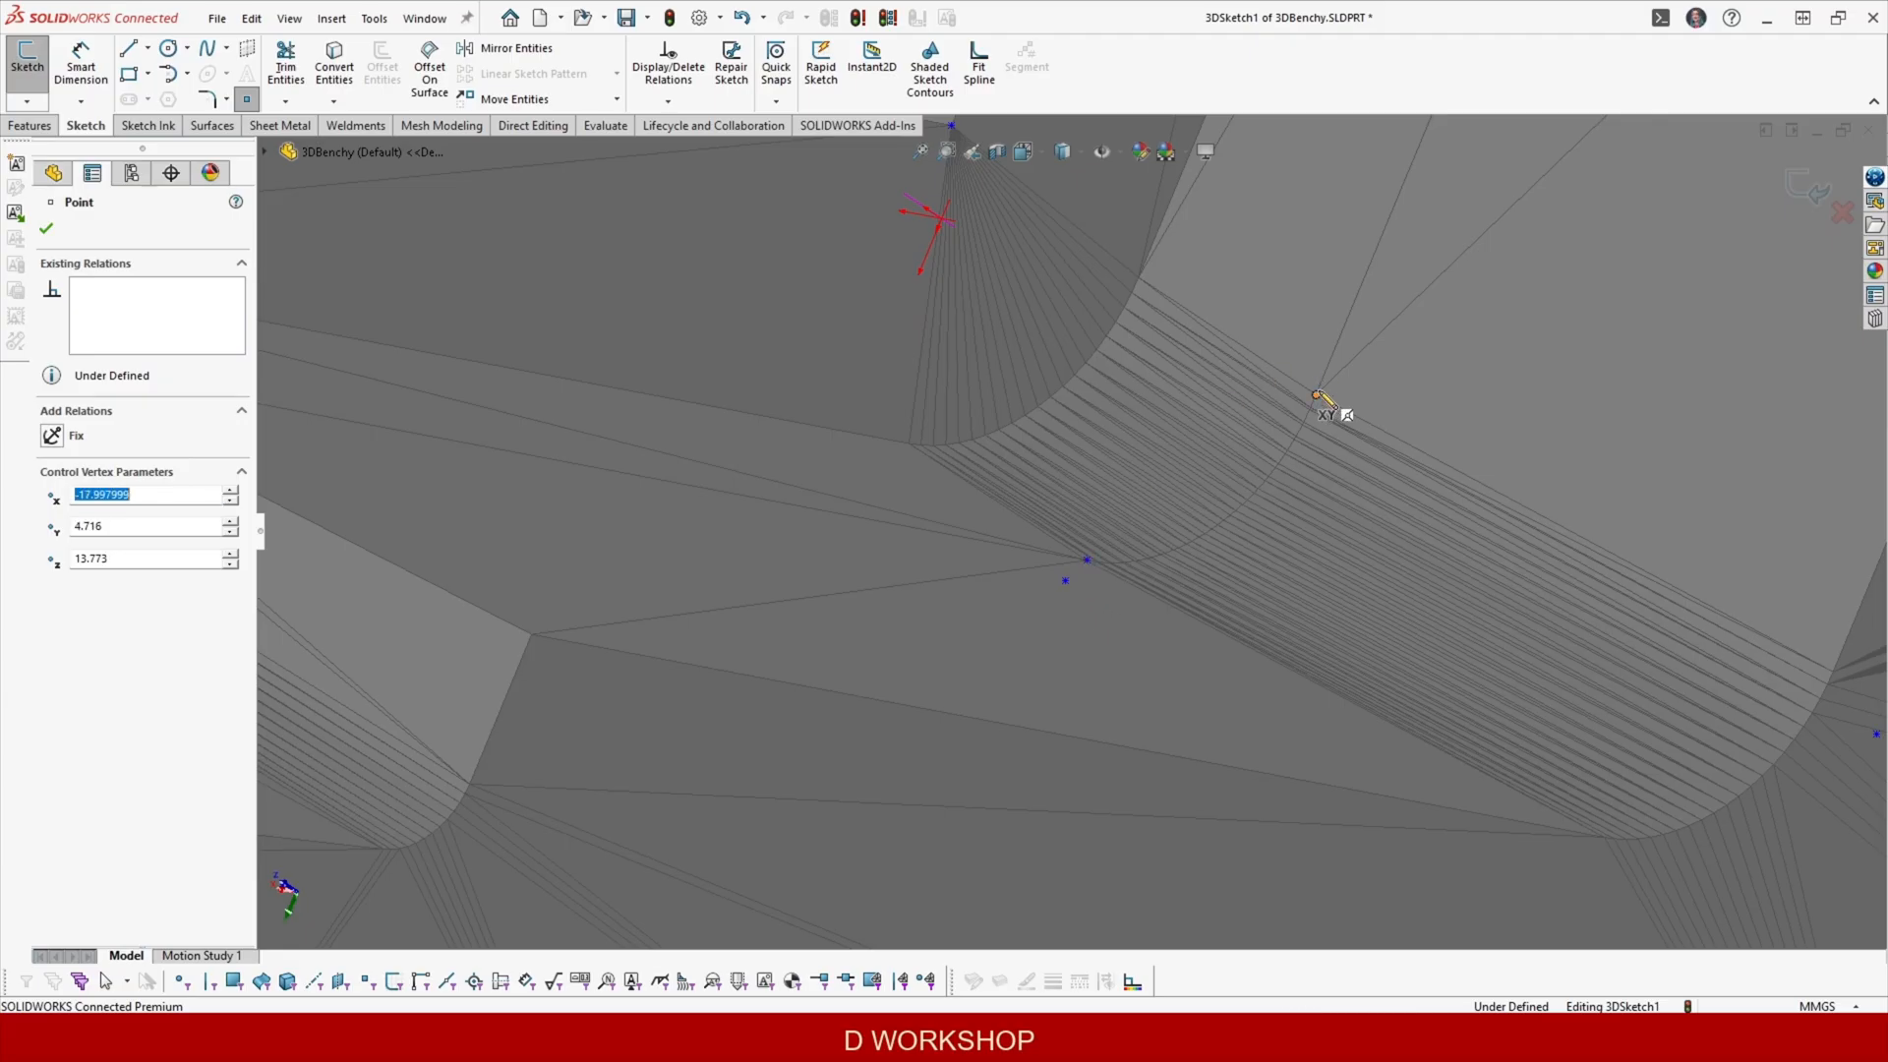
{"action": "scroll", "coordinate": [1317, 397], "scroll_direction": "up", "scroll_amount": 5}
{"action": "scroll", "coordinate": [1094, 376], "scroll_direction": "down", "scroll_amount": 5}
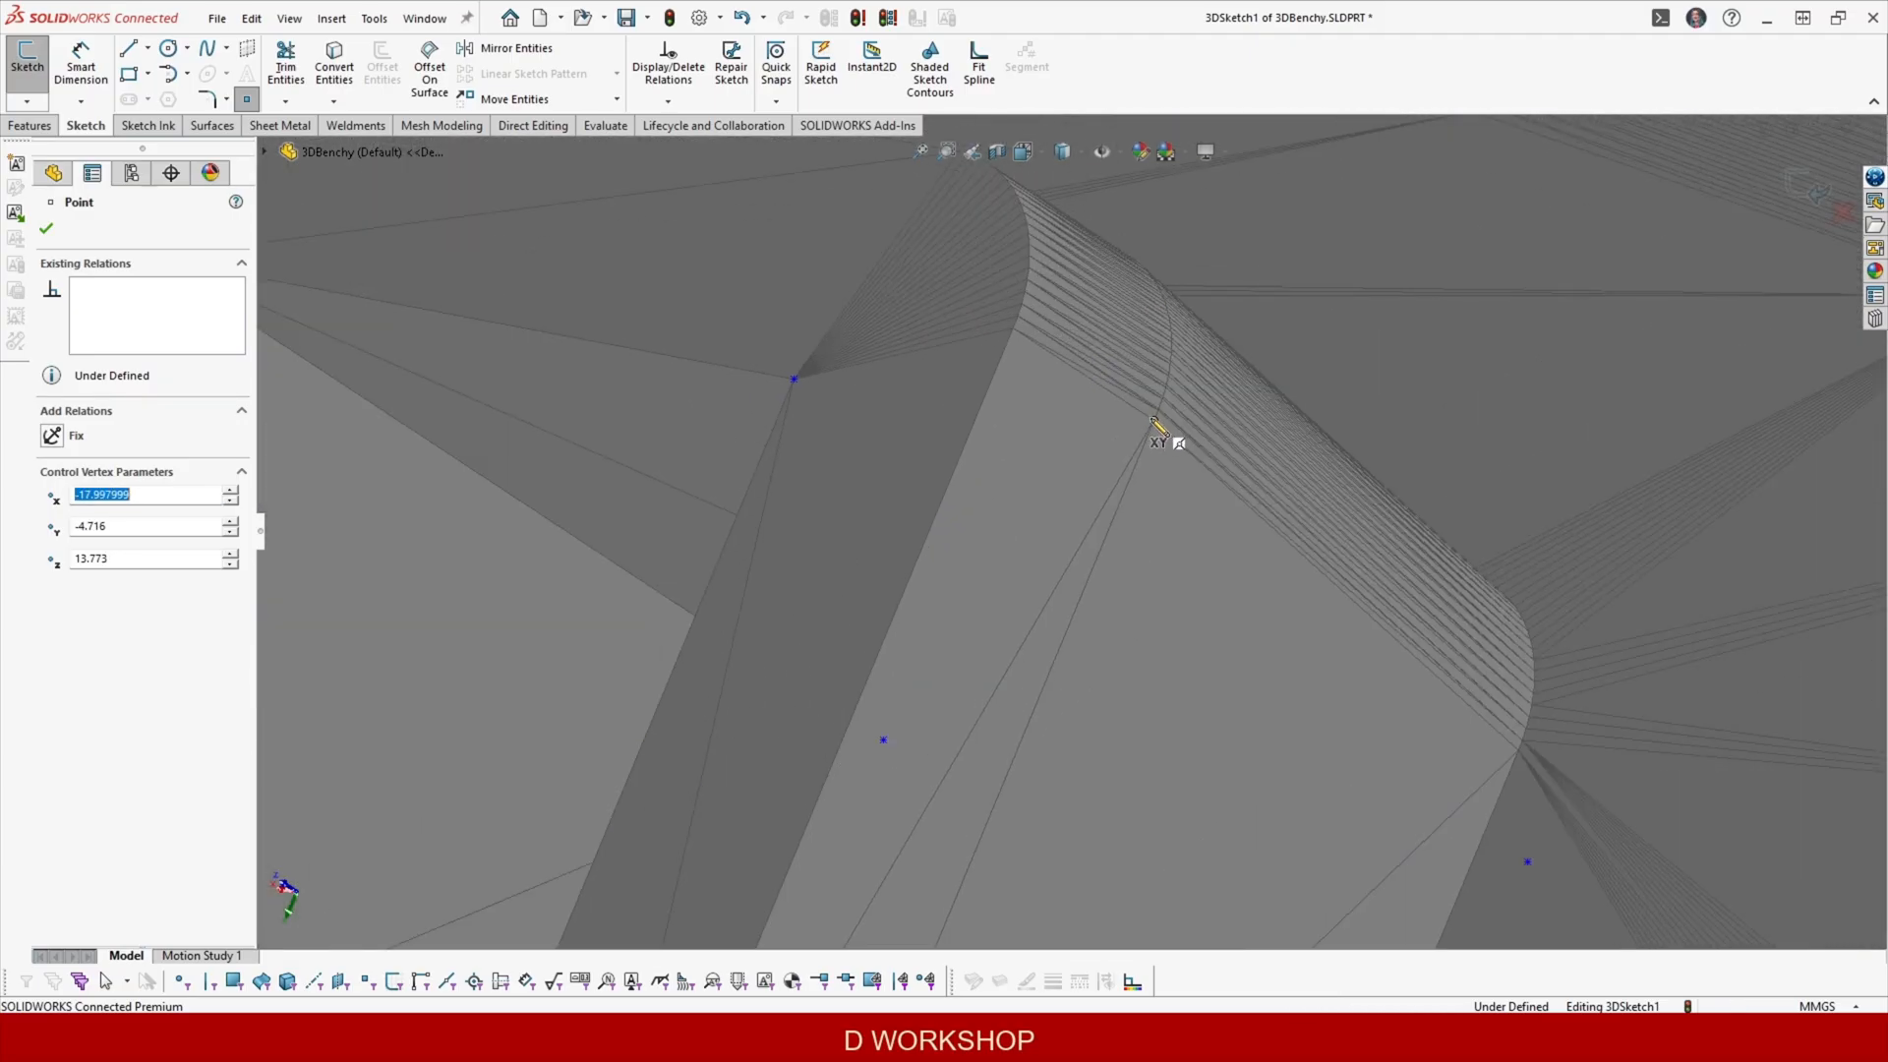
{"action": "scroll", "coordinate": [1152, 418], "scroll_direction": "up", "scroll_amount": 6}
Place points at X -16.716 and X -7.138 on the box's opposite outer side wall, and exit the 3D sketch.
{"action": "middle_click_drag", "start_coordinate": [1117, 372], "coordinate": [1035, 632]}
{"action": "scroll", "coordinate": [1028, 590], "scroll_direction": "down", "scroll_amount": 5}
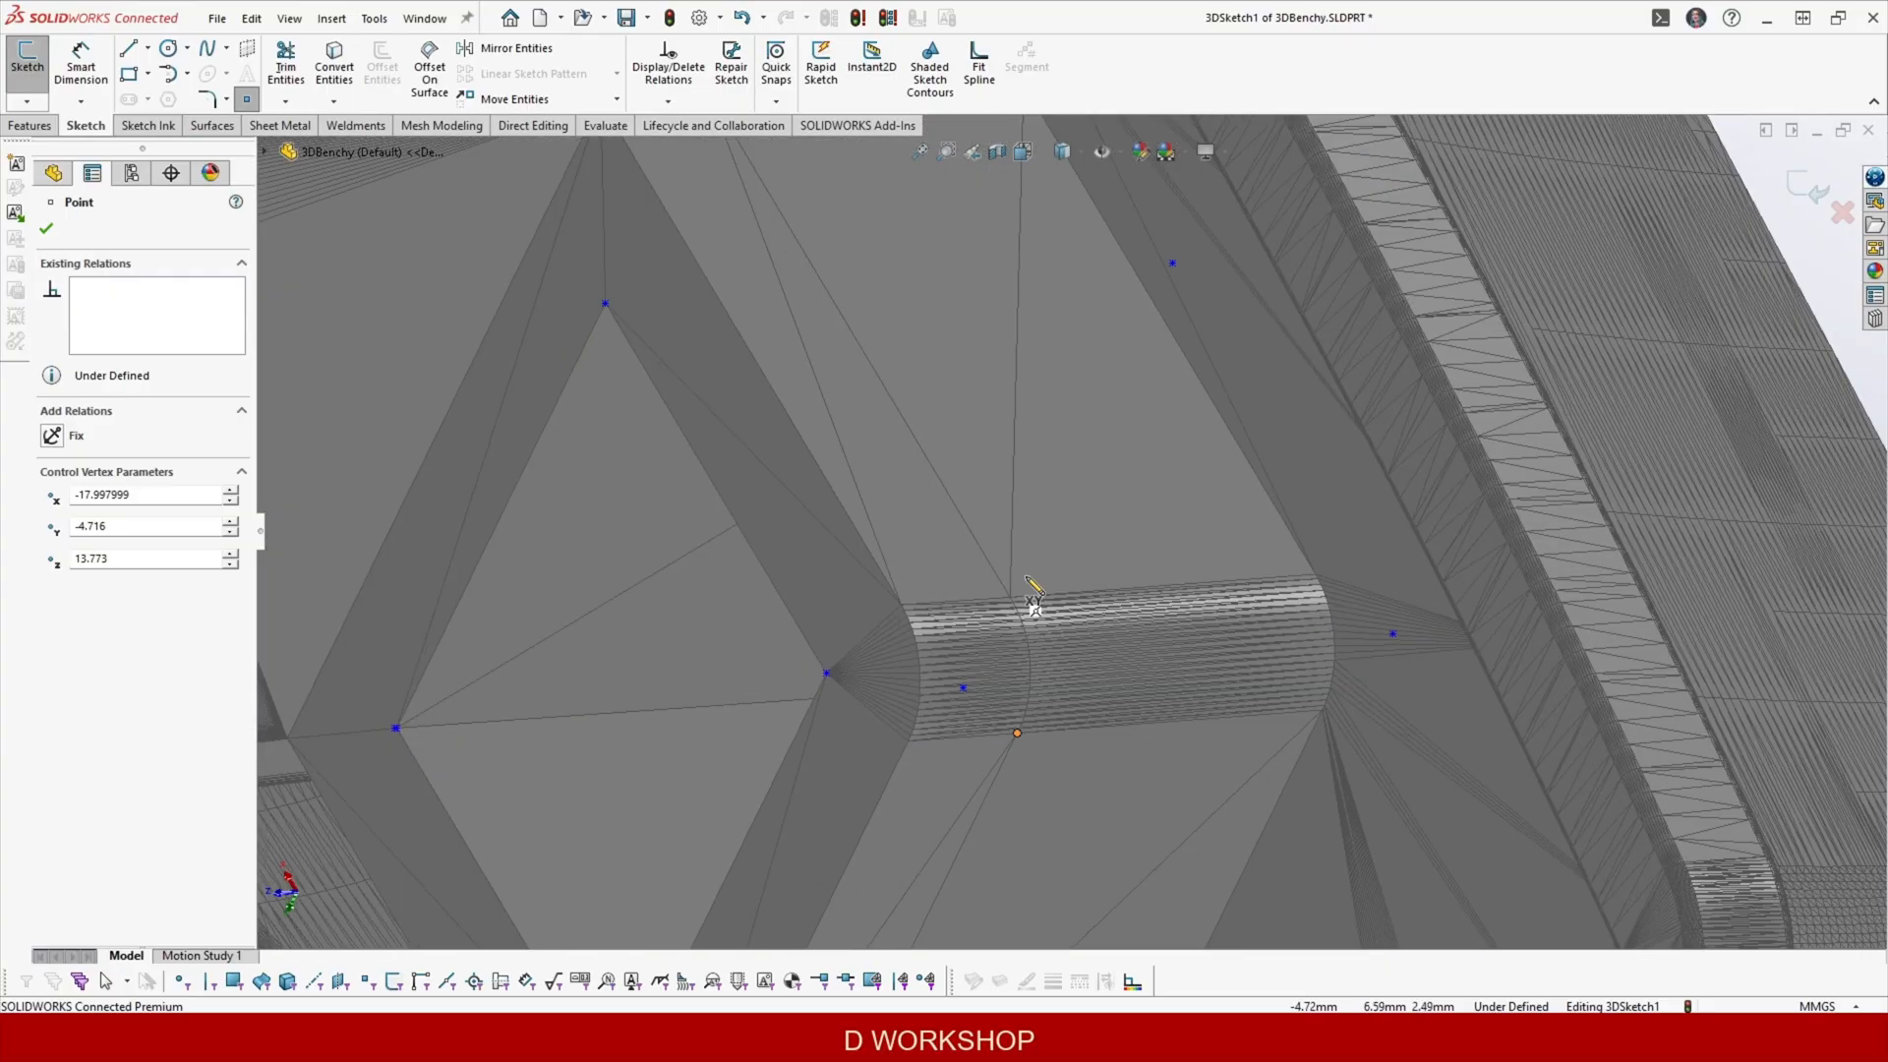
{"action": "left_click", "coordinate": [1009, 597]}
{"action": "scroll", "coordinate": [889, 371], "scroll_direction": "up", "scroll_amount": 5}
{"action": "scroll", "coordinate": [882, 315], "scroll_direction": "down", "scroll_amount": 5}
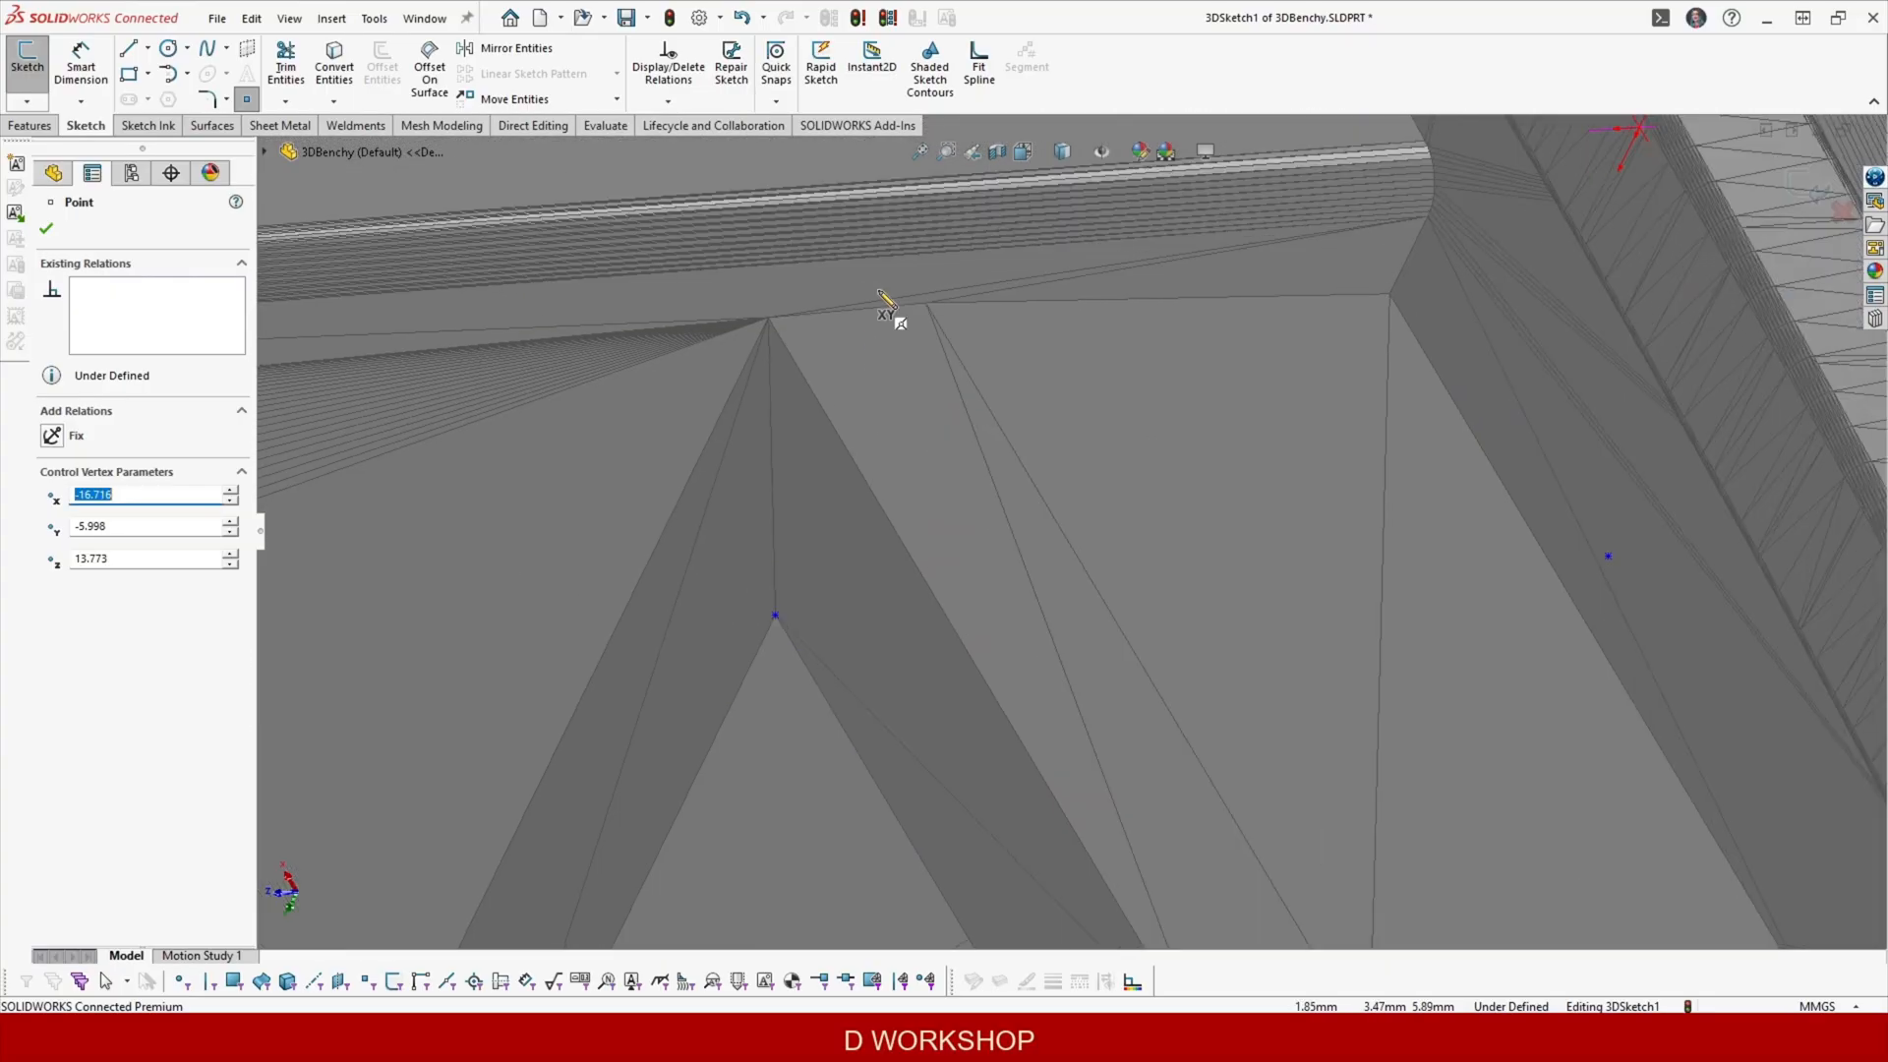
{"action": "scroll", "coordinate": [973, 360], "scroll_direction": "up", "scroll_amount": 6}
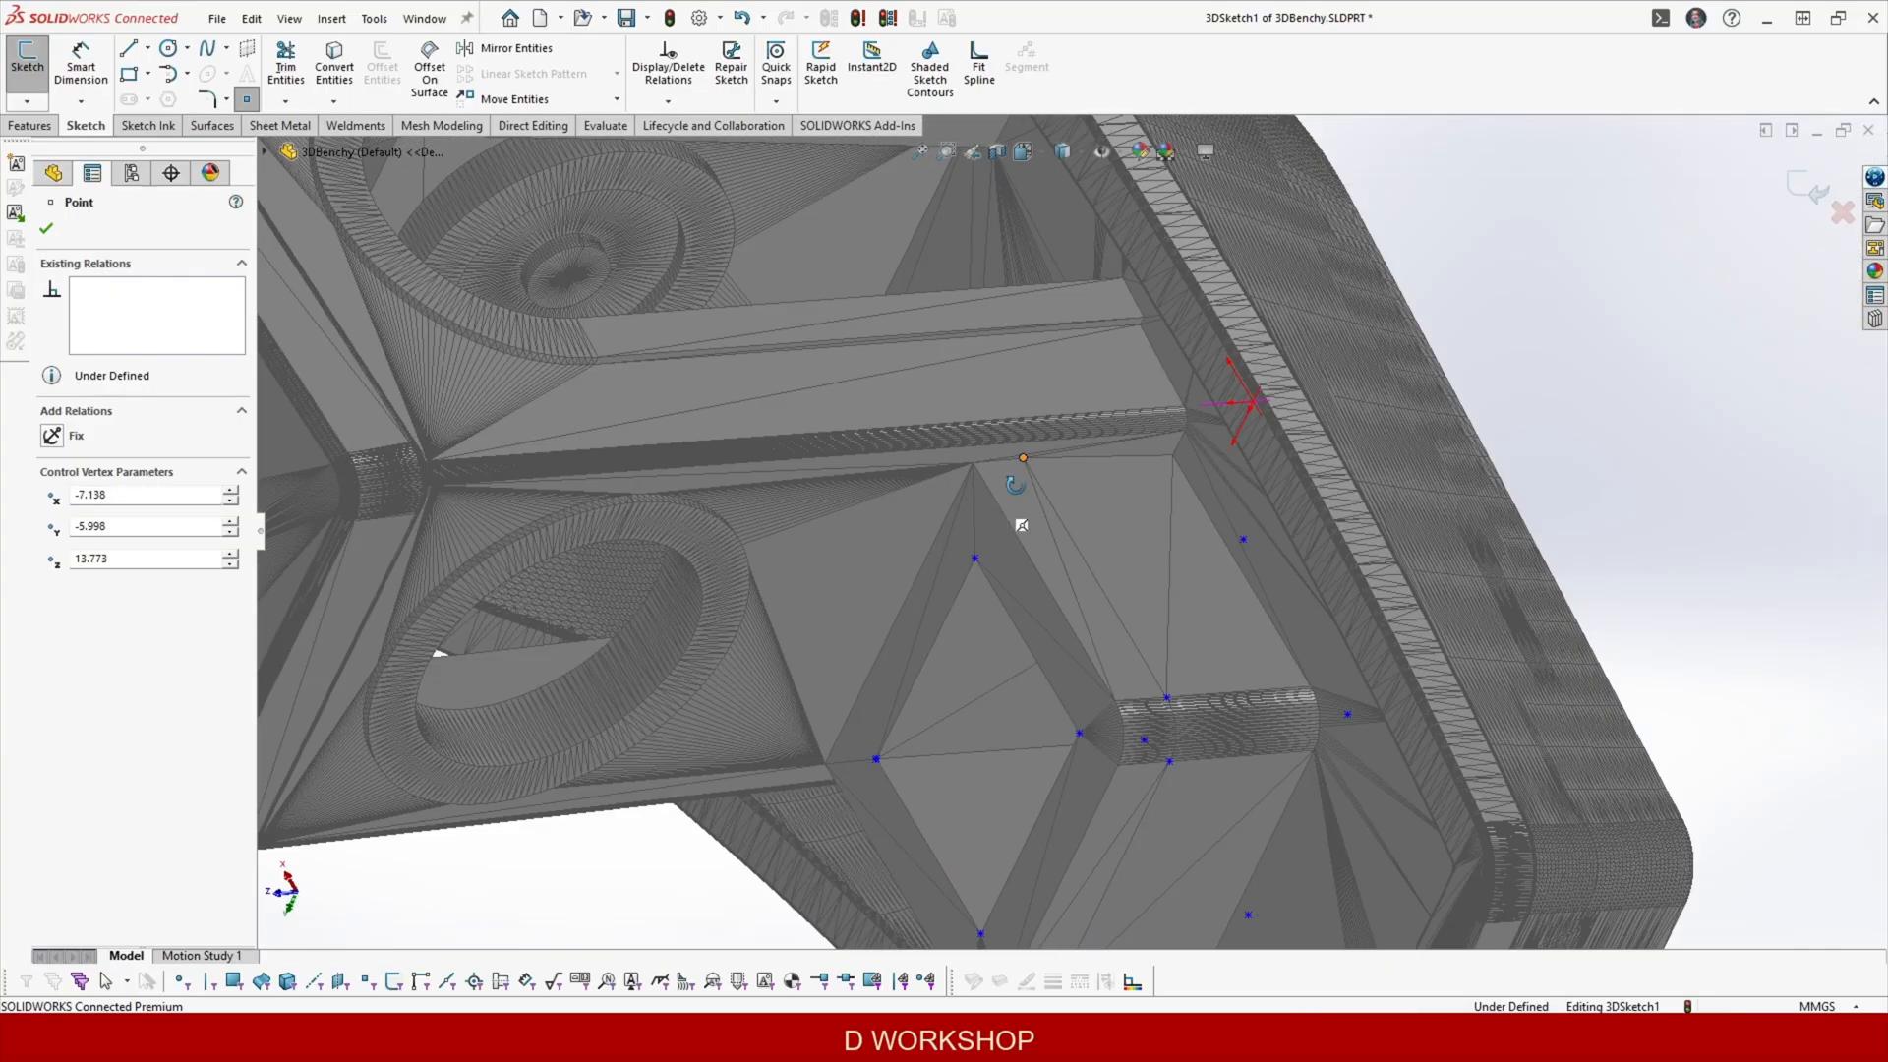
{"action": "scroll", "coordinate": [1107, 574], "scroll_direction": "down", "scroll_amount": 6}
{"action": "scroll", "coordinate": [1155, 546], "scroll_direction": "up", "scroll_amount": 2}
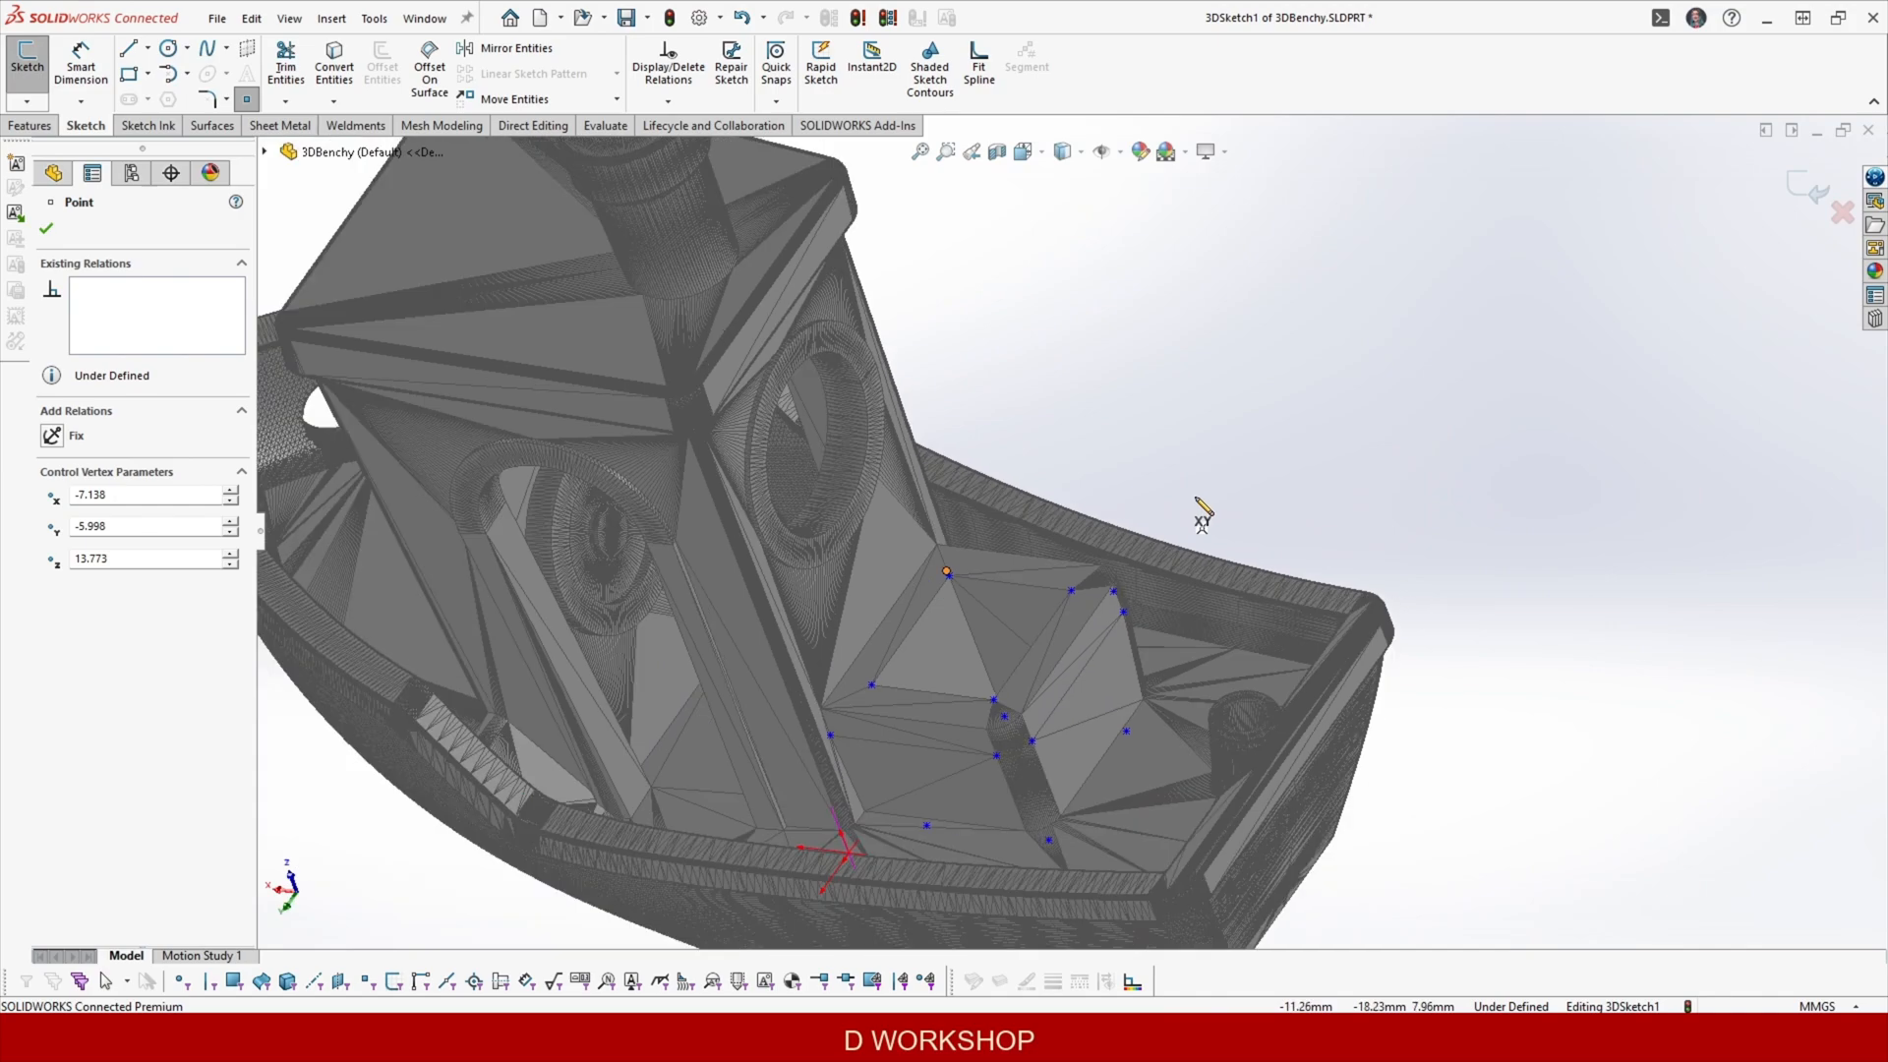
{"action": "left_click", "coordinate": [1814, 191]}
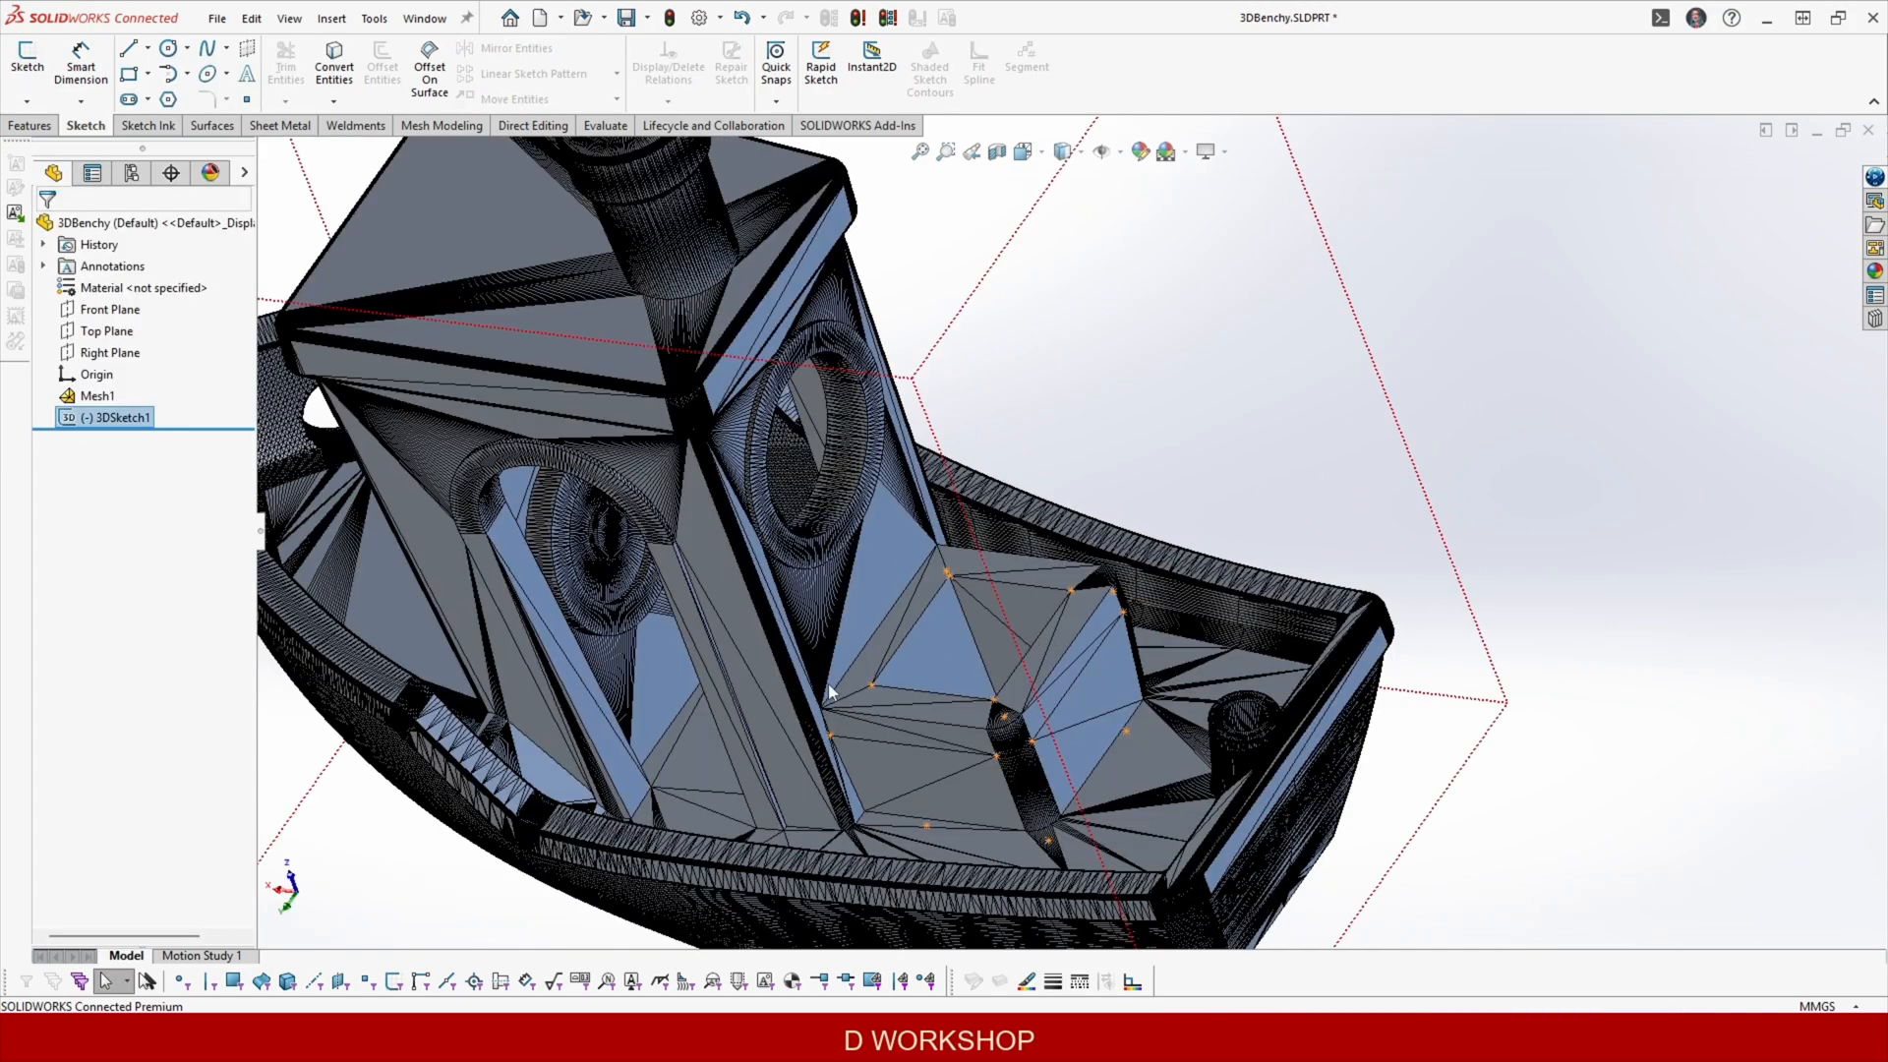
{"action": "middle_click_drag", "start_coordinate": [1154, 572], "coordinate": [1315, 556]}
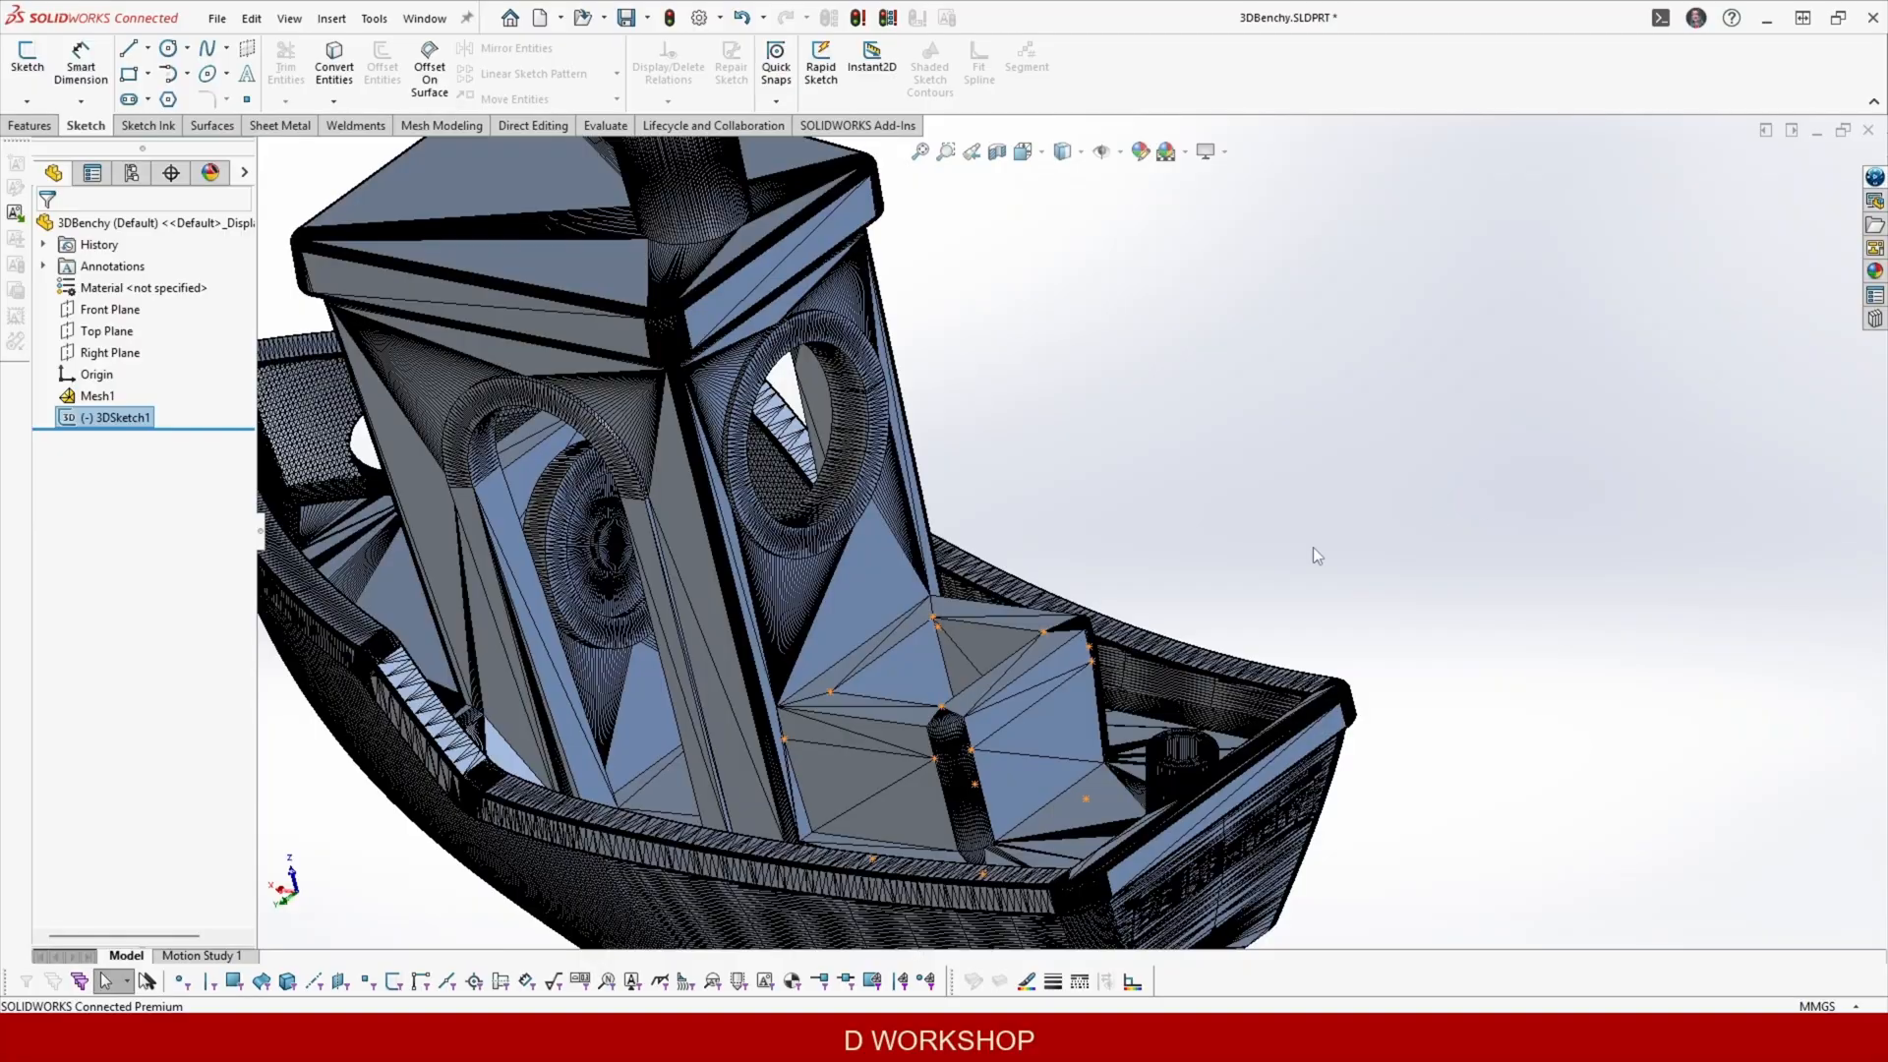
{"action": "left_click", "coordinate": [108, 310]}
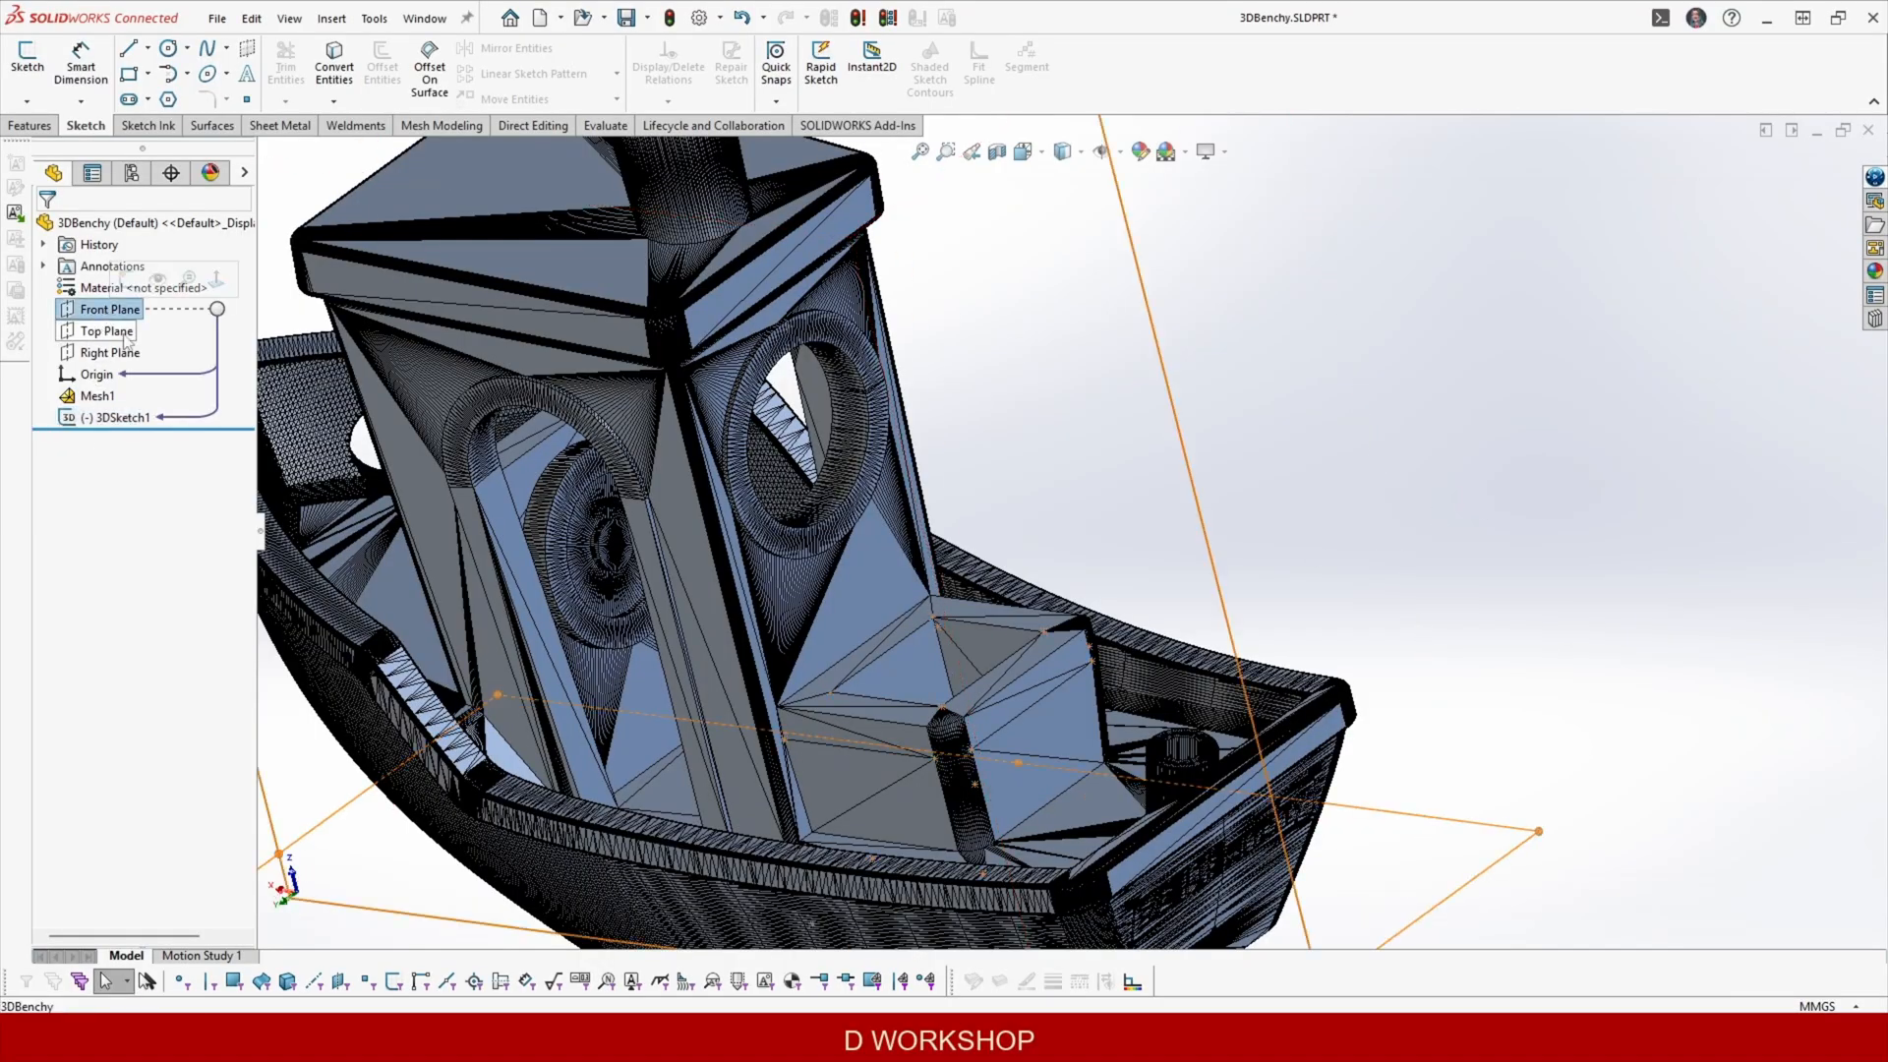
{"action": "left_click", "coordinate": [37, 126]}
{"action": "left_click", "coordinate": [784, 79]}
{"action": "left_click", "coordinate": [804, 130]}
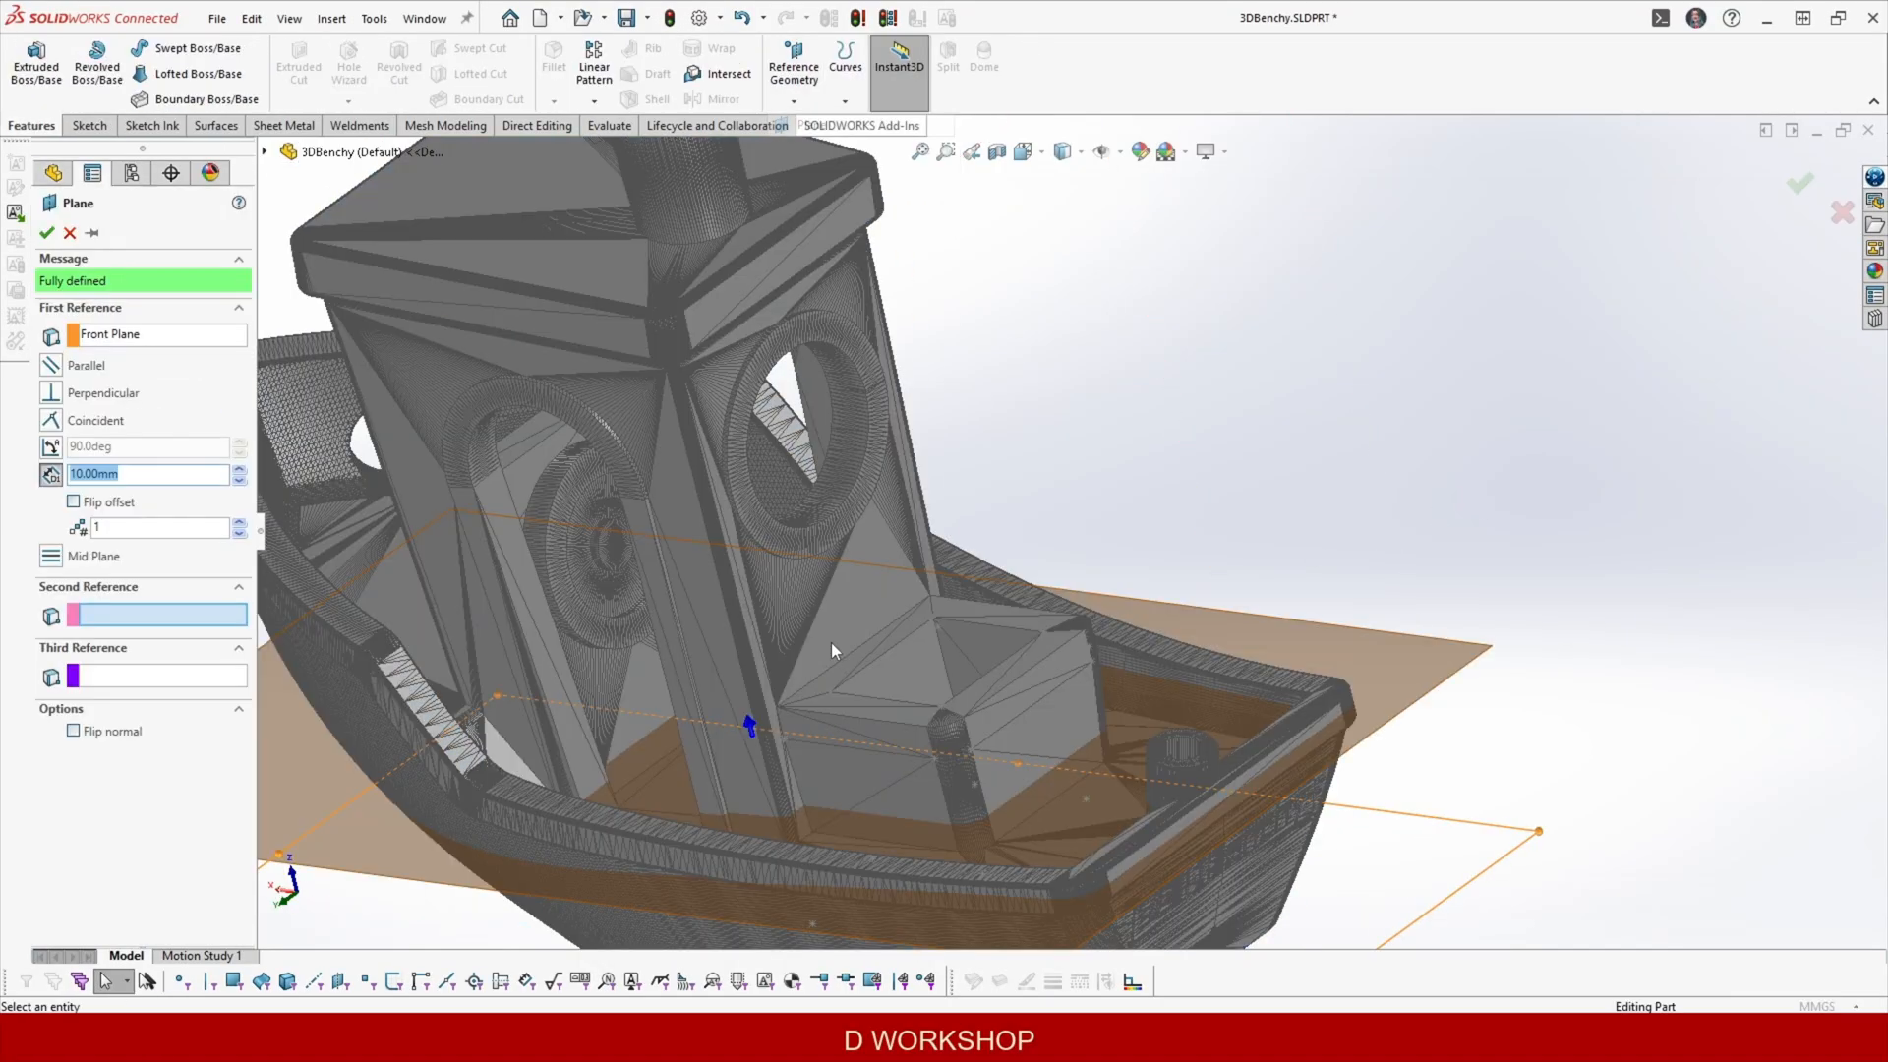
{"action": "left_click", "coordinate": [69, 236]}
Create a reference plane through three 3D sketch points: both outer points nearest the cabin and one on the box's rear wall.
{"action": "left_click", "coordinate": [793, 101]}
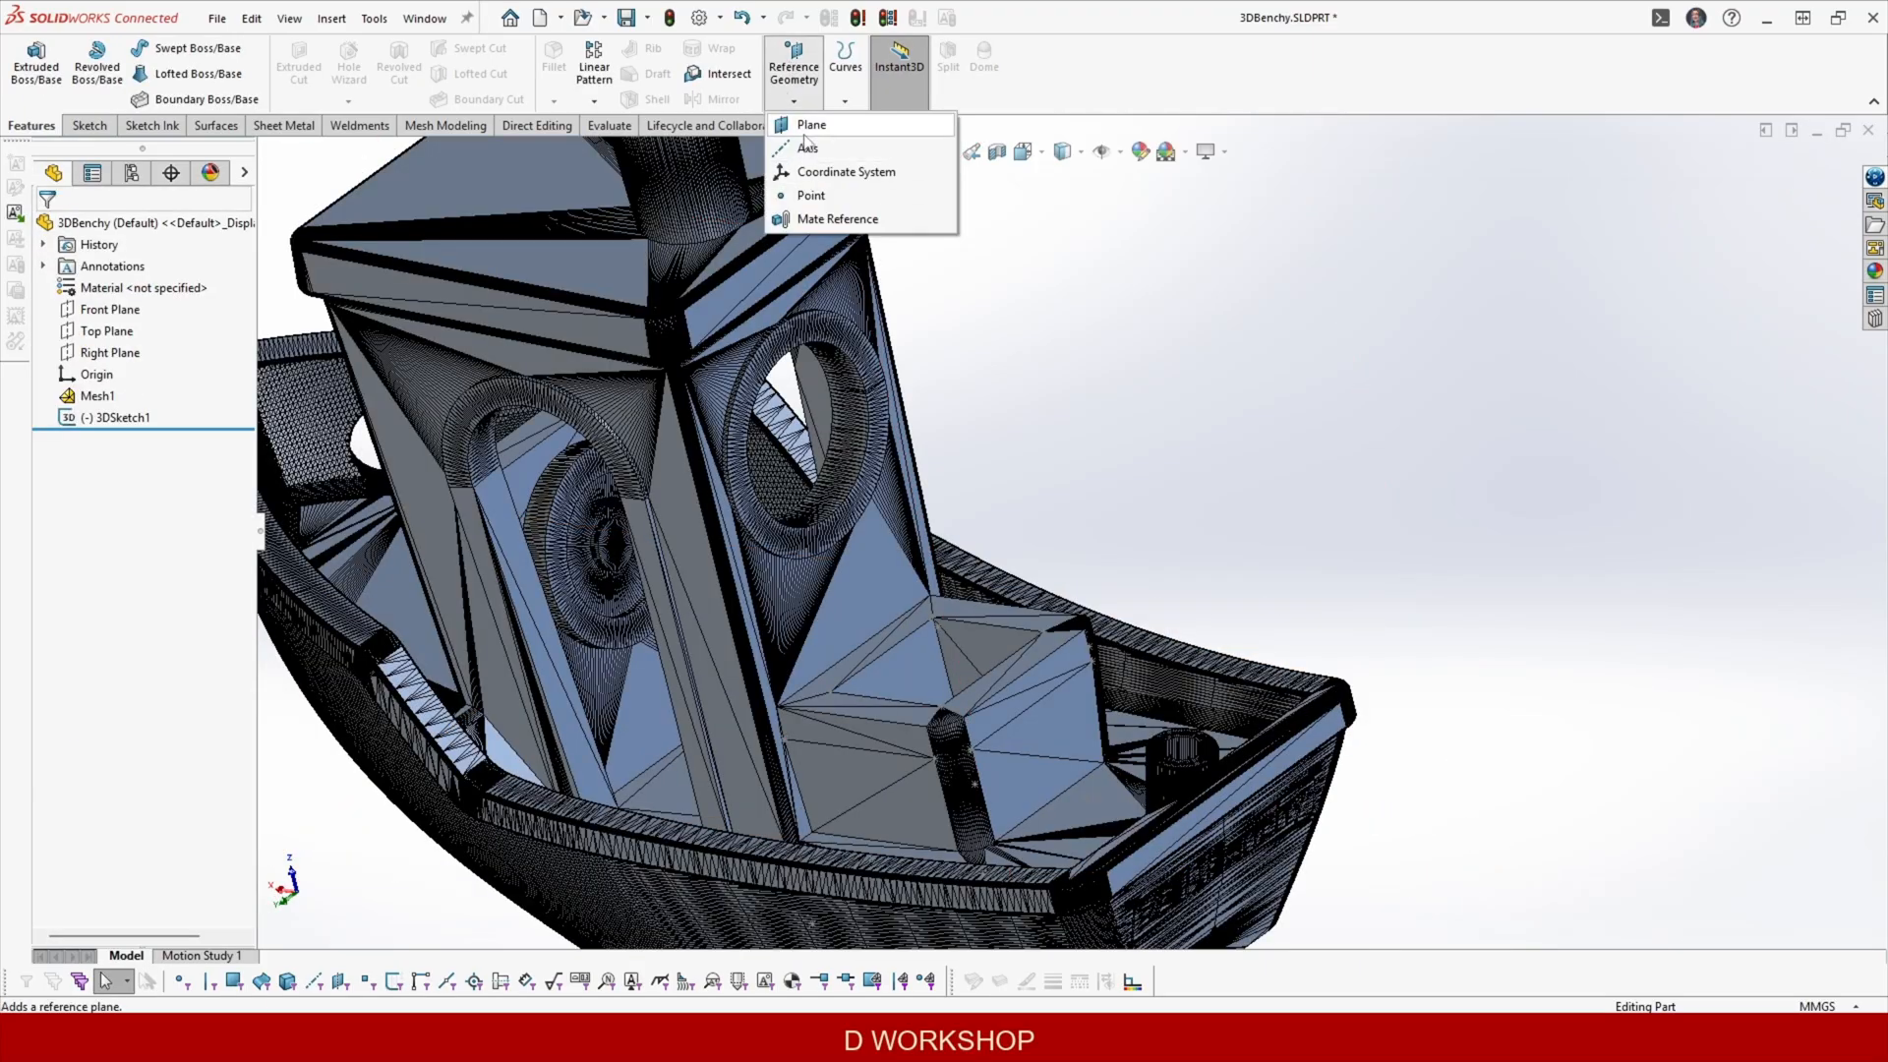
{"action": "left_click", "coordinate": [809, 124]}
{"action": "left_click", "coordinate": [784, 740]}
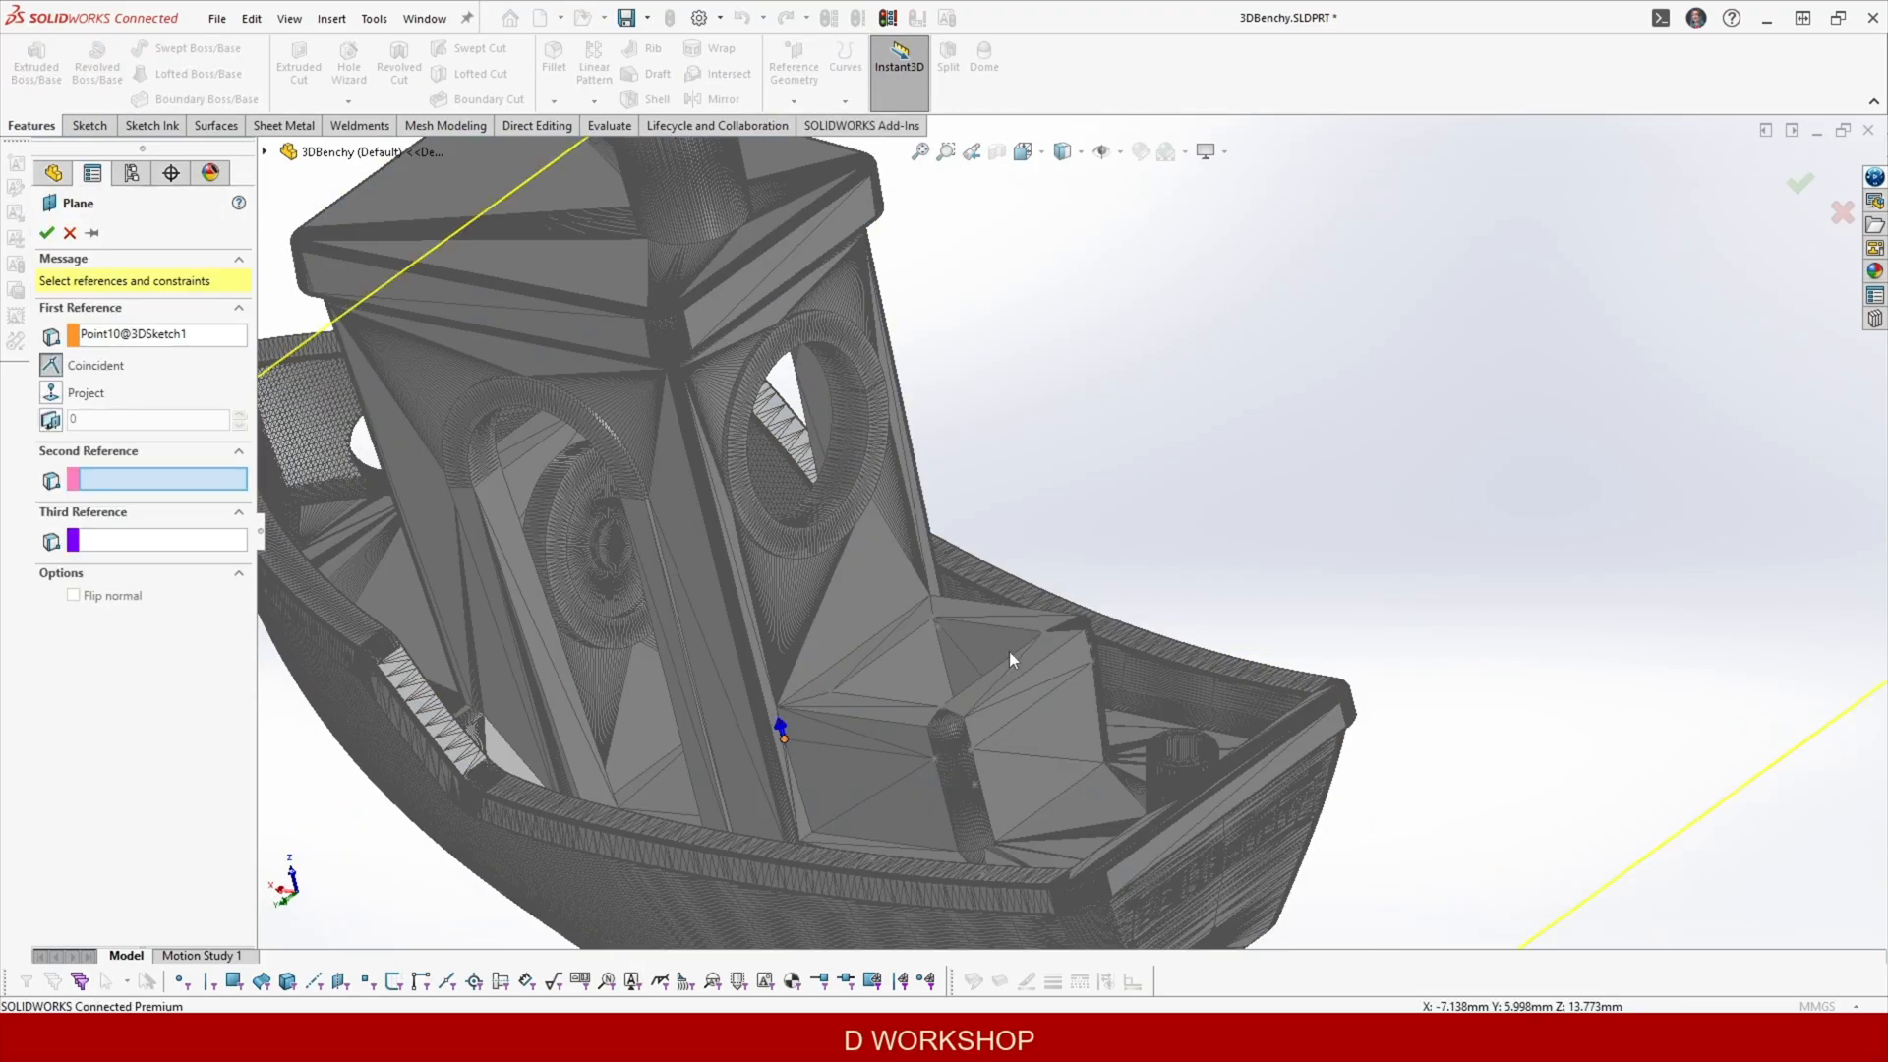
{"action": "left_click", "coordinate": [939, 628]}
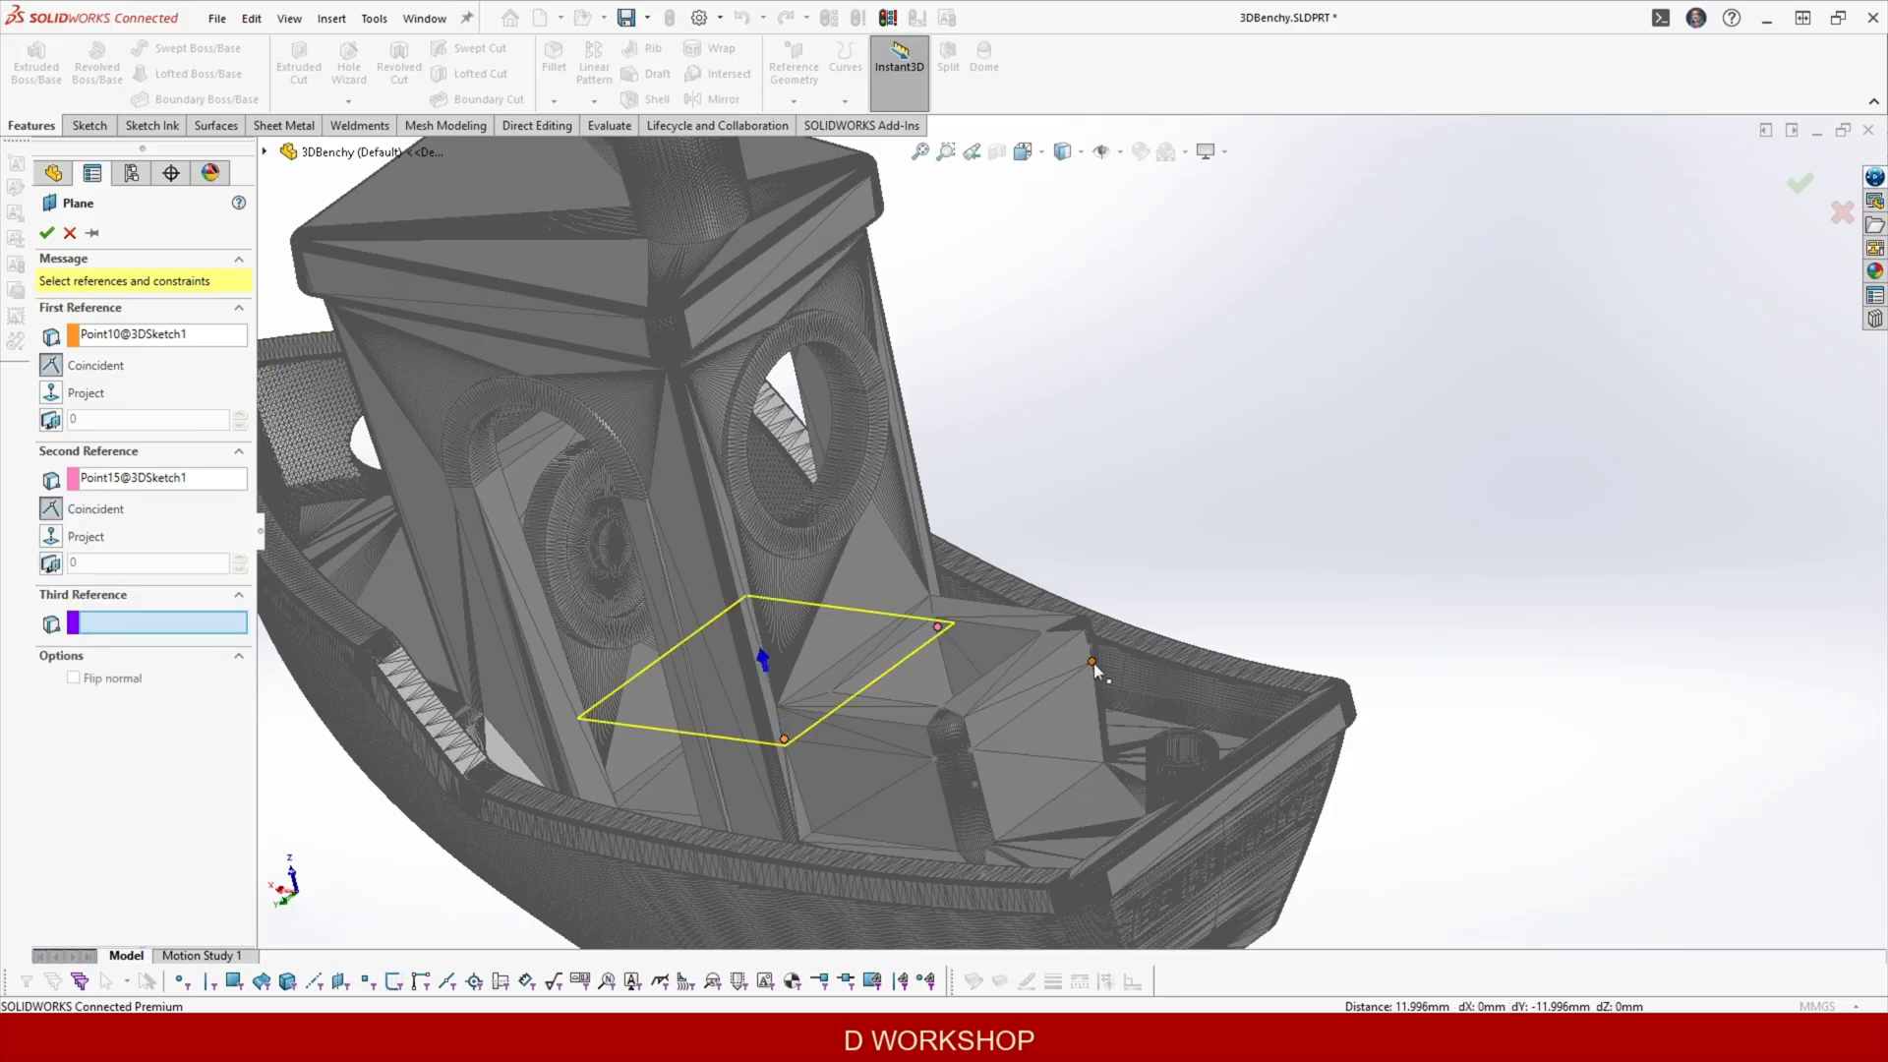
{"action": "left_click", "coordinate": [1092, 662]}
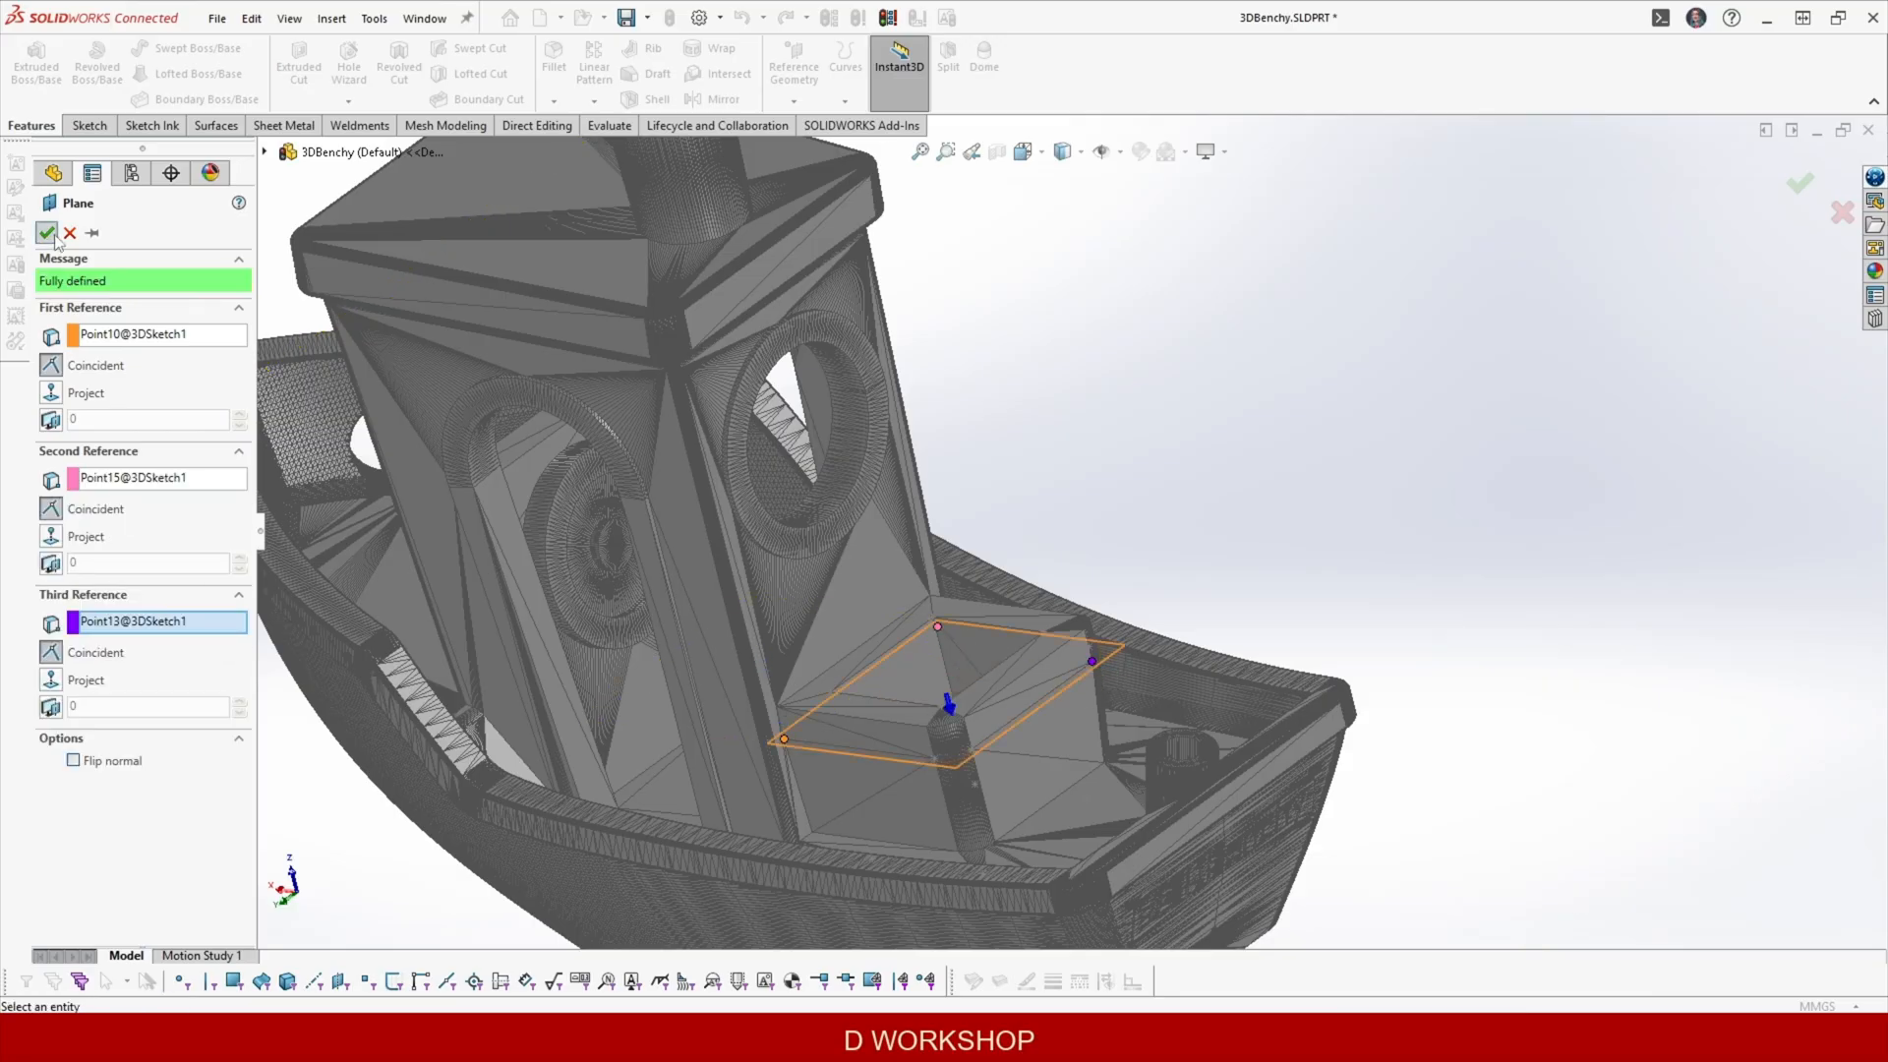
{"action": "left_click", "coordinate": [46, 233]}
Start a sketch on the new plane and draw a three-sided open outline around the box, with sides about 11.9 mm long.
{"action": "left_click", "coordinate": [75, 448]}
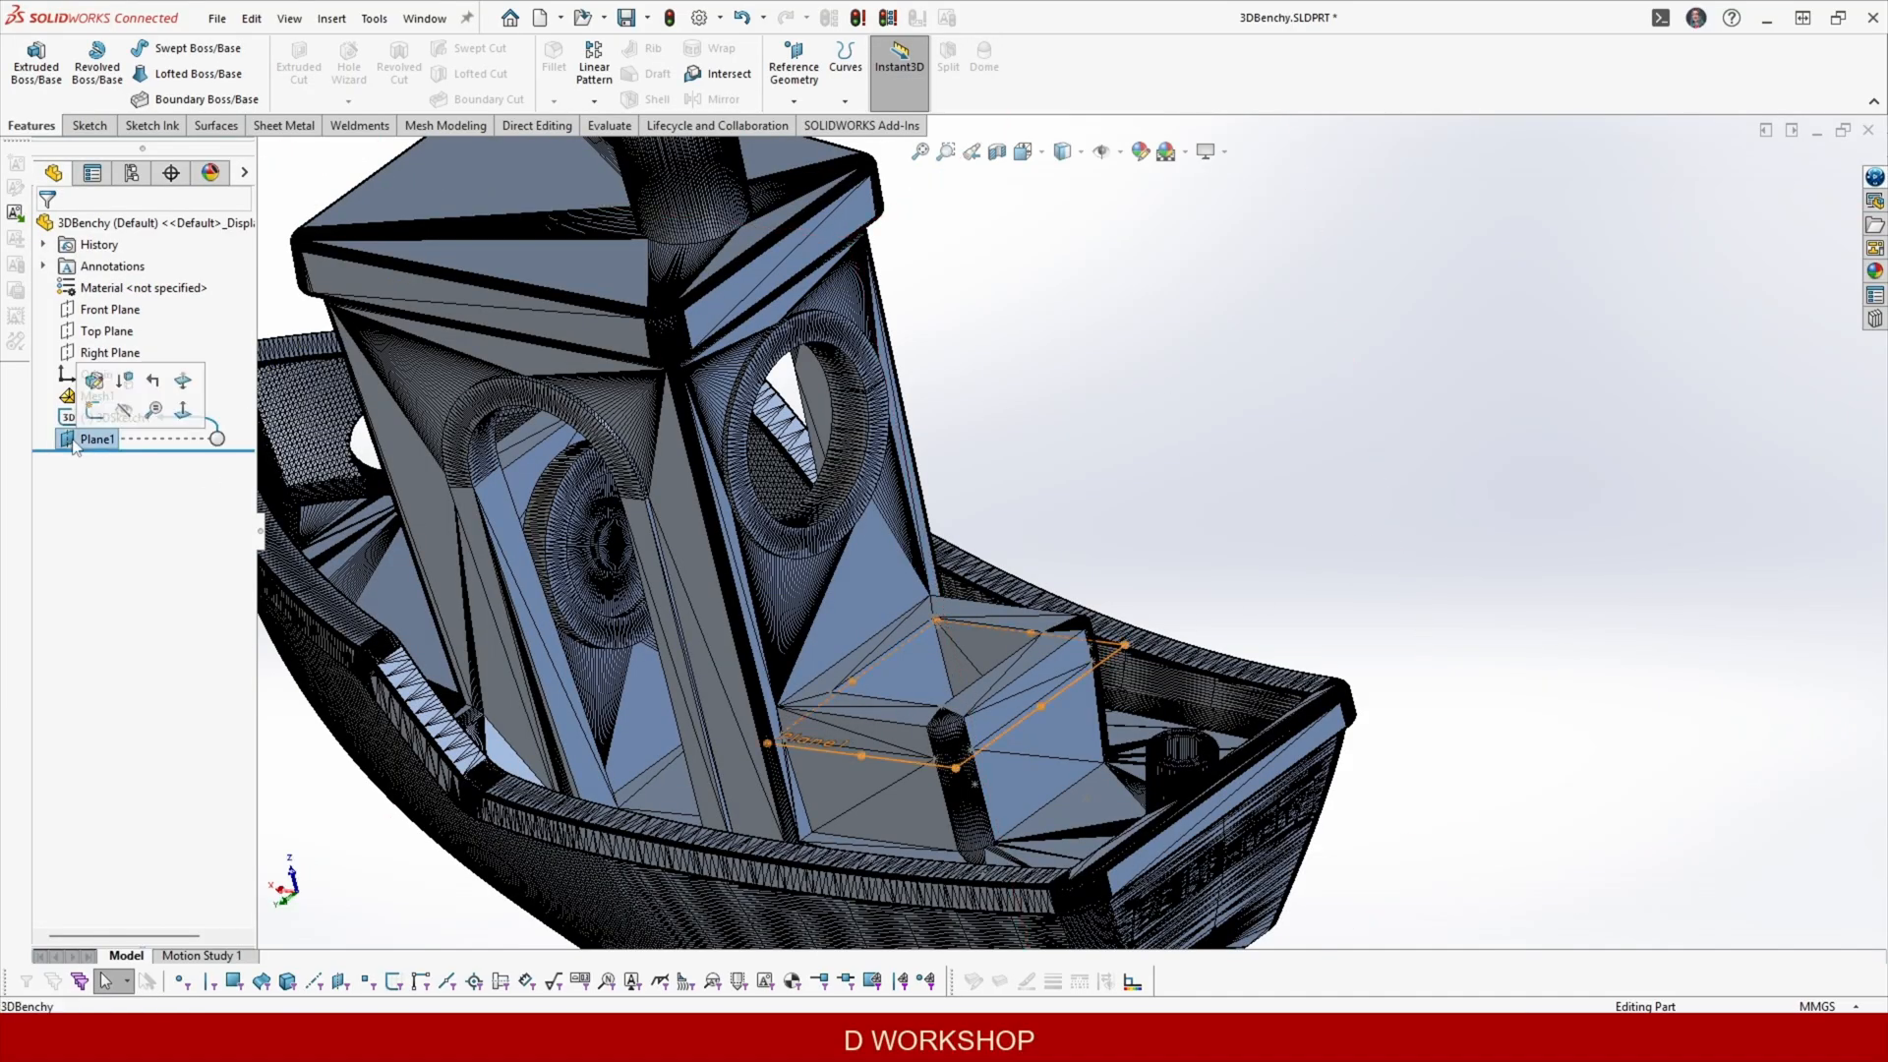
{"action": "left_click", "coordinate": [125, 407]}
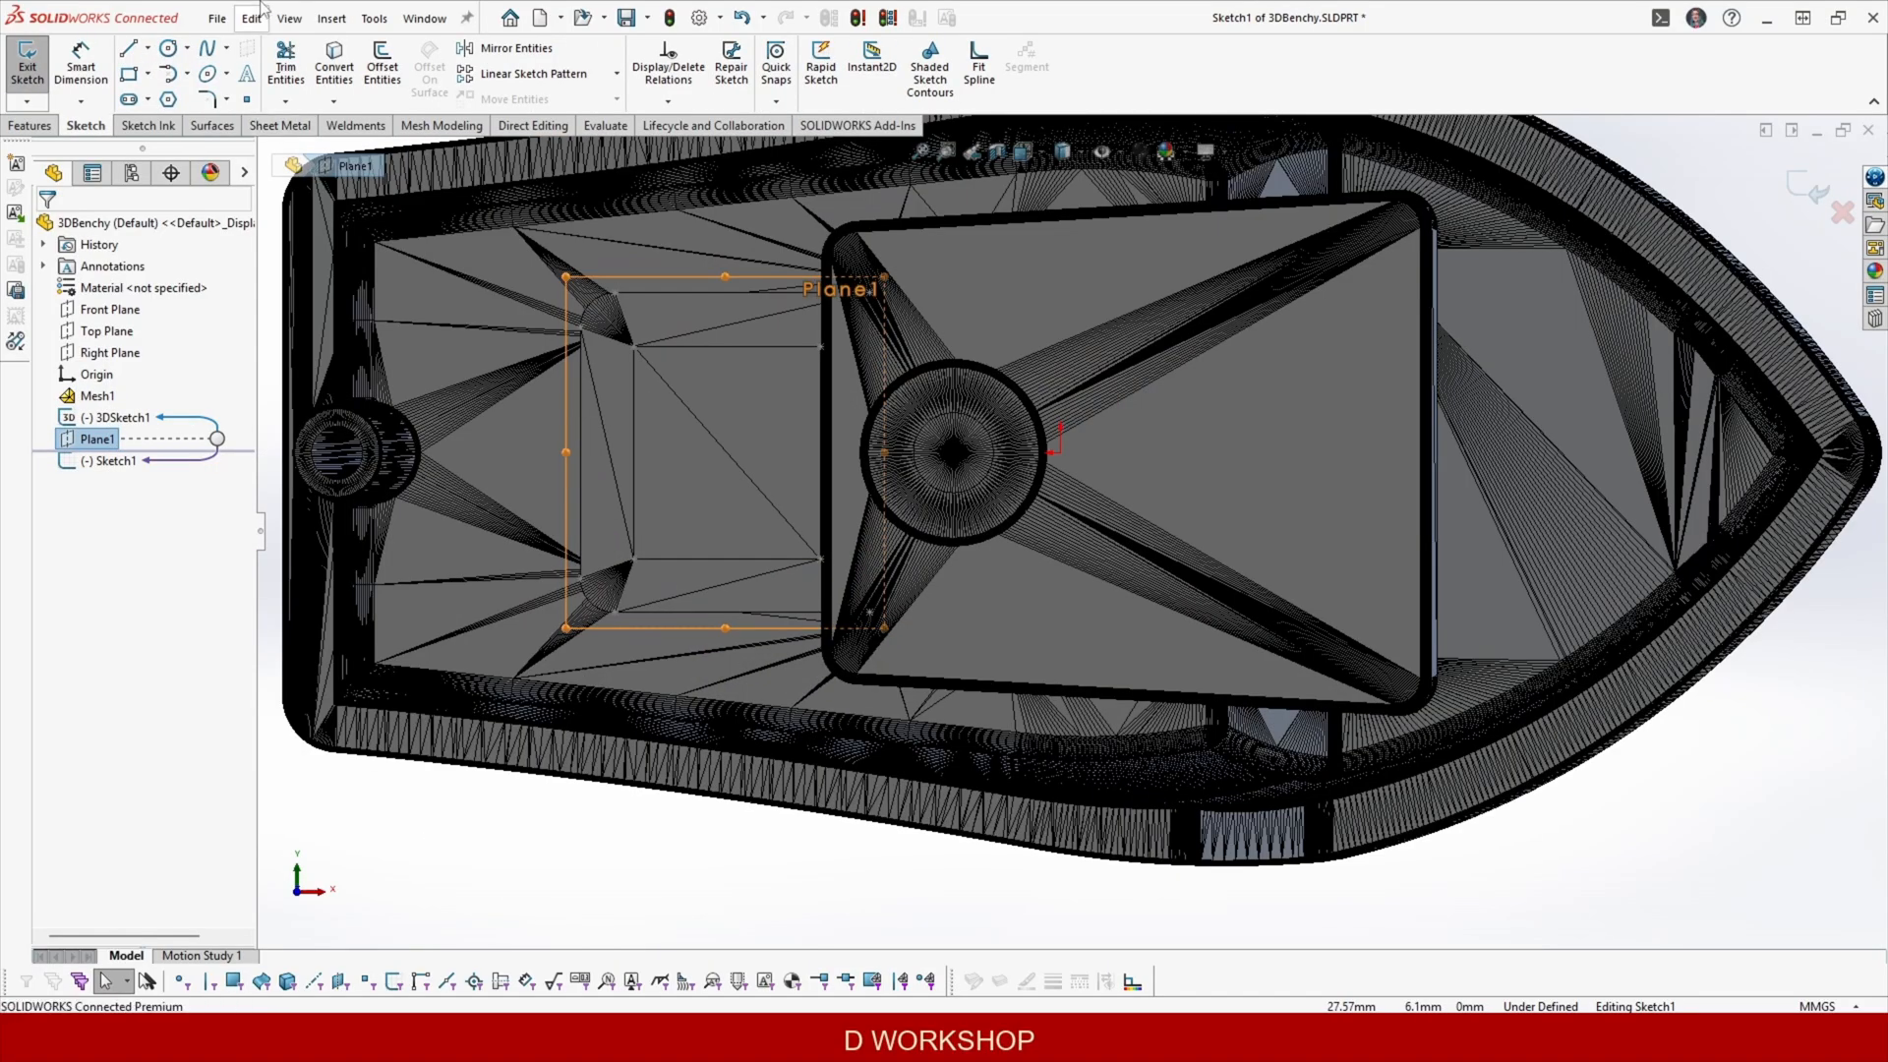
{"action": "left_click", "coordinate": [128, 48]}
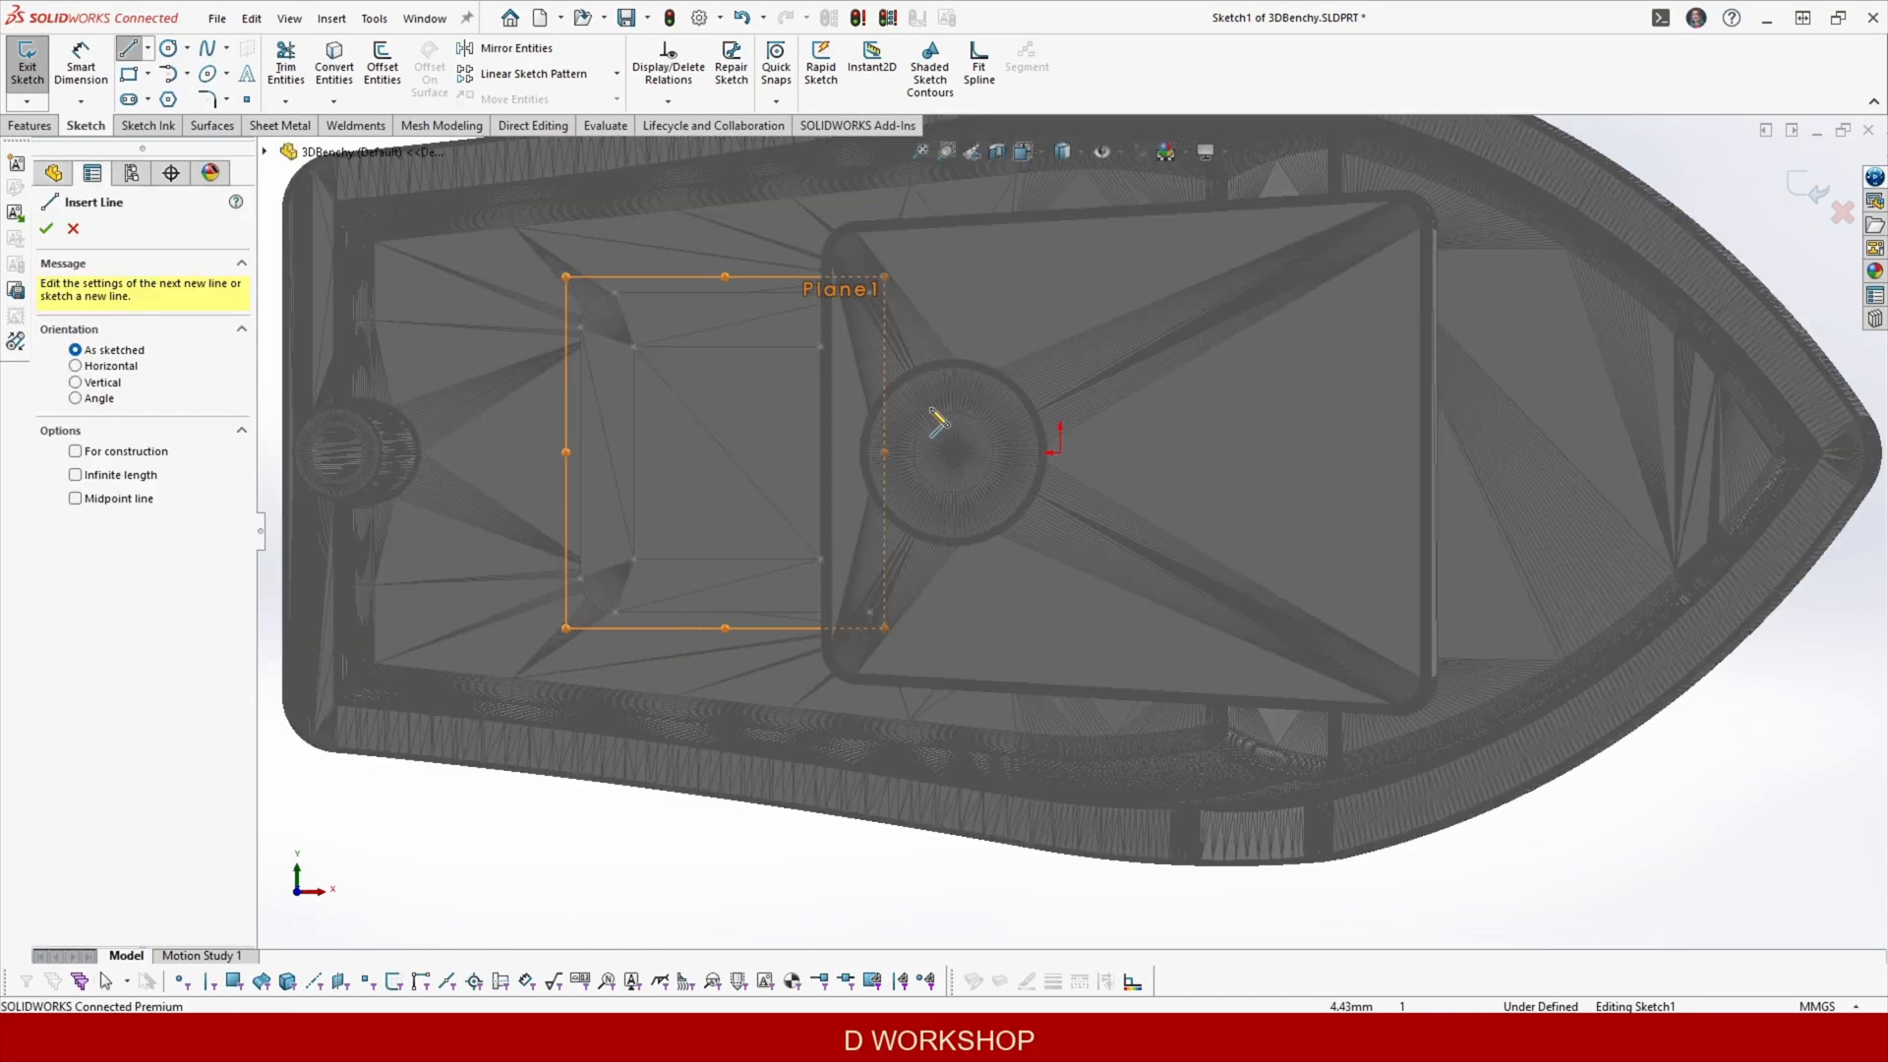
{"action": "scroll", "coordinate": [841, 349], "scroll_direction": "down", "scroll_amount": 3}
{"action": "left_click", "coordinate": [891, 250]}
{"action": "left_click", "coordinate": [333, 809]}
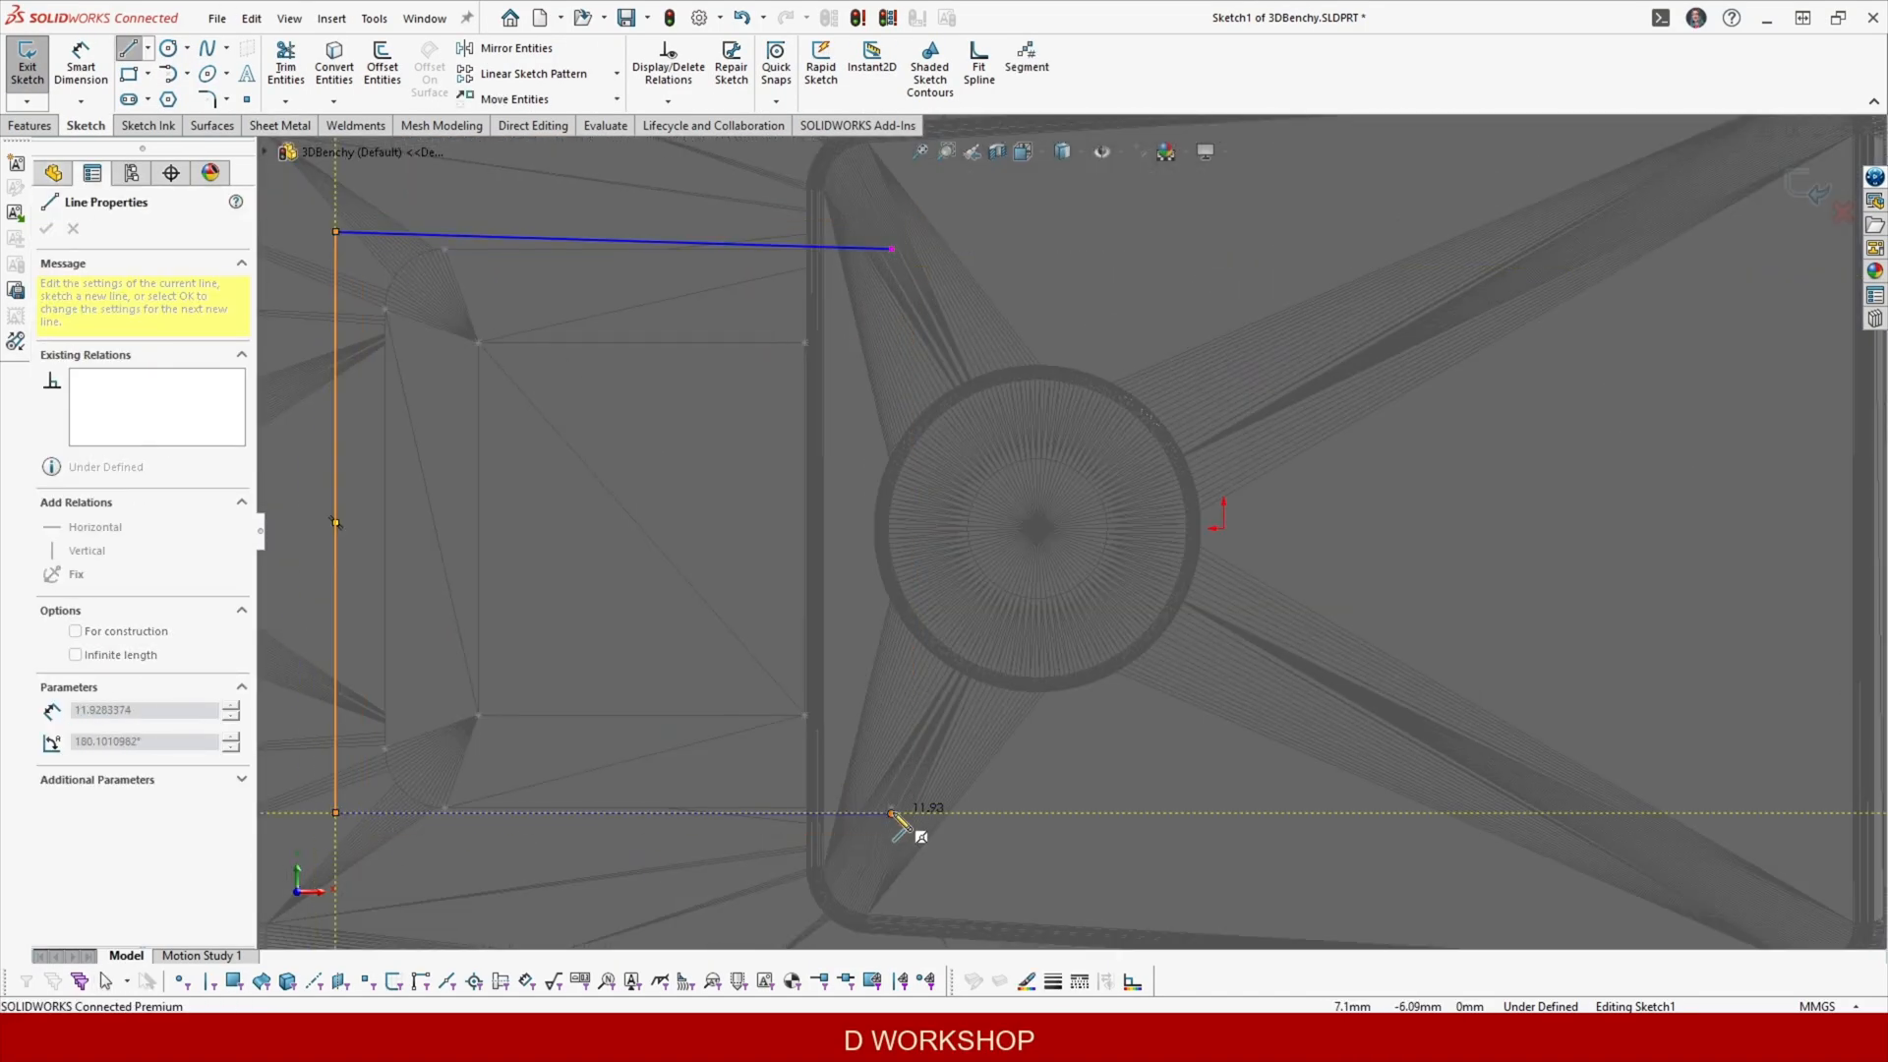
{"action": "left_click", "coordinate": [891, 809]}
Constrain the three outline lines to the 3D sketch points on the box's outer walls.
{"action": "scroll", "coordinate": [853, 848], "scroll_direction": "down", "scroll_amount": 1}
{"action": "key", "text": "Escape"}
{"action": "left_click", "coordinate": [367, 788]}
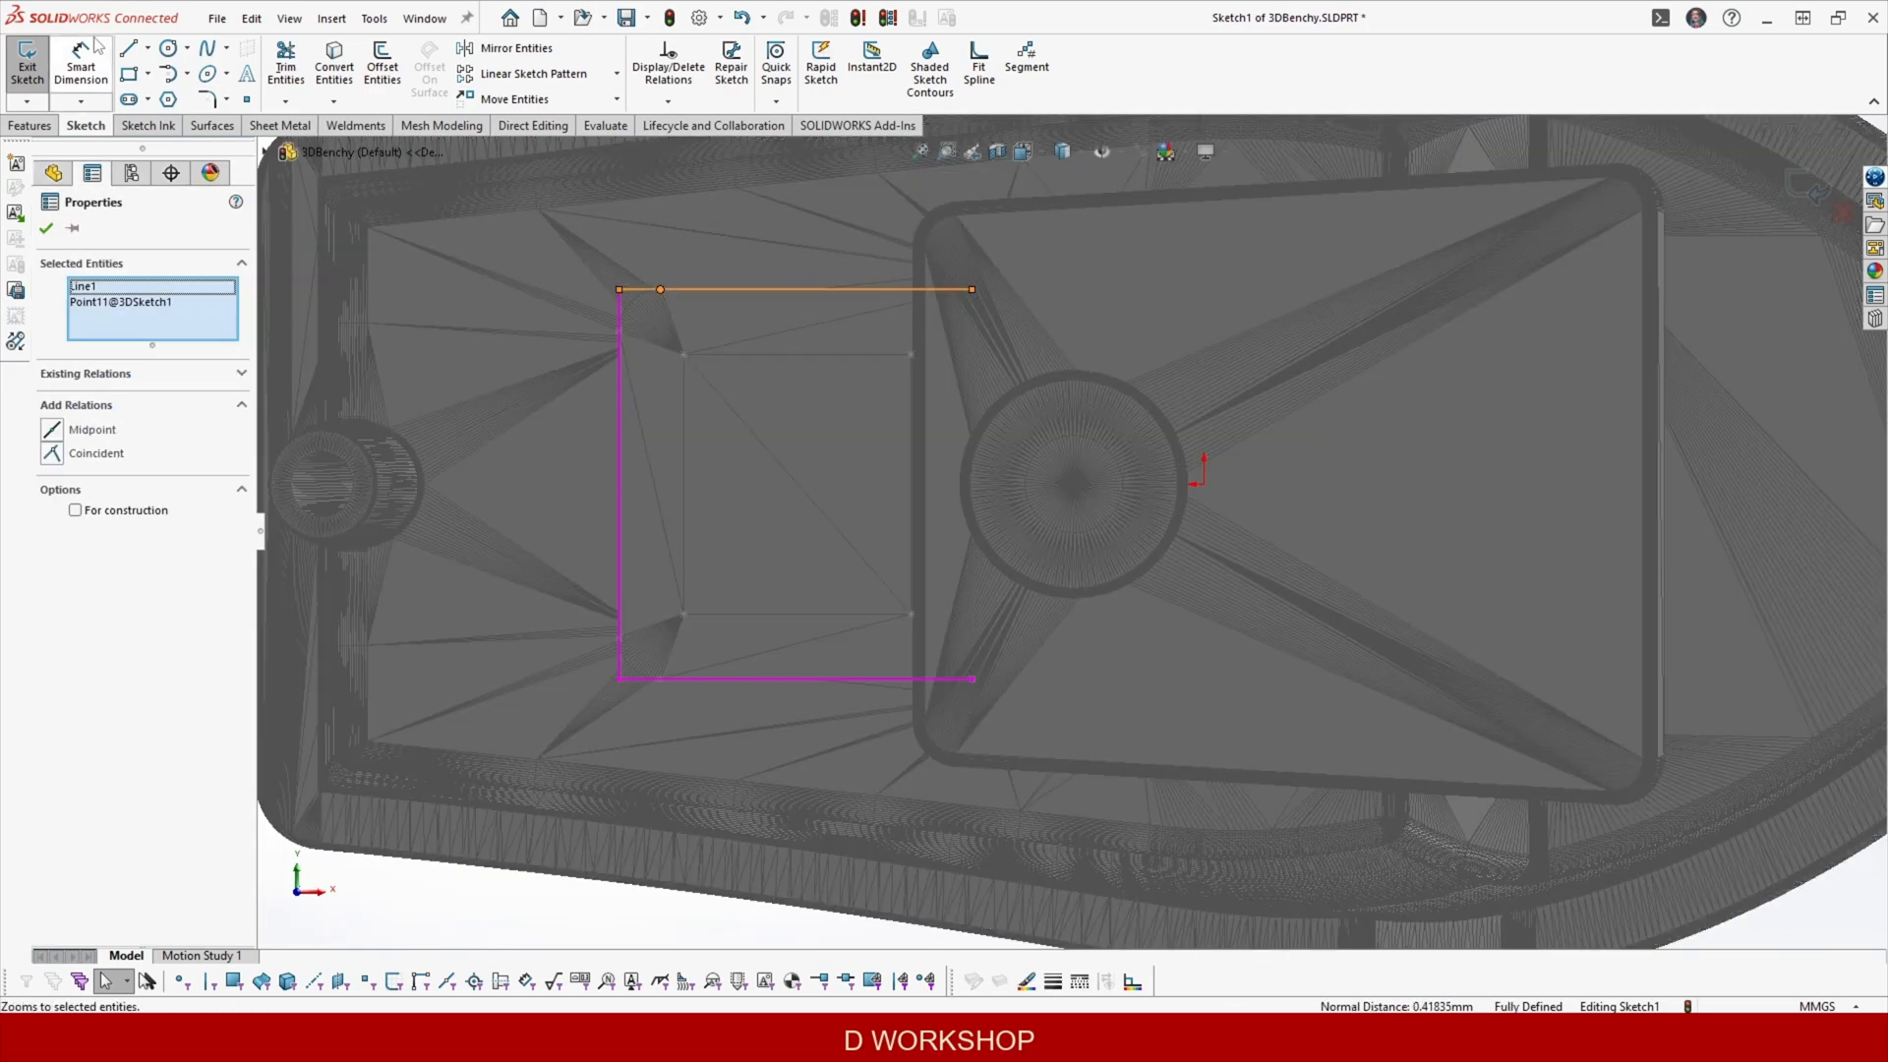
Close the box outline with a line joining its two open ends on the cabin side.
{"action": "left_click", "coordinate": [129, 48]}
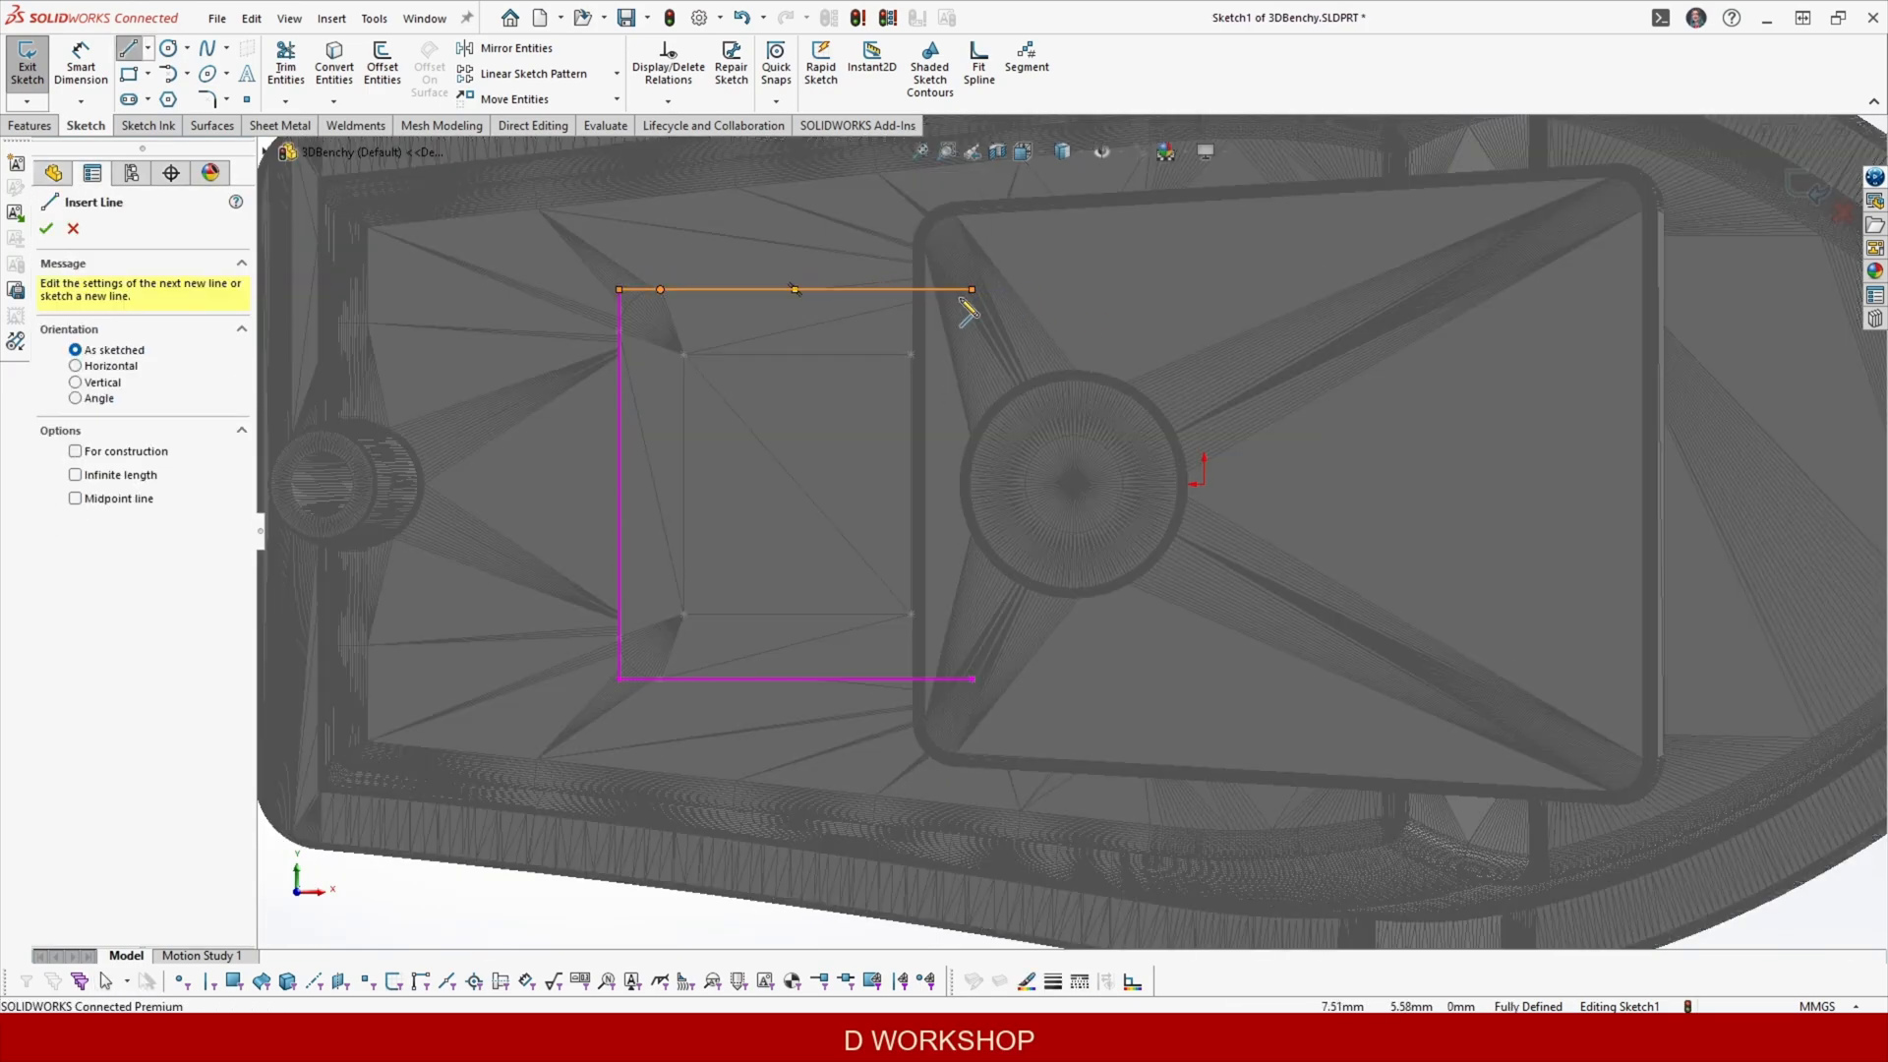
{"action": "left_click", "coordinate": [971, 289]}
{"action": "left_click", "coordinate": [972, 679]}
{"action": "mouse_move", "coordinate": [1028, 890]}
{"action": "middle_mouse_down"}
{"action": "mouse_move", "coordinate": [1020, 817]}
{"action": "mouse_move", "coordinate": [844, 657]}
{"action": "middle_mouse_up"}
{"action": "scroll", "coordinate": [844, 656], "scroll_direction": "down", "scroll_amount": 1}
{"action": "scroll", "coordinate": [843, 656], "scroll_direction": "down", "scroll_amount": 2}
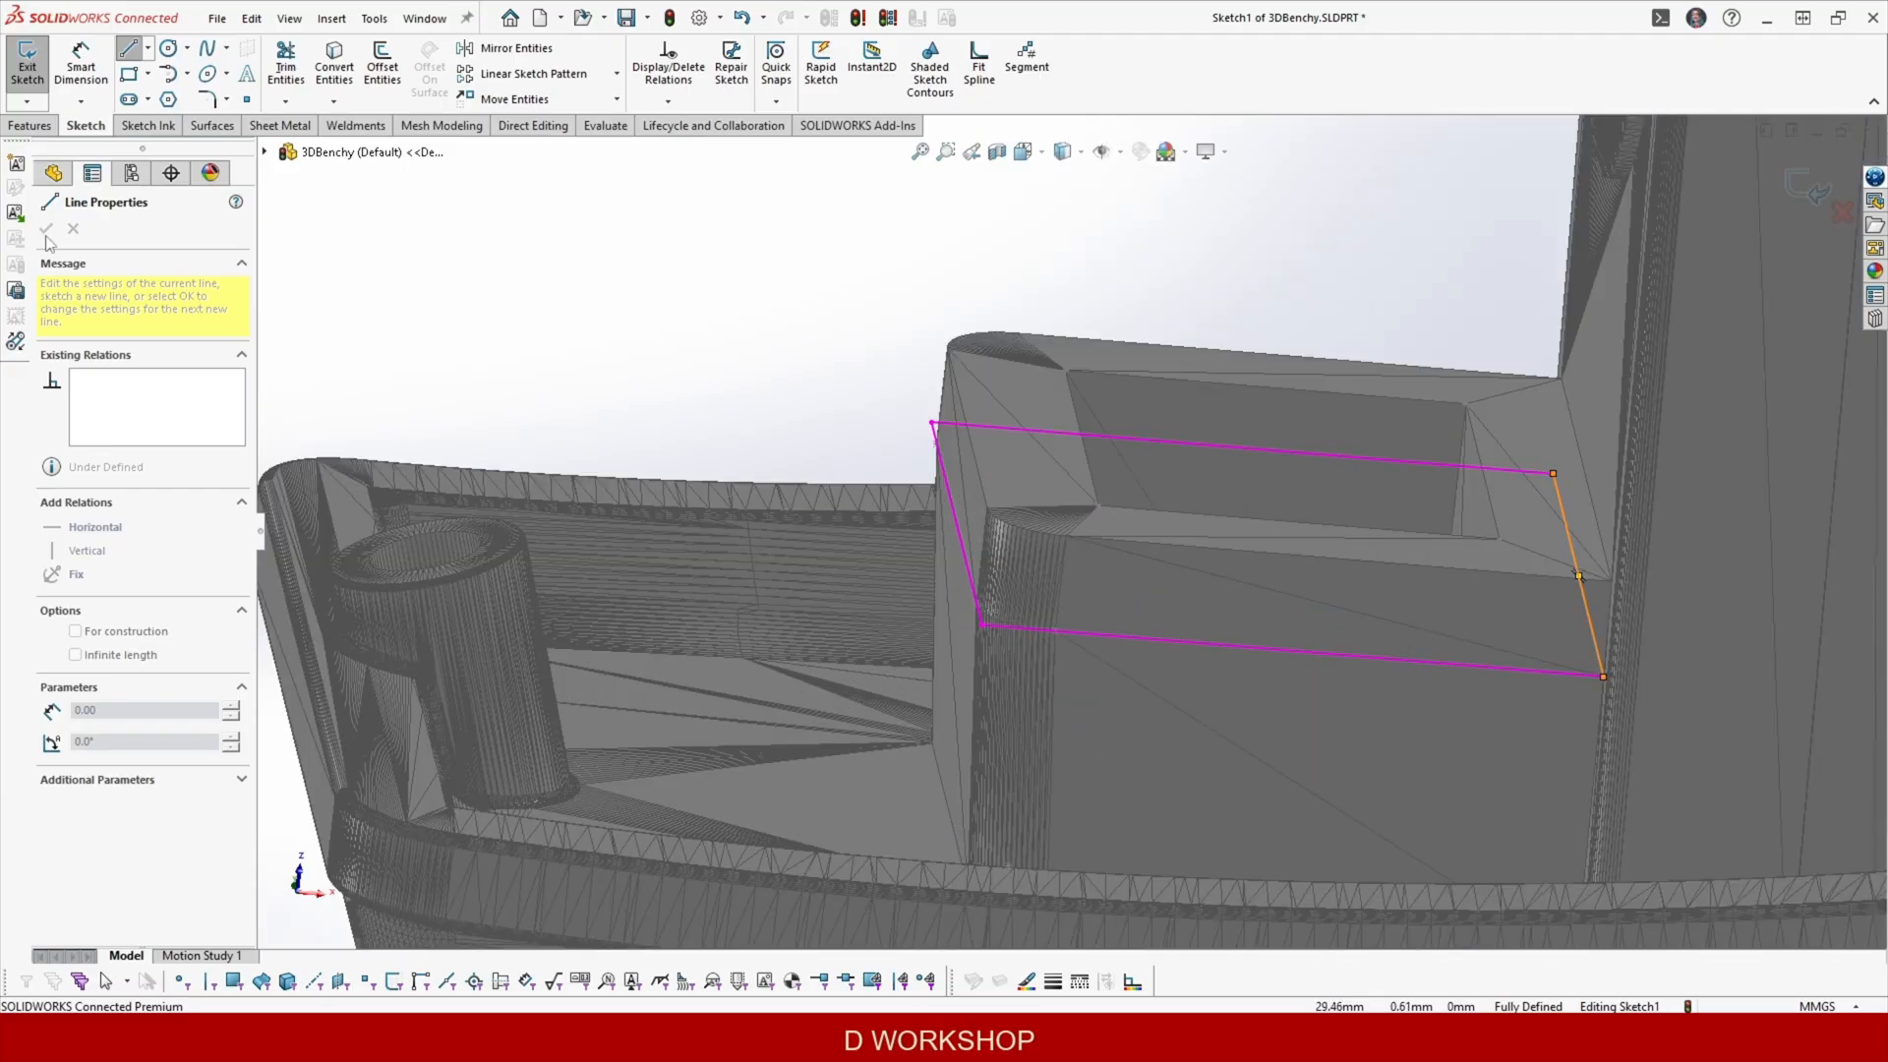
Extrude the closed box outline 10 mm downward with a 5° inward draft.
{"action": "key", "text": "Escape"}
{"action": "left_click", "coordinate": [31, 126]}
{"action": "left_click", "coordinate": [36, 65]}
{"action": "scroll", "coordinate": [1101, 651], "scroll_direction": "up", "scroll_amount": 3}
{"action": "middle_click_drag", "start_coordinate": [1116, 649], "coordinate": [1108, 771]}
{"action": "scroll", "coordinate": [1108, 771], "scroll_direction": "up", "scroll_amount": 2}
{"action": "left_click", "coordinate": [52, 447]}
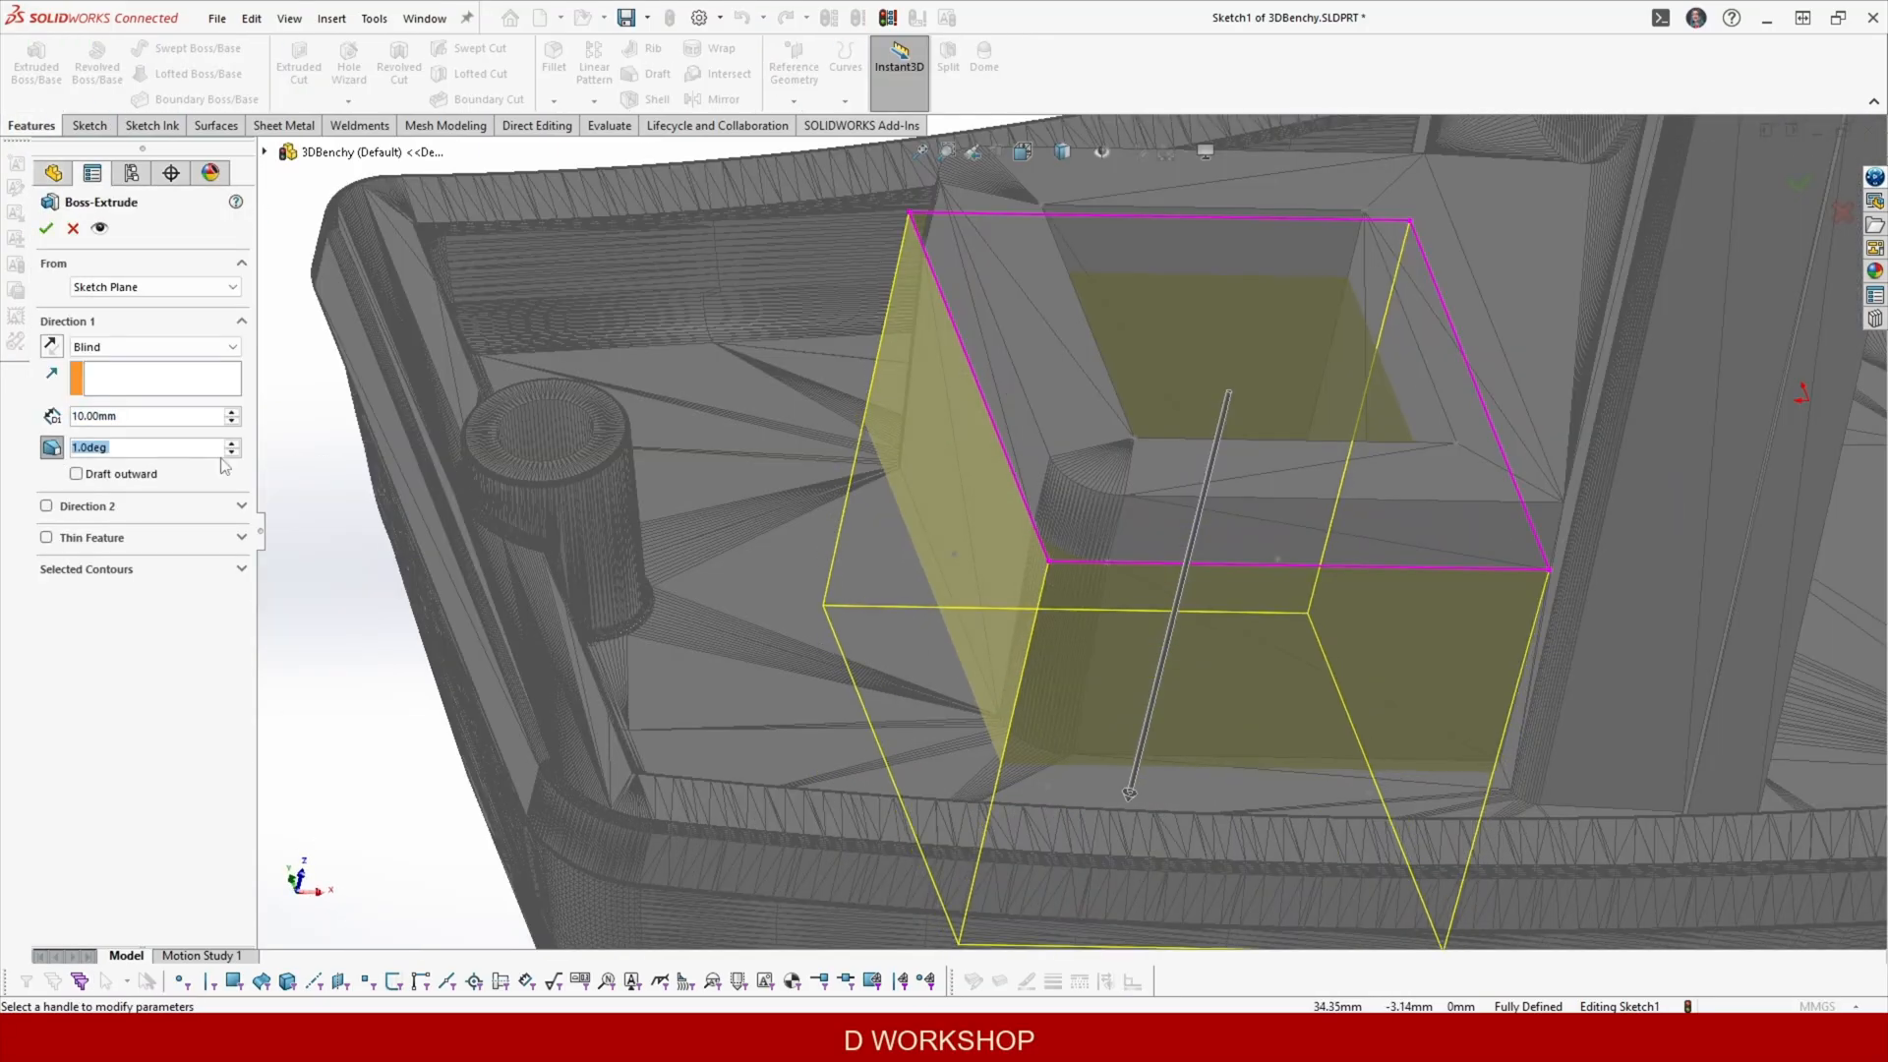
{"action": "left_click", "coordinate": [232, 445]}
{"action": "left_click", "coordinate": [232, 444]}
{"action": "left_click", "coordinate": [232, 444]}
{"action": "left_click", "coordinate": [232, 444]}
{"action": "middle_click_drag", "start_coordinate": [919, 396], "coordinate": [975, 372]}
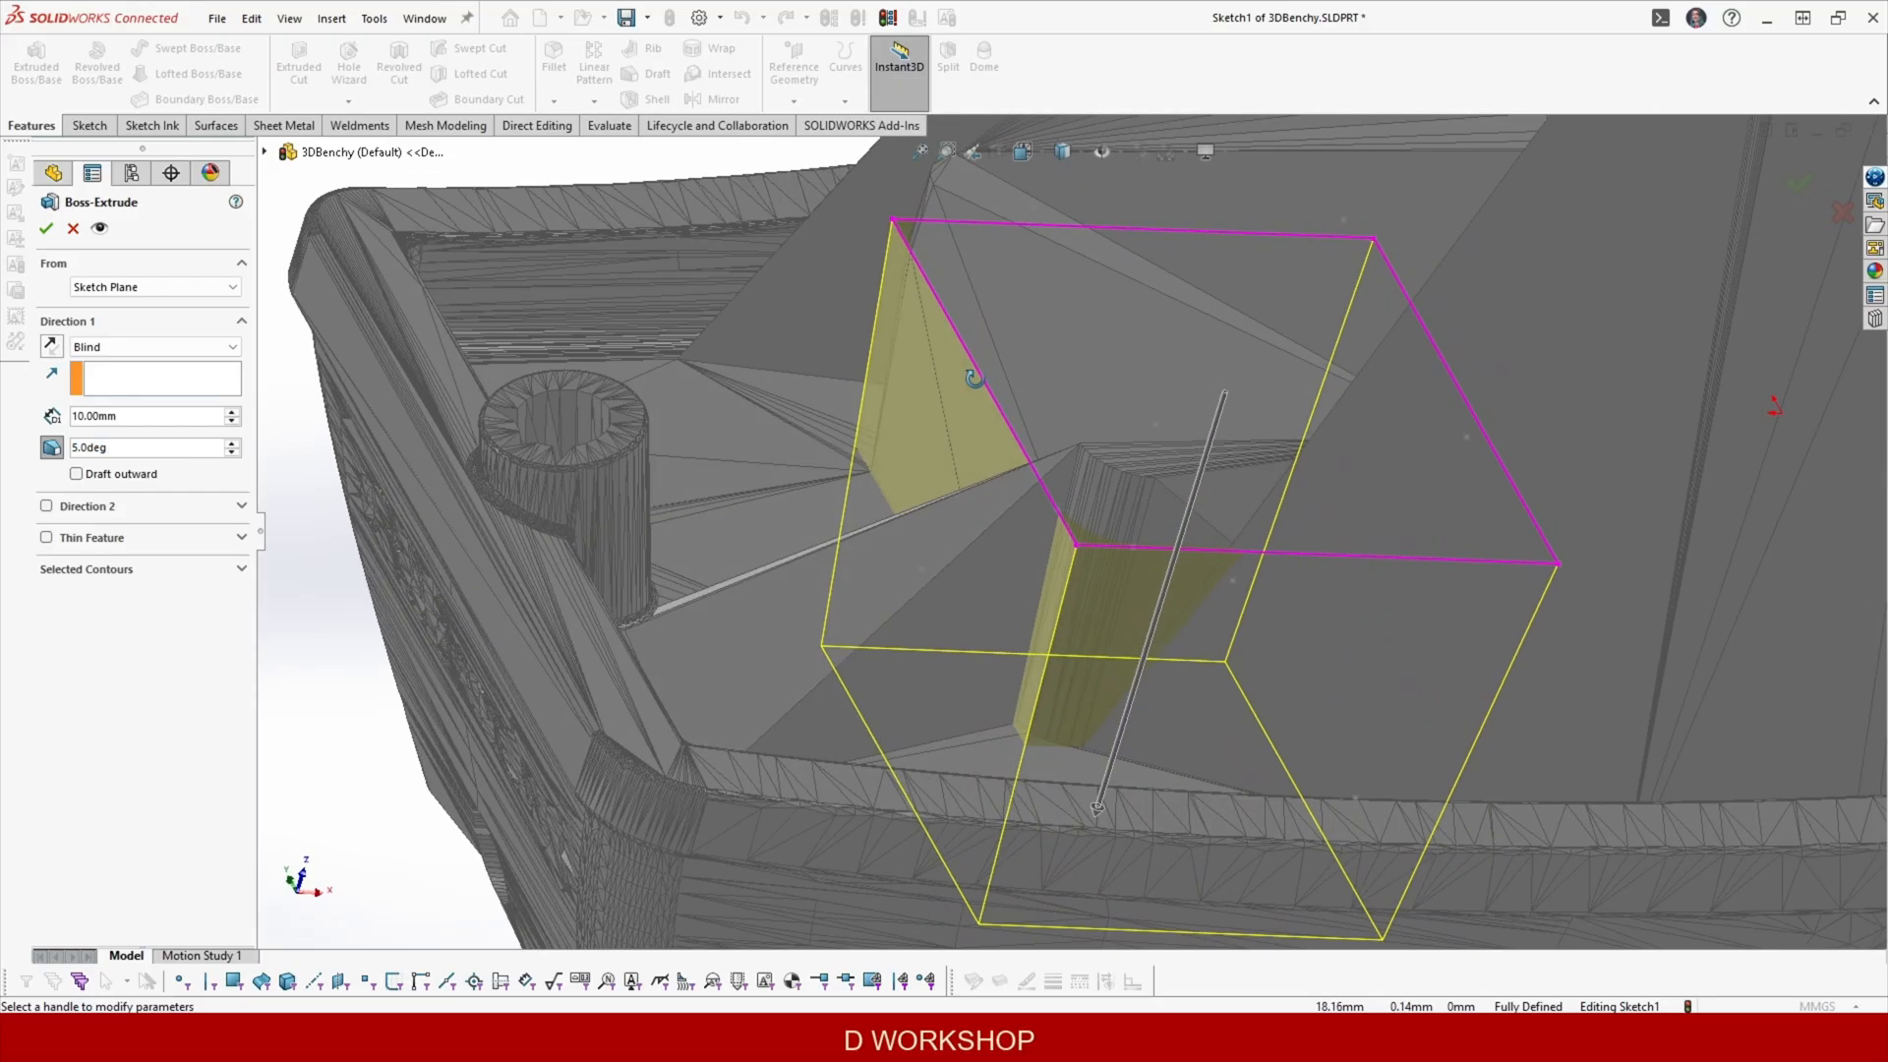
Add a second extrusion direction reaching the box's upper rim and complete the extrusion.
{"action": "left_click", "coordinate": [46, 506]}
{"action": "left_click", "coordinate": [153, 530]}
{"action": "left_click", "coordinate": [109, 570]}
{"action": "left_click", "coordinate": [1154, 429]}
{"action": "mouse_move", "coordinate": [1131, 460]}
{"action": "middle_mouse_down"}
{"action": "mouse_move", "coordinate": [1183, 467]}
{"action": "mouse_move", "coordinate": [1129, 452]}
{"action": "middle_mouse_up"}
{"action": "left_click", "coordinate": [46, 230]}
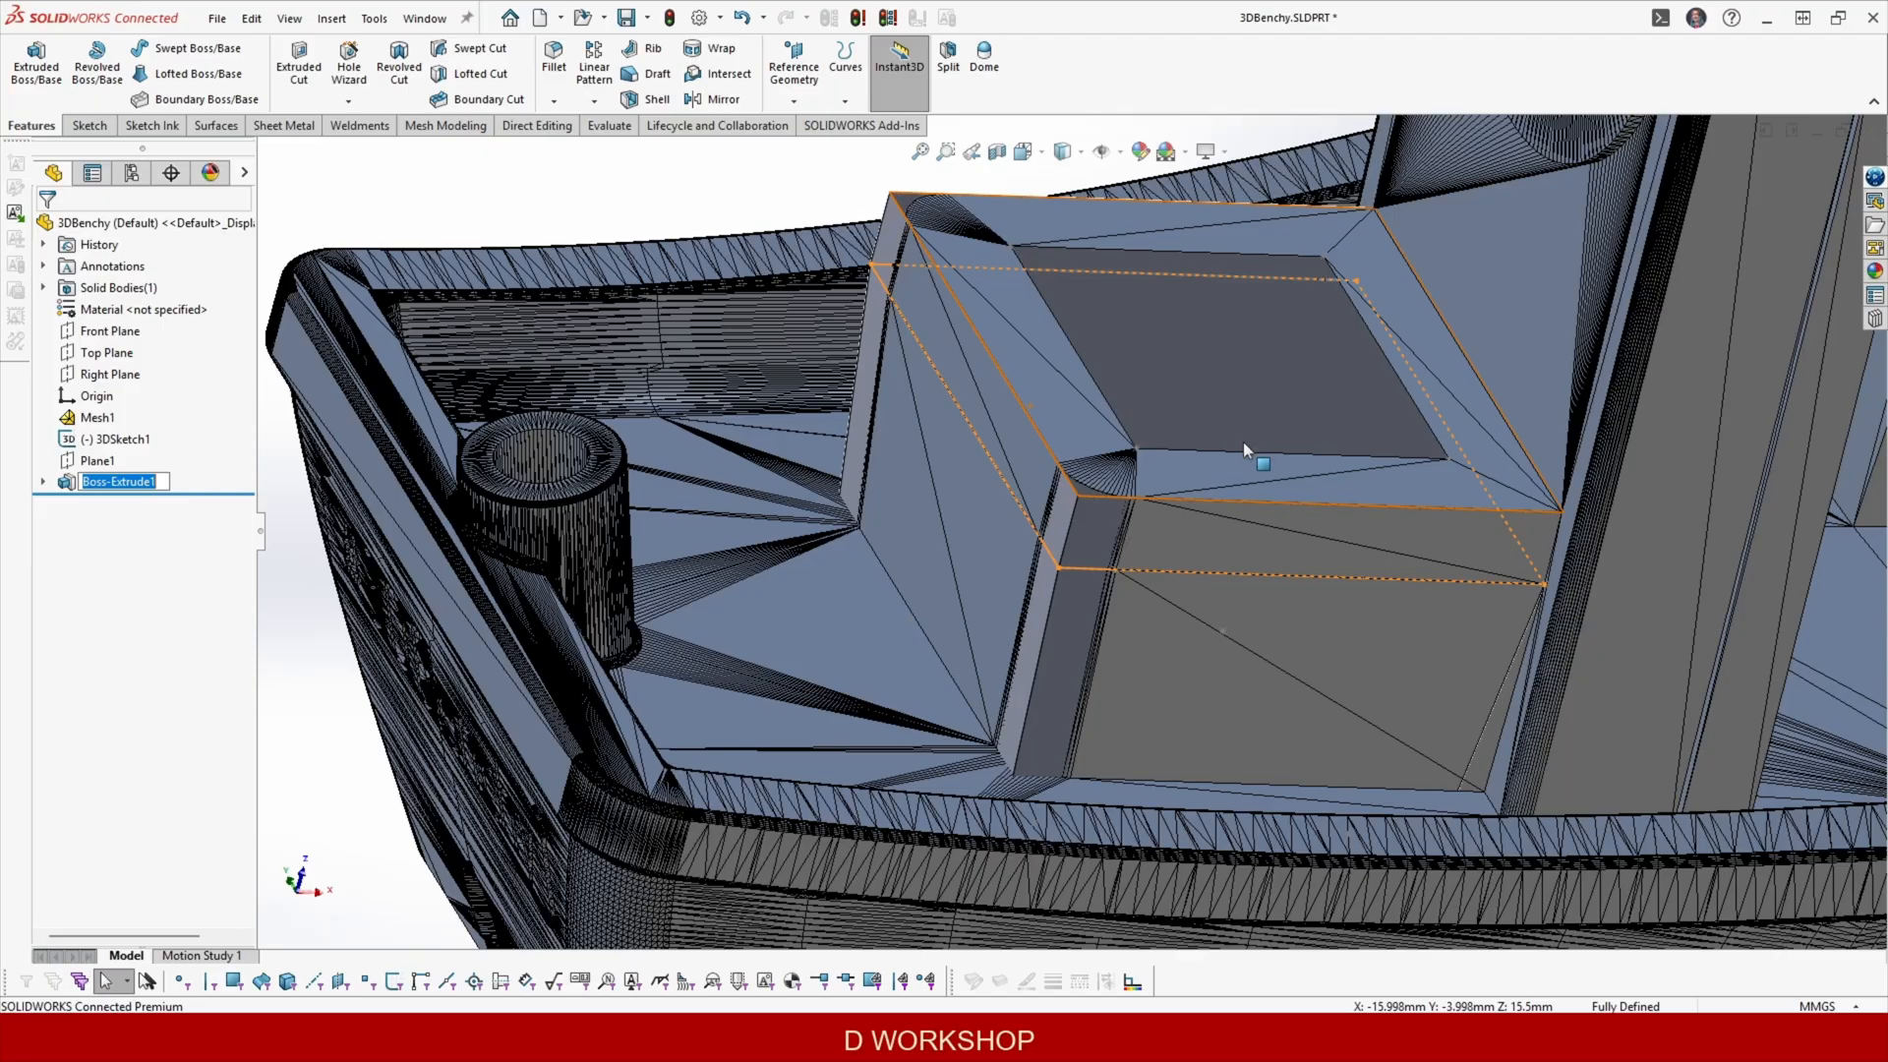
Start a sketch on the extruded box's upper face and draw a rectangle of about 7 by 8 mm over the opening.
{"action": "scroll", "coordinate": [1245, 442], "scroll_direction": "up", "scroll_amount": 1}
{"action": "scroll", "coordinate": [1246, 441], "scroll_direction": "down", "scroll_amount": 1}
{"action": "left_click", "coordinate": [1115, 366]}
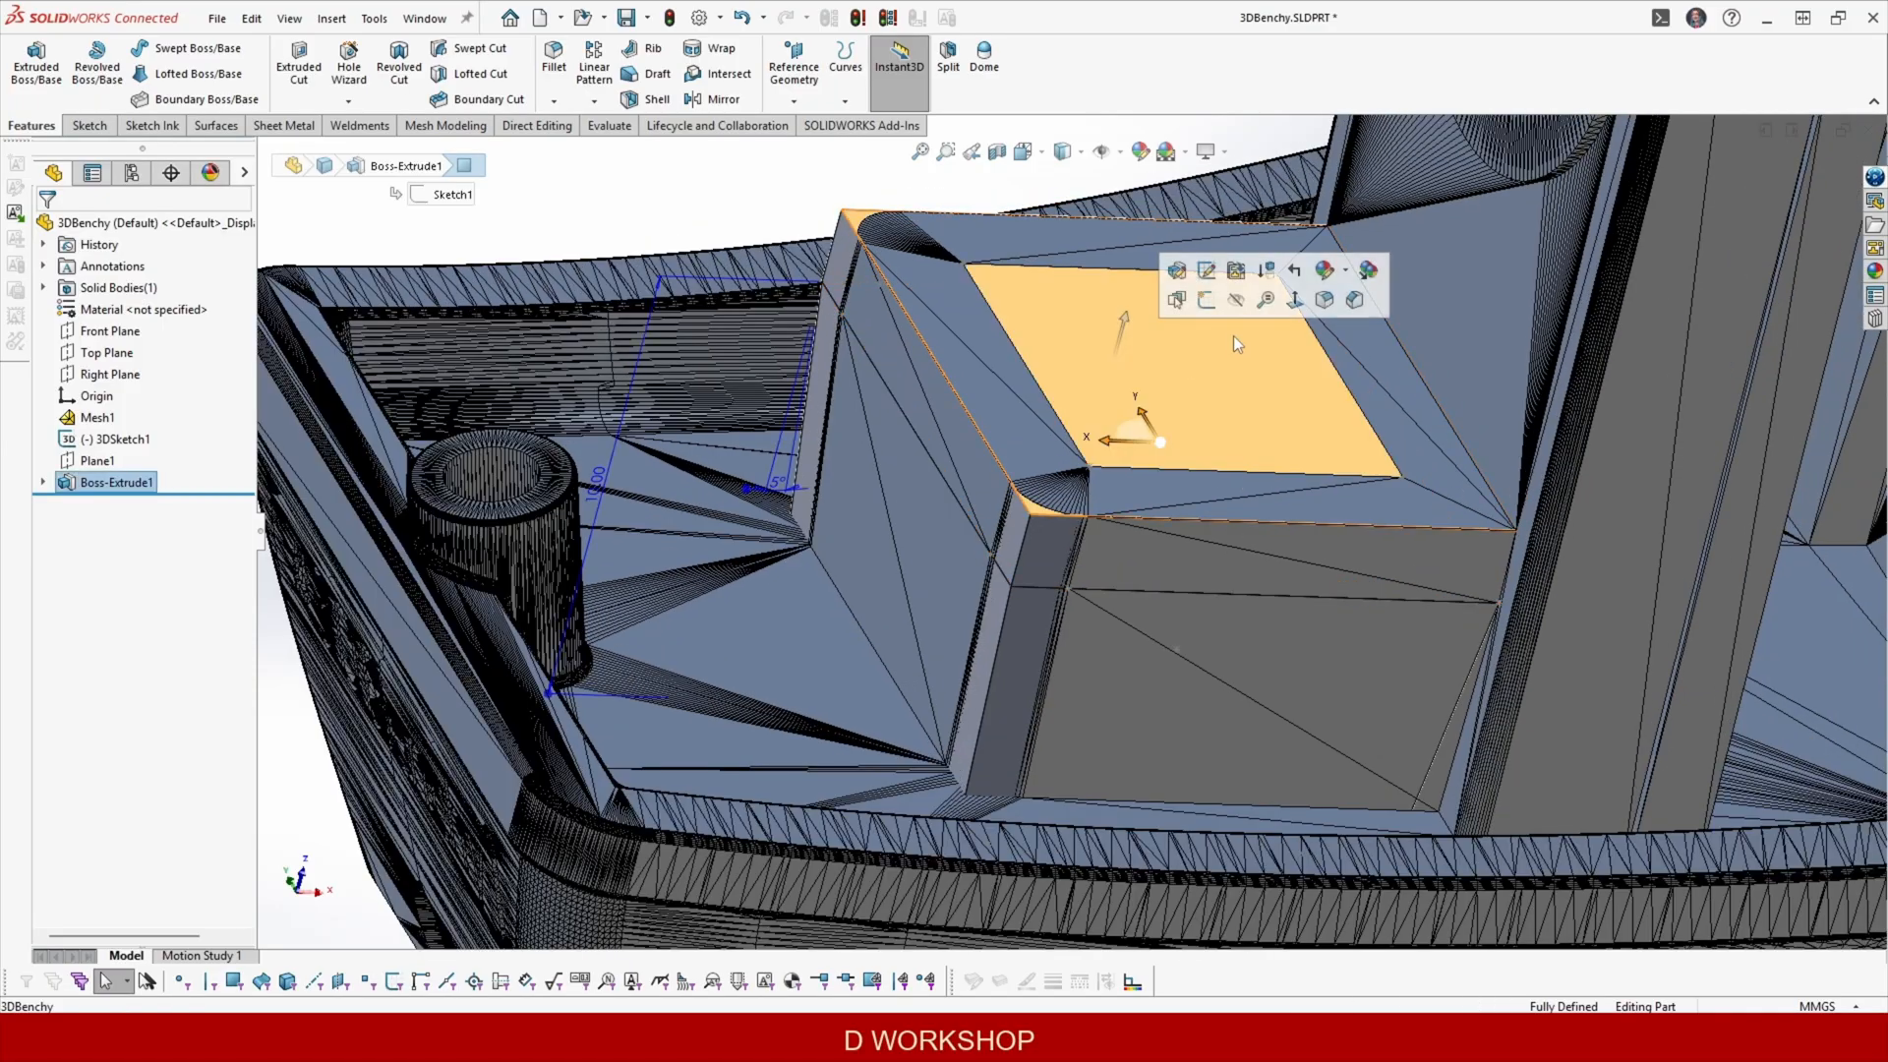
{"action": "left_click", "coordinate": [1206, 300]}
{"action": "scroll", "coordinate": [896, 511], "scroll_direction": "down", "scroll_amount": 5}
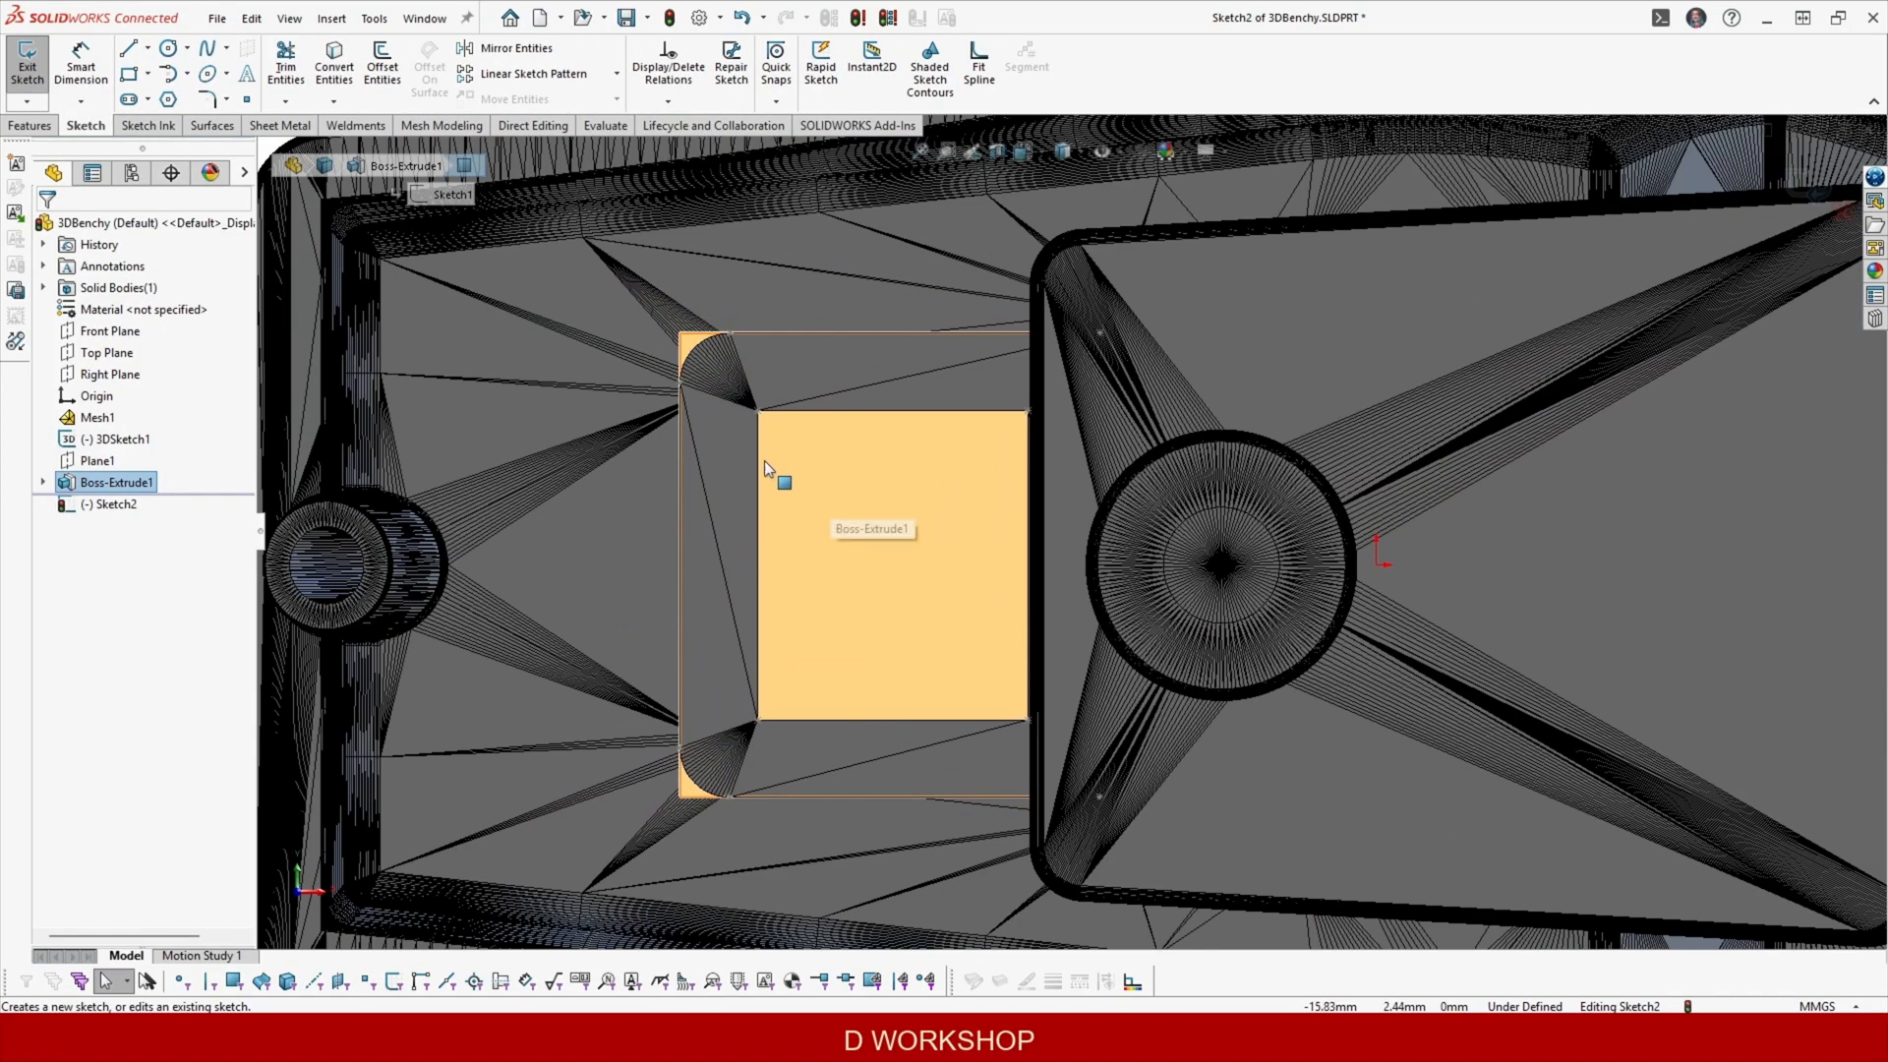
{"action": "left_click", "coordinate": [128, 74]}
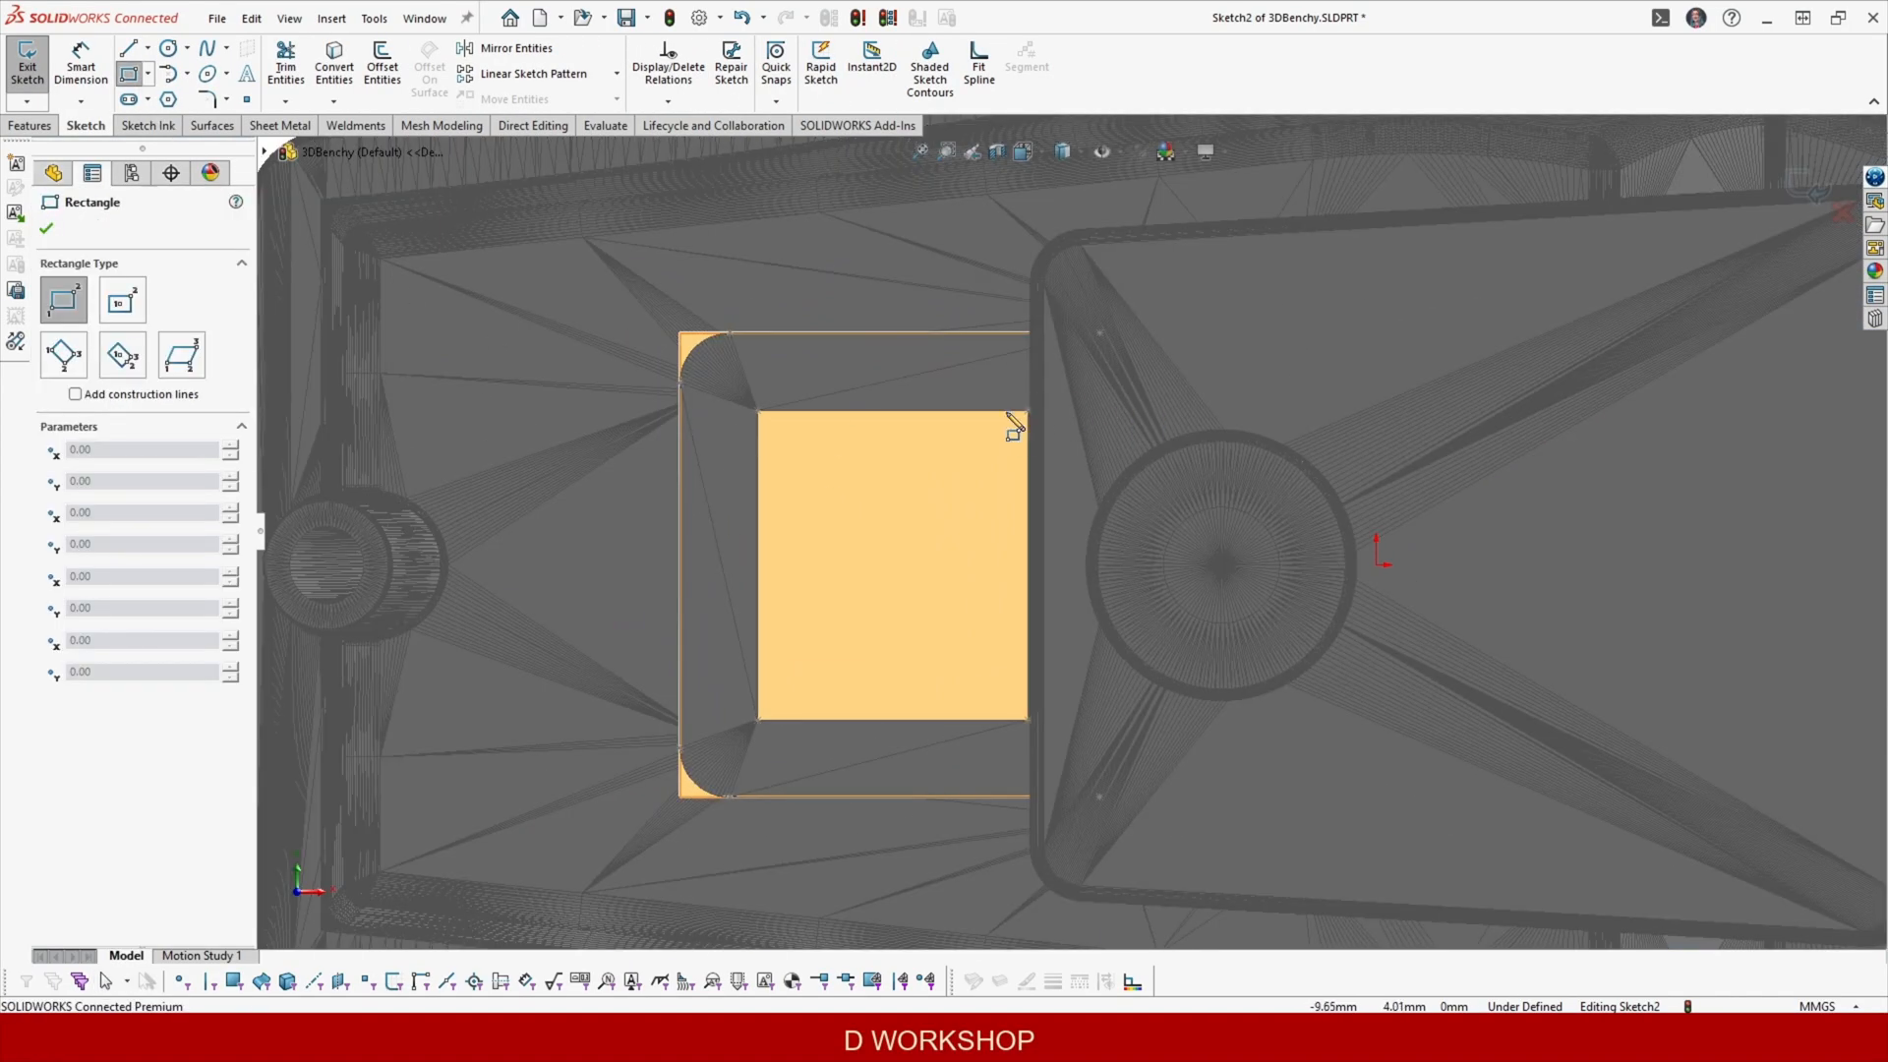
{"action": "left_click", "coordinate": [1028, 411]}
{"action": "left_click", "coordinate": [758, 728]}
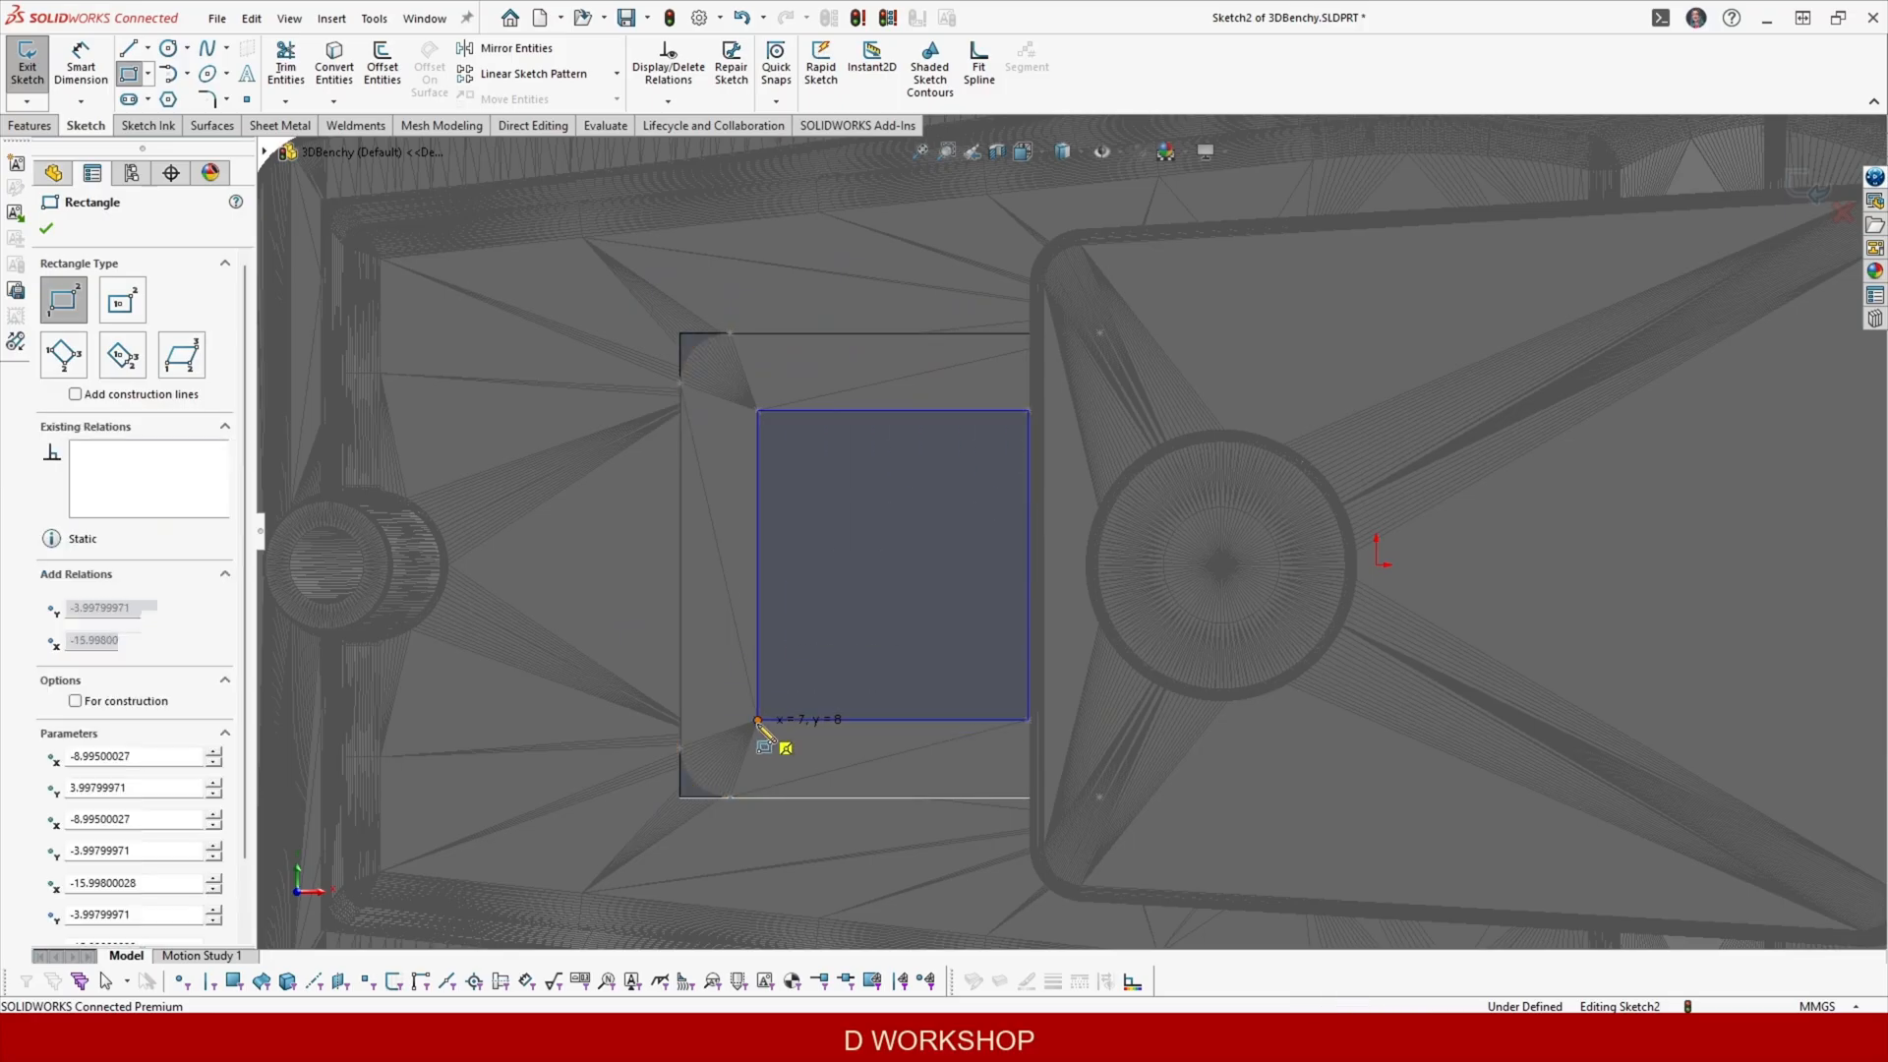
Cut the rectangle into the box with an Extruded Cut using Up To Vertex, ending at the 3D sketch point marking the opening's floor.
{"action": "left_click", "coordinate": [31, 126]}
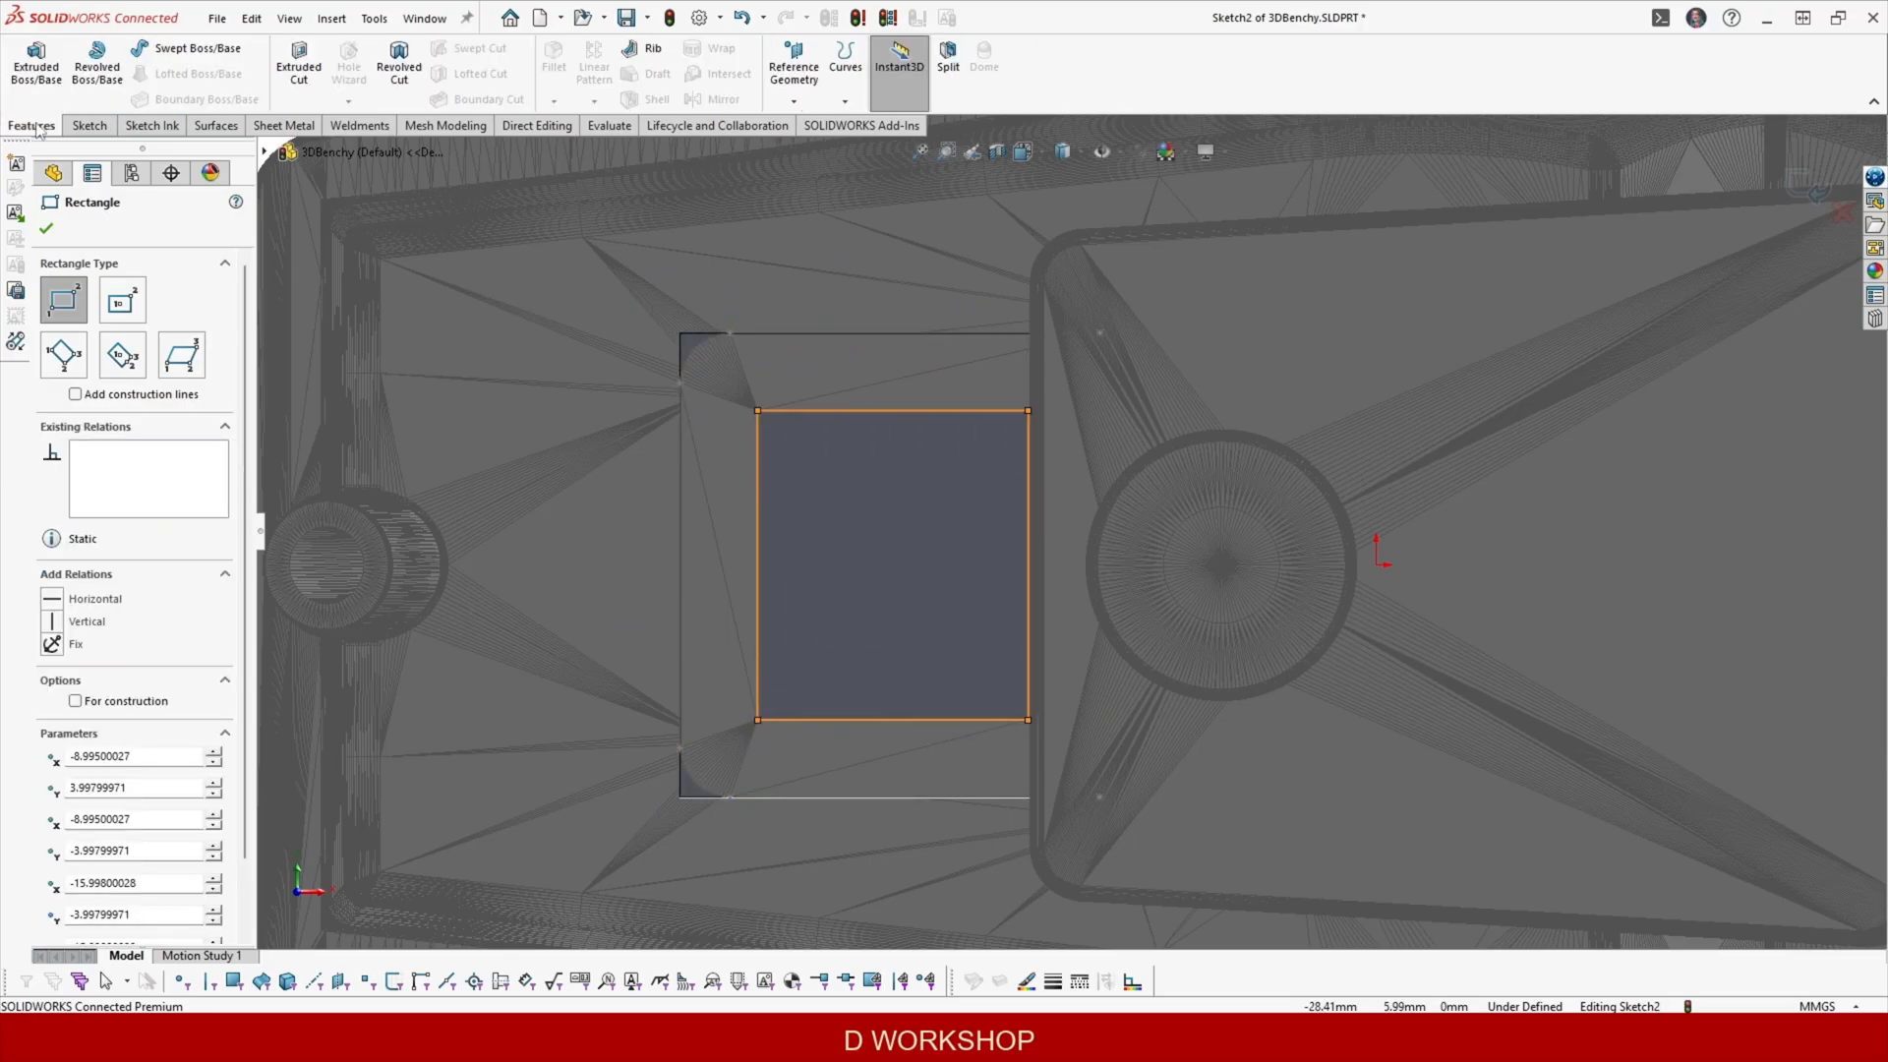
{"action": "left_click", "coordinate": [299, 65]}
{"action": "middle_click_drag", "start_coordinate": [807, 511], "coordinate": [834, 358]}
{"action": "scroll", "coordinate": [908, 488], "scroll_direction": "up", "scroll_amount": 5}
{"action": "middle_click_drag", "start_coordinate": [908, 487], "coordinate": [916, 555]}
{"action": "scroll", "coordinate": [1010, 604], "scroll_direction": "down", "scroll_amount": 5}
{"action": "middle_click_drag", "start_coordinate": [1011, 603], "coordinate": [924, 432]}
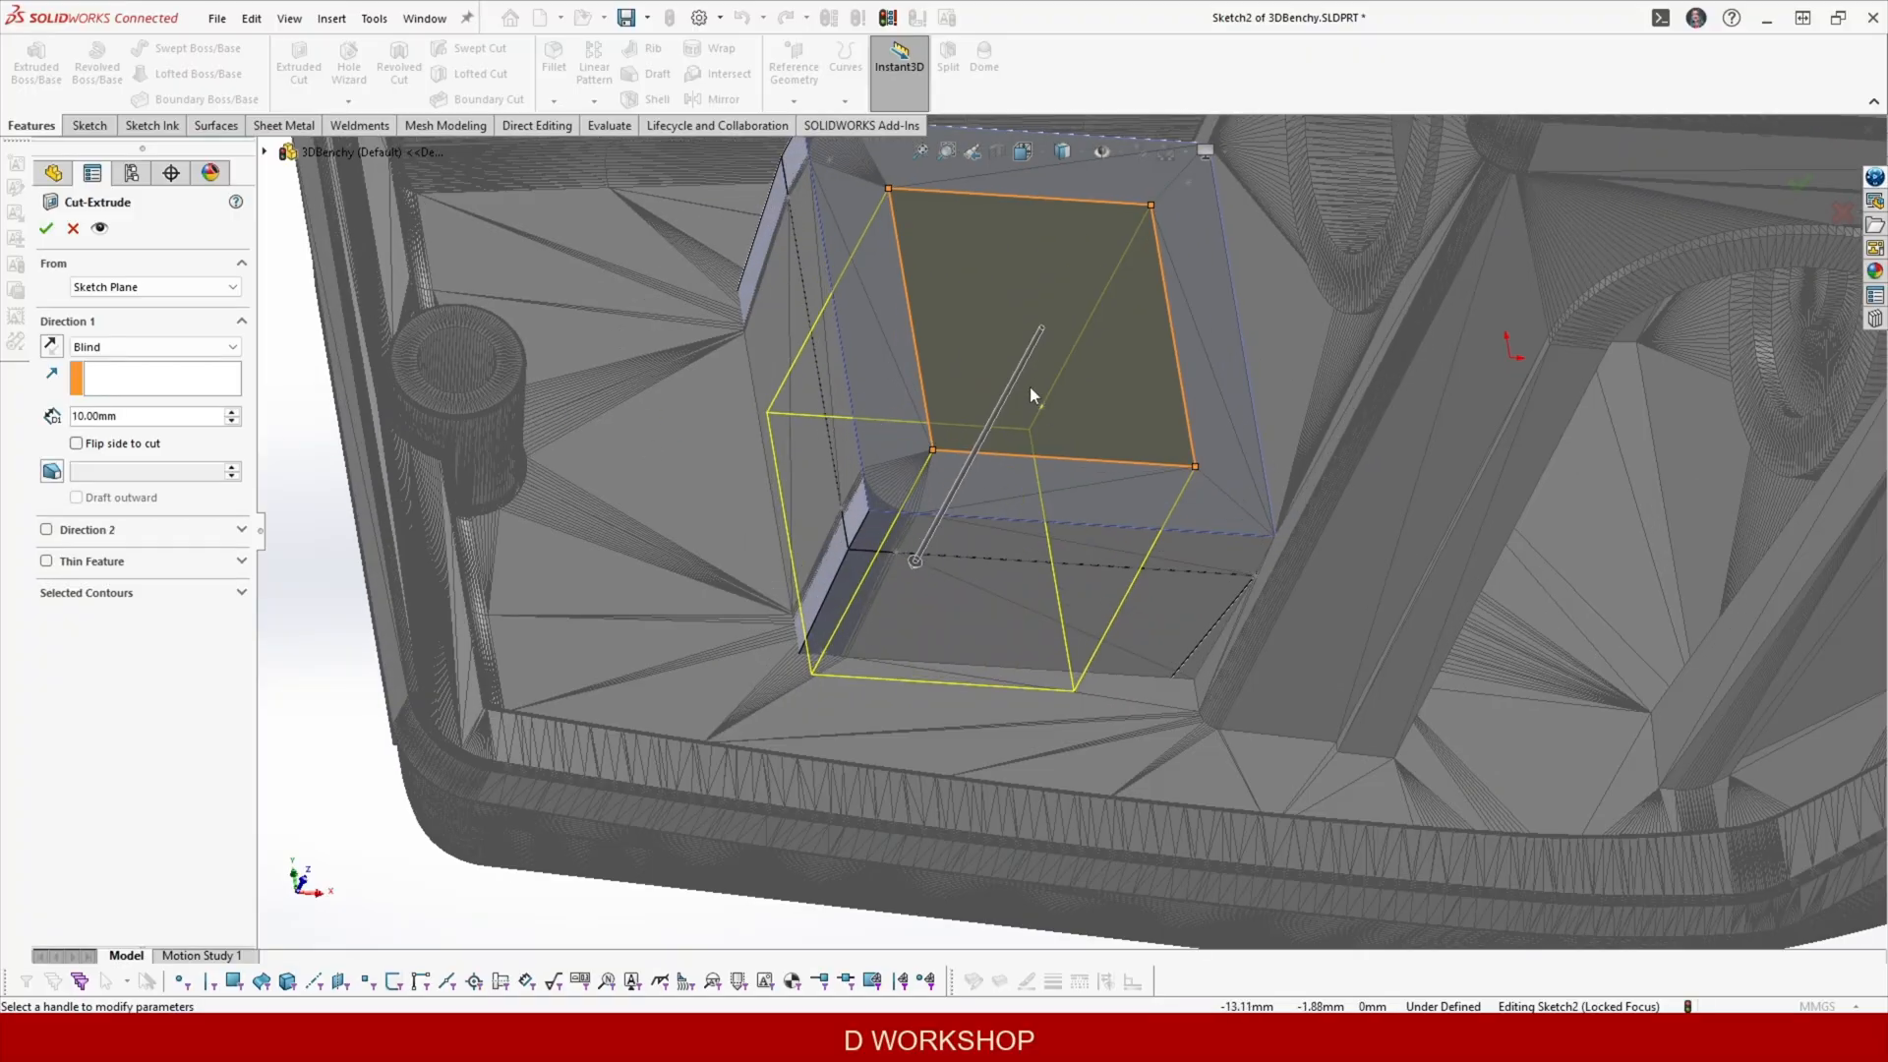
{"action": "left_click", "coordinate": [163, 349]}
{"action": "left_click", "coordinate": [142, 417]}
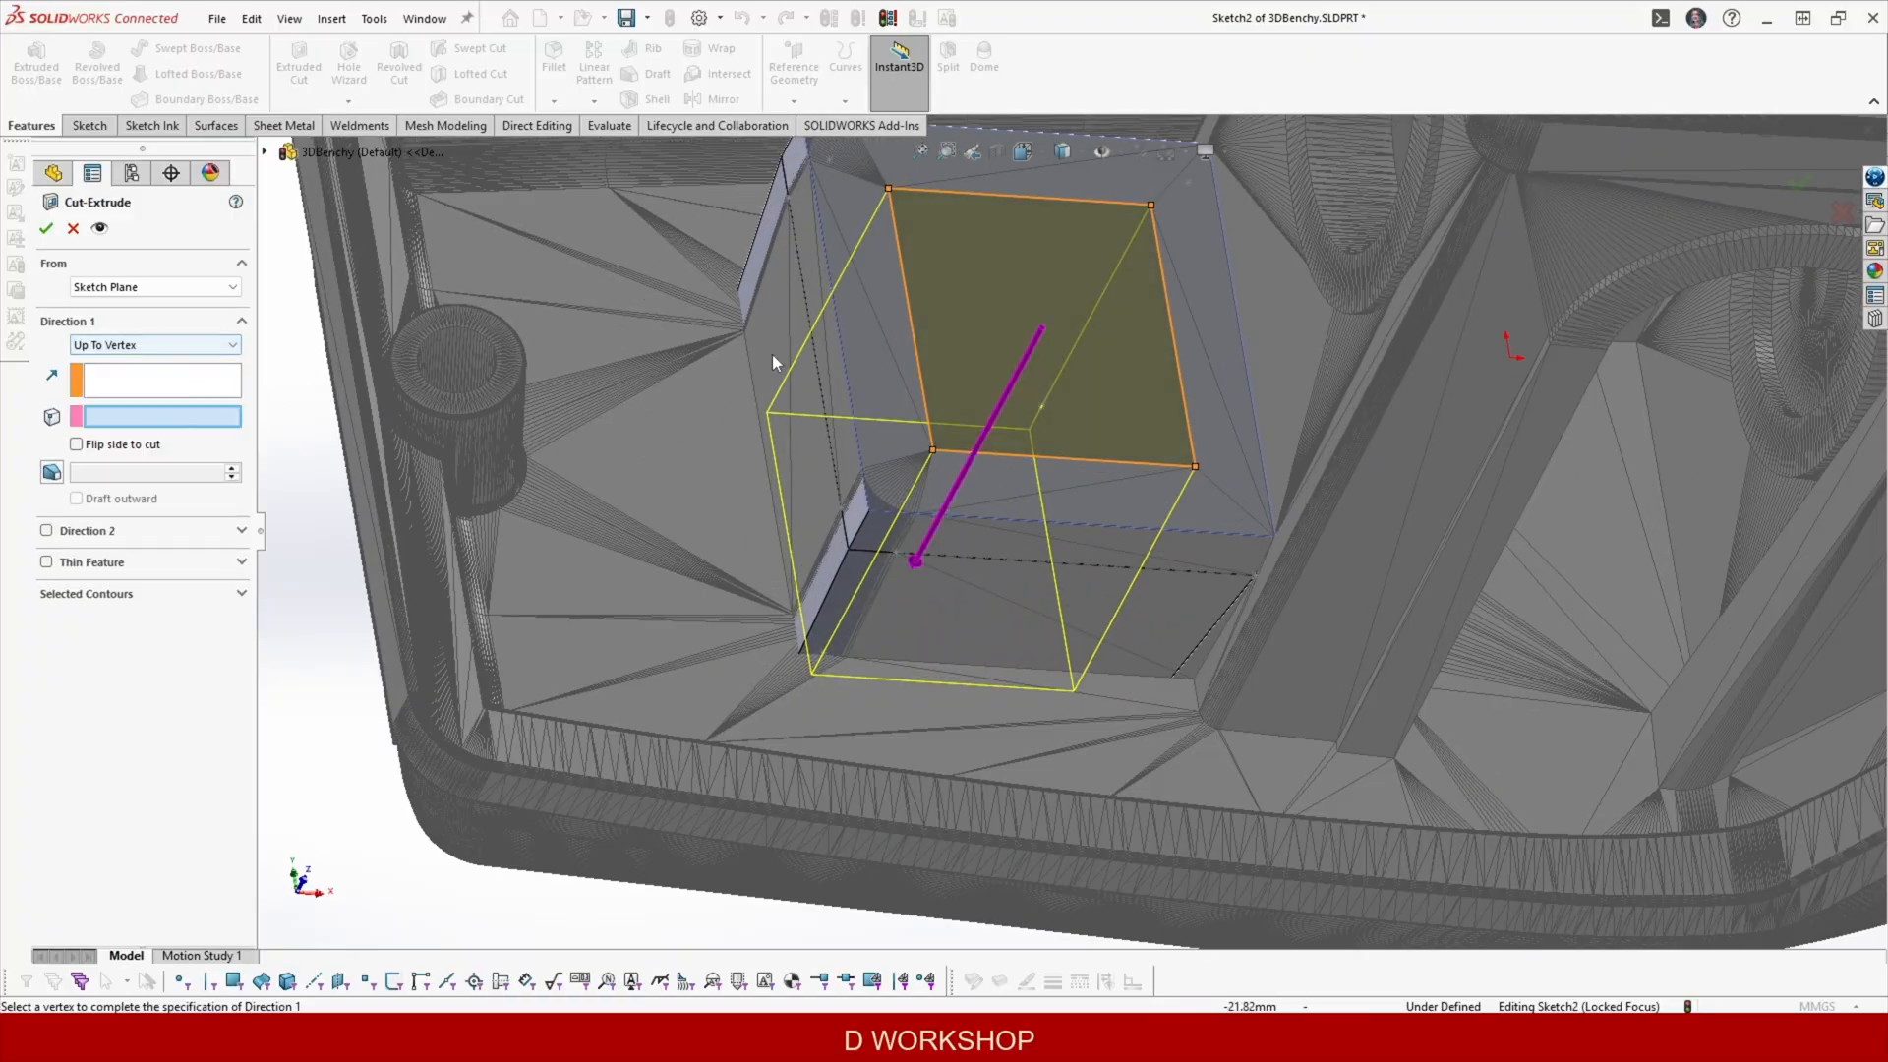
{"action": "left_click", "coordinate": [1046, 405]}
{"action": "middle_click_drag", "start_coordinate": [1046, 405], "coordinate": [995, 340]}
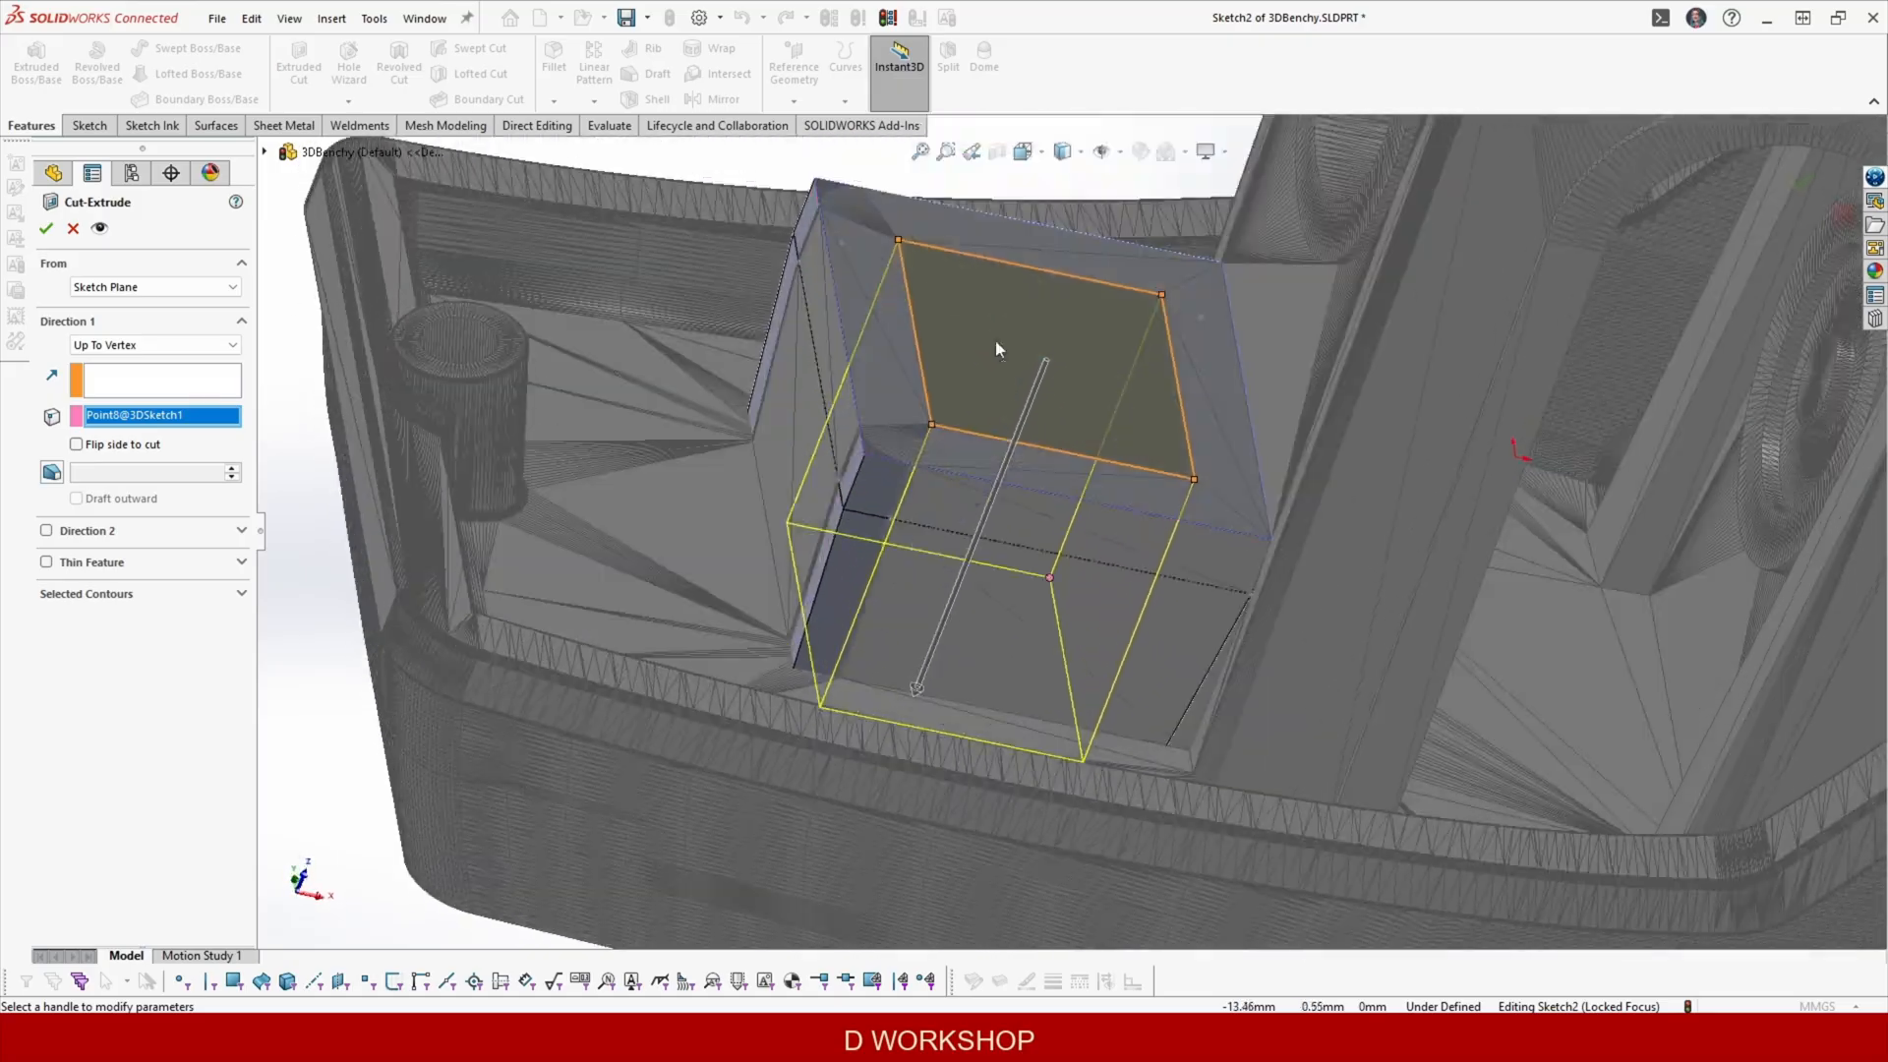
{"action": "left_click", "coordinate": [46, 228]}
Examine how the cut box fits the surrounding mesh from several sides.
{"action": "scroll", "coordinate": [1003, 409], "scroll_direction": "down", "scroll_amount": 5}
{"action": "middle_click_drag", "start_coordinate": [1003, 409], "coordinate": [1189, 521]}
{"action": "scroll", "coordinate": [1032, 581], "scroll_direction": "up", "scroll_amount": 4}
{"action": "scroll", "coordinate": [1190, 522], "scroll_direction": "down", "scroll_amount": 4}
{"action": "left_click", "coordinate": [1376, 723]}
{"action": "scroll", "coordinate": [1082, 443], "scroll_direction": "up", "scroll_amount": 5}
{"action": "middle_click_drag", "start_coordinate": [1081, 442], "coordinate": [1207, 531]}
{"action": "scroll", "coordinate": [1207, 531], "scroll_direction": "down", "scroll_amount": 4}
{"action": "scroll", "coordinate": [1192, 526], "scroll_direction": "up", "scroll_amount": 2}
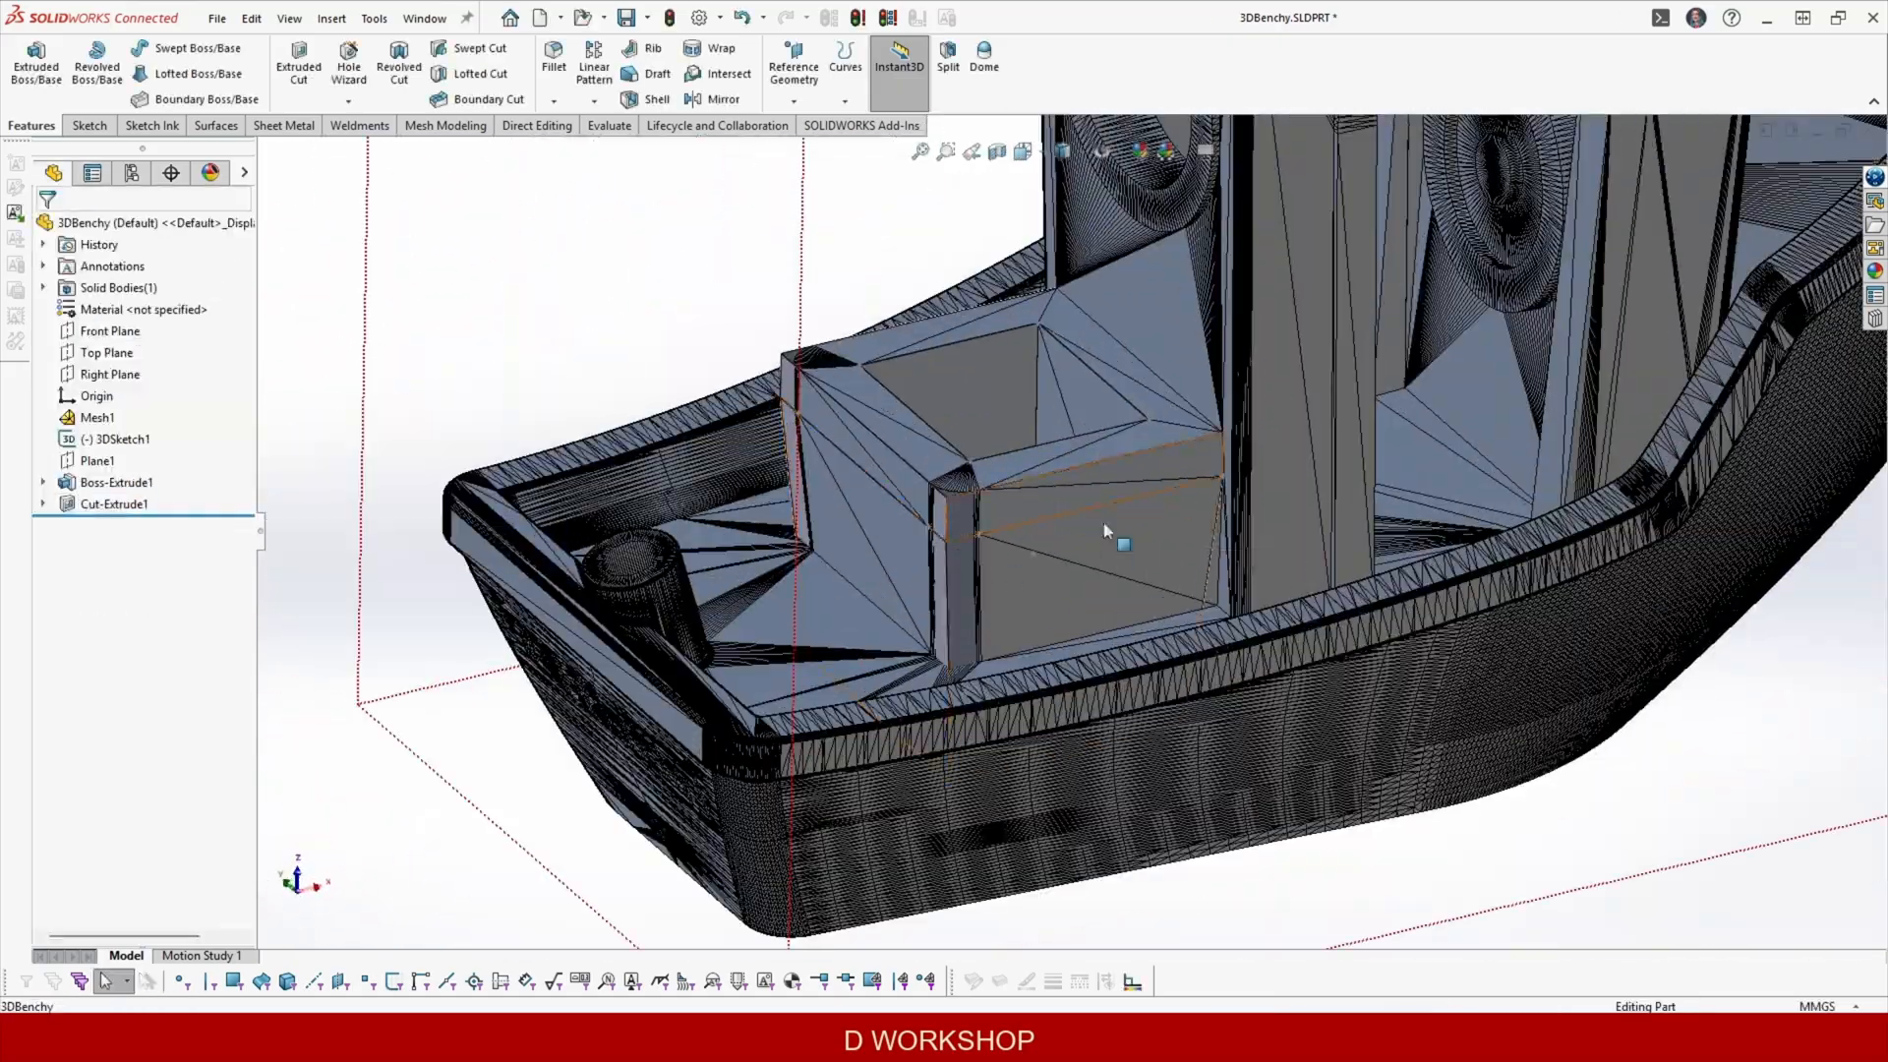
Measure the distance from the box's sharp rear corner vertex to the 3D sketch point where the mesh rounding starts.
{"action": "scroll", "coordinate": [1104, 531], "scroll_direction": "up", "scroll_amount": 5}
{"action": "left_click", "coordinate": [606, 125]}
{"action": "left_click", "coordinate": [150, 66]}
{"action": "left_click", "coordinate": [753, 618]}
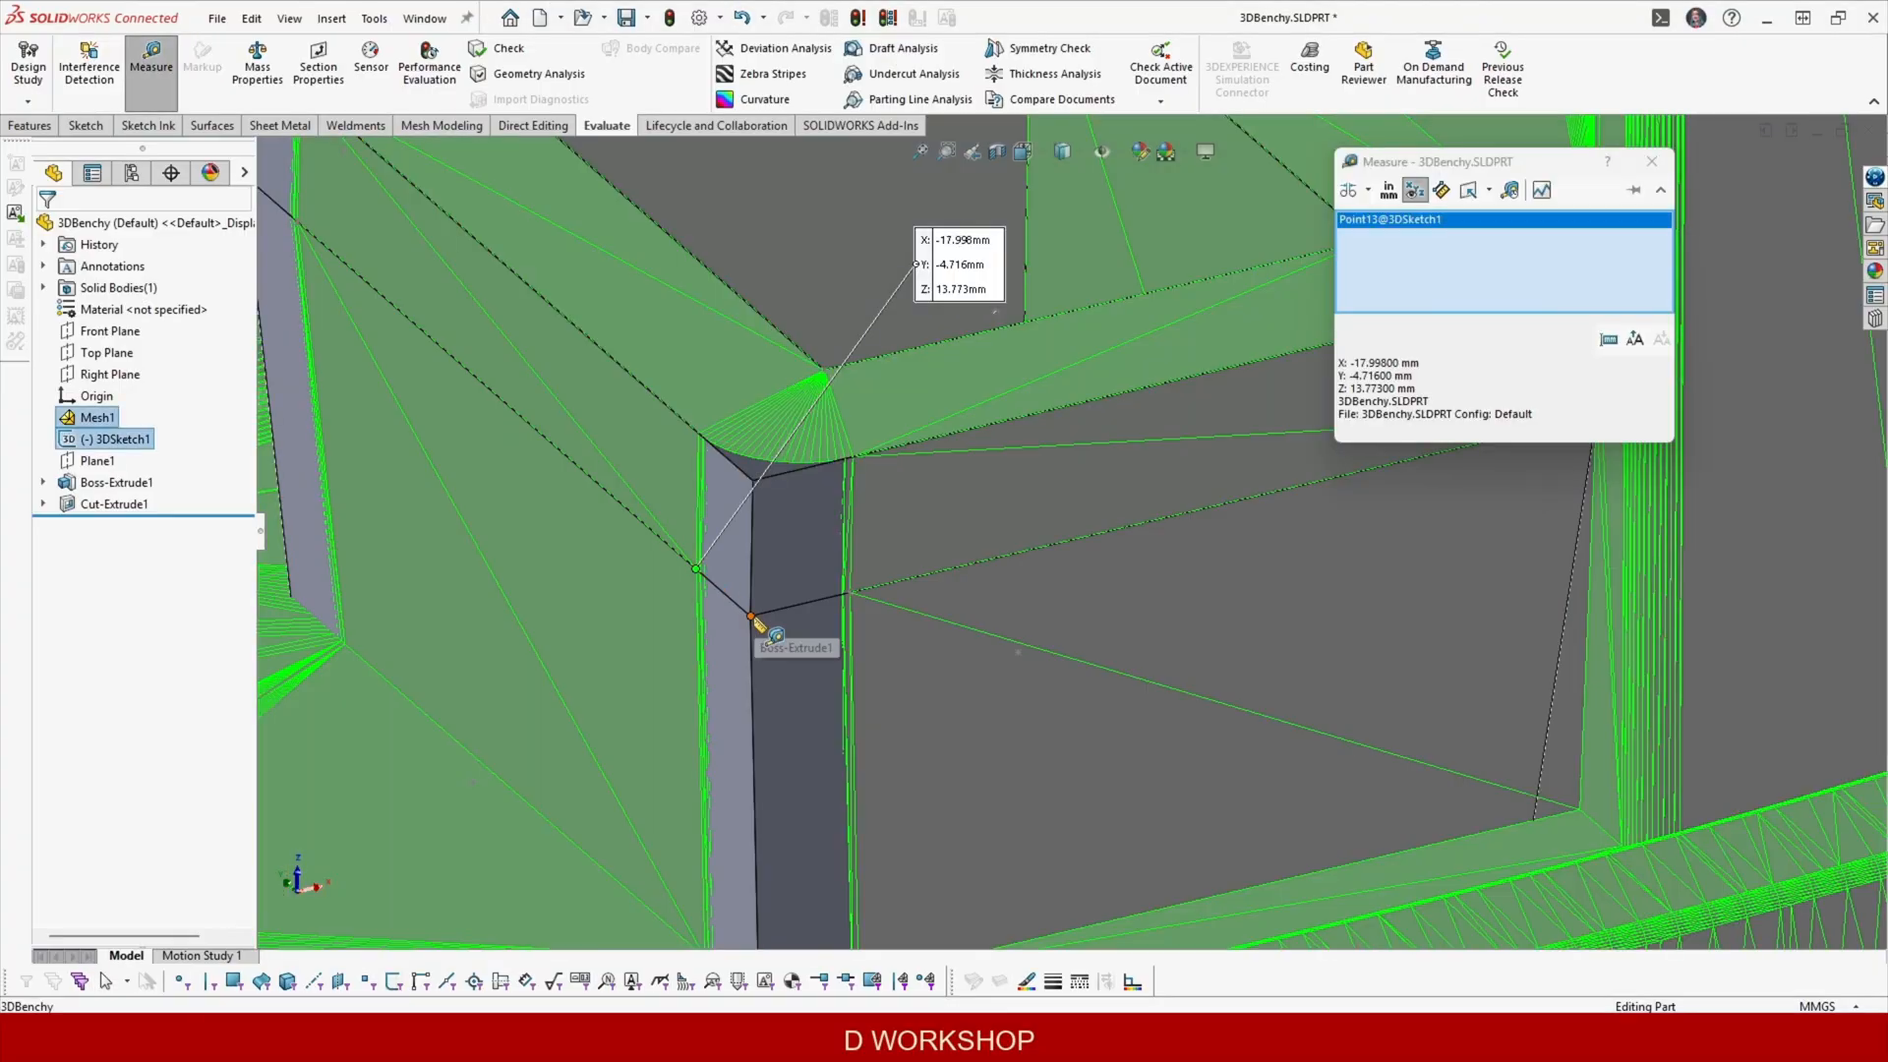
{"action": "left_click", "coordinate": [744, 593]}
{"action": "scroll", "coordinate": [607, 304], "scroll_direction": "down", "scroll_amount": 5}
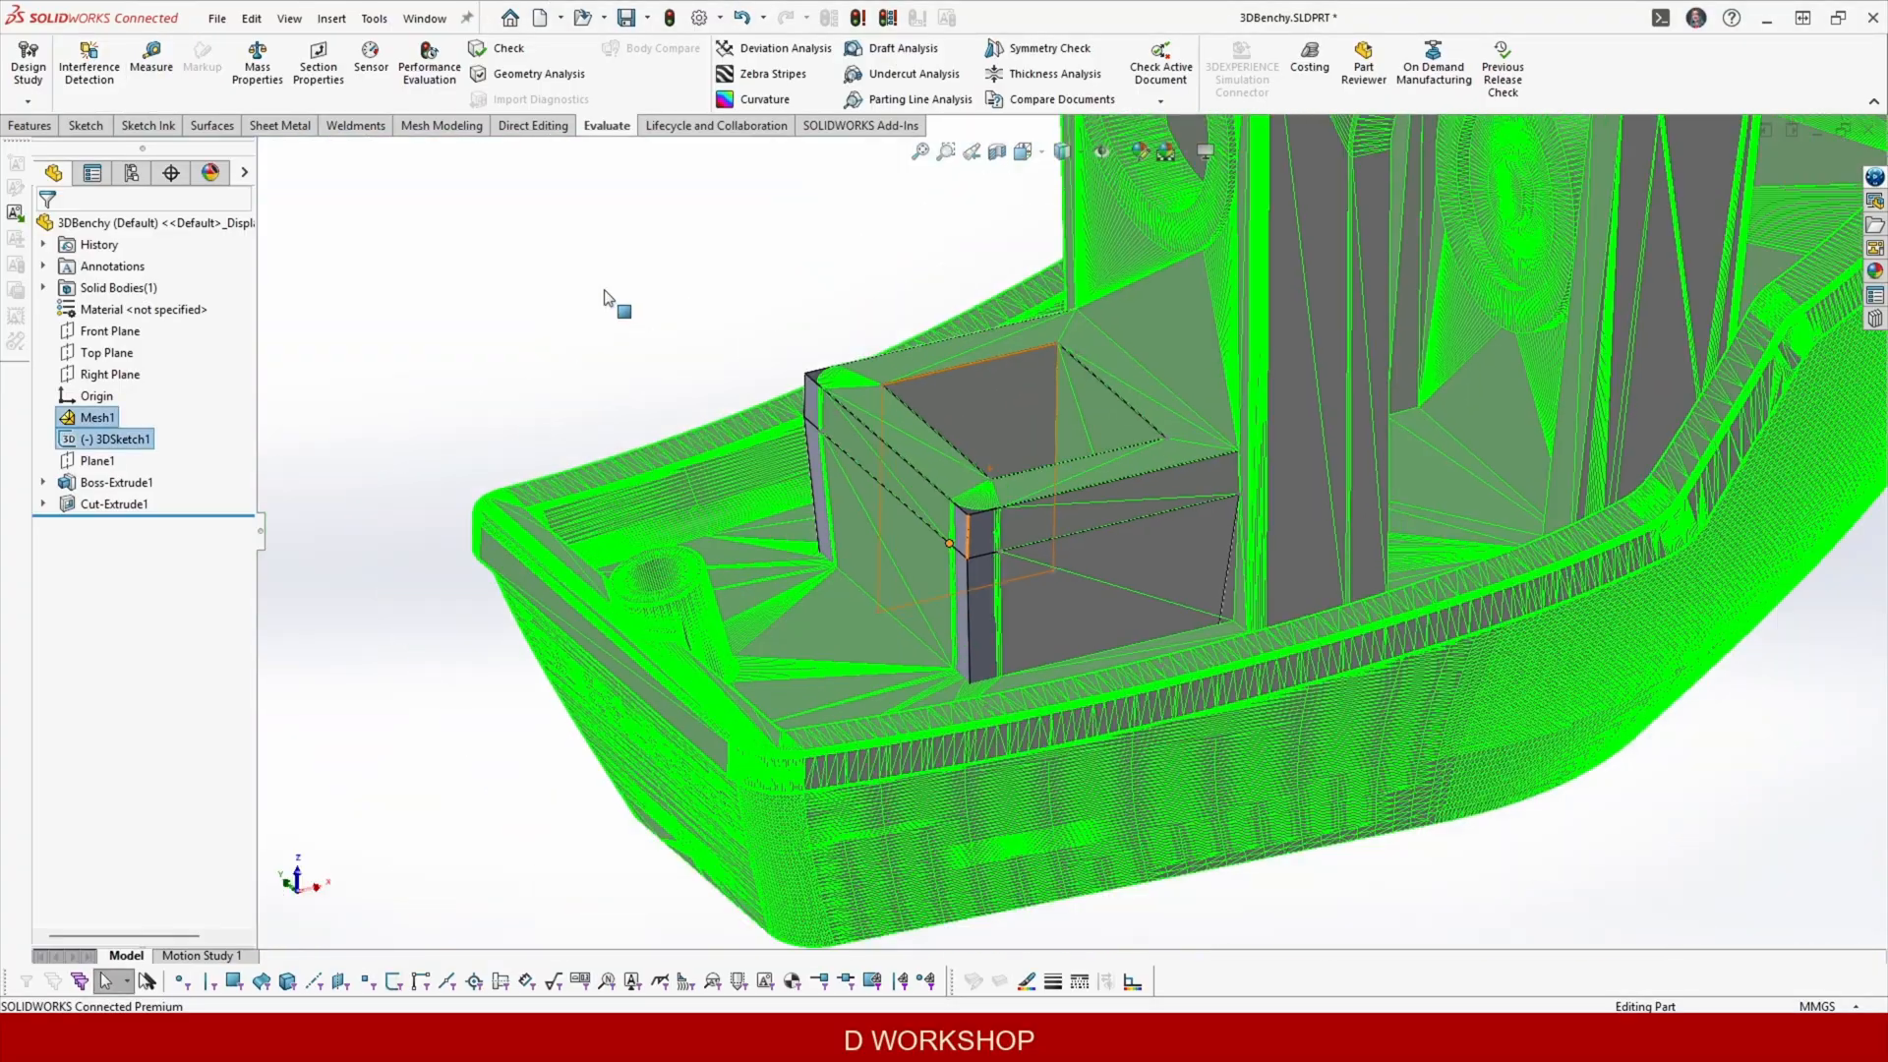
{"action": "scroll", "coordinate": [822, 463], "scroll_direction": "up", "scroll_amount": 8}
{"action": "left_click", "coordinate": [526, 503]}
{"action": "left_click", "coordinate": [526, 502]}
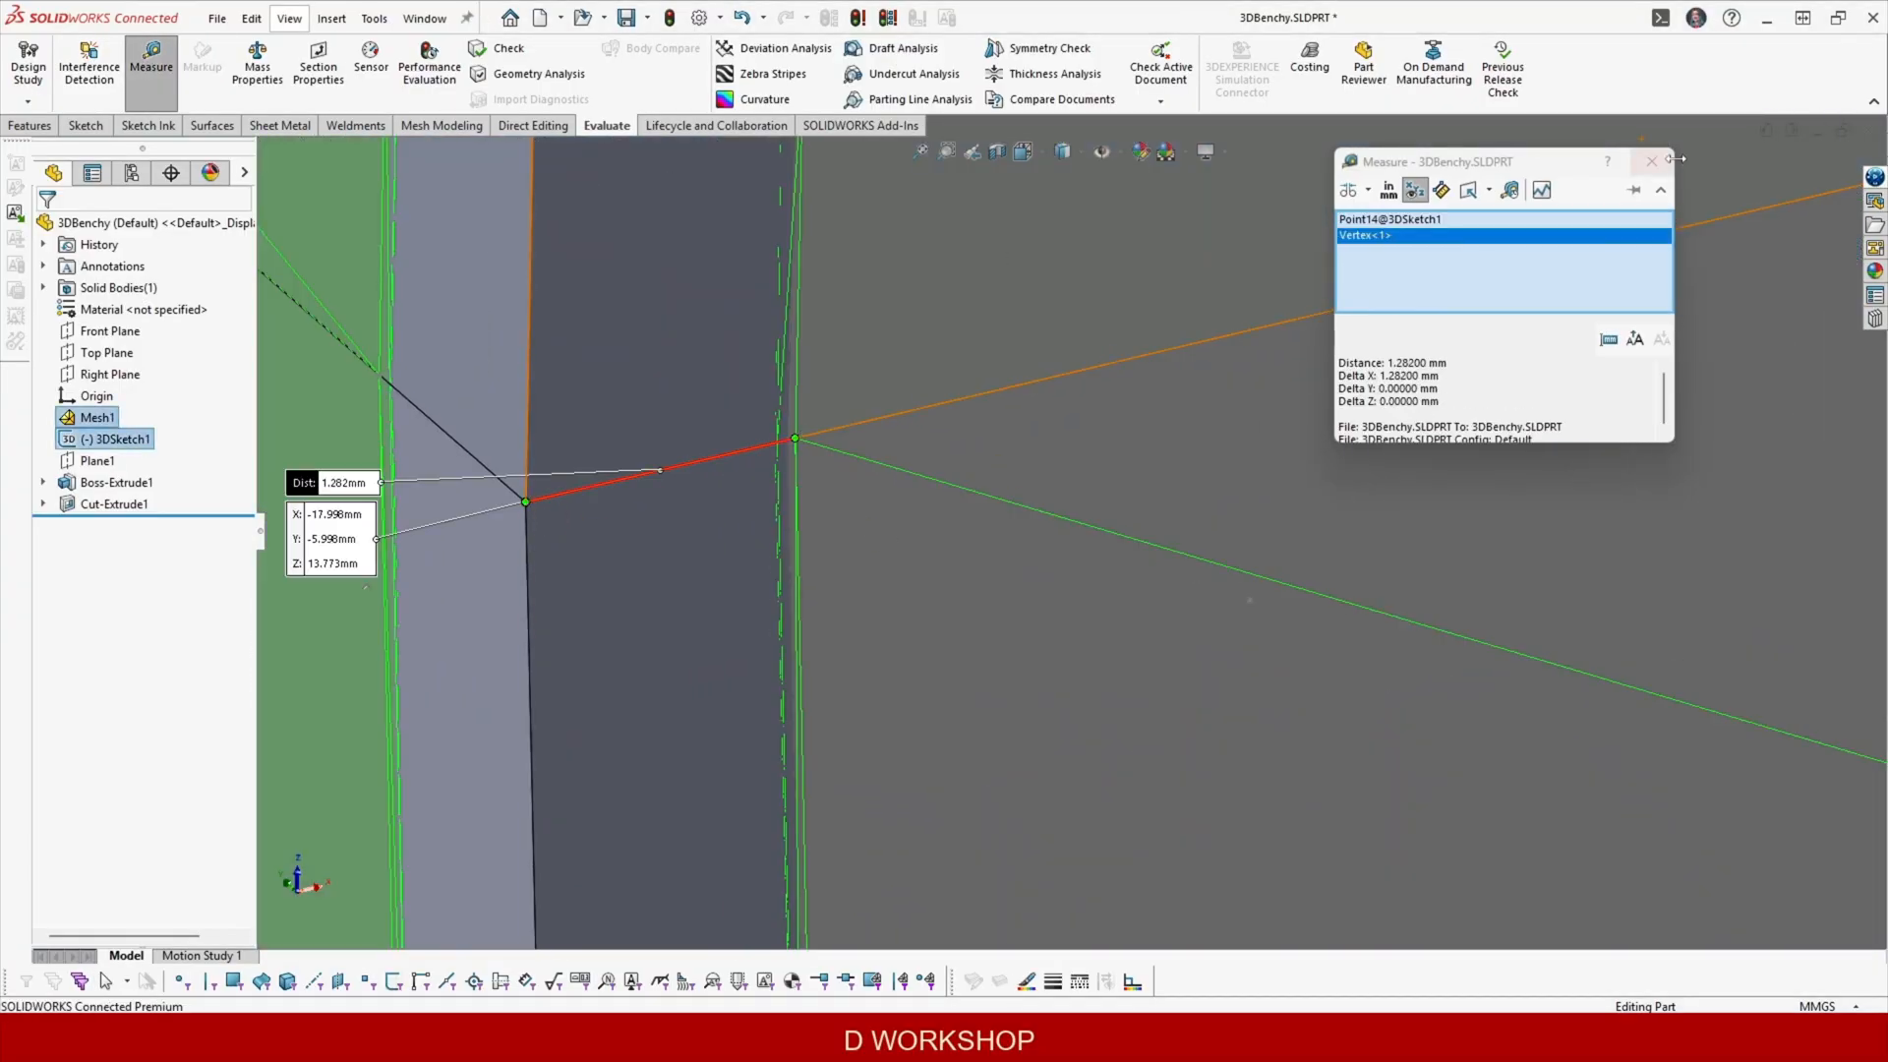
{"action": "scroll", "coordinate": [835, 298], "scroll_direction": "down", "scroll_amount": 6}
Measure the same rounding distance at the box's opposite rear corner.
{"action": "middle_click_drag", "start_coordinate": [835, 299], "coordinate": [295, 392]}
{"action": "left_click", "coordinate": [295, 392]}
{"action": "scroll", "coordinate": [1108, 398], "scroll_direction": "up", "scroll_amount": 6}
{"action": "left_click", "coordinate": [960, 255]}
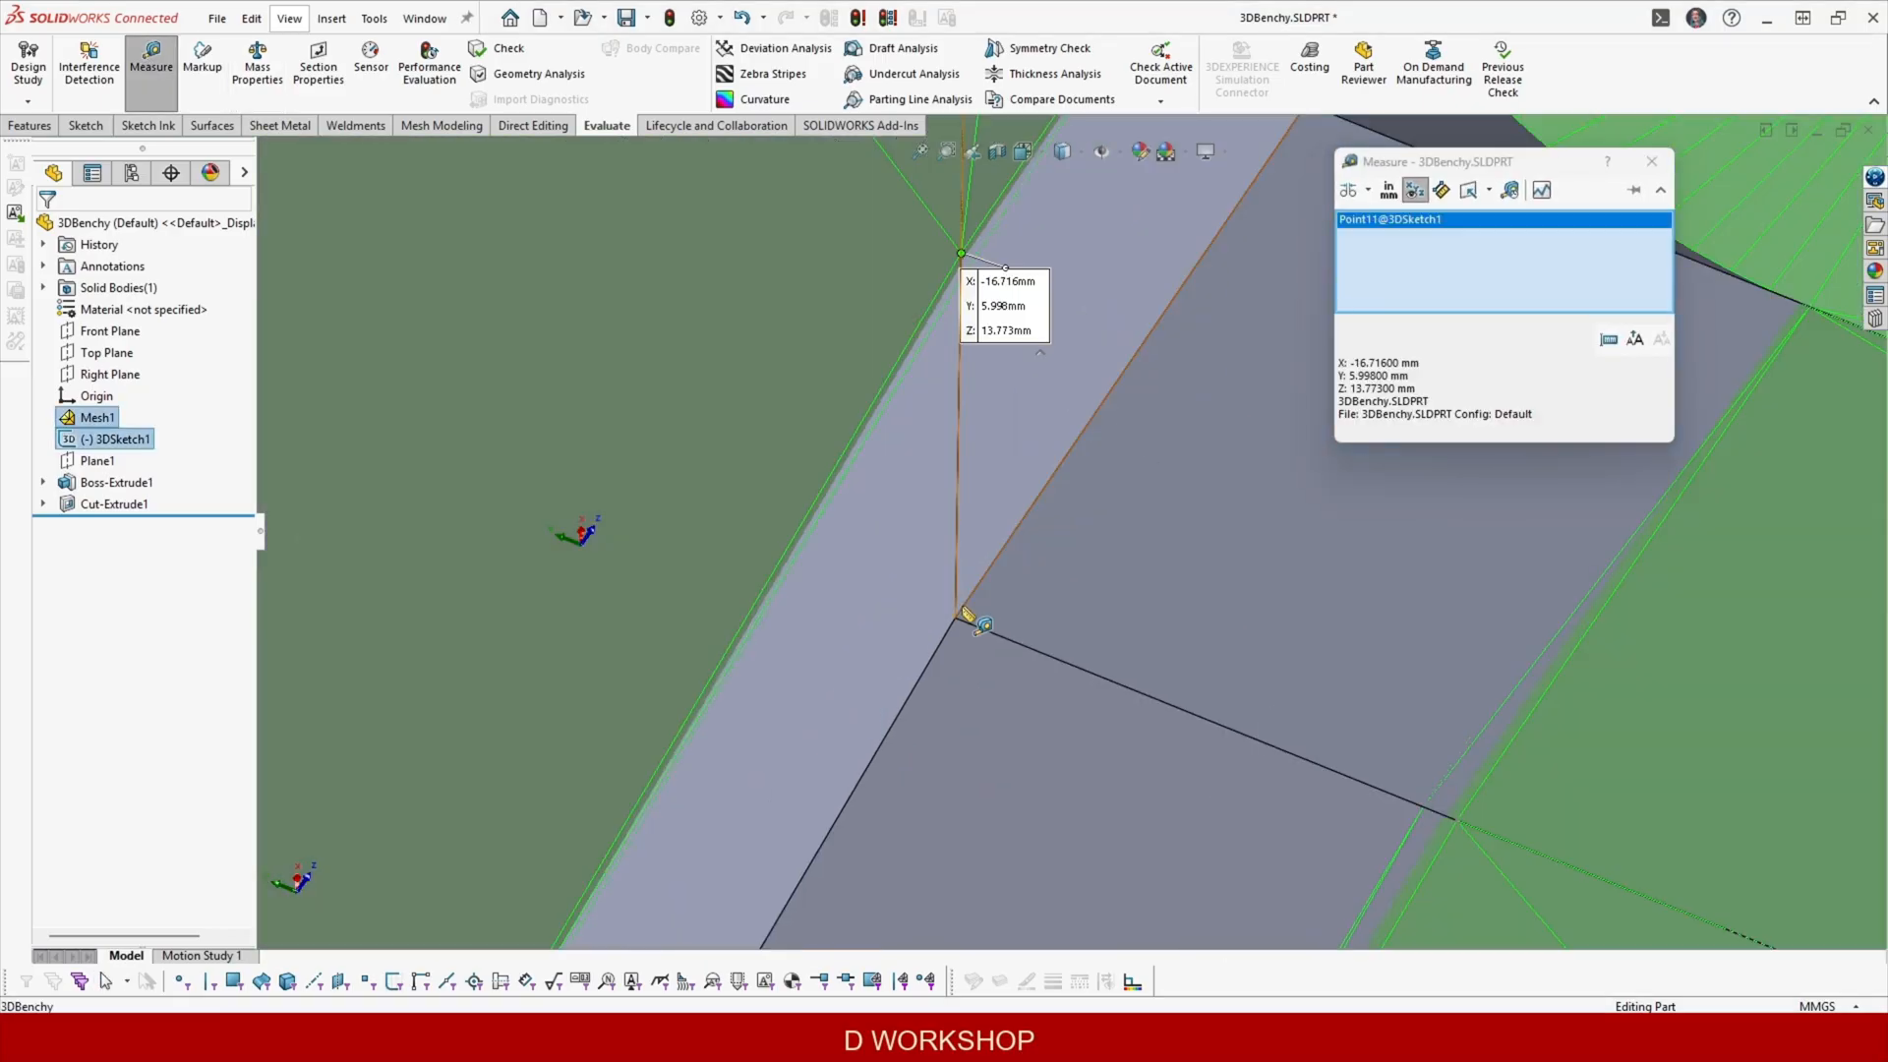
{"action": "left_click", "coordinate": [956, 617]}
{"action": "scroll", "coordinate": [960, 618], "scroll_direction": "down", "scroll_amount": 8}
{"action": "left_click", "coordinate": [1412, 361]}
{"action": "key", "text": "Escape"}
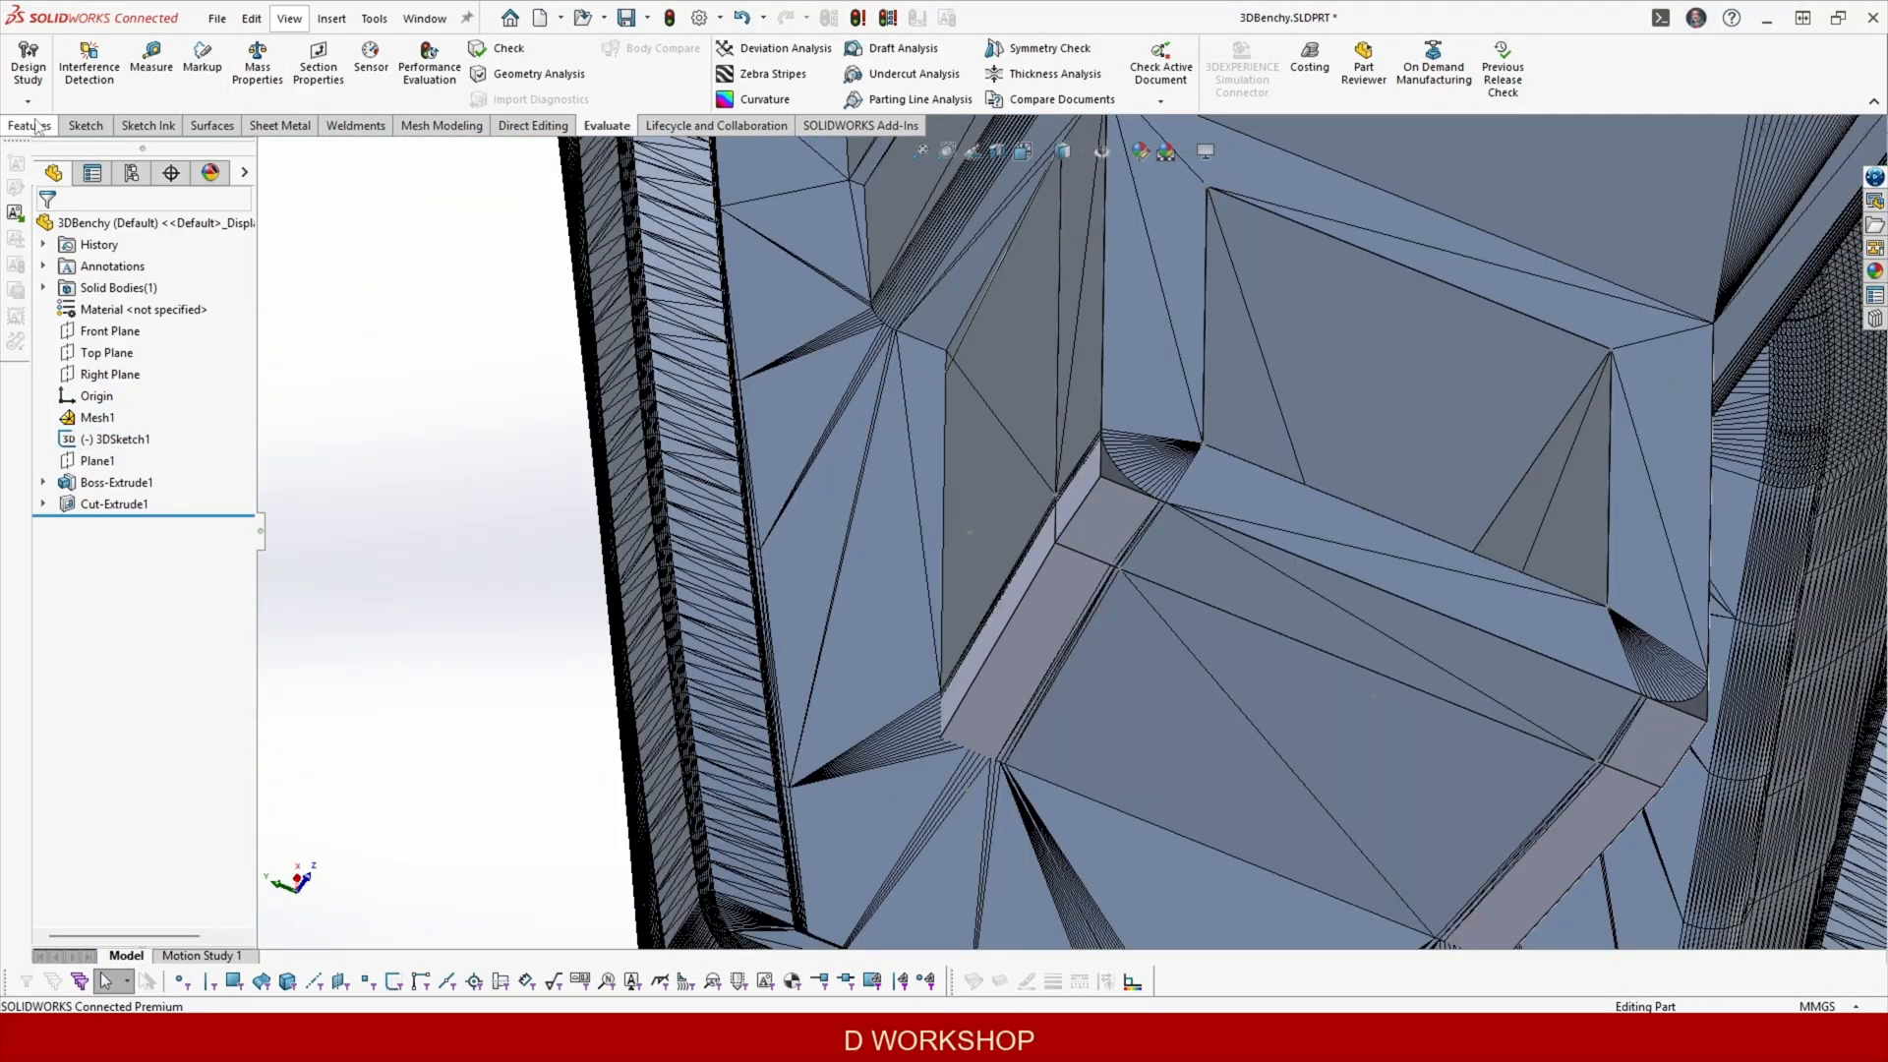
Fillet the vertical edges at the box's two rear corners to match the mesh rounding.
{"action": "left_click", "coordinate": [32, 125]}
{"action": "left_click", "coordinate": [554, 57]}
{"action": "left_click", "coordinate": [1099, 484]}
{"action": "left_click", "coordinate": [1023, 600]}
{"action": "middle_click_drag", "start_coordinate": [1024, 599], "coordinate": [1381, 724]}
{"action": "left_click", "coordinate": [1505, 663]}
{"action": "left_click", "coordinate": [1504, 662]}
{"action": "left_click", "coordinate": [1495, 684]}
{"action": "left_click", "coordinate": [1497, 761]}
{"action": "scroll", "coordinate": [1498, 761], "scroll_direction": "down", "scroll_amount": 5}
{"action": "left_click", "coordinate": [46, 228]}
Draw a 3D sketch line about 25.9 mm long along the edge of the cabin's corner rounding.
{"action": "scroll", "coordinate": [765, 427], "scroll_direction": "down", "scroll_amount": 2}
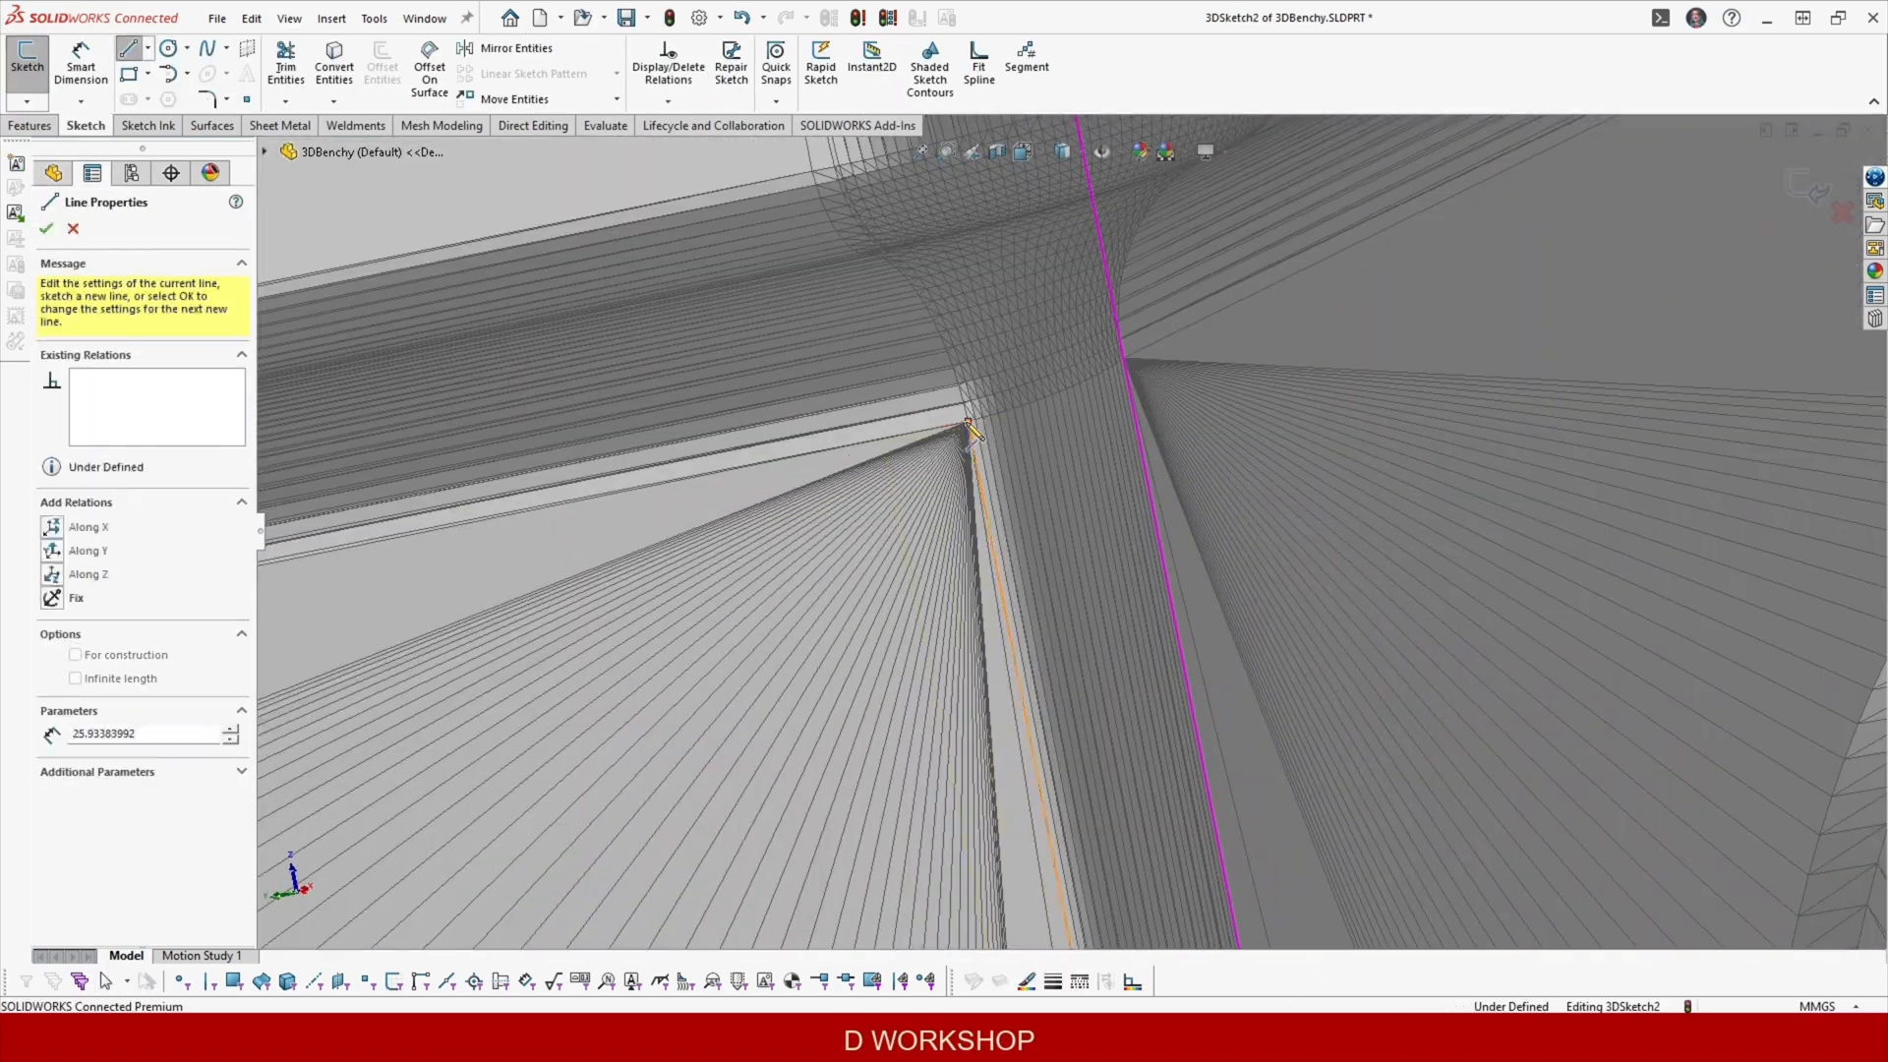
{"action": "left_click", "coordinate": [1029, 460]}
{"action": "scroll", "coordinate": [1022, 474], "scroll_direction": "down", "scroll_amount": 5}
{"action": "scroll", "coordinate": [1023, 703], "scroll_direction": "up", "scroll_amount": 5}
Draw another 3D sketch line between mesh vertices along the next edge of the cabin's corner rounding.
{"action": "mouse_move", "coordinate": [1019, 635]}
{"action": "middle_mouse_down"}
{"action": "mouse_move", "coordinate": [1001, 771]}
{"action": "mouse_move", "coordinate": [1187, 726]}
{"action": "middle_mouse_up"}
{"action": "scroll", "coordinate": [1001, 771], "scroll_direction": "down", "scroll_amount": 3}
{"action": "scroll", "coordinate": [1188, 732], "scroll_direction": "up", "scroll_amount": 5}
{"action": "key", "text": "l"}
{"action": "scroll", "coordinate": [952, 684], "scroll_direction": "up", "scroll_amount": 4}
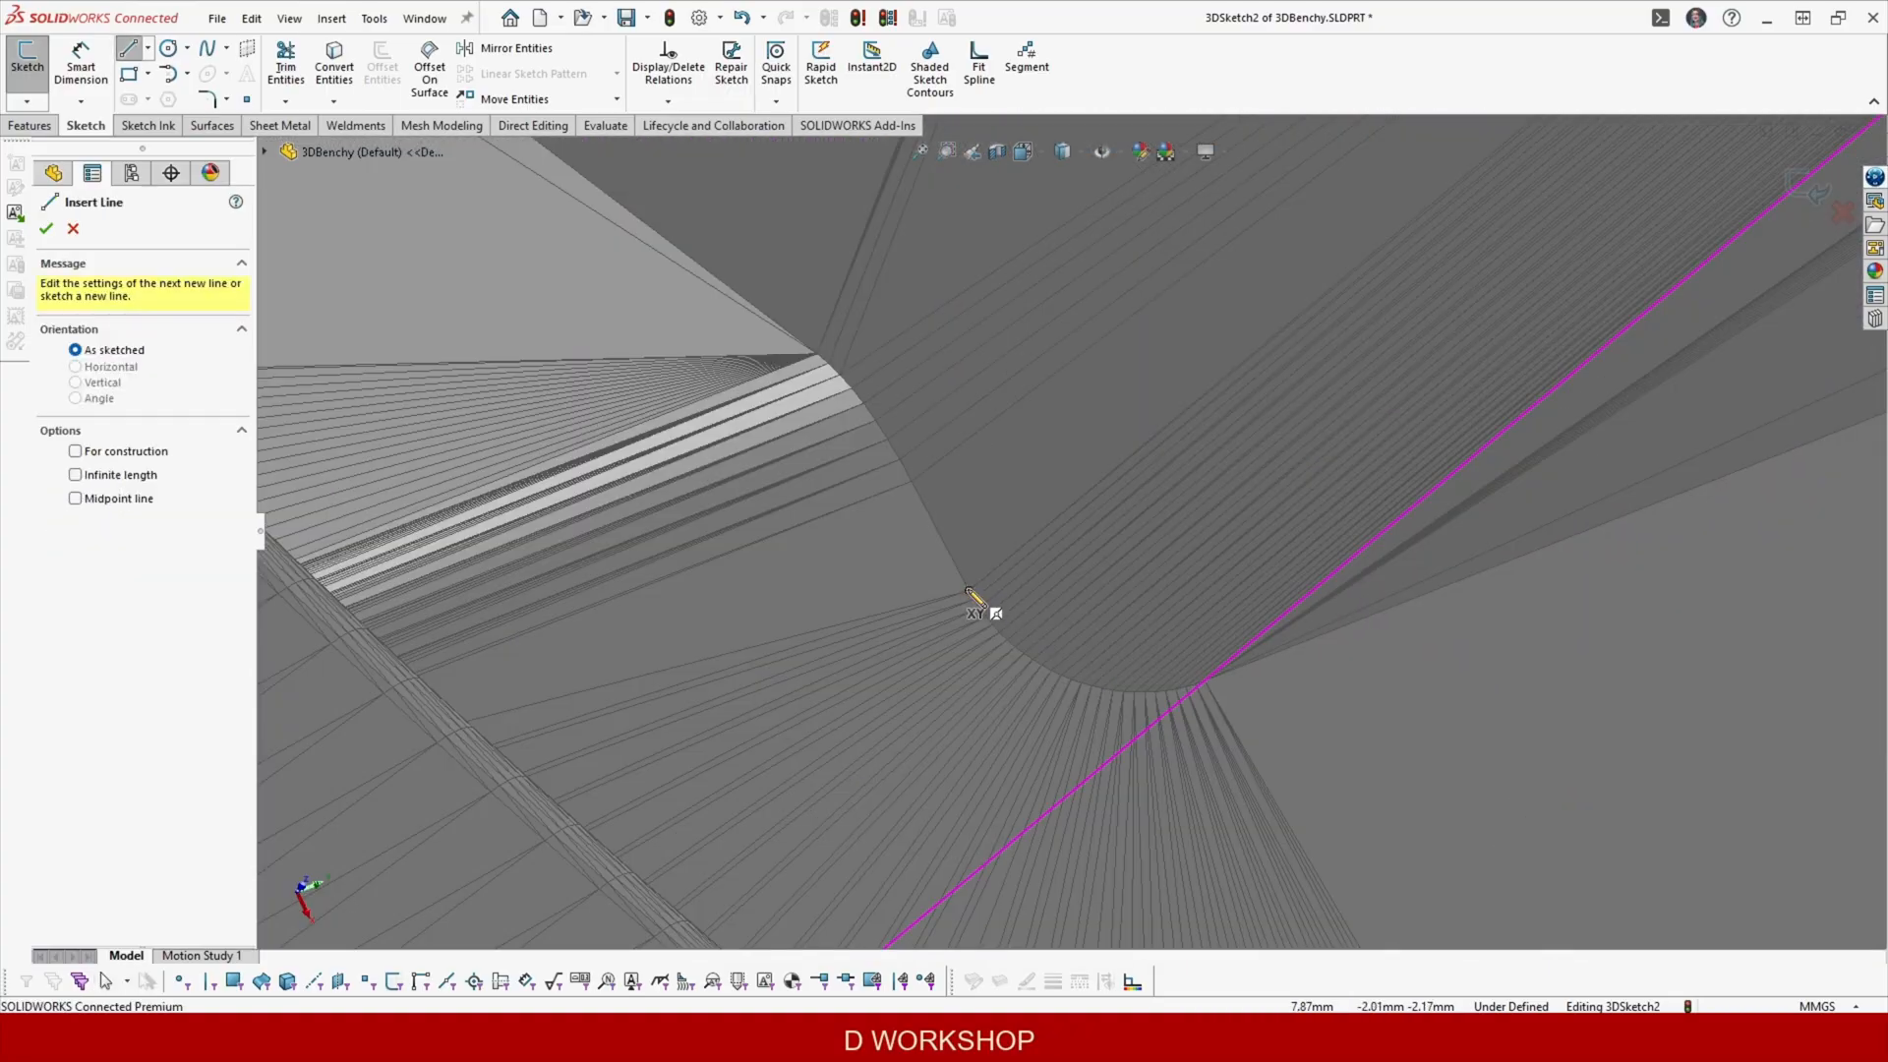
{"action": "left_click", "coordinate": [969, 589]}
{"action": "scroll", "coordinate": [968, 589], "scroll_direction": "down", "scroll_amount": 6}
{"action": "middle_click_drag", "start_coordinate": [1023, 551], "coordinate": [1140, 423]}
{"action": "scroll", "coordinate": [1302, 330], "scroll_direction": "up", "scroll_amount": 5}
{"action": "left_click", "coordinate": [1267, 248]}
{"action": "key", "text": "Escape"}
Extend the newly drawn 3D sketch line by moving its upper endpoint outward.
{"action": "left_click", "coordinate": [1233, 312]}
{"action": "left_click", "coordinate": [1381, 259]}
{"action": "scroll", "coordinate": [1168, 383], "scroll_direction": "down", "scroll_amount": 4}
{"action": "key", "text": "Escape"}
{"action": "left_click_drag", "start_coordinate": [1168, 389], "coordinate": [1219, 252]}
Draw a further 3D sketch line along the cabin corner on the far side, between the lower and upper mesh vertices.
{"action": "scroll", "coordinate": [1170, 387], "scroll_direction": "down", "scroll_amount": 6}
{"action": "middle_click_drag", "start_coordinate": [1220, 251], "coordinate": [999, 782]}
{"action": "scroll", "coordinate": [1040, 704], "scroll_direction": "down", "scroll_amount": 5}
{"action": "scroll", "coordinate": [999, 783], "scroll_direction": "up", "scroll_amount": 5}
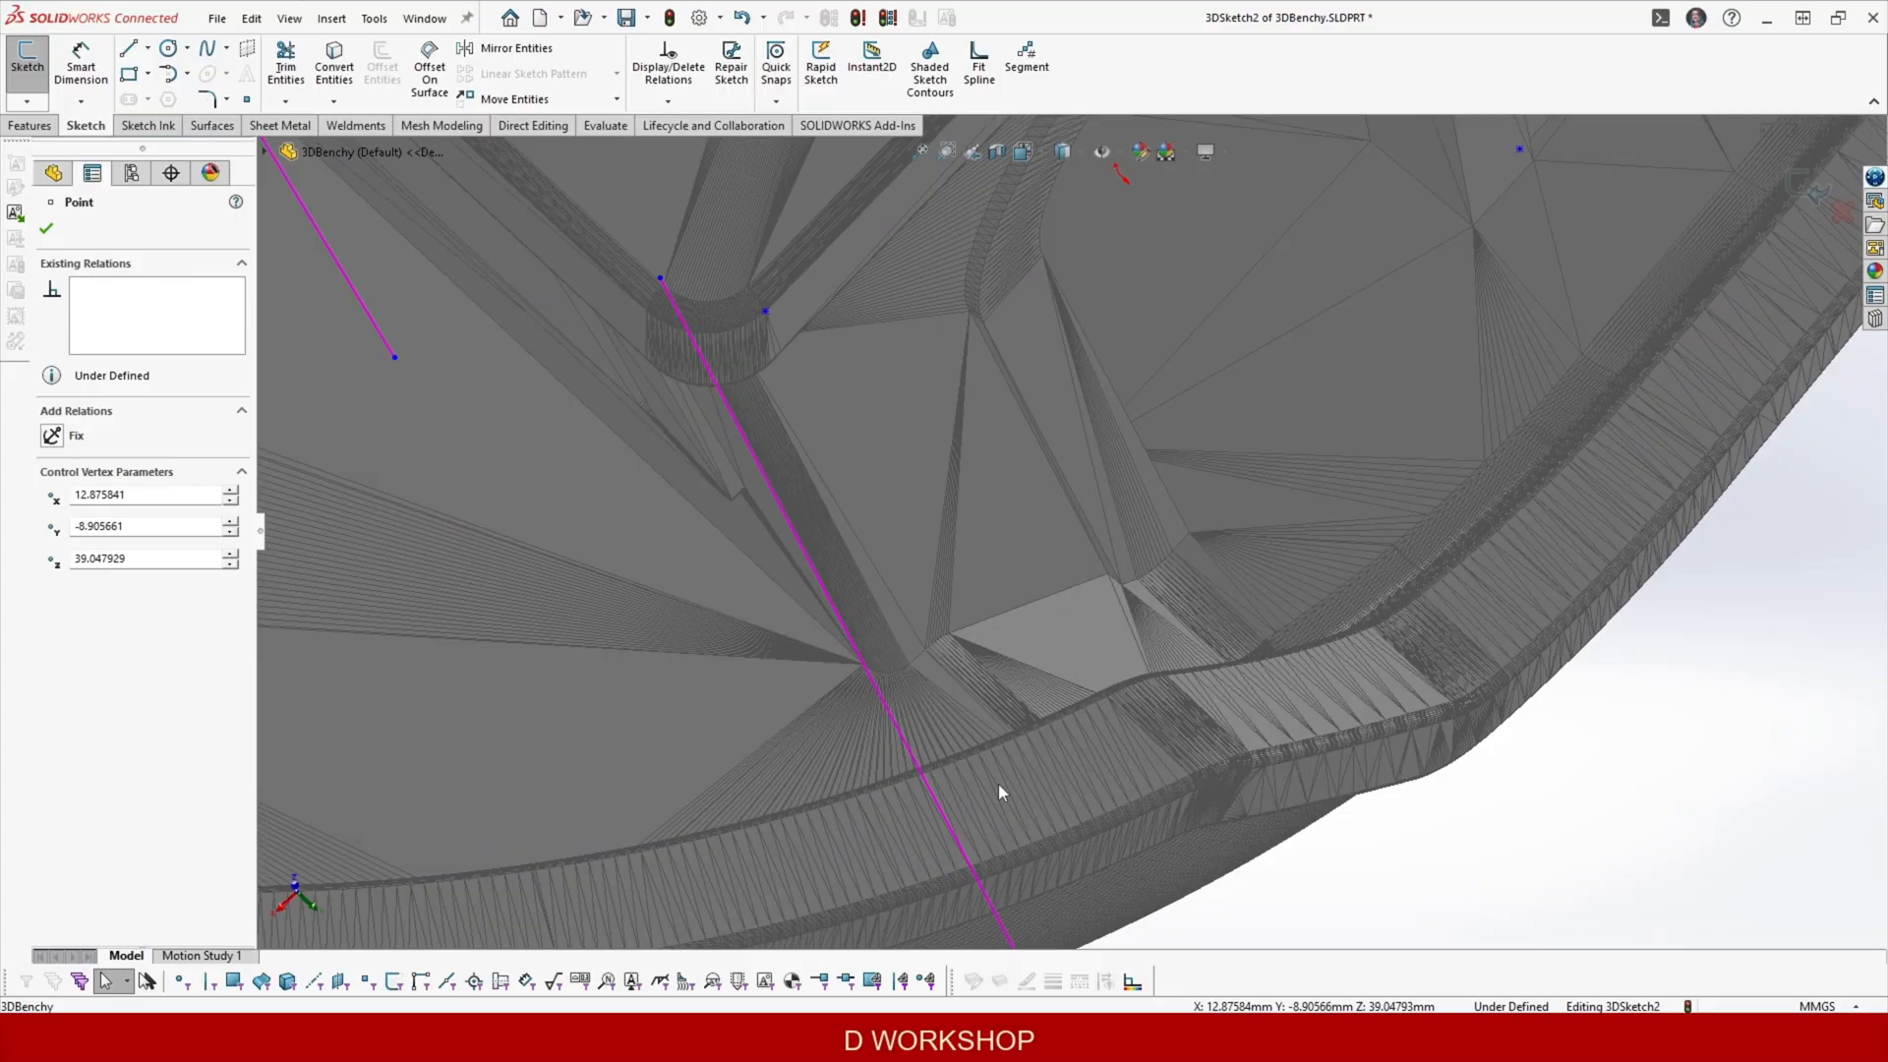
{"action": "key", "text": "l"}
{"action": "left_click", "coordinate": [910, 673]}
{"action": "scroll", "coordinate": [911, 673], "scroll_direction": "down", "scroll_amount": 6}
{"action": "middle_click_drag", "start_coordinate": [910, 672], "coordinate": [1040, 473]}
{"action": "scroll", "coordinate": [983, 551], "scroll_direction": "up", "scroll_amount": 8}
{"action": "left_click", "coordinate": [936, 609]}
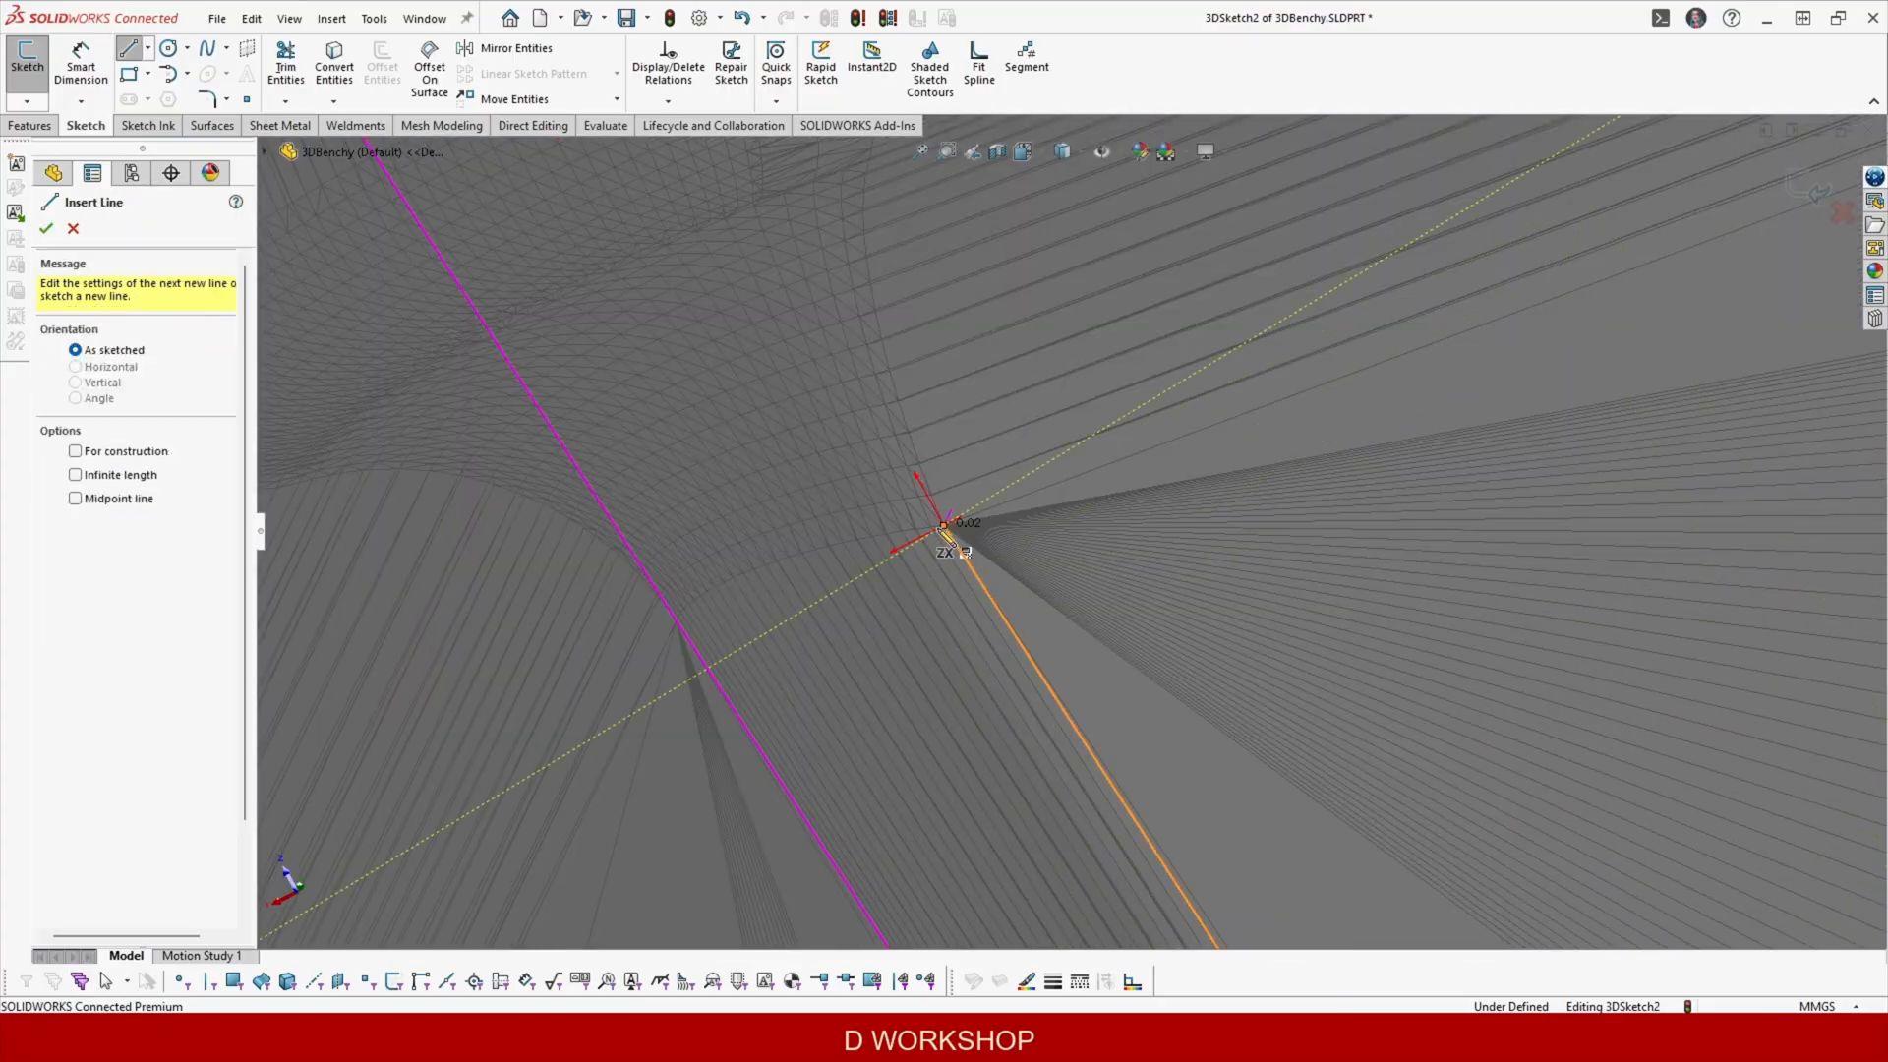
{"action": "scroll", "coordinate": [948, 527], "scroll_direction": "down", "scroll_amount": 5}
{"action": "key", "text": "Escape"}
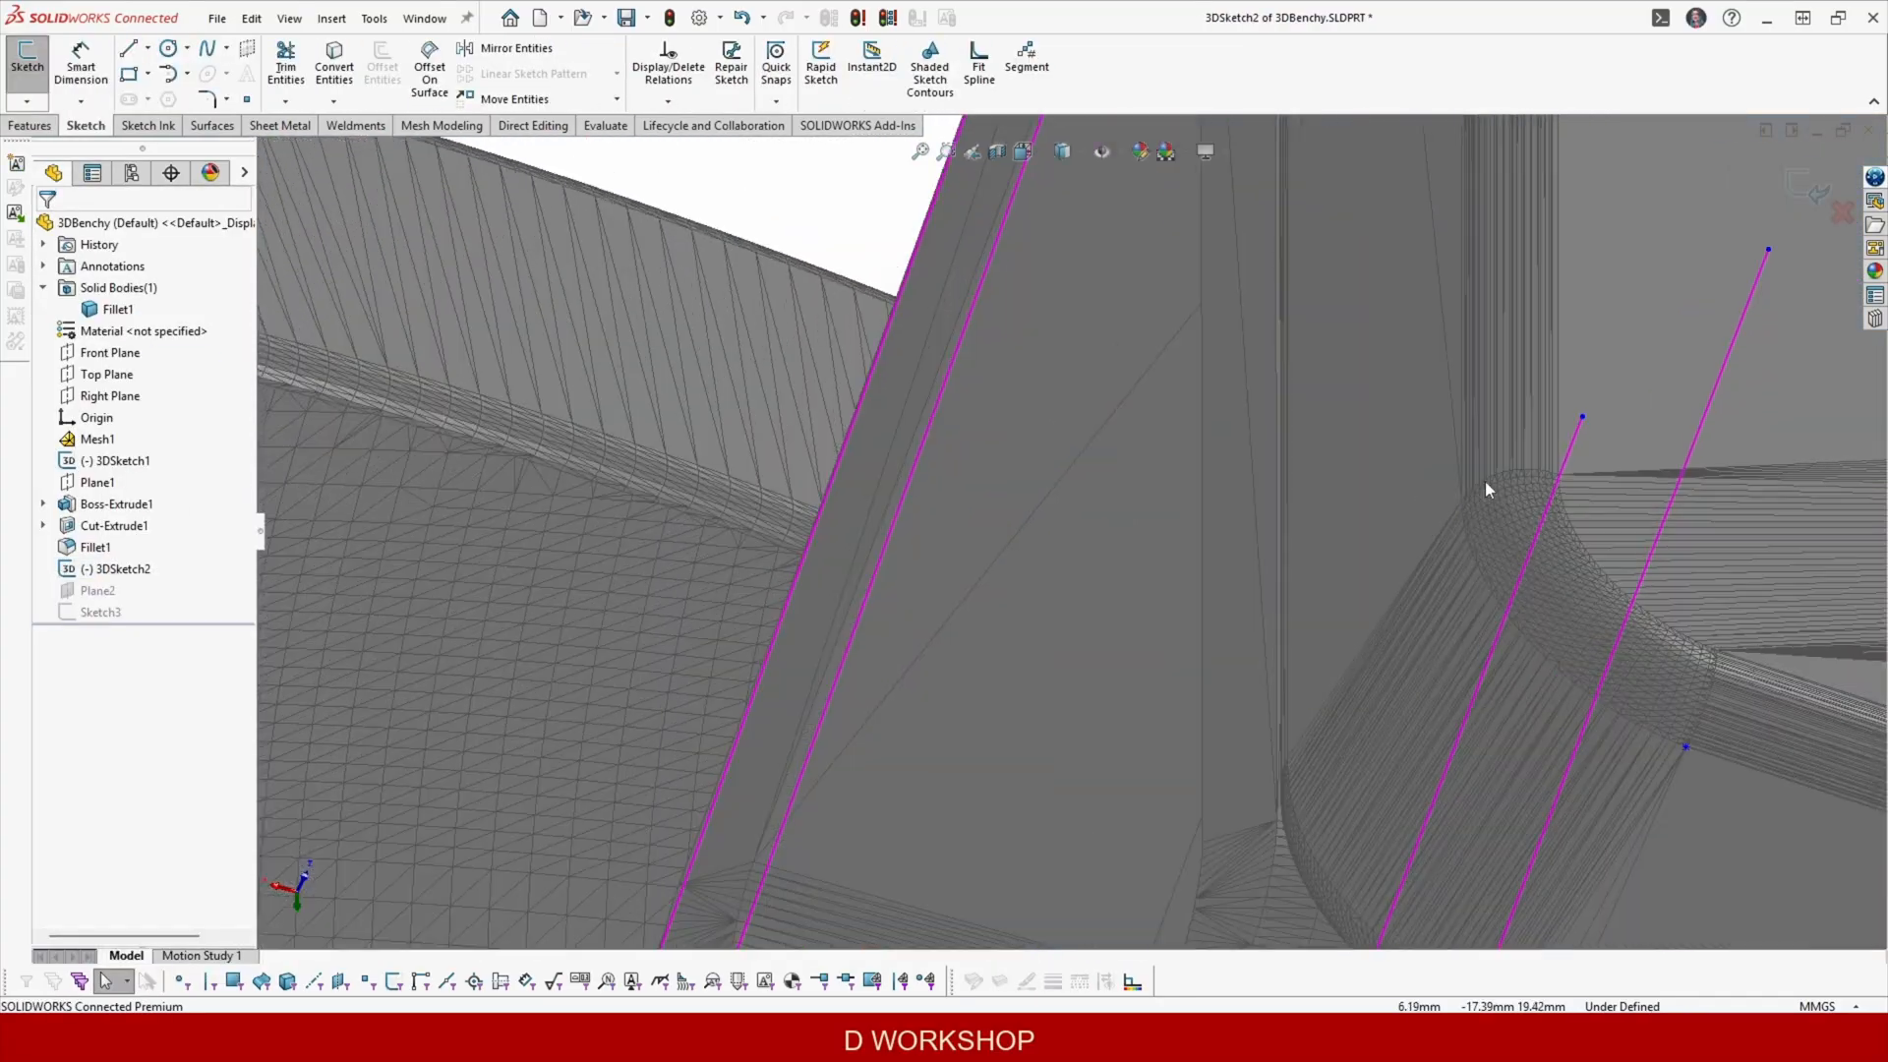
Place 3D sketch points around the cabin roof's corners and create a reference plane from them.
{"action": "scroll", "coordinate": [1419, 636], "scroll_direction": "down", "scroll_amount": 3}
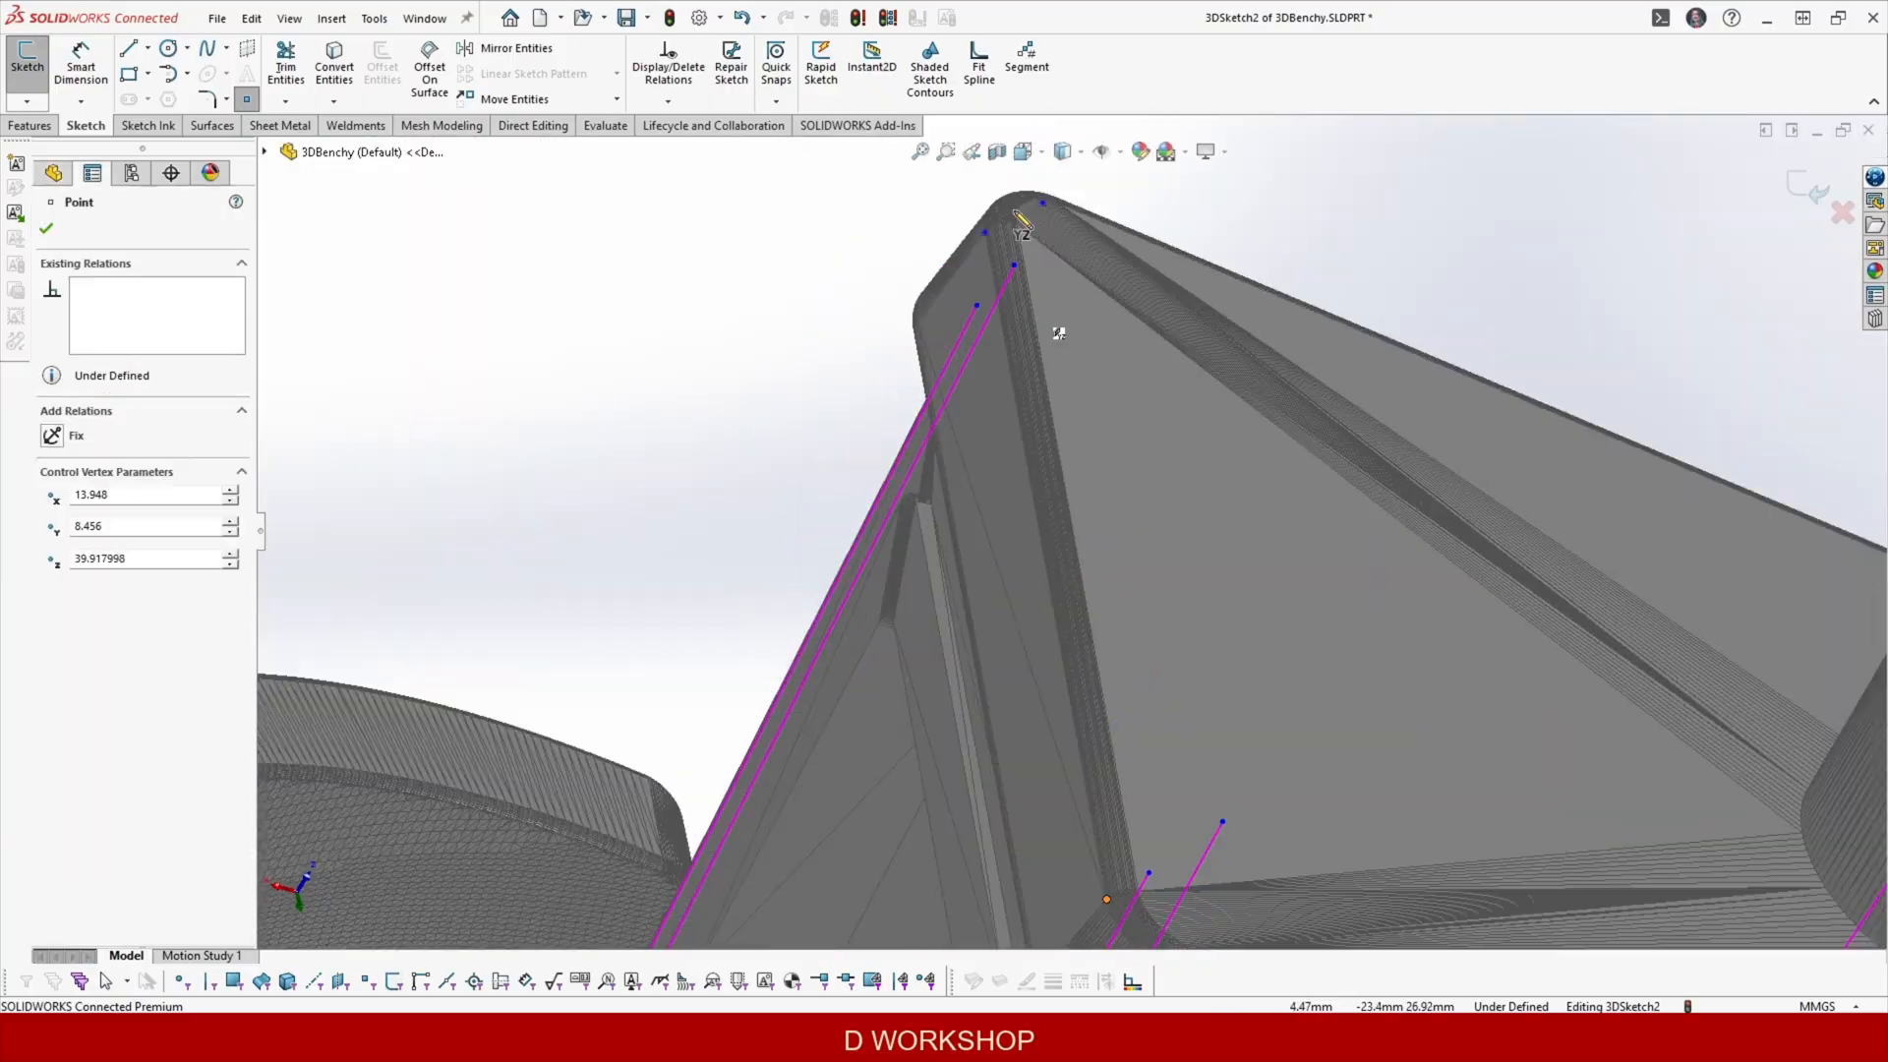
{"action": "scroll", "coordinate": [983, 590], "scroll_direction": "down", "scroll_amount": 5}
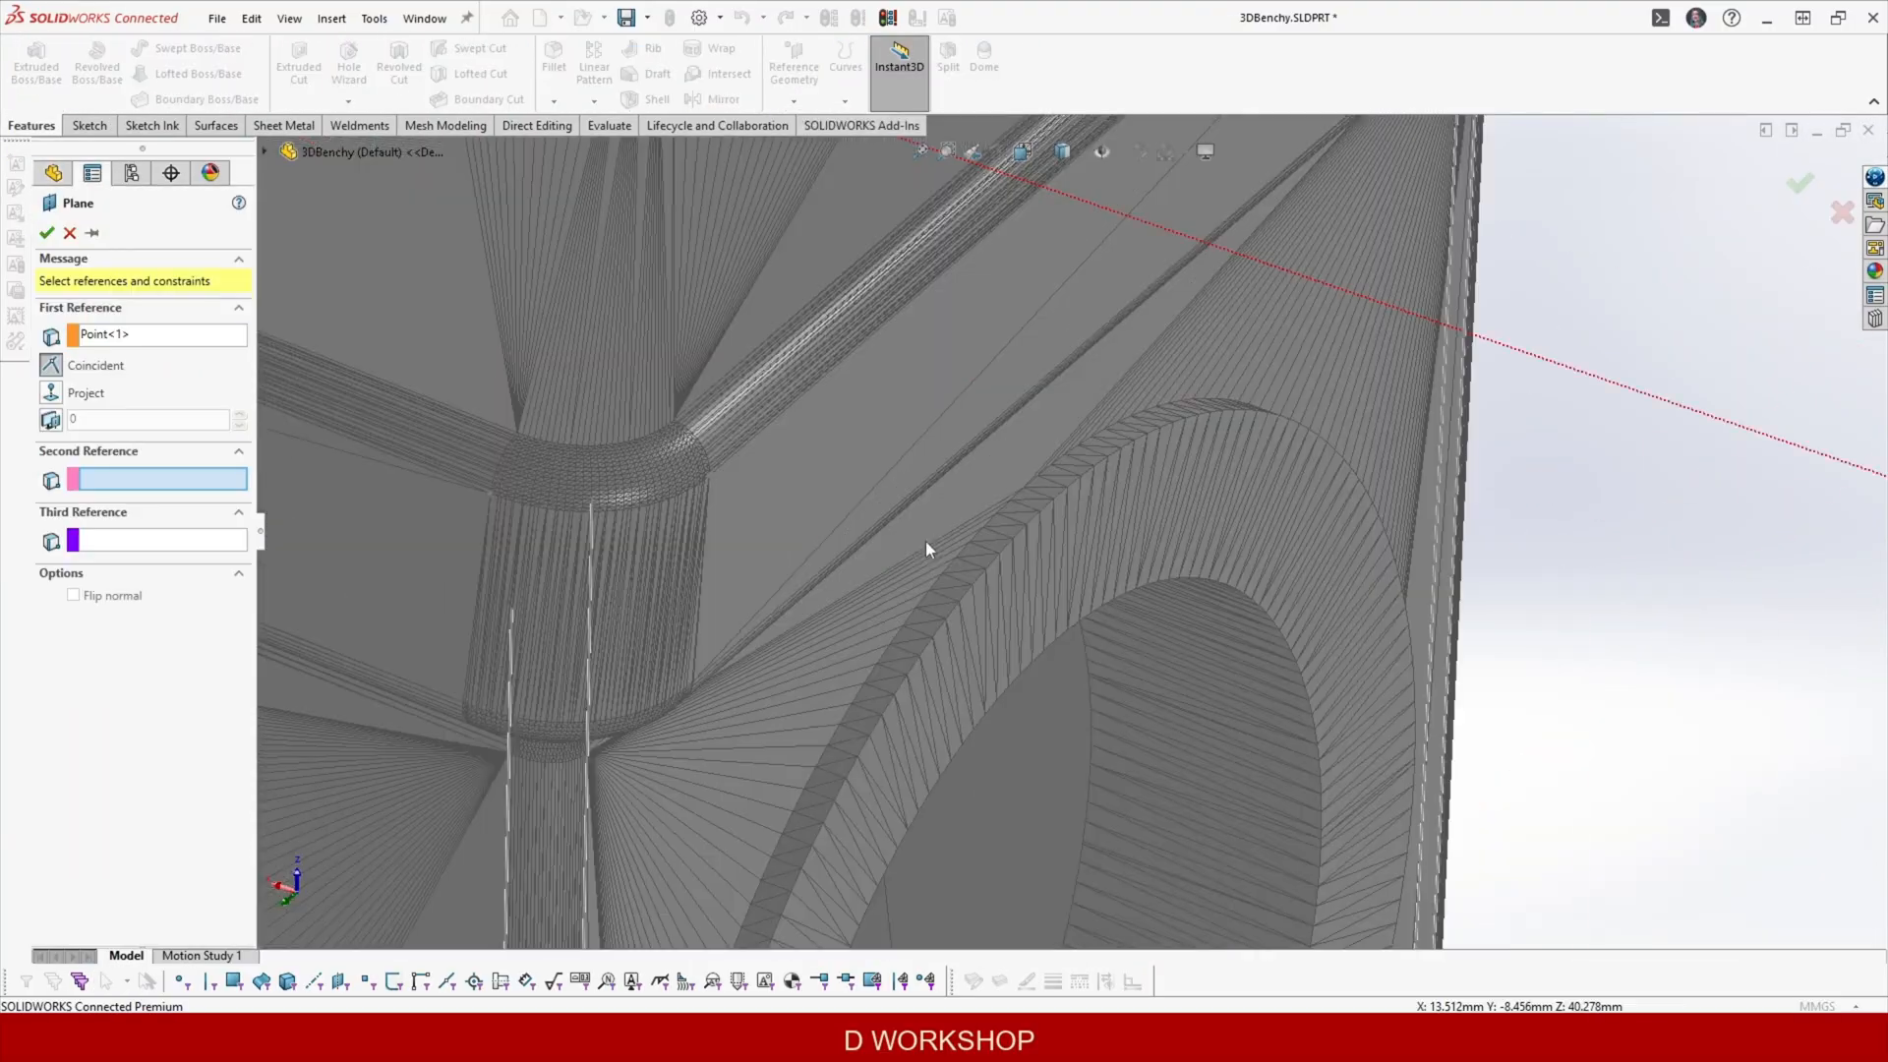
{"action": "scroll", "coordinate": [1290, 321], "scroll_direction": "down", "scroll_amount": 3}
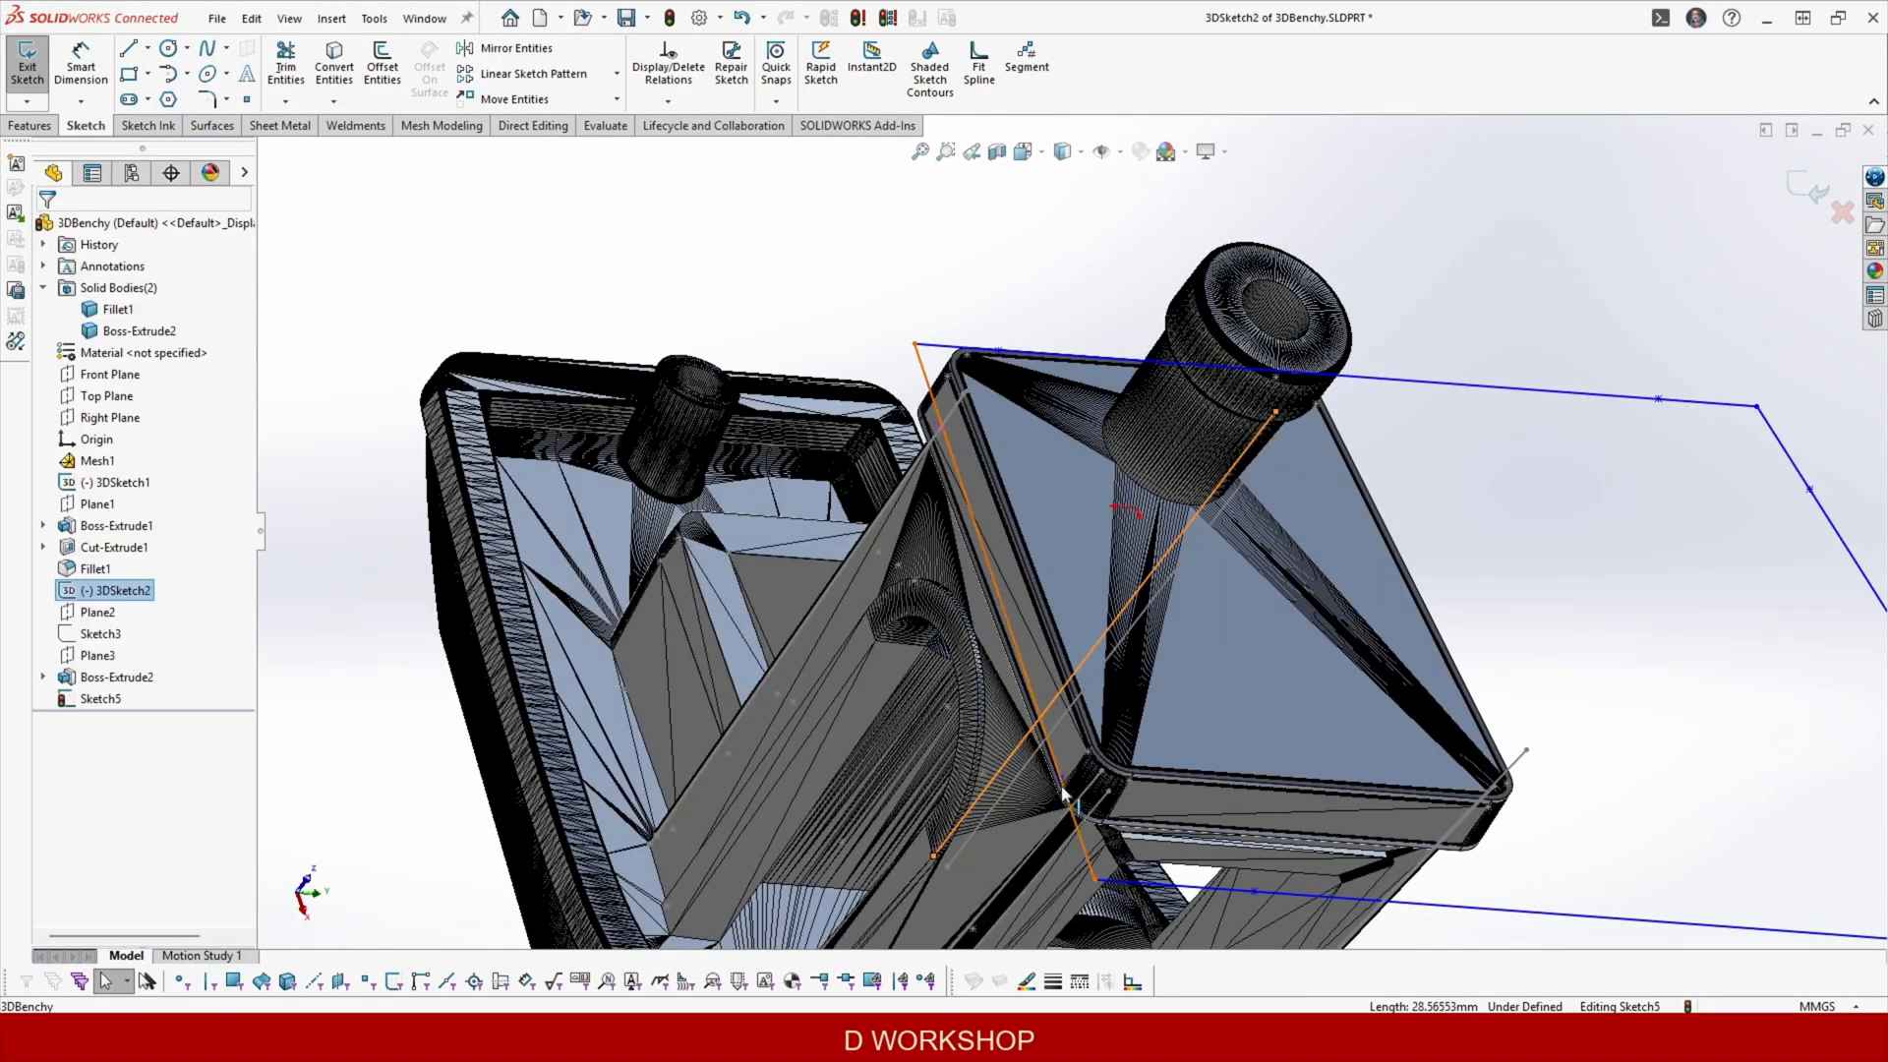
Constrain the first points of the roof-level outline to the 3D sketch lines along the cabin's corners.
{"action": "left_click", "coordinate": [1089, 753], "text": "ctrl"}
{"action": "middle_click_drag", "start_coordinate": [1088, 757], "coordinate": [1237, 727]}
{"action": "scroll", "coordinate": [1047, 739], "scroll_direction": "down", "scroll_amount": 2}
{"action": "left_click", "coordinate": [977, 594]}
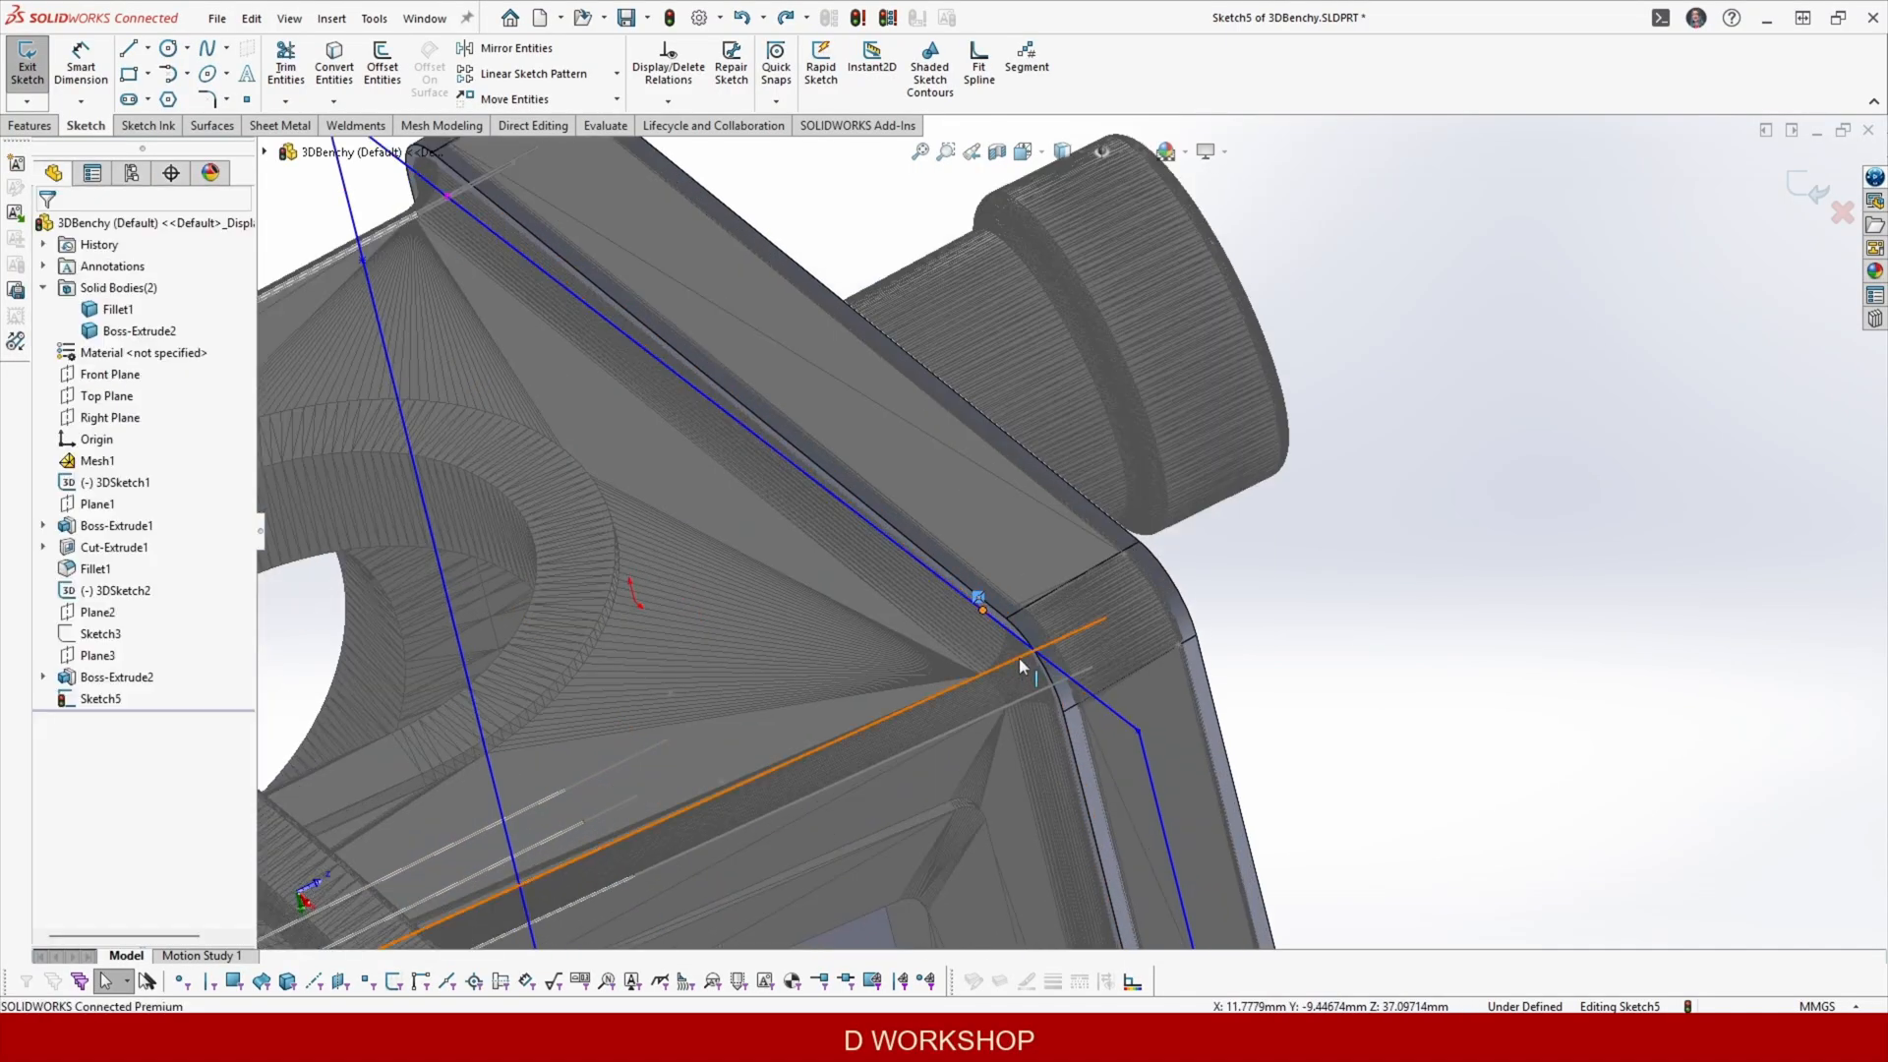
{"action": "left_click", "coordinate": [1019, 658], "text": "ctrl"}
{"action": "left_click", "coordinate": [1092, 615]}
{"action": "scroll", "coordinate": [1164, 770], "scroll_direction": "up", "scroll_amount": 1}
{"action": "left_click", "coordinate": [1056, 376]}
{"action": "scroll", "coordinate": [1062, 472], "scroll_direction": "up", "scroll_amount": 4}
{"action": "left_click", "coordinate": [1110, 817]}
{"action": "middle_click_drag", "start_coordinate": [809, 421], "coordinate": [885, 472]}
{"action": "scroll", "coordinate": [984, 432], "scroll_direction": "down", "scroll_amount": 3}
{"action": "left_click", "coordinate": [1024, 391], "text": "ctrl"}
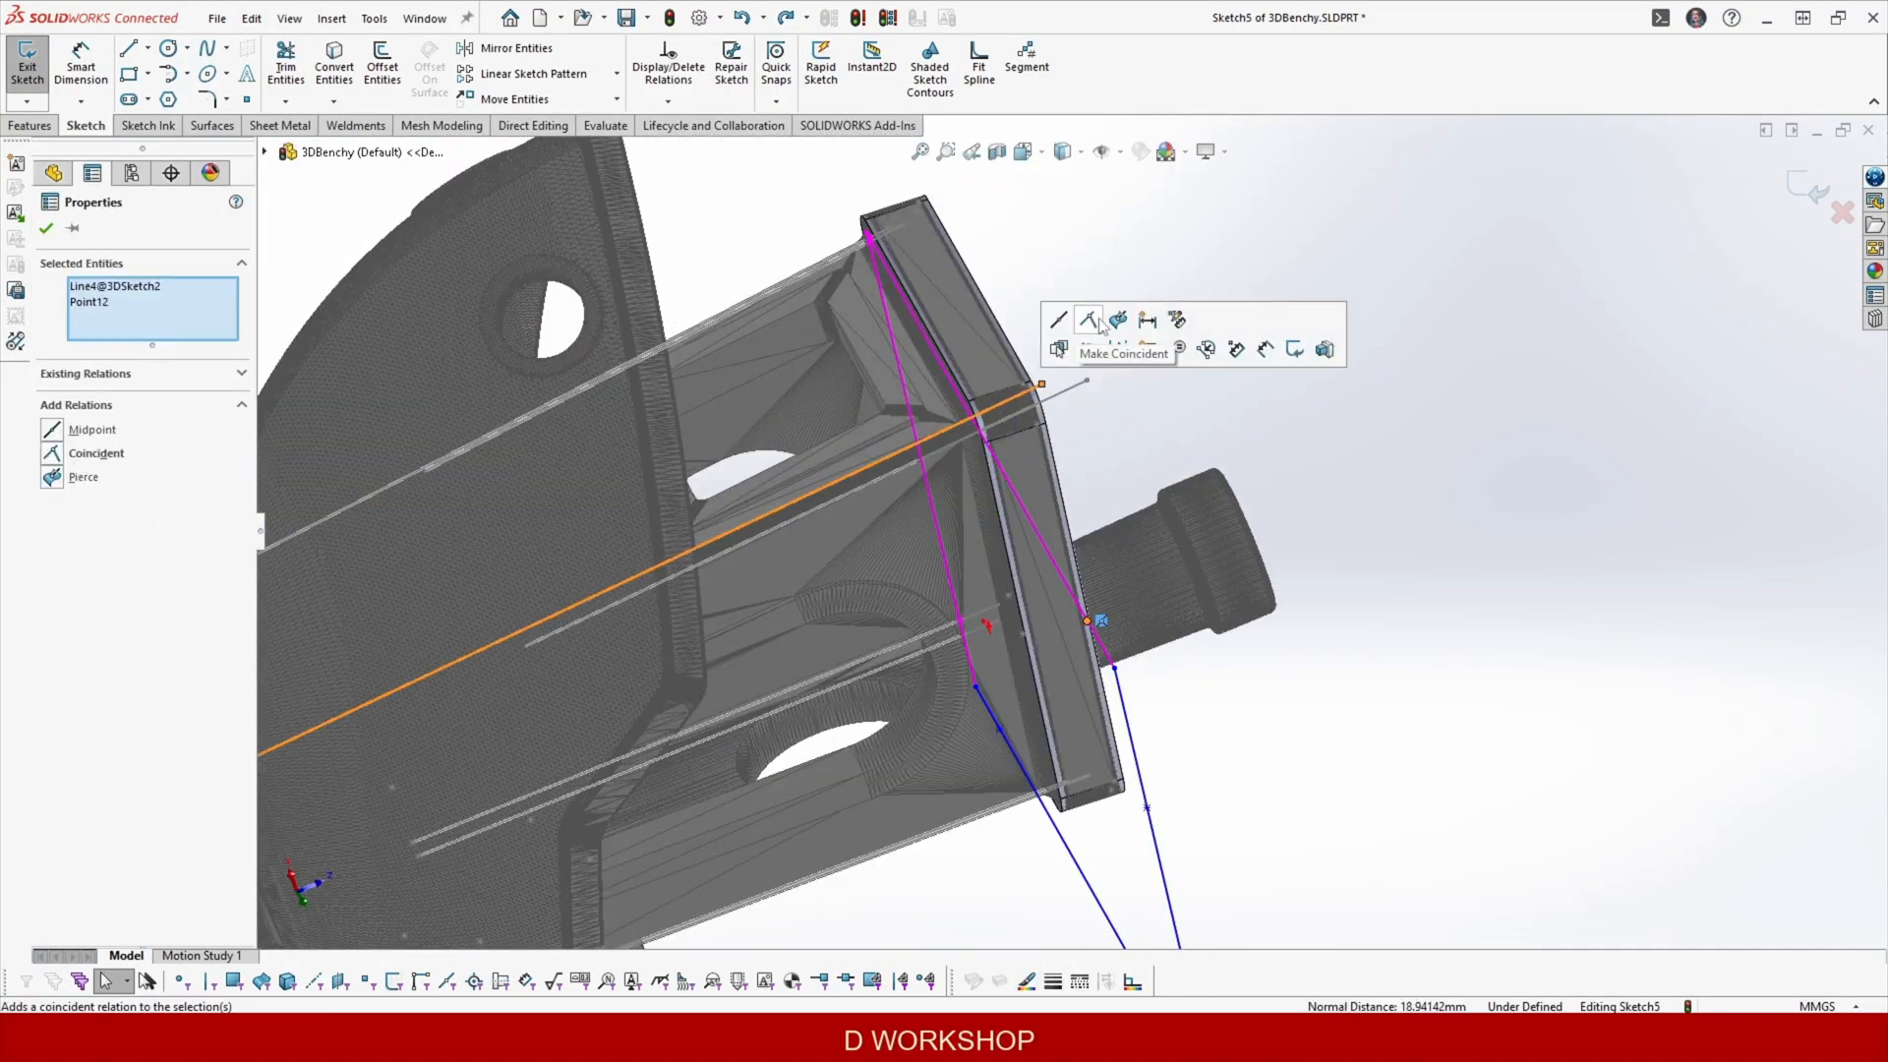
Constrain the remaining roof-level outline points to their 3D sketch lines.
{"action": "middle_click_drag", "start_coordinate": [1050, 565], "coordinate": [1023, 511]}
{"action": "left_click", "coordinate": [923, 422]}
{"action": "scroll", "coordinate": [983, 472], "scroll_direction": "up", "scroll_amount": 4}
{"action": "left_click", "coordinate": [911, 535]}
{"action": "left_click", "coordinate": [921, 453], "text": "ctrl"}
{"action": "mouse_move", "coordinate": [1219, 629]}
{"action": "middle_mouse_down"}
{"action": "mouse_move", "coordinate": [1308, 659]}
{"action": "mouse_move", "coordinate": [1062, 550]}
{"action": "middle_mouse_up"}
{"action": "left_click", "coordinate": [1308, 664]}
{"action": "left_click", "coordinate": [929, 427], "text": "ctrl"}
{"action": "left_click", "coordinate": [934, 423]}
{"action": "left_click", "coordinate": [1154, 481]}
{"action": "left_click", "coordinate": [721, 347]}
Loft the cabin body between the lower outline and the roof-level outline, and hide the mesh.
{"action": "mouse_move", "coordinate": [747, 354]}
{"action": "middle_mouse_down"}
{"action": "mouse_move", "coordinate": [838, 221]}
{"action": "mouse_move", "coordinate": [1186, 590]}
{"action": "middle_mouse_up"}
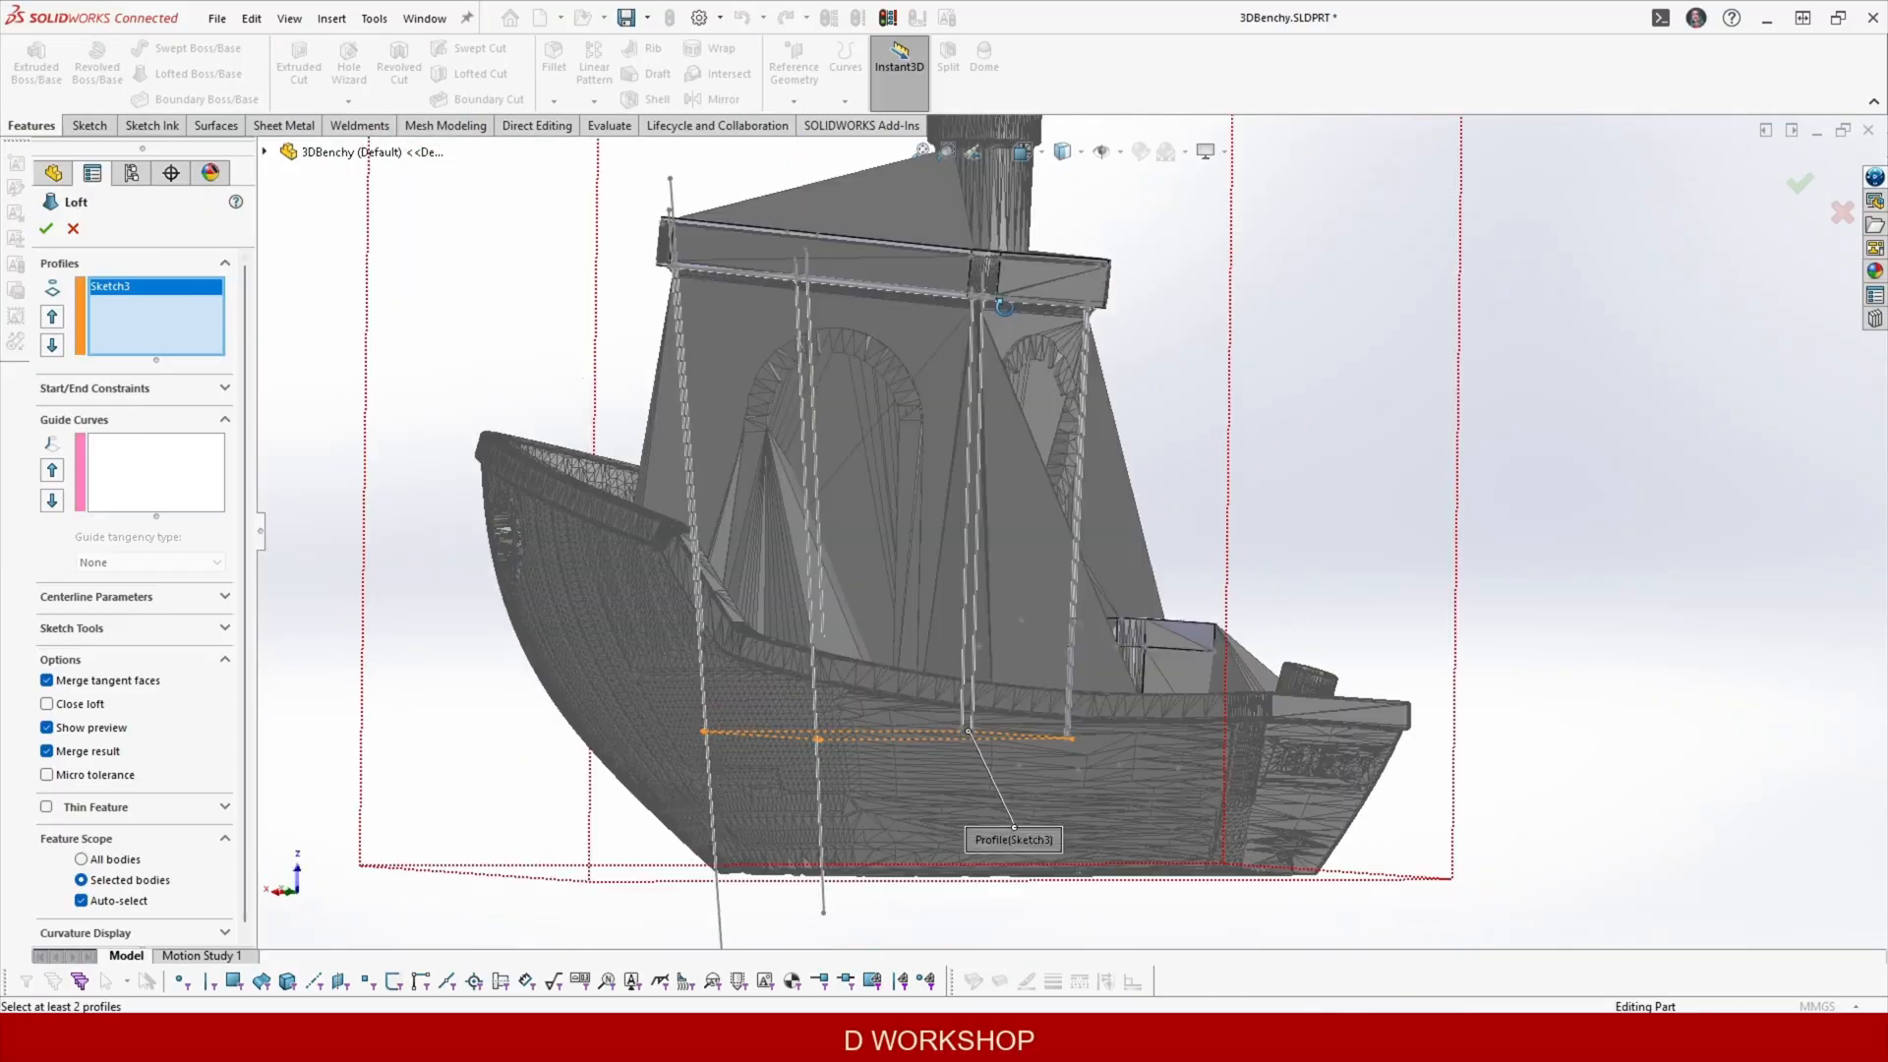
{"action": "left_click", "coordinate": [1099, 418]}
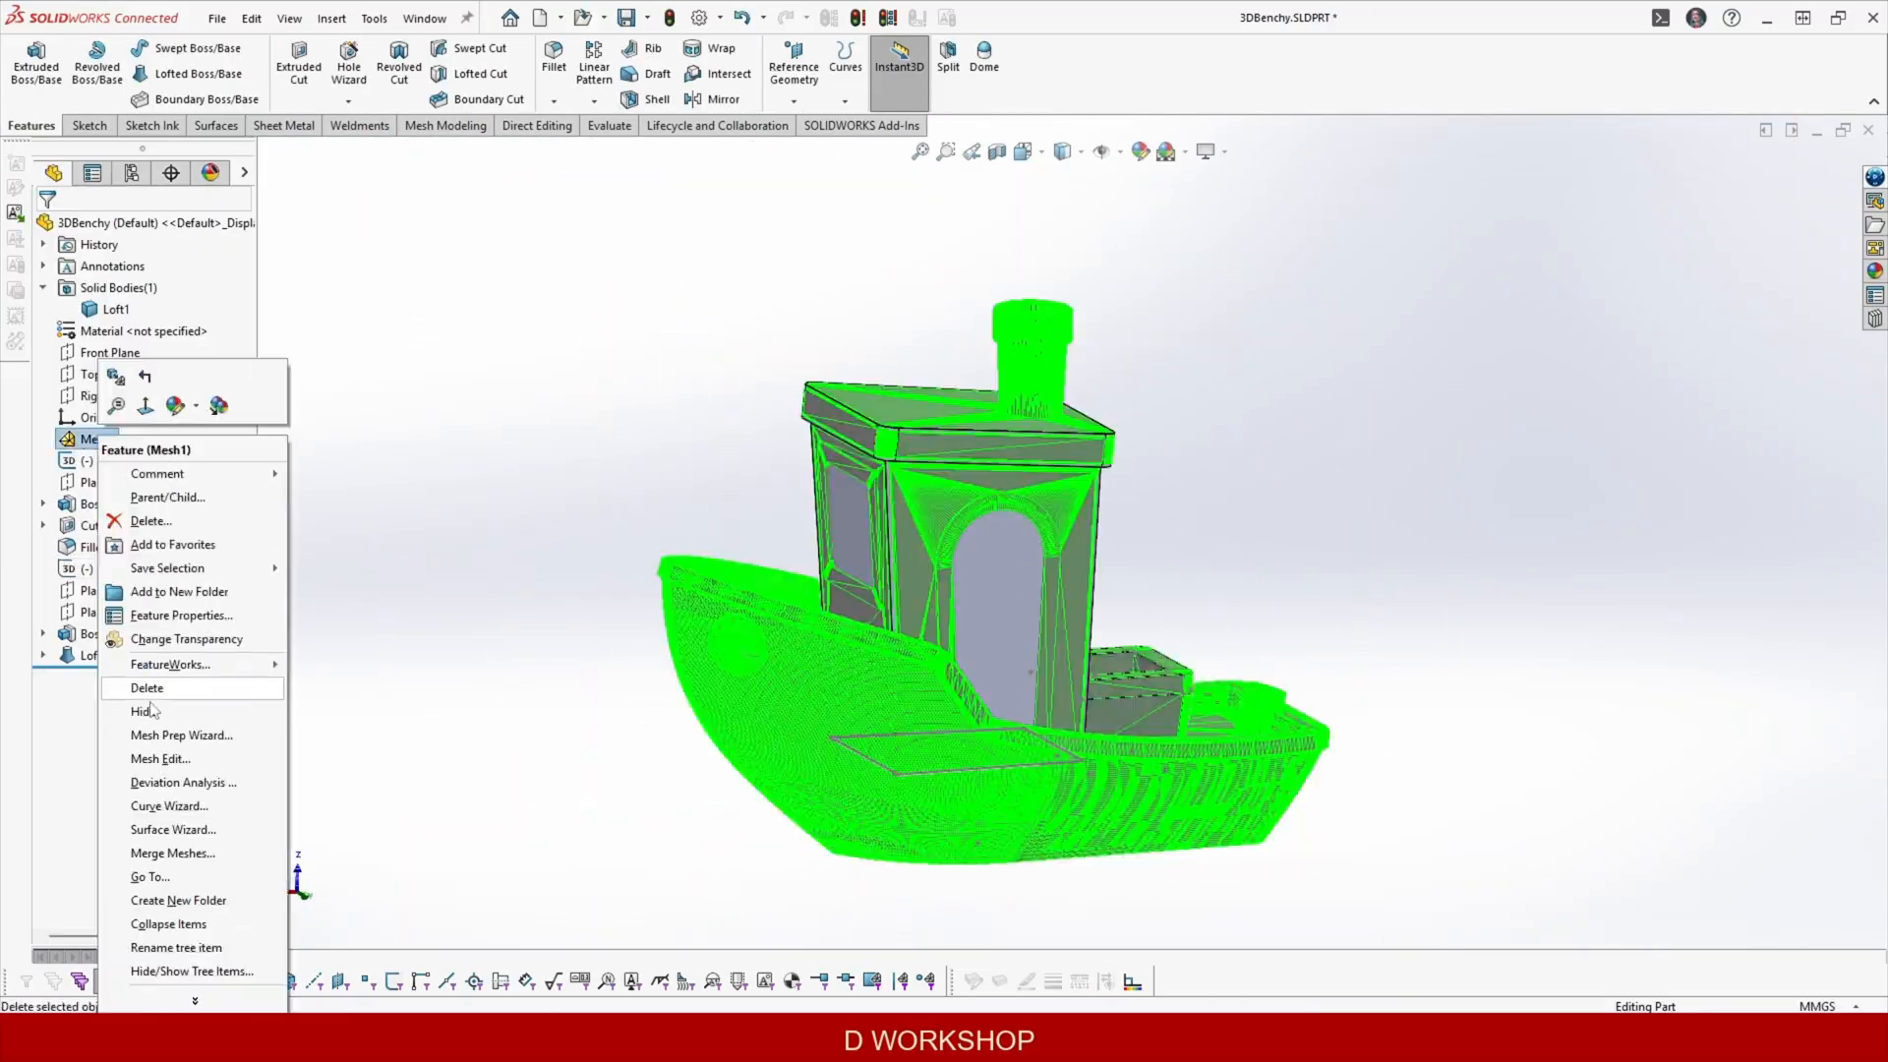
{"action": "left_click", "coordinate": [147, 711]}
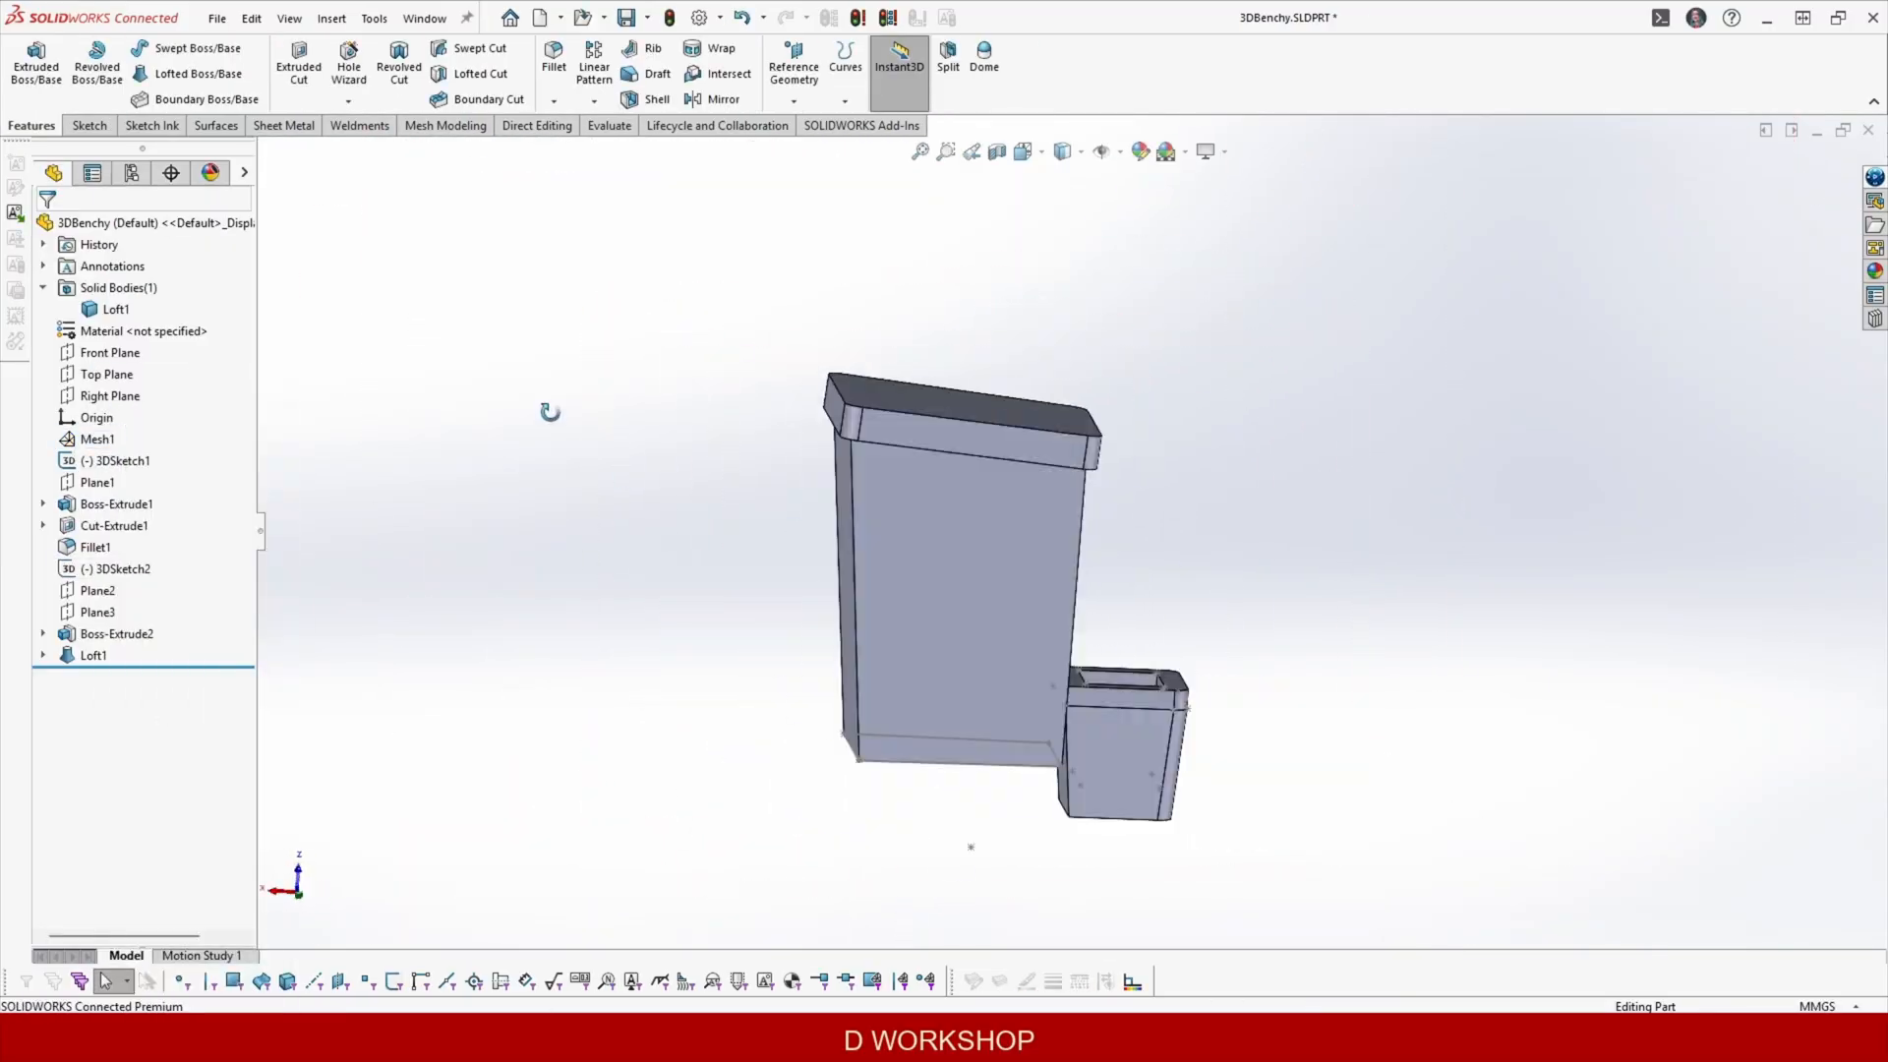
Draft the box's cabin-side face, using the box's upper rim face as the neutral plane.
{"action": "middle_click_drag", "start_coordinate": [516, 400], "coordinate": [986, 865]}
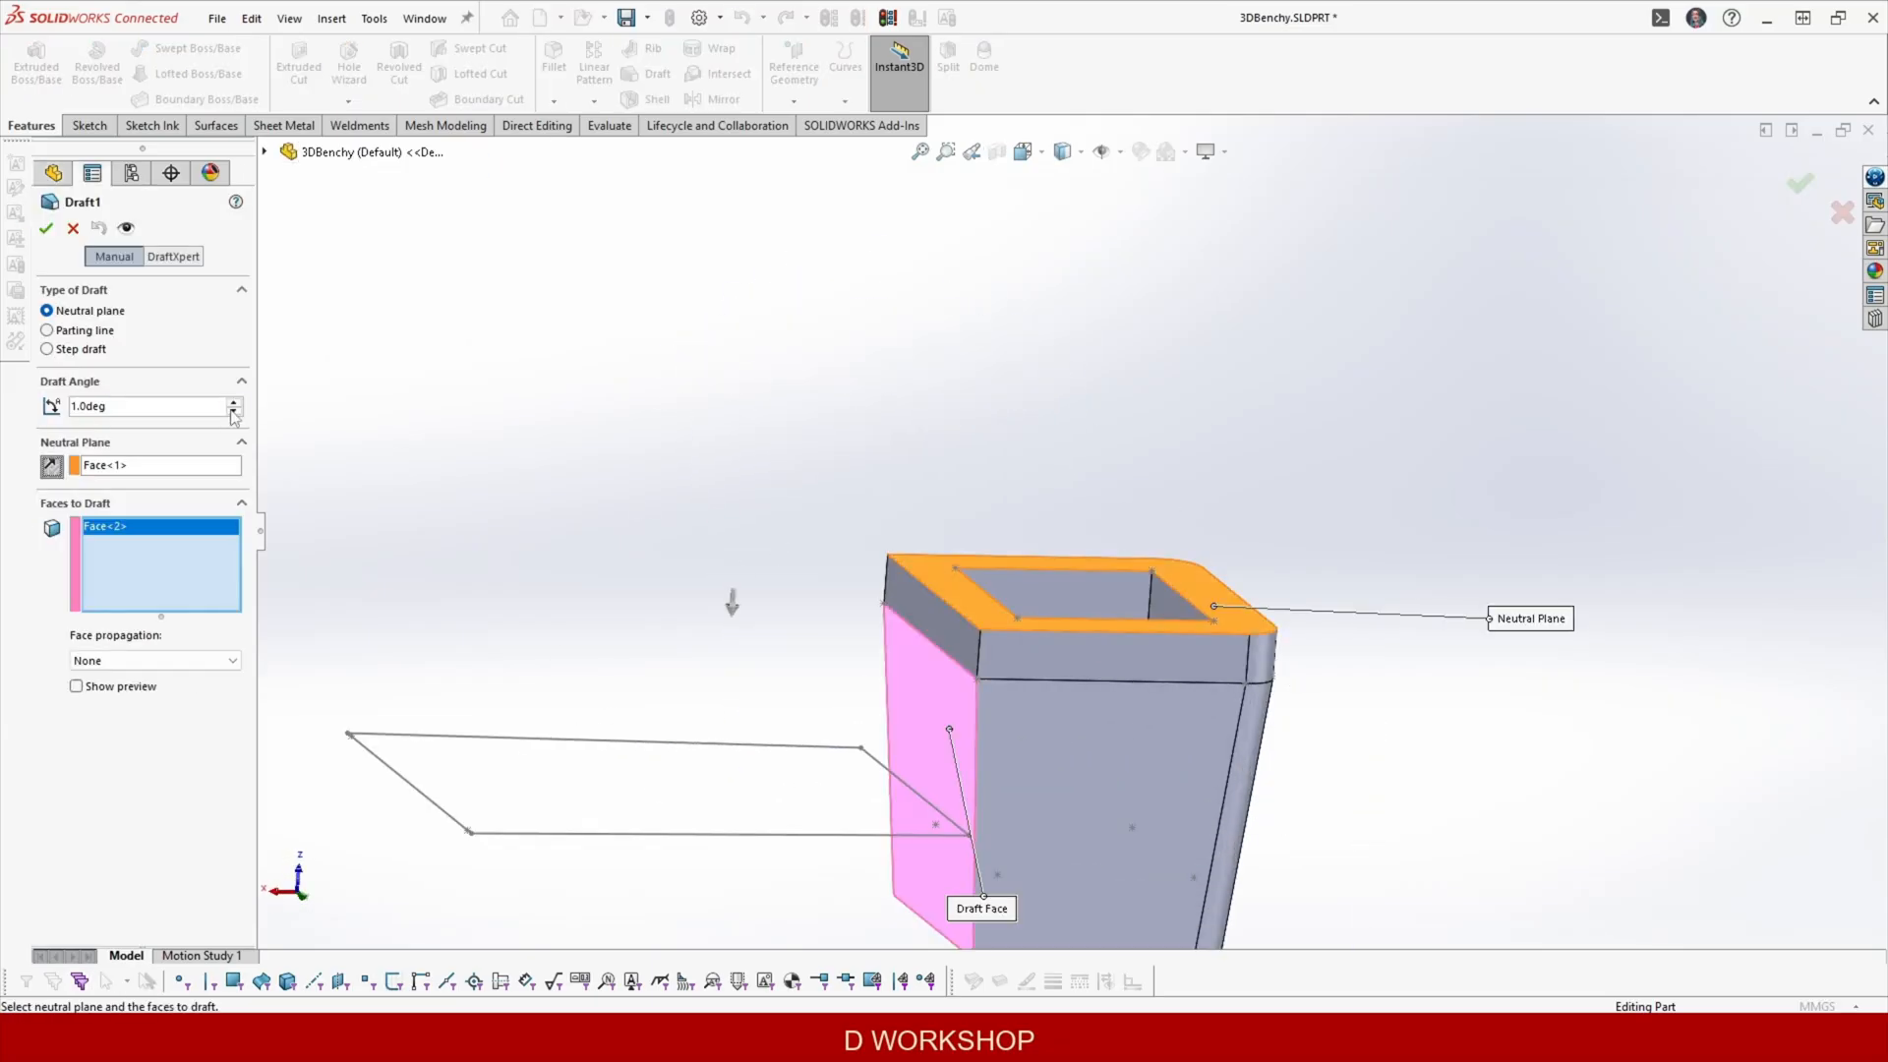
{"action": "left_click_drag", "start_coordinate": [159, 695], "coordinate": [159, 708]}
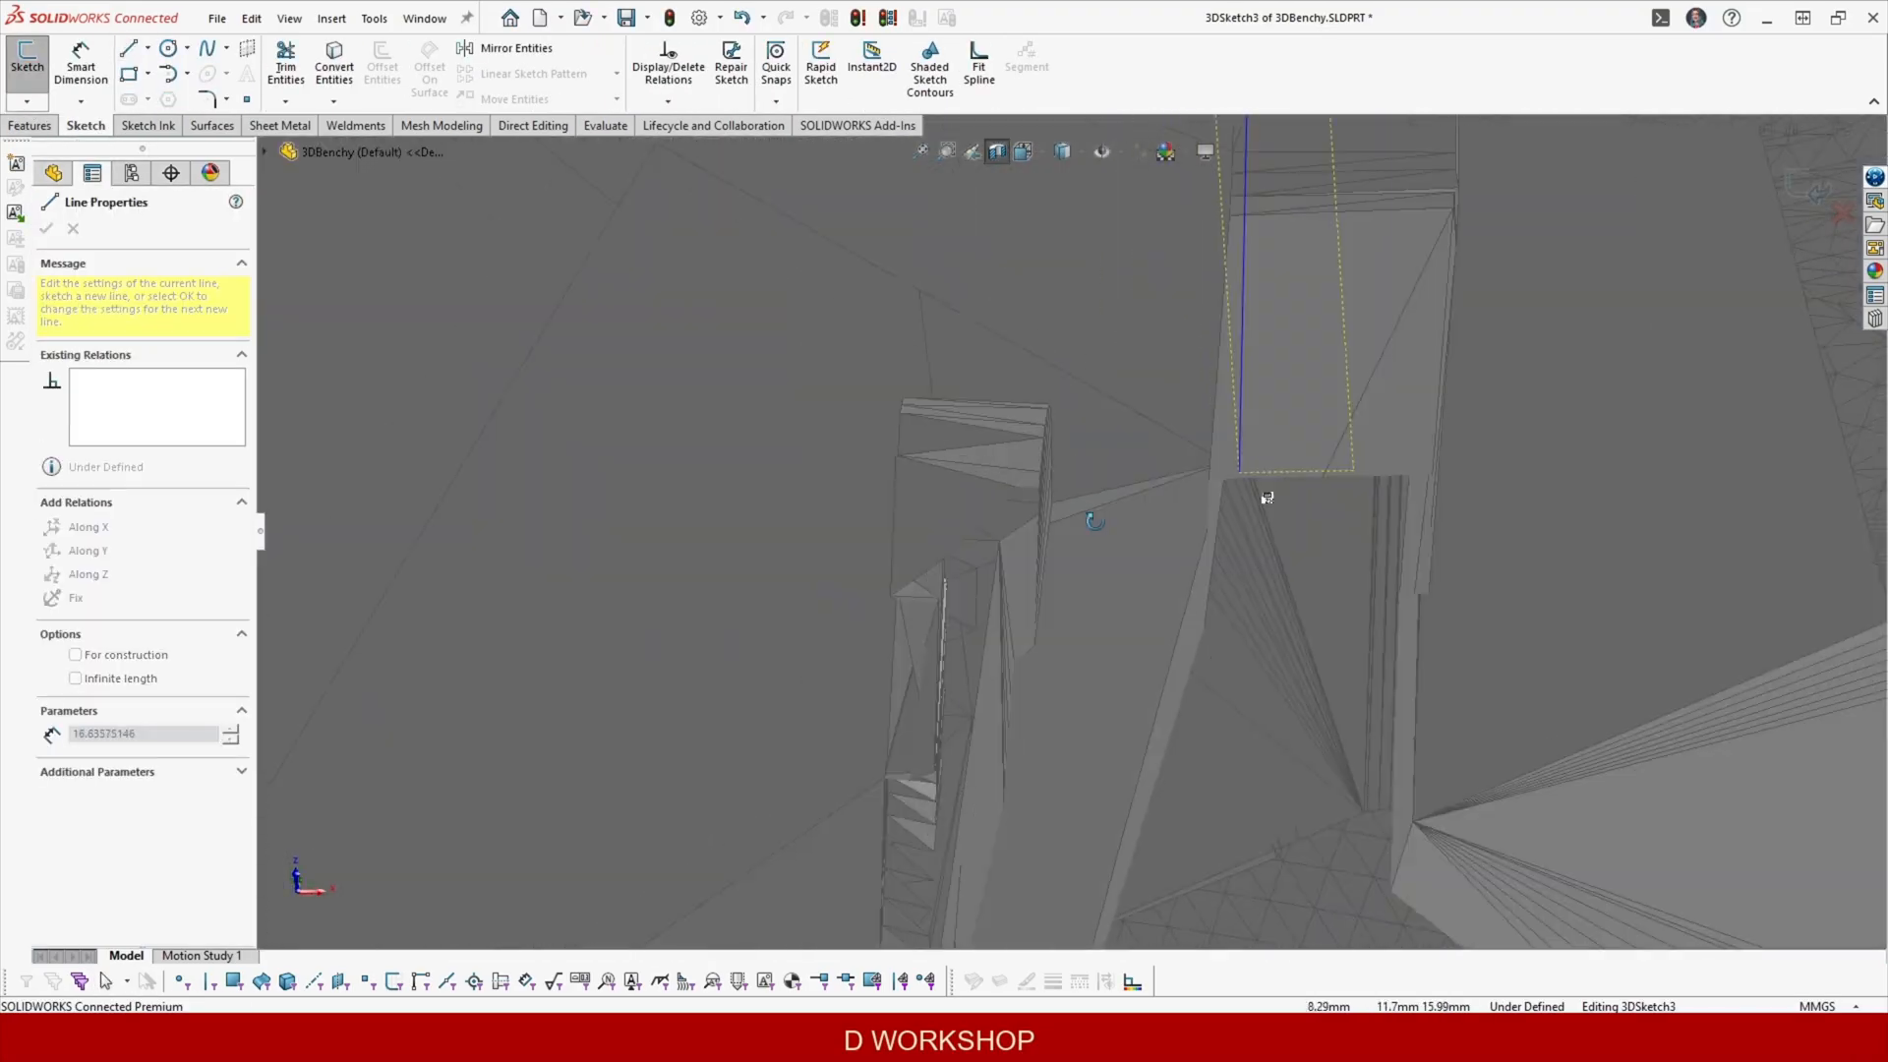
Trace the cabin's interior profile with 3D sketch lines and outline it in a sketch on the Top Plane.
{"action": "left_click", "coordinate": [1211, 461]}
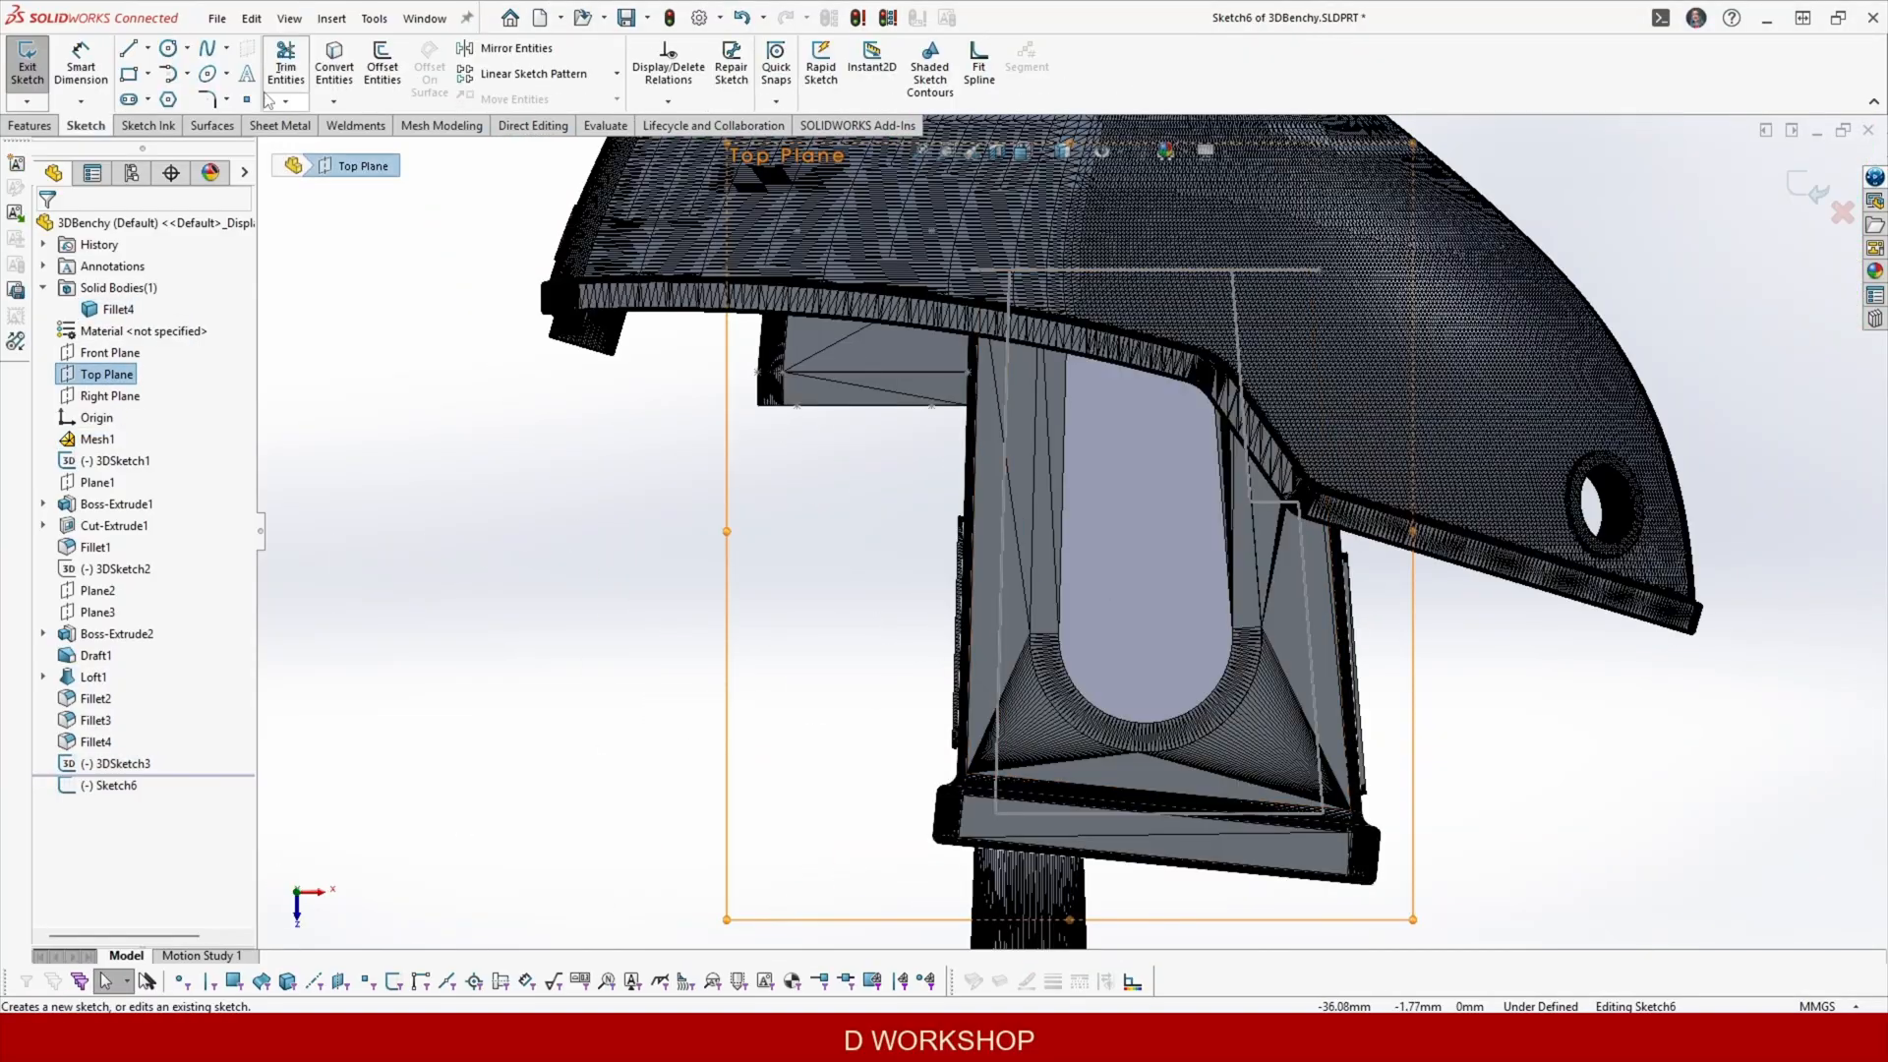
{"action": "left_click", "coordinate": [996, 812]}
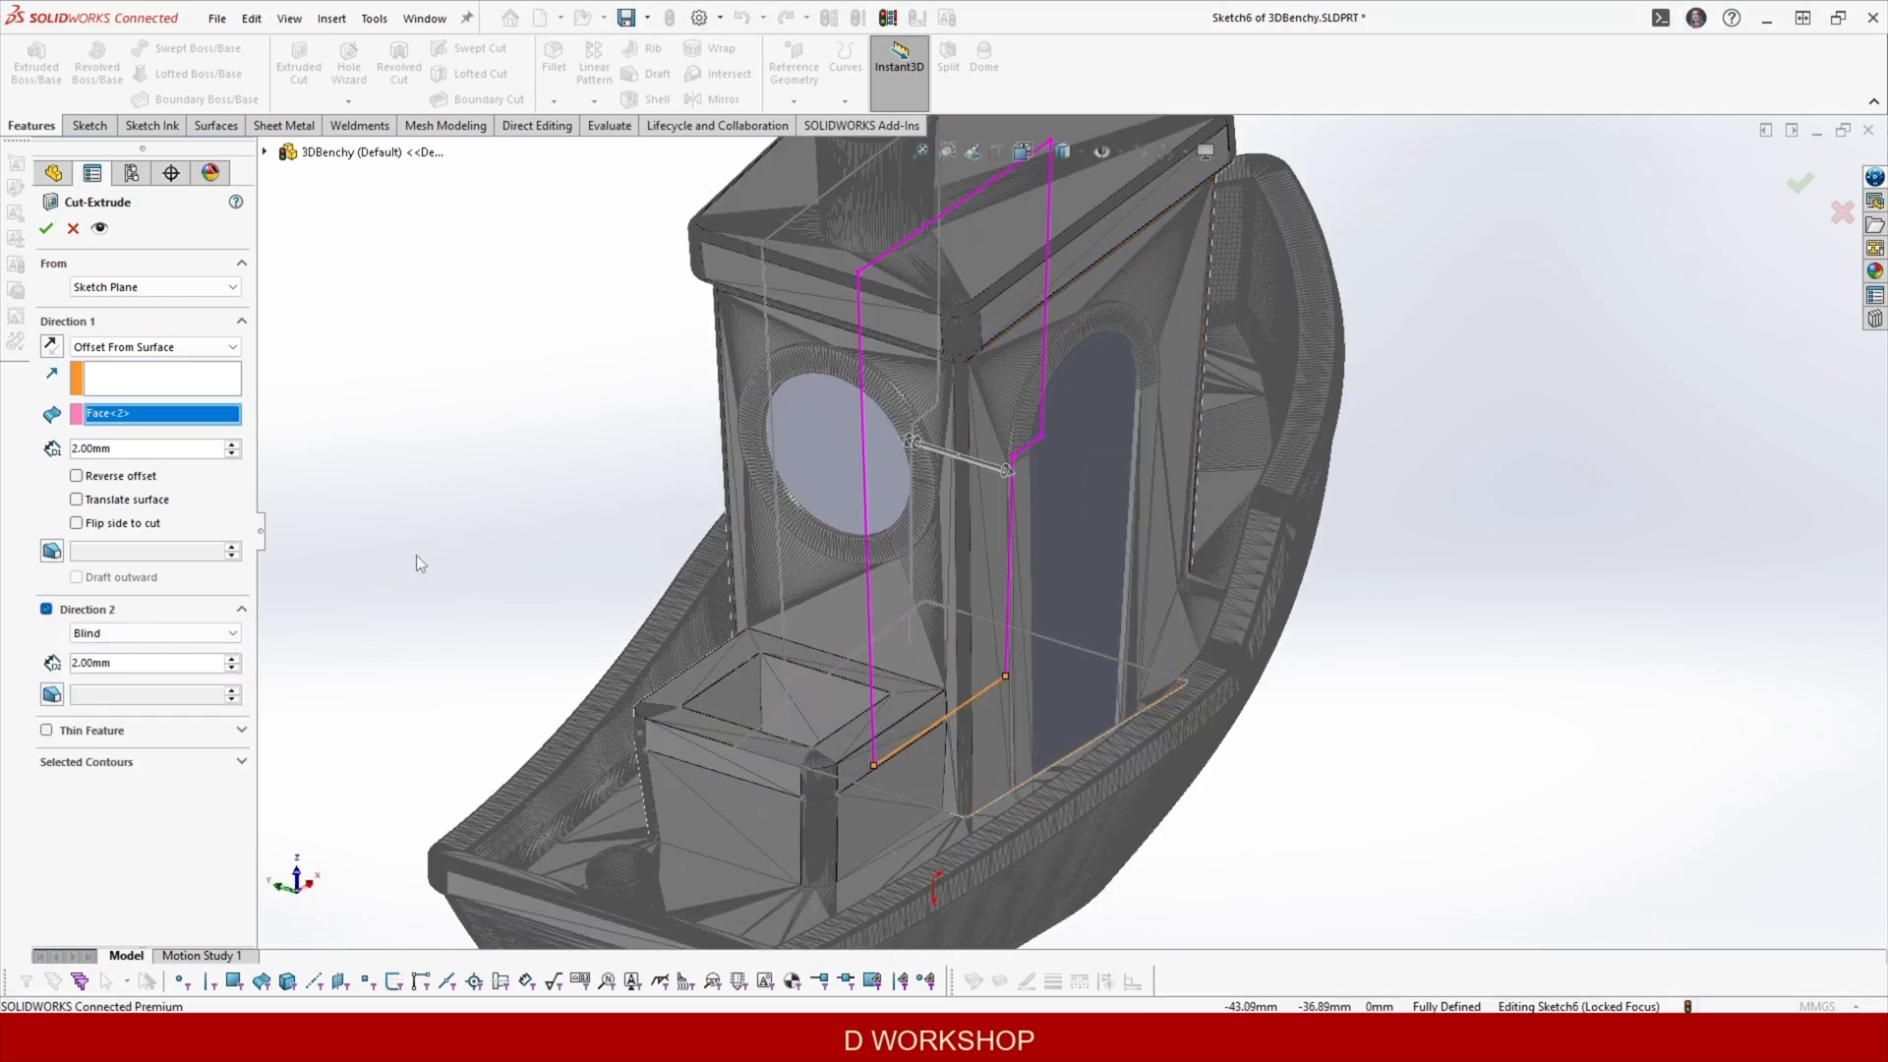
Leave the cut command and delete the relation at the profile's lower corner to extend the profile downward.
{"action": "key", "text": "Escape"}
{"action": "left_click", "coordinate": [1003, 672]}
{"action": "left_click", "coordinate": [1004, 675]}
{"action": "key", "text": "Delete"}
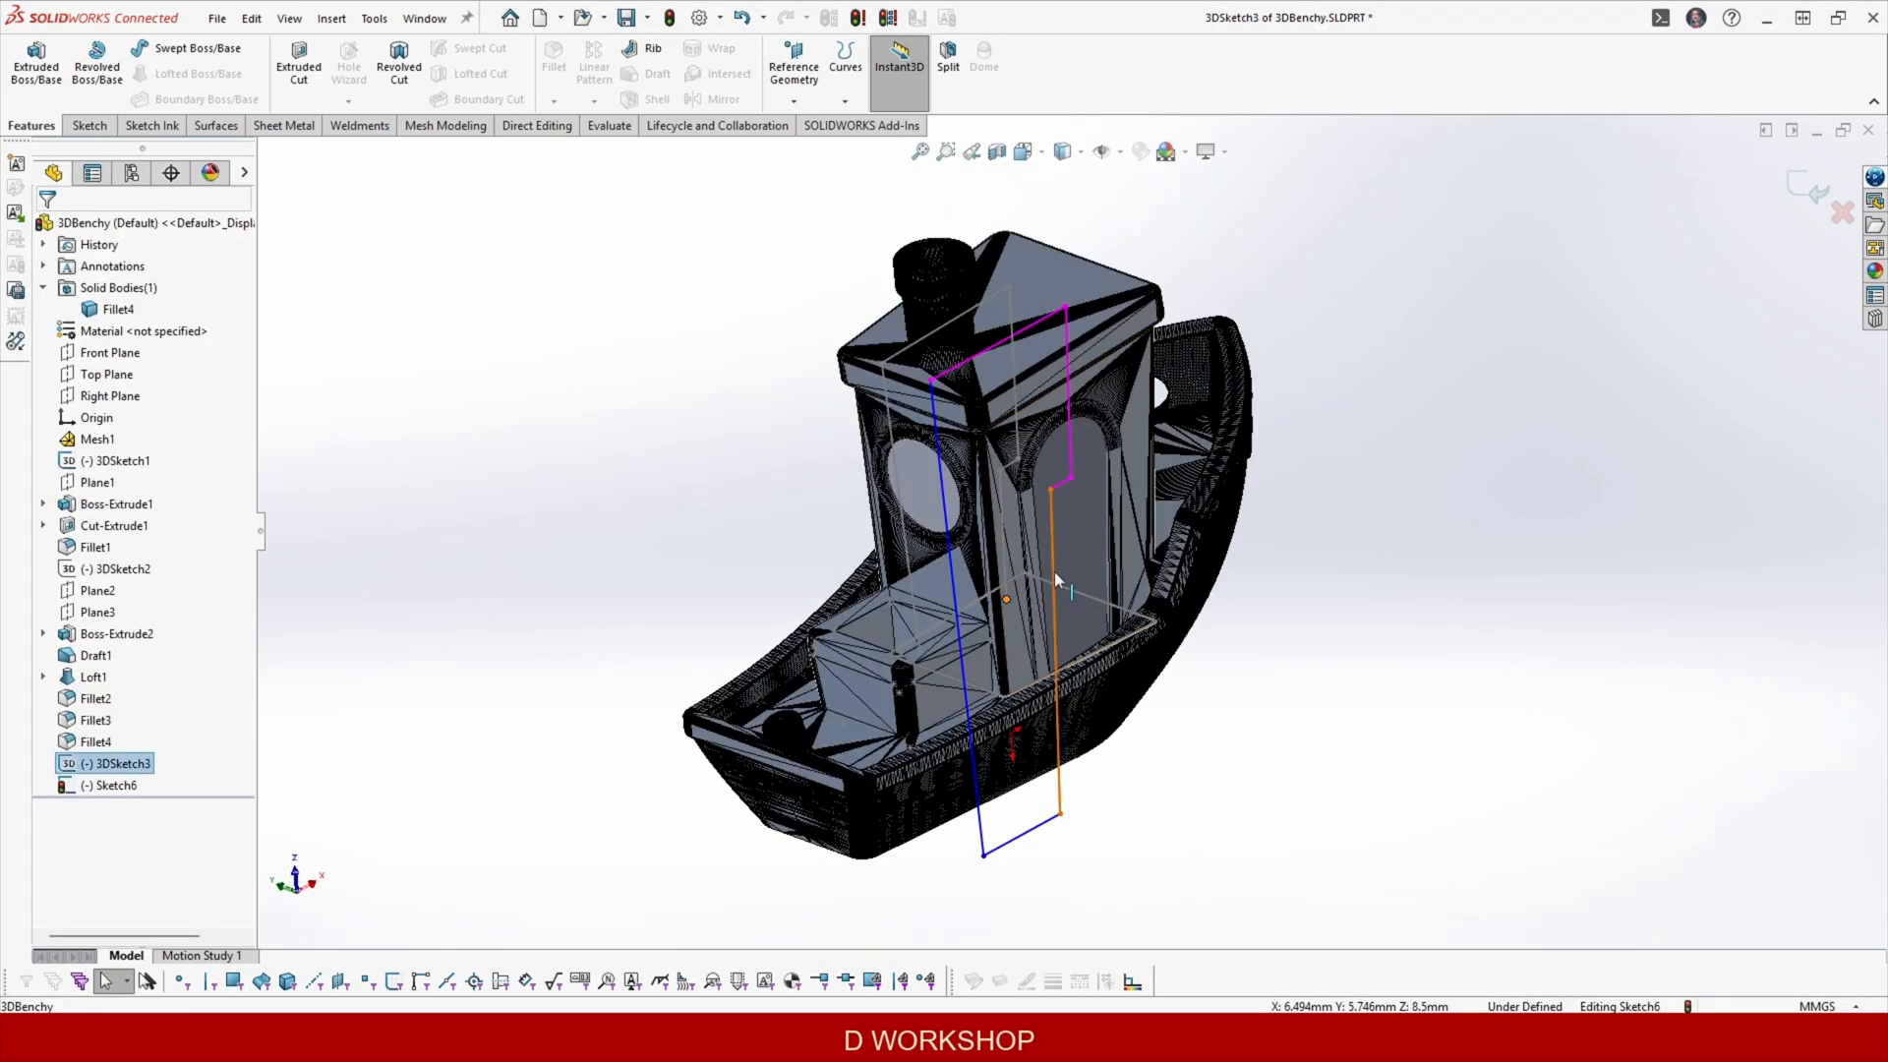
Cut-extrude the interior profile to 2 mm offset from the cabin's side door face, with Translate surface turned off.
{"action": "left_click", "coordinate": [309, 81]}
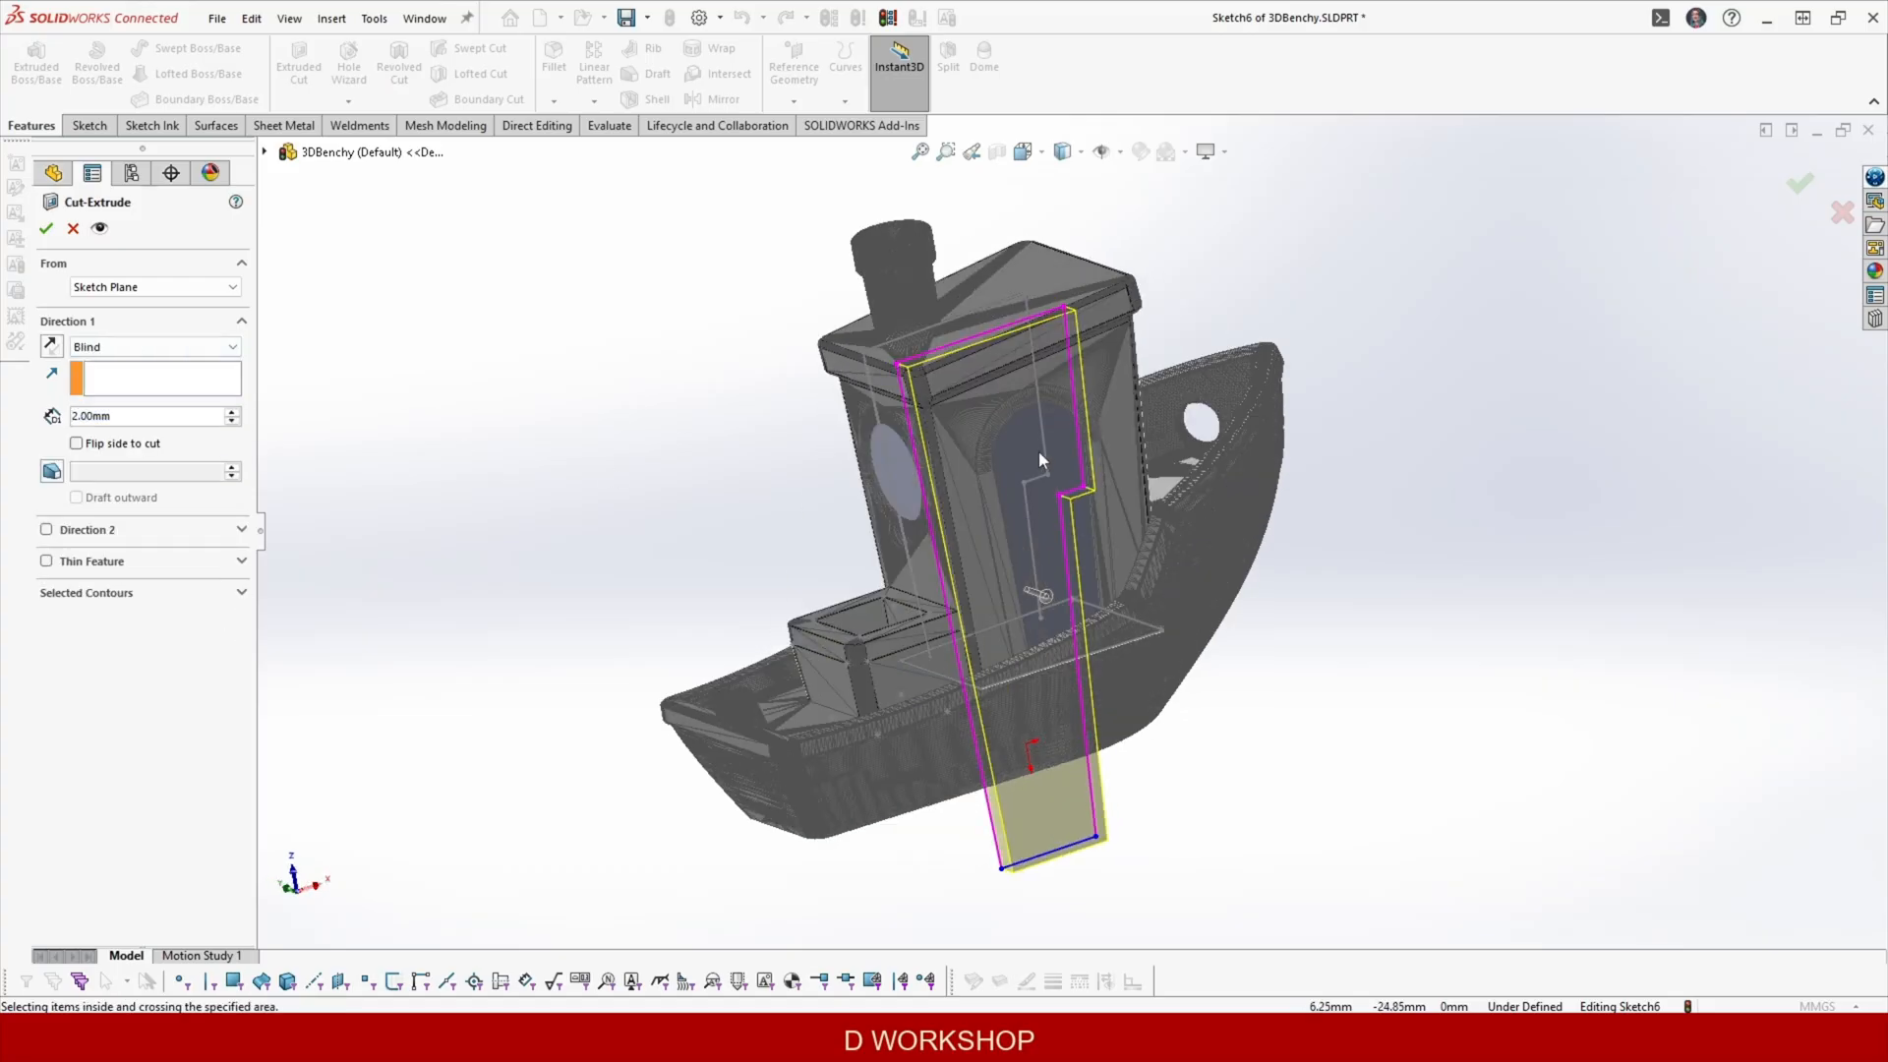
{"action": "scroll", "coordinate": [1040, 456], "scroll_direction": "down", "scroll_amount": 3}
{"action": "middle_click_drag", "start_coordinate": [1040, 456], "coordinate": [1131, 423]}
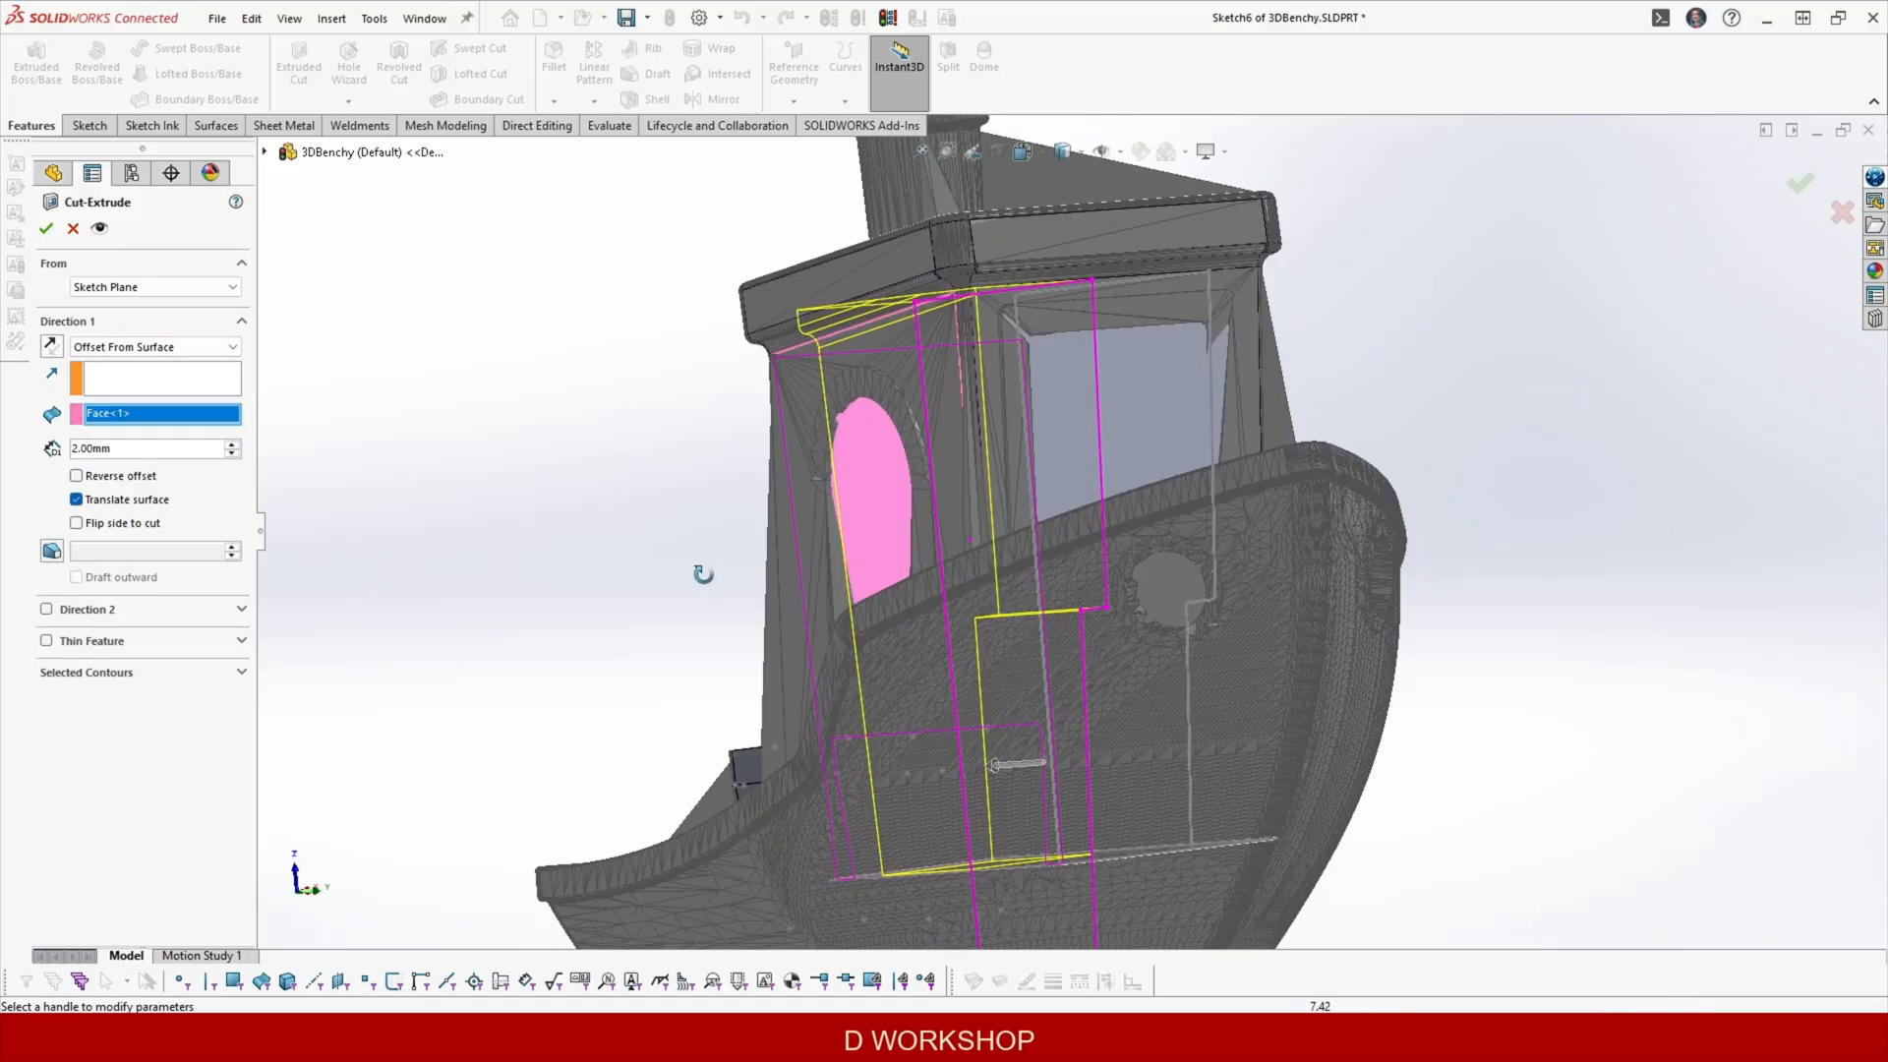
{"action": "middle_click_drag", "start_coordinate": [674, 569], "coordinate": [907, 418]}
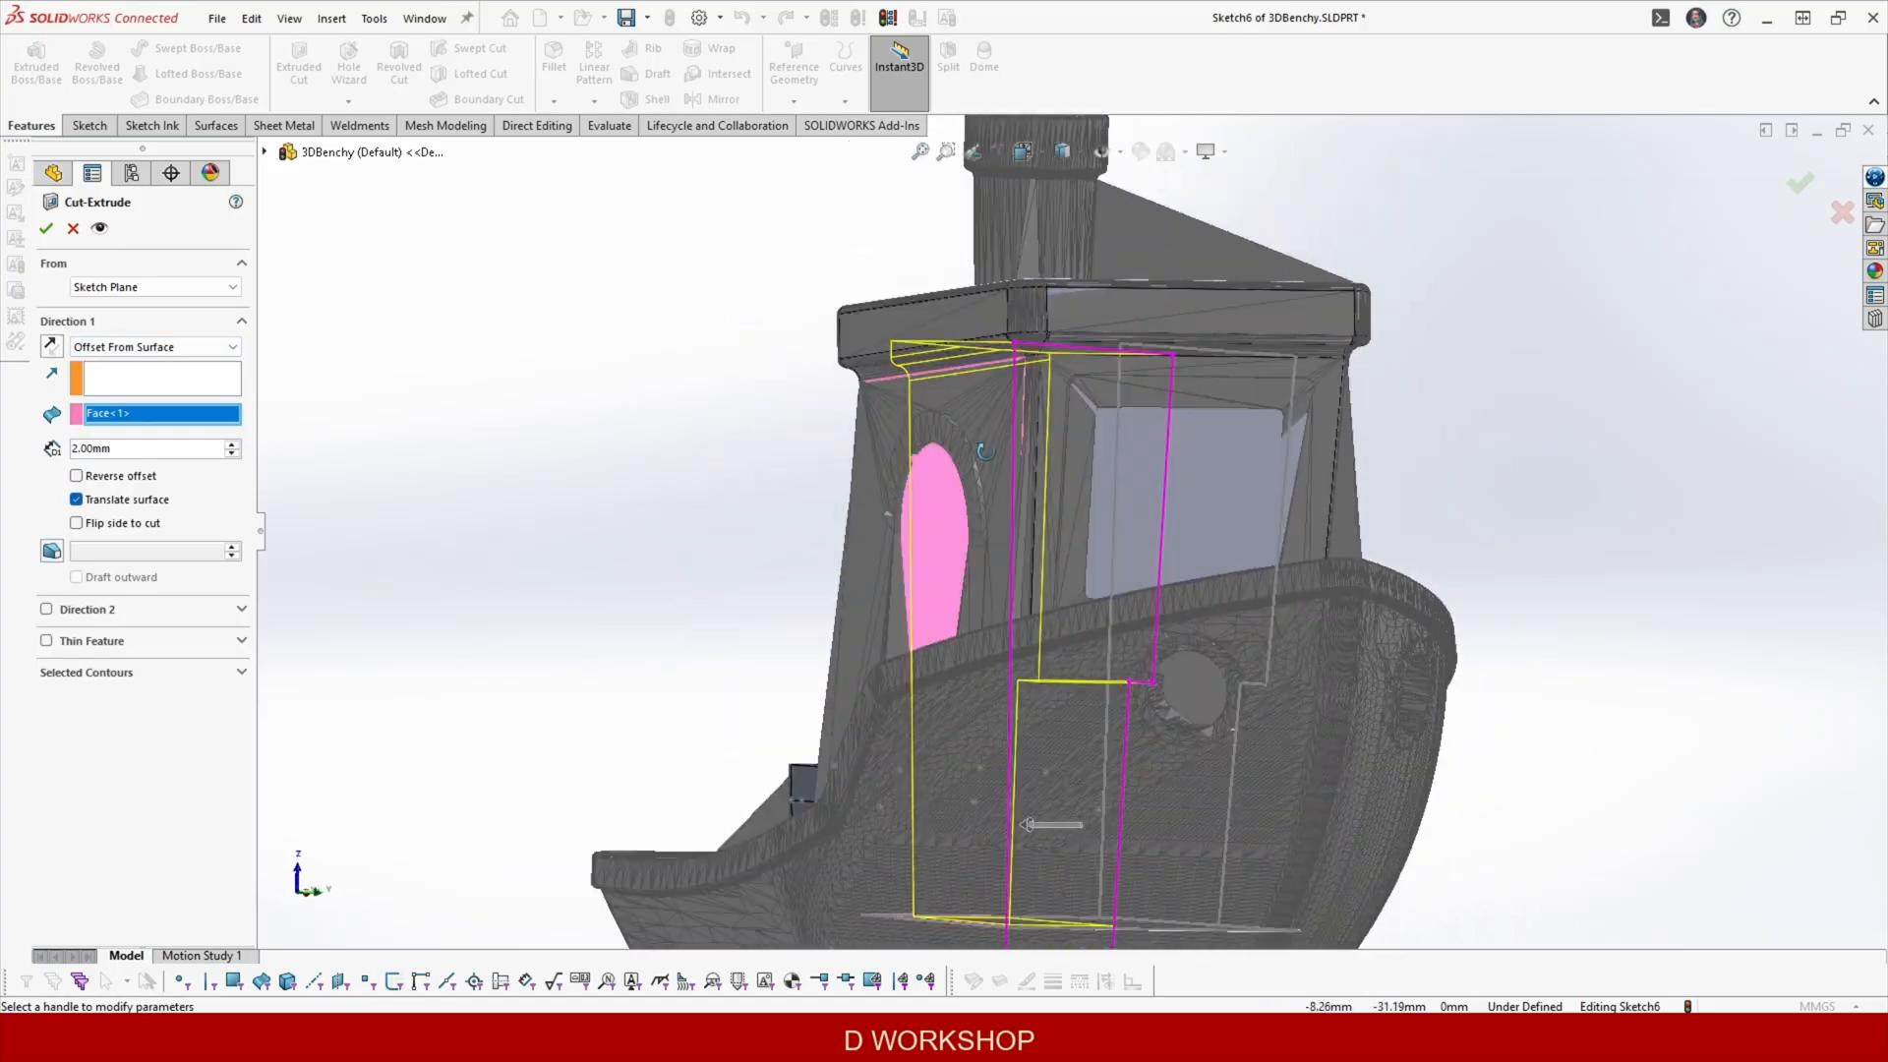
{"action": "middle_click_drag", "start_coordinate": [983, 453], "coordinate": [1075, 491]}
{"action": "left_click", "coordinate": [128, 501]}
{"action": "middle_click_drag", "start_coordinate": [993, 433], "coordinate": [853, 412]}
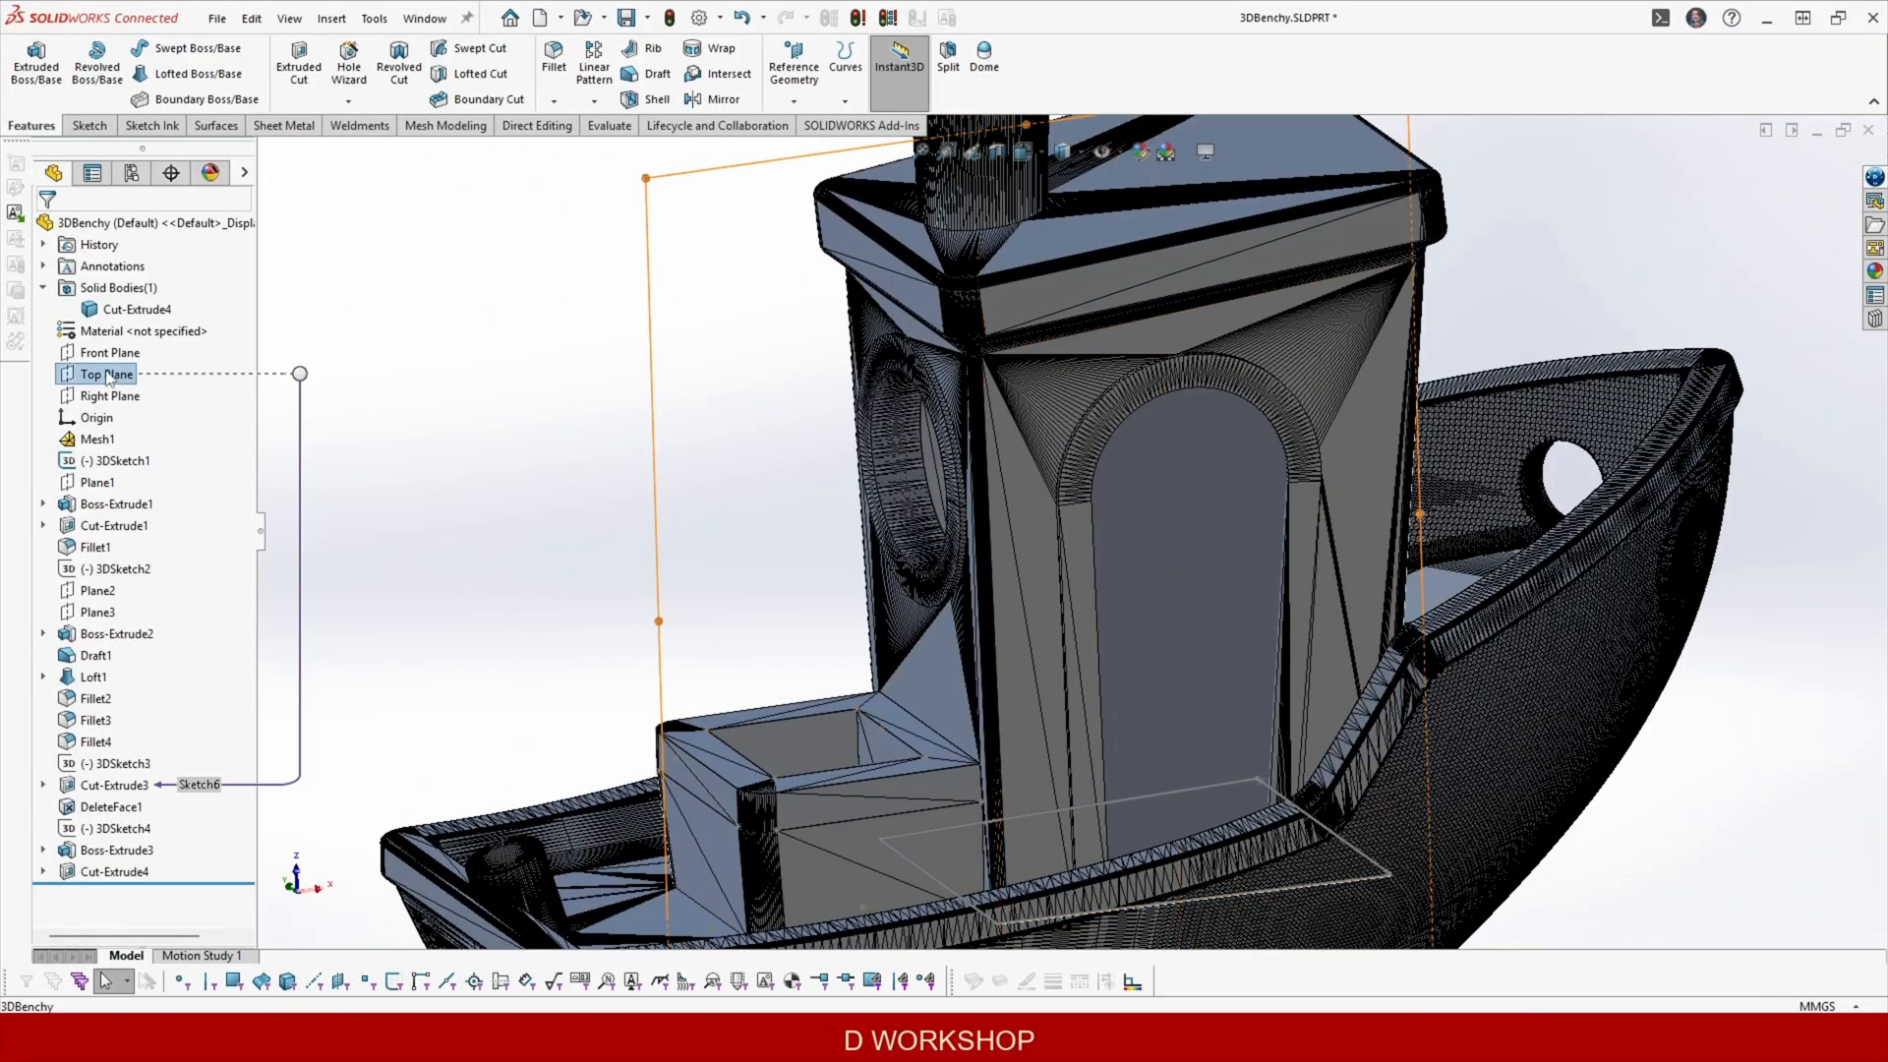
Start a sketch on the Top Plane for outlining the side door's arched opening and begin its line.
{"action": "left_click", "coordinate": [108, 379]}
{"action": "left_click", "coordinate": [126, 325]}
{"action": "scroll", "coordinate": [1121, 472], "scroll_direction": "down", "scroll_amount": 5}
{"action": "key", "text": "l"}
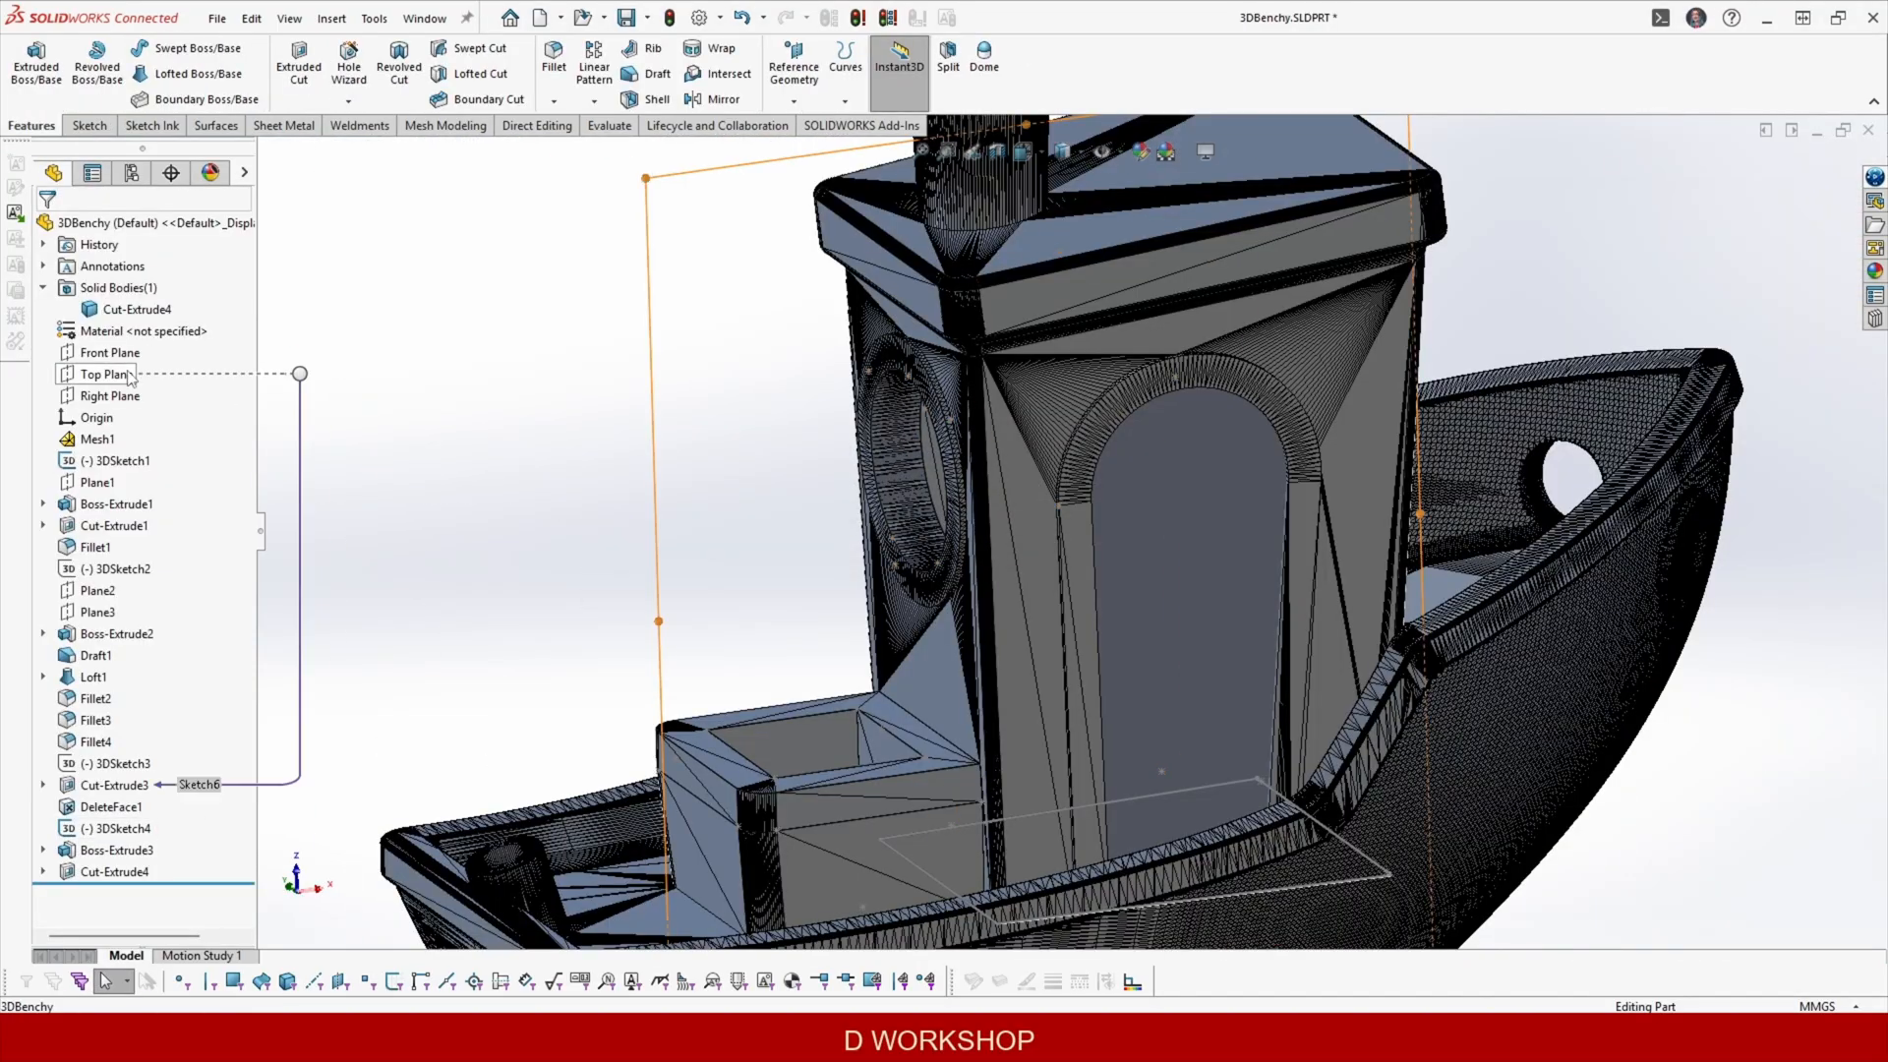
{"action": "left_click", "coordinate": [131, 377]}
{"action": "left_click", "coordinate": [149, 324]}
{"action": "scroll", "coordinate": [1266, 609], "scroll_direction": "down", "scroll_amount": 4}
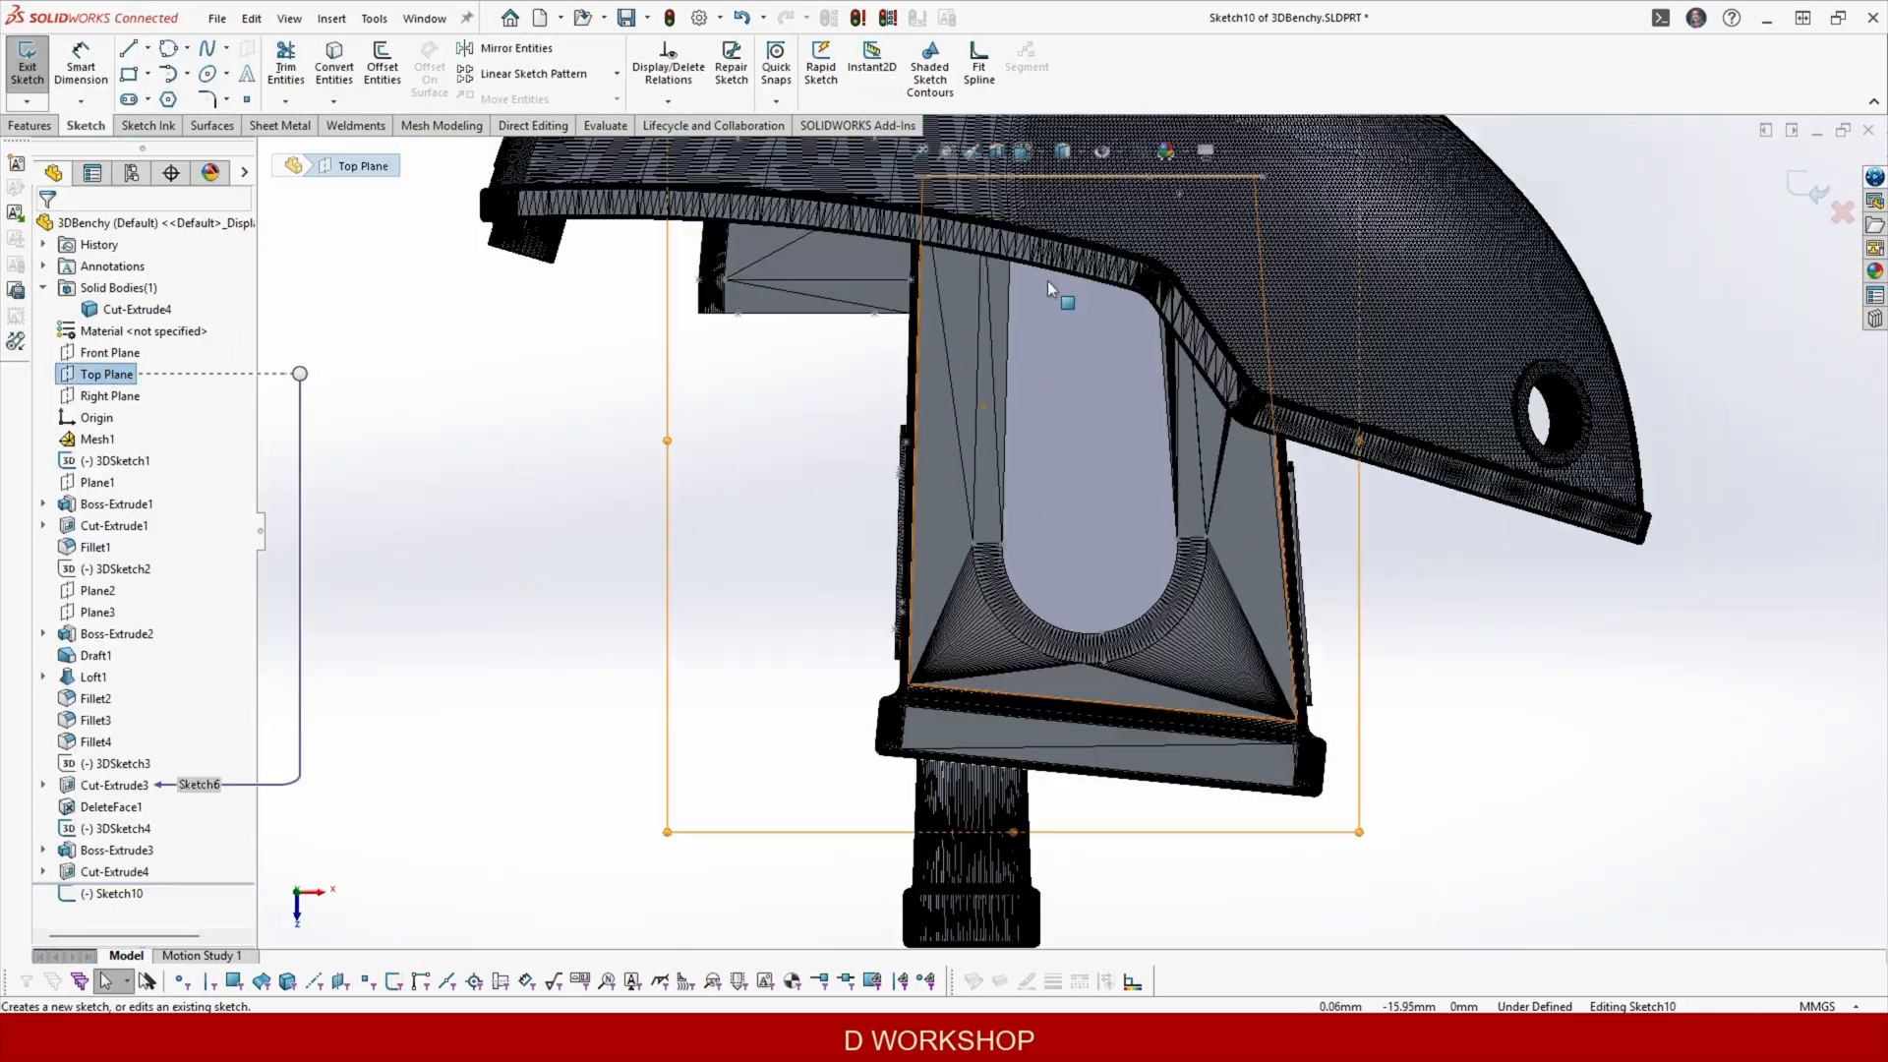
{"action": "scroll", "coordinate": [1047, 285], "scroll_direction": "down", "scroll_amount": 3}
{"action": "key", "text": "l"}
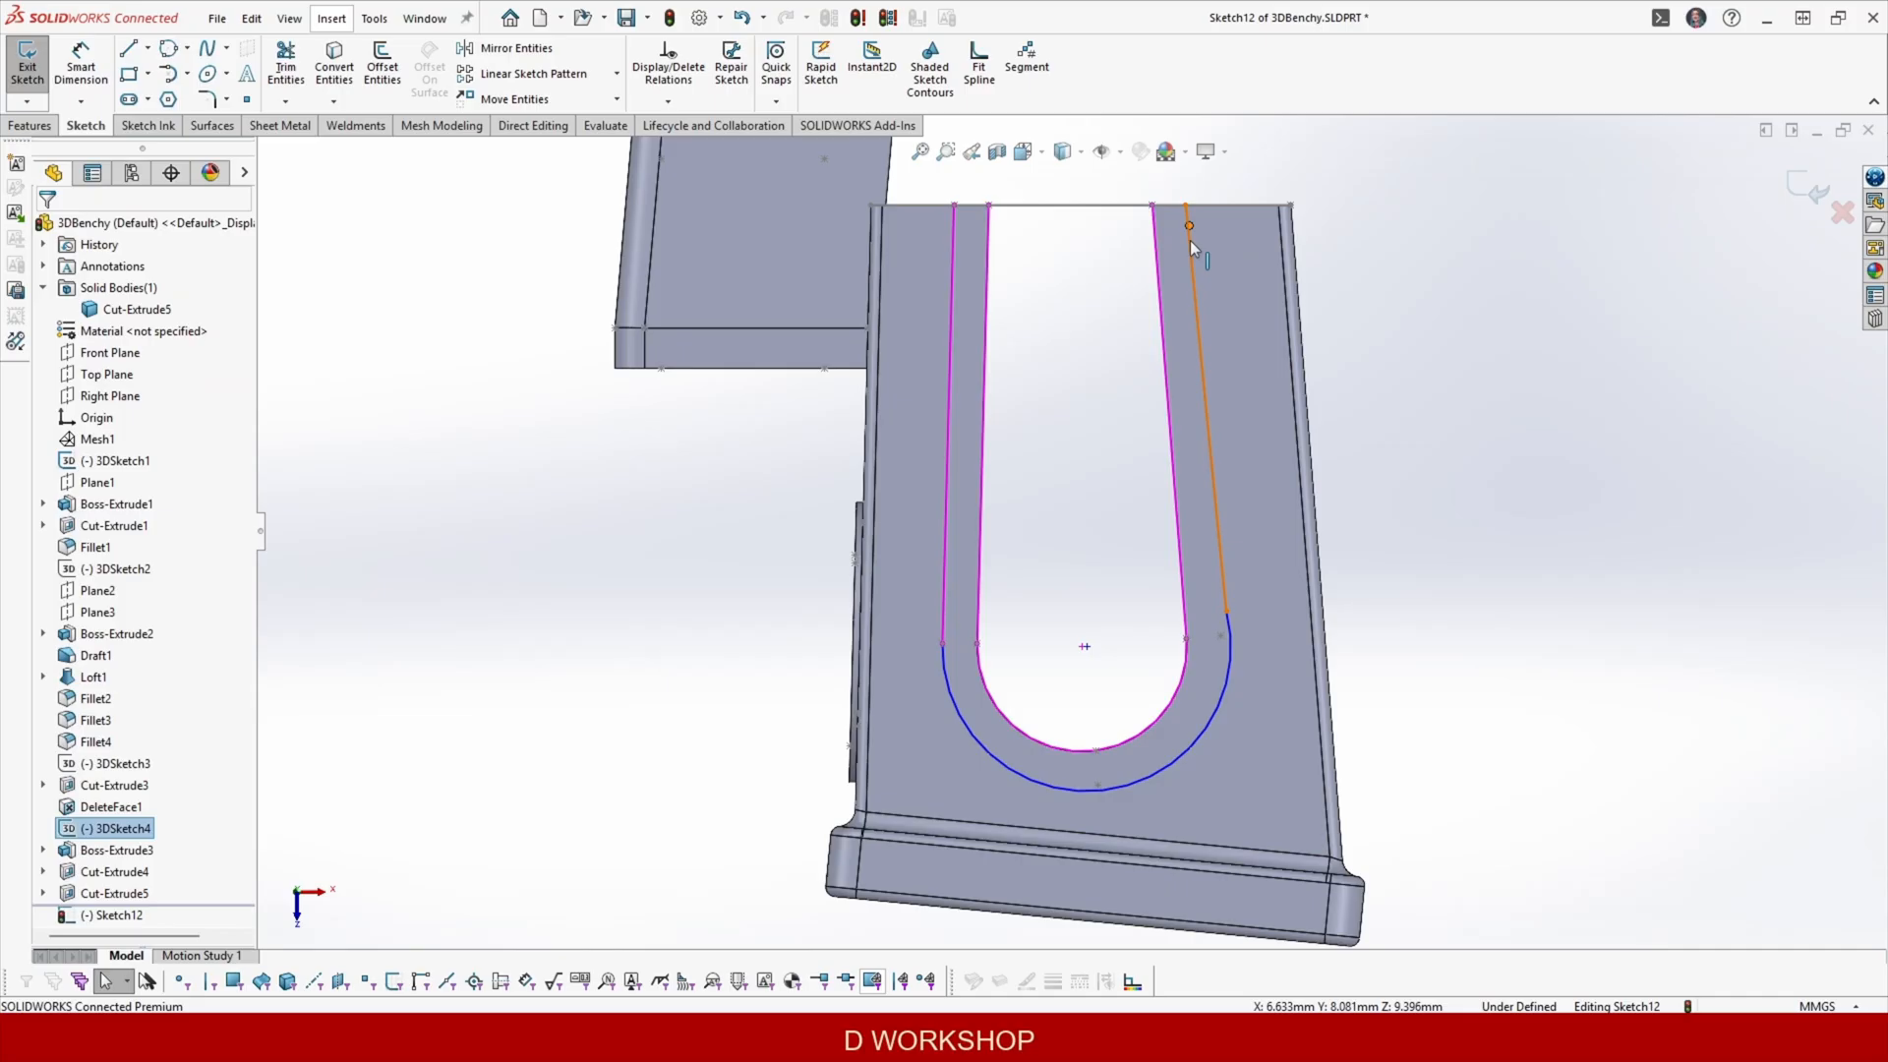
Move the base end of the door frame's outer side line and add a relation to constrain the outline.
{"action": "scroll", "coordinate": [1190, 239], "scroll_direction": "down", "scroll_amount": 4}
{"action": "left_click_drag", "start_coordinate": [1135, 262], "coordinate": [1198, 271]}
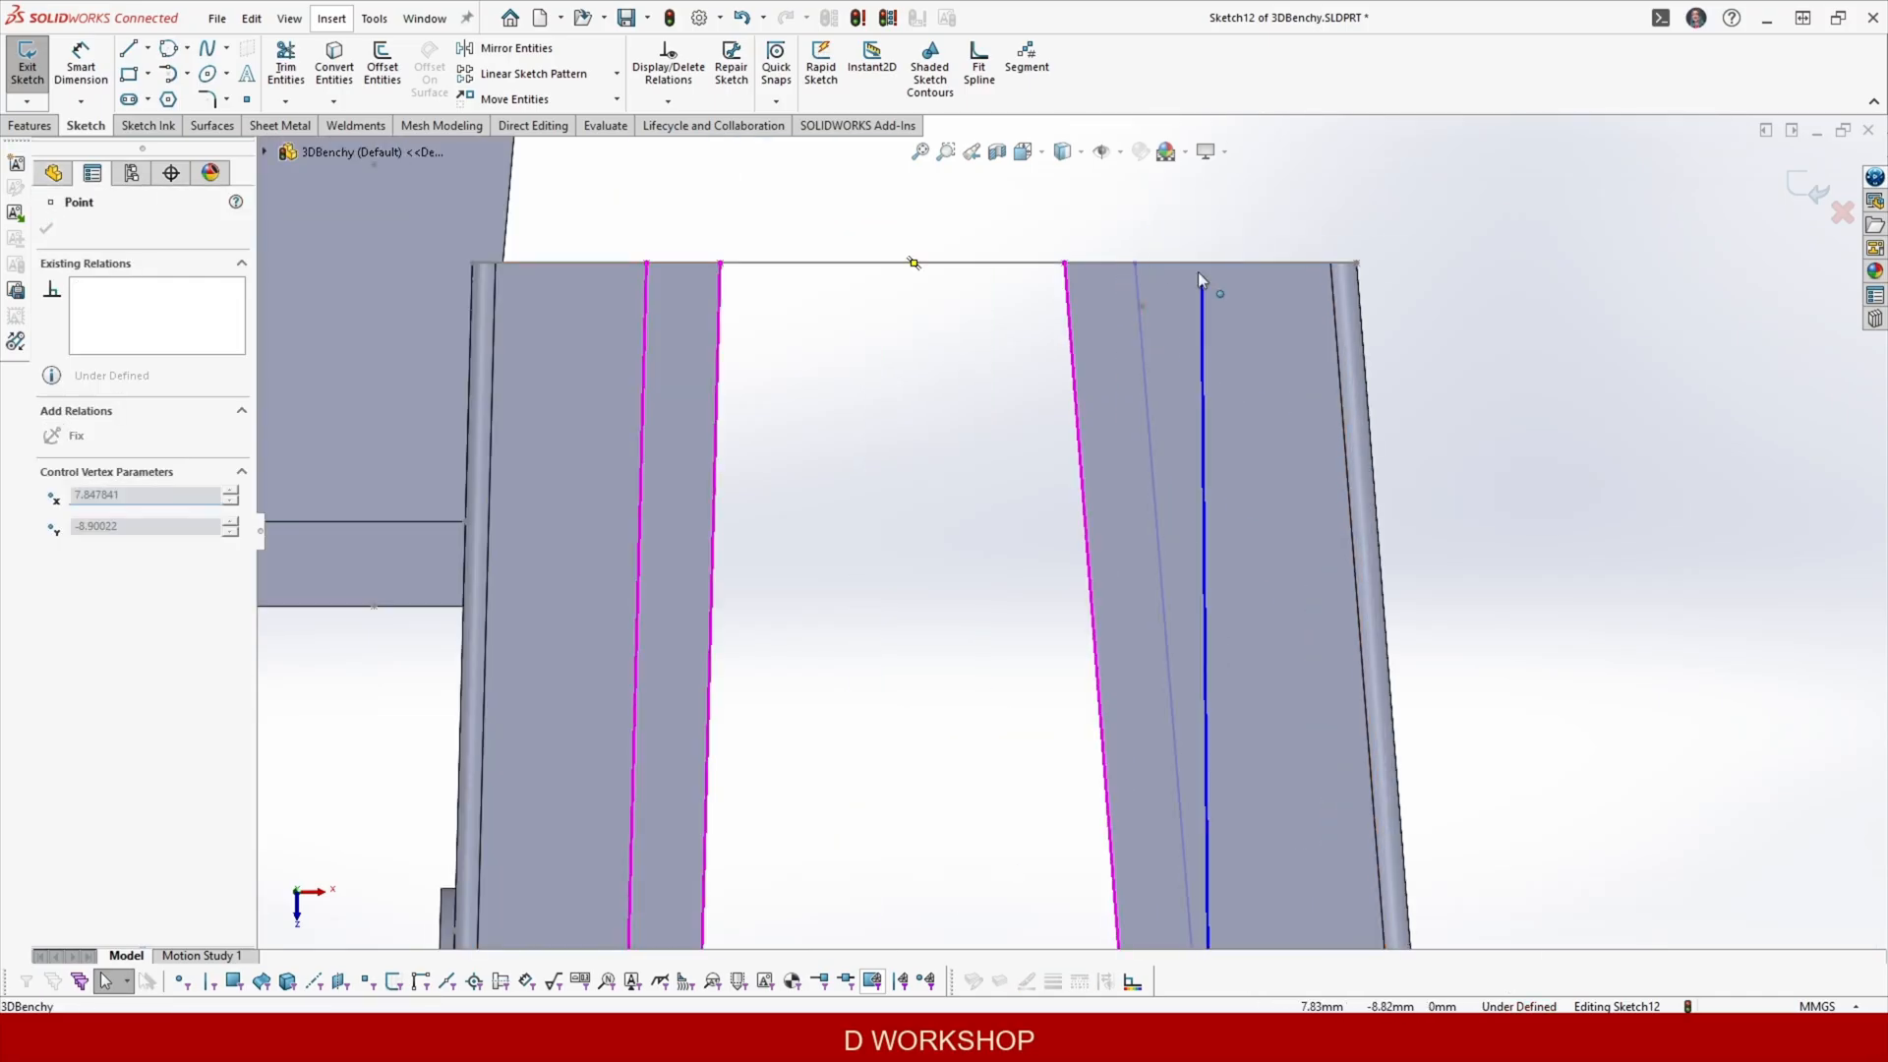
{"action": "left_click", "coordinate": [64, 460]}
{"action": "scroll", "coordinate": [1331, 799], "scroll_direction": "up", "scroll_amount": 5}
{"action": "left_click", "coordinate": [1330, 799]}
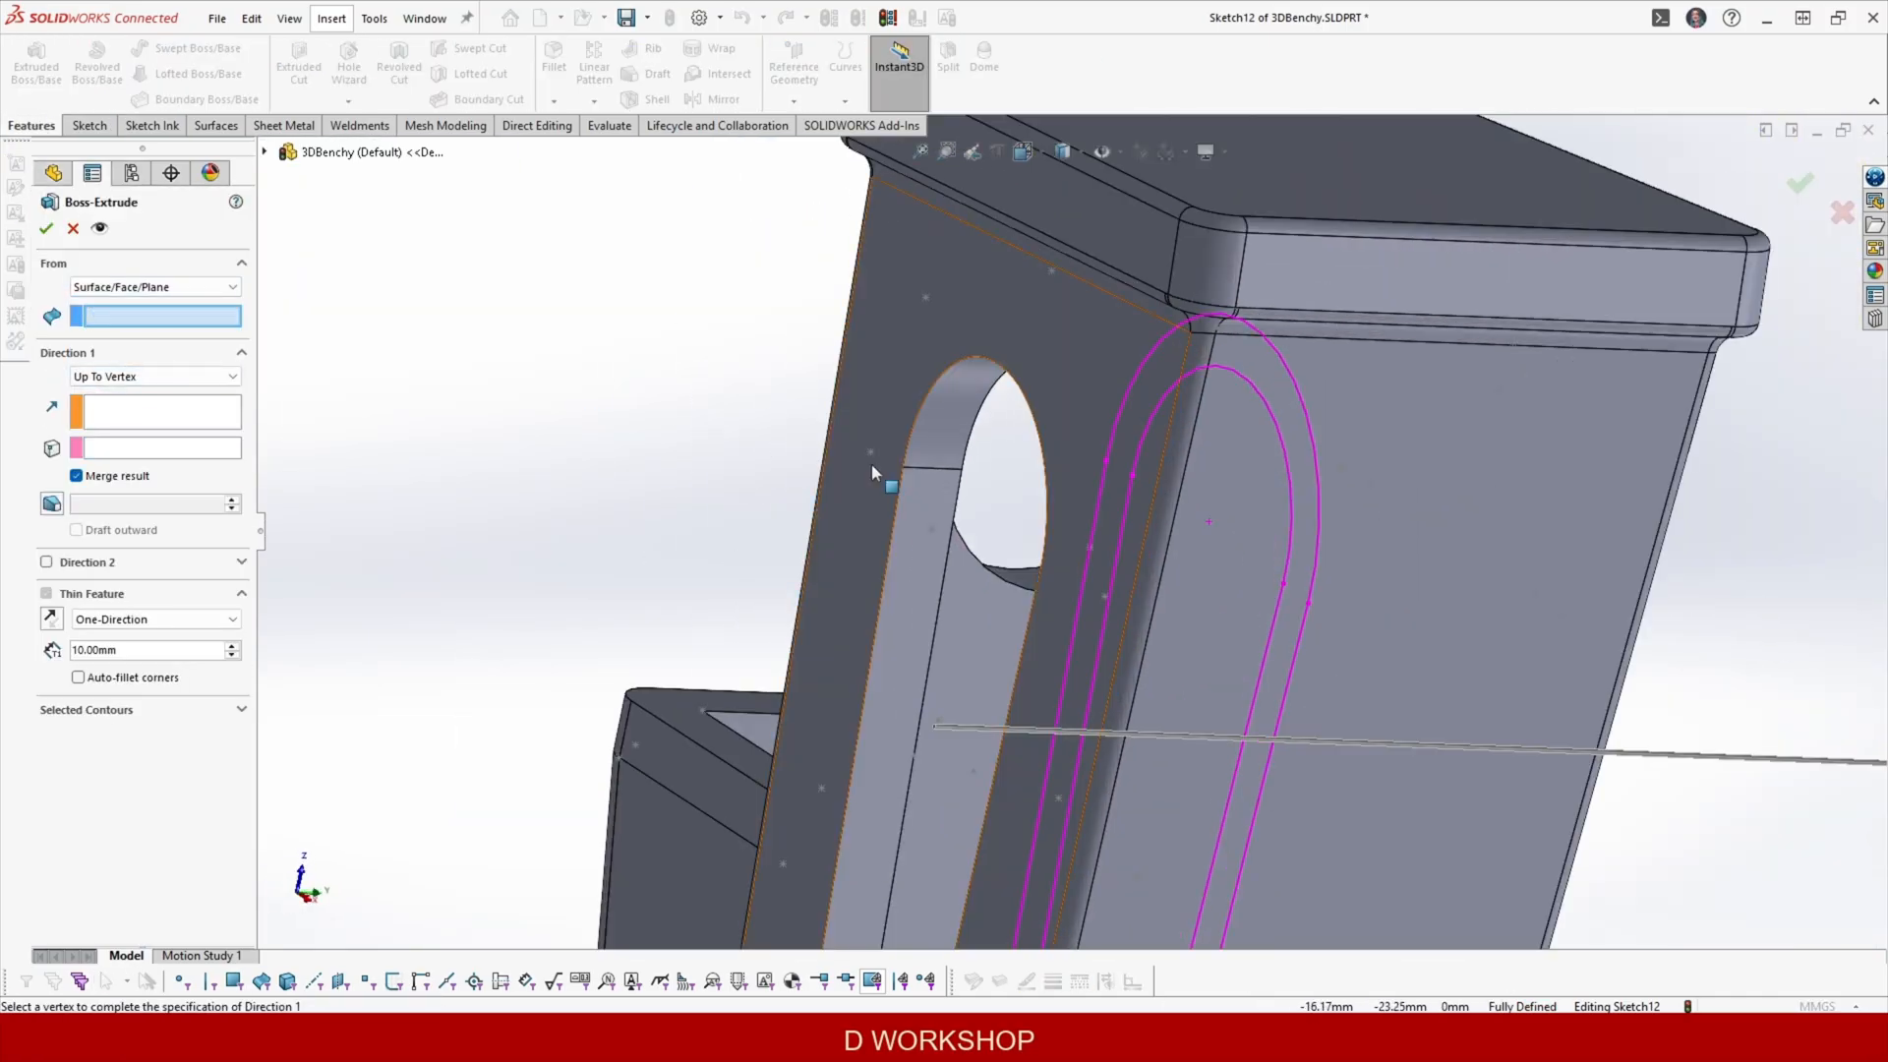
Extrude the door frame profile from the cabin's side face up to a 3D sketch point, with the second direction enabled.
{"action": "left_click", "coordinate": [871, 472]}
{"action": "middle_click_drag", "start_coordinate": [923, 394], "coordinate": [953, 439]}
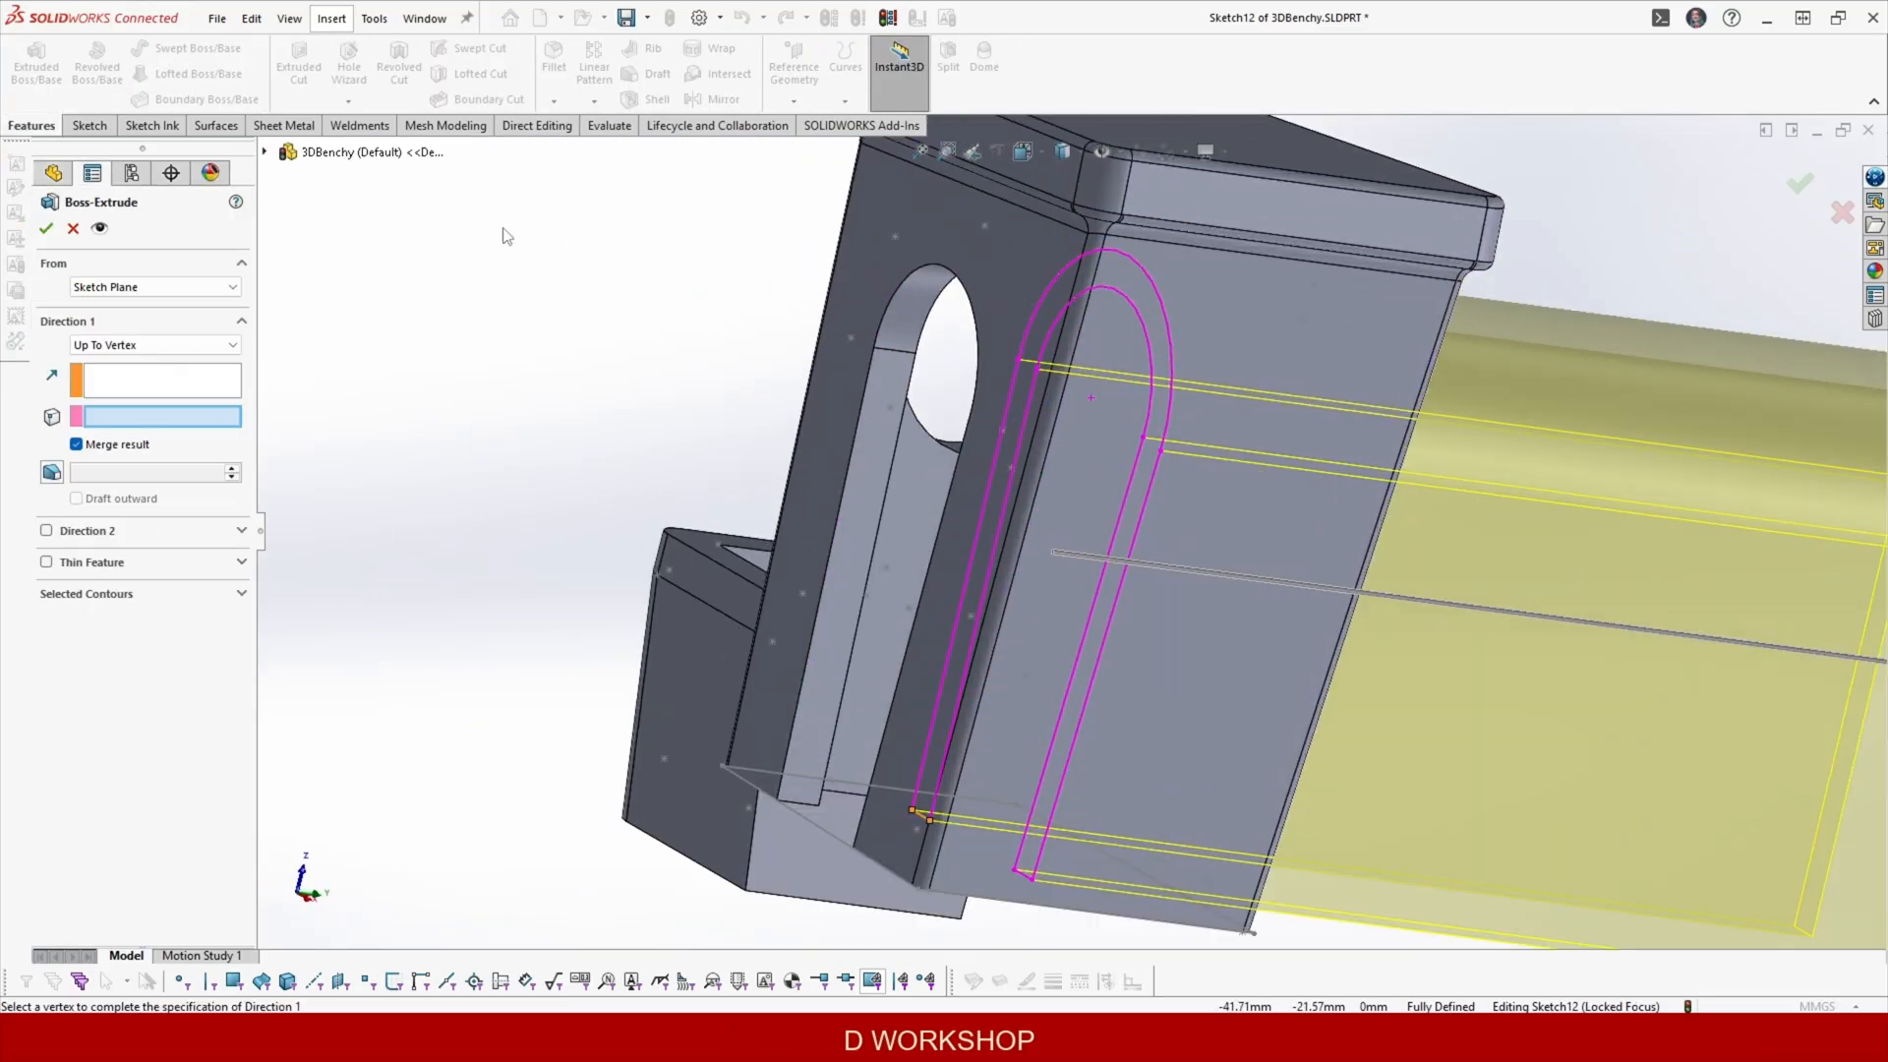
{"action": "left_click", "coordinate": [545, 397]}
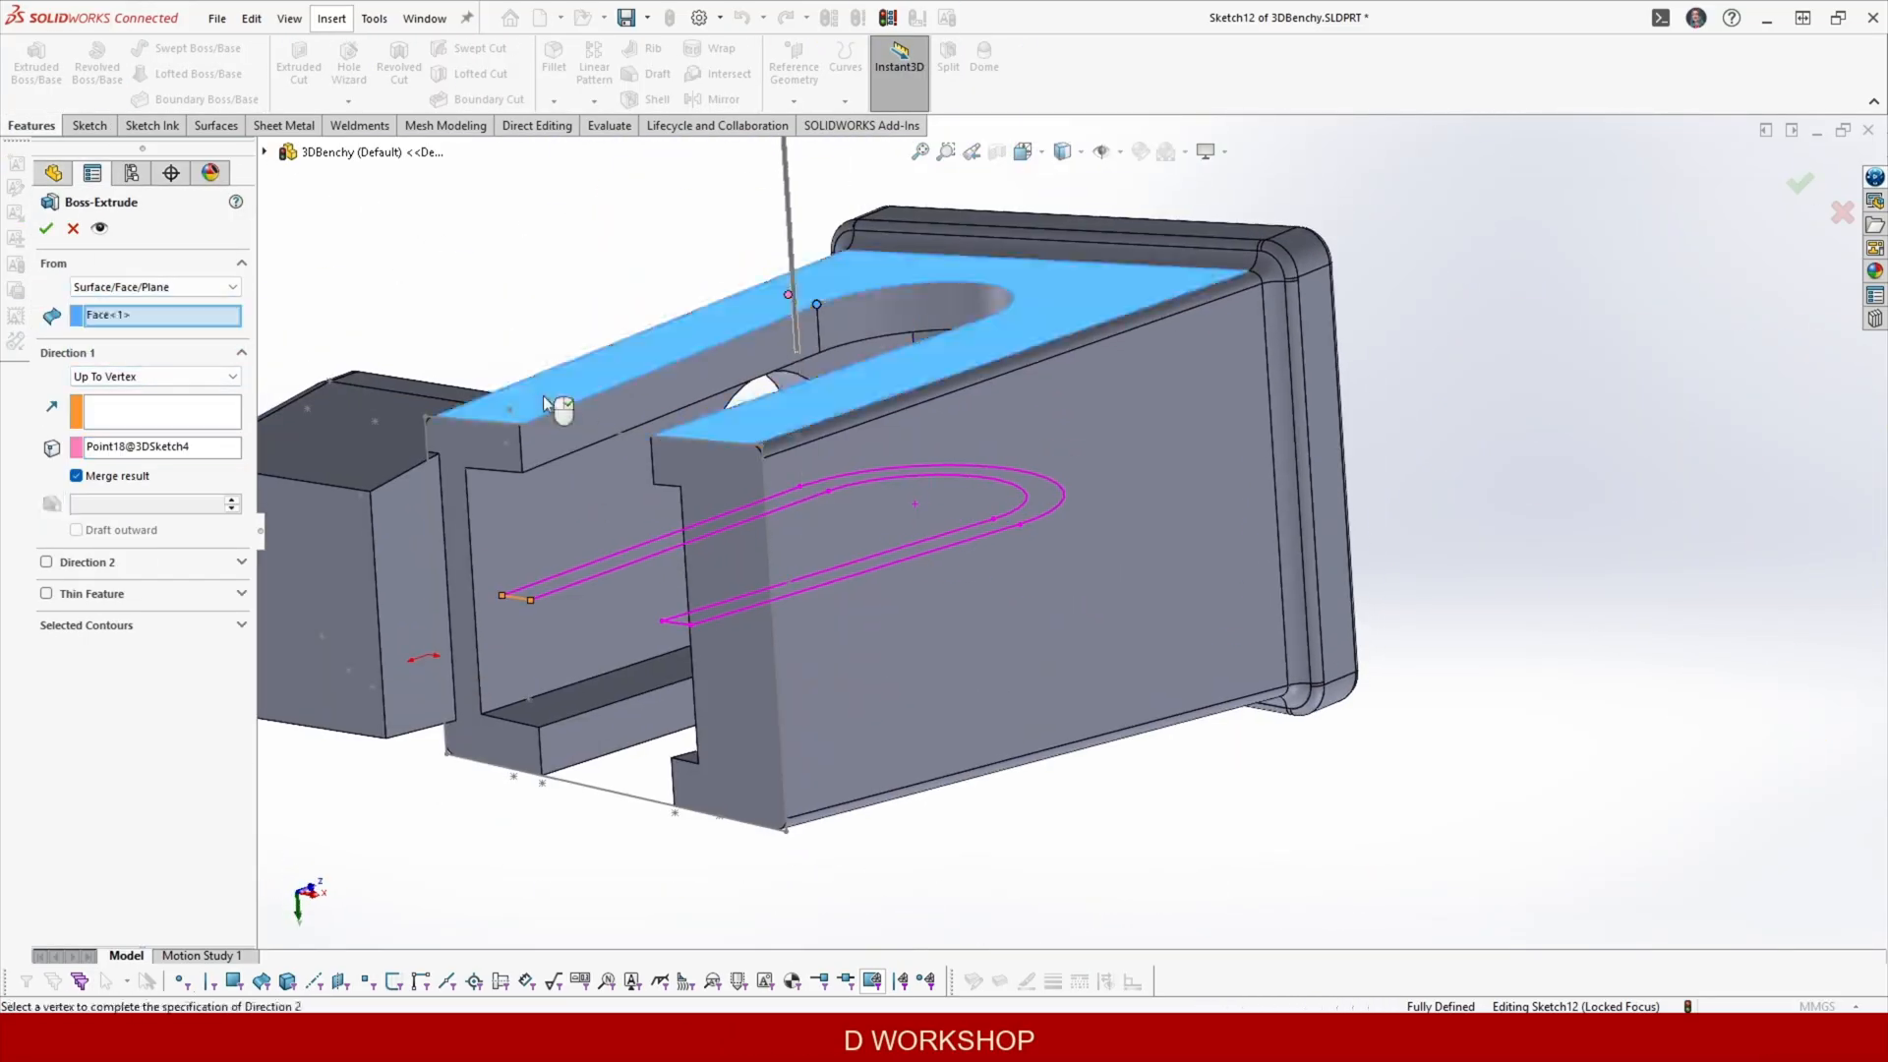
{"action": "left_click", "coordinate": [45, 562]}
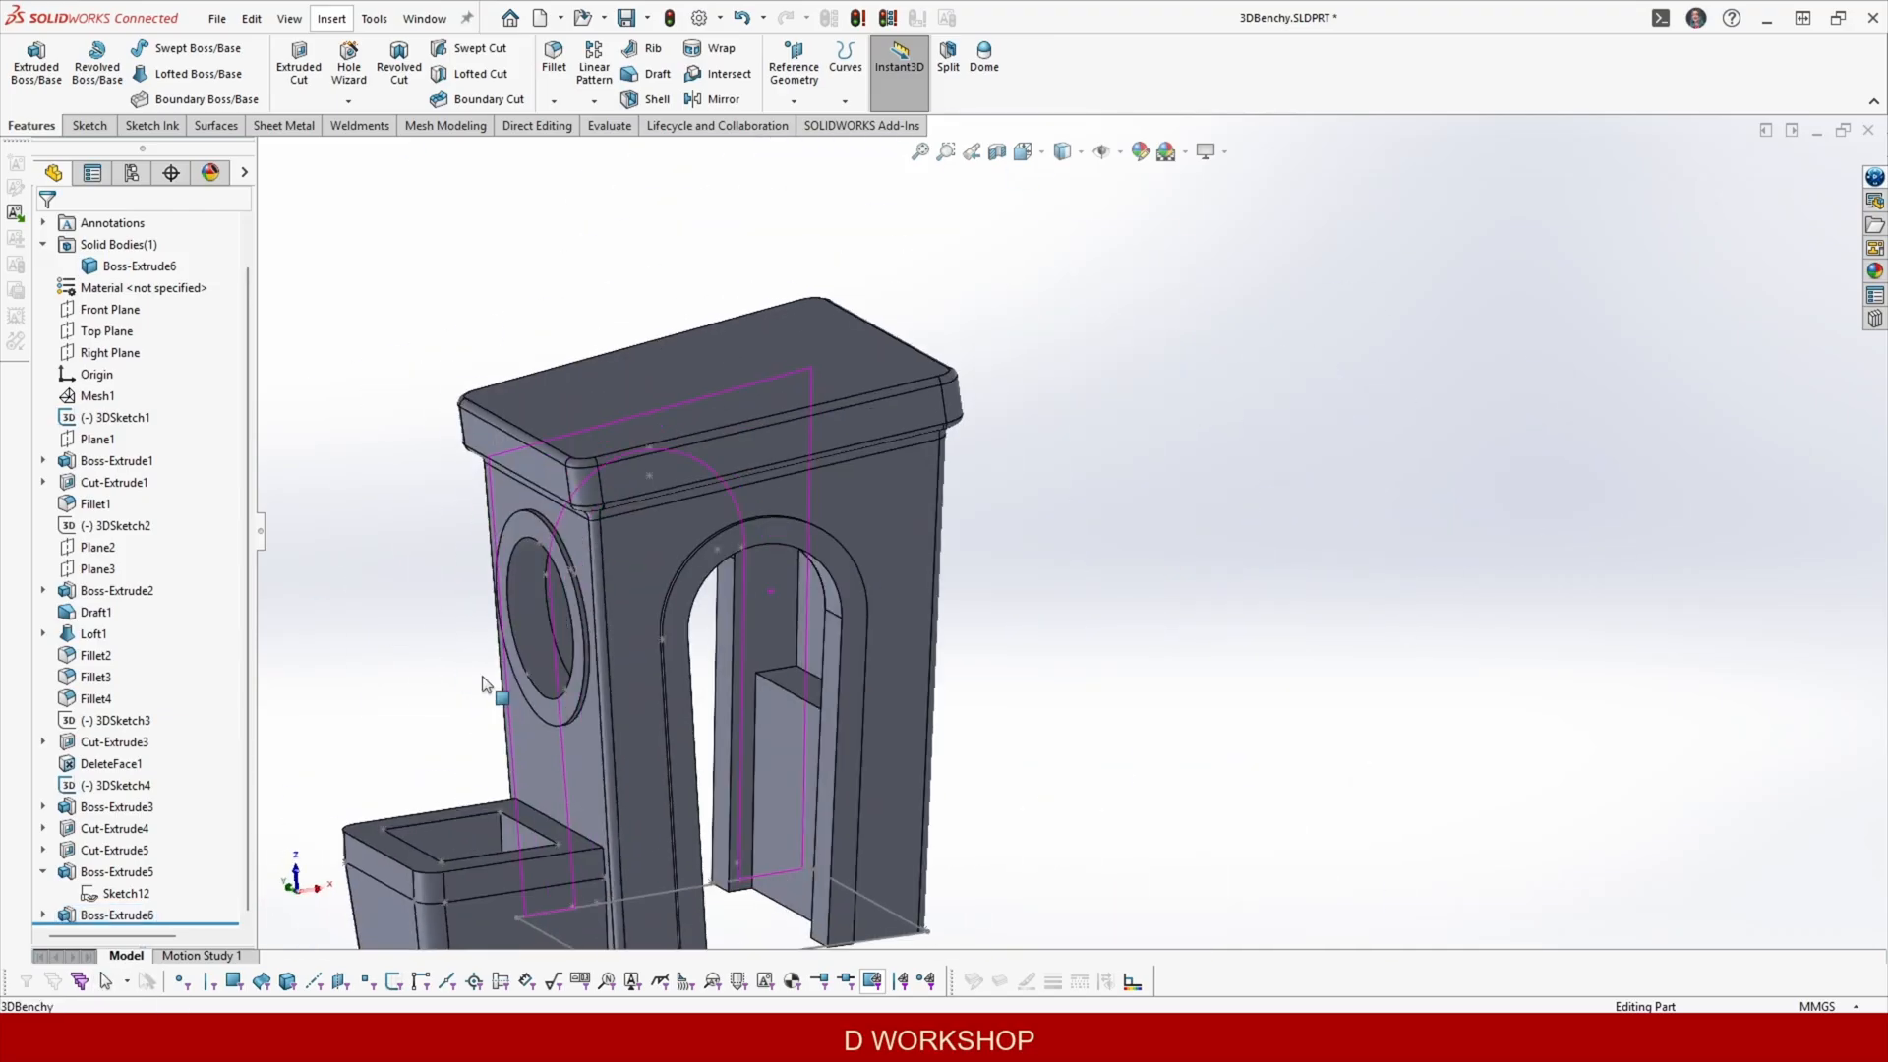
Show the mesh and add three-point circles to the 3D reference sketch around the steering wheel and chimney edges.
{"action": "right_click", "coordinate": [96, 439]}
{"action": "left_click", "coordinate": [147, 721]}
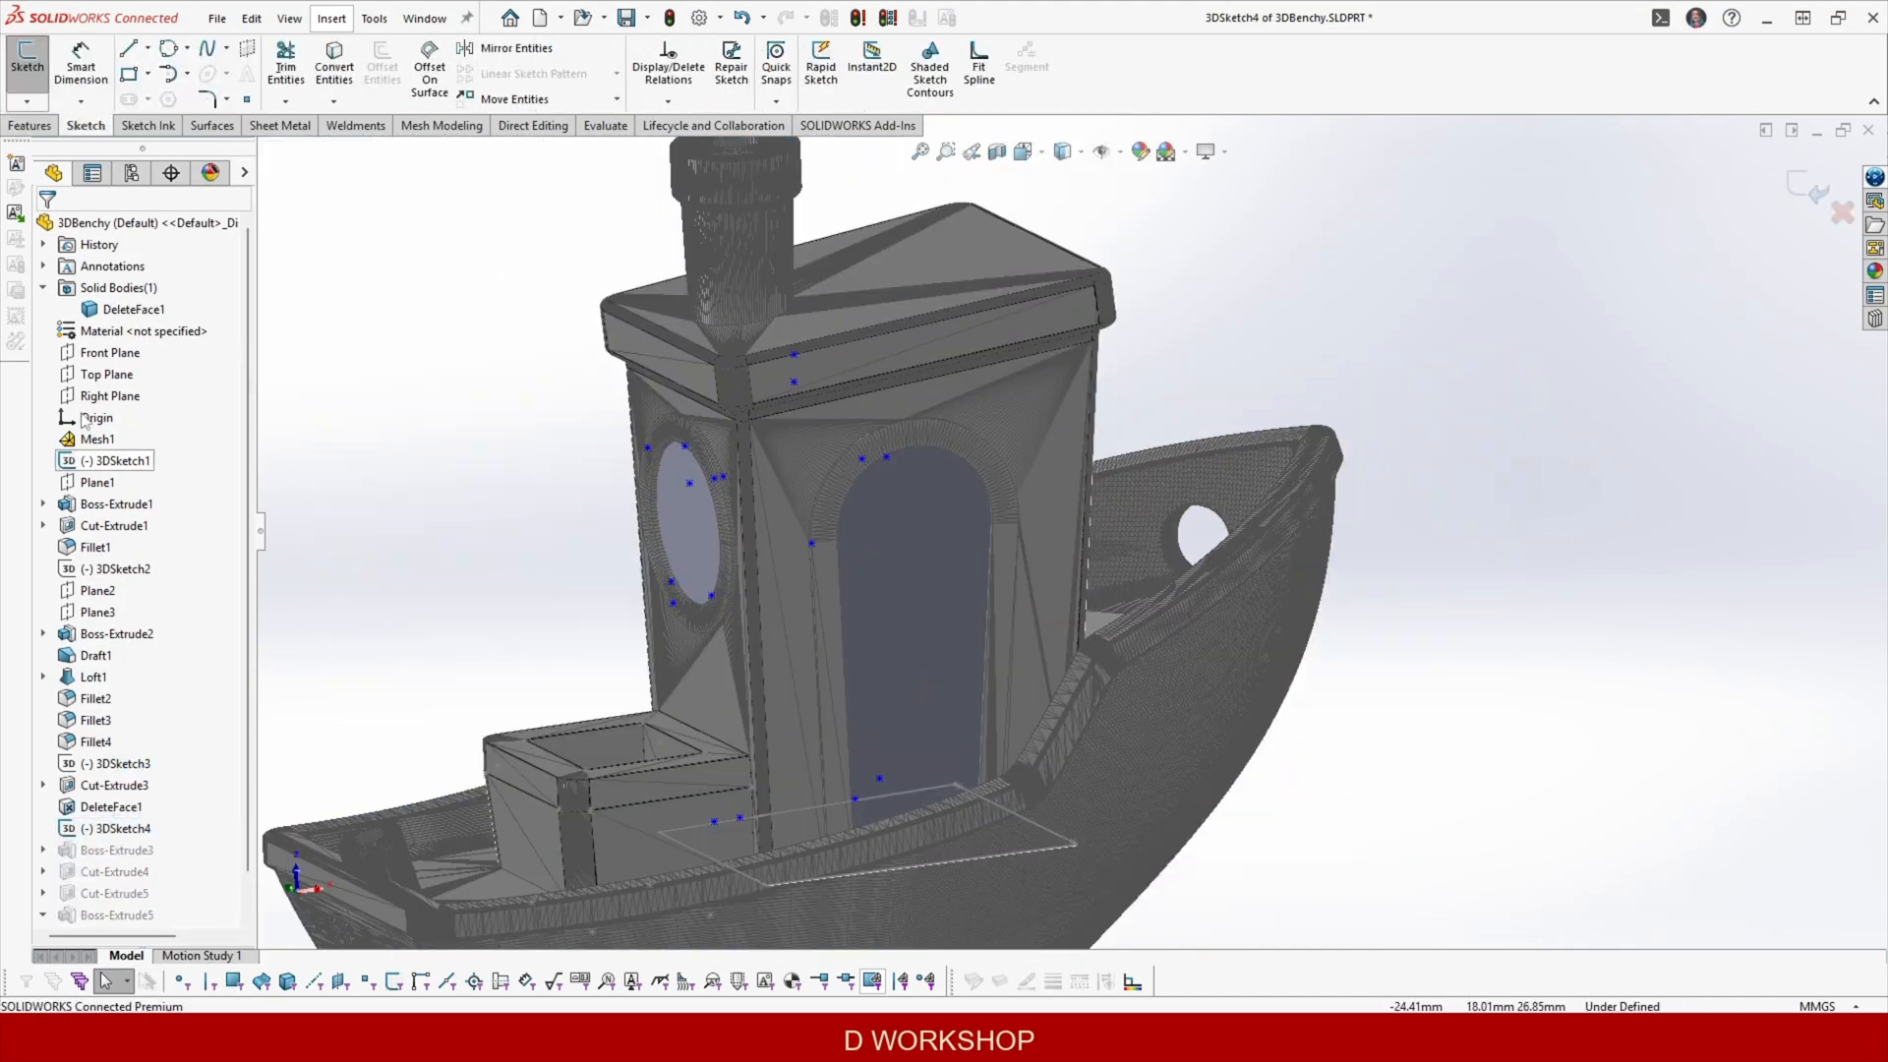
{"action": "left_click", "coordinate": [936, 595]}
{"action": "left_click", "coordinate": [948, 543]}
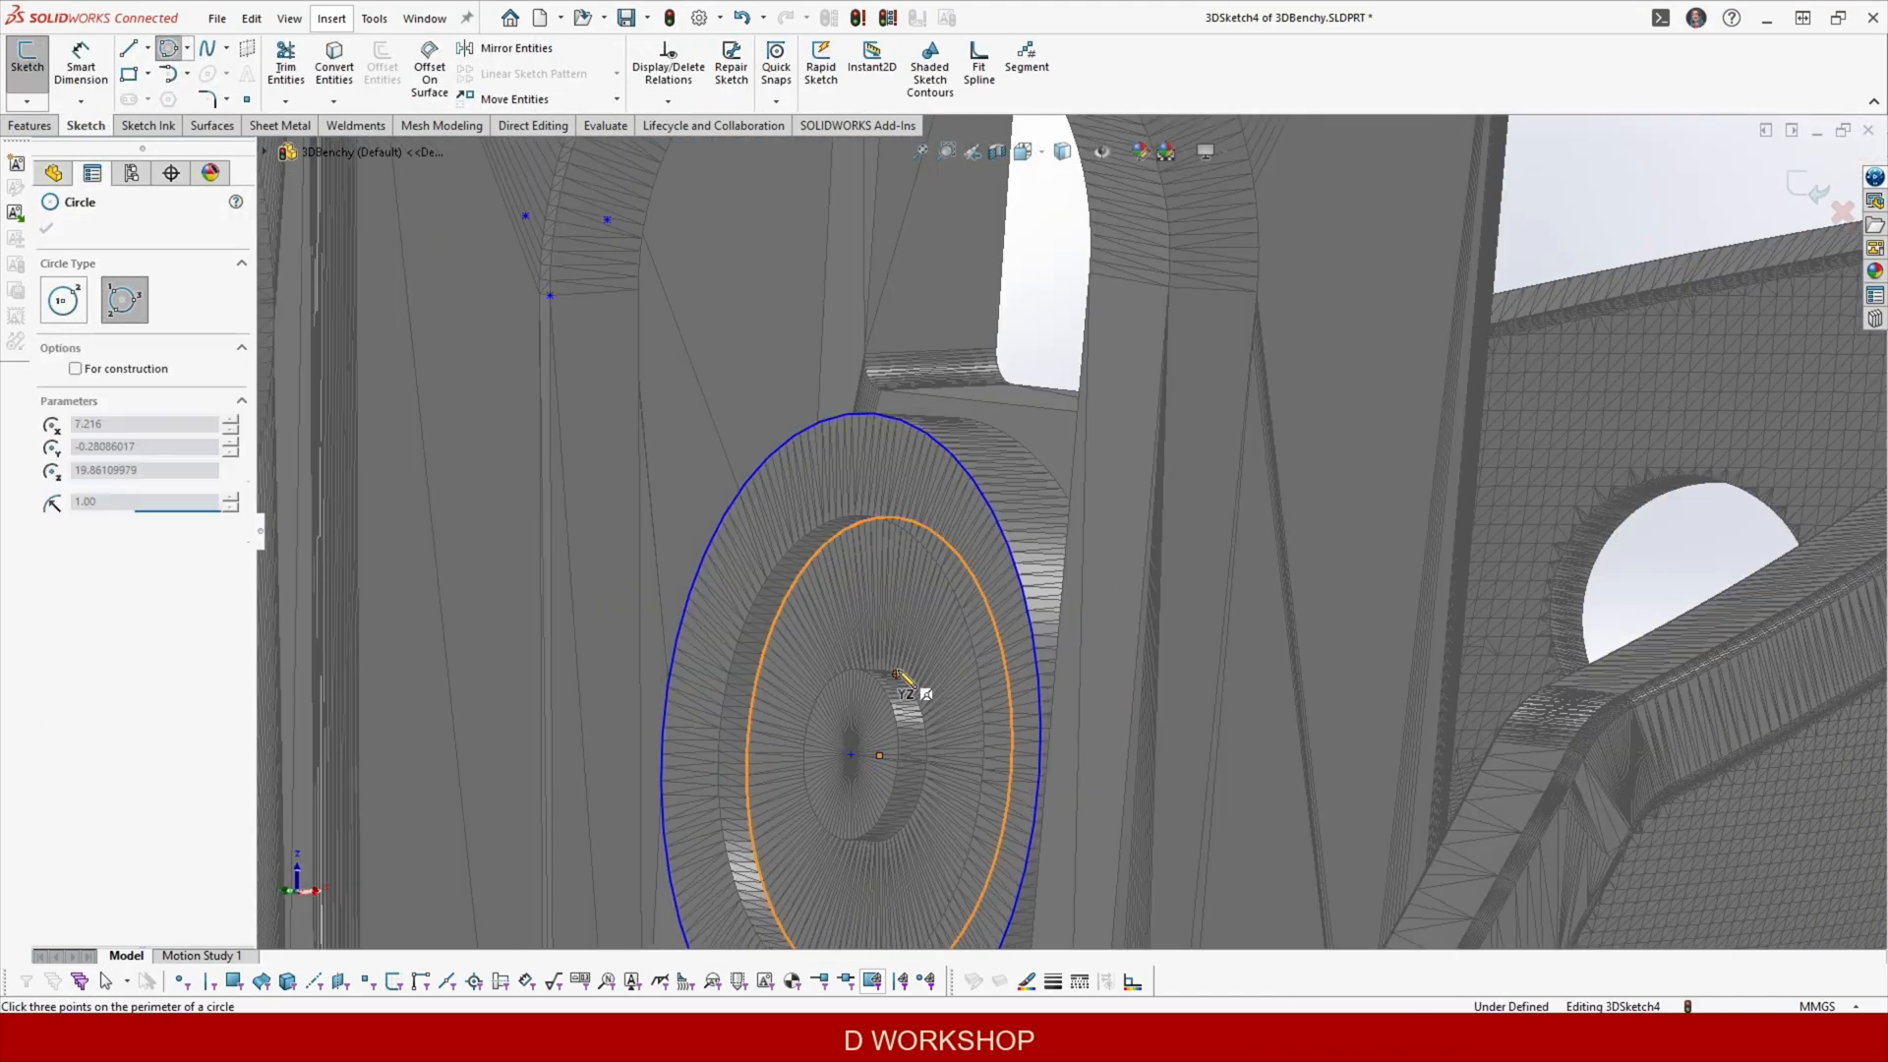
{"action": "left_click", "coordinate": [884, 810]}
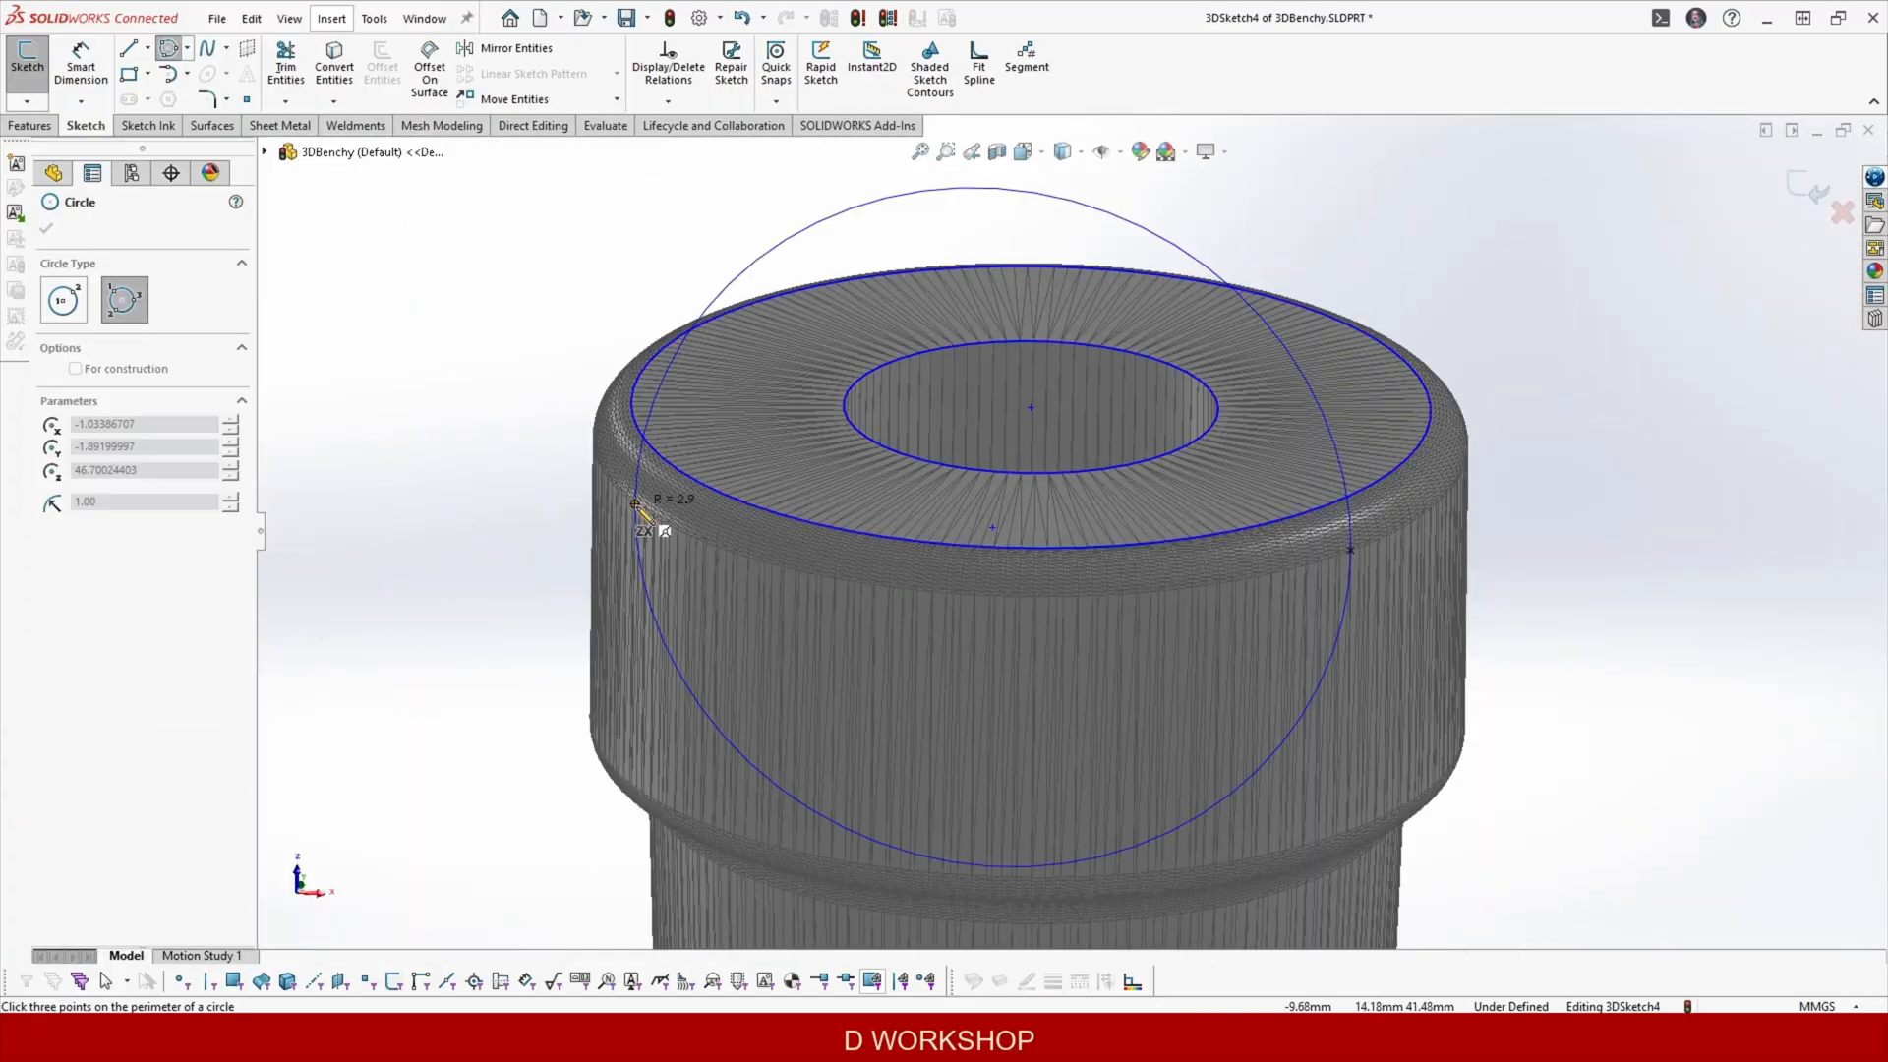
{"action": "left_click", "coordinate": [1298, 858]}
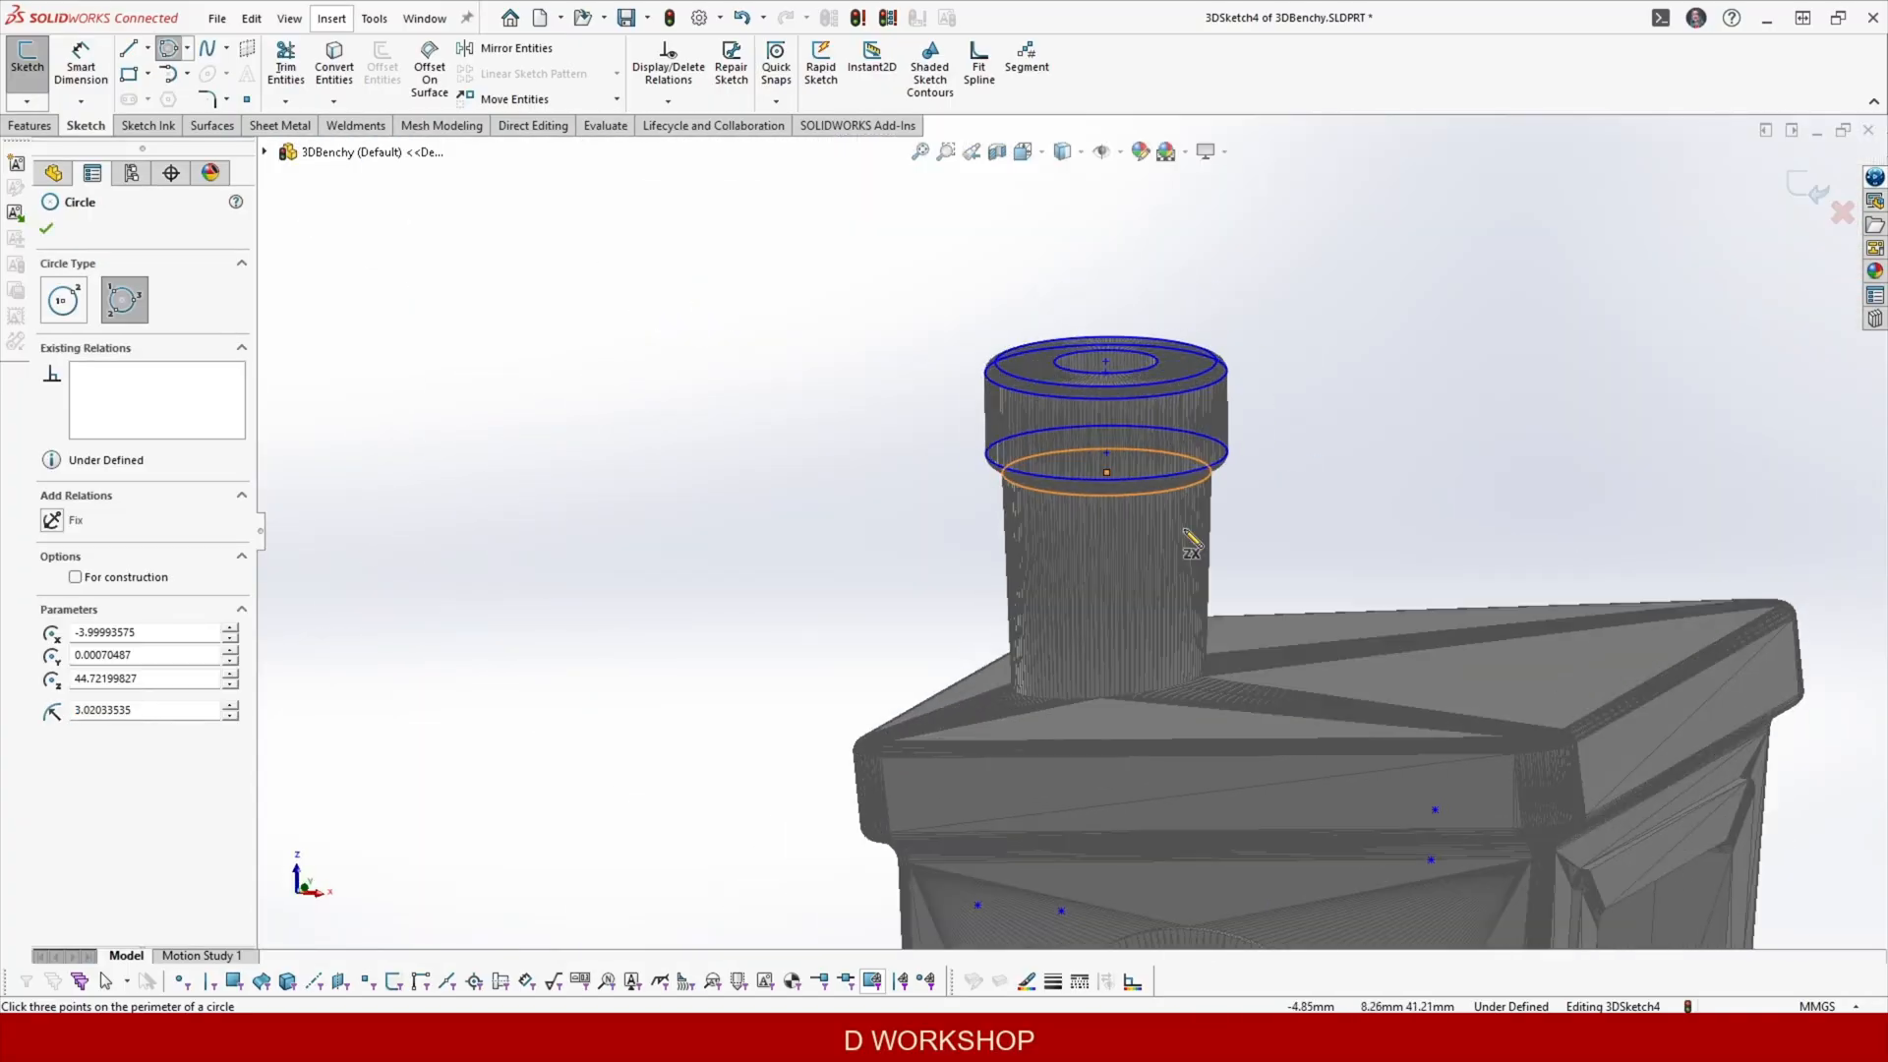
{"action": "left_click", "coordinate": [1298, 776]}
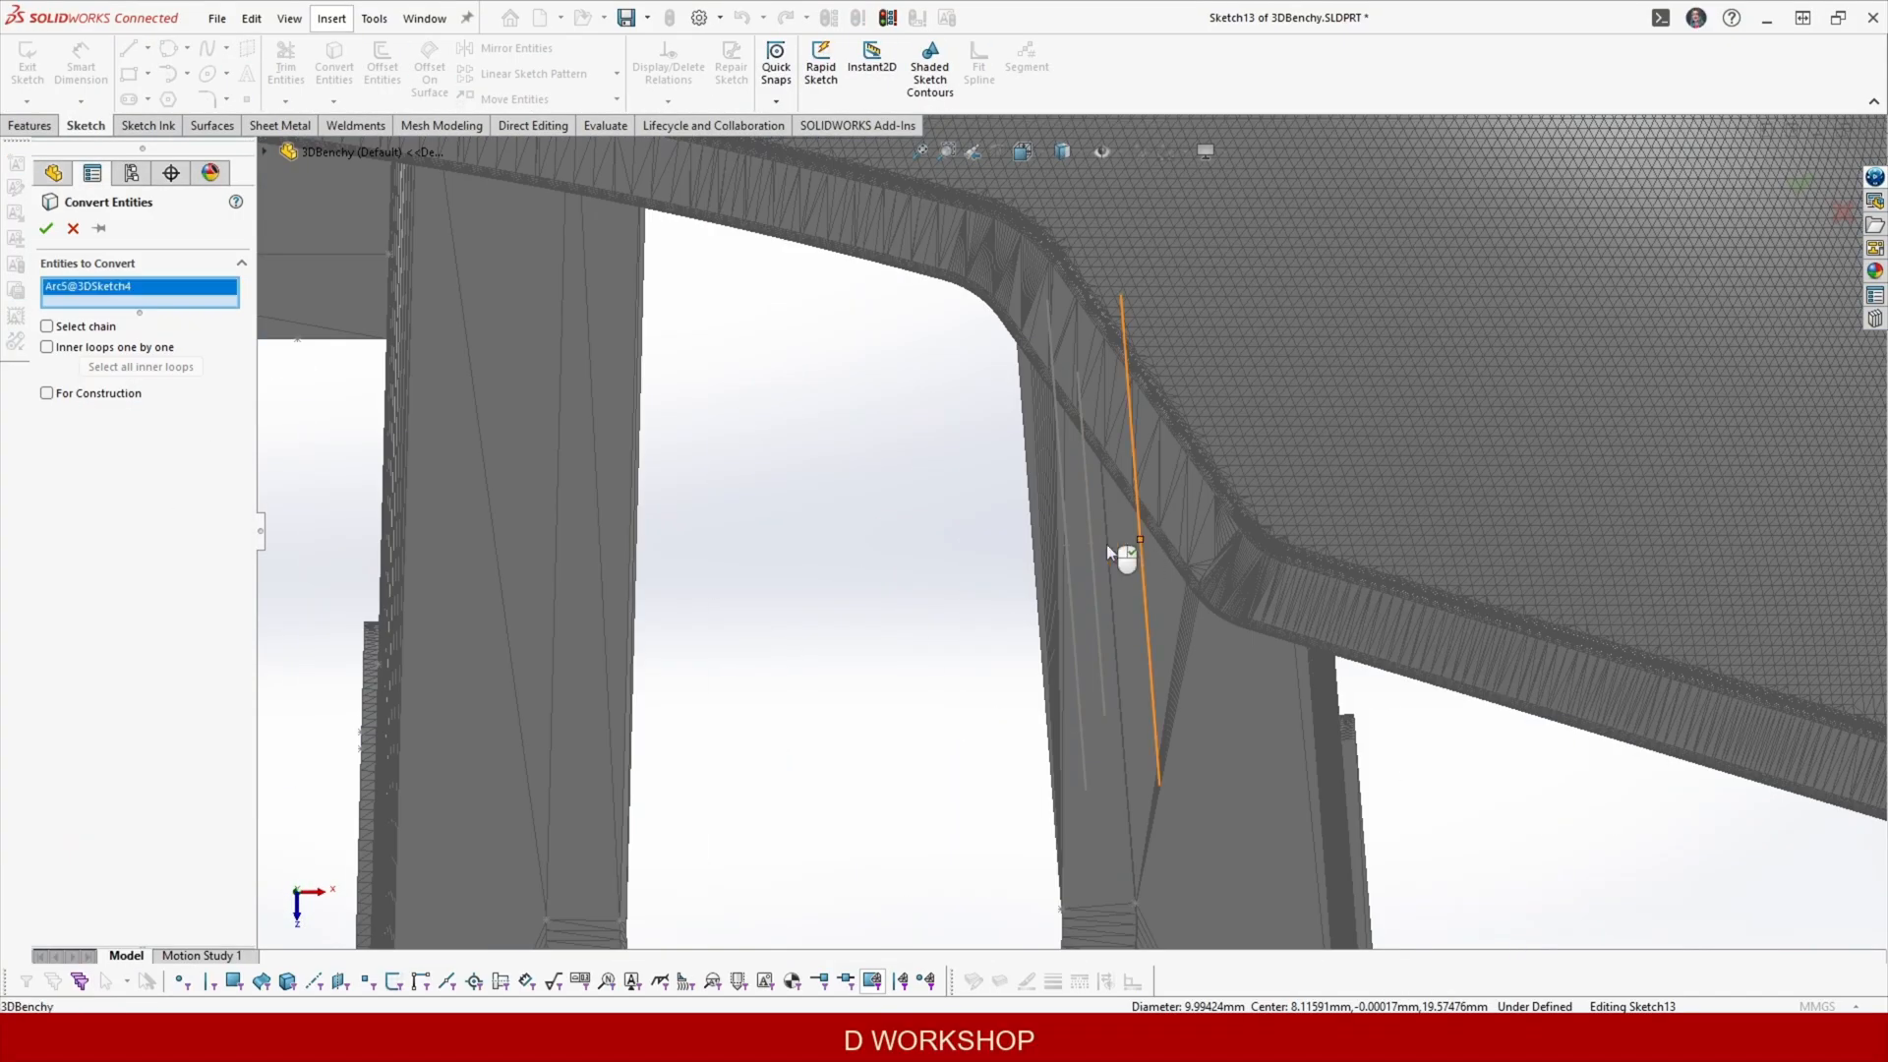
Sketch the steering wheel's half profile with lines and pierce its corner points to the 3D sketch circles.
{"action": "left_click", "coordinate": [1068, 491]}
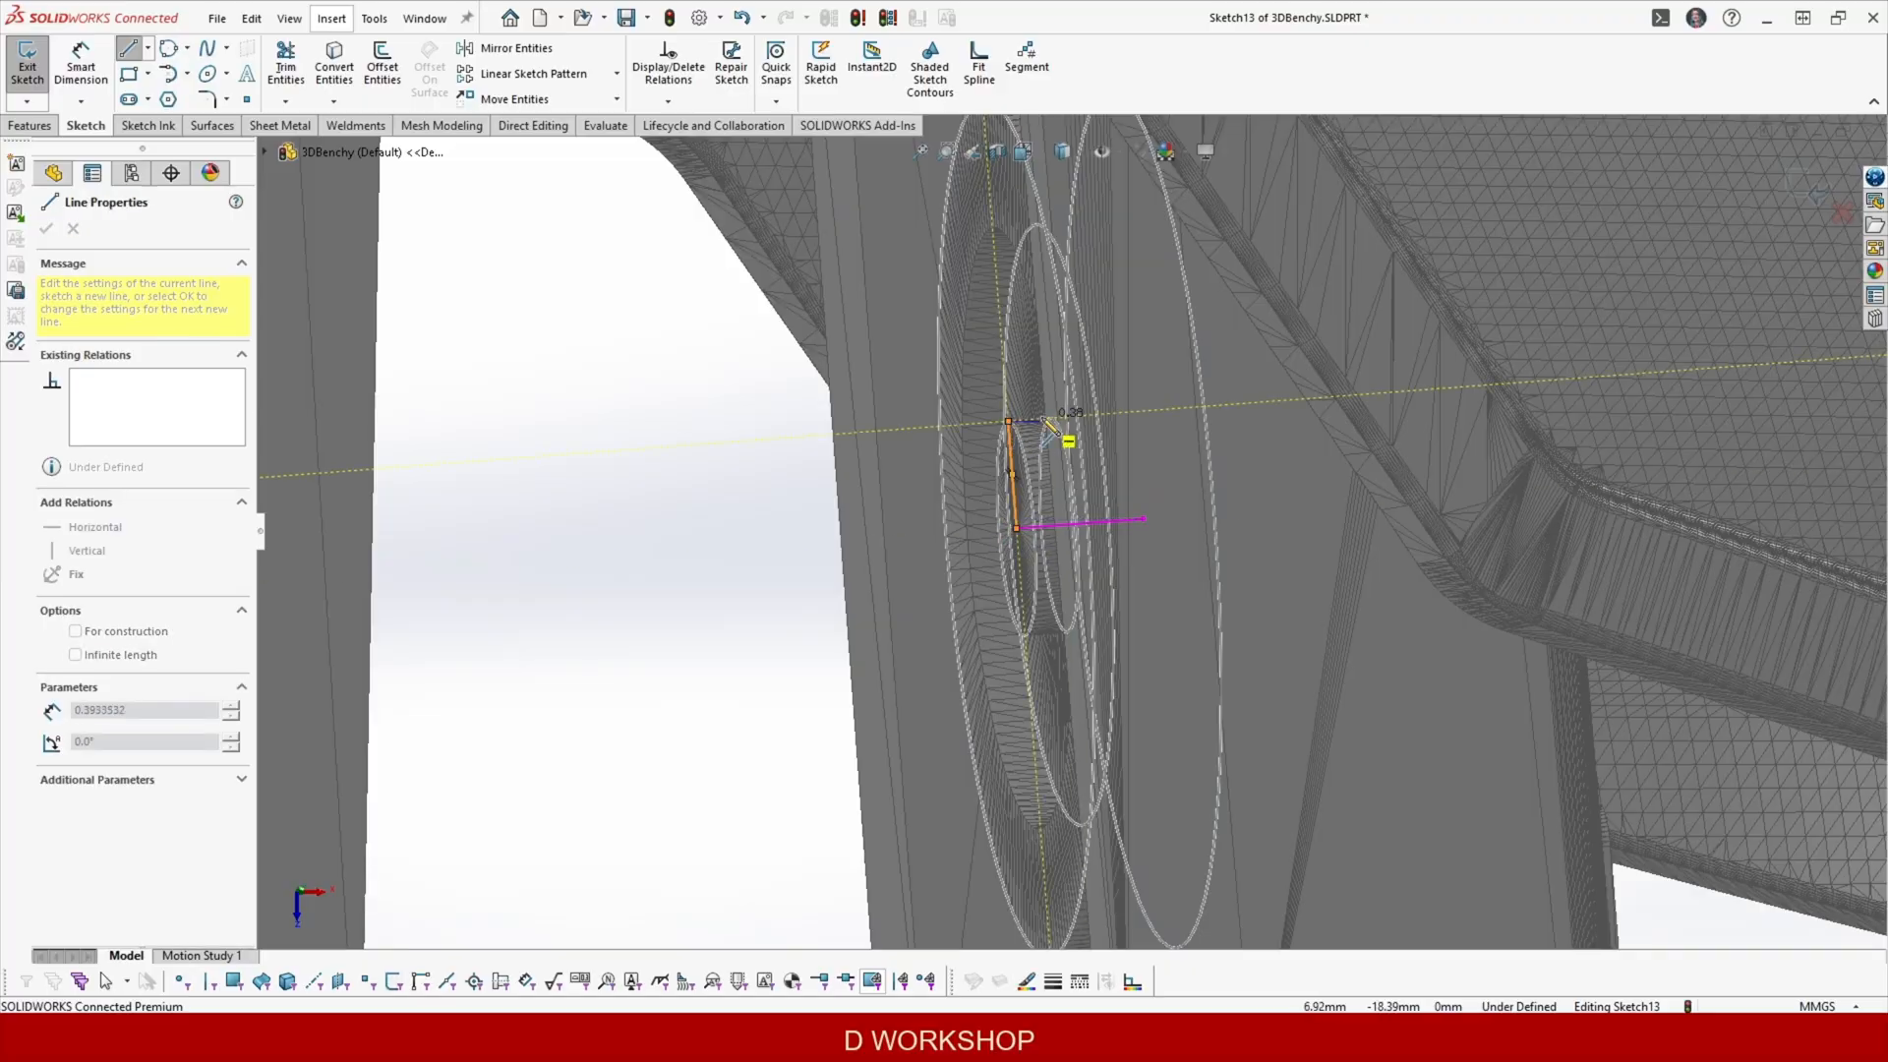
{"action": "scroll", "coordinate": [1185, 590], "scroll_direction": "down", "scroll_amount": 3}
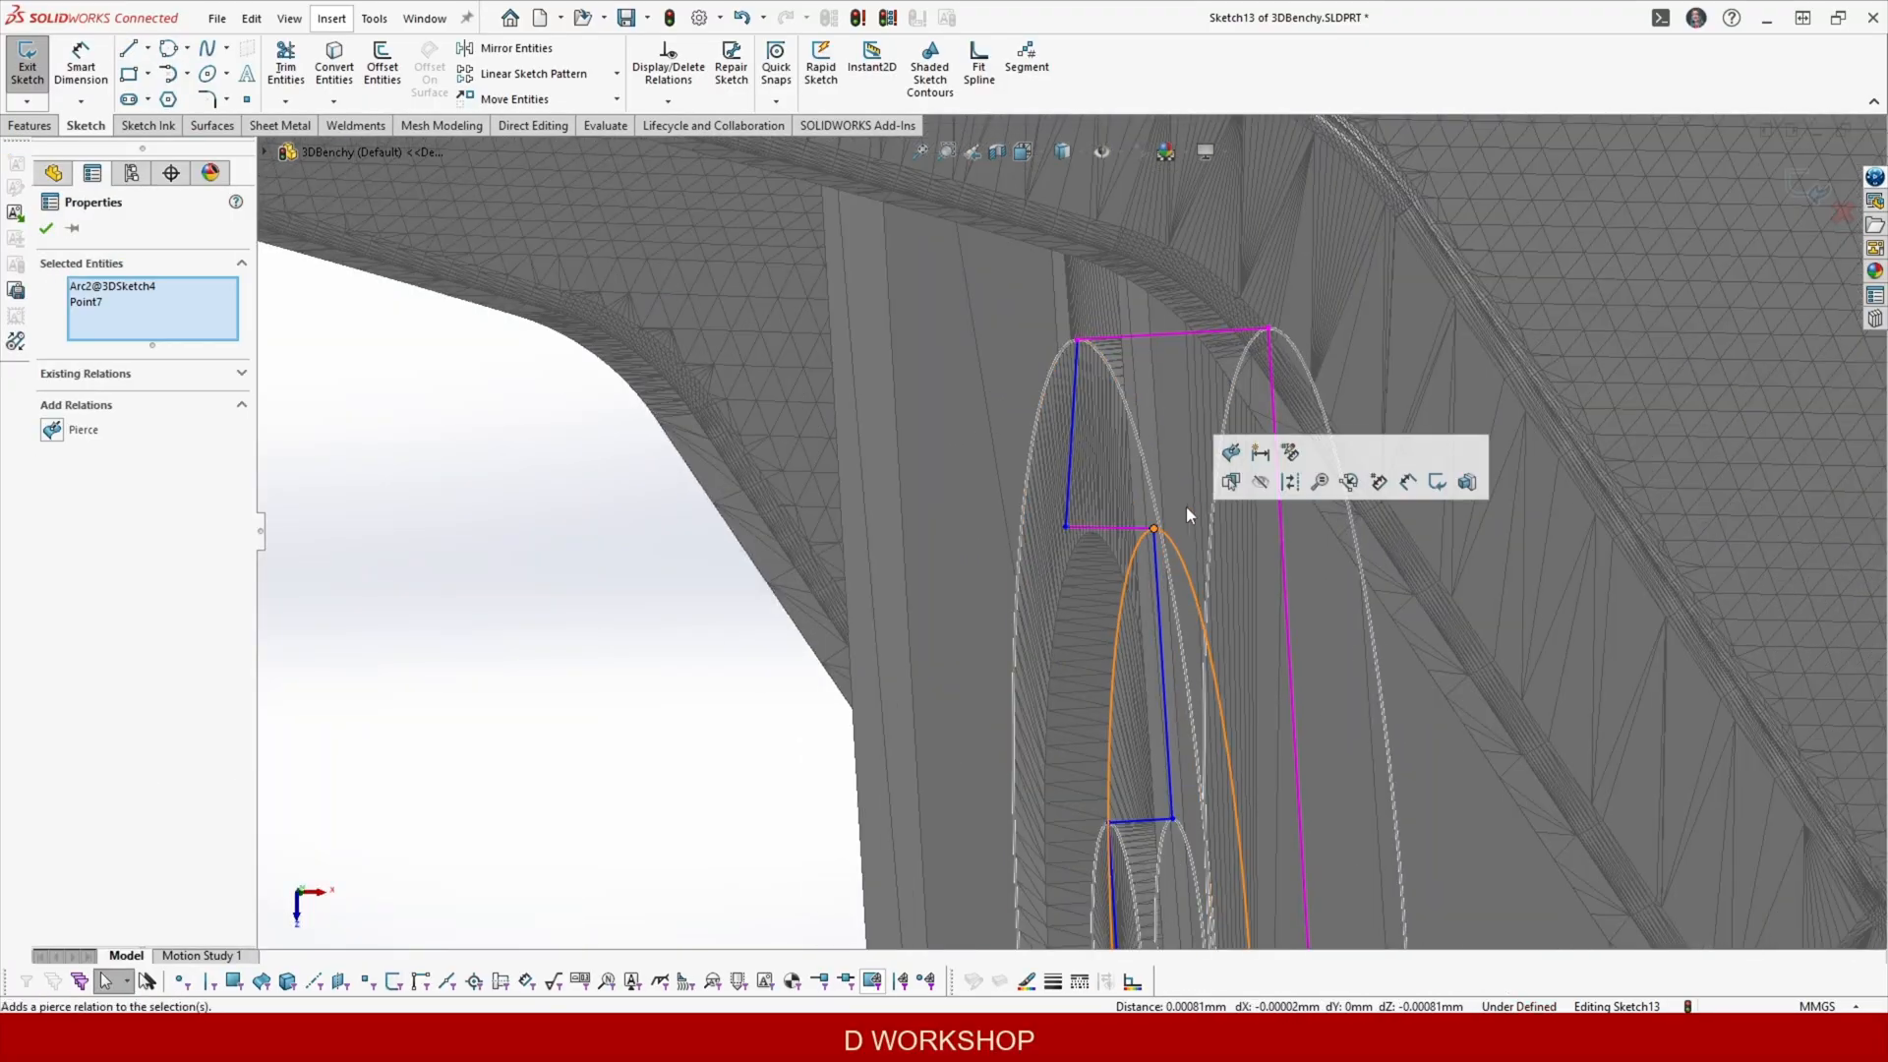
{"action": "left_click", "coordinate": [1096, 735]}
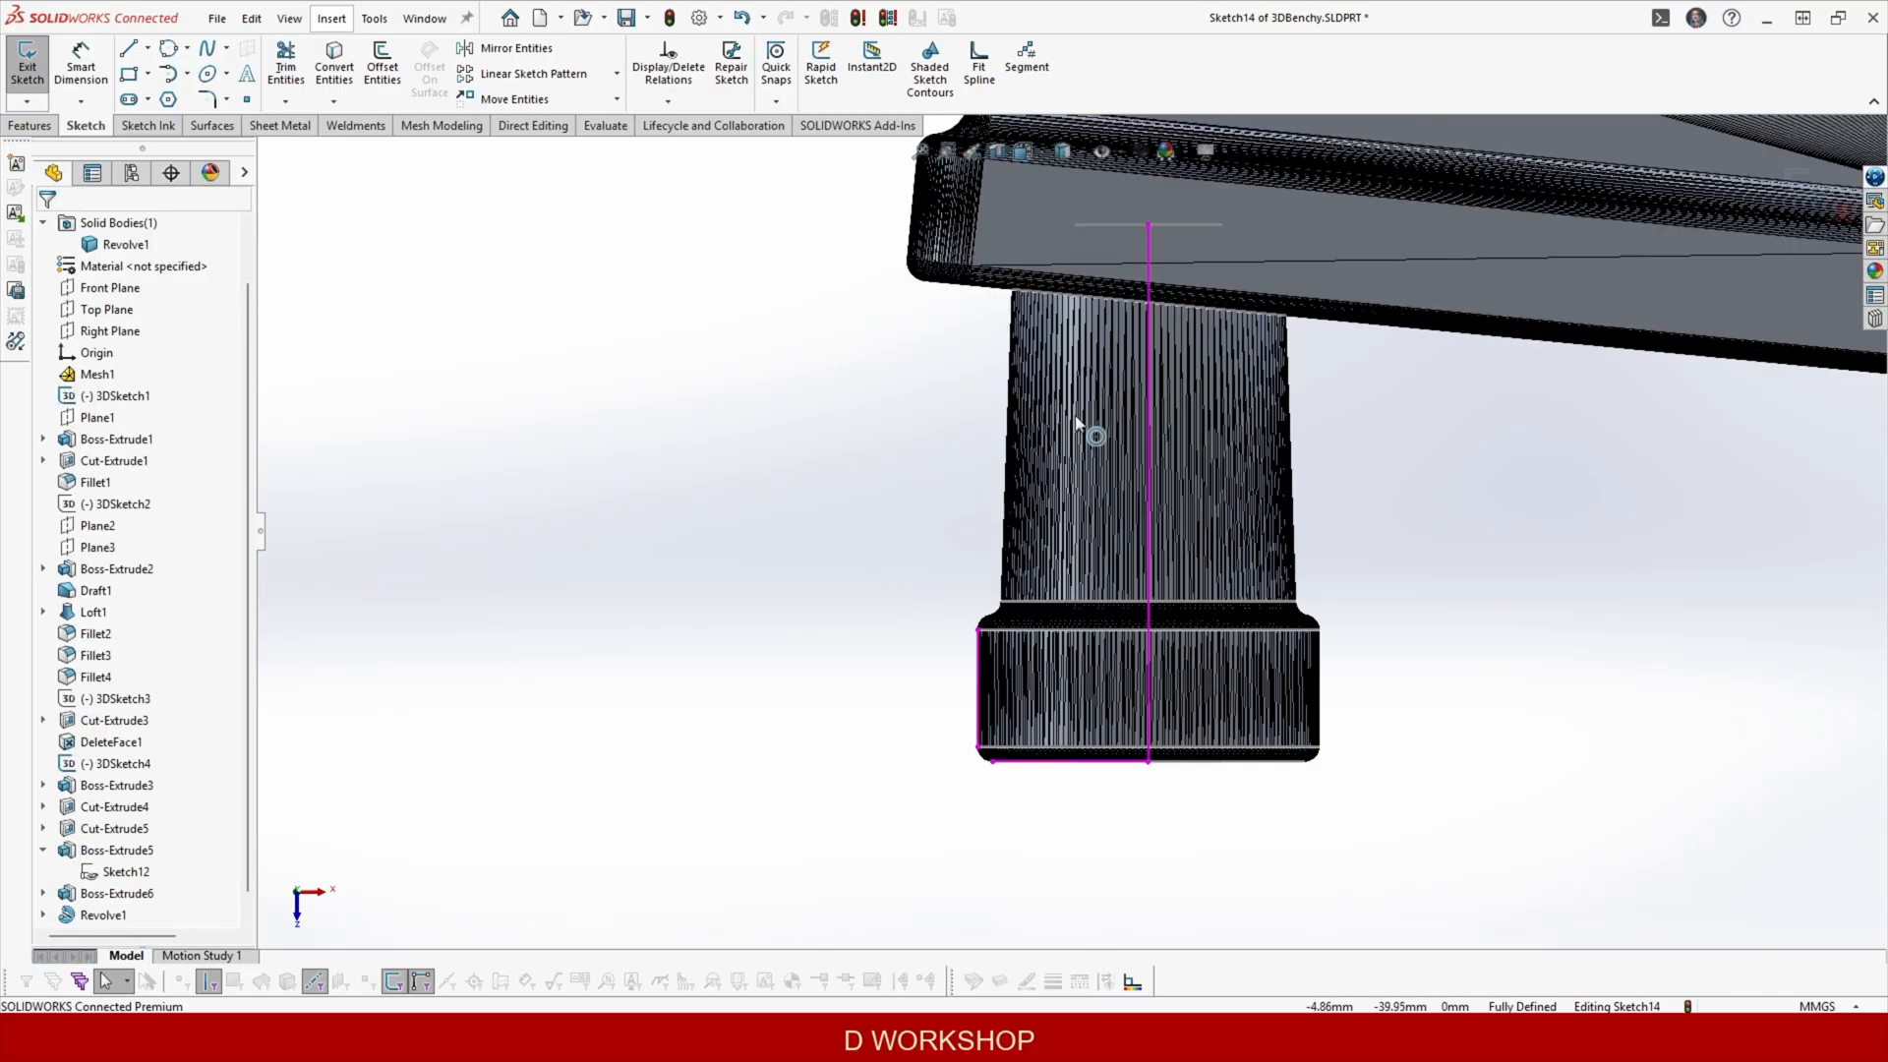
Sketch the chimney's half profile, with two opposing arcs joining the tapered pipe to its wider collar.
{"action": "left_click", "coordinate": [947, 331]}
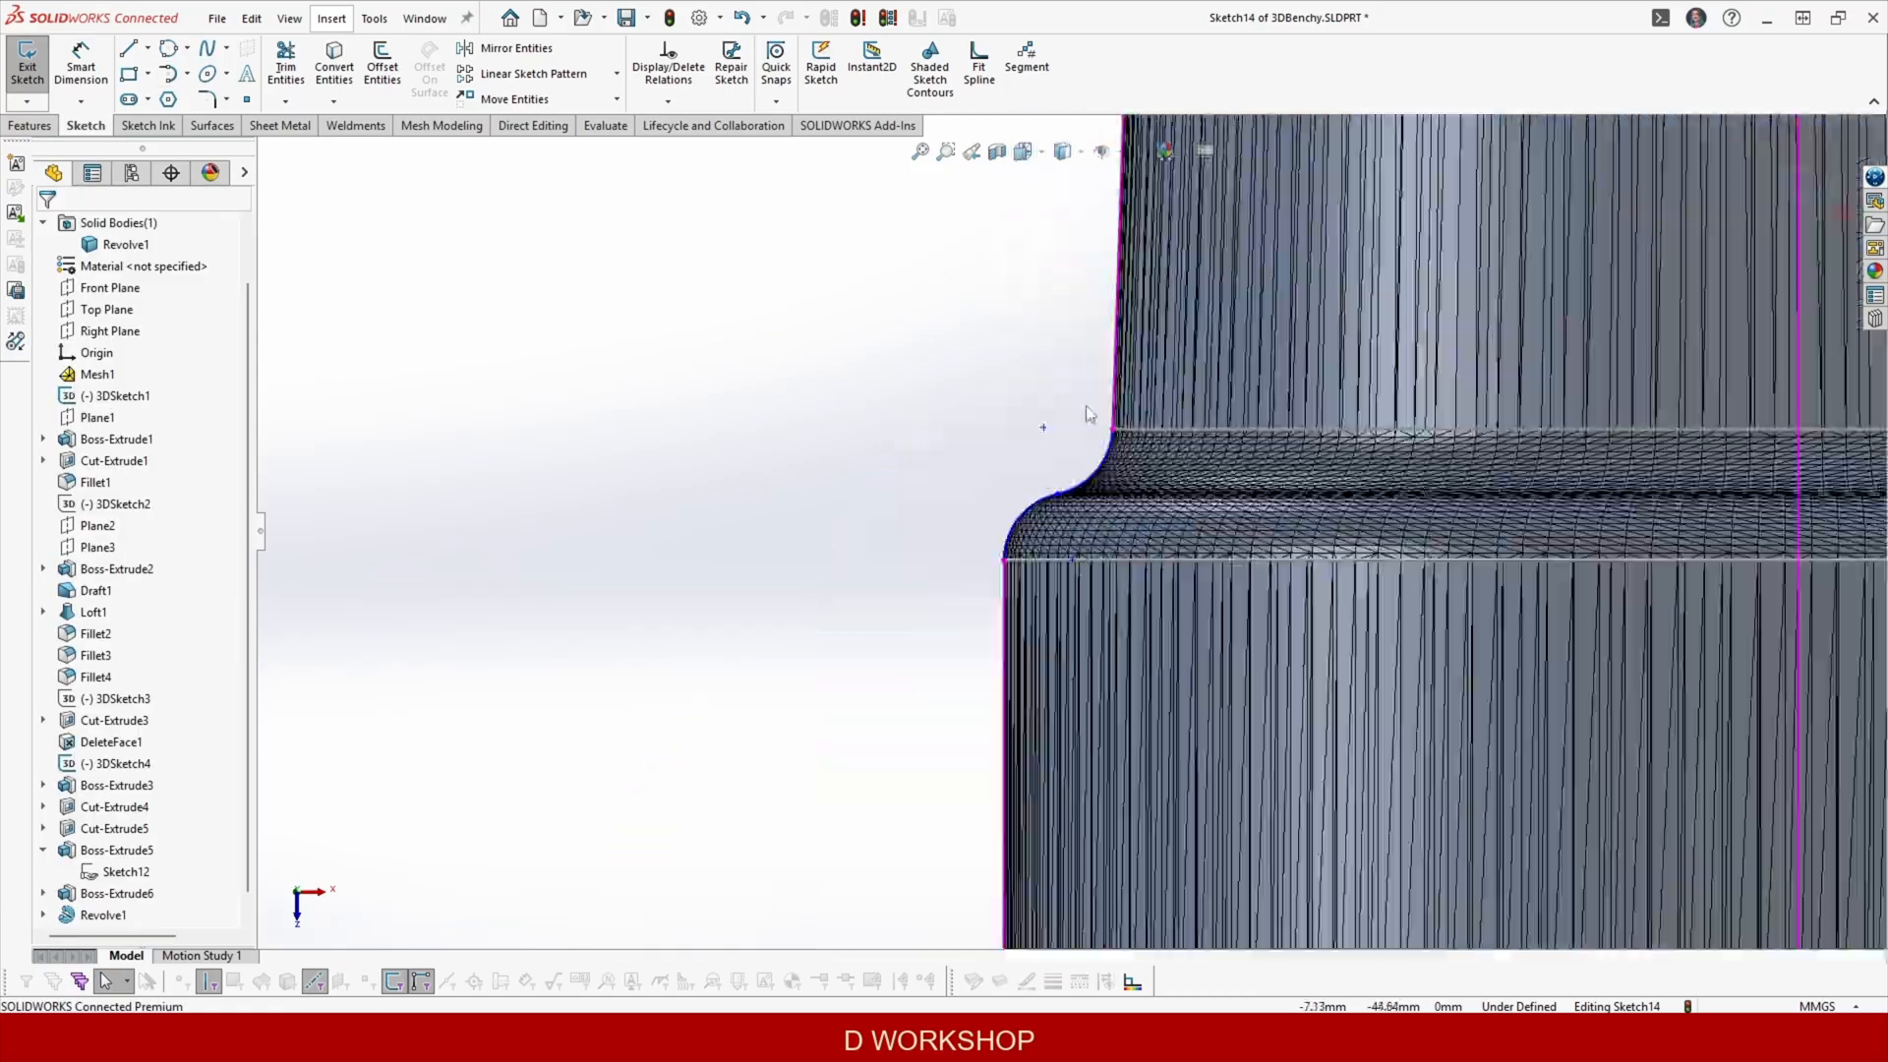
{"action": "scroll", "coordinate": [1087, 414], "scroll_direction": "up", "scroll_amount": 10}
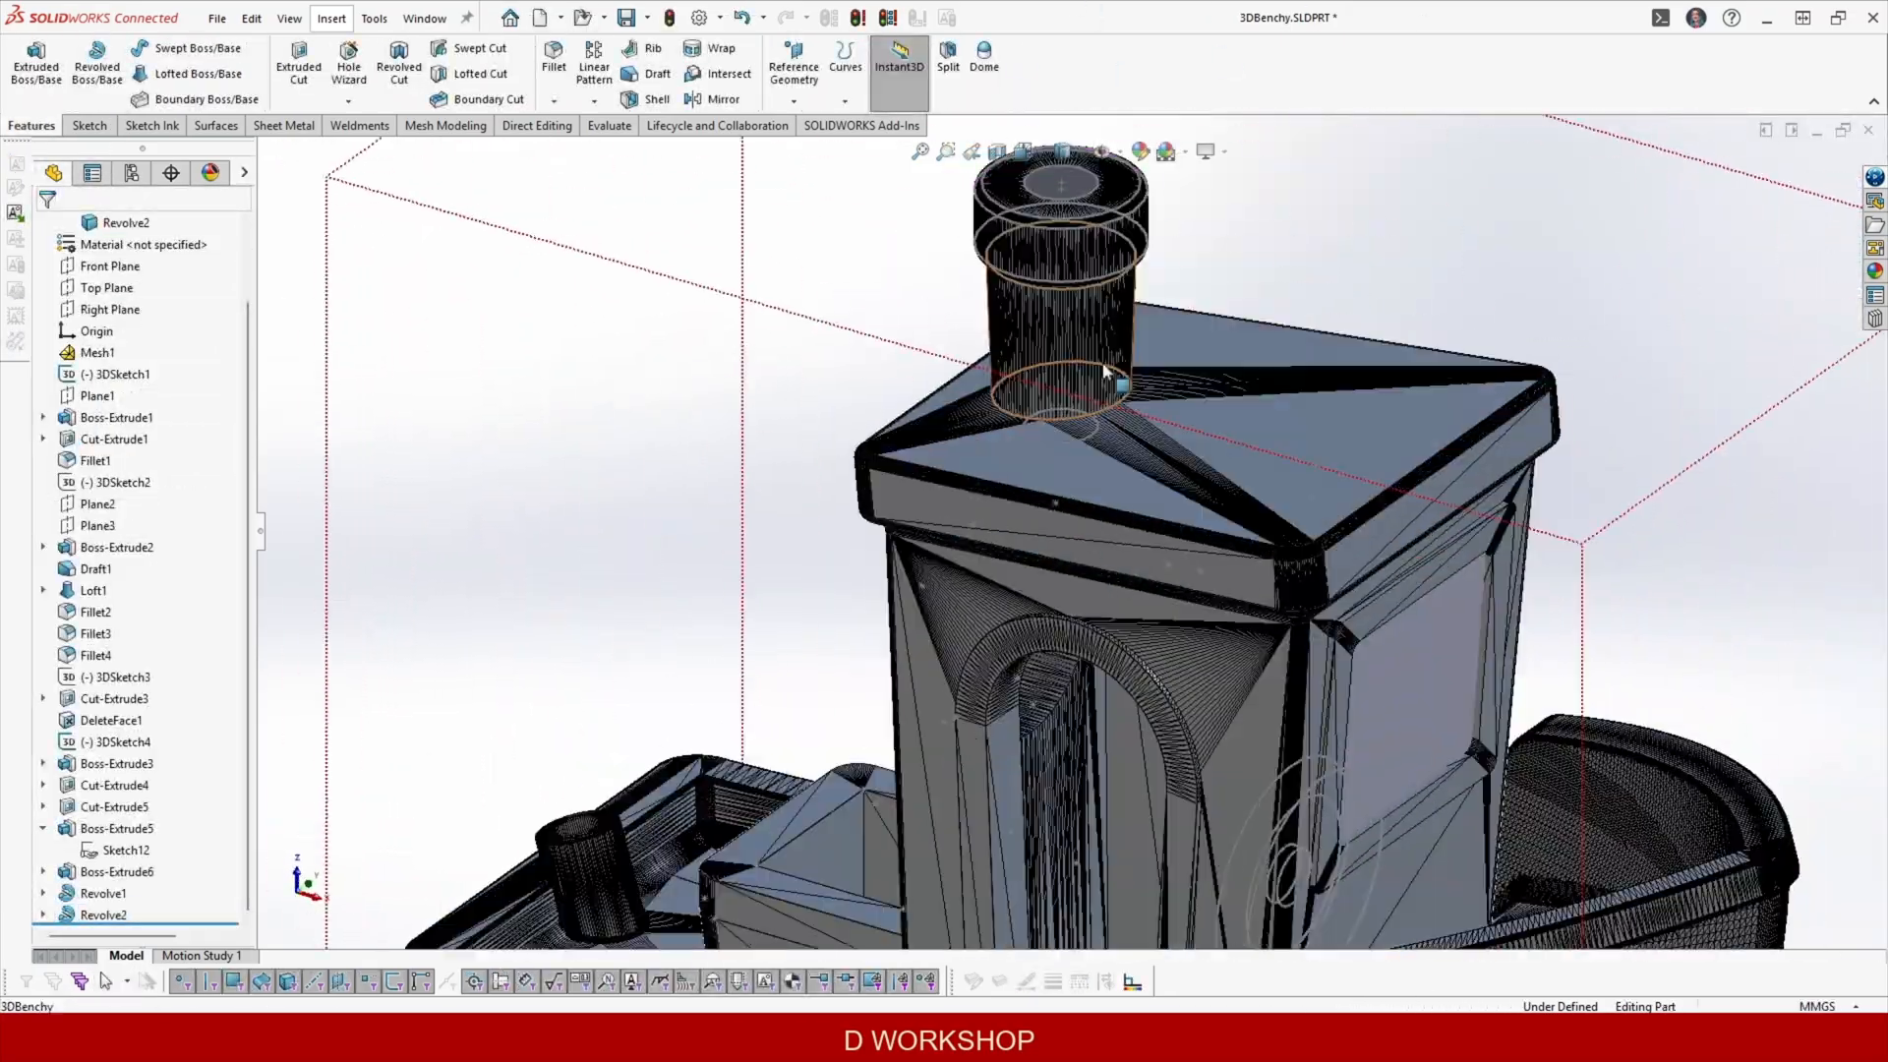
Cut the chimney's bore with a lofted cut between the inner circles at its rim and below the roof.
{"action": "scroll", "coordinate": [1170, 608], "scroll_direction": "down", "scroll_amount": 3}
{"action": "scroll", "coordinate": [1190, 698], "scroll_direction": "up", "scroll_amount": 4}
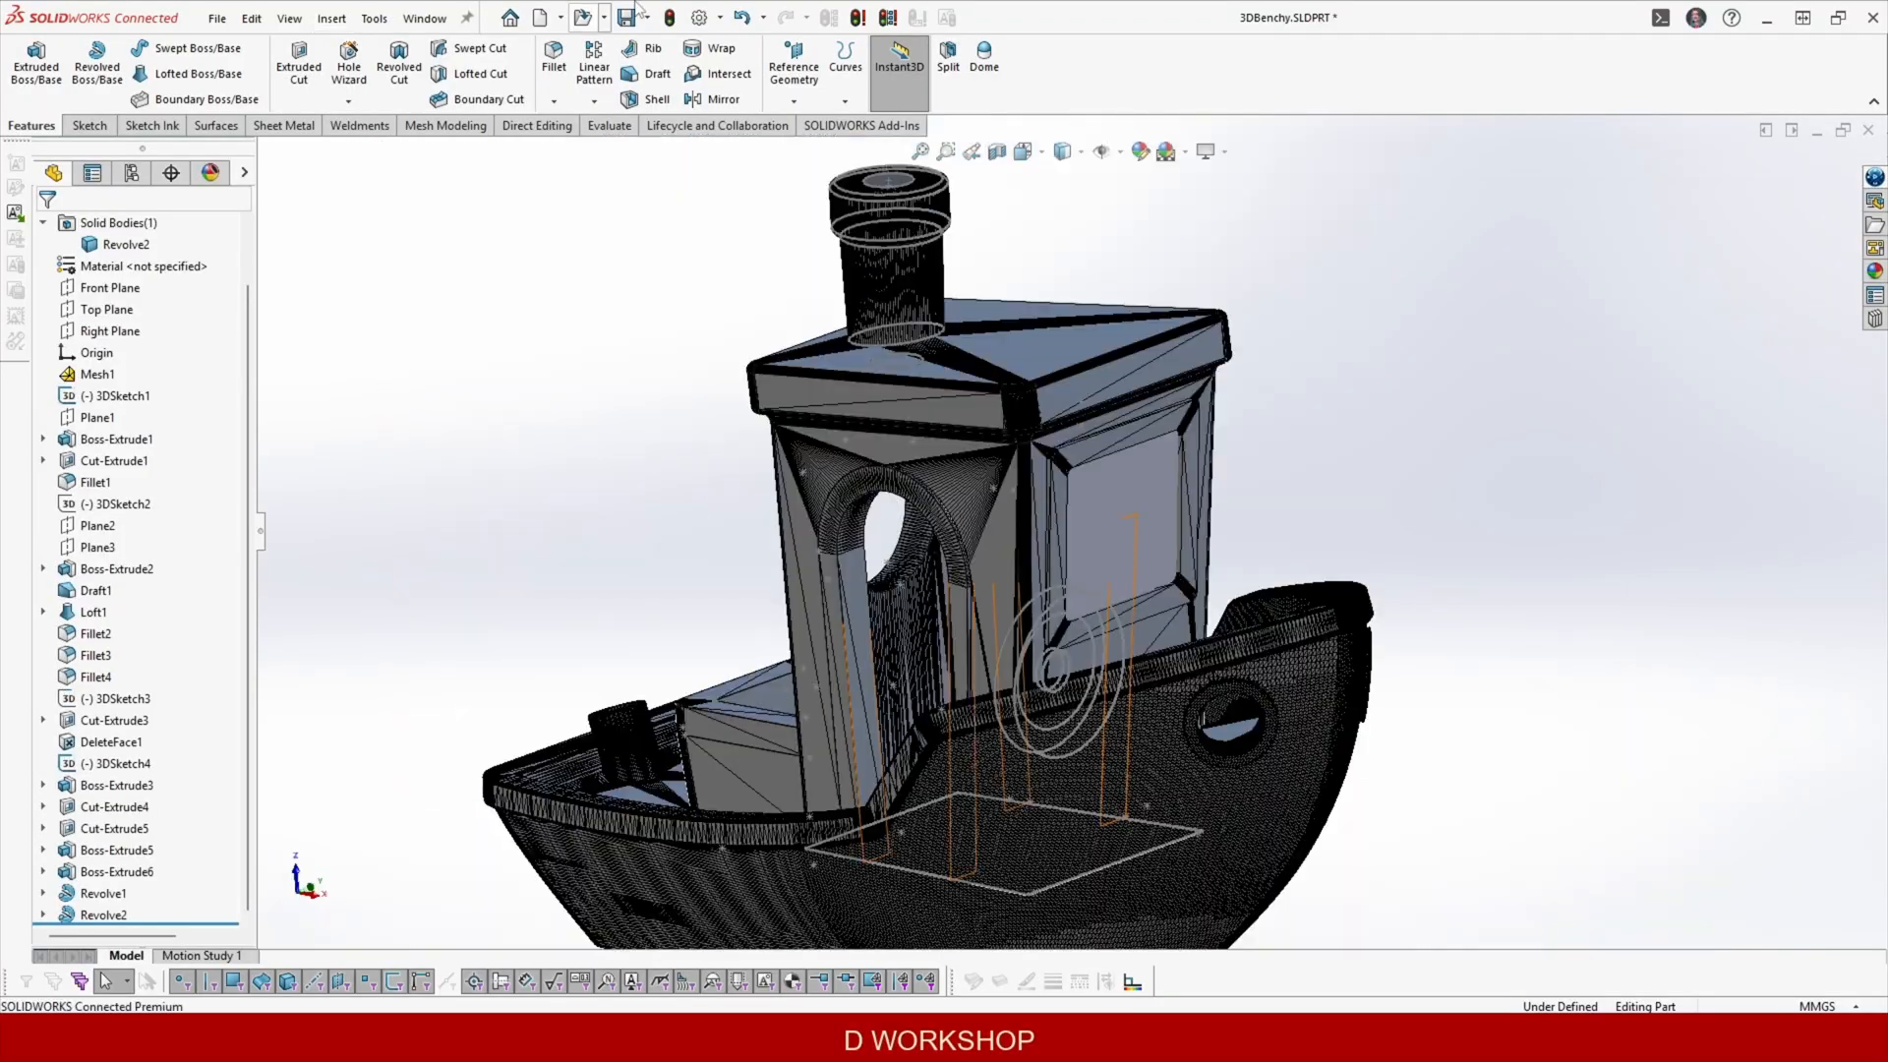
{"action": "left_click", "coordinate": [480, 73]}
{"action": "left_click", "coordinate": [921, 360]}
{"action": "left_click", "coordinate": [959, 286]}
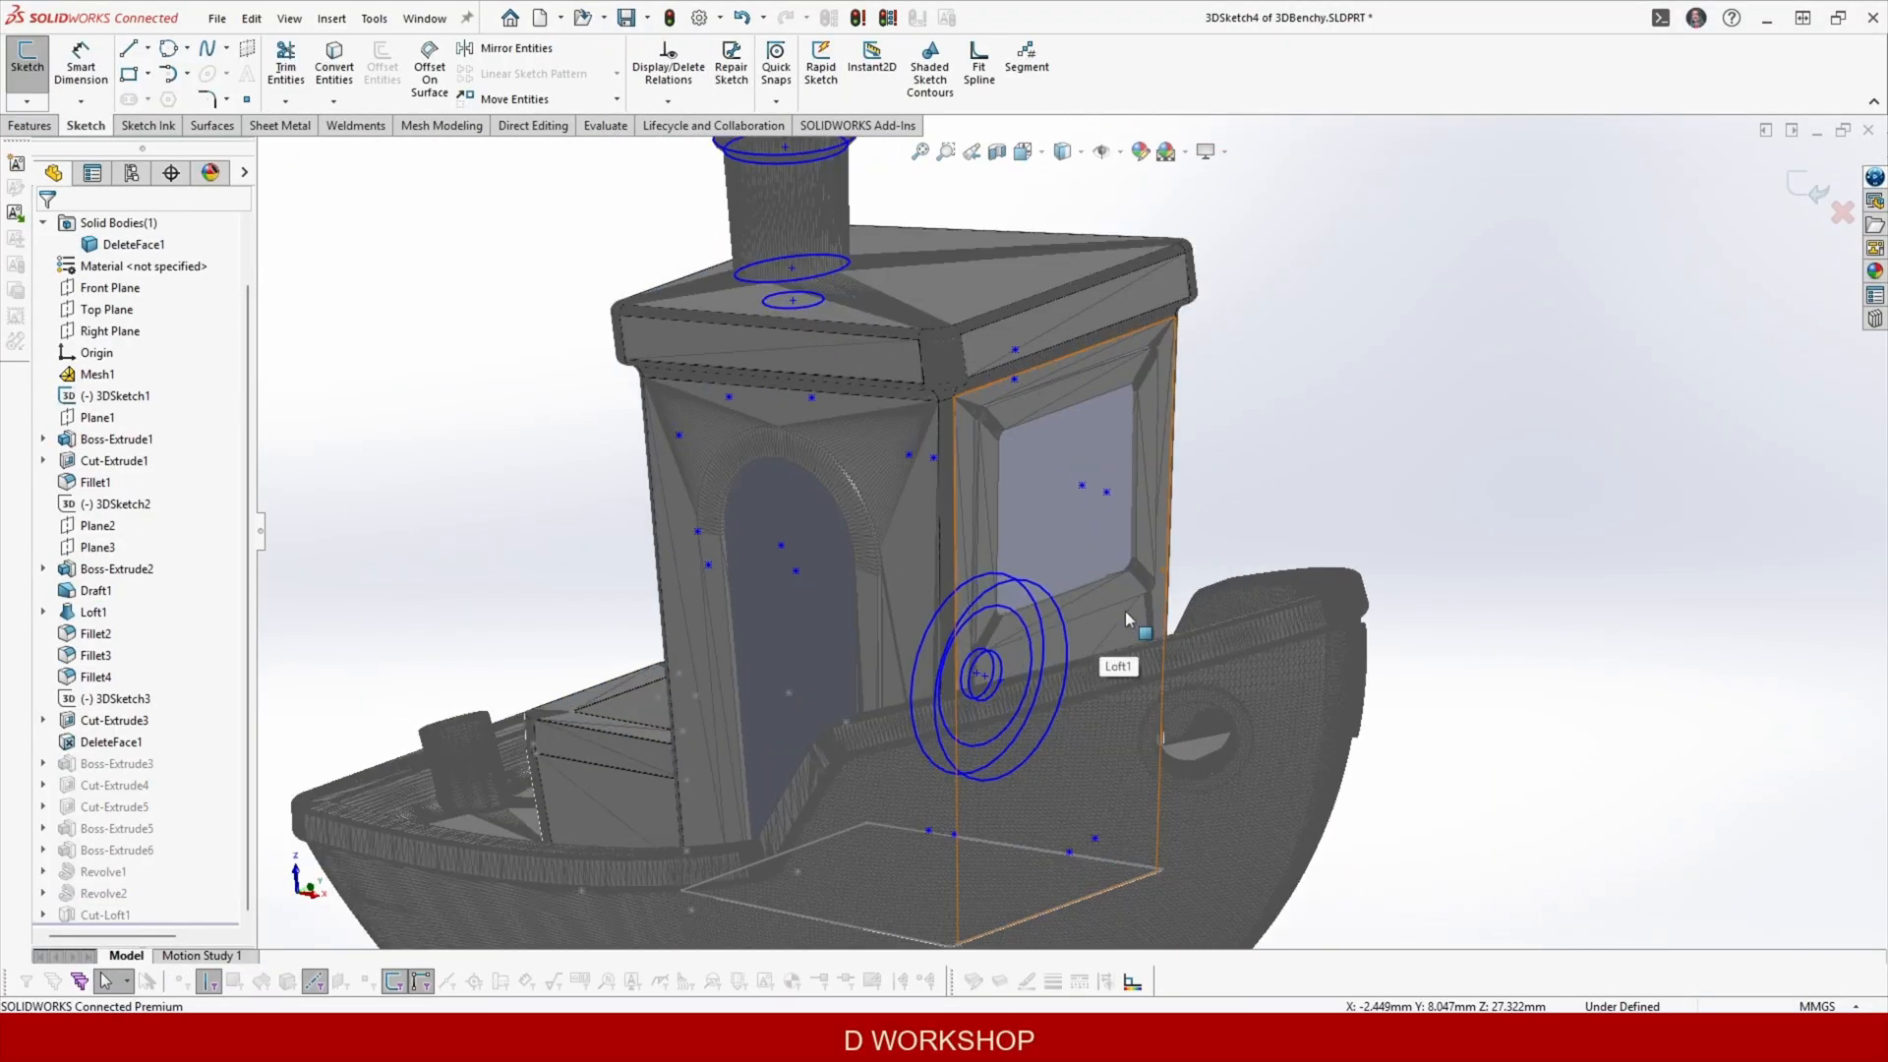
Add points to the 3D reference sketch at the arc ends of the front window opening's rounded corners.
{"action": "scroll", "coordinate": [910, 421], "scroll_direction": "down", "scroll_amount": 5}
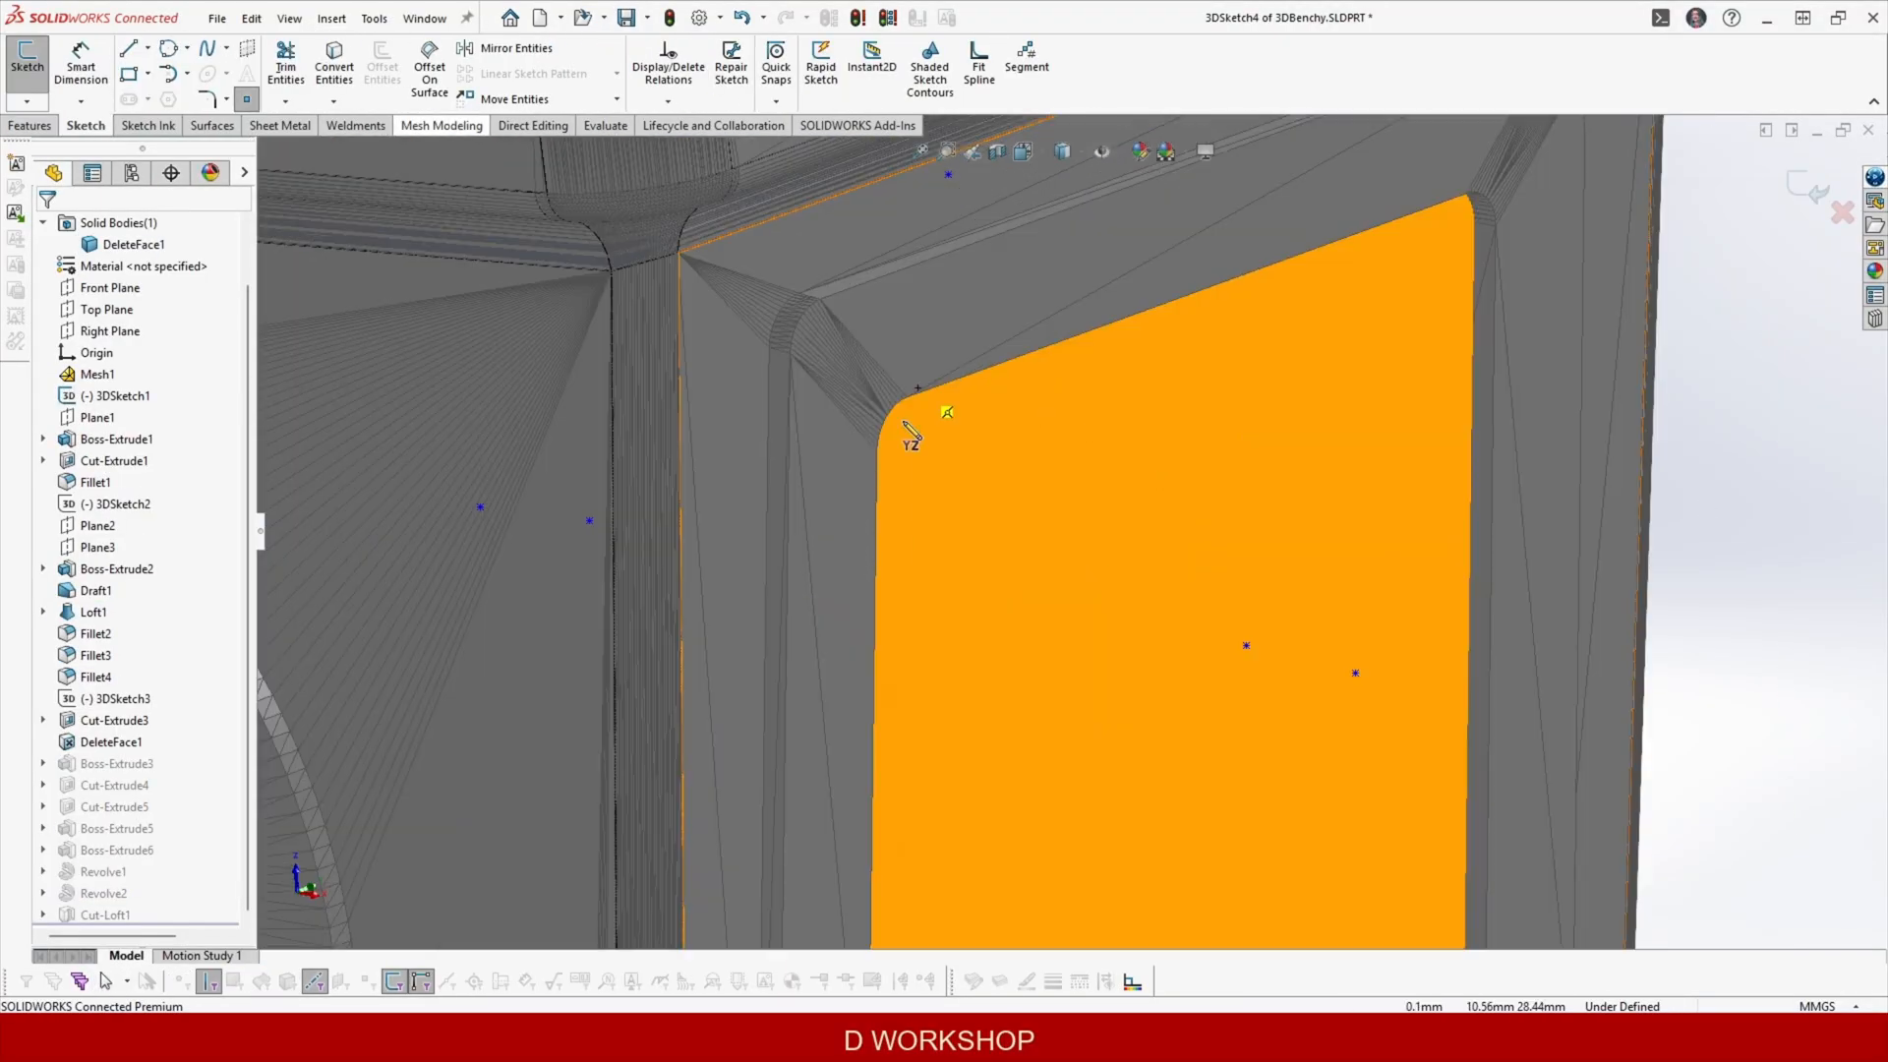
{"action": "left_click", "coordinate": [983, 380]}
{"action": "scroll", "coordinate": [865, 699], "scroll_direction": "down", "scroll_amount": 3}
{"action": "scroll", "coordinate": [861, 688], "scroll_direction": "up", "scroll_amount": 5}
{"action": "left_click", "coordinate": [569, 733]}
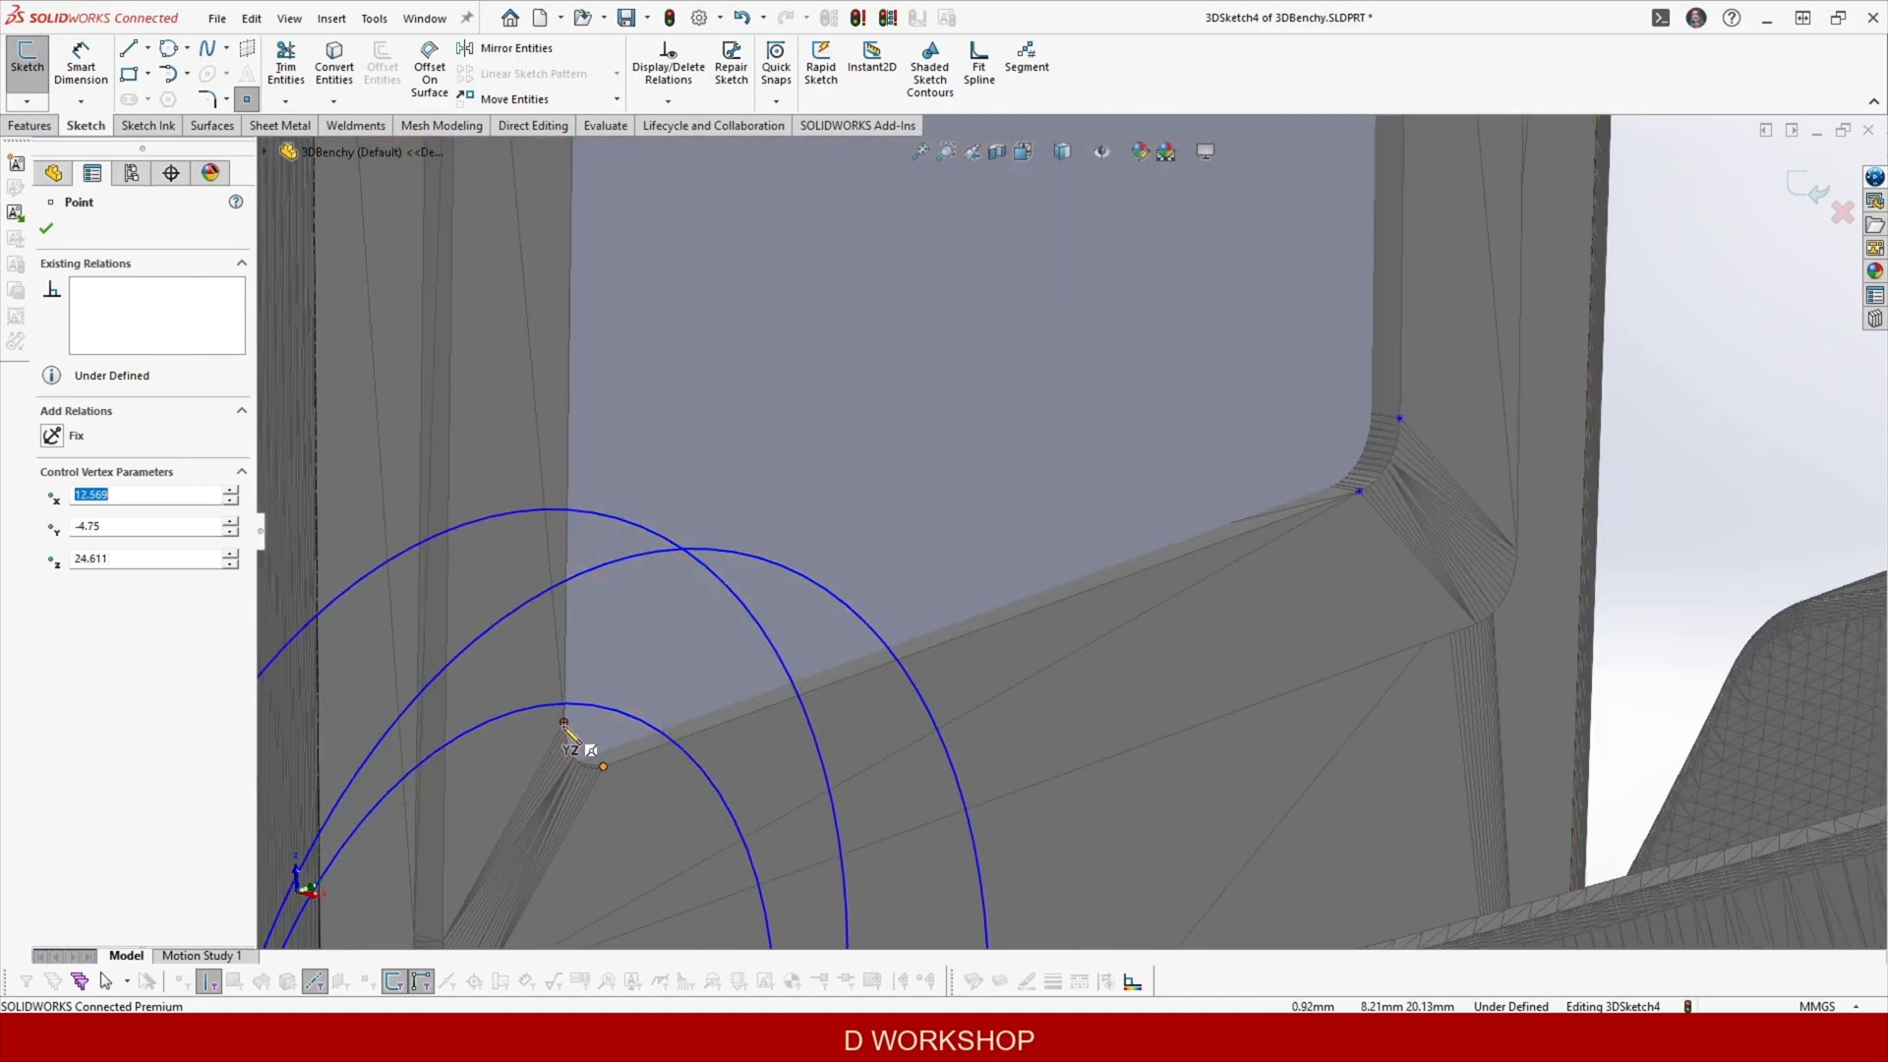
{"action": "scroll", "coordinate": [590, 747], "scroll_direction": "down", "scroll_amount": 6}
{"action": "left_click", "coordinate": [944, 553]}
{"action": "scroll", "coordinate": [953, 561], "scroll_direction": "up", "scroll_amount": 6}
{"action": "left_click", "coordinate": [964, 404]}
{"action": "left_click", "coordinate": [912, 370]}
{"action": "left_click", "coordinate": [976, 538]}
{"action": "scroll", "coordinate": [1033, 452], "scroll_direction": "down", "scroll_amount": 4}
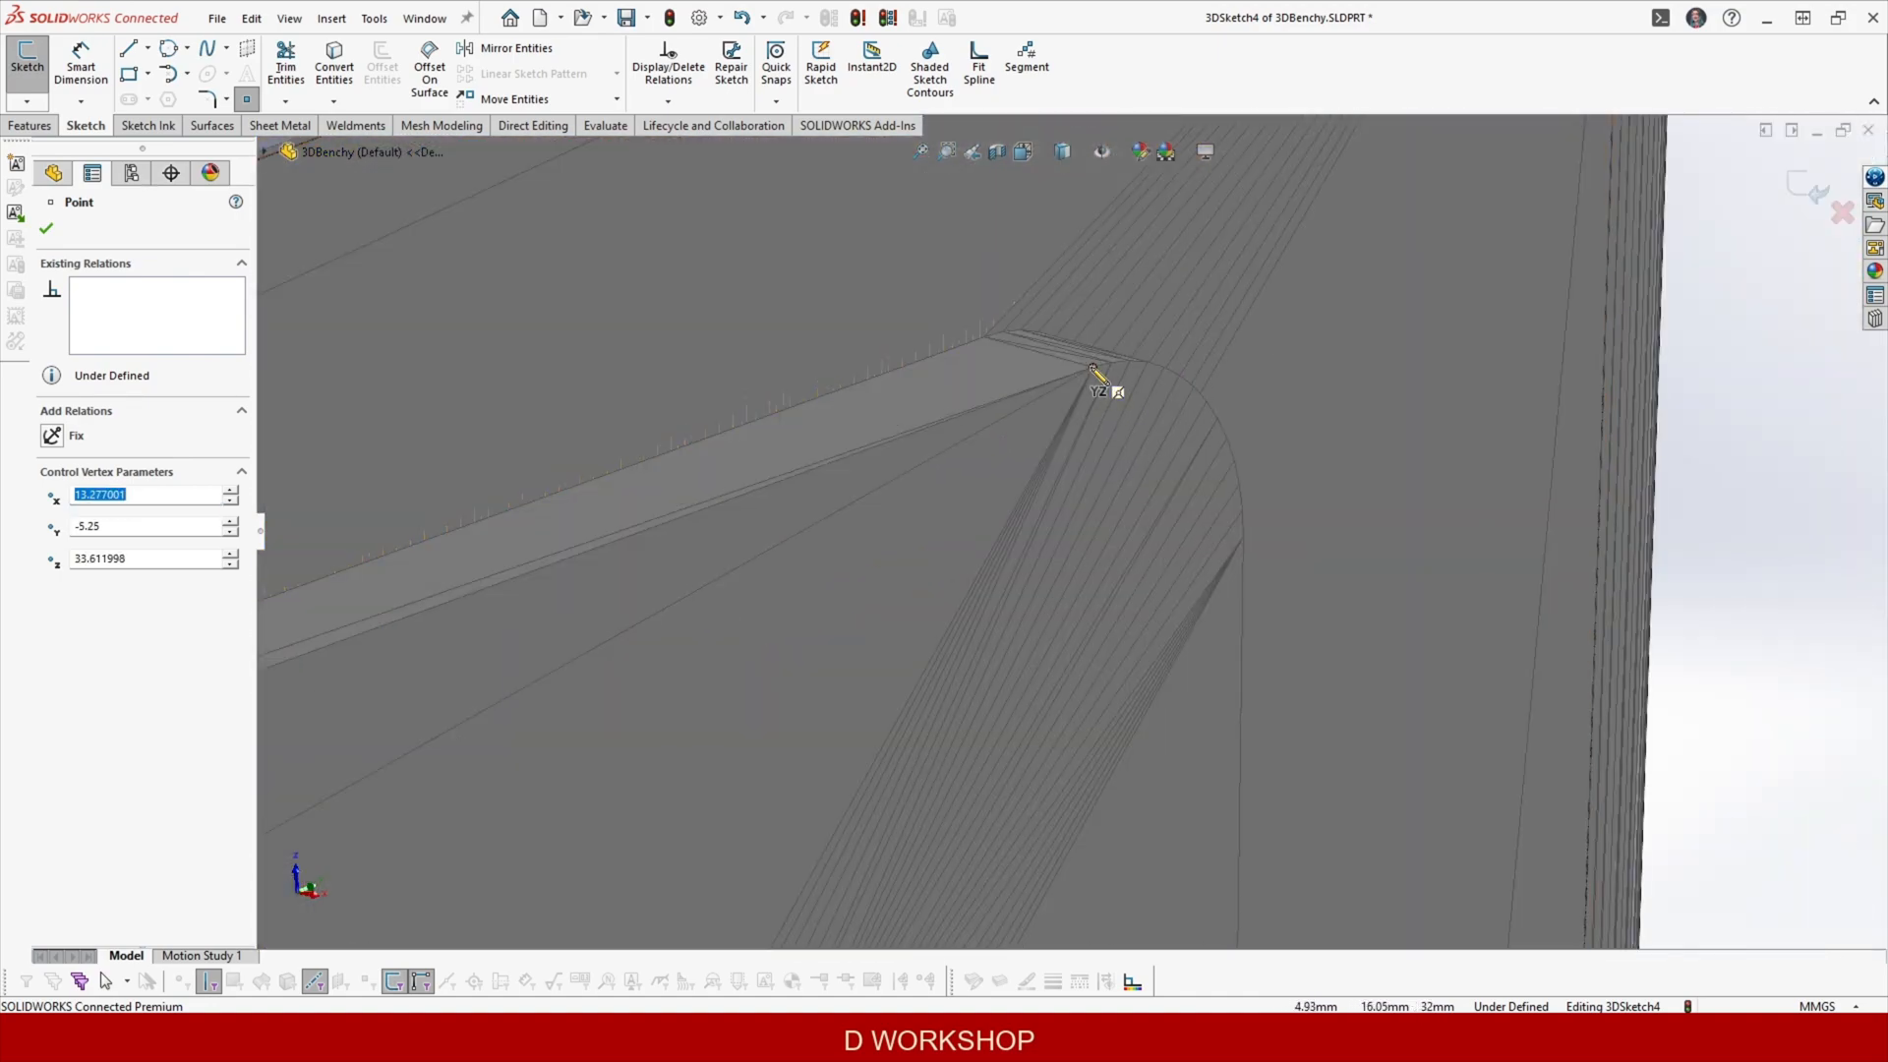
{"action": "scroll", "coordinate": [1243, 540], "scroll_direction": "up", "scroll_amount": 5}
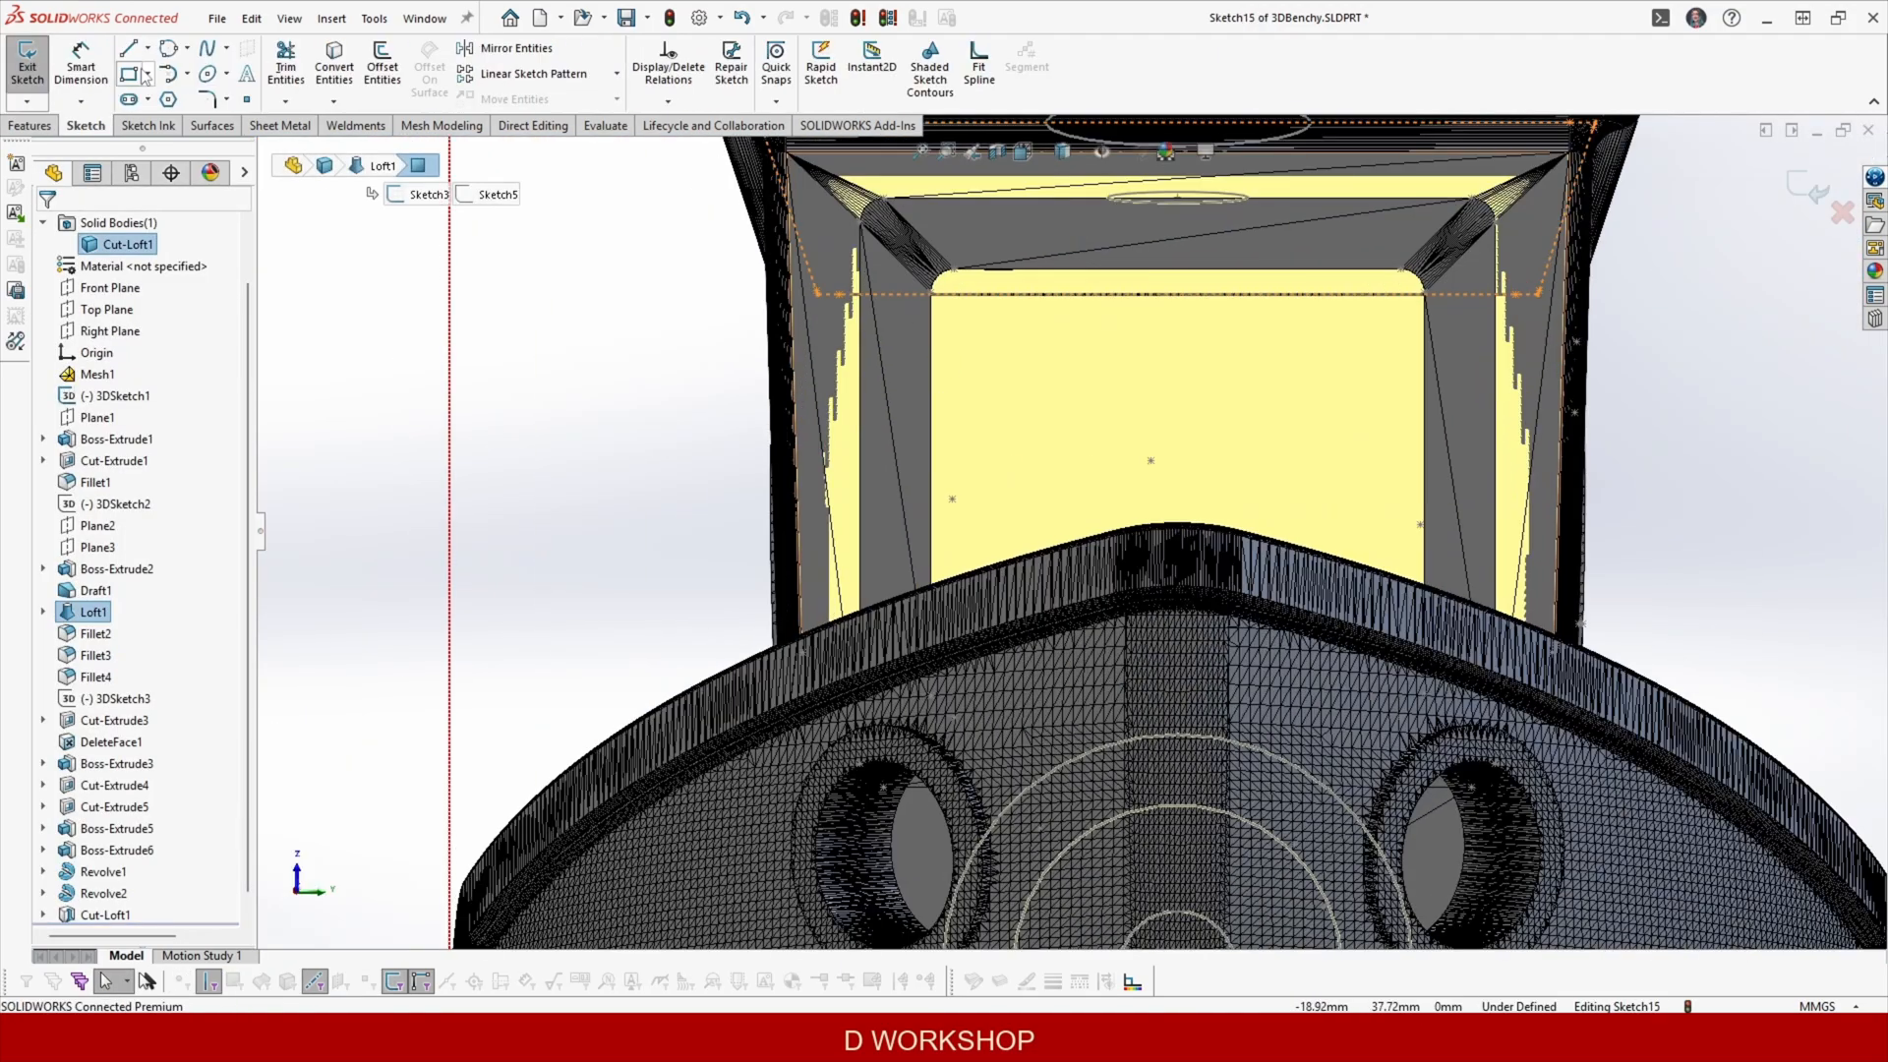
Sketch the front window opening's outline on the cabin's front face, using lines and corner arcs through the 3D sketch points.
{"action": "left_click", "coordinate": [129, 49]}
{"action": "left_click", "coordinate": [954, 268]}
{"action": "left_click", "coordinate": [1400, 268]}
{"action": "left_click", "coordinate": [1424, 293]}
{"action": "left_click", "coordinate": [1424, 693]}
{"action": "left_click", "coordinate": [1400, 718]}
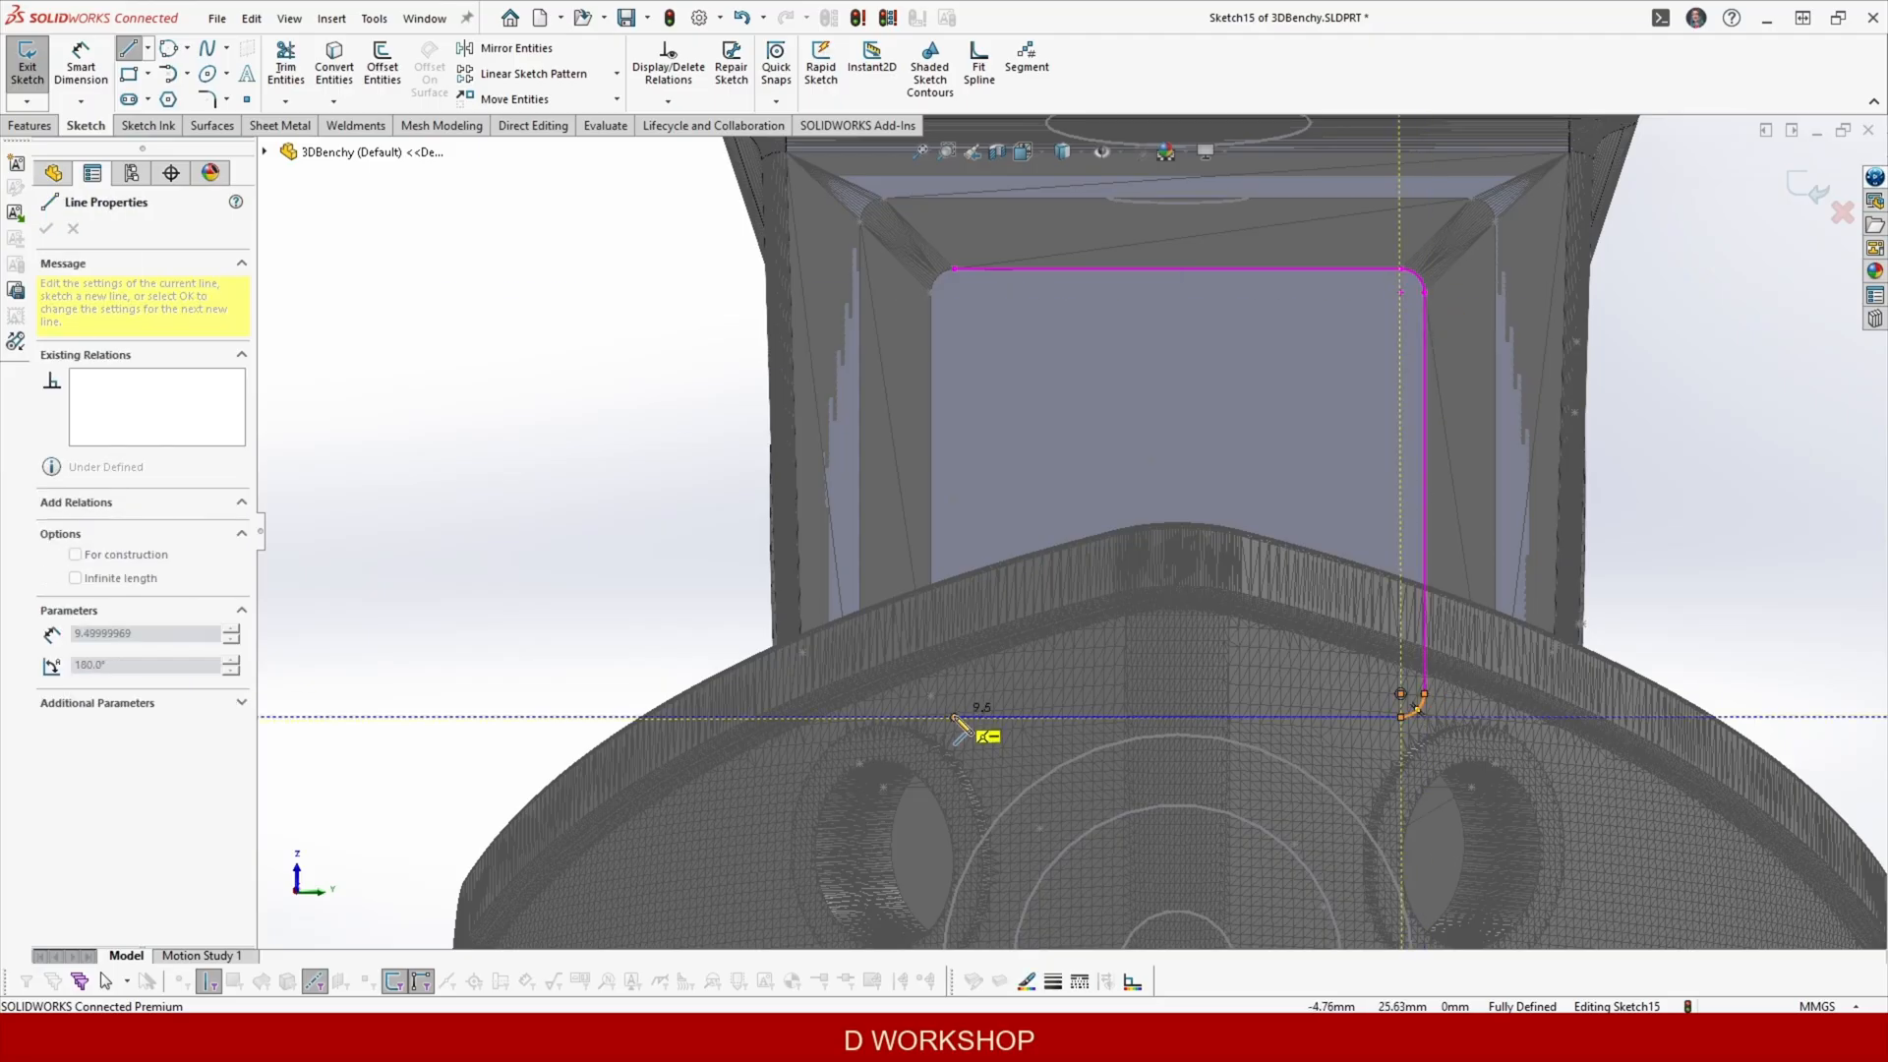
{"action": "left_click", "coordinate": [953, 717]}
Outline the front window frame's outer rectangle with lines and corner arcs through the 3D sketch points around the opening.
{"action": "scroll", "coordinate": [934, 718], "scroll_direction": "down", "scroll_amount": 5}
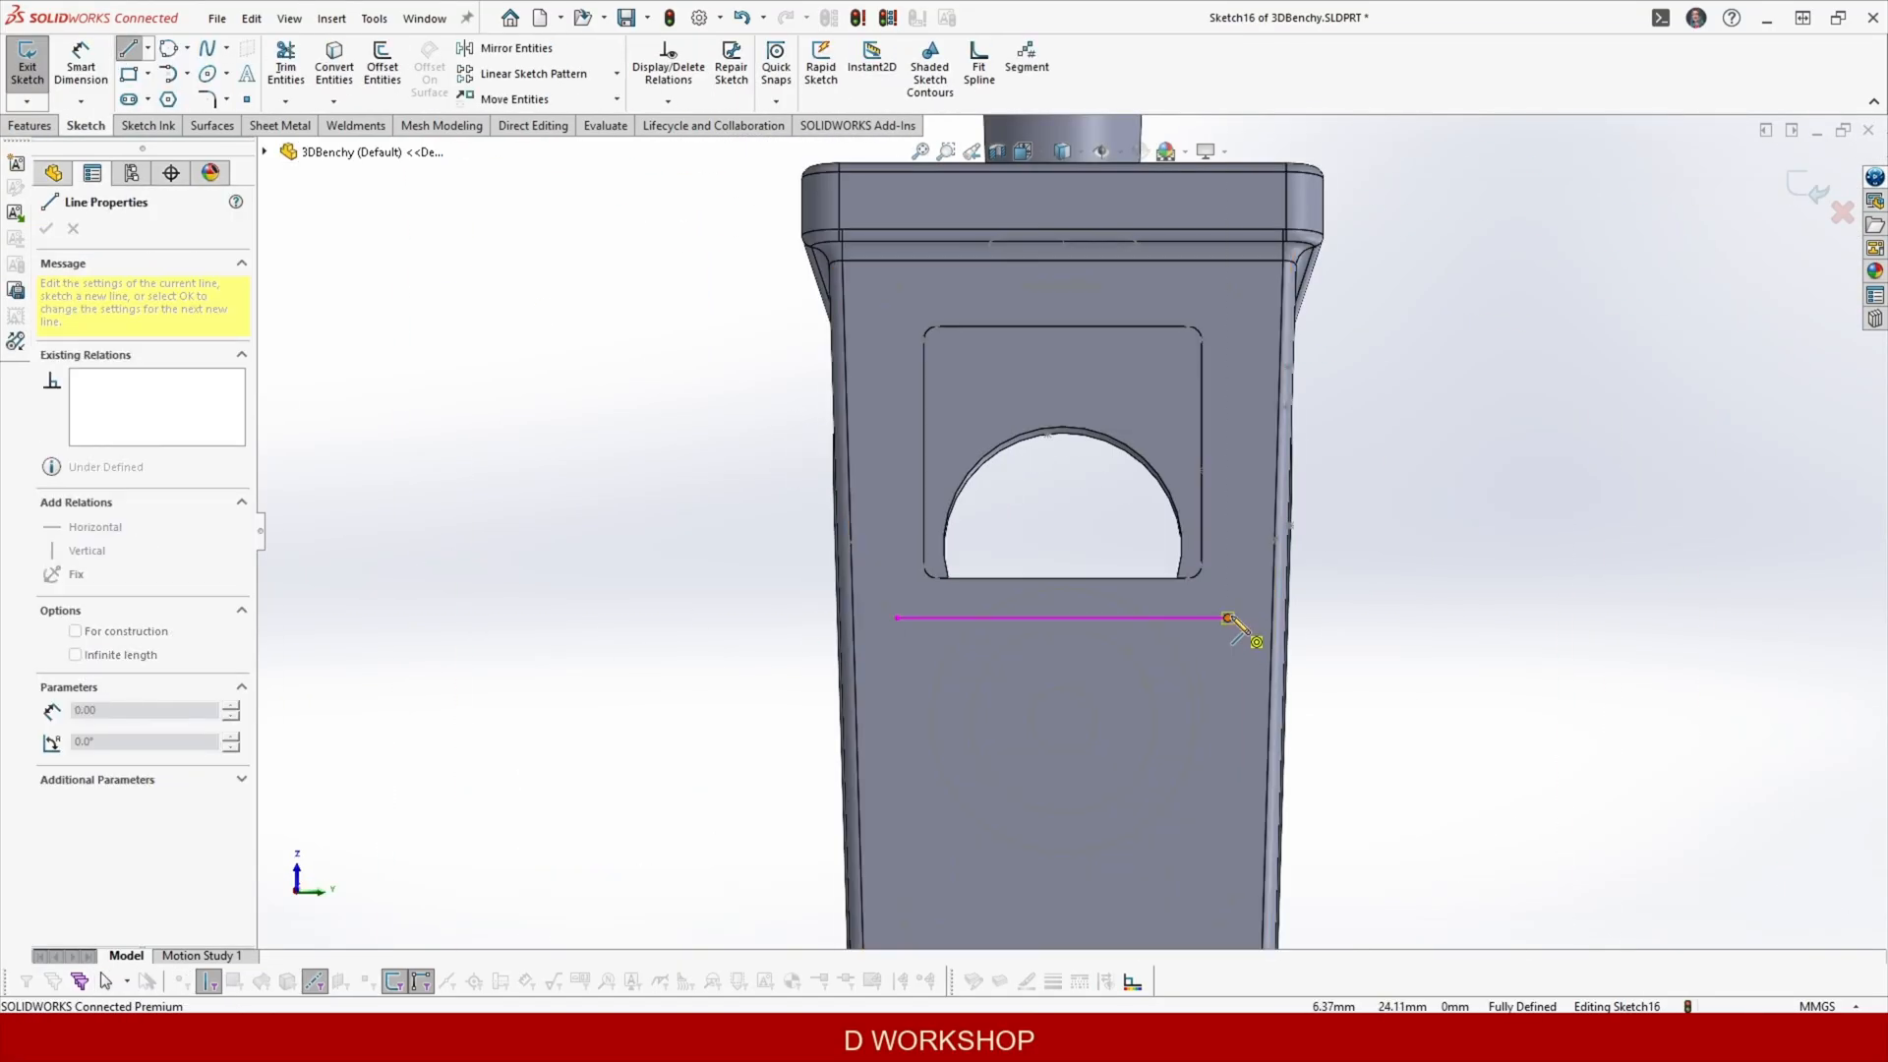
{"action": "scroll", "coordinate": [1244, 632], "scroll_direction": "down", "scroll_amount": 5}
{"action": "mouse_move", "coordinate": [1150, 550]}
{"action": "middle_mouse_down"}
{"action": "mouse_move", "coordinate": [1135, 542]}
{"action": "mouse_move", "coordinate": [1086, 610]}
{"action": "middle_mouse_up"}
{"action": "key", "text": "ctrl+8"}
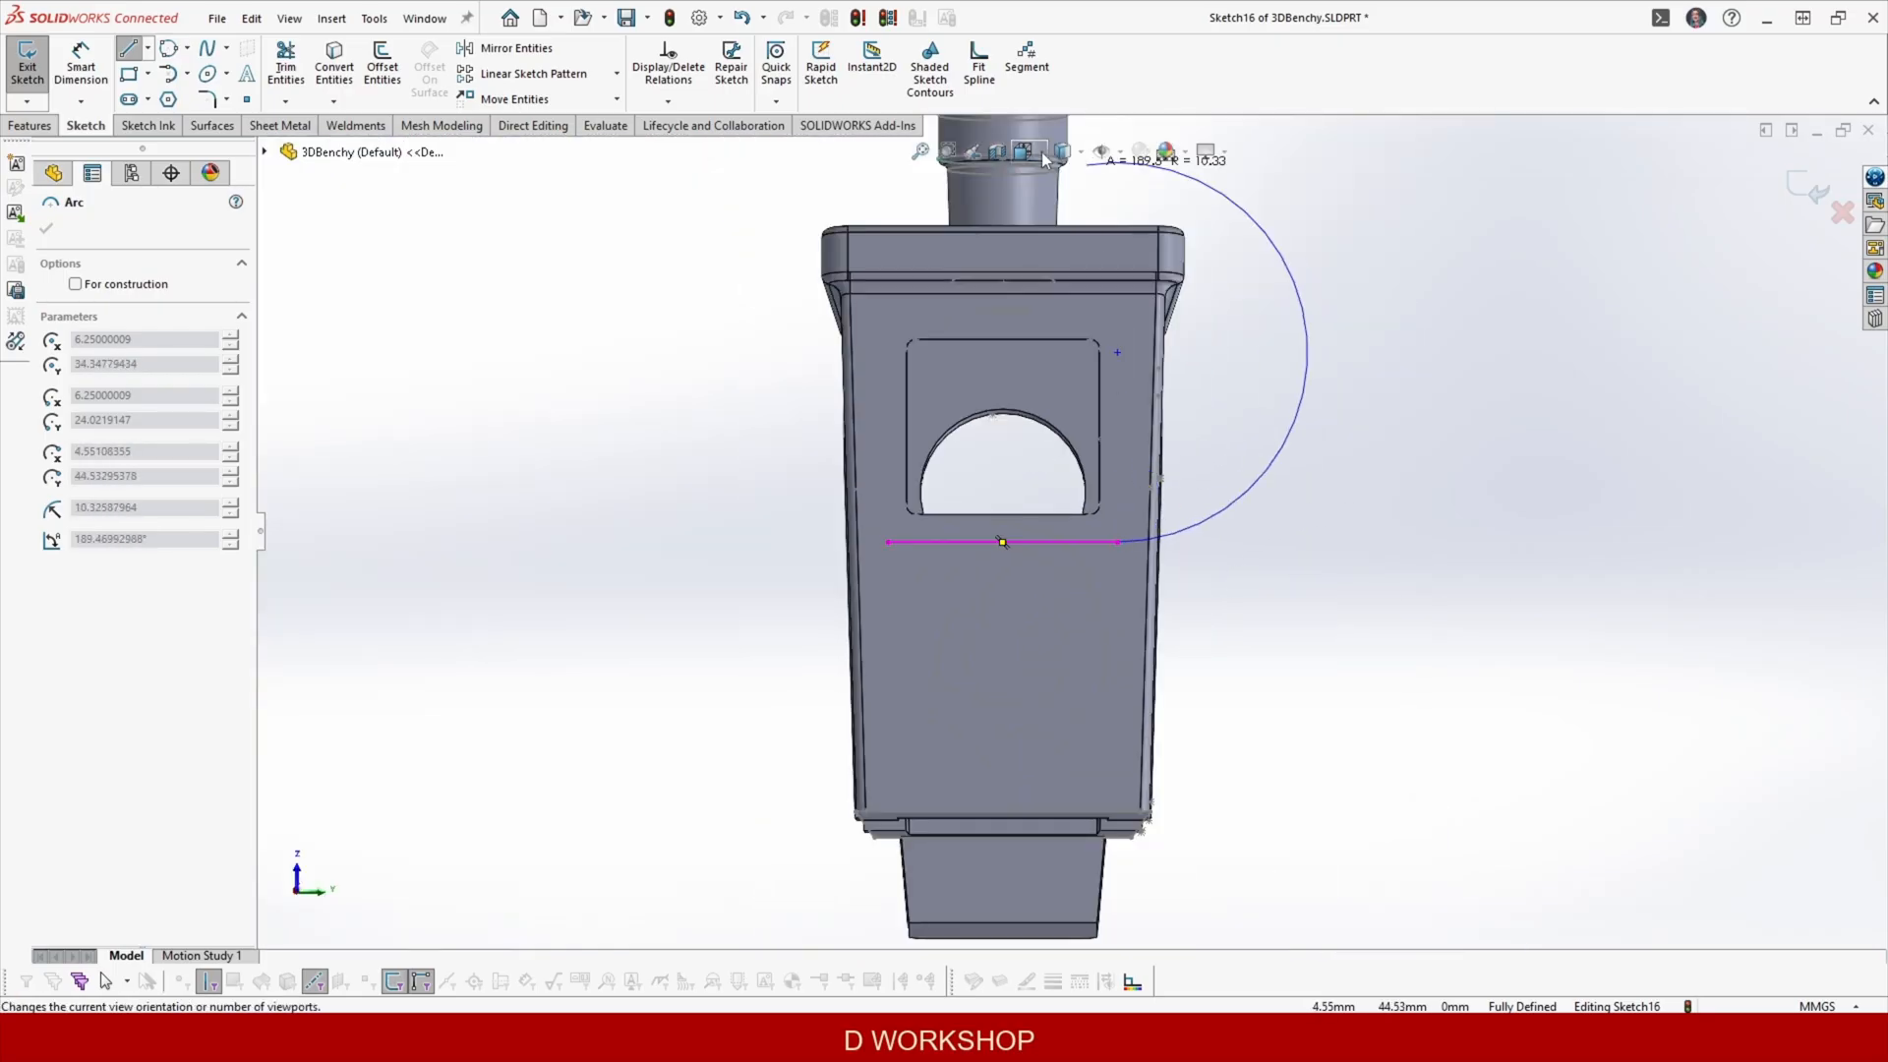
{"action": "scroll", "coordinate": [1086, 551], "scroll_direction": "down", "scroll_amount": 4}
{"action": "key", "text": "Escape"}
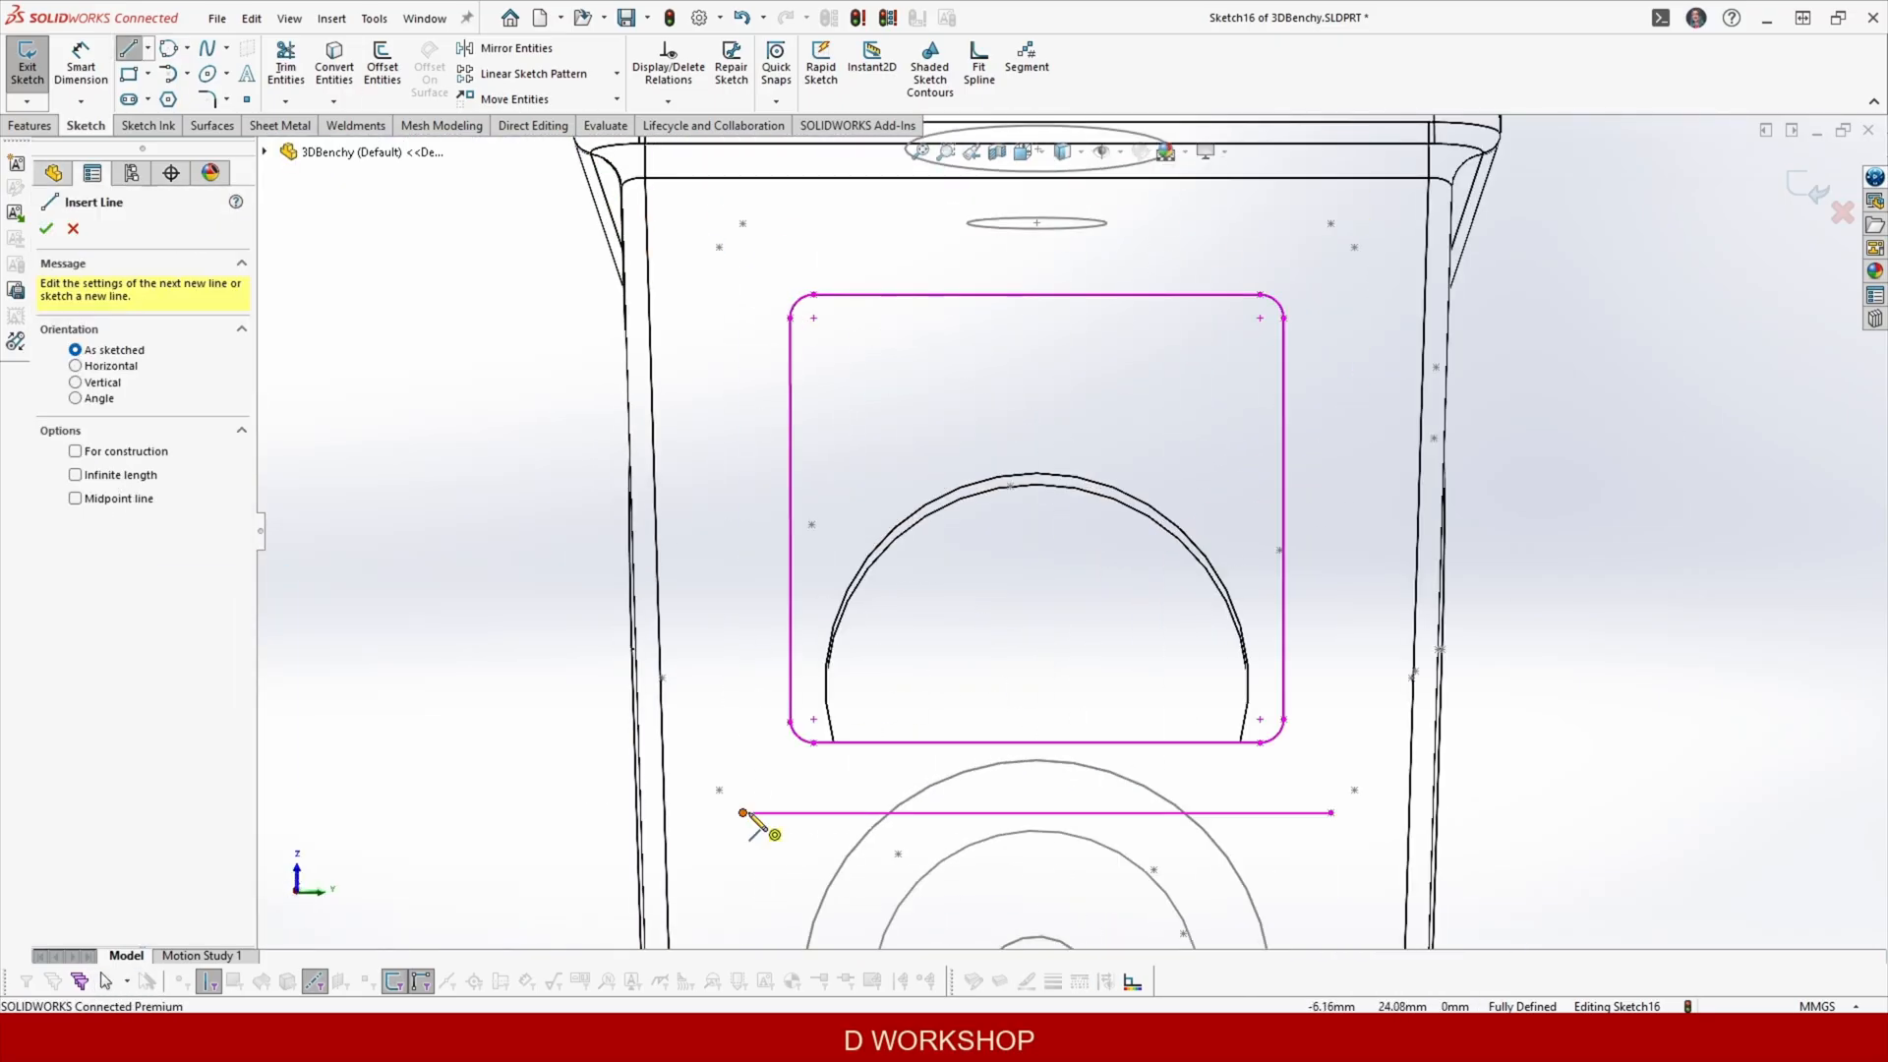
{"action": "left_click", "coordinate": [744, 812]}
{"action": "left_click", "coordinate": [742, 224]}
{"action": "left_click", "coordinate": [1331, 223]}
{"action": "left_click", "coordinate": [1331, 812]}
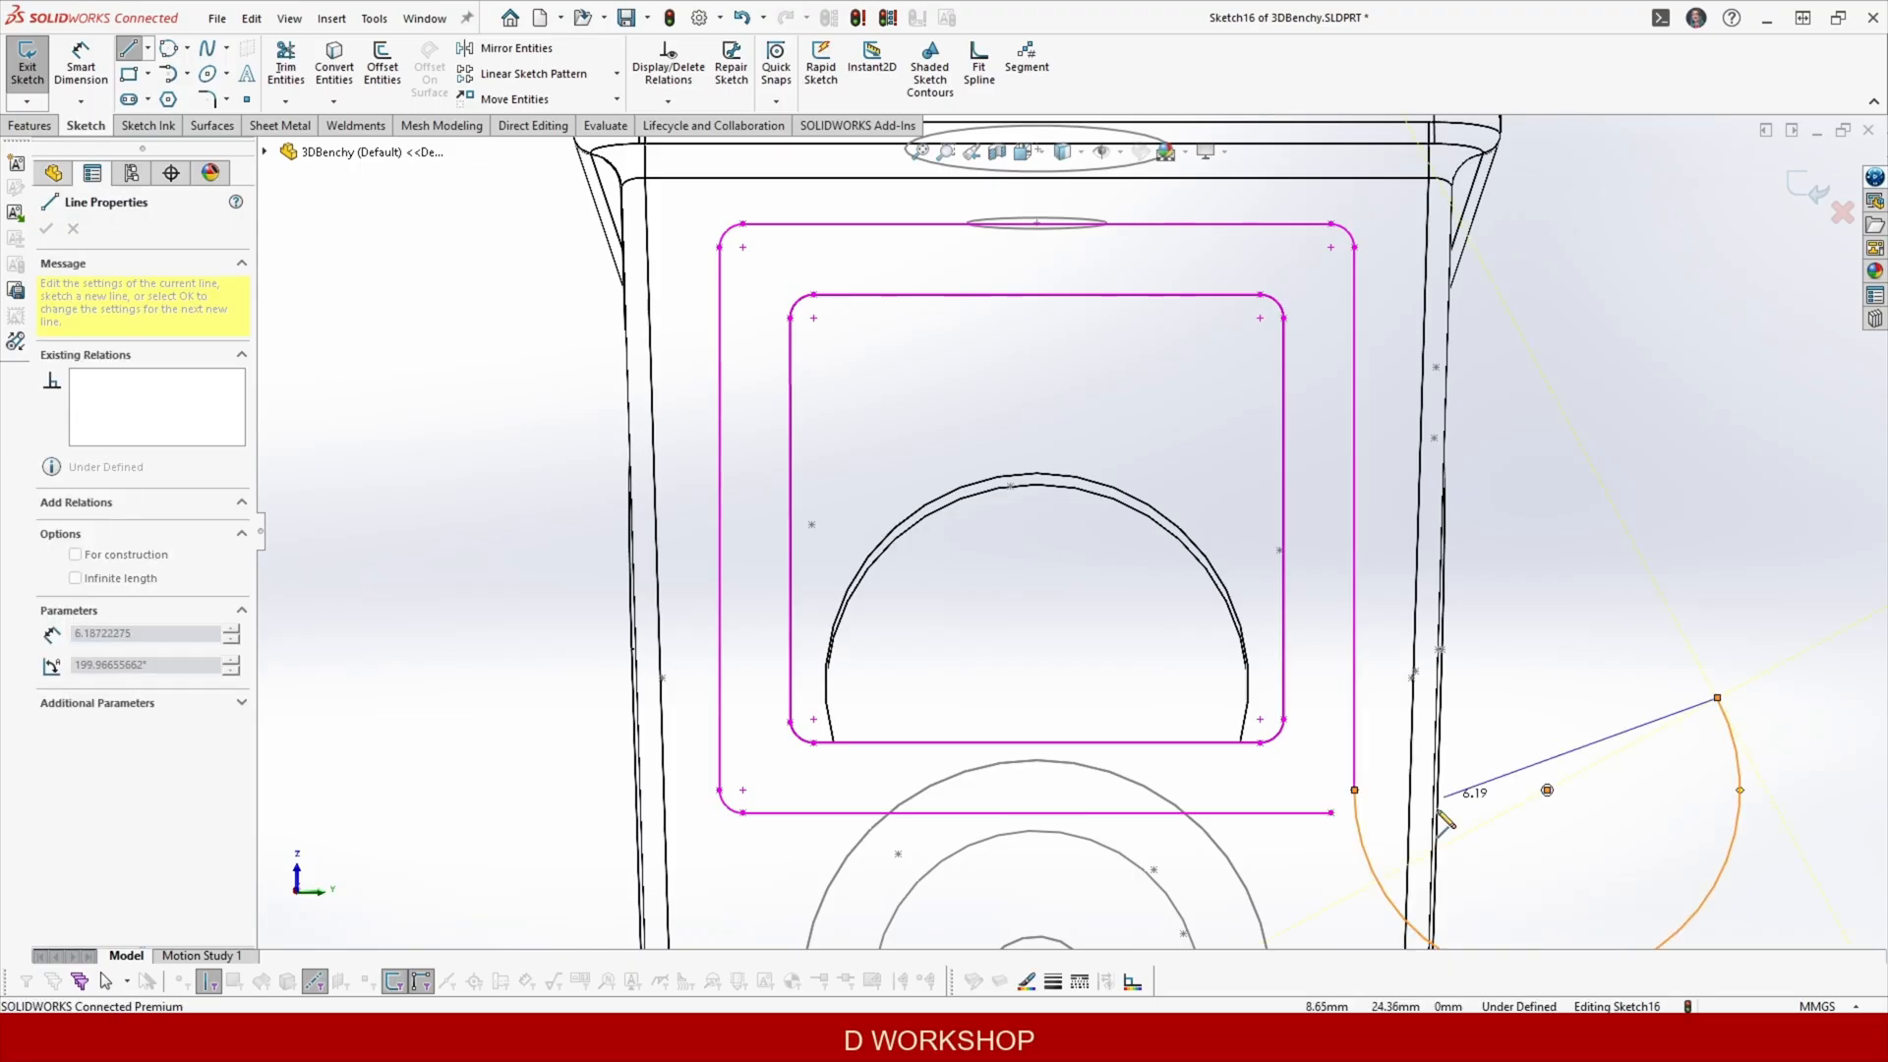
{"action": "key", "text": "Escape"}
Extrude the front window frame's profile up to a vertex of the 3D reference sketch, merging it with the cabin.
{"action": "scroll", "coordinate": [1092, 531], "scroll_direction": "up", "scroll_amount": 3}
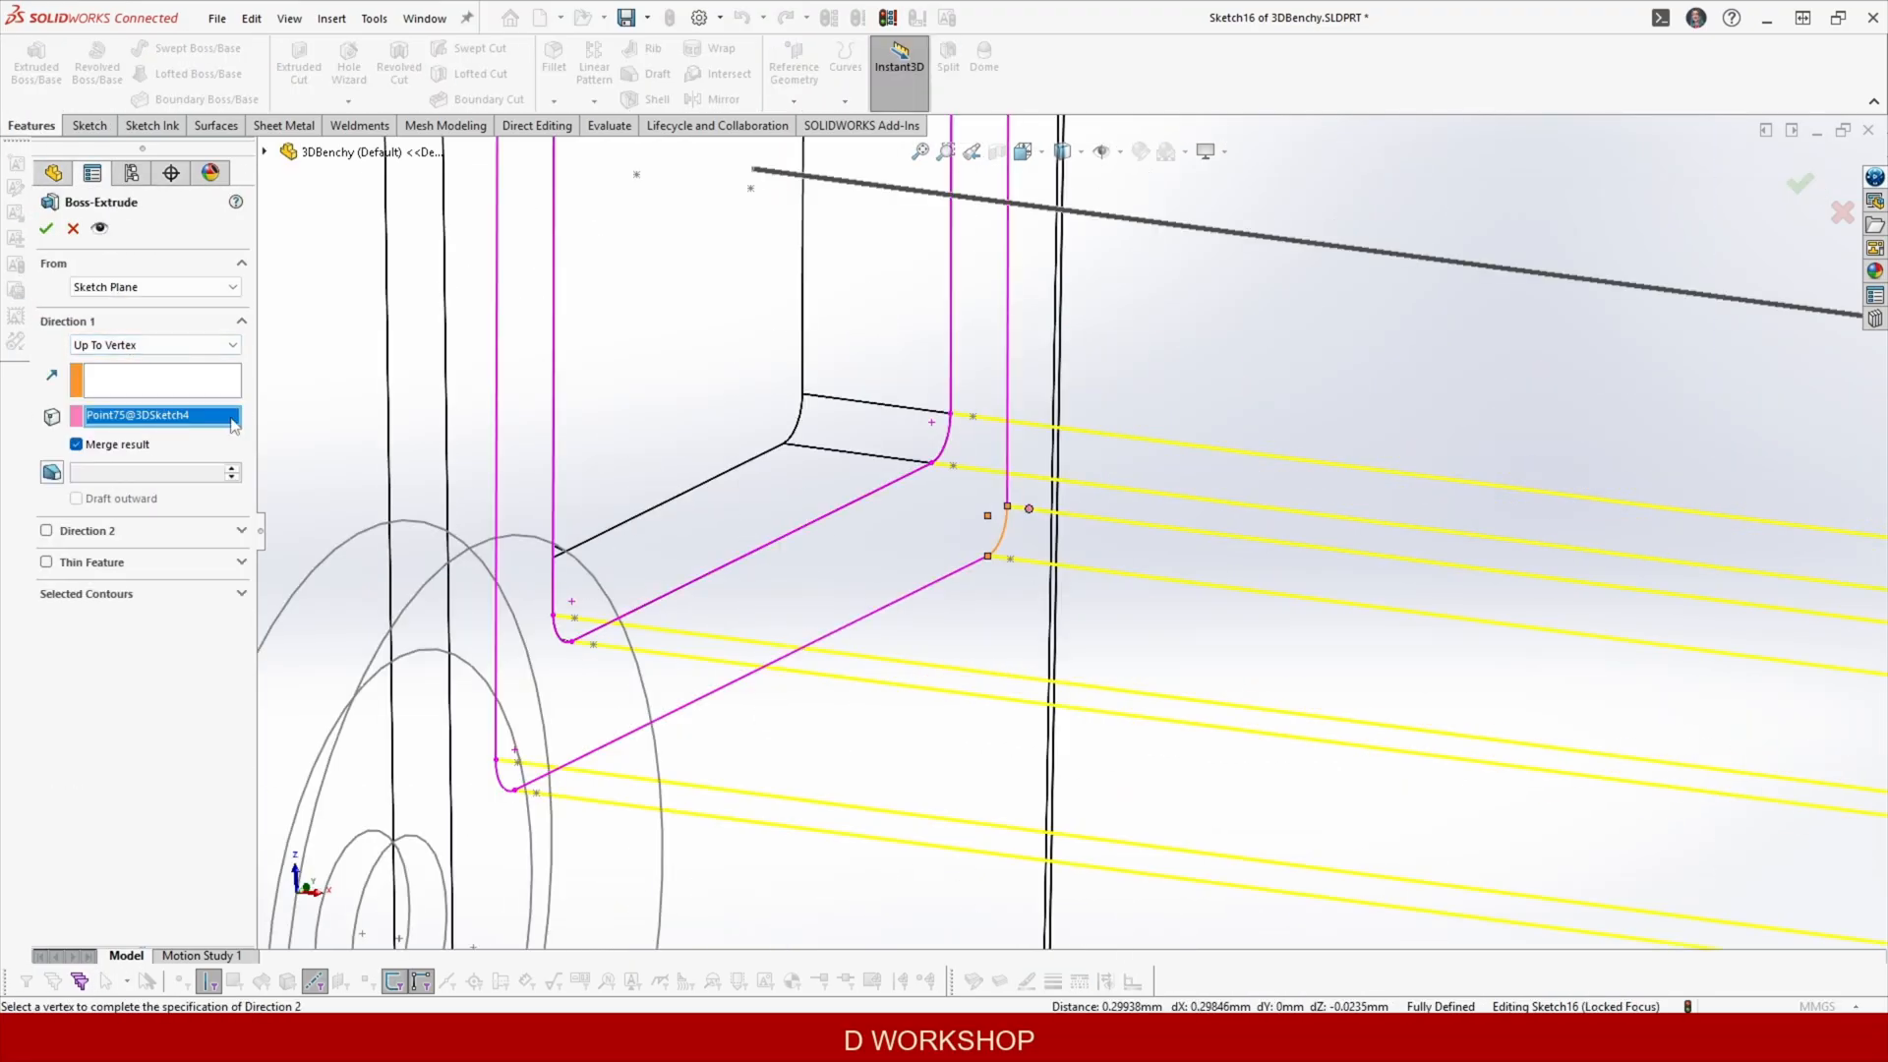
{"action": "left_click", "coordinate": [147, 345]}
{"action": "left_click", "coordinate": [80, 364]}
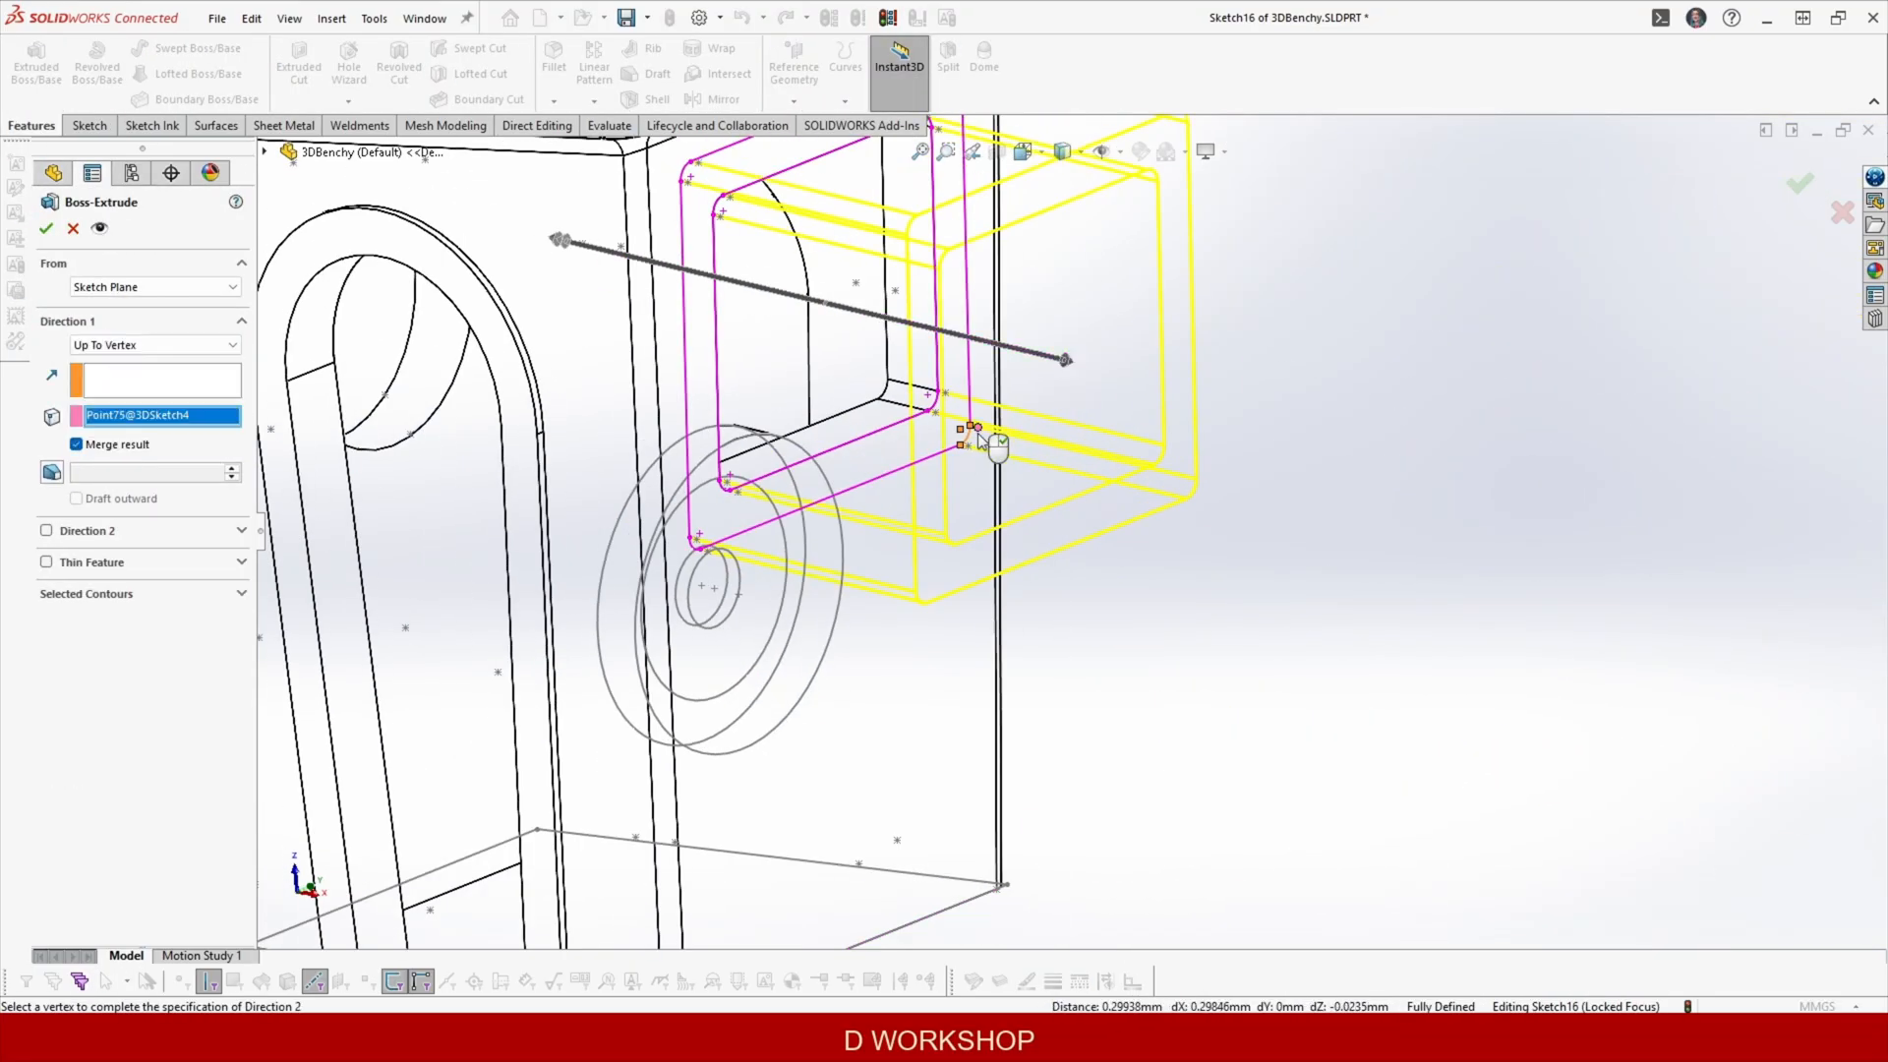
{"action": "left_click", "coordinate": [45, 228]}
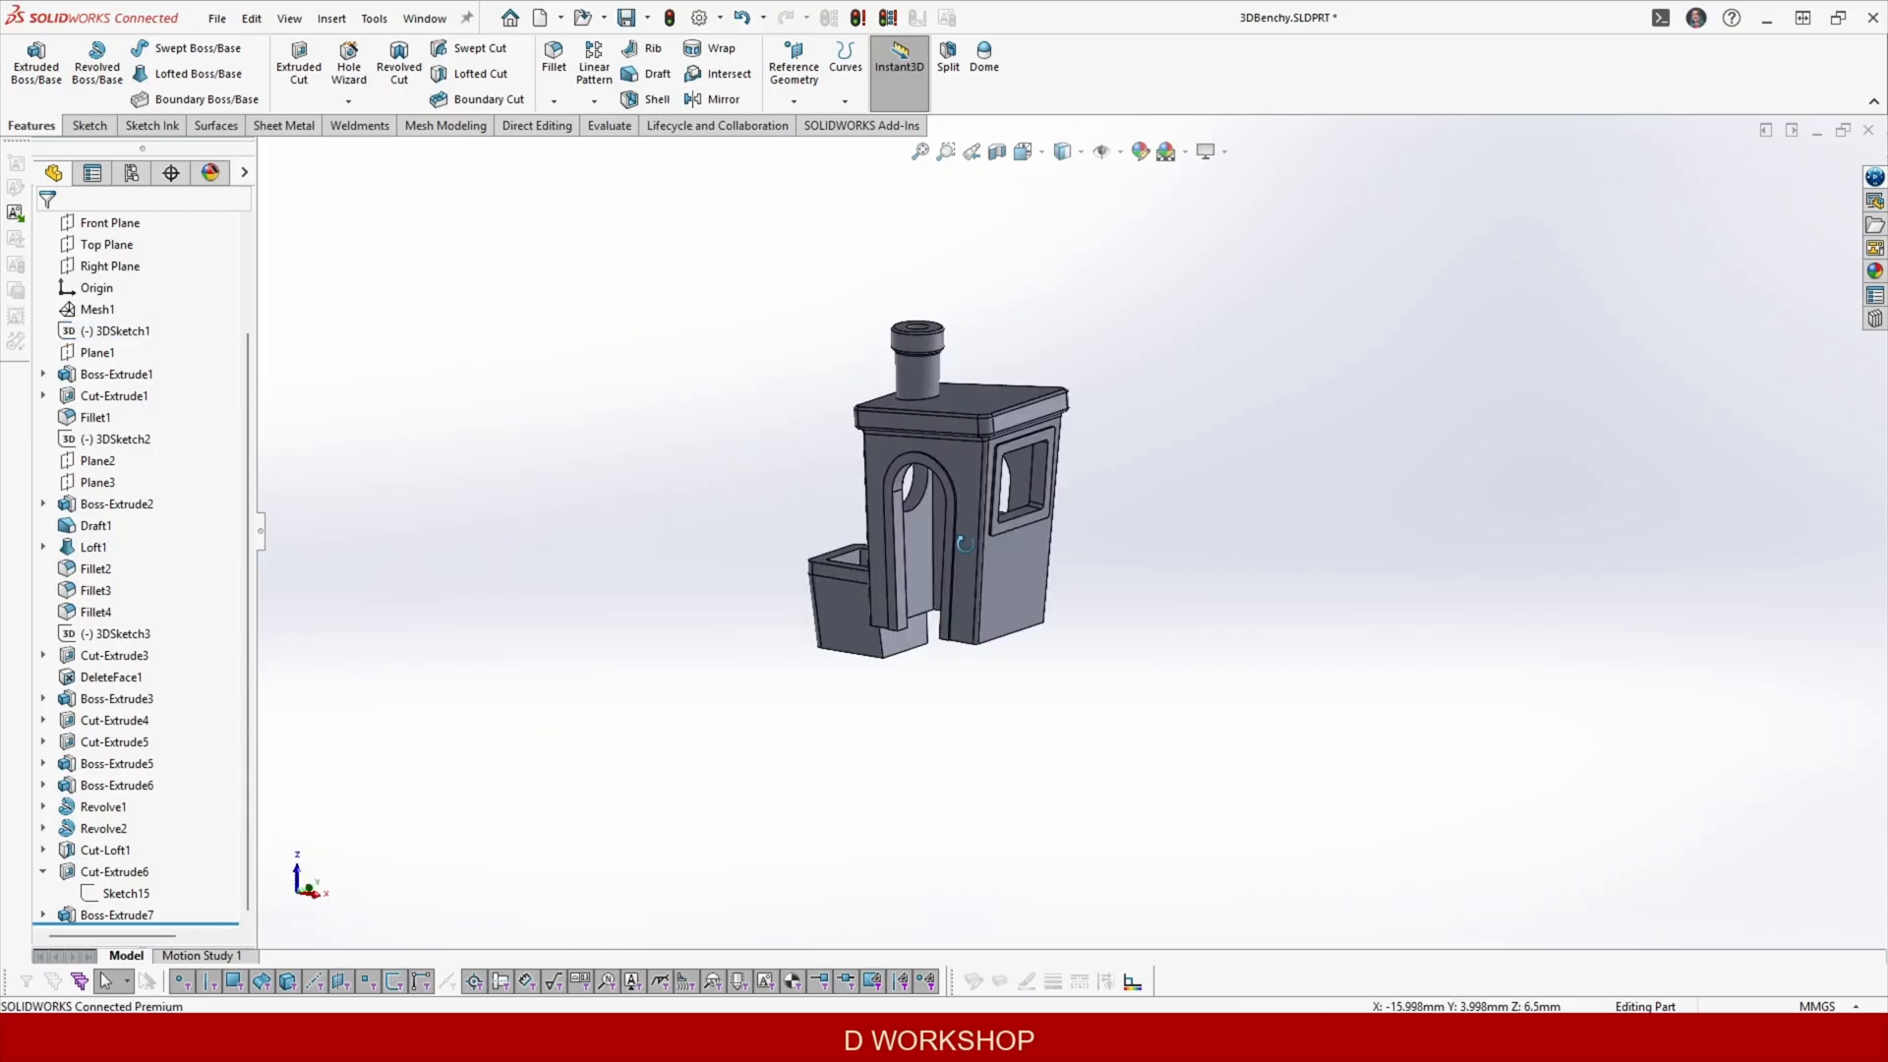
Show the Mesh1 body again over the modelled cabin.
{"action": "mouse_move", "coordinate": [470, 462]}
{"action": "middle_mouse_down"}
{"action": "mouse_move", "coordinate": [470, 374]}
{"action": "mouse_move", "coordinate": [470, 427]}
{"action": "middle_mouse_up"}
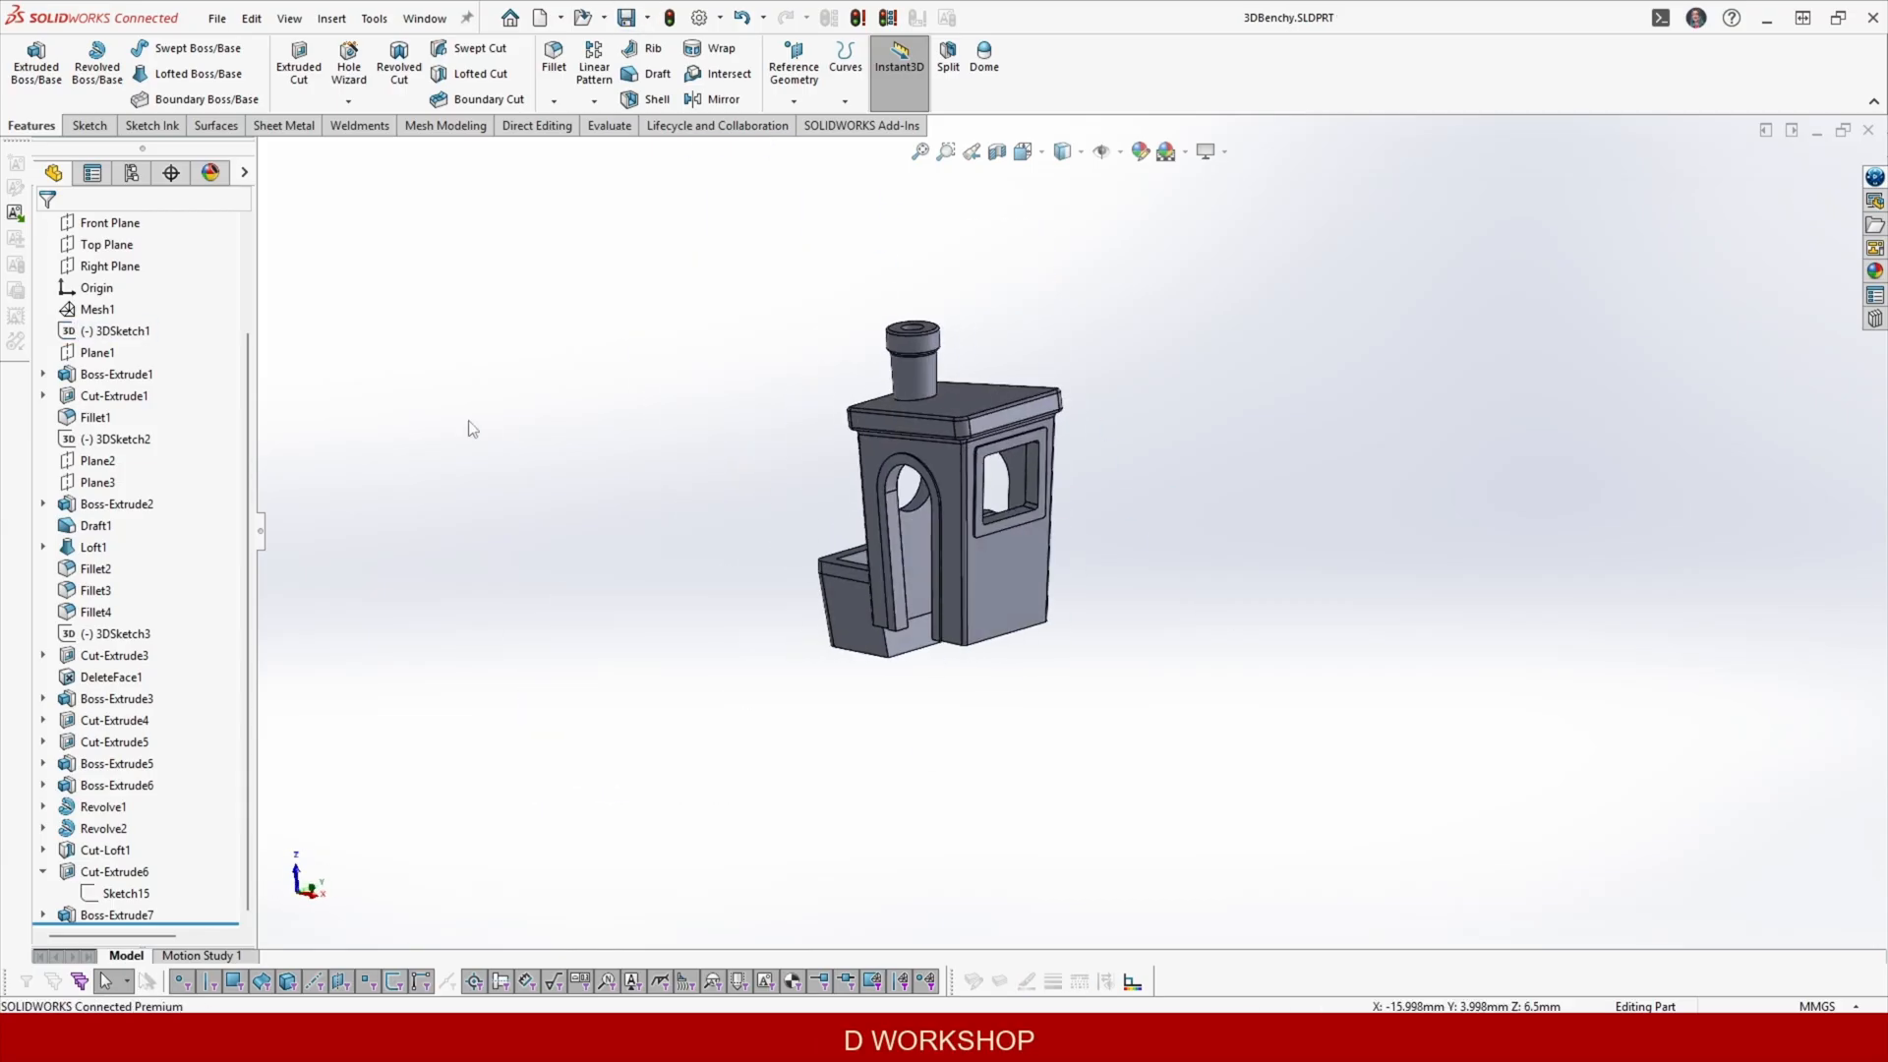
{"action": "left_click", "coordinate": [97, 313]}
{"action": "right_click", "coordinate": [100, 313]}
{"action": "left_click", "coordinate": [192, 588]}
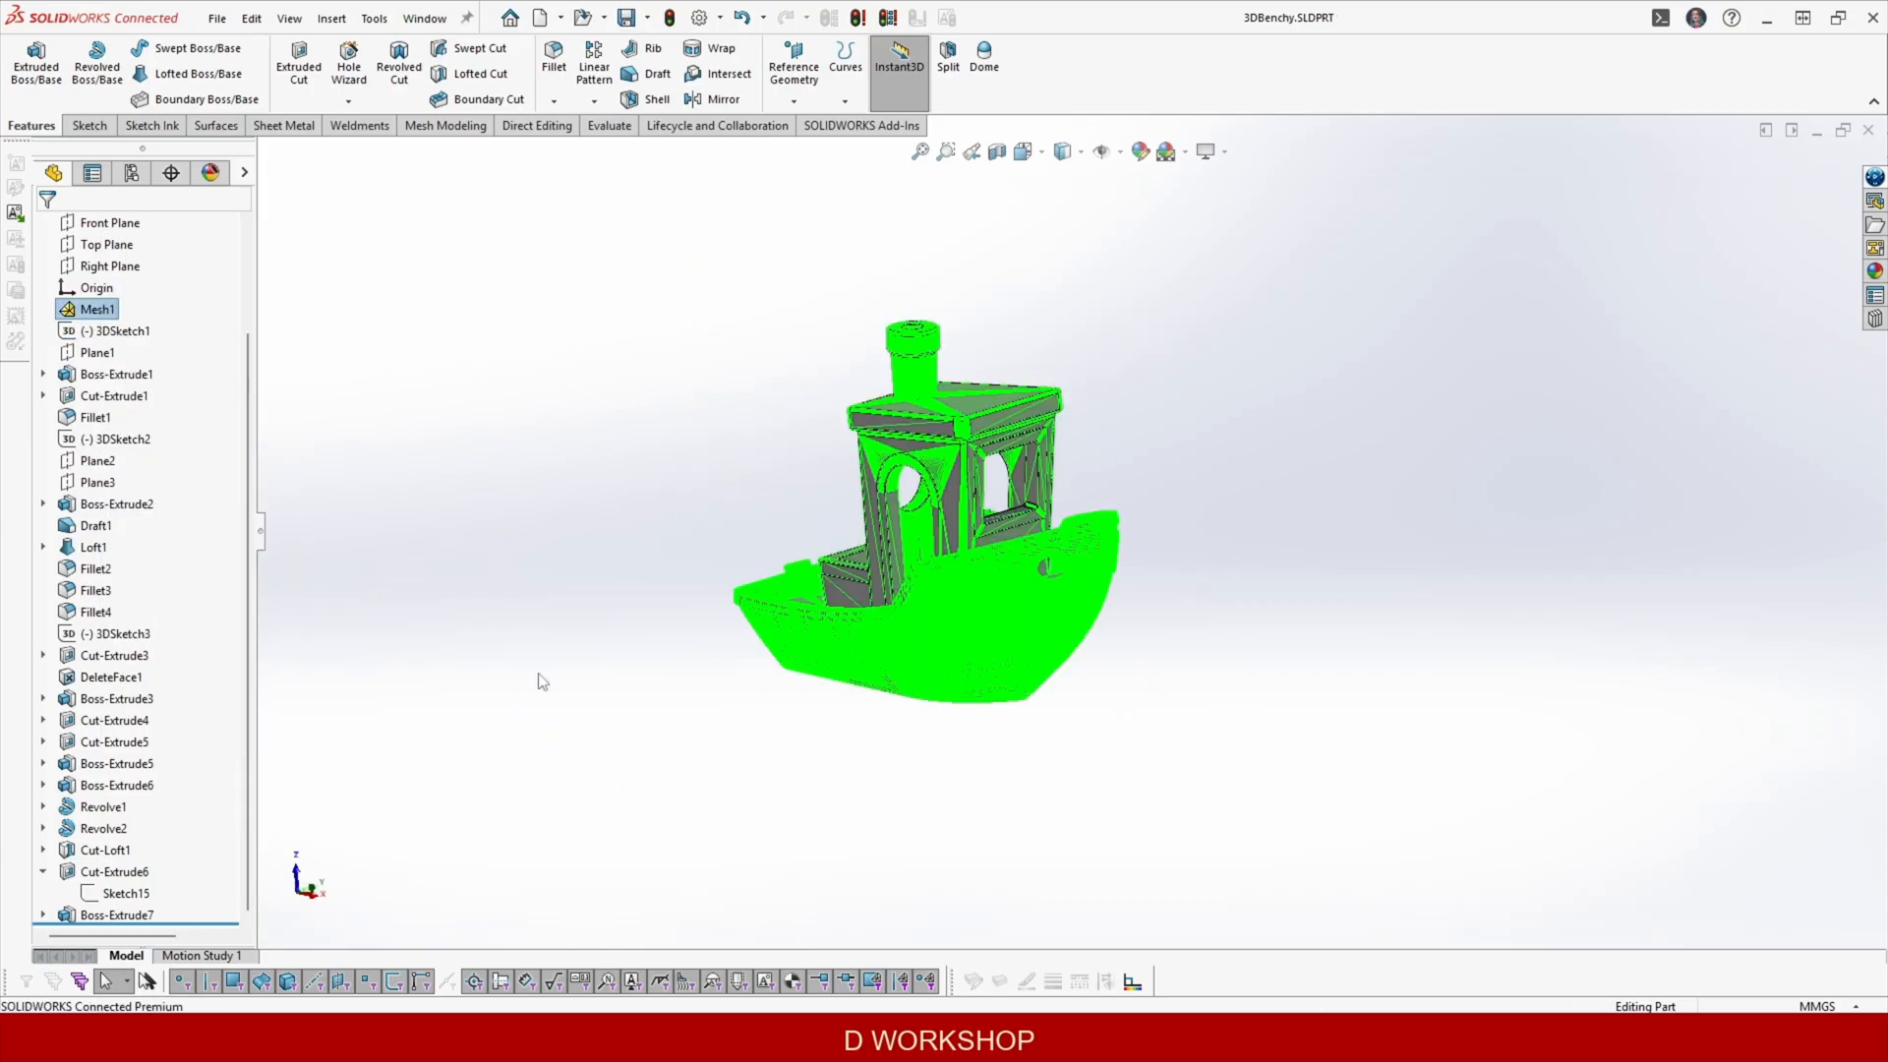
{"action": "left_click", "coordinate": [543, 681]}
Start a new 3D sketch and place points on the mesh at the lower deck's forward bend and the slope's upper end.
{"action": "middle_click_drag", "start_coordinate": [853, 594], "coordinate": [910, 646]}
{"action": "scroll", "coordinate": [873, 491], "scroll_direction": "down", "scroll_amount": 5}
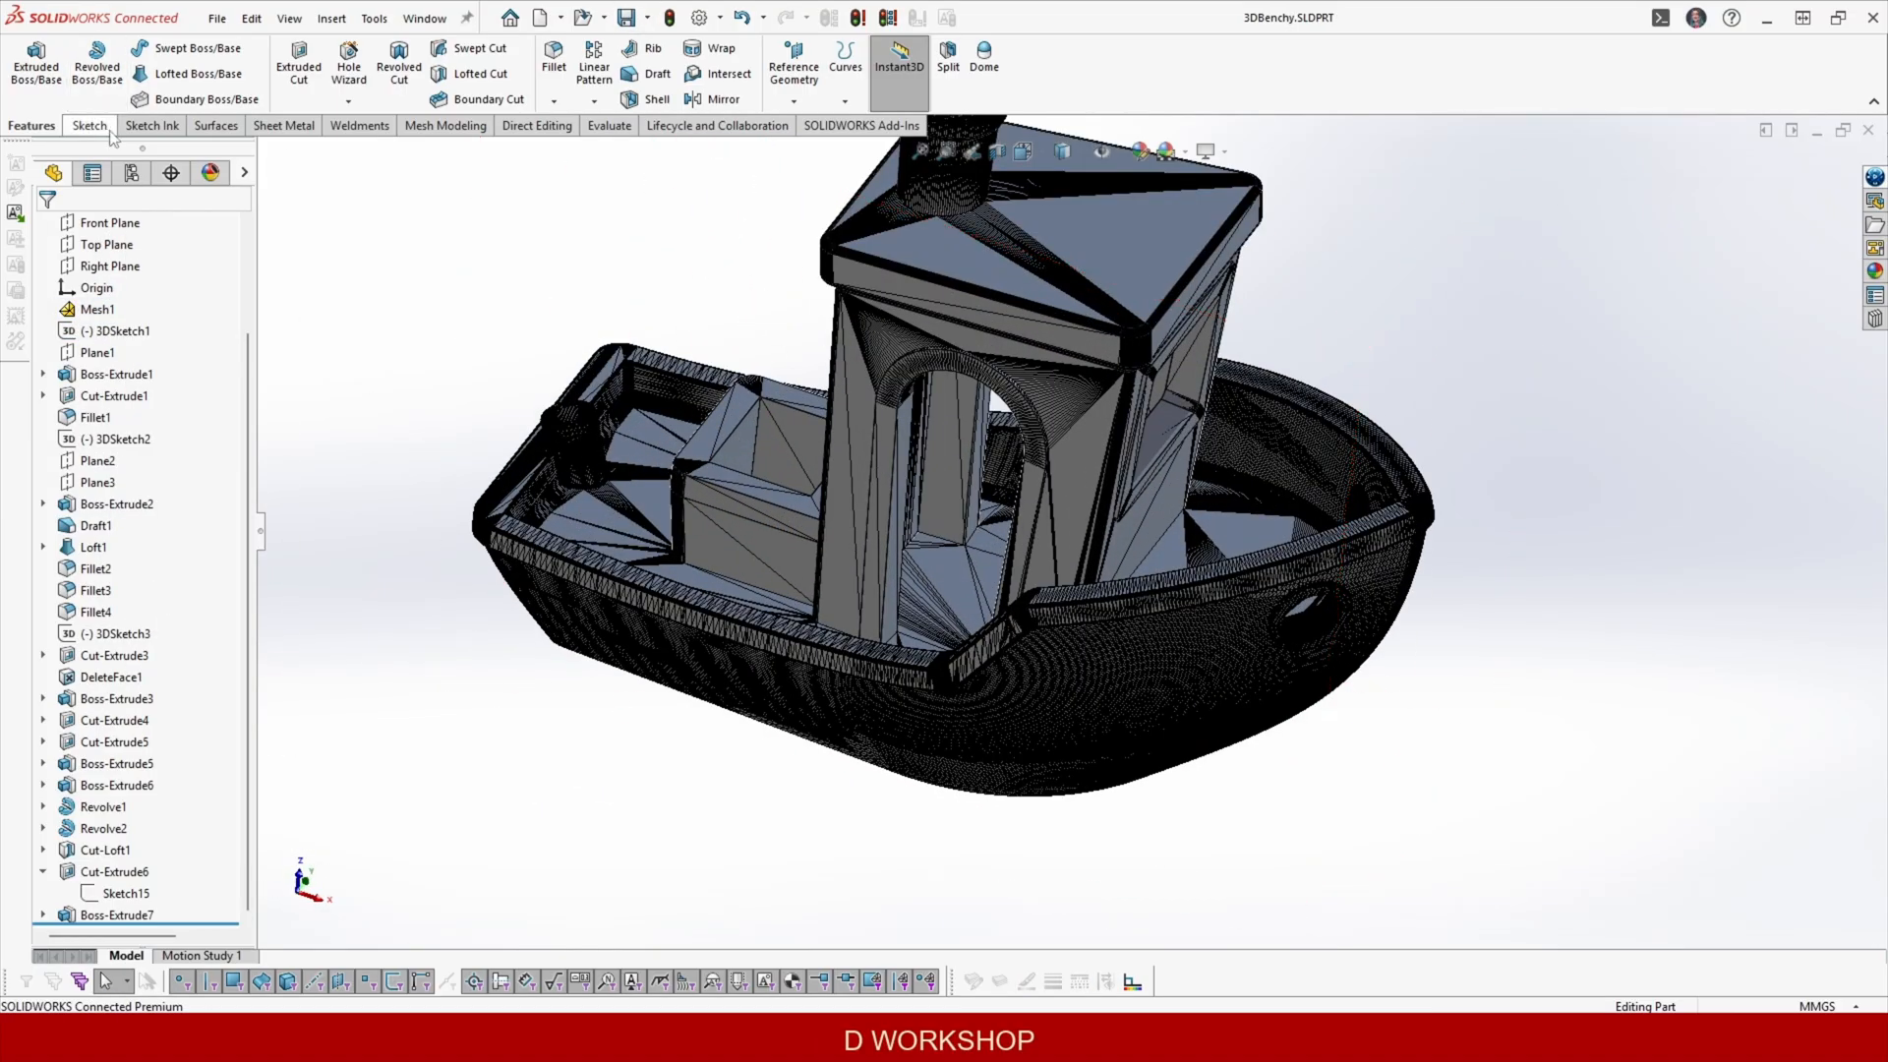
{"action": "left_click", "coordinate": [104, 128]}
{"action": "left_click", "coordinate": [29, 149]}
{"action": "scroll", "coordinate": [987, 380], "scroll_direction": "down", "scroll_amount": 8}
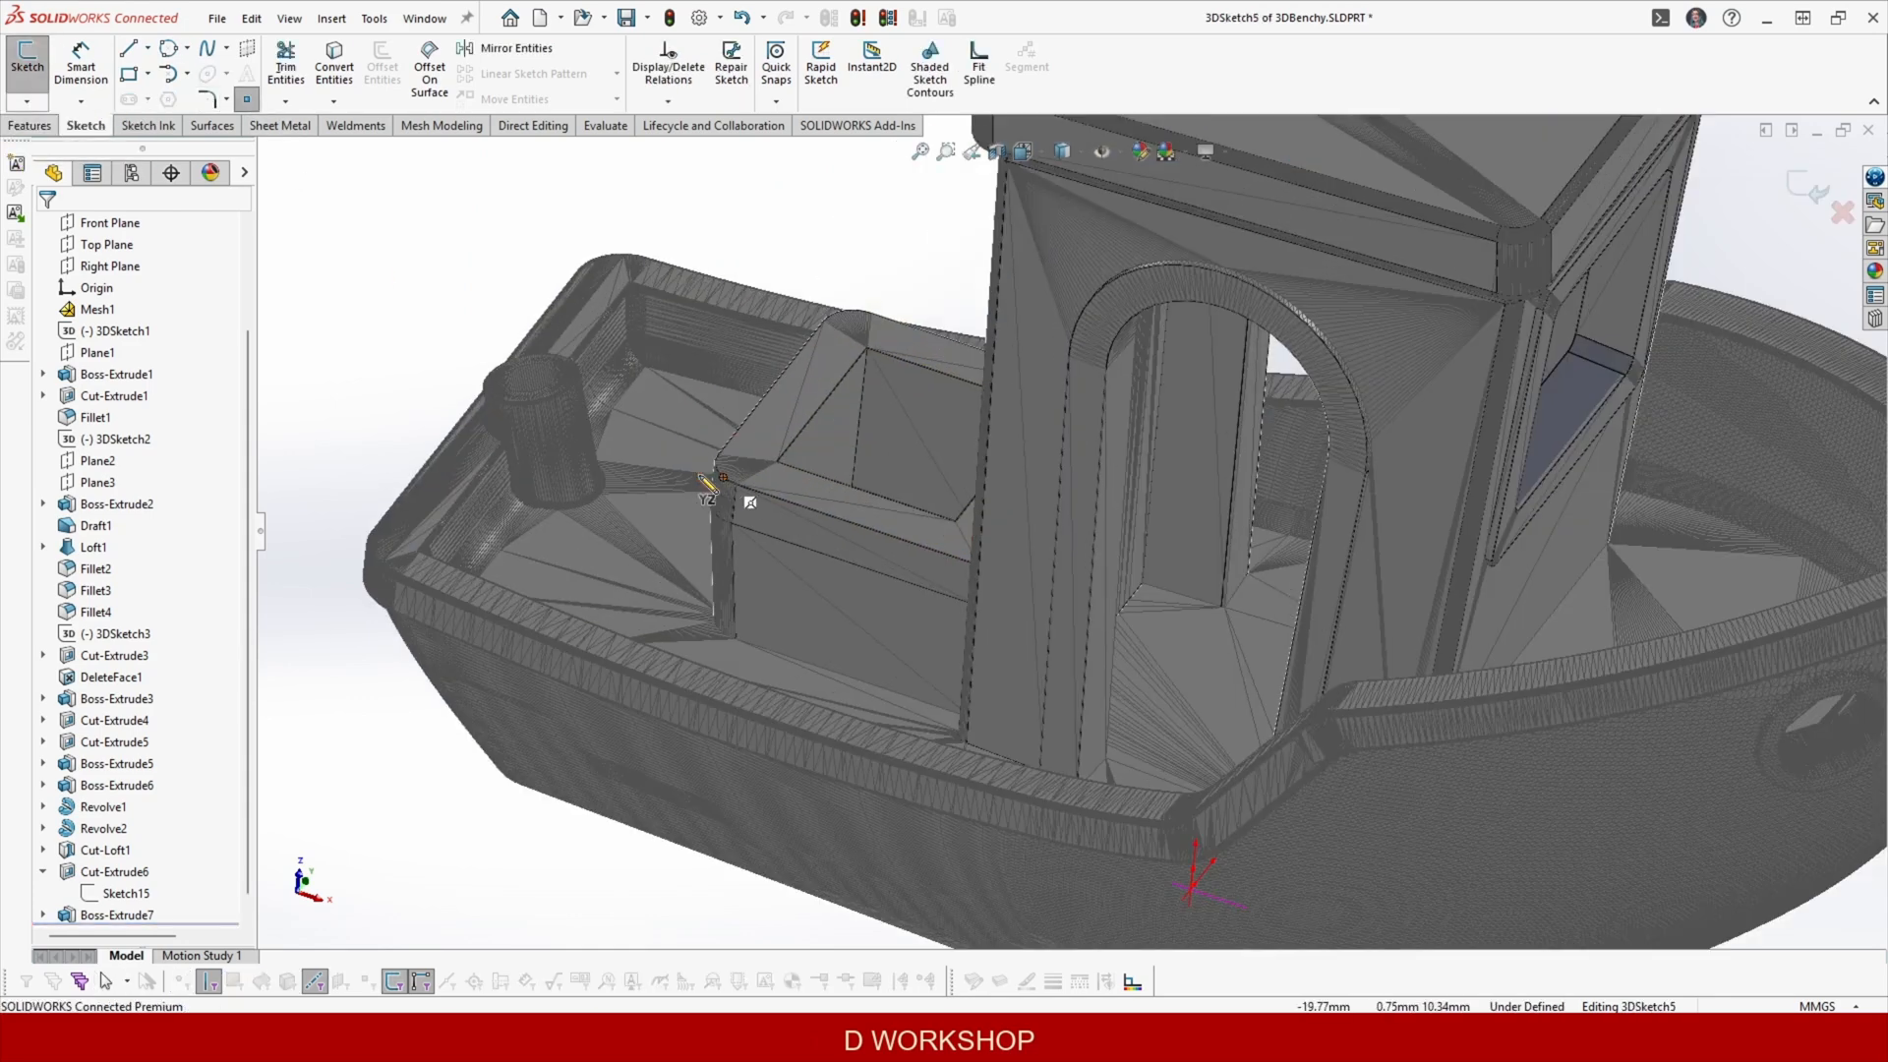
{"action": "left_click", "coordinate": [364, 688]}
{"action": "scroll", "coordinate": [363, 689], "scroll_direction": "up", "scroll_amount": 8}
{"action": "scroll", "coordinate": [1403, 812], "scroll_direction": "down", "scroll_amount": 10}
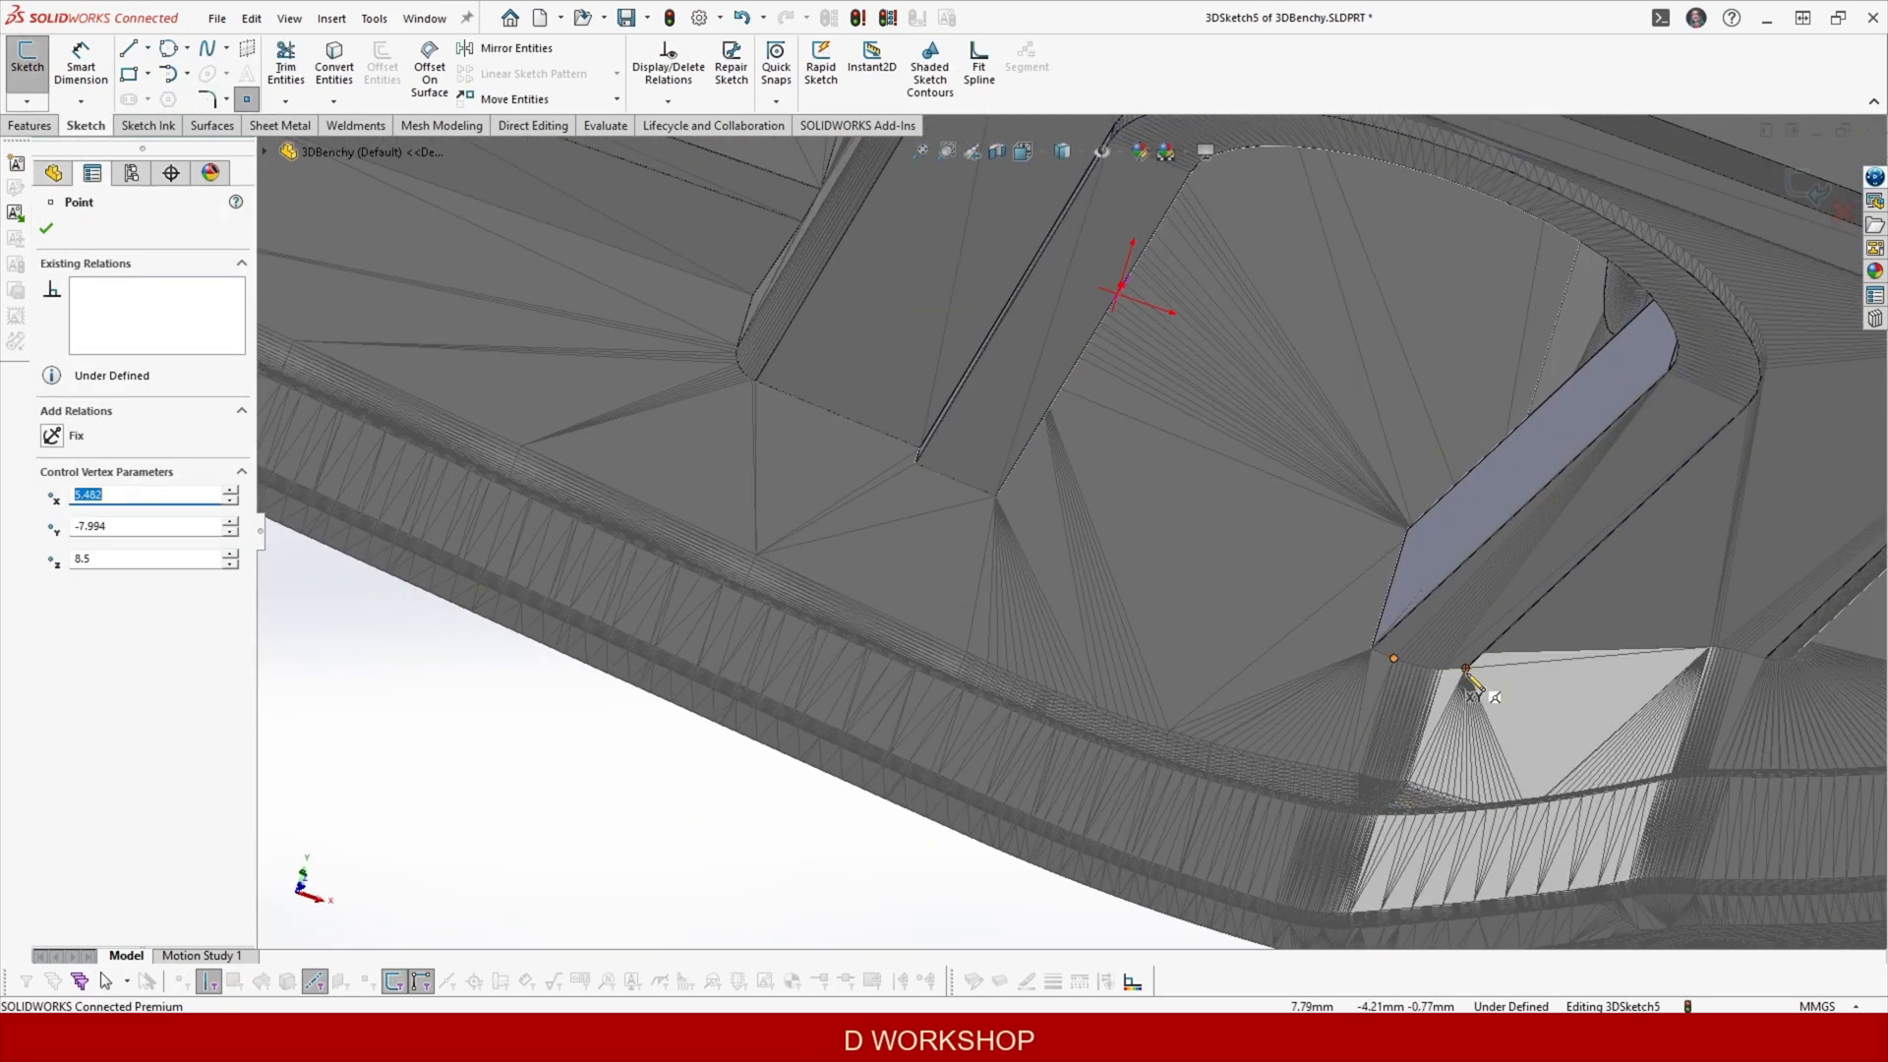
{"action": "left_click", "coordinate": [1442, 669]}
Add 3D sketch points at the far end of the upper deck bend and on the bow deck, and exit the sketch.
{"action": "scroll", "coordinate": [1560, 661], "scroll_direction": "up", "scroll_amount": 8}
{"action": "scroll", "coordinate": [1180, 822], "scroll_direction": "down", "scroll_amount": 10}
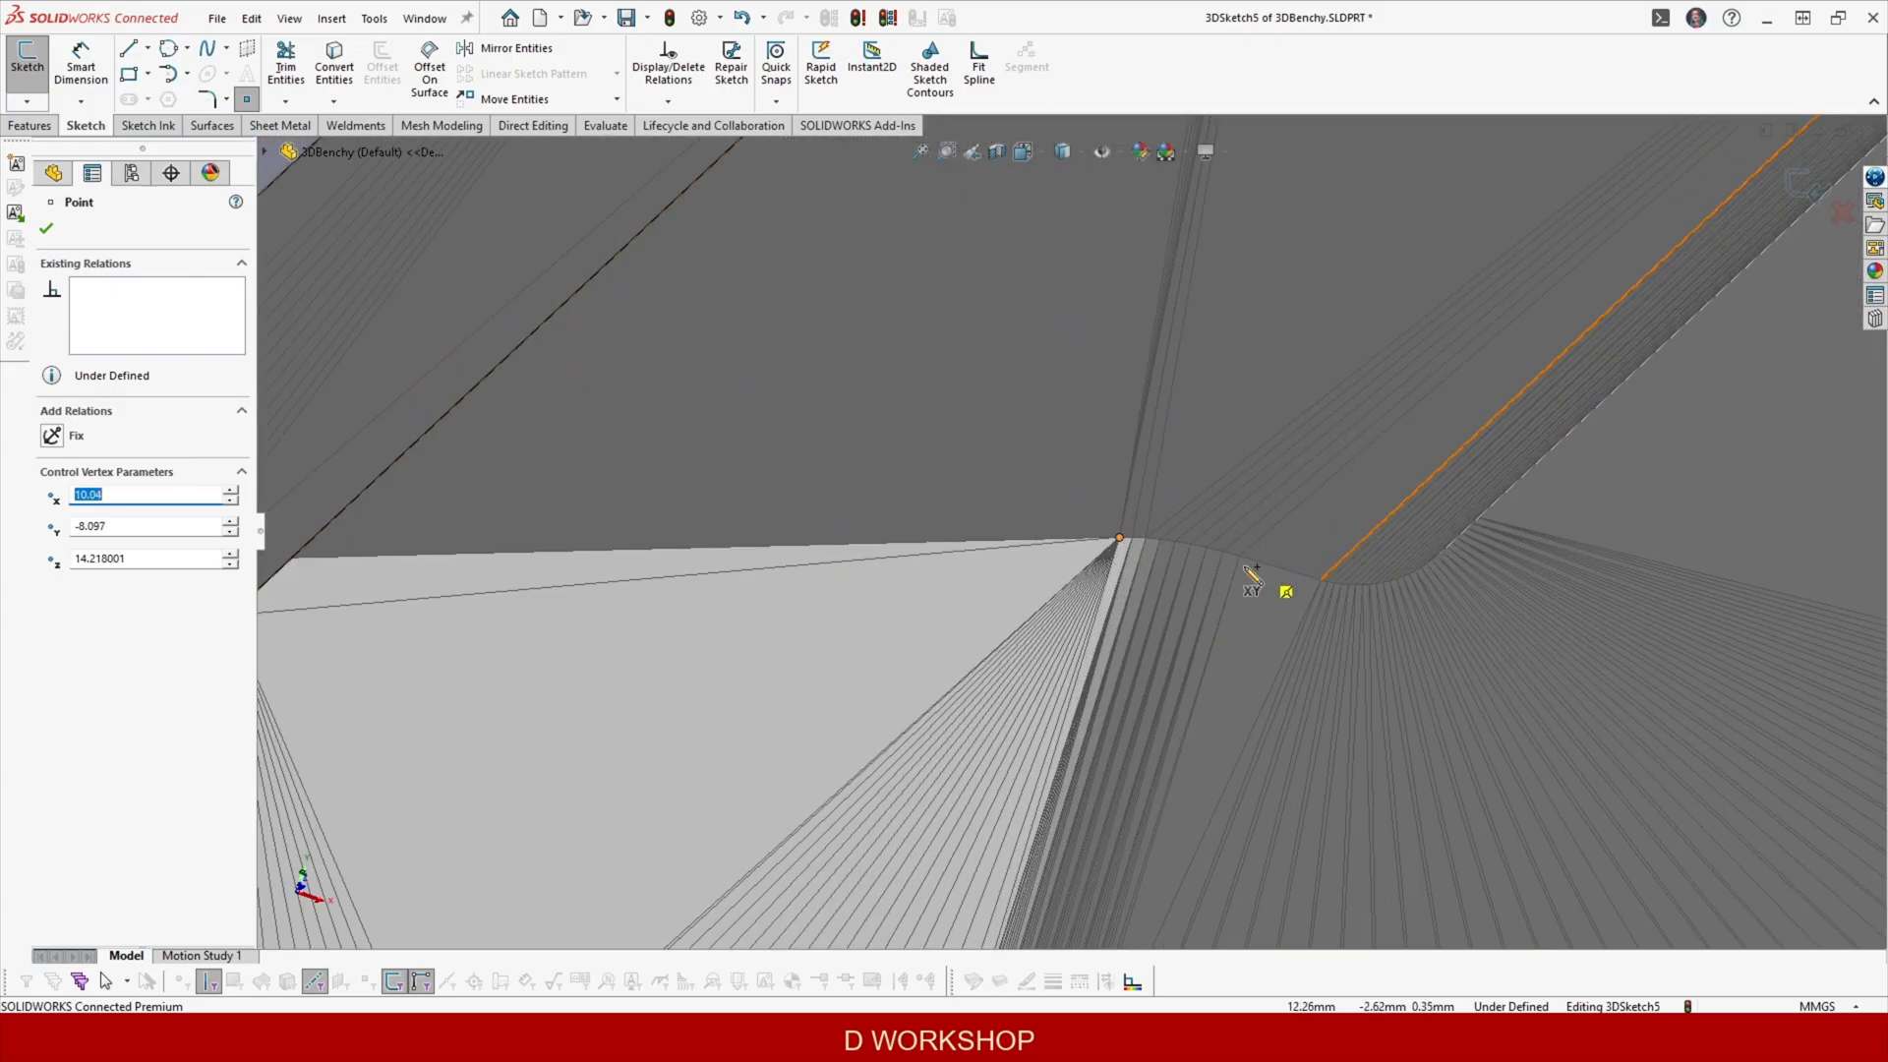
{"action": "scroll", "coordinate": [1246, 573], "scroll_direction": "up", "scroll_amount": 8}
{"action": "scroll", "coordinate": [1593, 522], "scroll_direction": "down", "scroll_amount": 10}
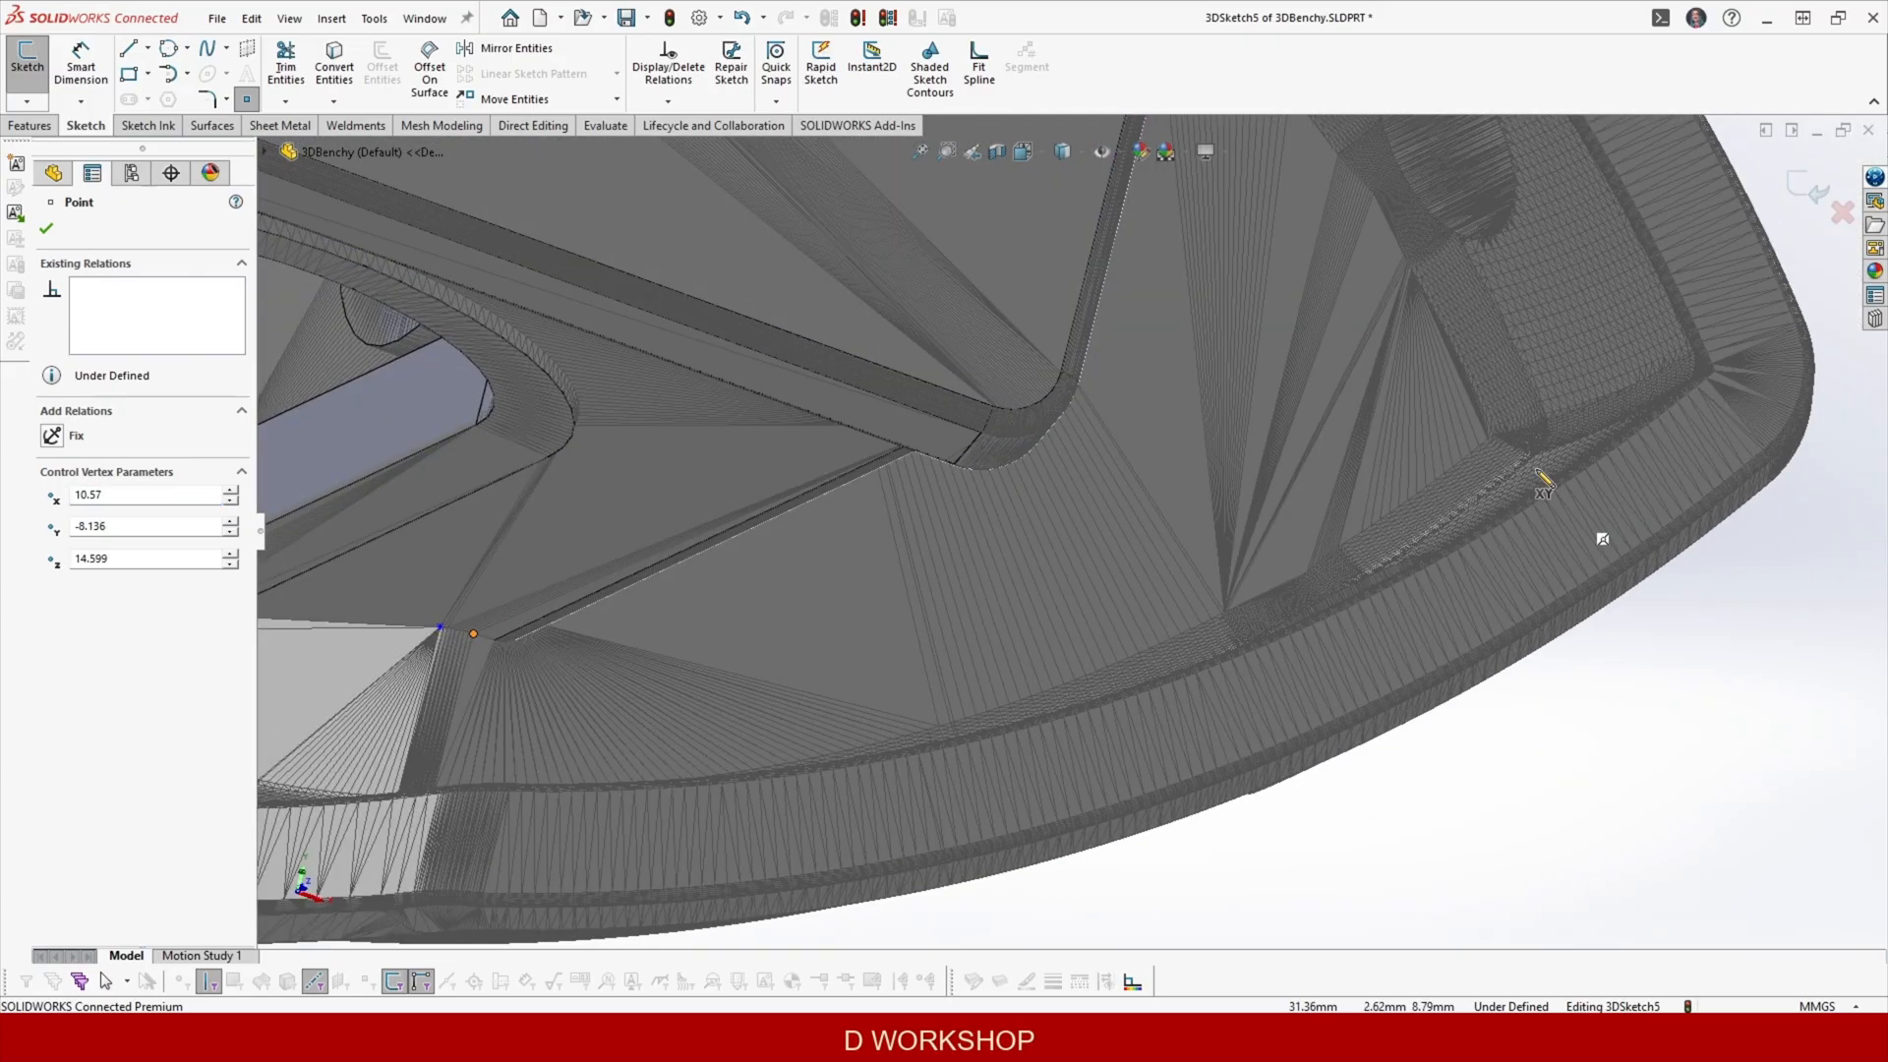
{"action": "left_click", "coordinate": [1284, 567]}
{"action": "scroll", "coordinate": [1285, 567], "scroll_direction": "up", "scroll_amount": 7}
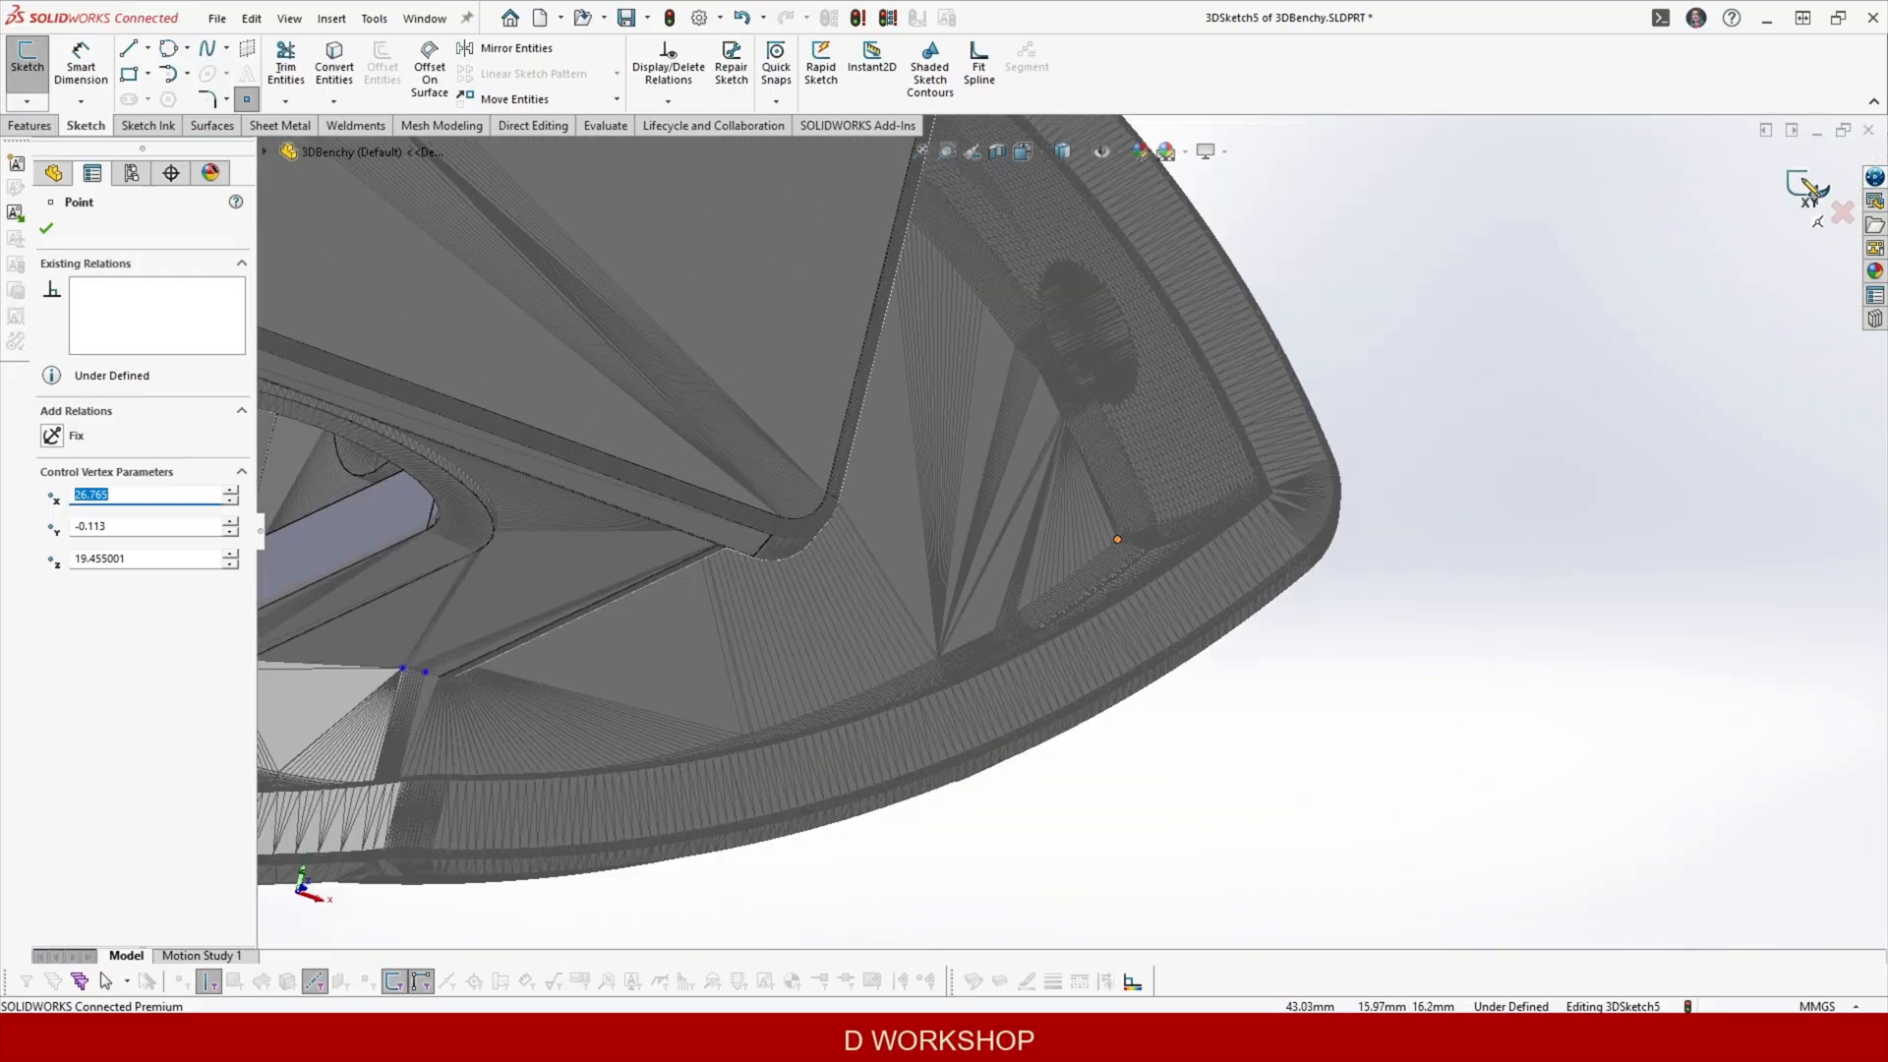
{"action": "left_click", "coordinate": [1809, 187]}
Start a sketch on the Top Plane and draw a horizontal line from the lower deck's 3D sketch point back past the stern.
{"action": "left_click", "coordinate": [111, 352]}
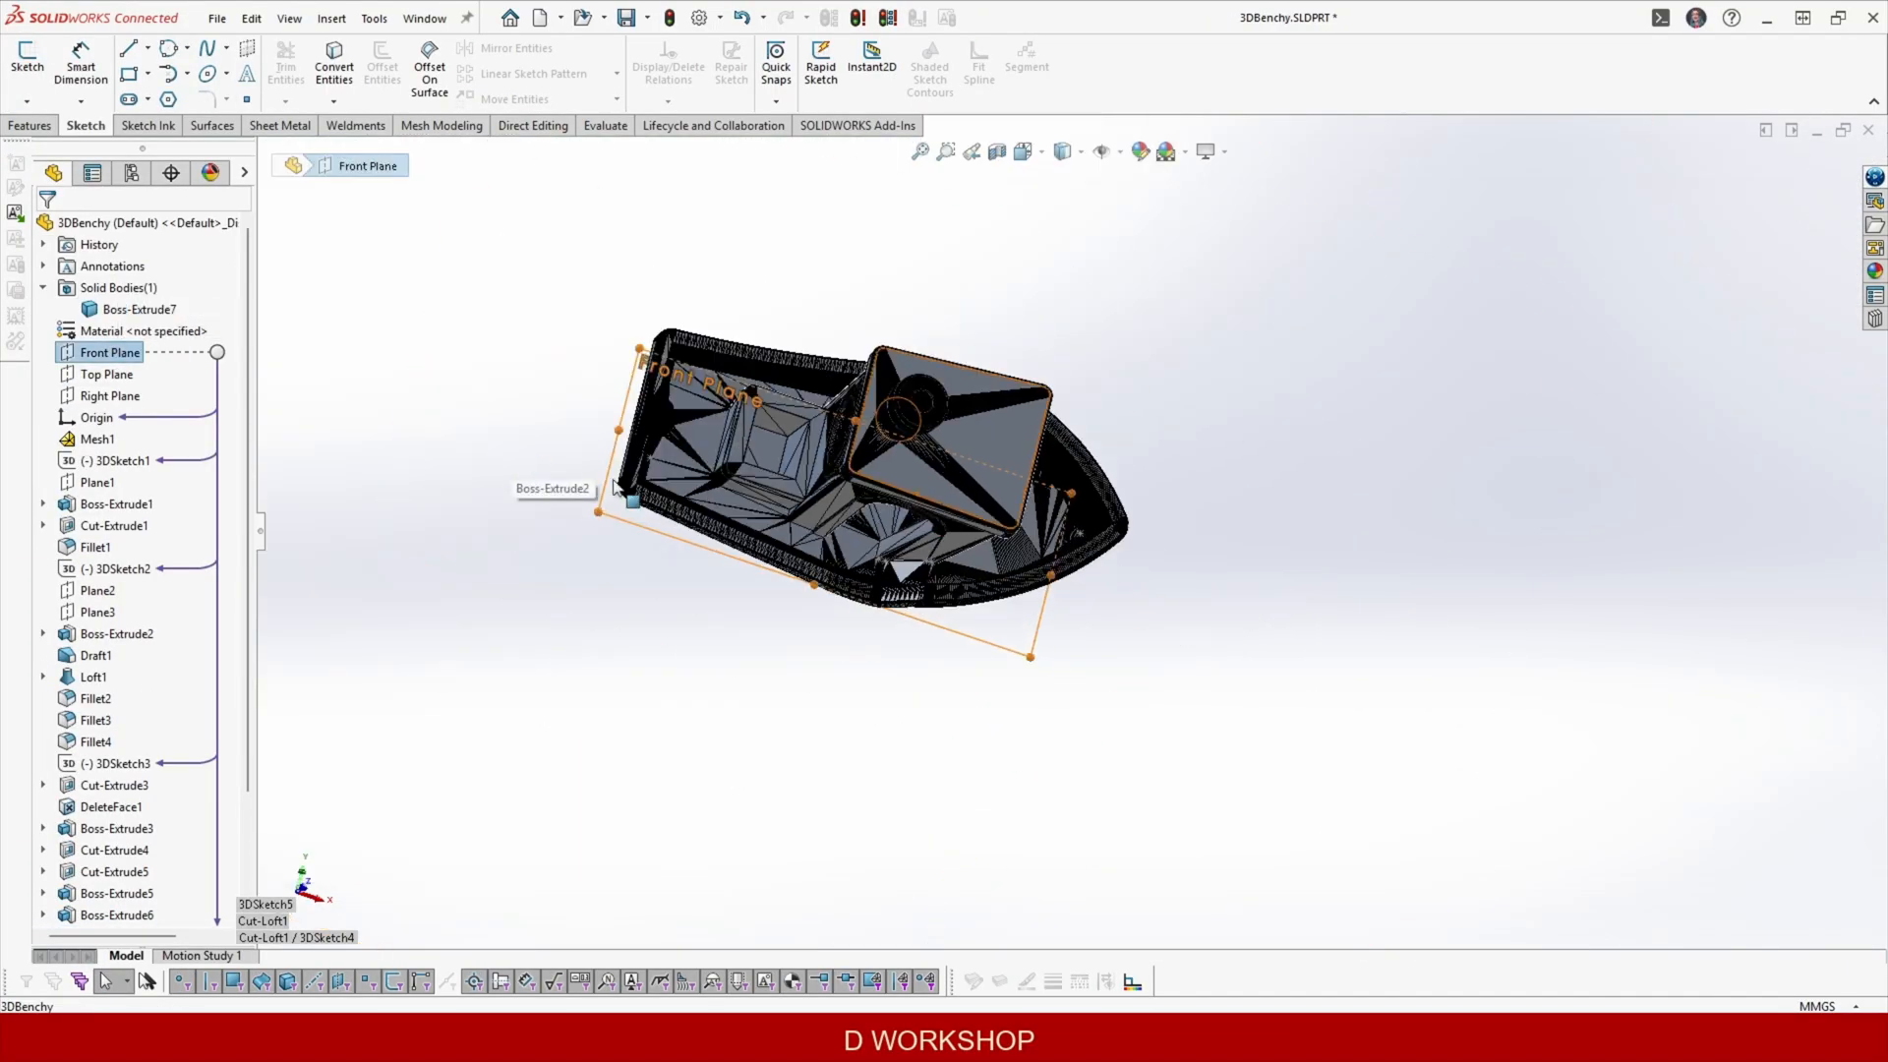
{"action": "left_click", "coordinate": [106, 374]}
{"action": "left_click", "coordinate": [27, 59]}
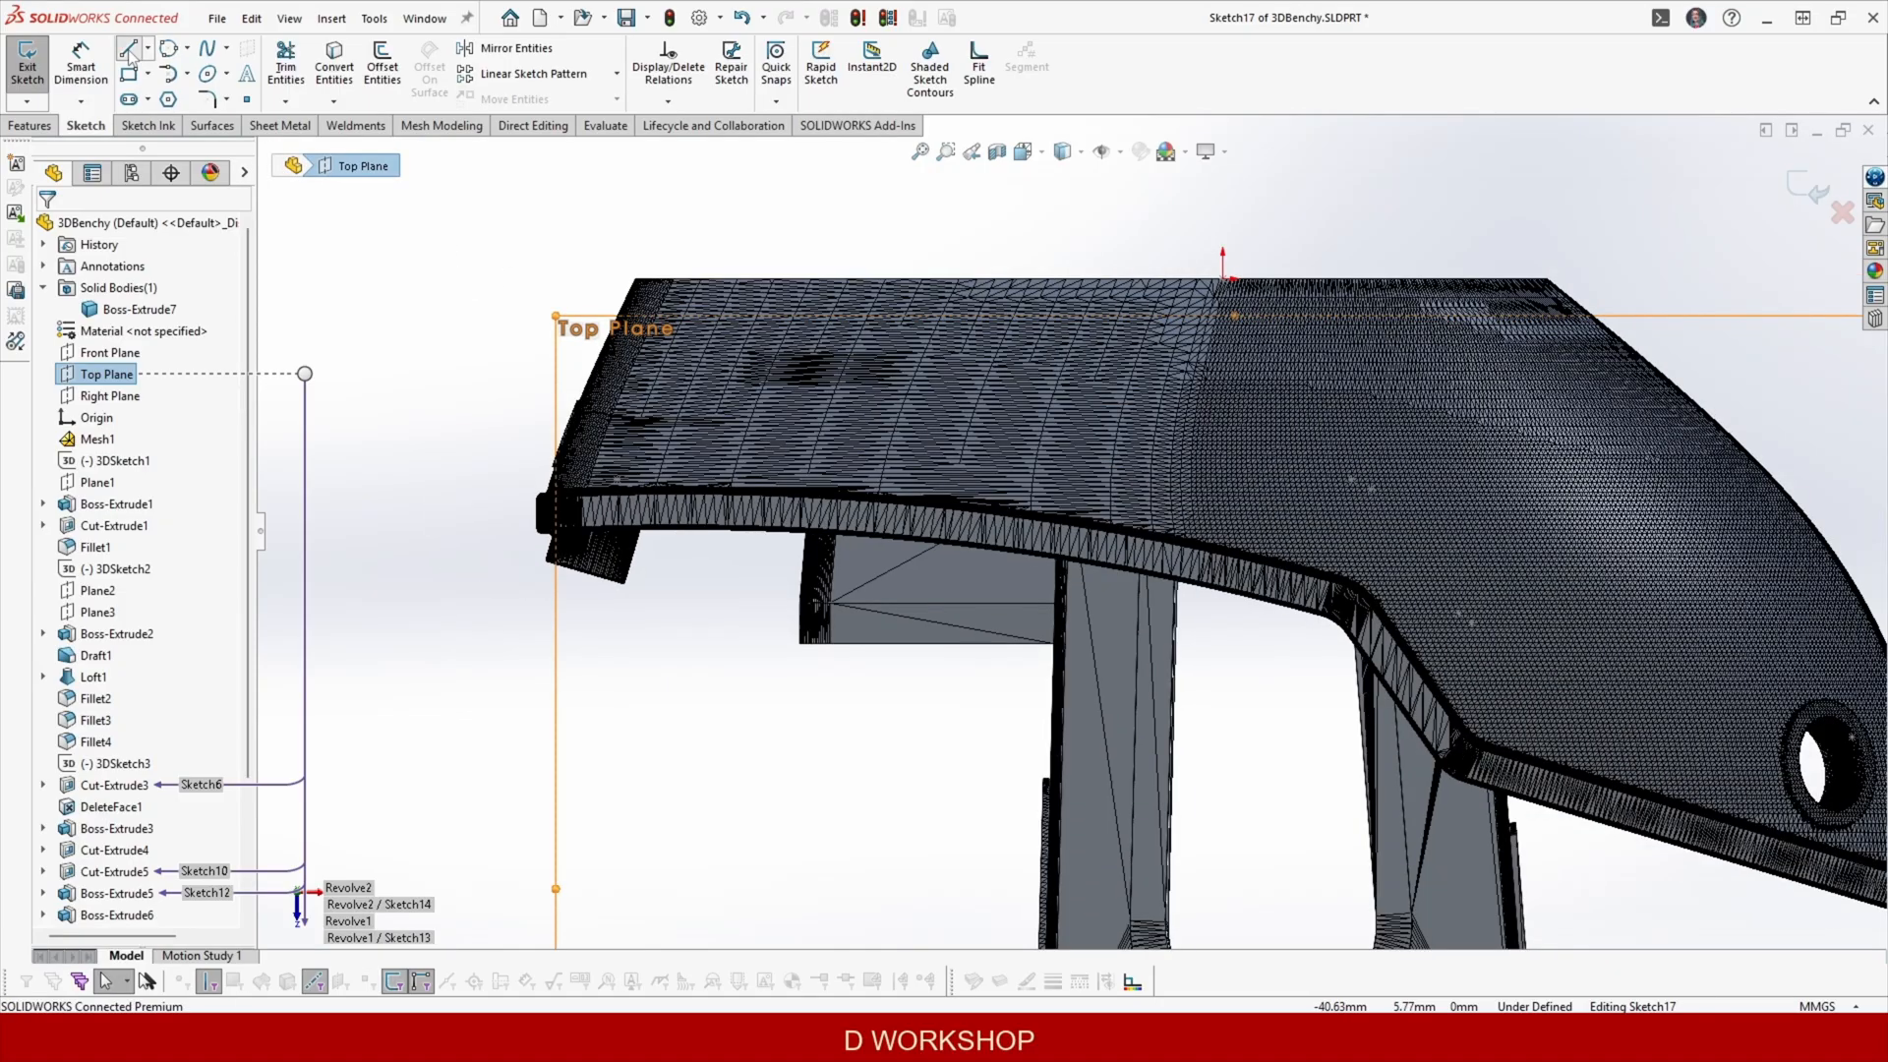
{"action": "left_click", "coordinate": [129, 51]}
{"action": "scroll", "coordinate": [761, 476], "scroll_direction": "up", "scroll_amount": 3}
{"action": "scroll", "coordinate": [728, 492], "scroll_direction": "down", "scroll_amount": 2}
{"action": "left_click", "coordinate": [684, 538]}
{"action": "scroll", "coordinate": [1459, 548], "scroll_direction": "down", "scroll_amount": 6}
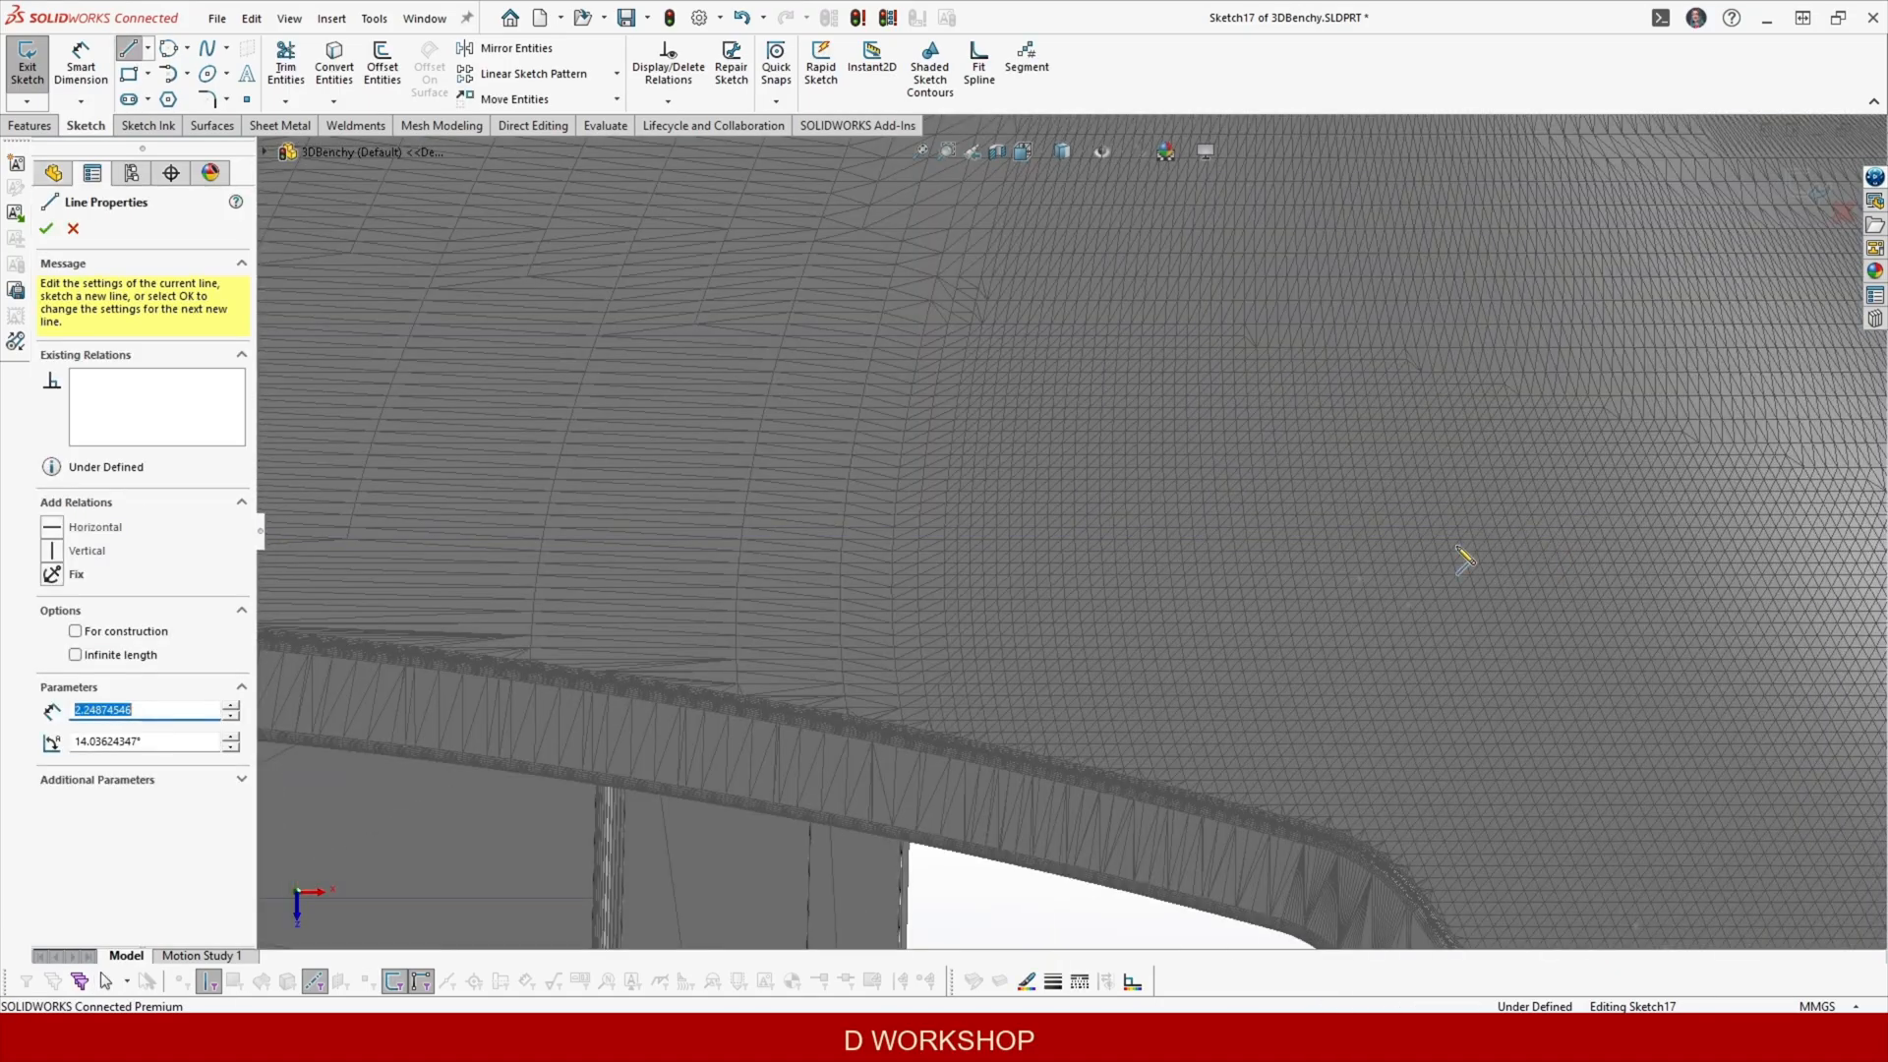
{"action": "left_click", "coordinate": [1360, 580]}
{"action": "scroll", "coordinate": [1274, 582], "scroll_direction": "up", "scroll_amount": 6}
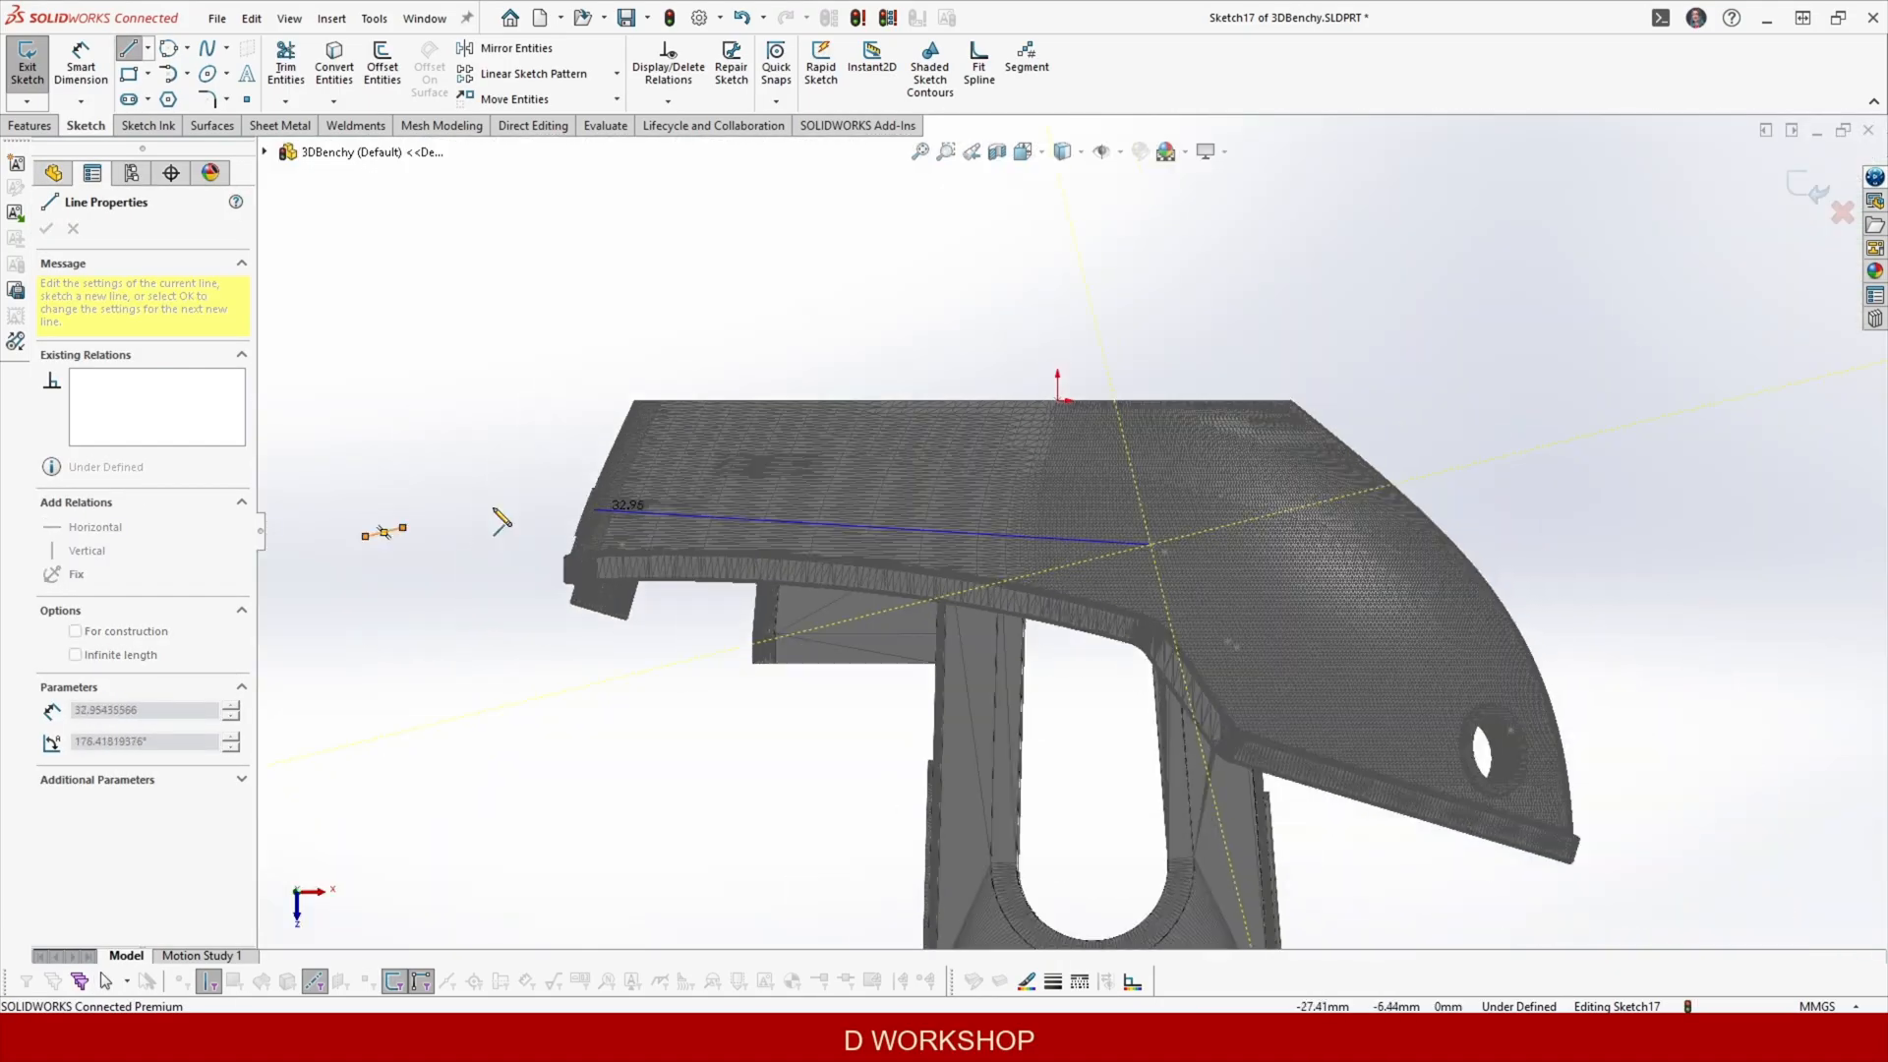
{"action": "key", "text": "Escape"}
Continue the deck profile forward with an arc, a sloped line, a second arc and a straight line past the bow.
{"action": "scroll", "coordinate": [1282, 531], "scroll_direction": "down", "scroll_amount": 6}
{"action": "left_click", "coordinate": [839, 567]}
{"action": "scroll", "coordinate": [880, 598], "scroll_direction": "down", "scroll_amount": 5}
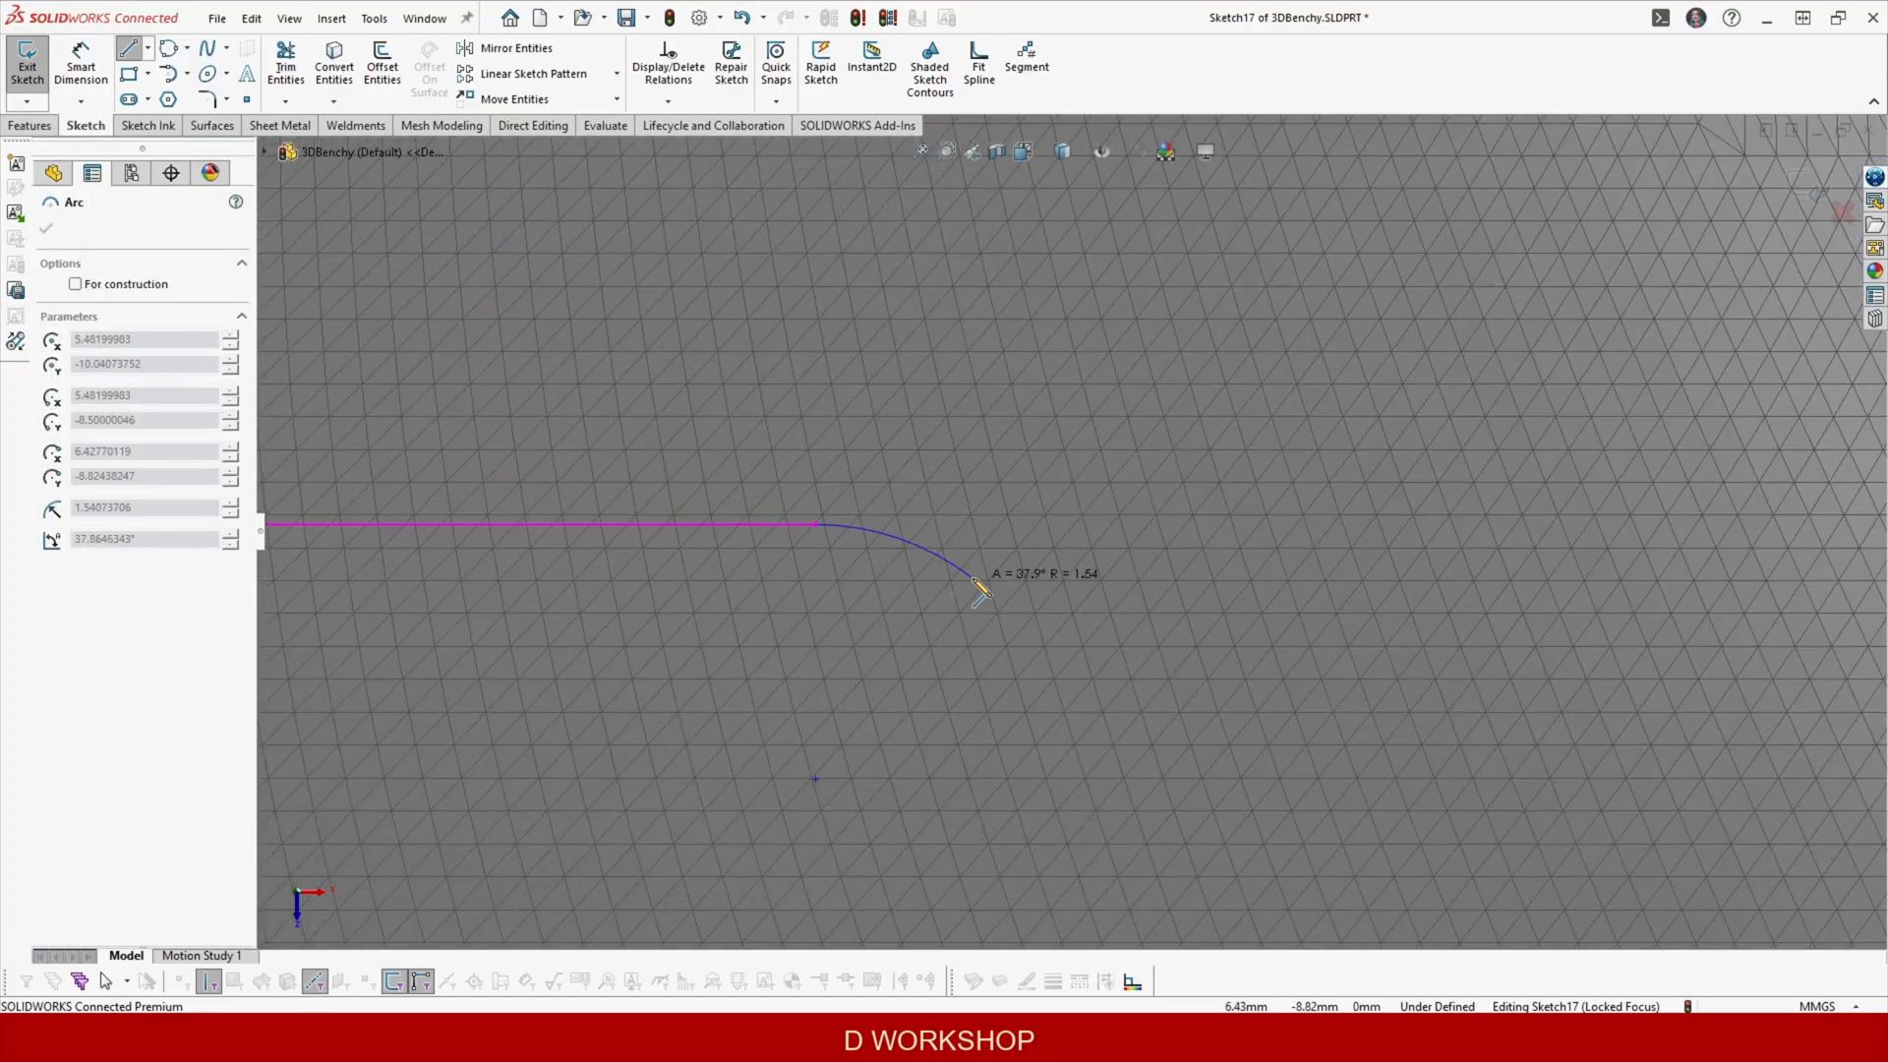
{"action": "left_click", "coordinate": [944, 590]}
{"action": "scroll", "coordinate": [999, 688], "scroll_direction": "down", "scroll_amount": 5}
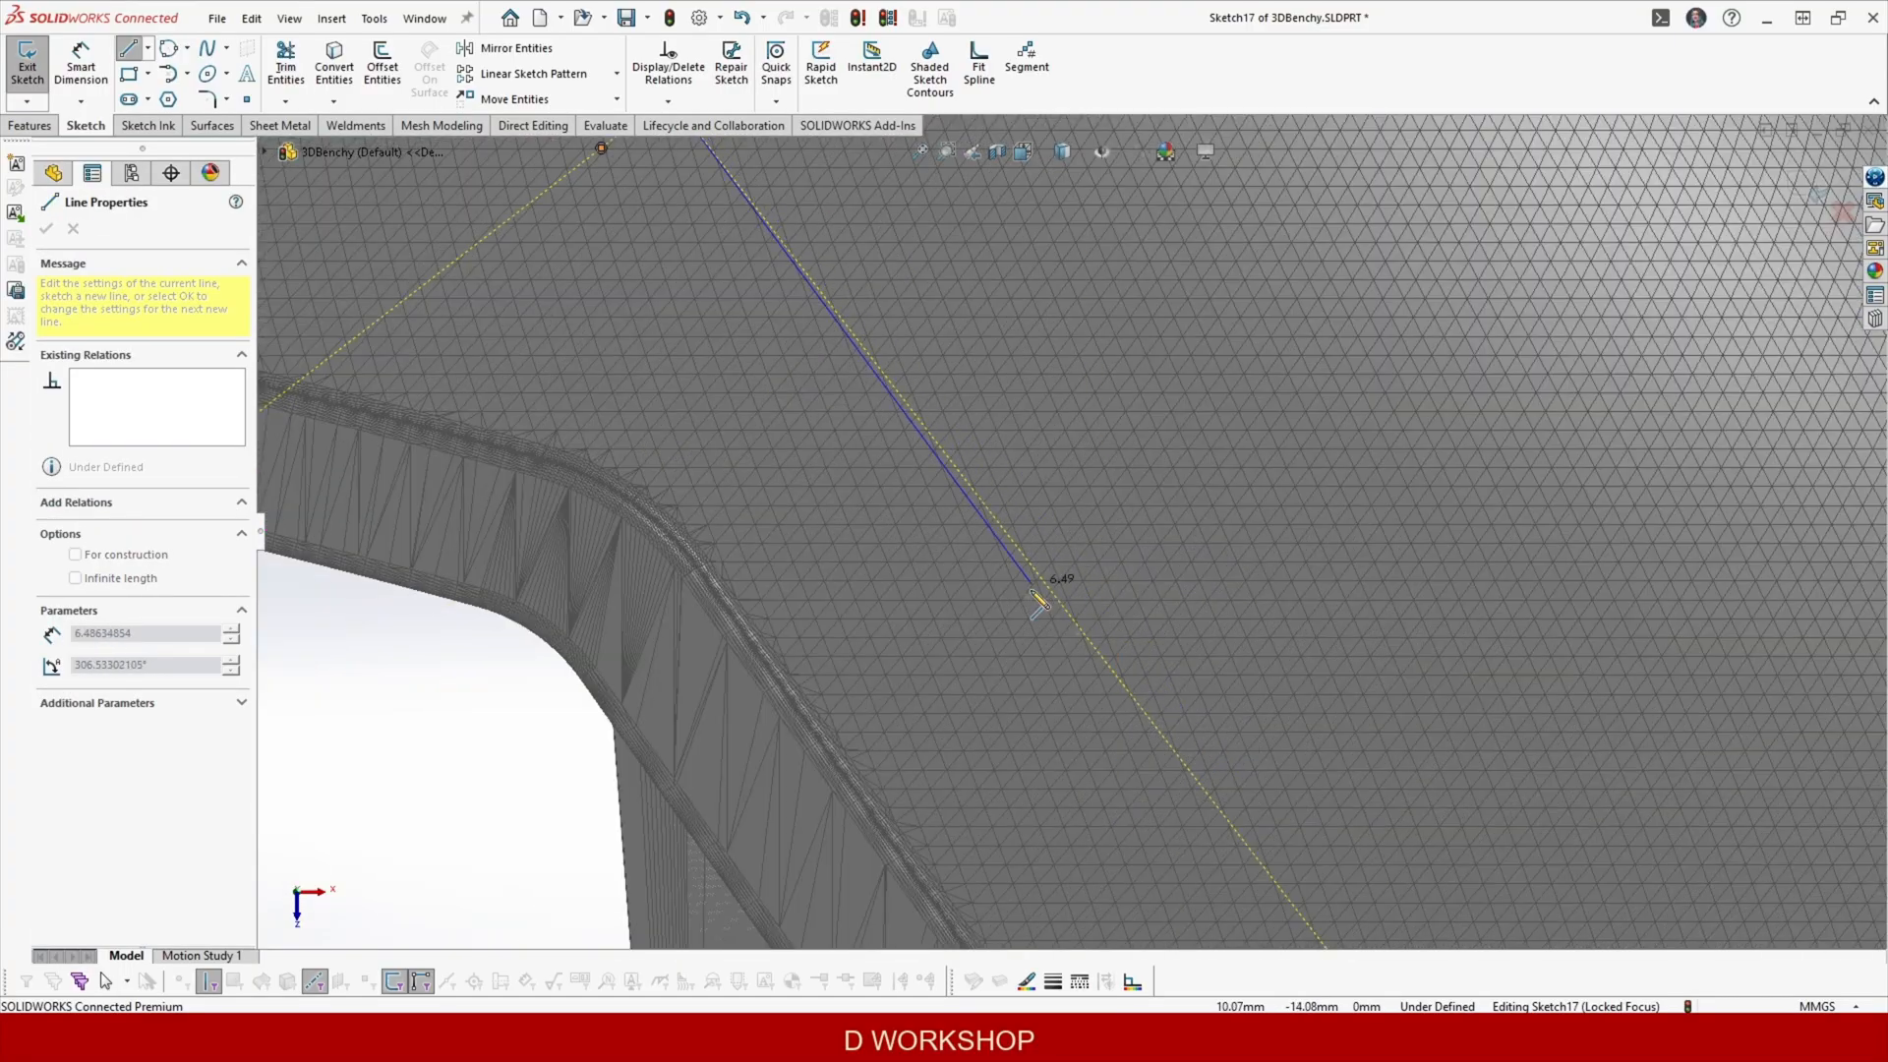
{"action": "left_click", "coordinate": [1031, 620]}
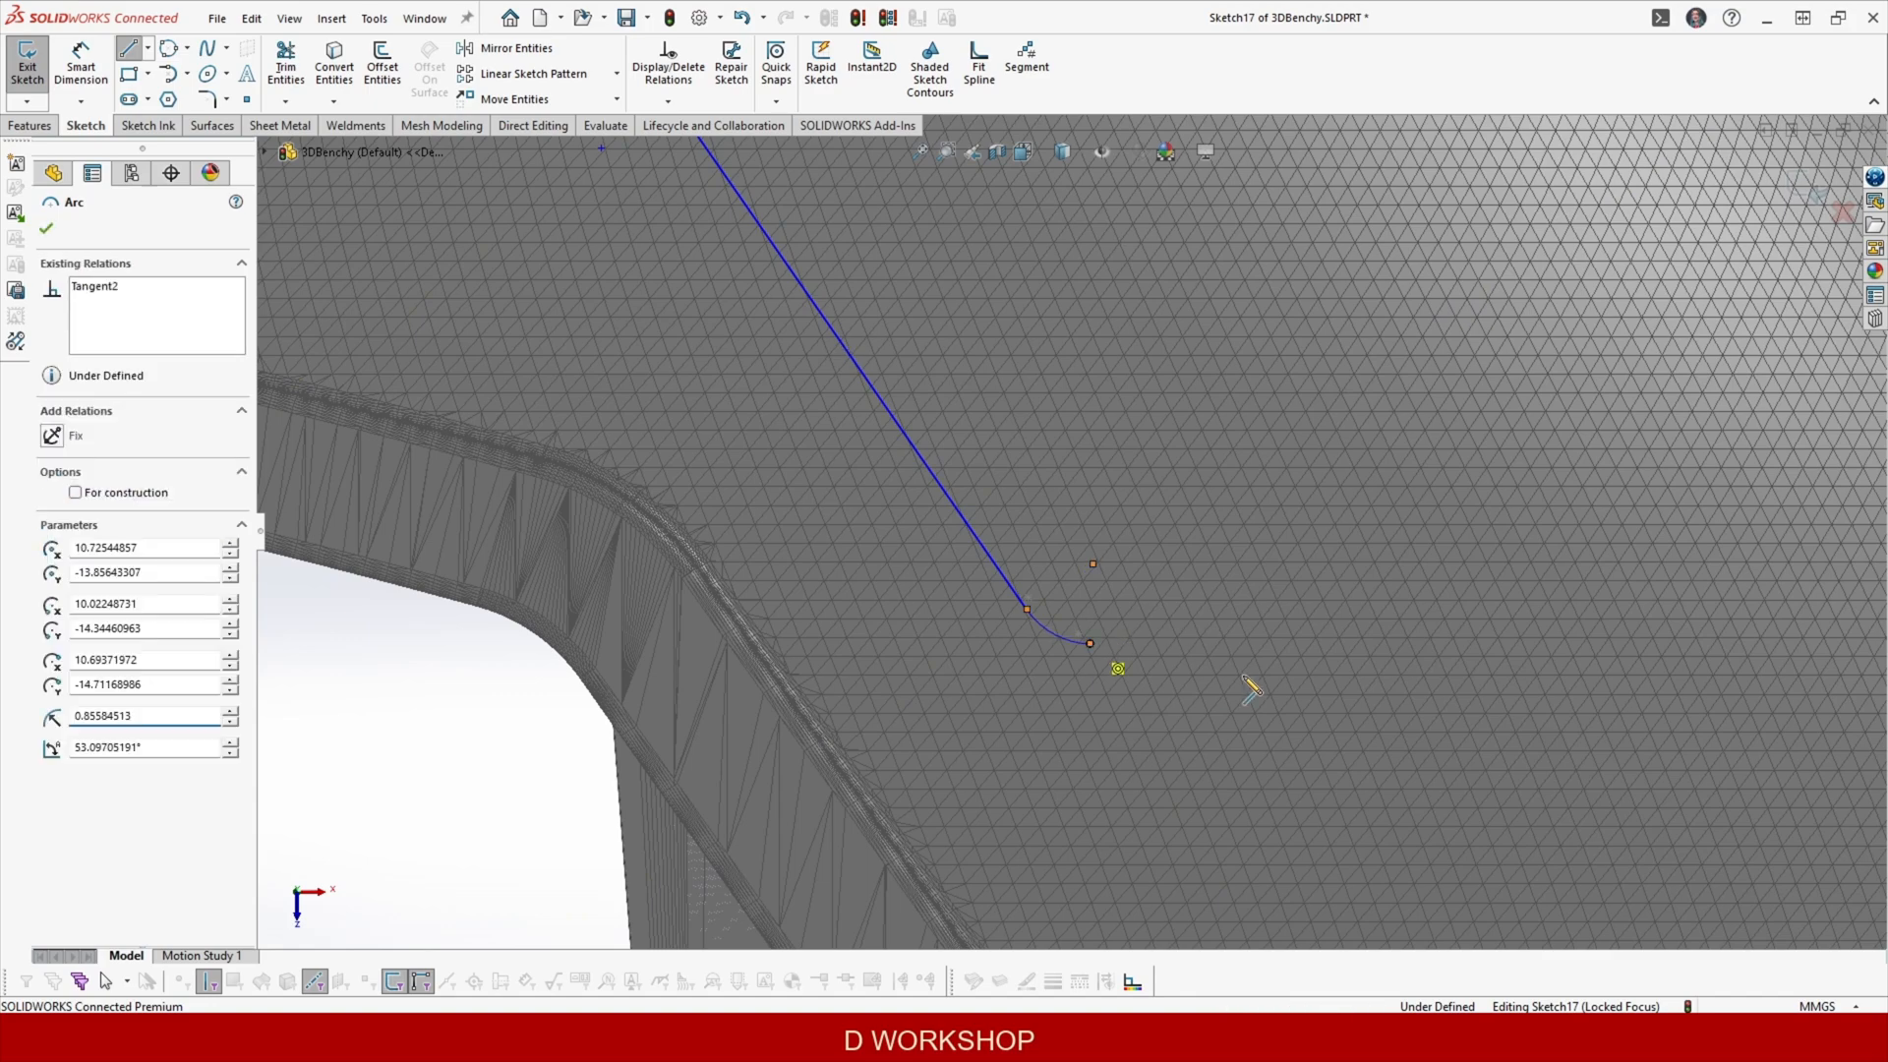
{"action": "scroll", "coordinate": [1116, 662], "scroll_direction": "up", "scroll_amount": 5}
{"action": "left_click", "coordinate": [1657, 725]}
{"action": "key", "text": "Escape"}
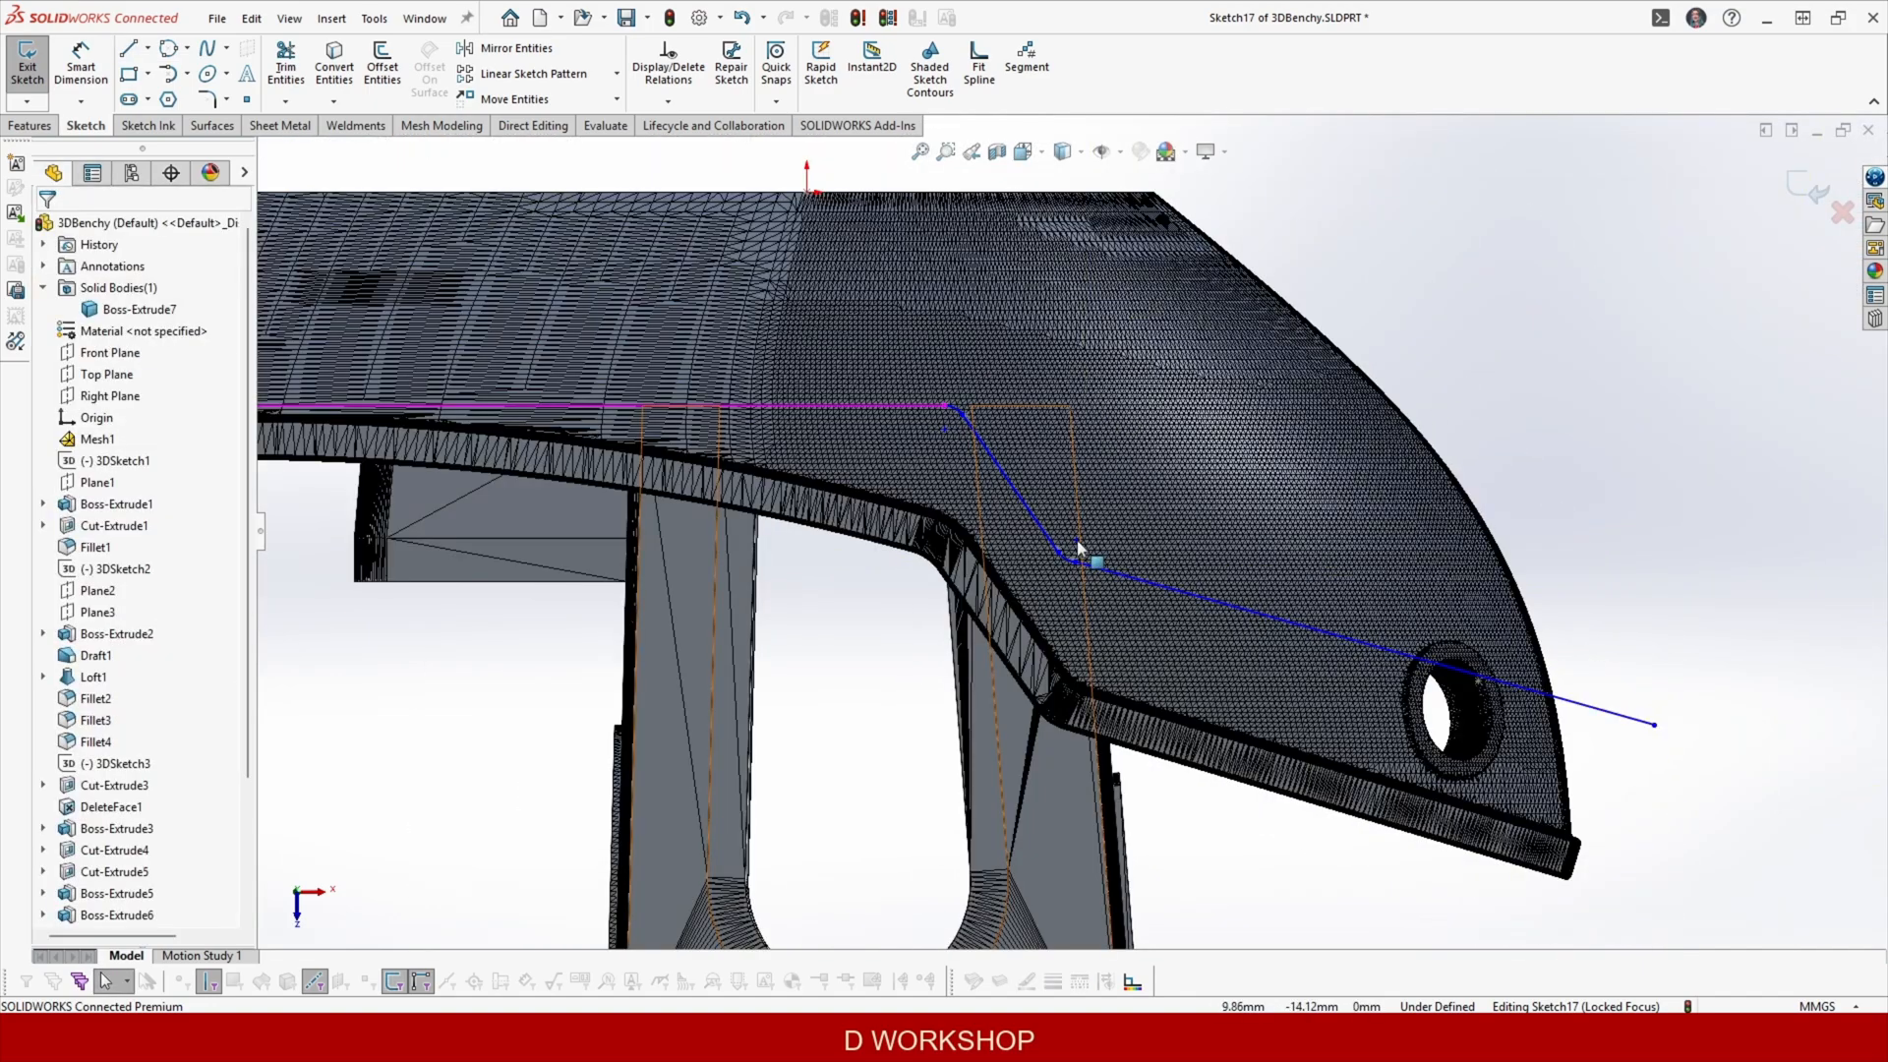
Move the second arc's start onto the 3D sketch point and make the arc tangent to the forward line.
{"action": "scroll", "coordinate": [1080, 550], "scroll_direction": "down", "scroll_amount": 4}
{"action": "left_click", "coordinate": [1015, 583]}
{"action": "left_click", "coordinate": [1058, 594], "text": "ctrl"}
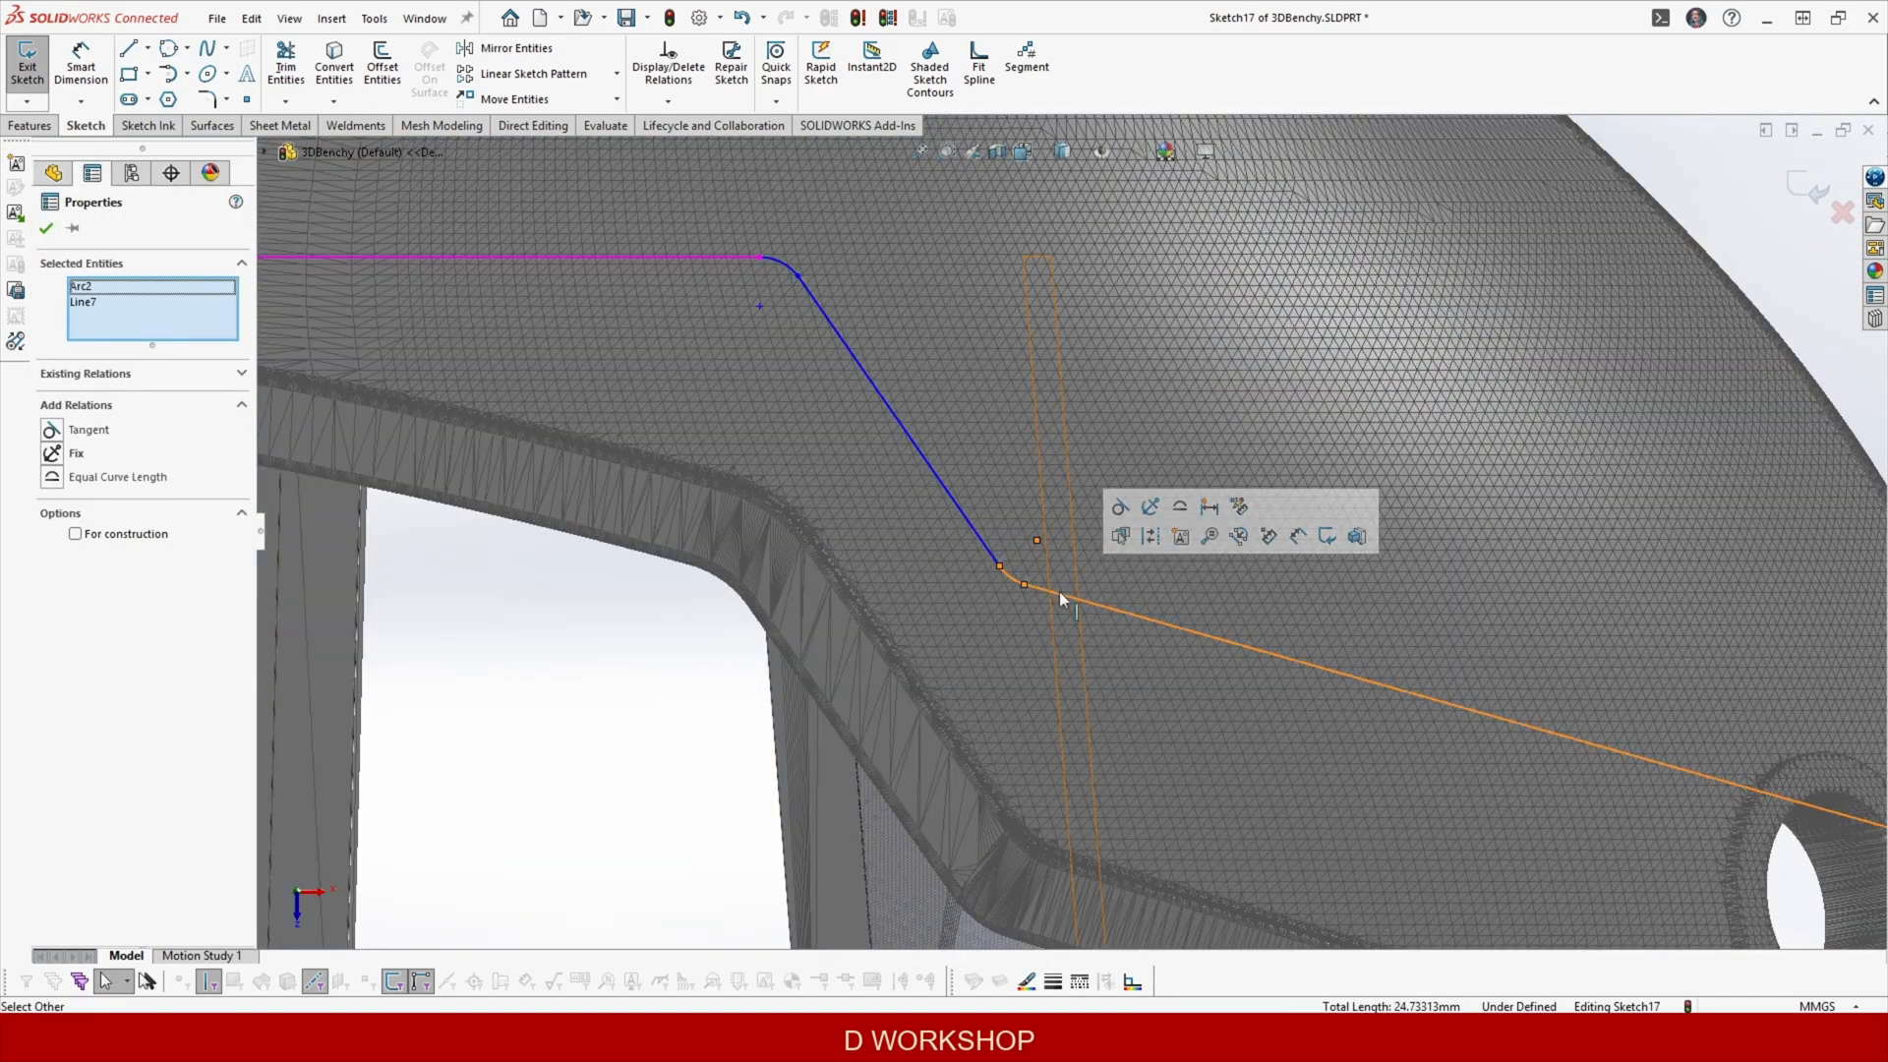
{"action": "scroll", "coordinate": [1012, 551], "scroll_direction": "down", "scroll_amount": 3}
{"action": "left_click_drag", "start_coordinate": [924, 515], "coordinate": [926, 494]}
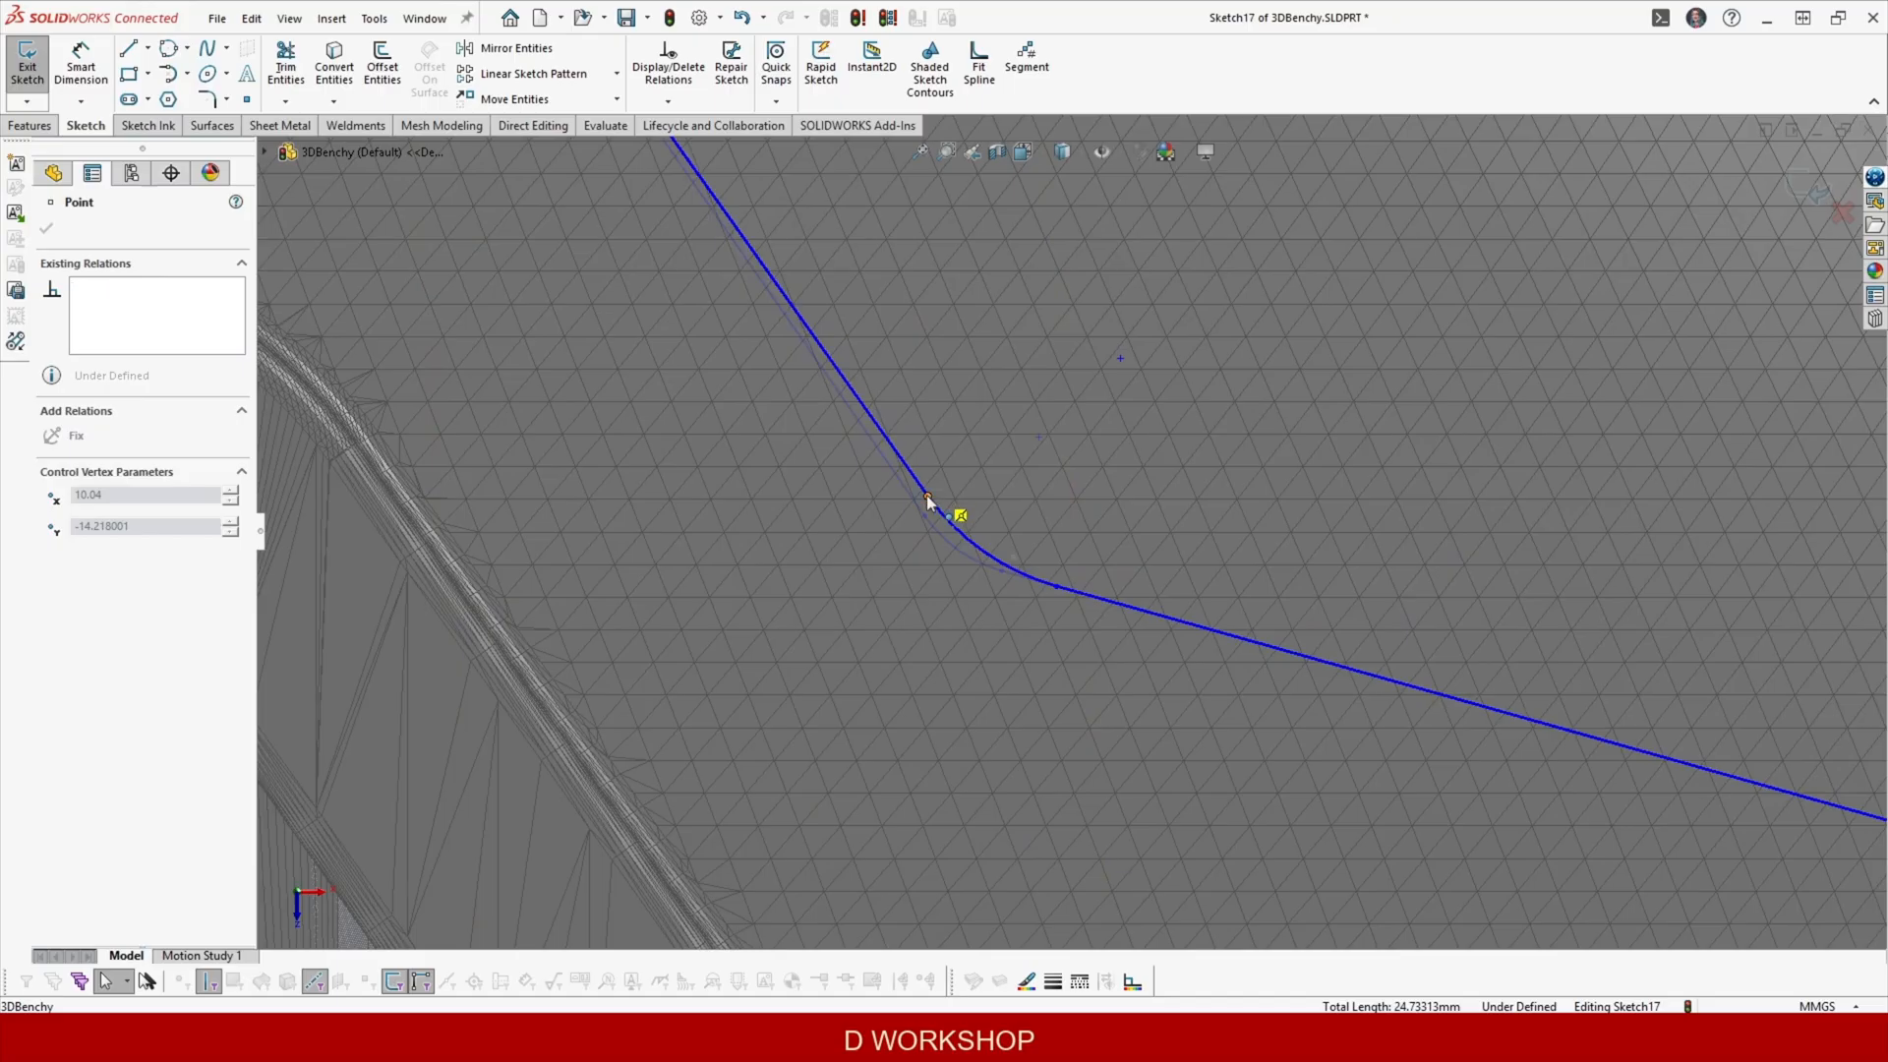
{"action": "left_click", "coordinate": [1082, 592]}
{"action": "left_click", "coordinate": [1087, 596], "text": "ctrl"}
{"action": "left_click", "coordinate": [1174, 506]}
Constrain the forward deck line to pass through the 3D sketch point on the bow deck.
{"action": "scroll", "coordinate": [1648, 684], "scroll_direction": "up", "scroll_amount": 5}
{"action": "scroll", "coordinate": [1648, 684], "scroll_direction": "up", "scroll_amount": 5}
{"action": "key", "text": "Escape"}
{"action": "scroll", "coordinate": [1411, 645], "scroll_direction": "down", "scroll_amount": 1}
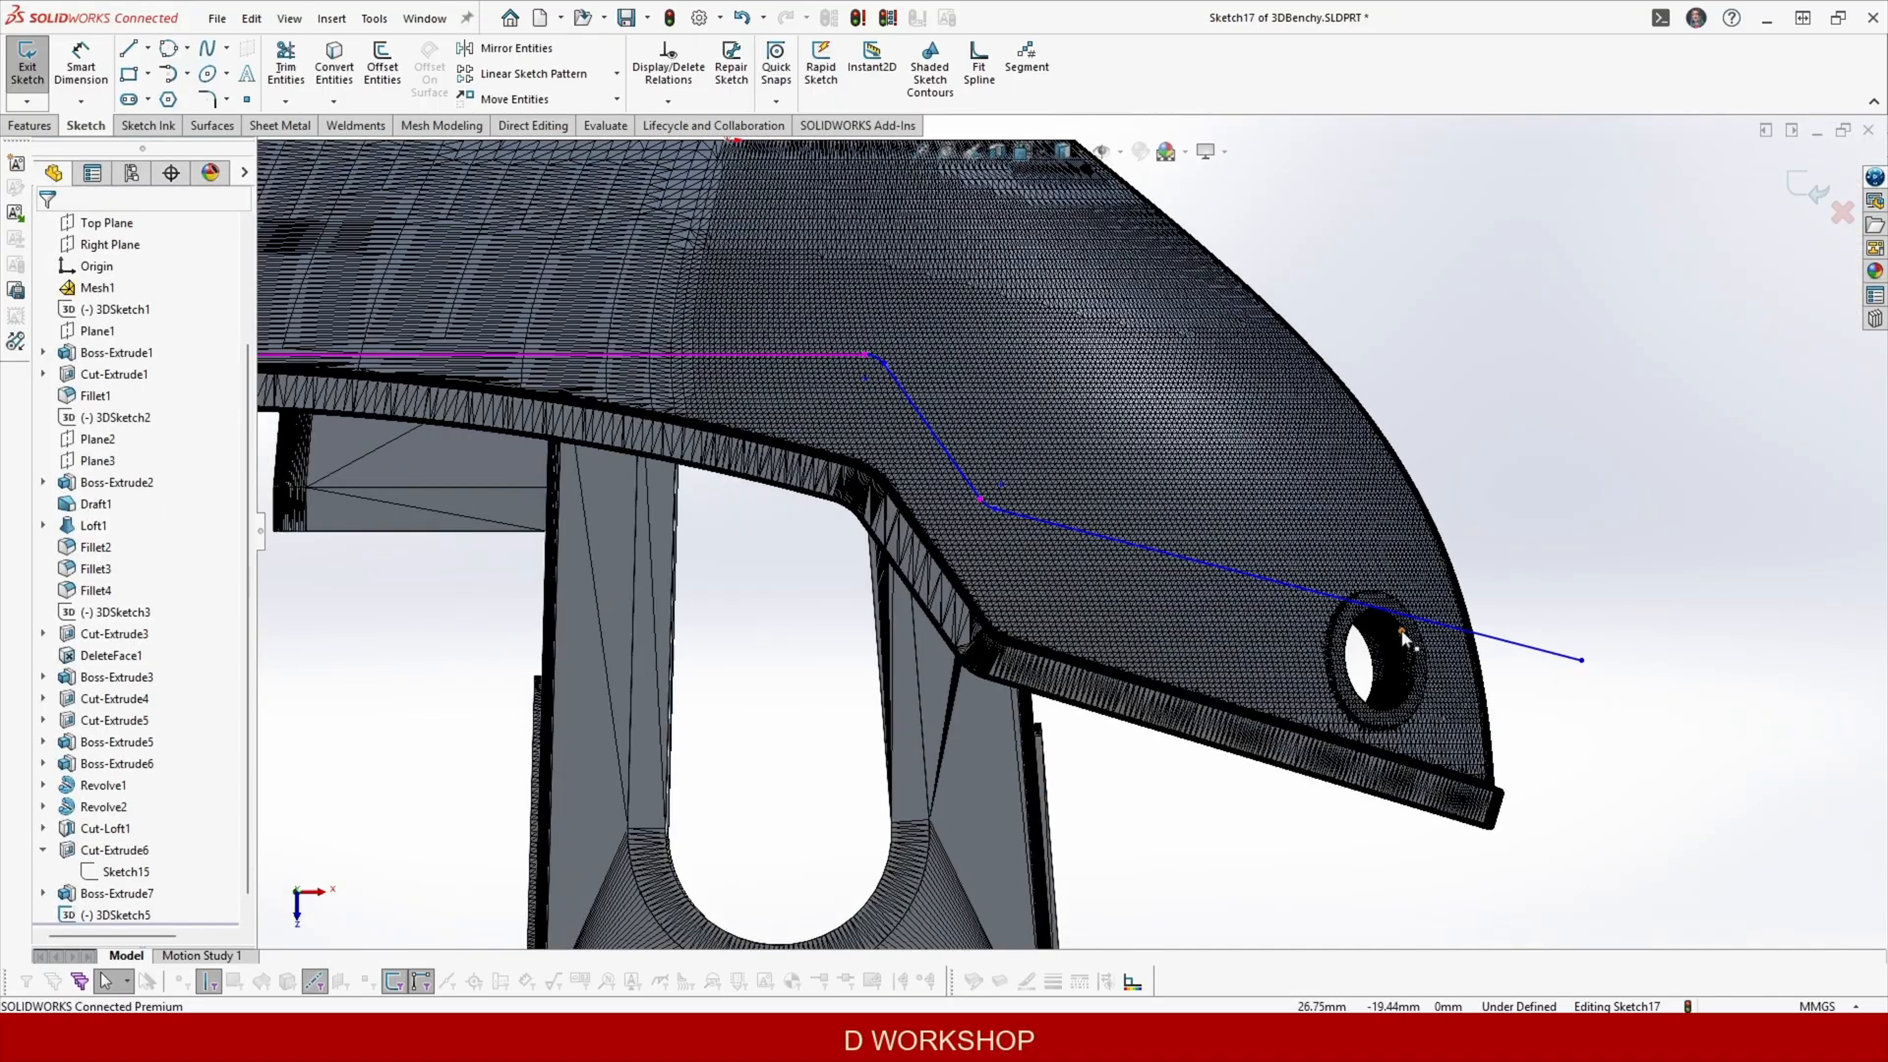
{"action": "left_click", "coordinate": [1415, 622]}
{"action": "scroll", "coordinate": [980, 419], "scroll_direction": "down", "scroll_amount": 4}
{"action": "key", "text": "Escape"}
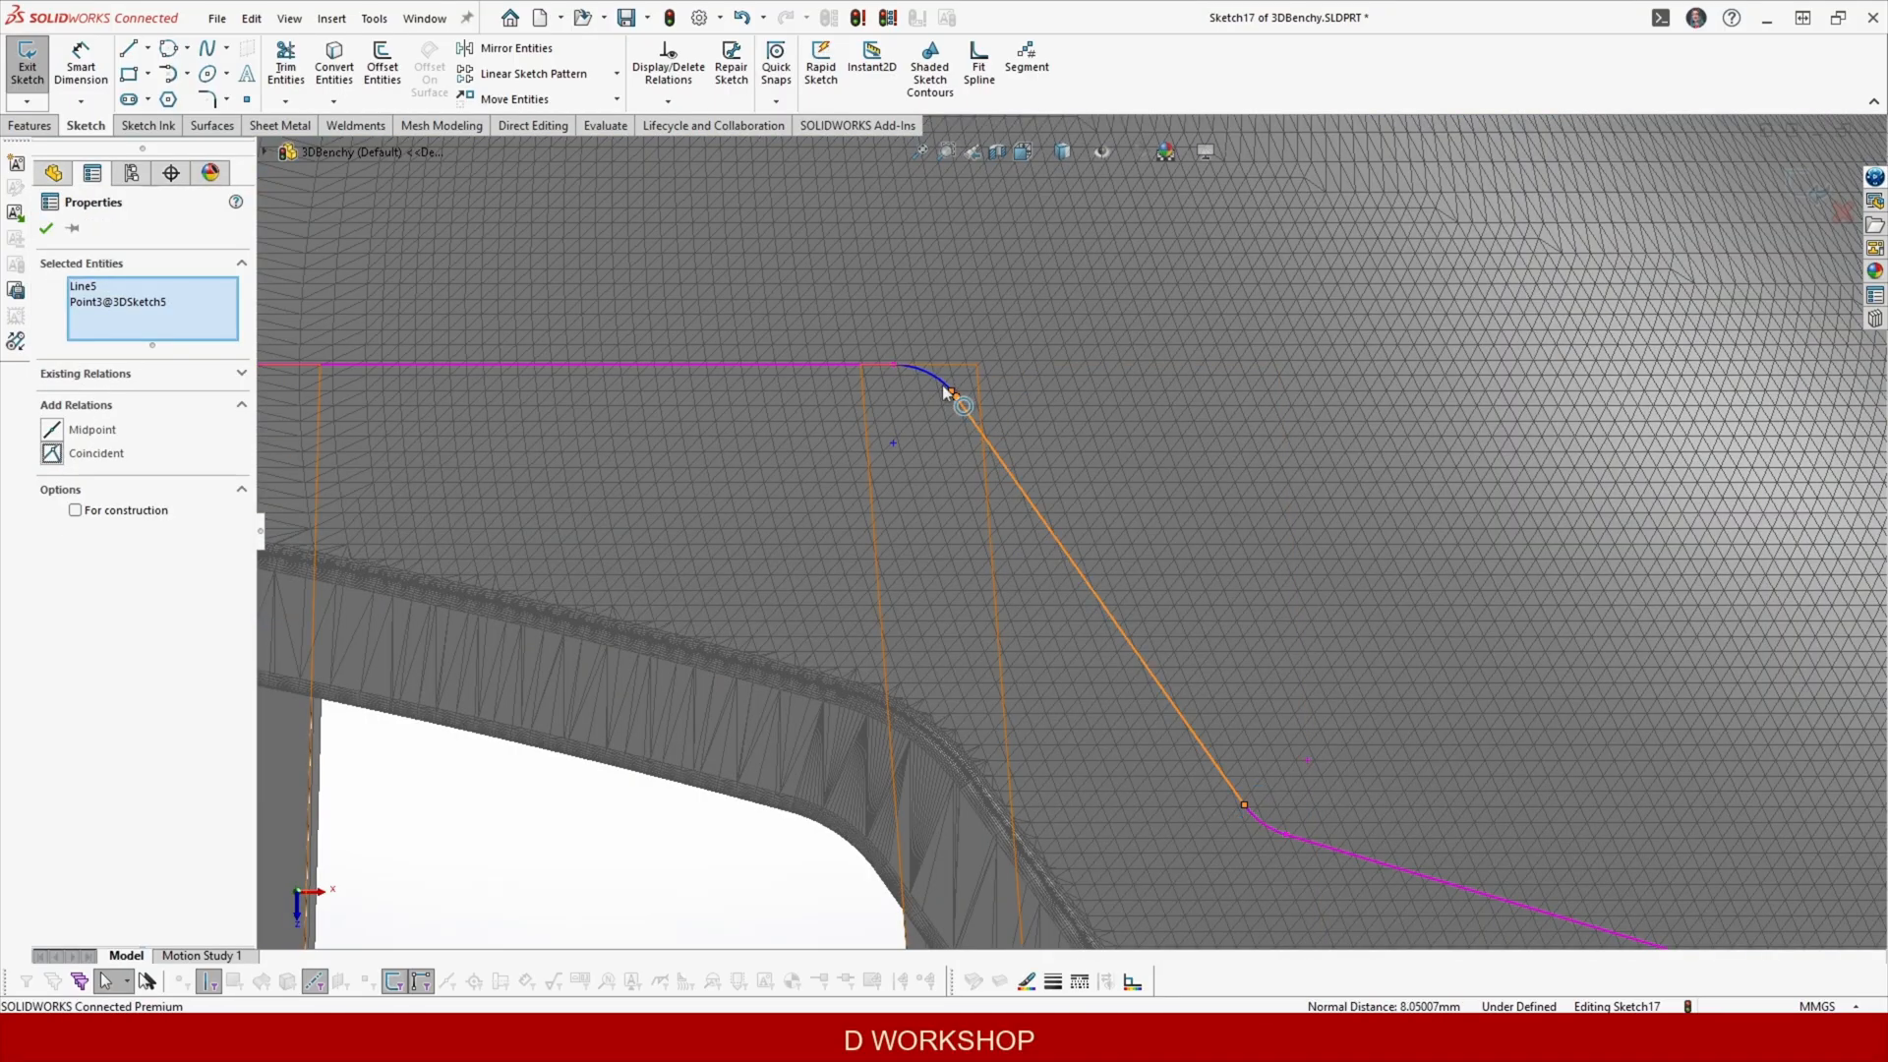
Make the first arc tangent to the sloped line of the deck profile.
{"action": "scroll", "coordinate": [946, 394], "scroll_direction": "down", "scroll_amount": 3}
{"action": "left_click", "coordinate": [939, 434]}
{"action": "left_click", "coordinate": [1066, 531], "text": "ctrl"}
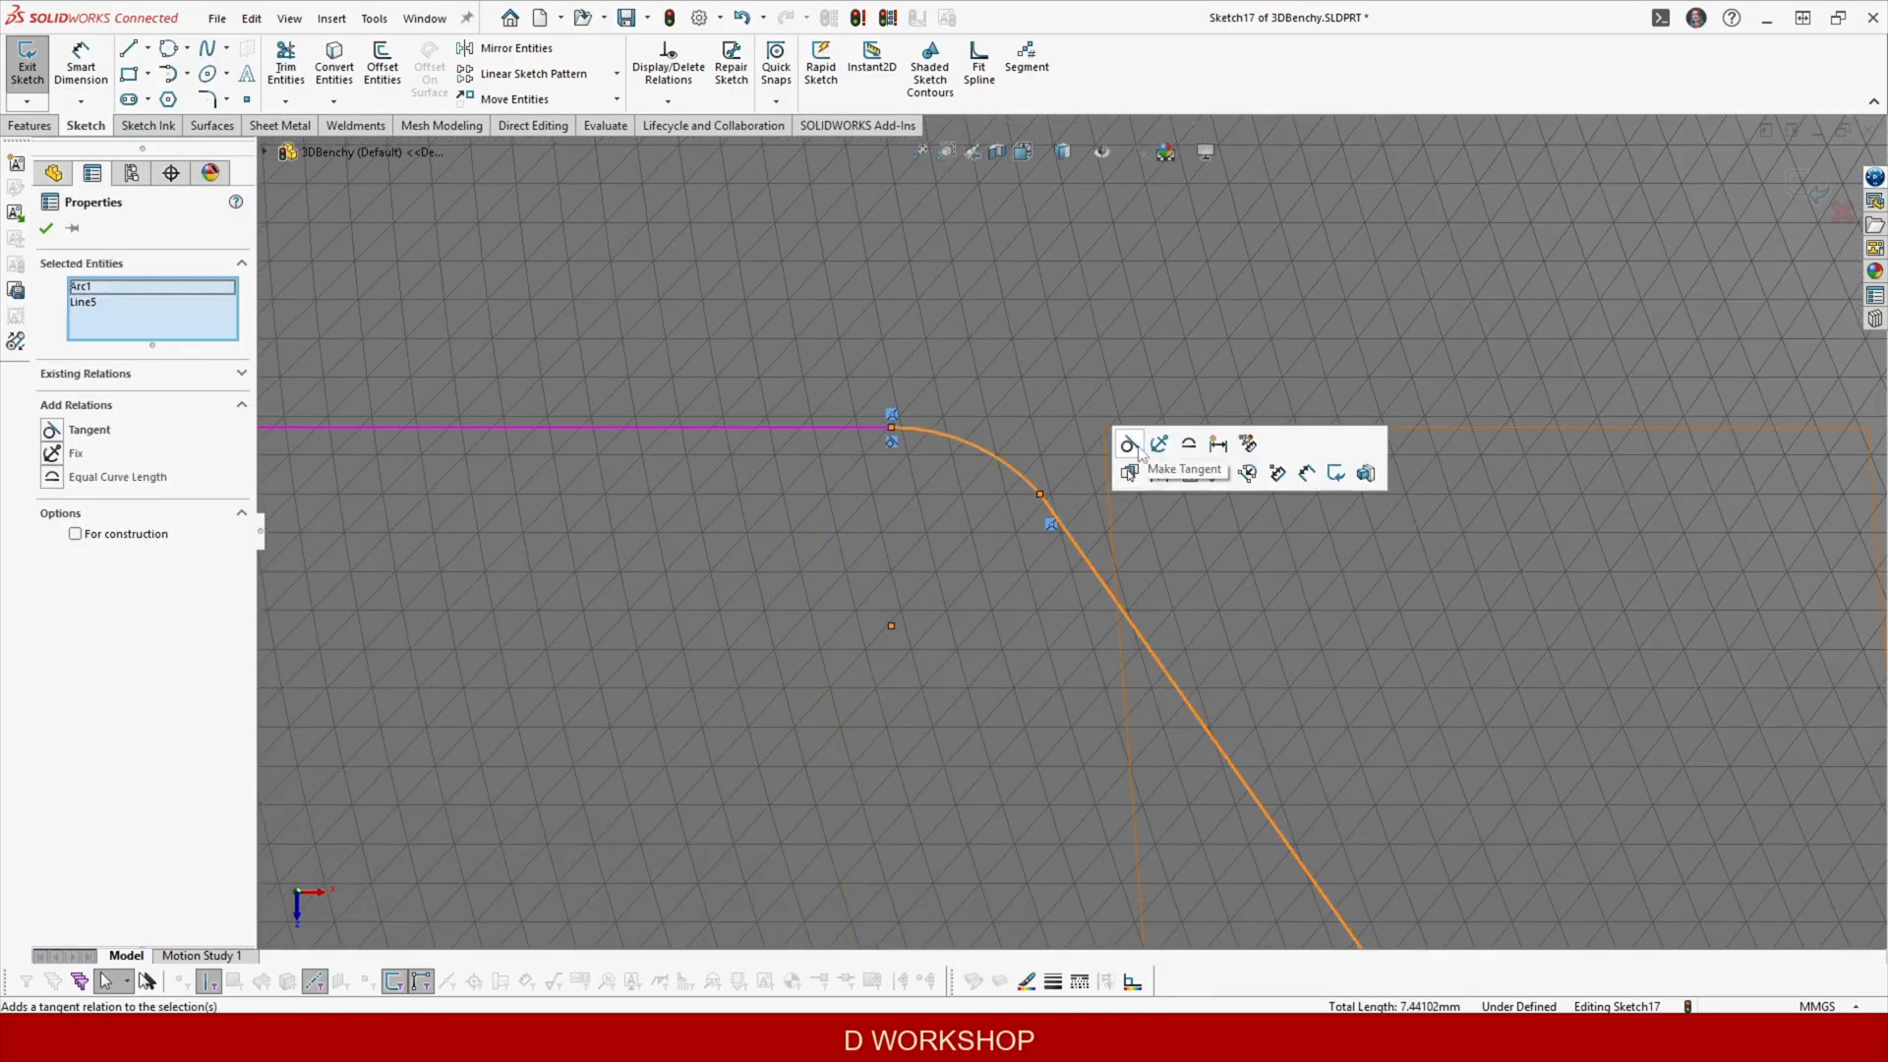
{"action": "left_click", "coordinate": [1138, 451]}
{"action": "scroll", "coordinate": [1192, 503], "scroll_direction": "up", "scroll_amount": 8}
{"action": "key", "text": "Escape"}
Delete the stray short line behind the stern and shorten the deck profile's rear end to just past the hull.
{"action": "mouse_move", "coordinate": [1278, 599]}
{"action": "middle_mouse_down"}
{"action": "mouse_move", "coordinate": [1308, 481]}
{"action": "mouse_move", "coordinate": [1279, 388]}
{"action": "middle_mouse_up"}
{"action": "scroll", "coordinate": [1307, 481], "scroll_direction": "up", "scroll_amount": 4}
{"action": "scroll", "coordinate": [649, 885], "scroll_direction": "down", "scroll_amount": 8}
{"action": "left_click", "coordinate": [554, 703]}
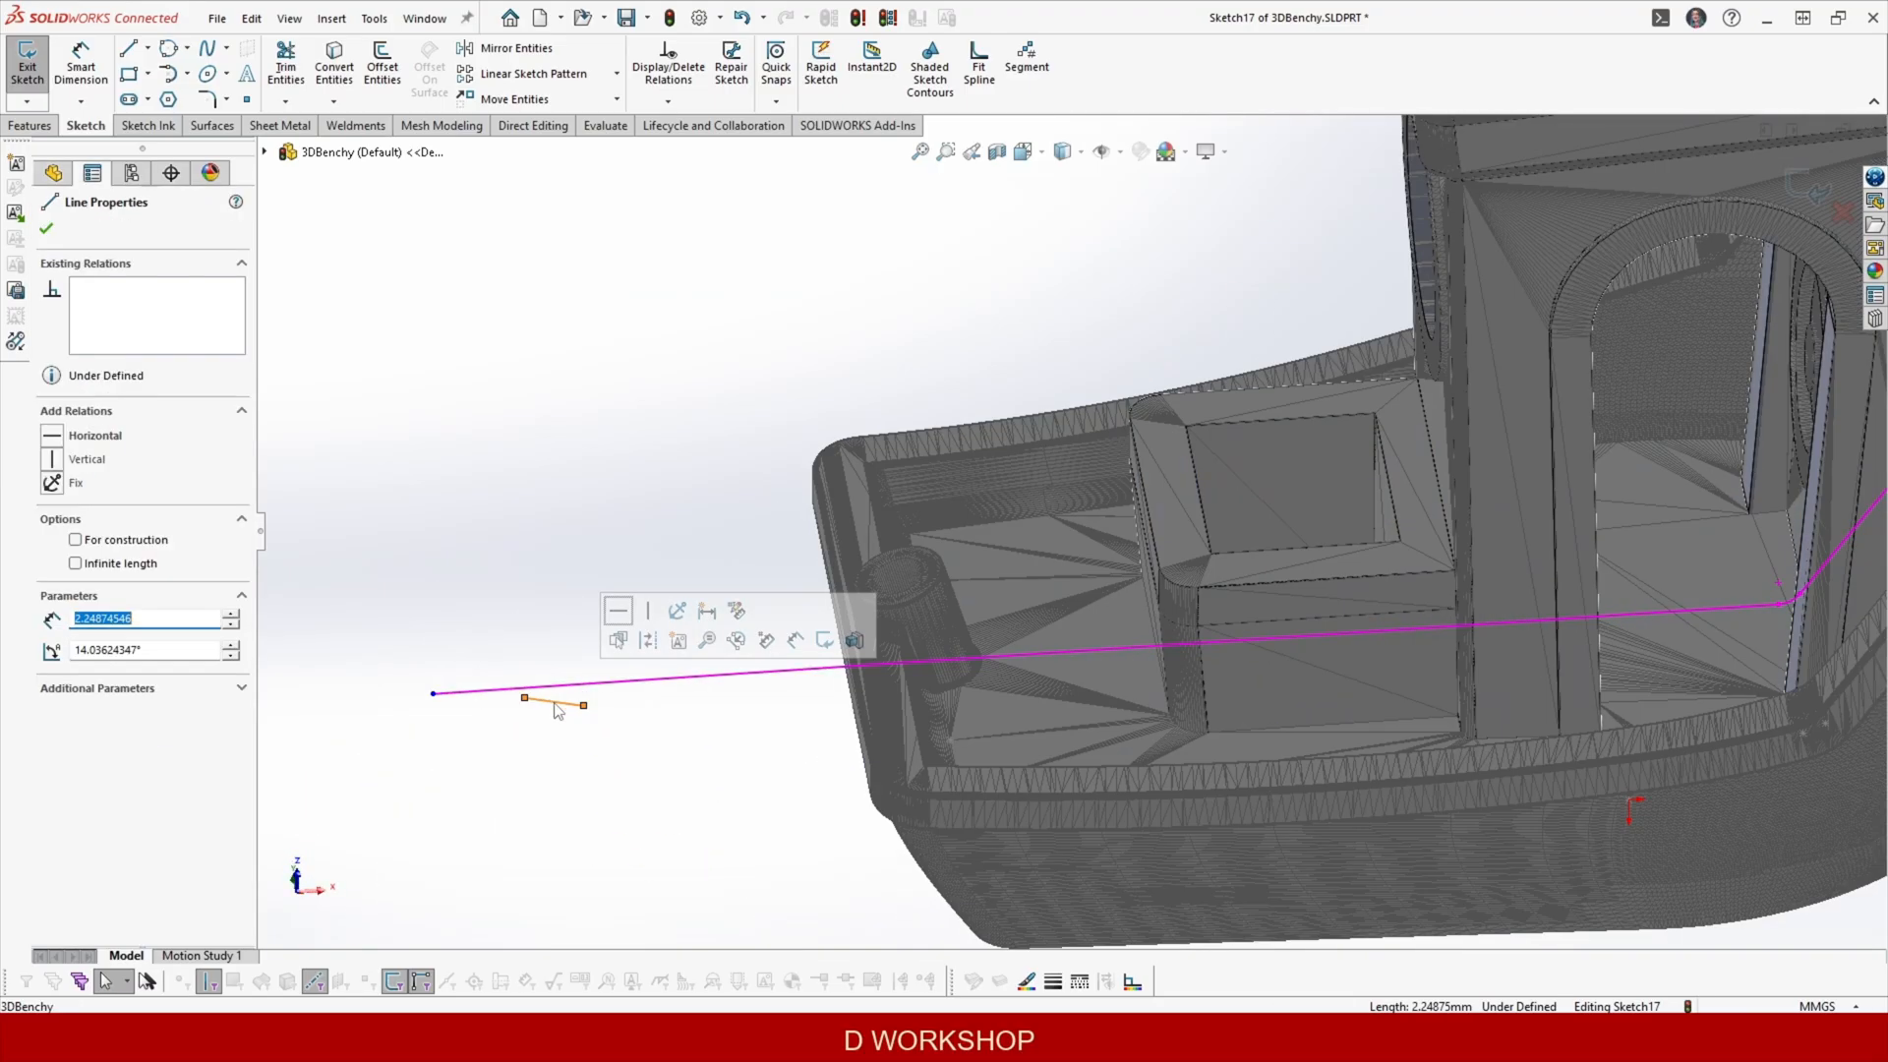
{"action": "key", "text": "Delete"}
{"action": "left_click_drag", "start_coordinate": [433, 695], "coordinate": [786, 689]}
{"action": "scroll", "coordinate": [1102, 629], "scroll_direction": "up", "scroll_amount": 5}
Extrude the deck profile as a Mid Plane surface that extends beyond both sides of the hull.
{"action": "middle_click_drag", "start_coordinate": [1219, 565], "coordinate": [1308, 560]}
{"action": "left_click", "coordinate": [211, 126]}
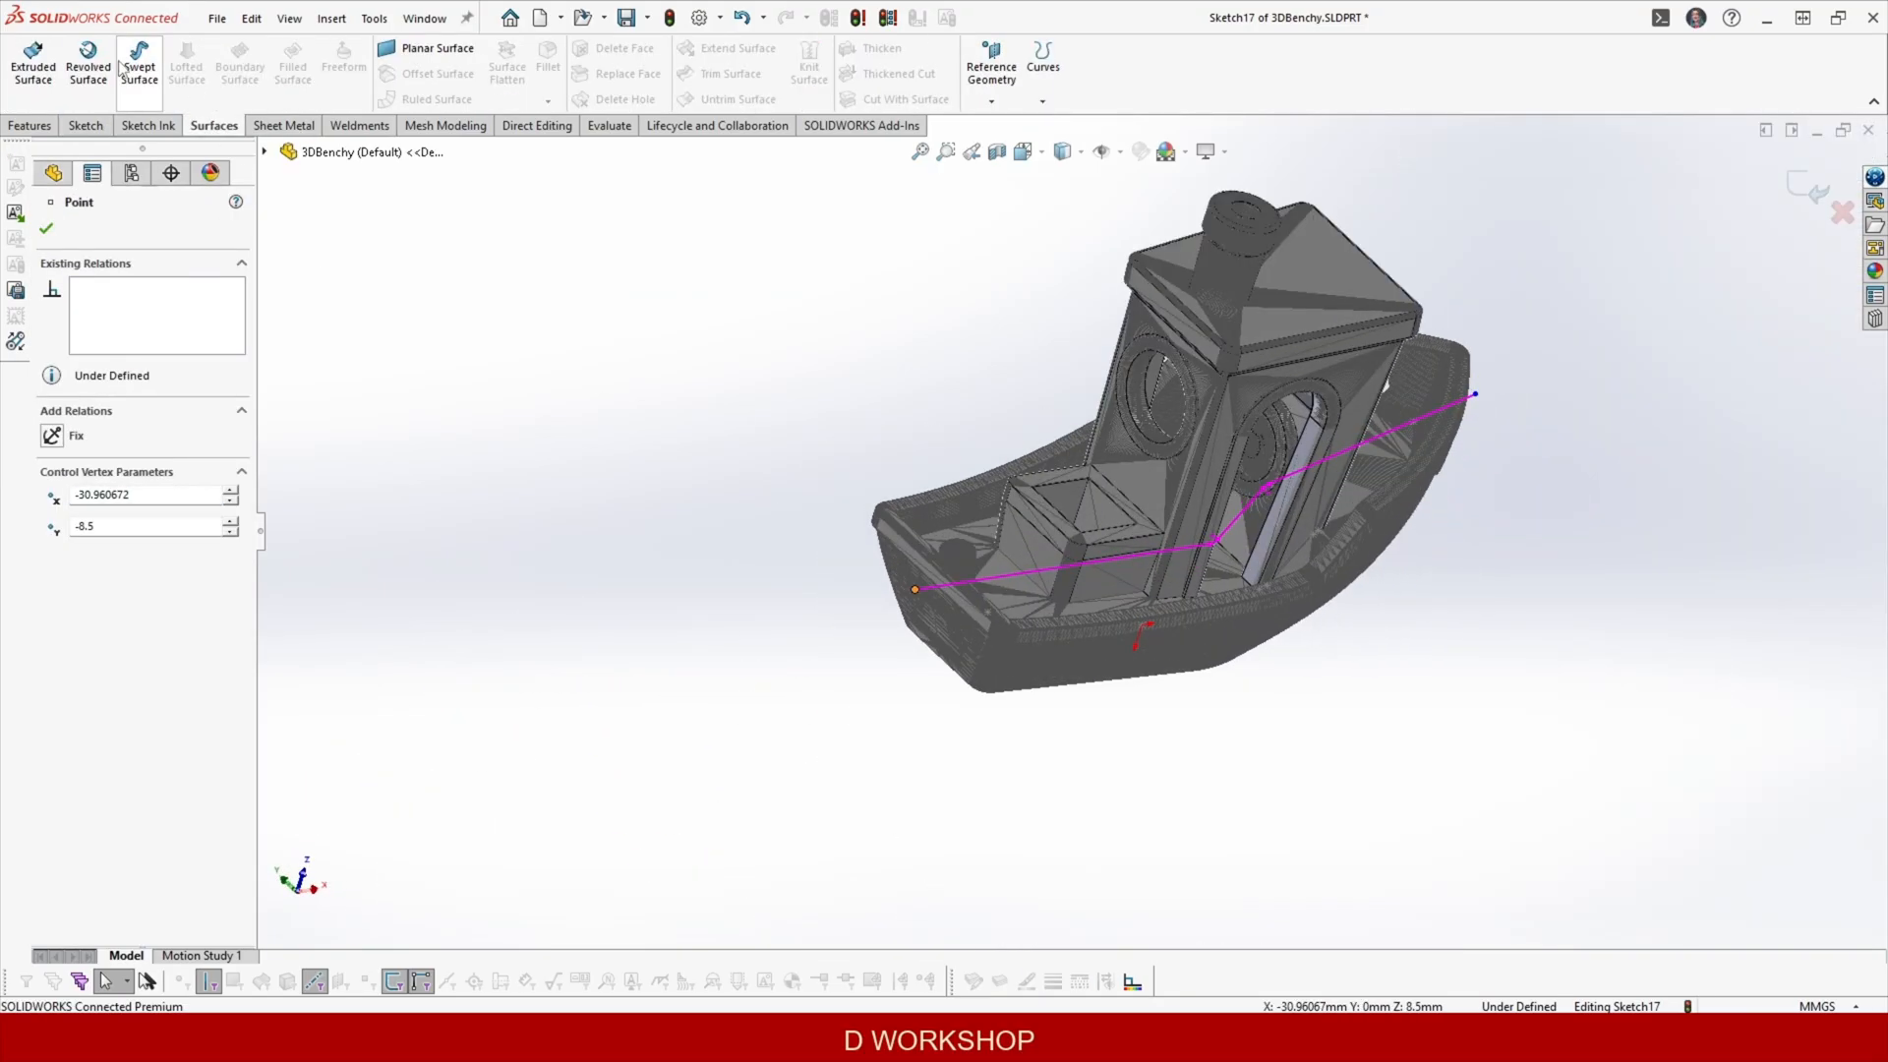
{"action": "left_click", "coordinate": [97, 454]}
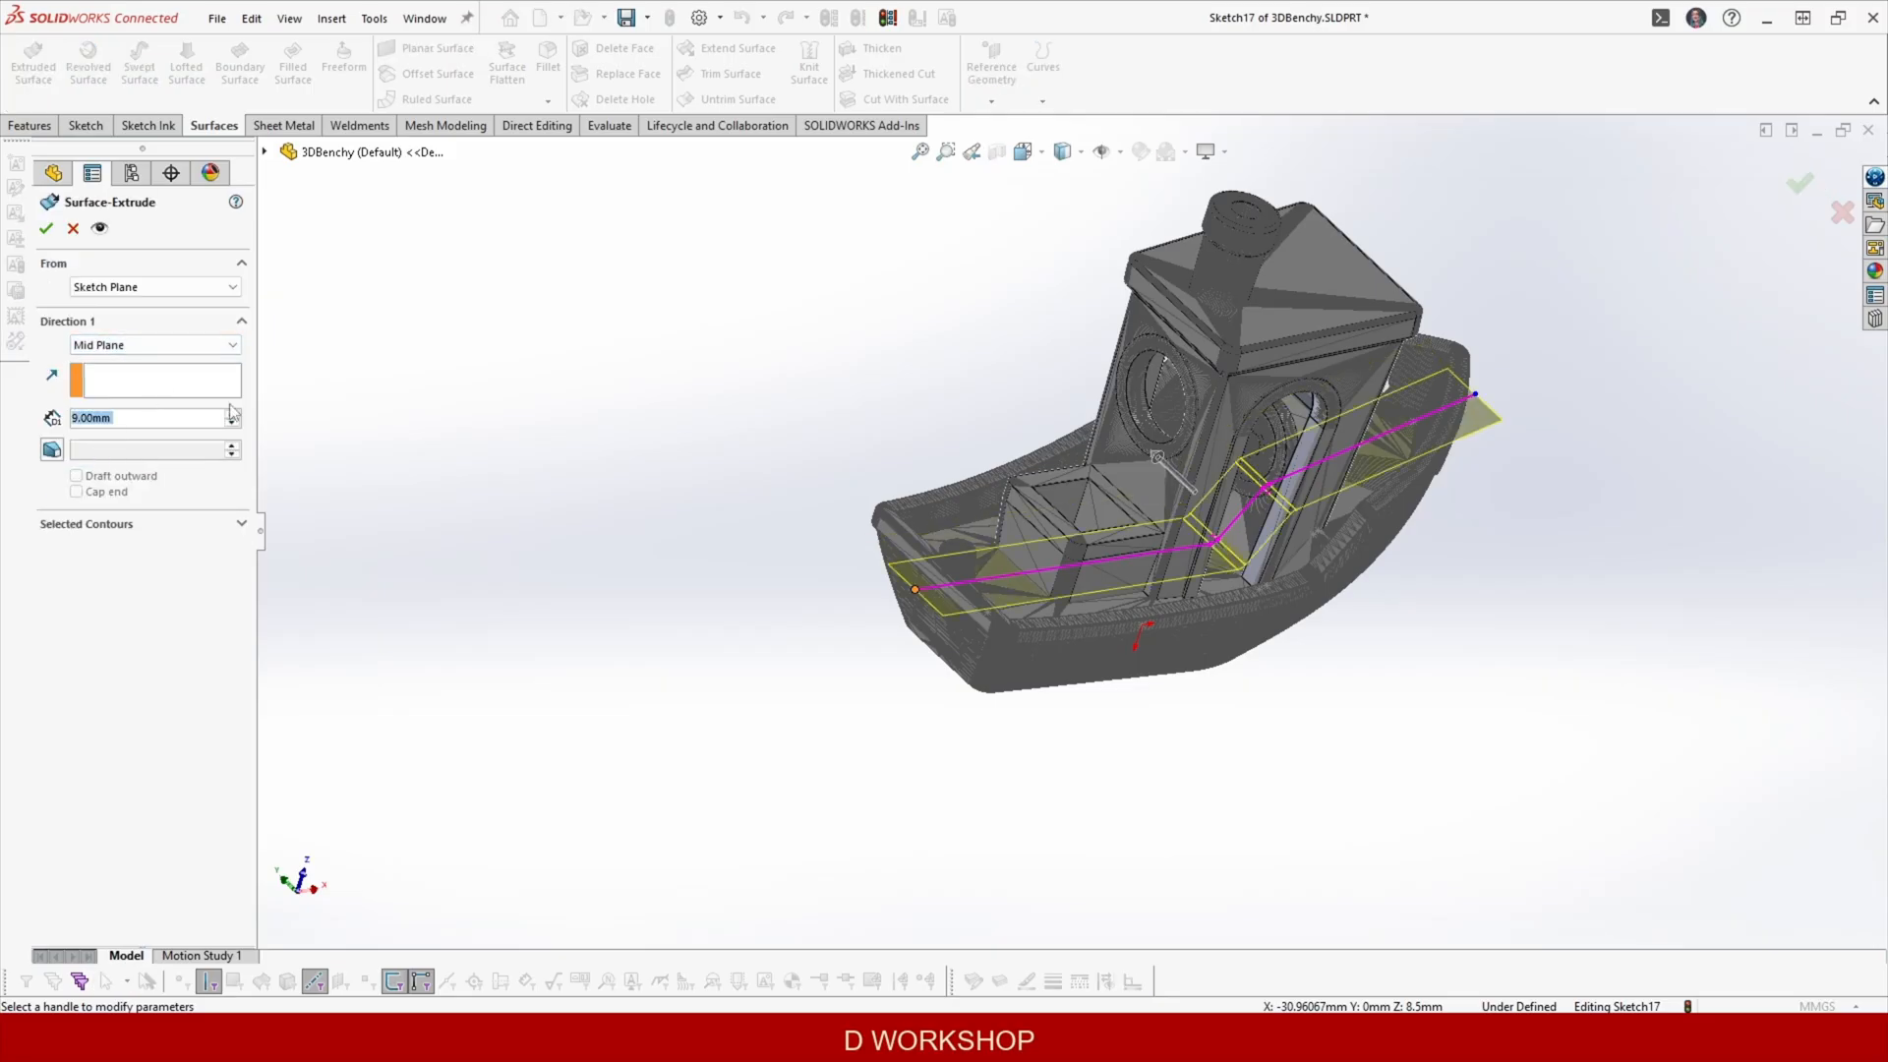
{"action": "left_click", "coordinate": [45, 228]}
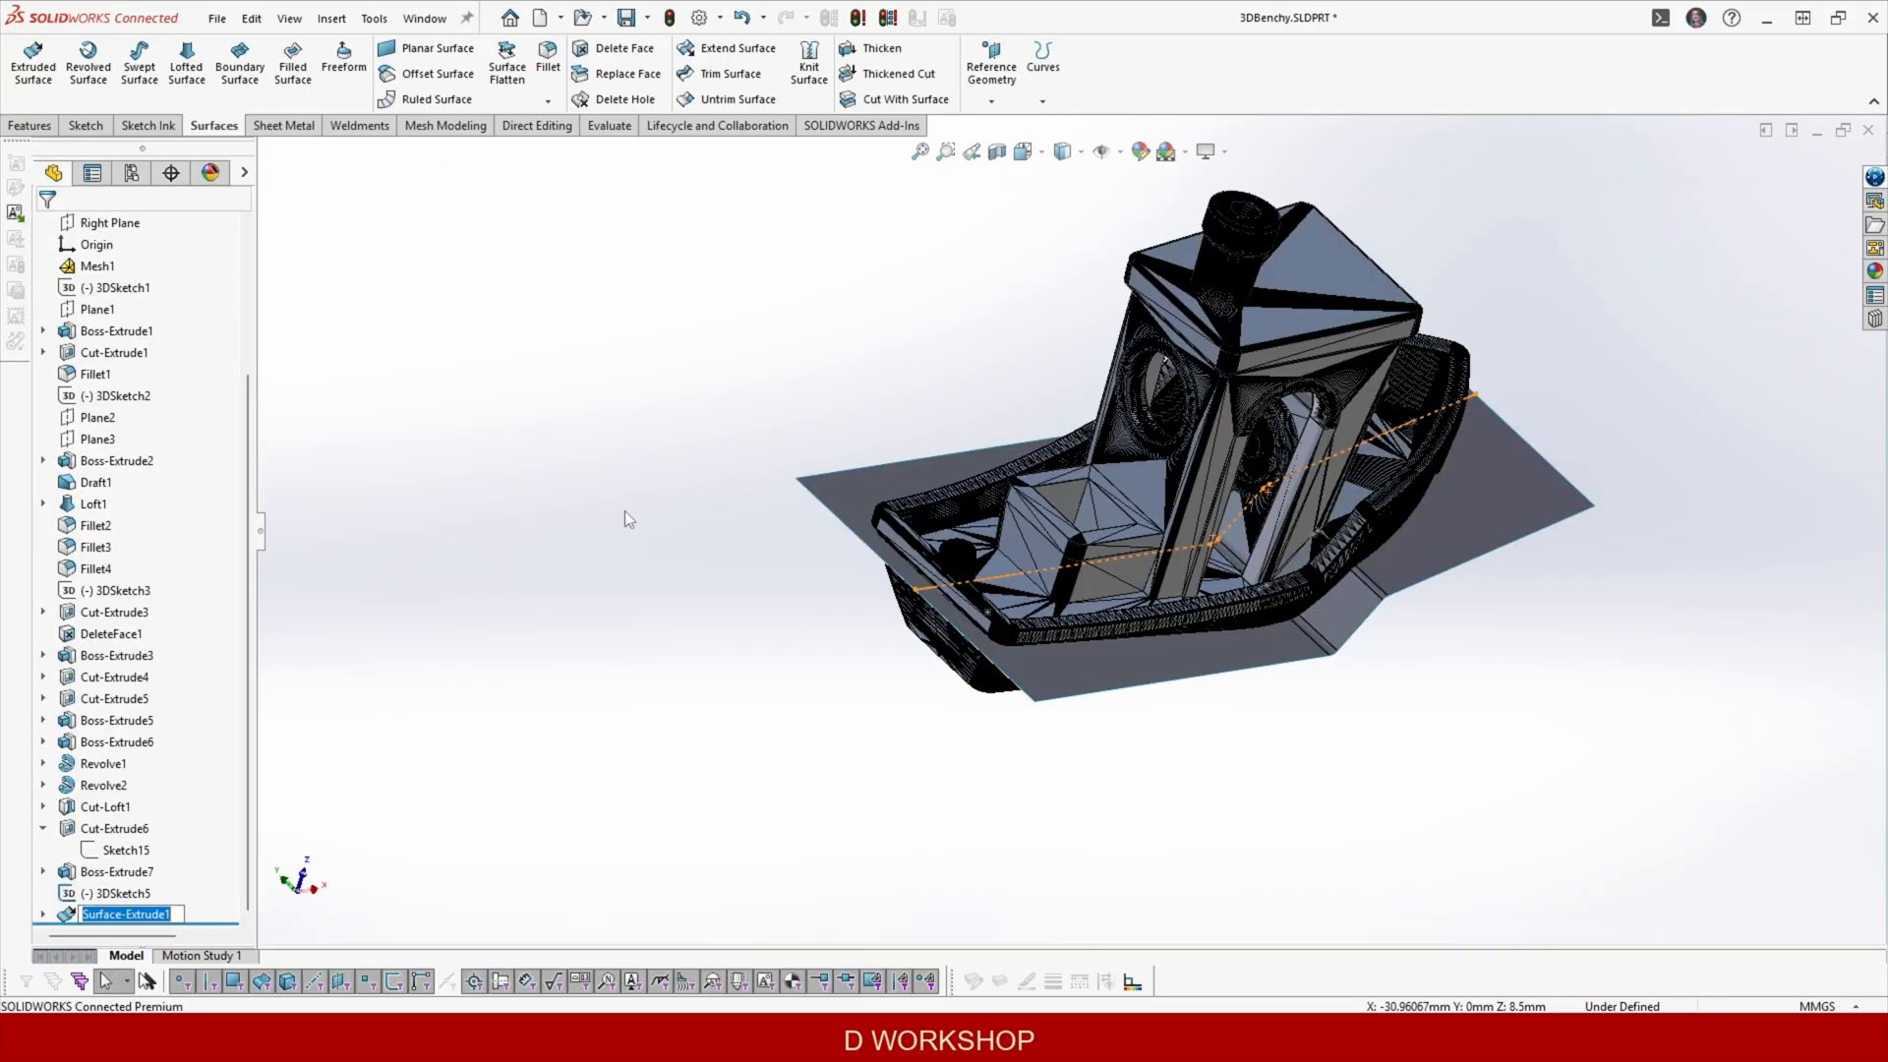
Hide the Mesh1 body and the extruded deck surface.
{"action": "right_click", "coordinate": [87, 265]}
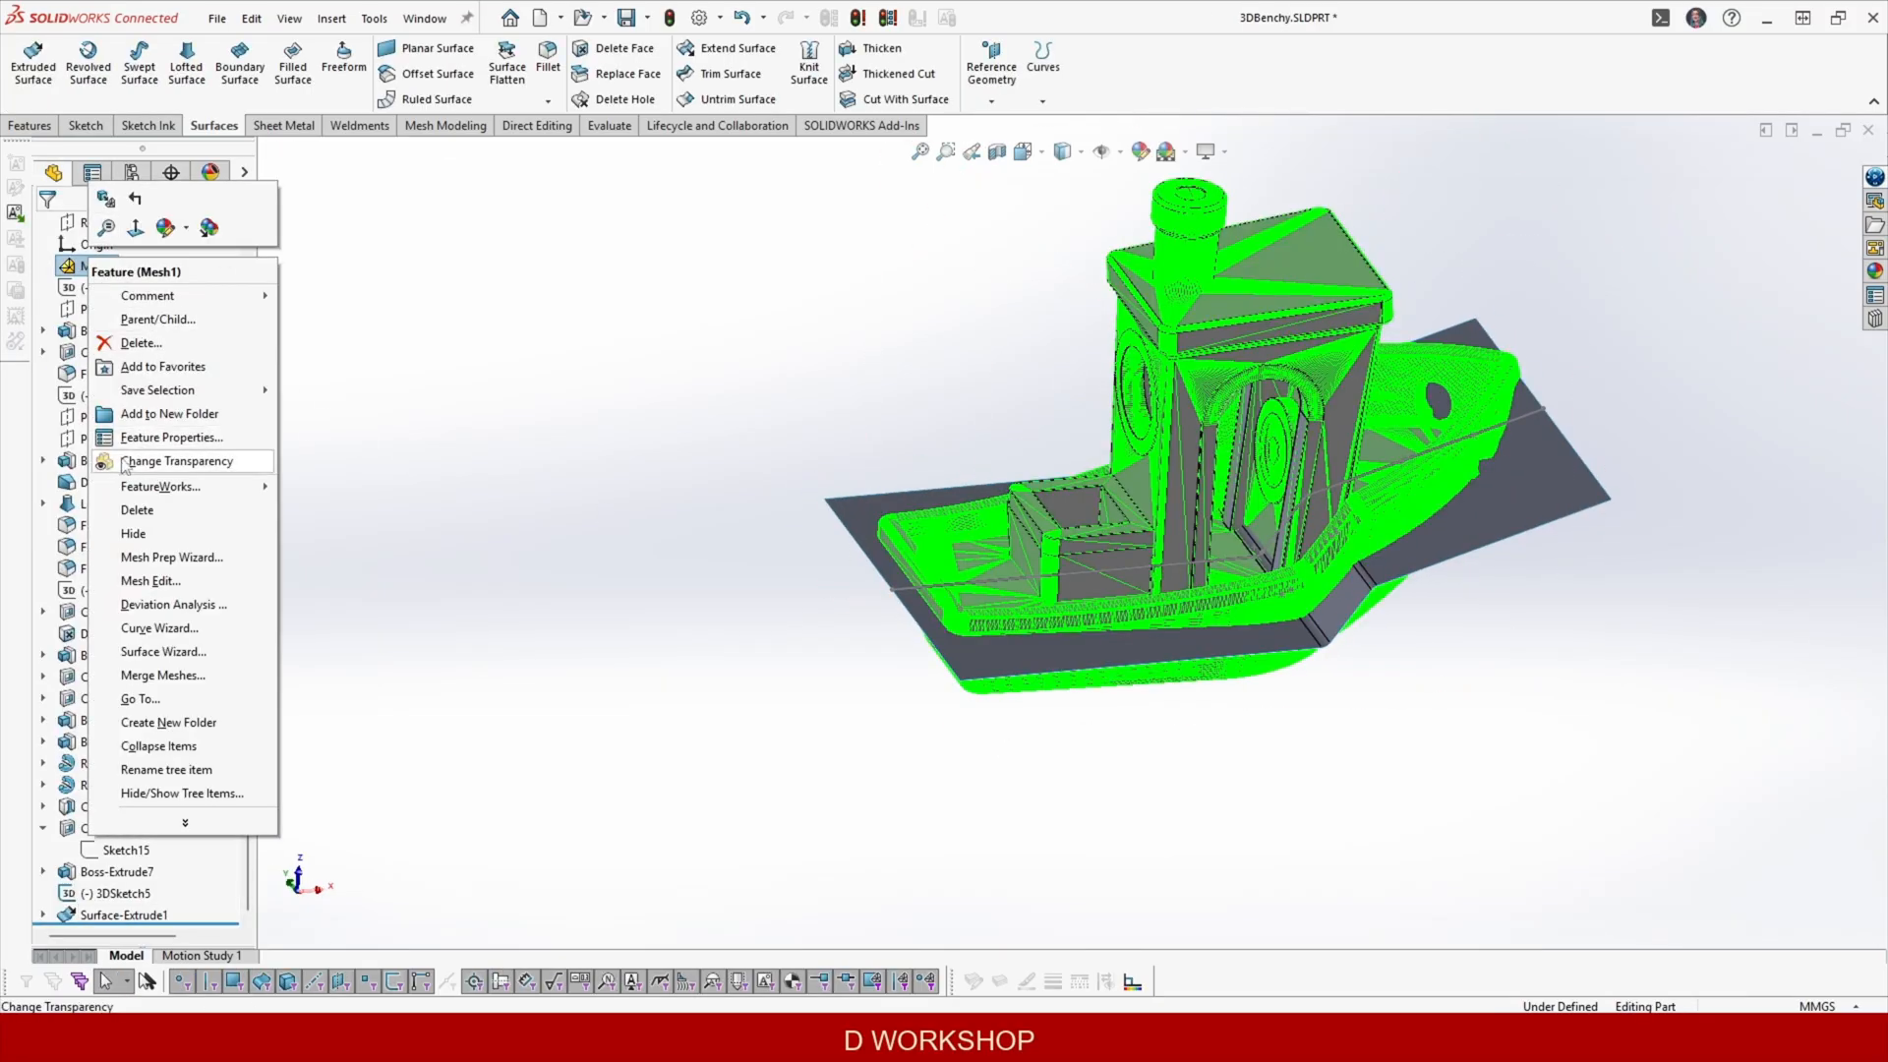
{"action": "left_click", "coordinate": [134, 534]}
{"action": "middle_click_drag", "start_coordinate": [1032, 472], "coordinate": [1200, 490]}
{"action": "left_click", "coordinate": [1350, 553]}
{"action": "left_click", "coordinate": [1459, 504]}
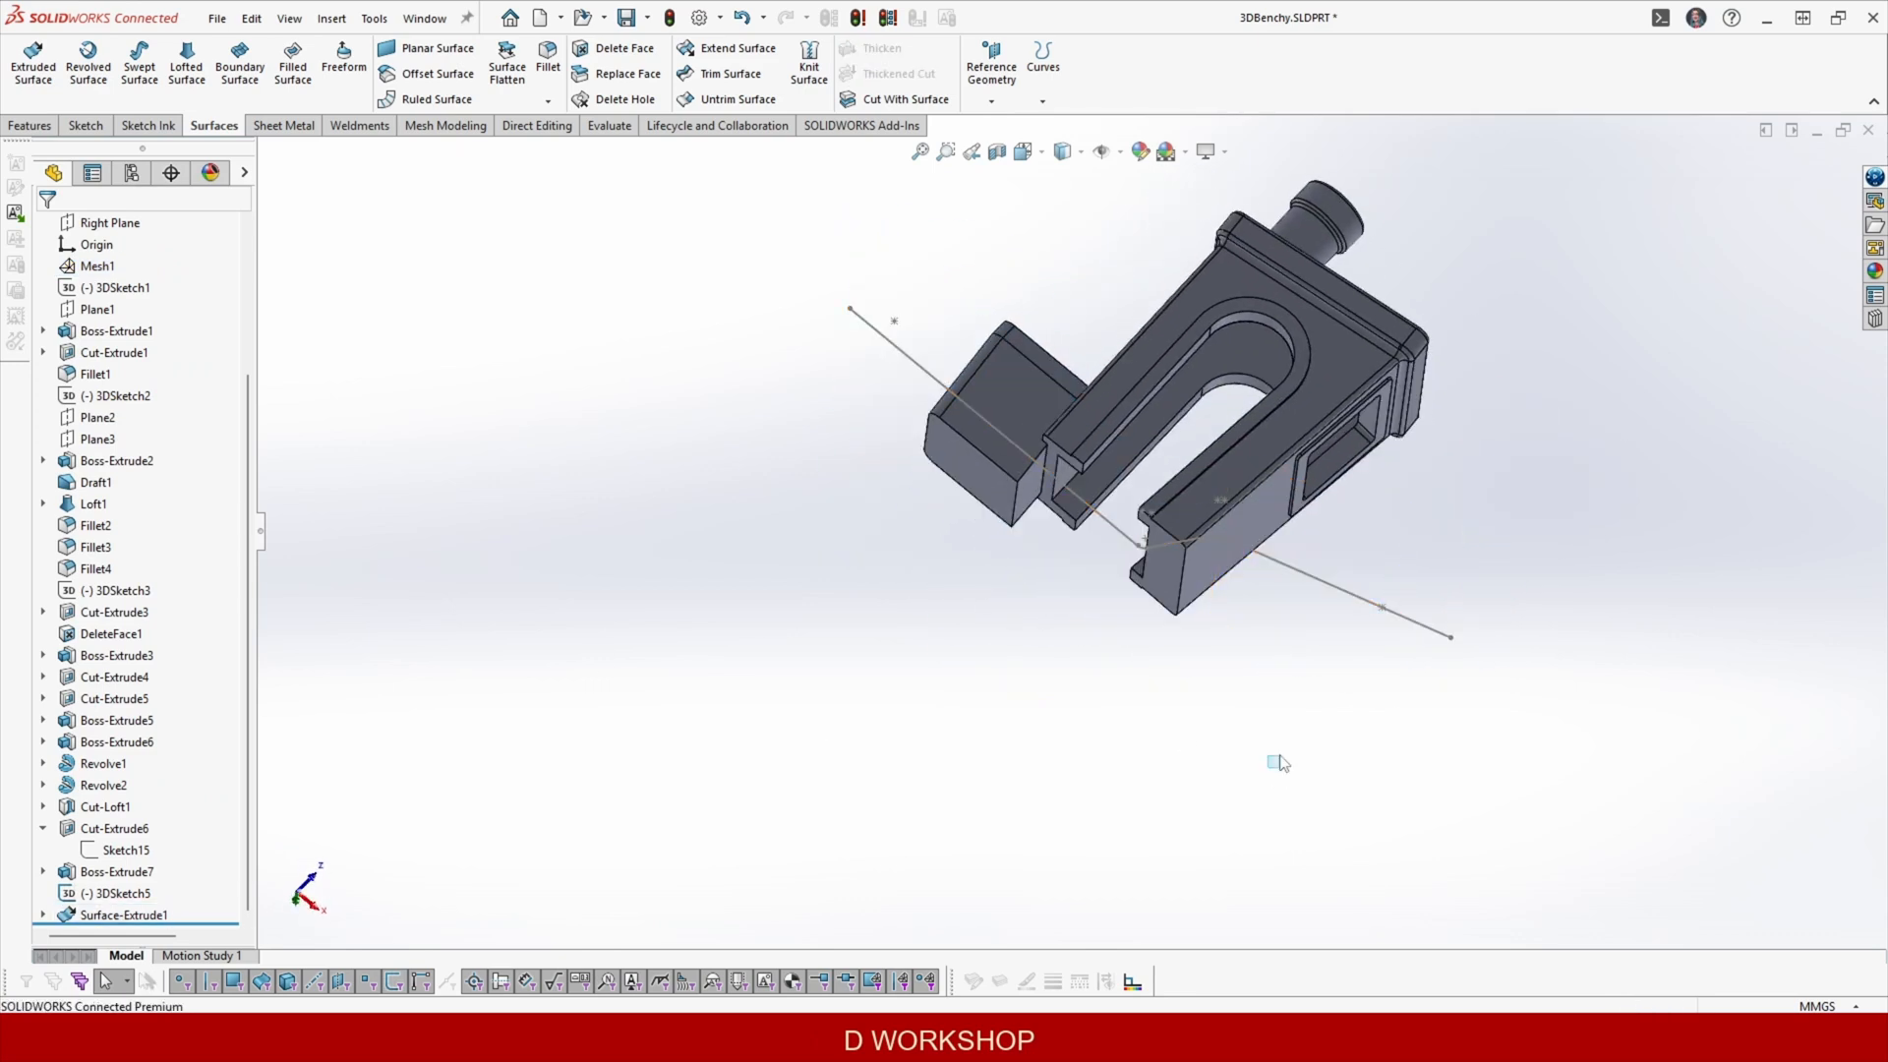
Delete the rear box's bottom face without patching or filling the opening.
{"action": "scroll", "coordinate": [1214, 547], "scroll_direction": "down", "scroll_amount": 3}
{"action": "middle_click_drag", "start_coordinate": [932, 455], "coordinate": [928, 319]}
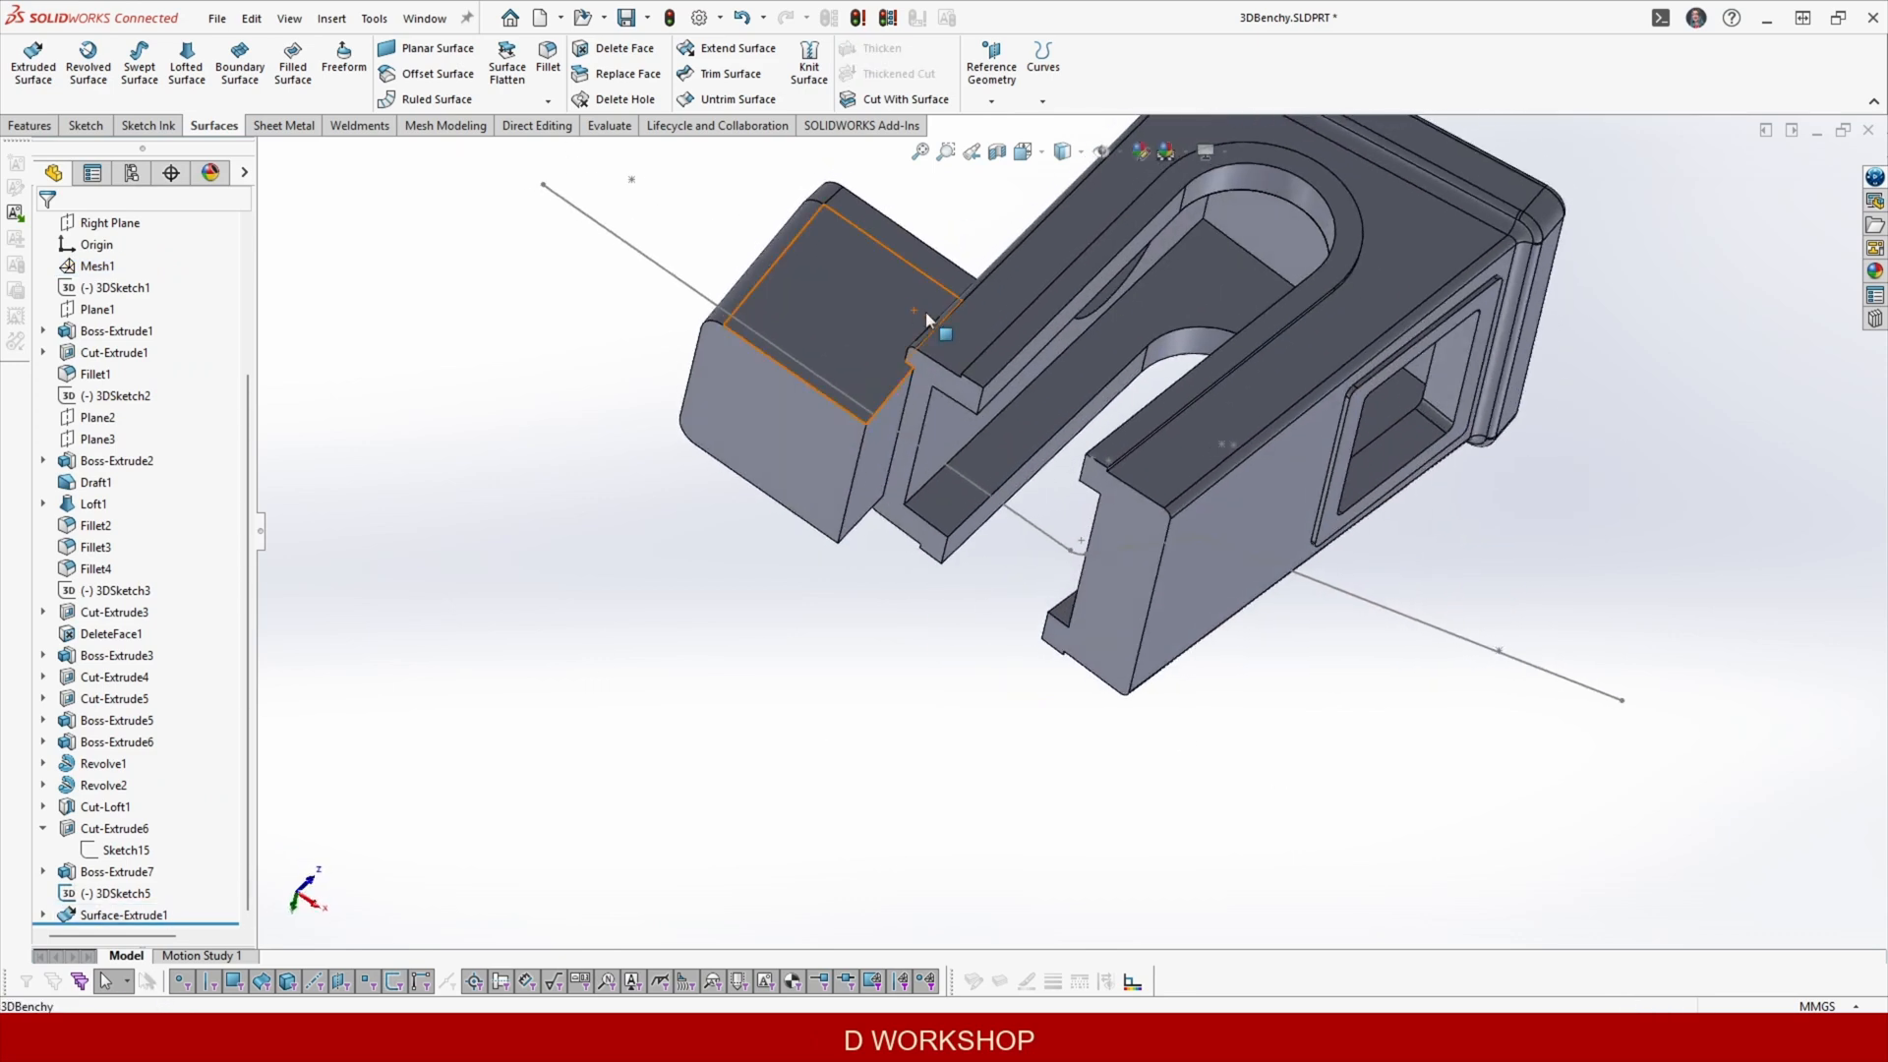
{"action": "left_click", "coordinate": [619, 47]}
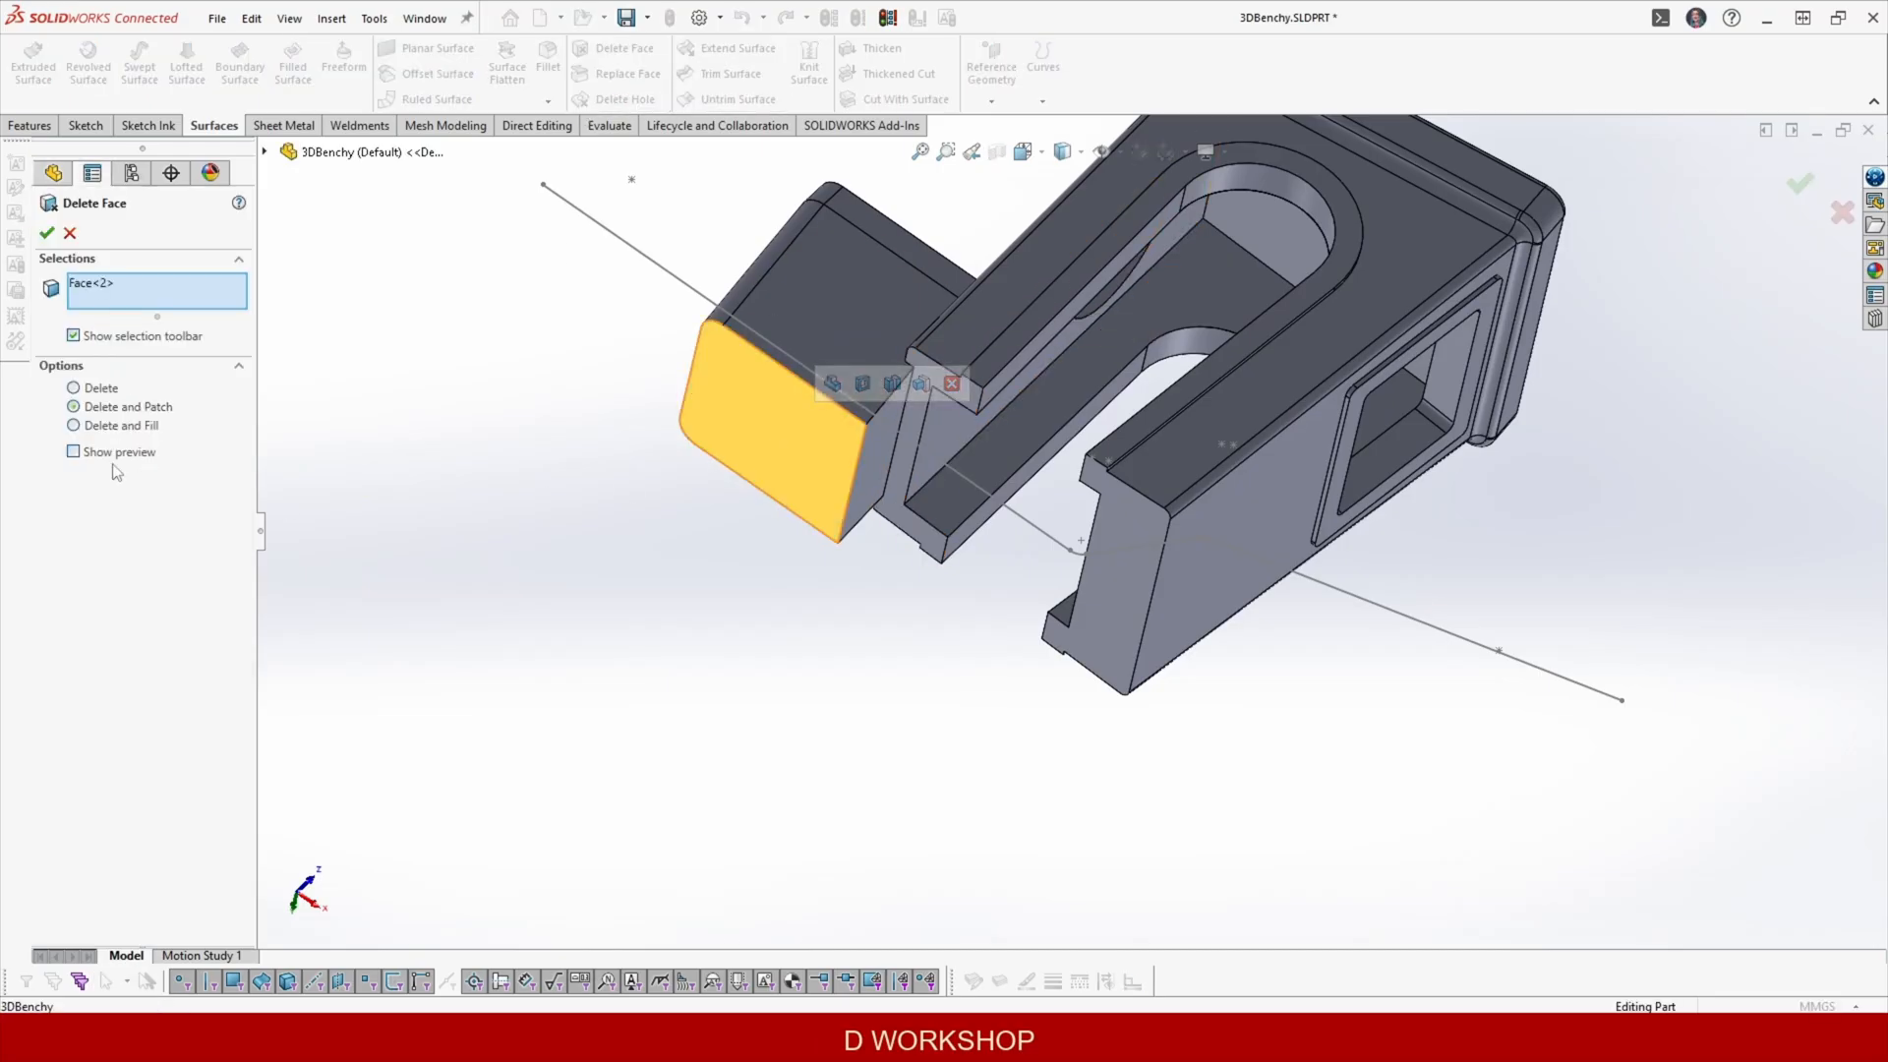
{"action": "left_click", "coordinate": [45, 233]}
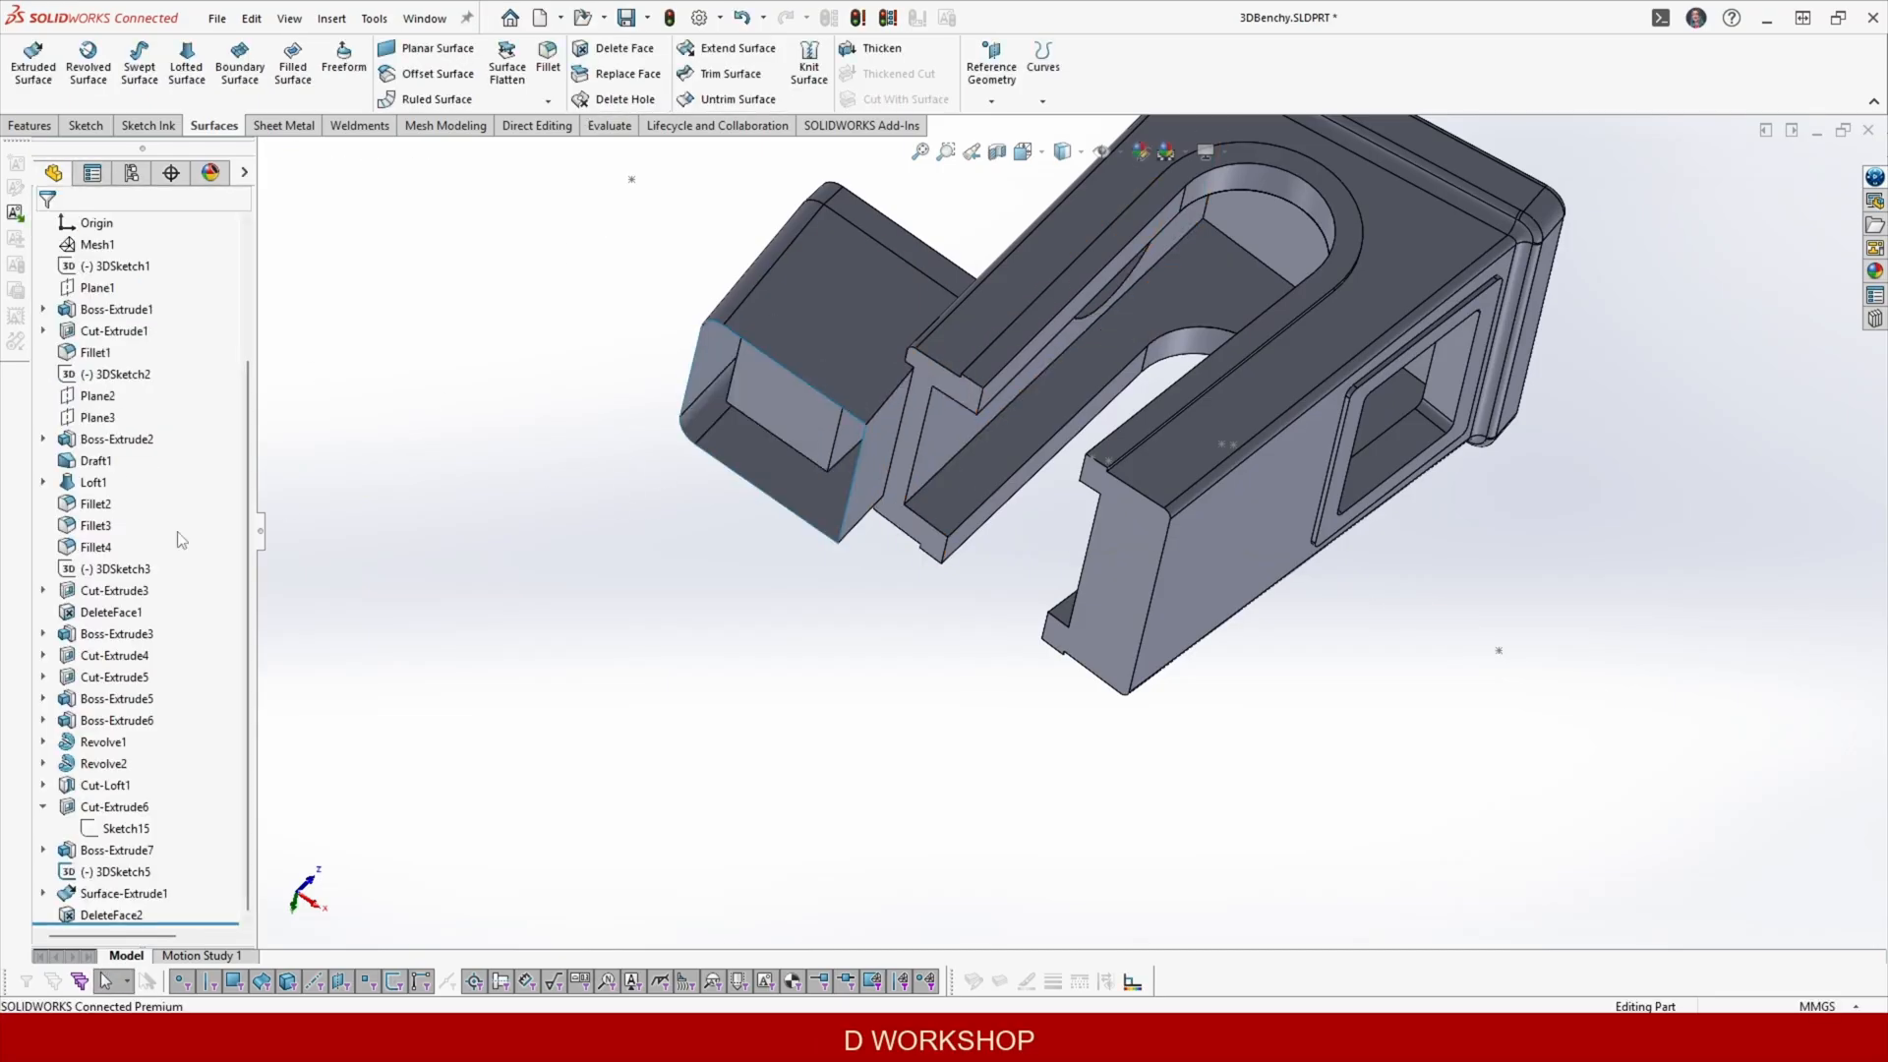
Show the extruded deck surface again from the surface bodies.
{"action": "scroll", "coordinate": [181, 540], "scroll_direction": "up", "scroll_amount": 3}
{"action": "left_click", "coordinate": [44, 288]}
{"action": "left_click", "coordinate": [143, 309]}
{"action": "left_click", "coordinate": [157, 242]}
{"action": "scroll", "coordinate": [630, 369], "scroll_direction": "up", "scroll_amount": 4}
{"action": "middle_click_drag", "start_coordinate": [634, 378], "coordinate": [777, 413]}
{"action": "key", "text": "Escape"}
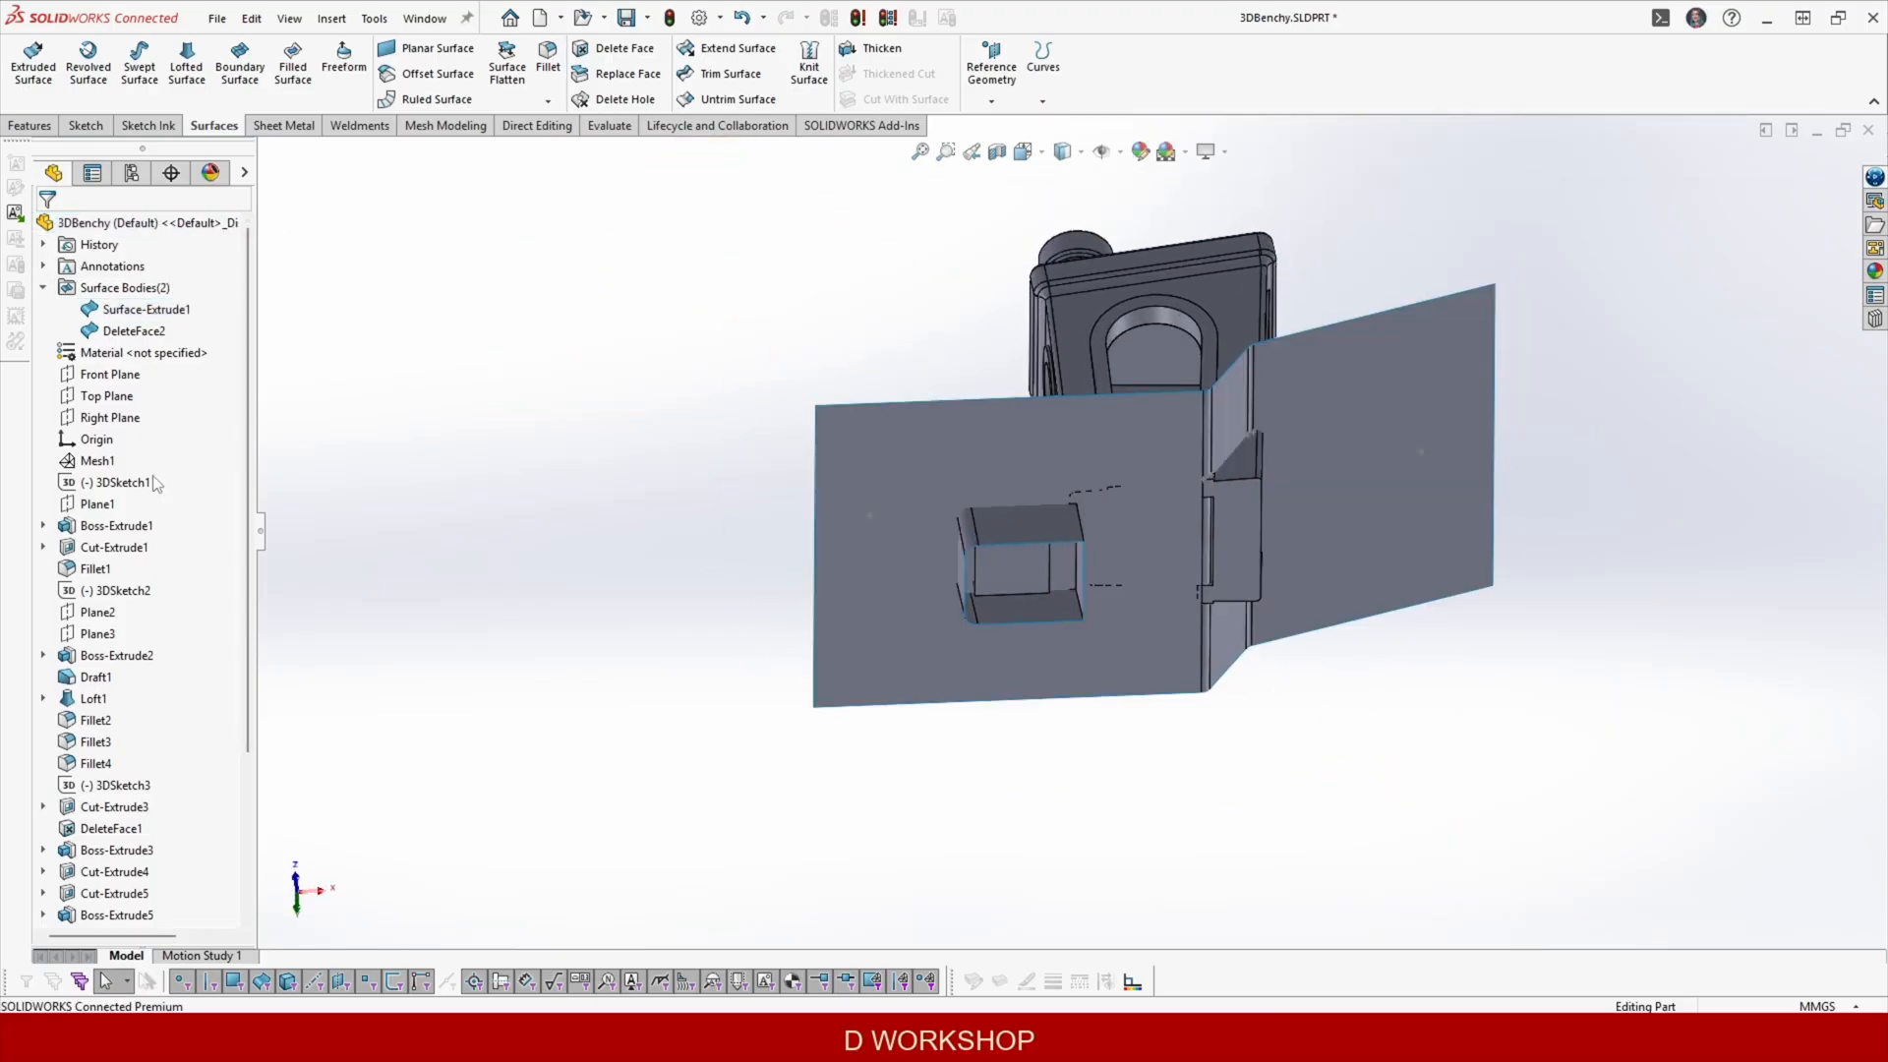
Roll the feature history back to just after 3DSketch5, ahead of the extruded deck surface.
{"action": "scroll", "coordinate": [1210, 508], "scroll_direction": "down", "scroll_amount": 2}
{"action": "right_click", "coordinate": [107, 851]}
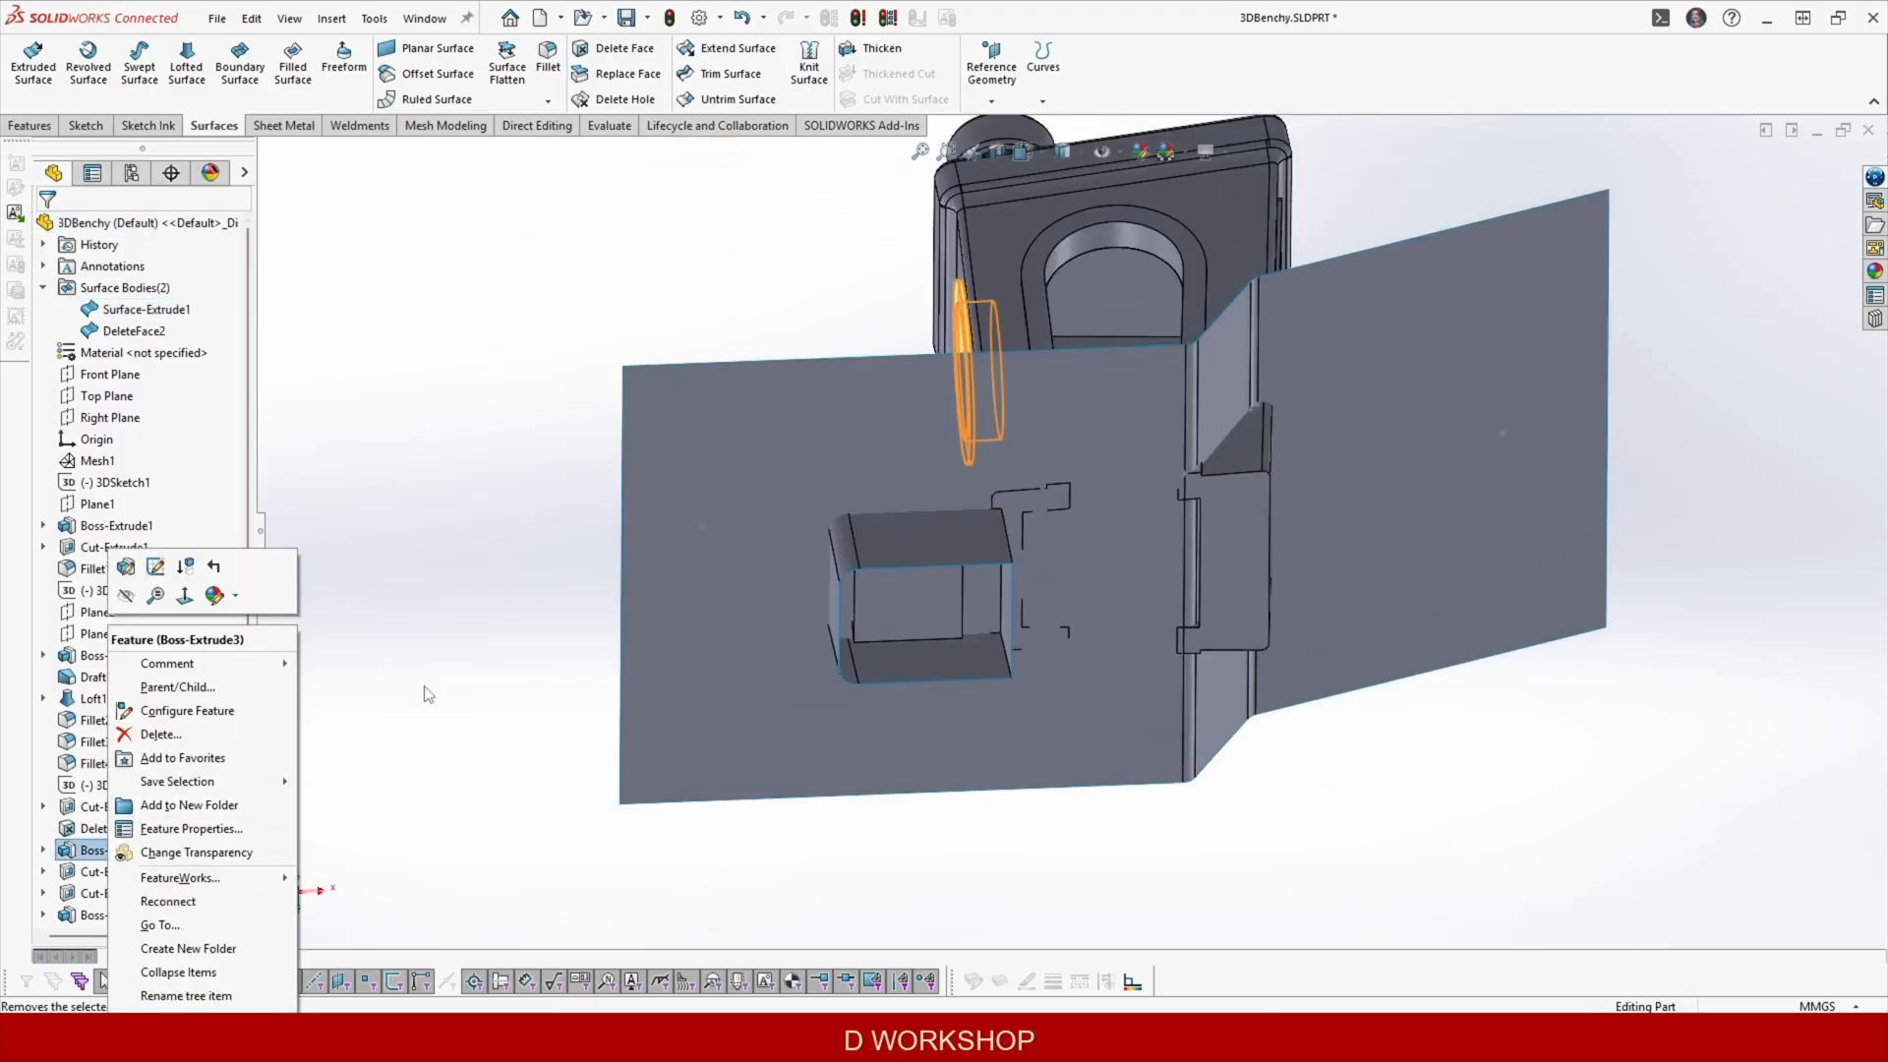
{"action": "left_click", "coordinate": [425, 695]}
{"action": "scroll", "coordinate": [169, 874], "scroll_direction": "down", "scroll_amount": 4}
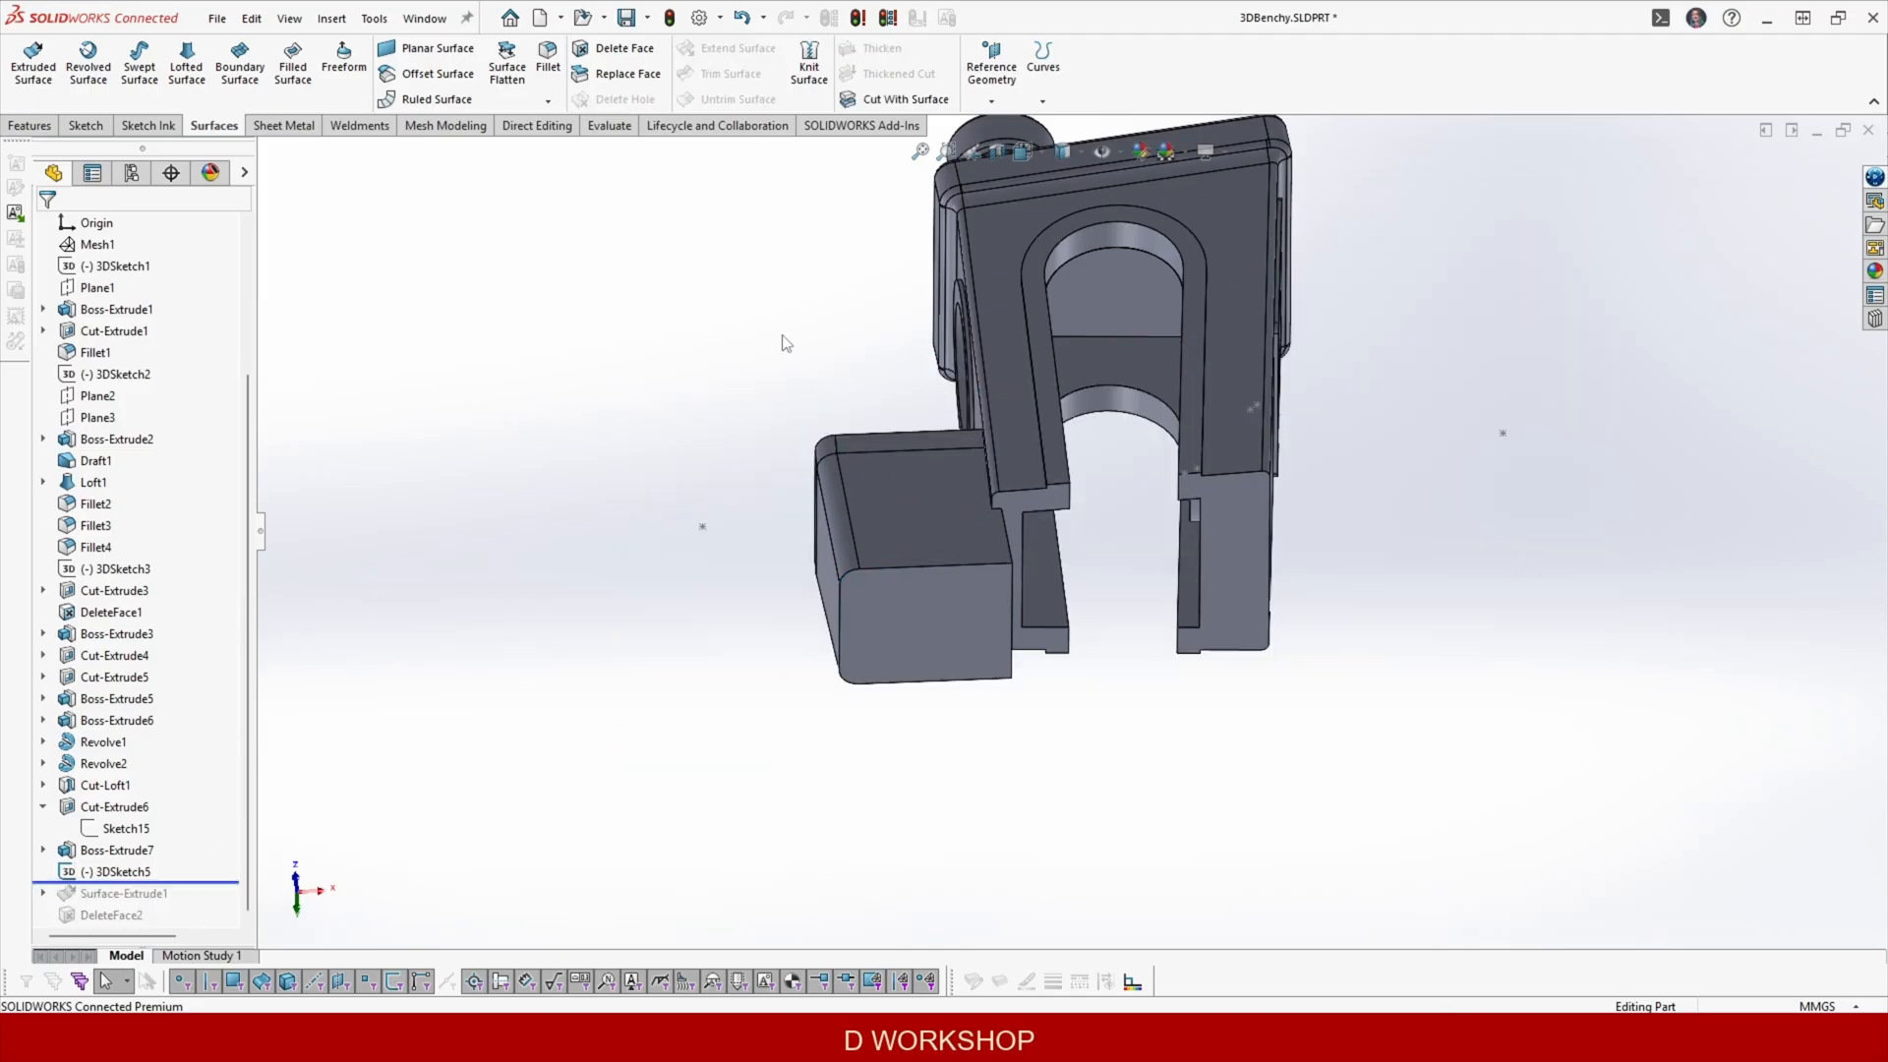
Offset the cabin's underside face downward by 3 mm with Move Face.
{"action": "left_click", "coordinate": [536, 125]}
{"action": "left_click", "coordinate": [24, 61]}
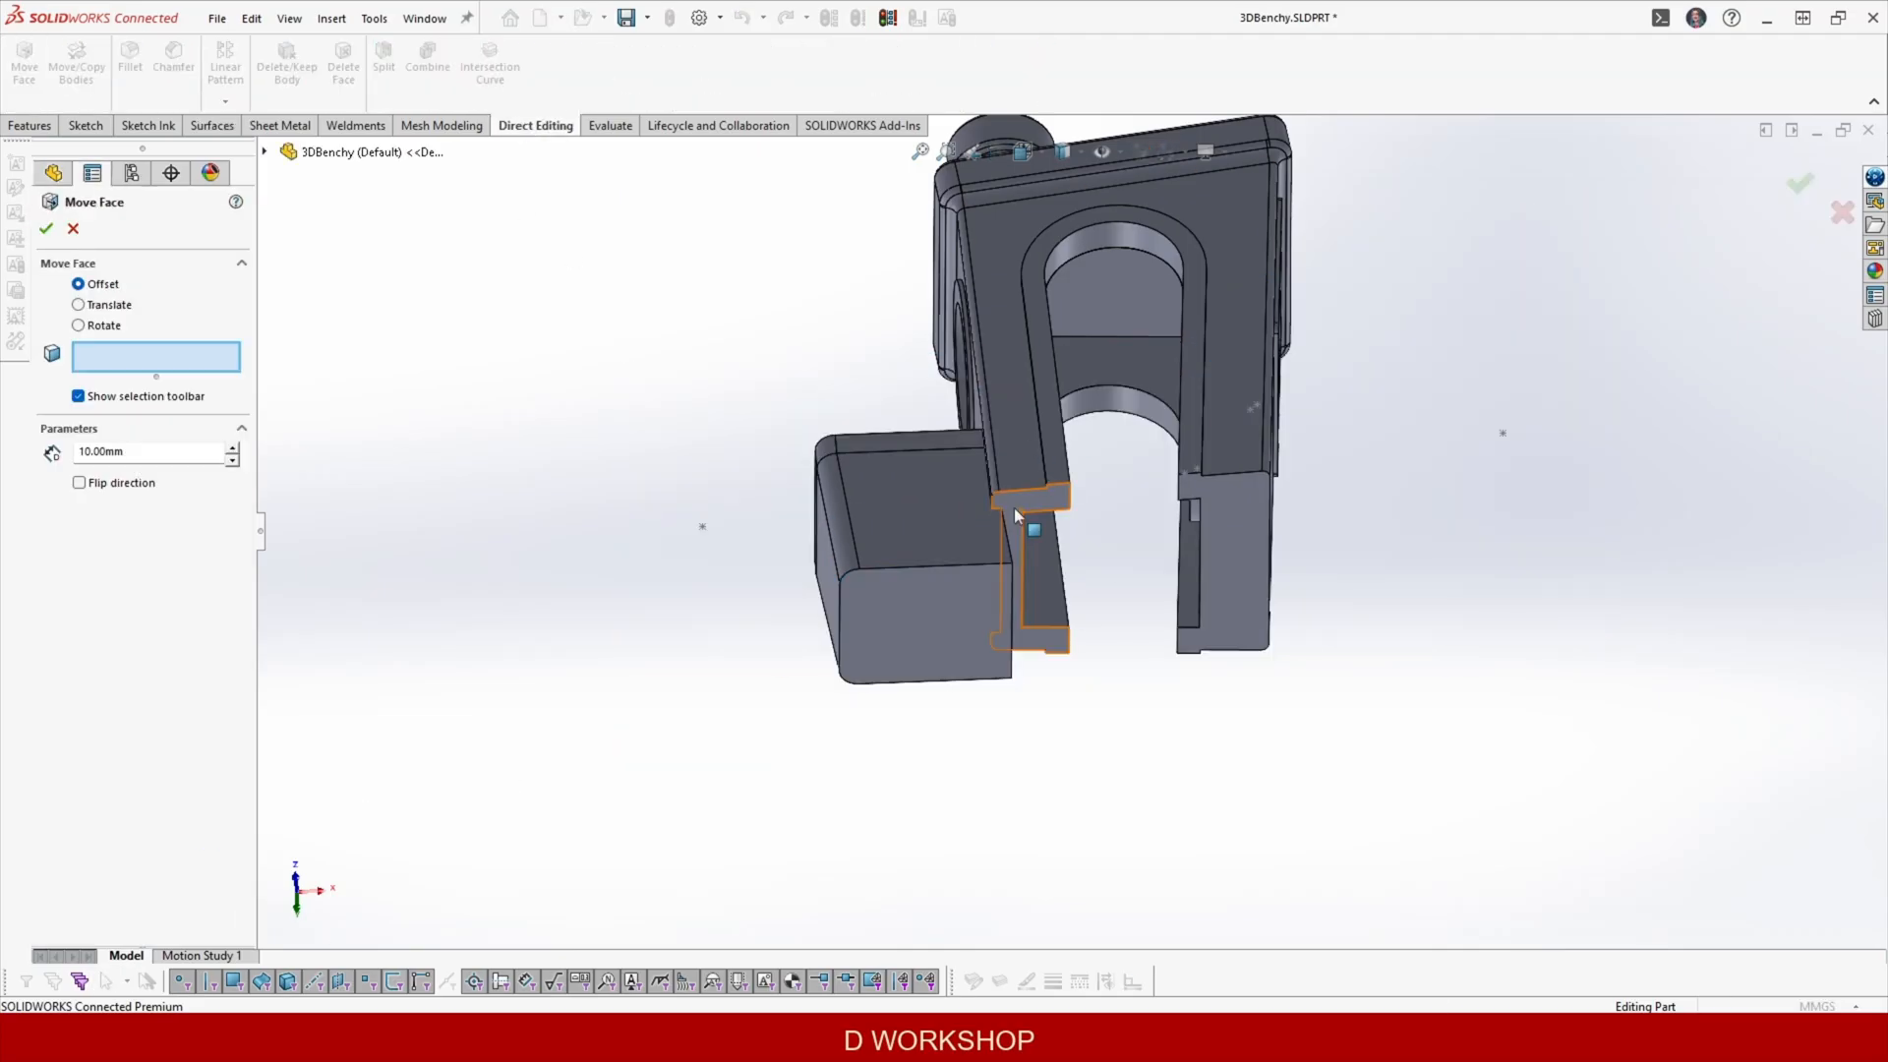
{"action": "left_click", "coordinate": [1257, 547]}
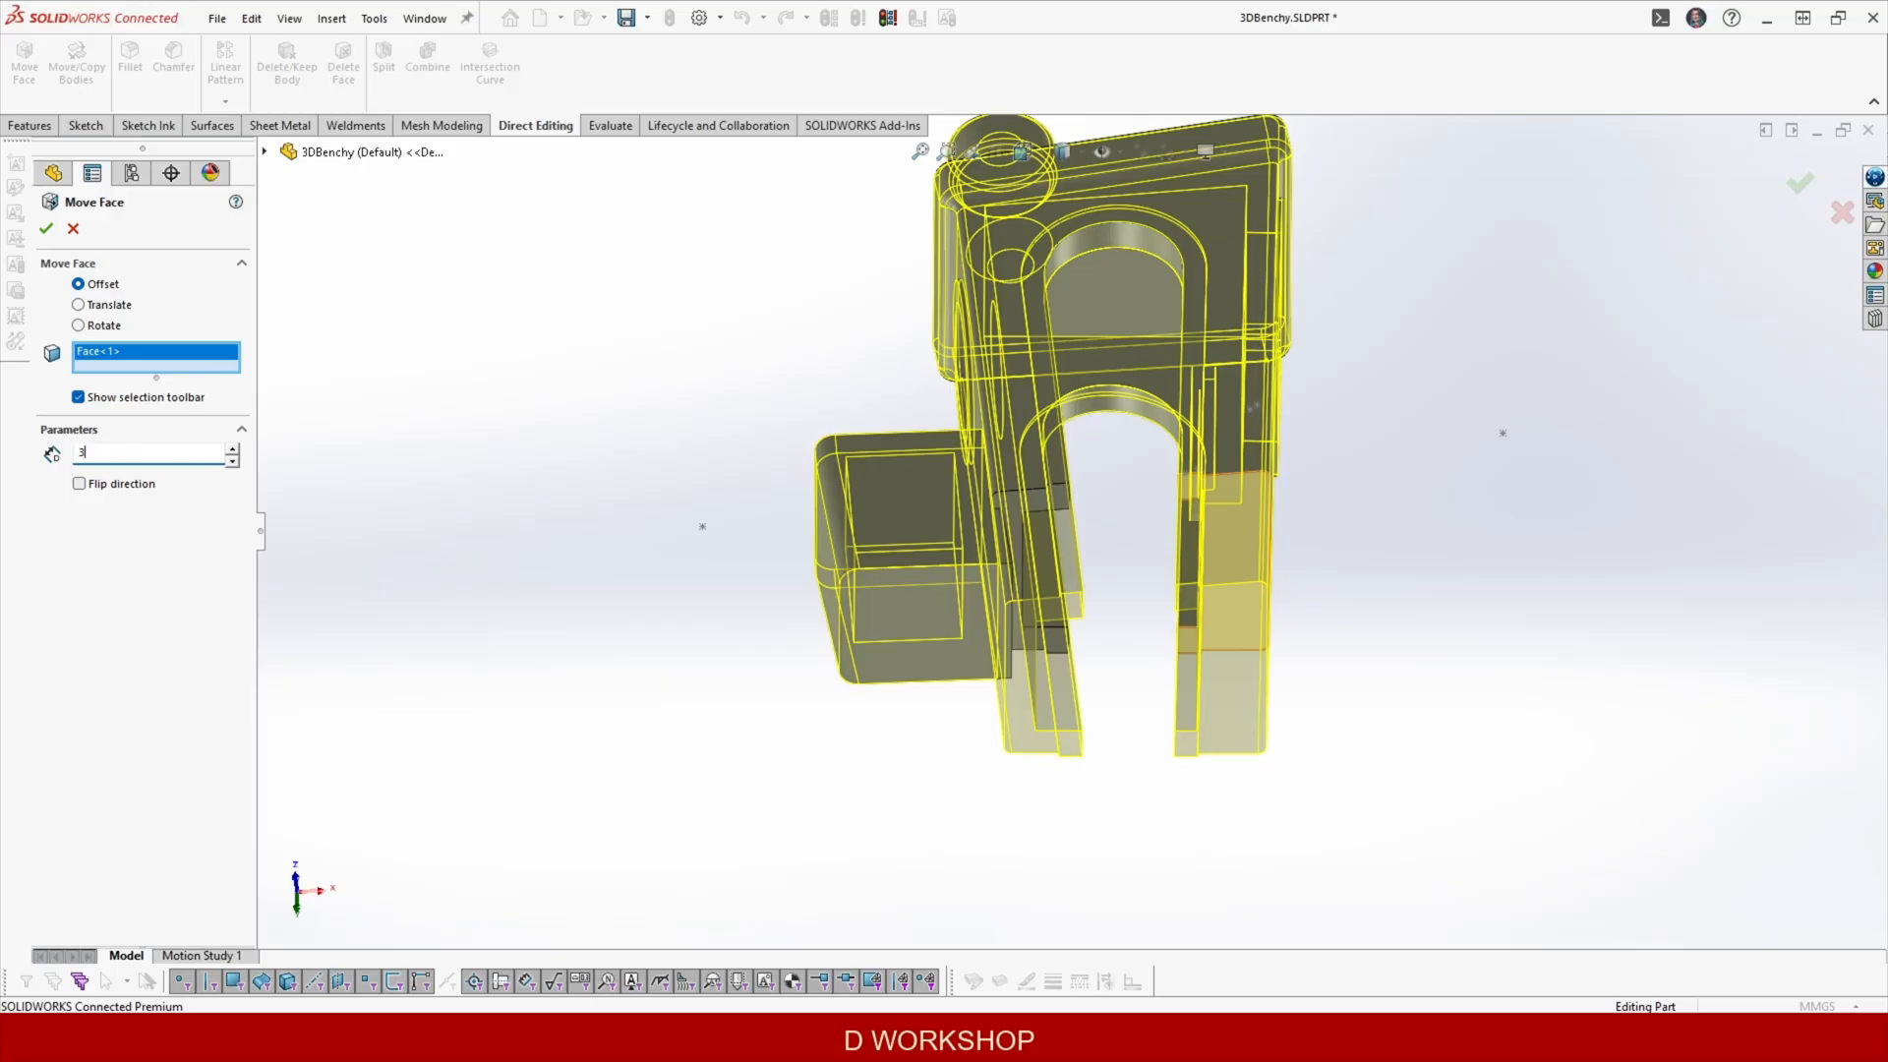
{"action": "key", "text": "Return"}
{"action": "left_click", "coordinate": [45, 227]}
{"action": "middle_click_drag", "start_coordinate": [1082, 645], "coordinate": [1095, 704]}
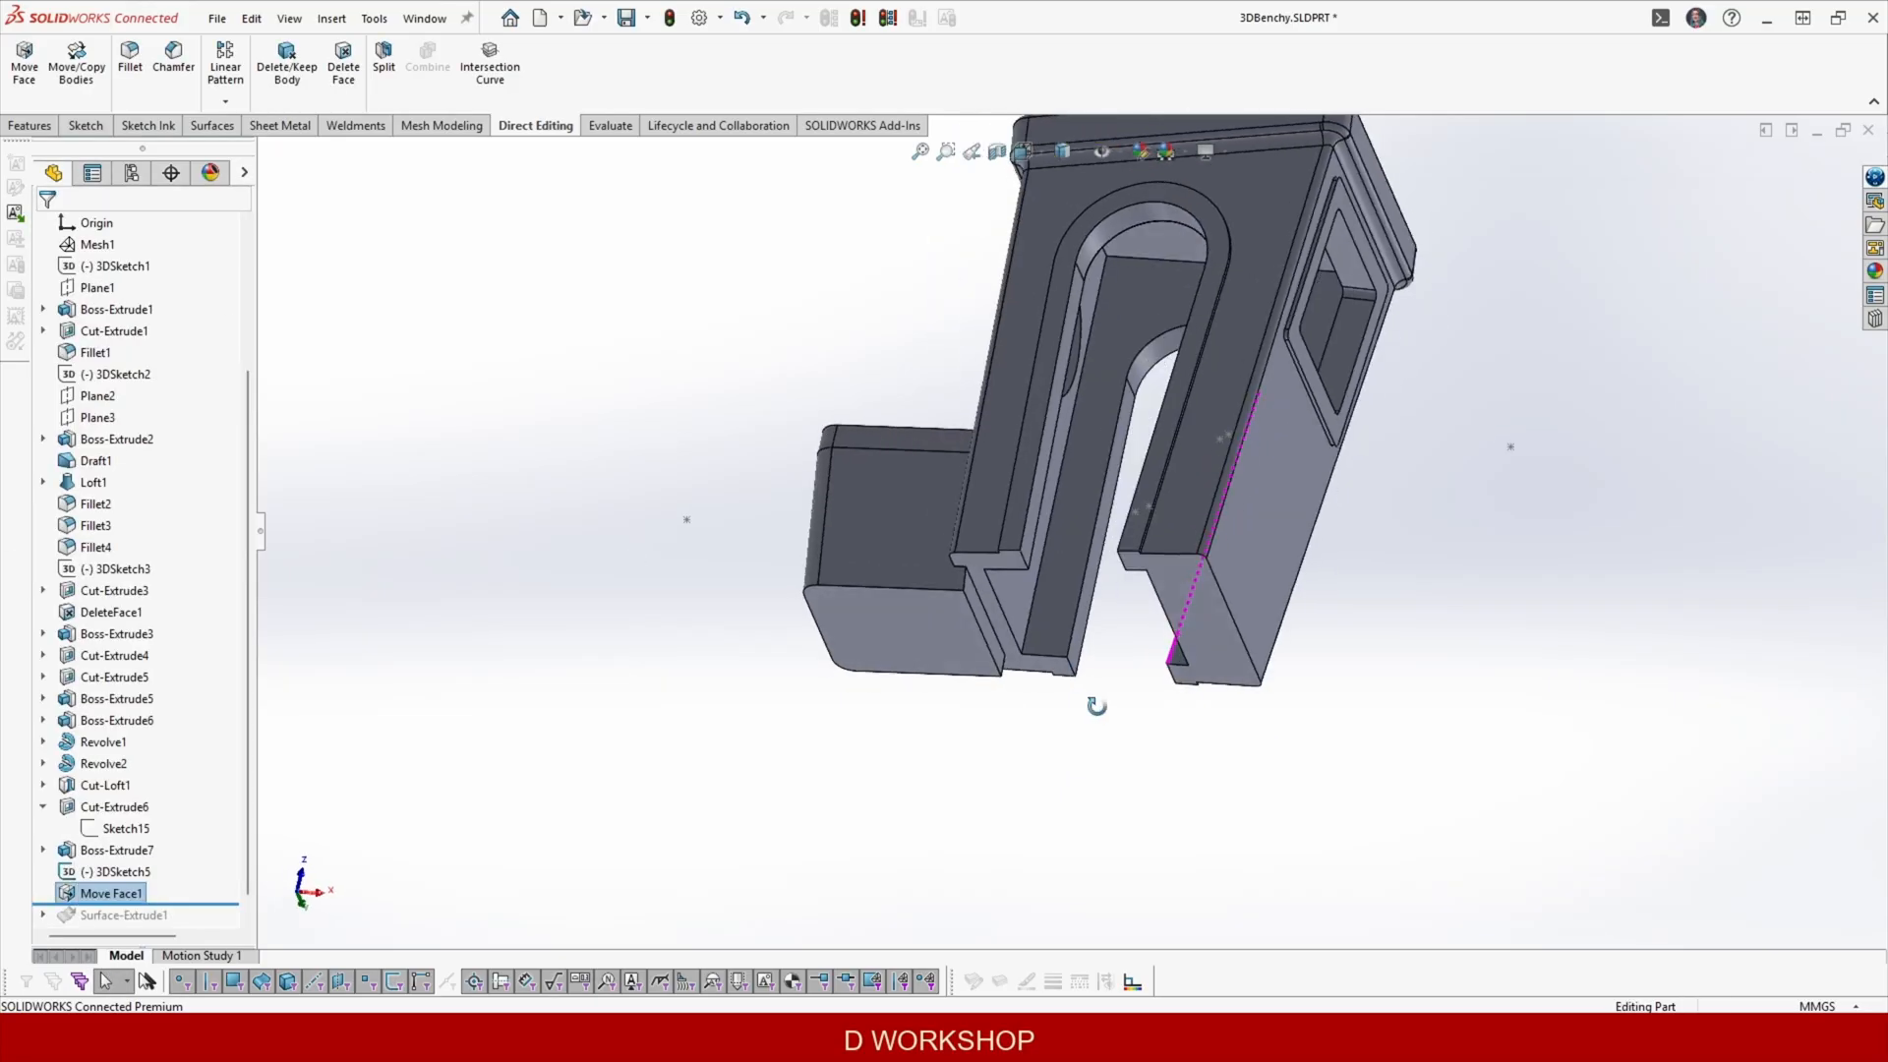
Roll the feature history forward to the end so the deck surface and DeleteFace2 are included again.
{"action": "left_click_drag", "start_coordinate": [195, 921], "coordinate": [195, 924]}
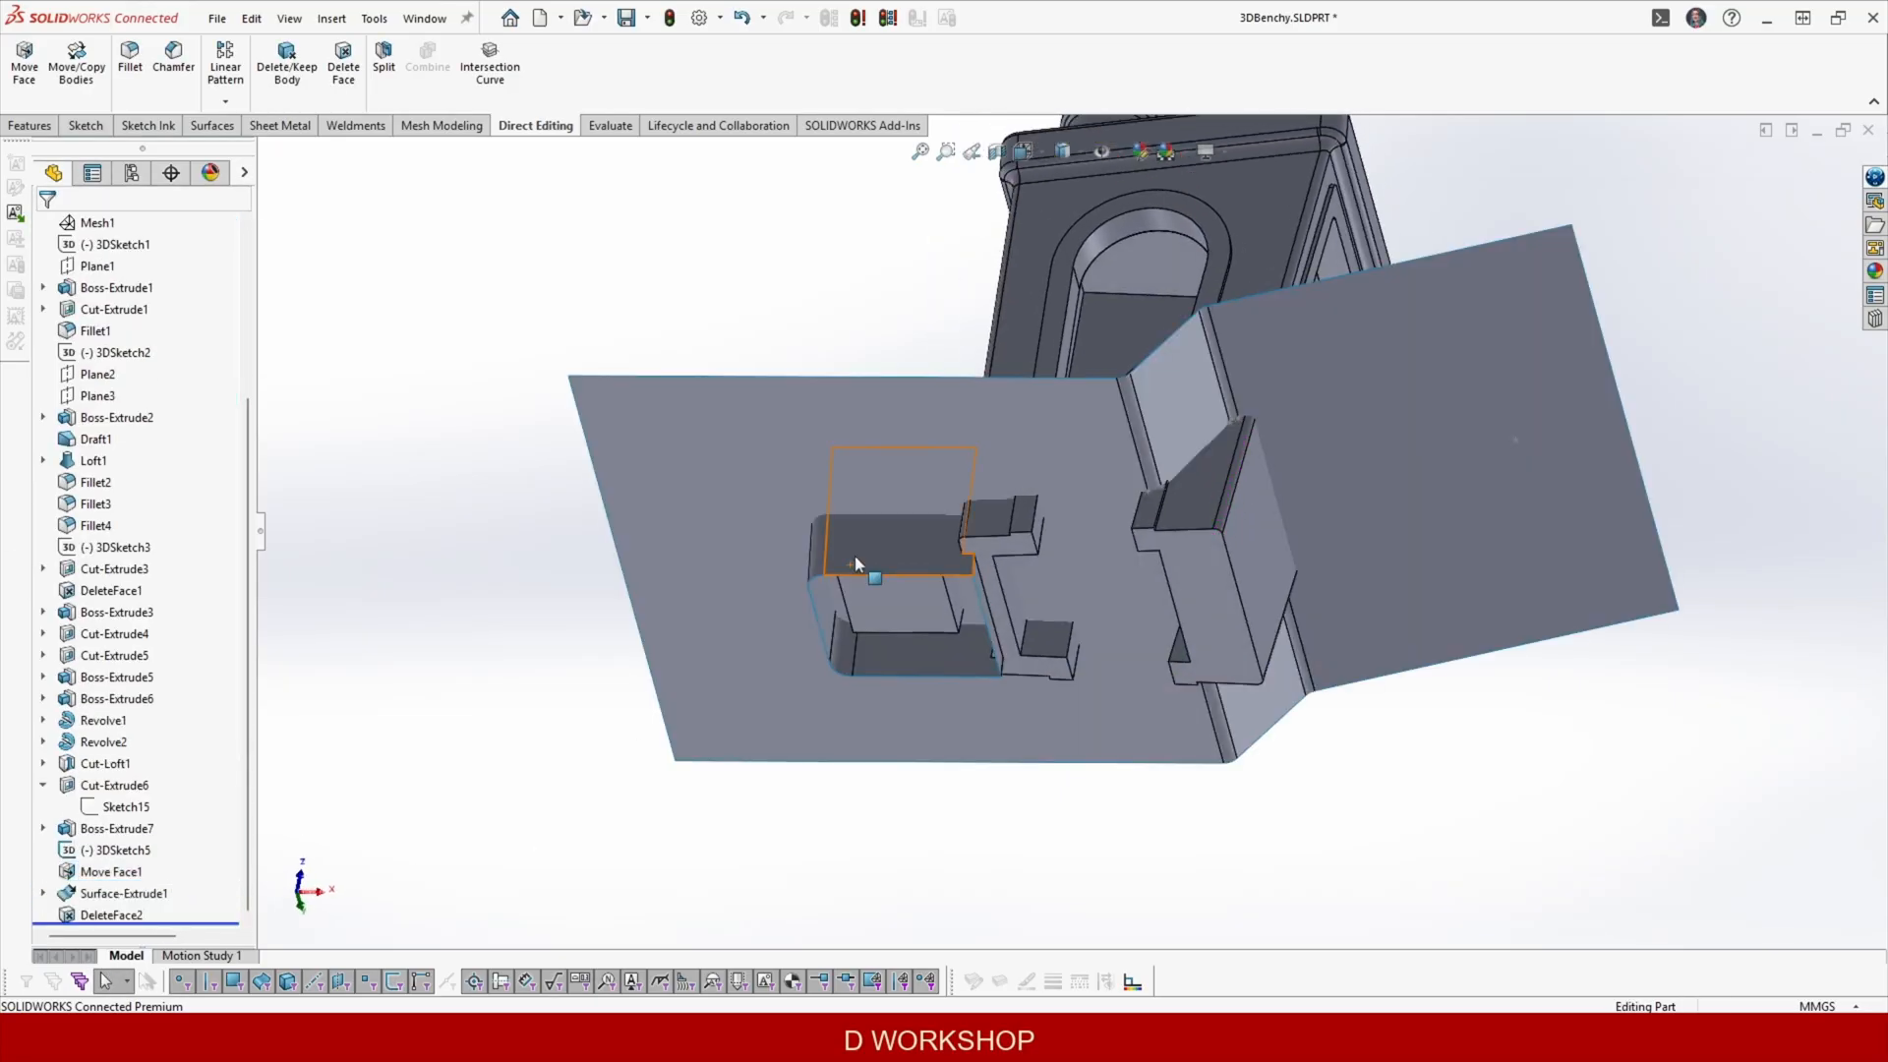
{"action": "middle_click_drag", "start_coordinate": [853, 557], "coordinate": [1056, 758]}
{"action": "scroll", "coordinate": [1057, 758], "scroll_direction": "up", "scroll_amount": 4}
{"action": "middle_click_drag", "start_coordinate": [1145, 315], "coordinate": [1219, 422]}
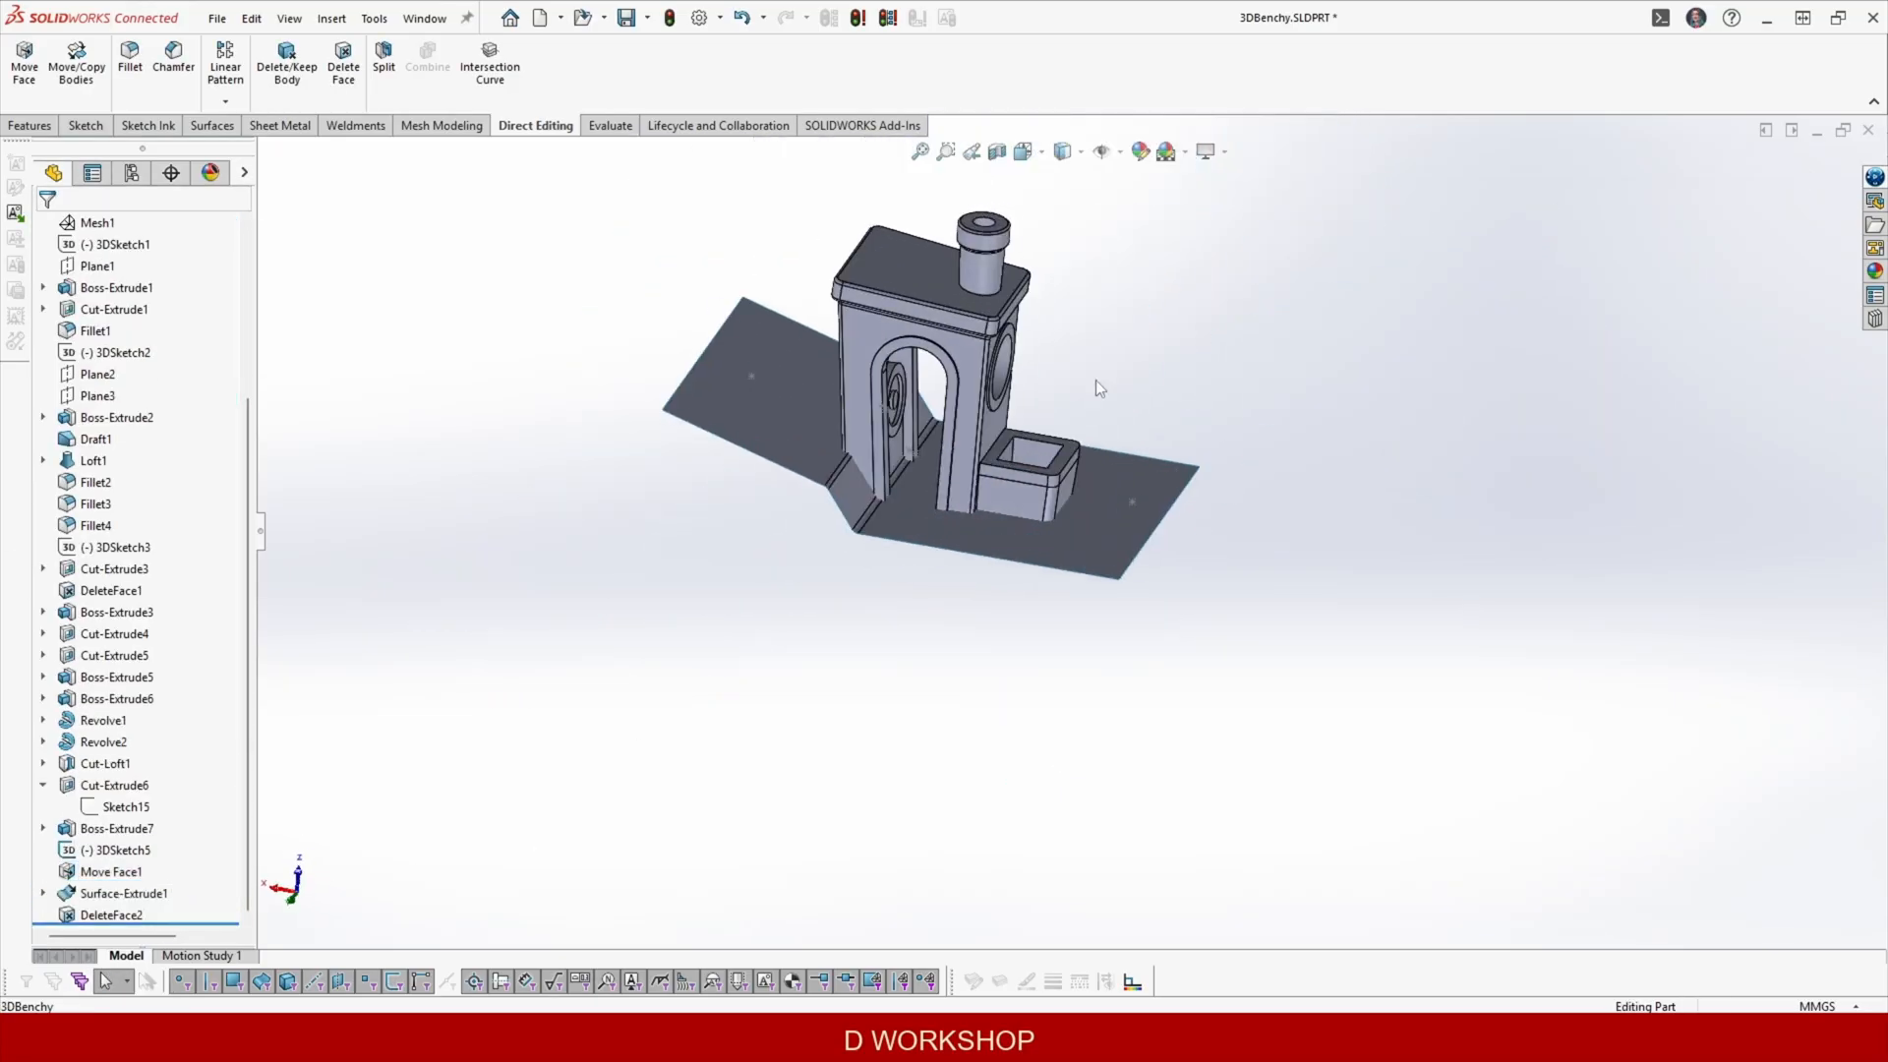
Mutually trim the cabin body and the extruded deck surface, keeping the cabin above the deck and the outer deck surface.
{"action": "left_click", "coordinate": [26, 125]}
{"action": "left_click", "coordinate": [216, 125]}
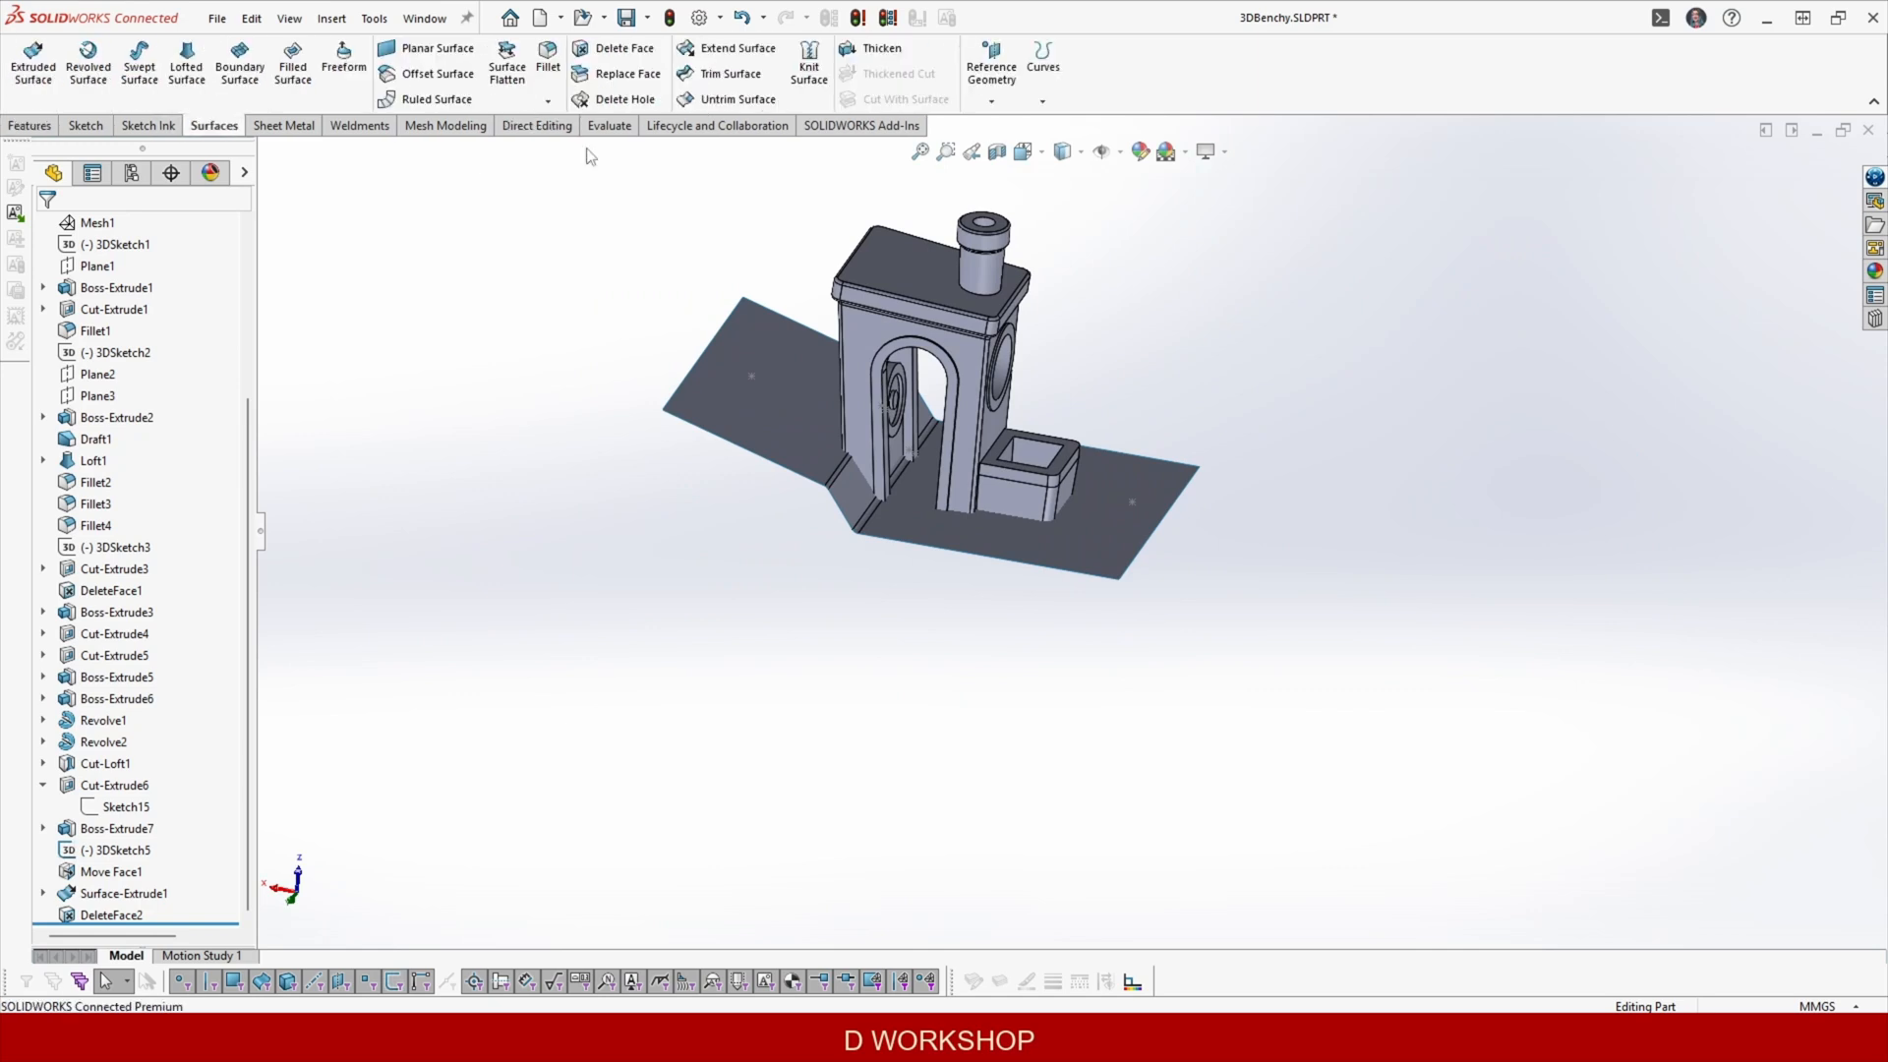
{"action": "left_click", "coordinate": [717, 76]}
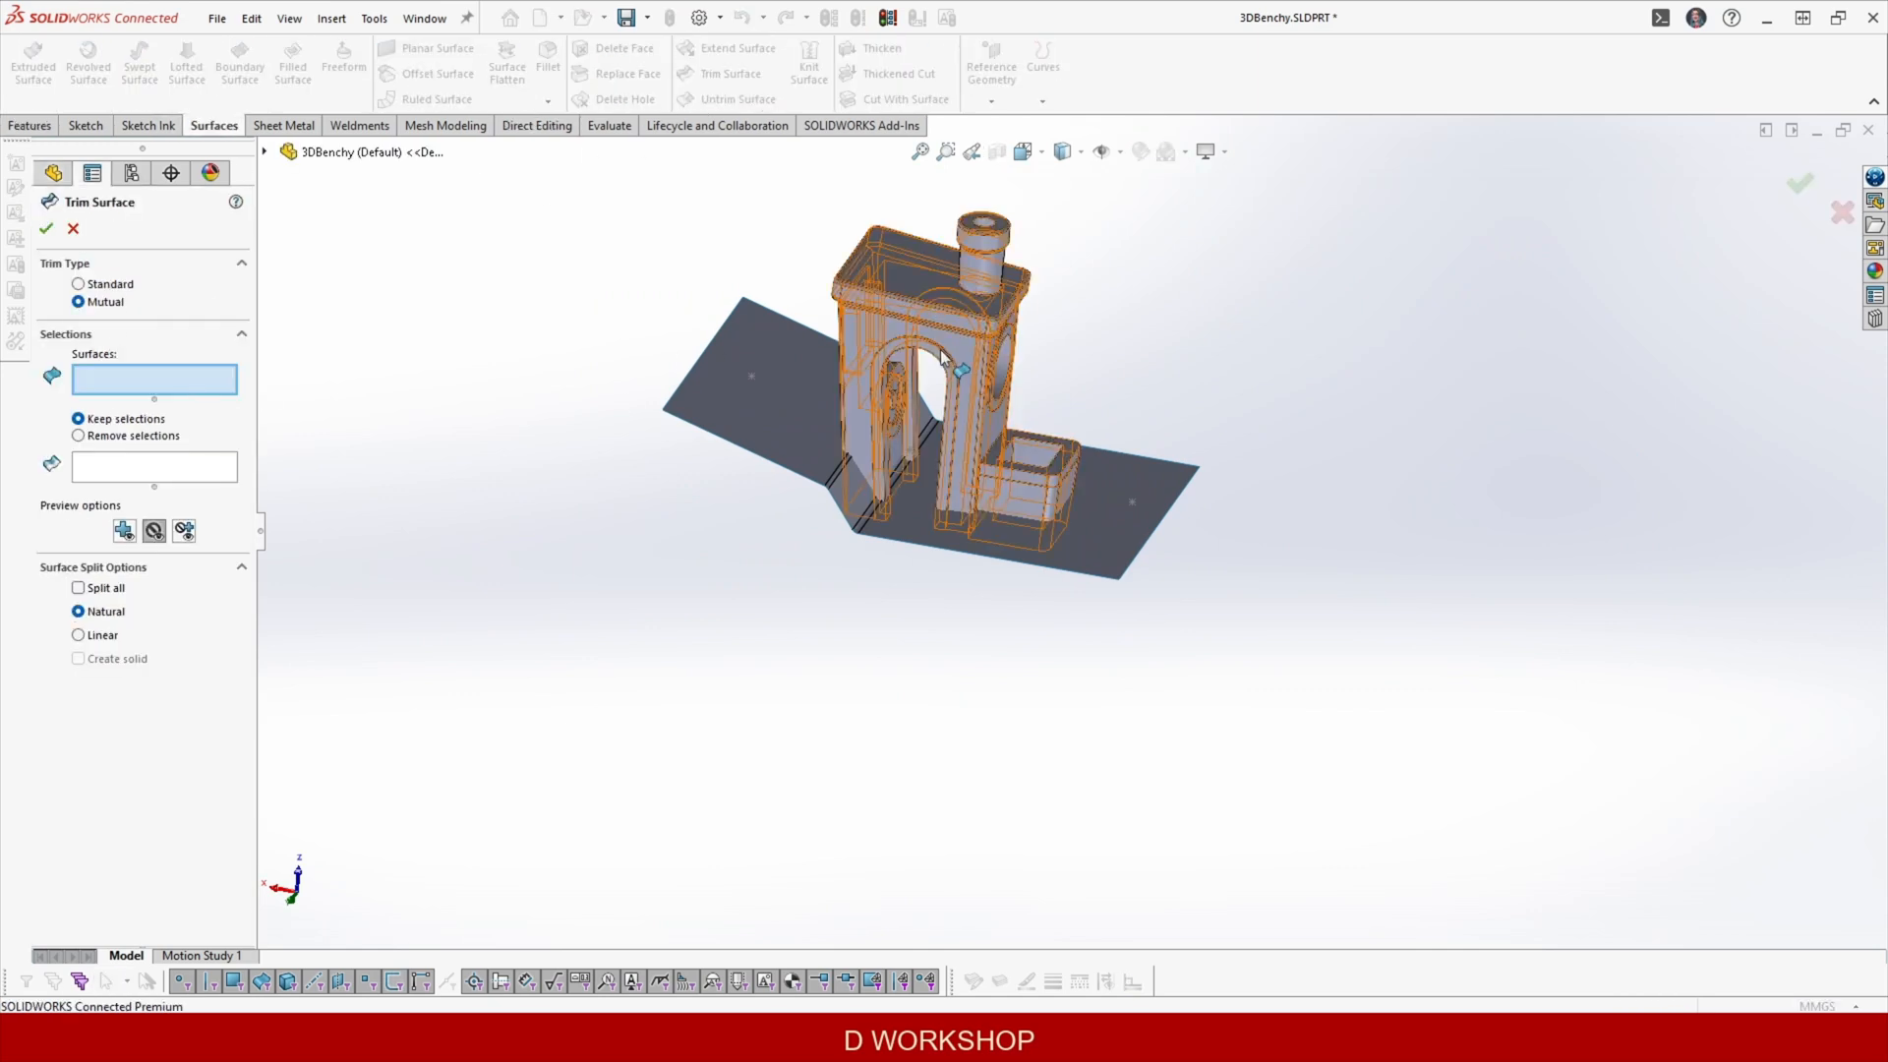
{"action": "left_click", "coordinate": [914, 346]}
{"action": "left_click", "coordinate": [773, 368]}
{"action": "left_click", "coordinate": [124, 480]}
{"action": "left_click", "coordinate": [899, 377]}
{"action": "left_click", "coordinate": [765, 395]}
{"action": "middle_click_drag", "start_coordinate": [1067, 530], "coordinate": [1007, 536]}
{"action": "scroll", "coordinate": [987, 486], "scroll_direction": "down", "scroll_amount": 5}
{"action": "middle_click_drag", "start_coordinate": [767, 580], "coordinate": [865, 395]}
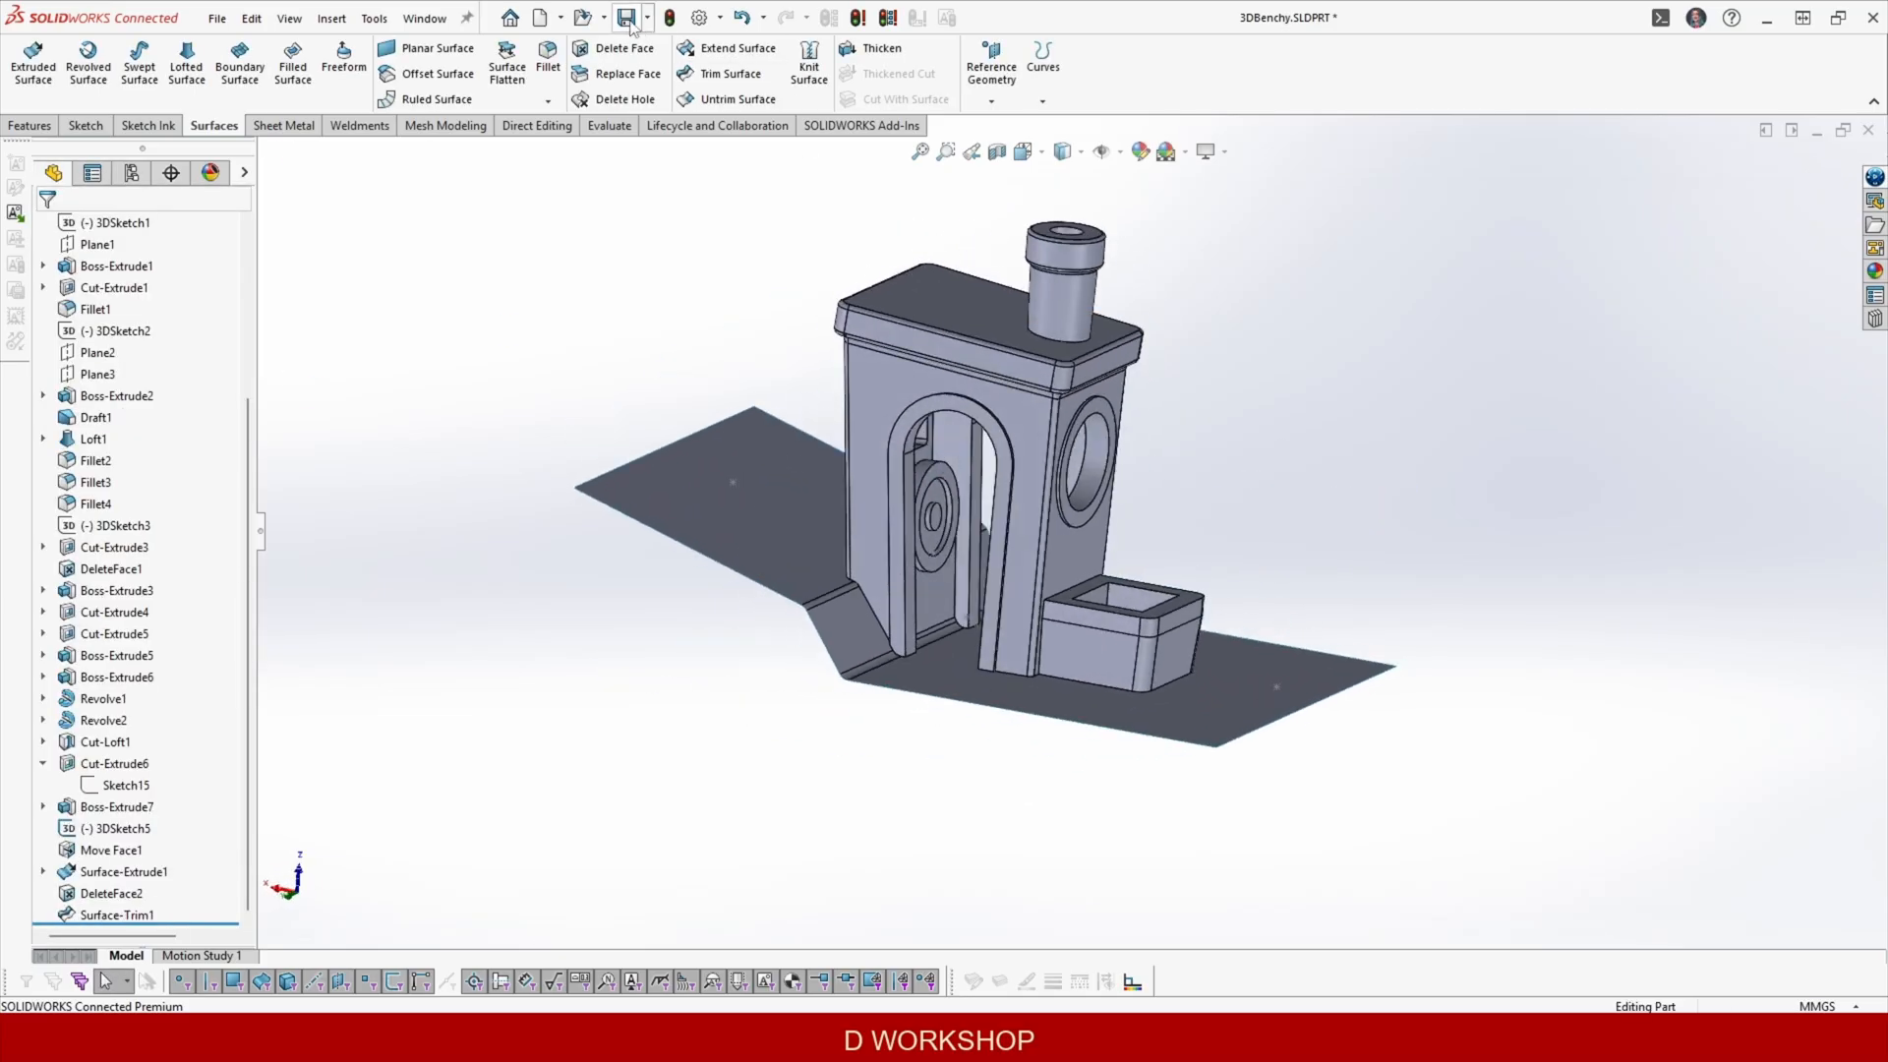
Group all features from 3DSketch1 through Surface-Trim1 in a new folder named Top.
{"action": "scroll", "coordinate": [882, 343], "scroll_direction": "up", "scroll_amount": 2}
{"action": "middle_click_drag", "start_coordinate": [1101, 482], "coordinate": [918, 515]}
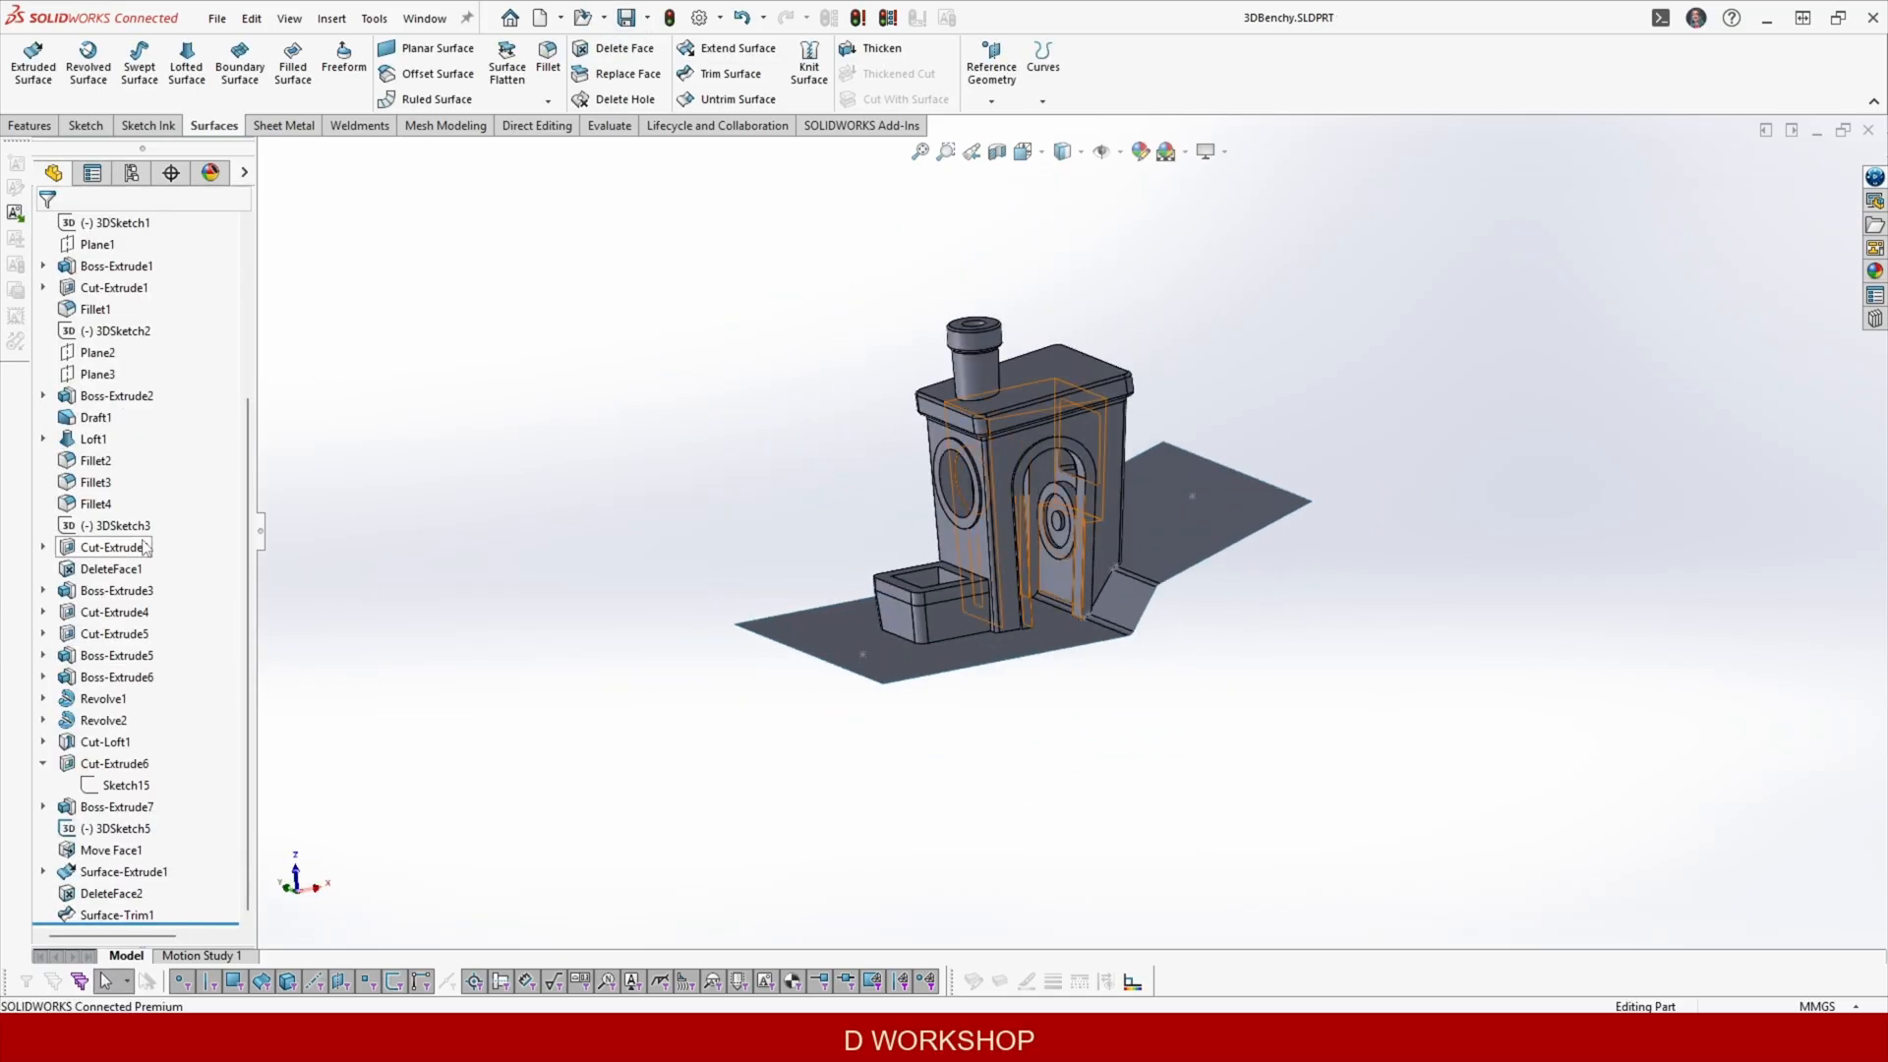
{"action": "scroll", "coordinate": [169, 425], "scroll_direction": "up", "scroll_amount": 4}
{"action": "scroll", "coordinate": [149, 552], "scroll_direction": "down", "scroll_amount": 3}
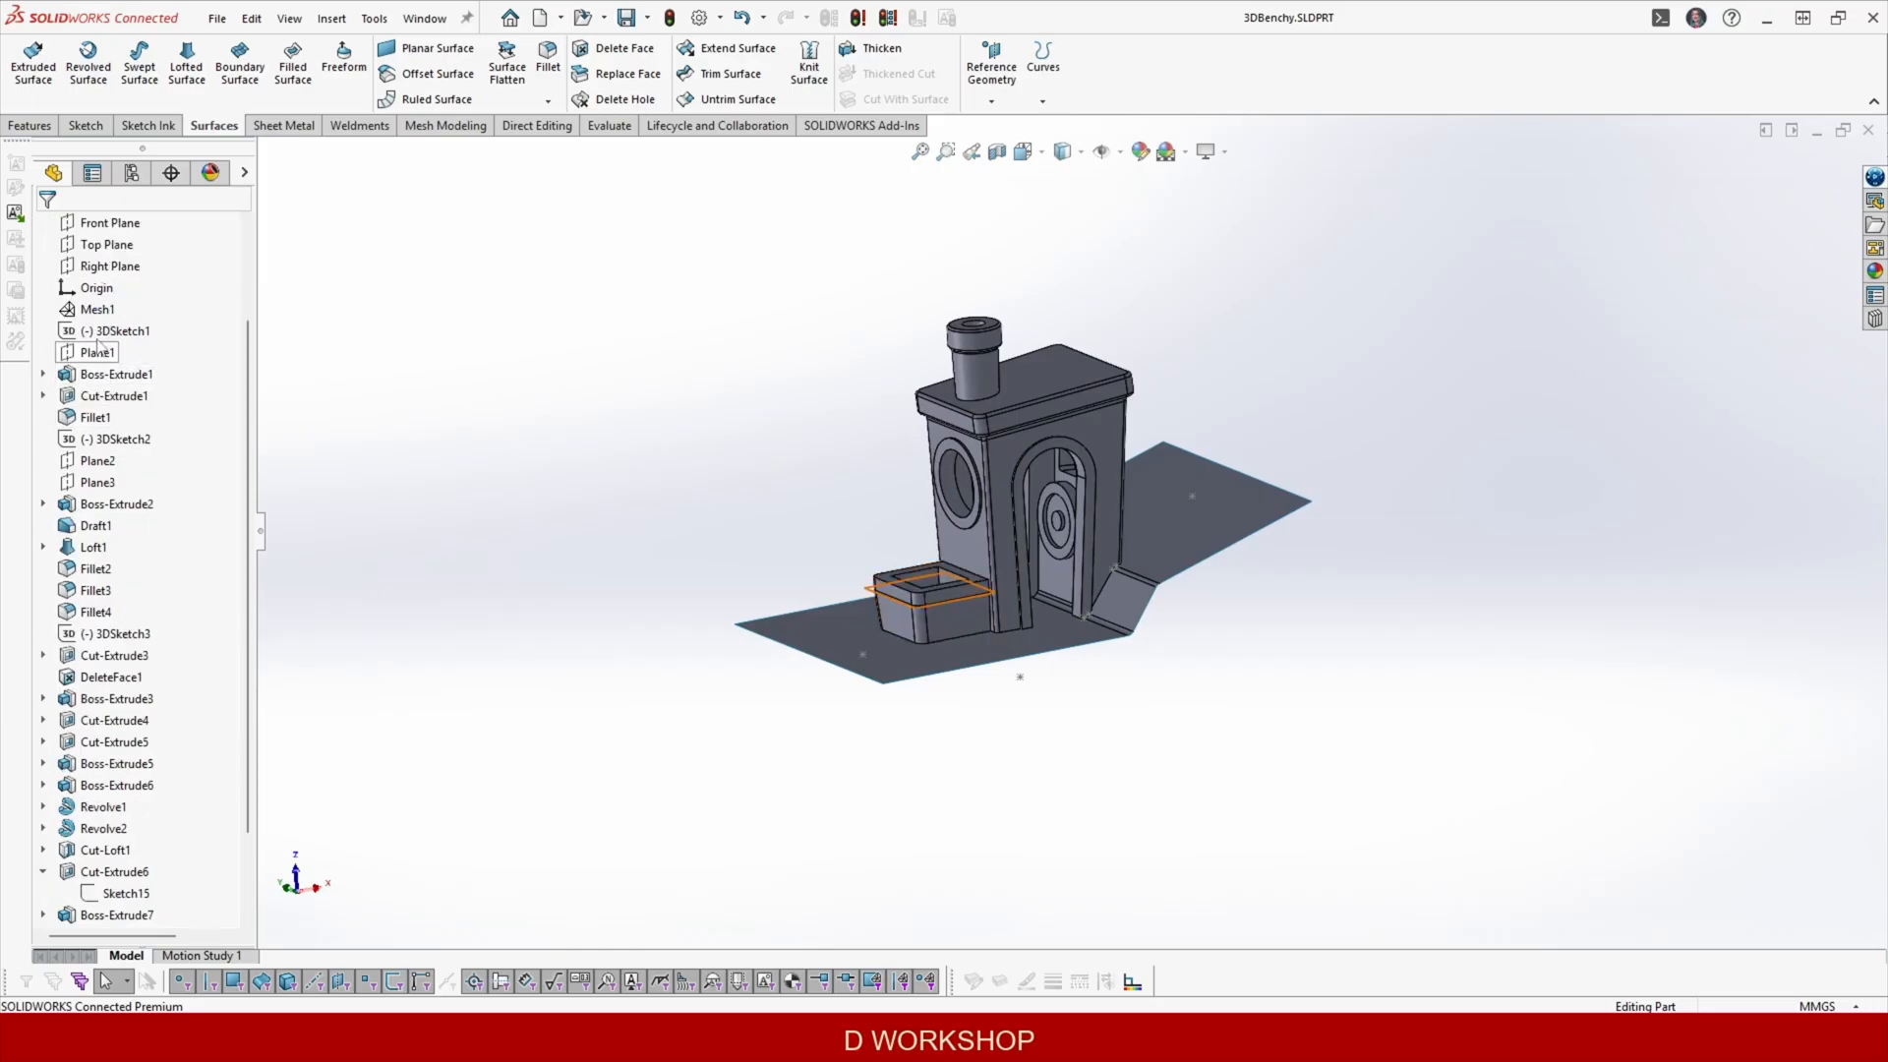
{"action": "left_click", "coordinate": [98, 332]}
{"action": "scroll", "coordinate": [99, 344], "scroll_direction": "down", "scroll_amount": 3}
{"action": "left_click", "coordinate": [117, 916], "text": "shift"}
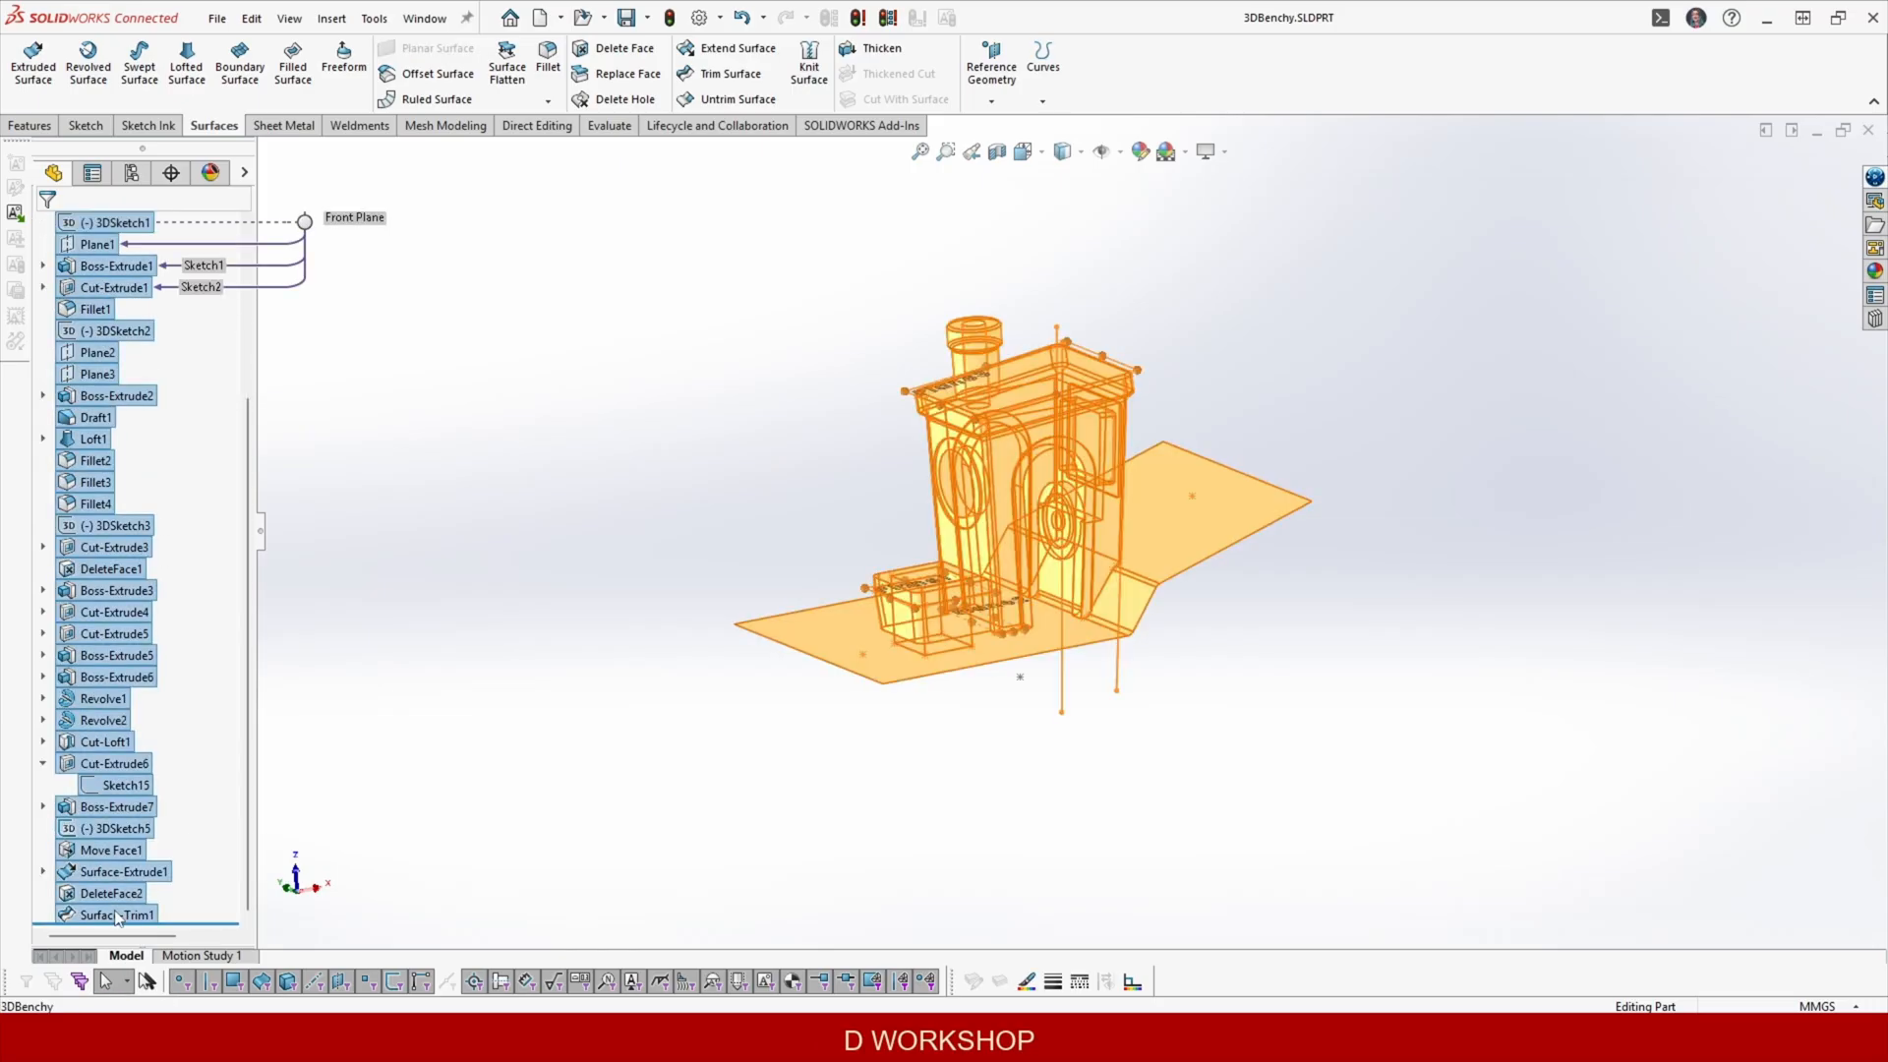
{"action": "right_click", "coordinate": [117, 916]}
{"action": "left_click", "coordinate": [183, 739]}
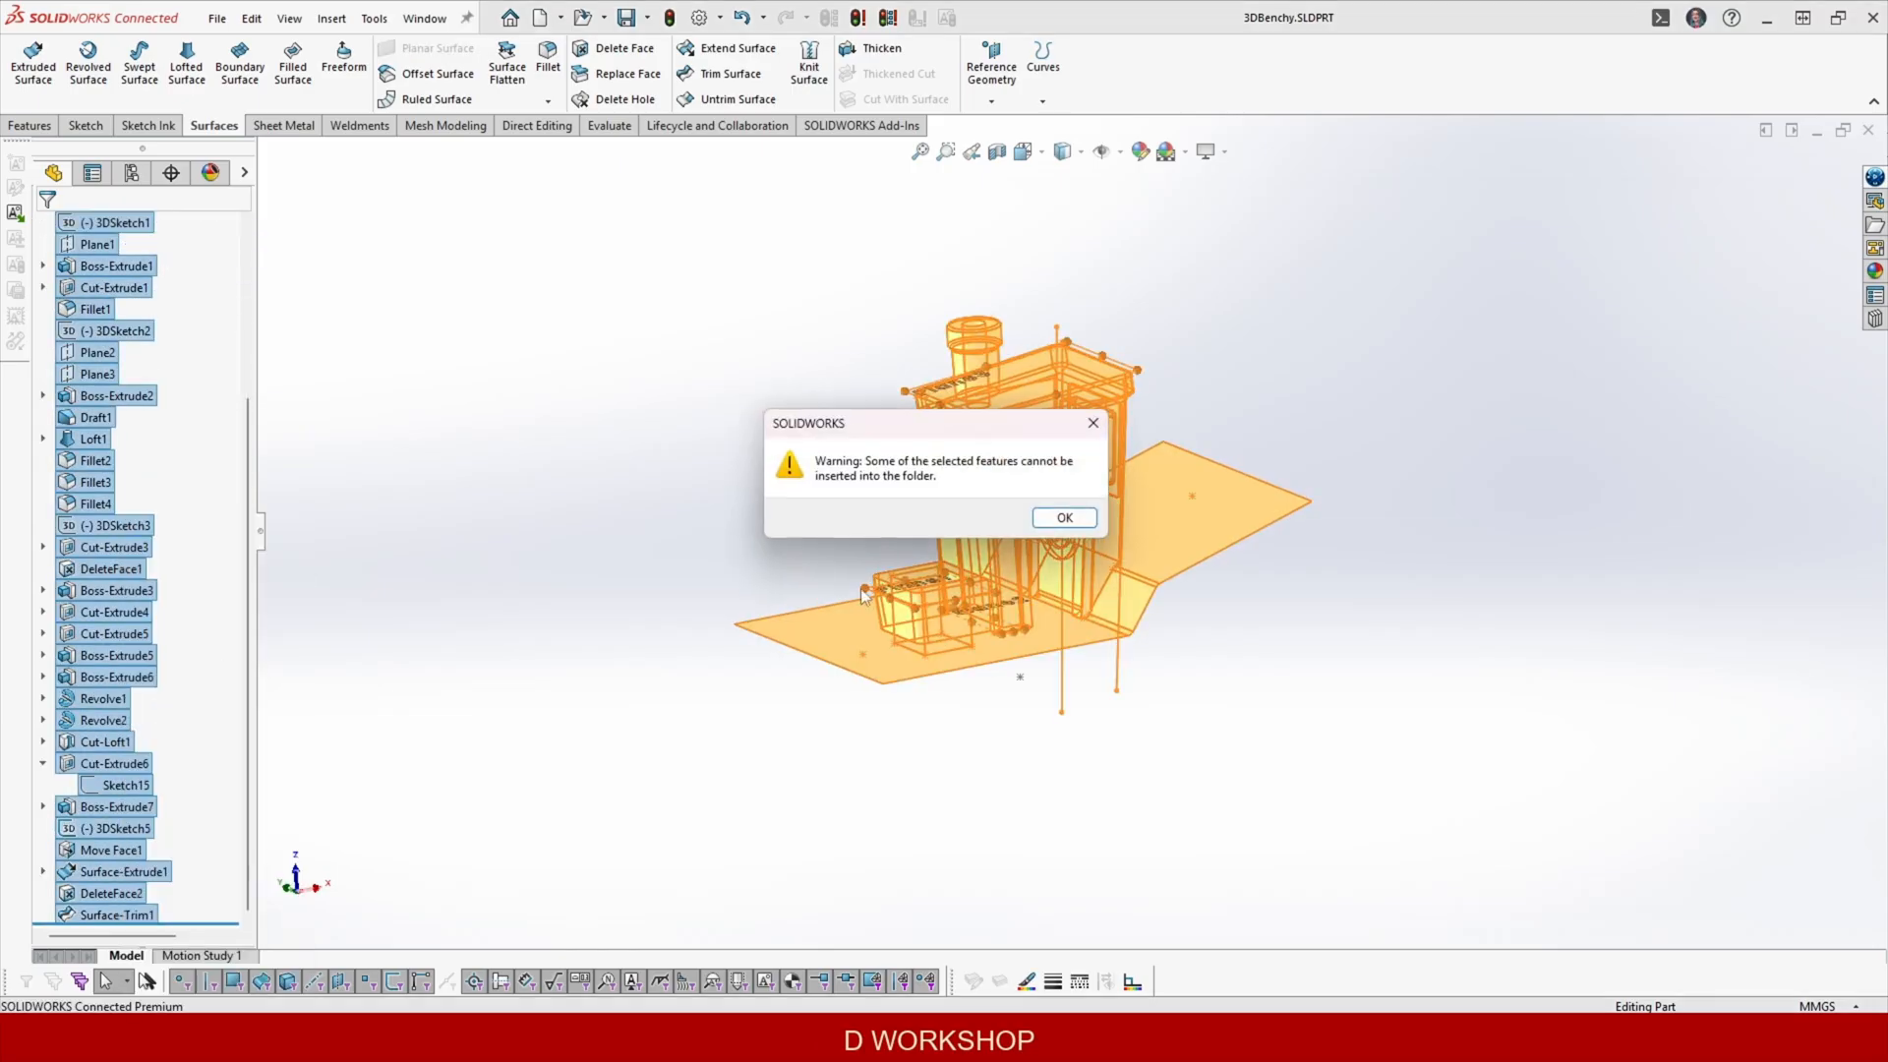
{"action": "left_click", "coordinate": [1055, 518]}
{"action": "left_click", "coordinate": [114, 462]}
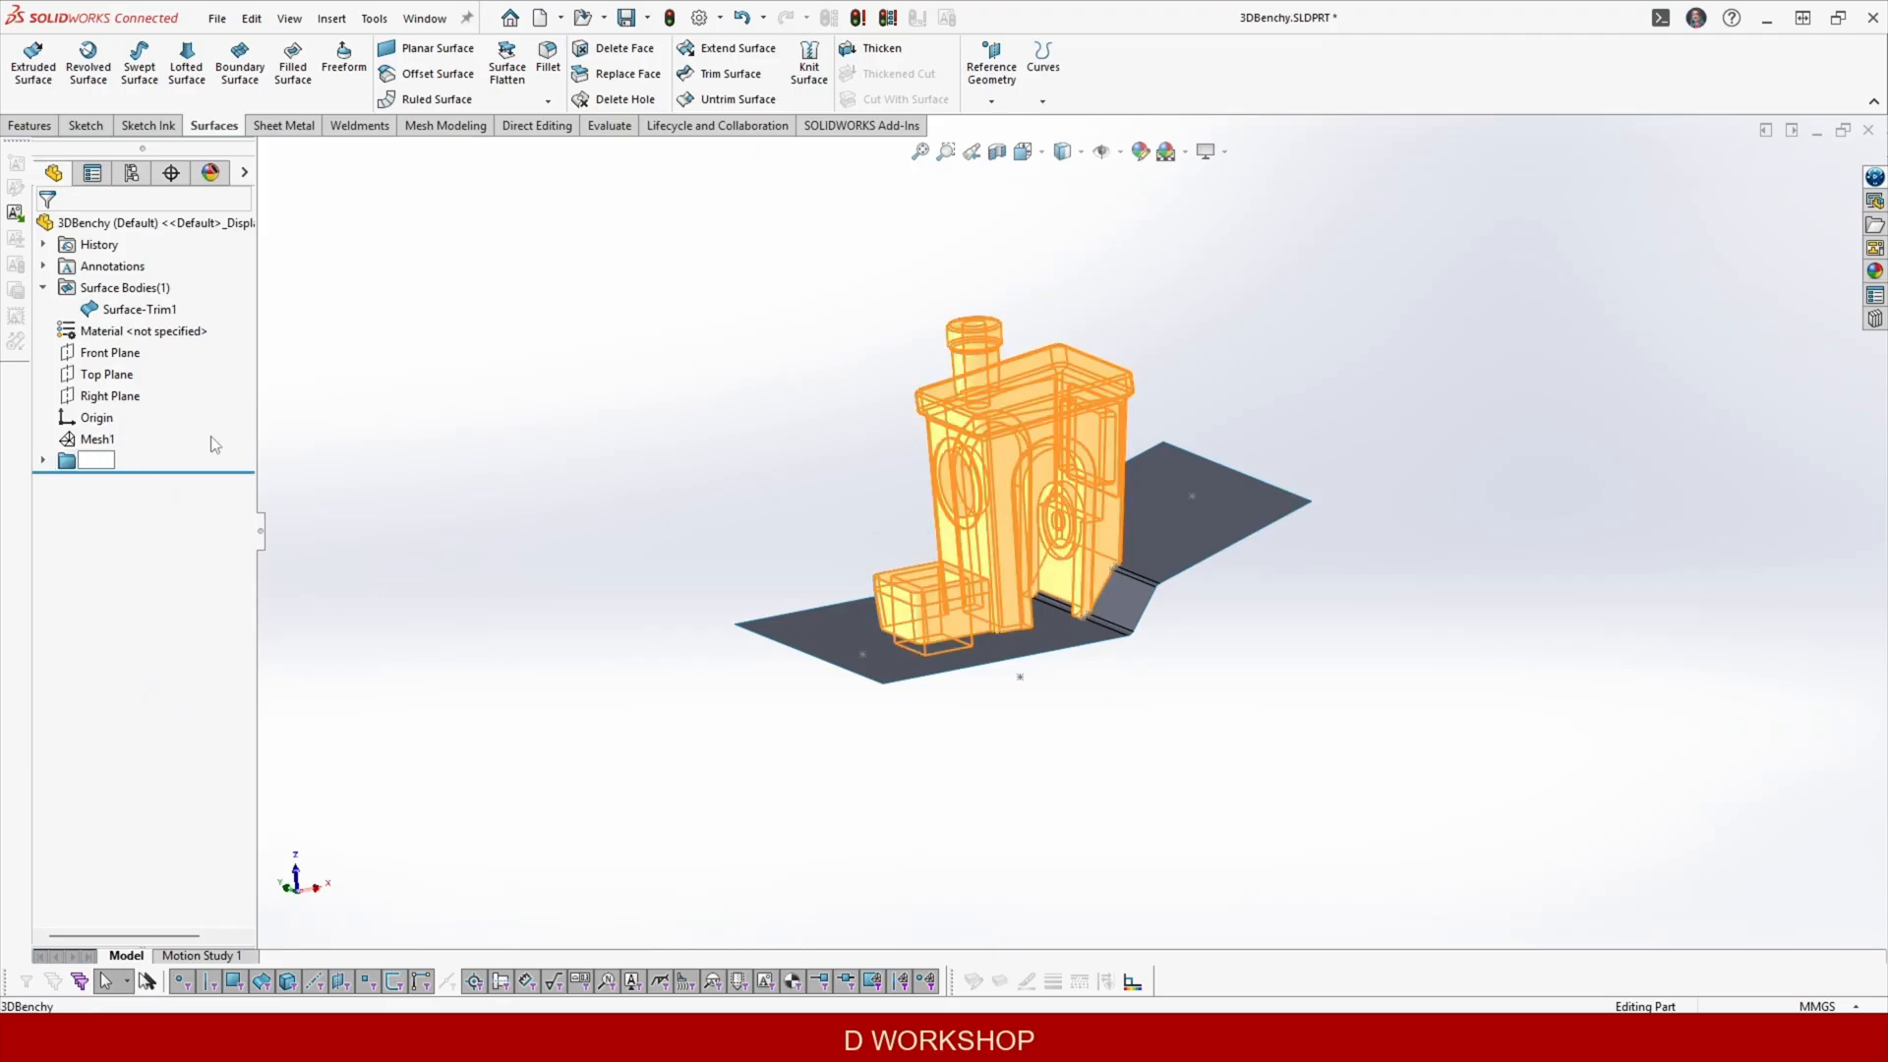
{"action": "left_click", "coordinate": [526, 491]}
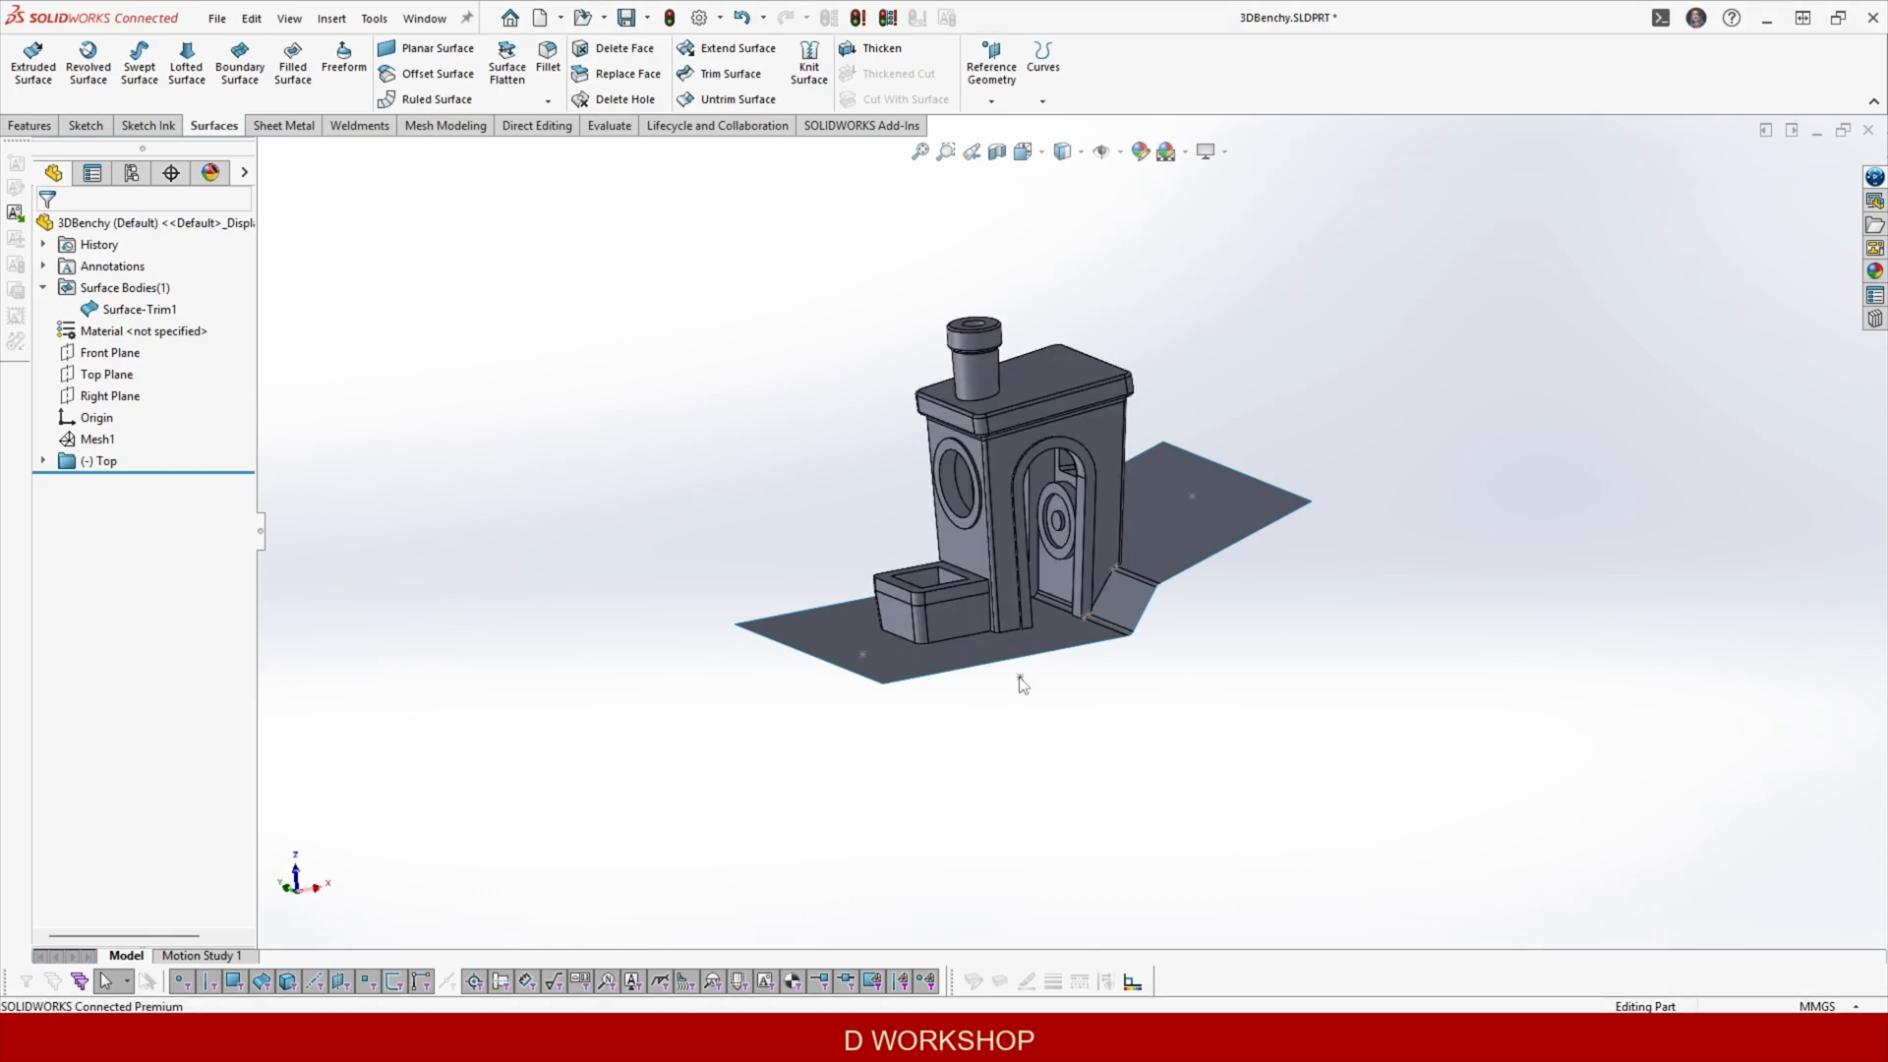
Hide the Surface-Trim1 body and show the Mesh1 body.
{"action": "left_click", "coordinate": [140, 310]}
{"action": "left_click", "coordinate": [162, 261]}
{"action": "left_click", "coordinate": [104, 439]}
{"action": "left_click", "coordinate": [133, 389]}
Start a 3D sketch and place three points on mesh vertices along the upper edge of the hull's rear rail.
{"action": "scroll", "coordinate": [845, 619], "scroll_direction": "down", "scroll_amount": 5}
{"action": "mouse_move", "coordinate": [841, 609]}
{"action": "middle_mouse_down"}
{"action": "mouse_move", "coordinate": [880, 574]}
{"action": "mouse_move", "coordinate": [1077, 611]}
{"action": "mouse_move", "coordinate": [847, 667]}
{"action": "middle_mouse_up"}
{"action": "scroll", "coordinate": [941, 651], "scroll_direction": "up", "scroll_amount": 1}
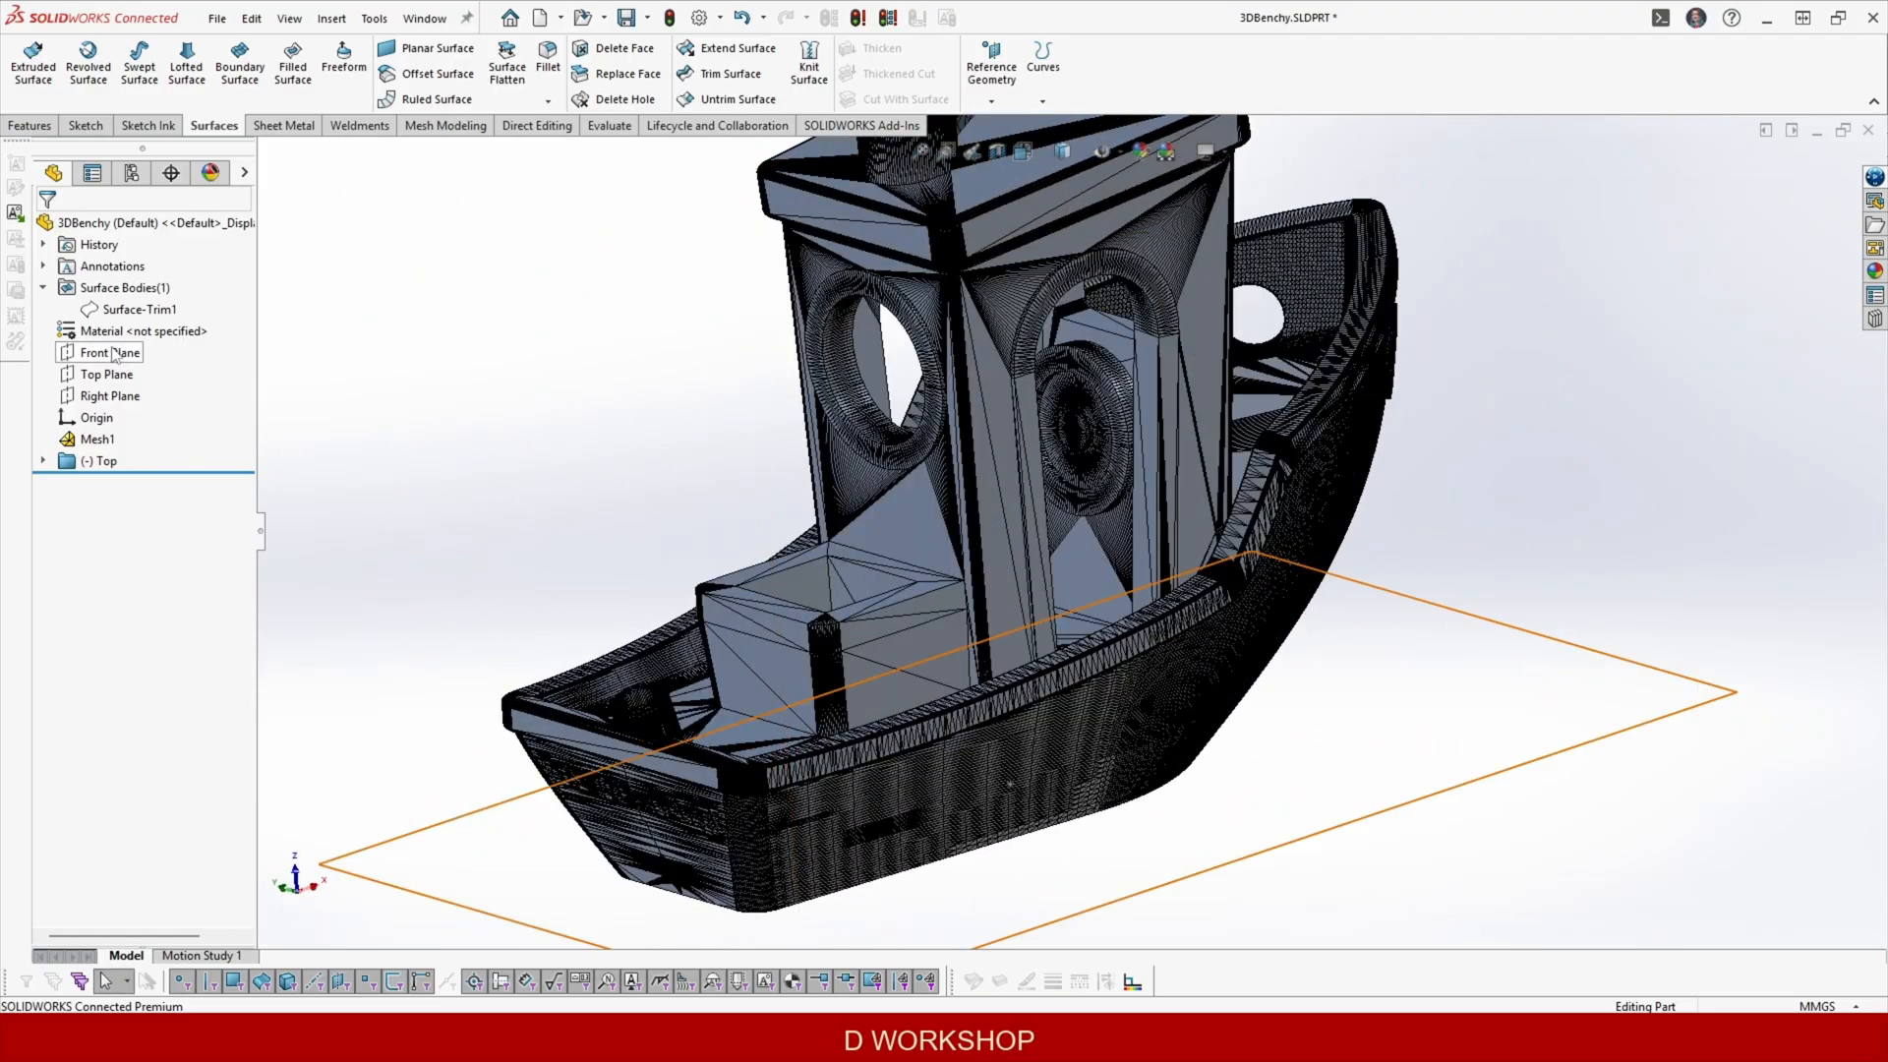
{"action": "left_click", "coordinate": [85, 126]}
{"action": "left_click", "coordinate": [27, 101]}
{"action": "left_click", "coordinate": [65, 148]}
{"action": "left_click", "coordinate": [246, 99]}
{"action": "scroll", "coordinate": [822, 733], "scroll_direction": "down", "scroll_amount": 5}
{"action": "left_click", "coordinate": [916, 634]}
{"action": "scroll", "coordinate": [1032, 665], "scroll_direction": "up", "scroll_amount": 3}
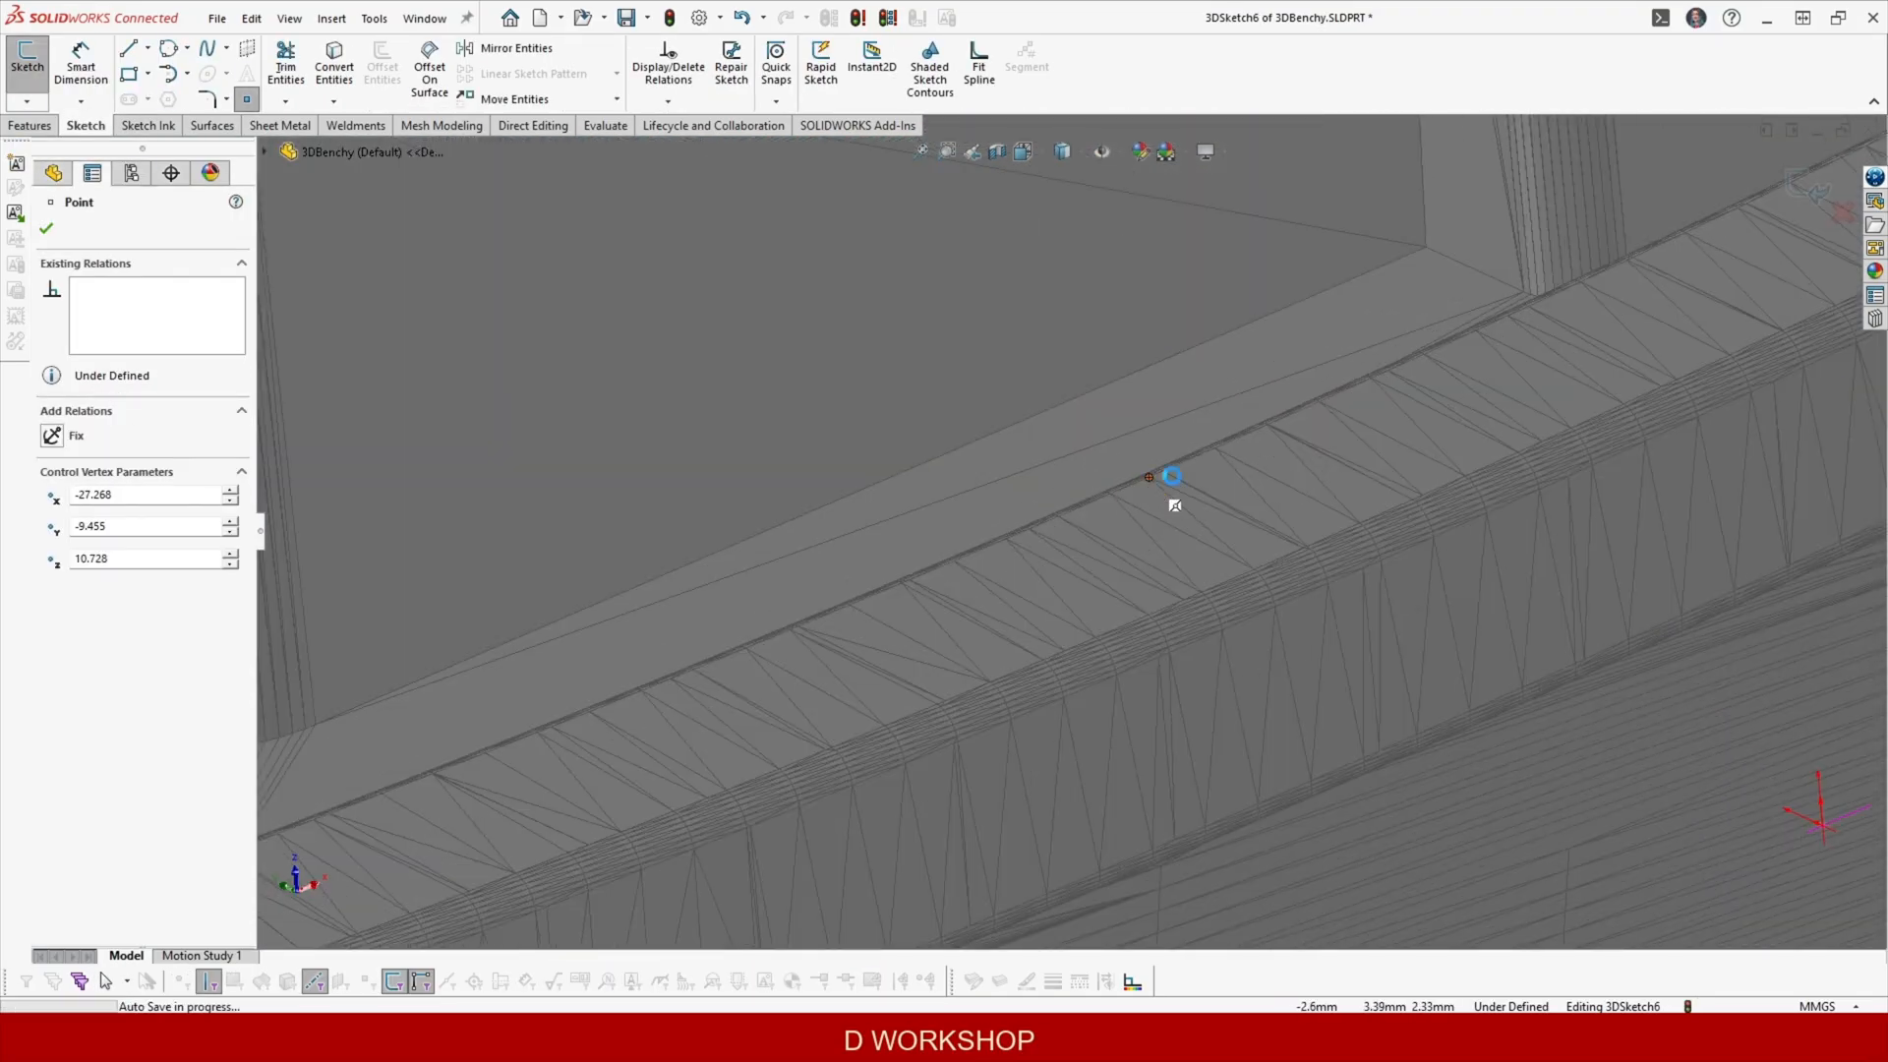
{"action": "scroll", "coordinate": [1229, 367], "scroll_direction": "down", "scroll_amount": 4}
{"action": "left_click", "coordinate": [1229, 366]}
{"action": "scroll", "coordinate": [1229, 367], "scroll_direction": "up", "scroll_amount": 3}
{"action": "scroll", "coordinate": [1159, 444], "scroll_direction": "down", "scroll_amount": 3}
{"action": "left_click", "coordinate": [952, 720]}
{"action": "scroll", "coordinate": [952, 720], "scroll_direction": "up", "scroll_amount": 3}
Place three more points at the rail step's lower corner, the start of the bow rail and the bow tip, and finish the 3D sketch.
{"action": "scroll", "coordinate": [1168, 273], "scroll_direction": "down", "scroll_amount": 2}
{"action": "left_click", "coordinate": [1143, 310]}
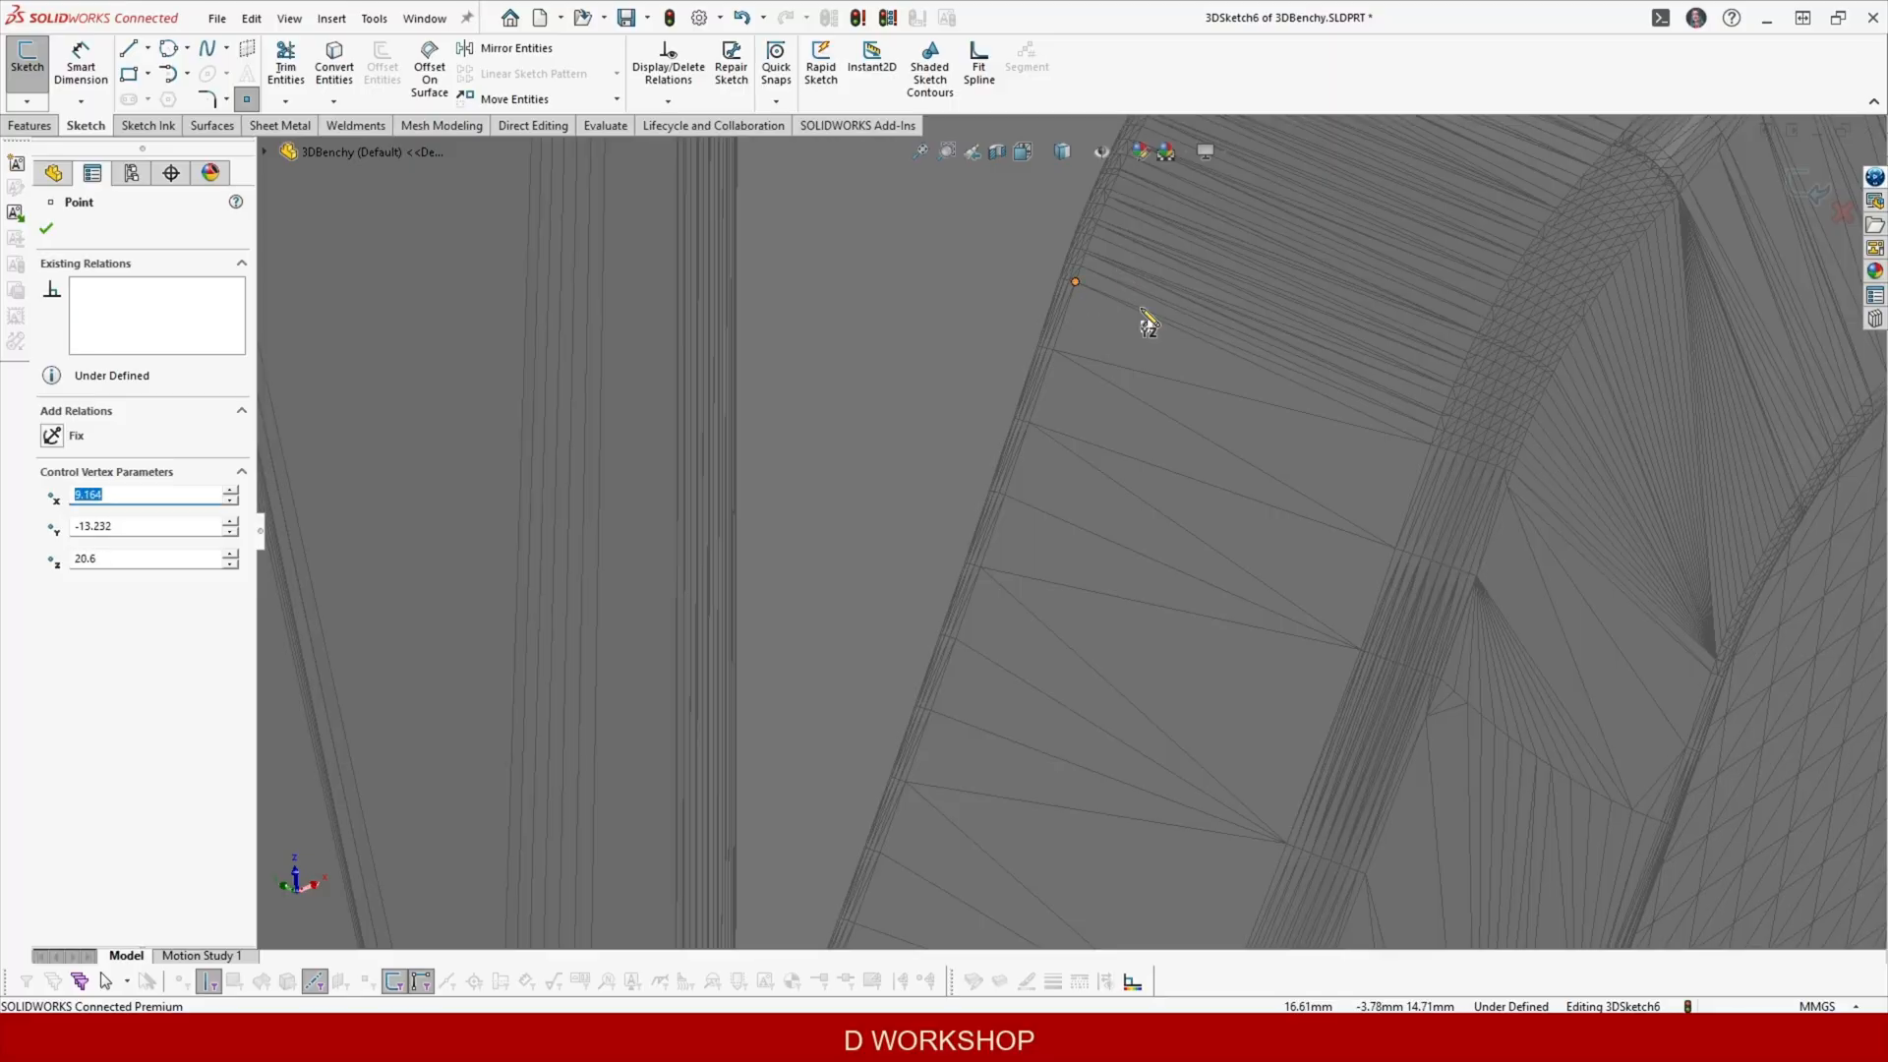
{"action": "scroll", "coordinate": [1142, 311], "scroll_direction": "up", "scroll_amount": 3}
{"action": "scroll", "coordinate": [942, 503], "scroll_direction": "down", "scroll_amount": 5}
{"action": "left_click", "coordinate": [927, 494]}
{"action": "scroll", "coordinate": [927, 494], "scroll_direction": "up", "scroll_amount": 5}
{"action": "scroll", "coordinate": [1040, 449], "scroll_direction": "down", "scroll_amount": 5}
{"action": "left_click", "coordinate": [1034, 441]}
{"action": "scroll", "coordinate": [1070, 507], "scroll_direction": "up", "scroll_amount": 2}
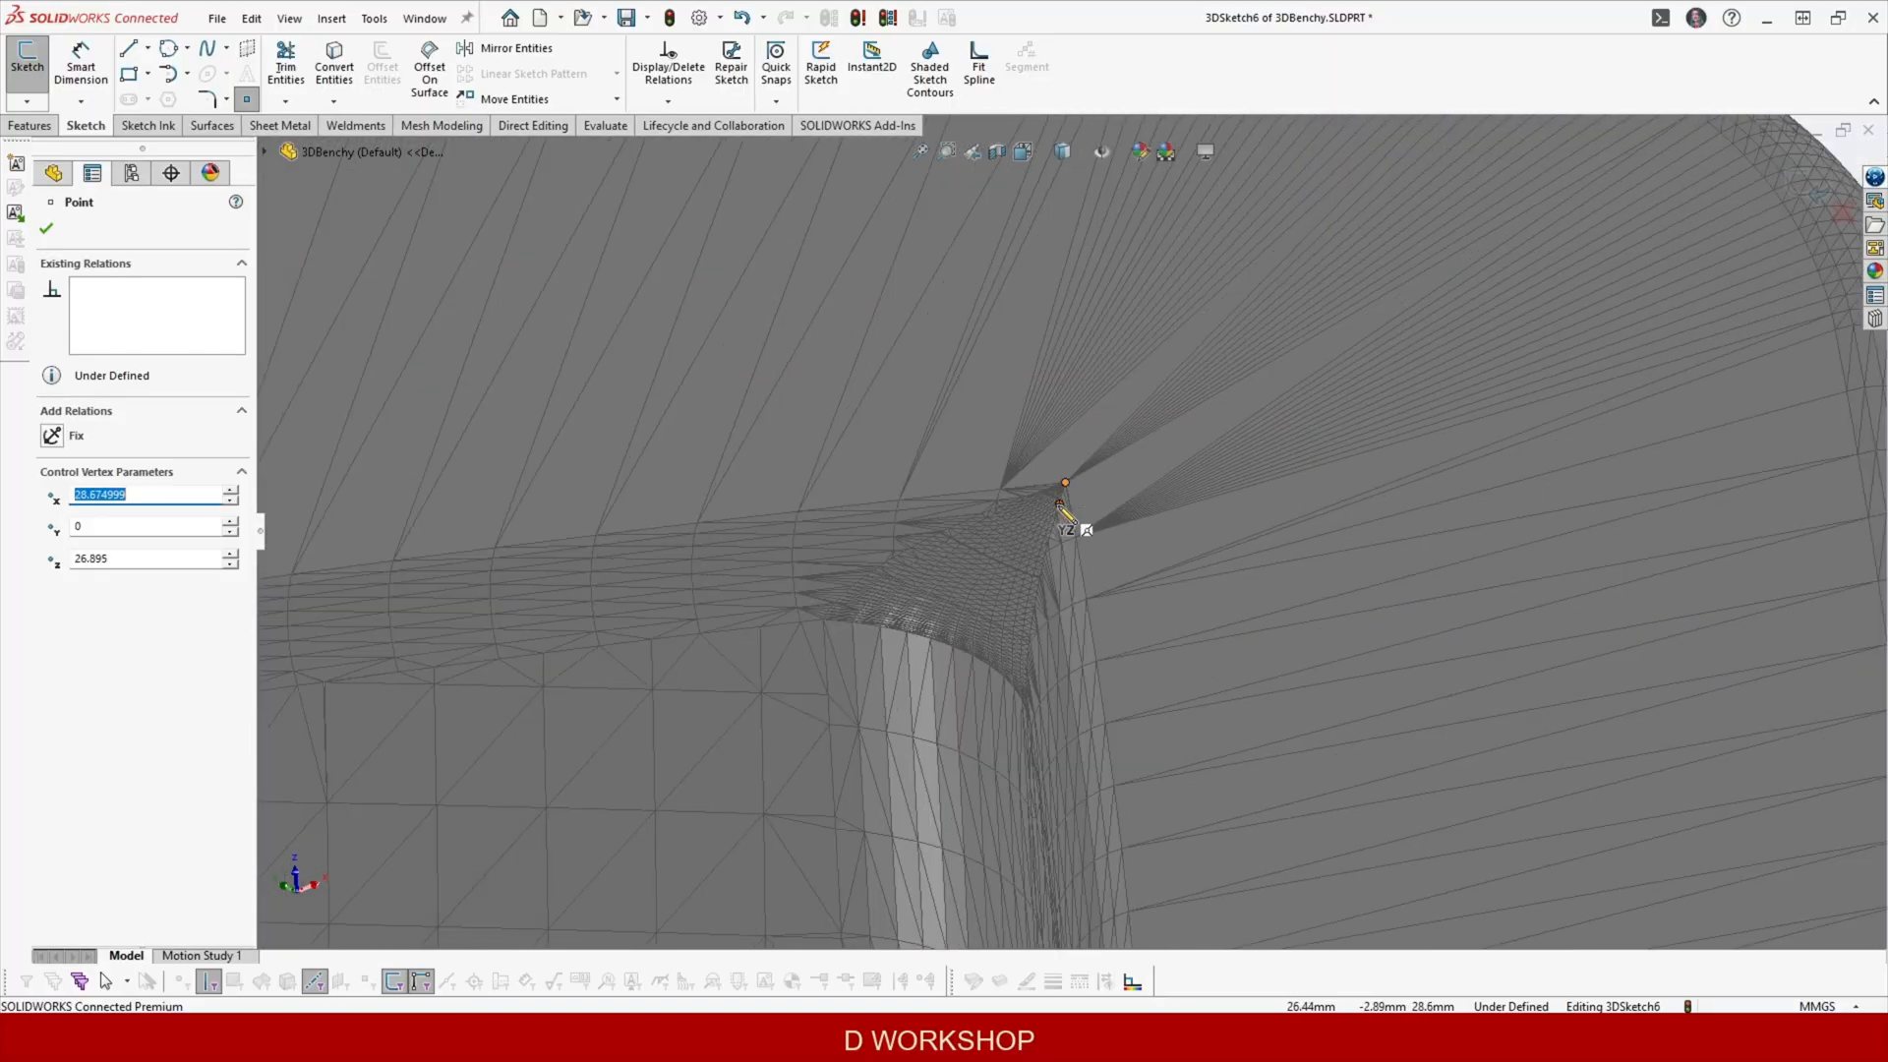
{"action": "scroll", "coordinate": [1002, 464], "scroll_direction": "down", "scroll_amount": 3}
{"action": "scroll", "coordinate": [1003, 464], "scroll_direction": "up", "scroll_amount": 8}
{"action": "left_click", "coordinate": [46, 229]}
{"action": "left_click", "coordinate": [1801, 184]}
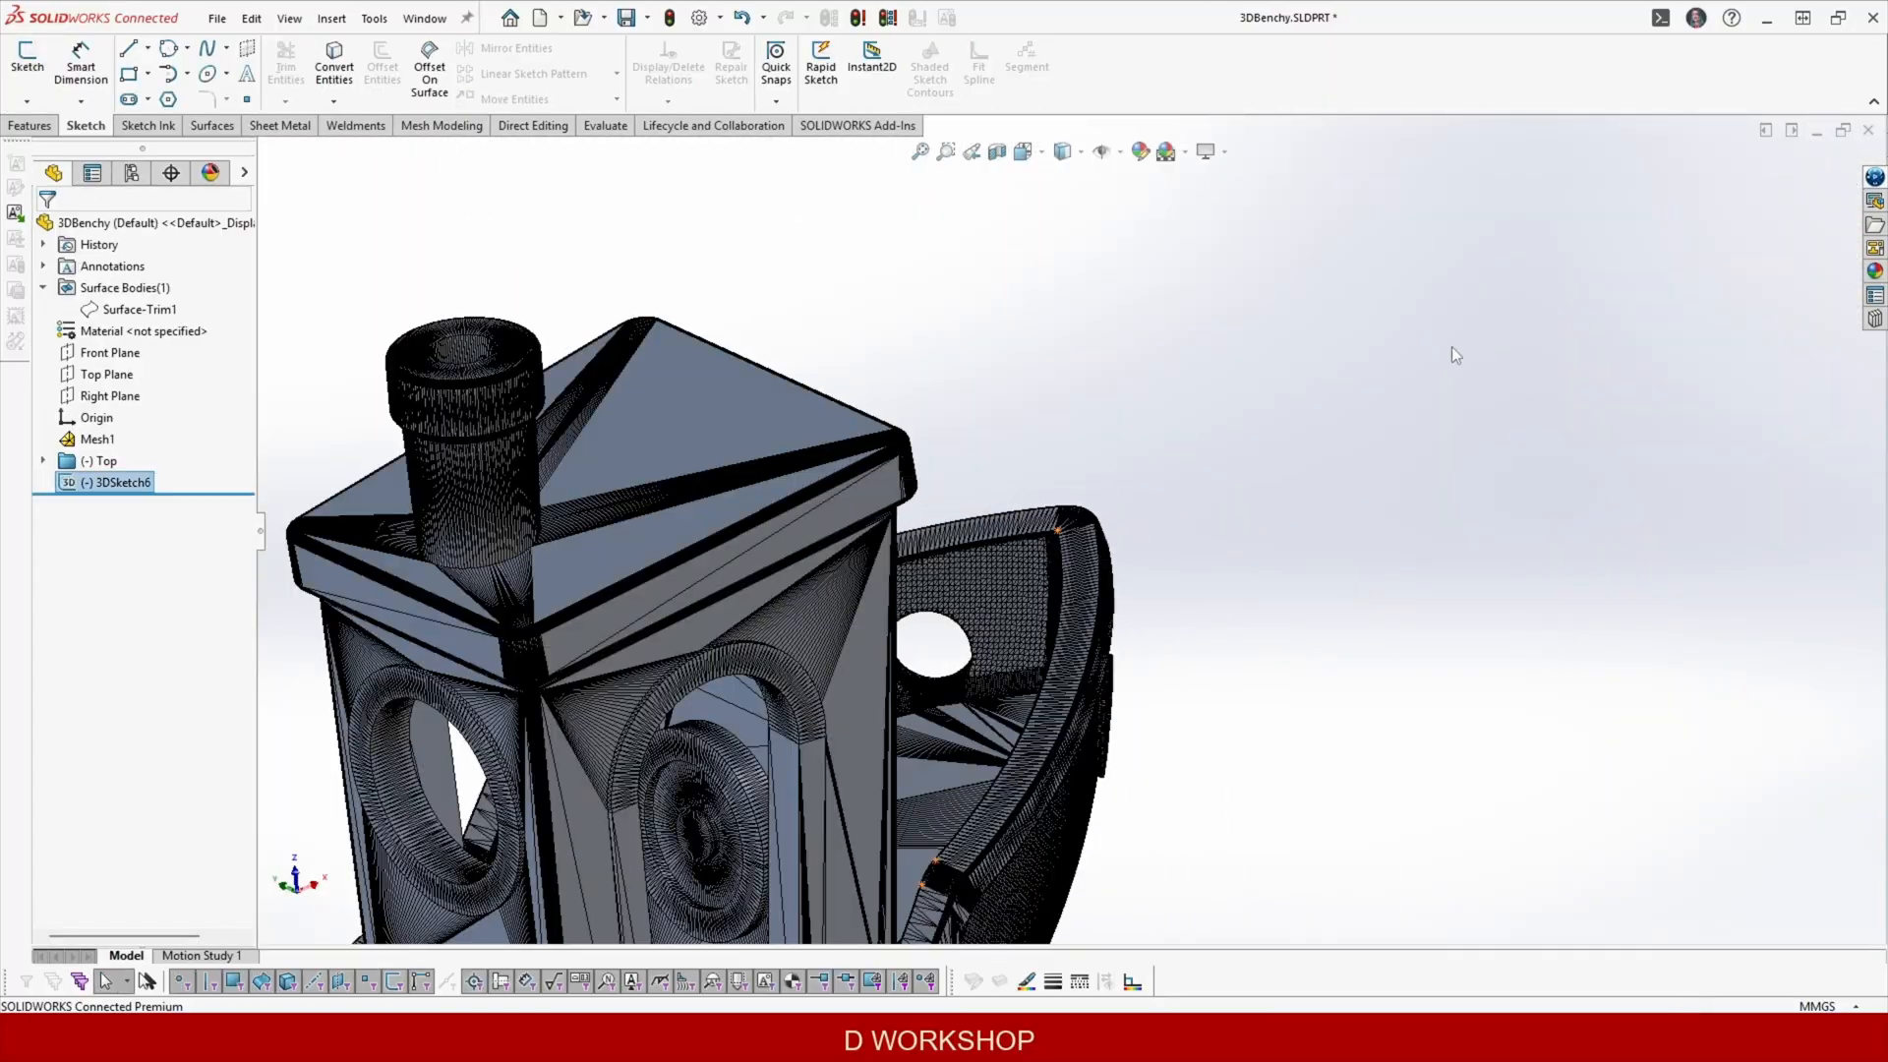
Start a sketch on the Top Plane and draw a three-point arc of about 42 mm radius along the rear rail.
{"action": "left_click", "coordinate": [106, 374]}
{"action": "left_click", "coordinate": [132, 334]}
{"action": "left_click", "coordinate": [704, 553]}
{"action": "left_click", "coordinate": [187, 73]}
{"action": "left_click", "coordinate": [208, 147]}
{"action": "left_click", "coordinate": [169, 48]}
{"action": "left_click", "coordinate": [168, 74]}
{"action": "left_click", "coordinate": [729, 406]}
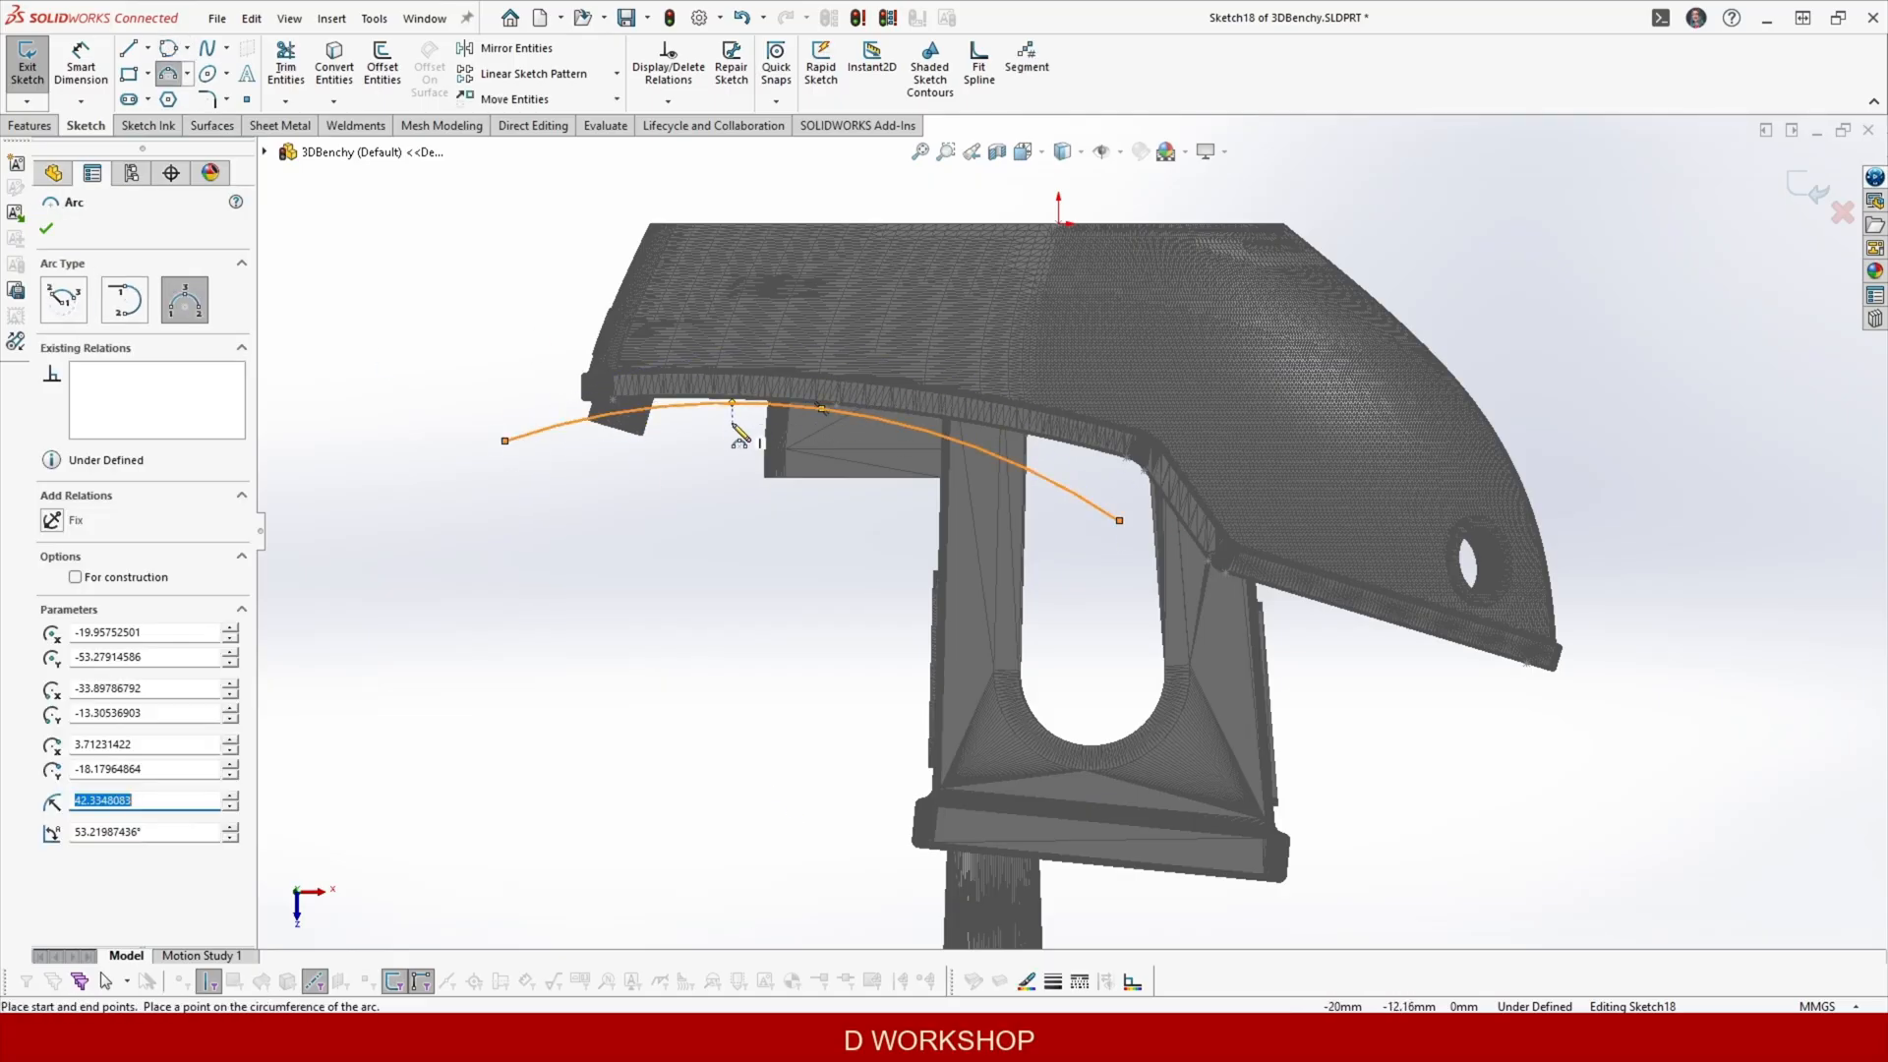
{"action": "key", "text": "Escape"}
Make the arc coincident with the three rear rail reference points and shorten its front end to the rail step.
{"action": "left_click", "coordinate": [679, 404]}
{"action": "left_click", "coordinate": [613, 399], "text": "ctrl"}
{"action": "left_click", "coordinate": [747, 349]}
{"action": "left_click", "coordinate": [786, 393]}
{"action": "left_click", "coordinate": [836, 405], "text": "ctrl"}
{"action": "left_click", "coordinate": [936, 334]}
{"action": "left_click", "coordinate": [1057, 488]}
{"action": "left_click", "coordinate": [1127, 459], "text": "ctrl"}
{"action": "left_click", "coordinate": [1229, 392]}
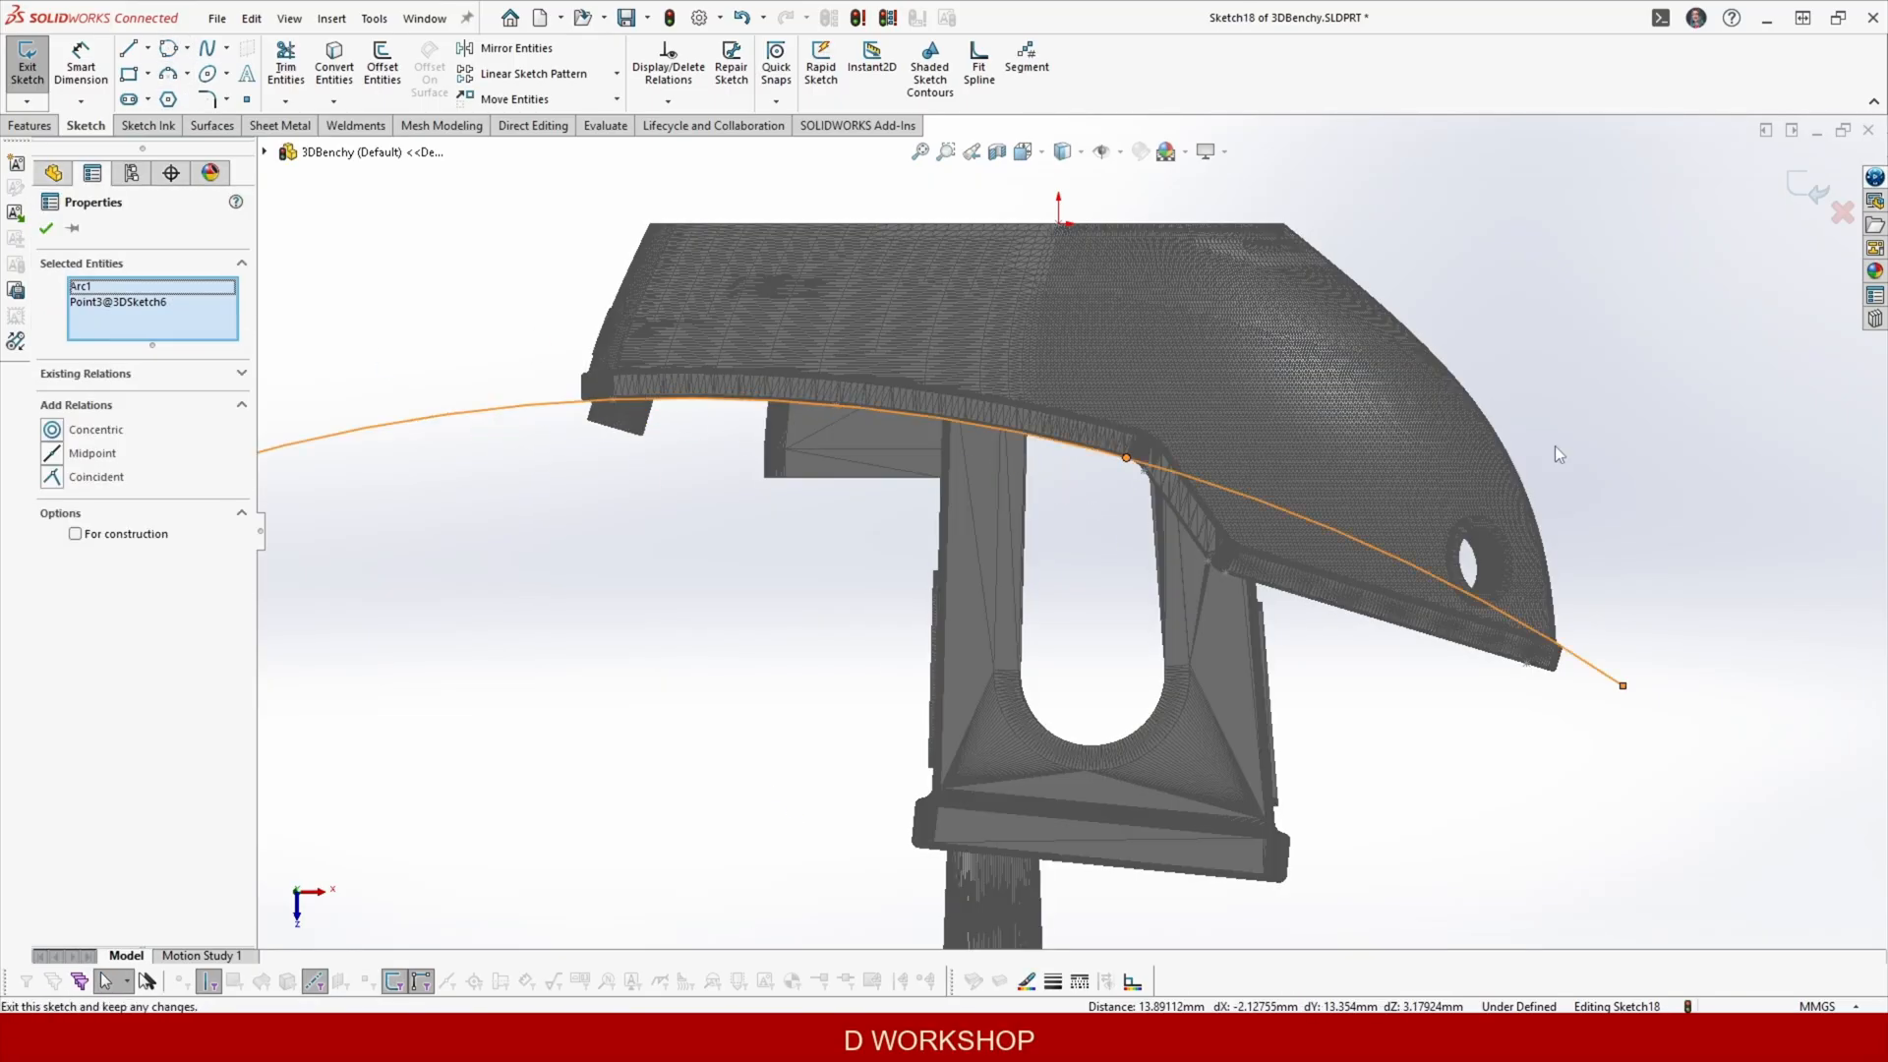
{"action": "left_click_drag", "start_coordinate": [1623, 683], "coordinate": [1094, 505]}
{"action": "key", "text": "Escape"}
Draw a sloped line, a small tangent arc and a straight line following the rail step towards the bow.
{"action": "scroll", "coordinate": [1193, 498], "scroll_direction": "down", "scroll_amount": 2}
{"action": "left_click", "coordinate": [129, 48]}
{"action": "left_click", "coordinate": [1049, 509]}
{"action": "left_click", "coordinate": [1104, 604]}
{"action": "left_click", "coordinate": [1141, 633]}
{"action": "left_click", "coordinate": [1570, 744]}
{"action": "key", "text": "Escape"}
Constrain the bow line tangent to the small arc and through both bow rail reference points, extending it to the bow.
{"action": "left_click", "coordinate": [1121, 623]}
{"action": "left_click", "coordinate": [1158, 636], "text": "ctrl"}
{"action": "left_click", "coordinate": [1259, 568]}
{"action": "left_click", "coordinate": [1675, 739]}
{"action": "left_click", "coordinate": [1543, 738], "text": "ctrl"}
{"action": "left_click", "coordinate": [1643, 671]}
{"action": "left_click", "coordinate": [1238, 603]}
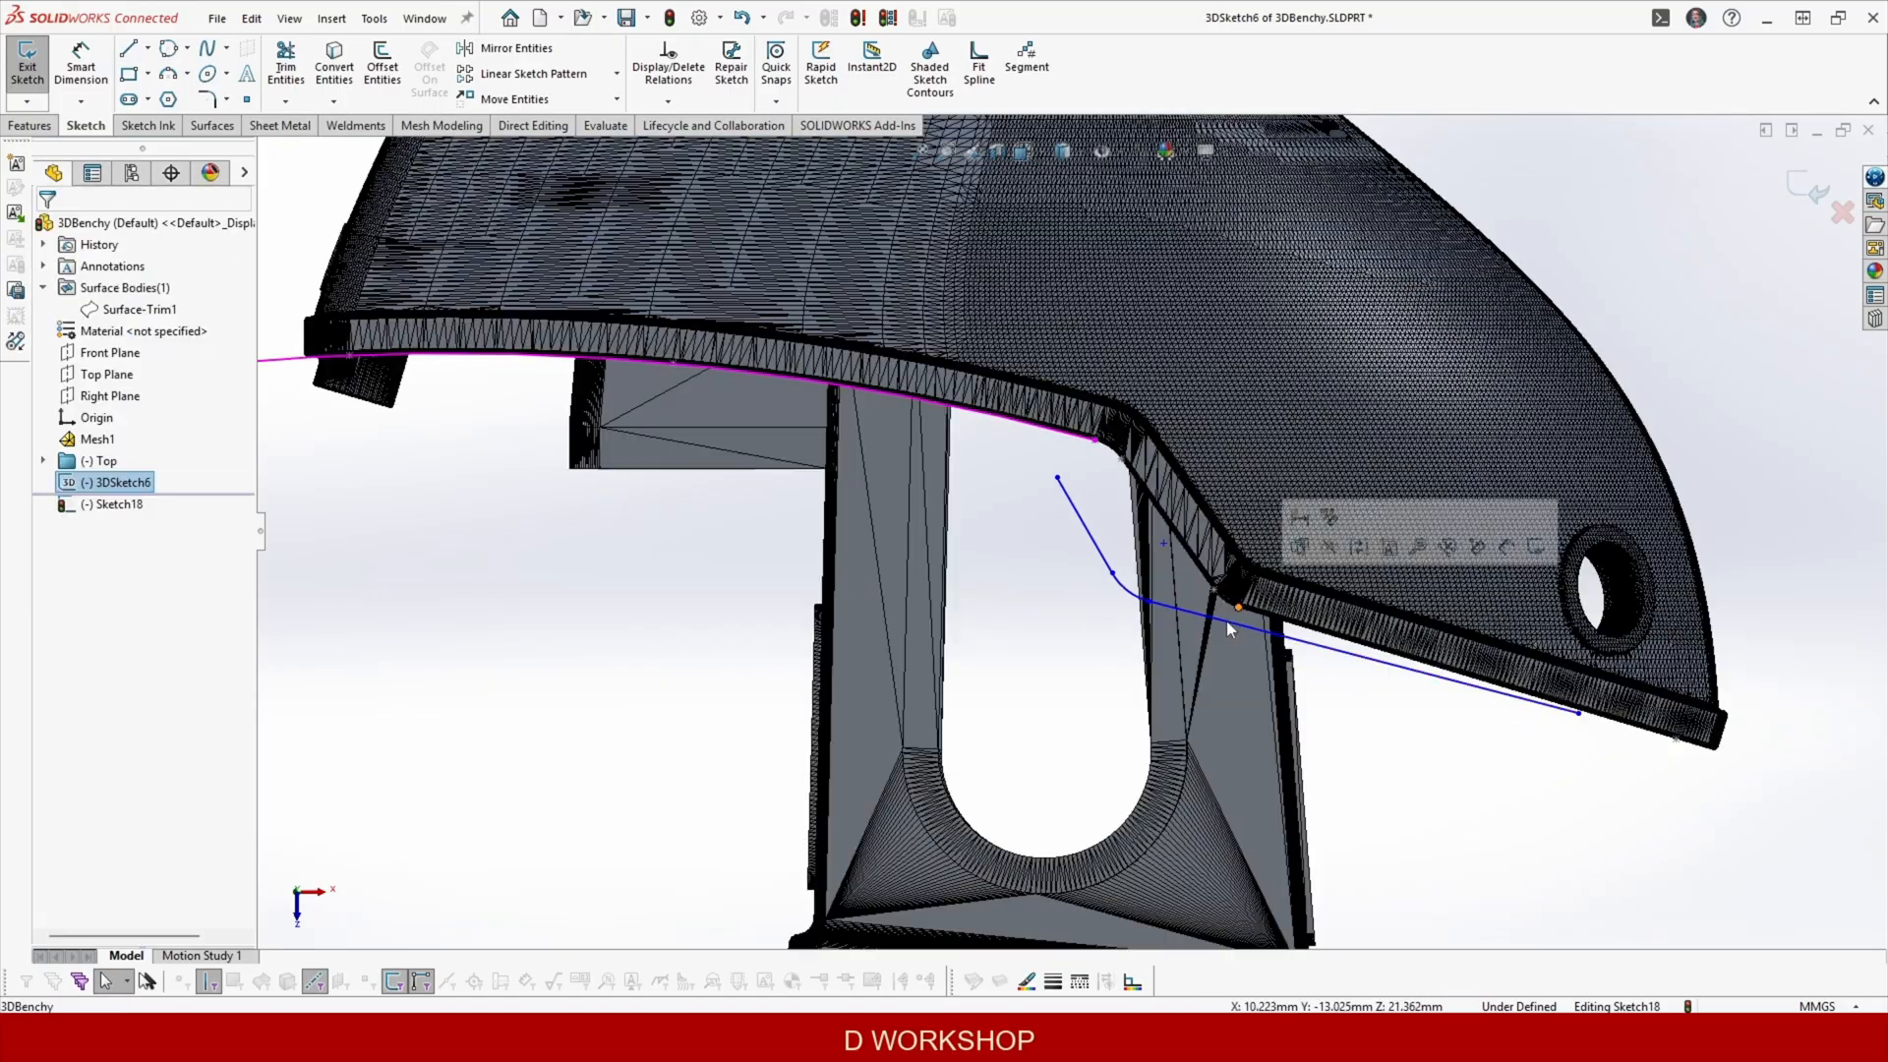
{"action": "left_click", "coordinate": [1225, 623], "text": "ctrl"}
{"action": "left_click", "coordinate": [1326, 556]}
{"action": "left_click_drag", "start_coordinate": [1492, 679], "coordinate": [1698, 741]}
Make the sloped section coincident with the reference point at the step's lower corner and adjust its upper end near the rear arc.
{"action": "scroll", "coordinate": [1170, 531], "scroll_direction": "down", "scroll_amount": 4}
{"action": "left_click", "coordinate": [1214, 649]}
{"action": "left_click", "coordinate": [1074, 617], "text": "ctrl"}
{"action": "left_click", "coordinate": [1175, 549]}
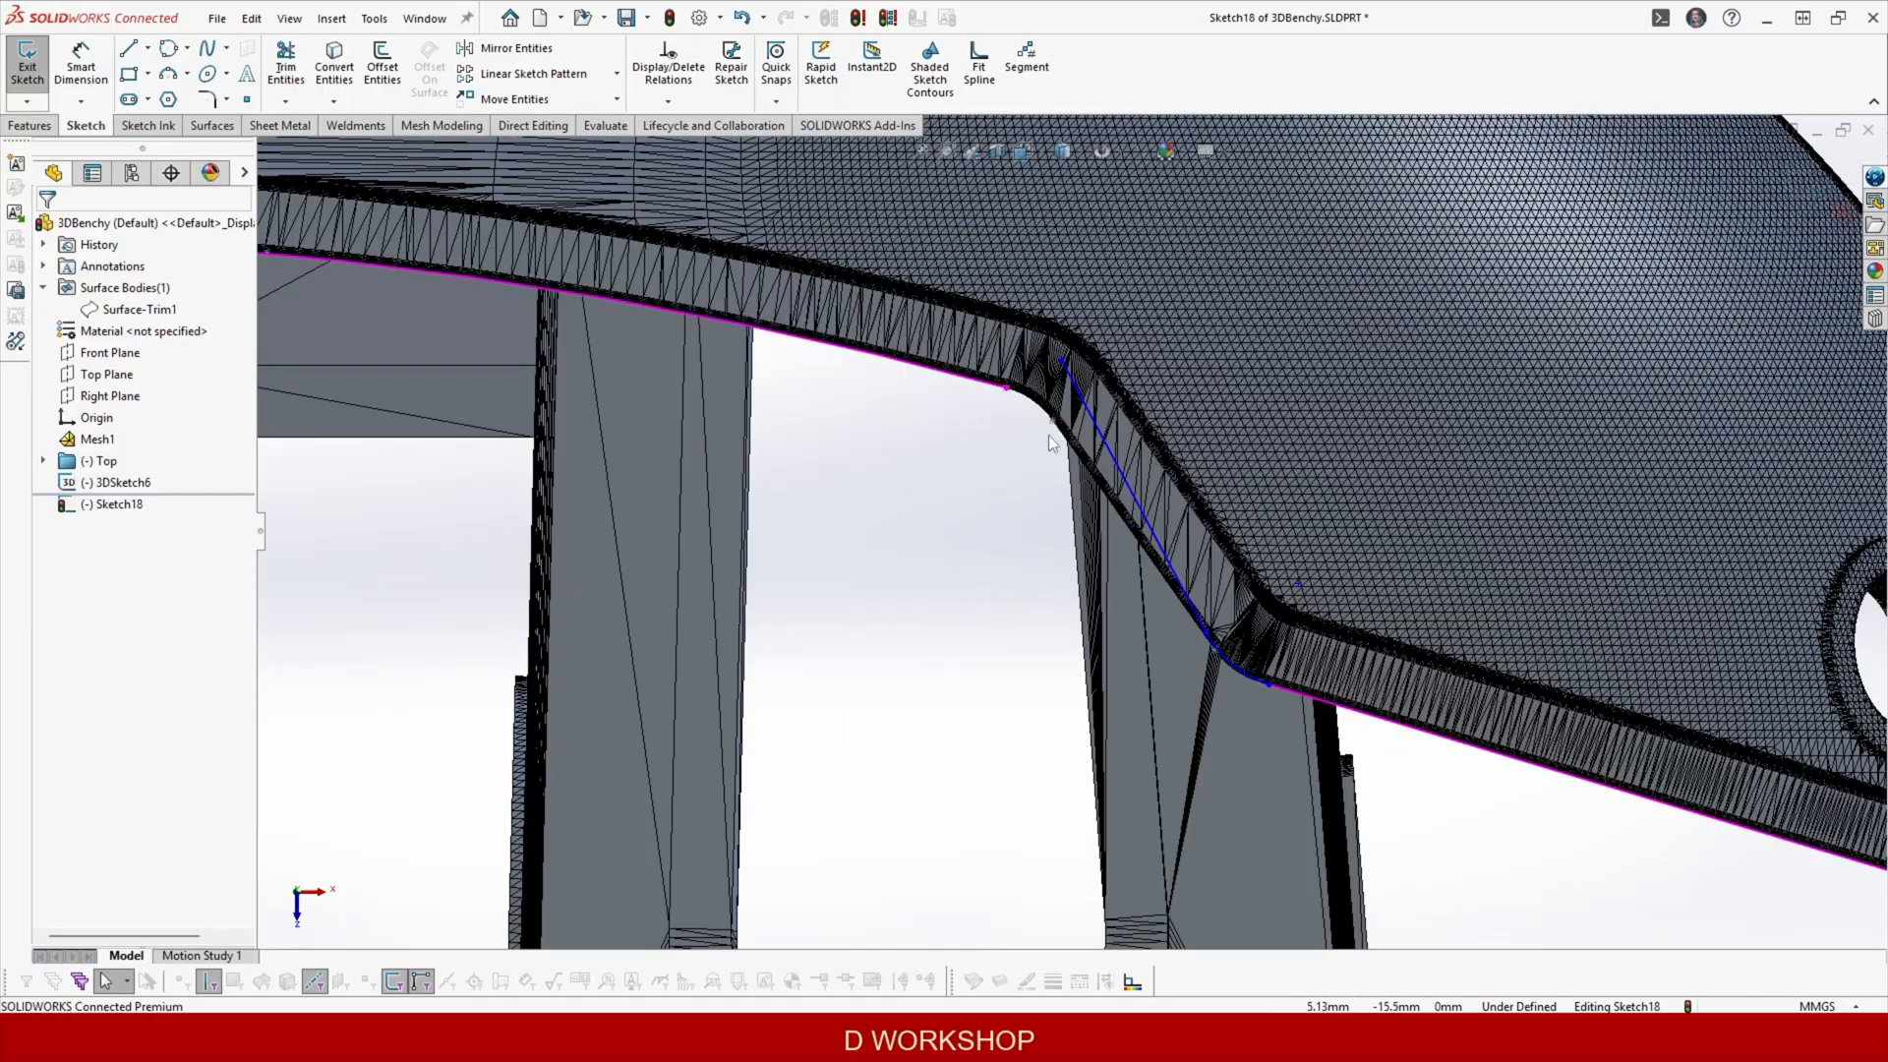
{"action": "scroll", "coordinate": [1269, 679], "scroll_direction": "down", "scroll_amount": 9}
{"action": "left_click_drag", "start_coordinate": [1146, 602], "coordinate": [1057, 576]}
{"action": "key", "text": "Escape"}
{"action": "scroll", "coordinate": [1071, 561], "scroll_direction": "up", "scroll_amount": 9}
Connect the rear arc to the sloped line with a tangent arc, joined and tangent to the line.
{"action": "scroll", "coordinate": [890, 266], "scroll_direction": "down", "scroll_amount": 7}
{"action": "left_click", "coordinate": [187, 74]}
{"action": "left_click", "coordinate": [218, 124]}
{"action": "left_click", "coordinate": [811, 381]}
{"action": "left_click", "coordinate": [982, 500]}
{"action": "key", "text": "Escape"}
{"action": "left_click_drag", "start_coordinate": [882, 360], "coordinate": [982, 501]}
{"action": "left_click", "coordinate": [949, 460]}
{"action": "left_click", "coordinate": [999, 523], "text": "ctrl"}
{"action": "left_click", "coordinate": [1100, 455]}
{"action": "scroll", "coordinate": [1088, 548], "scroll_direction": "up", "scroll_amount": 10}
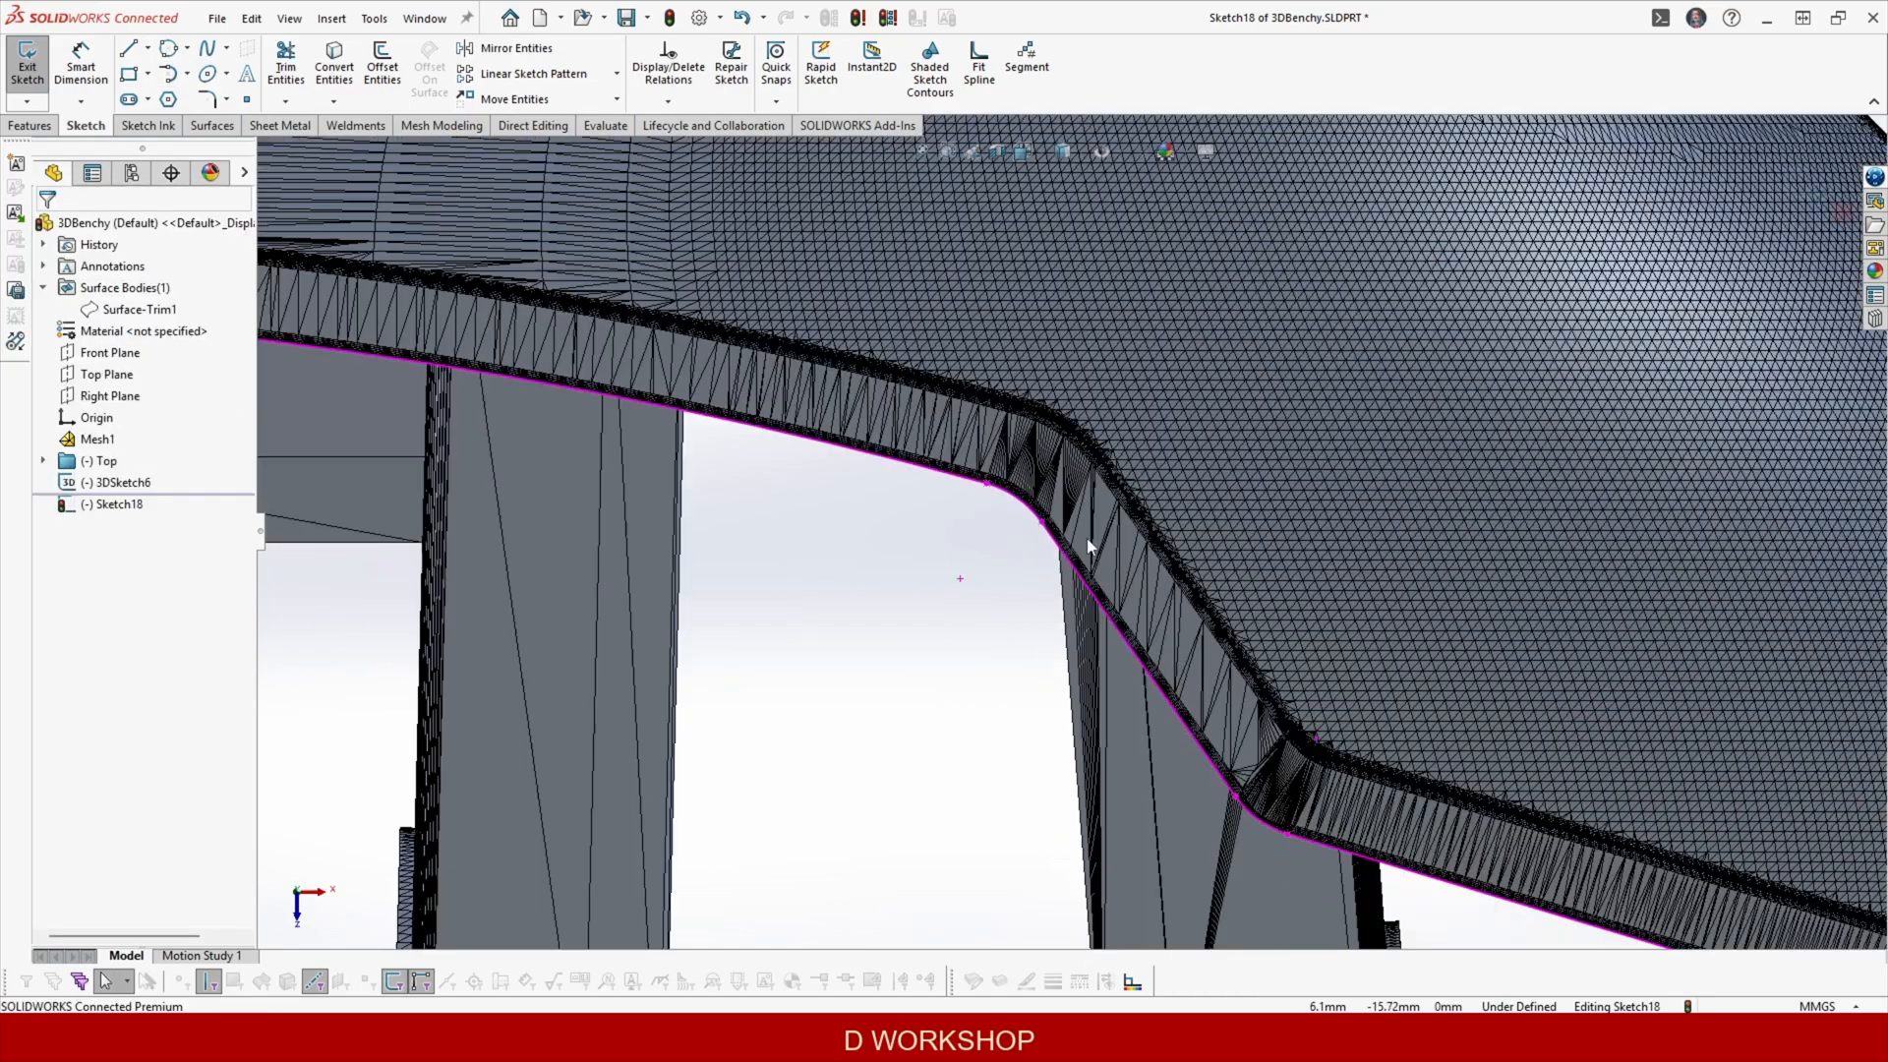
Shorten the rail profile's two outer ends so they finish just beyond the stern and the bow.
{"action": "scroll", "coordinate": [1124, 550], "scroll_direction": "up", "scroll_amount": 1}
{"action": "left_click_drag", "start_coordinate": [283, 553], "coordinate": [633, 481]}
{"action": "left_click_drag", "start_coordinate": [1533, 723], "coordinate": [1484, 707]}
{"action": "scroll", "coordinate": [1448, 688], "scroll_direction": "down", "scroll_amount": 1}
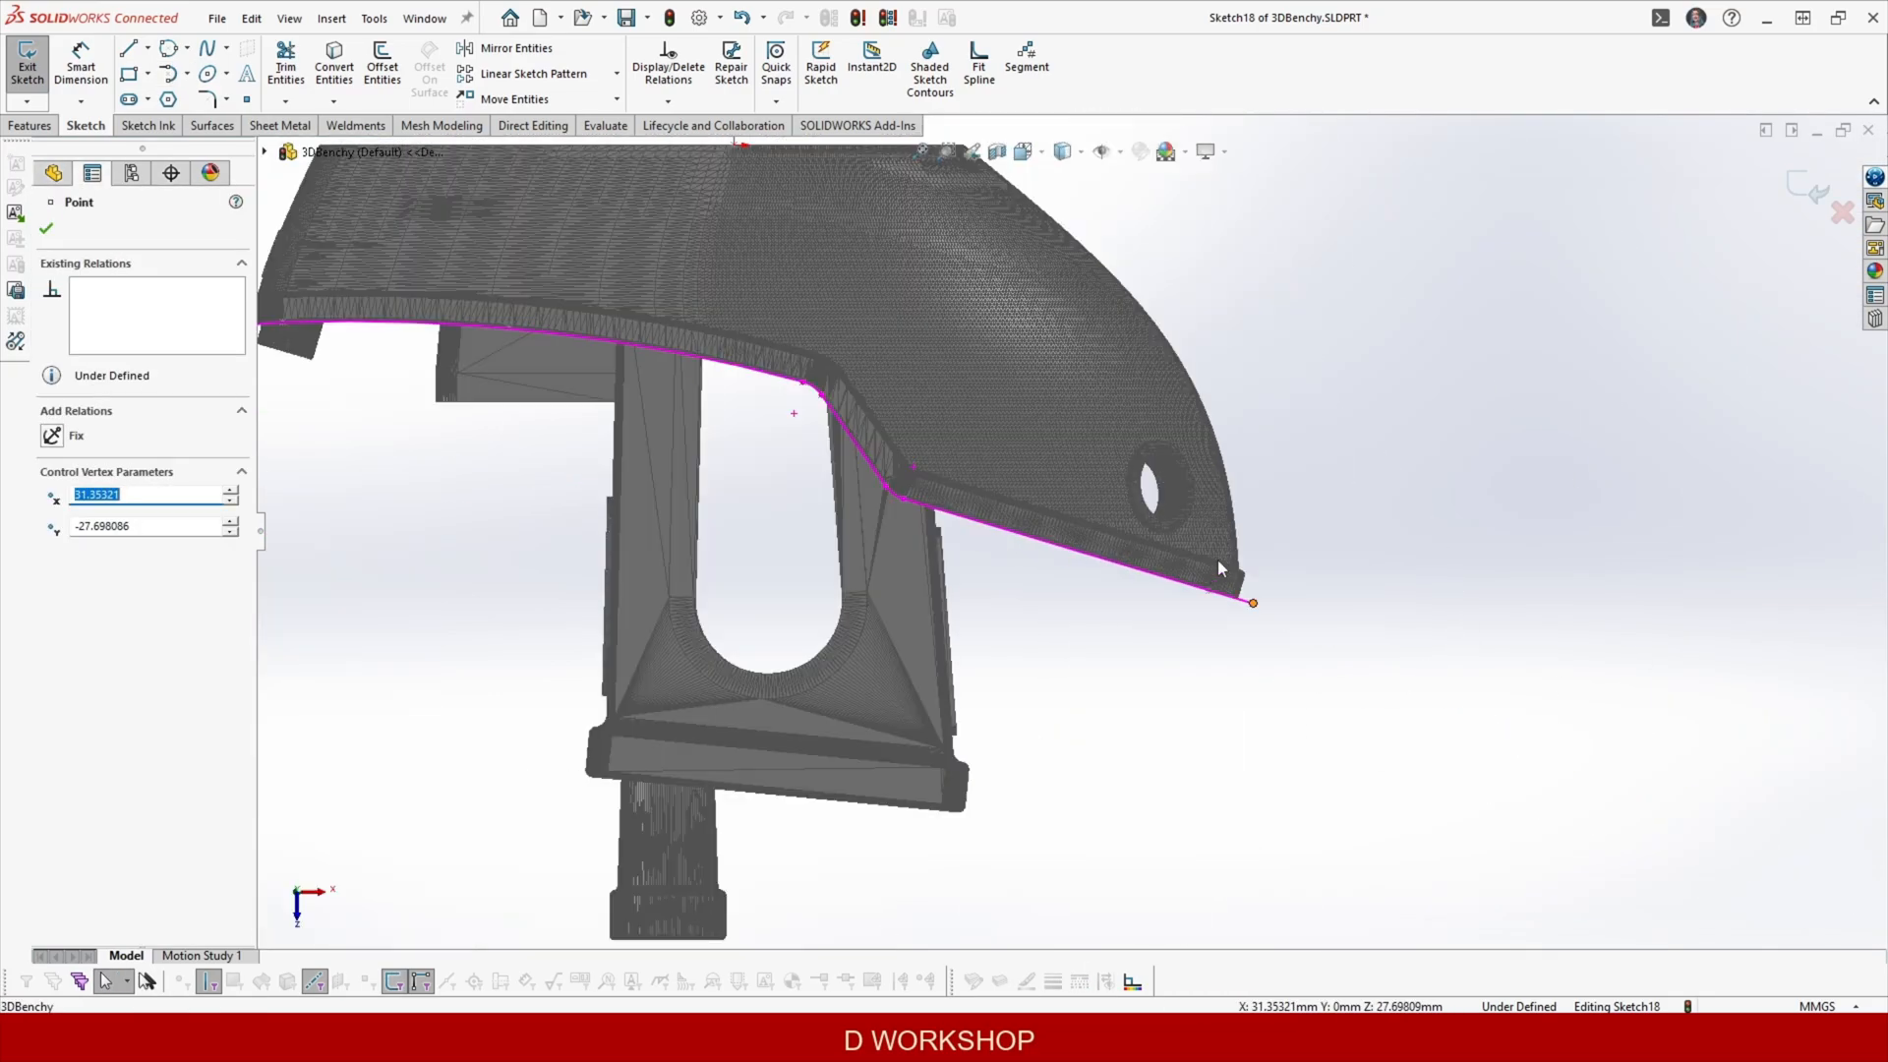
{"action": "scroll", "coordinate": [1052, 480], "scroll_direction": "up", "scroll_amount": 1}
{"action": "scroll", "coordinate": [484, 428], "scroll_direction": "up", "scroll_amount": 5}
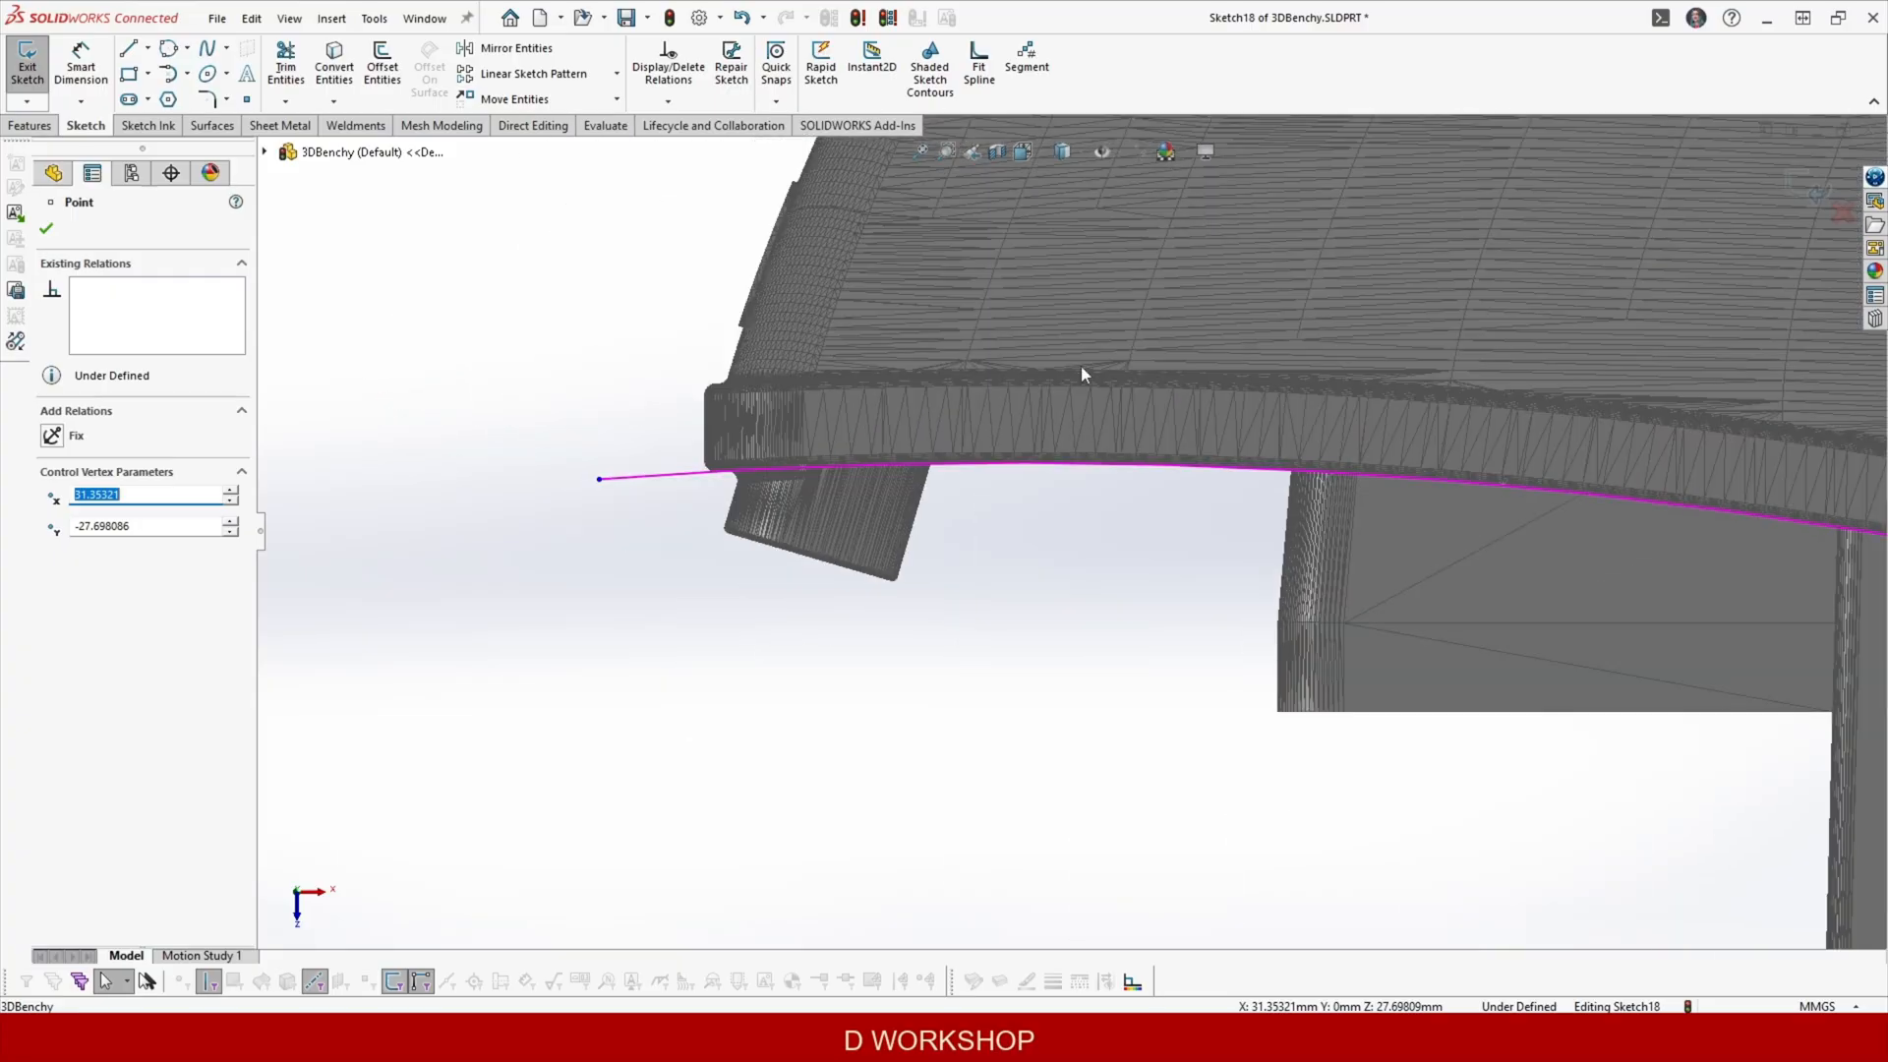
Offset the whole rail profile chain by 1.70 mm in the reversed direction, towards the hull.
{"action": "left_click", "coordinate": [382, 64]}
{"action": "scroll", "coordinate": [1603, 819], "scroll_direction": "down", "scroll_amount": 3}
{"action": "scroll", "coordinate": [1603, 819], "scroll_direction": "down", "scroll_amount": 2}
{"action": "type", "text": "1.5"}
{"action": "key", "text": "Return"}
{"action": "key", "text": "Return"}
{"action": "scroll", "coordinate": [1391, 658], "scroll_direction": "down", "scroll_amount": 3}
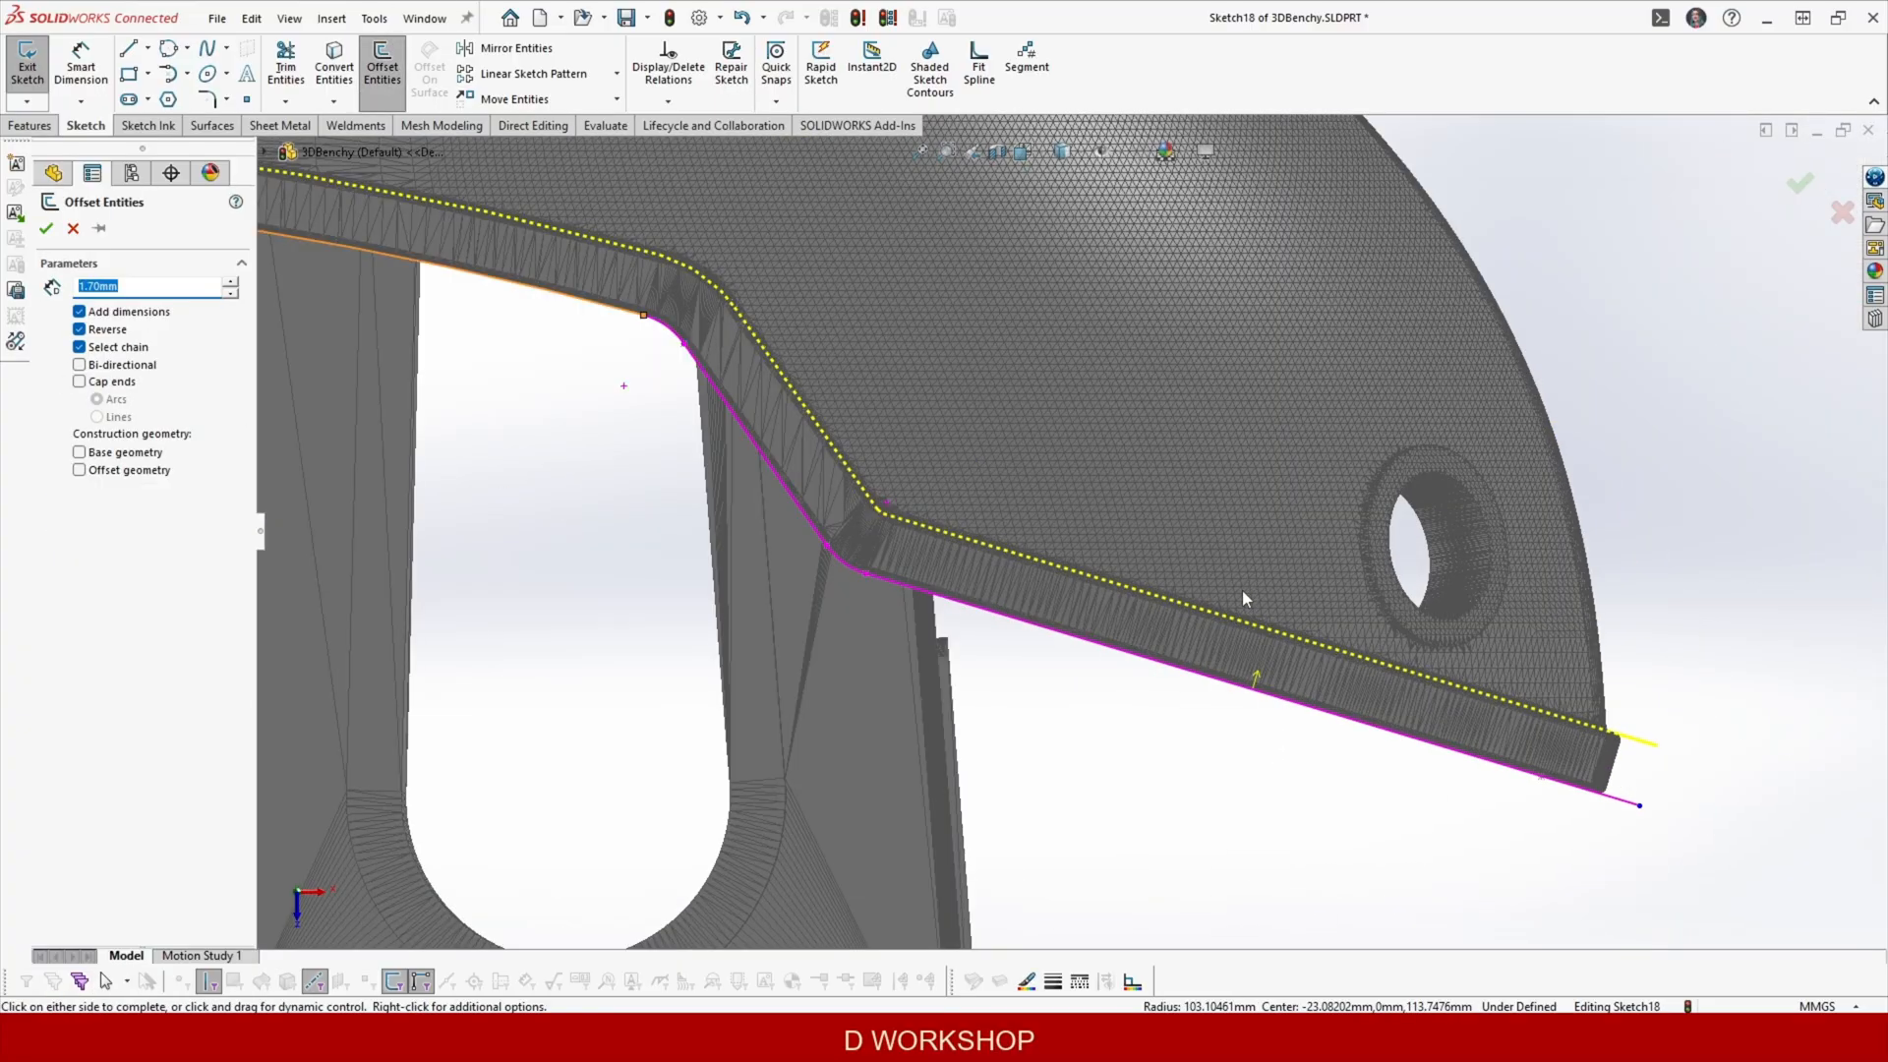
{"action": "scroll", "coordinate": [1150, 560], "scroll_direction": "up", "scroll_amount": 5}
{"action": "key", "text": "Return"}
Replace the offset profile's tiny arc at the forward bend with a three-point arc between the sloped and bow lines.
{"action": "scroll", "coordinate": [1019, 551], "scroll_direction": "down", "scroll_amount": 9}
{"action": "left_click", "coordinate": [1020, 551]}
{"action": "key", "text": "Delete"}
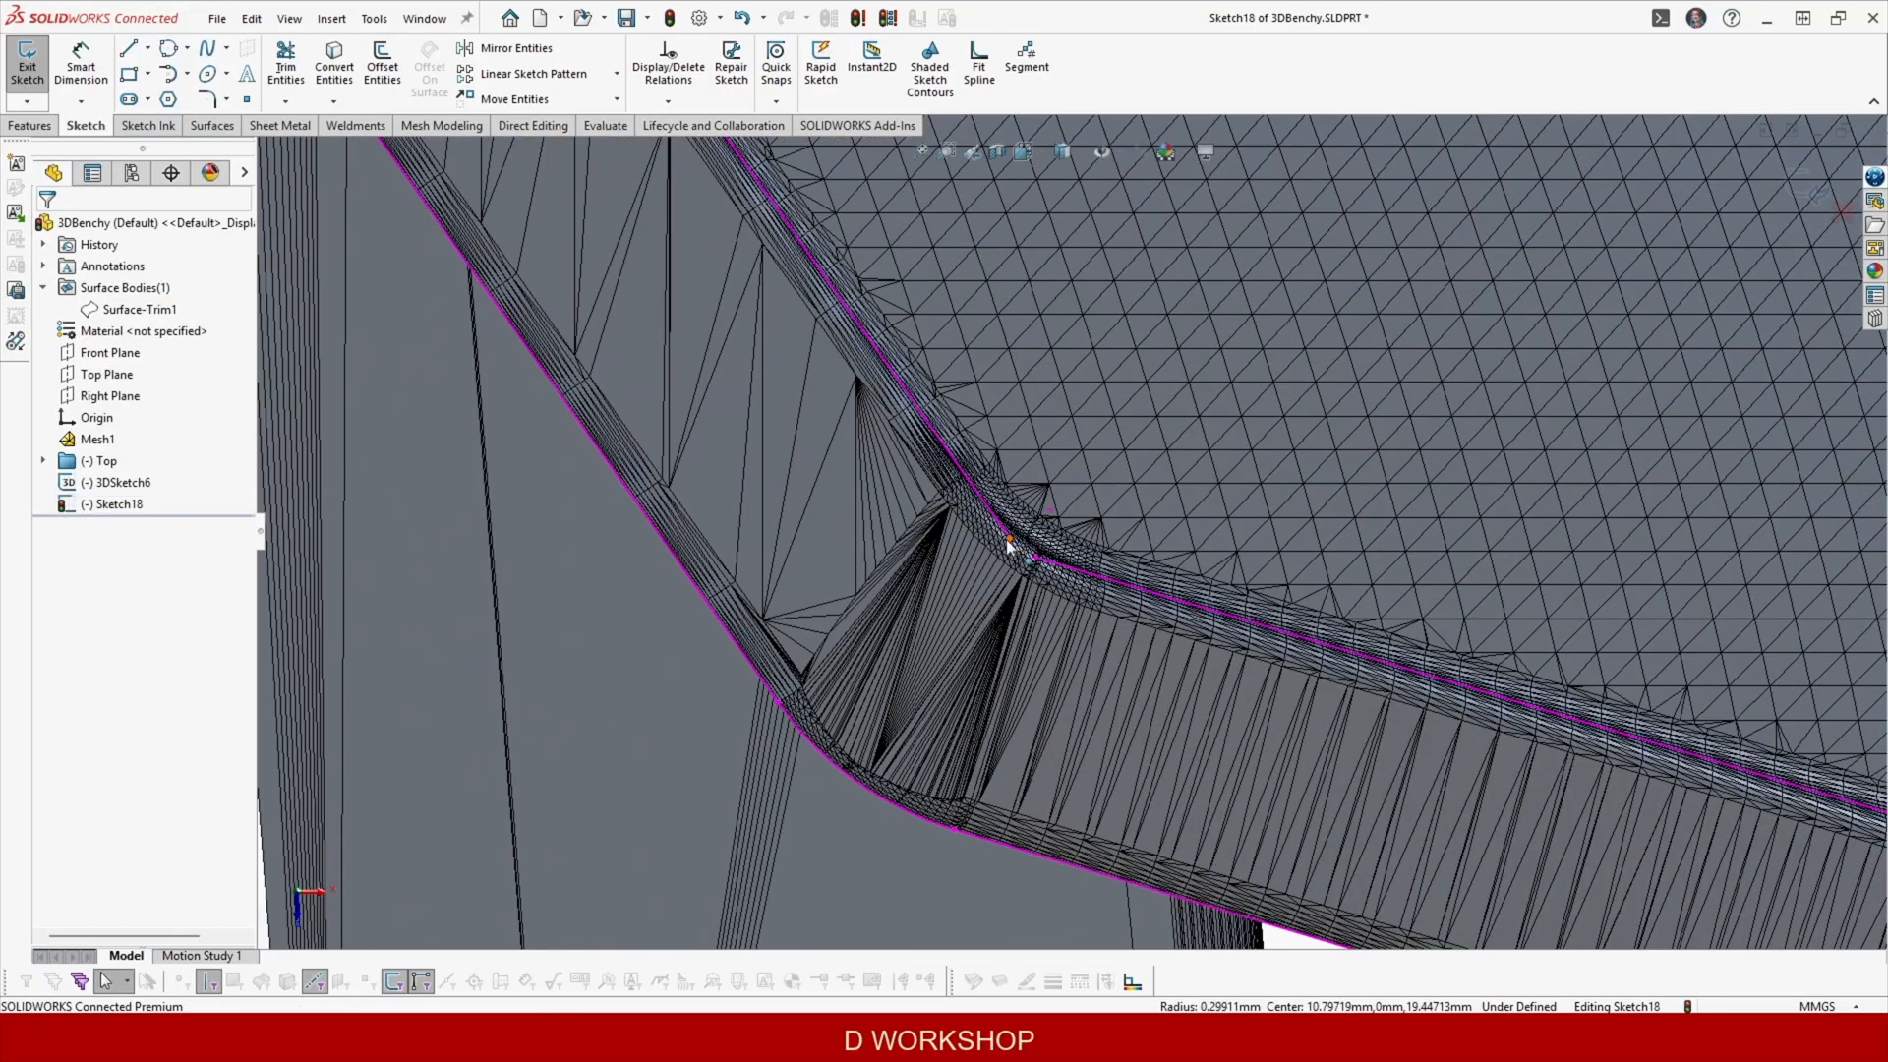
{"action": "left_click", "coordinate": [1035, 558]}
{"action": "left_click", "coordinate": [187, 73]}
{"action": "left_click", "coordinate": [211, 150]}
{"action": "left_click", "coordinate": [957, 460]}
{"action": "left_click", "coordinate": [1111, 590]}
{"action": "left_click", "coordinate": [999, 569]}
{"action": "key", "text": "Escape"}
Make the replacement arc tangent to the offset sloped line and the offset bow line.
{"action": "left_click", "coordinate": [999, 569]}
{"action": "left_click", "coordinate": [940, 441], "text": "ctrl"}
{"action": "left_click", "coordinate": [1028, 396]}
{"action": "left_click", "coordinate": [1092, 575]}
{"action": "left_click", "coordinate": [1029, 547], "text": "ctrl"}
{"action": "left_click", "coordinate": [1050, 521]}
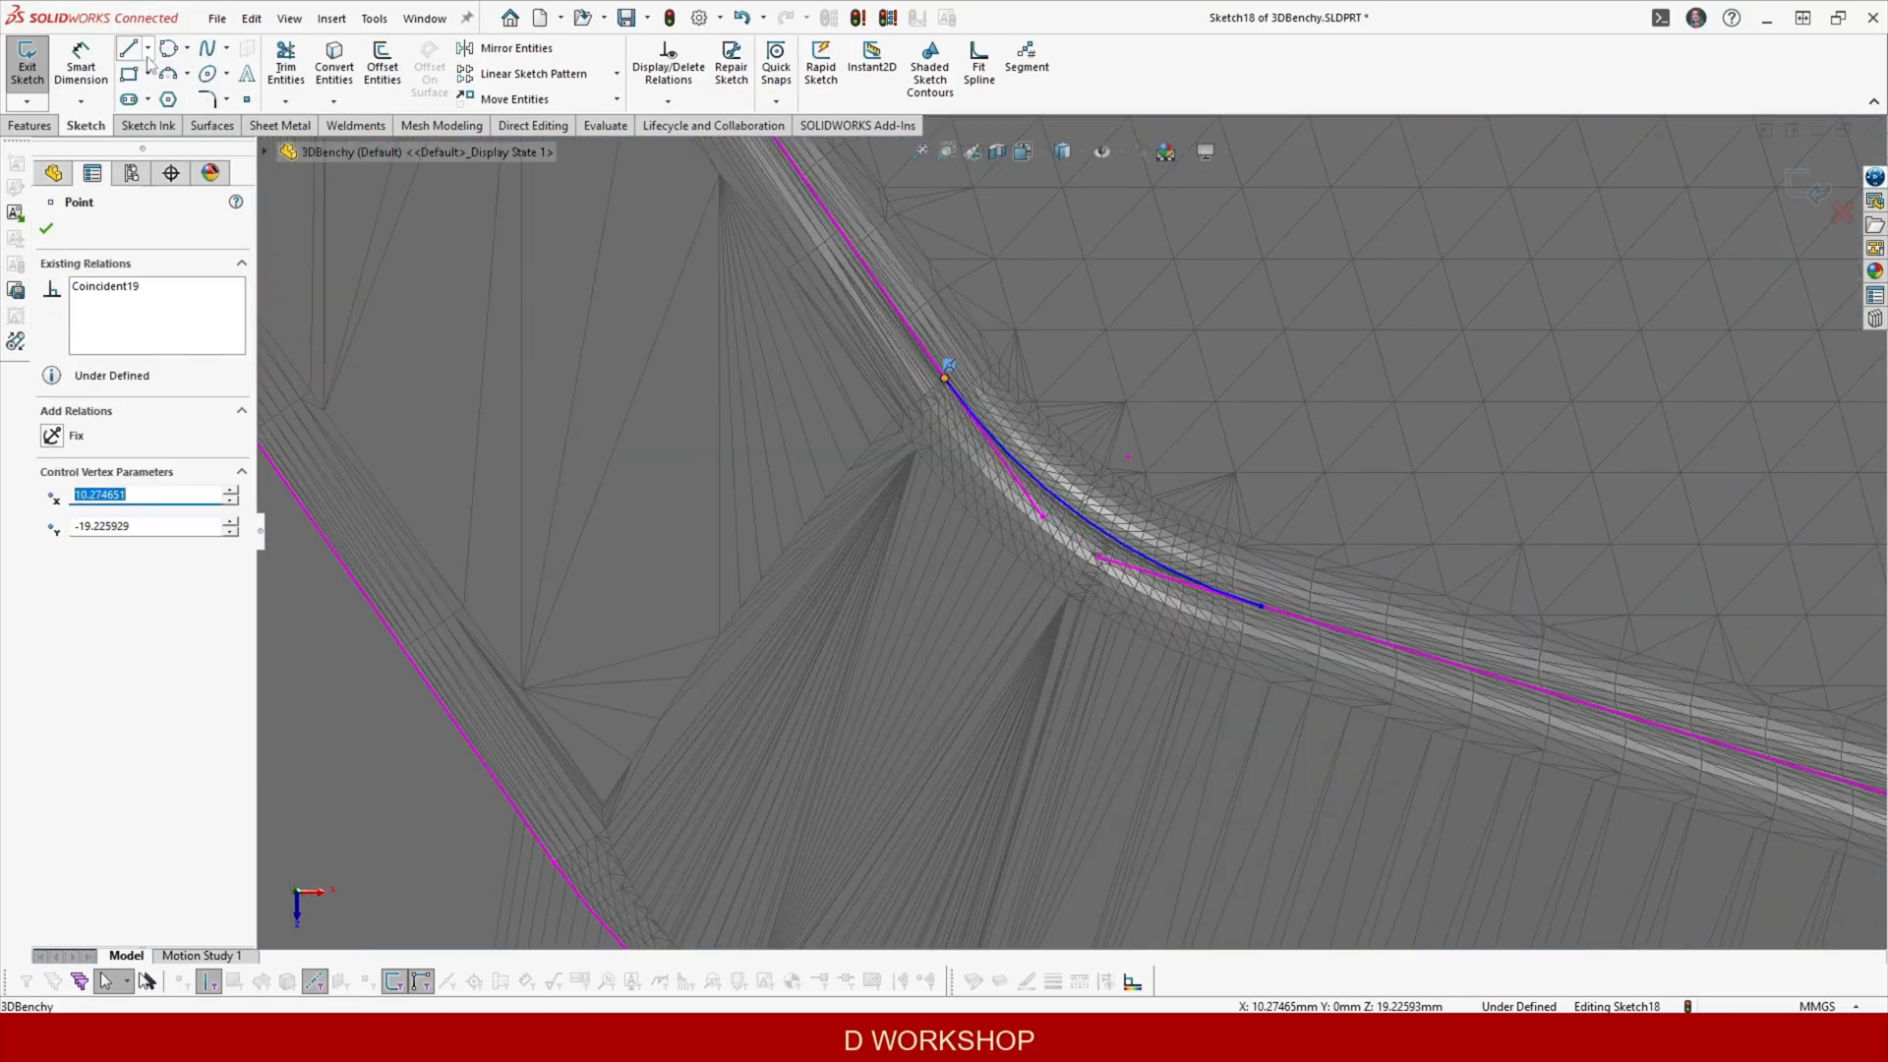
Clear the overlapping line ends at the forward bend and bring the arc's forward end onto the bow line's end.
{"action": "key", "text": "t"}
{"action": "key", "text": "Escape"}
{"action": "left_click_drag", "start_coordinate": [1261, 607], "coordinate": [1238, 595]}
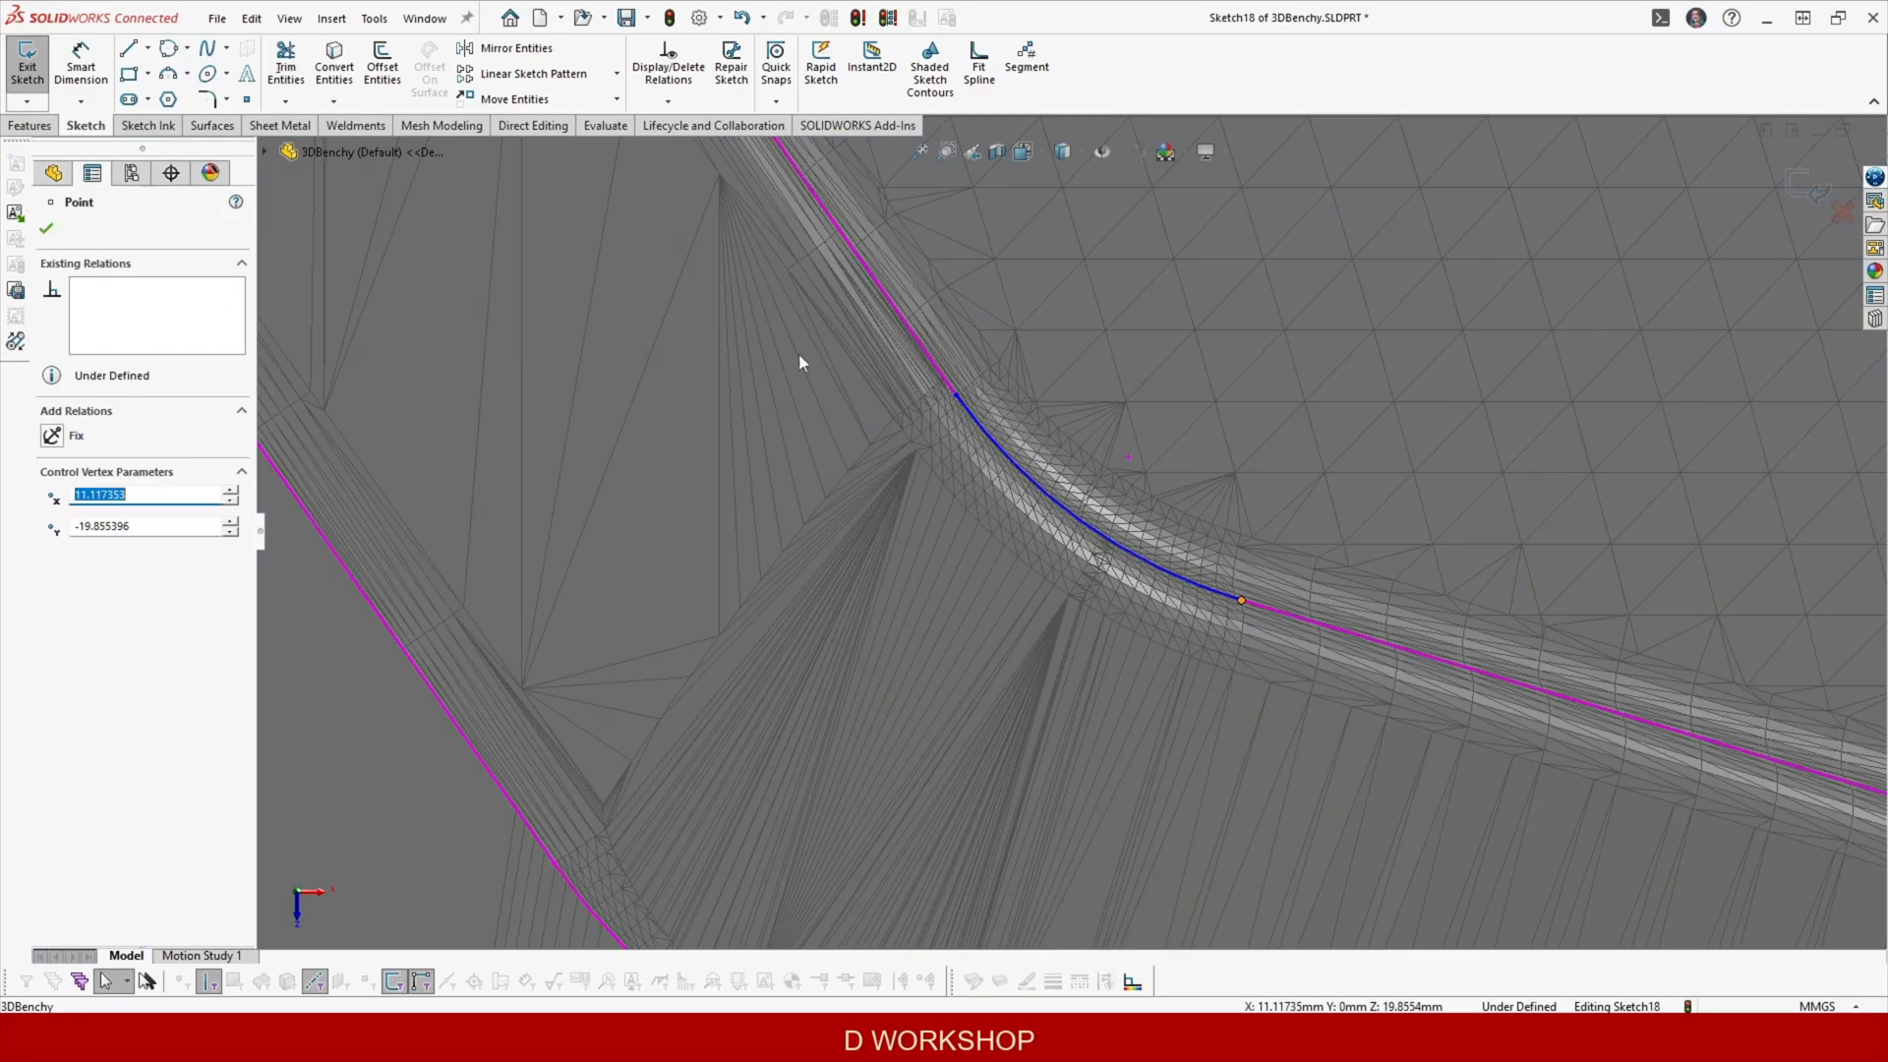
Dimension the replacement arc at the forward bend and set another dimension of the rail profile to 1.
{"action": "left_click", "coordinate": [81, 65]}
{"action": "left_click", "coordinate": [1070, 529]}
{"action": "scroll", "coordinate": [1070, 531], "scroll_direction": "up", "scroll_amount": 9}
{"action": "left_click", "coordinate": [800, 602]}
{"action": "key", "text": "Return"}
{"action": "scroll", "coordinate": [1126, 509], "scroll_direction": "down", "scroll_amount": 4}
{"action": "double_click", "coordinate": [468, 690]}
{"action": "type", "text": "1"}
{"action": "key", "text": "Return"}
{"action": "scroll", "coordinate": [1052, 472], "scroll_direction": "up", "scroll_amount": 9}
{"action": "middle_click_drag", "start_coordinate": [1023, 590], "coordinate": [993, 256]}
Extrude the rail profile sketch as surfaces 35 mm deep, centred on the sketch plane, and hide the resulting surface bodies.
{"action": "left_click", "coordinate": [212, 126]}
{"action": "left_click", "coordinate": [33, 65]}
{"action": "left_click", "coordinate": [148, 347]}
{"action": "left_click", "coordinate": [108, 438]}
{"action": "double_click", "coordinate": [147, 419]}
{"action": "type", "text": "35"}
{"action": "key", "text": "Return"}
{"action": "left_click", "coordinate": [43, 228]}
{"action": "middle_click_drag", "start_coordinate": [993, 560], "coordinate": [1210, 651]}
{"action": "scroll", "coordinate": [895, 730], "scroll_direction": "down", "scroll_amount": 4}
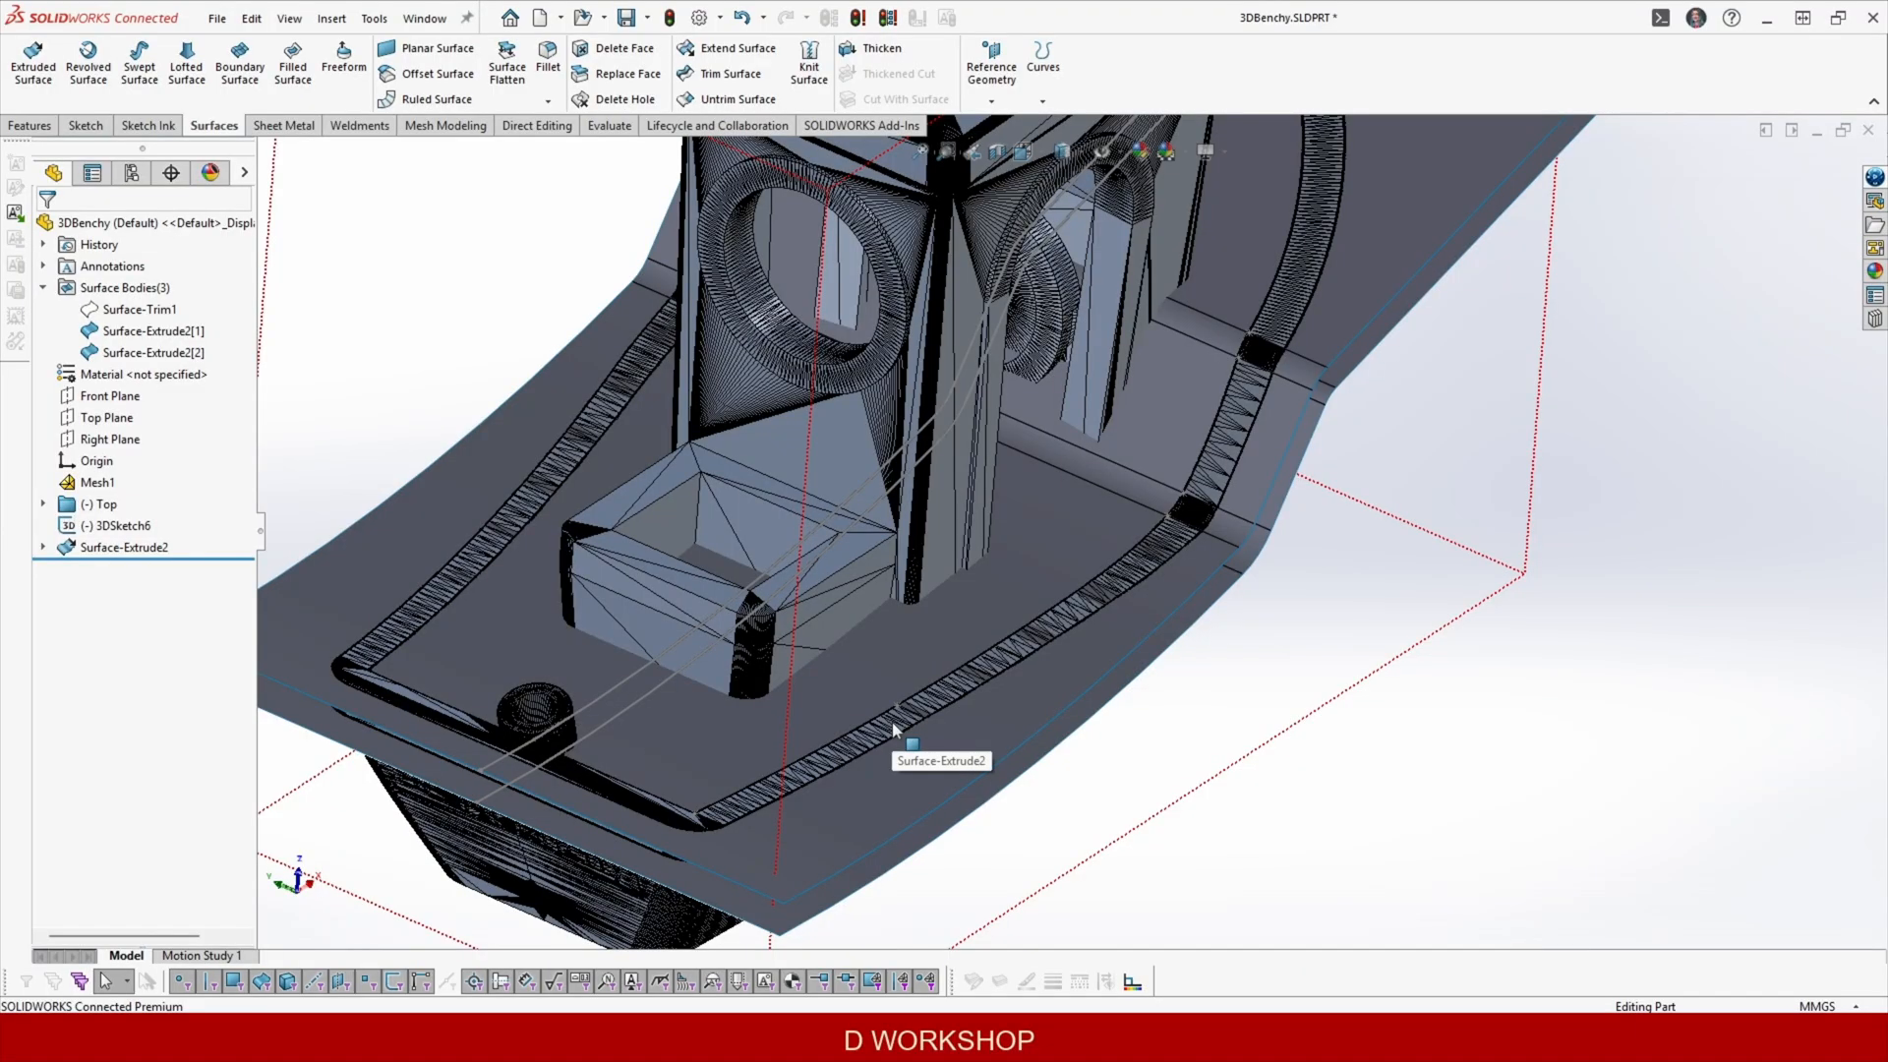
{"action": "left_click", "coordinate": [106, 547]}
{"action": "left_click", "coordinate": [138, 522]}
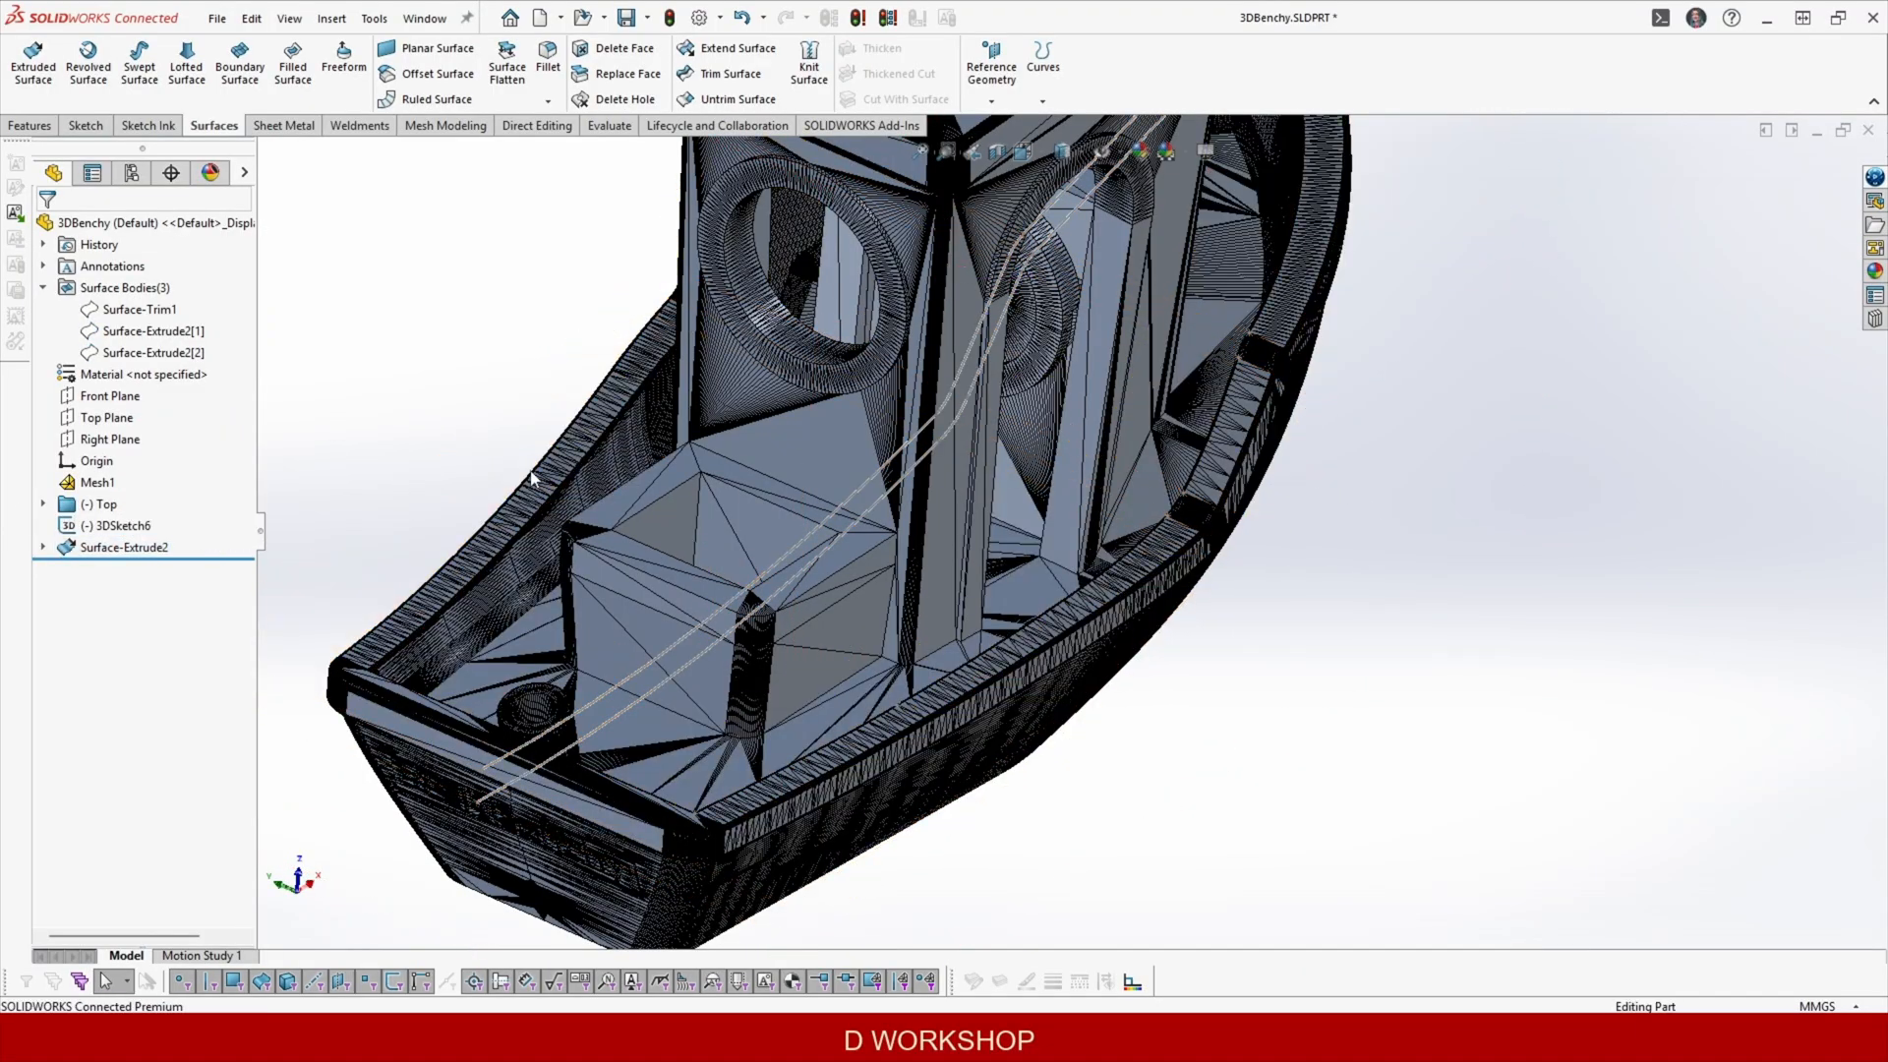
Examine the mesh hull's rail from the stern to the bow corner at several viewing angles.
{"action": "scroll", "coordinate": [1185, 423], "scroll_direction": "up", "scroll_amount": 5}
{"action": "scroll", "coordinate": [1188, 408], "scroll_direction": "down", "scroll_amount": 4}
{"action": "middle_click_drag", "start_coordinate": [1234, 418], "coordinate": [1202, 385]}
{"action": "scroll", "coordinate": [1204, 380], "scroll_direction": "down", "scroll_amount": 10}
{"action": "middle_click_drag", "start_coordinate": [1127, 510], "coordinate": [987, 394]}
{"action": "scroll", "coordinate": [1153, 350], "scroll_direction": "up", "scroll_amount": 8}
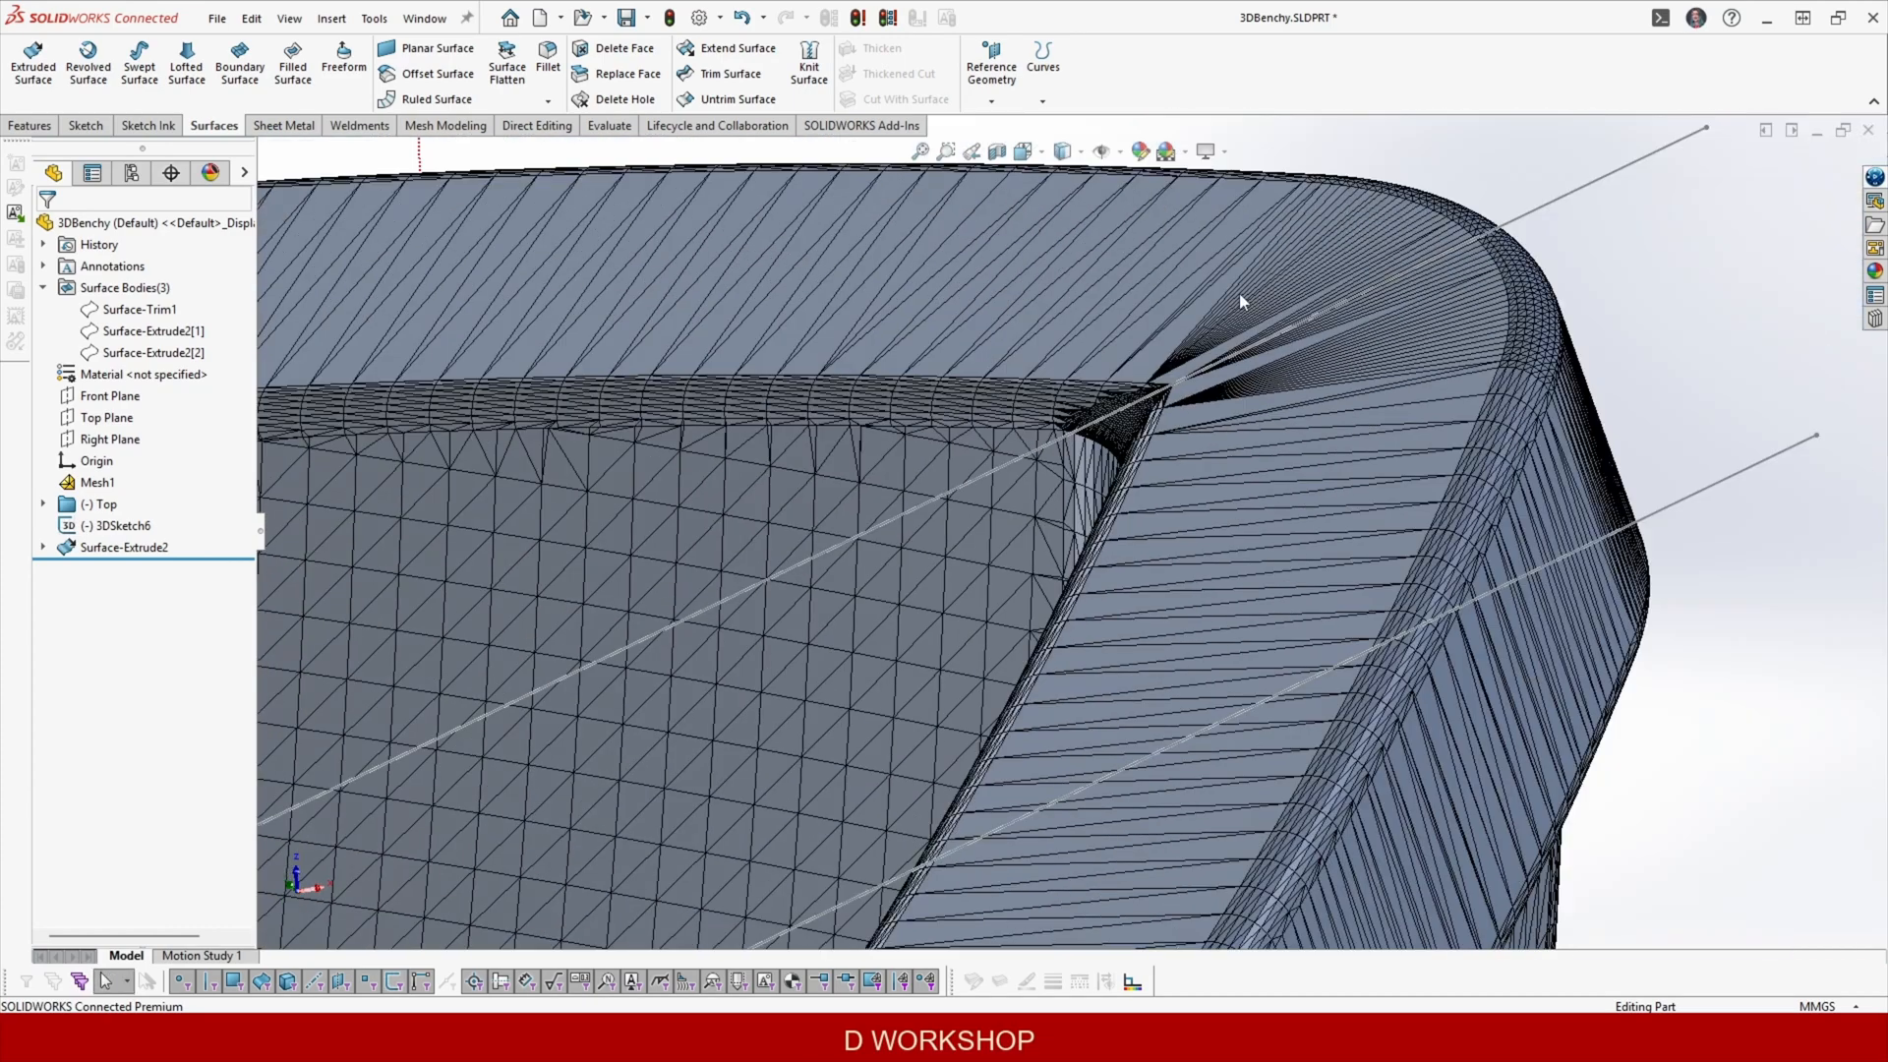
{"action": "scroll", "coordinate": [1073, 634], "scroll_direction": "up", "scroll_amount": 5}
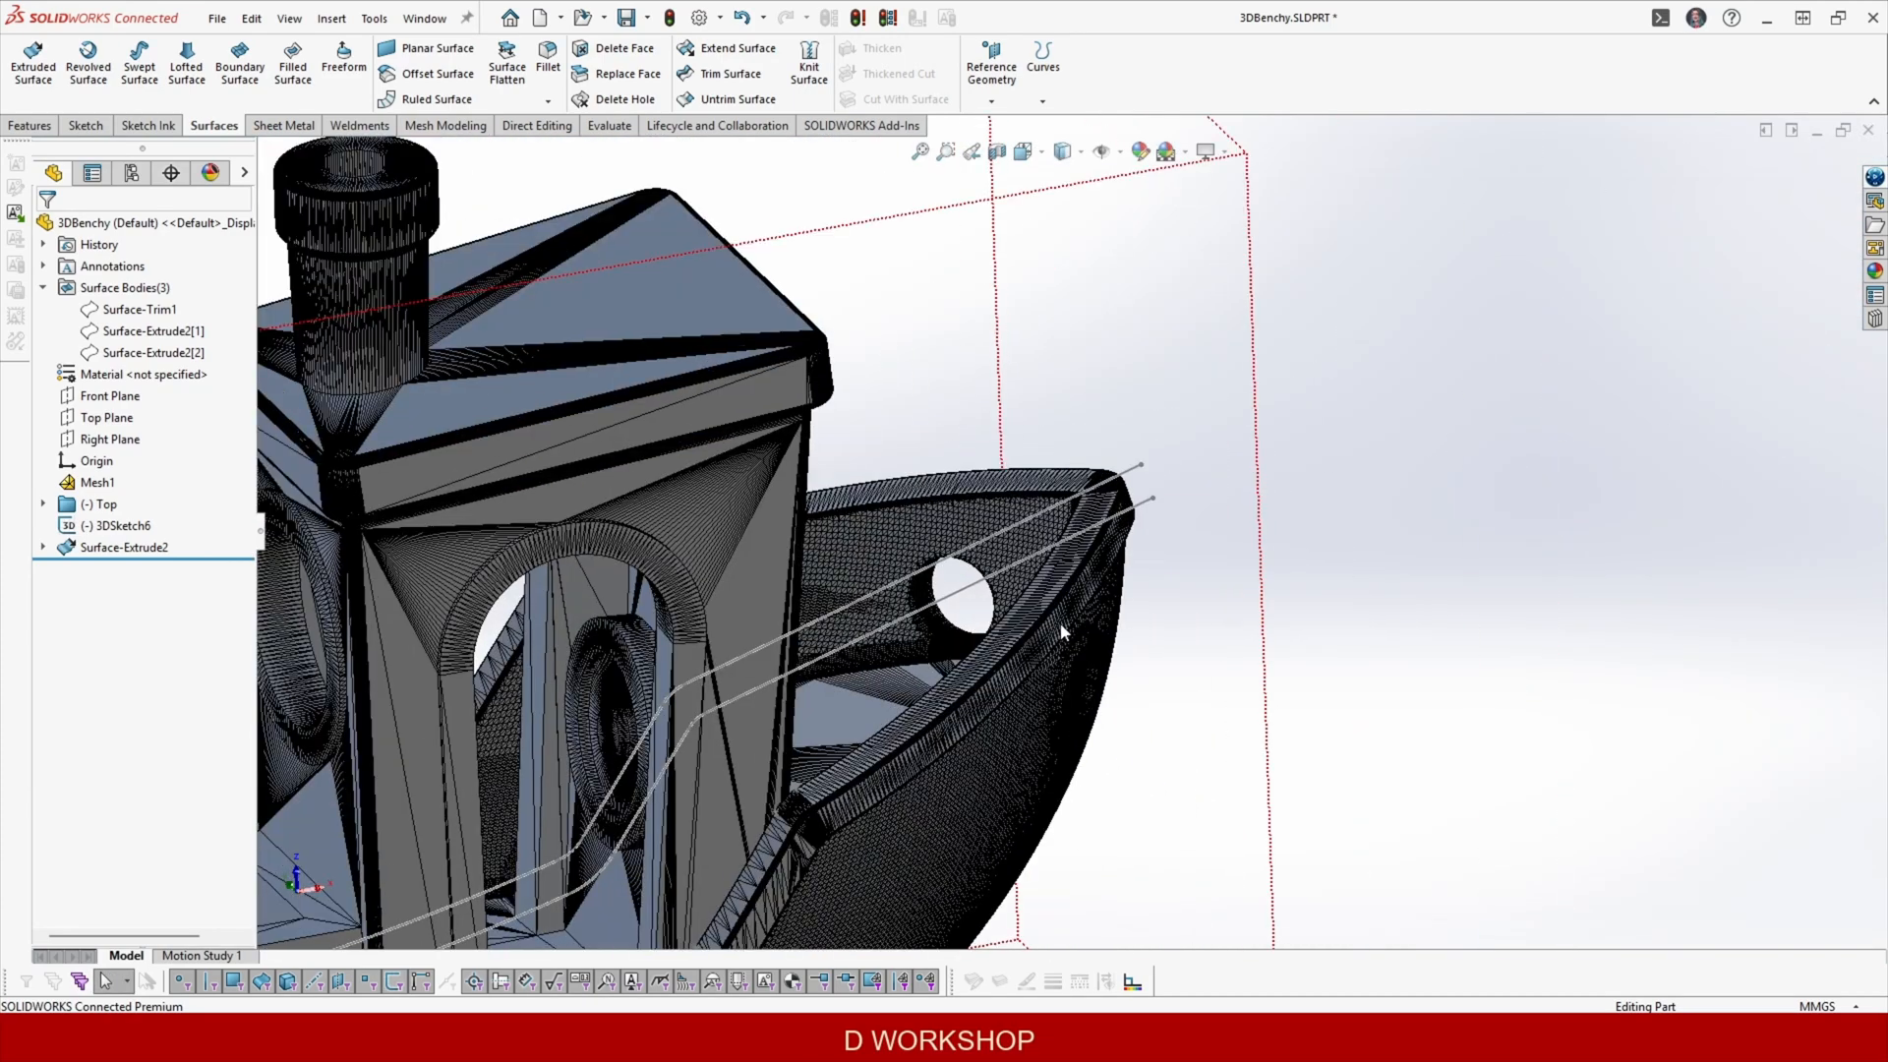
{"action": "scroll", "coordinate": [1073, 445], "scroll_direction": "down", "scroll_amount": 3}
{"action": "scroll", "coordinate": [1081, 424], "scroll_direction": "up", "scroll_amount": 2}
{"action": "scroll", "coordinate": [1190, 489], "scroll_direction": "up", "scroll_amount": 4}
{"action": "mouse_move", "coordinate": [944, 482]}
{"action": "middle_mouse_down"}
{"action": "mouse_move", "coordinate": [1075, 468]}
{"action": "mouse_move", "coordinate": [973, 502]}
{"action": "mouse_move", "coordinate": [964, 481]}
{"action": "middle_mouse_up"}
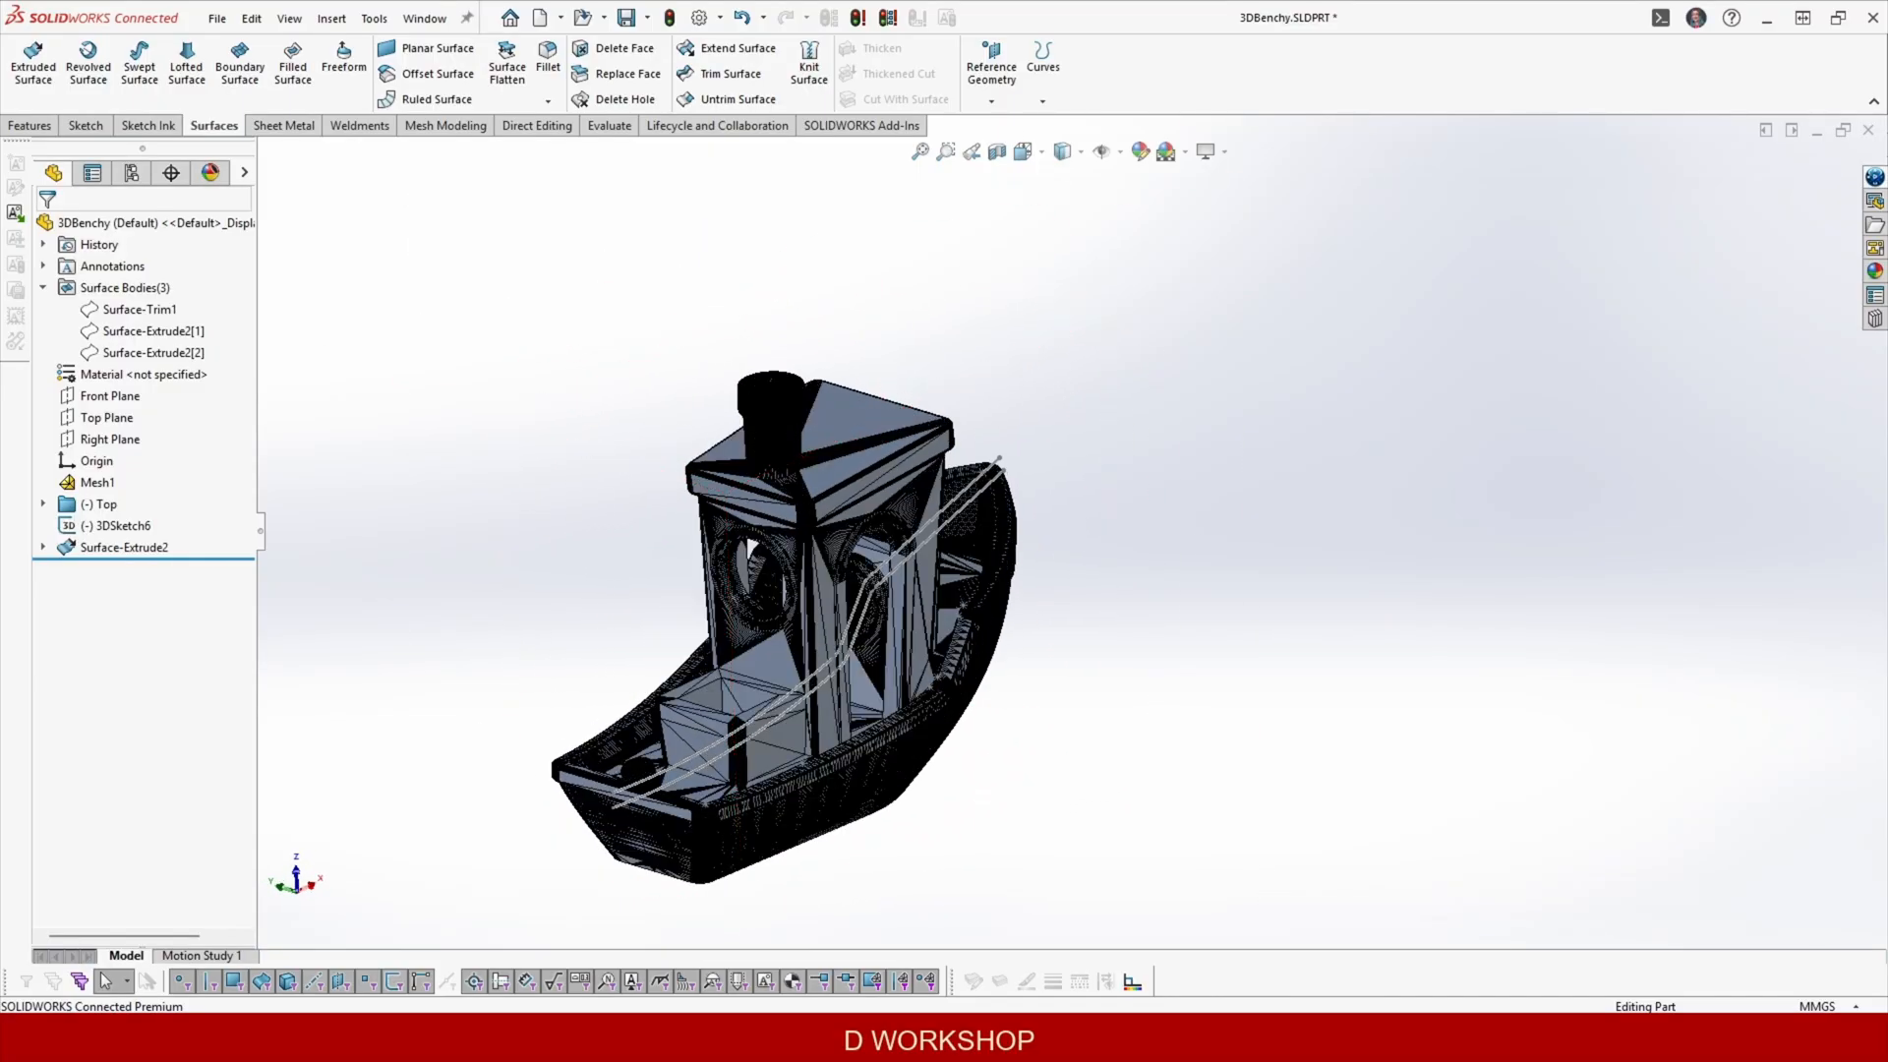
Hide 3DSketch6 and expand Surface-Extrude2 to show its sketch.
{"action": "right_click", "coordinate": [123, 525]}
{"action": "left_click", "coordinate": [147, 481]}
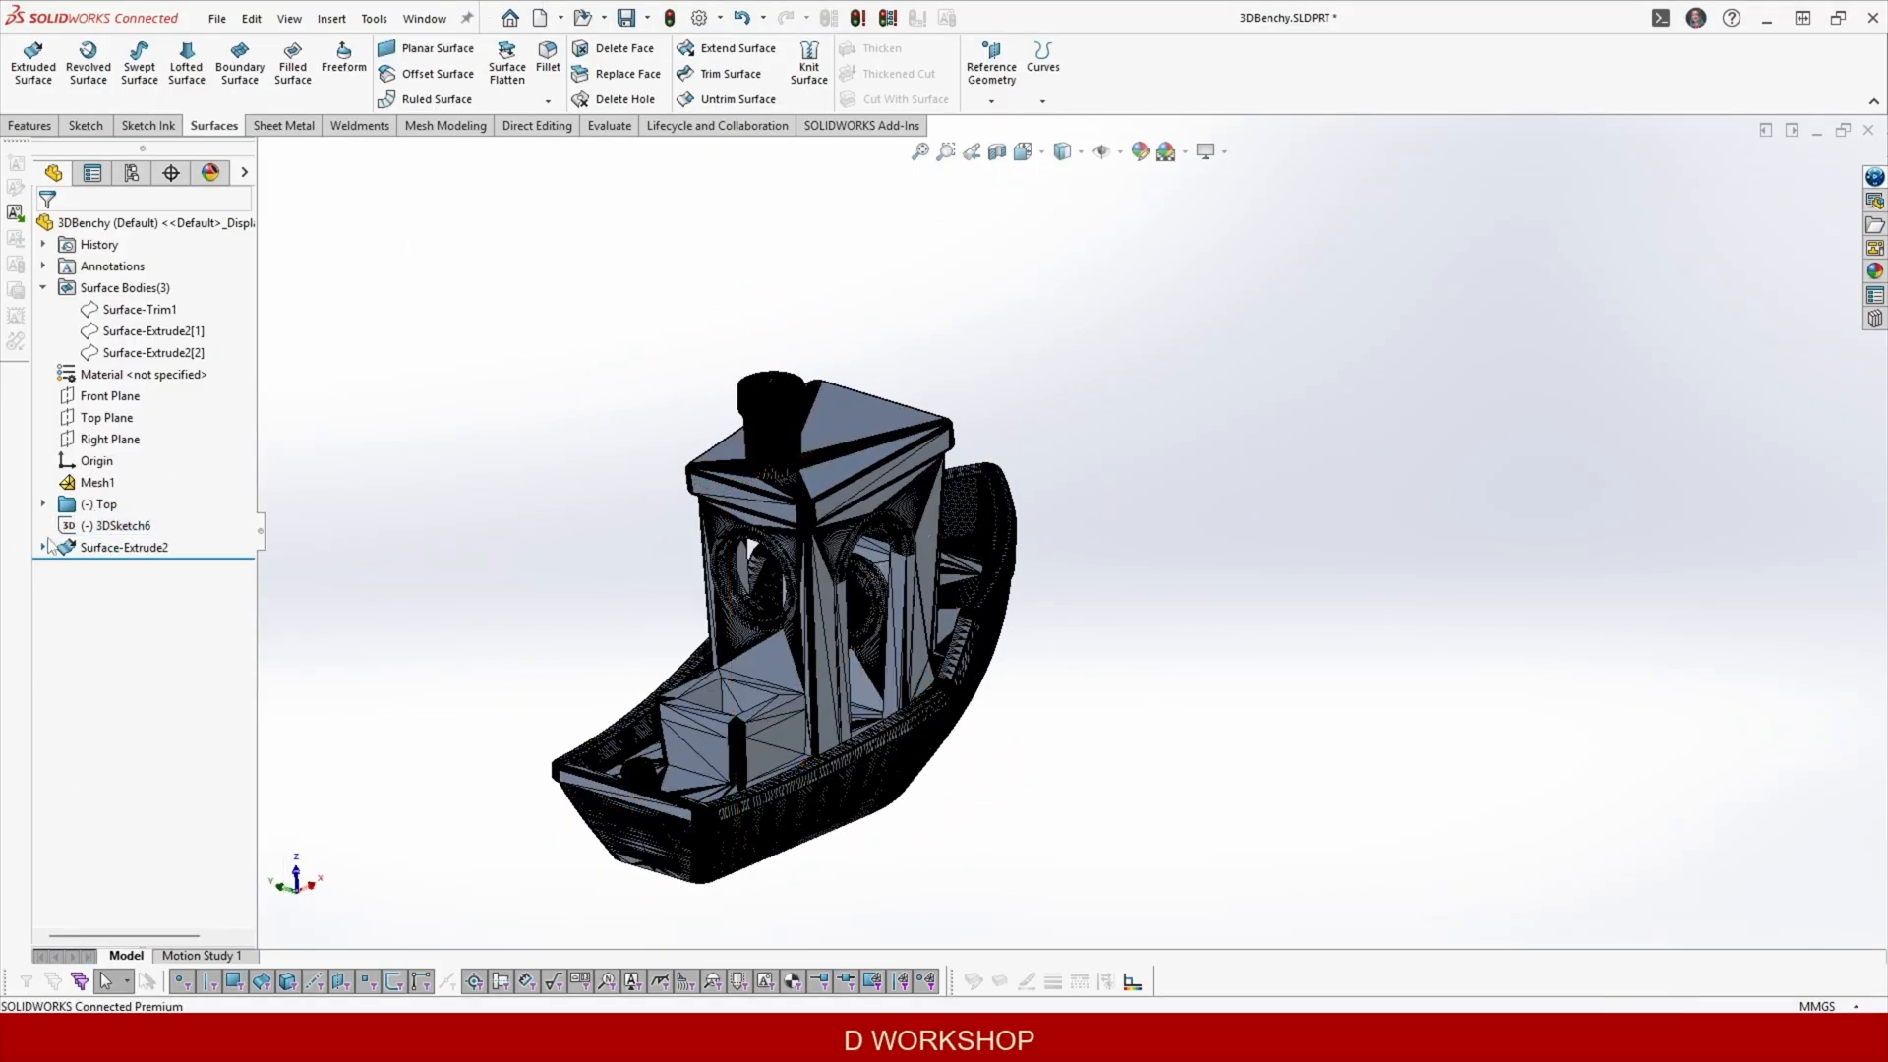
{"action": "left_click", "coordinate": [43, 547]}
Start the Surface Wizard on Mesh1 with guided creation and split the mesh along the Top Plane.
{"action": "right_click", "coordinate": [795, 545]}
{"action": "left_click", "coordinate": [93, 484]}
{"action": "right_click", "coordinate": [94, 482]}
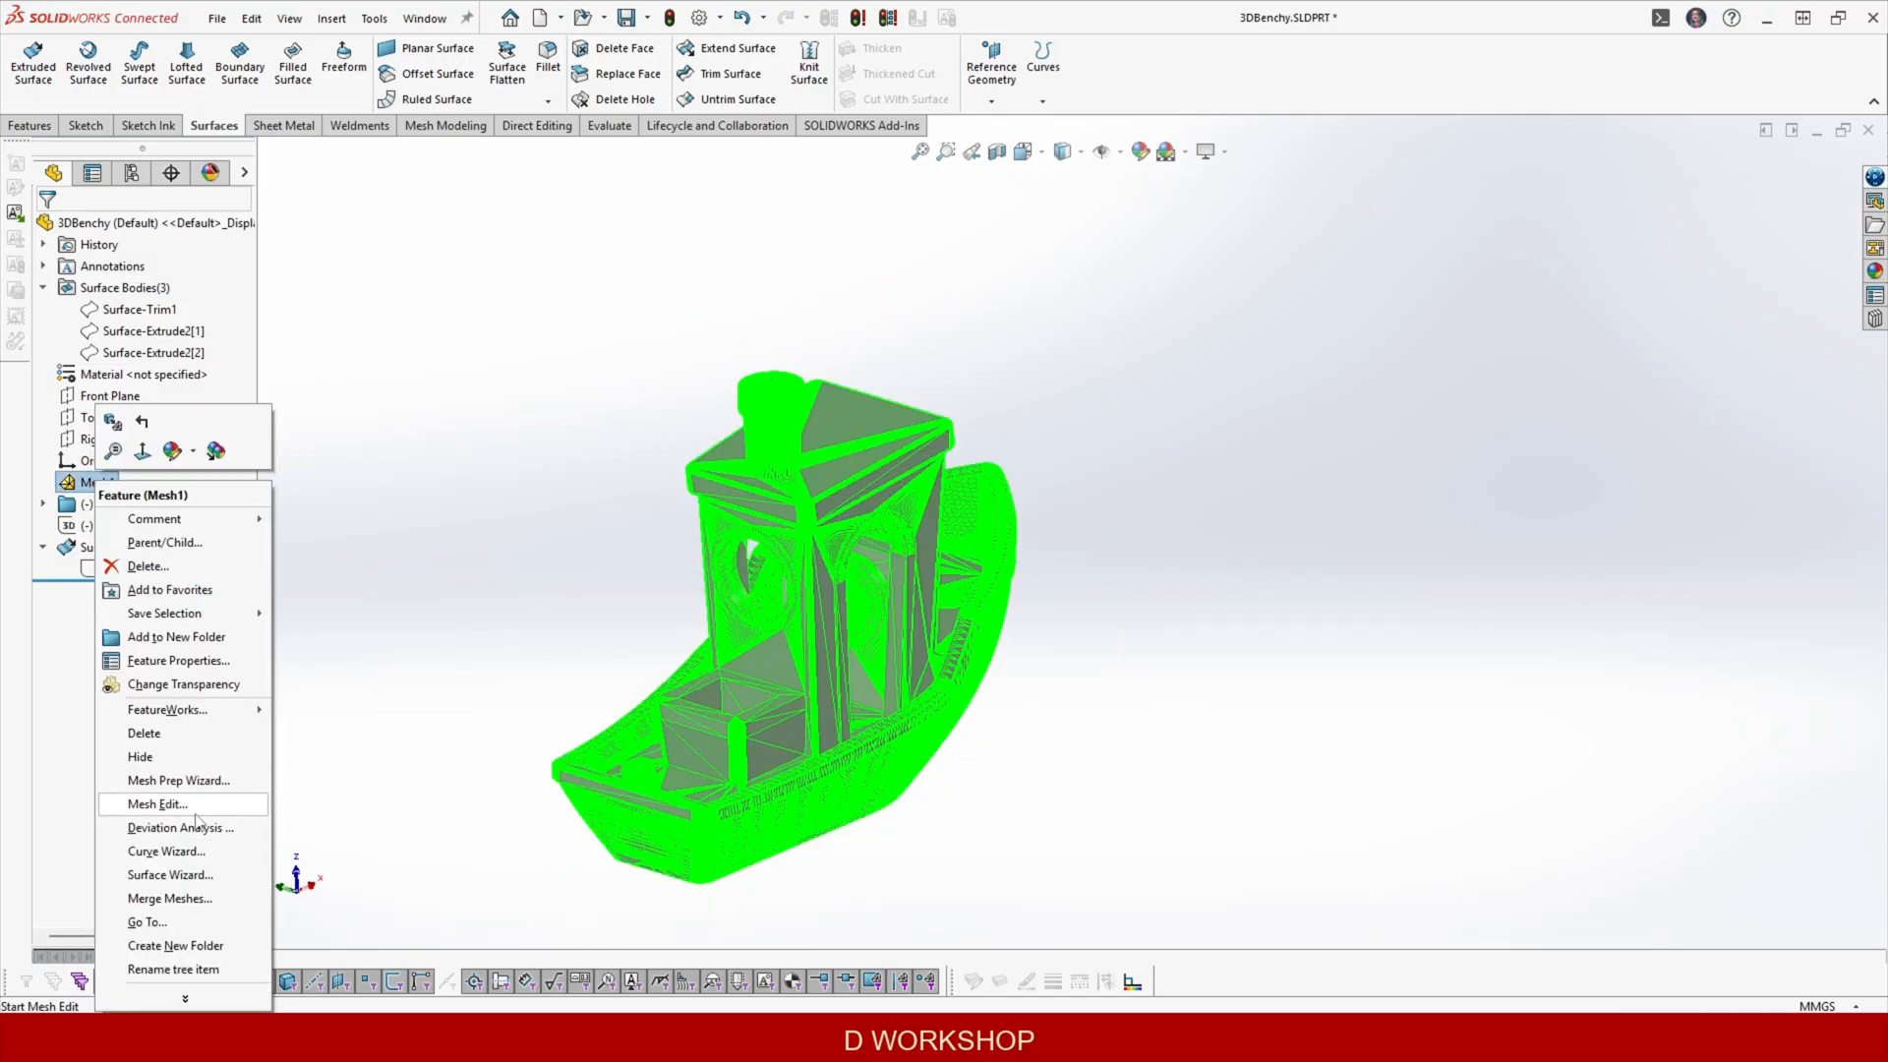
{"action": "left_click", "coordinate": [187, 875]}
{"action": "left_click", "coordinate": [244, 228]}
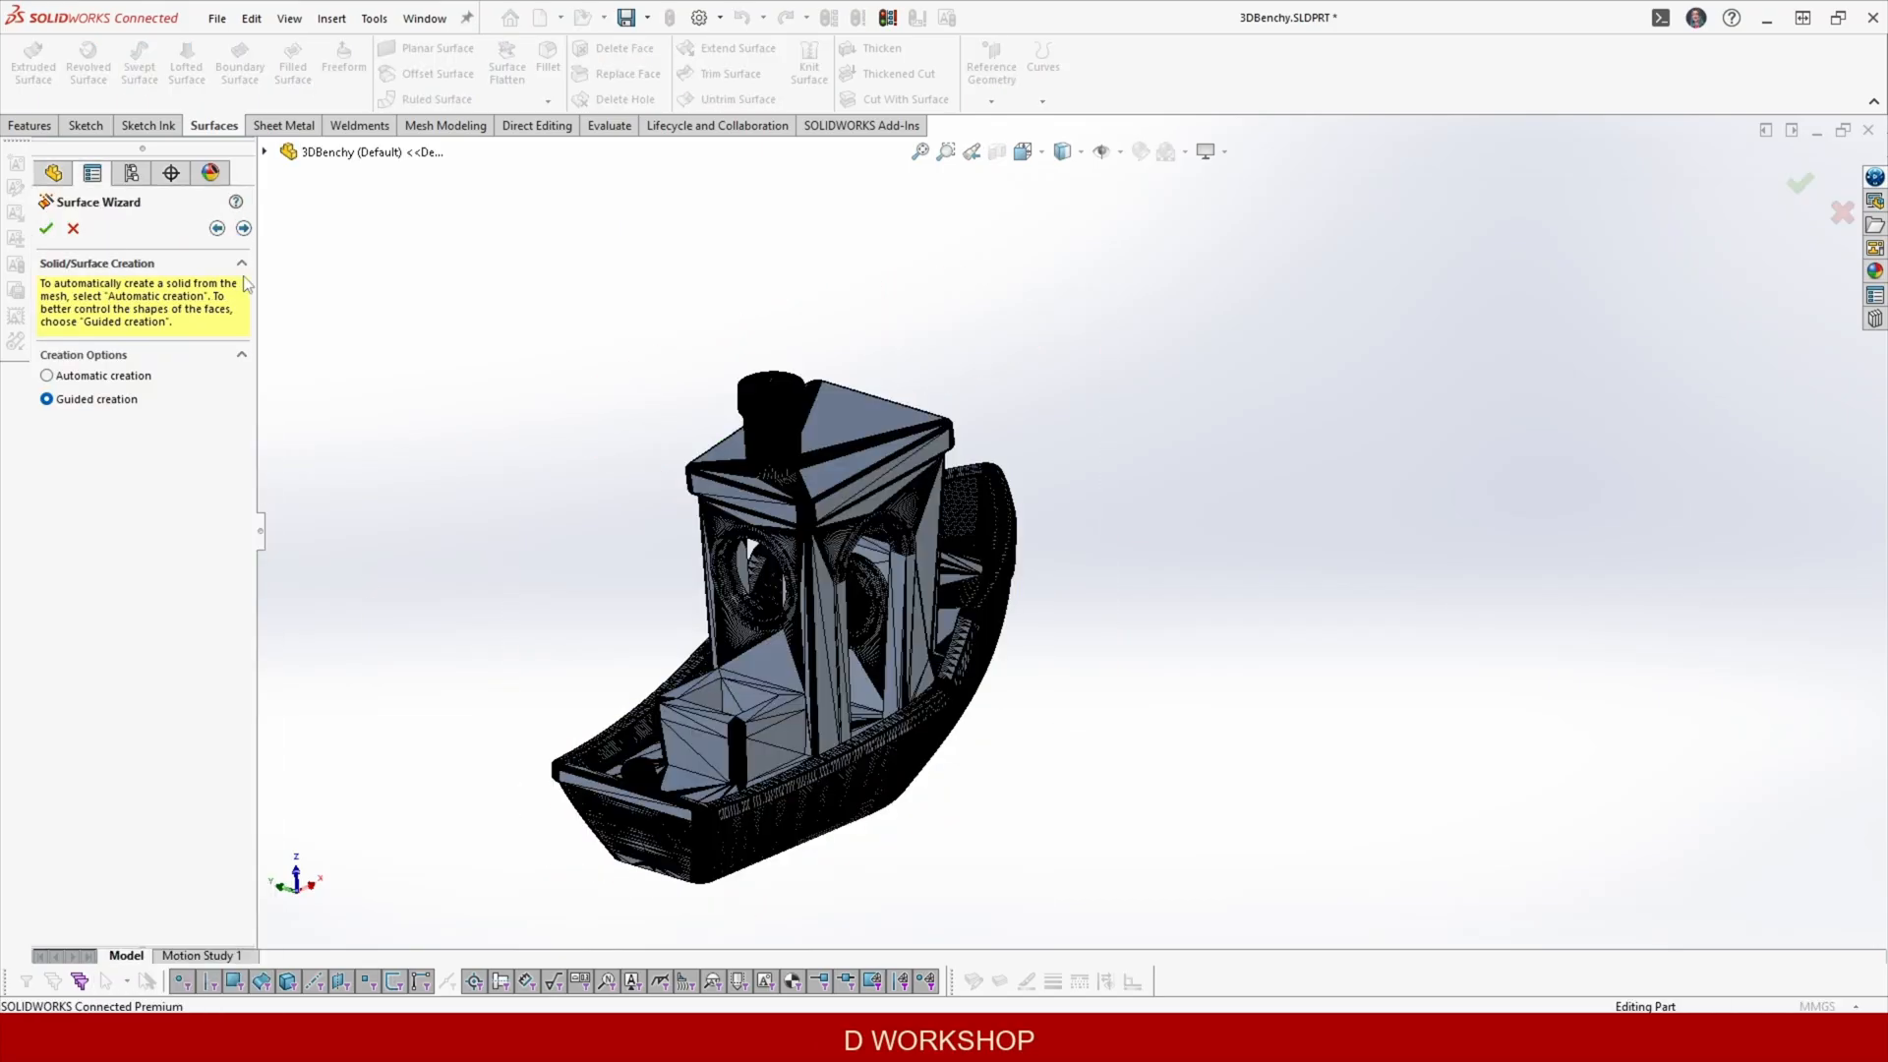
{"action": "left_click", "coordinate": [244, 228]}
{"action": "left_click", "coordinate": [265, 151]}
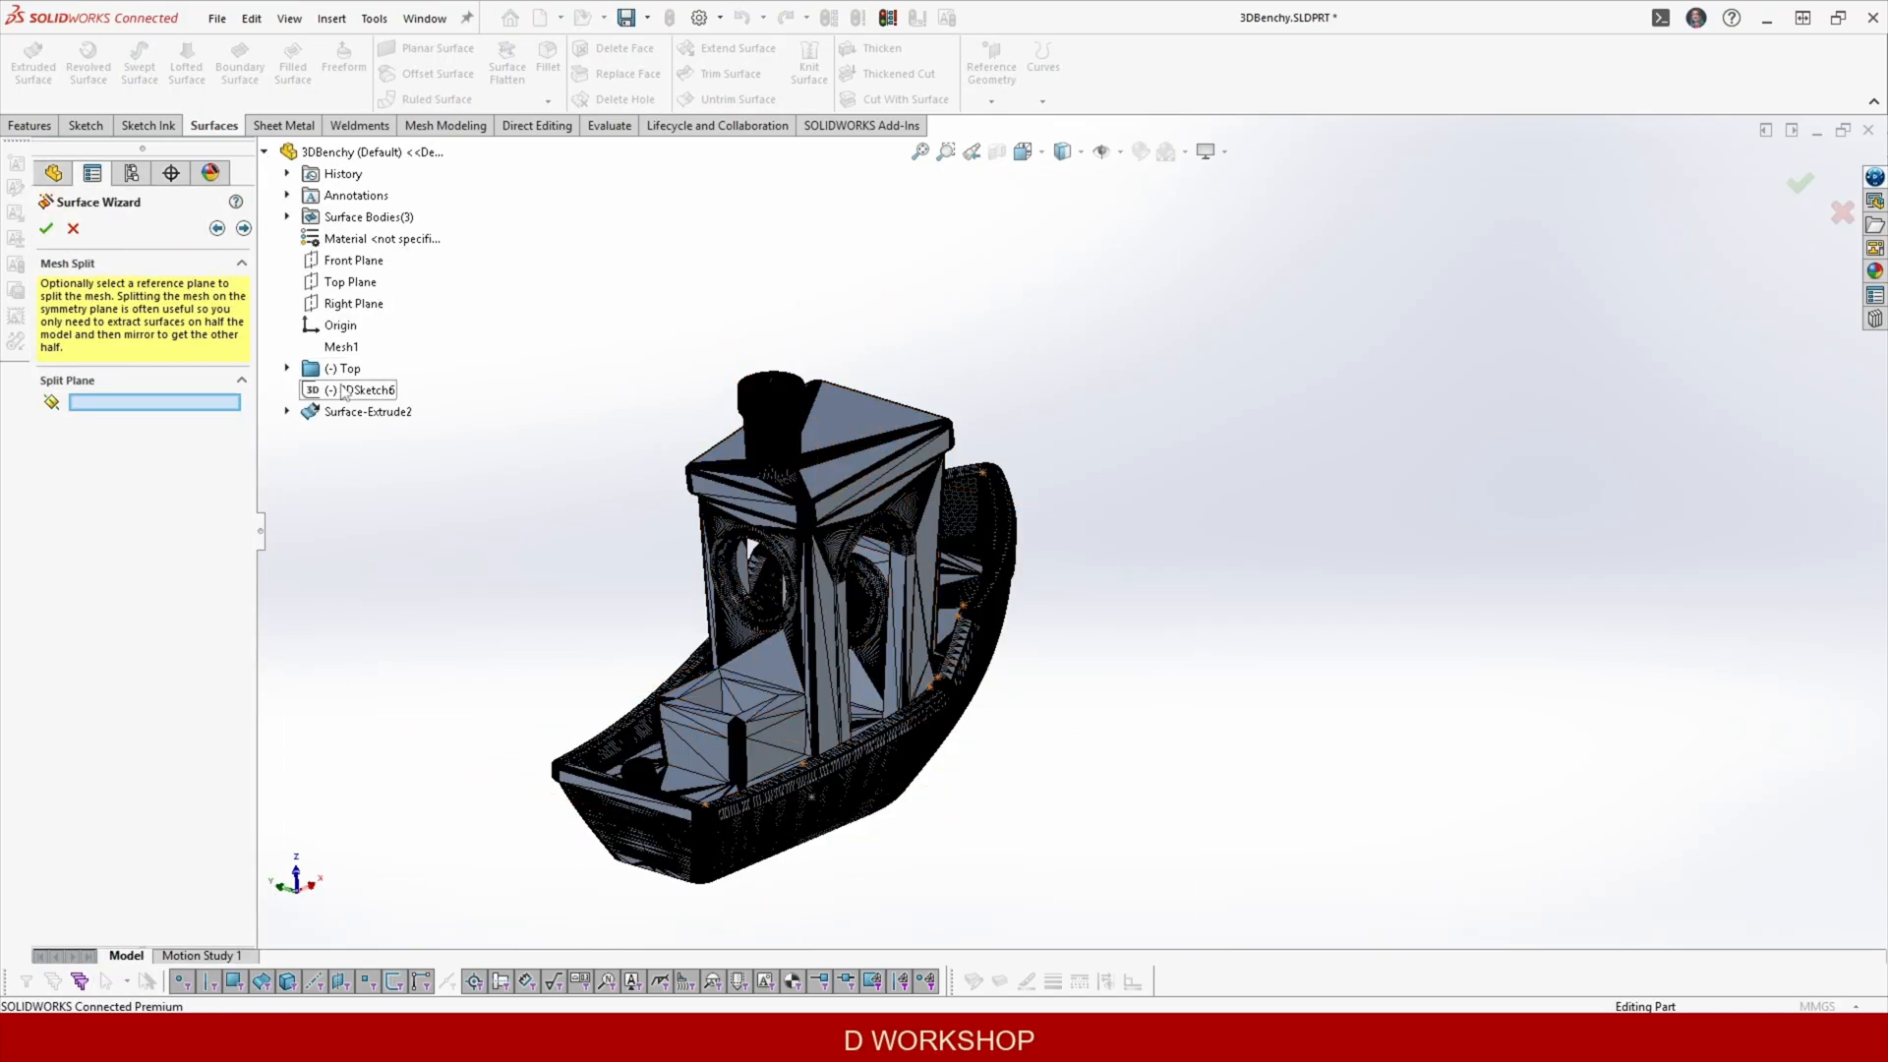
{"action": "left_click", "coordinate": [348, 283]}
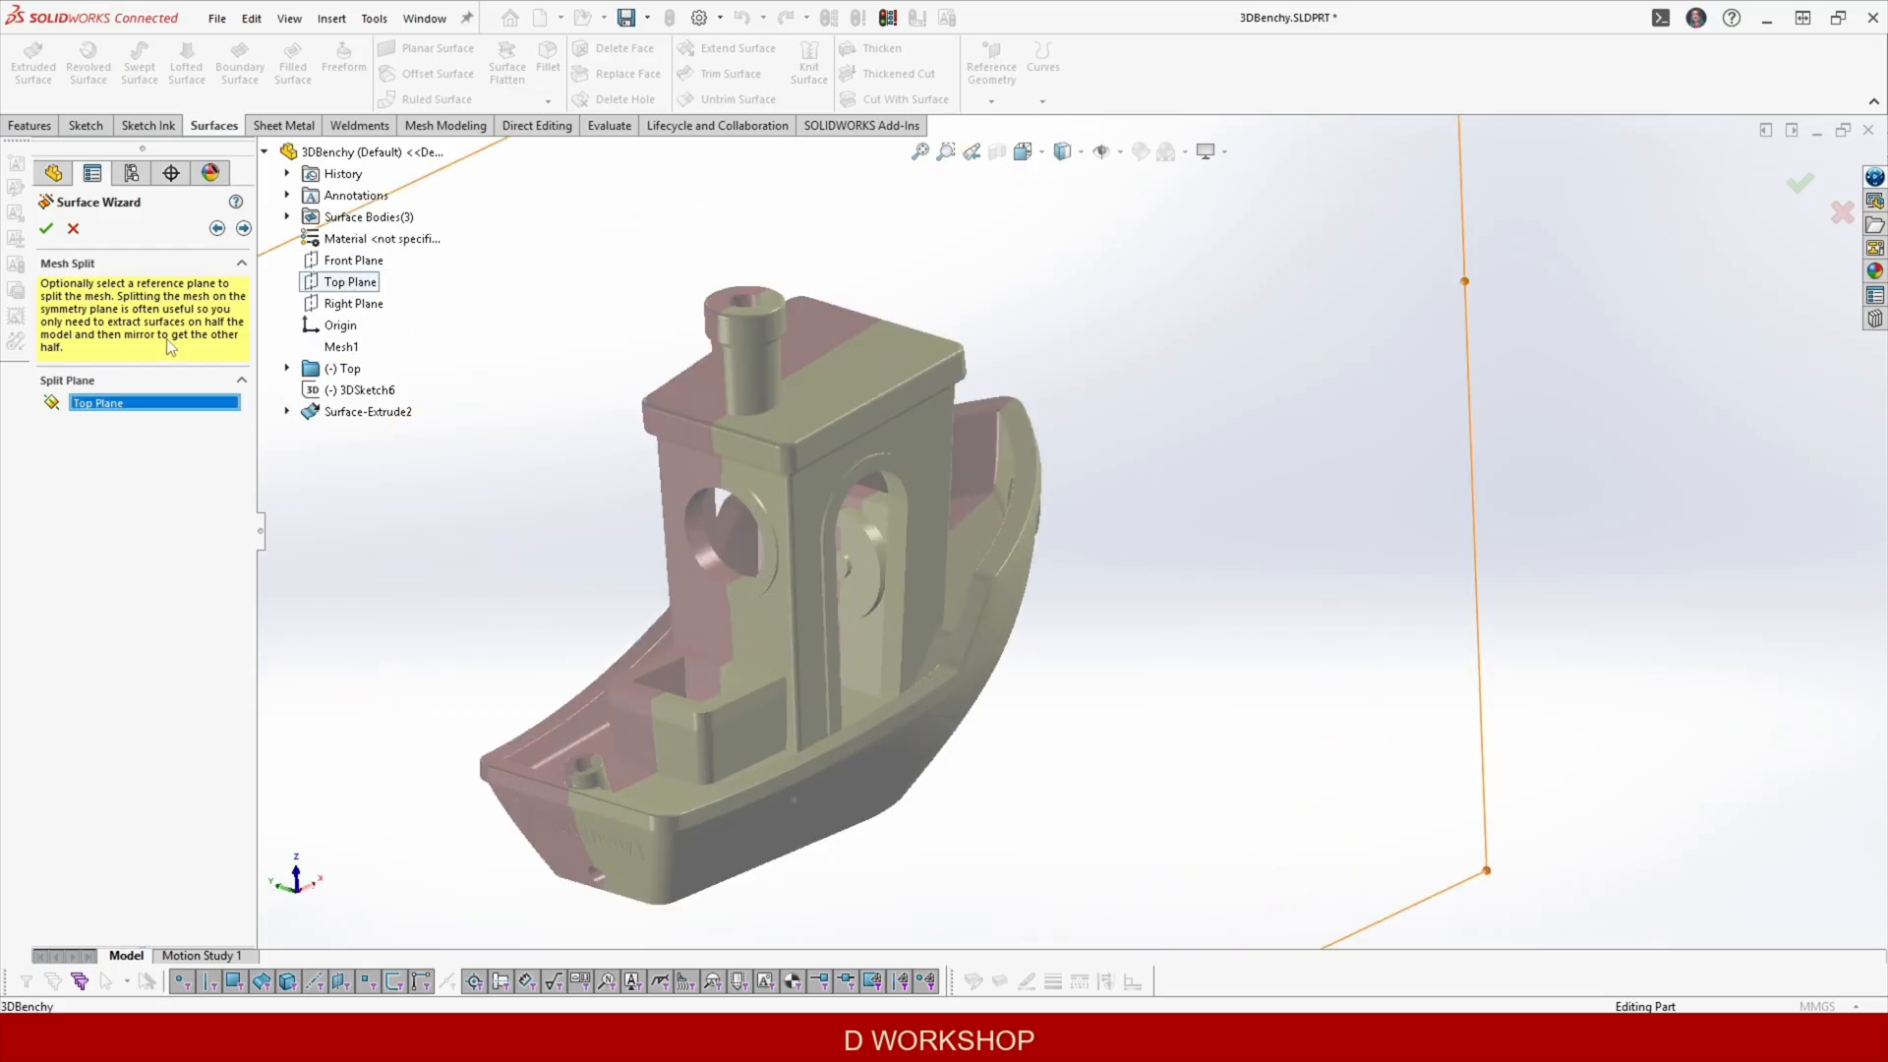
{"action": "left_click", "coordinate": [244, 229]}
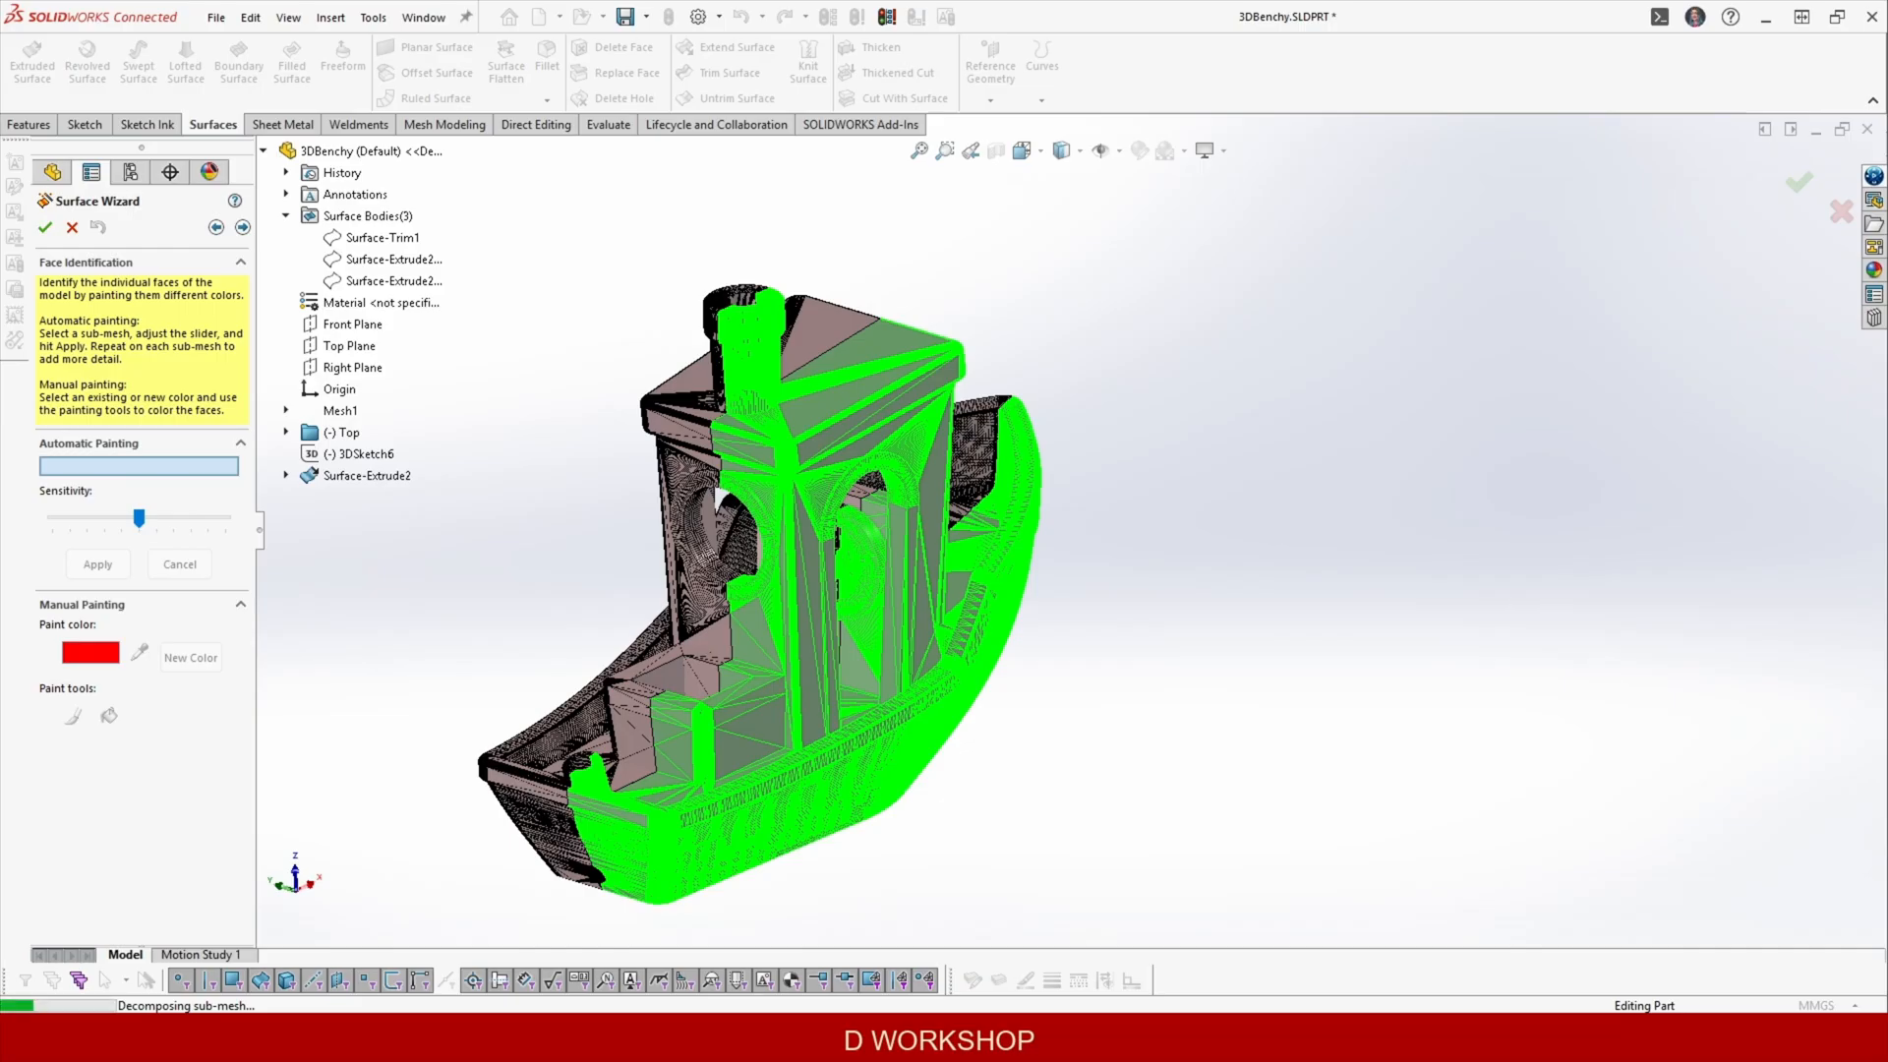
Raise the automatic painting sensitivity for Sub-mesh1 and apply it to divide that half of the boat into faces.
{"action": "mouse_move", "coordinate": [1495, 750]}
{"action": "middle_mouse_down"}
{"action": "mouse_move", "coordinate": [1108, 370]}
{"action": "mouse_move", "coordinate": [1033, 474]}
{"action": "mouse_move", "coordinate": [1138, 265]}
{"action": "mouse_move", "coordinate": [1151, 736]}
{"action": "mouse_move", "coordinate": [1049, 822]}
{"action": "mouse_move", "coordinate": [295, 246]}
{"action": "mouse_move", "coordinate": [5, 71]}
{"action": "middle_mouse_up"}
{"action": "left_click_drag", "start_coordinate": [143, 521], "coordinate": [163, 519]}
{"action": "middle_click_drag", "start_coordinate": [303, 570], "coordinate": [258, 464]}
{"action": "mouse_move", "coordinate": [158, 518]}
{"action": "left_mouse_down"}
{"action": "mouse_move", "coordinate": [209, 518]}
{"action": "mouse_move", "coordinate": [167, 520]}
{"action": "mouse_move", "coordinate": [187, 536]}
{"action": "left_mouse_up"}
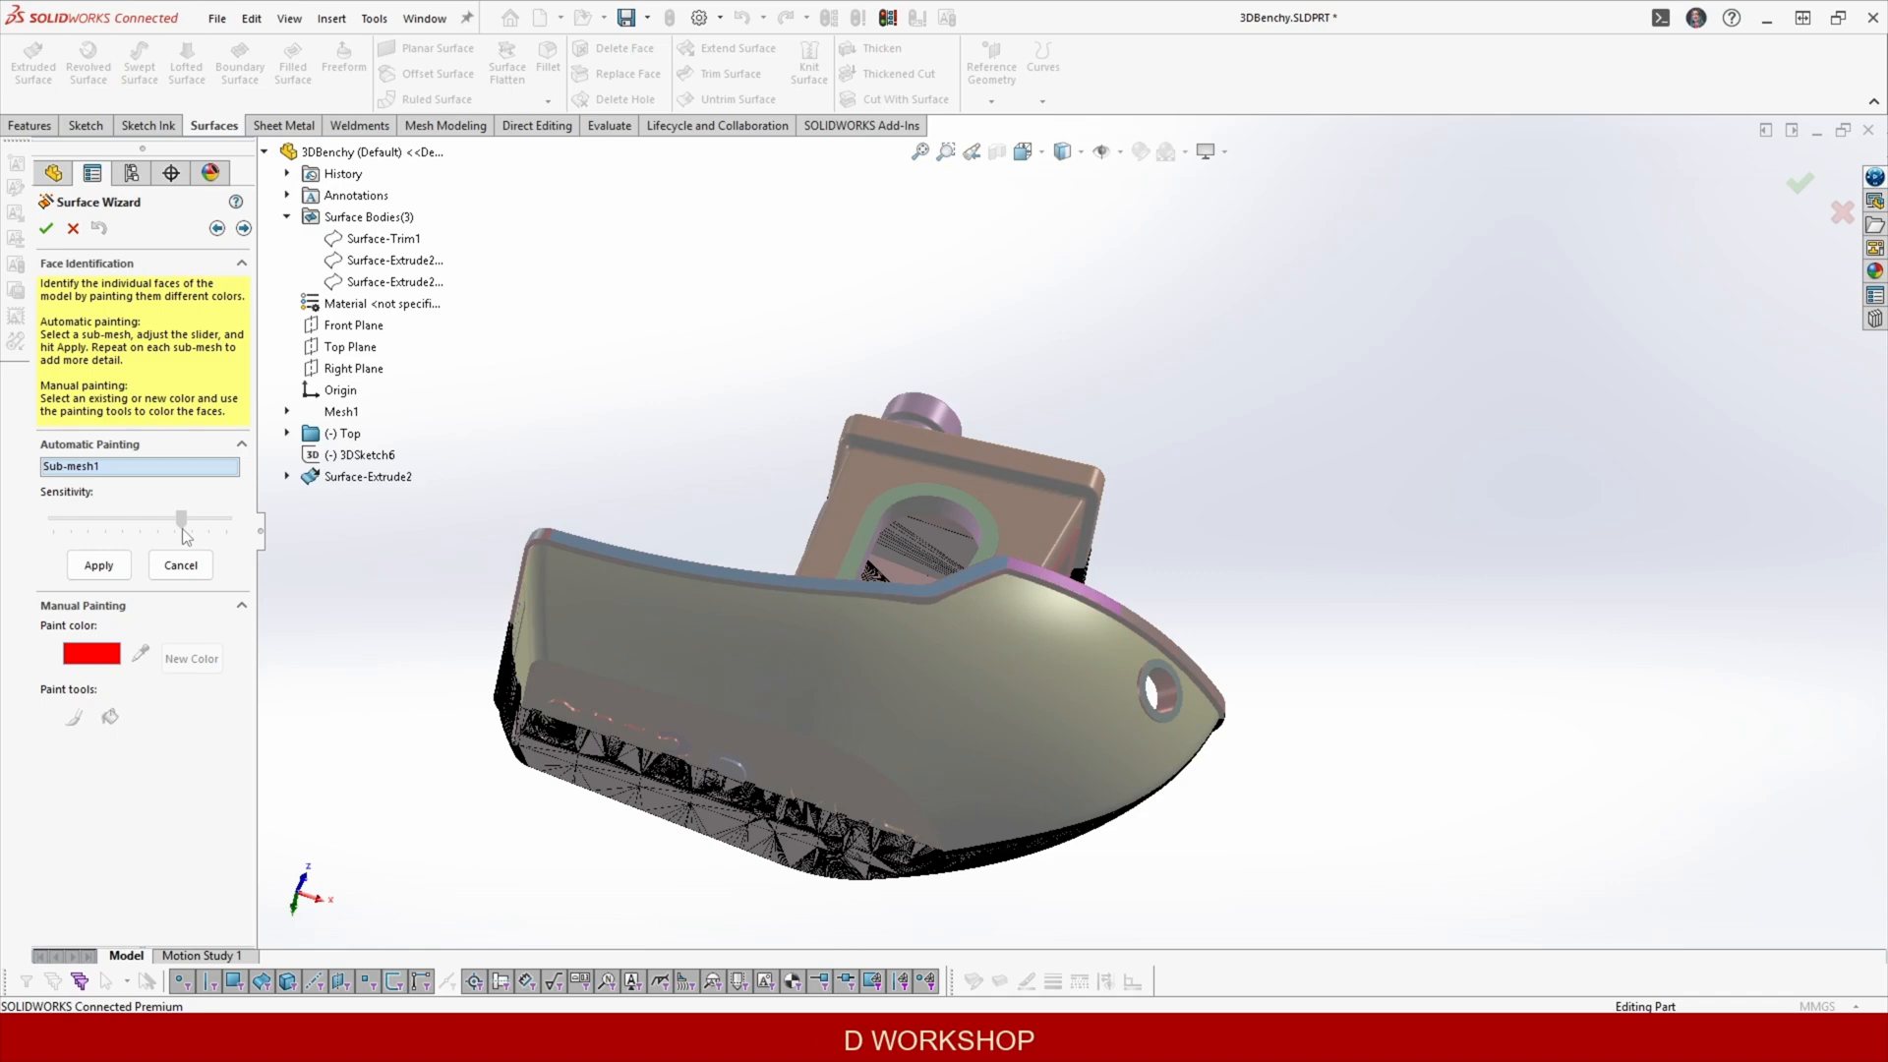
{"action": "middle_click_drag", "start_coordinate": [718, 536], "coordinate": [786, 622]}
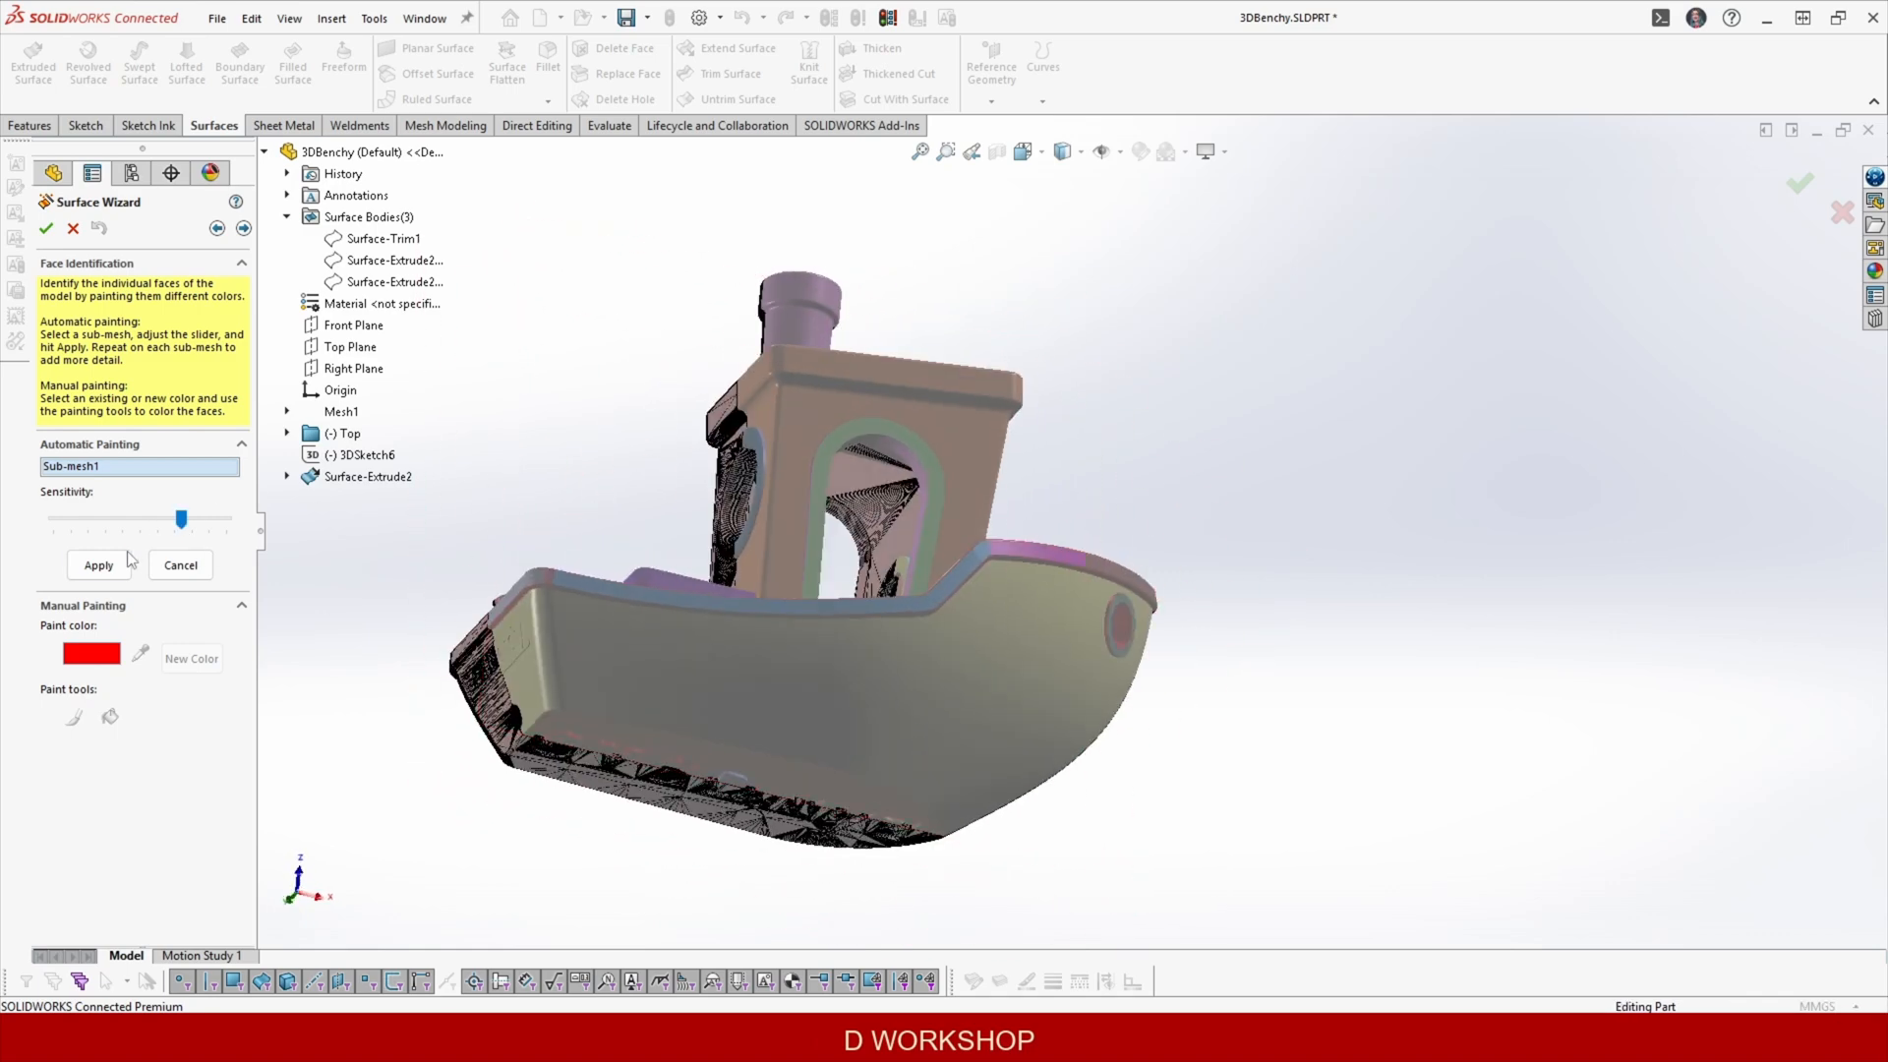
{"action": "left_click", "coordinate": [100, 564]}
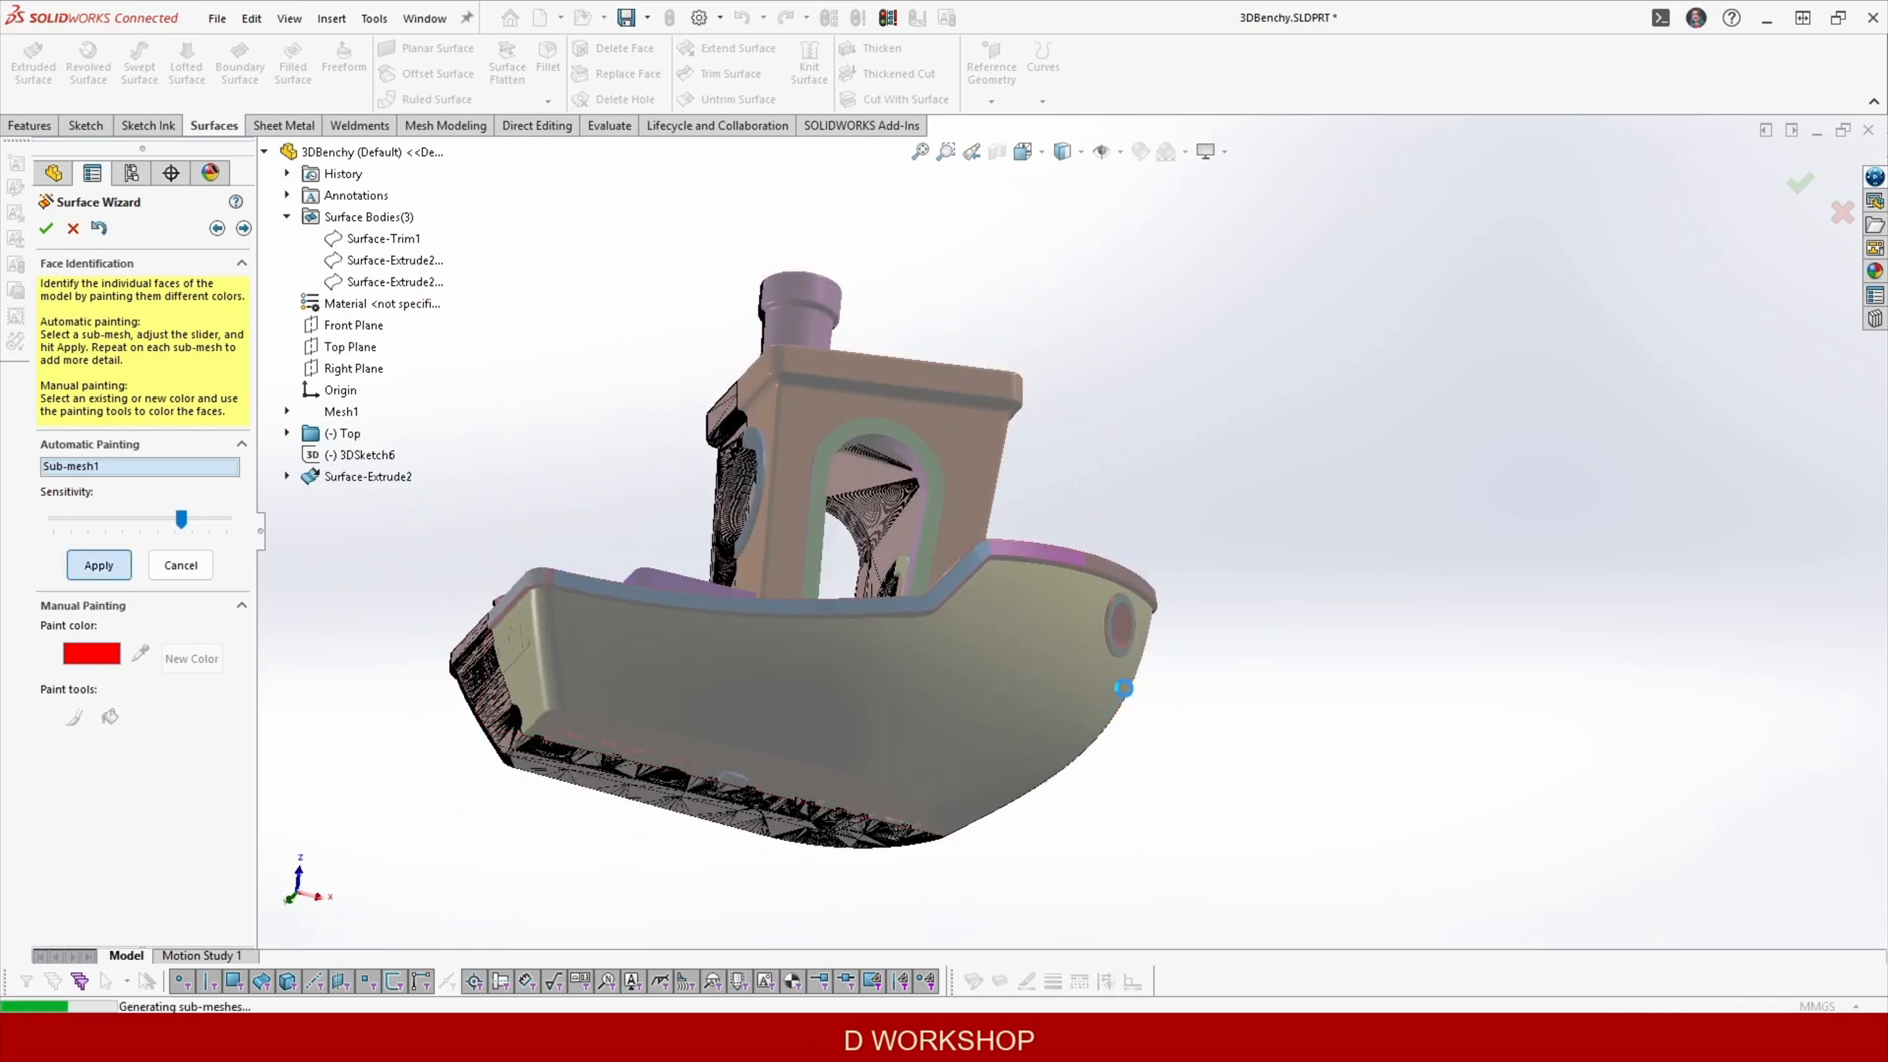
Refine the hull side, Sub-mesh20, with automatic painting at the lowest sensitivity and finish the wizard.
{"action": "left_click", "coordinate": [1032, 660]}
{"action": "middle_click_drag", "start_coordinate": [1031, 660], "coordinate": [988, 617]}
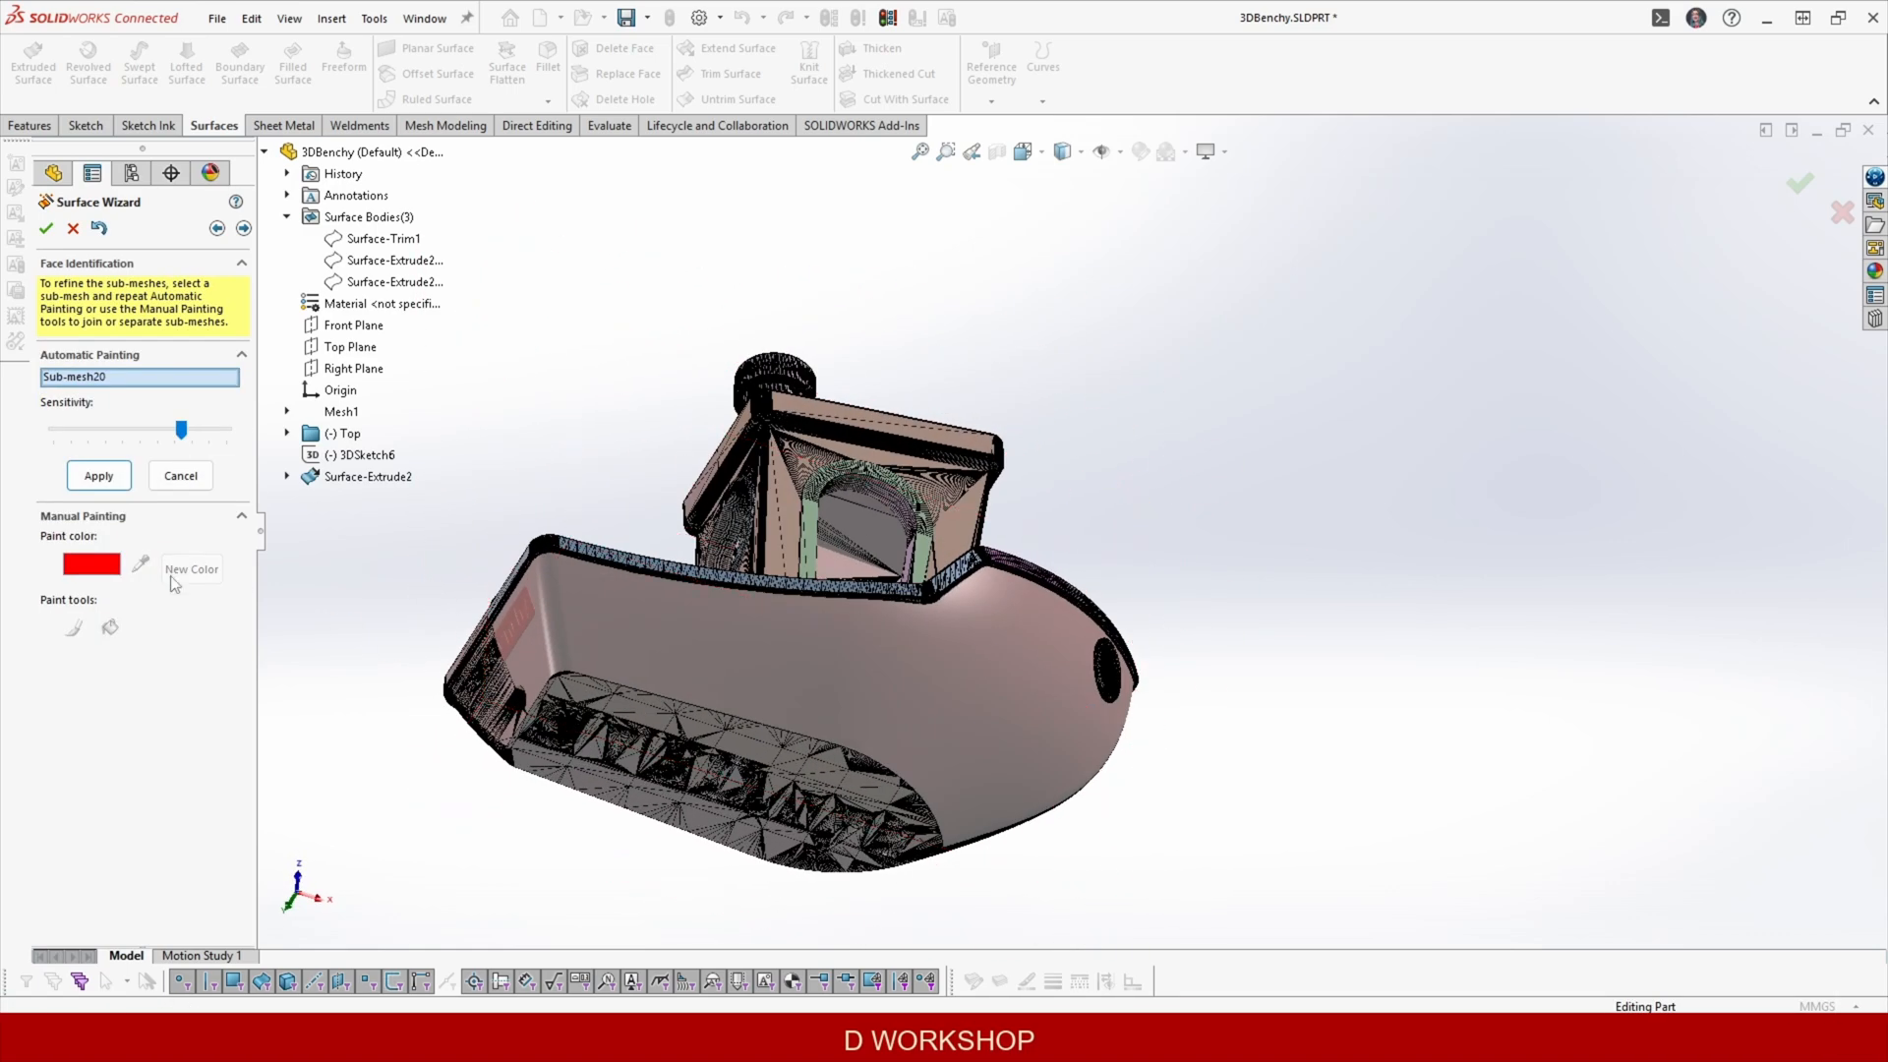
{"action": "left_click_drag", "start_coordinate": [134, 433], "coordinate": [34, 452]}
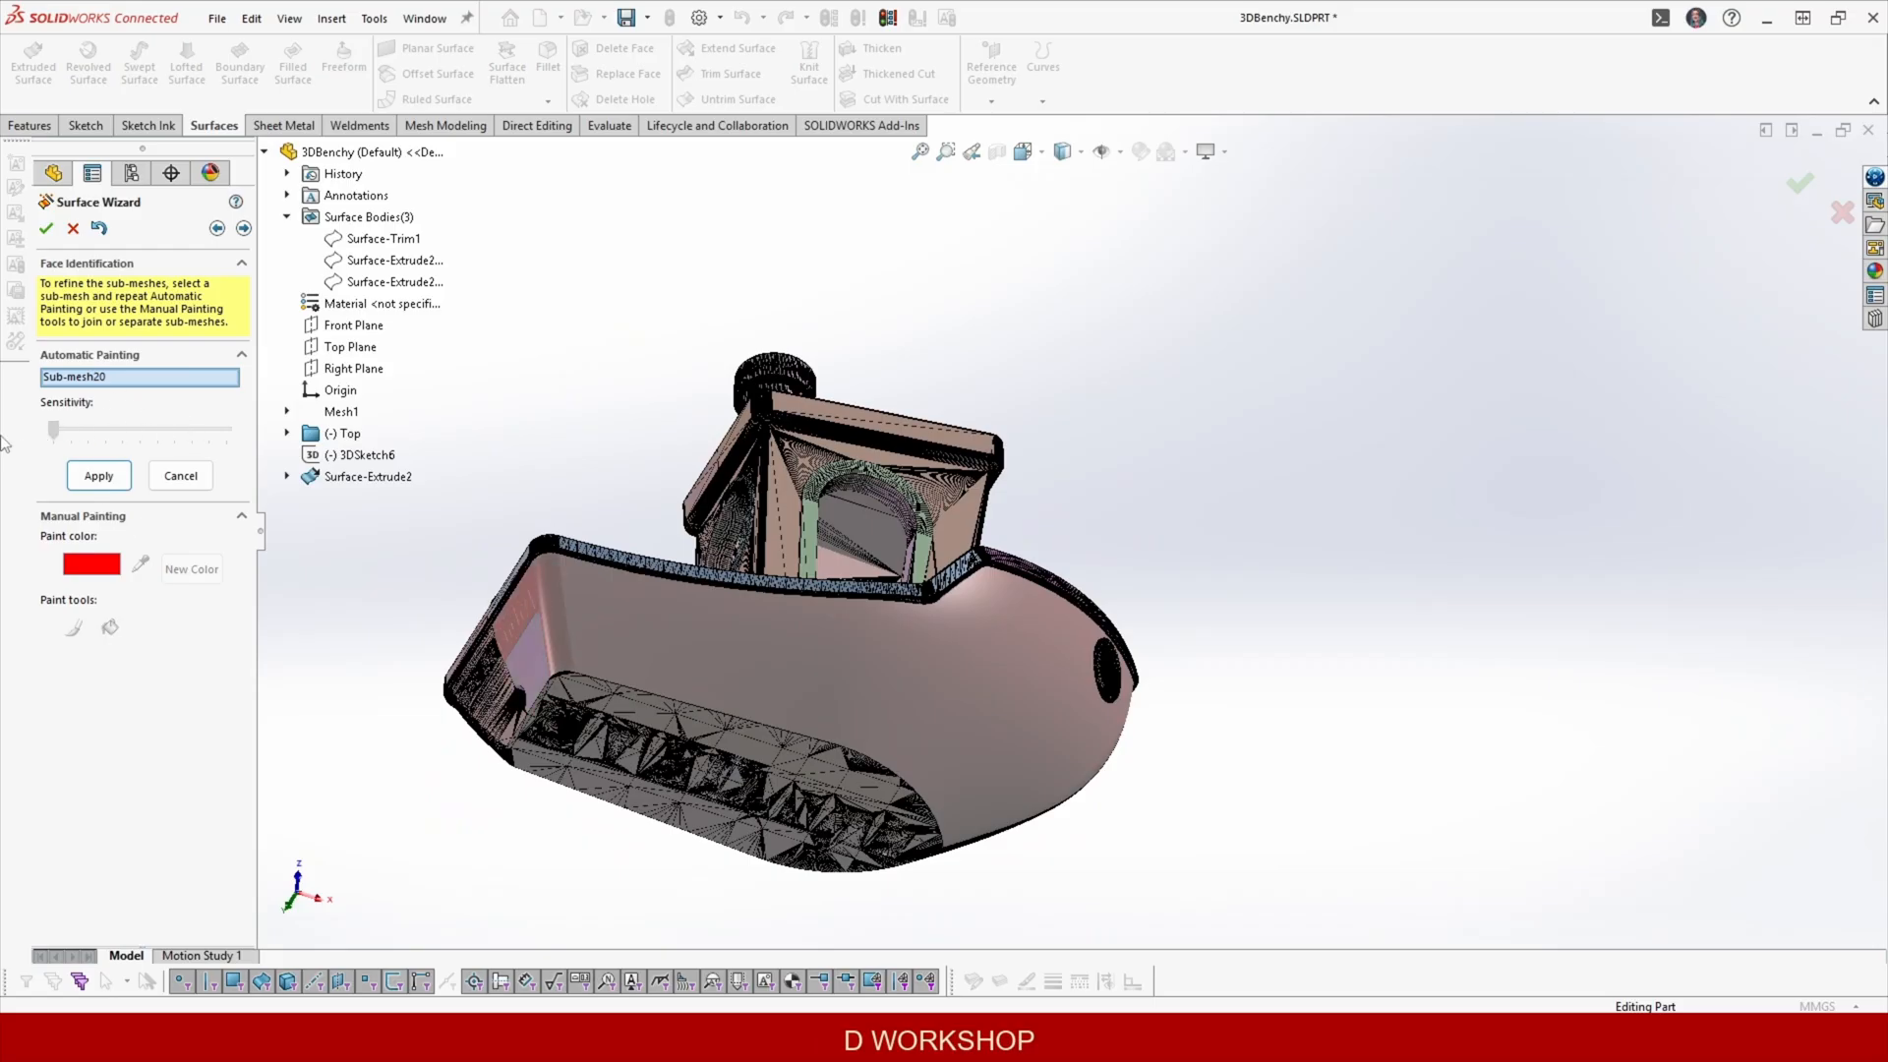
{"action": "middle_click_drag", "start_coordinate": [1124, 889], "coordinate": [1024, 751]}
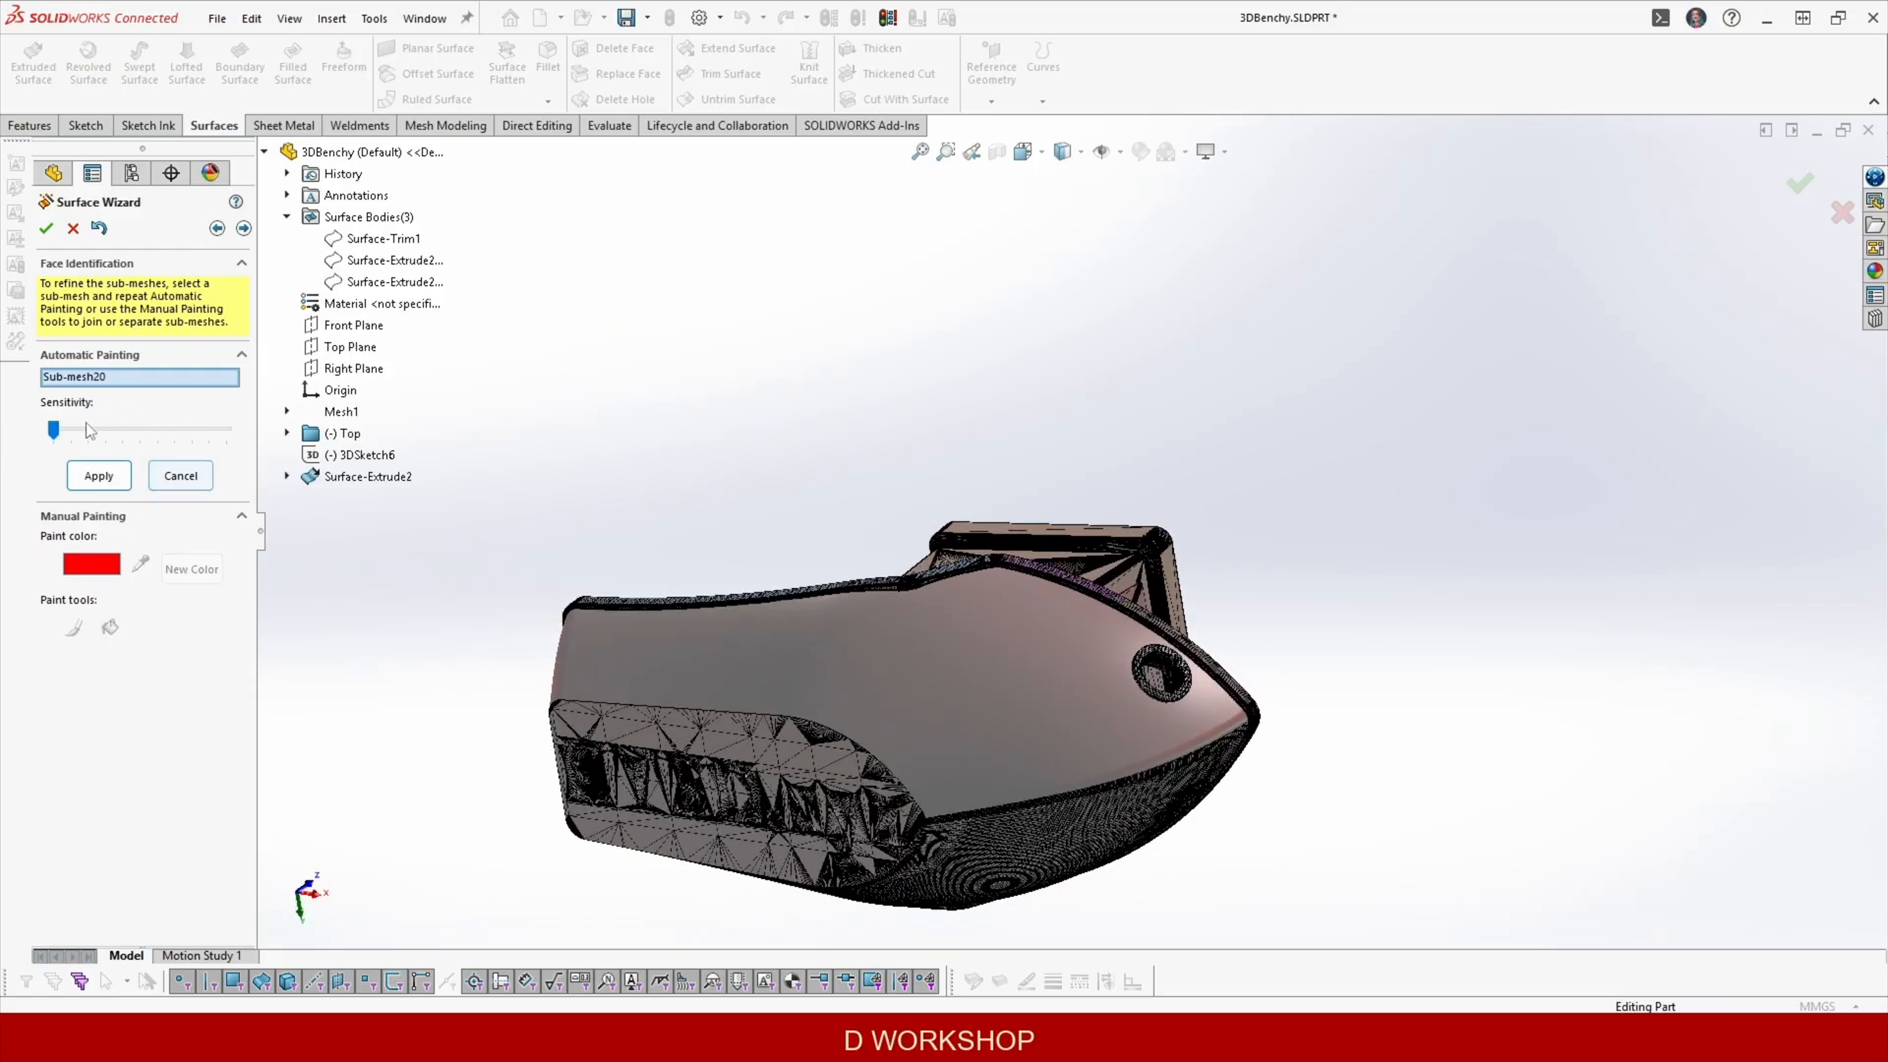
{"action": "left_click", "coordinate": [93, 478]}
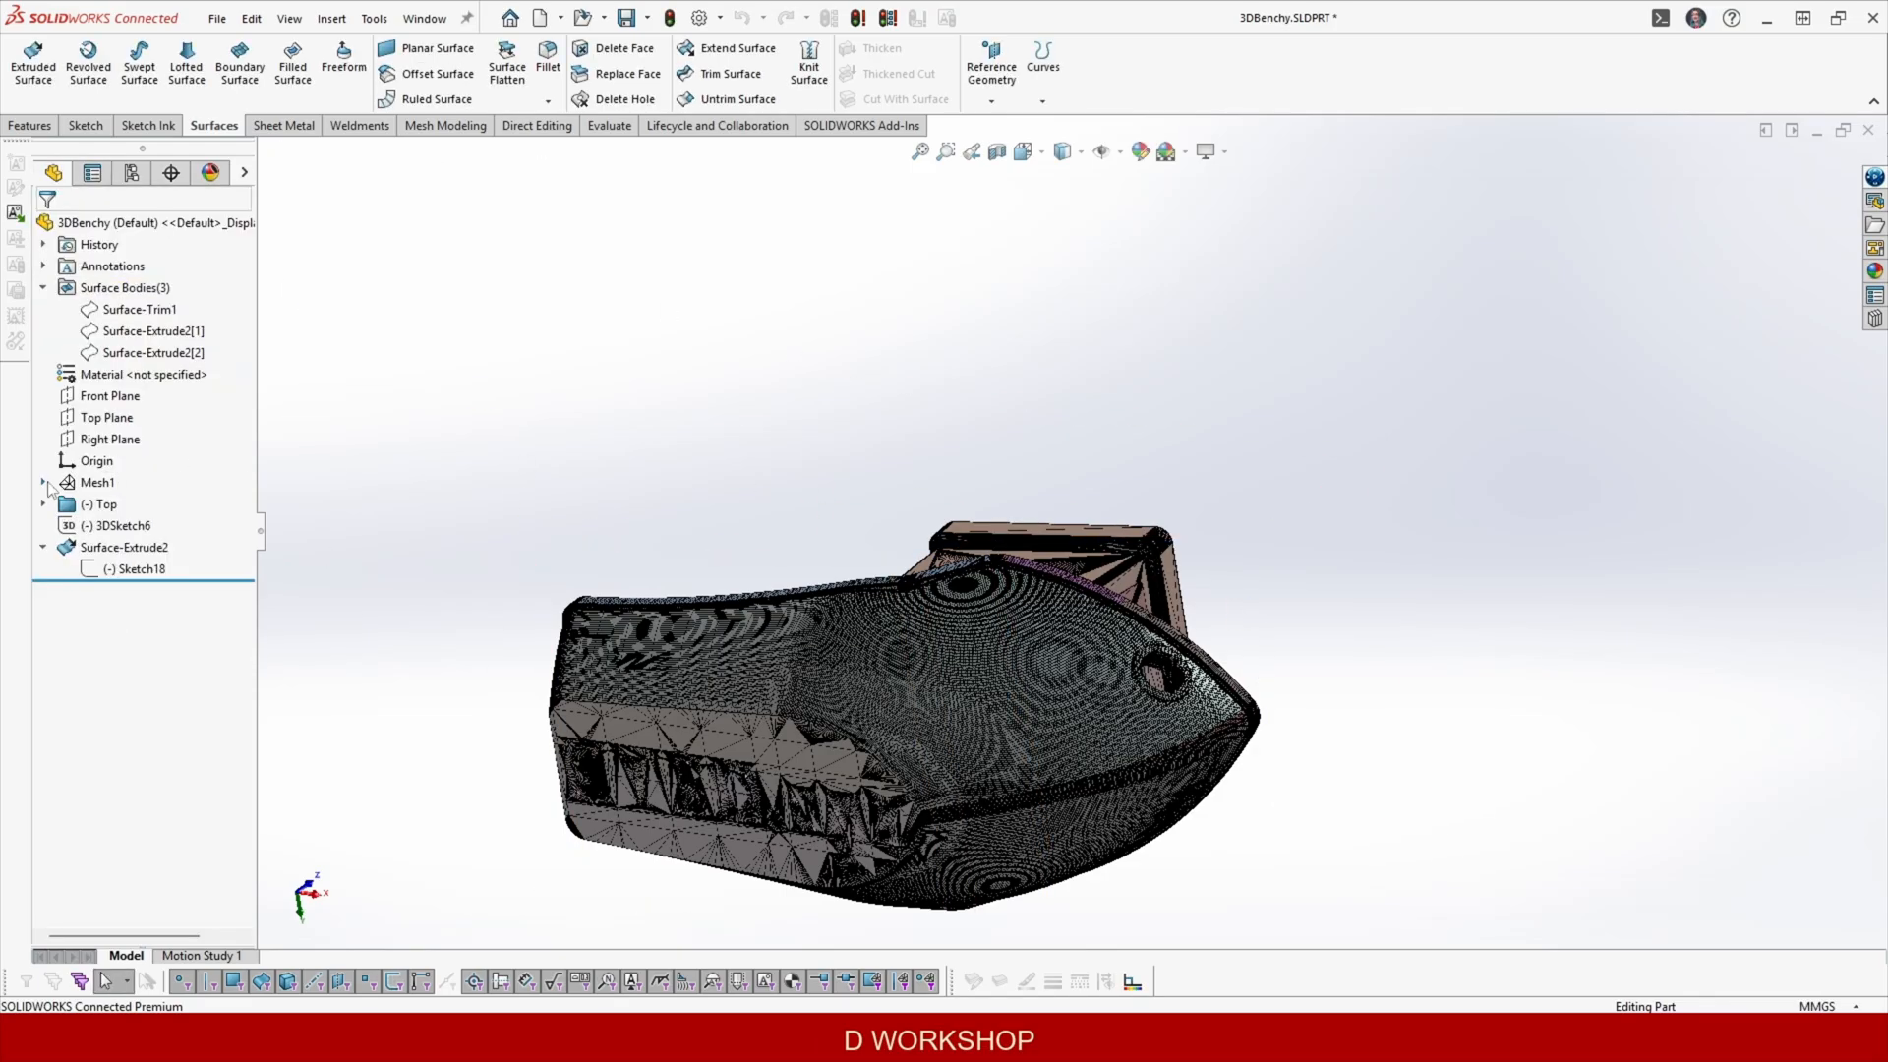
Delete the sub-meshes from Sub-mesh35 through Salient Sub-mesh11, keeping the hull side's Sub-mesh34.
{"action": "left_click", "coordinate": [960, 753]}
{"action": "left_click", "coordinate": [968, 693]}
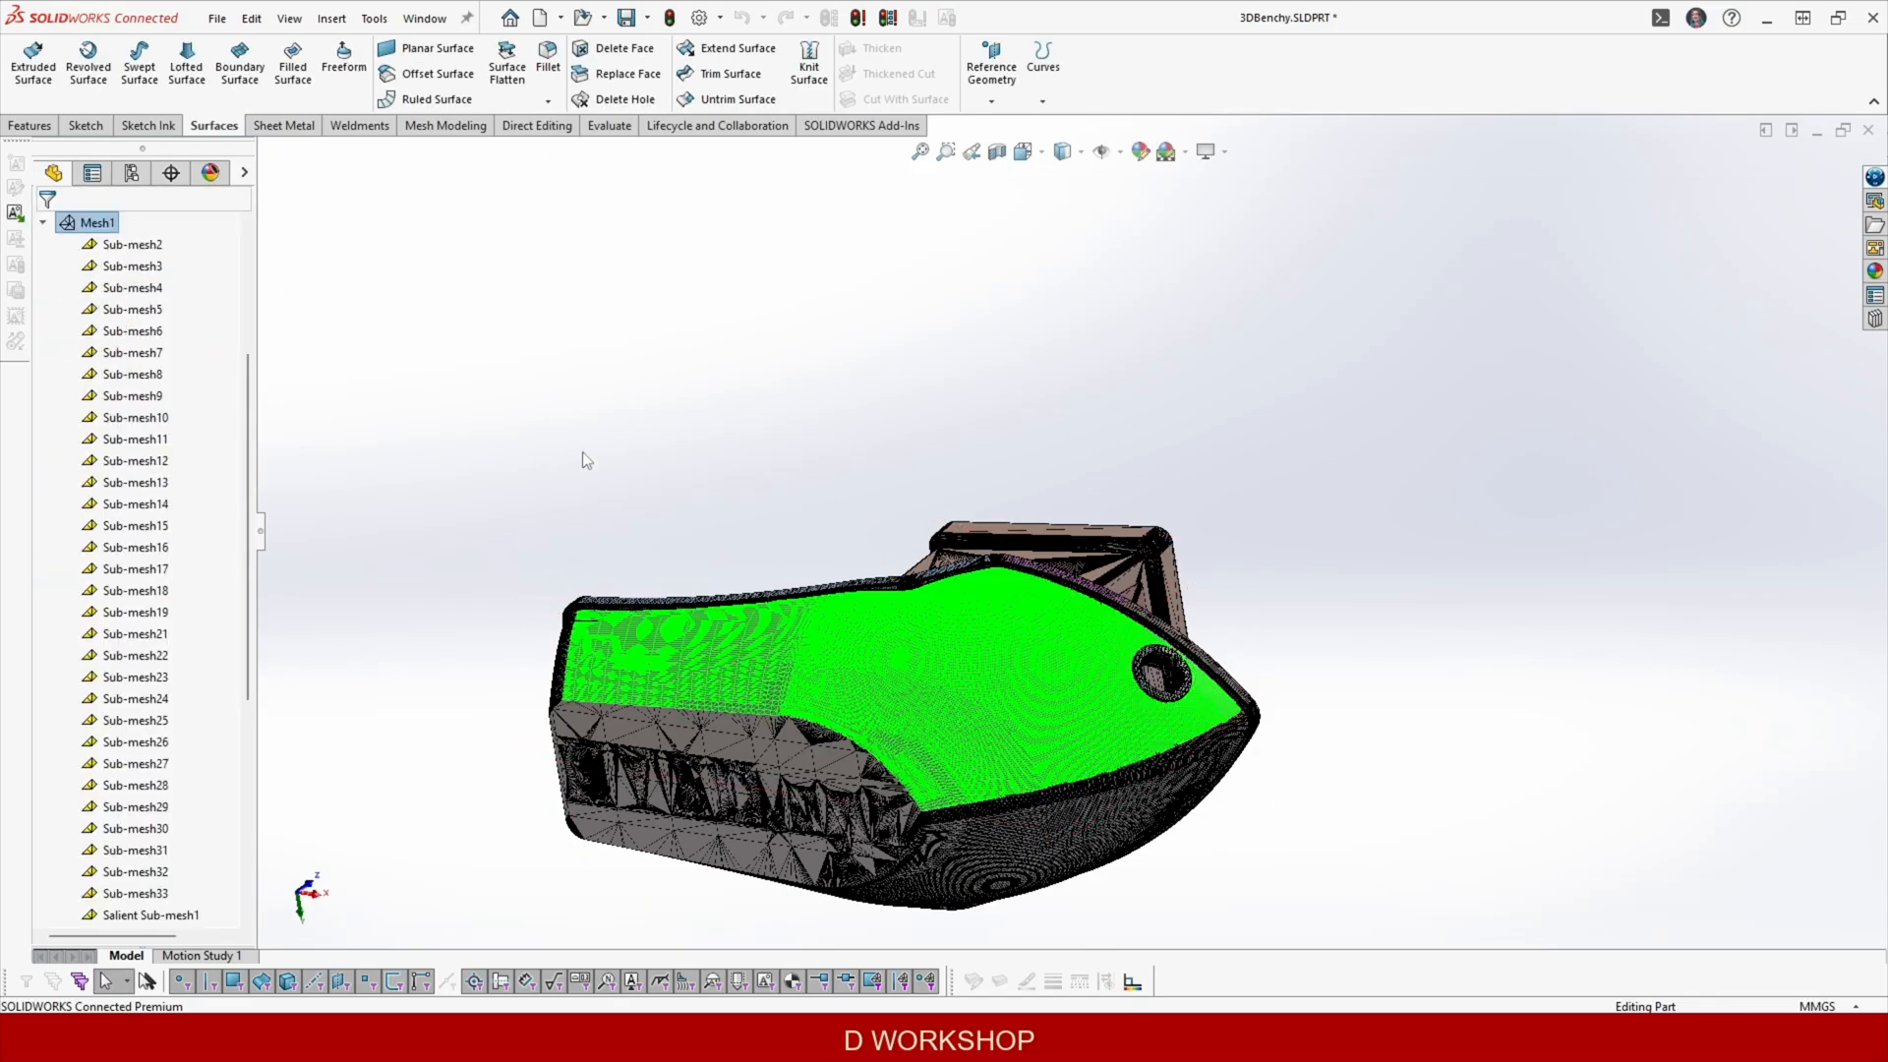
{"action": "scroll", "coordinate": [202, 645], "scroll_direction": "down", "scroll_amount": 7}
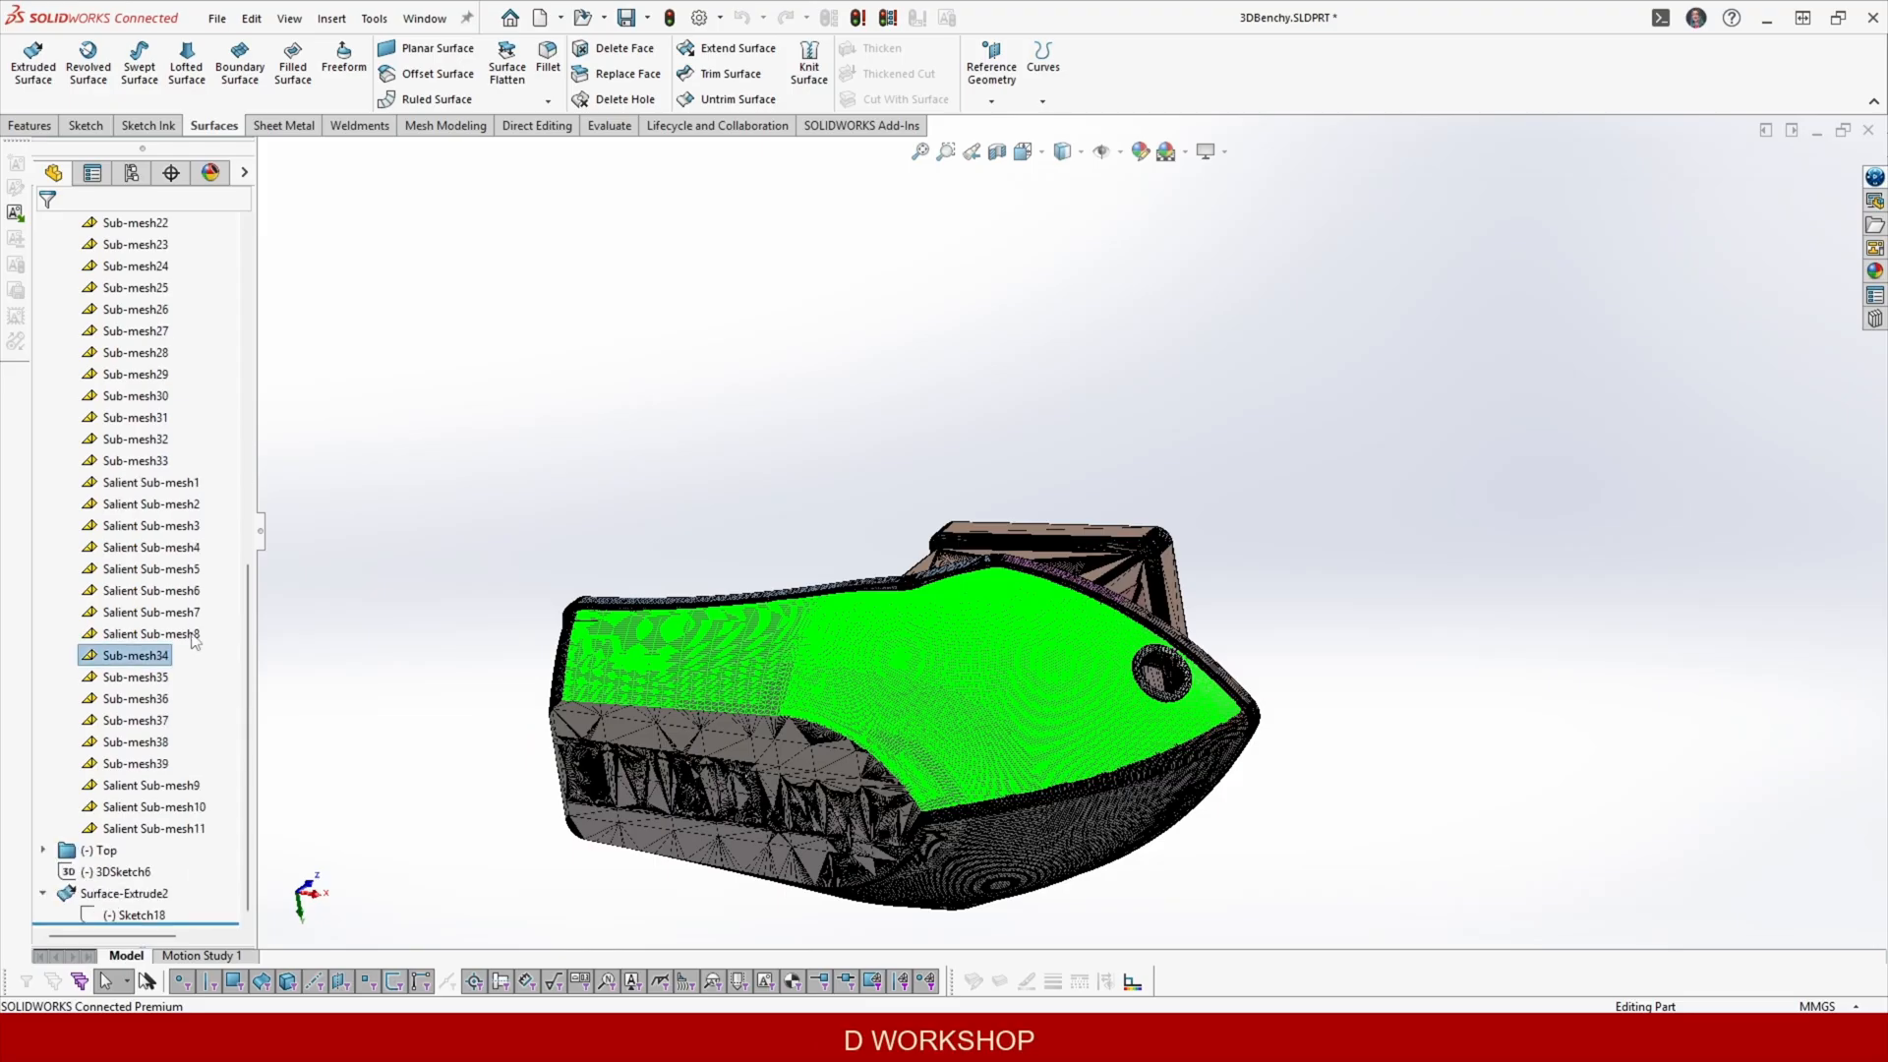
{"action": "left_click", "coordinate": [130, 679]}
{"action": "left_click", "coordinate": [146, 831], "text": "shift"}
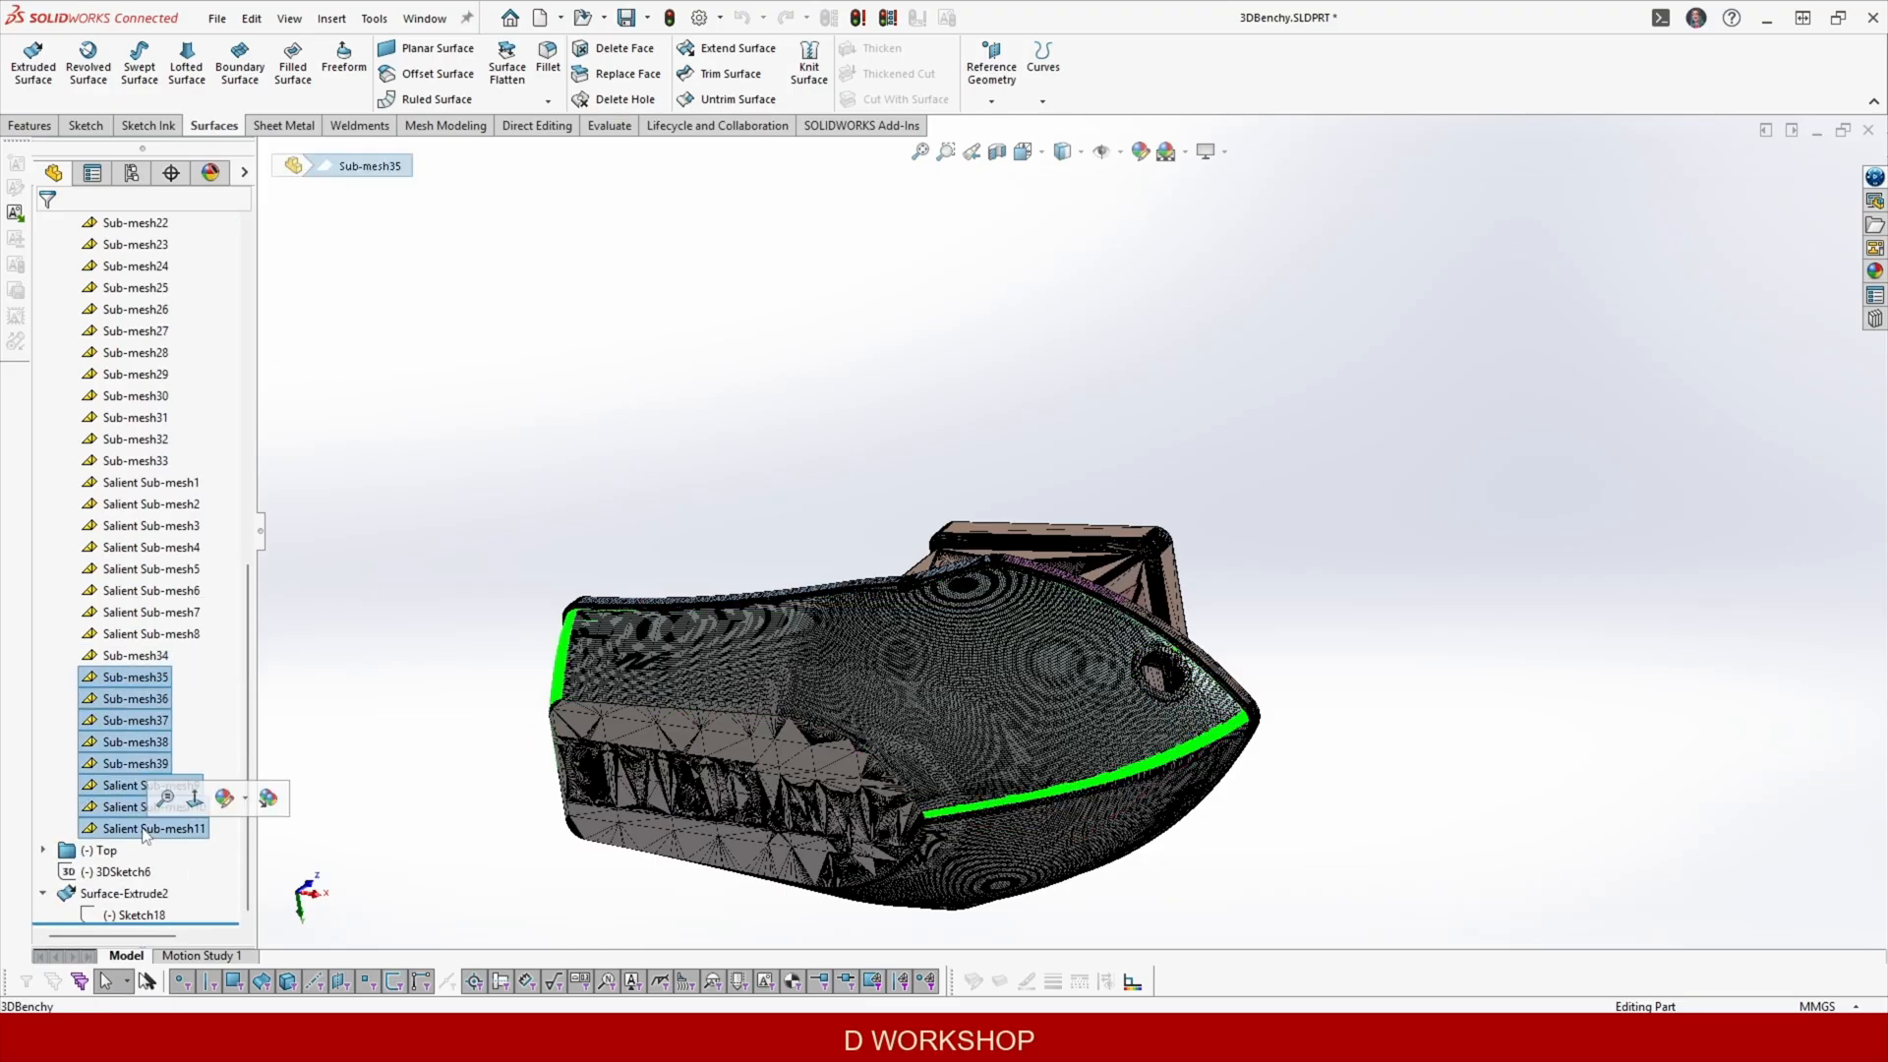
{"action": "key", "text": "Delete"}
{"action": "left_click", "coordinate": [1072, 456]}
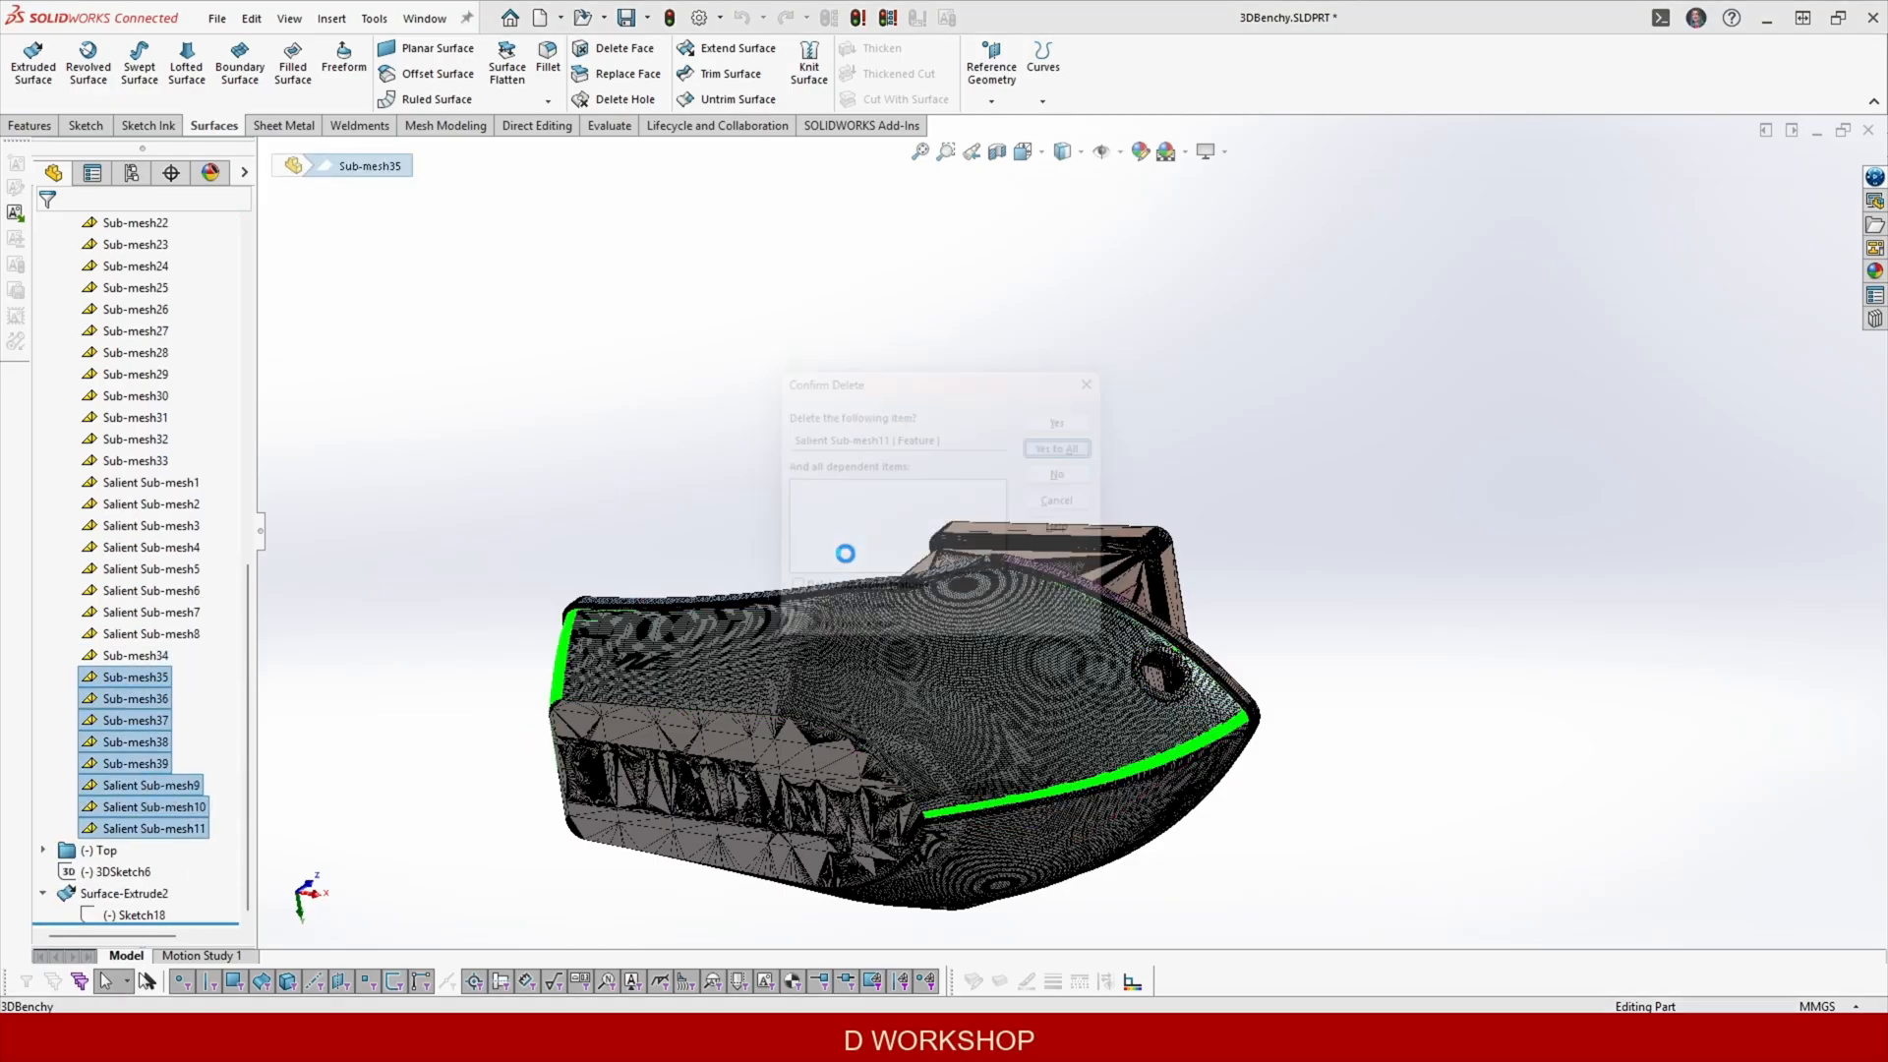
{"action": "left_click", "coordinate": [144, 806]}
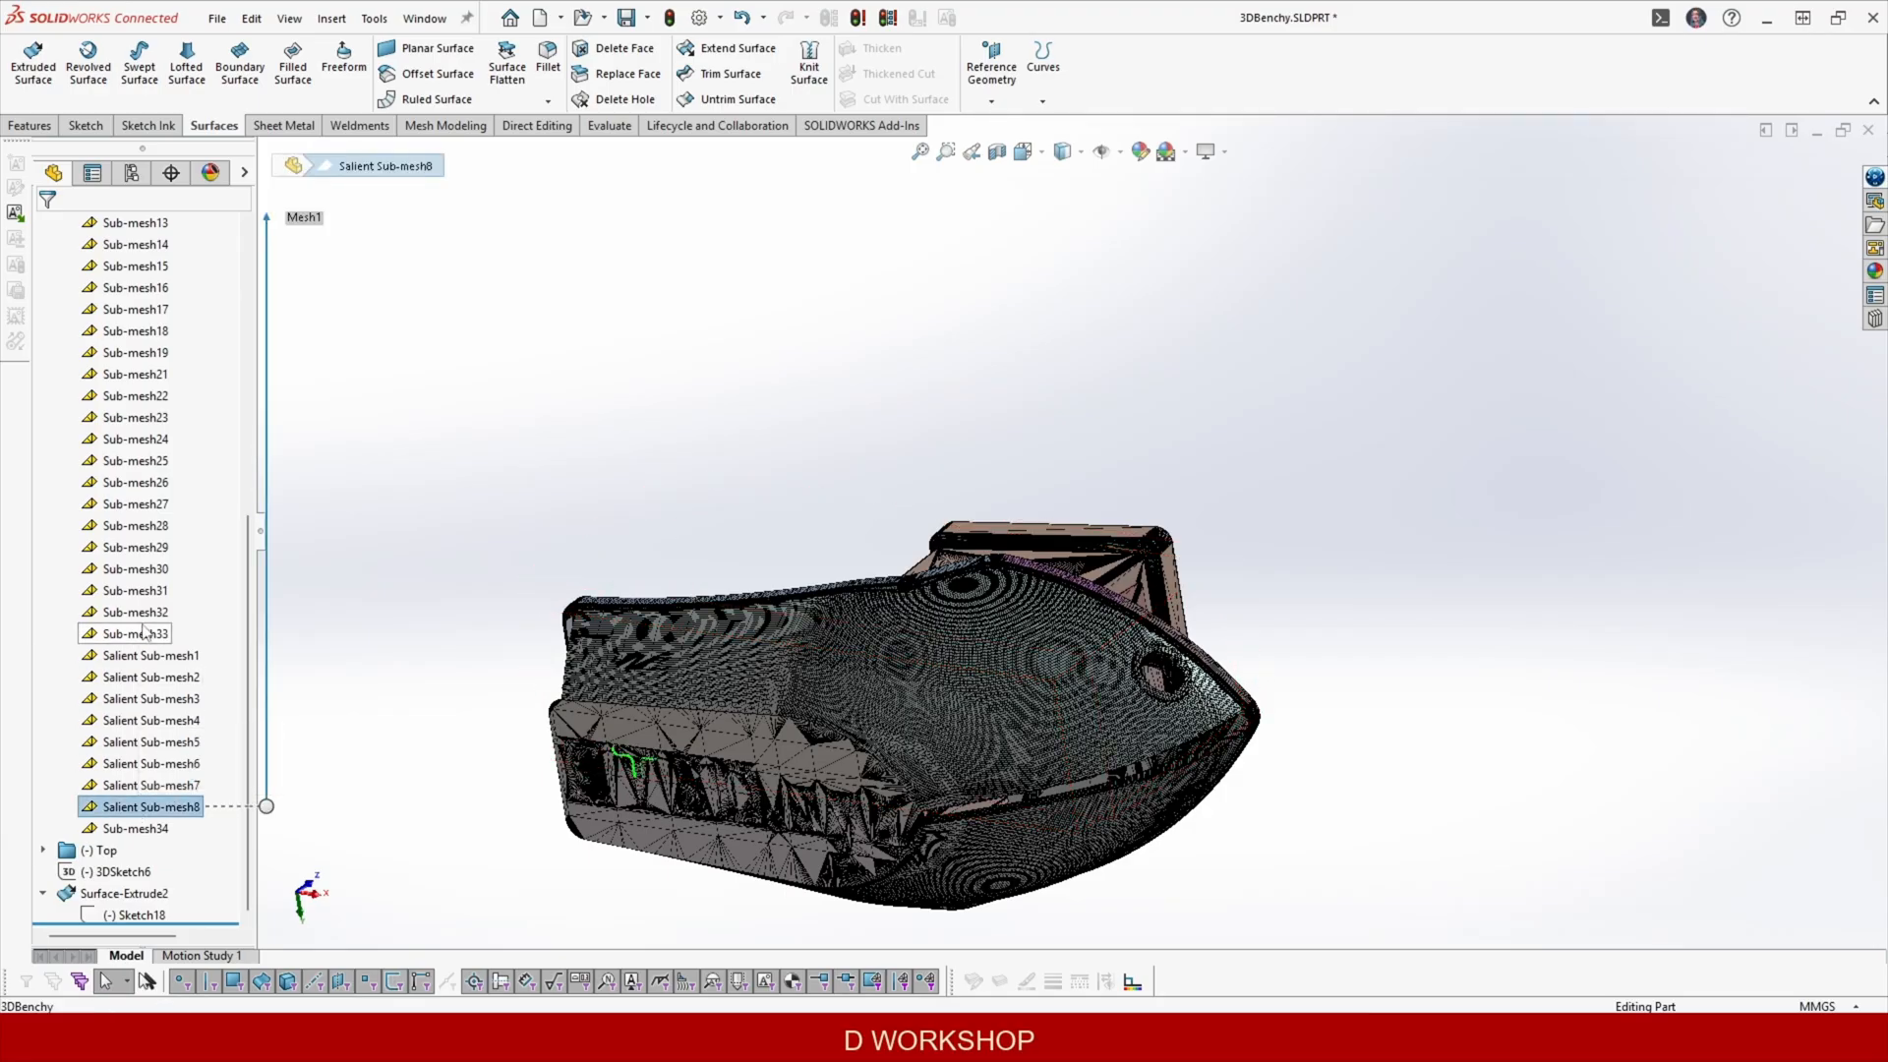
{"action": "scroll", "coordinate": [145, 509], "scroll_direction": "up", "scroll_amount": 8}
{"action": "left_click", "coordinate": [138, 505], "text": "shift"}
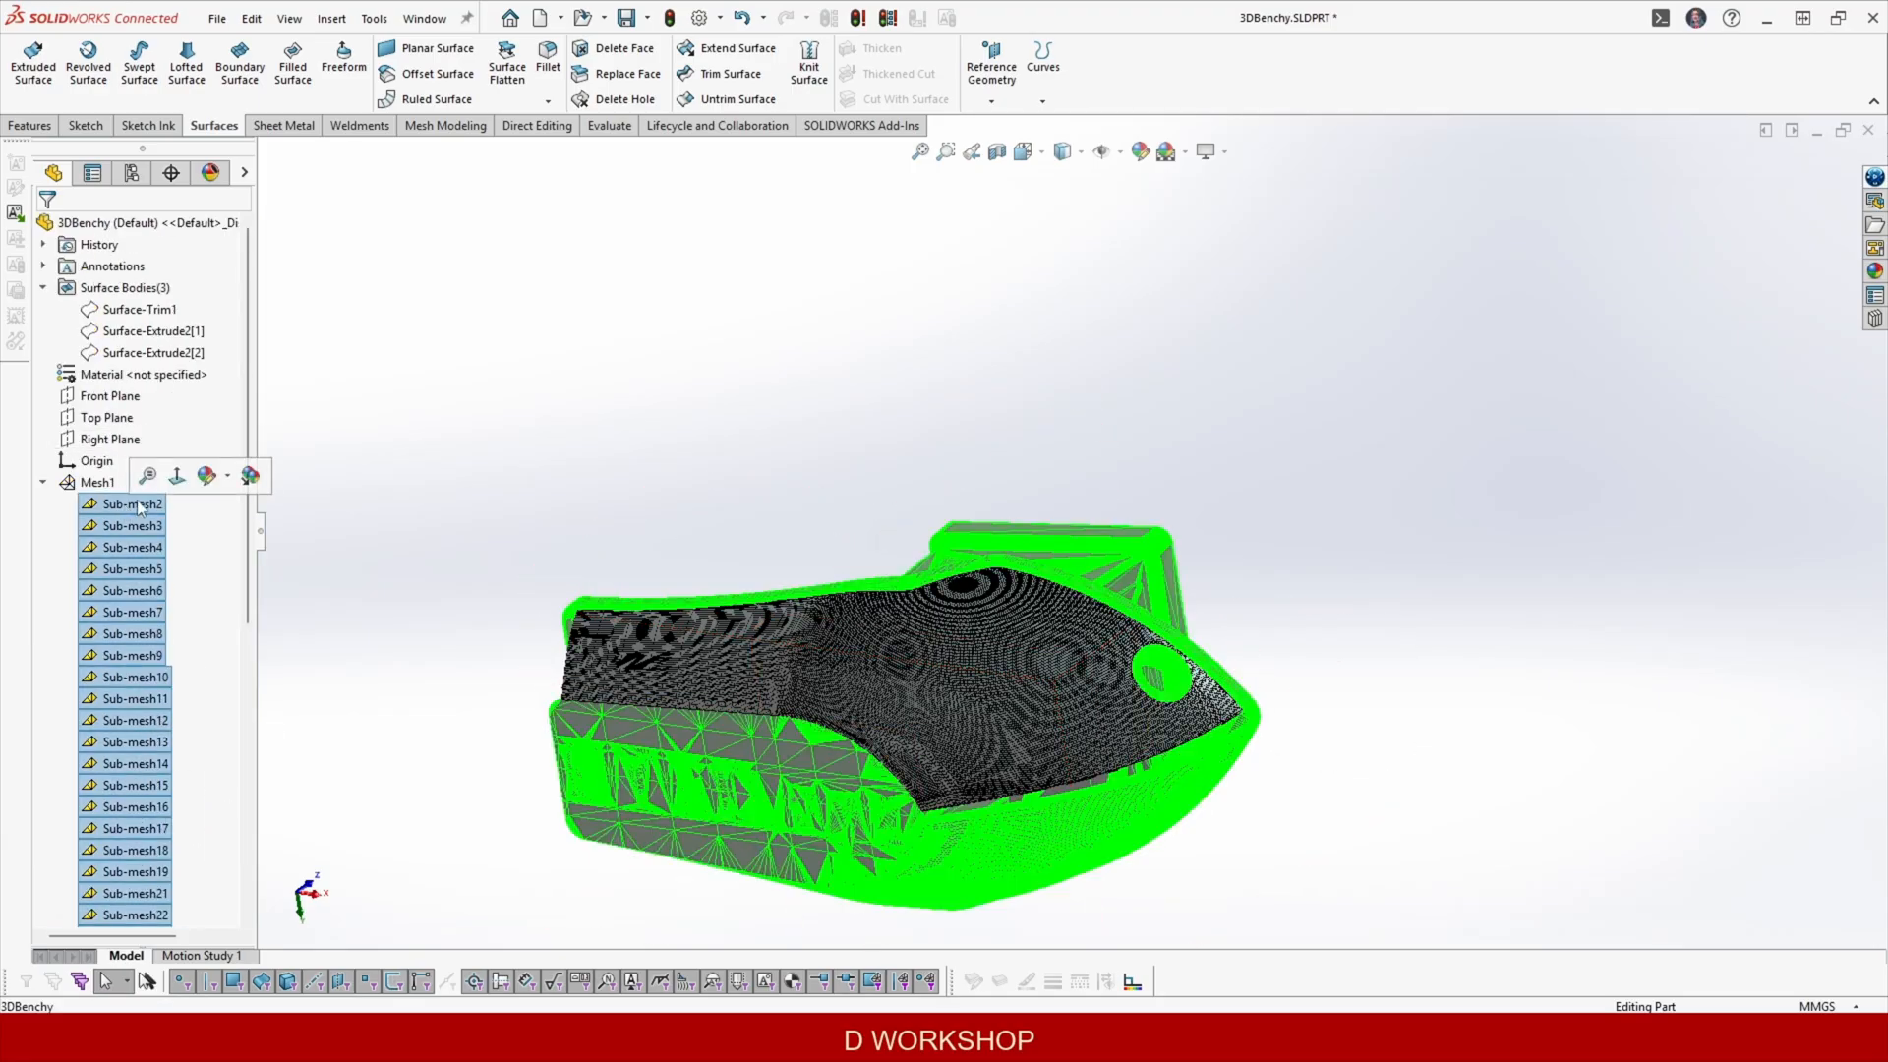
{"action": "left_click", "coordinate": [1436, 674]}
Check which sub-meshes form the rim and inner wall of the bow hole, and inspect the hull from the side.
{"action": "scroll", "coordinate": [1170, 649], "scroll_direction": "down", "scroll_amount": 5}
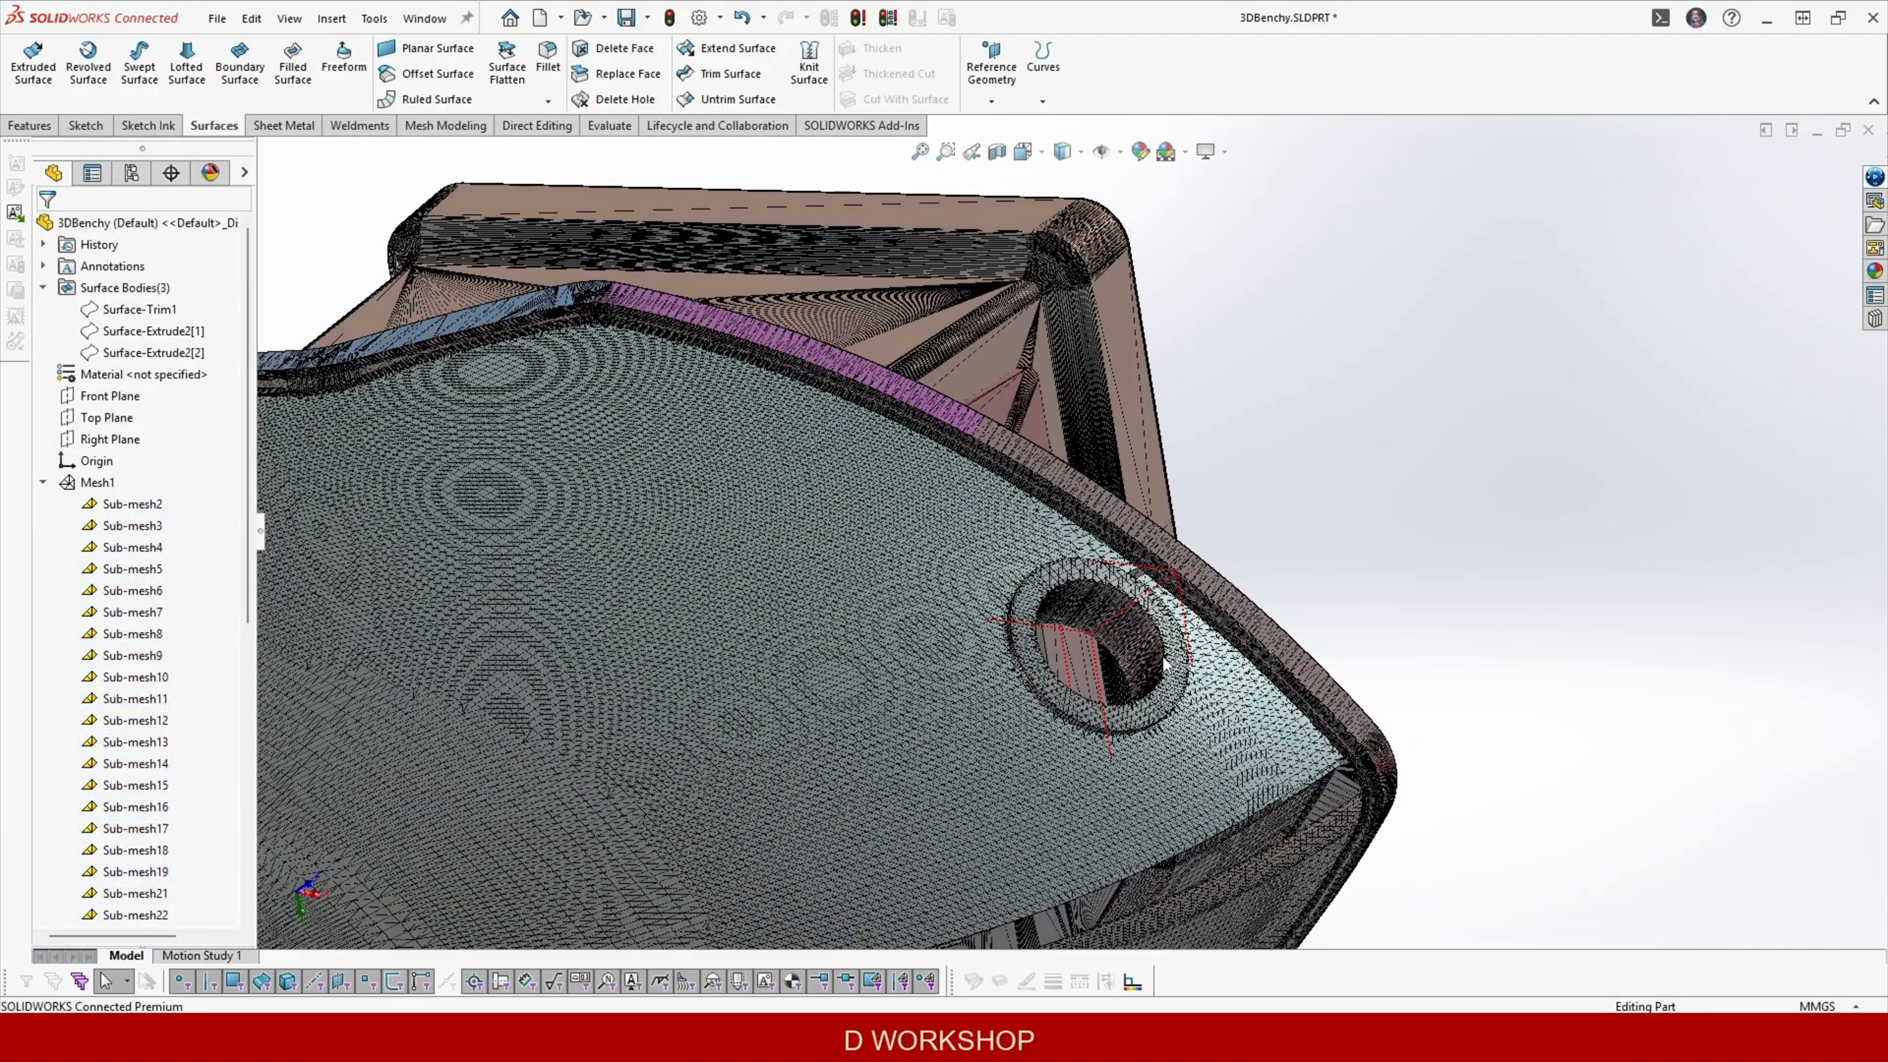
{"action": "left_click", "coordinate": [1091, 597]}
{"action": "left_click", "coordinate": [1091, 597], "text": "ctrl"}
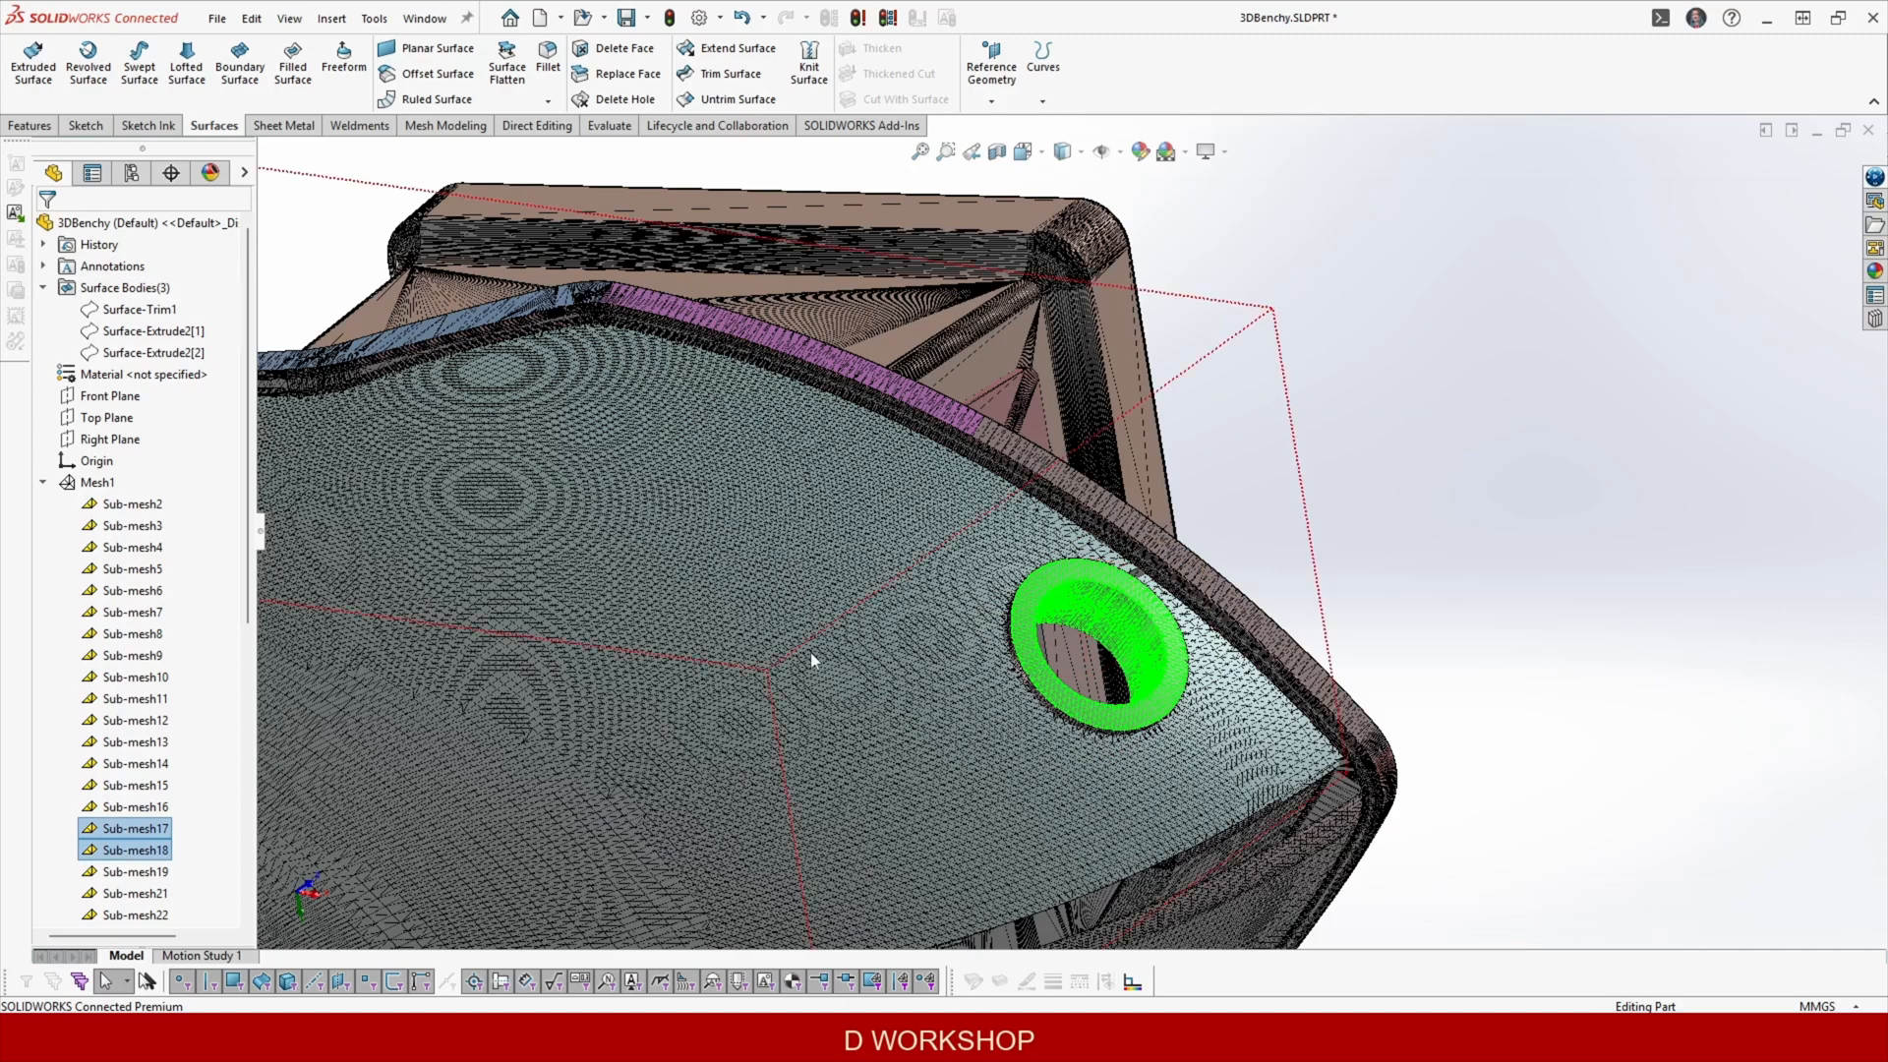
{"action": "scroll", "coordinate": [630, 681], "scroll_direction": "up", "scroll_amount": 1}
{"action": "scroll", "coordinate": [110, 763], "scroll_direction": "down", "scroll_amount": 8}
{"action": "scroll", "coordinate": [989, 708], "scroll_direction": "up", "scroll_amount": 2}
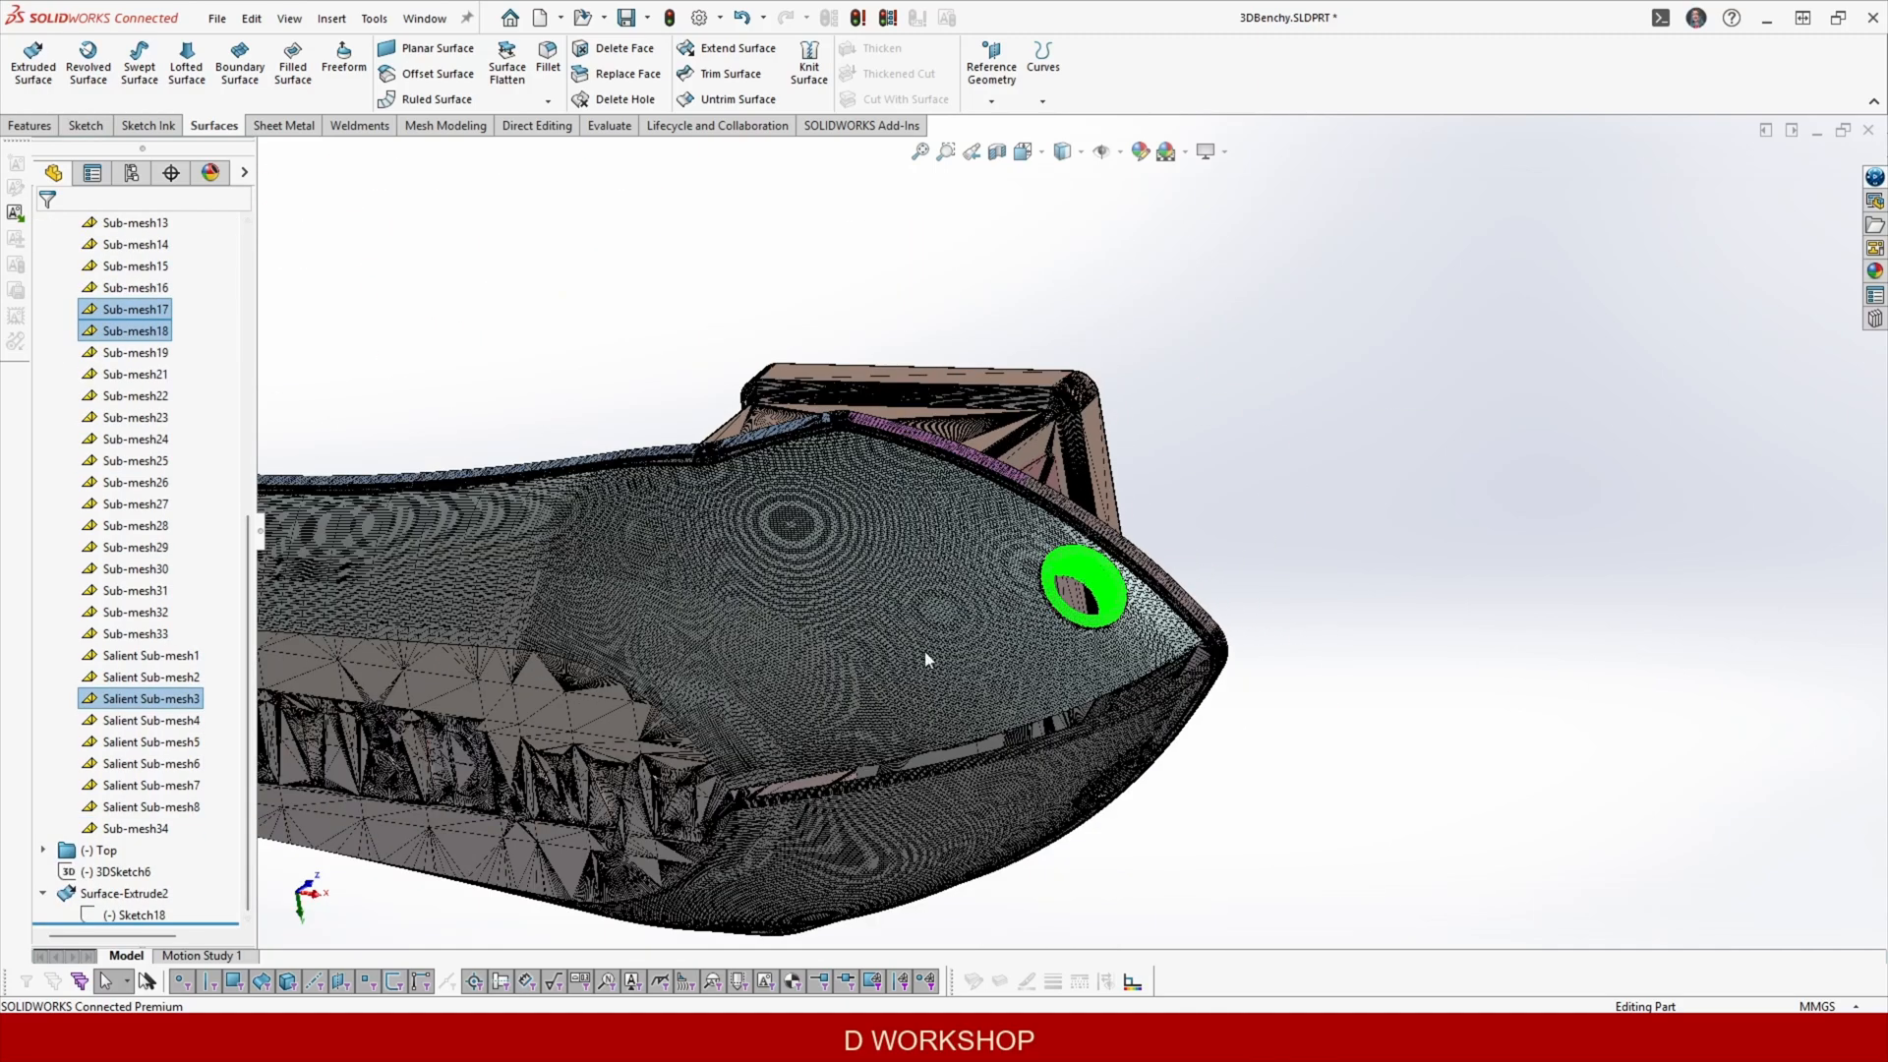
{"action": "scroll", "coordinate": [886, 598], "scroll_direction": "up", "scroll_amount": 3}
{"action": "middle_click_drag", "start_coordinate": [886, 598], "coordinate": [837, 714]}
{"action": "middle_click_drag", "start_coordinate": [686, 505], "coordinate": [629, 615]}
{"action": "left_click", "coordinate": [276, 539]}
Delete all sub-meshes from Sub-mesh2 through Salient Sub-mesh8, leaving only the hull side's Sub-mesh34.
{"action": "left_click", "coordinate": [997, 752]}
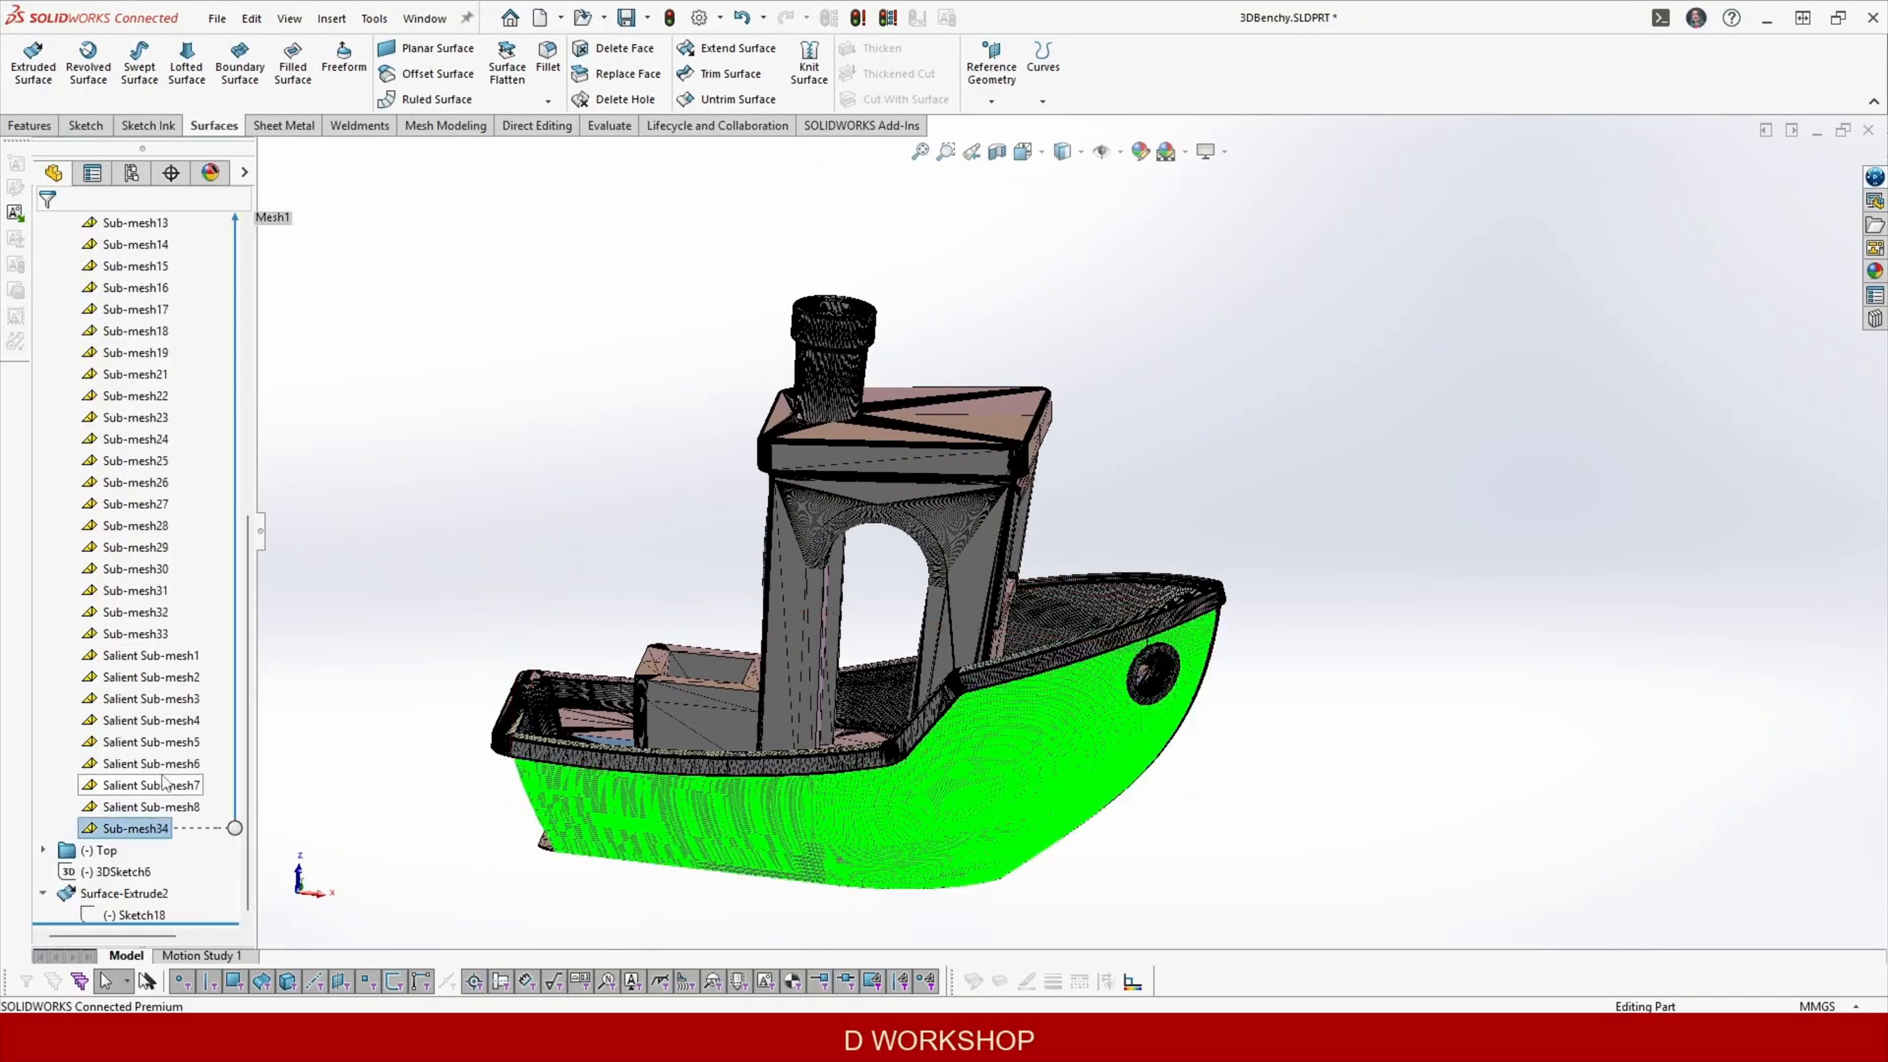
{"action": "left_click", "coordinate": [116, 807]}
{"action": "scroll", "coordinate": [138, 629], "scroll_direction": "up", "scroll_amount": 8}
{"action": "left_click", "coordinate": [140, 506], "text": "shift"}
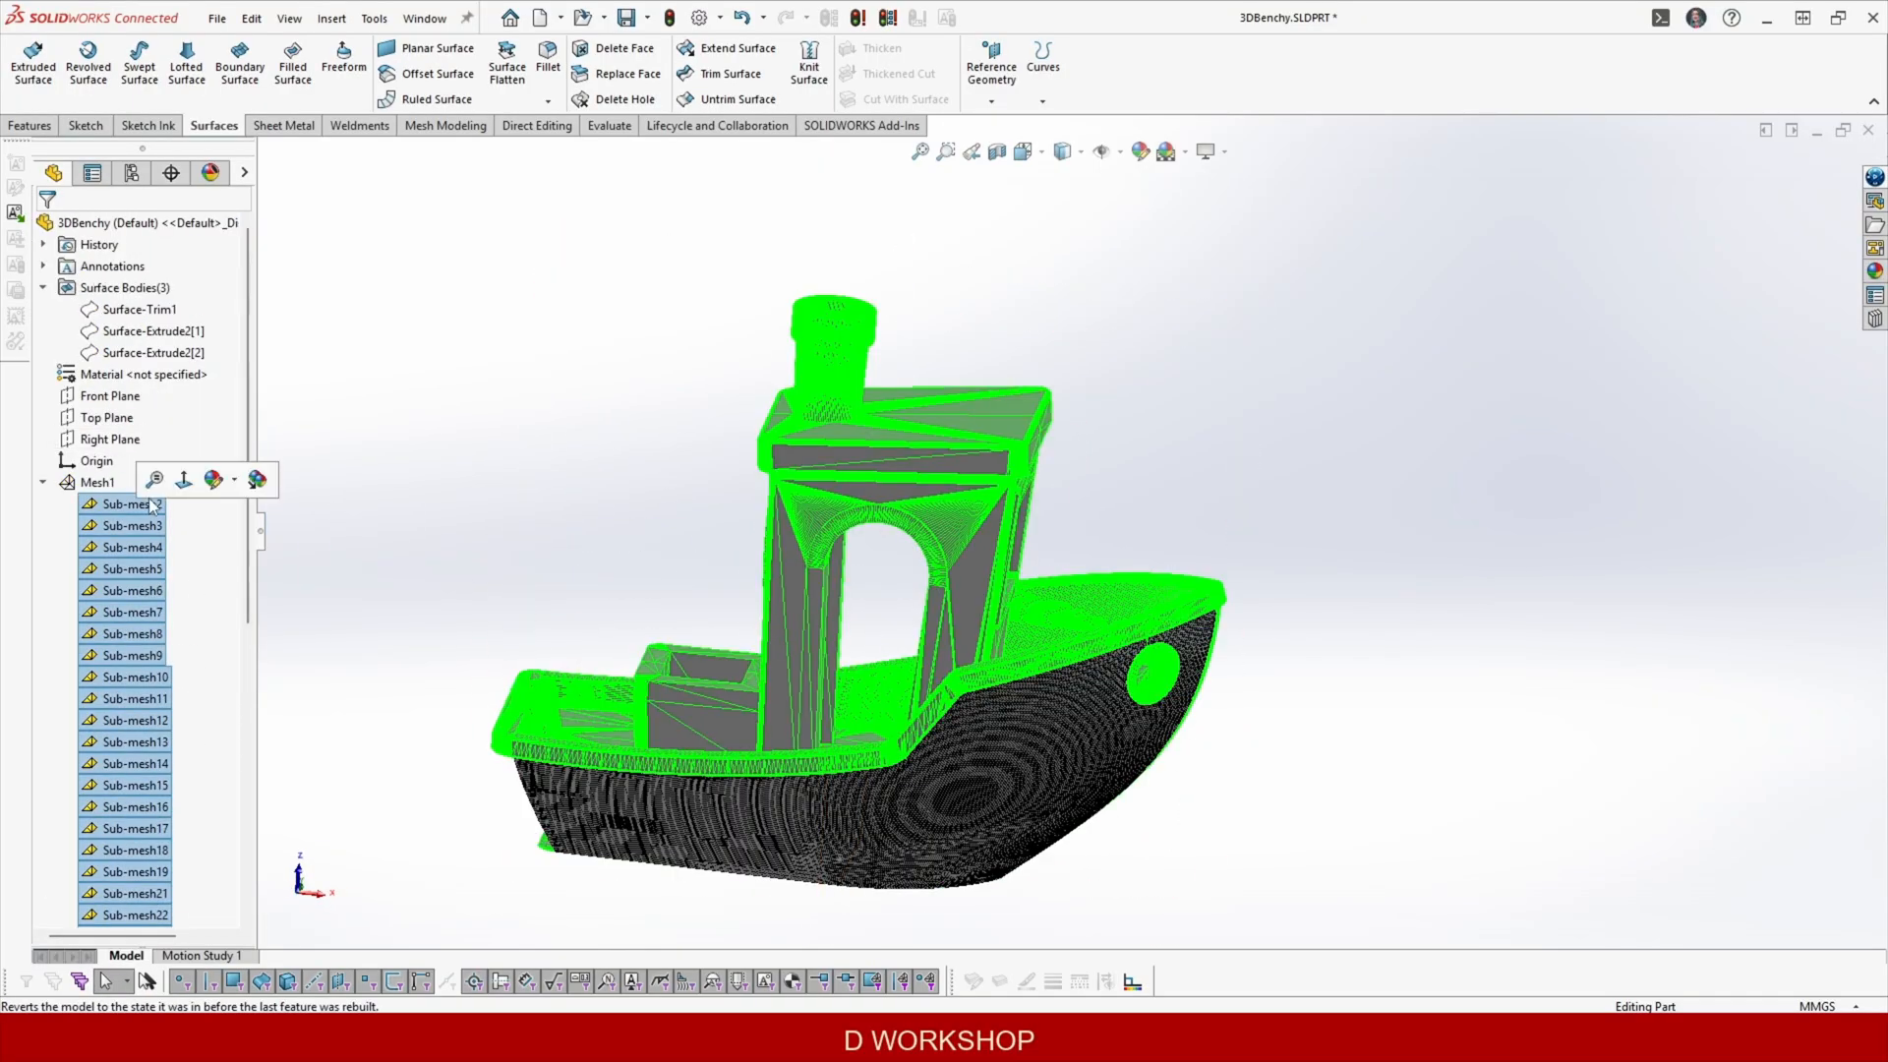
{"action": "key", "text": "Delete"}
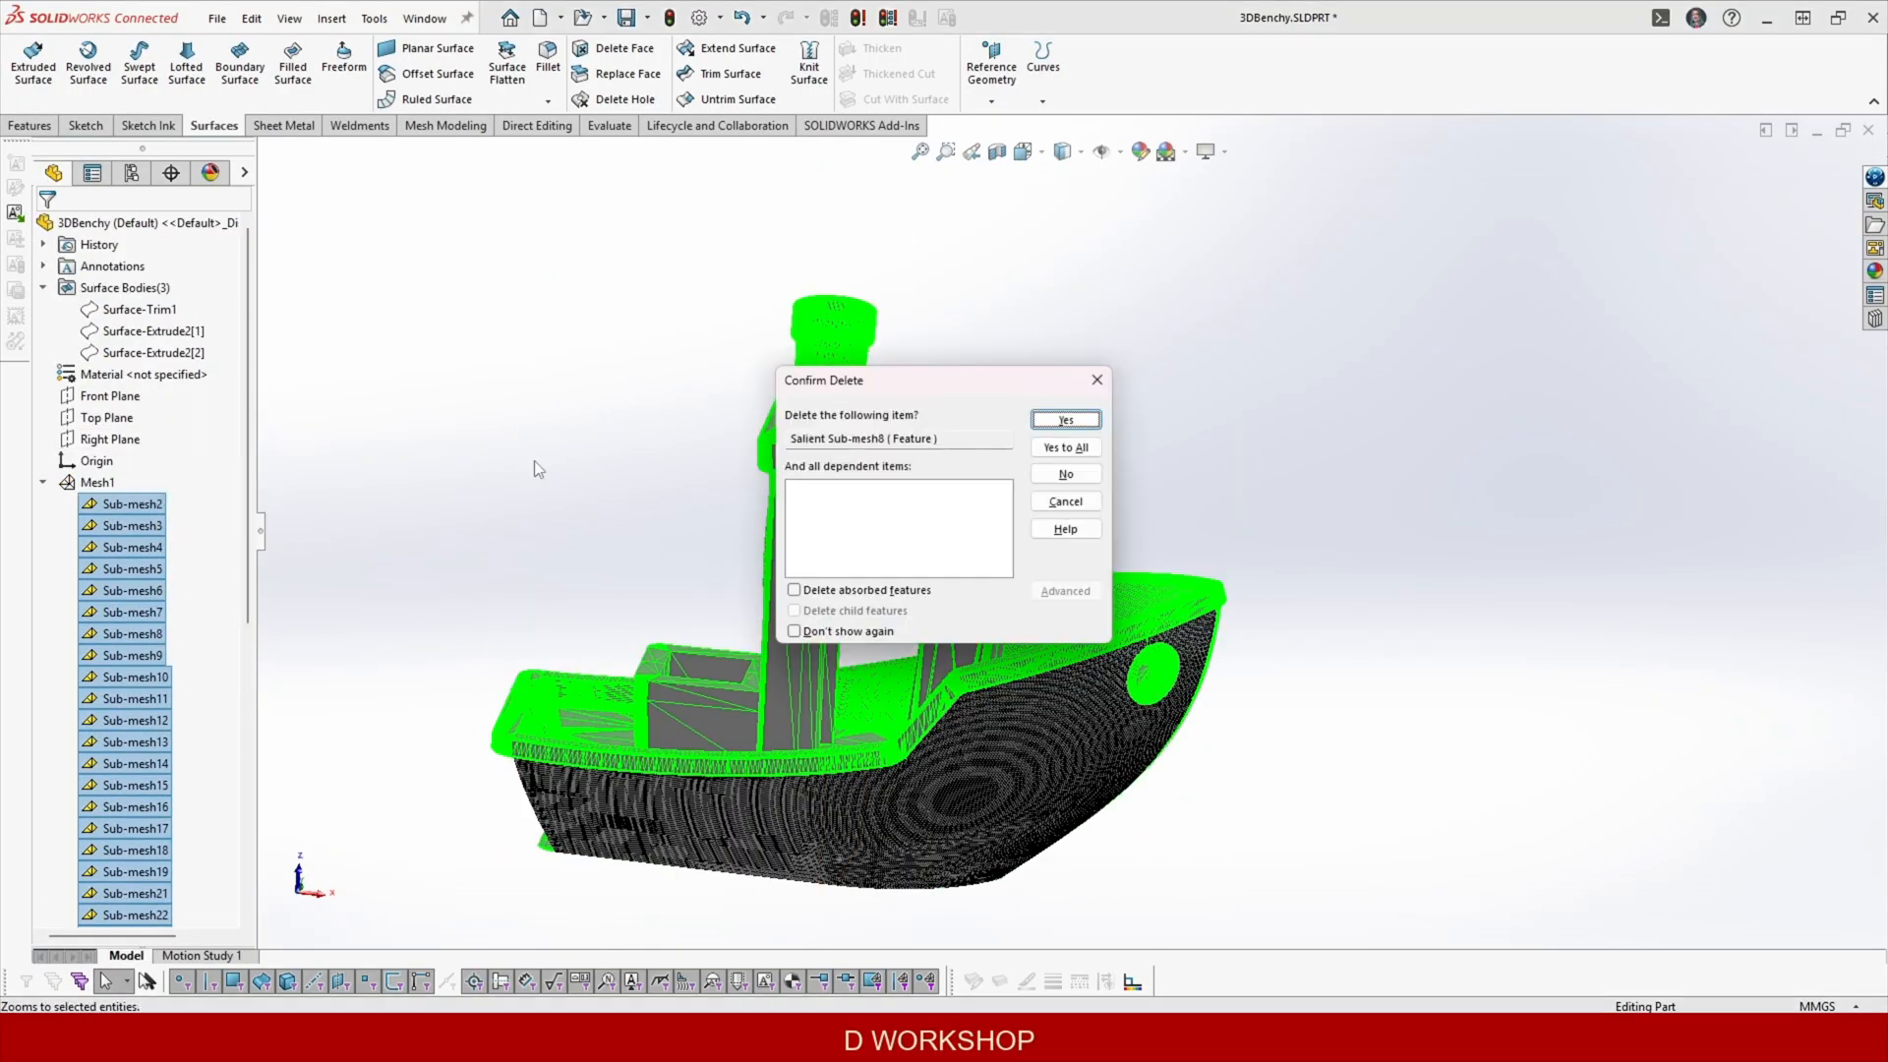
{"action": "left_click", "coordinate": [1066, 448]}
Start the Mesh Prep Wizard on the hull side's Sub-mesh34 and inspect the mesh edges around the bow hole without removing any data.
{"action": "left_click", "coordinate": [138, 503]}
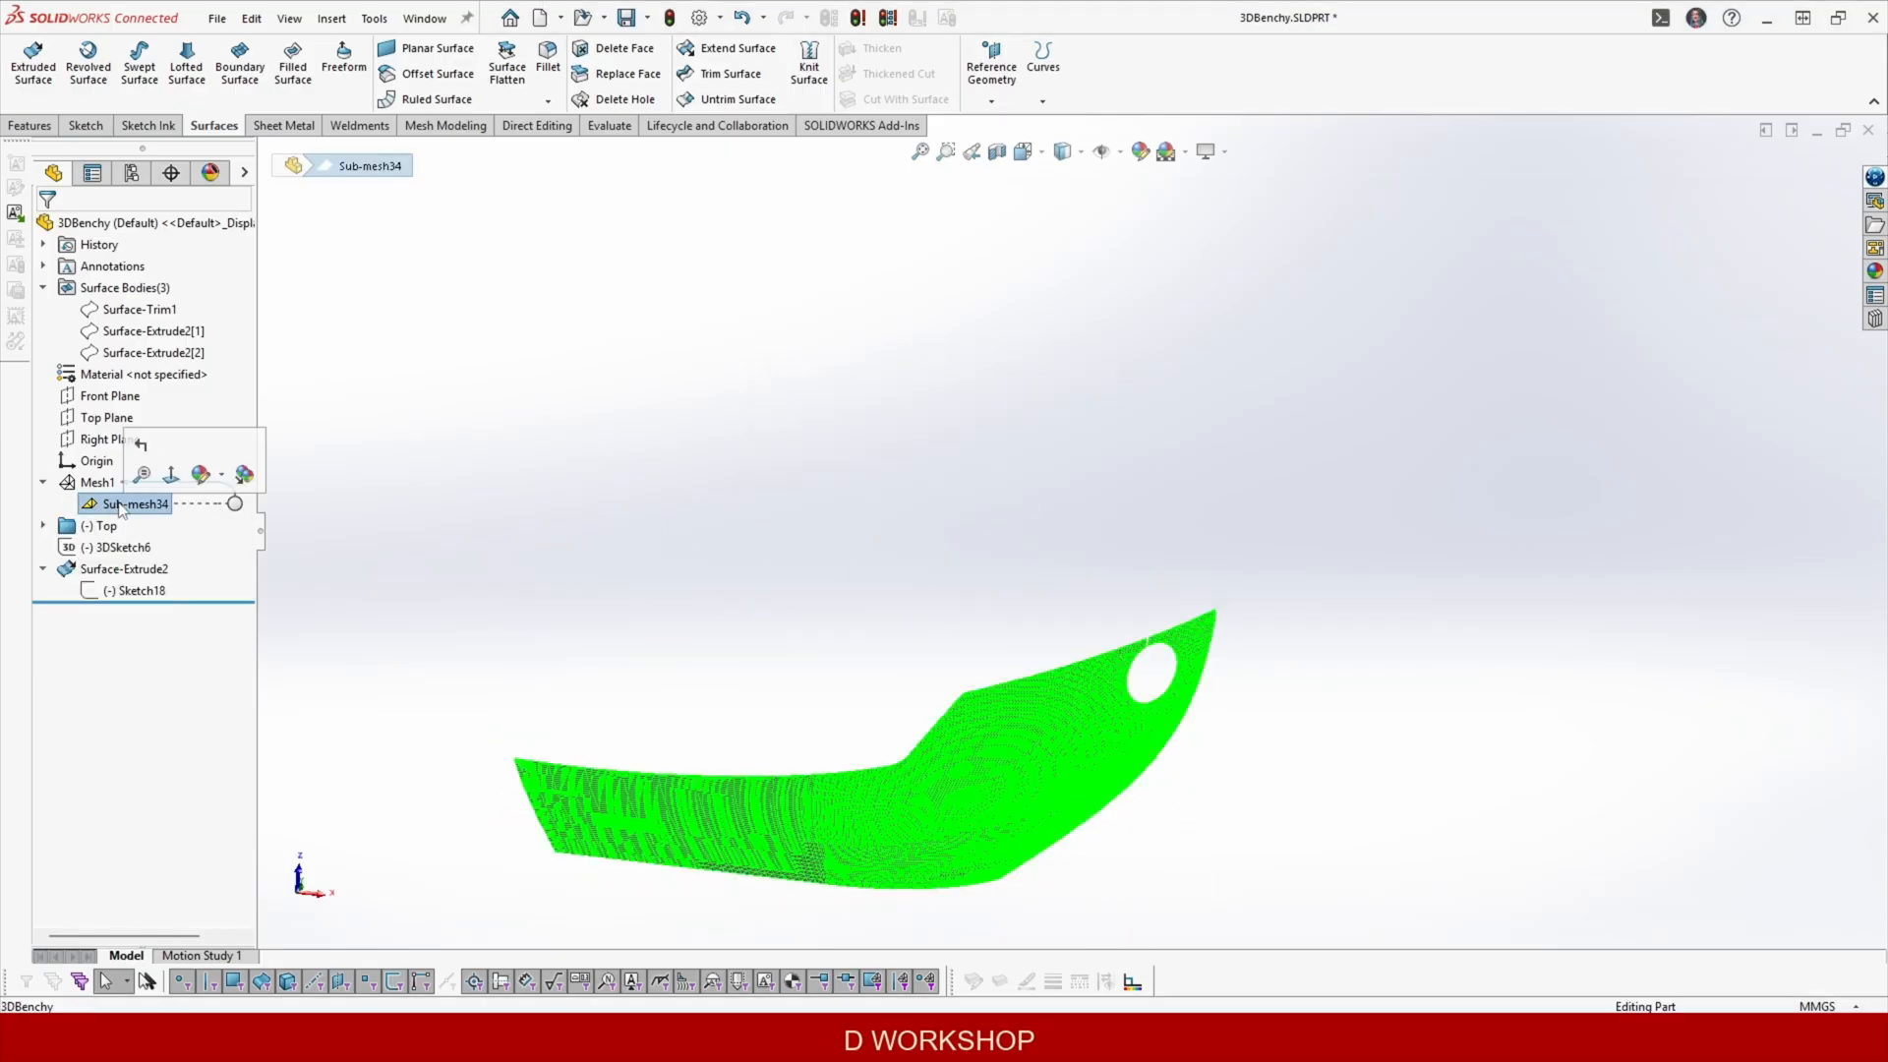
{"action": "right_click", "coordinate": [138, 503]}
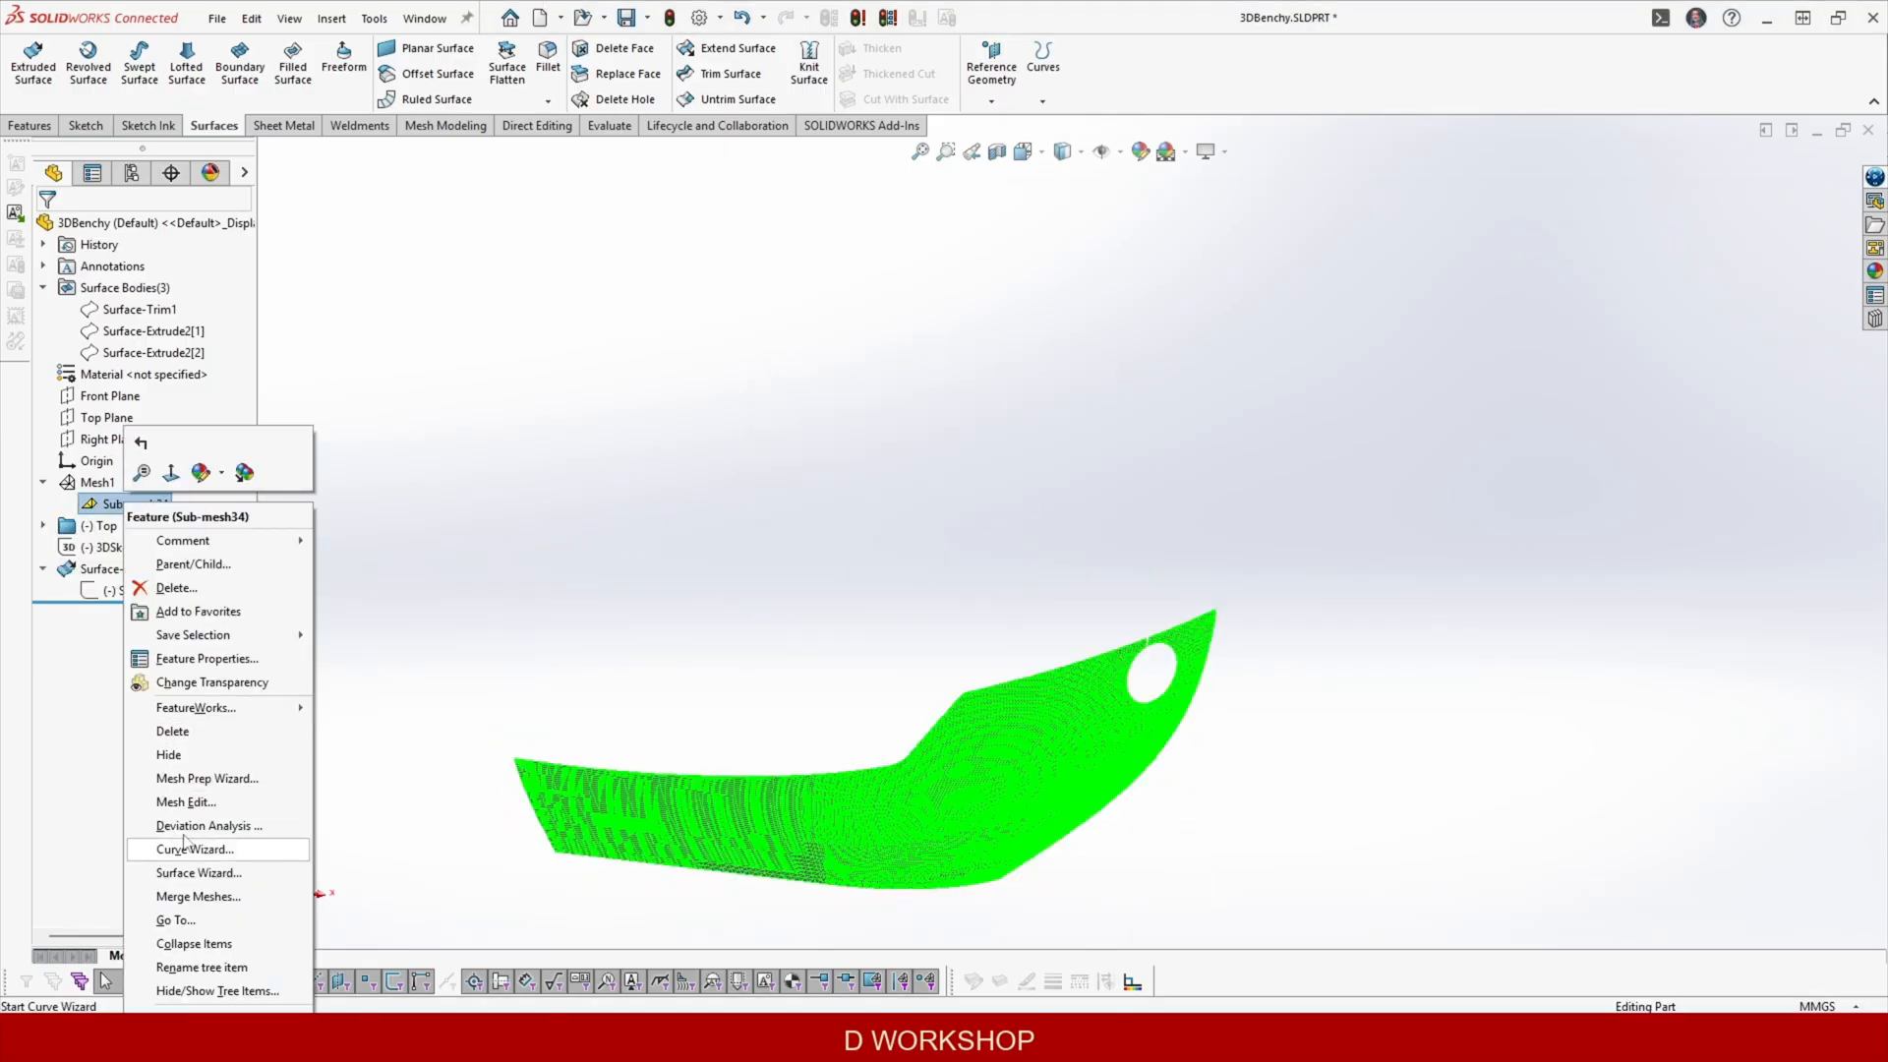
{"action": "left_click", "coordinate": [204, 779]}
{"action": "left_click", "coordinate": [244, 228]}
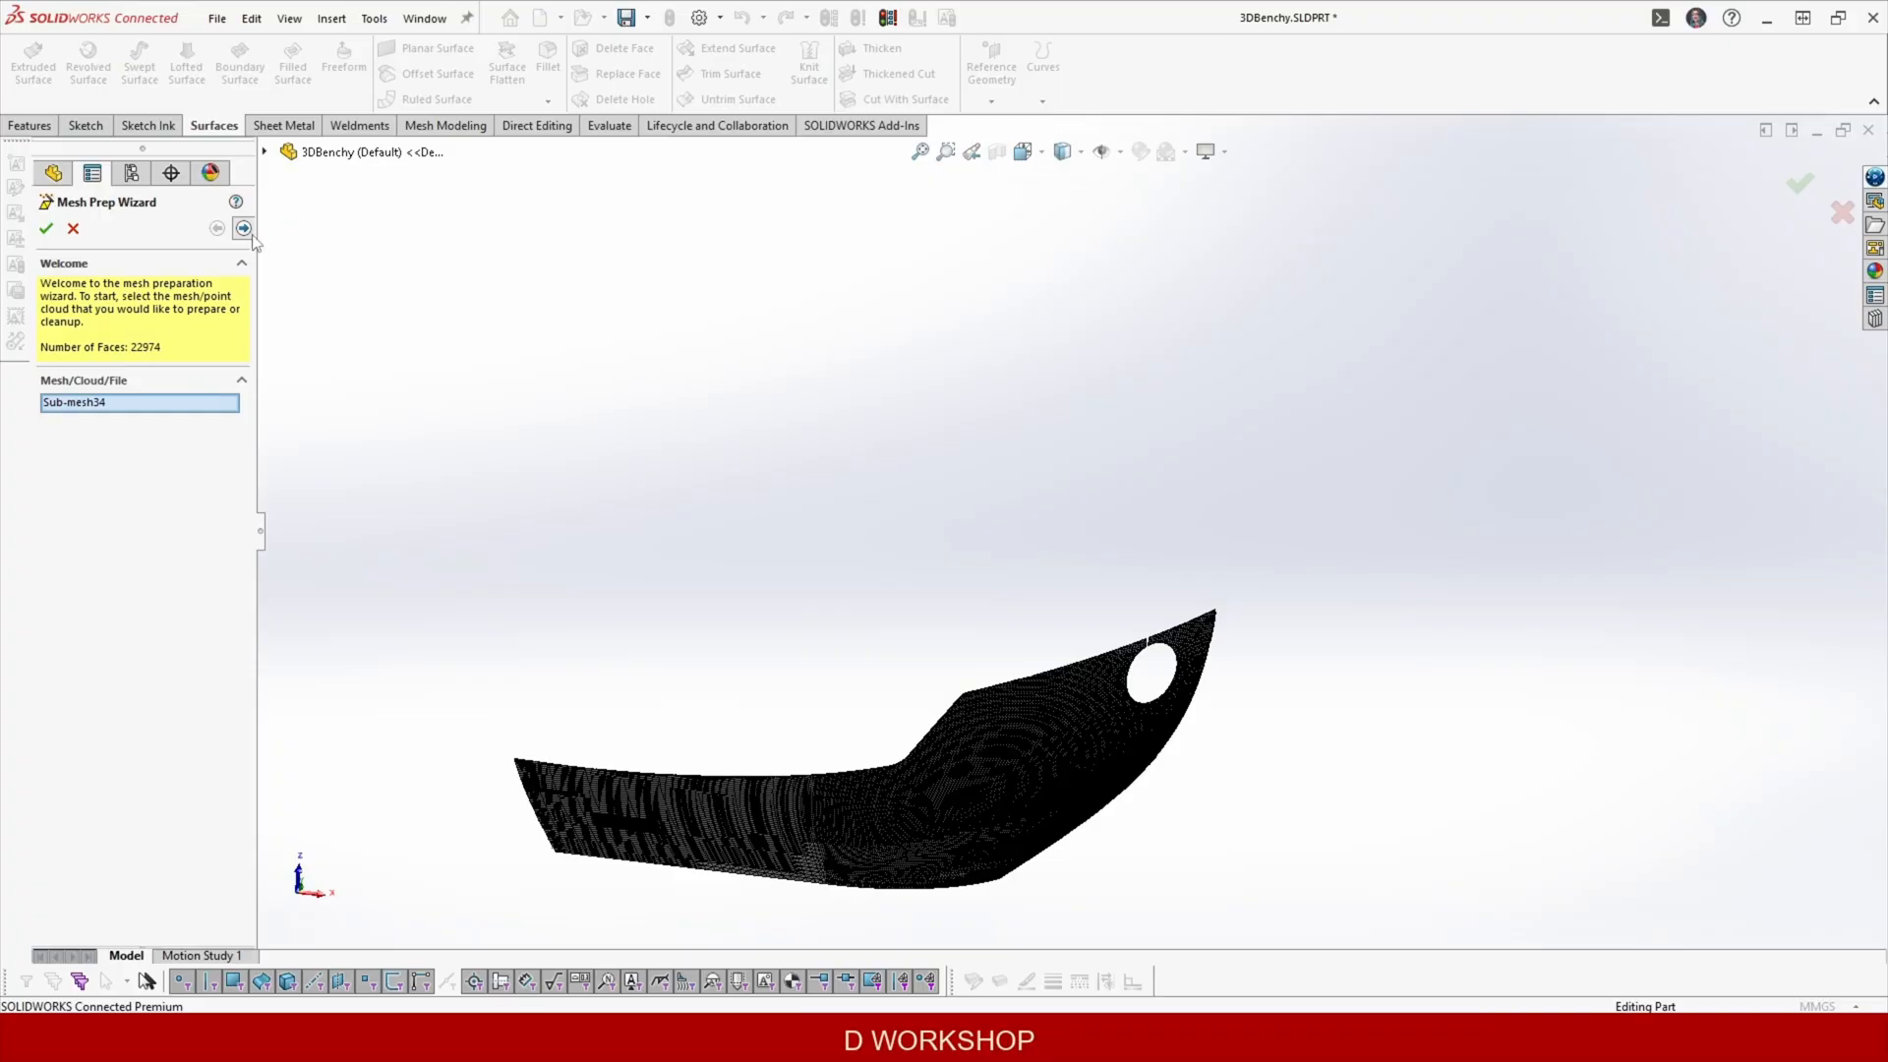
{"action": "scroll", "coordinate": [679, 519], "scroll_direction": "down", "scroll_amount": 10}
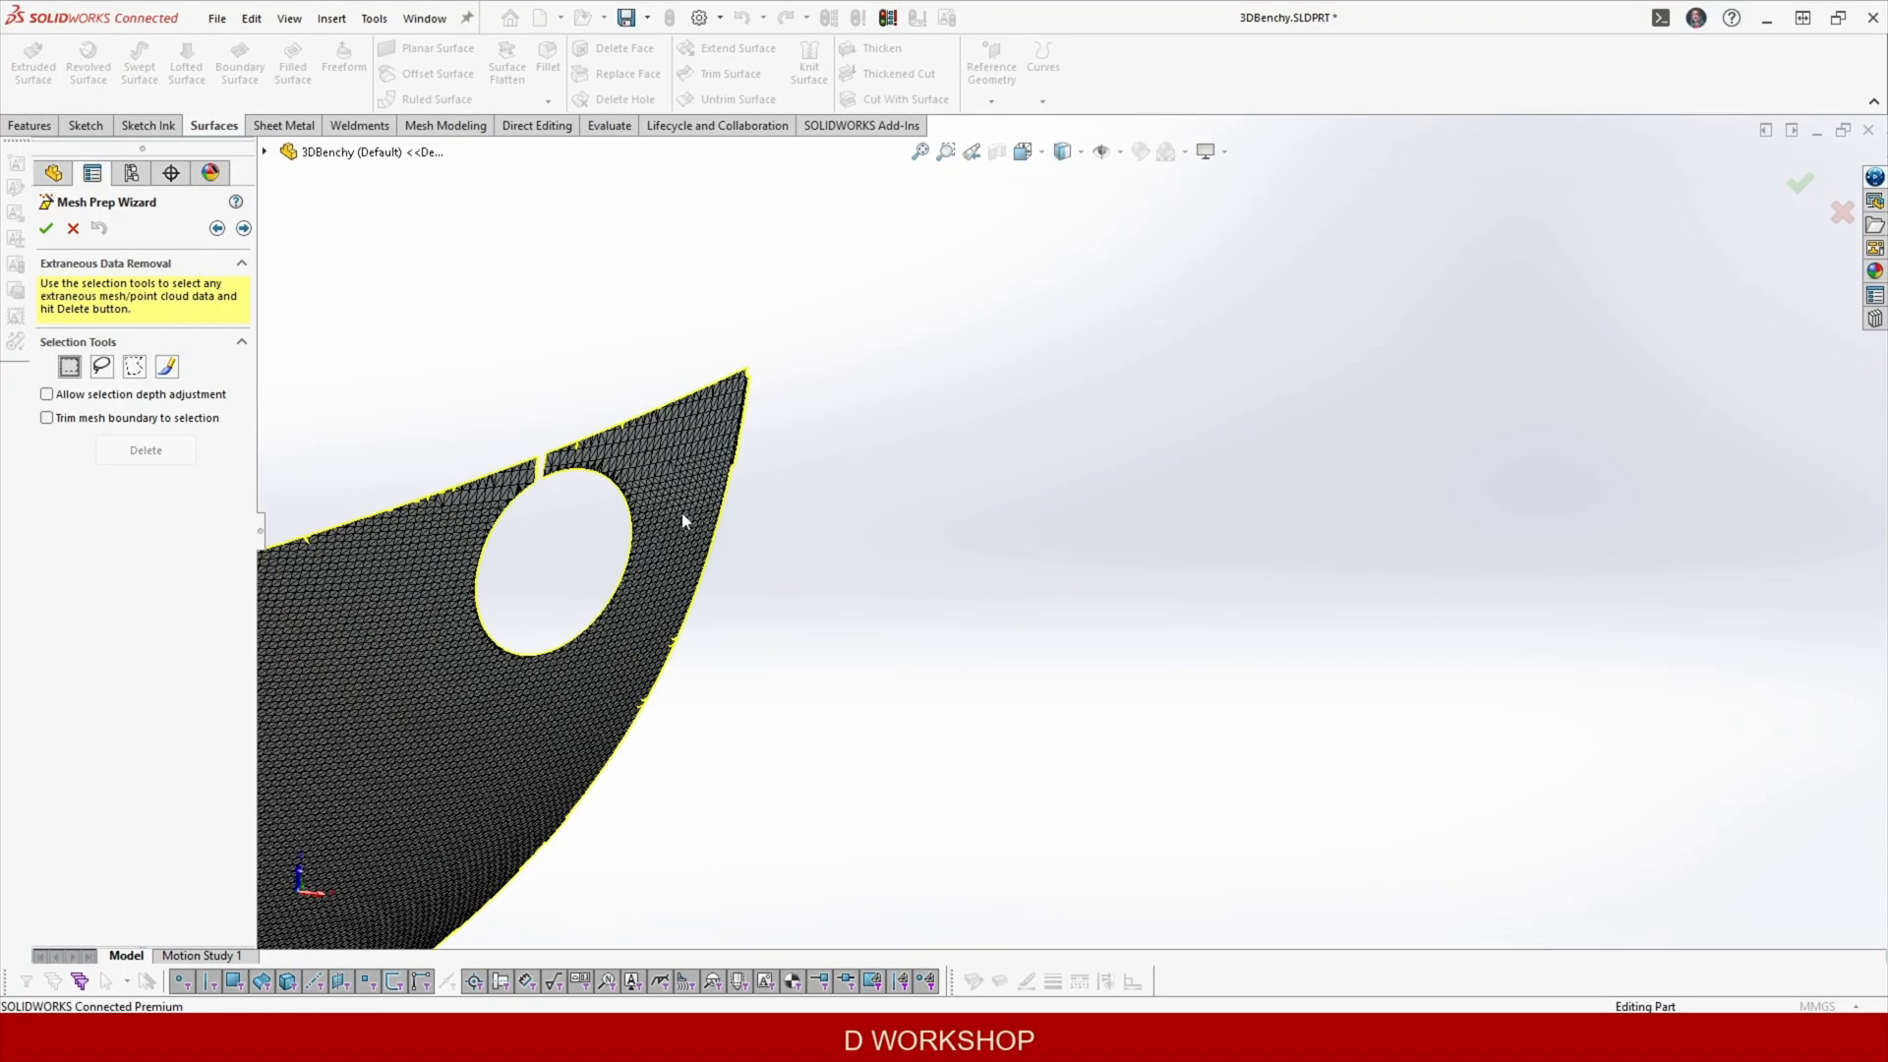
{"action": "scroll", "coordinate": [826, 491], "scroll_direction": "up", "scroll_amount": 3}
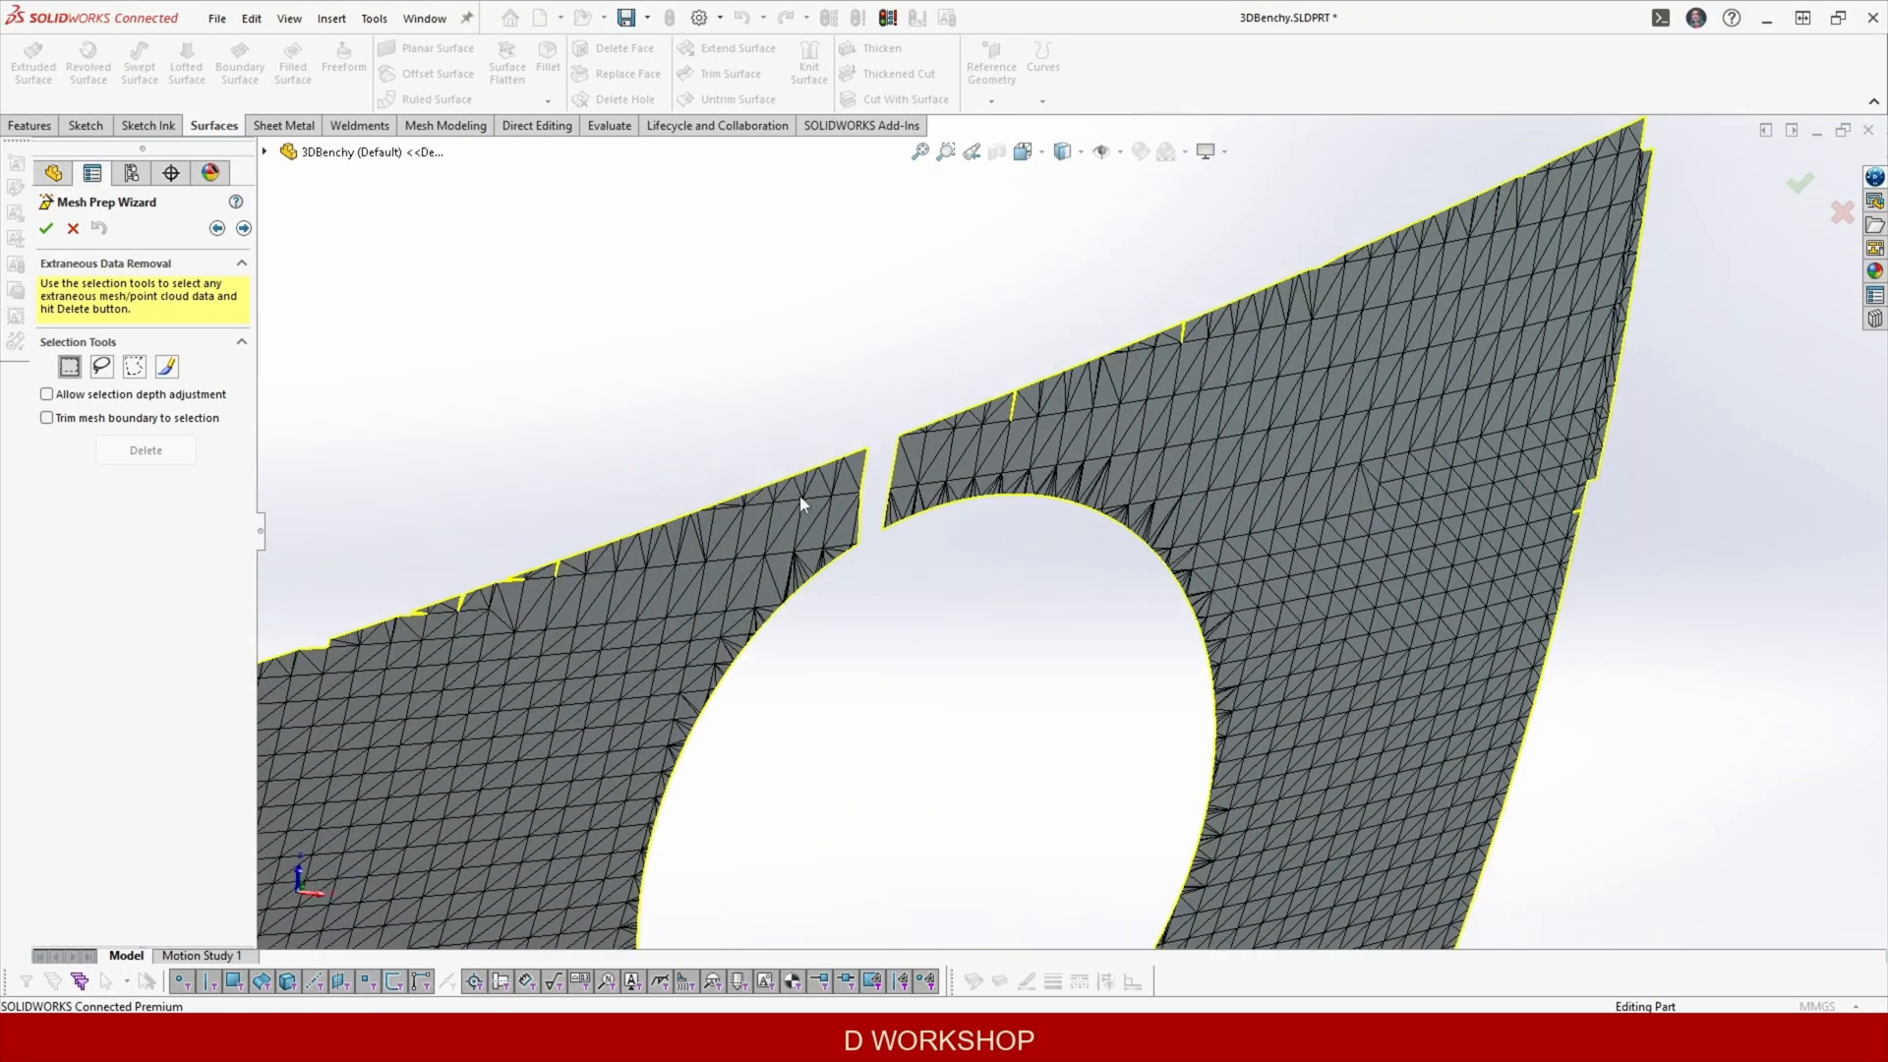
{"action": "scroll", "coordinate": [1018, 539], "scroll_direction": "up", "scroll_amount": 3}
{"action": "scroll", "coordinate": [865, 620], "scroll_direction": "down", "scroll_amount": 2}
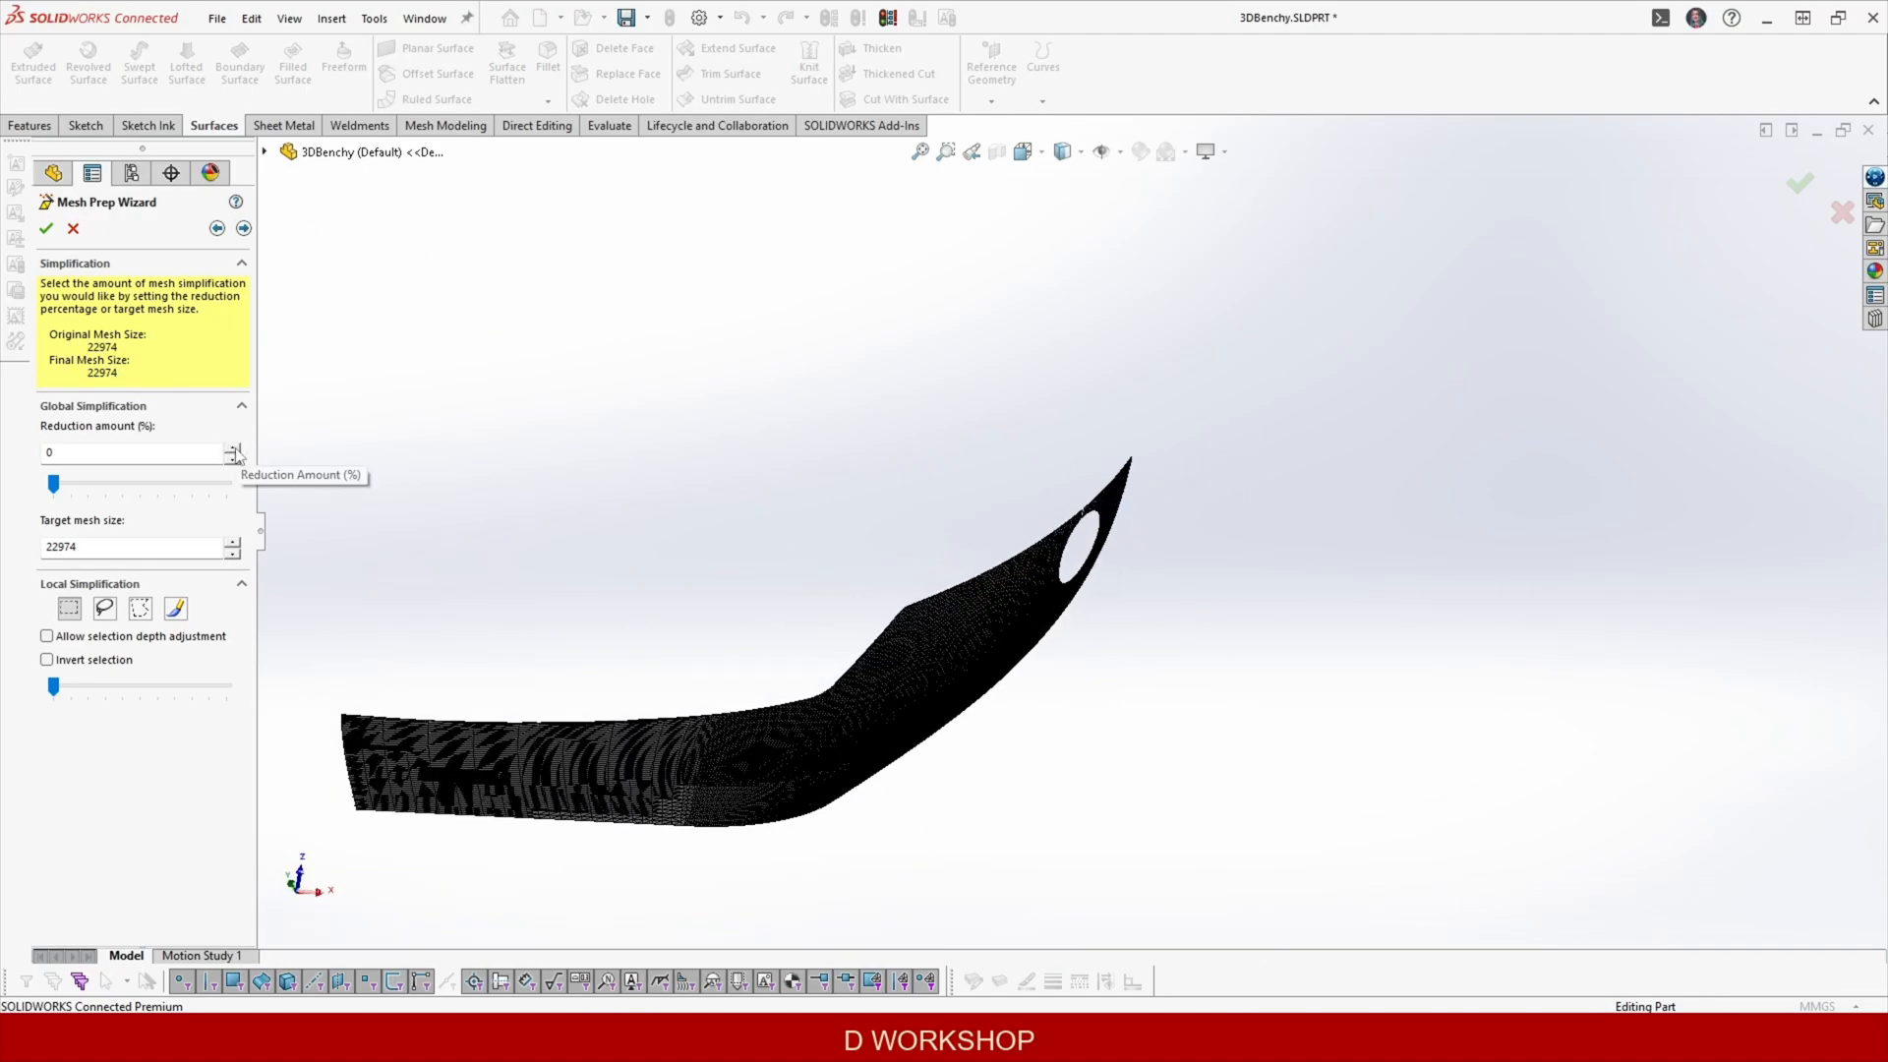
Complete the mesh preparation without simplification, smoothing or hole filling, and launch the Surface Wizard.
{"action": "left_click", "coordinate": [243, 228]}
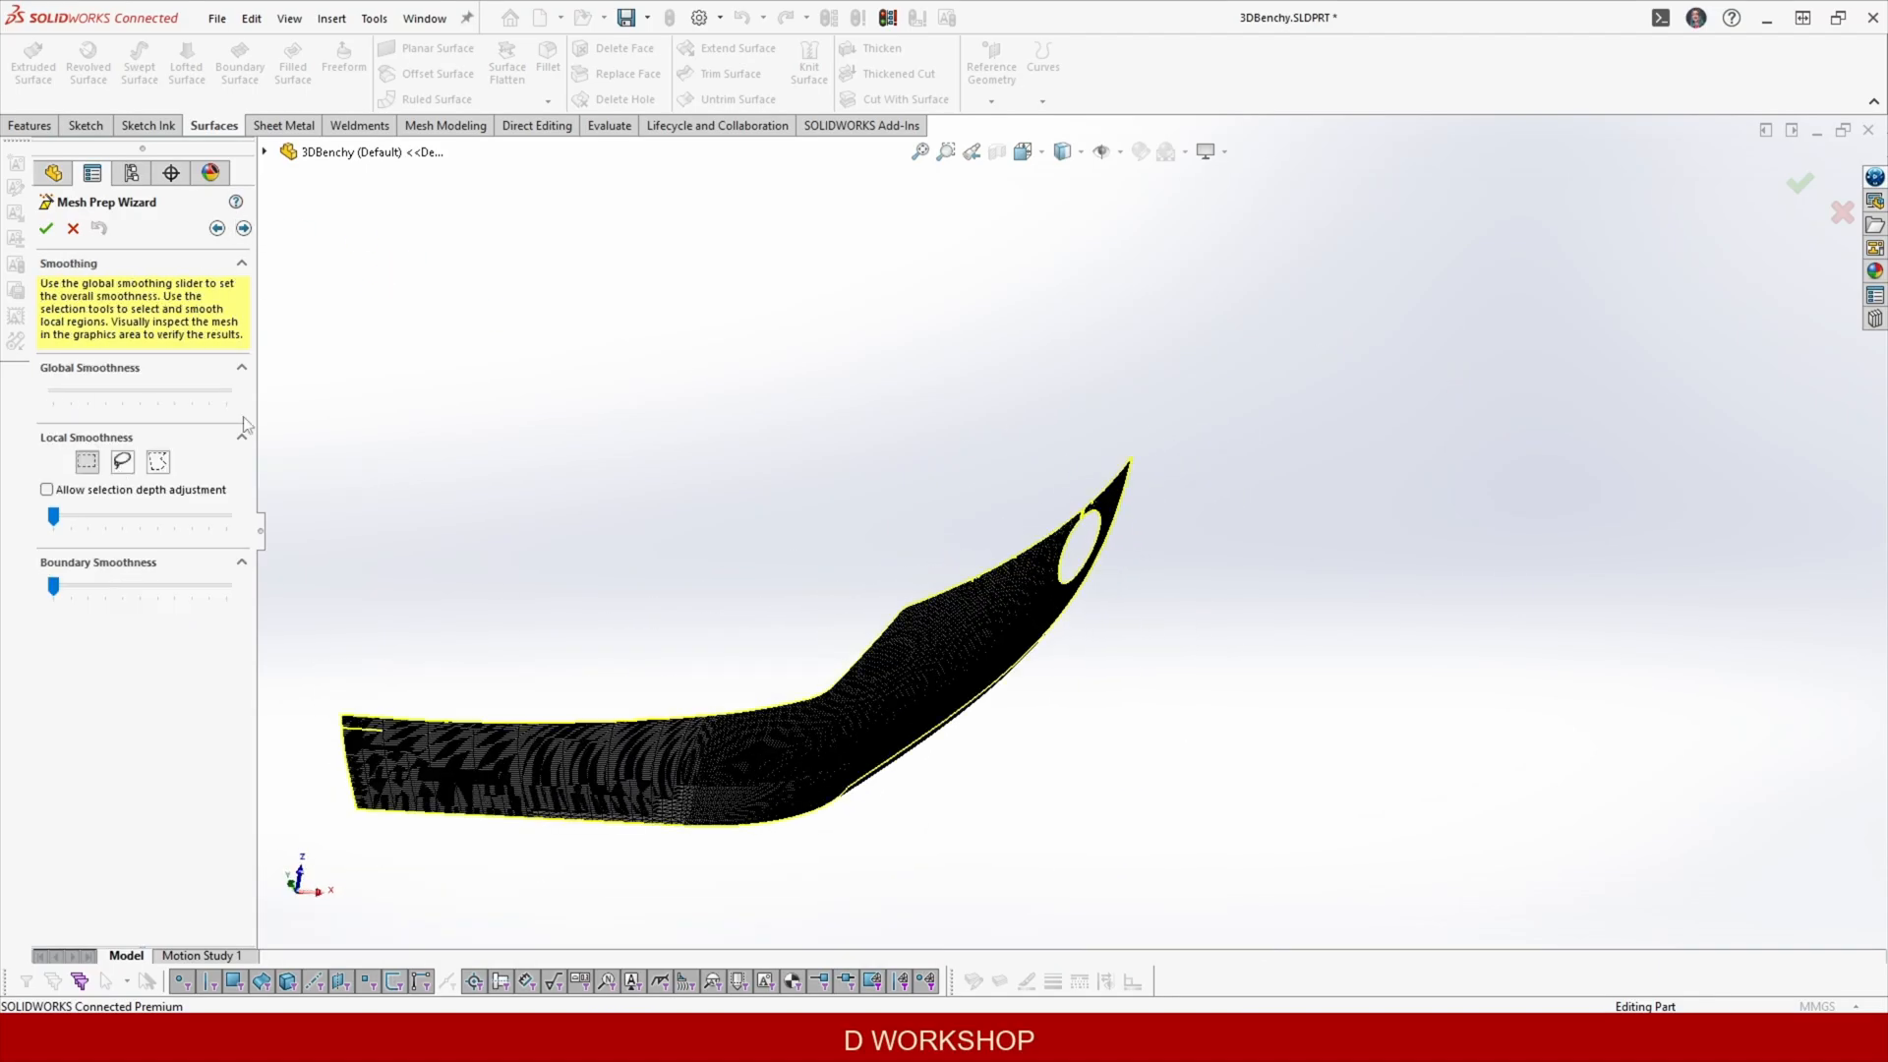
{"action": "middle_click_drag", "start_coordinate": [969, 561], "coordinate": [1037, 363]}
{"action": "left_click", "coordinate": [243, 228]}
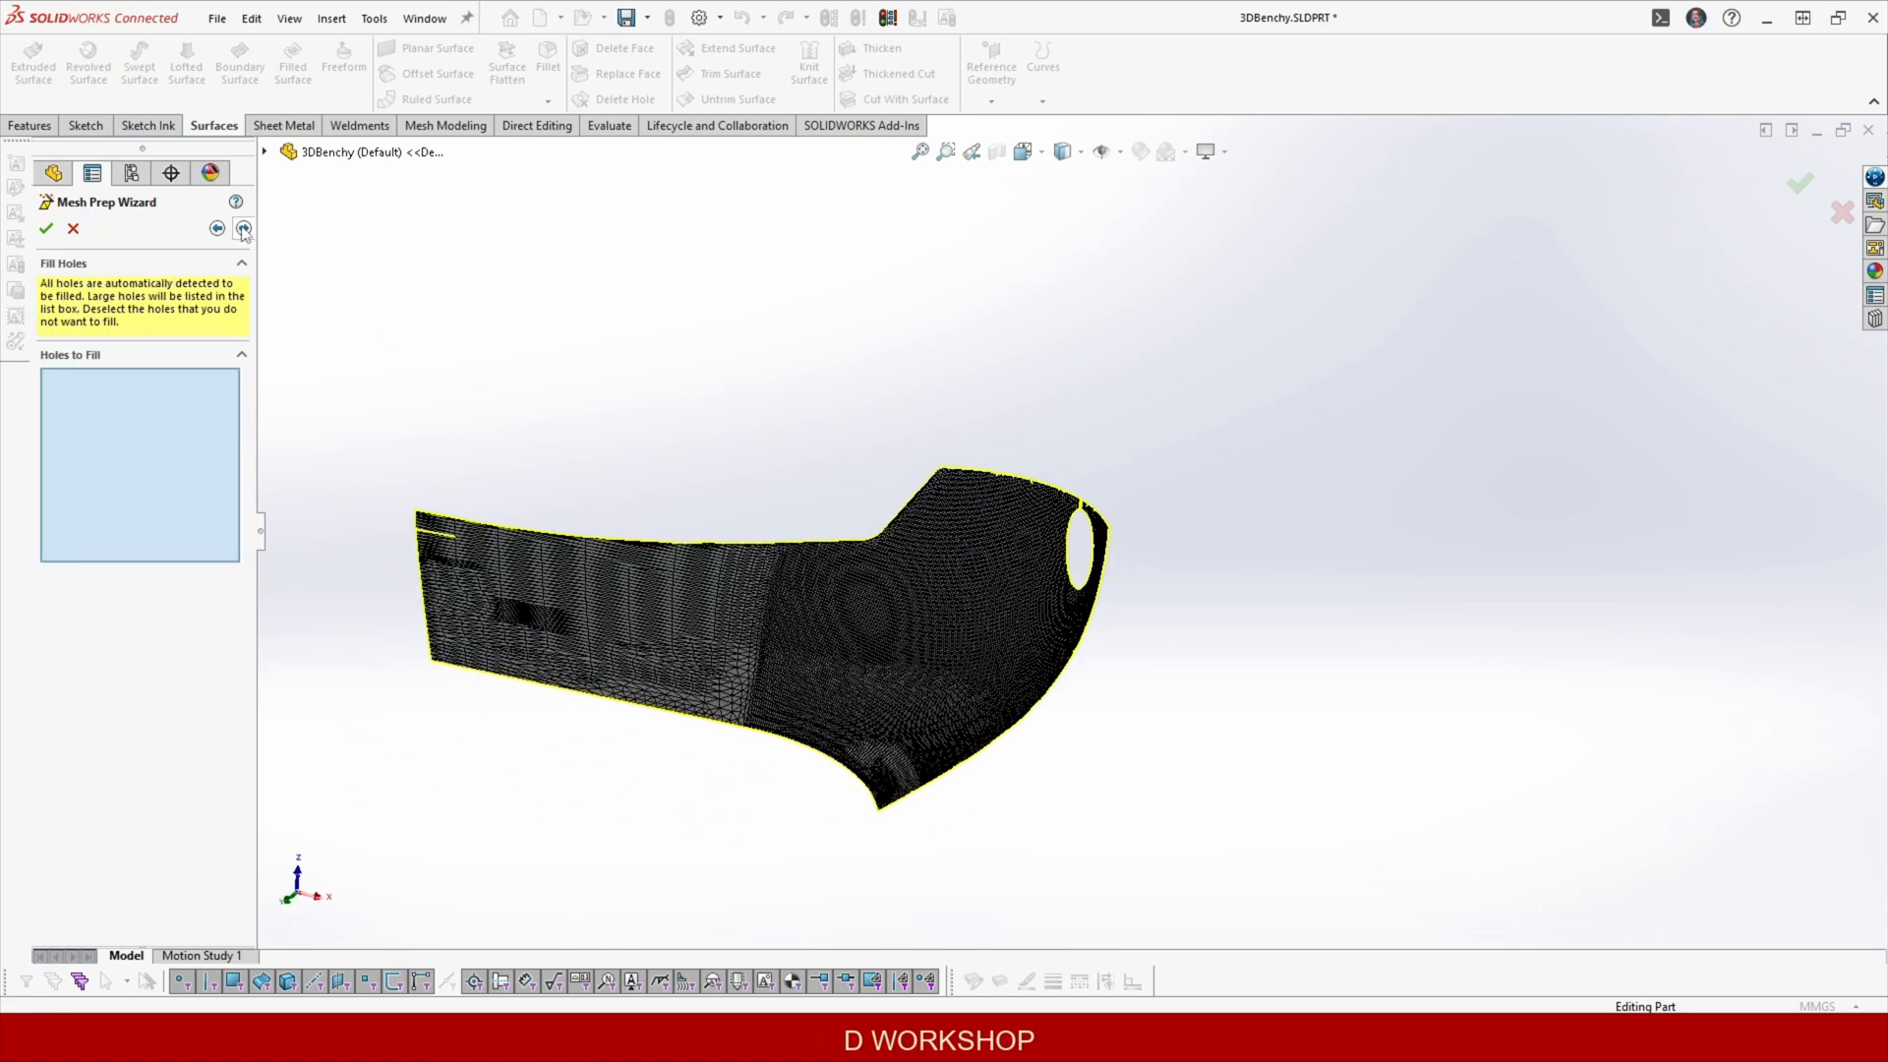
{"action": "left_click", "coordinate": [243, 228]}
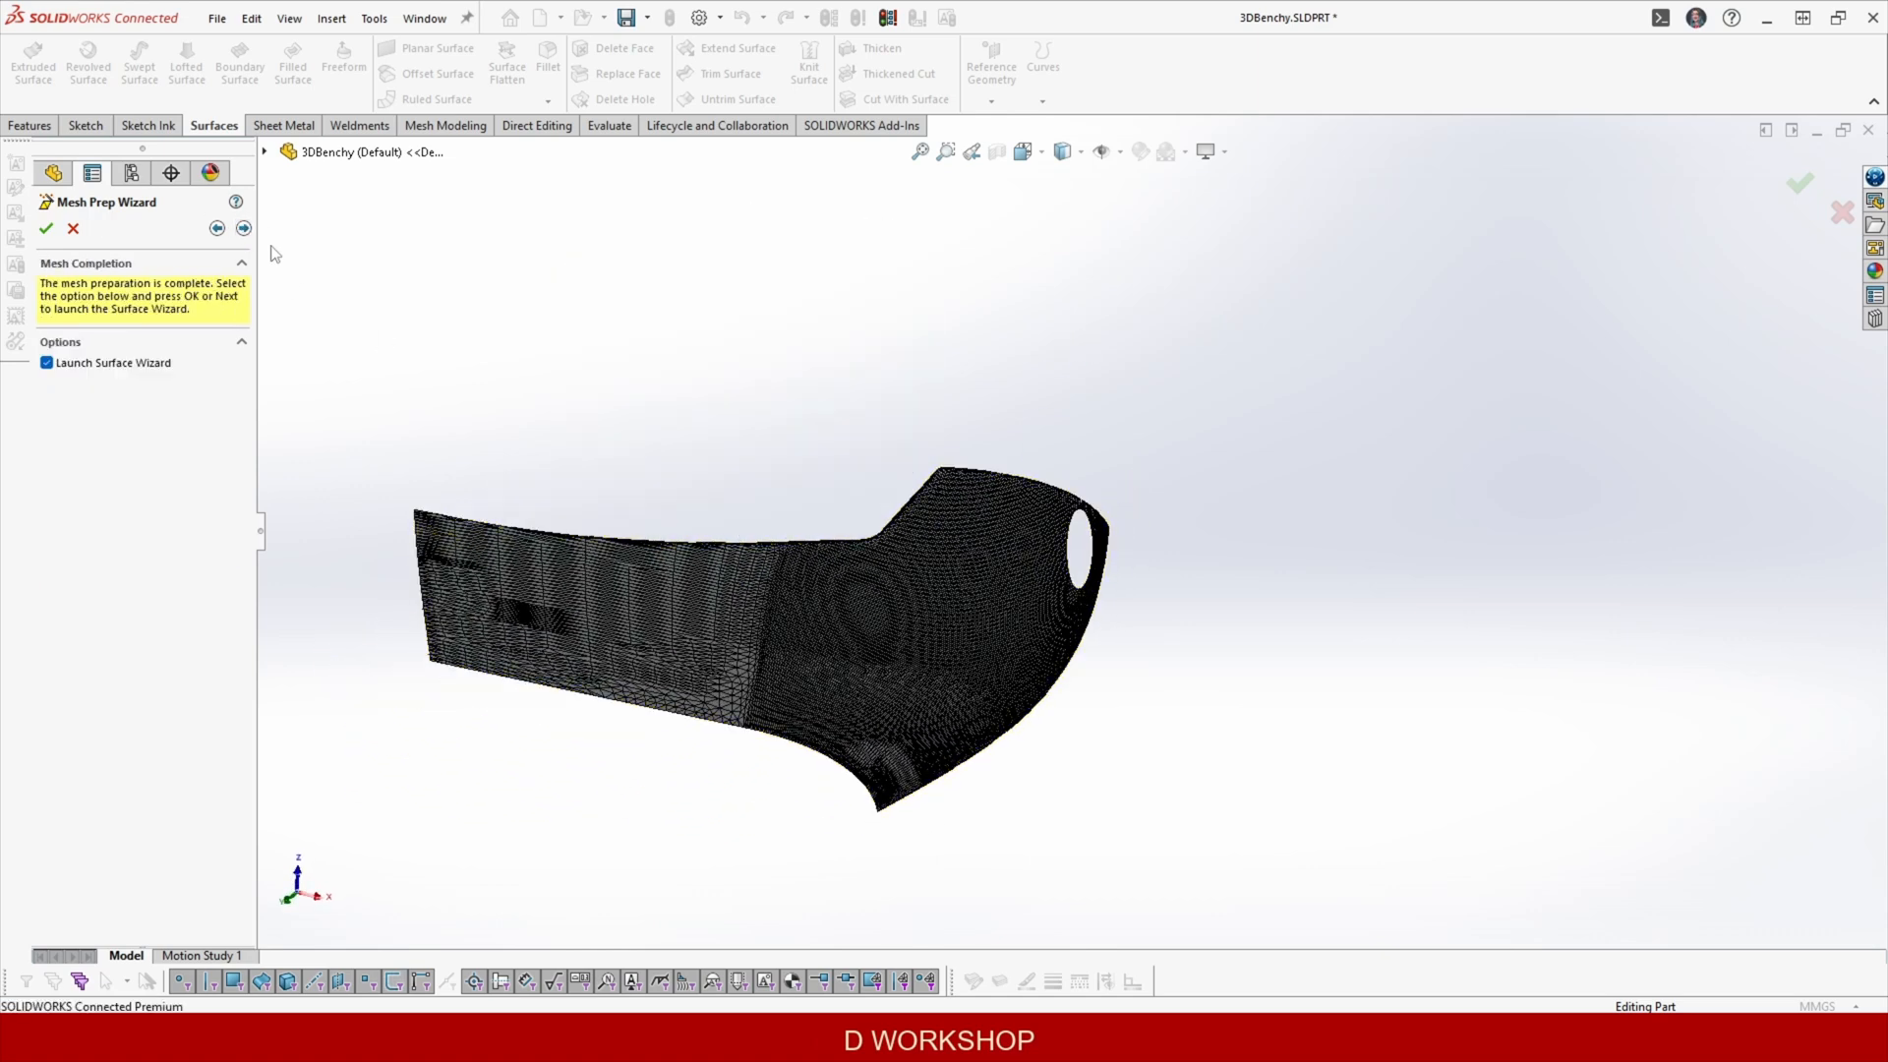
{"action": "left_click", "coordinate": [243, 229]}
Skip the mesh split, clear the automatic painting selection and proceed to surface extraction with the hull side as one region.
{"action": "middle_click_drag", "start_coordinate": [935, 513], "coordinate": [860, 649]}
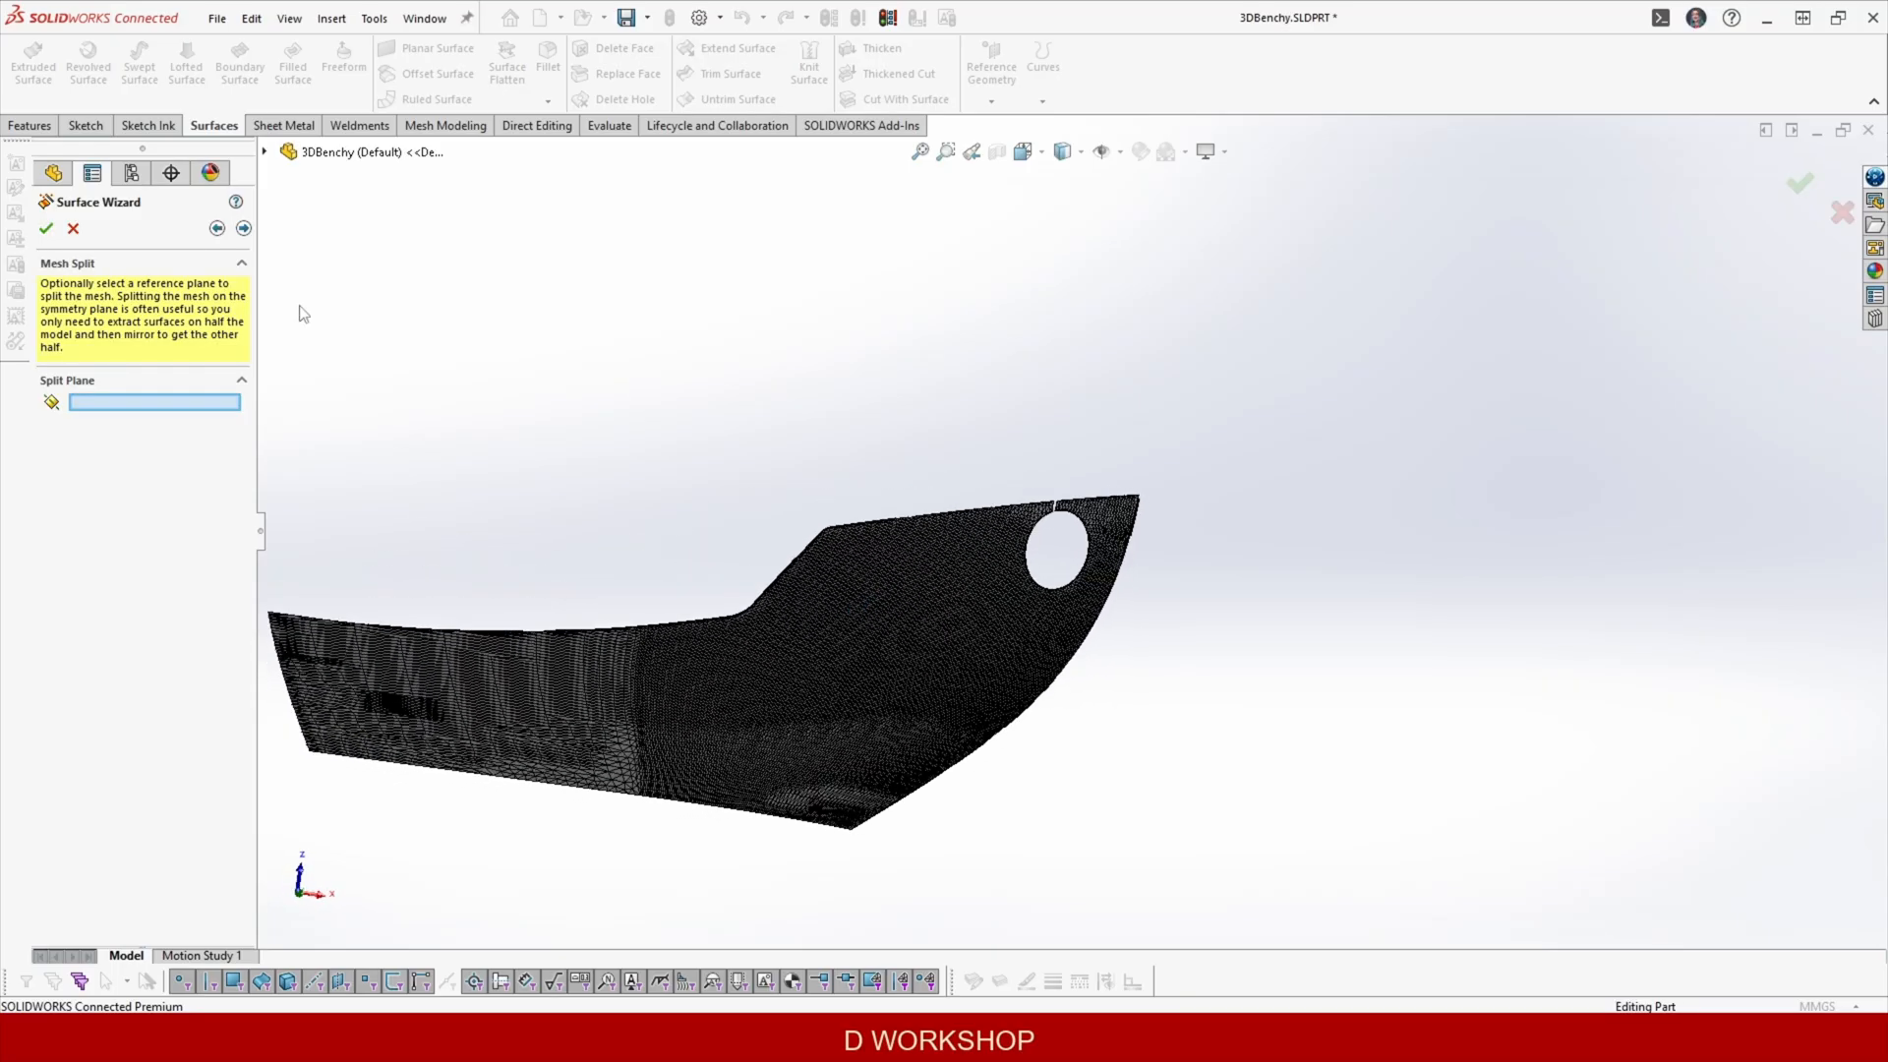
{"action": "left_click", "coordinate": [244, 228]}
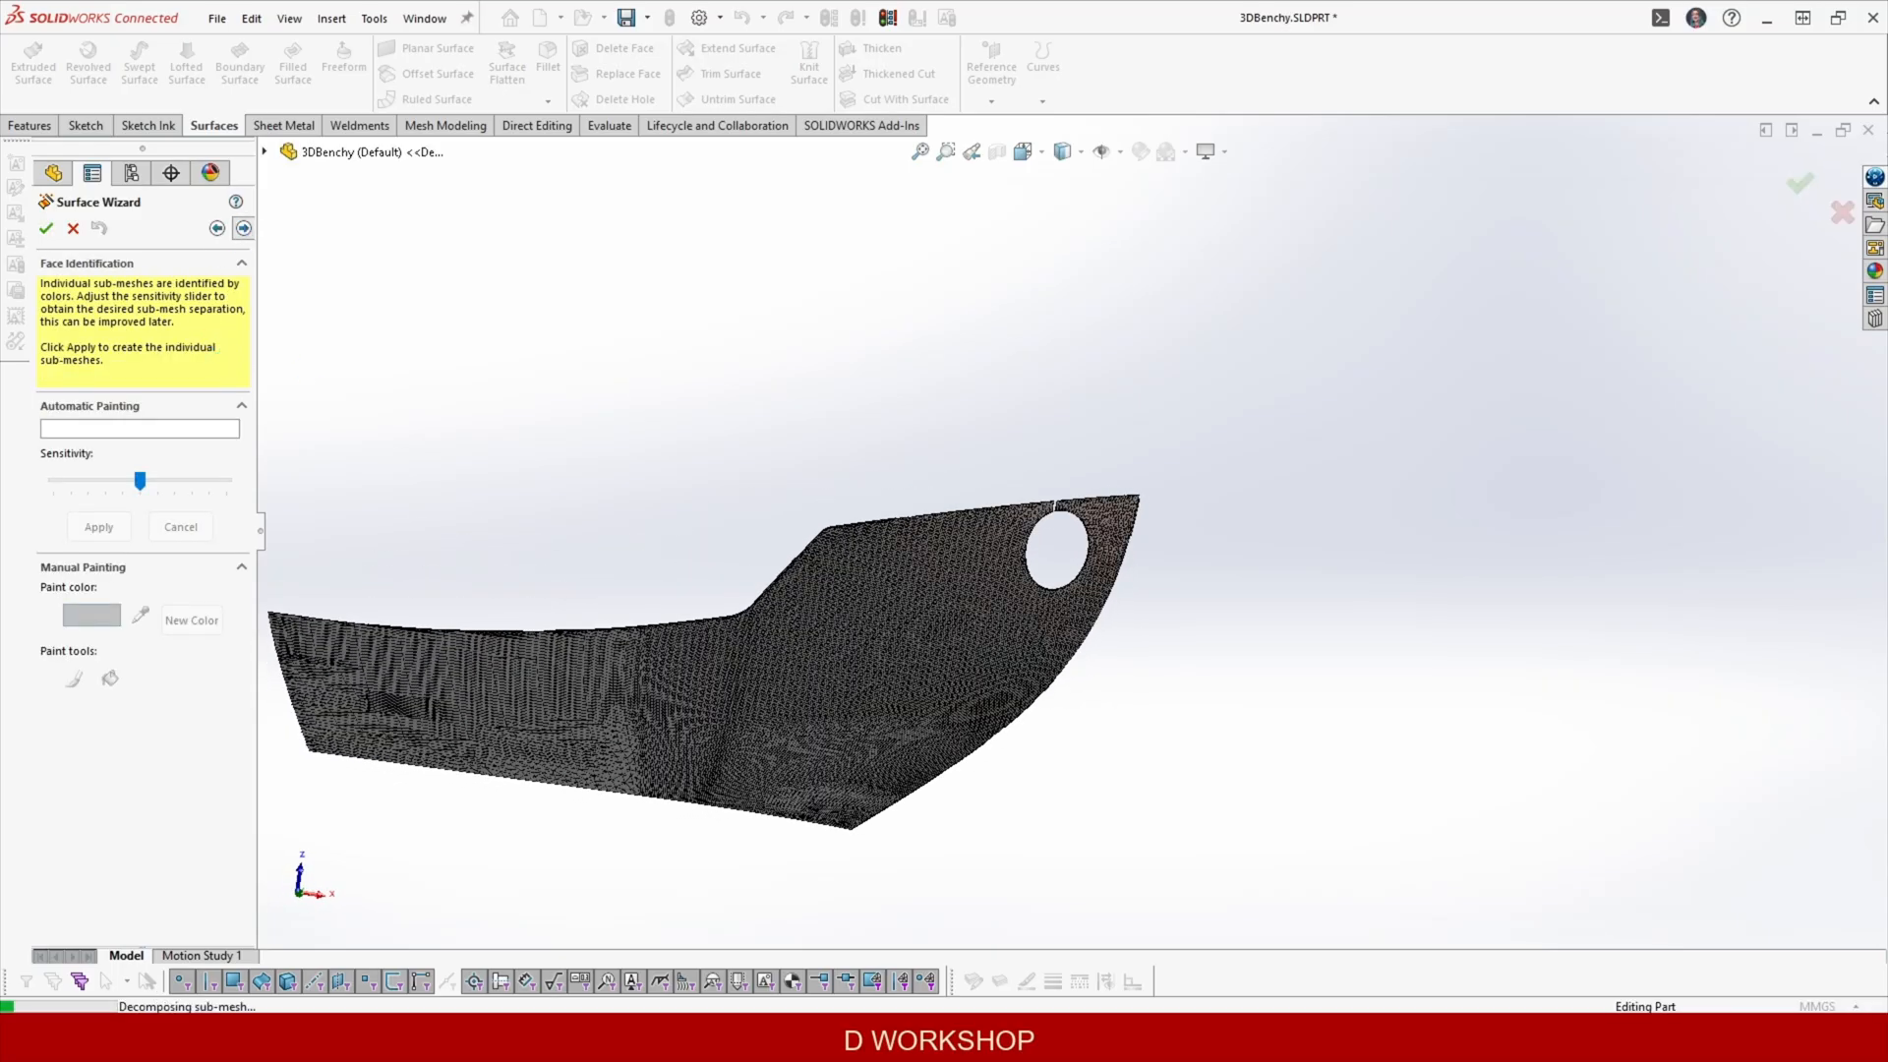
{"action": "right_click", "coordinate": [171, 427]}
{"action": "left_click", "coordinate": [214, 462]}
{"action": "left_click", "coordinate": [244, 228]}
Extract the hull side region as a B-spline surface.
{"action": "middle_click_drag", "start_coordinate": [913, 510], "coordinate": [946, 550]}
{"action": "left_click", "coordinate": [946, 550]}
{"action": "left_click", "coordinate": [143, 528]}
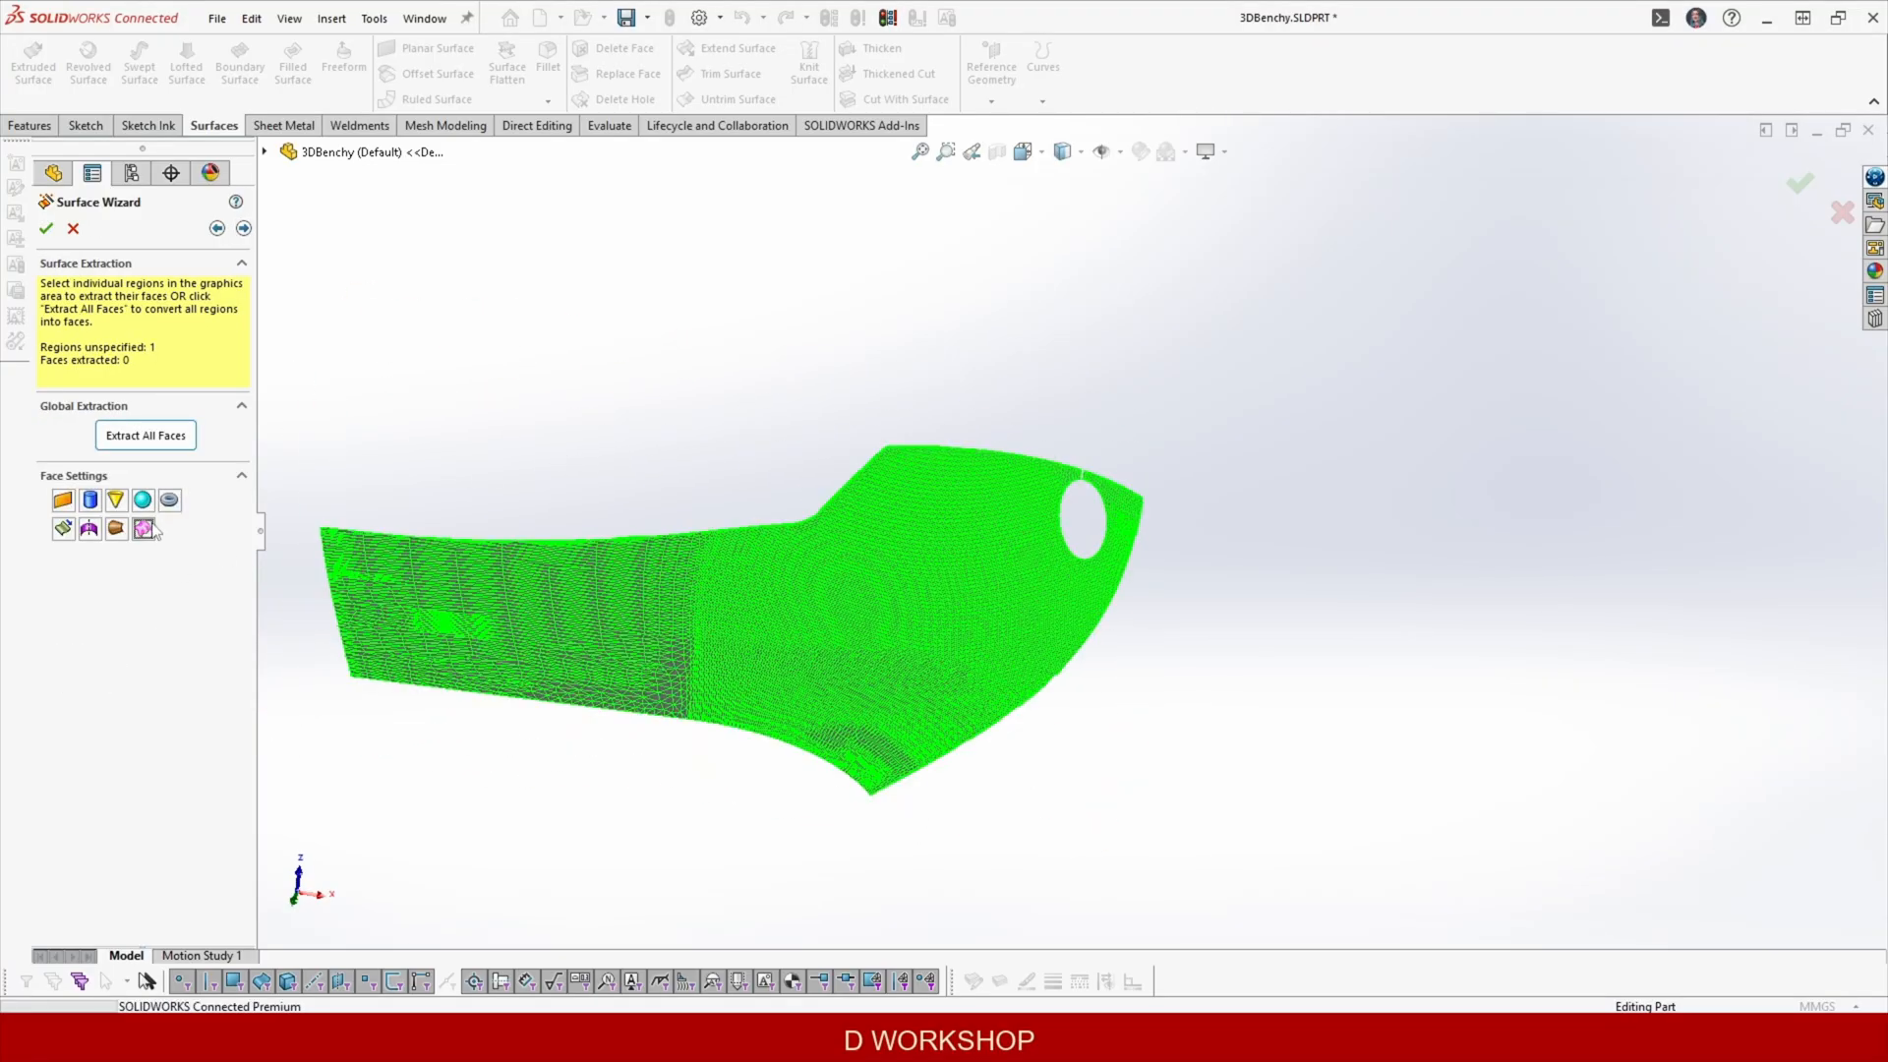
Set the hull surface's number of segments to 14 in both the U and V directions.
{"action": "left_click", "coordinate": [232, 594]}
{"action": "left_click", "coordinate": [232, 594]}
{"action": "left_click", "coordinate": [232, 594]}
{"action": "left_click", "coordinate": [232, 594]}
{"action": "left_click", "coordinate": [232, 594]}
{"action": "left_click", "coordinate": [232, 594]}
{"action": "left_click", "coordinate": [232, 663]}
{"action": "left_click", "coordinate": [233, 663]}
{"action": "left_click", "coordinate": [232, 662]}
{"action": "left_click", "coordinate": [232, 663]}
{"action": "left_click", "coordinate": [232, 662]}
{"action": "left_click", "coordinate": [232, 663]}
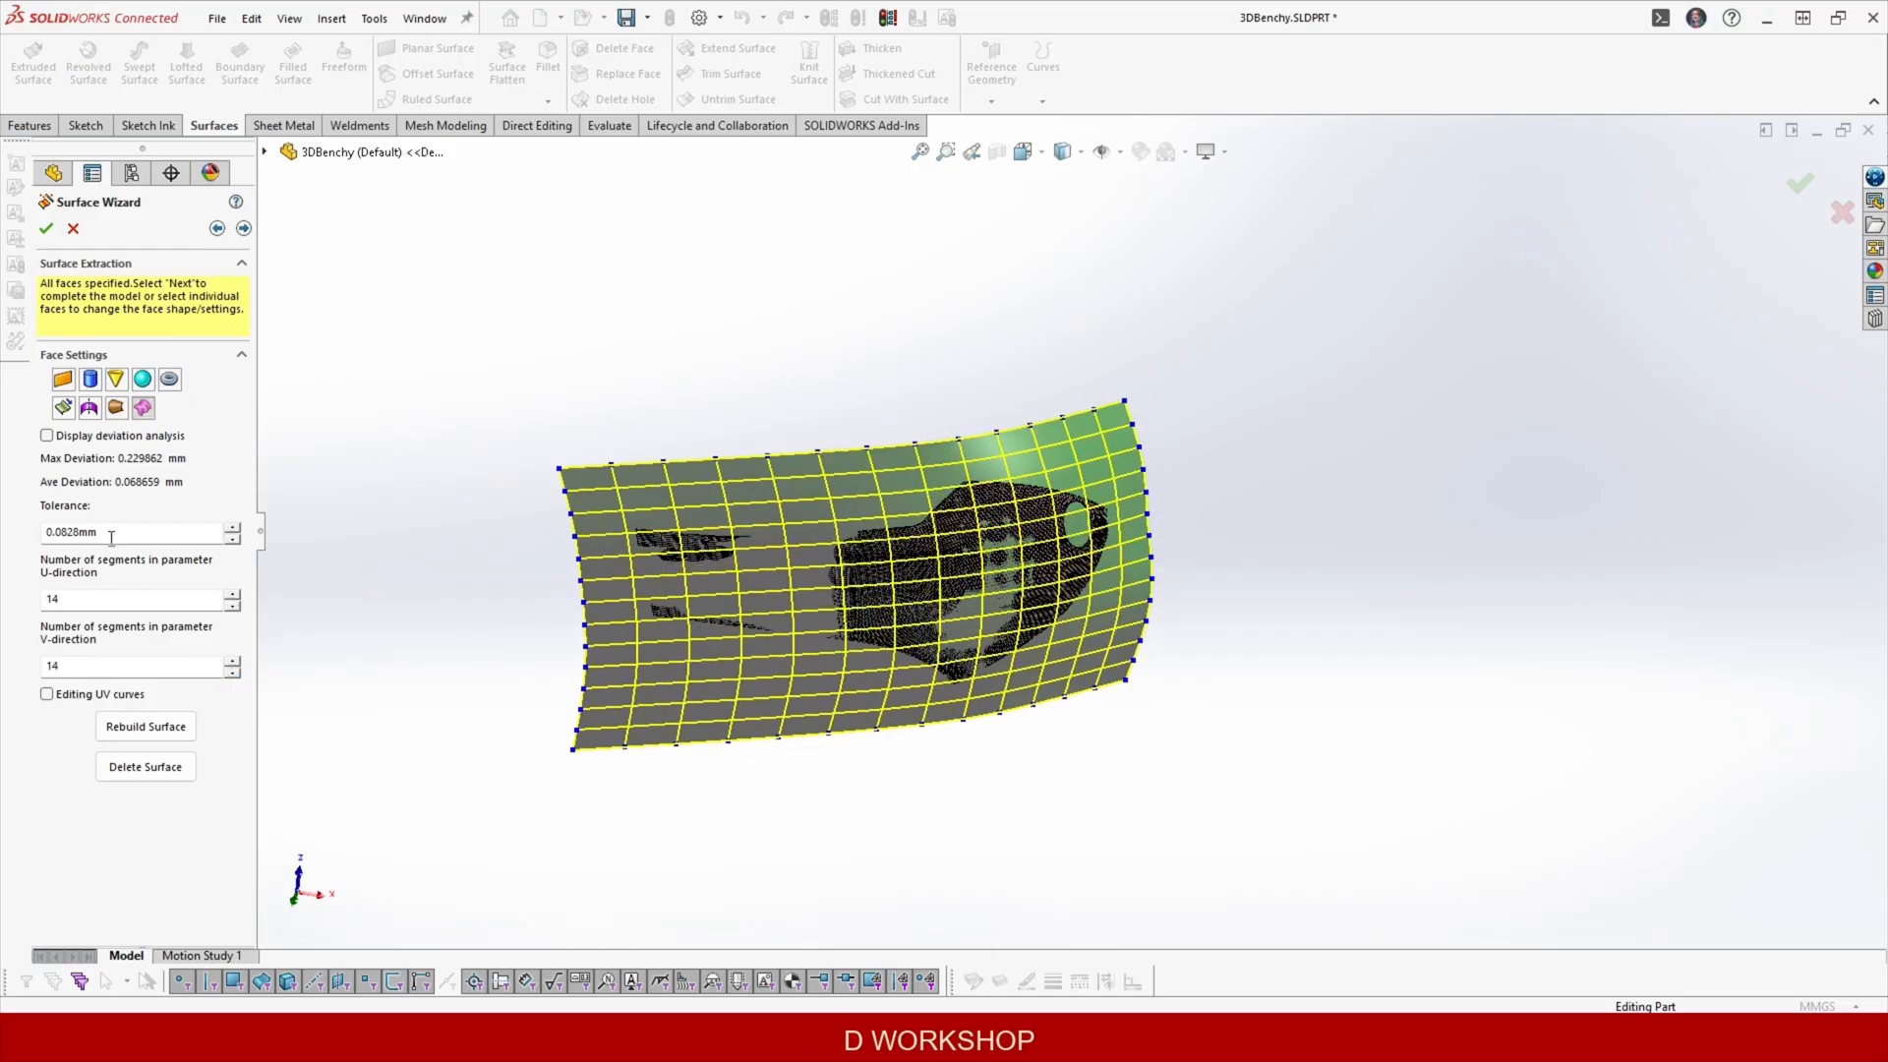
Set the surface tolerance to 0 mm and rebuild the hull surface.
{"action": "type", "text": "0"}
{"action": "key", "text": "Return"}
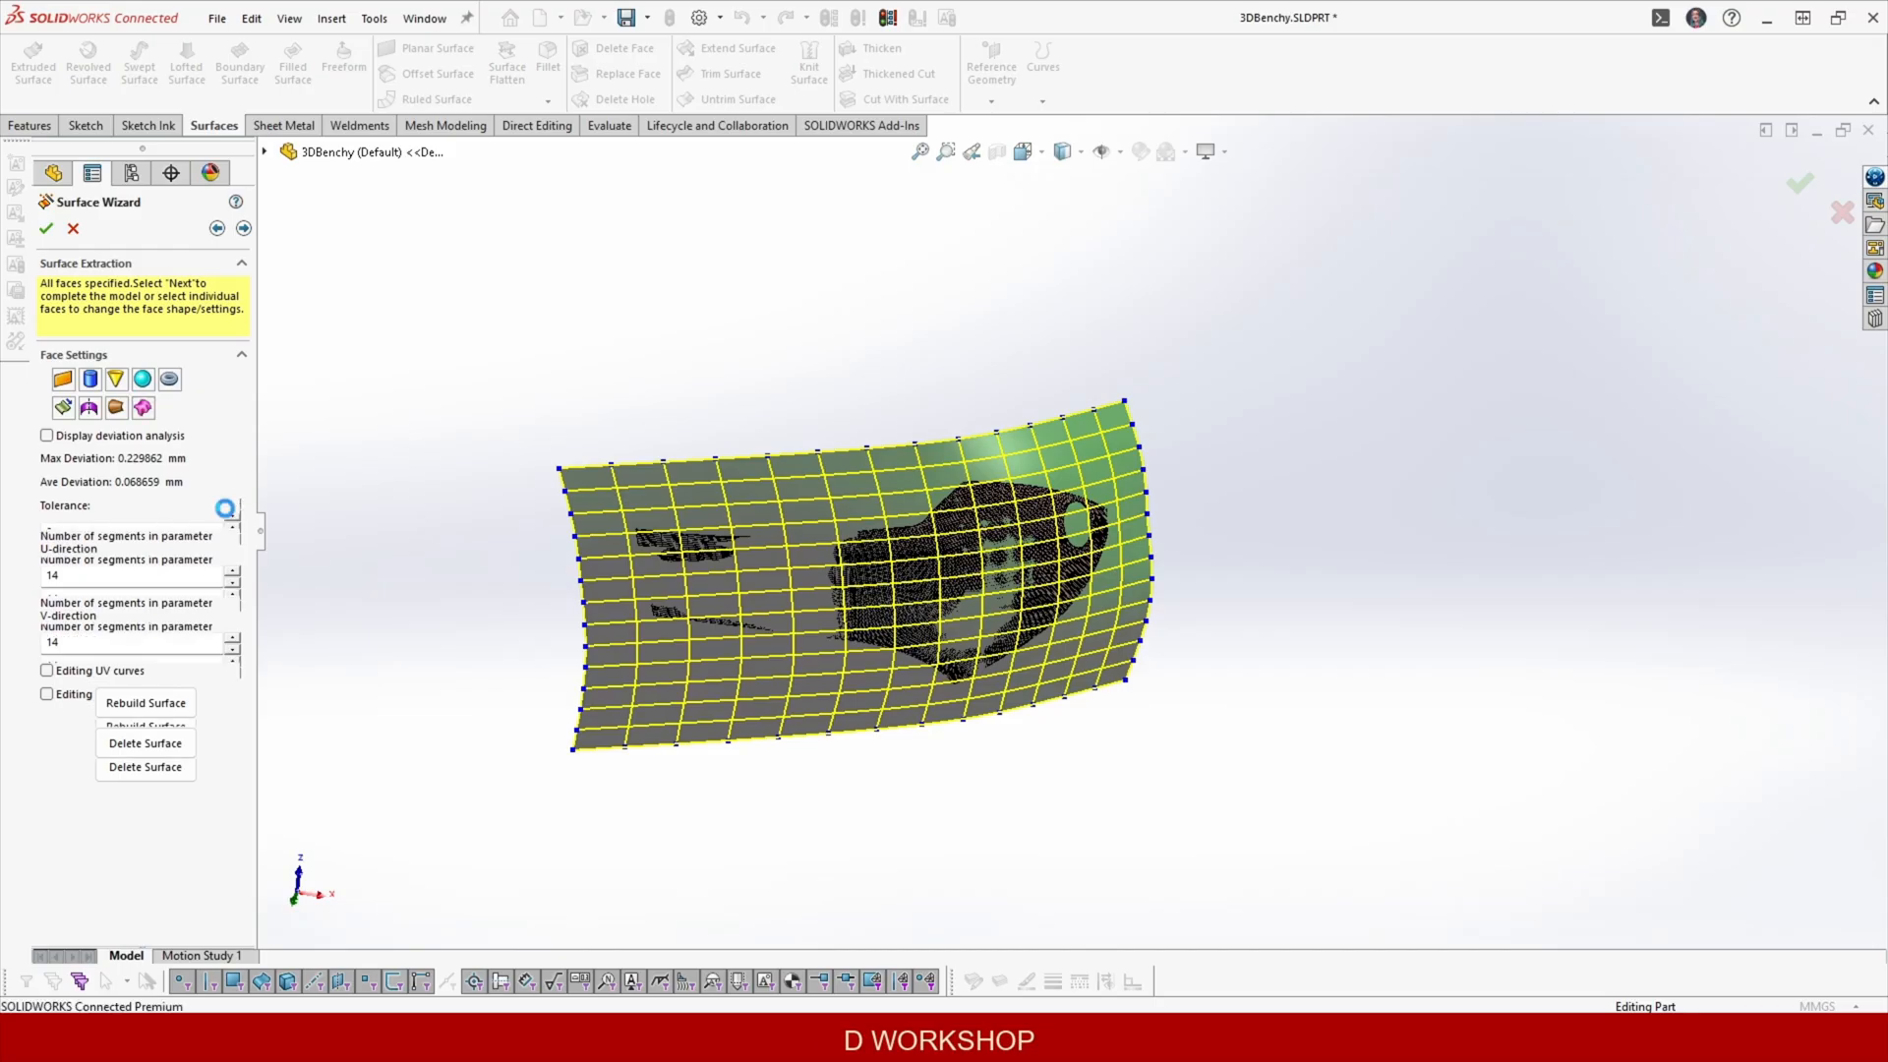
{"action": "left_click", "coordinate": [185, 725]}
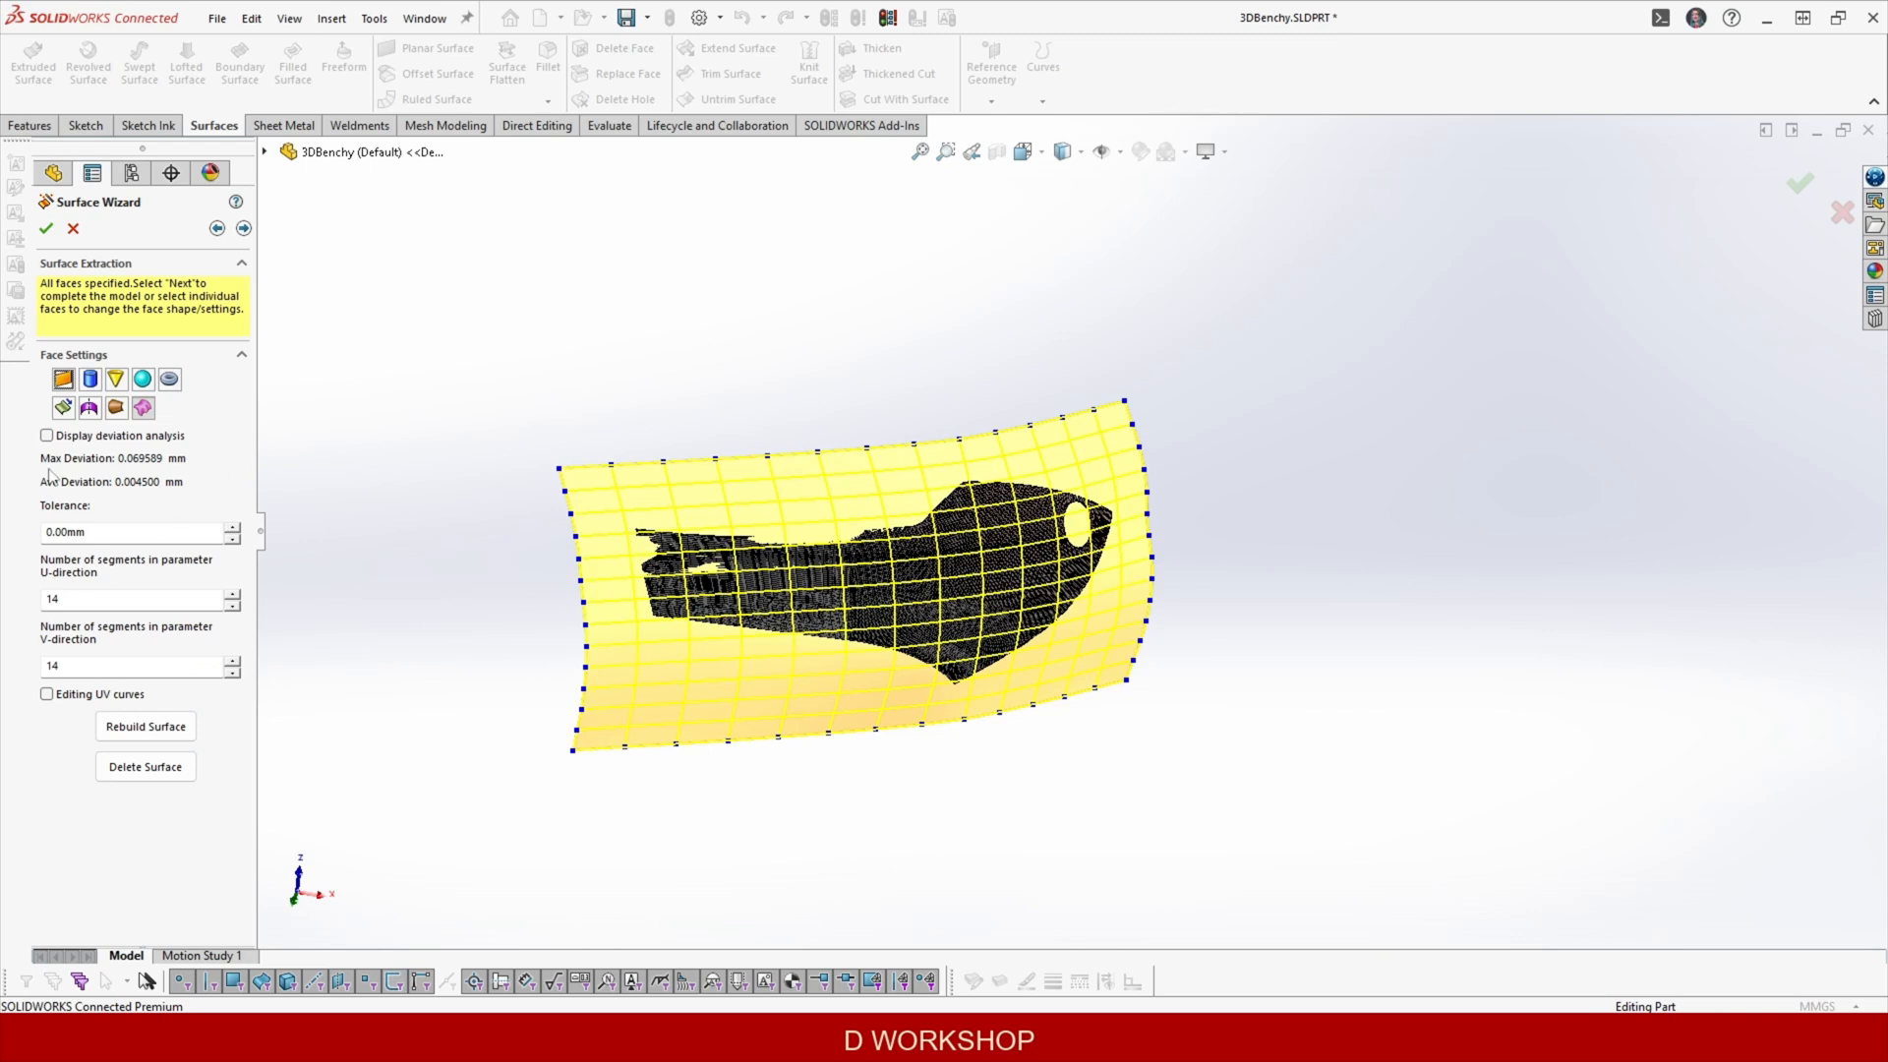
Rebuild the extracted hull side surface with 13 segments in the U direction and 13 in the V direction.
{"action": "left_click", "coordinate": [233, 605]}
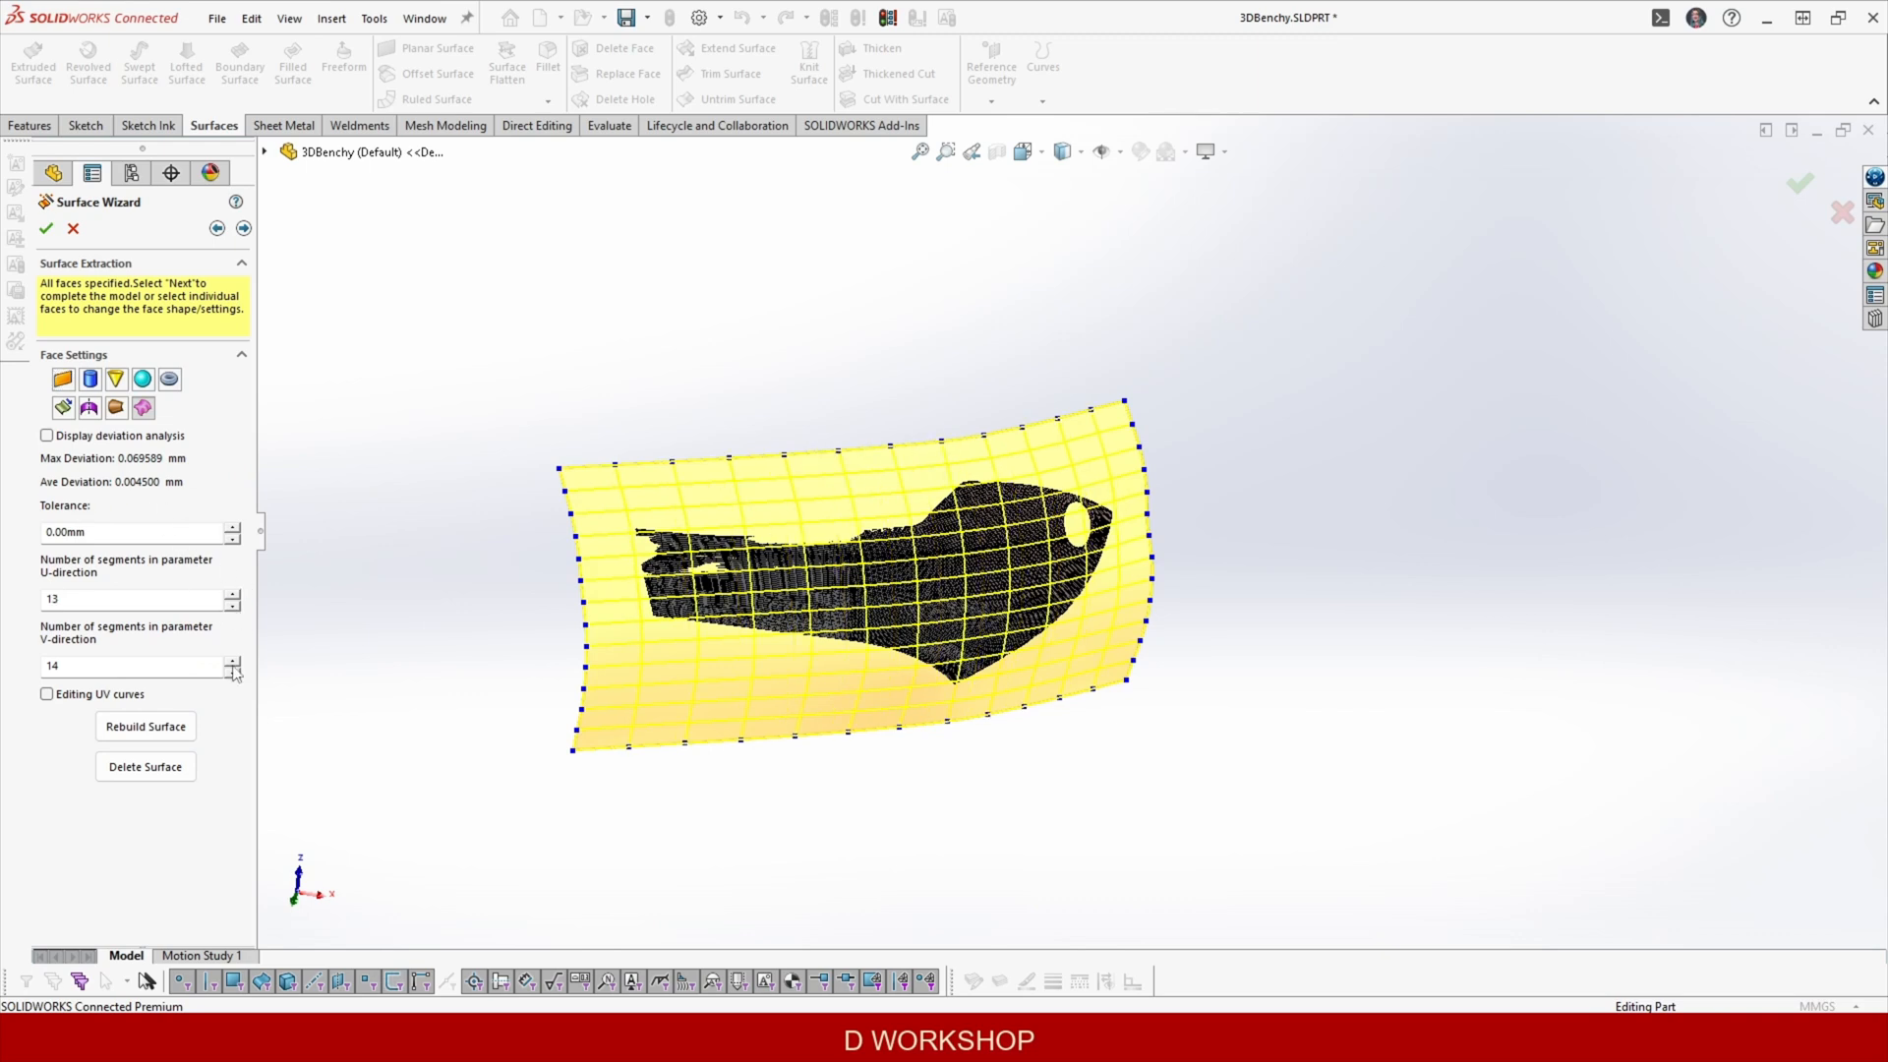
{"action": "left_click", "coordinate": [232, 673]}
{"action": "left_click", "coordinate": [146, 726]}
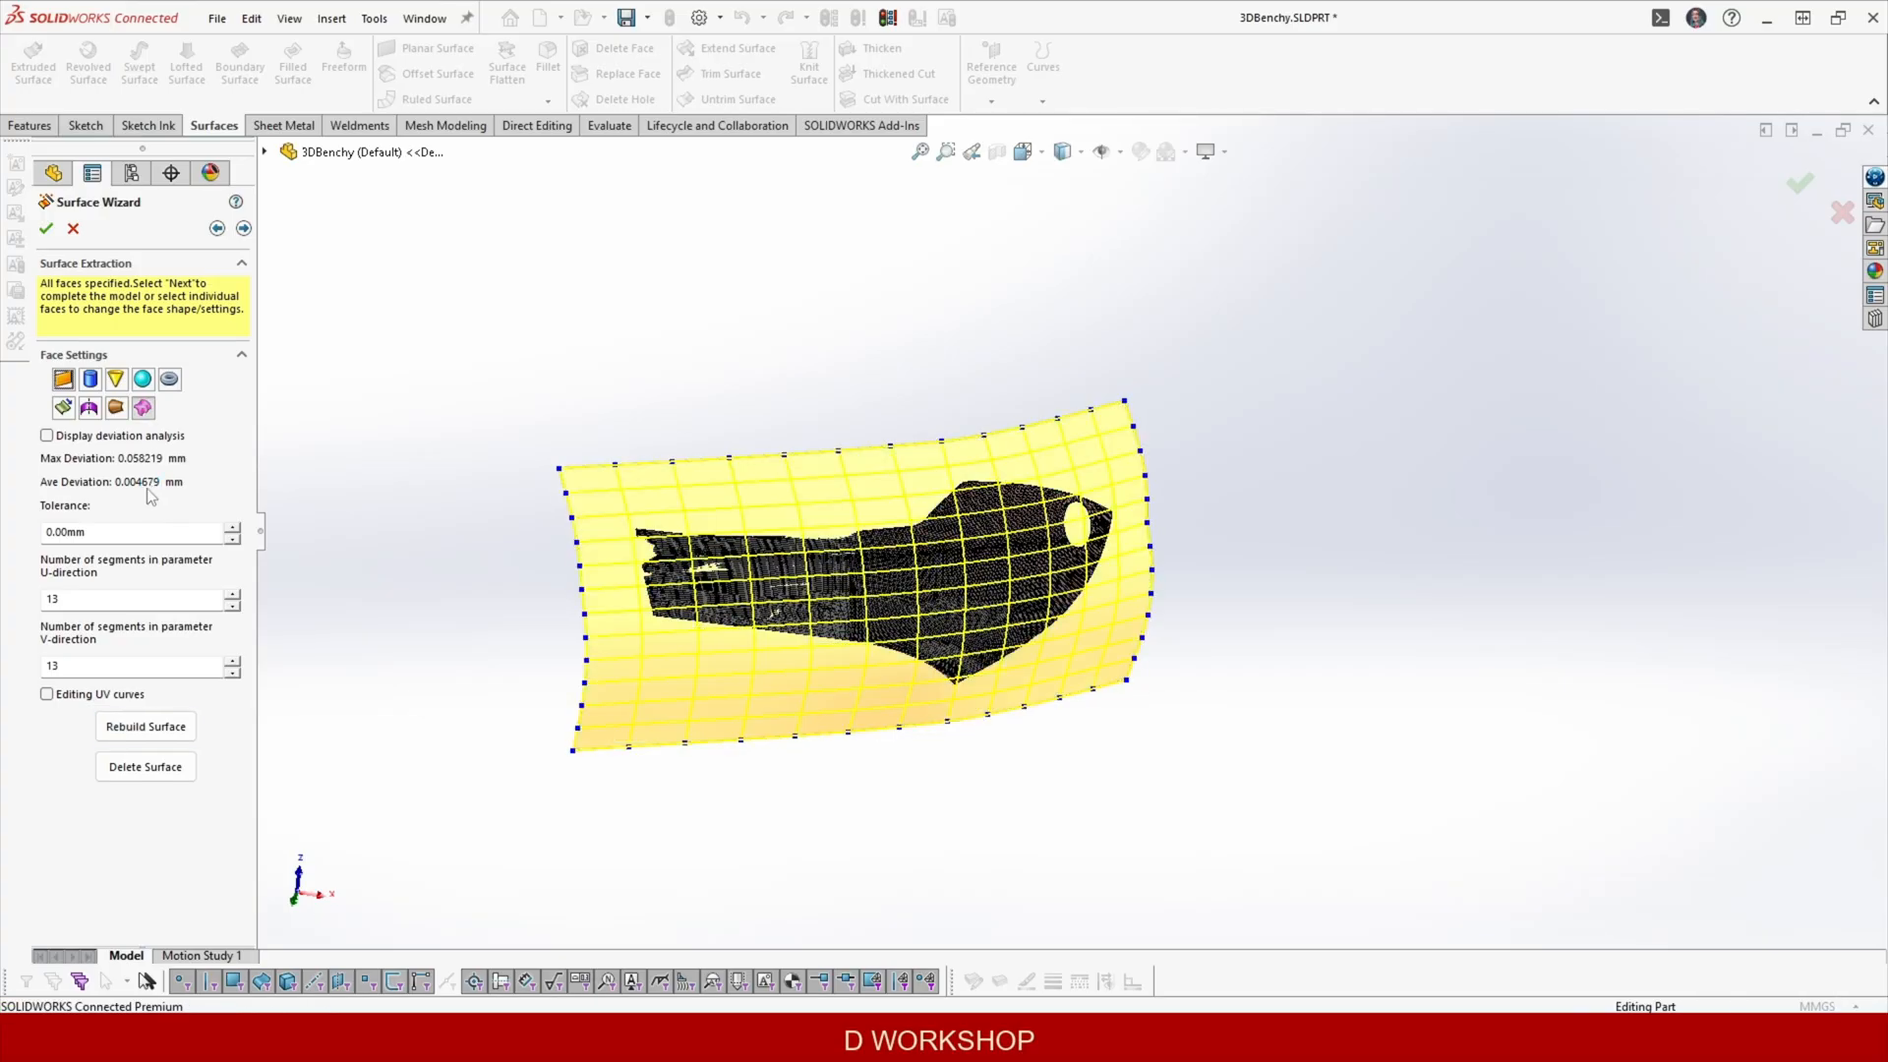
Rebuild the extracted hull side surface with 14 segments in the U direction and 13 in the V direction.
{"action": "left_click", "coordinate": [233, 675]}
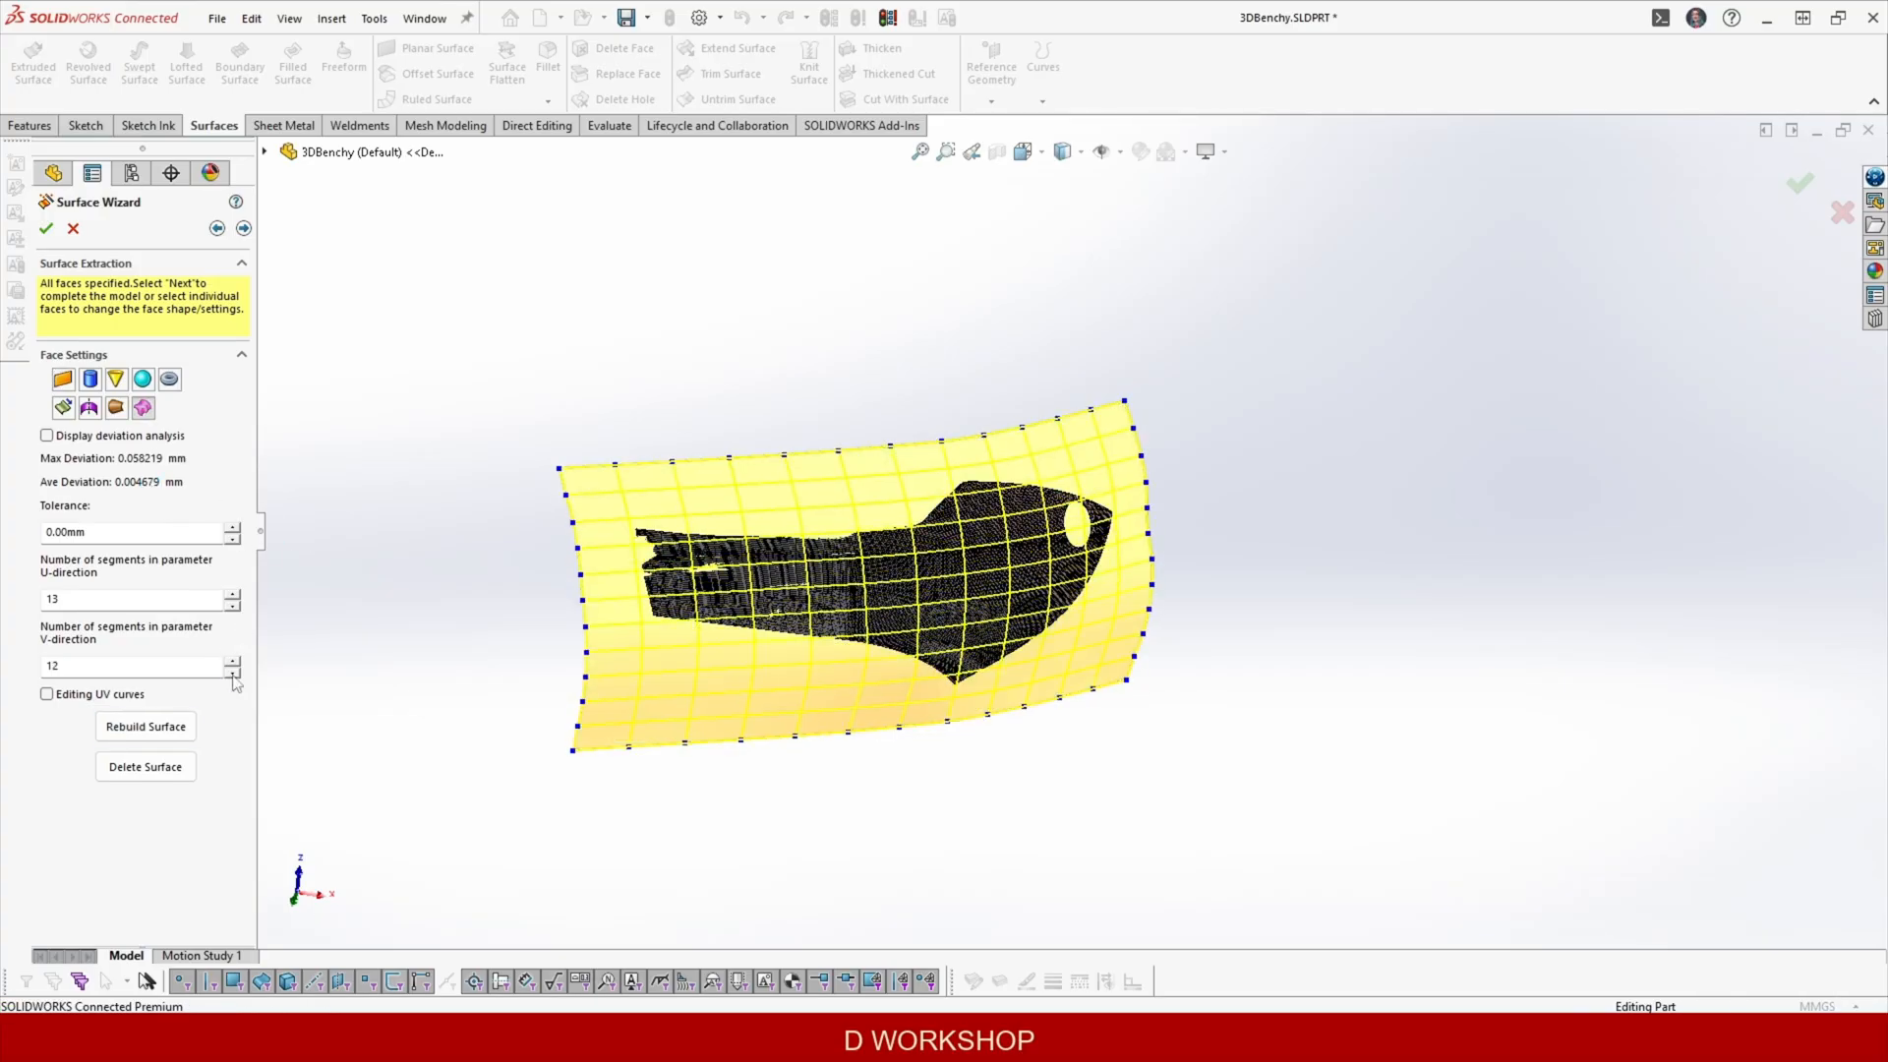
{"action": "left_click", "coordinate": [233, 660]}
{"action": "left_click", "coordinate": [233, 593]}
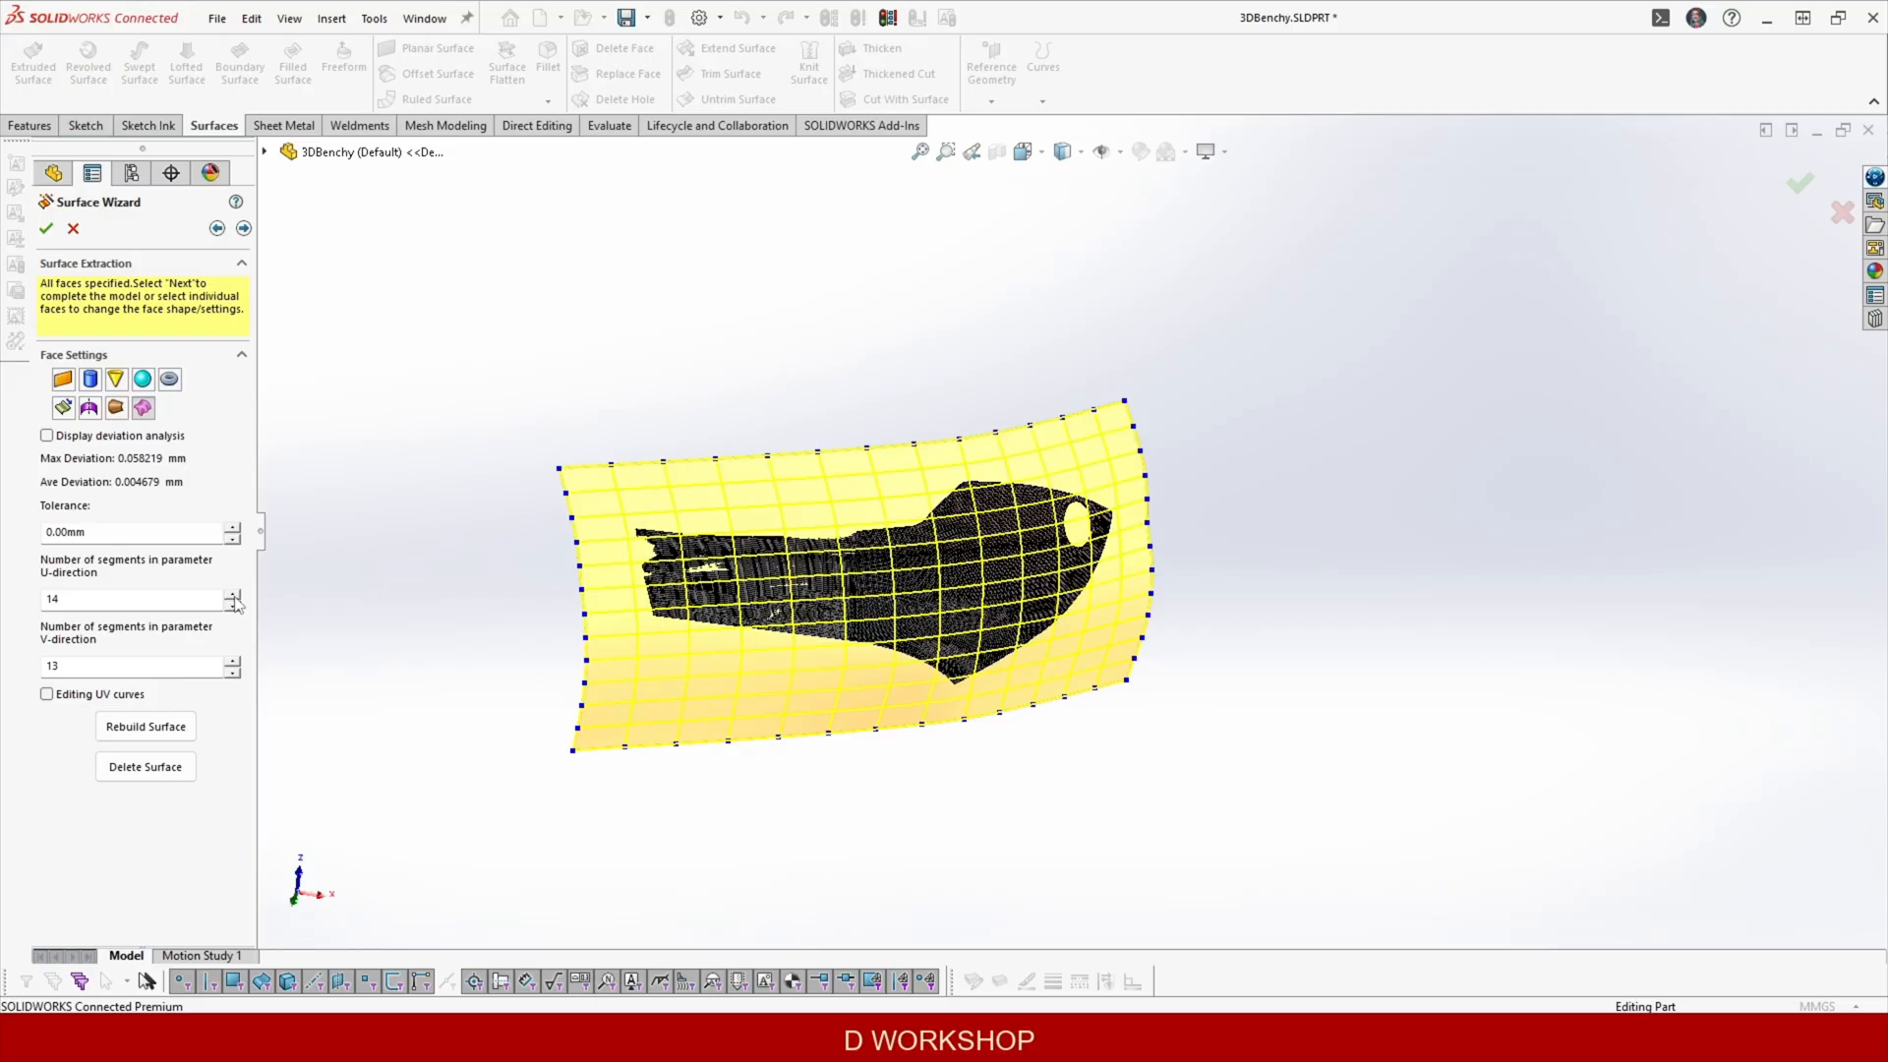
{"action": "left_click", "coordinate": [145, 727]}
Display the deviation analysis on the extracted surface and complete the surface extraction.
{"action": "middle_click_drag", "start_coordinate": [645, 507], "coordinate": [659, 586]}
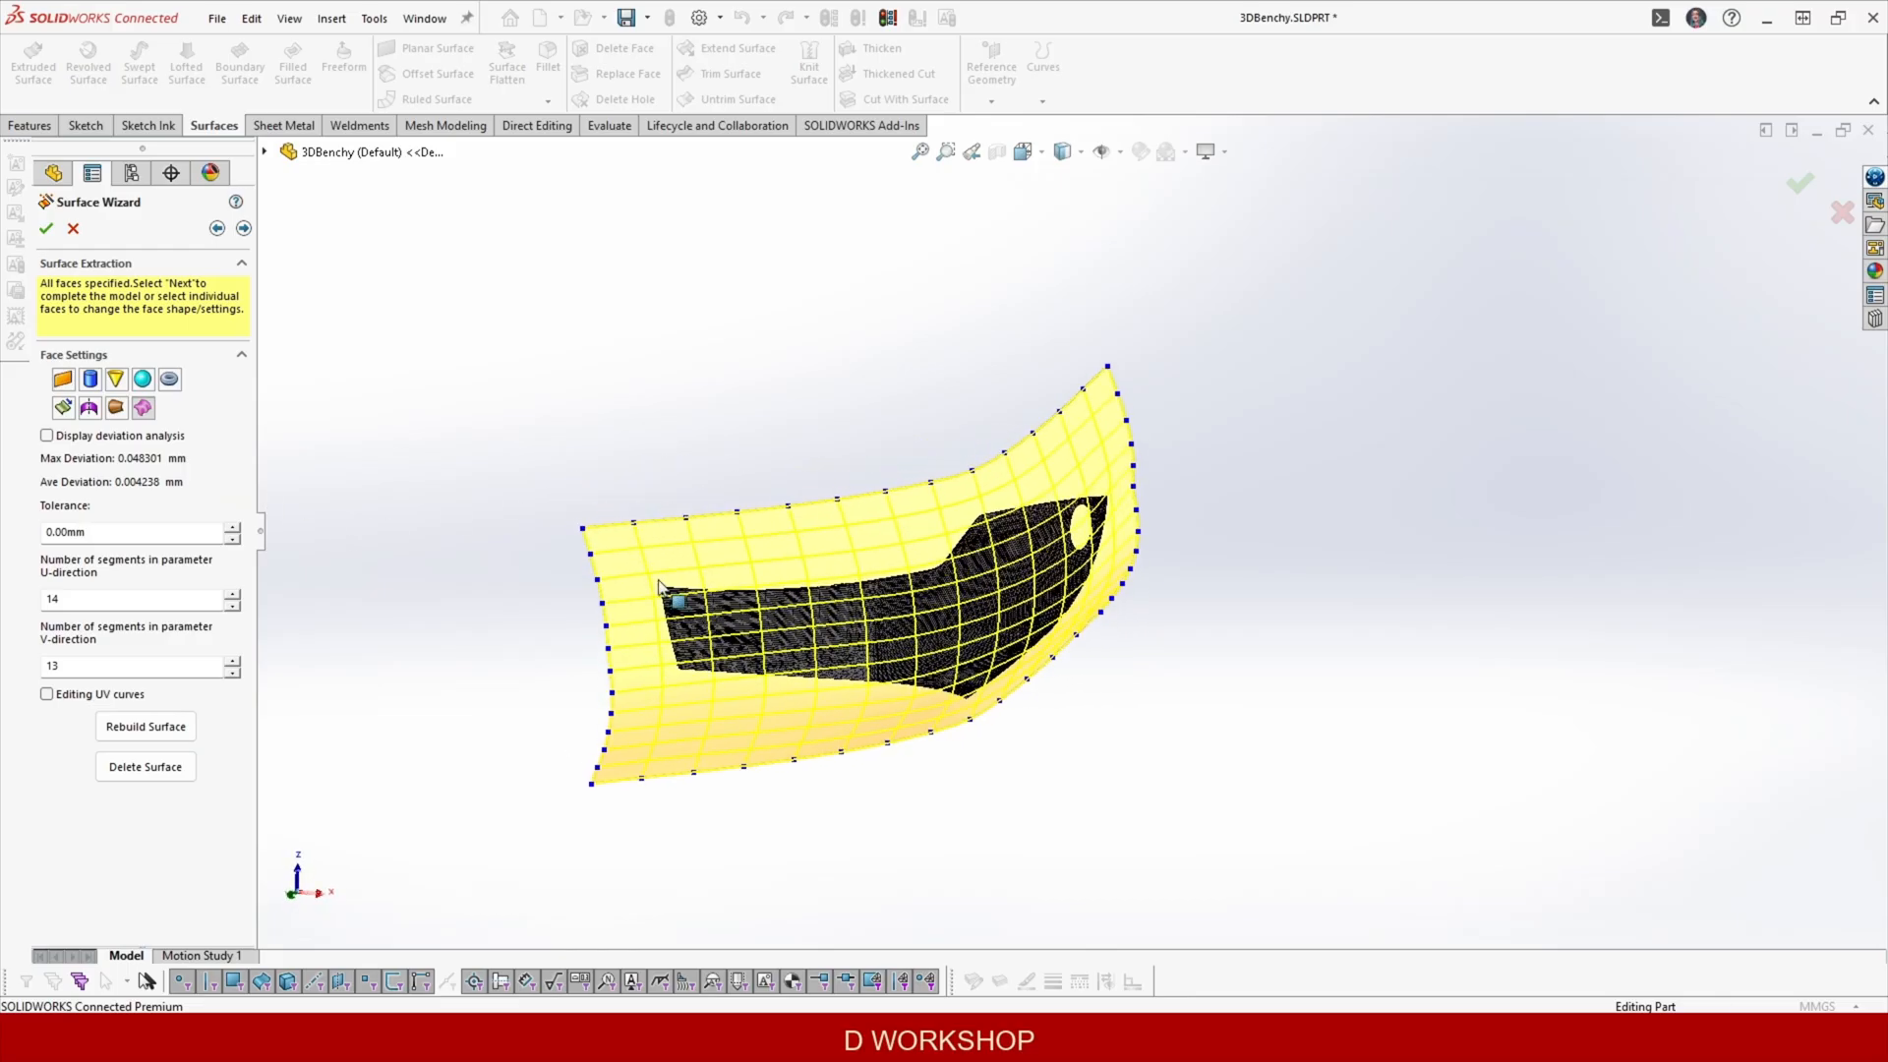
{"action": "scroll", "coordinate": [1009, 582], "scroll_direction": "down", "scroll_amount": 2}
{"action": "middle_click_drag", "start_coordinate": [1009, 594], "coordinate": [1051, 566]}
{"action": "scroll", "coordinate": [1051, 566], "scroll_direction": "up", "scroll_amount": 3}
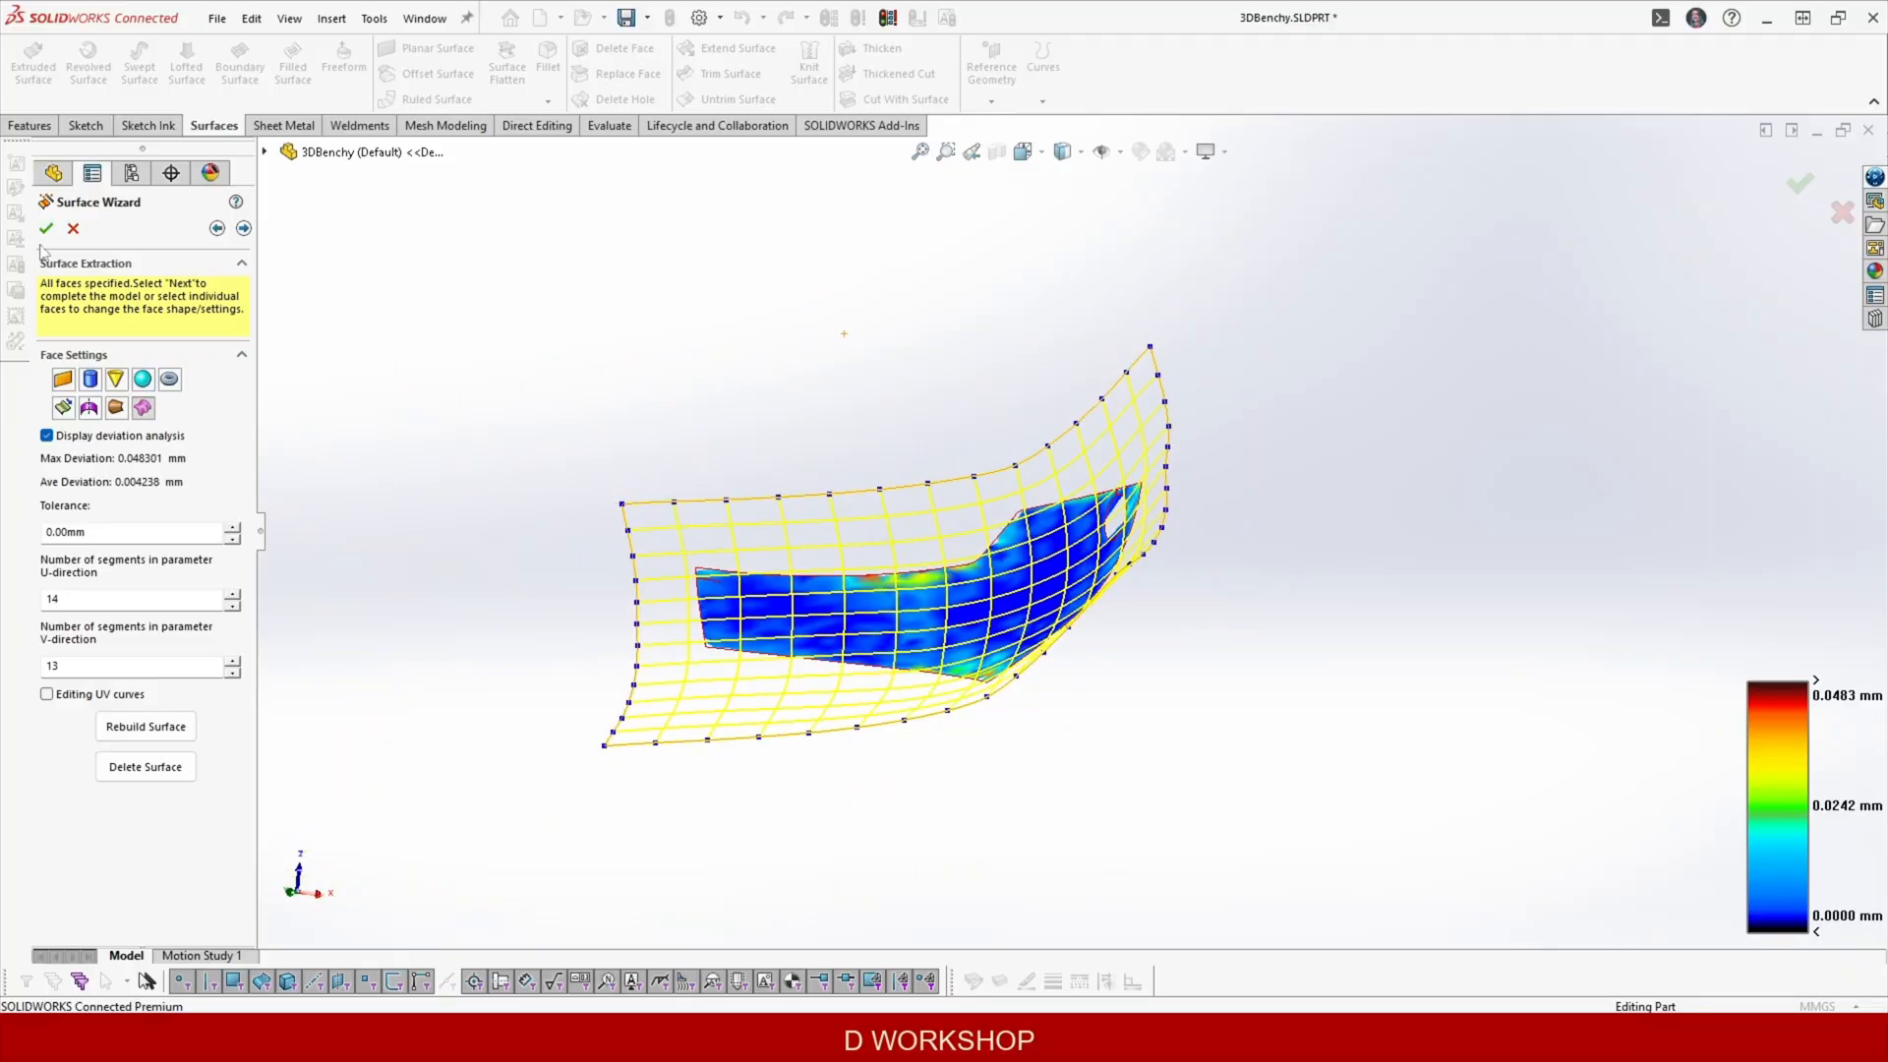
{"action": "left_click", "coordinate": [244, 228]}
{"action": "middle_click_drag", "start_coordinate": [964, 473], "coordinate": [940, 435]}
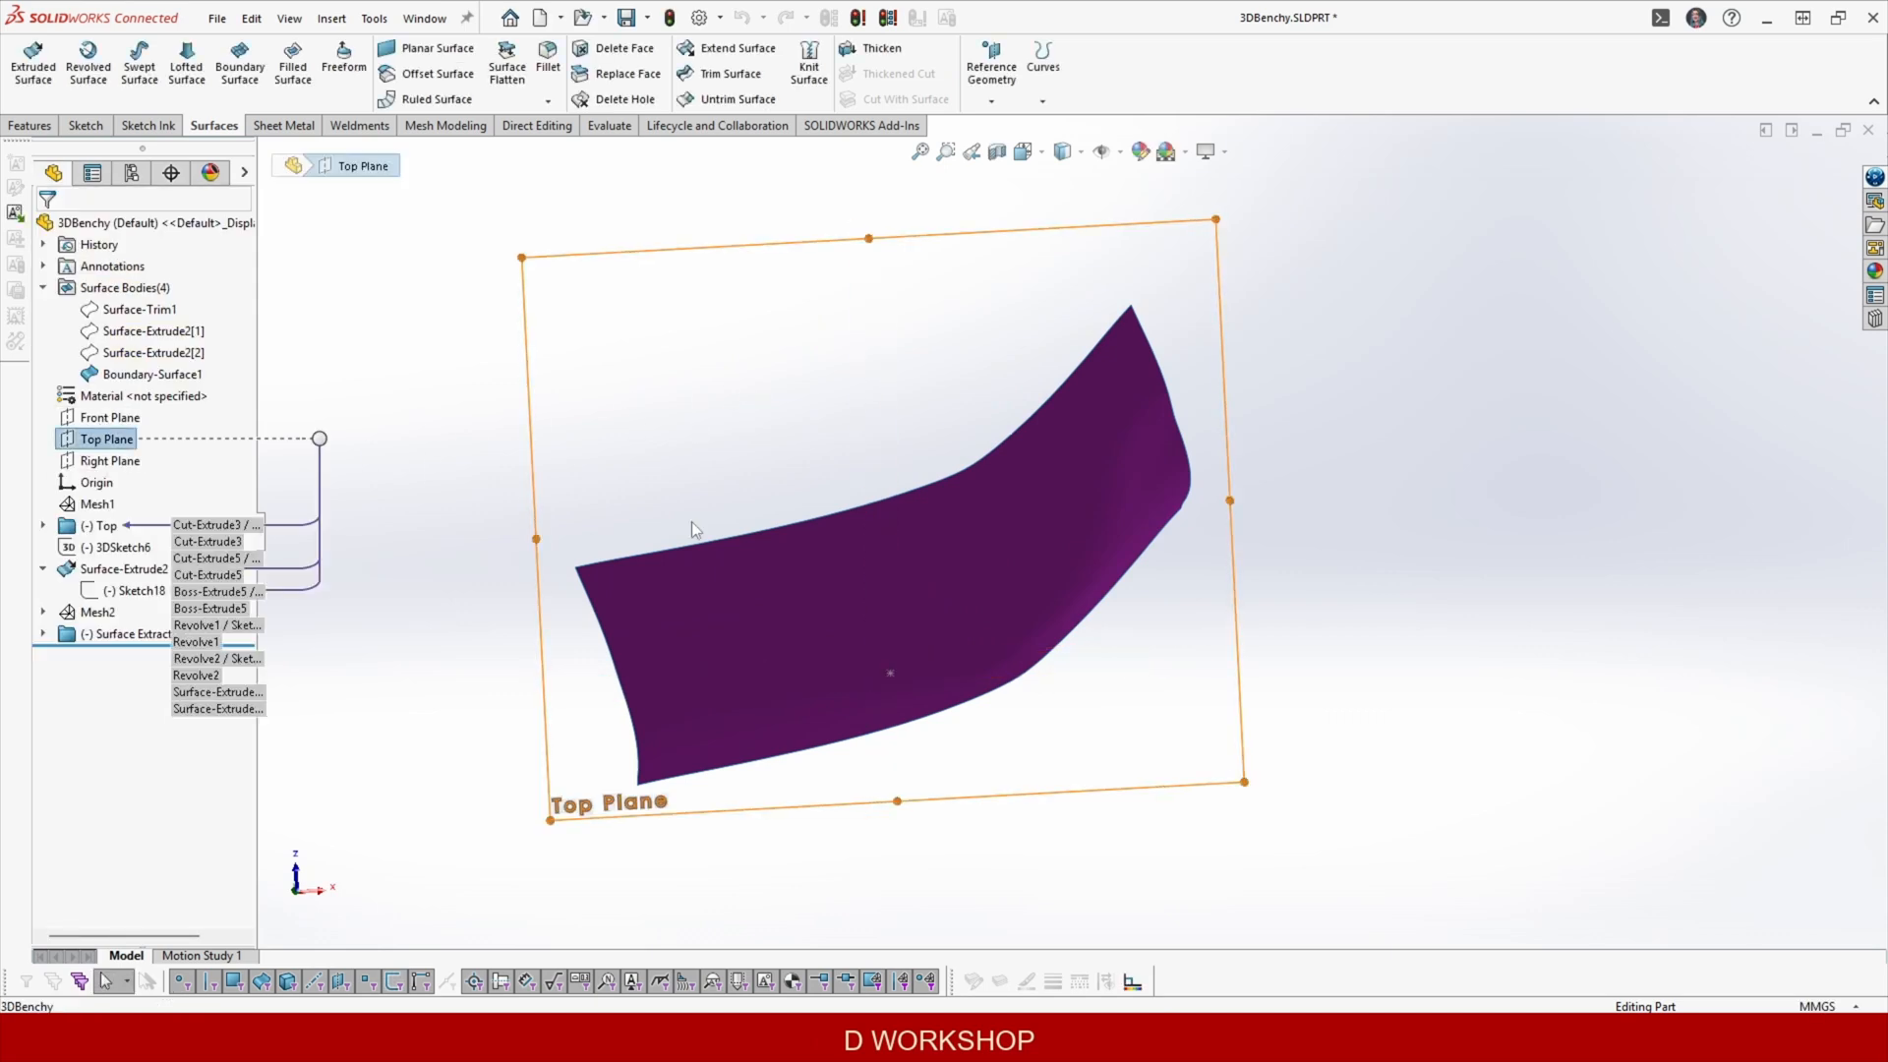
Mirror the extracted hull side surface body about the Top Plane.
{"action": "middle_click_drag", "start_coordinate": [693, 529], "coordinate": [1001, 559]}
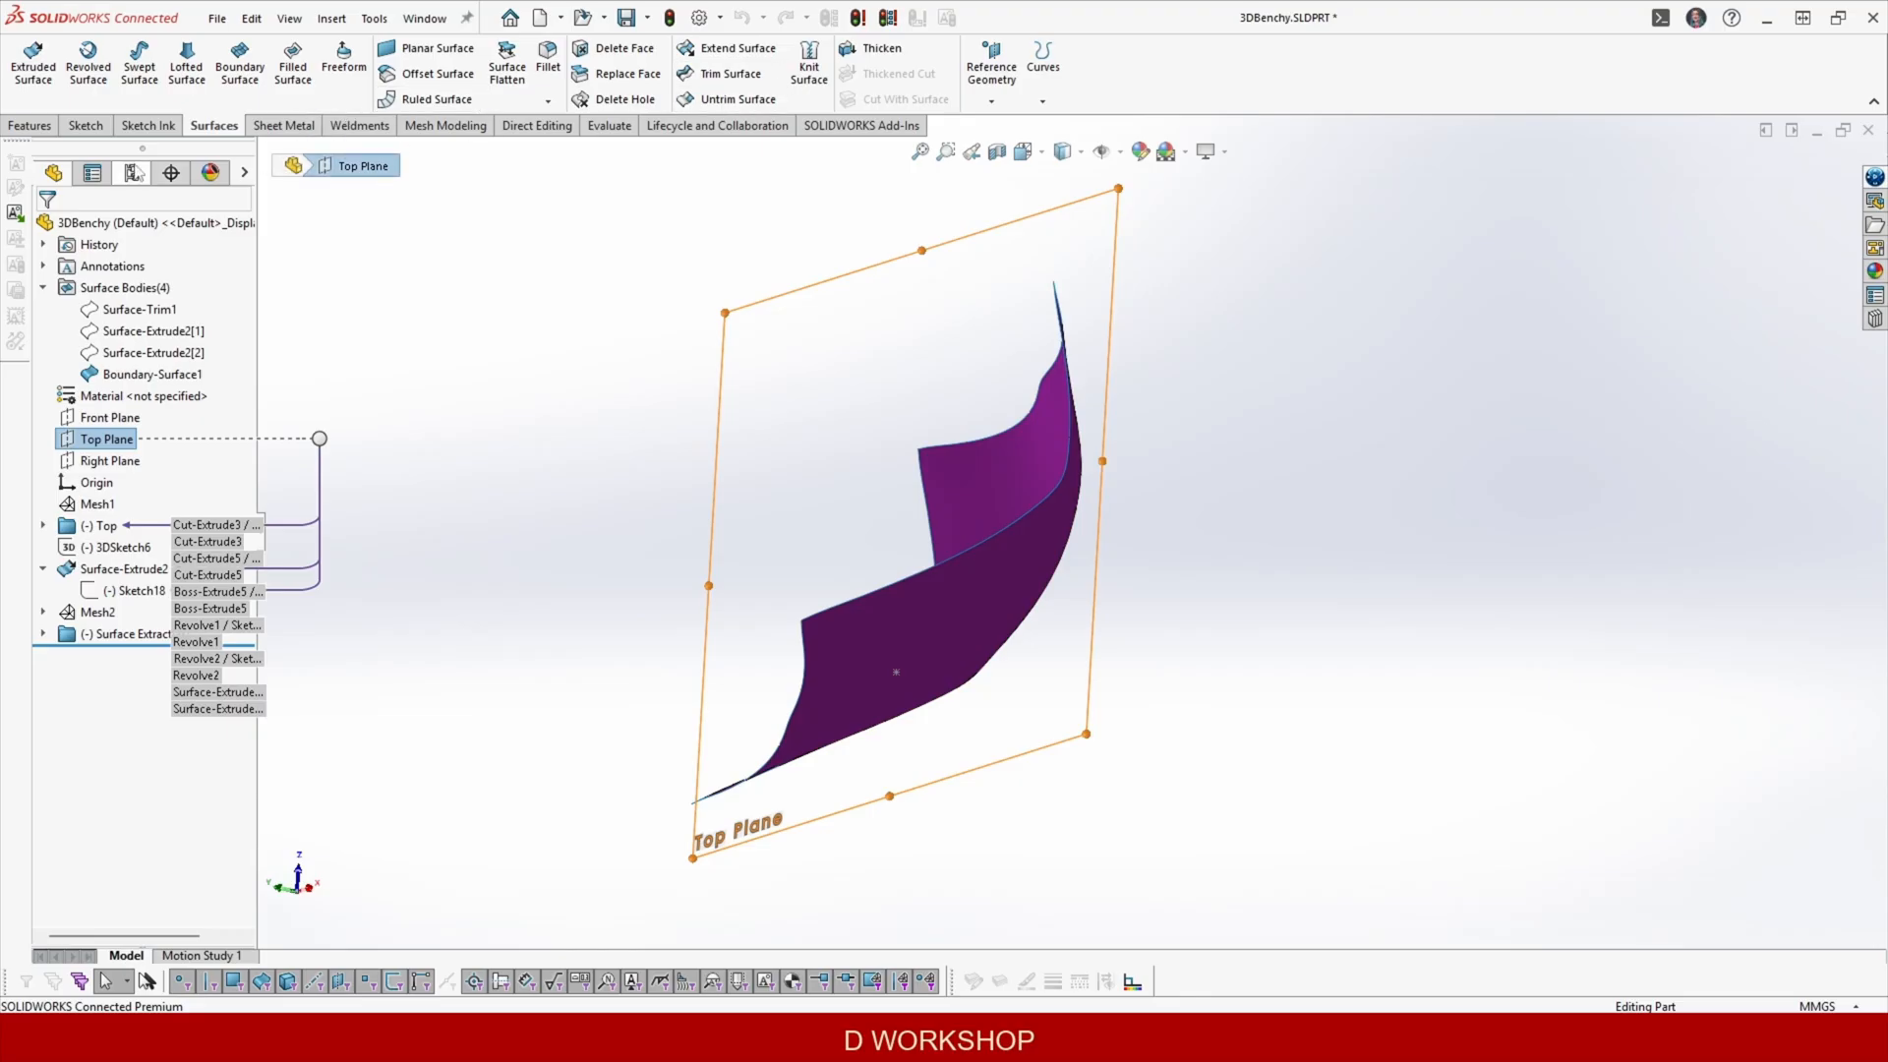
{"action": "left_click", "coordinate": [721, 99]}
{"action": "left_click", "coordinate": [89, 520]}
{"action": "left_click", "coordinate": [875, 600]}
{"action": "left_click", "coordinate": [46, 227]}
Hide the extracted hull side surface and its mirrored copy.
{"action": "middle_click_drag", "start_coordinate": [875, 472], "coordinate": [1130, 403]}
{"action": "scroll", "coordinate": [688, 570], "scroll_direction": "down", "scroll_amount": 2}
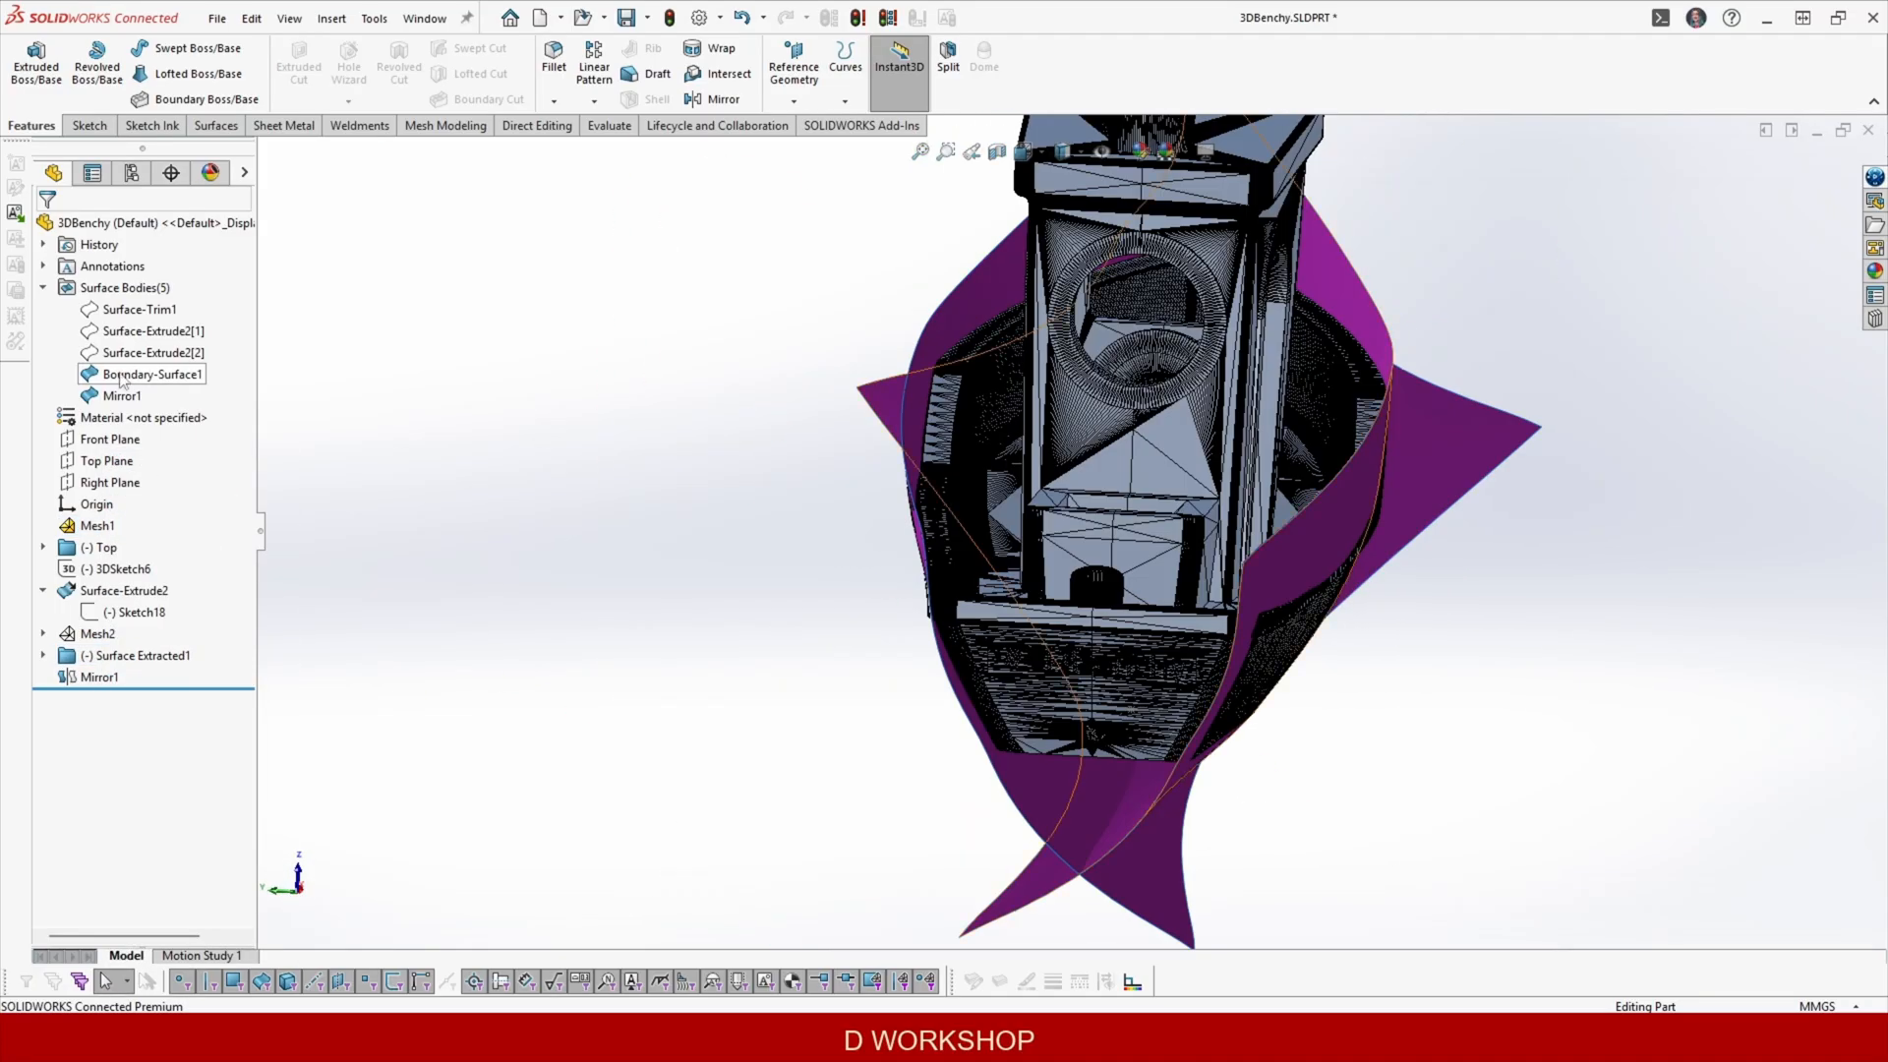
{"action": "right_click", "coordinate": [124, 380]}
{"action": "left_click", "coordinate": [139, 345]}
{"action": "right_click", "coordinate": [124, 397]}
{"action": "left_click", "coordinate": [139, 363]}
{"action": "scroll", "coordinate": [1042, 669], "scroll_direction": "down", "scroll_amount": 5}
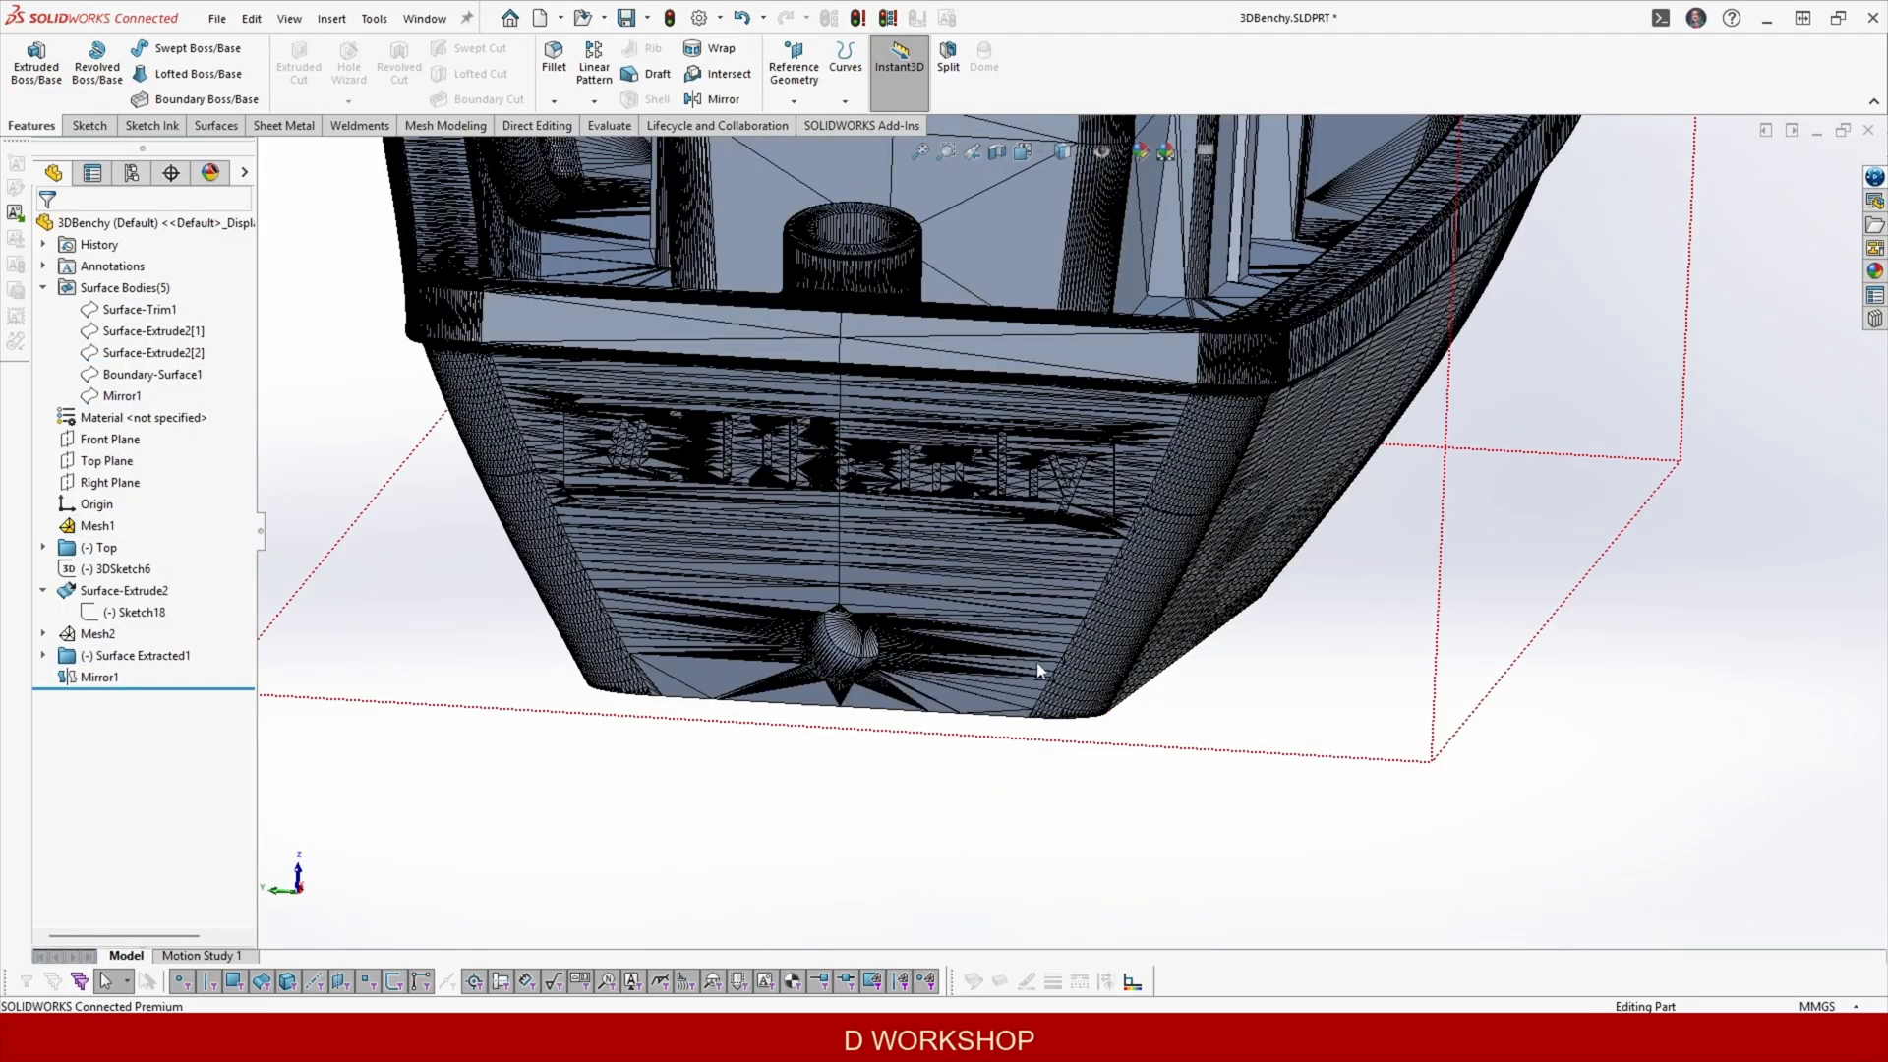
Start a 3D sketch and draw a spline over the mesh down the transom's centreline, from below the rim to the hull bottom.
{"action": "middle_click_drag", "start_coordinate": [1040, 661], "coordinate": [922, 426]}
{"action": "left_click", "coordinate": [89, 126]}
{"action": "left_click", "coordinate": [27, 101]}
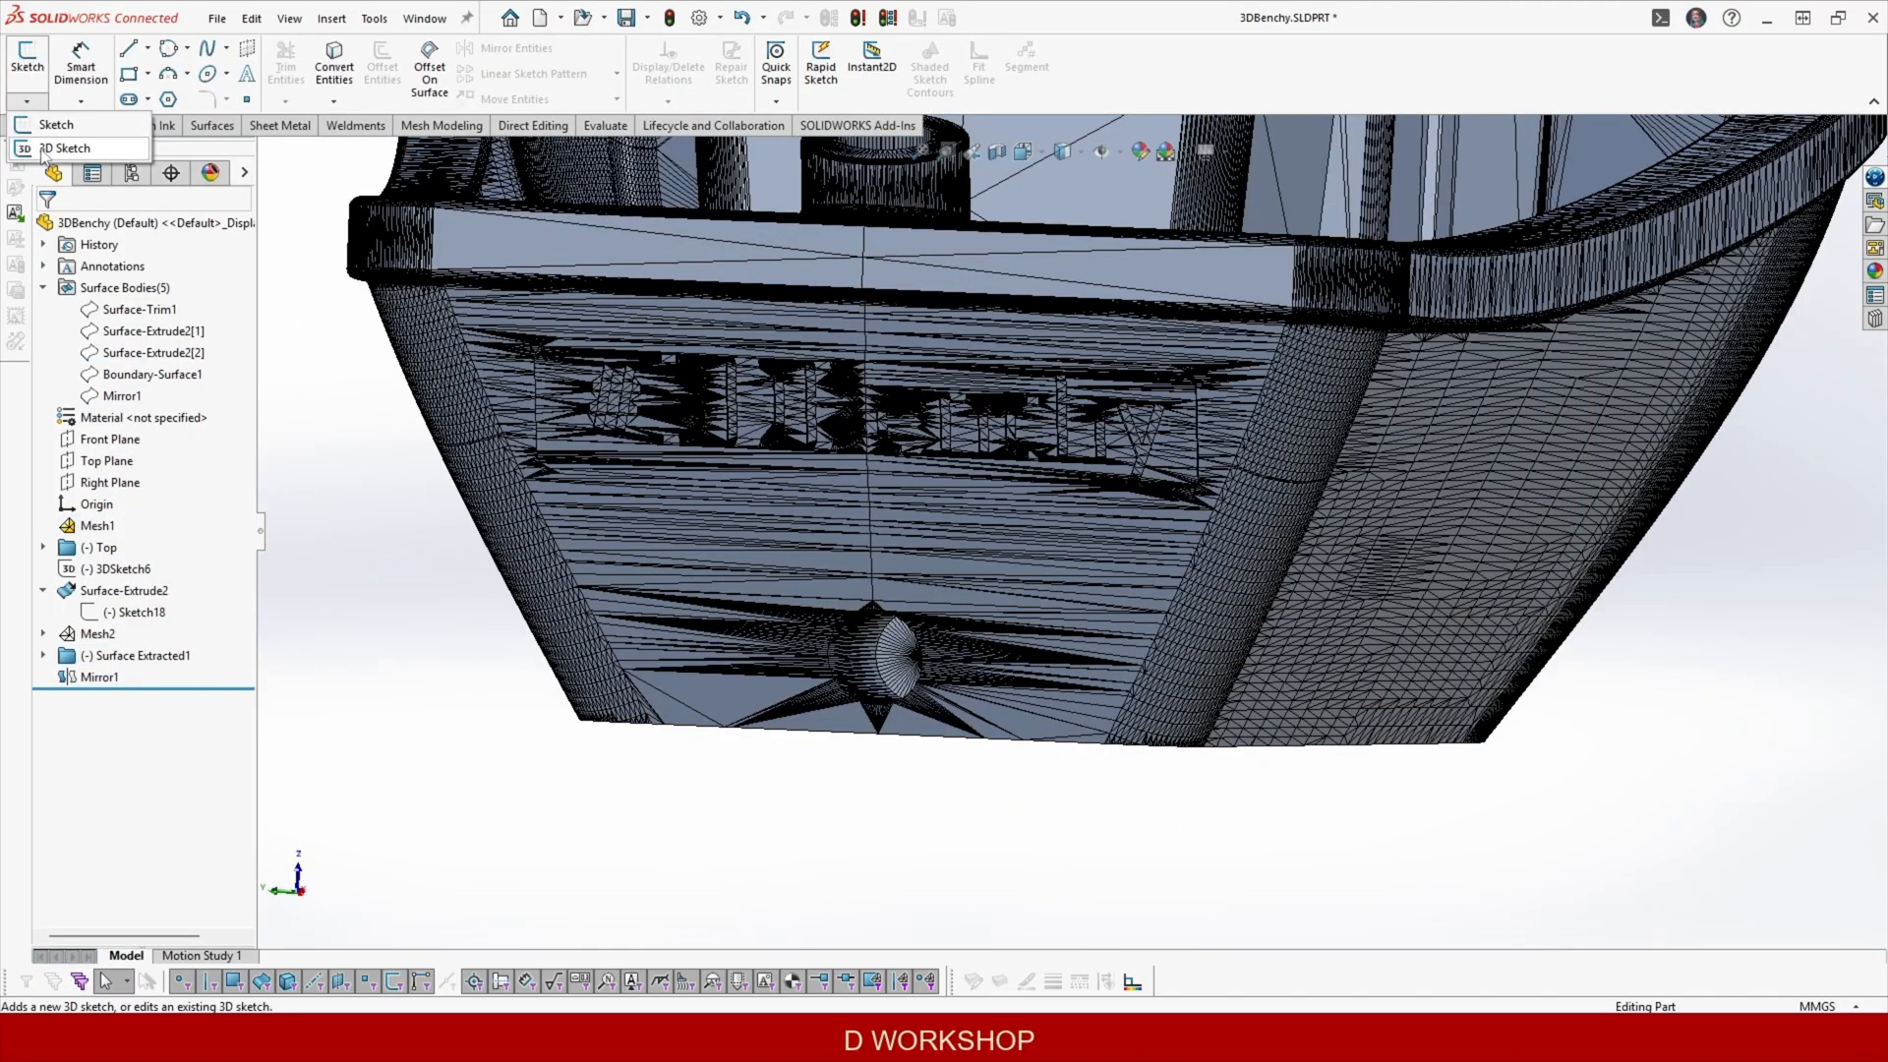
{"action": "left_click", "coordinate": [57, 145]}
{"action": "left_click", "coordinate": [207, 48]}
{"action": "scroll", "coordinate": [865, 290], "scroll_direction": "down", "scroll_amount": 5}
{"action": "scroll", "coordinate": [899, 336], "scroll_direction": "down", "scroll_amount": 1}
{"action": "left_click", "coordinate": [882, 340]}
{"action": "left_click", "coordinate": [884, 473]}
{"action": "scroll", "coordinate": [944, 589], "scroll_direction": "up", "scroll_amount": 2}
{"action": "scroll", "coordinate": [973, 667], "scroll_direction": "down", "scroll_amount": 2}
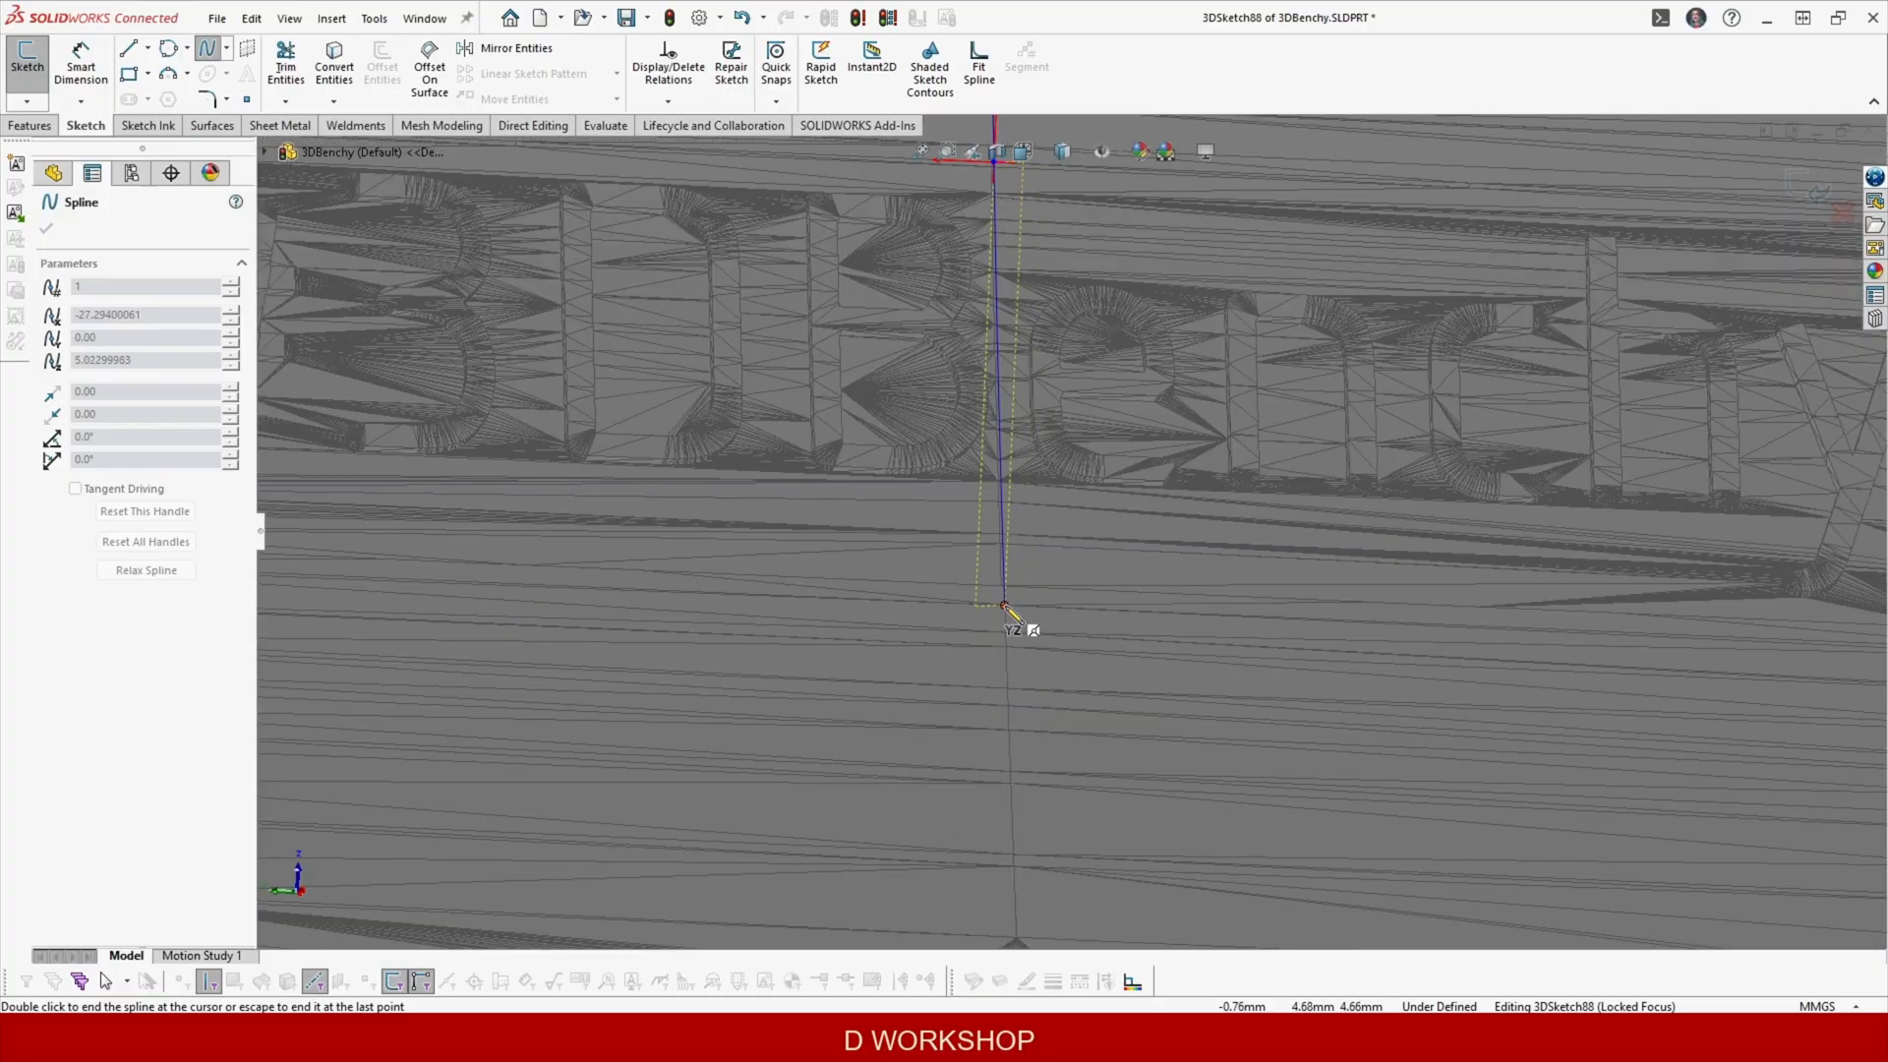
{"action": "left_click", "coordinate": [1004, 611]}
{"action": "scroll", "coordinate": [1027, 639], "scroll_direction": "up", "scroll_amount": 3}
{"action": "left_click", "coordinate": [1049, 662]}
{"action": "scroll", "coordinate": [1058, 865], "scroll_direction": "down", "scroll_amount": 3}
{"action": "left_click", "coordinate": [1049, 803]}
{"action": "key", "text": "Escape"}
Check the transom spline from the front and the side, and close the 3D sketch.
{"action": "scroll", "coordinate": [1154, 812], "scroll_direction": "up", "scroll_amount": 6}
{"action": "middle_click_drag", "start_coordinate": [836, 511], "coordinate": [673, 501]}
{"action": "key", "text": "ctrl+4"}
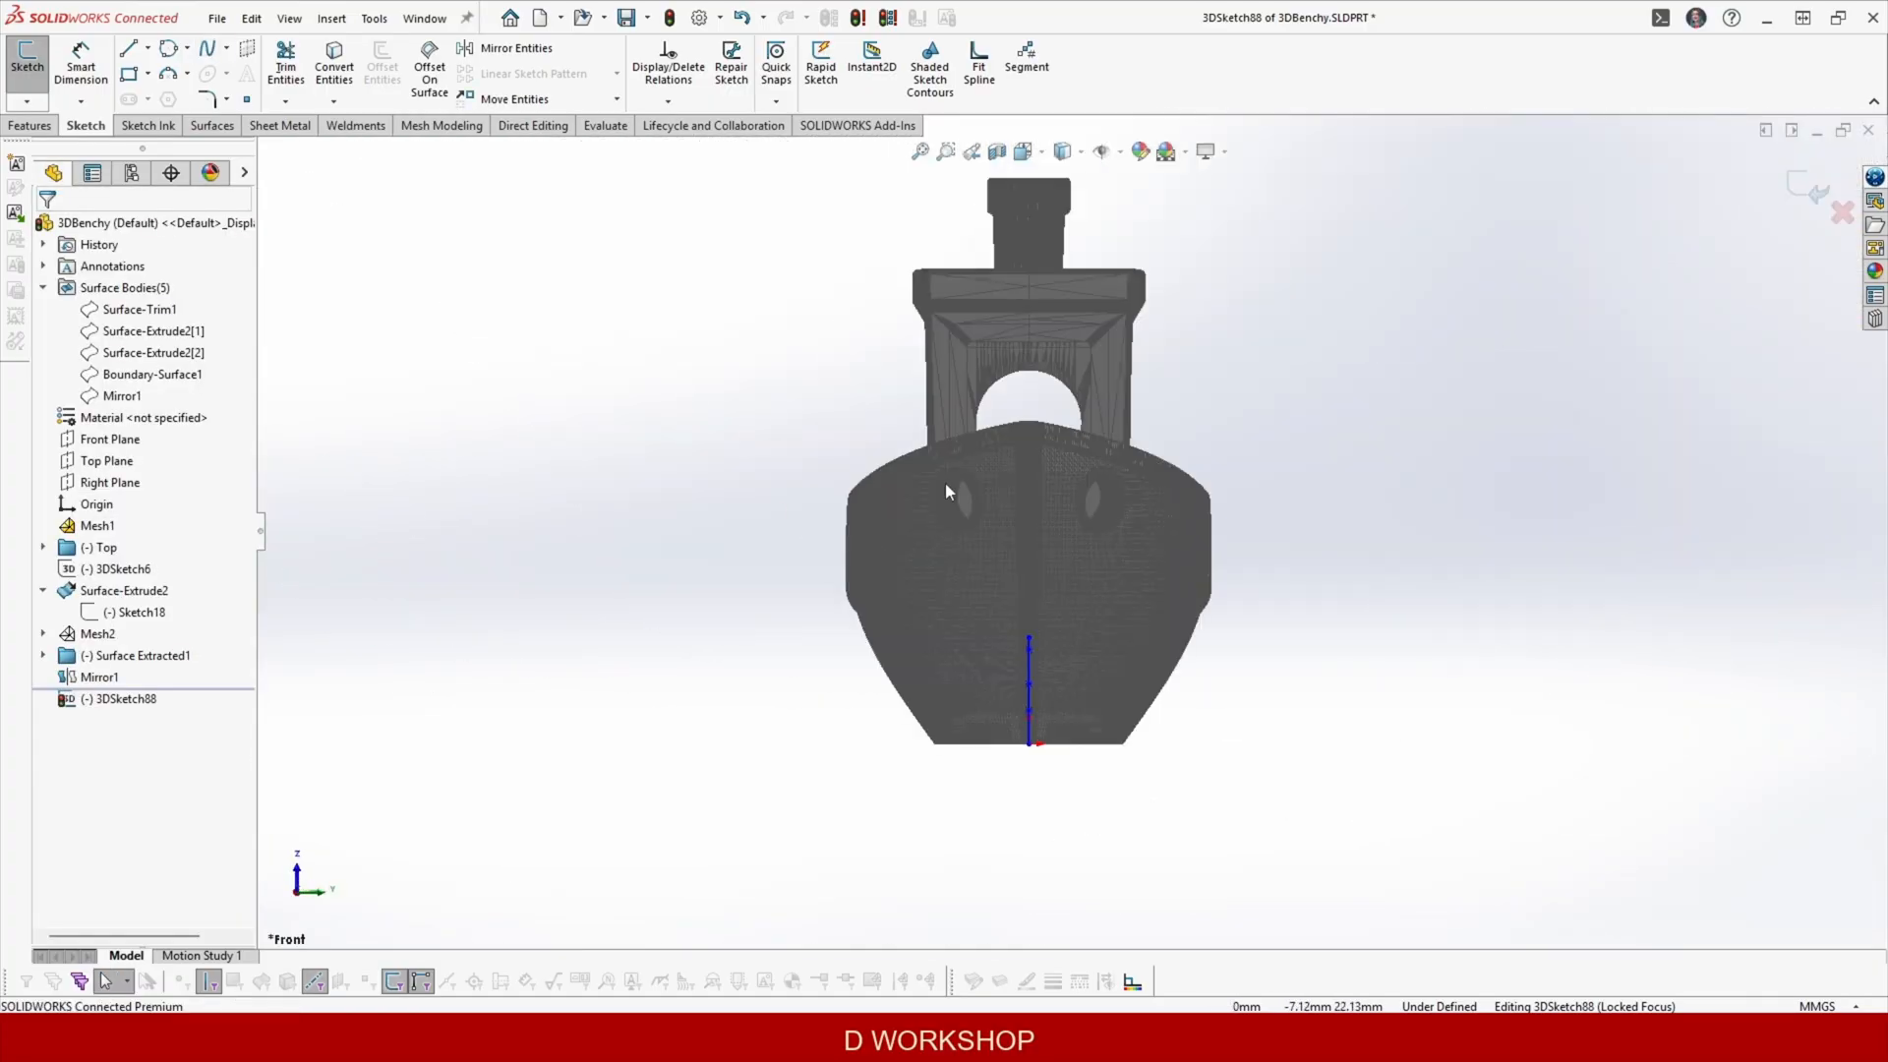
{"action": "scroll", "coordinate": [1140, 632], "scroll_direction": "down", "scroll_amount": 5}
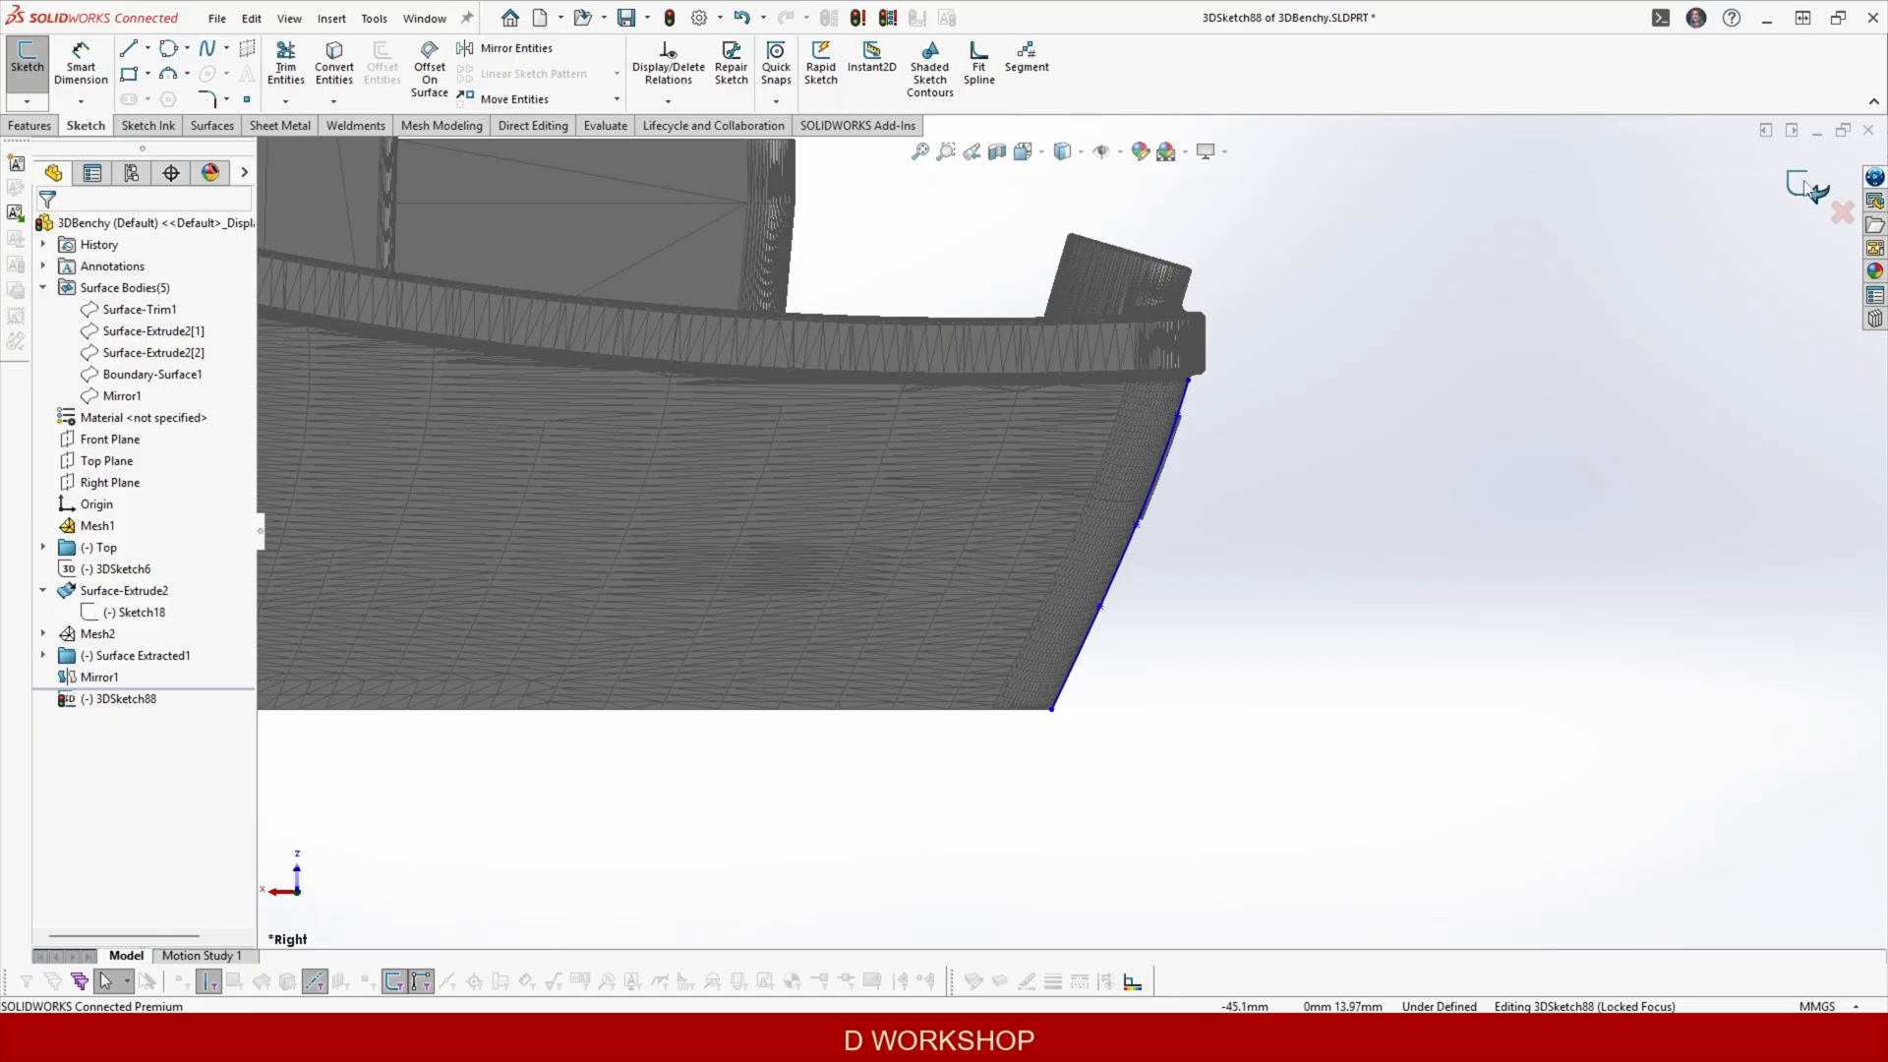
{"action": "left_click", "coordinate": [1807, 187]}
Convert the transom spline into a sketch on the Top Plane and stretch its ends beyond the hull.
{"action": "left_click", "coordinate": [114, 461]}
{"action": "left_click", "coordinate": [137, 421]}
{"action": "left_click", "coordinate": [331, 69]}
{"action": "left_click", "coordinate": [778, 322]}
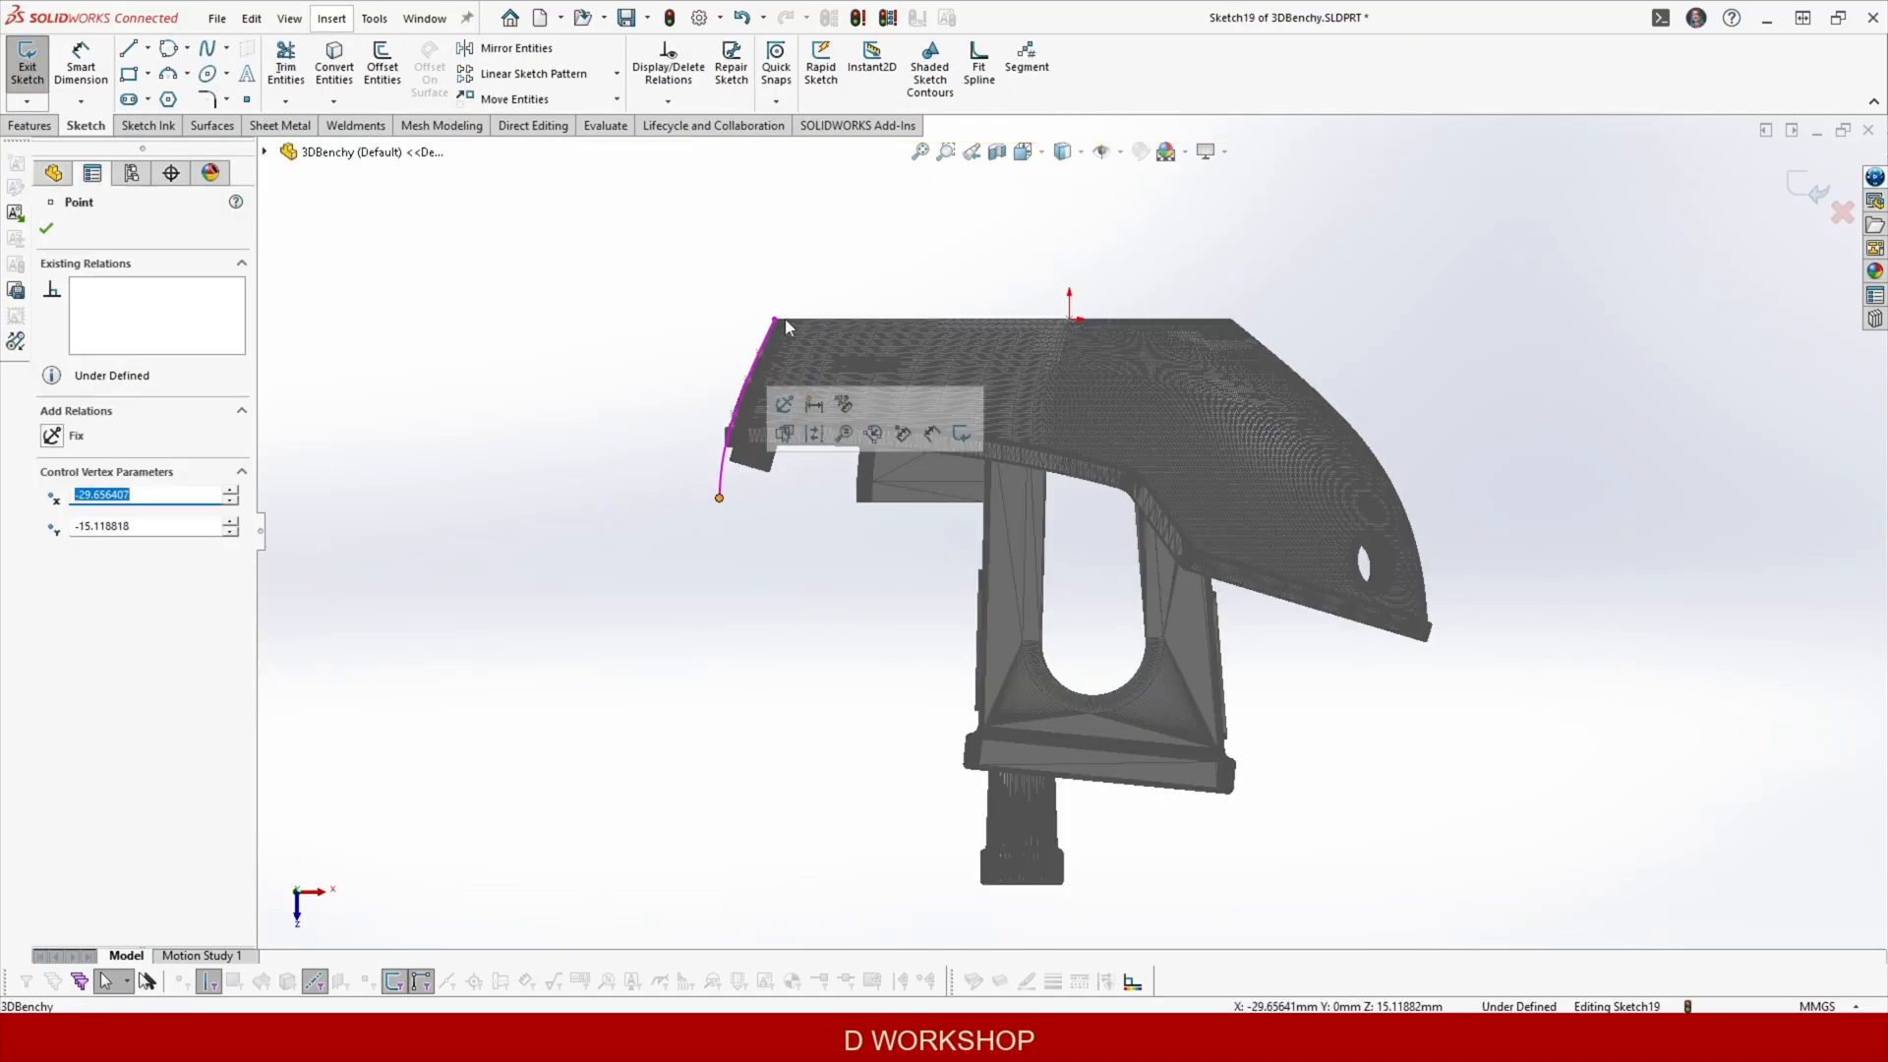
Extrude the transom curve as a surface, Mid Plane, 35 mm.
{"action": "left_click", "coordinate": [38, 78]}
{"action": "middle_click_drag", "start_coordinate": [776, 767], "coordinate": [845, 504]}
{"action": "scroll", "coordinate": [830, 541], "scroll_direction": "down", "scroll_amount": 3}
{"action": "left_click", "coordinate": [123, 346]}
{"action": "left_click", "coordinate": [109, 447]}
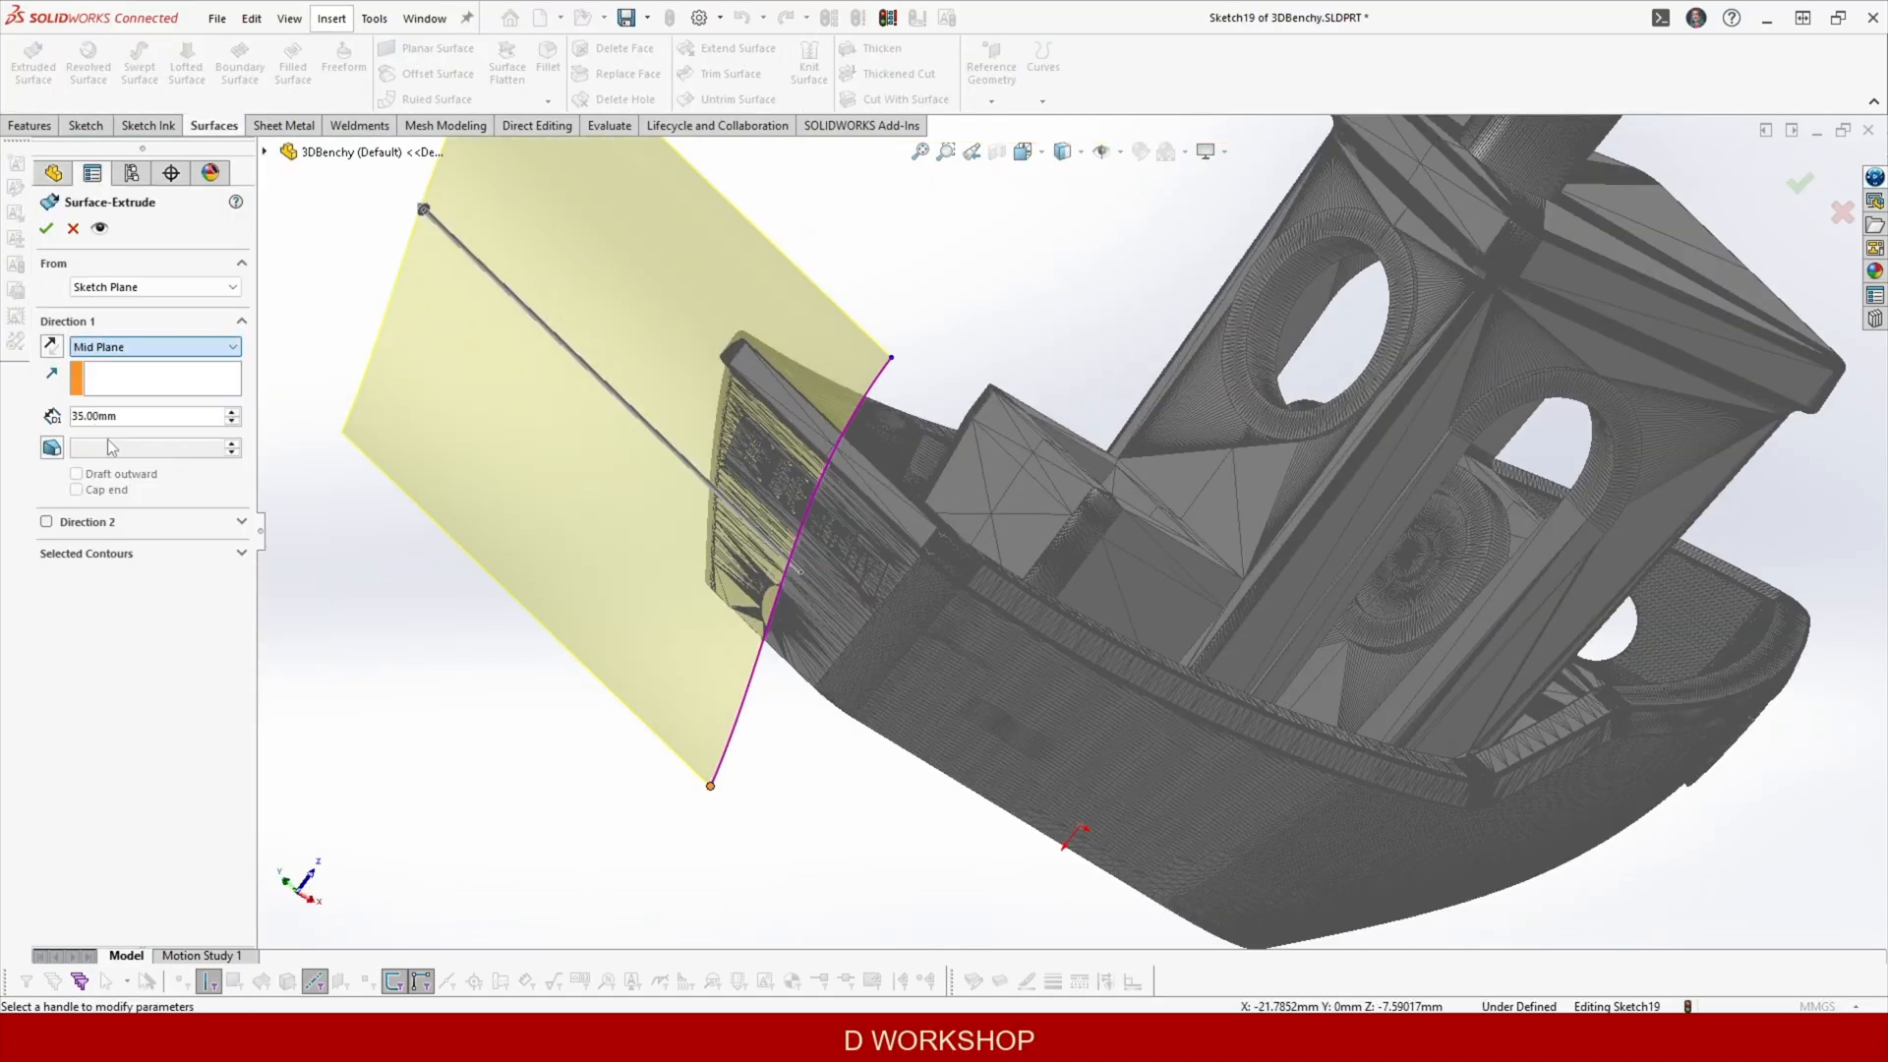
{"action": "middle_click_drag", "start_coordinate": [747, 472], "coordinate": [866, 423]}
{"action": "left_click", "coordinate": [48, 230]}
Reopen the transom's 3D sketch and delete its spline.
{"action": "middle_click_drag", "start_coordinate": [688, 423], "coordinate": [984, 472]}
{"action": "scroll", "coordinate": [782, 339], "scroll_direction": "down", "scroll_amount": 5}
{"action": "left_click", "coordinate": [78, 721]}
{"action": "left_click", "coordinate": [130, 651]}
{"action": "scroll", "coordinate": [1013, 550], "scroll_direction": "down", "scroll_amount": 5}
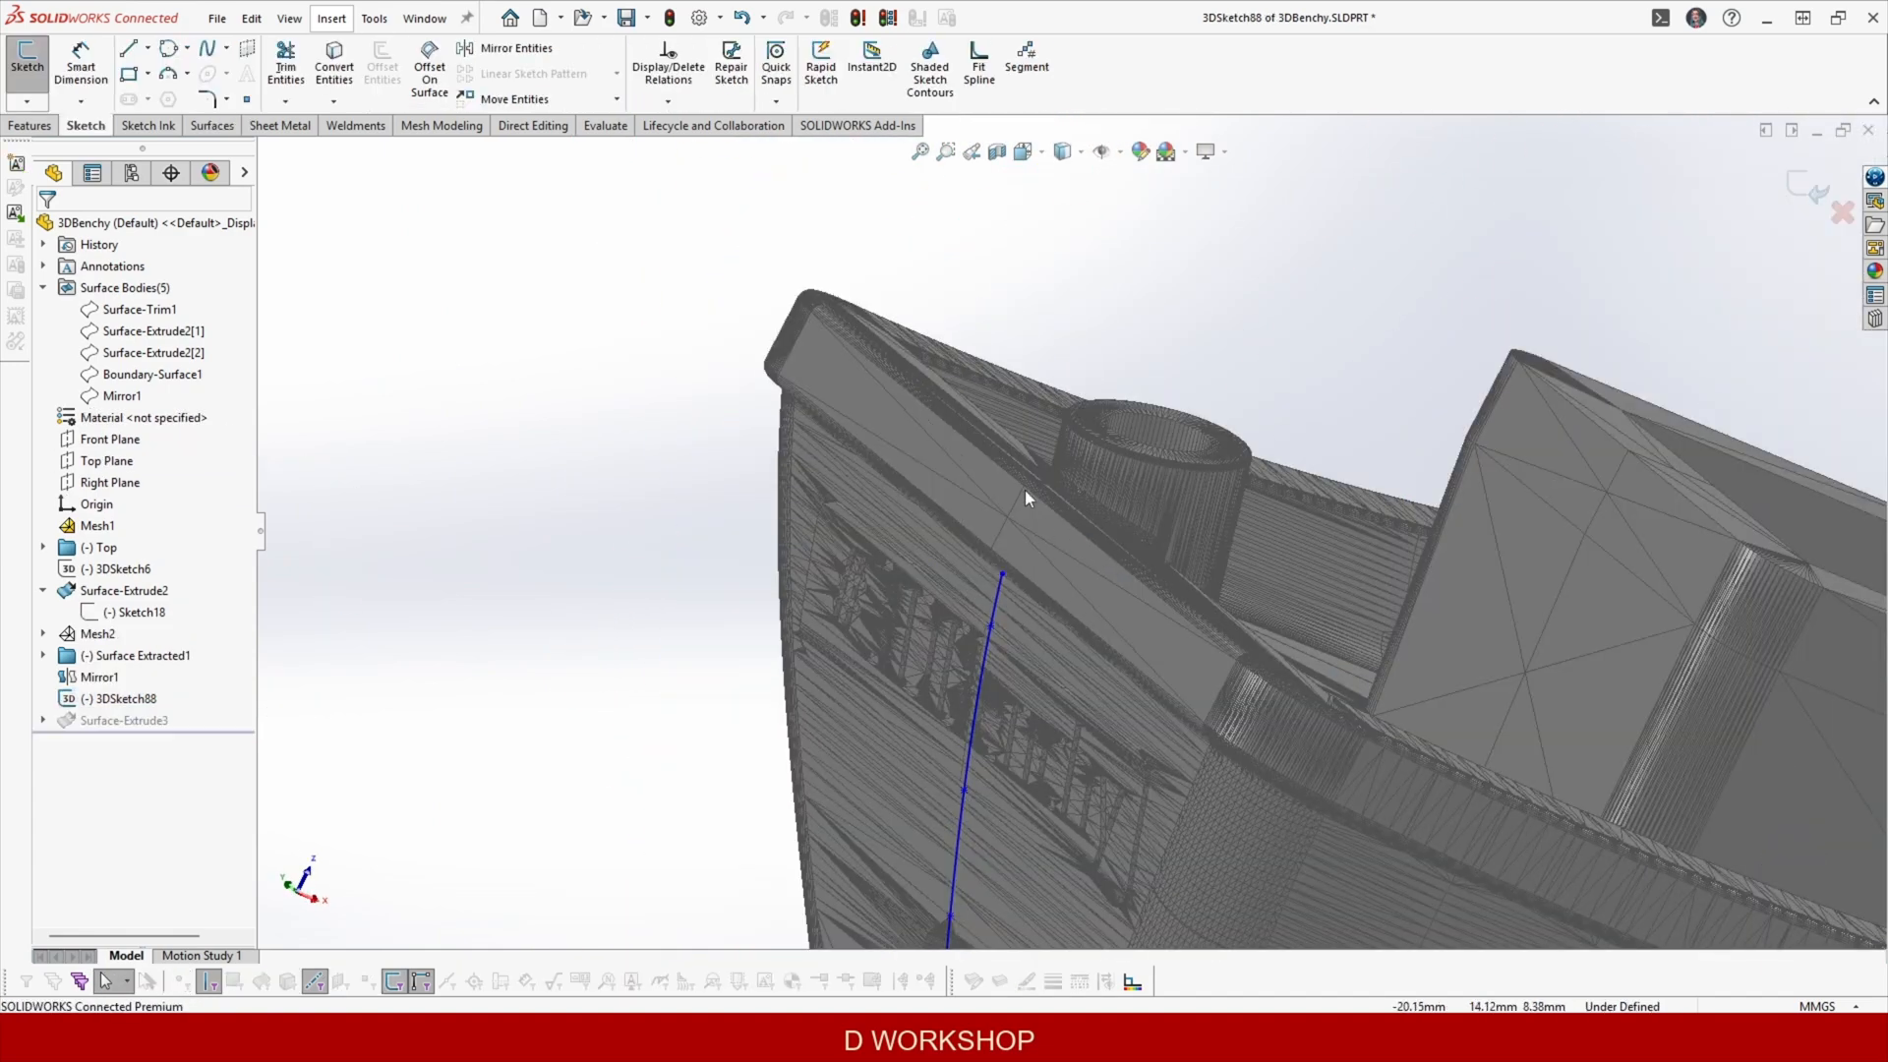
{"action": "left_click", "coordinate": [1005, 590]}
{"action": "key", "text": "Delete"}
Draw a new five-point spline down the transom's centreline, starting on the rim above the lettering, and close the 3D sketch.
{"action": "left_click", "coordinate": [875, 579]}
{"action": "scroll", "coordinate": [1005, 544], "scroll_direction": "down", "scroll_amount": 5}
{"action": "left_click", "coordinate": [1108, 236]}
{"action": "left_click", "coordinate": [1045, 494]}
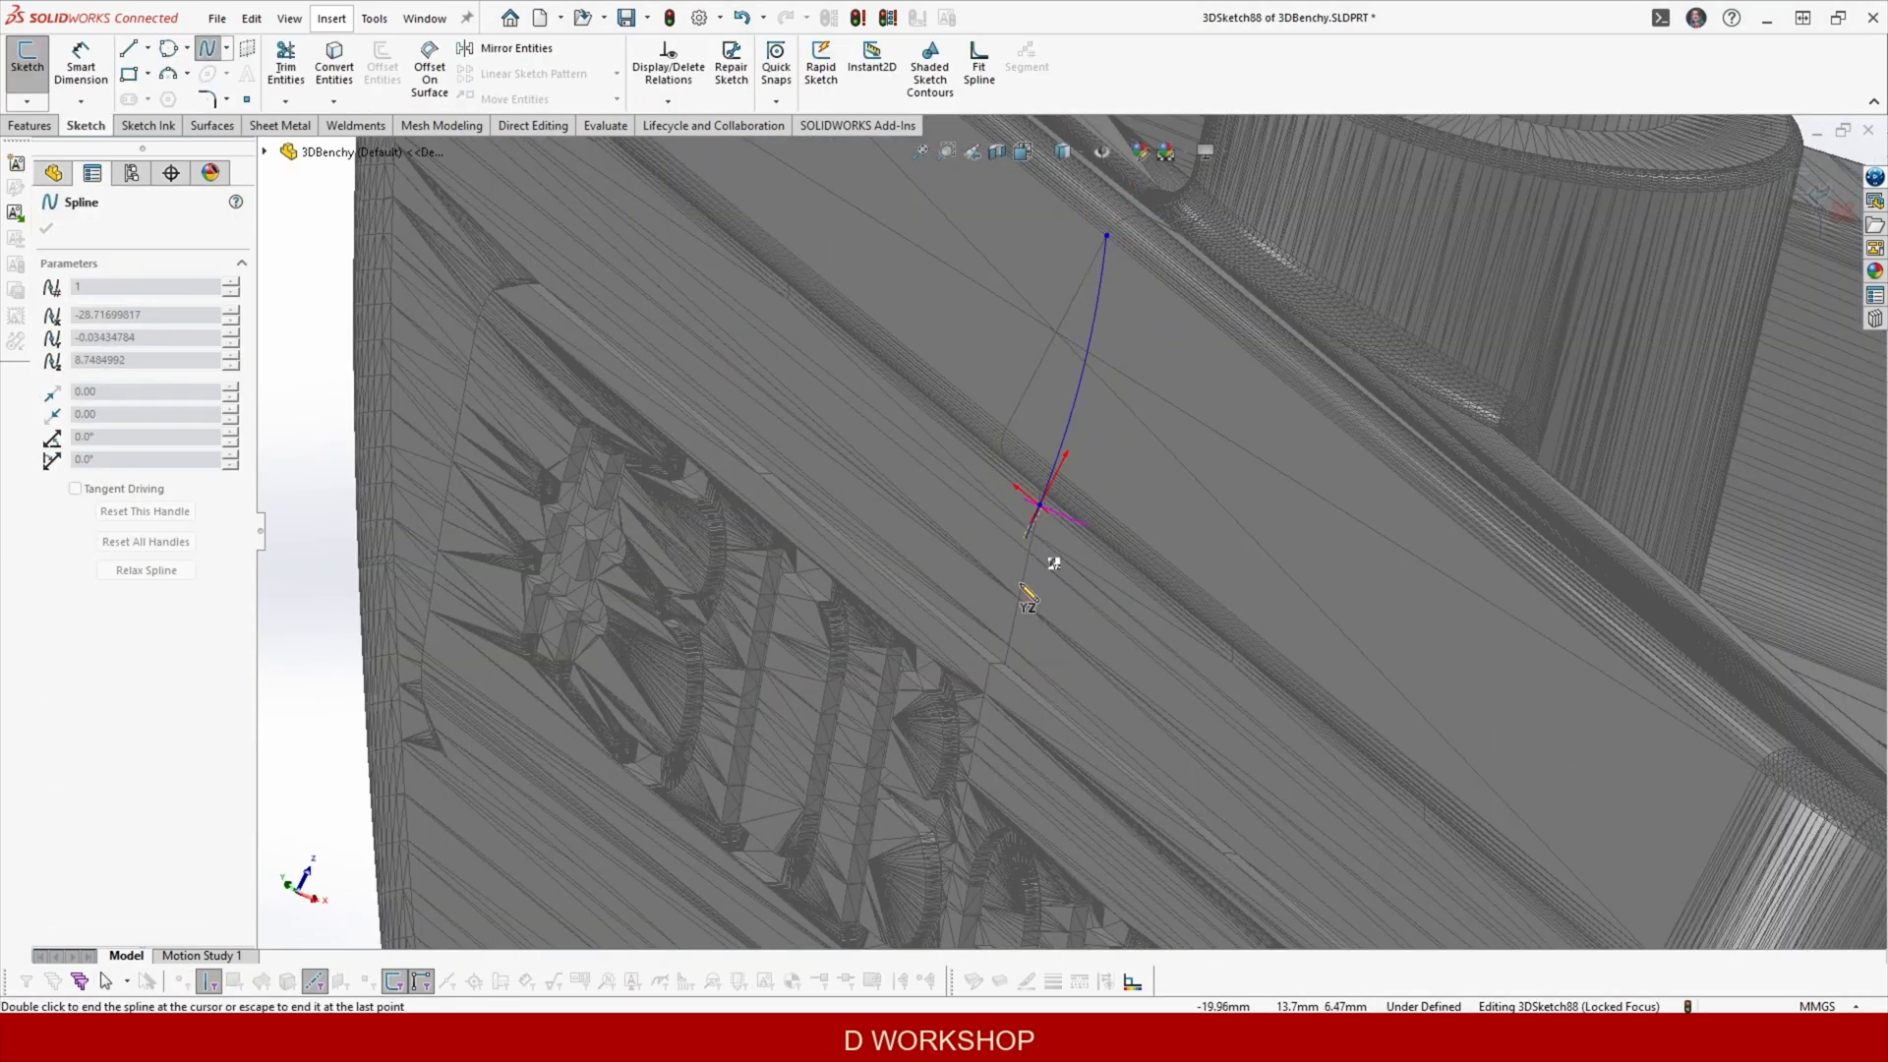
{"action": "scroll", "coordinate": [1043, 526], "scroll_direction": "up", "scroll_amount": 3}
{"action": "left_click", "coordinate": [1032, 572]}
{"action": "left_click", "coordinate": [1008, 772]}
{"action": "left_click", "coordinate": [983, 853]}
{"action": "key", "text": "Escape"}
{"action": "scroll", "coordinate": [1406, 527], "scroll_direction": "up", "scroll_amount": 4}
{"action": "left_click", "coordinate": [1811, 187]}
{"action": "left_click", "coordinate": [944, 526]}
Rebuild the transom surface's sketch from the new spline and stretch both of its ends beyond the hull.
{"action": "left_click", "coordinate": [43, 741]}
{"action": "left_click", "coordinate": [120, 763]}
{"action": "left_click", "coordinate": [139, 705]}
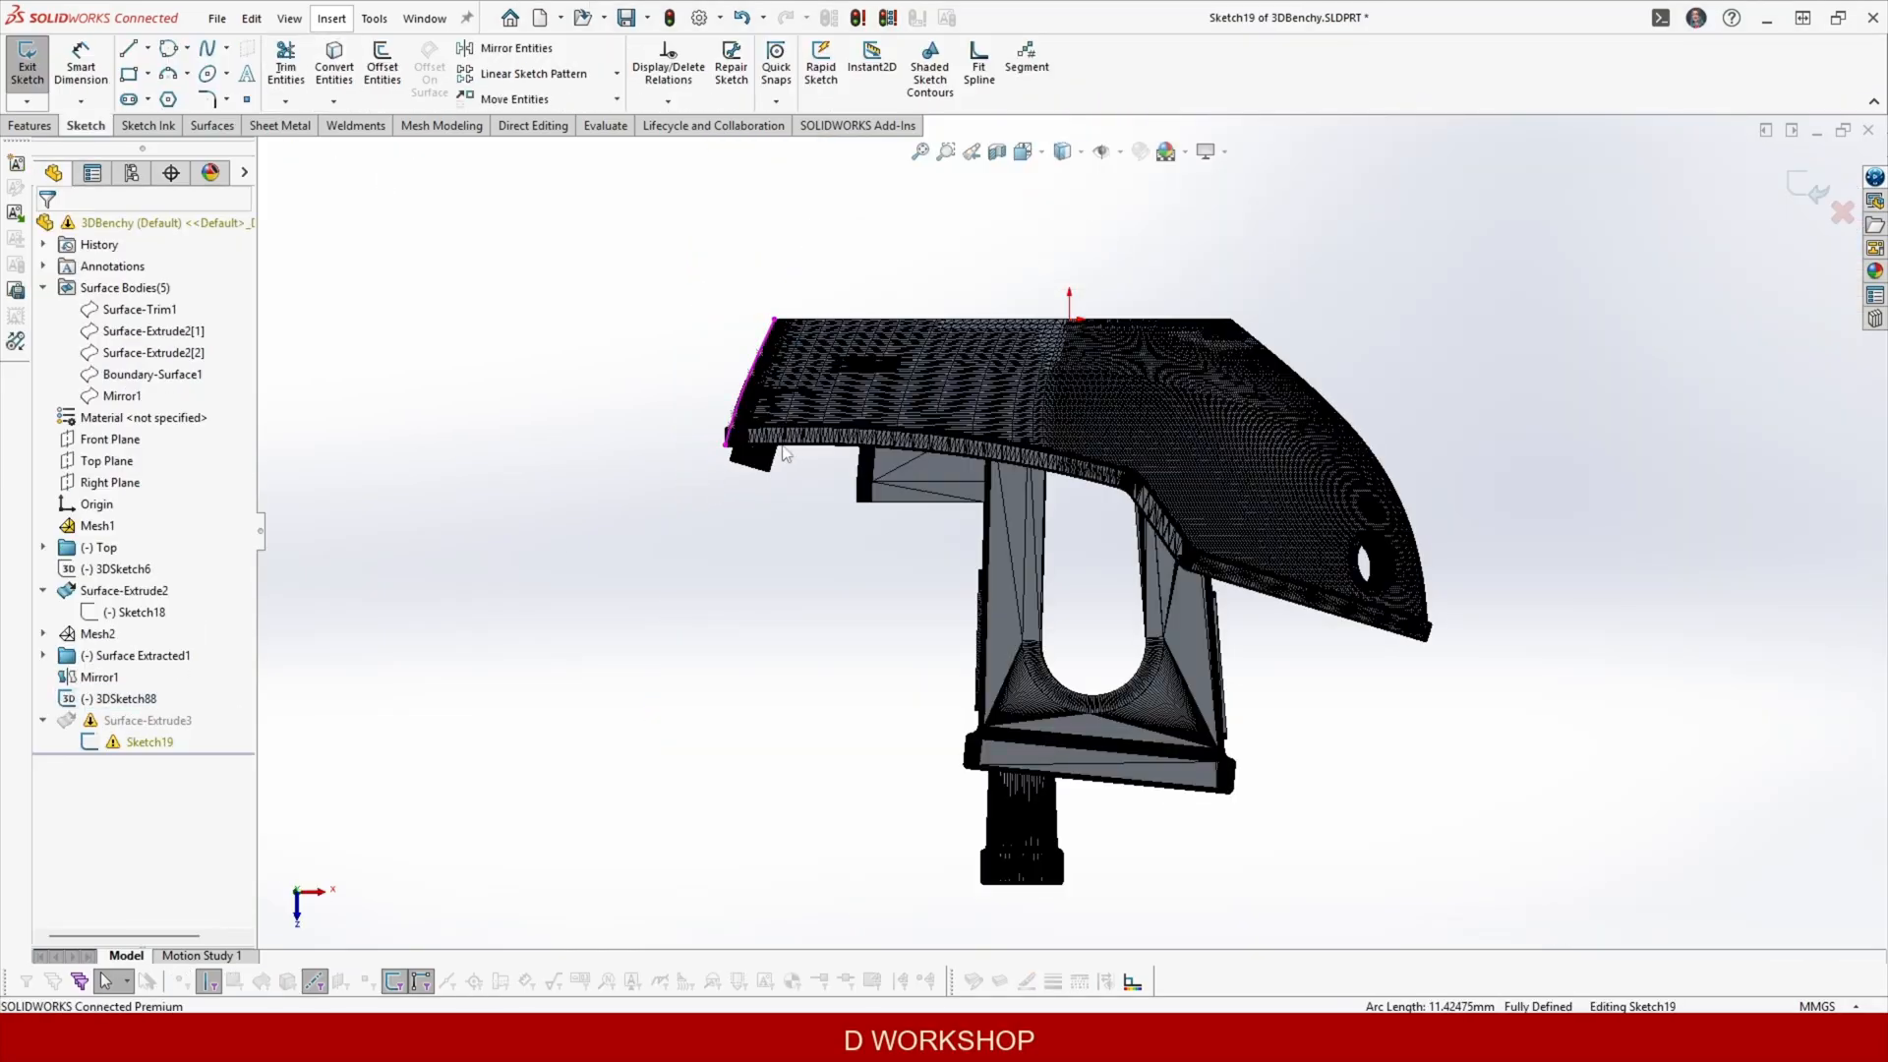
{"action": "scroll", "coordinate": [783, 454], "scroll_direction": "down", "scroll_amount": 6}
{"action": "left_click_drag", "start_coordinate": [919, 549], "coordinate": [896, 619]}
{"action": "scroll", "coordinate": [909, 590], "scroll_direction": "up", "scroll_amount": 2}
{"action": "scroll", "coordinate": [1025, 299], "scroll_direction": "down", "scroll_amount": 4}
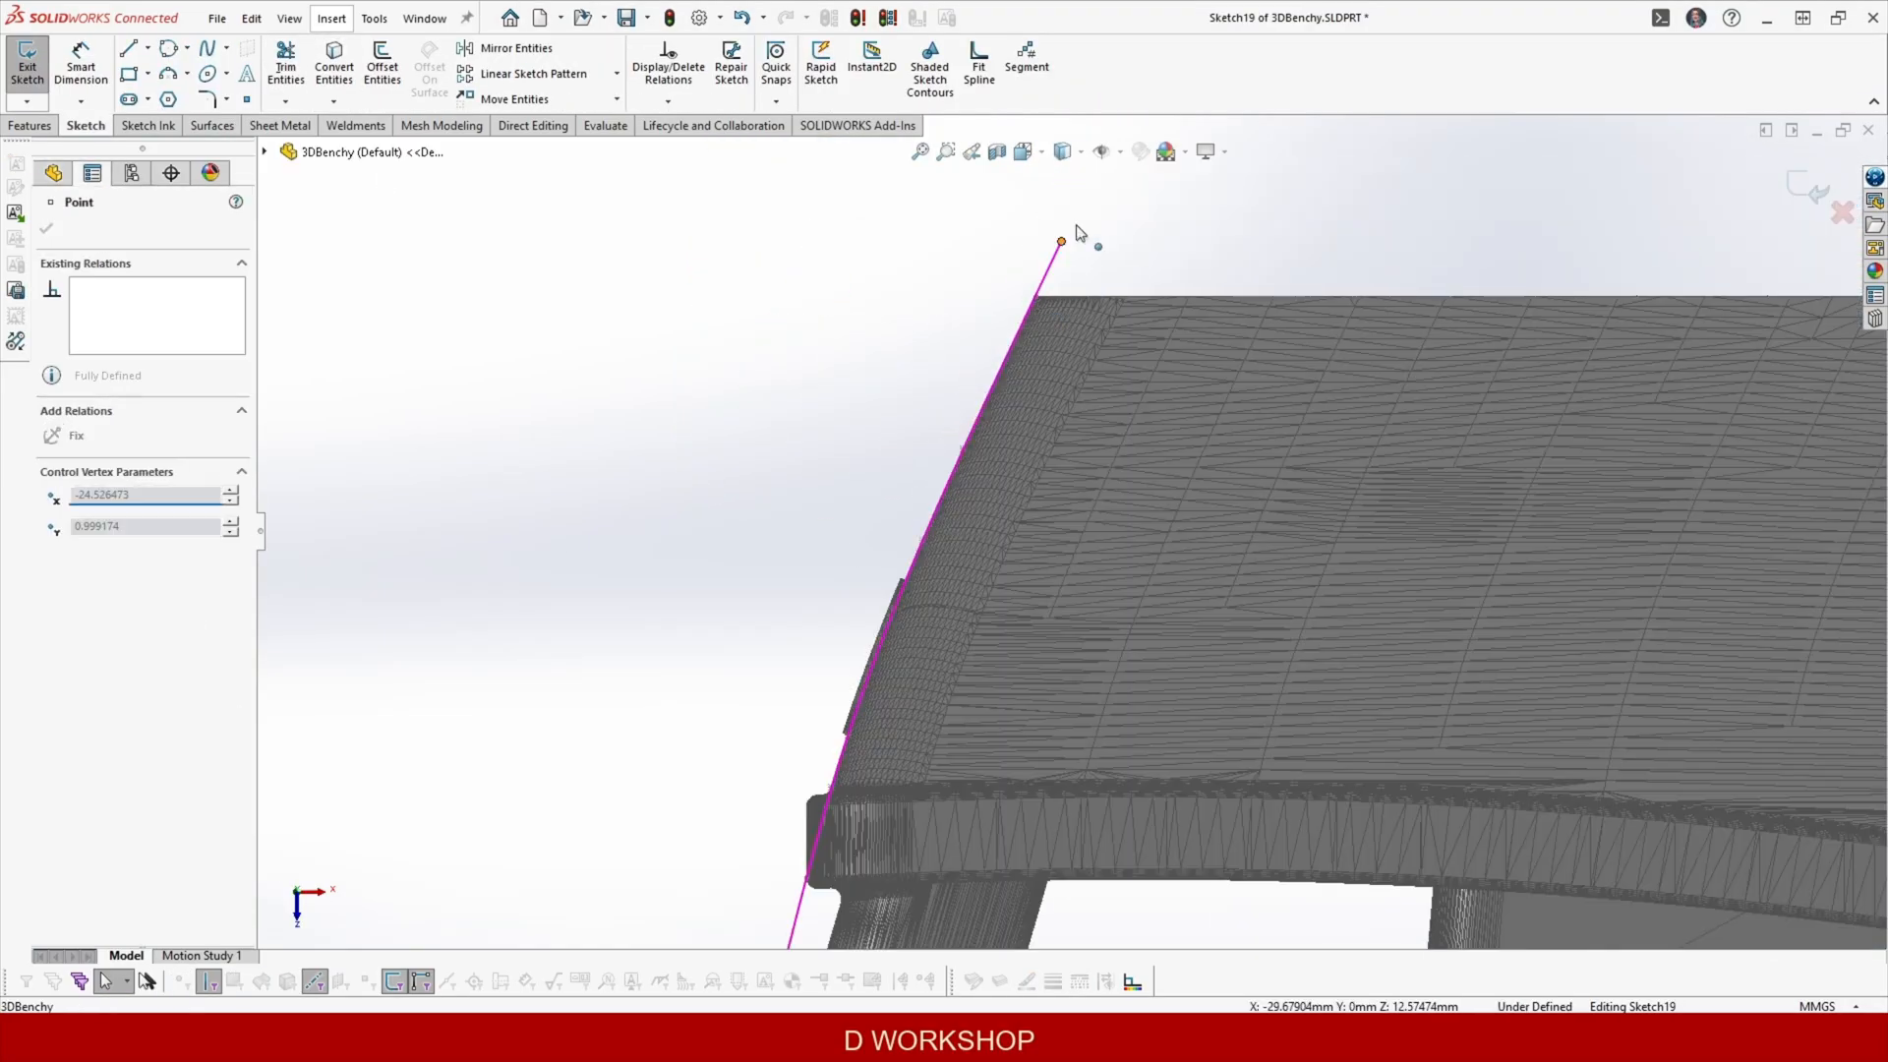
{"action": "left_click_drag", "start_coordinate": [1076, 226], "coordinate": [1074, 218]}
{"action": "scroll", "coordinate": [1074, 217], "scroll_direction": "up", "scroll_amount": 4}
{"action": "left_click", "coordinate": [1810, 187]}
{"action": "scroll", "coordinate": [1355, 358], "scroll_direction": "up", "scroll_amount": 5}
{"action": "mouse_move", "coordinate": [1355, 358]}
{"action": "middle_mouse_down"}
{"action": "mouse_move", "coordinate": [1160, 292]}
{"action": "mouse_move", "coordinate": [1176, 541]}
{"action": "middle_mouse_up"}
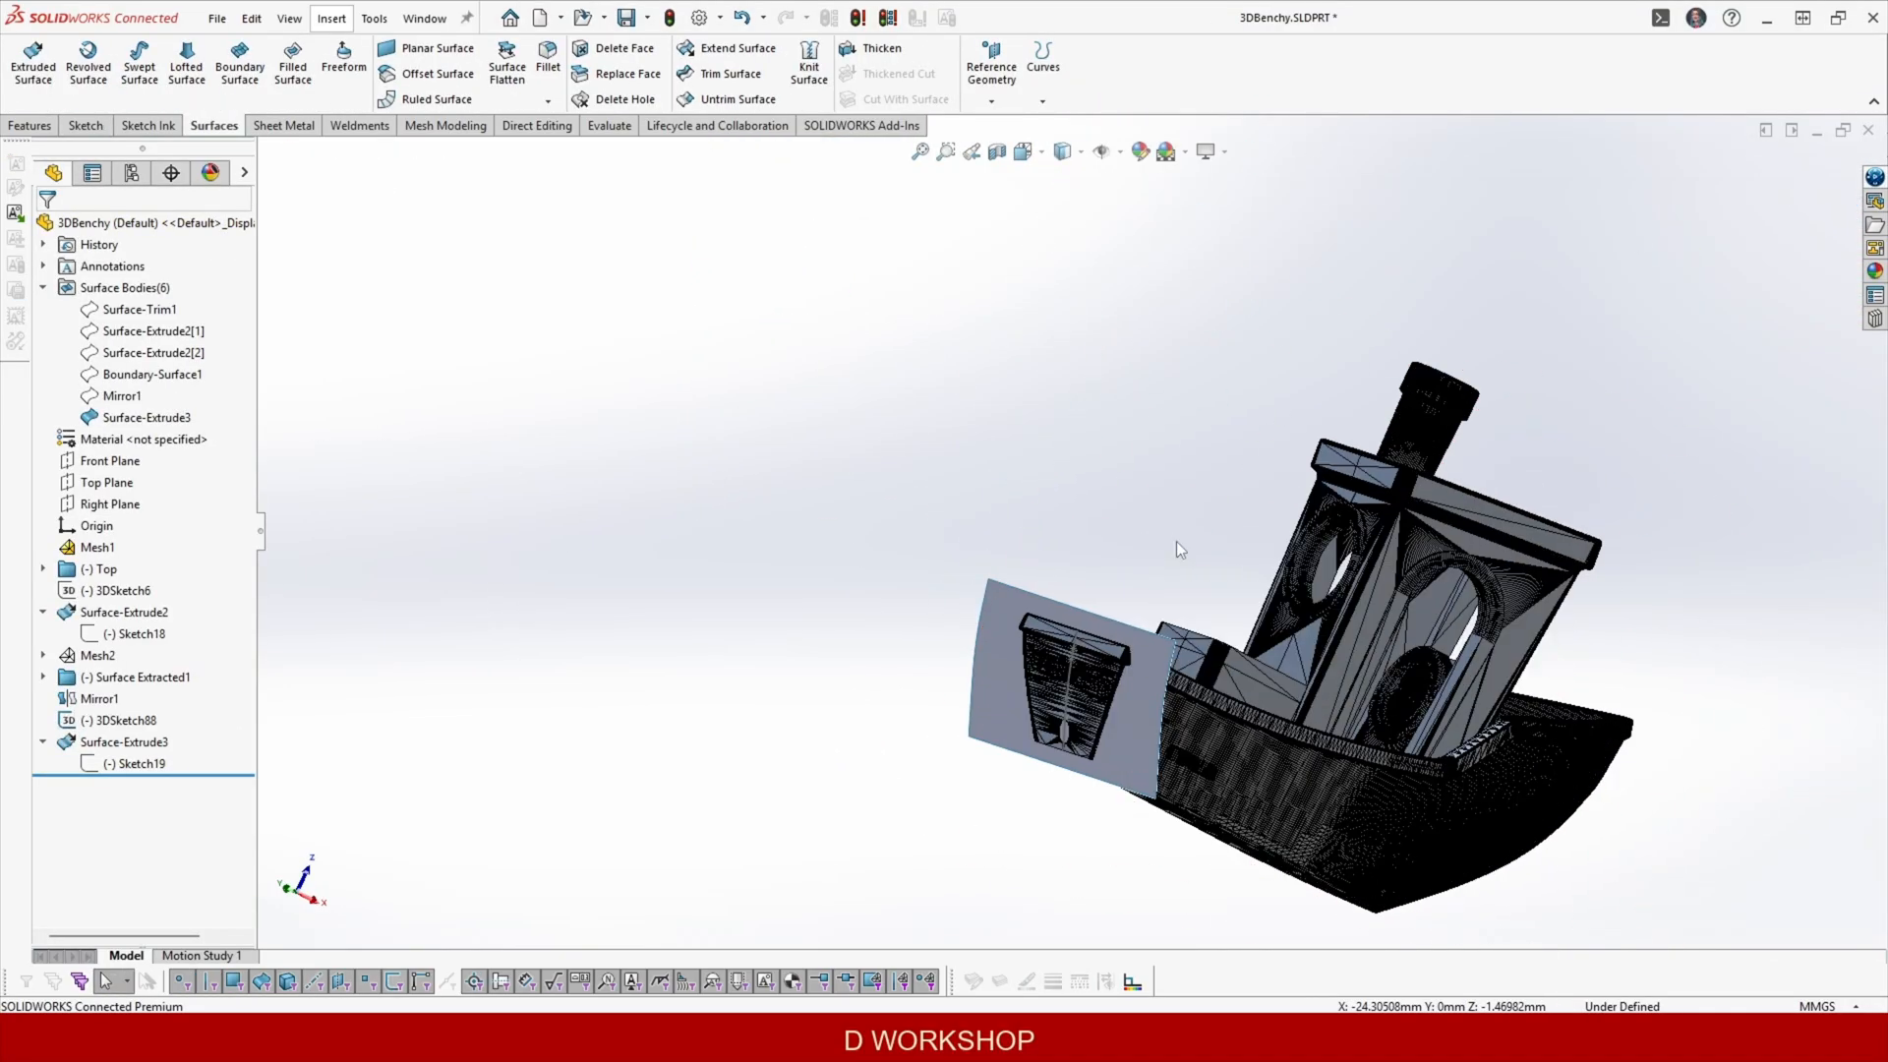
{"action": "scroll", "coordinate": [1176, 546], "scroll_direction": "up", "scroll_amount": 3}
Sketch a rectangle of about 67 by 30 mm around the hull on the Front Plane and fill it with a planar surface.
{"action": "left_click", "coordinate": [99, 460]}
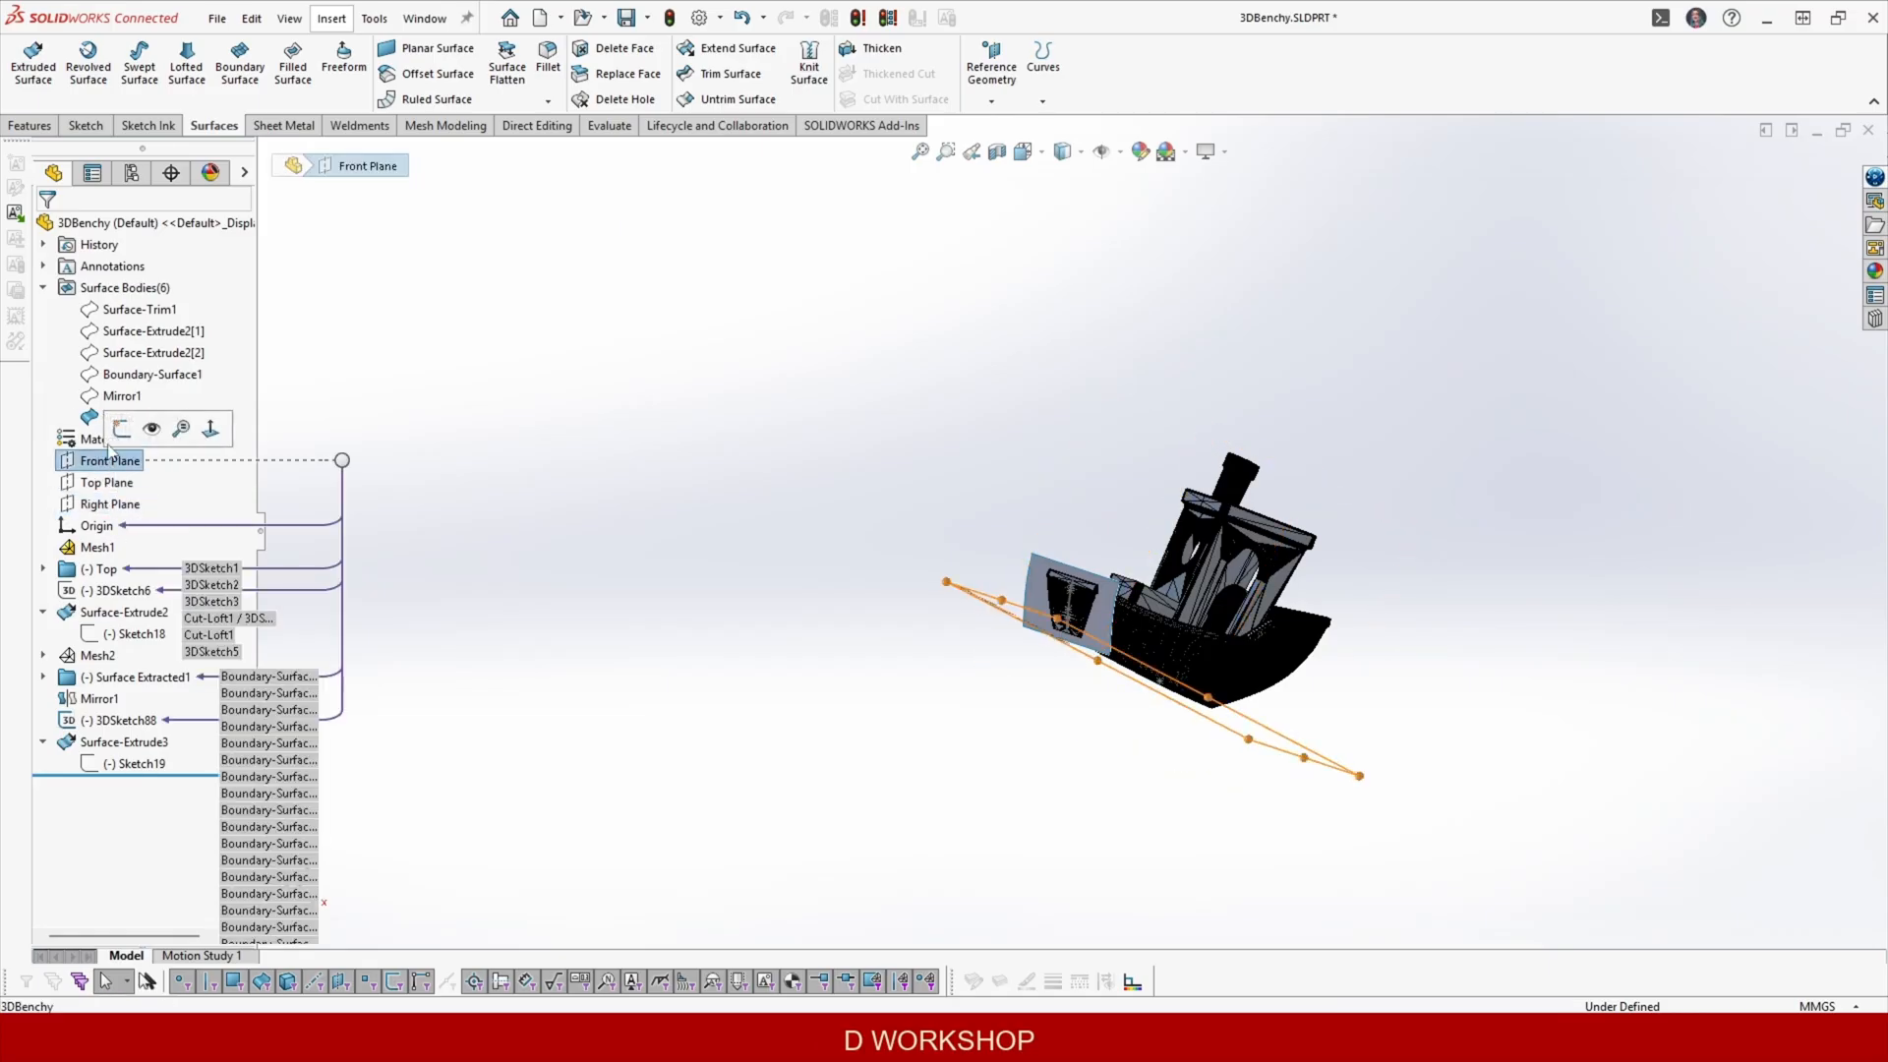
{"action": "left_click", "coordinate": [133, 433]}
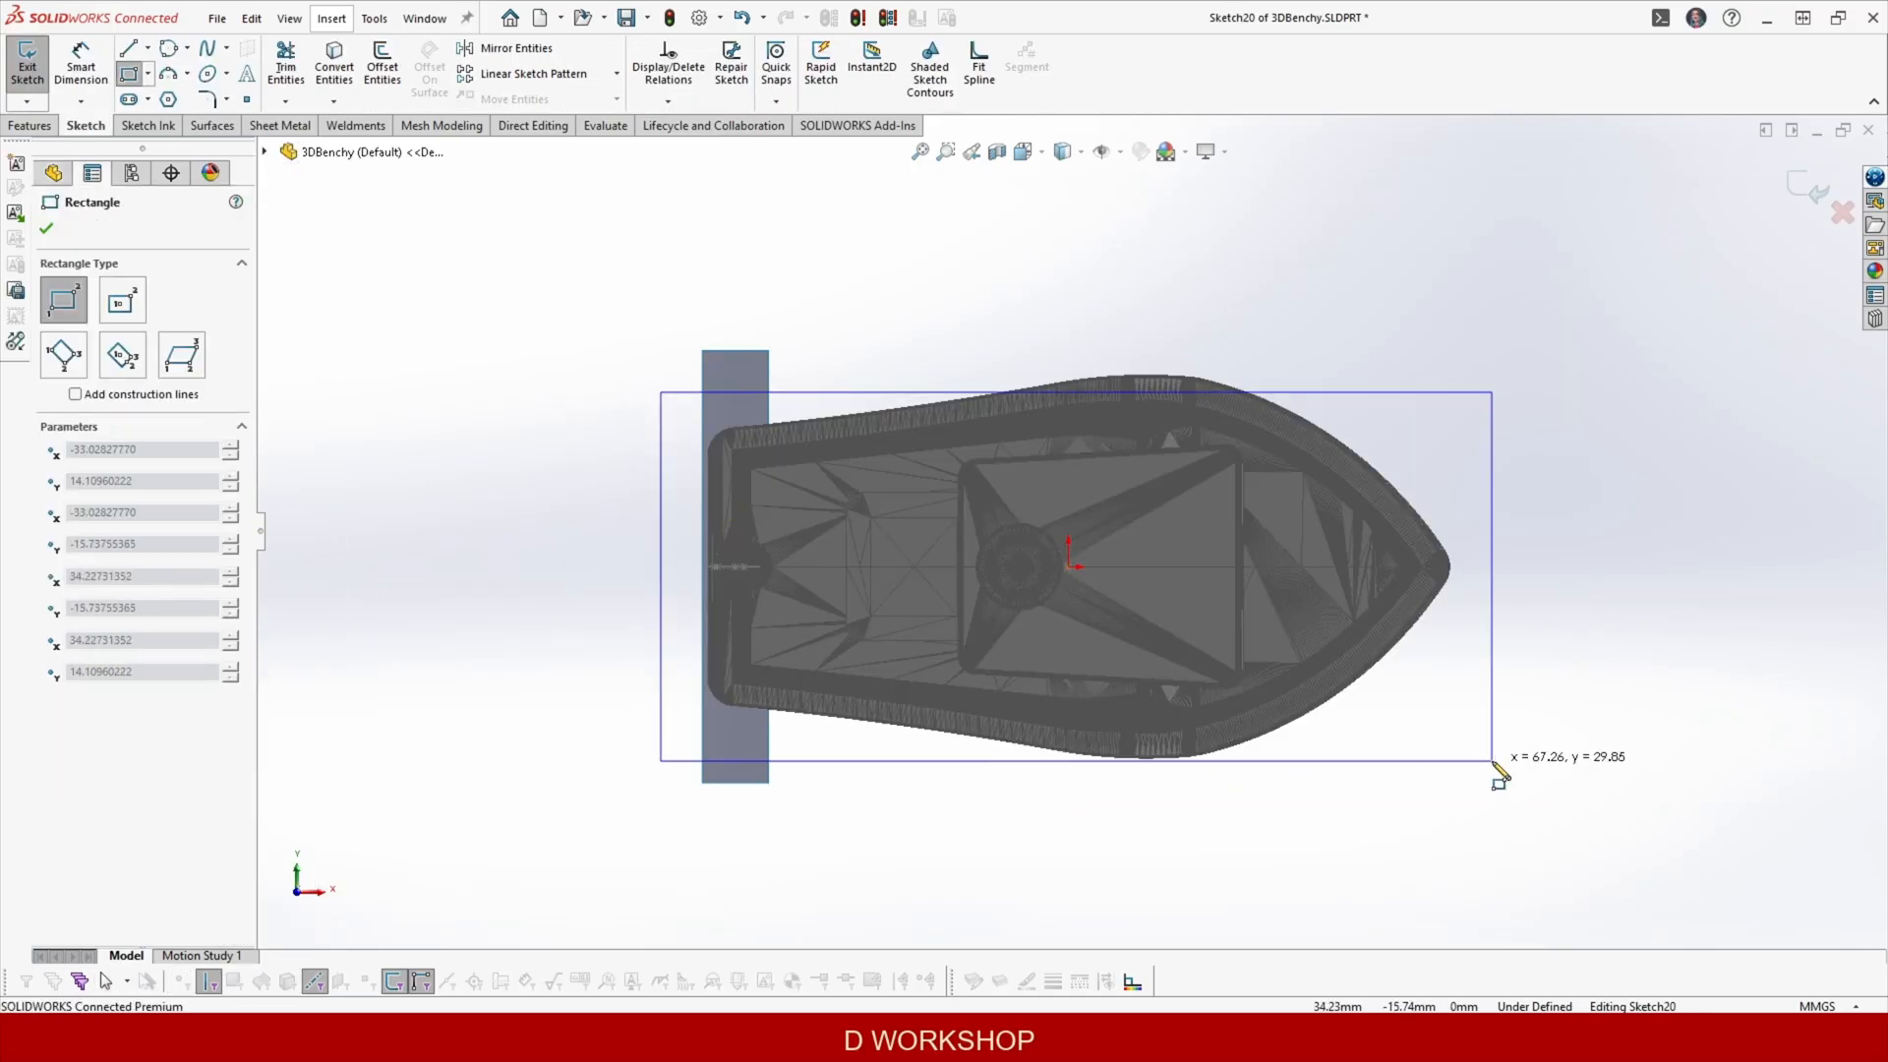
{"action": "left_click", "coordinate": [1489, 753]}
{"action": "left_click", "coordinate": [393, 55]}
{"action": "left_click", "coordinate": [1805, 181]}
{"action": "mouse_move", "coordinate": [1623, 511]}
{"action": "middle_mouse_down"}
{"action": "mouse_move", "coordinate": [1547, 95]}
{"action": "mouse_move", "coordinate": [1421, 491]}
{"action": "middle_mouse_up"}
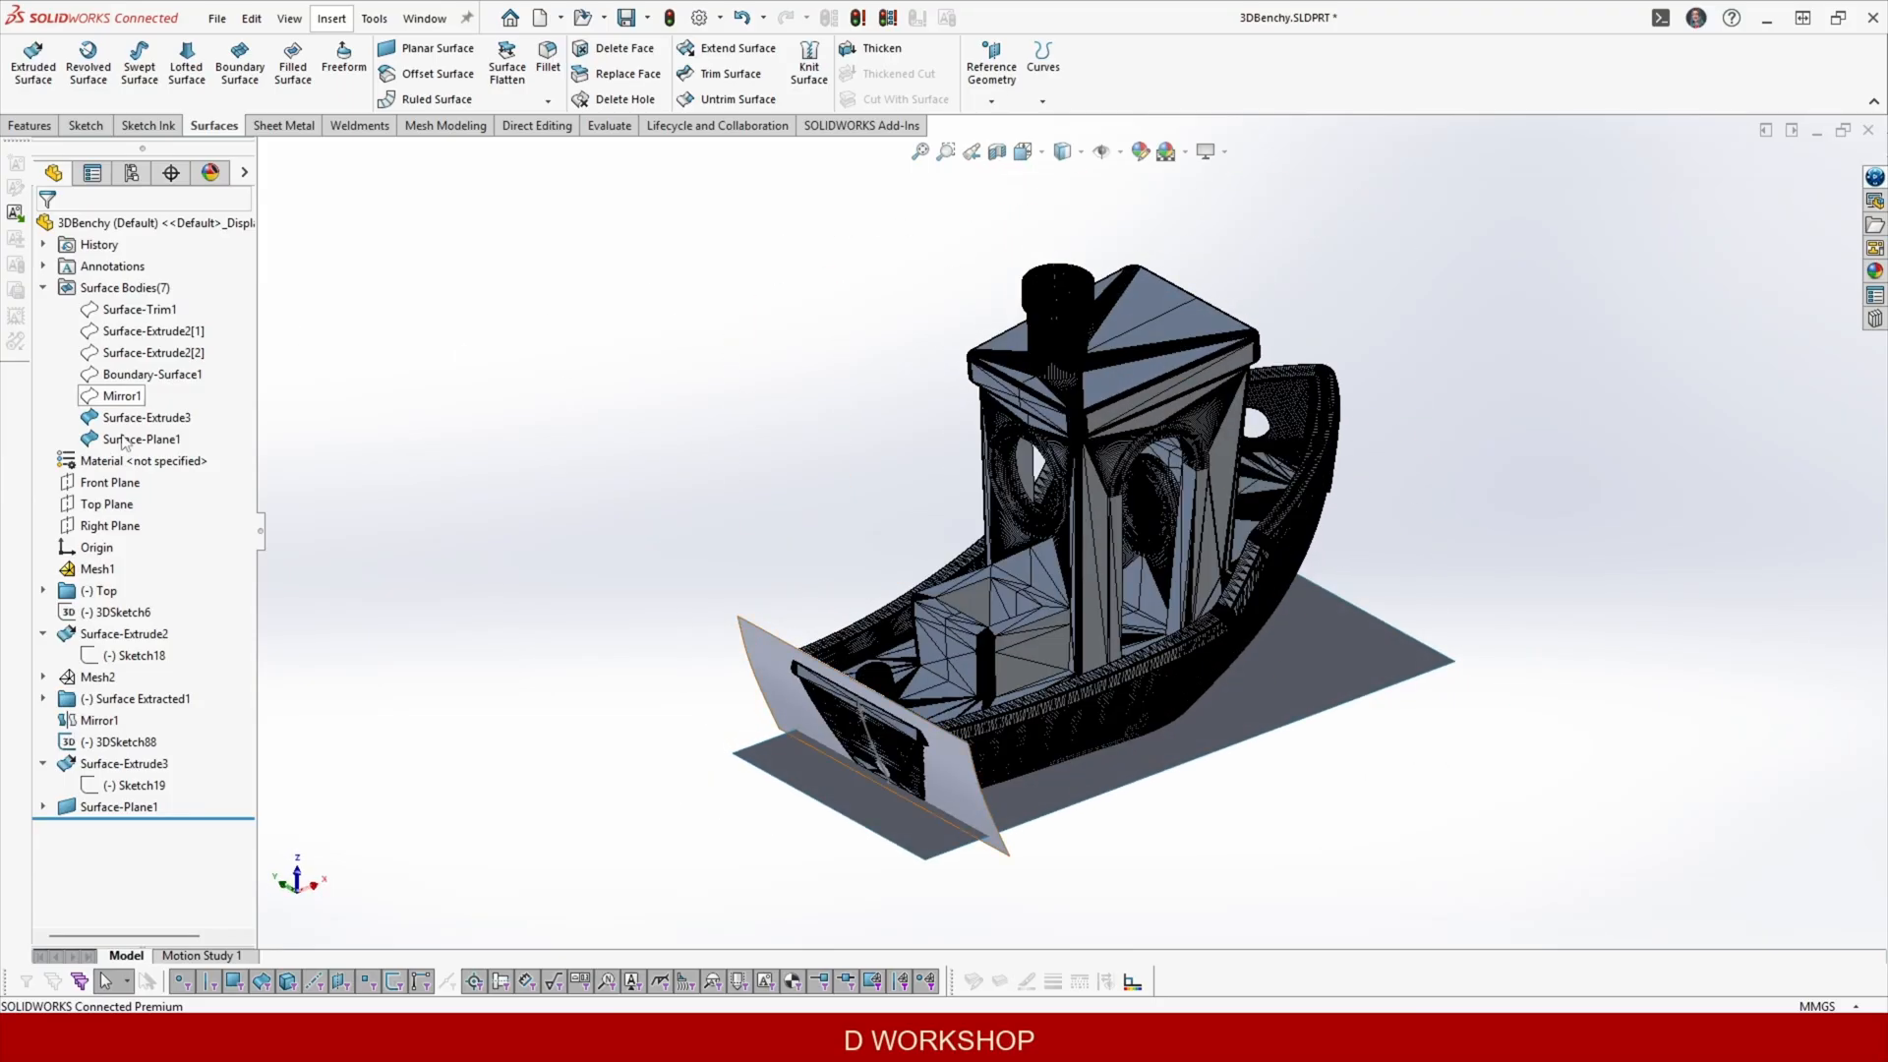
Show the extracted hull side surface and its mirrored copy again.
{"action": "left_click", "coordinate": [140, 368]}
{"action": "left_click", "coordinate": [138, 375]}
{"action": "mouse_move", "coordinate": [834, 501]}
{"action": "middle_mouse_down"}
{"action": "mouse_move", "coordinate": [856, 463]}
{"action": "mouse_move", "coordinate": [762, 409]}
{"action": "mouse_move", "coordinate": [855, 456]}
{"action": "mouse_move", "coordinate": [858, 519]}
{"action": "middle_mouse_up"}
{"action": "scroll", "coordinate": [1208, 428], "scroll_direction": "down", "scroll_amount": 2}
{"action": "middle_click_drag", "start_coordinate": [1208, 428], "coordinate": [723, 422]}
Try a mutual trim of both hull sides, the transom surface and the bottom plane, keeping the pieces that form the hull shell.
{"action": "left_click", "coordinate": [731, 74]}
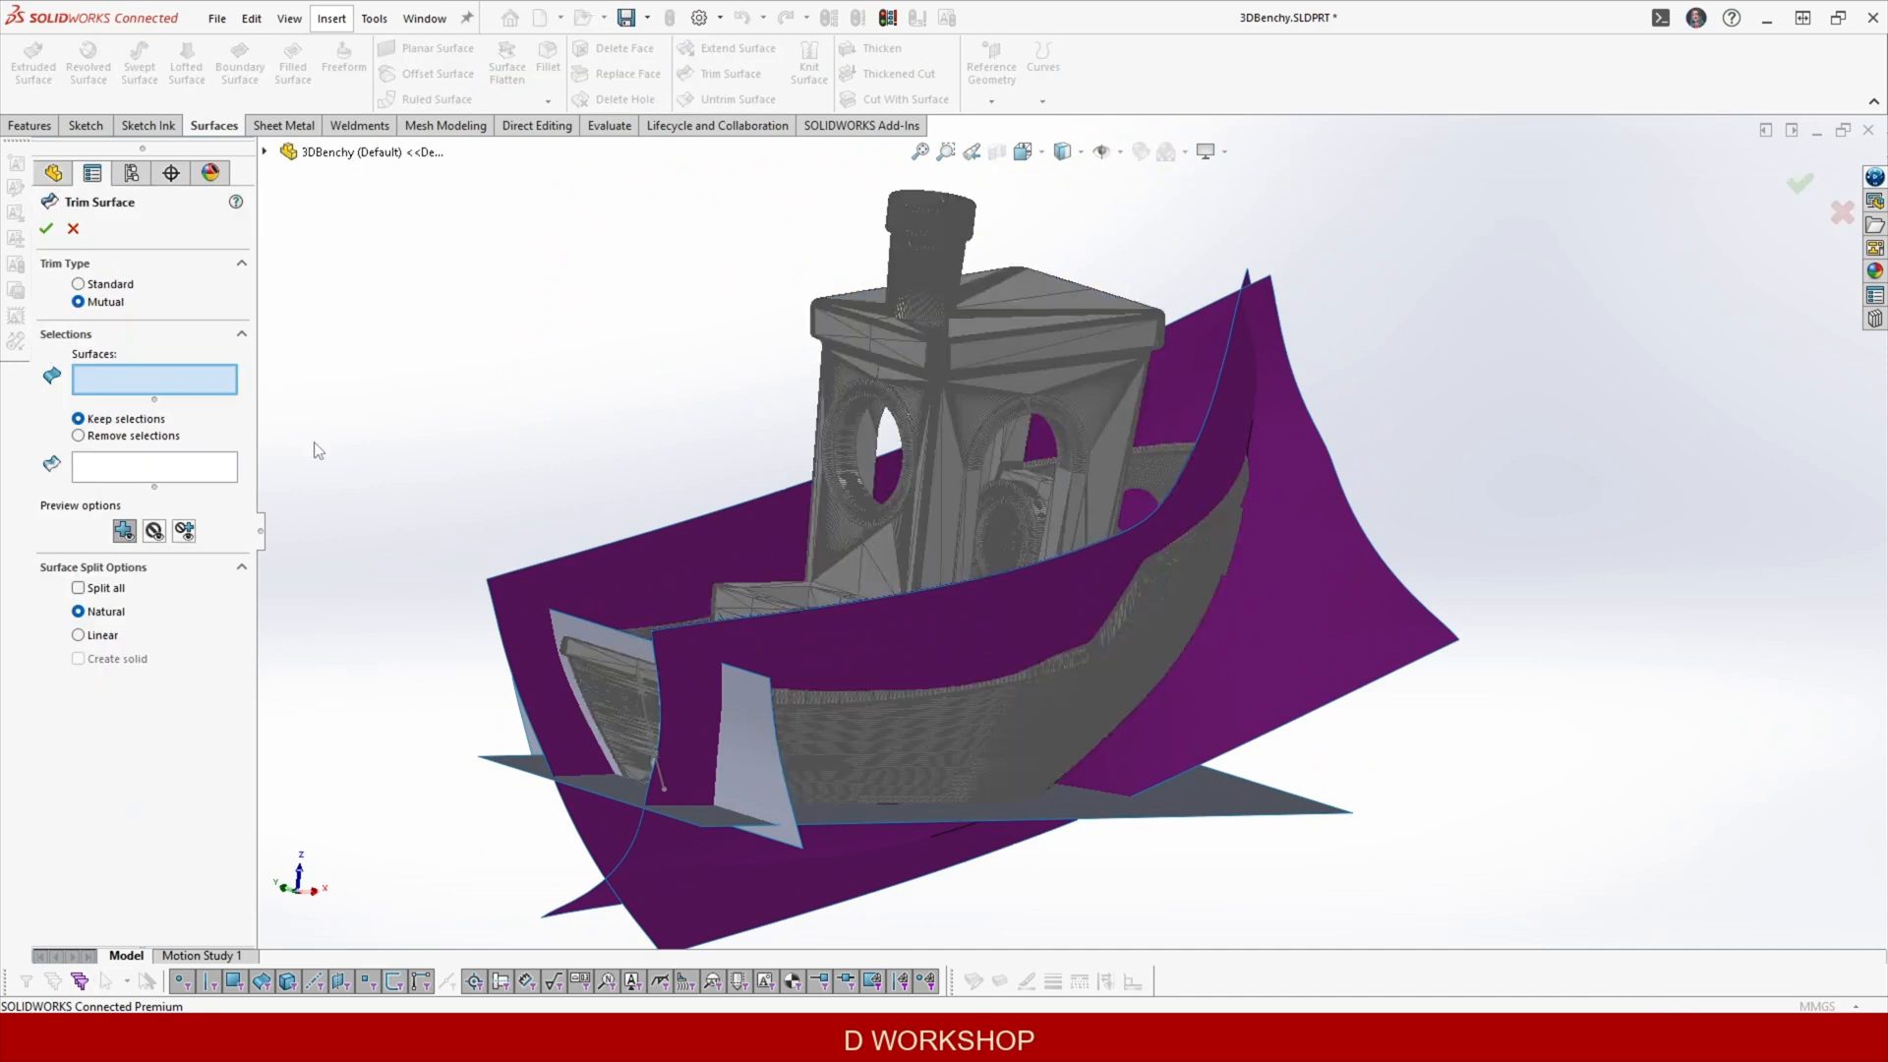
{"action": "left_click", "coordinate": [617, 569]}
{"action": "left_click", "coordinate": [634, 798]}
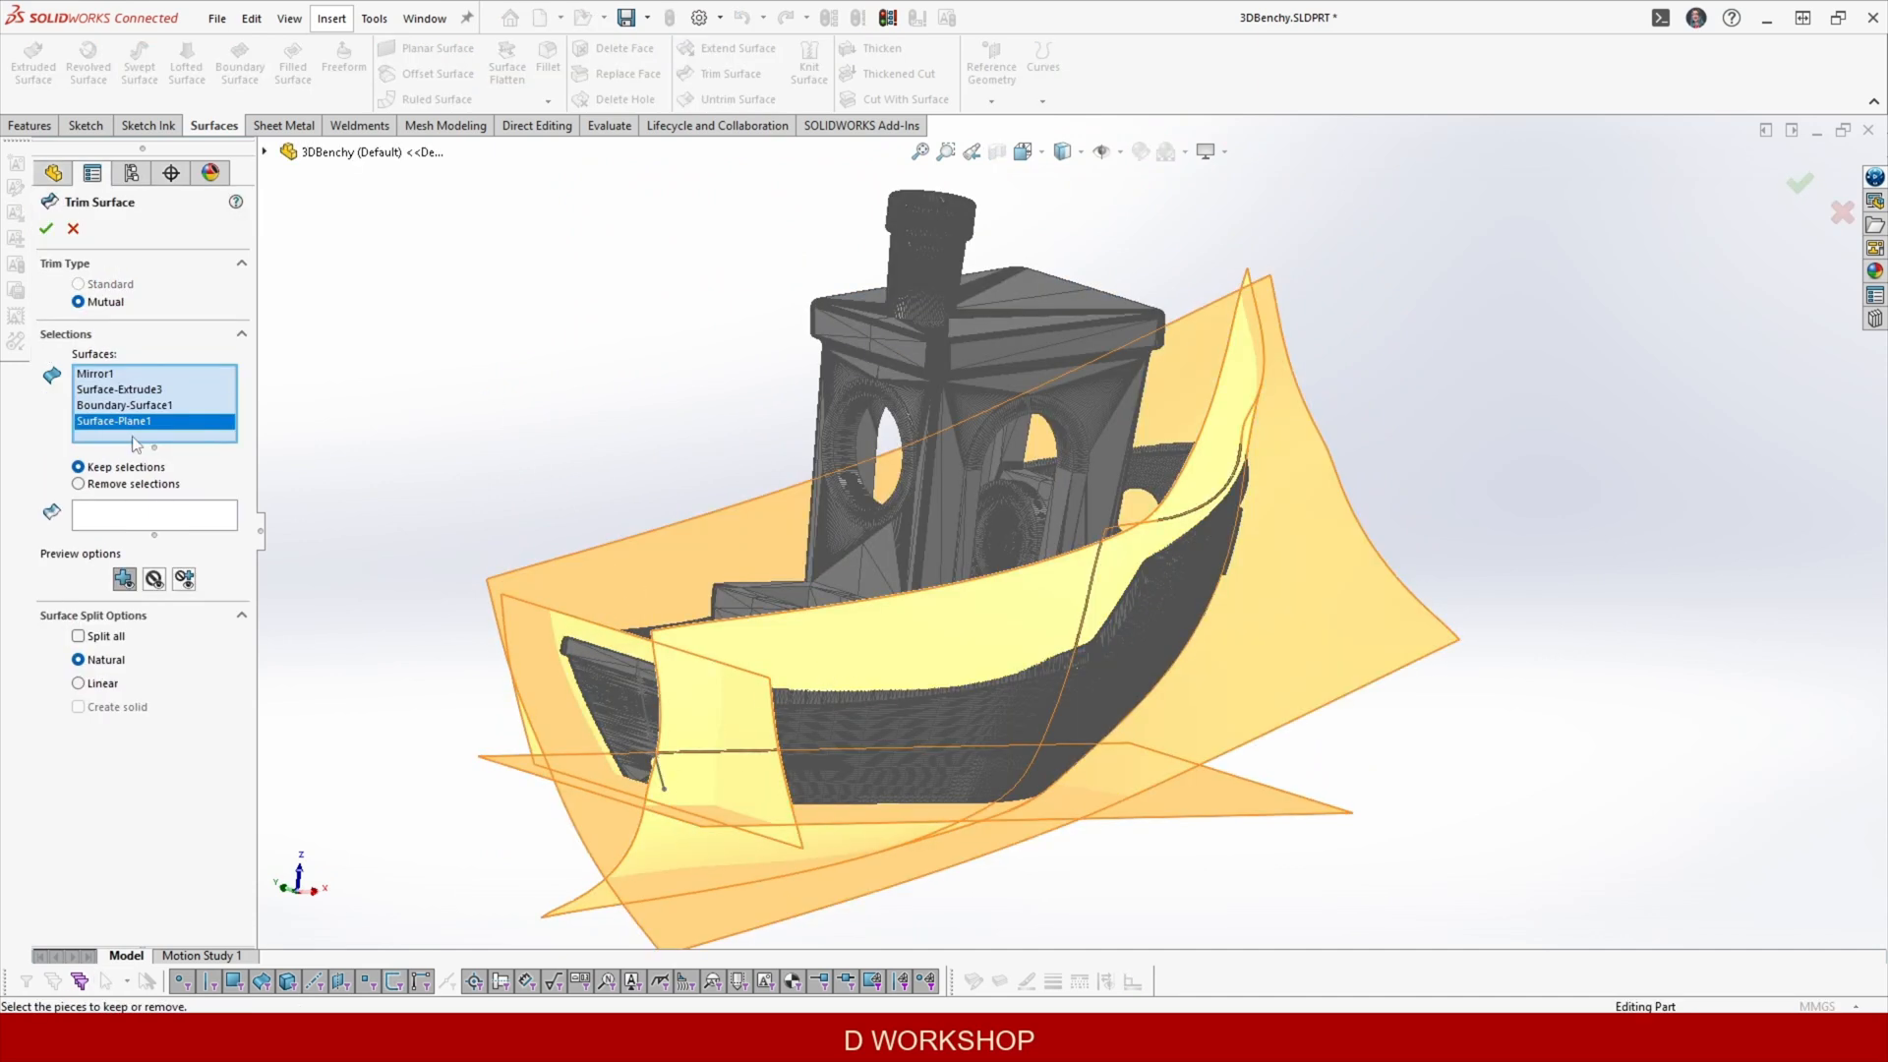
{"action": "left_click", "coordinate": [156, 518]}
{"action": "left_click", "coordinate": [154, 580]}
{"action": "middle_click_drag", "start_coordinate": [892, 393], "coordinate": [880, 521]}
{"action": "left_click", "coordinate": [604, 670]}
{"action": "left_click", "coordinate": [902, 757]}
{"action": "middle_click_drag", "start_coordinate": [902, 757], "coordinate": [1232, 774]}
{"action": "middle_click_drag", "start_coordinate": [1134, 686], "coordinate": [1136, 661]}
{"action": "scroll", "coordinate": [1135, 654], "scroll_direction": "down", "scroll_amount": 6}
{"action": "scroll", "coordinate": [1071, 588], "scroll_direction": "down", "scroll_amount": 3}
{"action": "left_click", "coordinate": [1066, 557]}
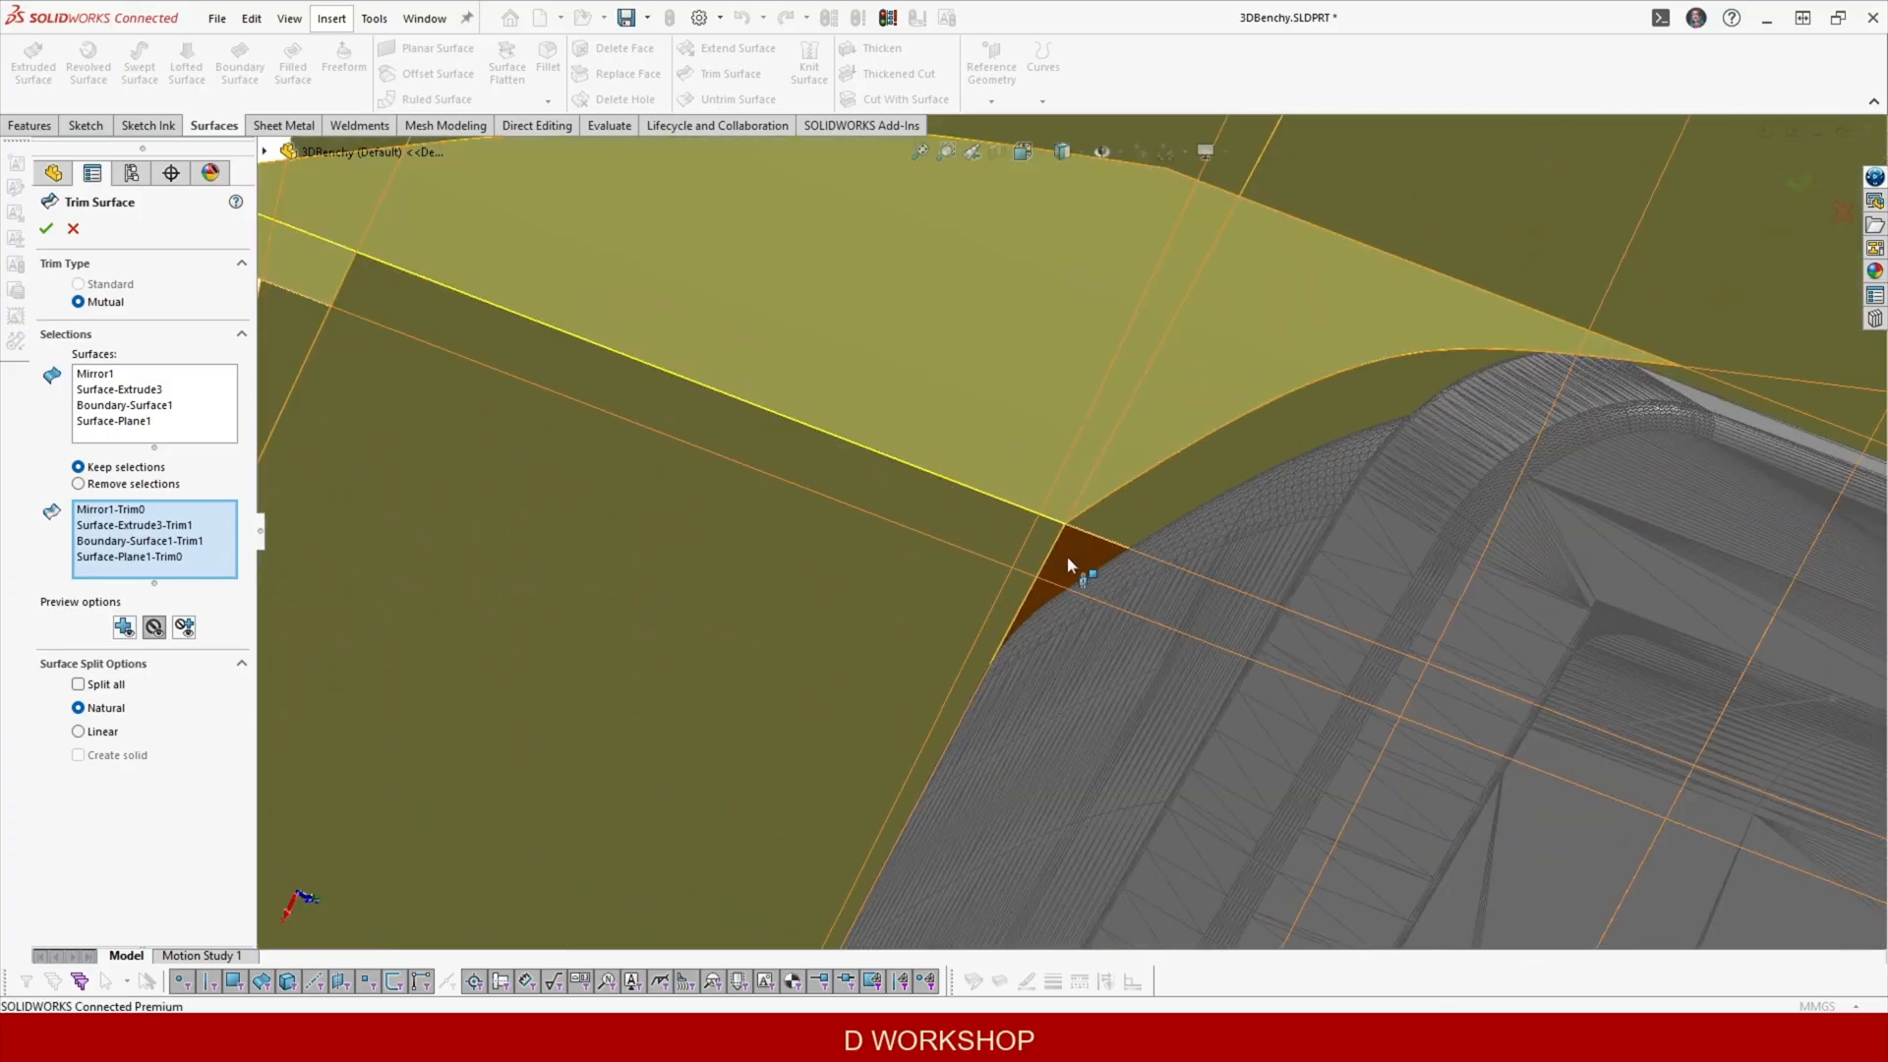
{"action": "scroll", "coordinate": [1067, 559], "scroll_direction": "up", "scroll_amount": 3}
{"action": "left_click", "coordinate": [124, 627]}
{"action": "scroll", "coordinate": [860, 710], "scroll_direction": "up", "scroll_amount": 5}
{"action": "middle_click_drag", "start_coordinate": [860, 710], "coordinate": [1117, 725]}
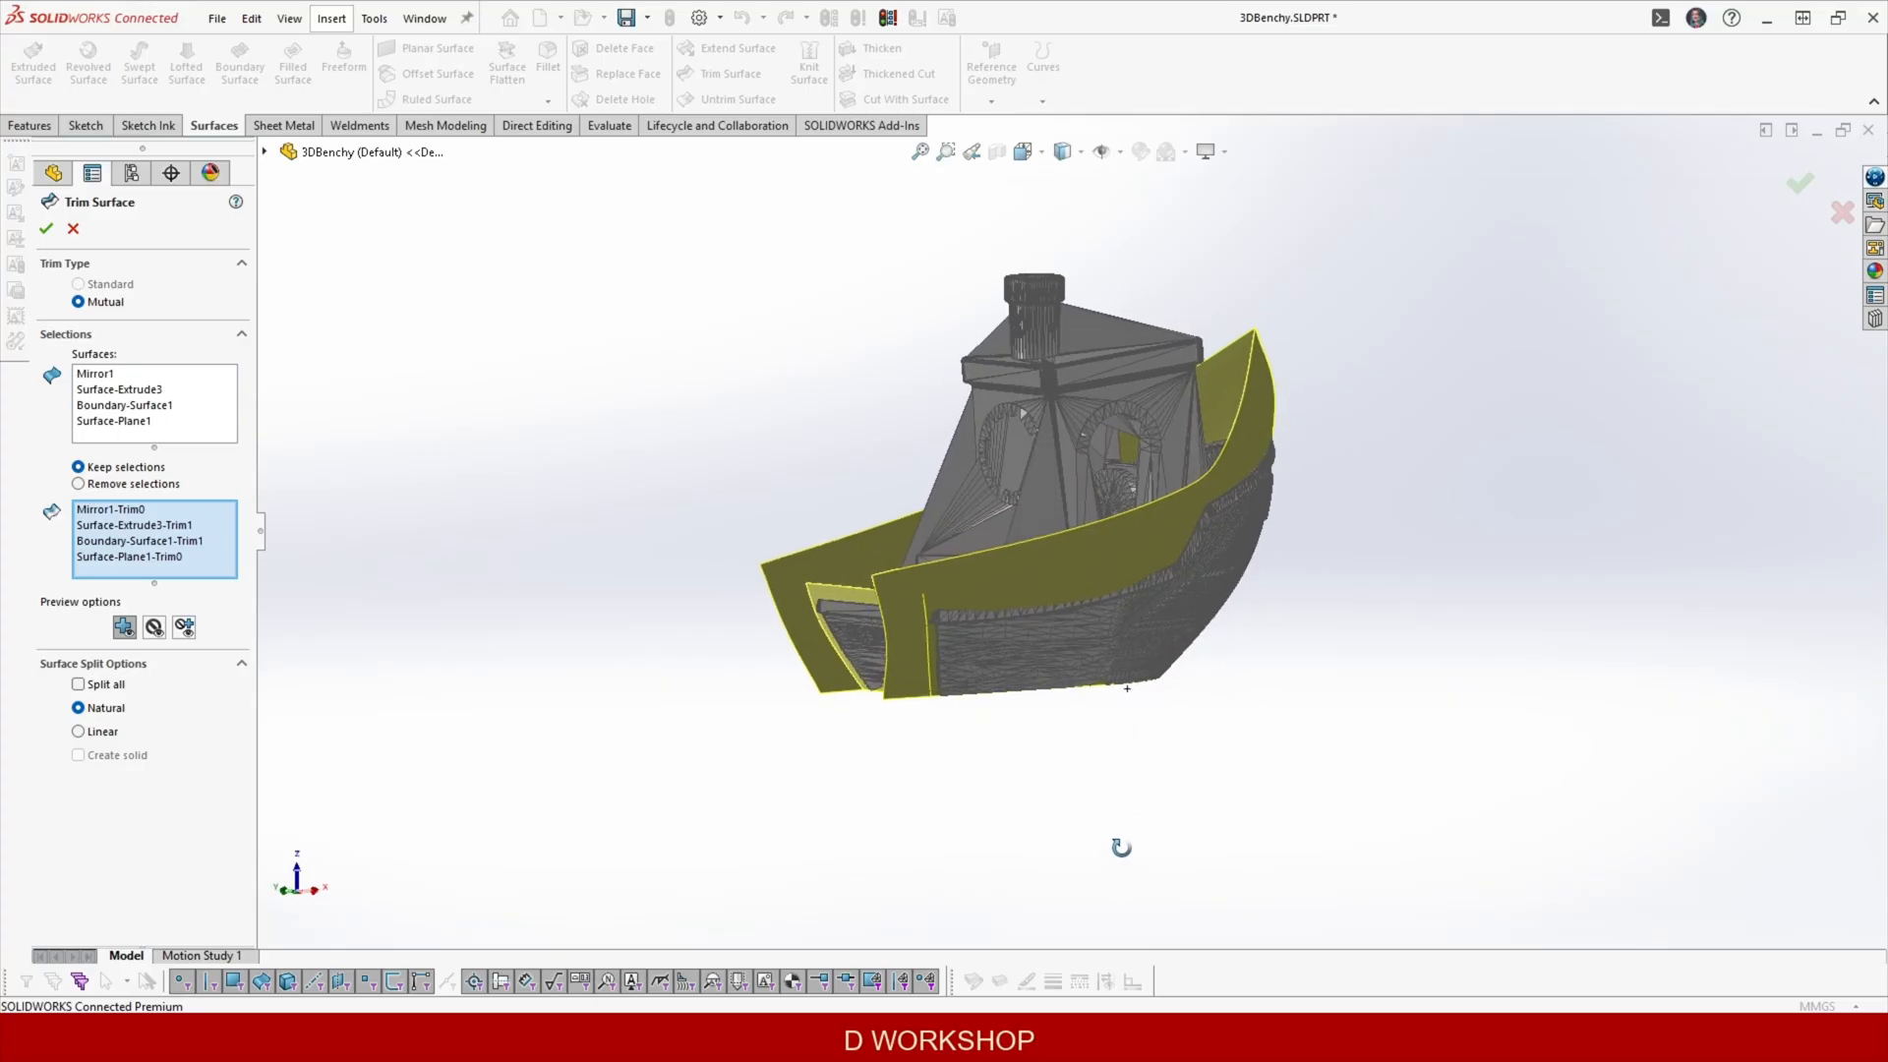
{"action": "scroll", "coordinate": [881, 554], "scroll_direction": "down", "scroll_amount": 5}
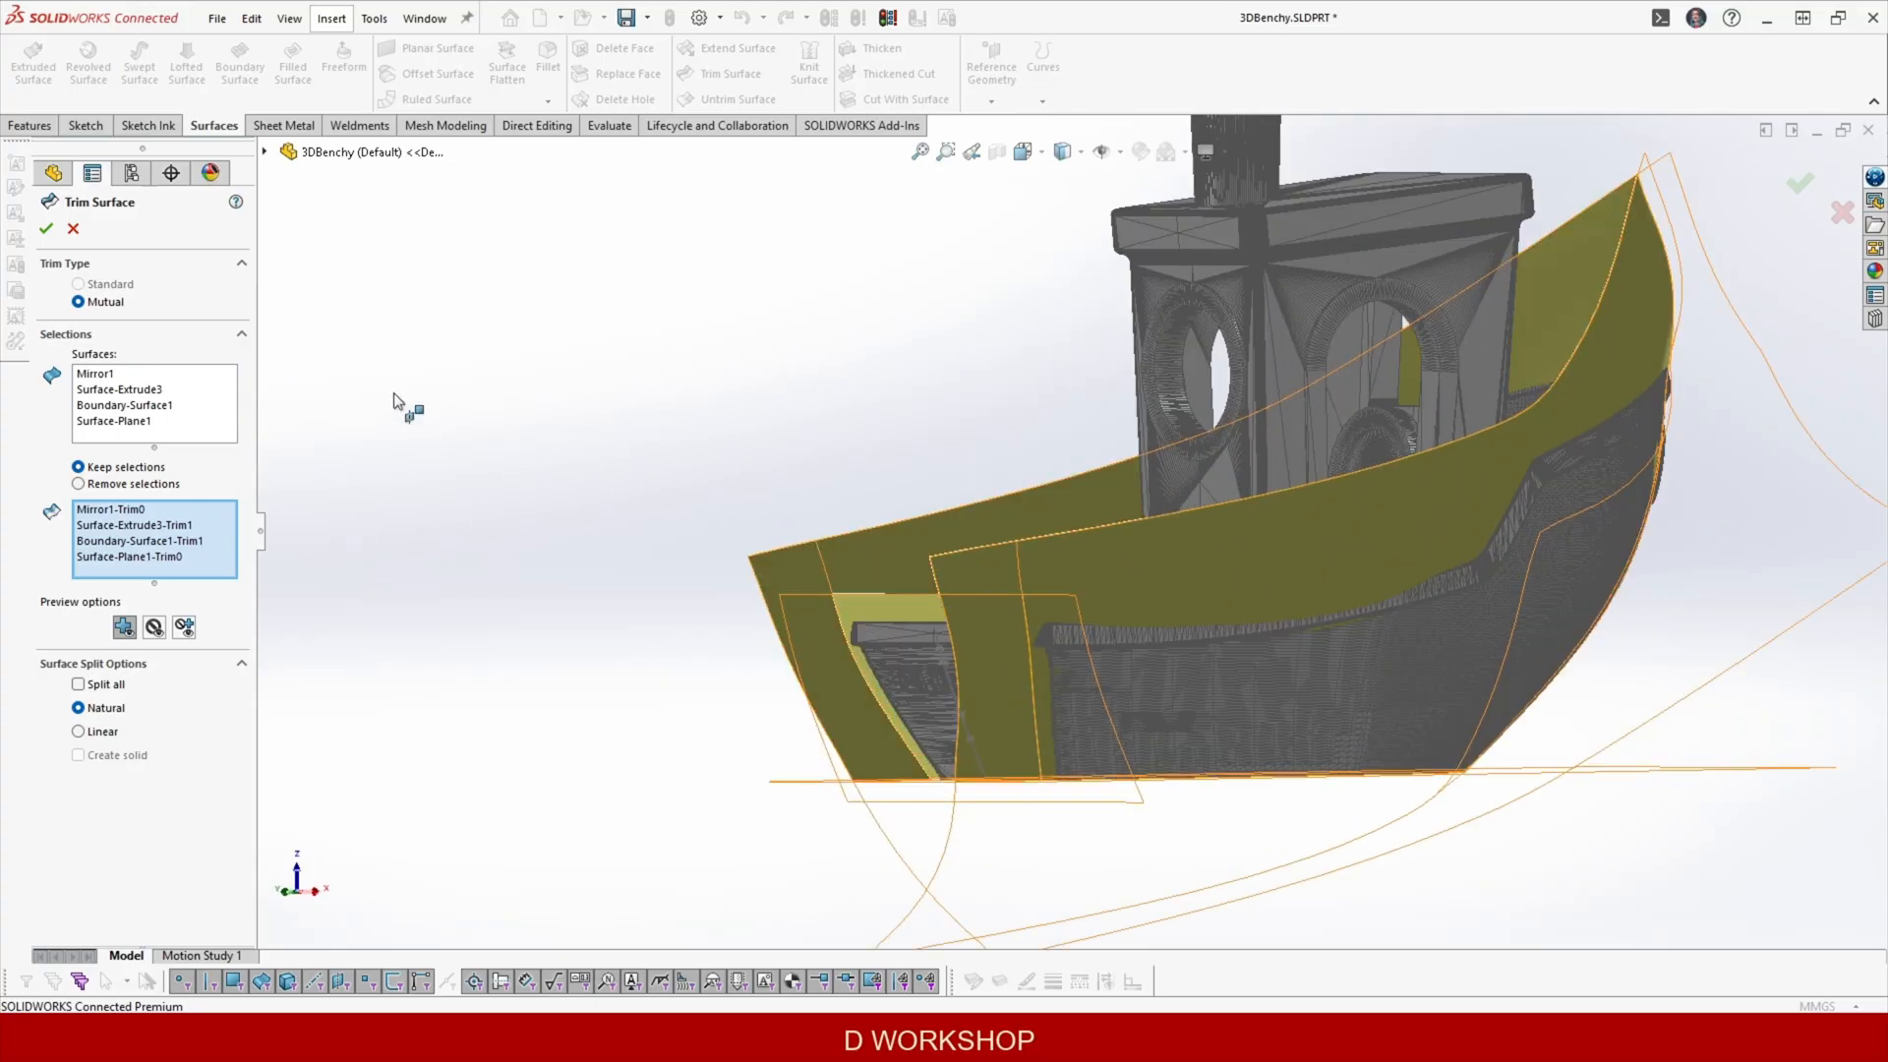
{"action": "left_click", "coordinate": [73, 228]}
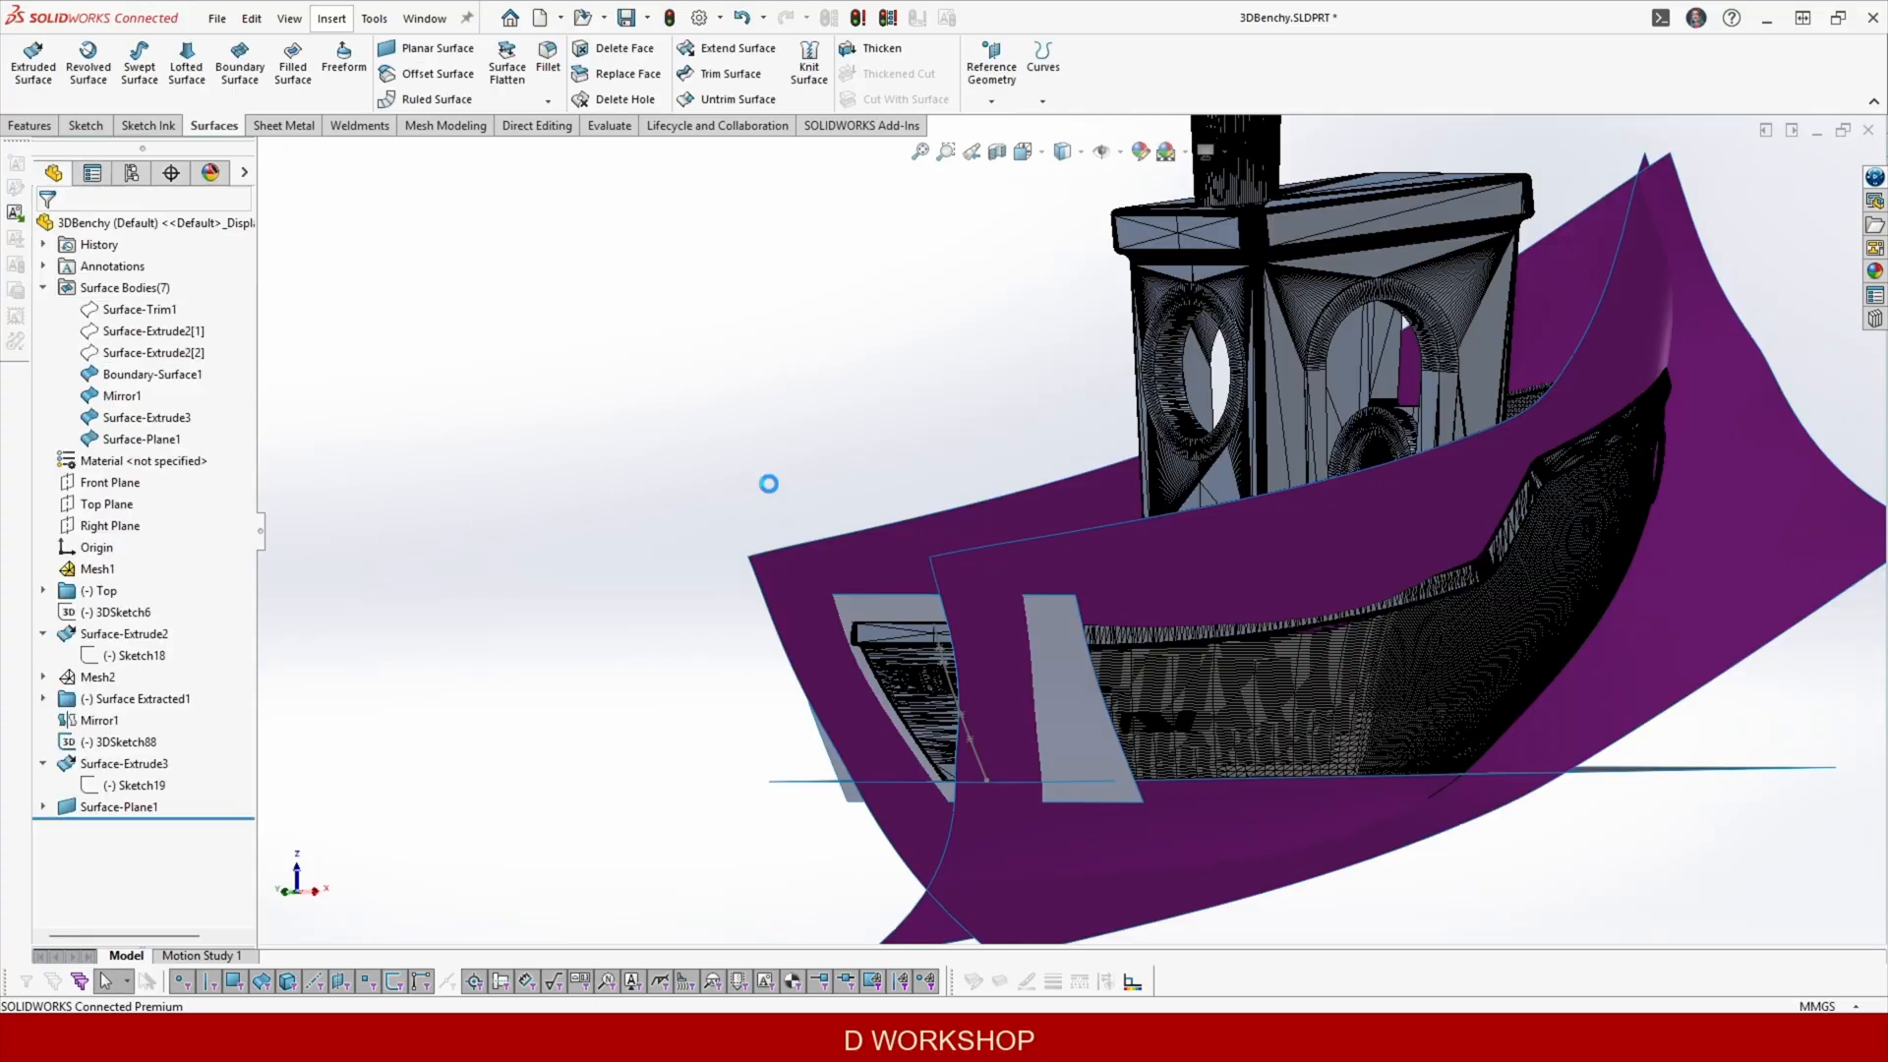
Edit the transom surface's sketch and stretch the curve's upper end farther above the deck.
{"action": "left_click", "coordinate": [142, 788]}
{"action": "left_click", "coordinate": [168, 720]}
{"action": "left_click_drag", "start_coordinate": [718, 471], "coordinate": [706, 512]}
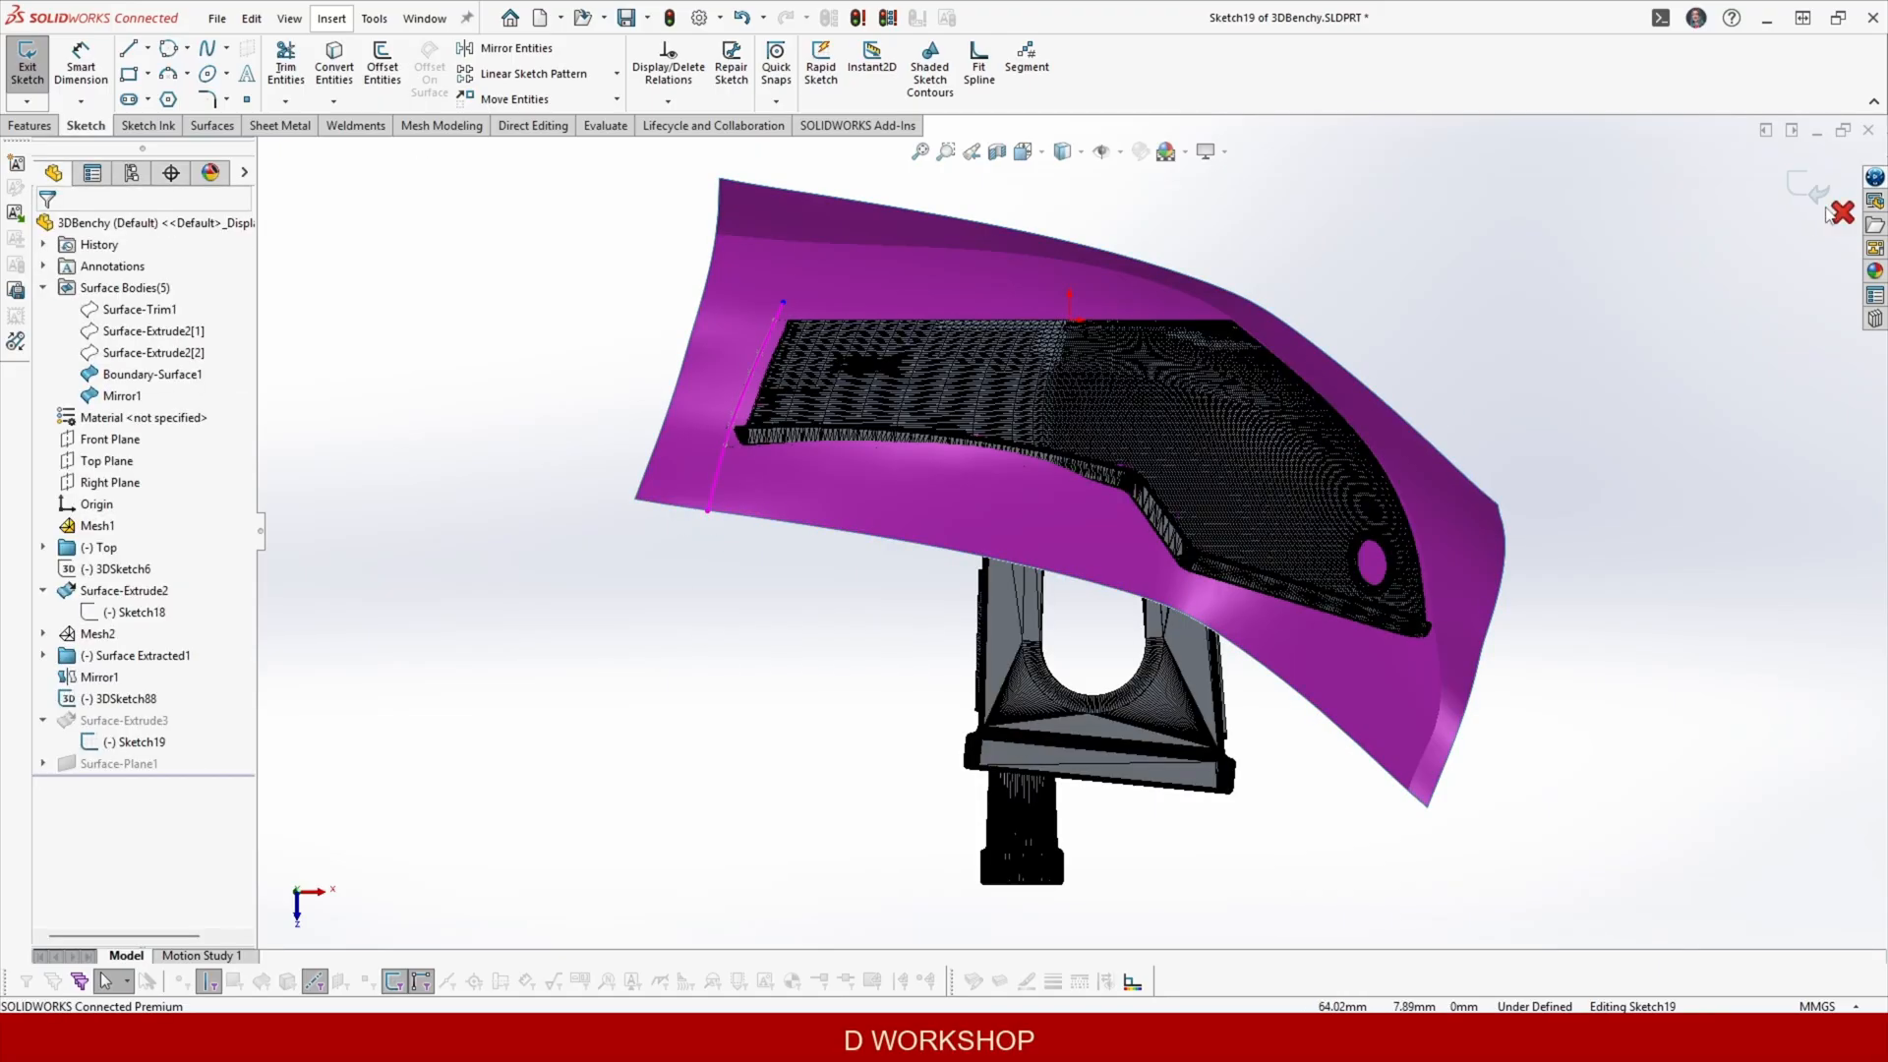
{"action": "left_click", "coordinate": [1807, 188]}
Set up a mutual surface trim between both hull side surfaces, the transom surface and the bottom planar surface.
{"action": "mouse_move", "coordinate": [1088, 513]}
{"action": "middle_mouse_down"}
{"action": "mouse_move", "coordinate": [948, 333]}
{"action": "mouse_move", "coordinate": [900, 222]}
{"action": "middle_mouse_up"}
{"action": "left_click", "coordinate": [723, 77]}
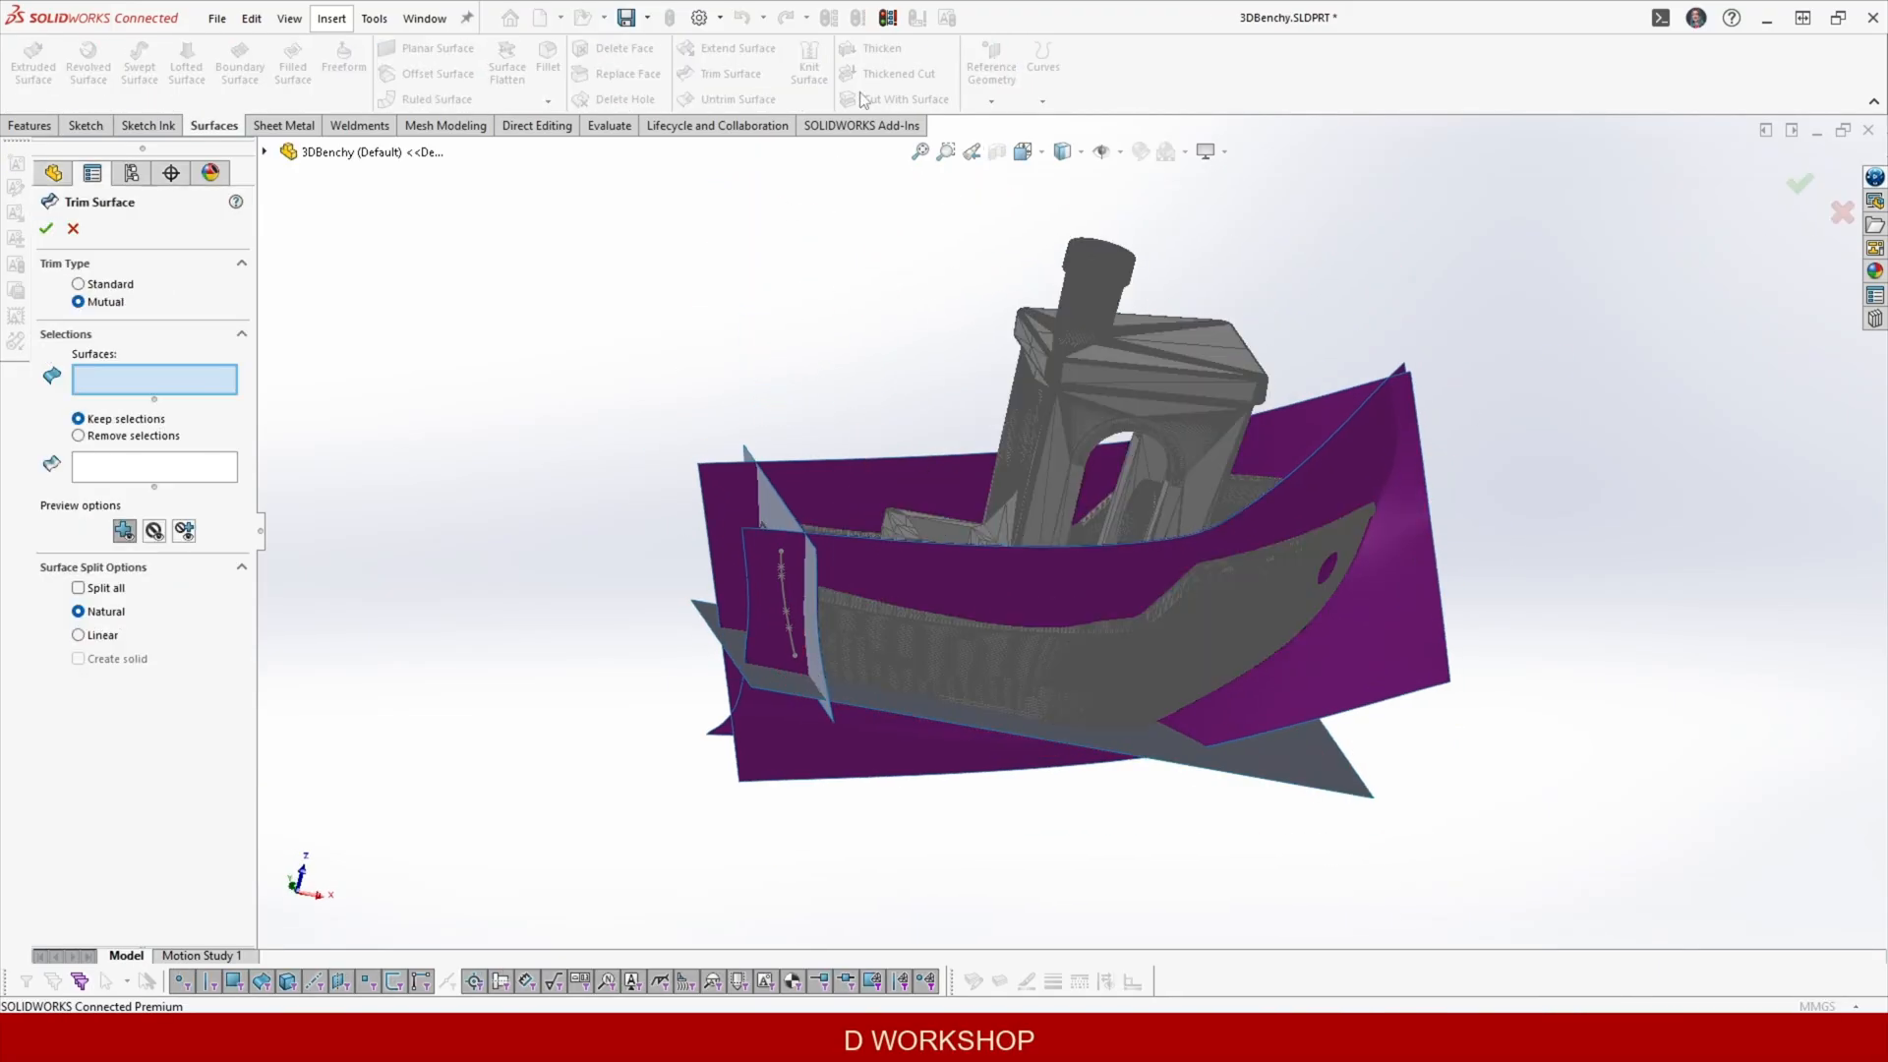
{"action": "left_click", "coordinate": [948, 563]}
{"action": "left_click", "coordinate": [786, 525]}
{"action": "left_click", "coordinate": [730, 576]}
{"action": "left_click", "coordinate": [716, 627]}
{"action": "middle_click_drag", "start_coordinate": [772, 647], "coordinate": [916, 596]}
Keep the inner pieces of the sides, transom and bottom that form the hull shell, and complete the trim.
{"action": "left_click", "coordinate": [168, 517]}
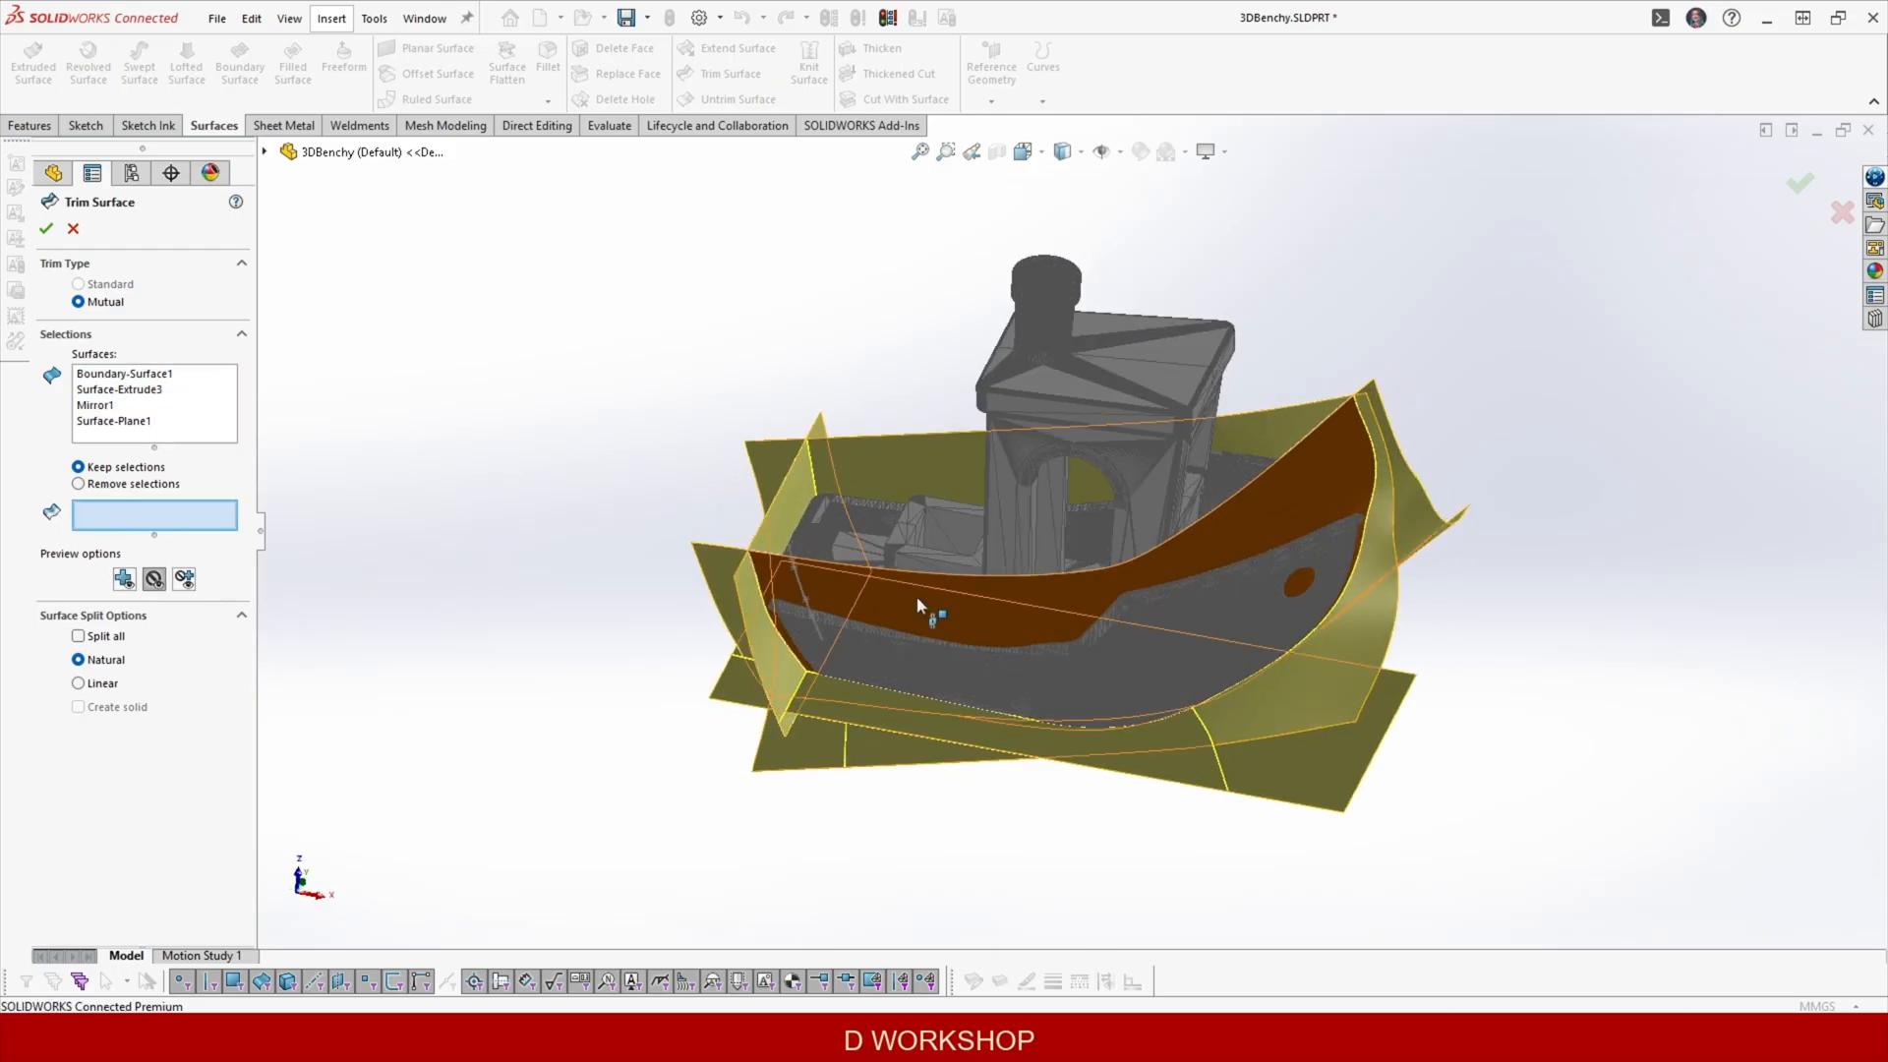
{"action": "left_click", "coordinate": [862, 451]}
{"action": "middle_click_drag", "start_coordinate": [862, 457], "coordinate": [843, 704]}
{"action": "scroll", "coordinate": [767, 590], "scroll_direction": "down", "scroll_amount": 5}
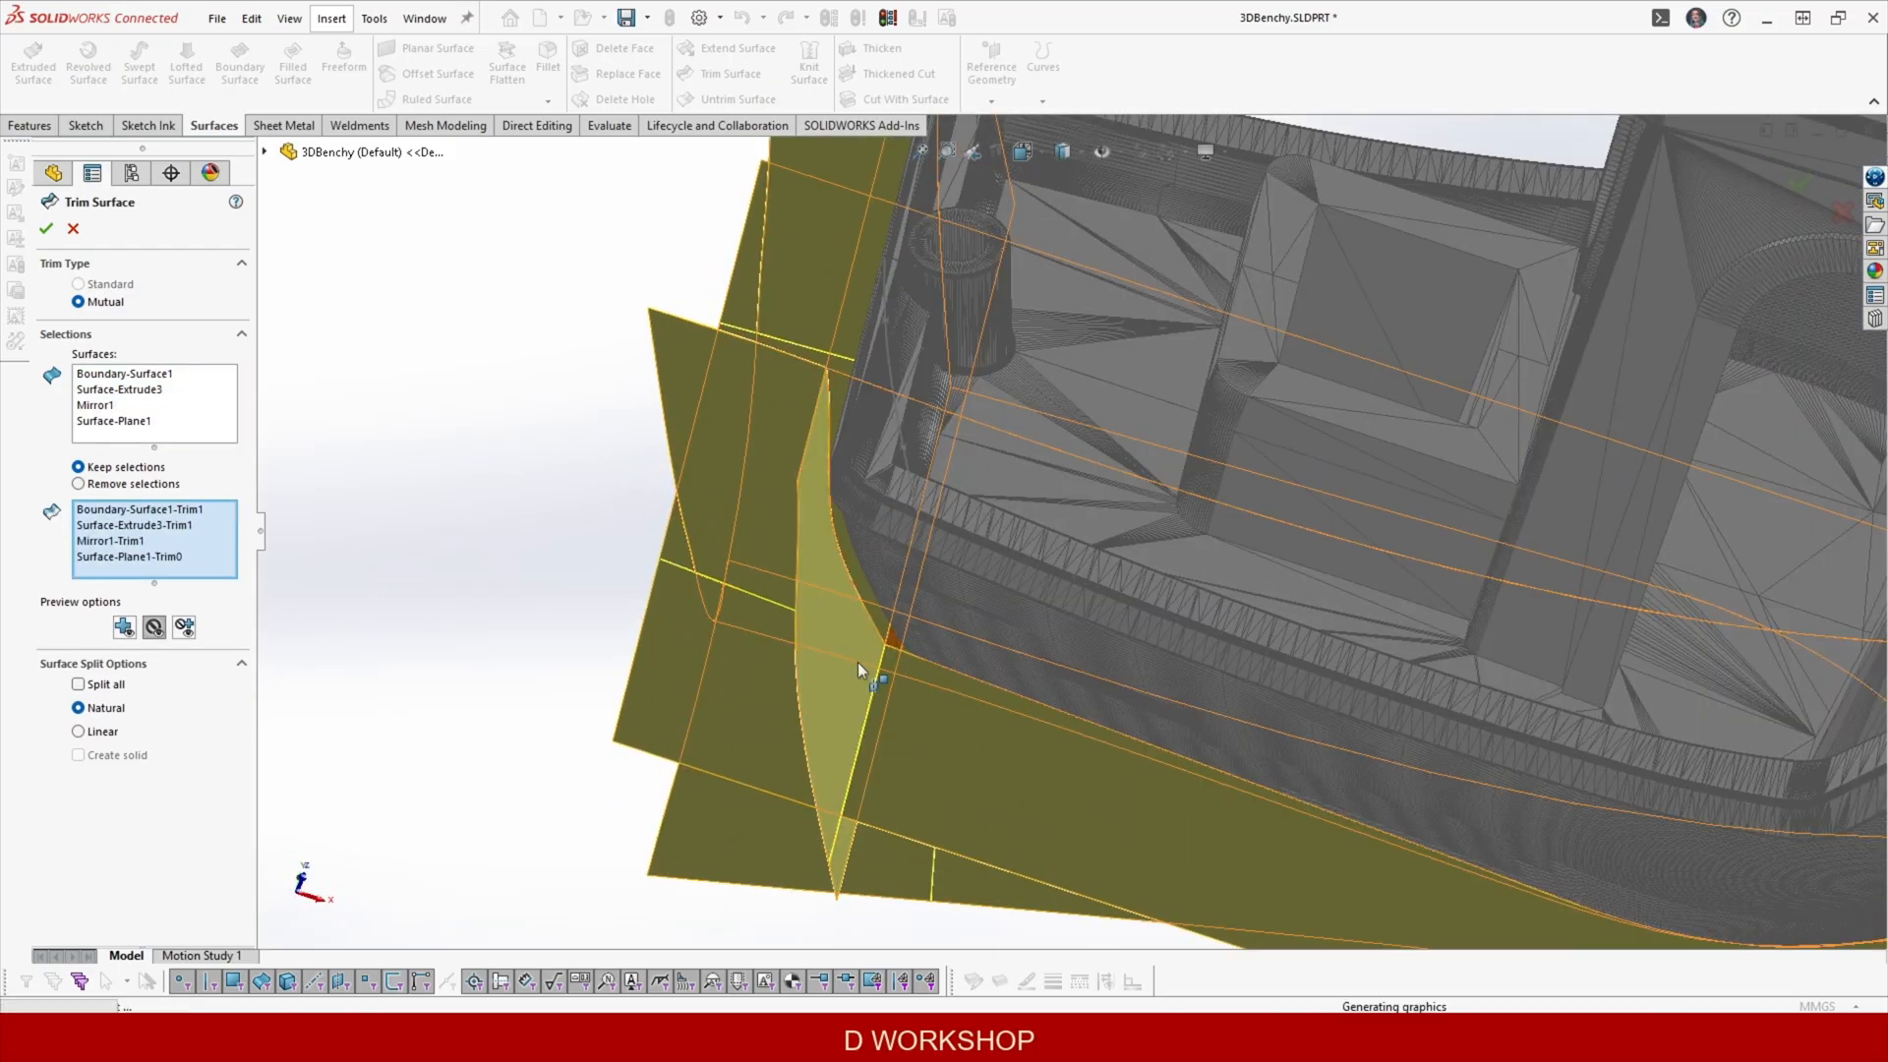
{"action": "left_click", "coordinate": [46, 234]}
{"action": "scroll", "coordinate": [1121, 492], "scroll_direction": "up", "scroll_amount": 5}
{"action": "middle_click_drag", "start_coordinate": [1160, 492], "coordinate": [1193, 195]}
{"action": "scroll", "coordinate": [1041, 564], "scroll_direction": "down", "scroll_amount": 3}
{"action": "middle_click_drag", "start_coordinate": [1041, 564], "coordinate": [1045, 681]}
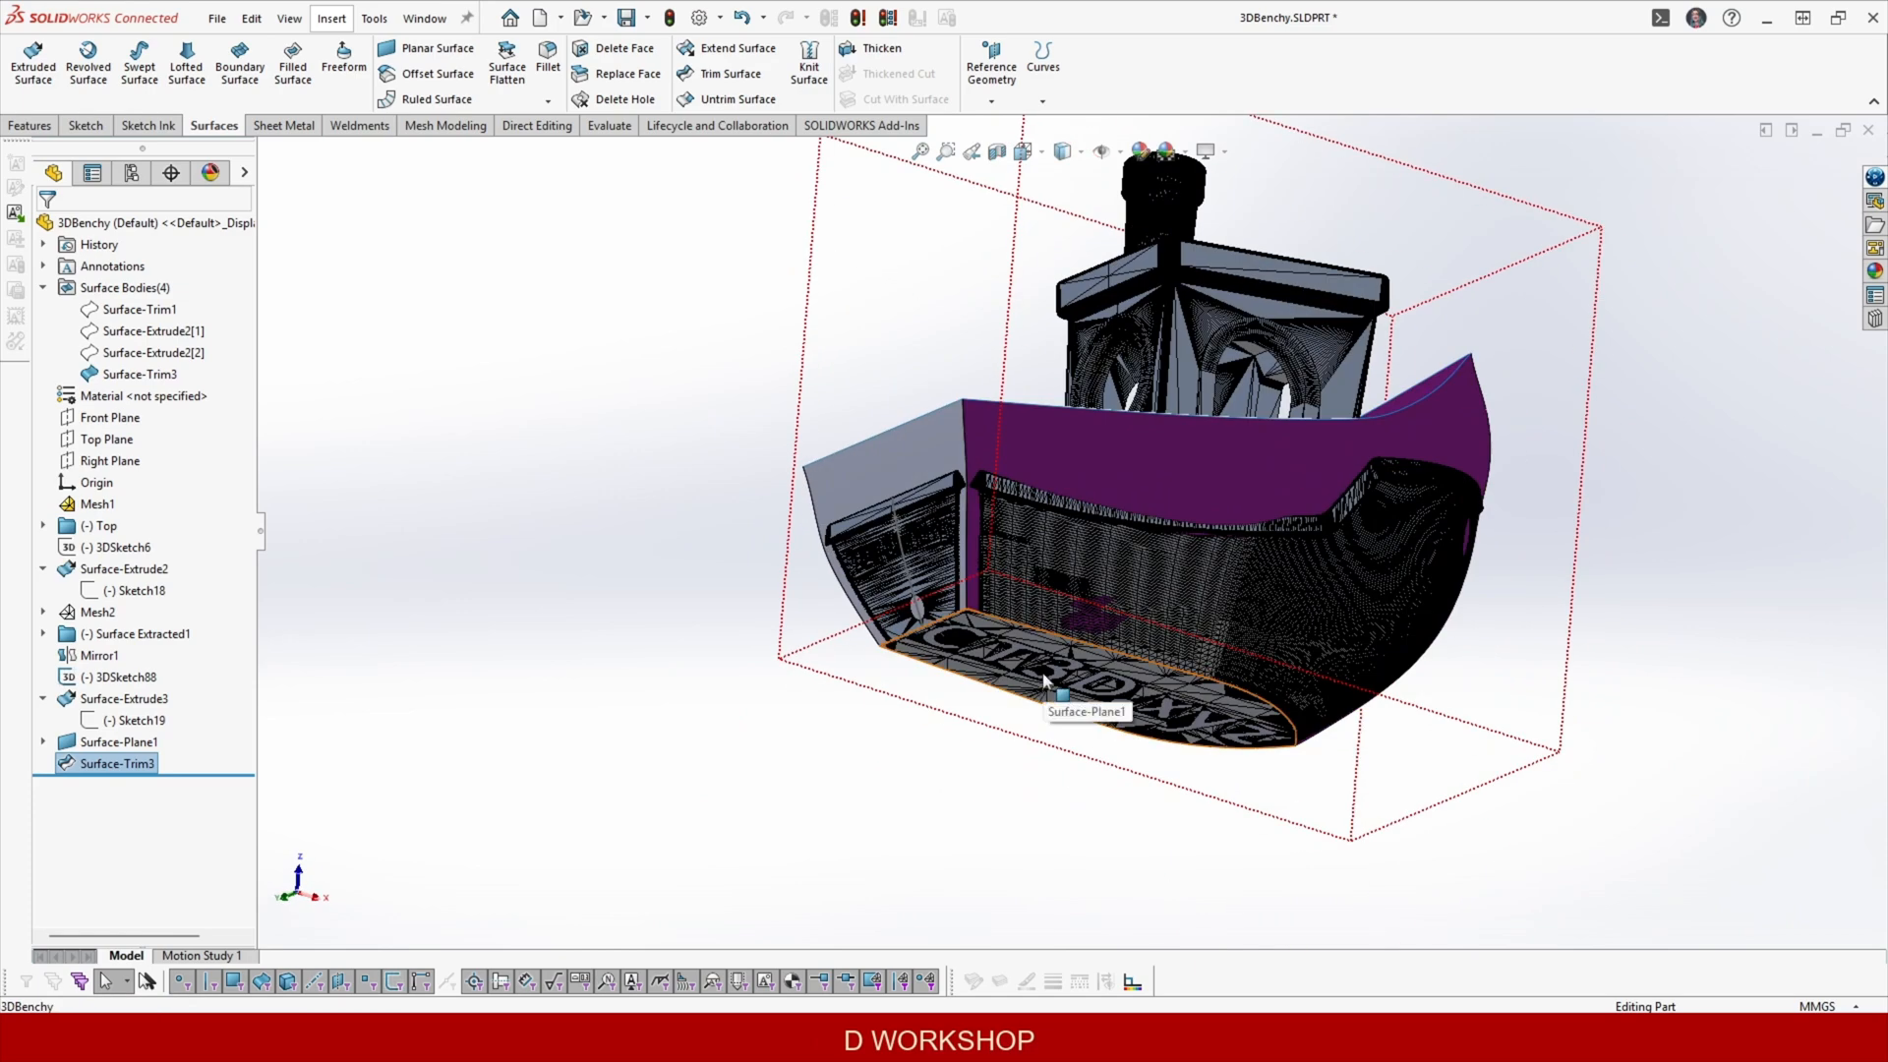
Fillet the two transom corner edges and the bow edge of the hull shell with a 2 mm radius.
{"action": "left_click", "coordinate": [549, 57]}
{"action": "type", "text": "2"}
{"action": "key", "text": "Return"}
{"action": "scroll", "coordinate": [983, 531], "scroll_direction": "down", "scroll_amount": 5}
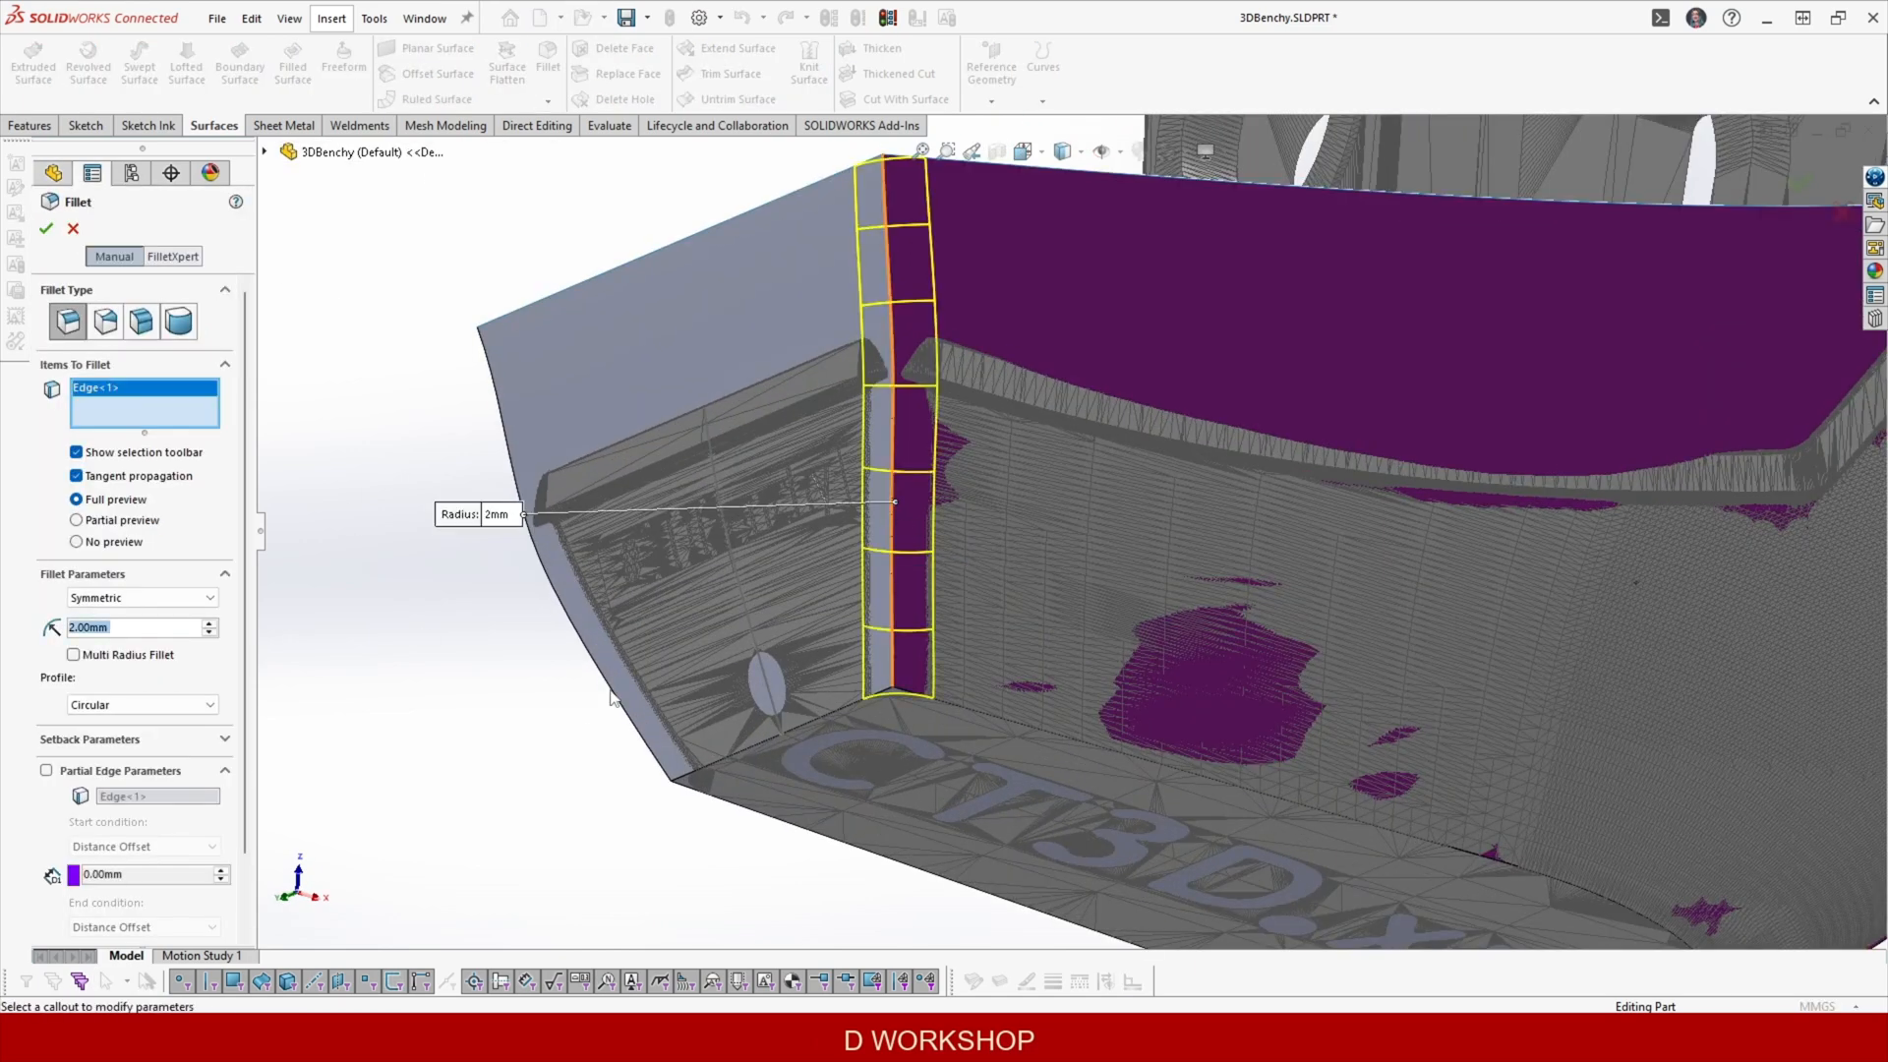
{"action": "left_click", "coordinate": [587, 653]}
{"action": "scroll", "coordinate": [1557, 586], "scroll_direction": "up", "scroll_amount": 5}
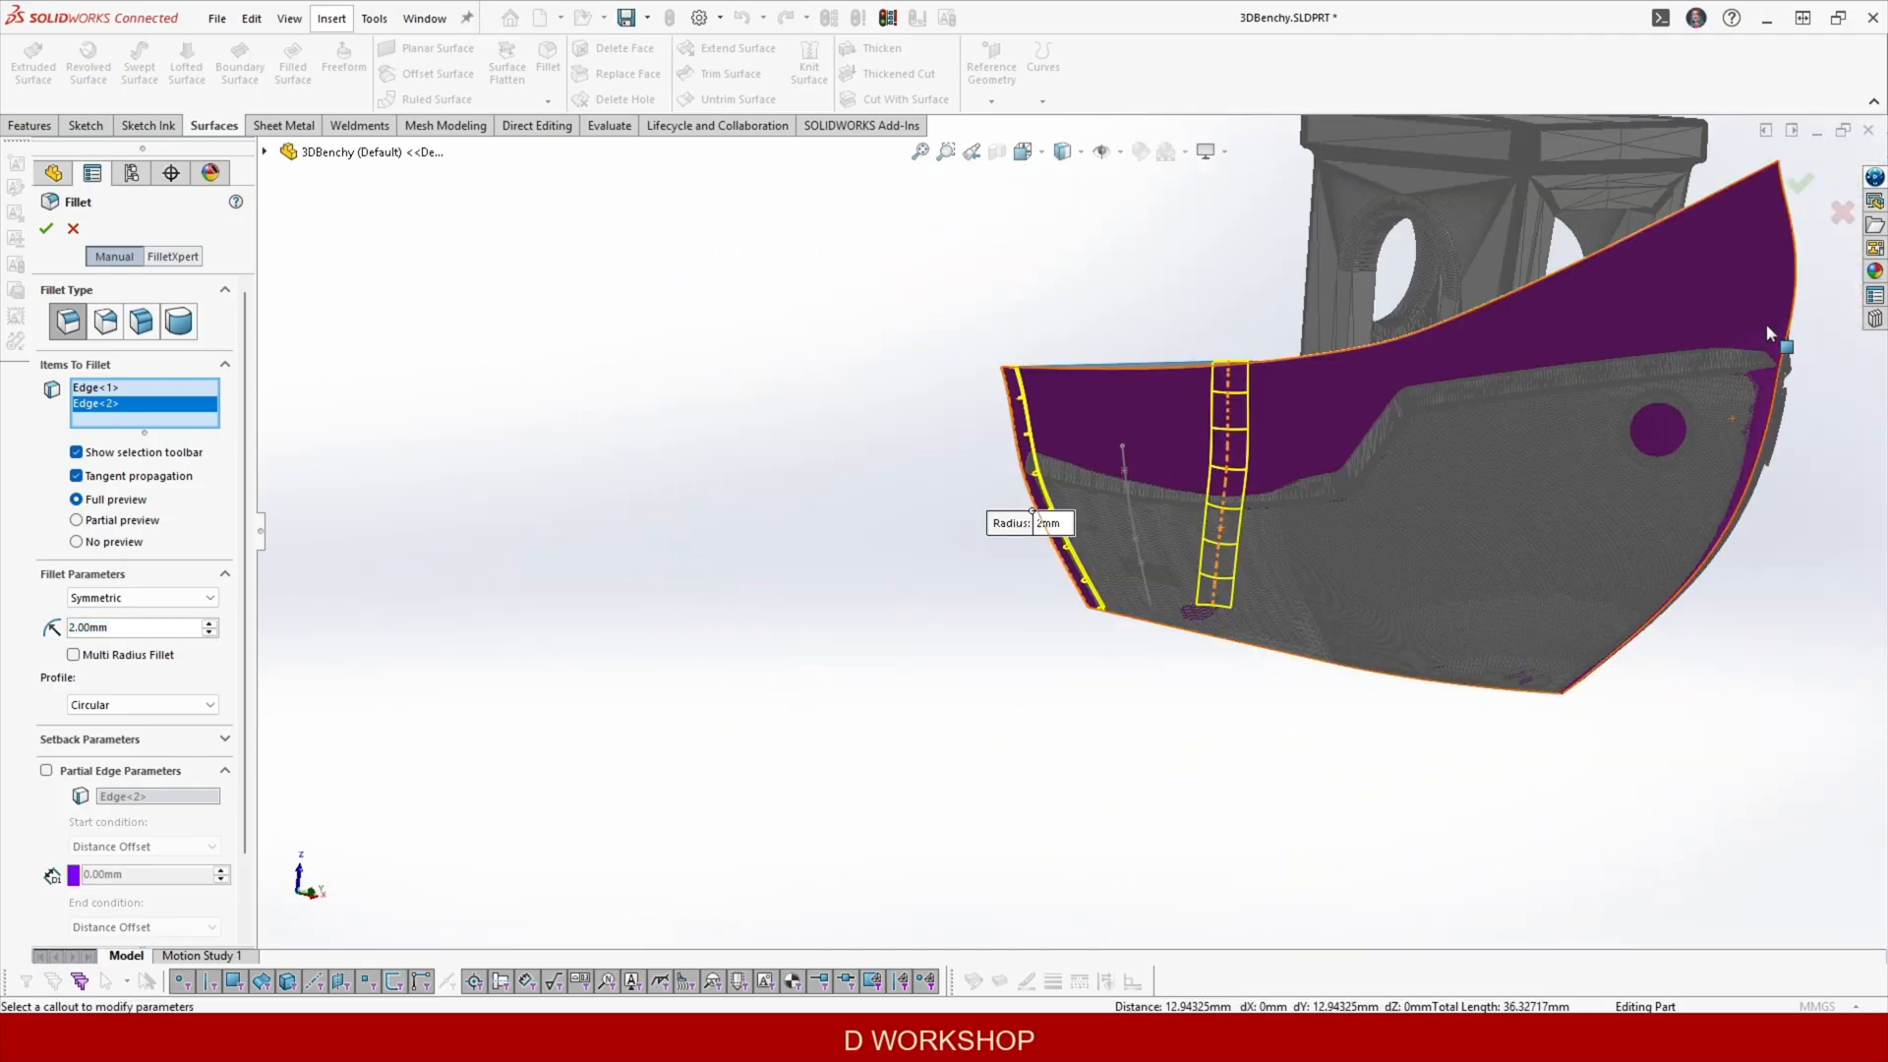
{"action": "scroll", "coordinate": [1767, 374], "scroll_direction": "down", "scroll_amount": 6}
{"action": "scroll", "coordinate": [1315, 421], "scroll_direction": "up", "scroll_amount": 2}
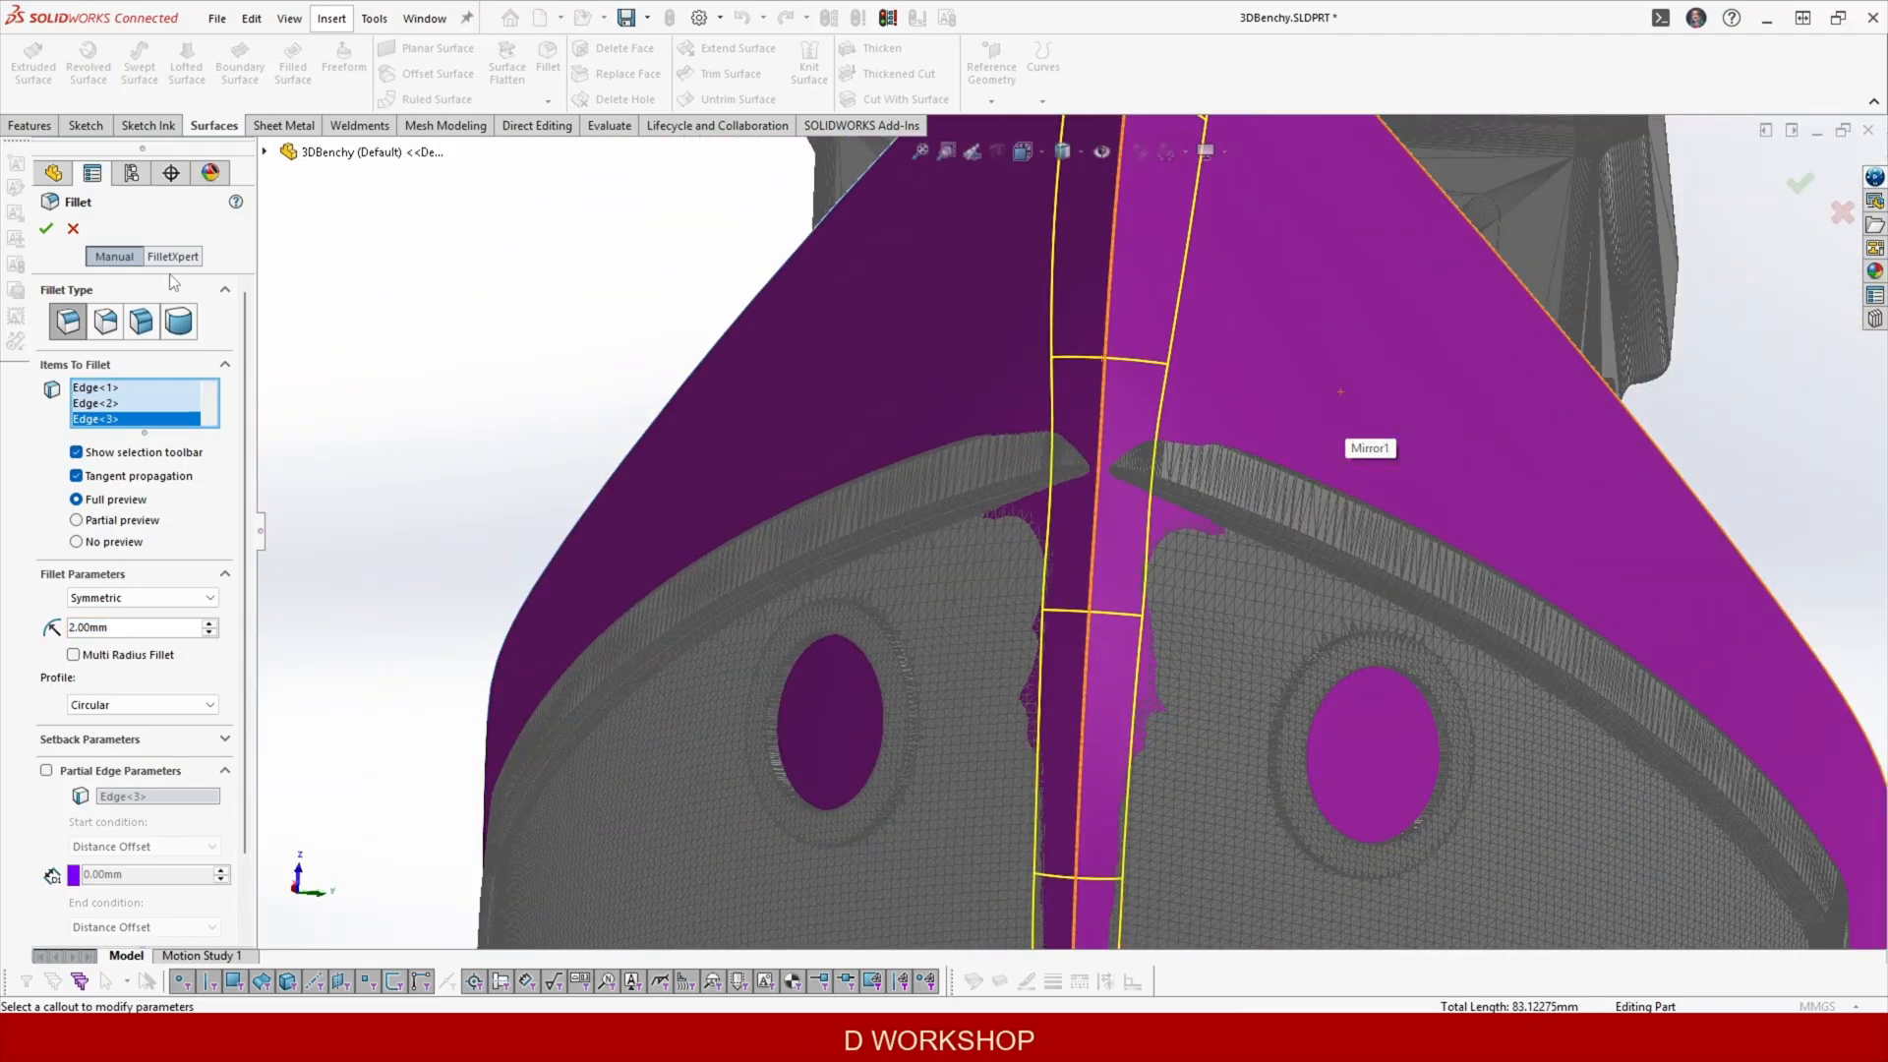
{"action": "left_click", "coordinate": [45, 228]}
Offset the filleted hull surface inward to create the inner hull wall.
{"action": "middle_click_drag", "start_coordinate": [836, 393], "coordinate": [1222, 510]}
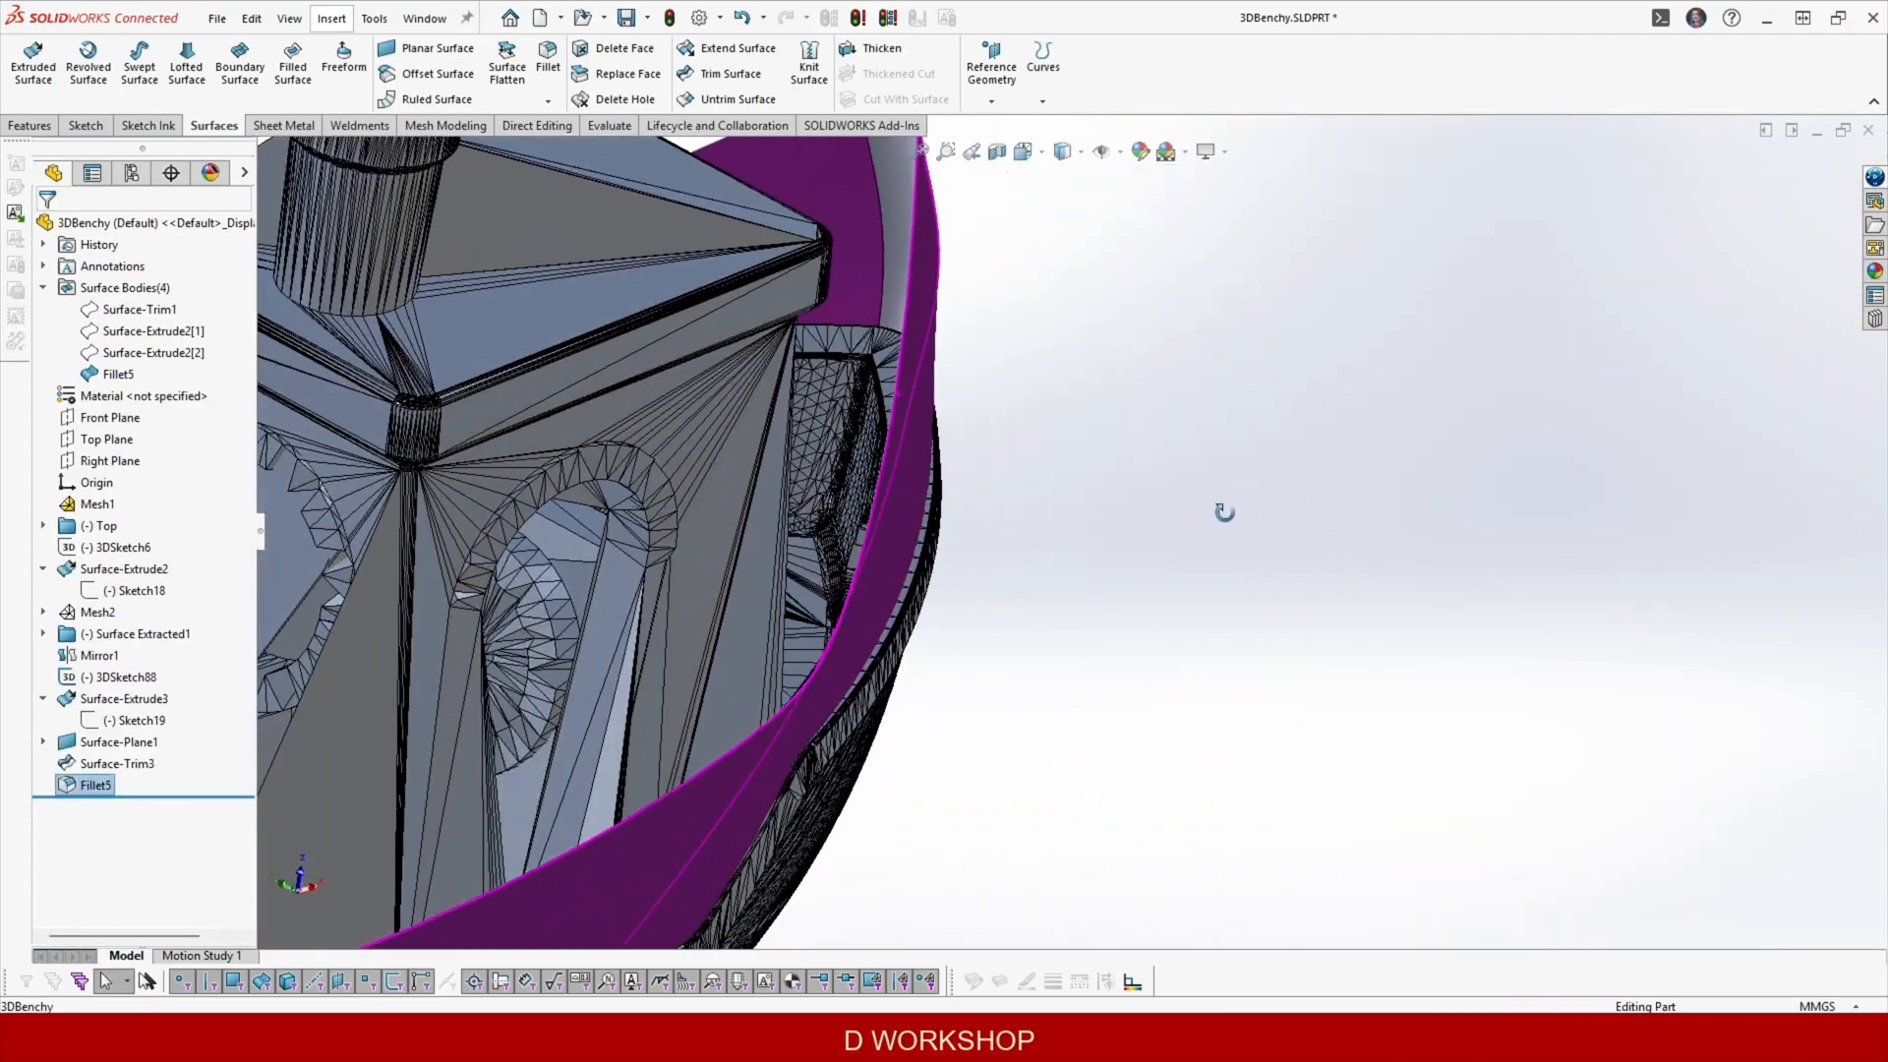
{"action": "scroll", "coordinate": [1180, 521], "scroll_direction": "up", "scroll_amount": 6}
{"action": "scroll", "coordinate": [810, 688], "scroll_direction": "down", "scroll_amount": 5}
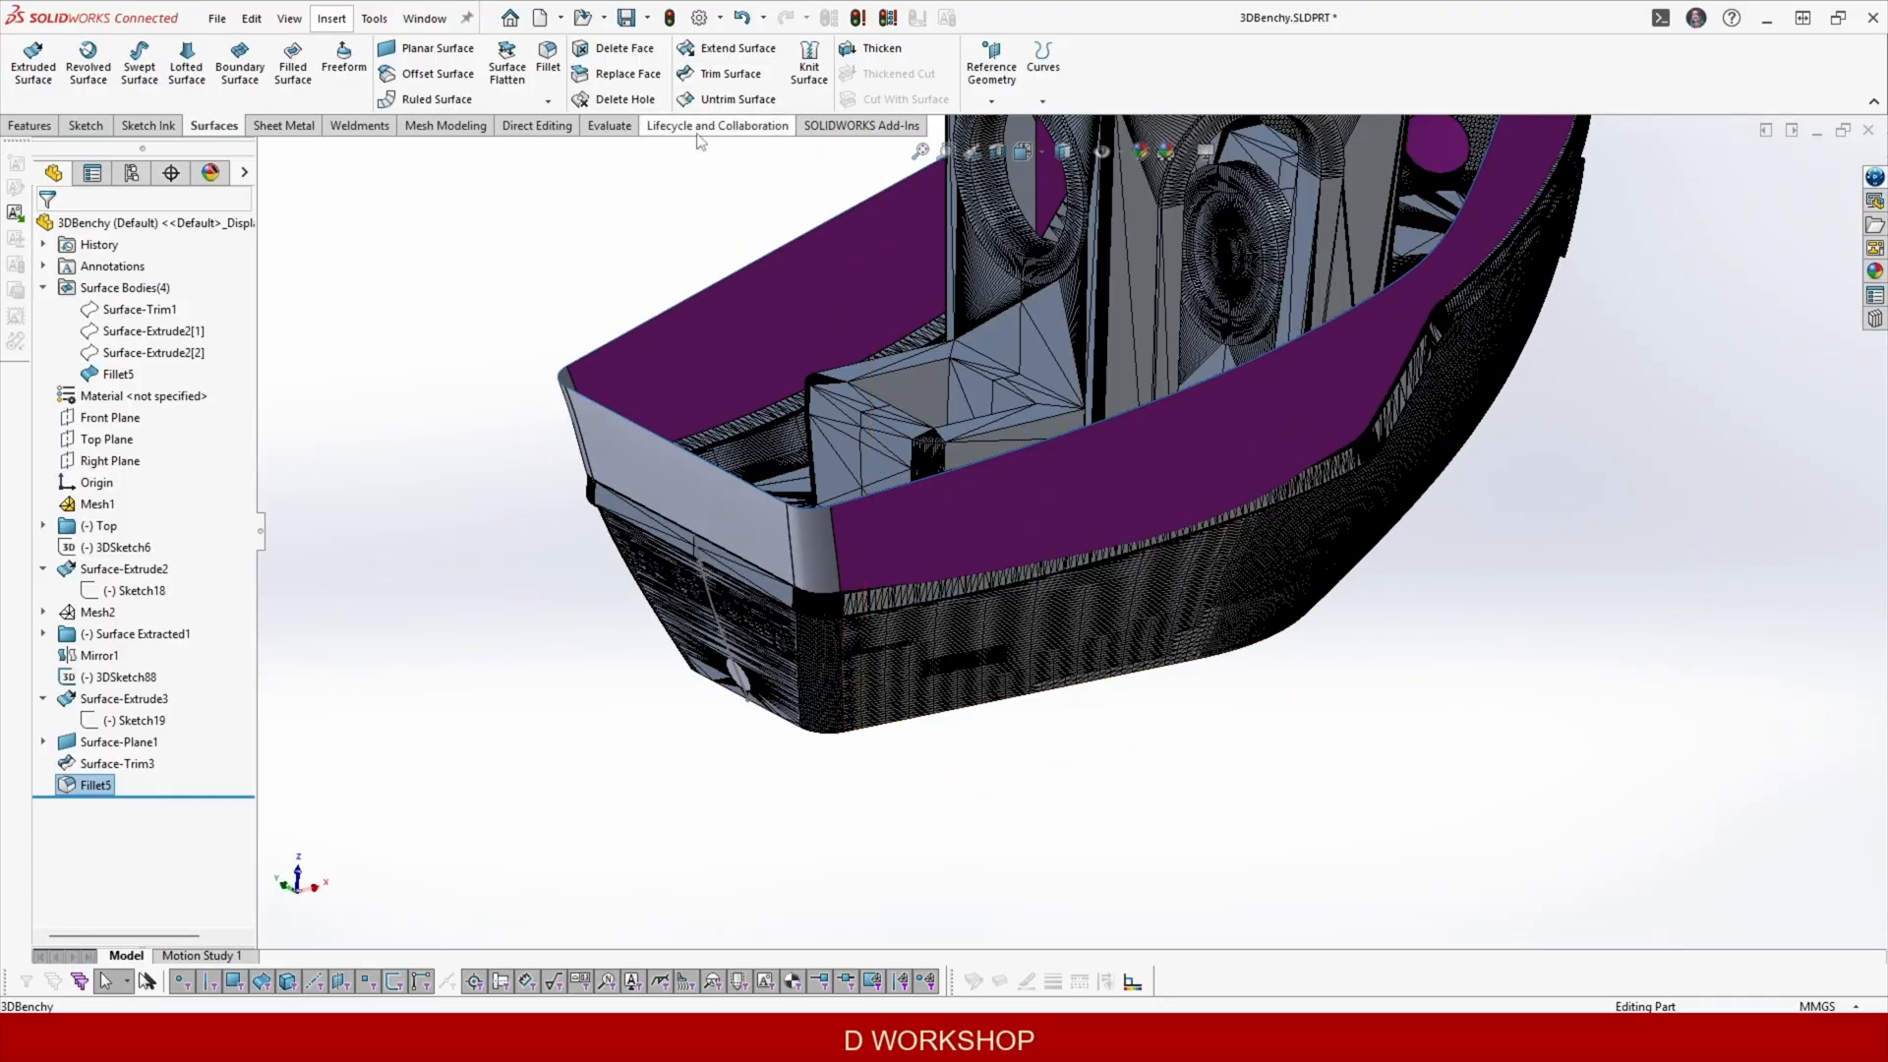
{"action": "scroll", "coordinate": [935, 405], "scroll_direction": "up", "scroll_amount": 4}
{"action": "left_click", "coordinate": [437, 73]}
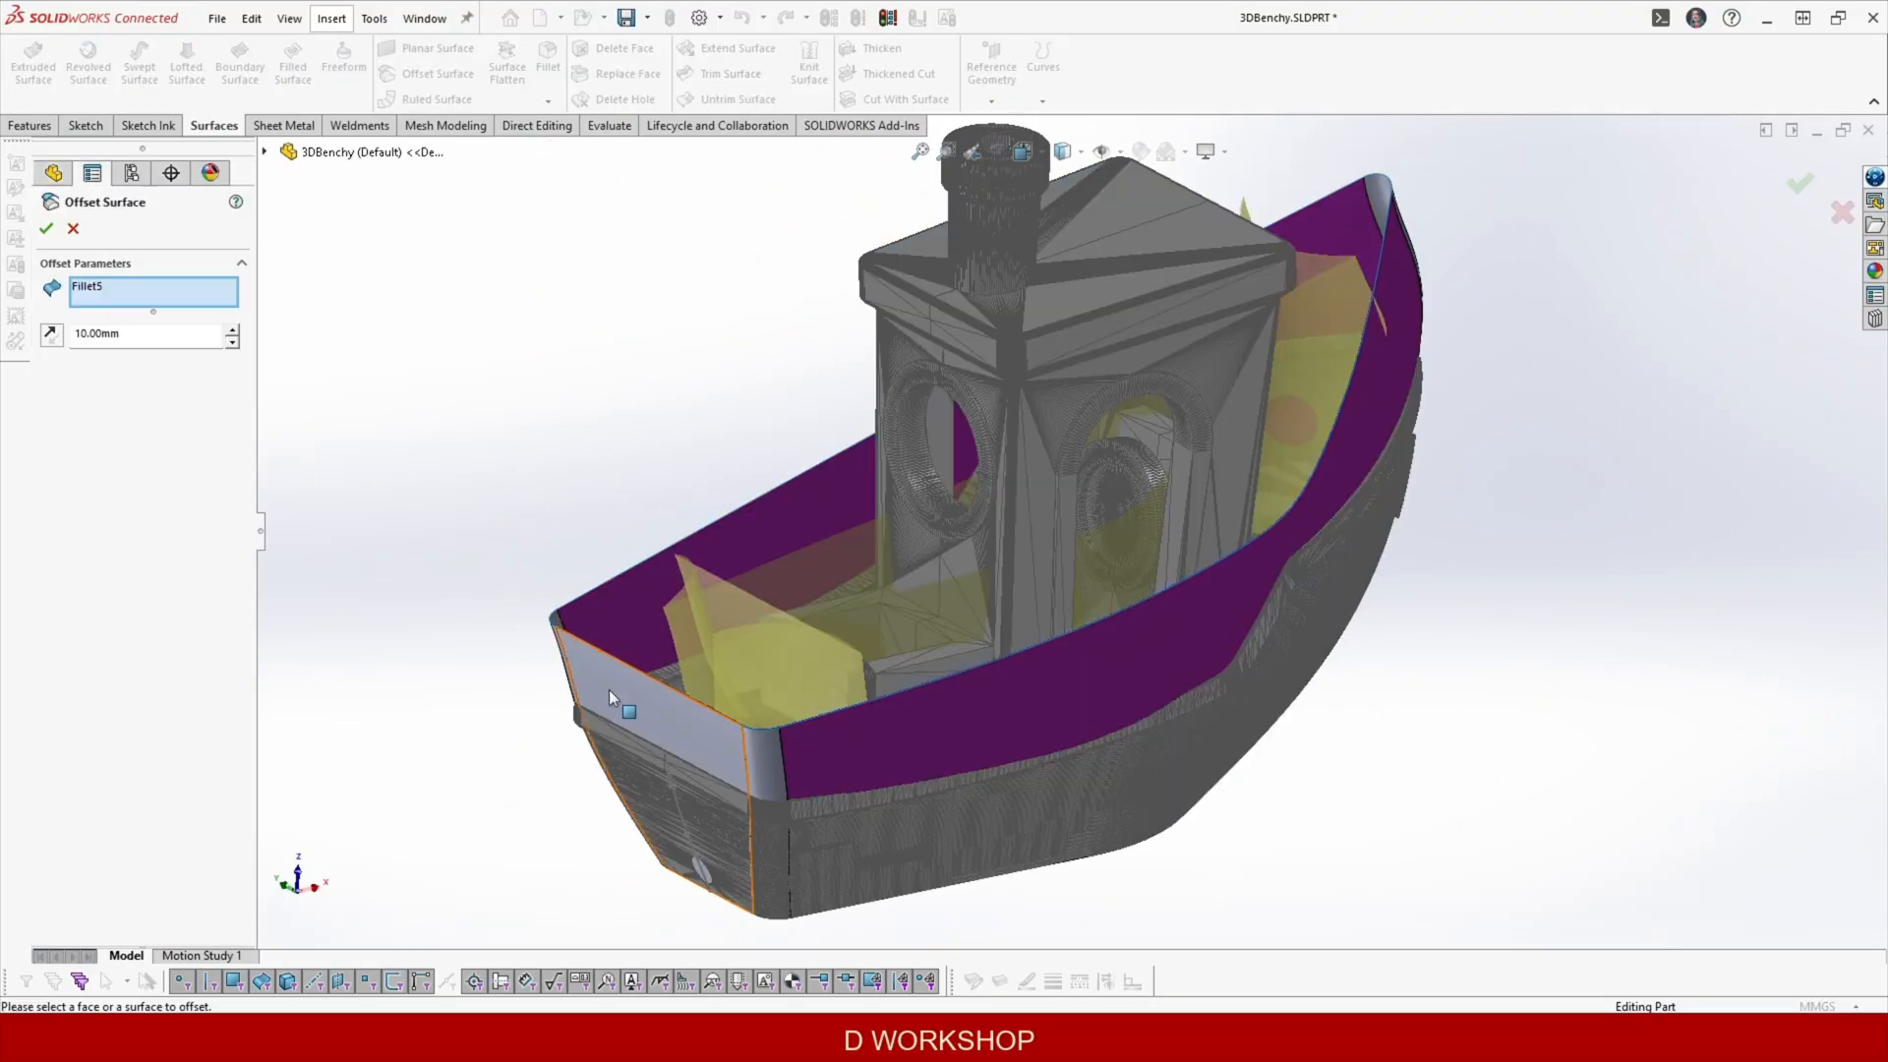
{"action": "middle_click_drag", "start_coordinate": [883, 435], "coordinate": [914, 443]}
{"action": "key", "text": "Return"}
{"action": "mouse_move", "coordinate": [998, 354]}
{"action": "middle_mouse_down"}
{"action": "mouse_move", "coordinate": [963, 405]}
{"action": "mouse_move", "coordinate": [971, 370]}
{"action": "middle_mouse_up"}
{"action": "left_click", "coordinate": [46, 228]}
{"action": "key", "text": "f"}
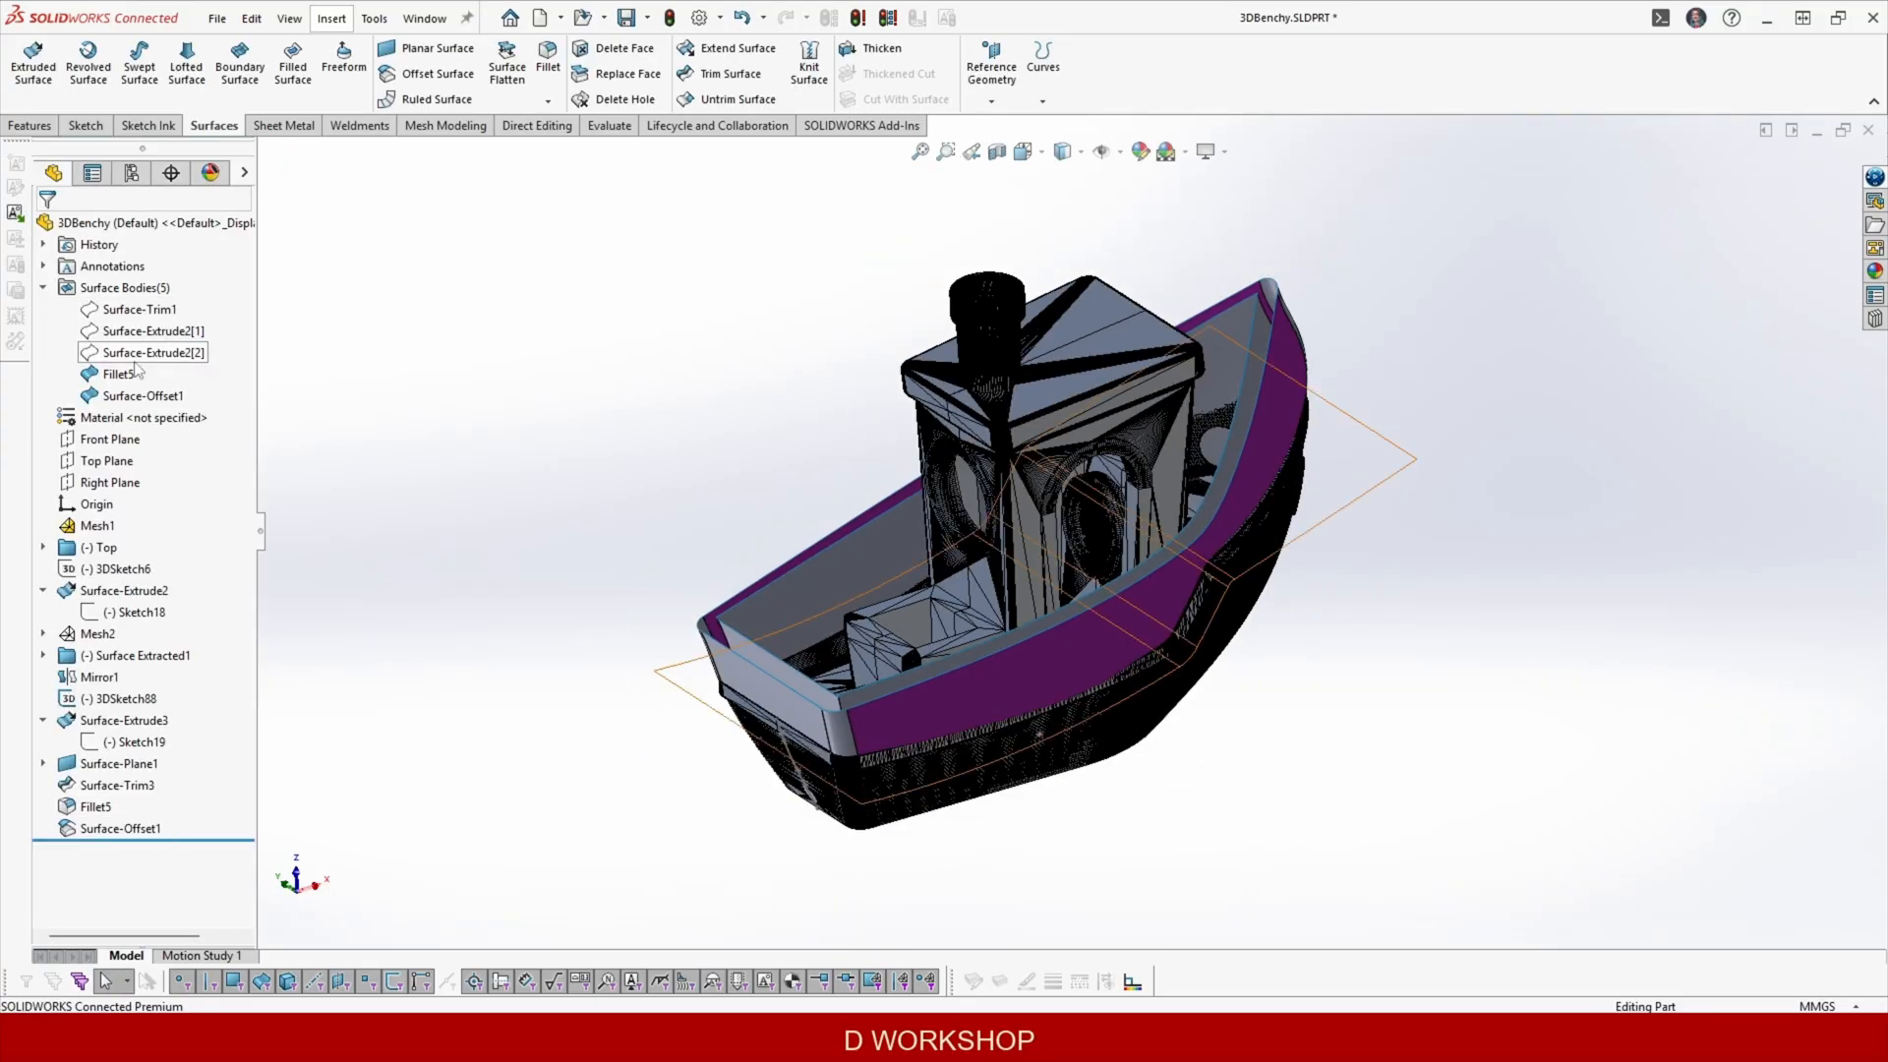
Show the upper stepped deck-line surface body, Surface-Extrude2[1].
{"action": "middle_click_drag", "start_coordinate": [622, 492], "coordinate": [670, 516]}
{"action": "left_click", "coordinate": [167, 329]}
{"action": "left_click", "coordinate": [189, 299]}
{"action": "scroll", "coordinate": [879, 639], "scroll_direction": "down", "scroll_amount": 1}
{"action": "middle_click_drag", "start_coordinate": [879, 639], "coordinate": [837, 639]}
{"action": "scroll", "coordinate": [839, 649], "scroll_direction": "down", "scroll_amount": 1}
Mutually trim the stepped deck-line surface and the inner hull offset, removing the offset's portion above the deck line.
{"action": "left_click", "coordinate": [729, 74]}
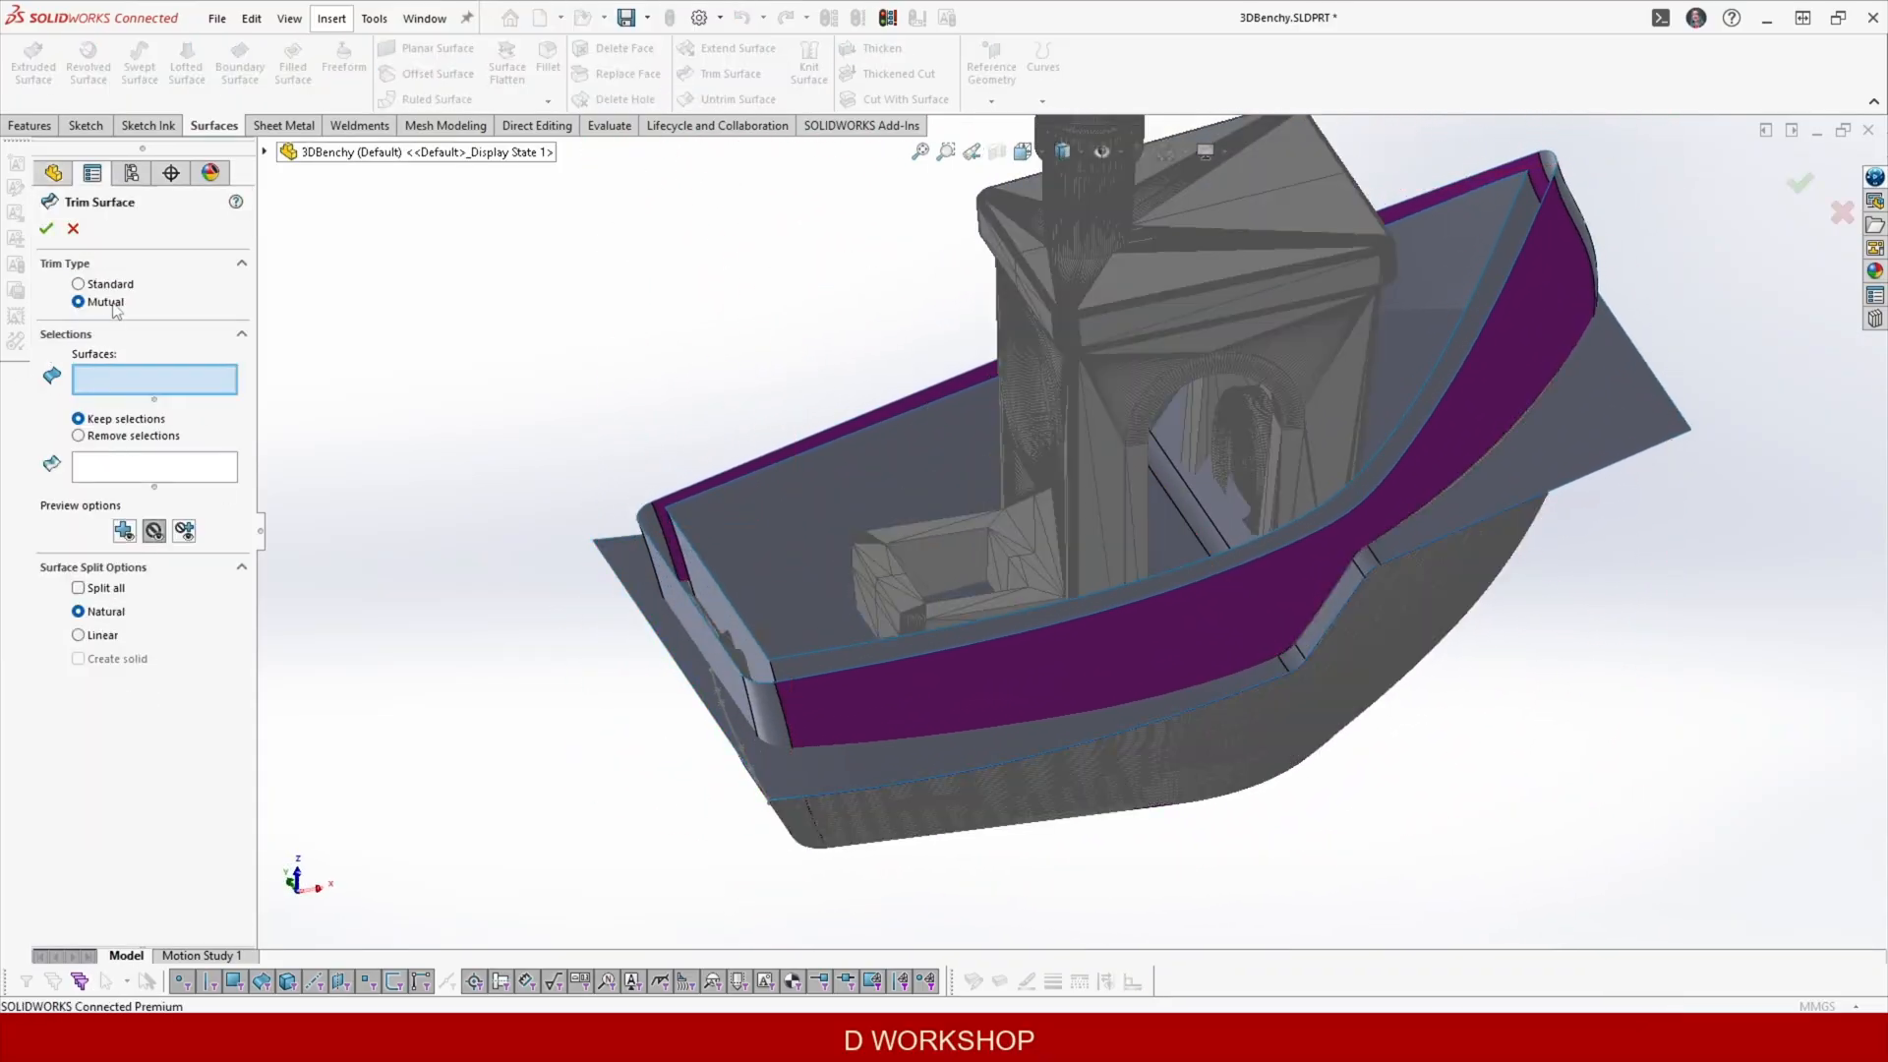
{"action": "left_click", "coordinate": [633, 564]}
{"action": "left_click", "coordinate": [709, 592]}
{"action": "left_click", "coordinate": [104, 494]}
{"action": "left_click", "coordinate": [641, 567]}
{"action": "left_click", "coordinate": [715, 582]}
{"action": "middle_click_drag", "start_coordinate": [718, 588], "coordinate": [765, 605]}
{"action": "left_click", "coordinate": [805, 582]}
{"action": "left_click", "coordinate": [46, 229]}
Edit the mutual trim and also remove the deck-line surface's piece inside the hull.
{"action": "middle_click_drag", "start_coordinate": [657, 560], "coordinate": [722, 526]}
{"action": "scroll", "coordinate": [688, 585], "scroll_direction": "down", "scroll_amount": 4}
{"action": "right_click", "coordinate": [146, 851]}
{"action": "left_click", "coordinate": [169, 565]}
{"action": "middle_click_drag", "start_coordinate": [678, 462], "coordinate": [689, 503]}
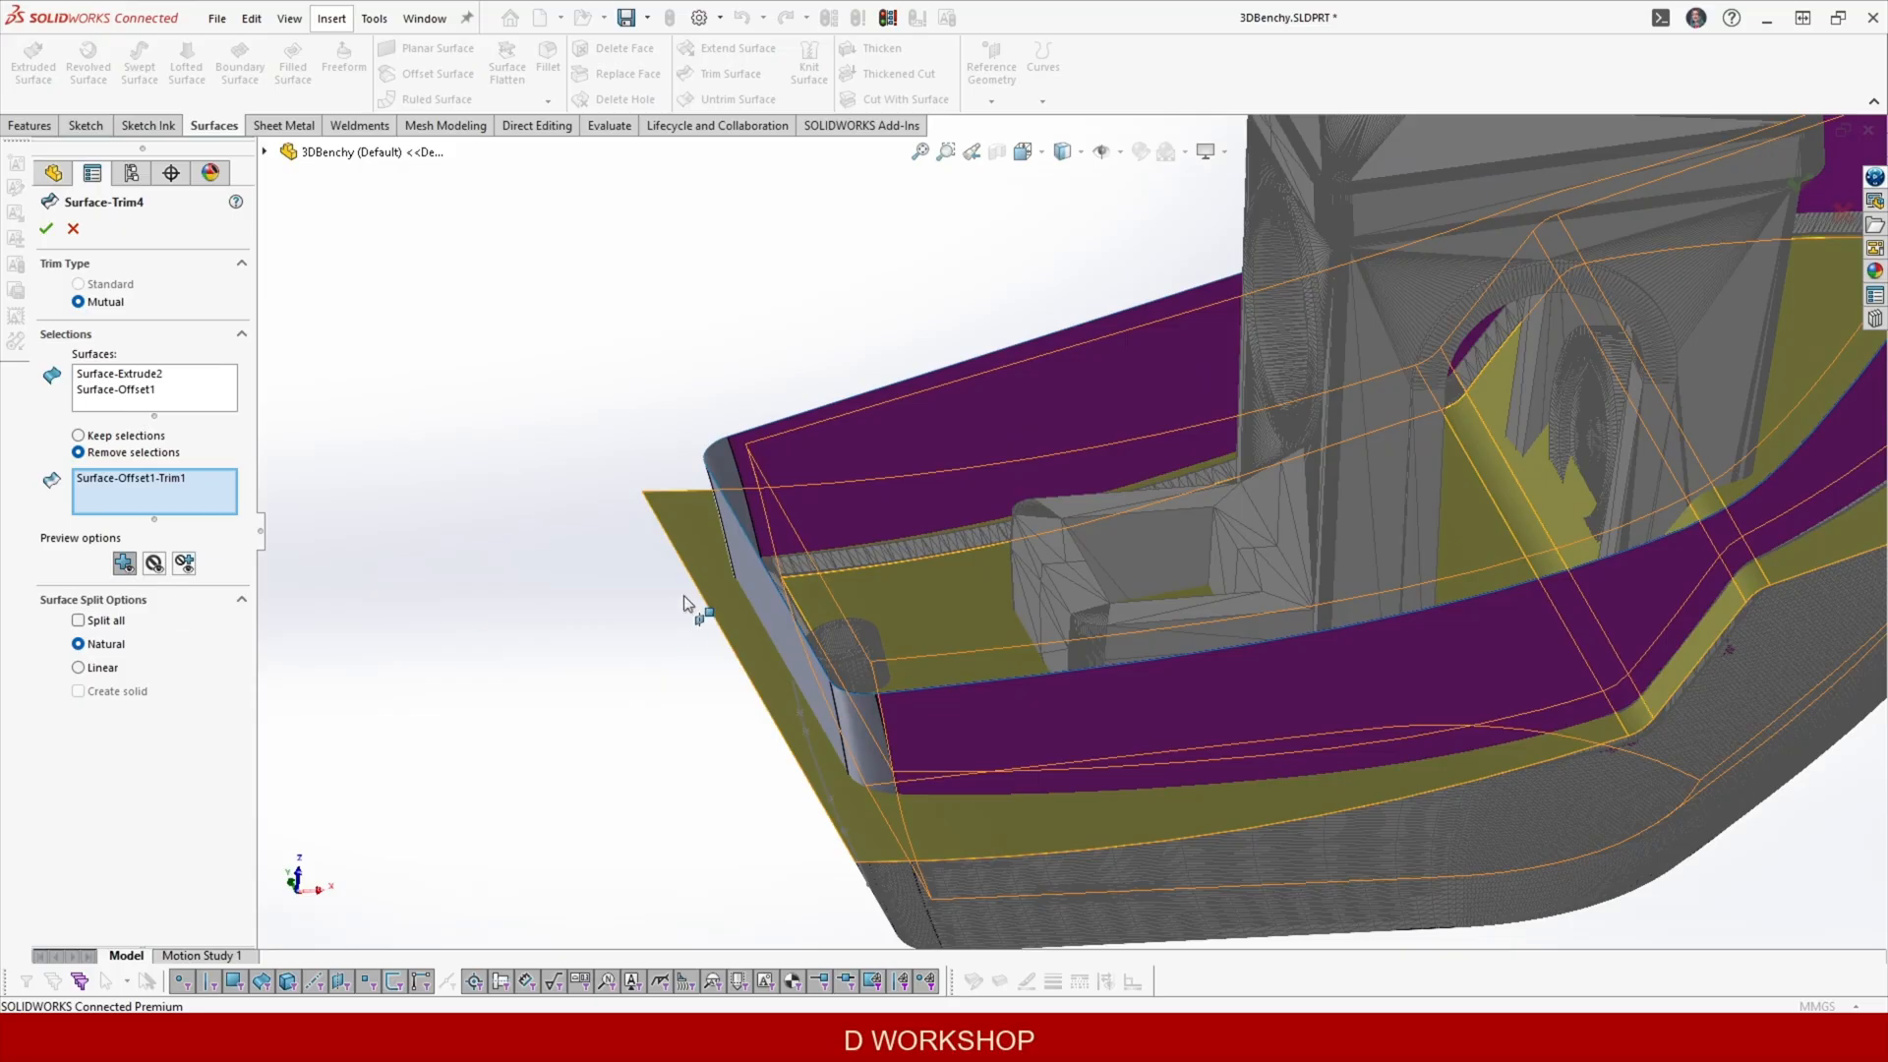
{"action": "left_click", "coordinate": [183, 566]}
{"action": "left_click", "coordinate": [125, 549]}
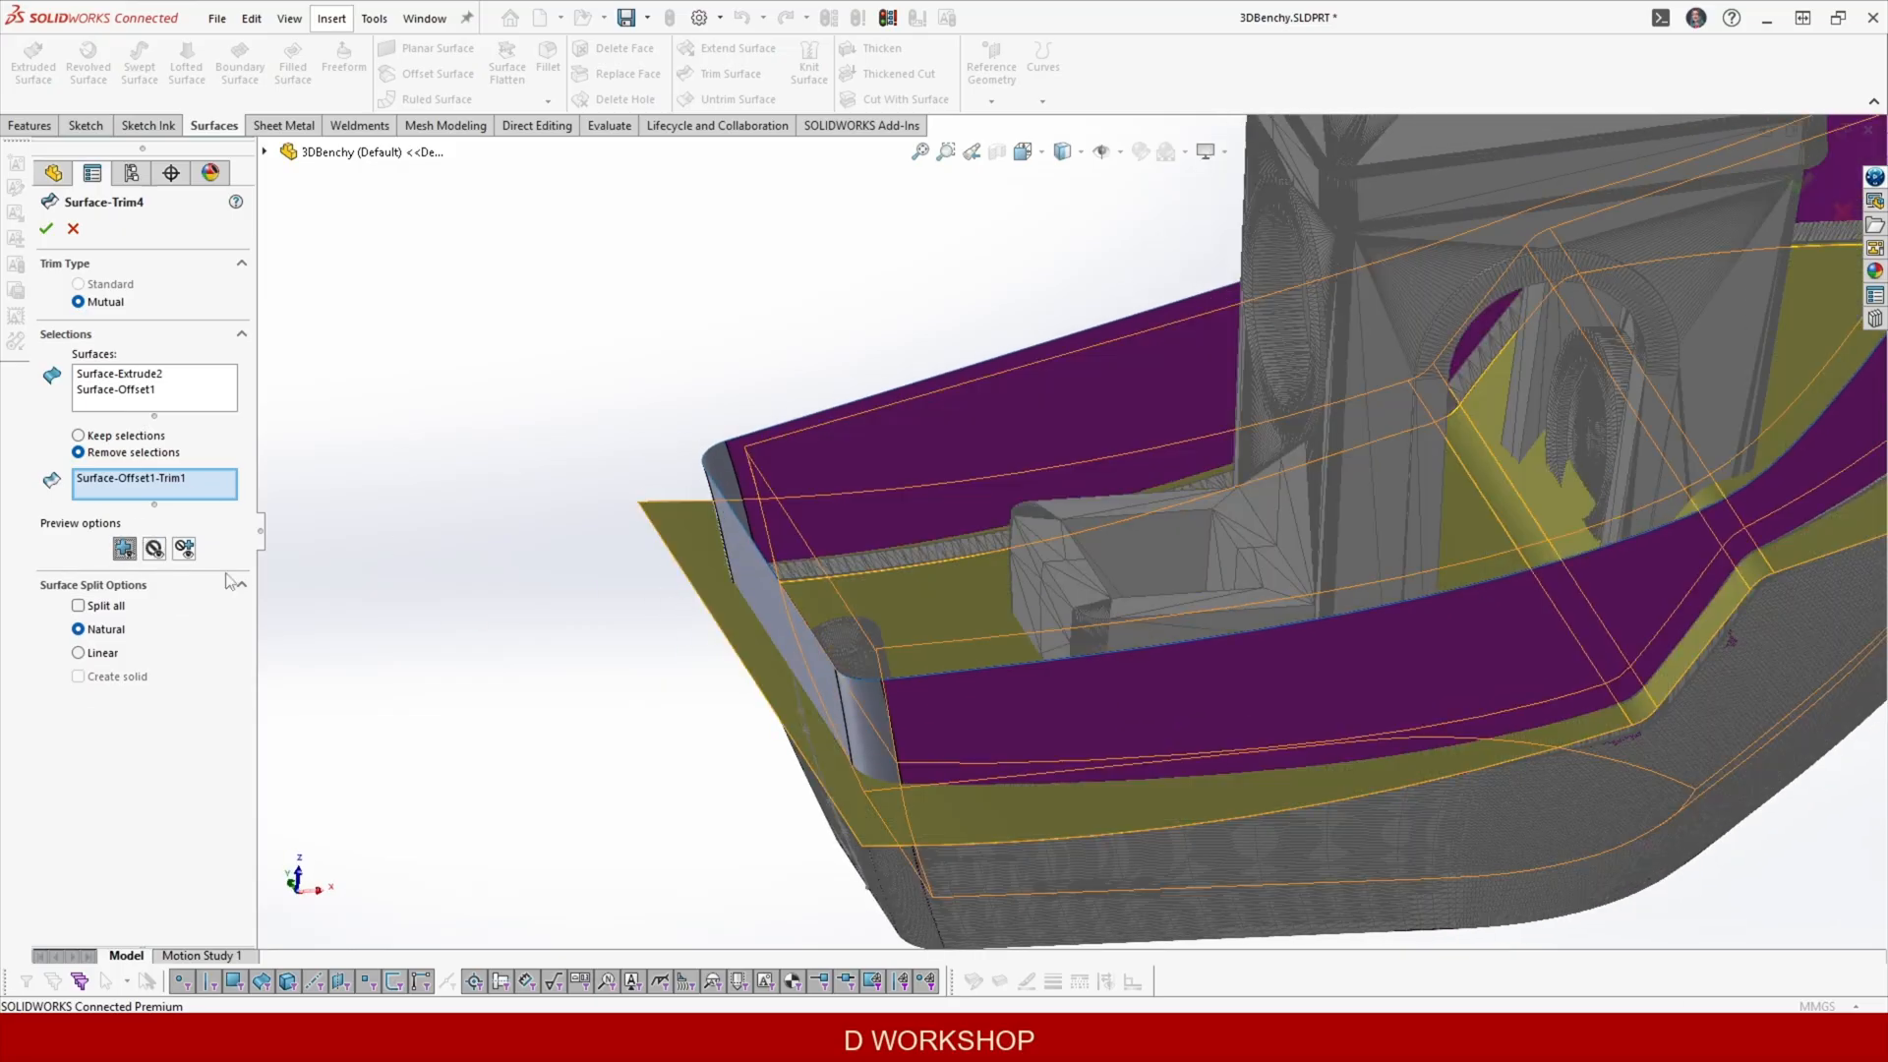
{"action": "middle_click_drag", "start_coordinate": [679, 491], "coordinate": [698, 590]}
{"action": "left_click", "coordinate": [906, 580]}
{"action": "middle_click_drag", "start_coordinate": [551, 580], "coordinate": [492, 482]}
{"action": "left_click", "coordinate": [46, 229]}
Show the lower stepped surface and use it in a standard trim to remove the outer hull above it.
{"action": "scroll", "coordinate": [678, 511], "scroll_direction": "up", "scroll_amount": 3}
{"action": "scroll", "coordinate": [1097, 604], "scroll_direction": "down", "scroll_amount": 2}
{"action": "middle_click_drag", "start_coordinate": [1097, 606], "coordinate": [1052, 521]}
{"action": "scroll", "coordinate": [1362, 498], "scroll_direction": "up", "scroll_amount": 2}
{"action": "scroll", "coordinate": [1358, 497], "scroll_direction": "down", "scroll_amount": 2}
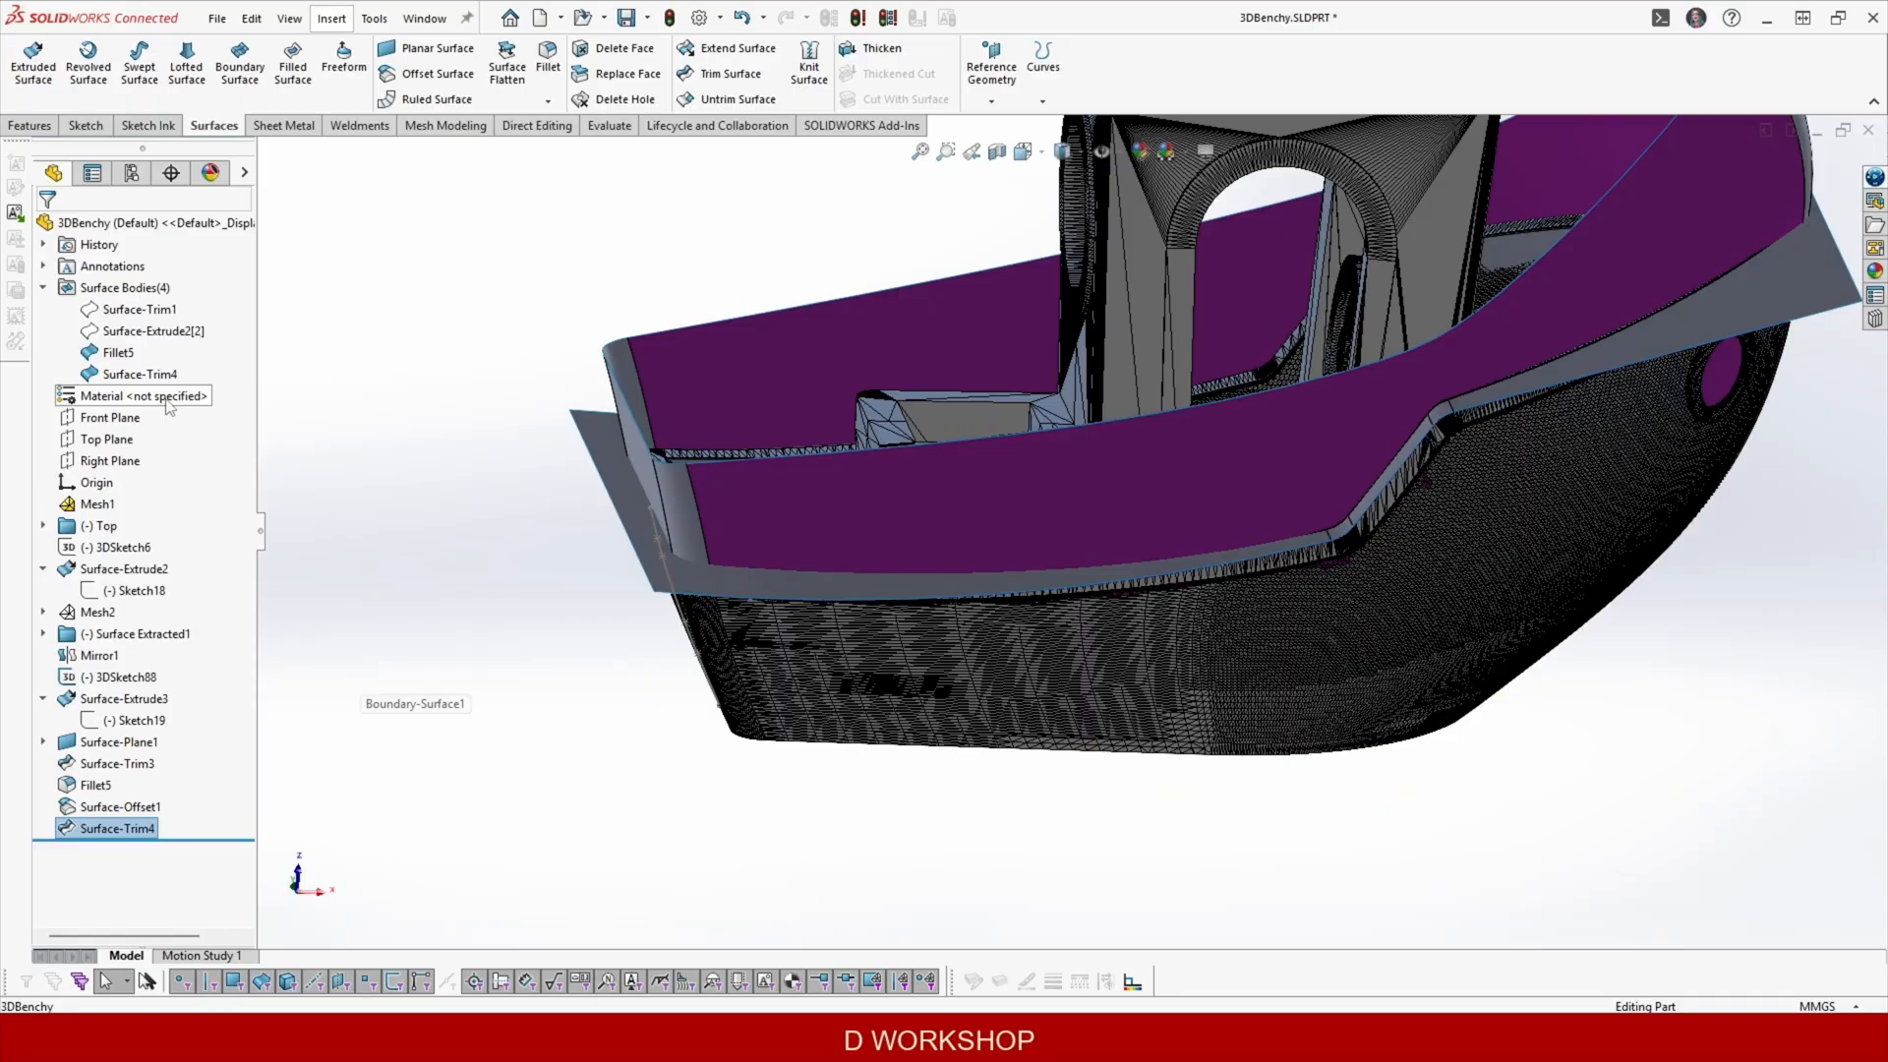
{"action": "left_click", "coordinate": [138, 305]}
{"action": "left_click", "coordinate": [730, 75]}
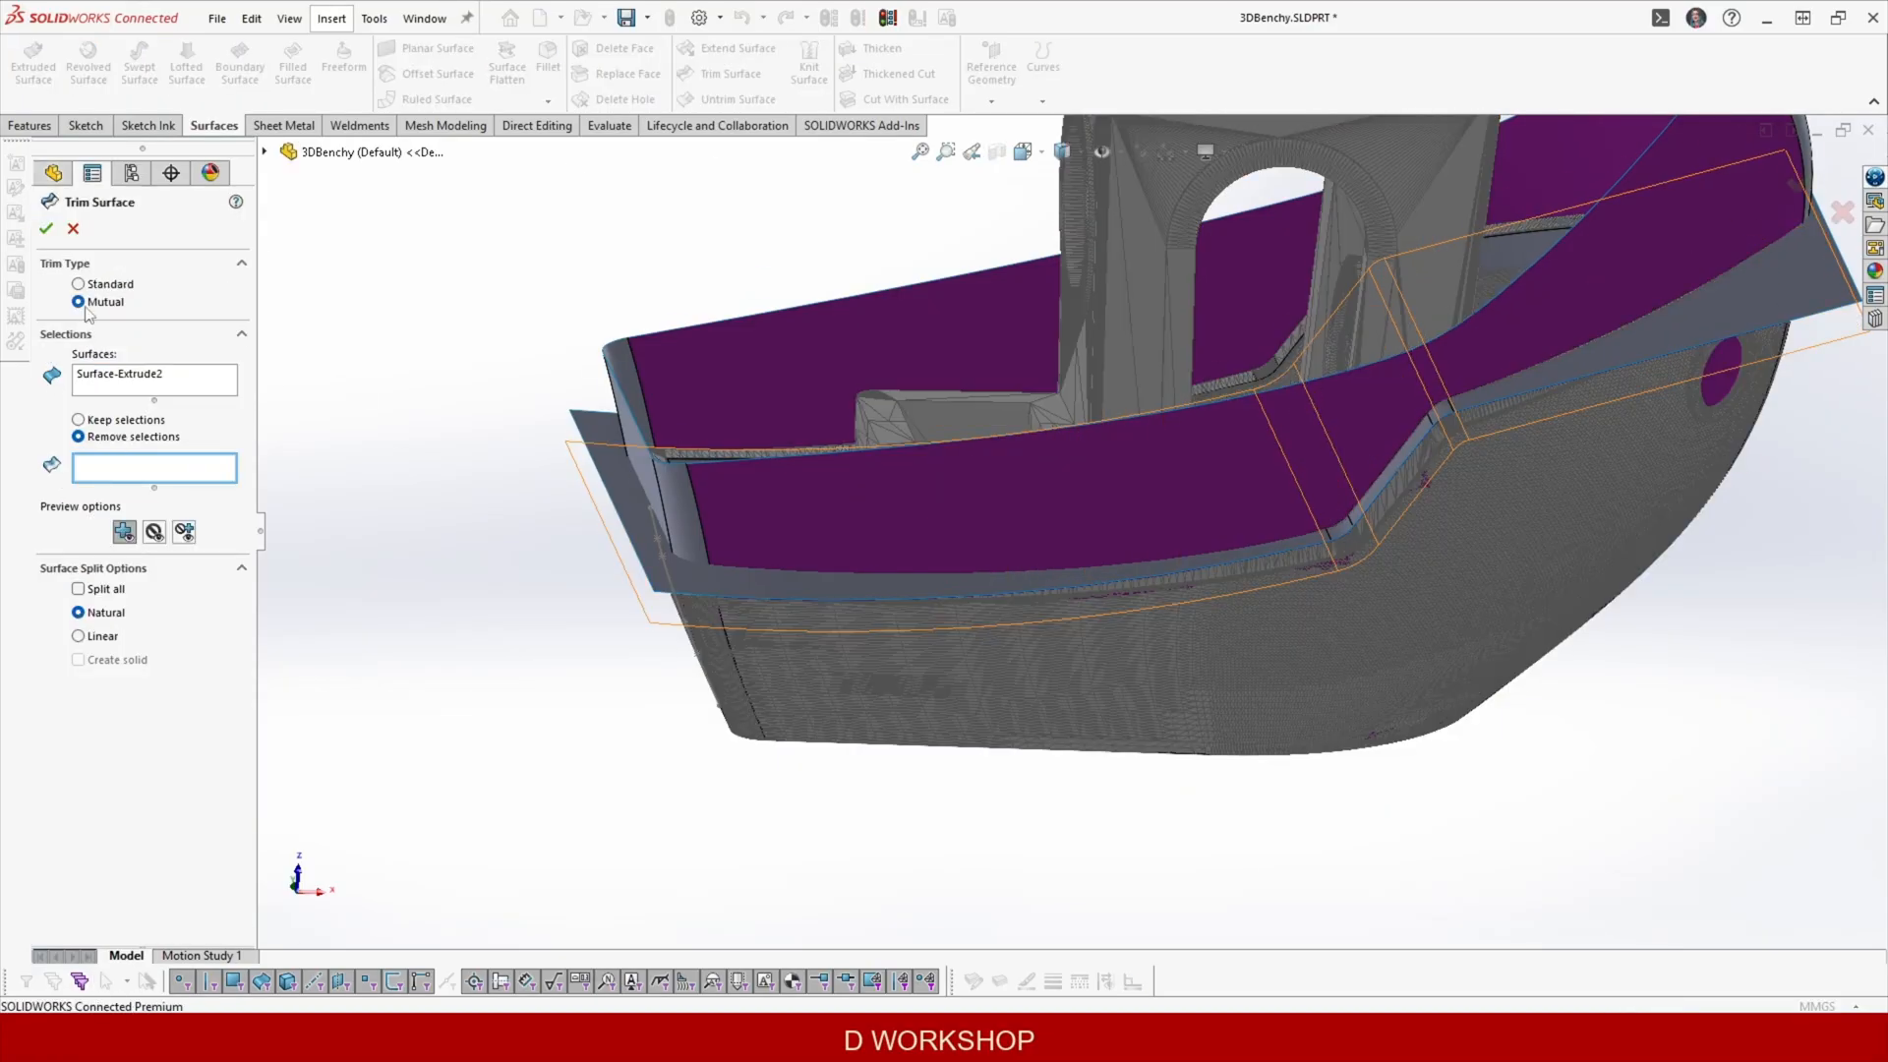
{"action": "left_click", "coordinate": [148, 381]}
{"action": "key", "text": "Delete"}
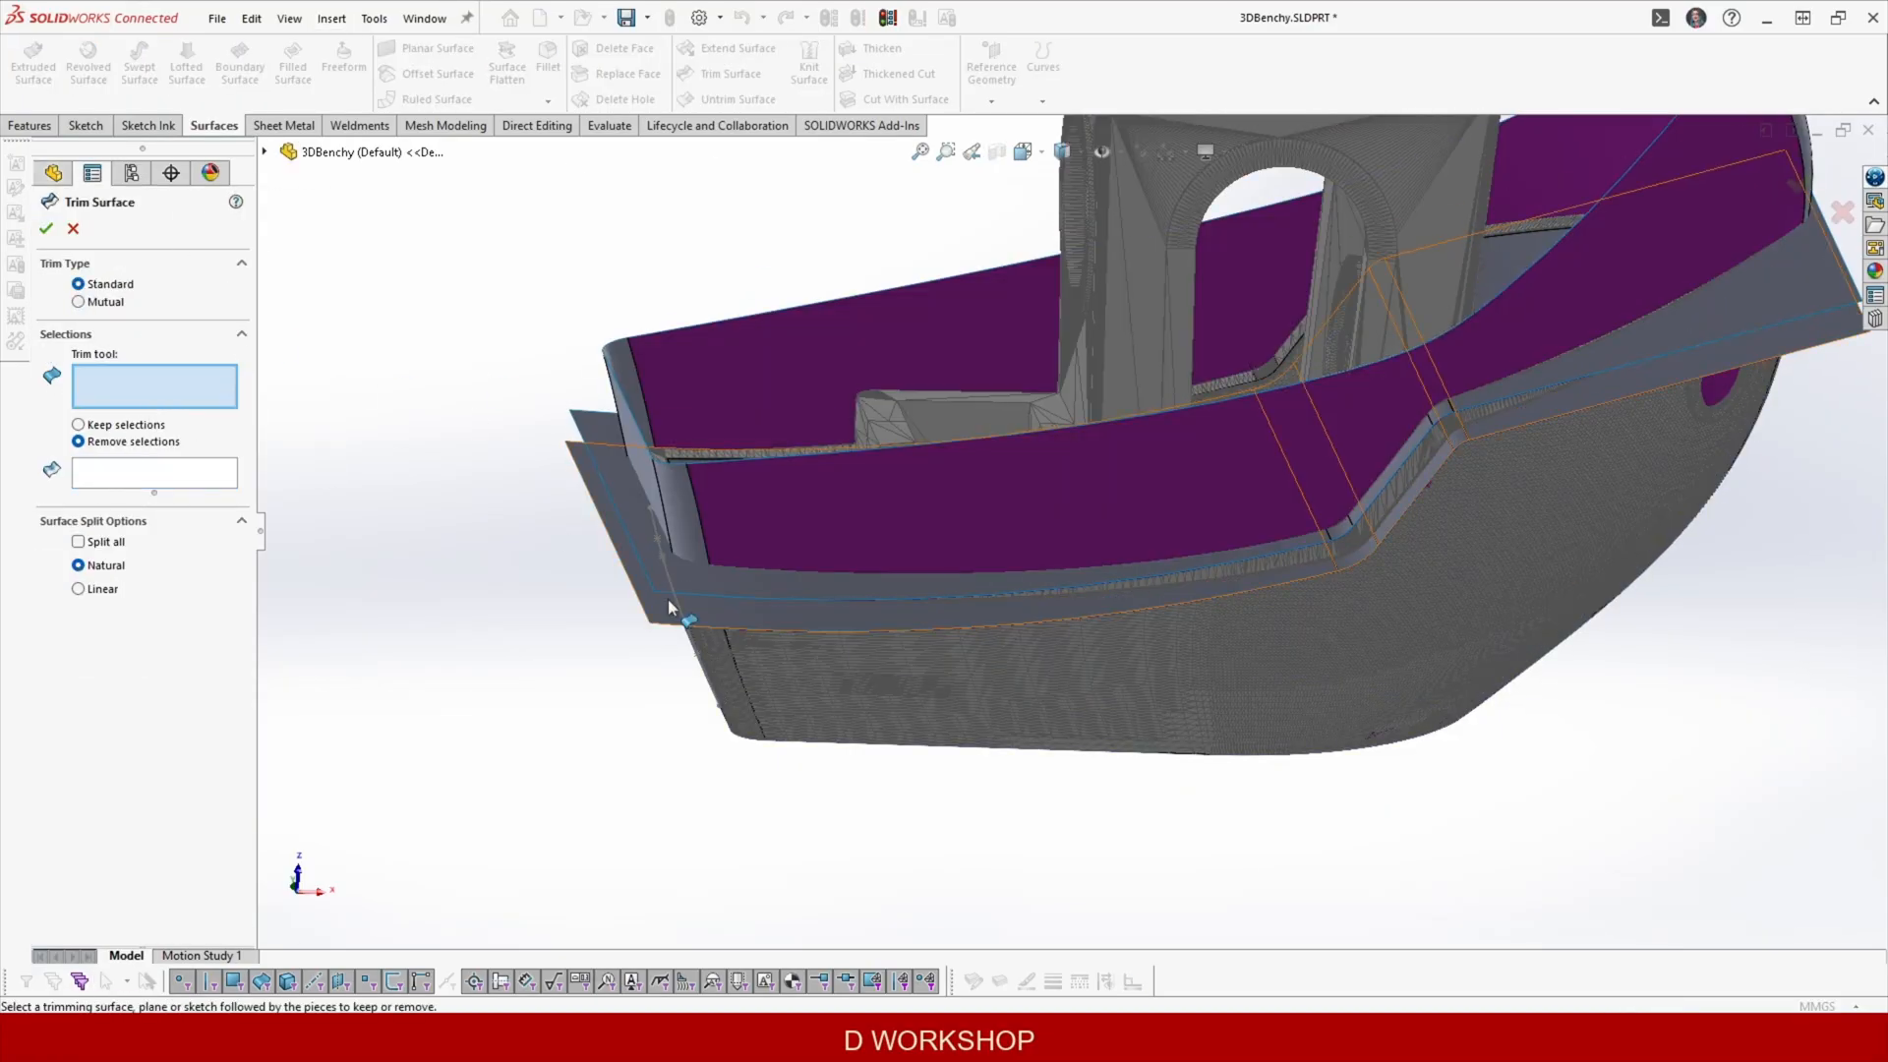
{"action": "left_click", "coordinate": [727, 387]}
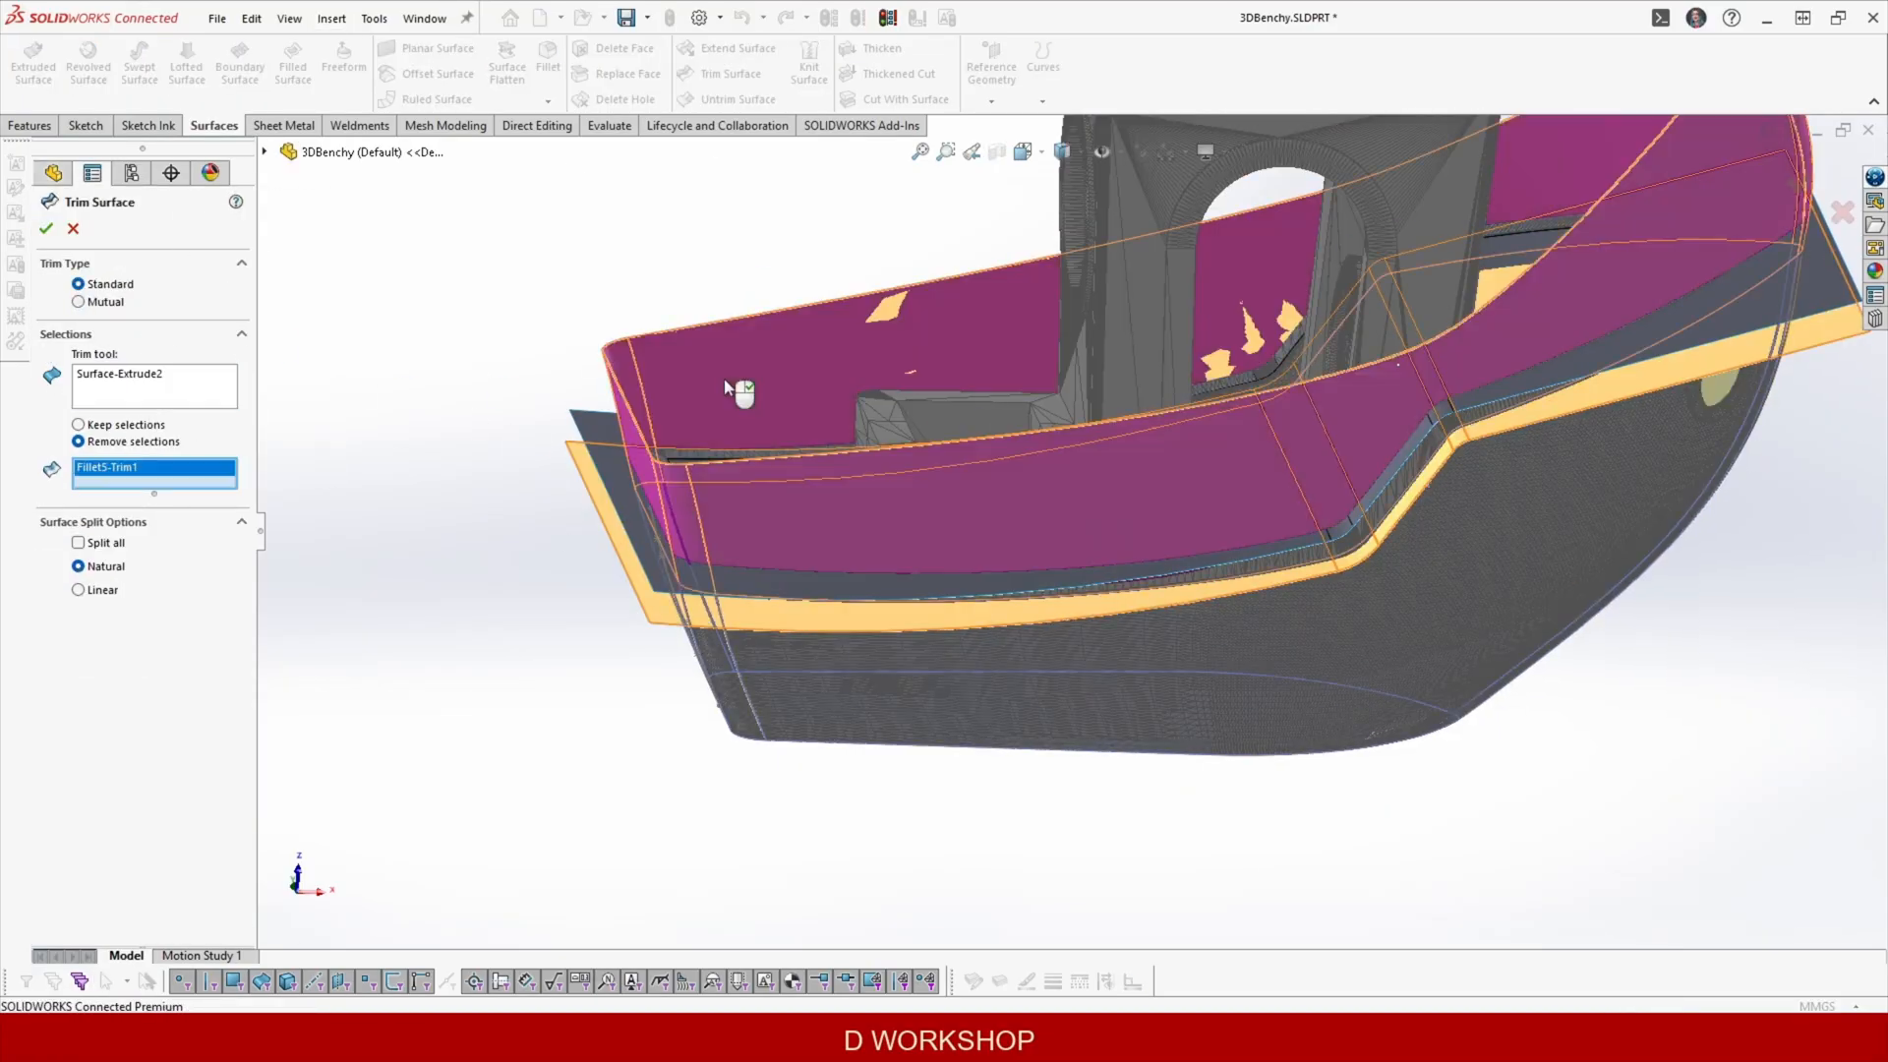
{"action": "left_click", "coordinate": [47, 236]}
Roll back before the outer hull trim, trim off the upper rim outside the filleted hull, and roll forward again.
{"action": "middle_click_drag", "start_coordinate": [339, 320], "coordinate": [297, 391]}
{"action": "left_click_drag", "start_coordinate": [190, 861], "coordinate": [191, 839]}
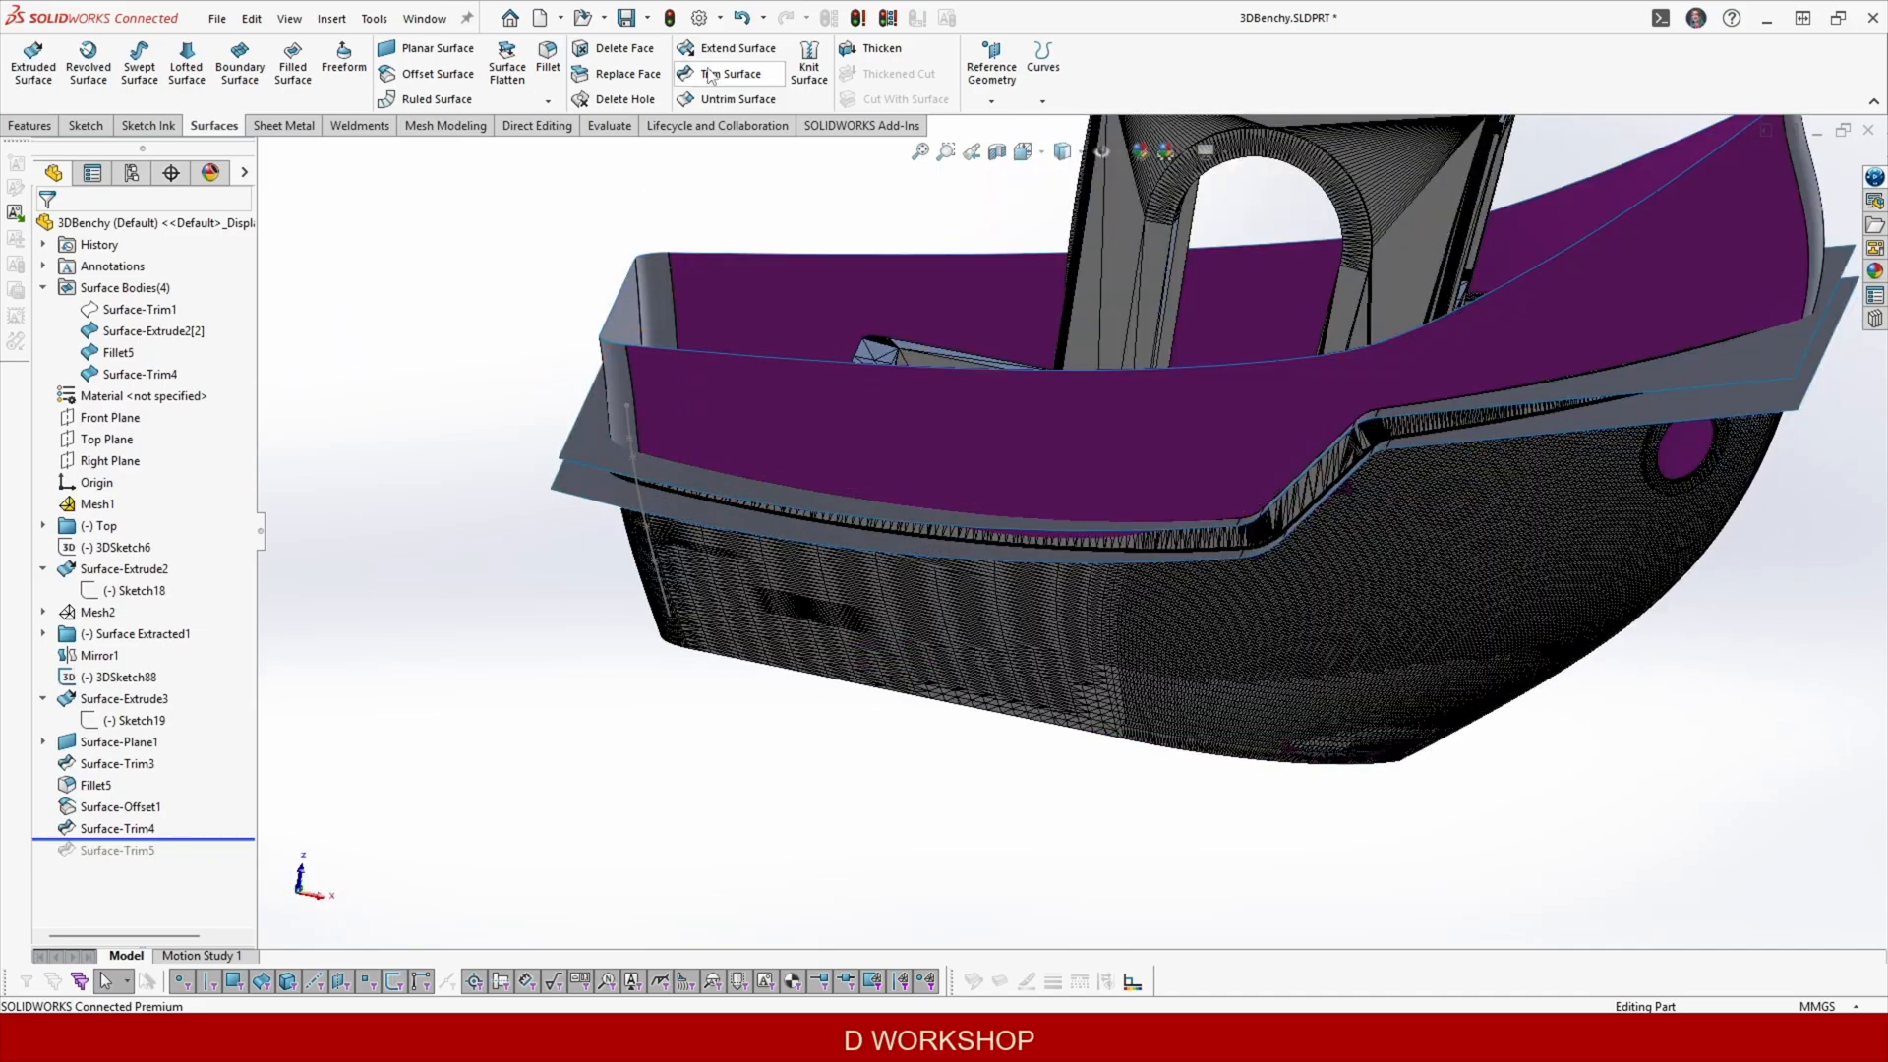
{"action": "left_click", "coordinate": [710, 76]}
{"action": "left_click", "coordinate": [695, 401]}
{"action": "left_click", "coordinate": [621, 452]}
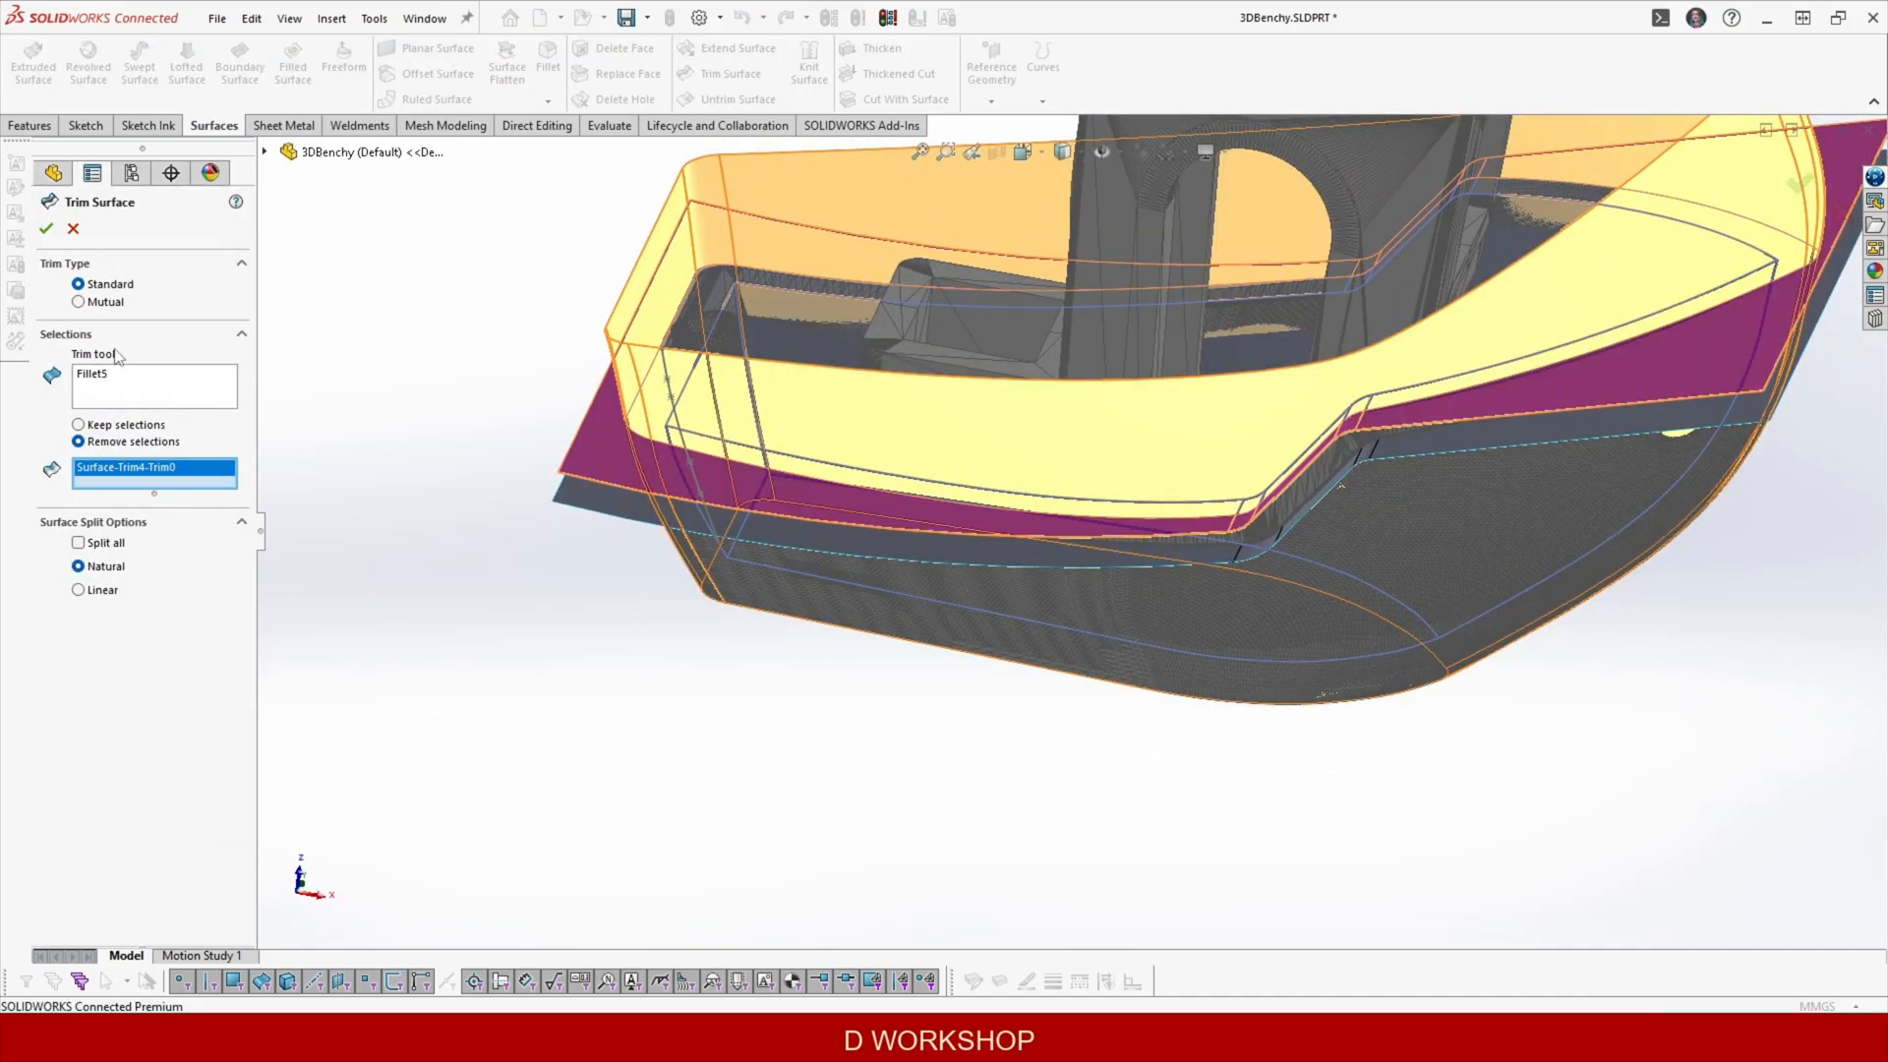
{"action": "left_click", "coordinate": [47, 229]}
{"action": "left_click_drag", "start_coordinate": [200, 870], "coordinate": [200, 887]}
Examine the stern rim where the stepped surface overhangs the hull mesh.
{"action": "middle_click_drag", "start_coordinate": [573, 654], "coordinate": [626, 607]}
{"action": "scroll", "coordinate": [680, 389], "scroll_direction": "down", "scroll_amount": 5}
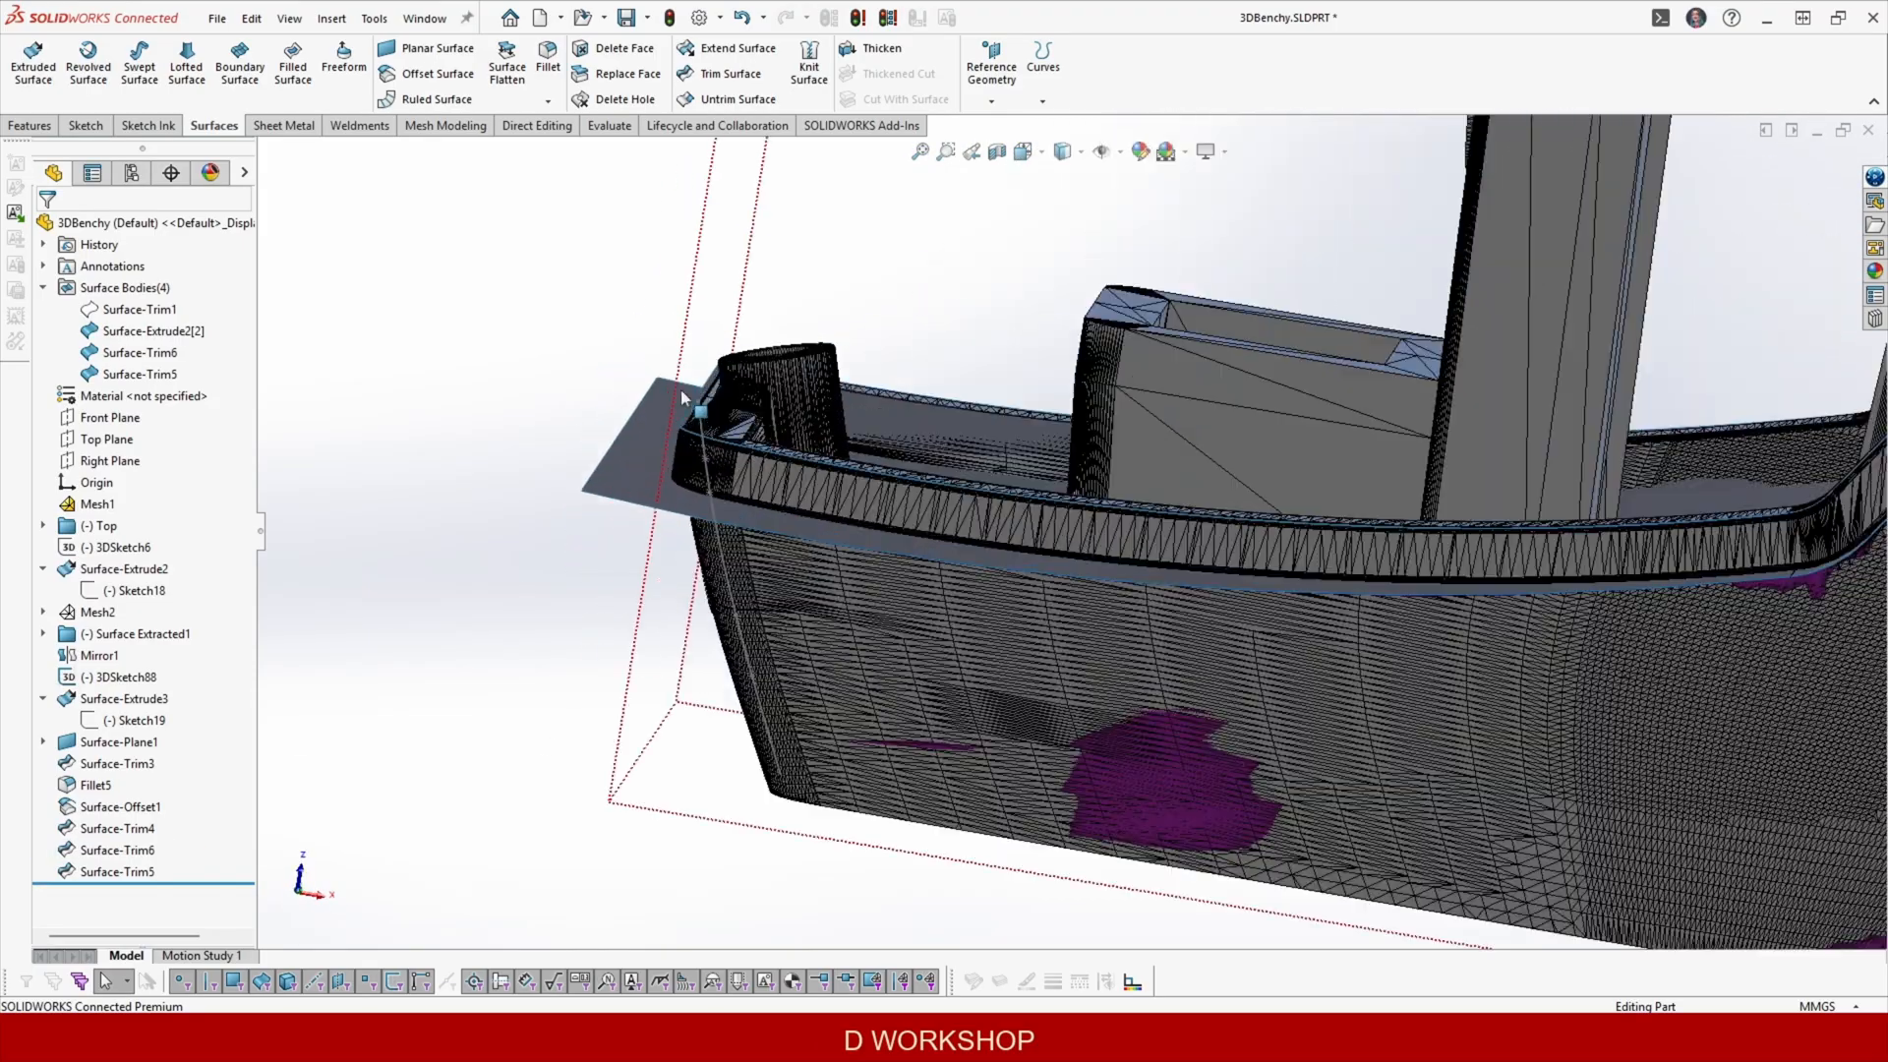
{"action": "middle_click_drag", "start_coordinate": [688, 398], "coordinate": [780, 548]}
{"action": "scroll", "coordinate": [815, 537], "scroll_direction": "up", "scroll_amount": 3}
{"action": "scroll", "coordinate": [934, 585], "scroll_direction": "down", "scroll_amount": 1}
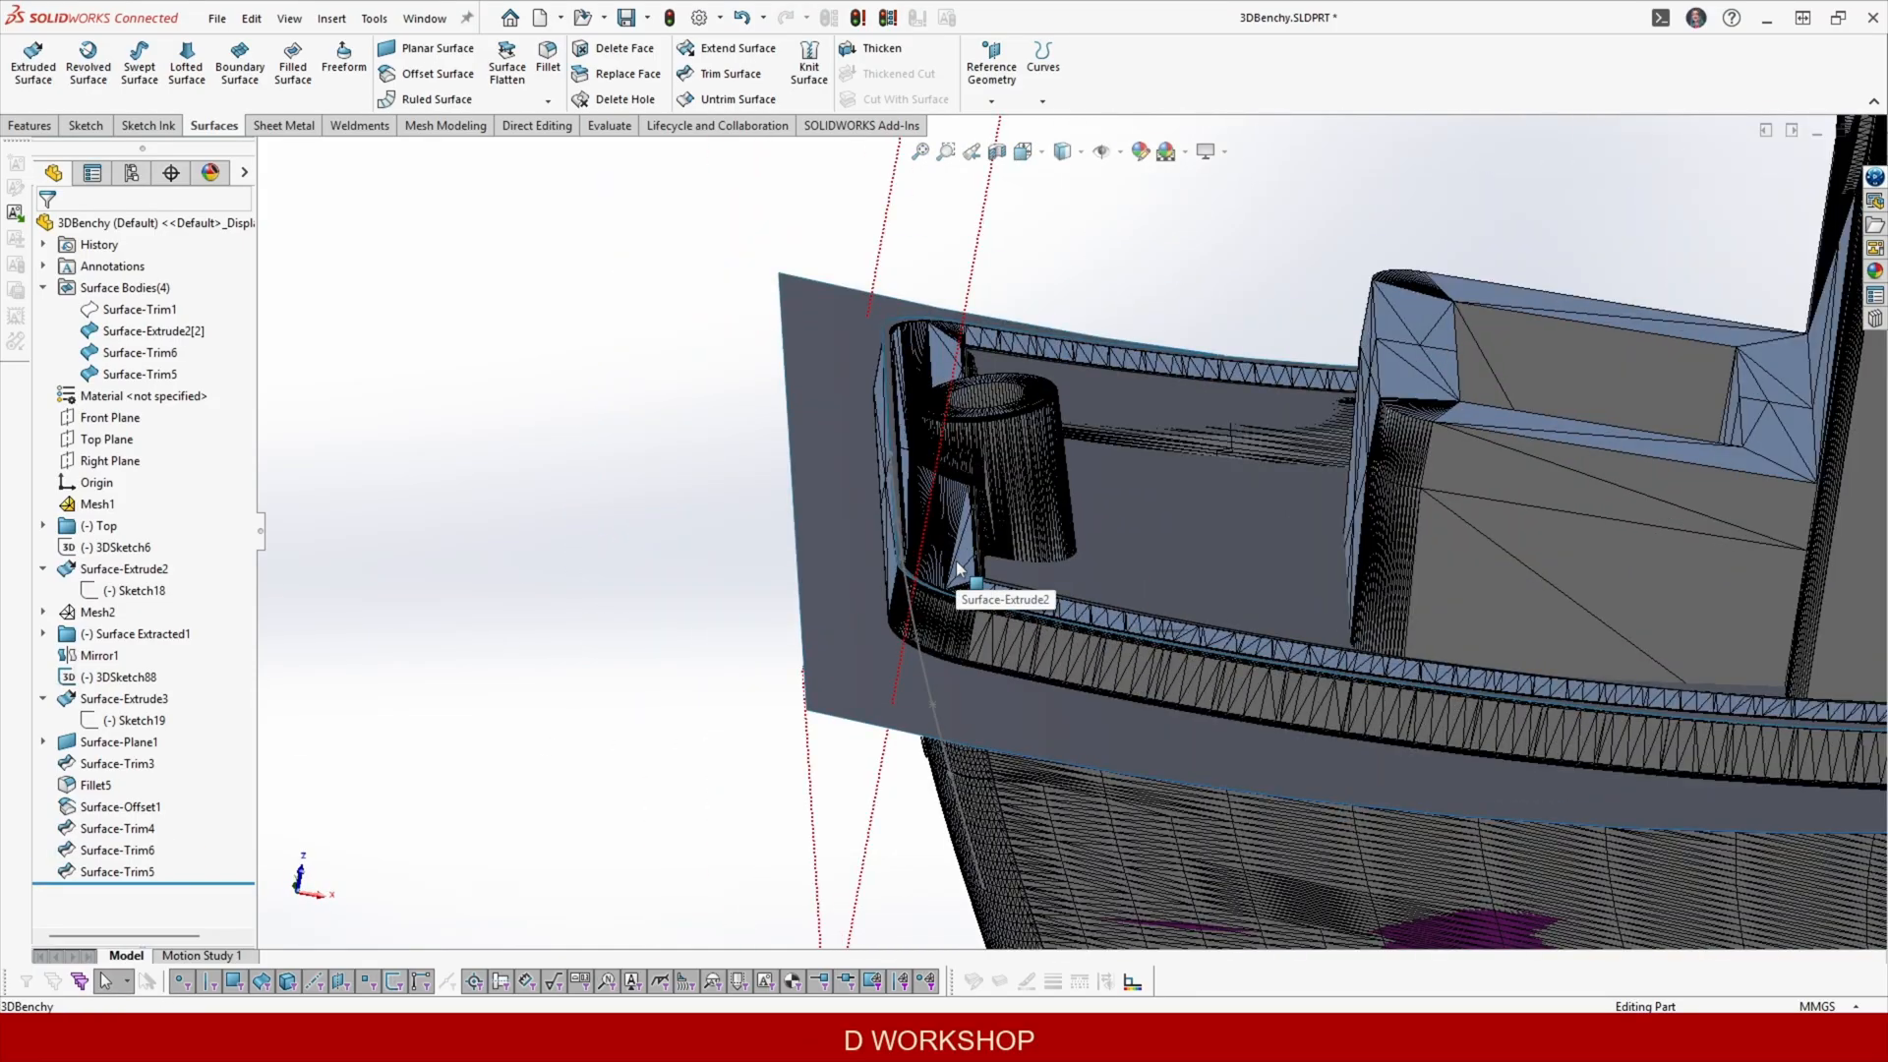
{"action": "middle_click_drag", "start_coordinate": [993, 623], "coordinate": [914, 295]}
{"action": "right_click", "coordinate": [914, 295]}
{"action": "left_click", "coordinate": [661, 367]}
{"action": "scroll", "coordinate": [662, 367], "scroll_direction": "up", "scroll_amount": 2}
{"action": "left_click", "coordinate": [700, 525]}
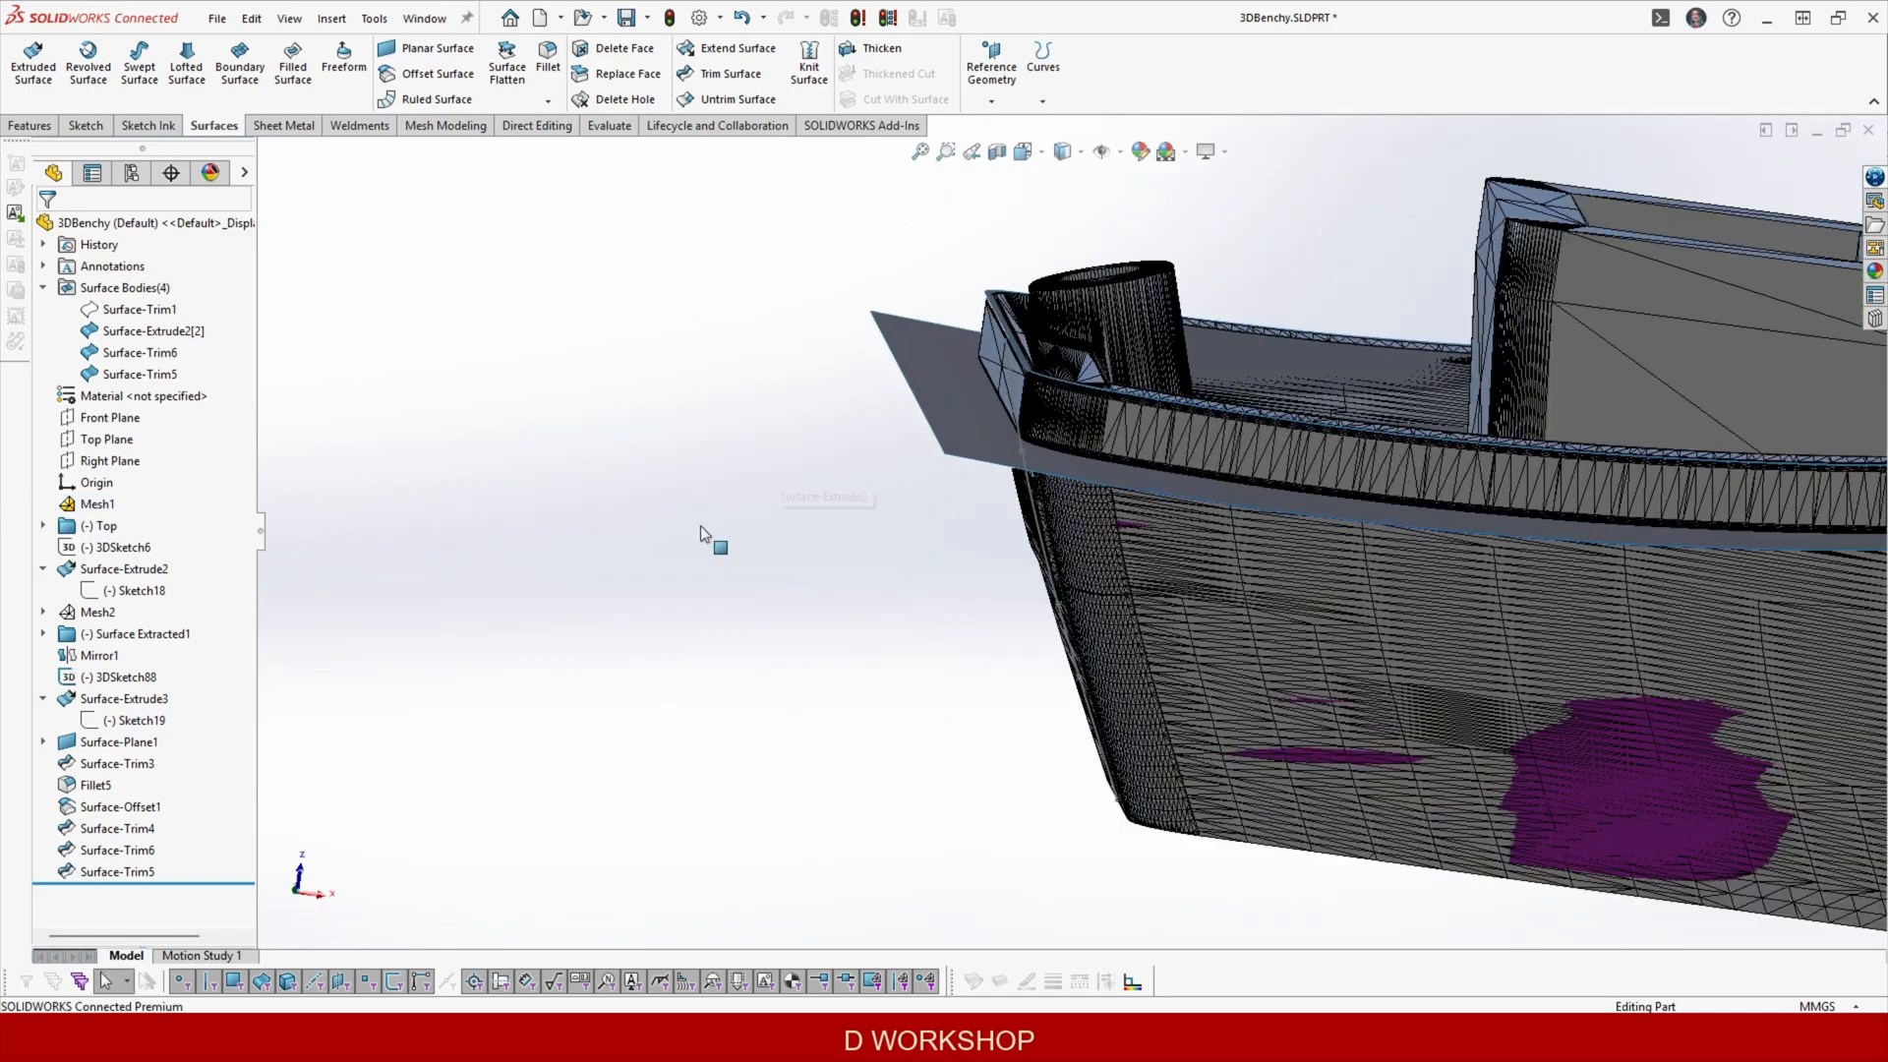
Hide the boat mesh and trim off the lower stepped surface outside the hull, using the filleted hull as trim tool.
{"action": "left_click", "coordinate": [96, 504]}
{"action": "left_click", "coordinate": [159, 761]}
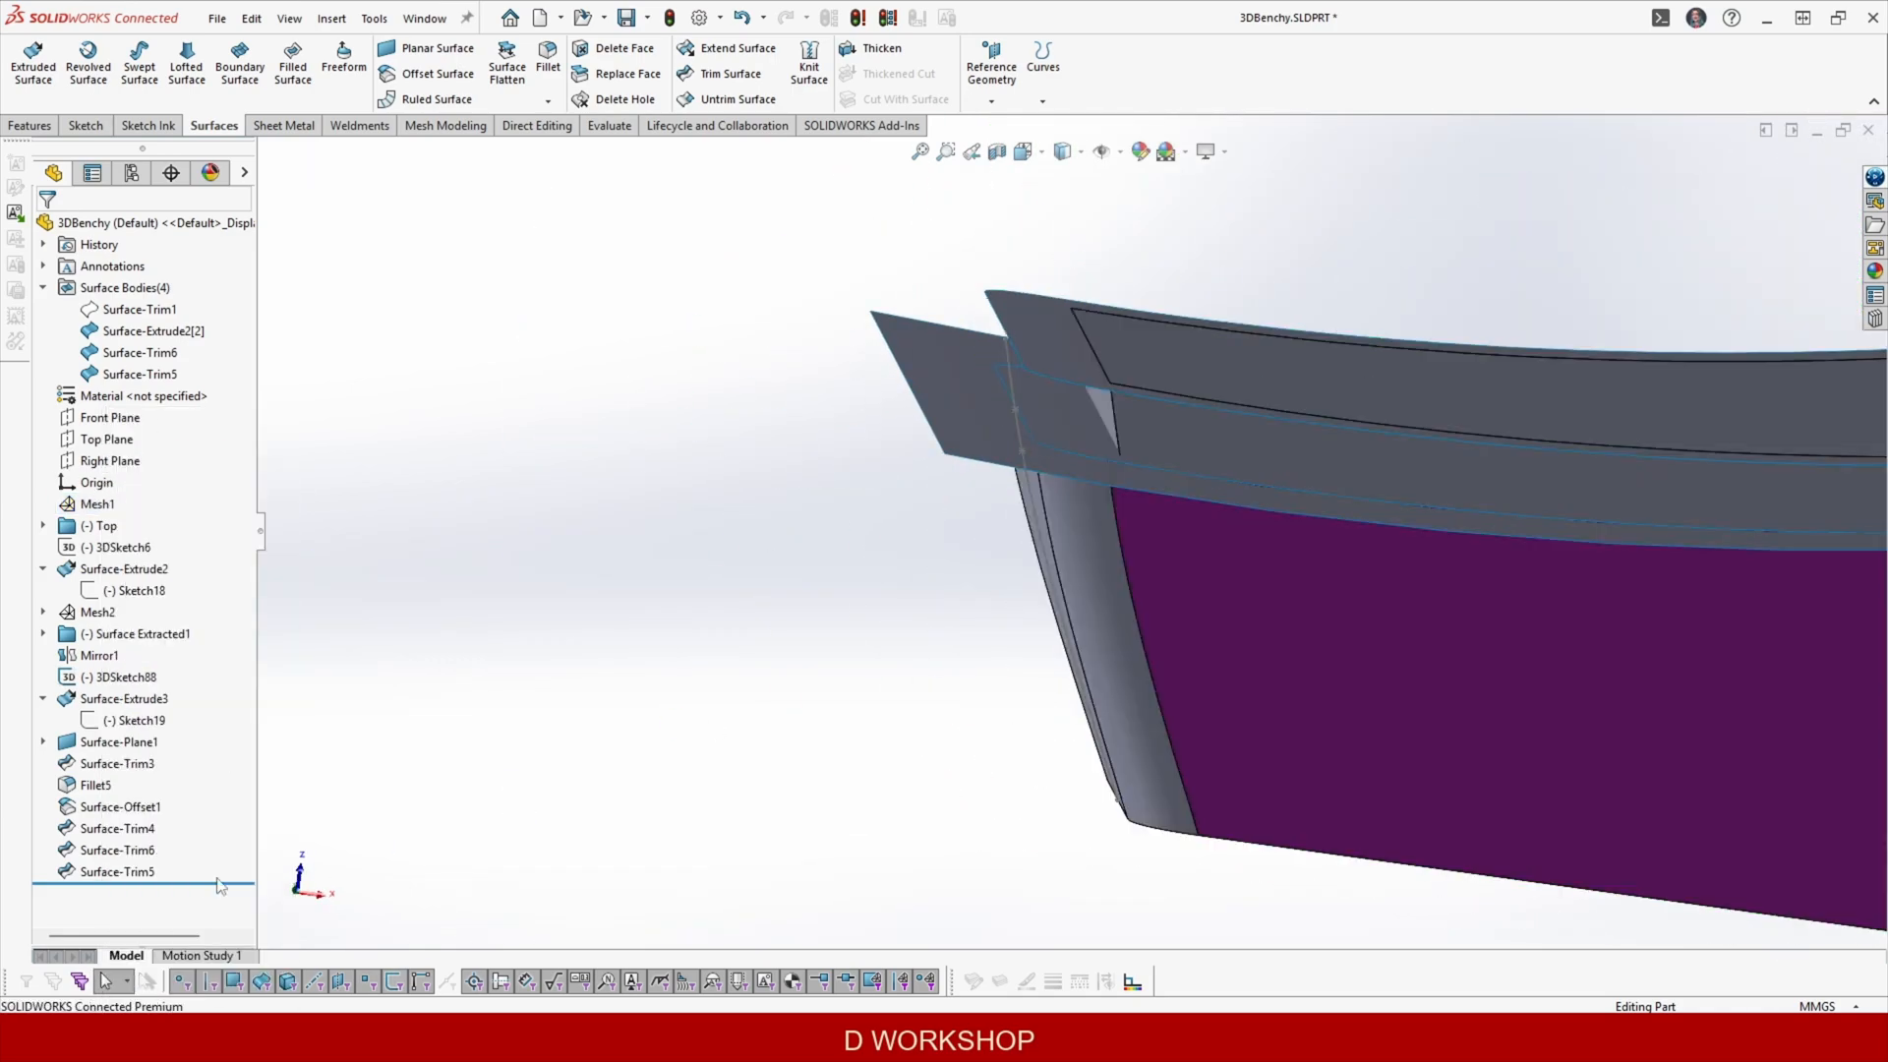
{"action": "left_click", "coordinate": [731, 73]}
{"action": "left_click", "coordinate": [1119, 421]}
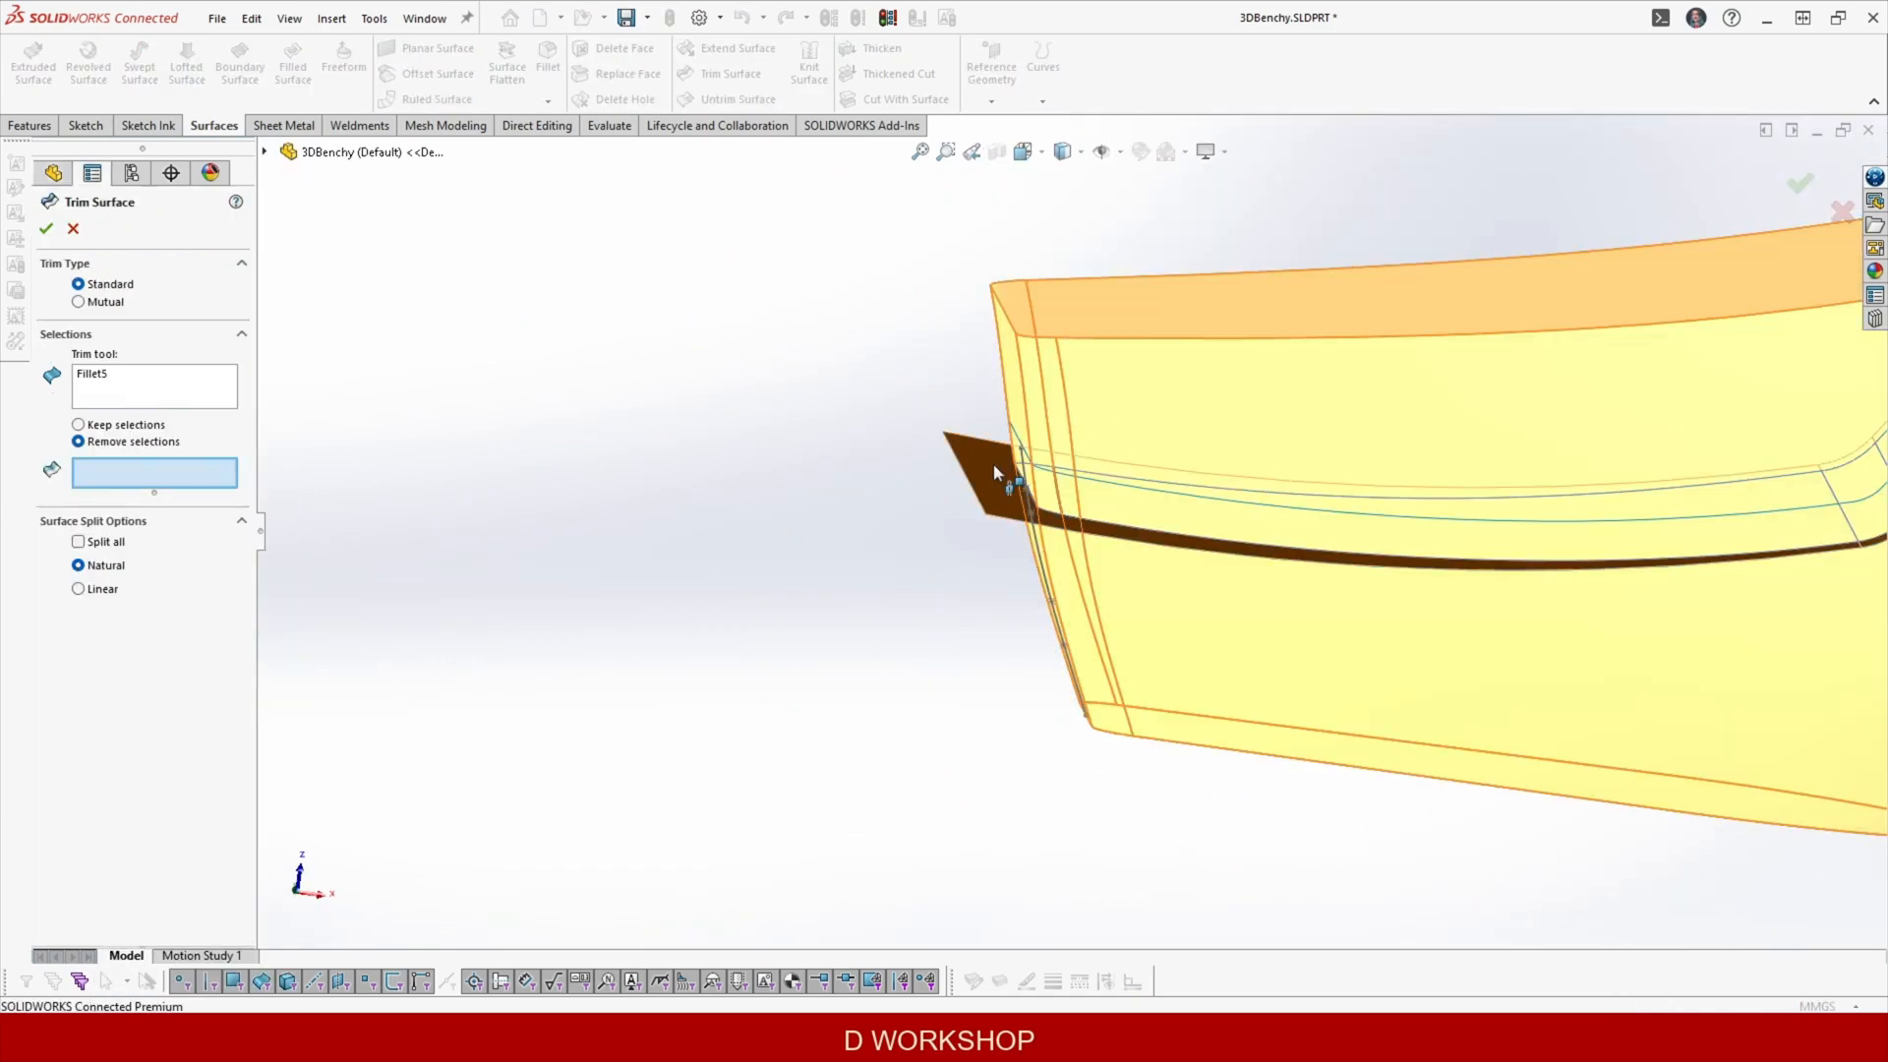
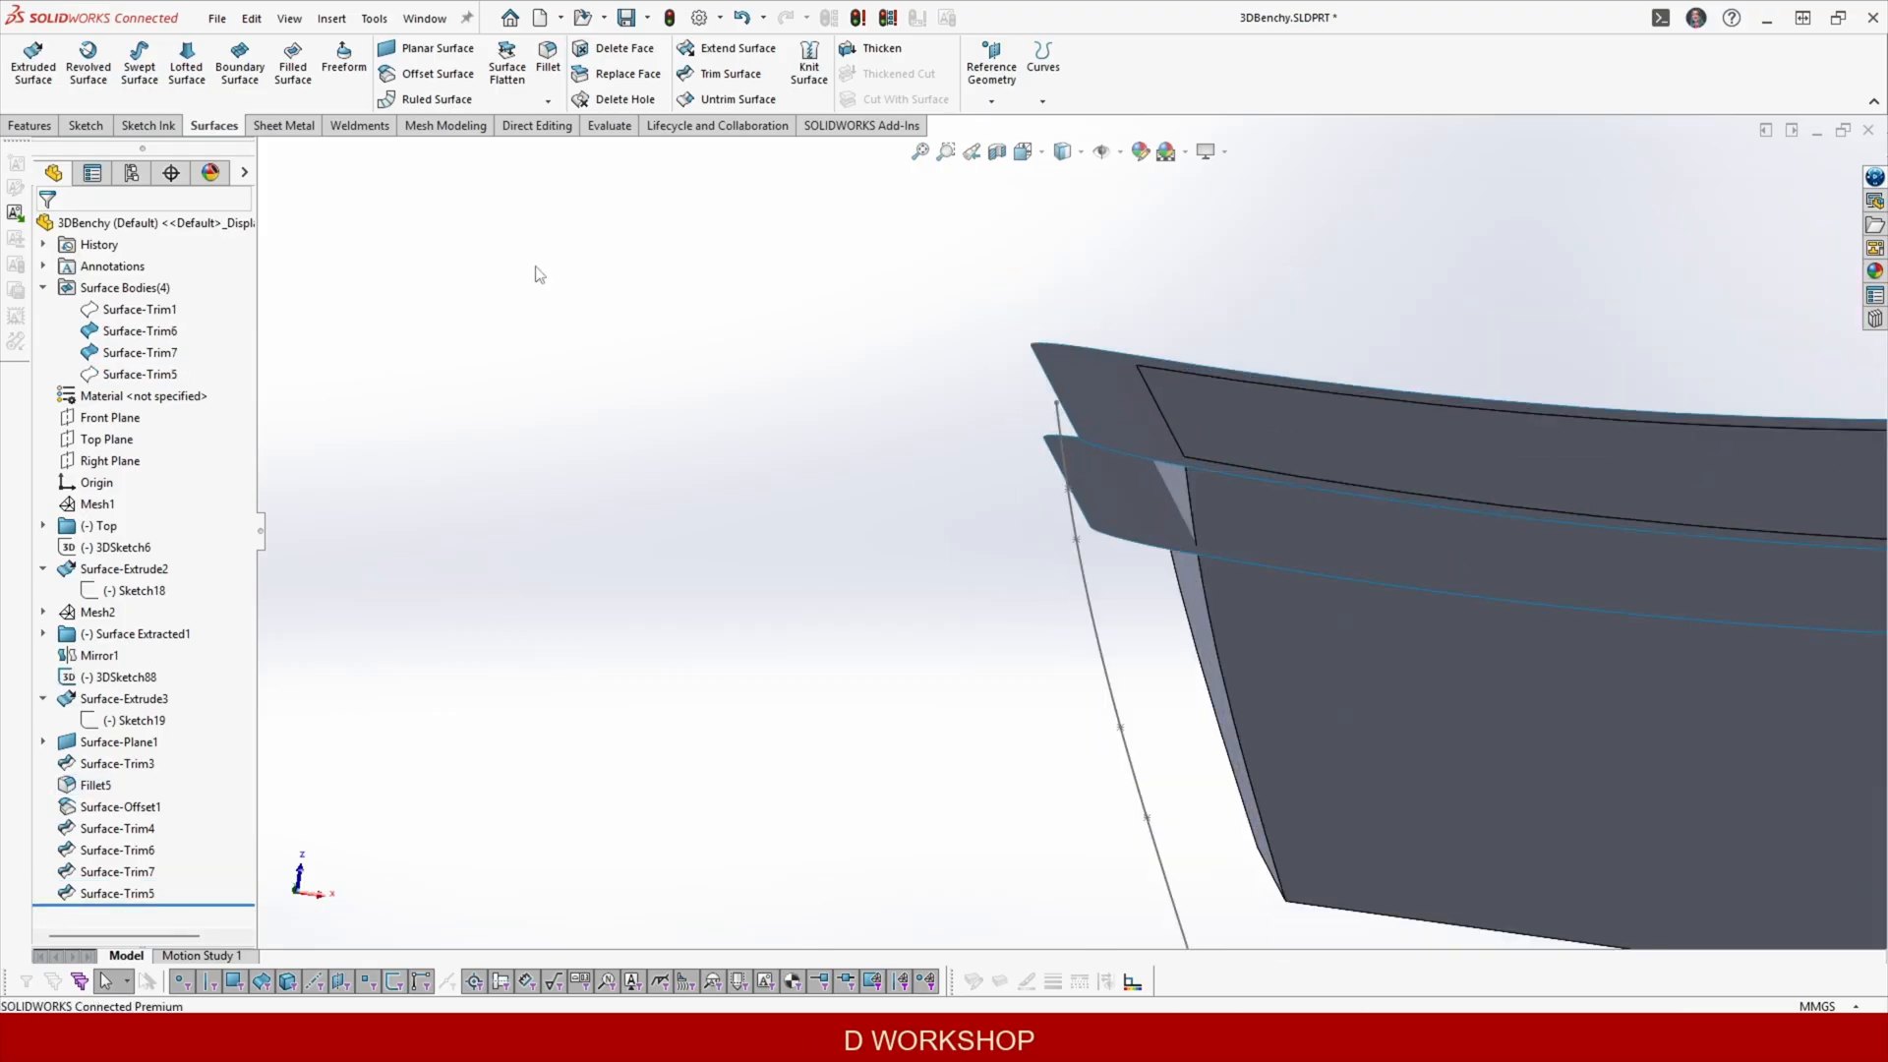
Extend the outer edge of the lower rim surface by 0.5 mm.
{"action": "scroll", "coordinate": [1074, 503], "scroll_direction": "down", "scroll_amount": 2}
{"action": "middle_click_drag", "start_coordinate": [1074, 504], "coordinate": [1082, 540]}
{"action": "left_click", "coordinate": [735, 48]}
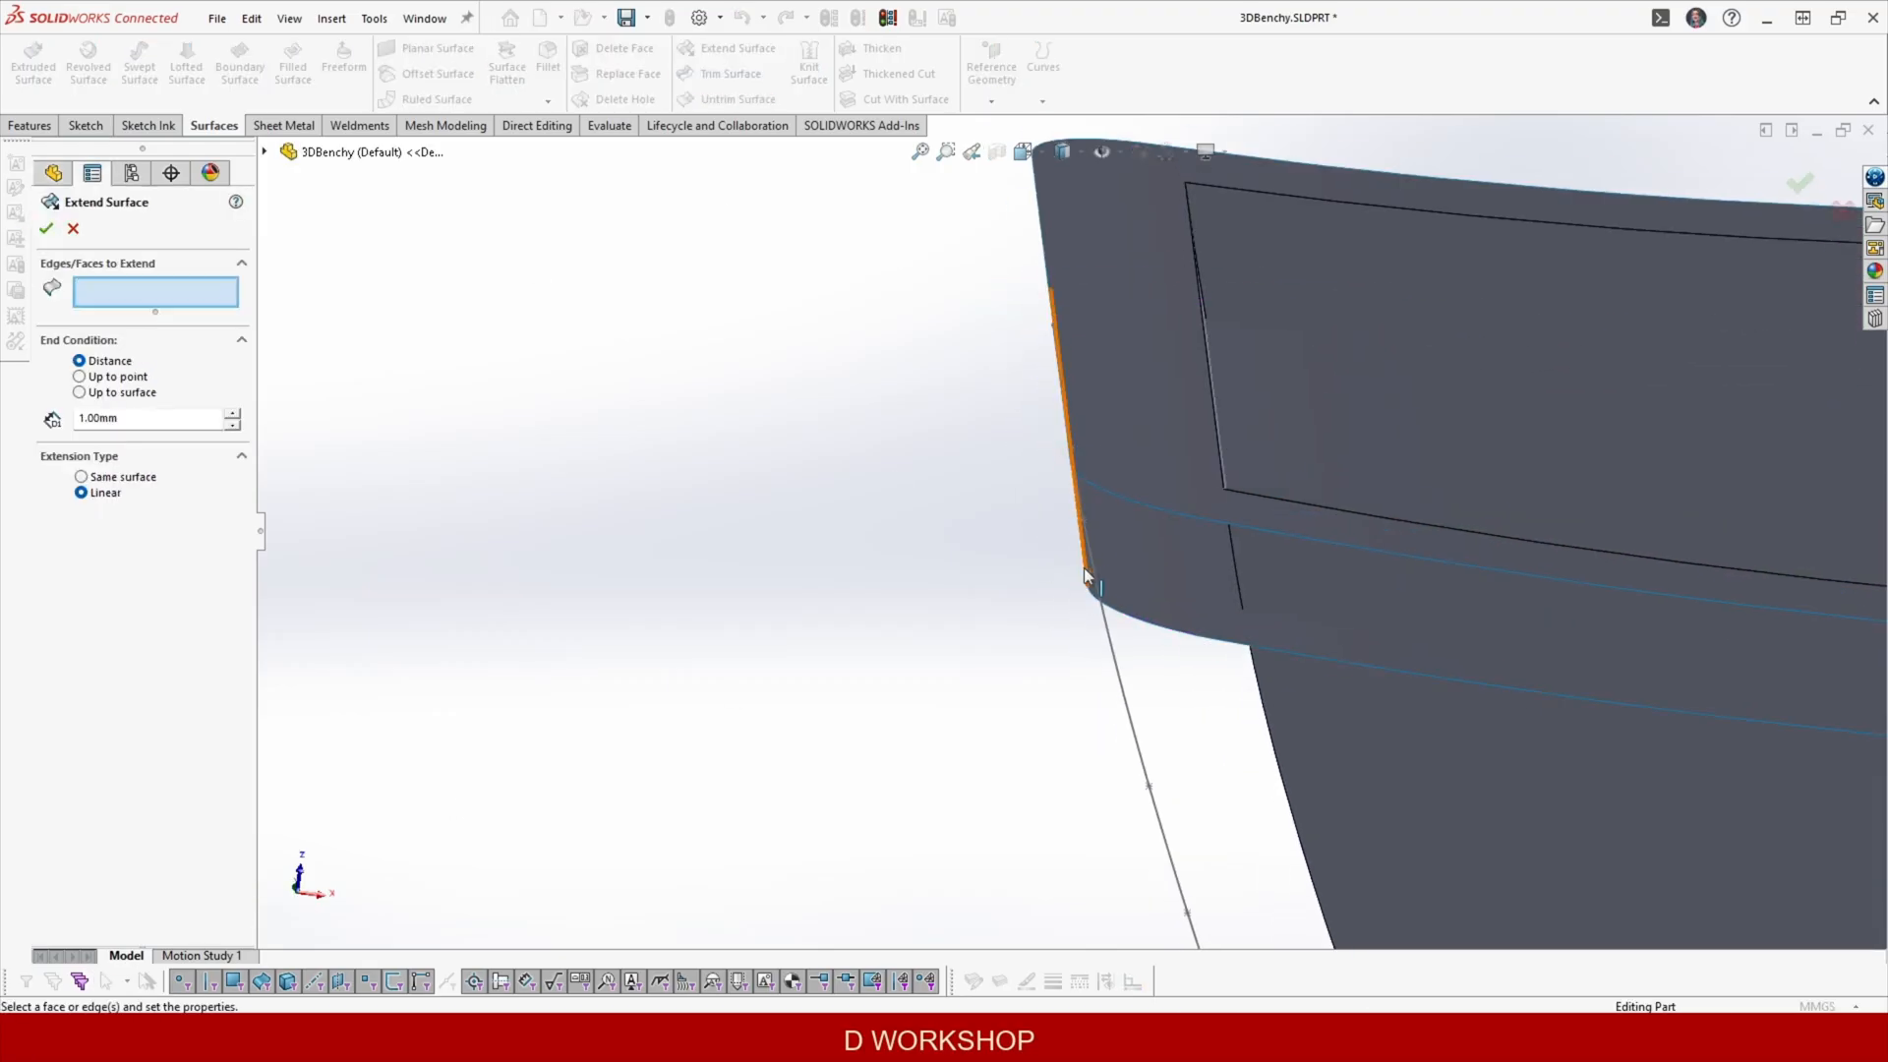
{"action": "scroll", "coordinate": [1069, 530], "scroll_direction": "up", "scroll_amount": 5}
{"action": "left_click", "coordinate": [151, 417]}
{"action": "type", "text": "0."}
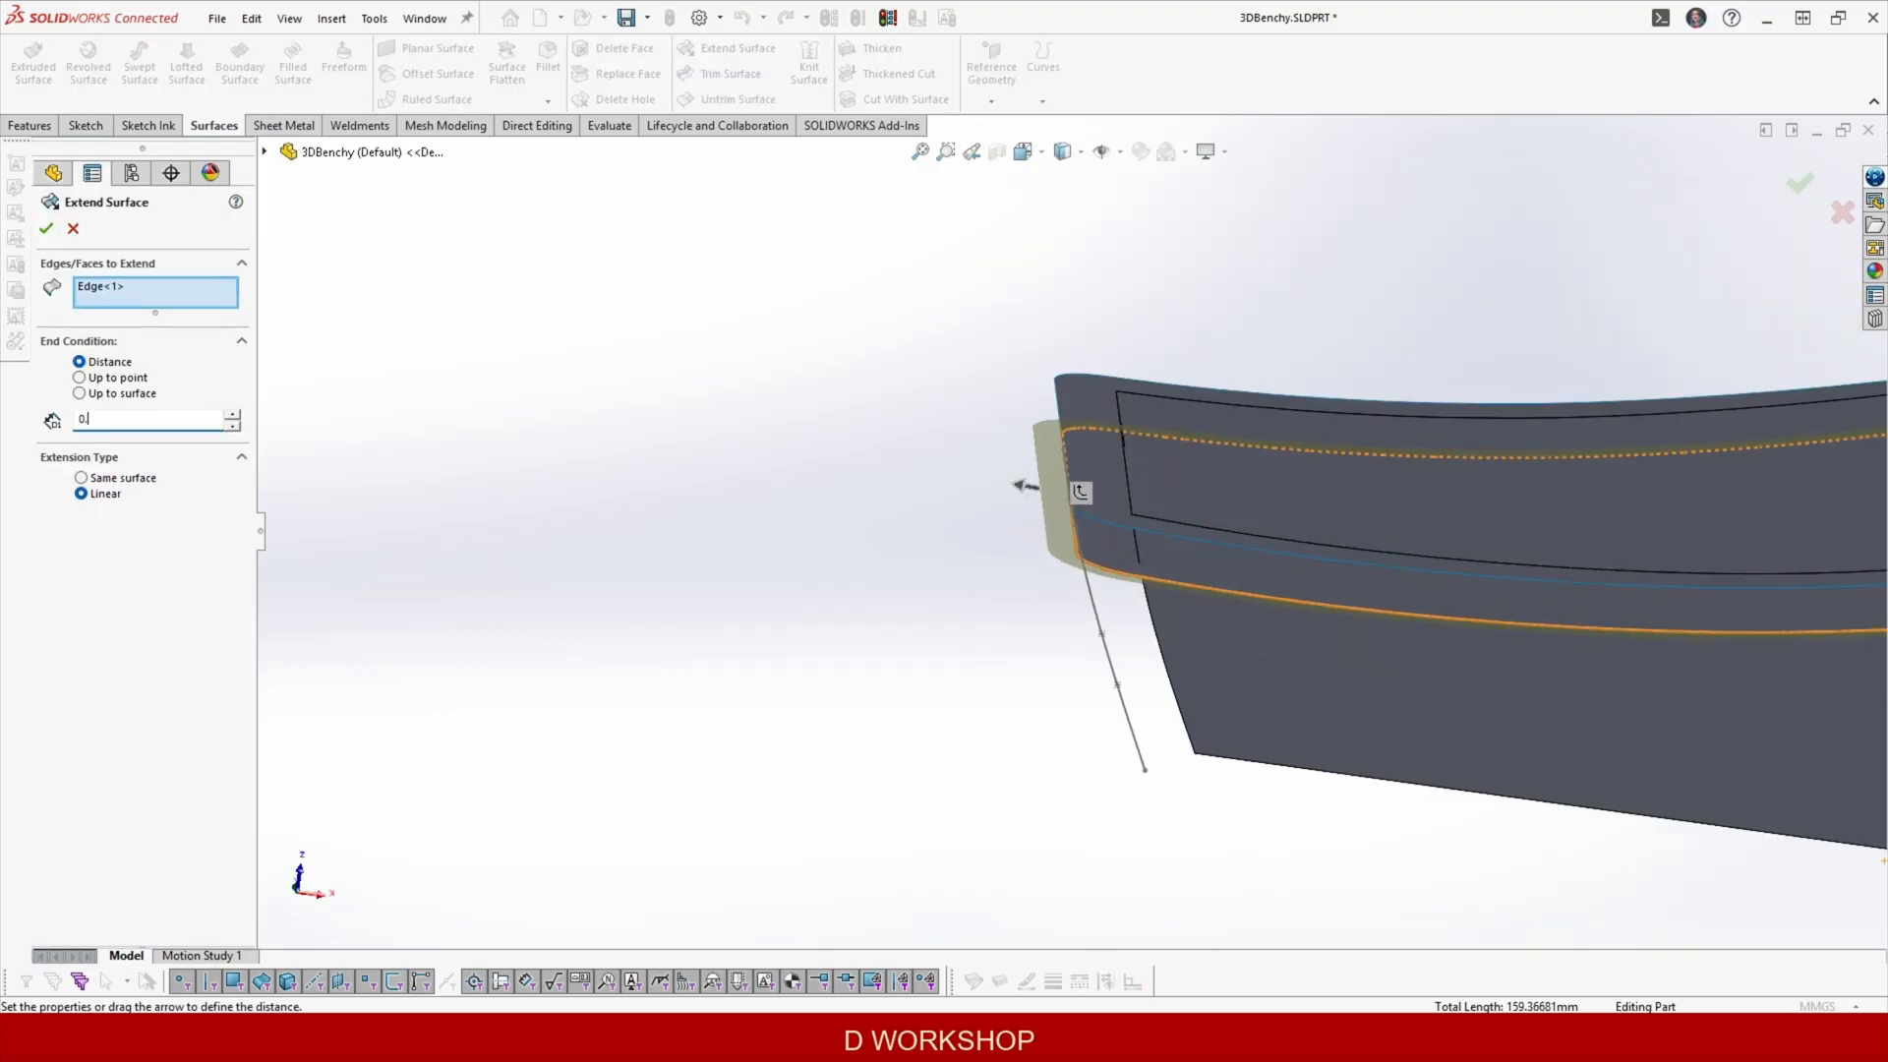
{"action": "type", "text": "2"}
{"action": "key", "text": "Return"}
{"action": "scroll", "coordinate": [1067, 528], "scroll_direction": "up", "scroll_amount": 5}
{"action": "middle_click_drag", "start_coordinate": [1067, 528], "coordinate": [1310, 411]}
{"action": "left_click", "coordinate": [46, 228]}
{"action": "middle_click_drag", "start_coordinate": [667, 390], "coordinate": [493, 511]}
{"action": "scroll", "coordinate": [493, 511], "scroll_direction": "down", "scroll_amount": 3}
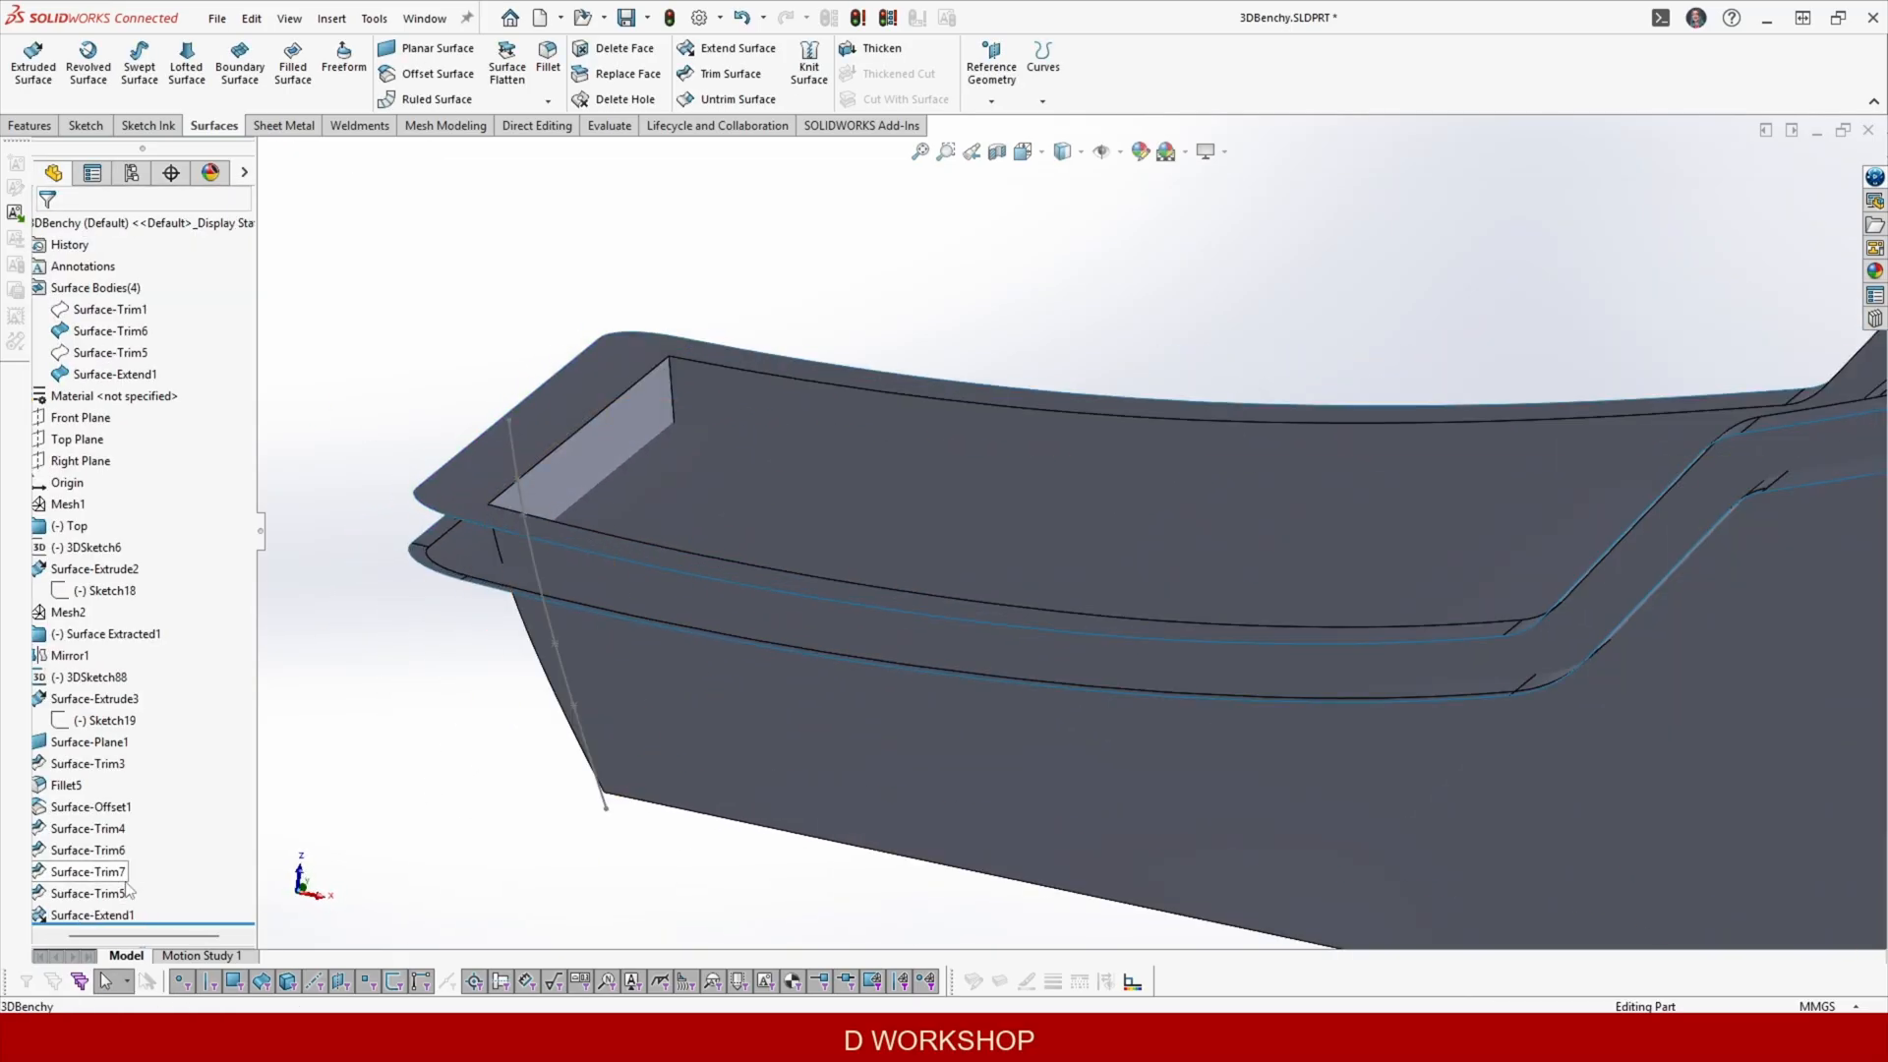
Edit the lower rim's surface extension and set its extension type to linear.
{"action": "left_click", "coordinate": [46, 229]}
{"action": "middle_click_drag", "start_coordinate": [462, 541], "coordinate": [212, 946]}
{"action": "left_click", "coordinate": [129, 615]}
{"action": "scroll", "coordinate": [829, 498], "scroll_direction": "down", "scroll_amount": 6}
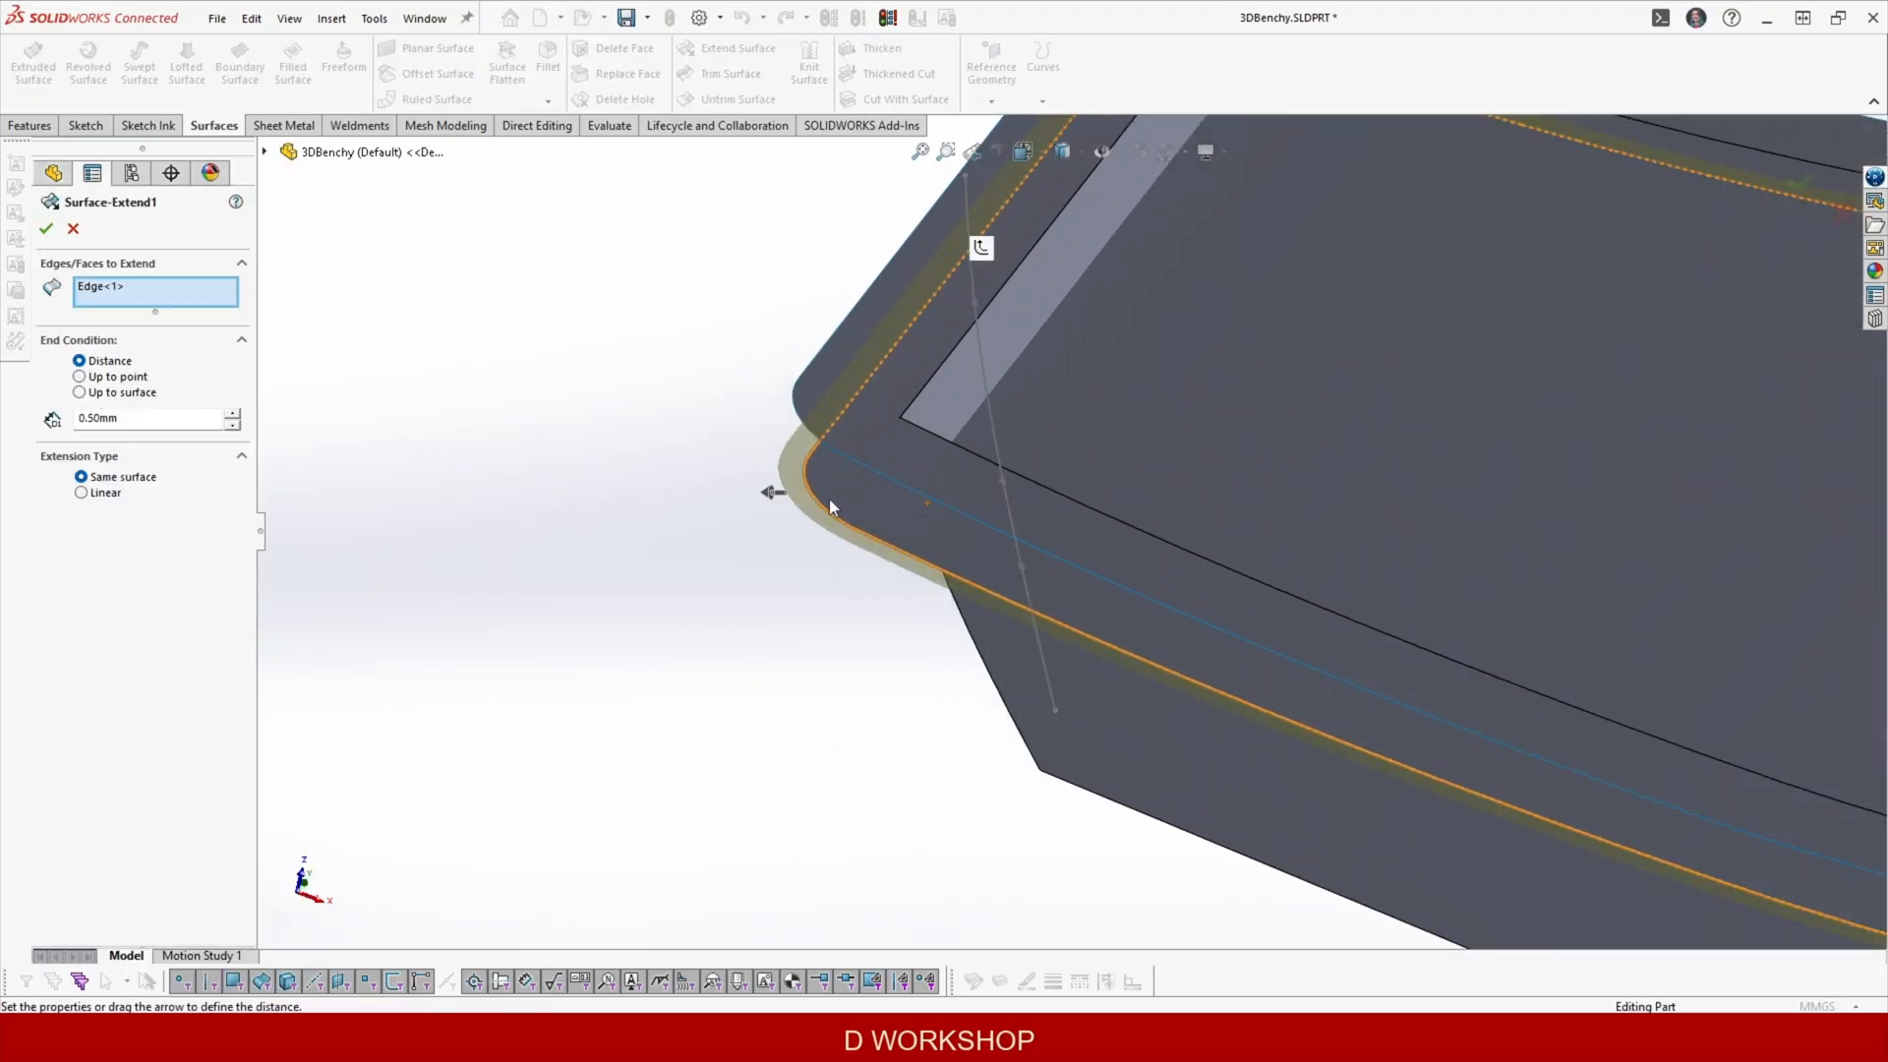
{"action": "left_click", "coordinate": [94, 494]}
{"action": "left_click", "coordinate": [46, 228]}
{"action": "middle_click_drag", "start_coordinate": [414, 385], "coordinate": [630, 630]}
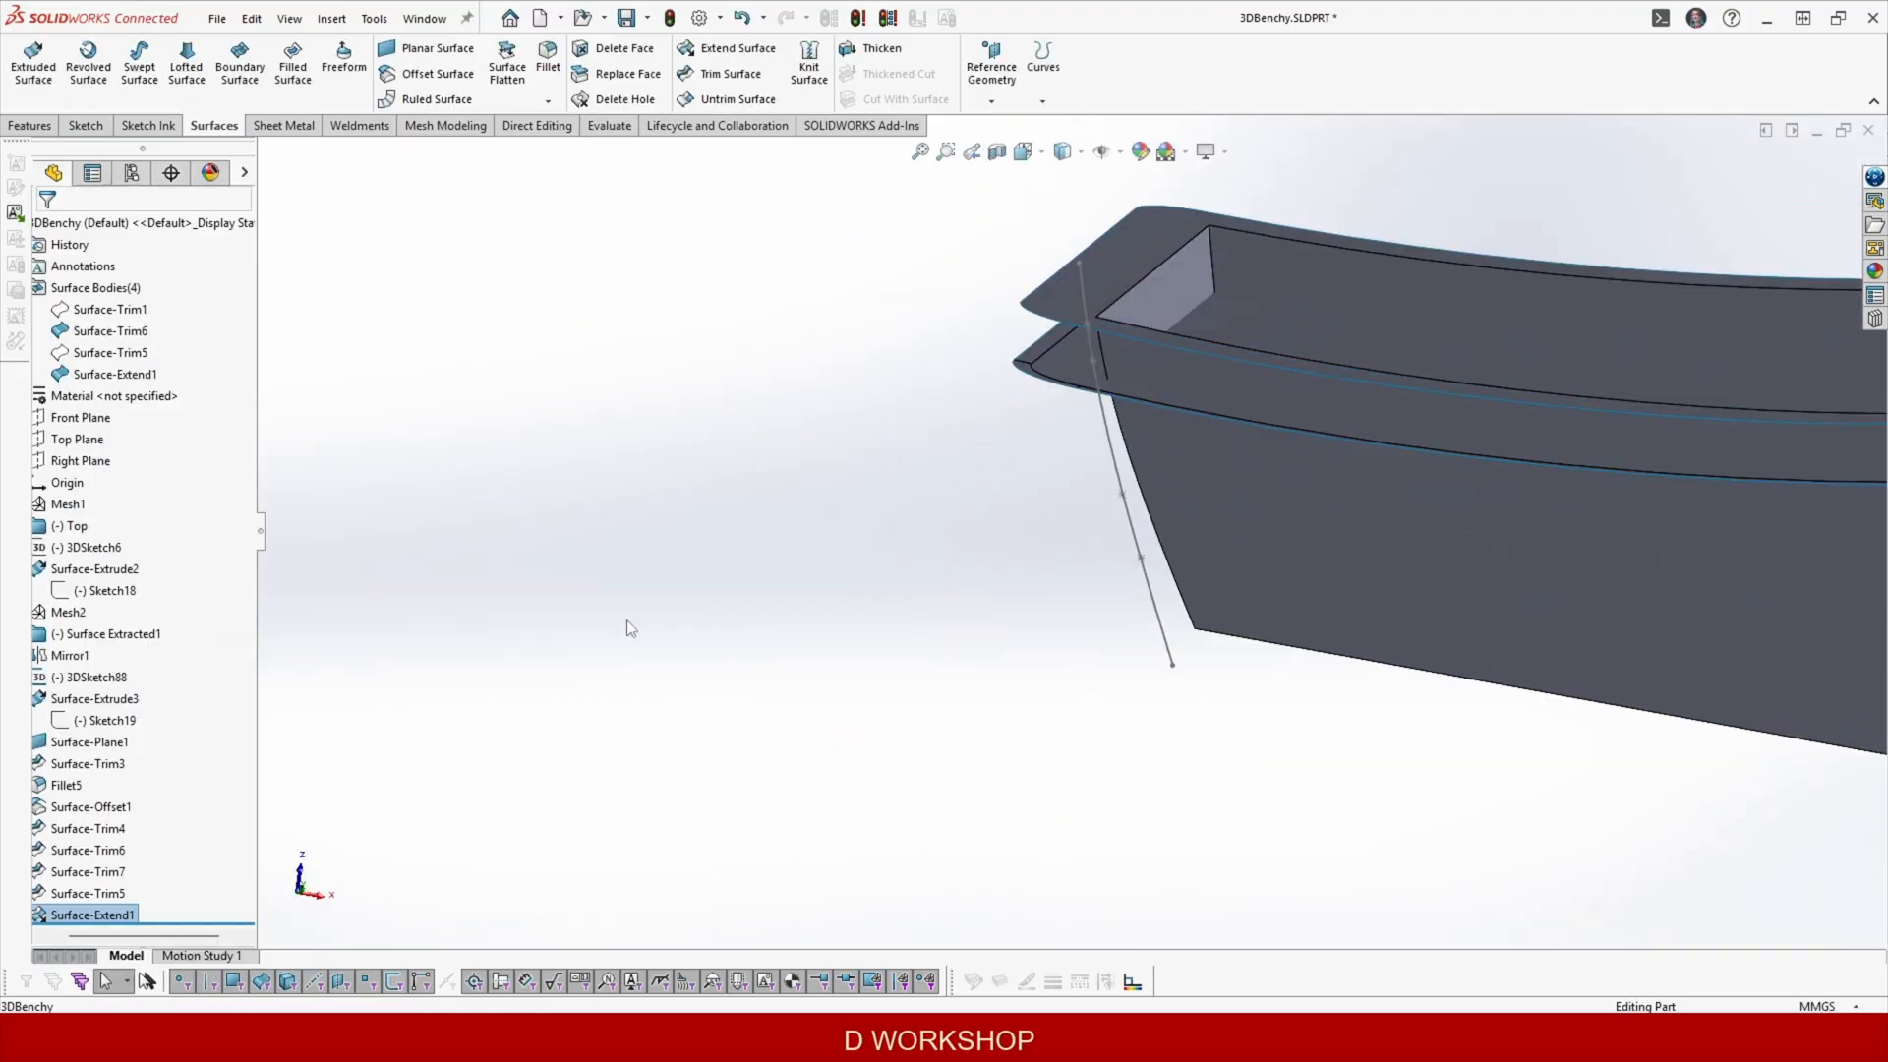
Show the boat mesh, compare the rim surfaces with its gunwale, and hide the mesh again.
{"action": "left_click", "coordinate": [141, 776]}
{"action": "middle_click_drag", "start_coordinate": [767, 512], "coordinate": [889, 408]}
{"action": "scroll", "coordinate": [888, 408], "scroll_direction": "up", "scroll_amount": 7}
{"action": "scroll", "coordinate": [1521, 472], "scroll_direction": "down", "scroll_amount": 3}
{"action": "middle_click_drag", "start_coordinate": [1521, 472], "coordinate": [1217, 458]}
{"action": "scroll", "coordinate": [1217, 459], "scroll_direction": "down", "scroll_amount": 3}
{"action": "scroll", "coordinate": [1218, 458], "scroll_direction": "up", "scroll_amount": 3}
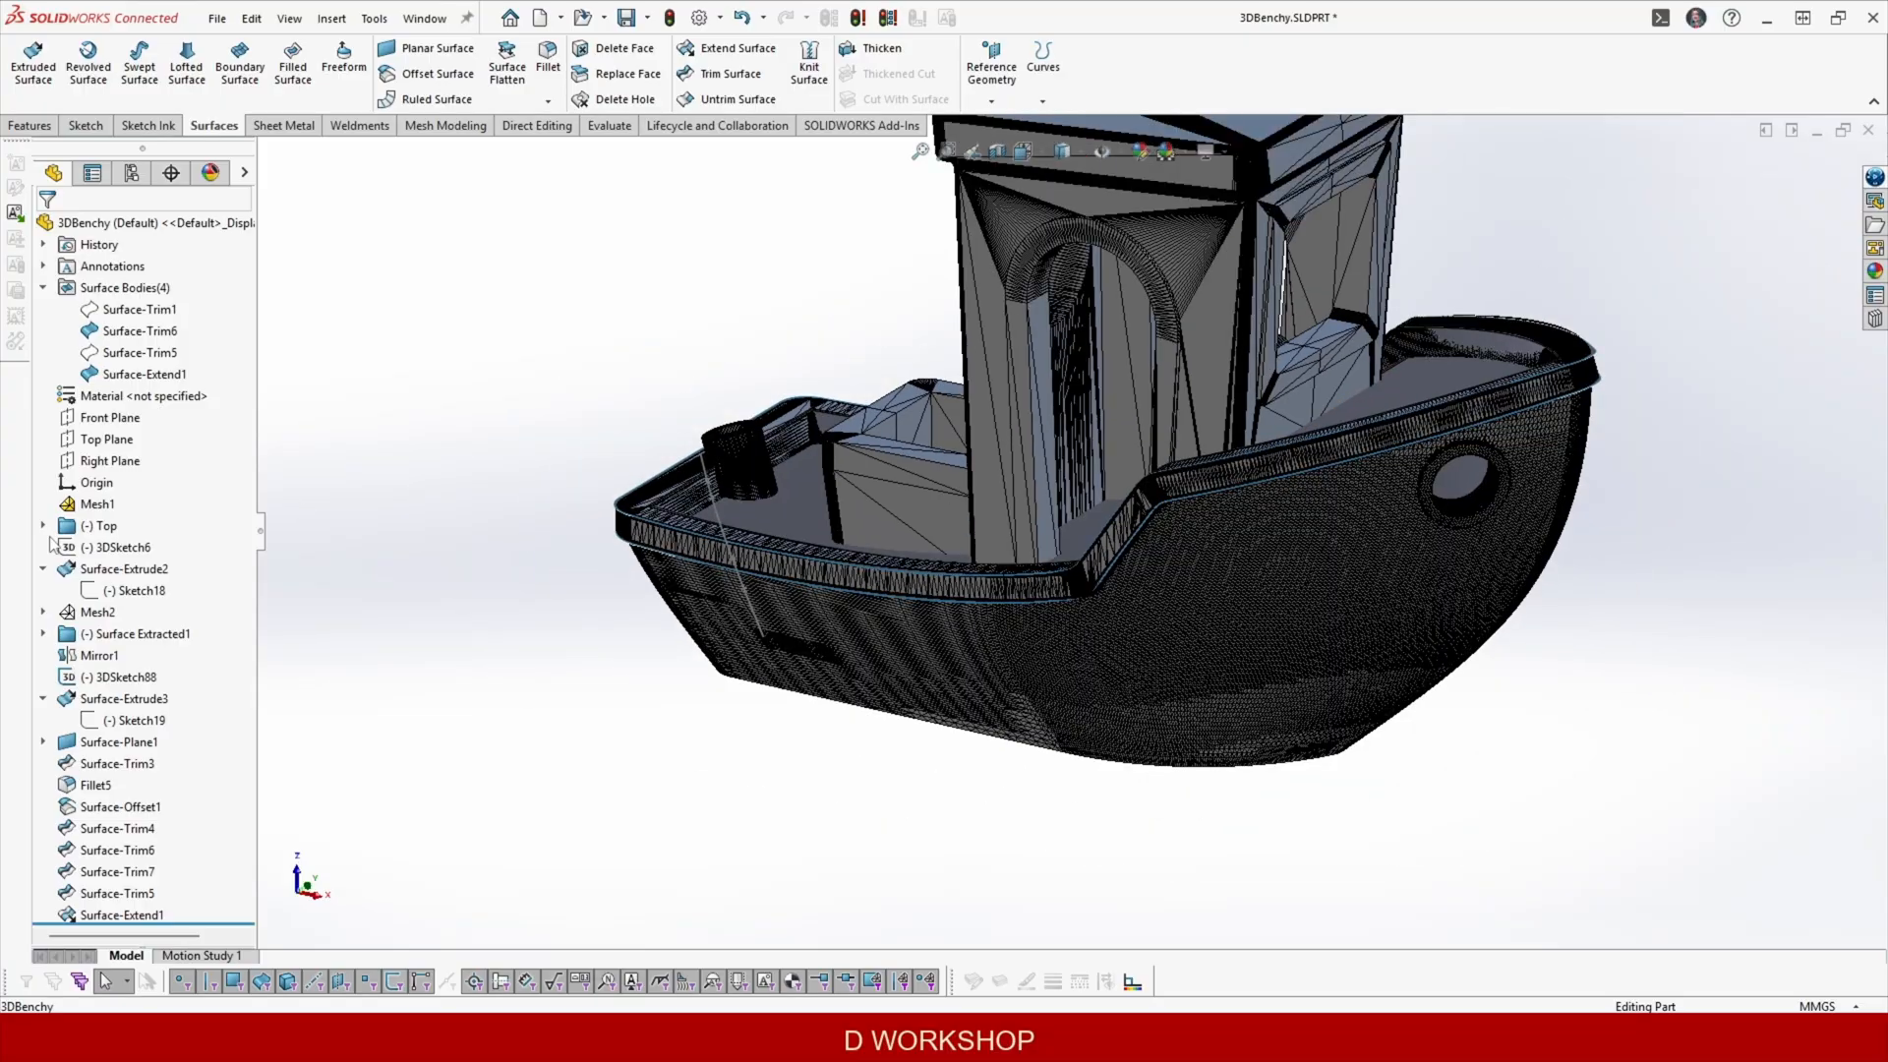
{"action": "middle_click_drag", "start_coordinate": [668, 665], "coordinate": [644, 574]}
{"action": "middle_click_drag", "start_coordinate": [621, 721], "coordinate": [573, 777]}
{"action": "right_click", "coordinate": [103, 505]}
{"action": "left_click", "coordinate": [141, 775]}
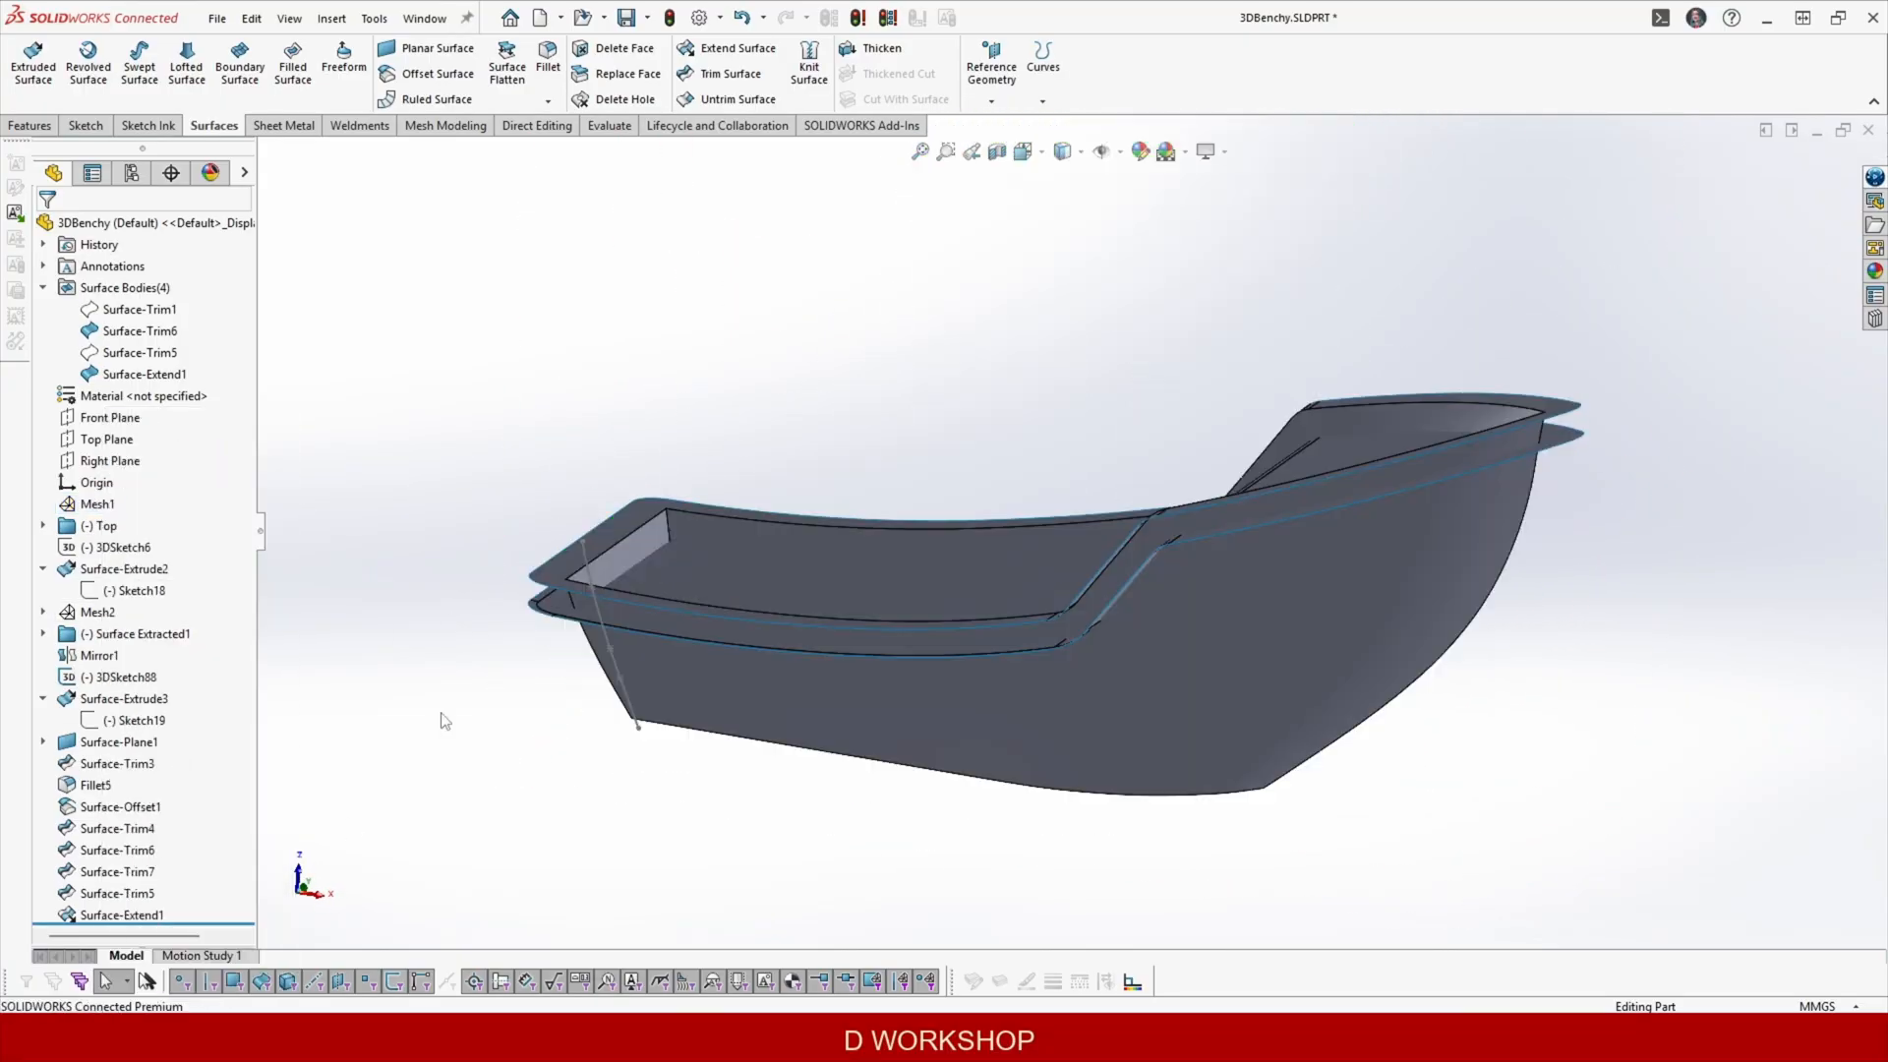
Hide the inner hull surface body and show the outer hull body with the extended lower rim.
{"action": "scroll", "coordinate": [537, 571], "scroll_direction": "down", "scroll_amount": 3}
{"action": "left_click", "coordinate": [132, 352]}
{"action": "left_click", "coordinate": [737, 517]}
{"action": "left_click", "coordinate": [857, 438]}
{"action": "left_click", "coordinate": [130, 332]}
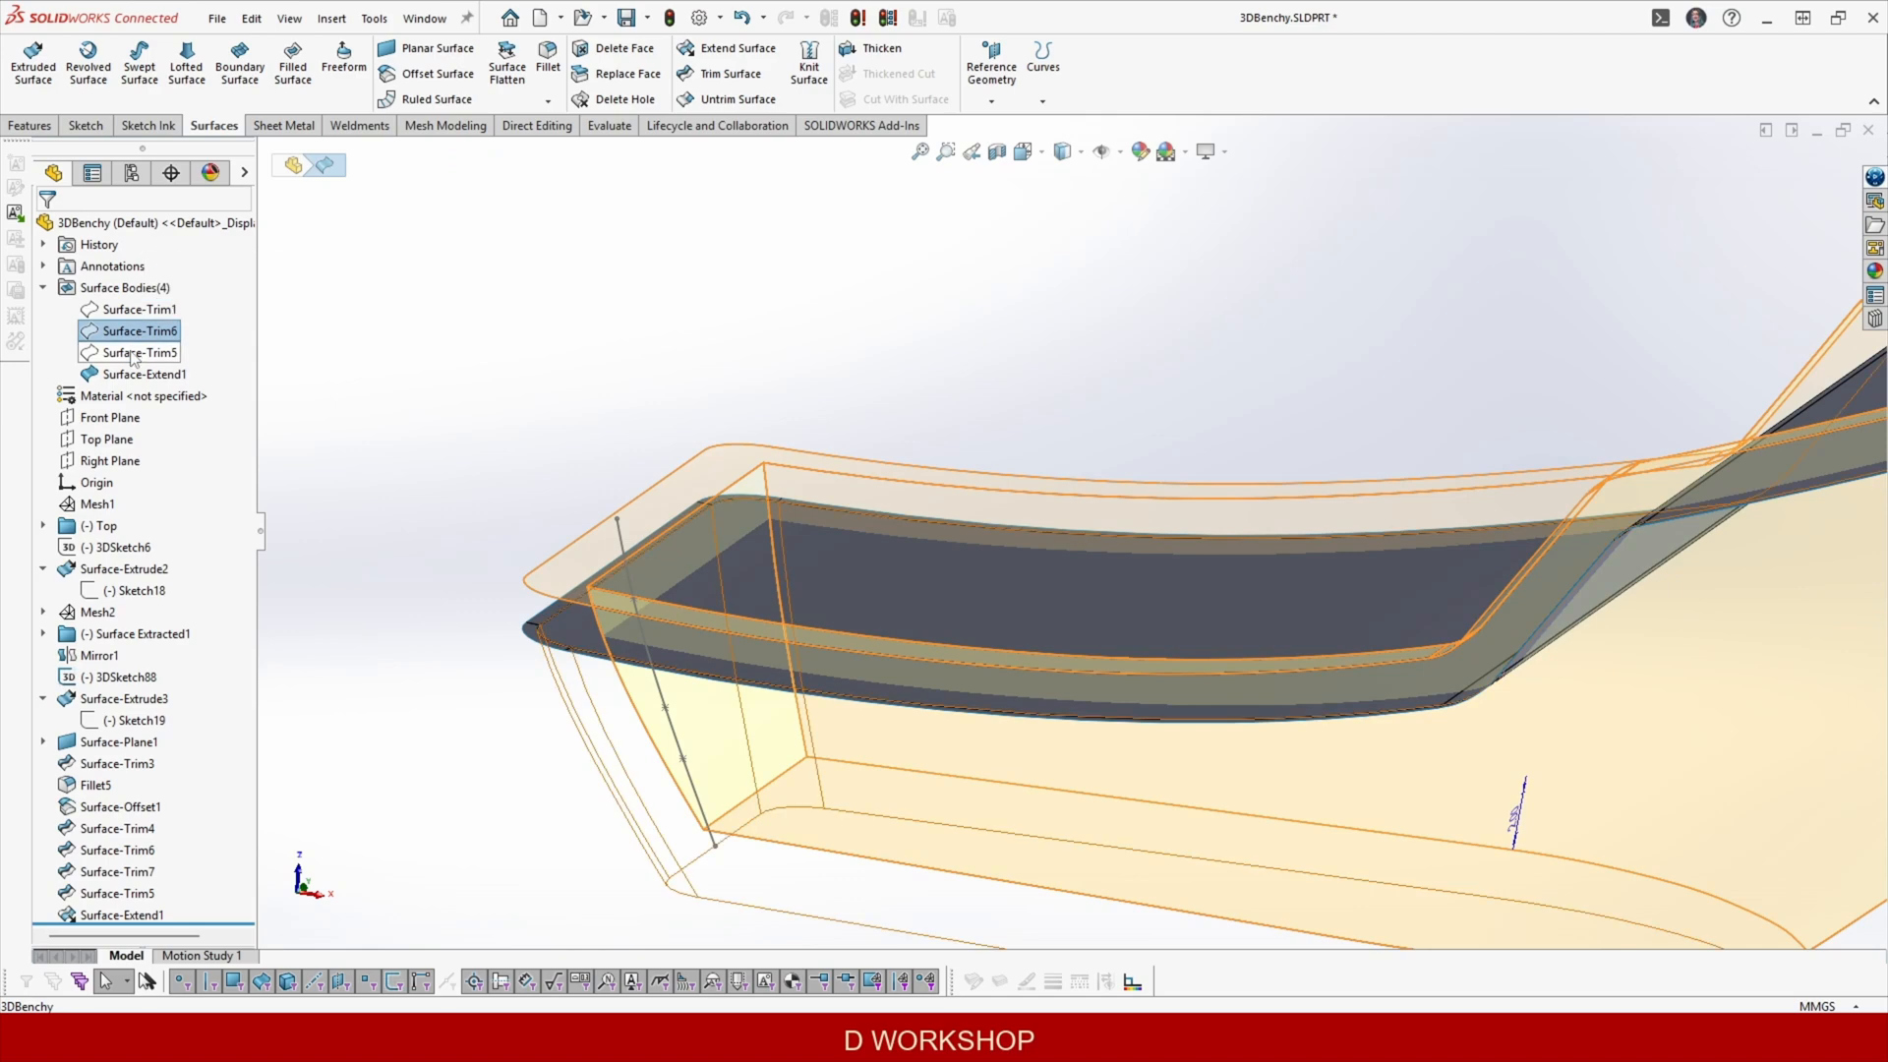
{"action": "left_click", "coordinate": [133, 356]}
{"action": "left_click", "coordinate": [185, 303]}
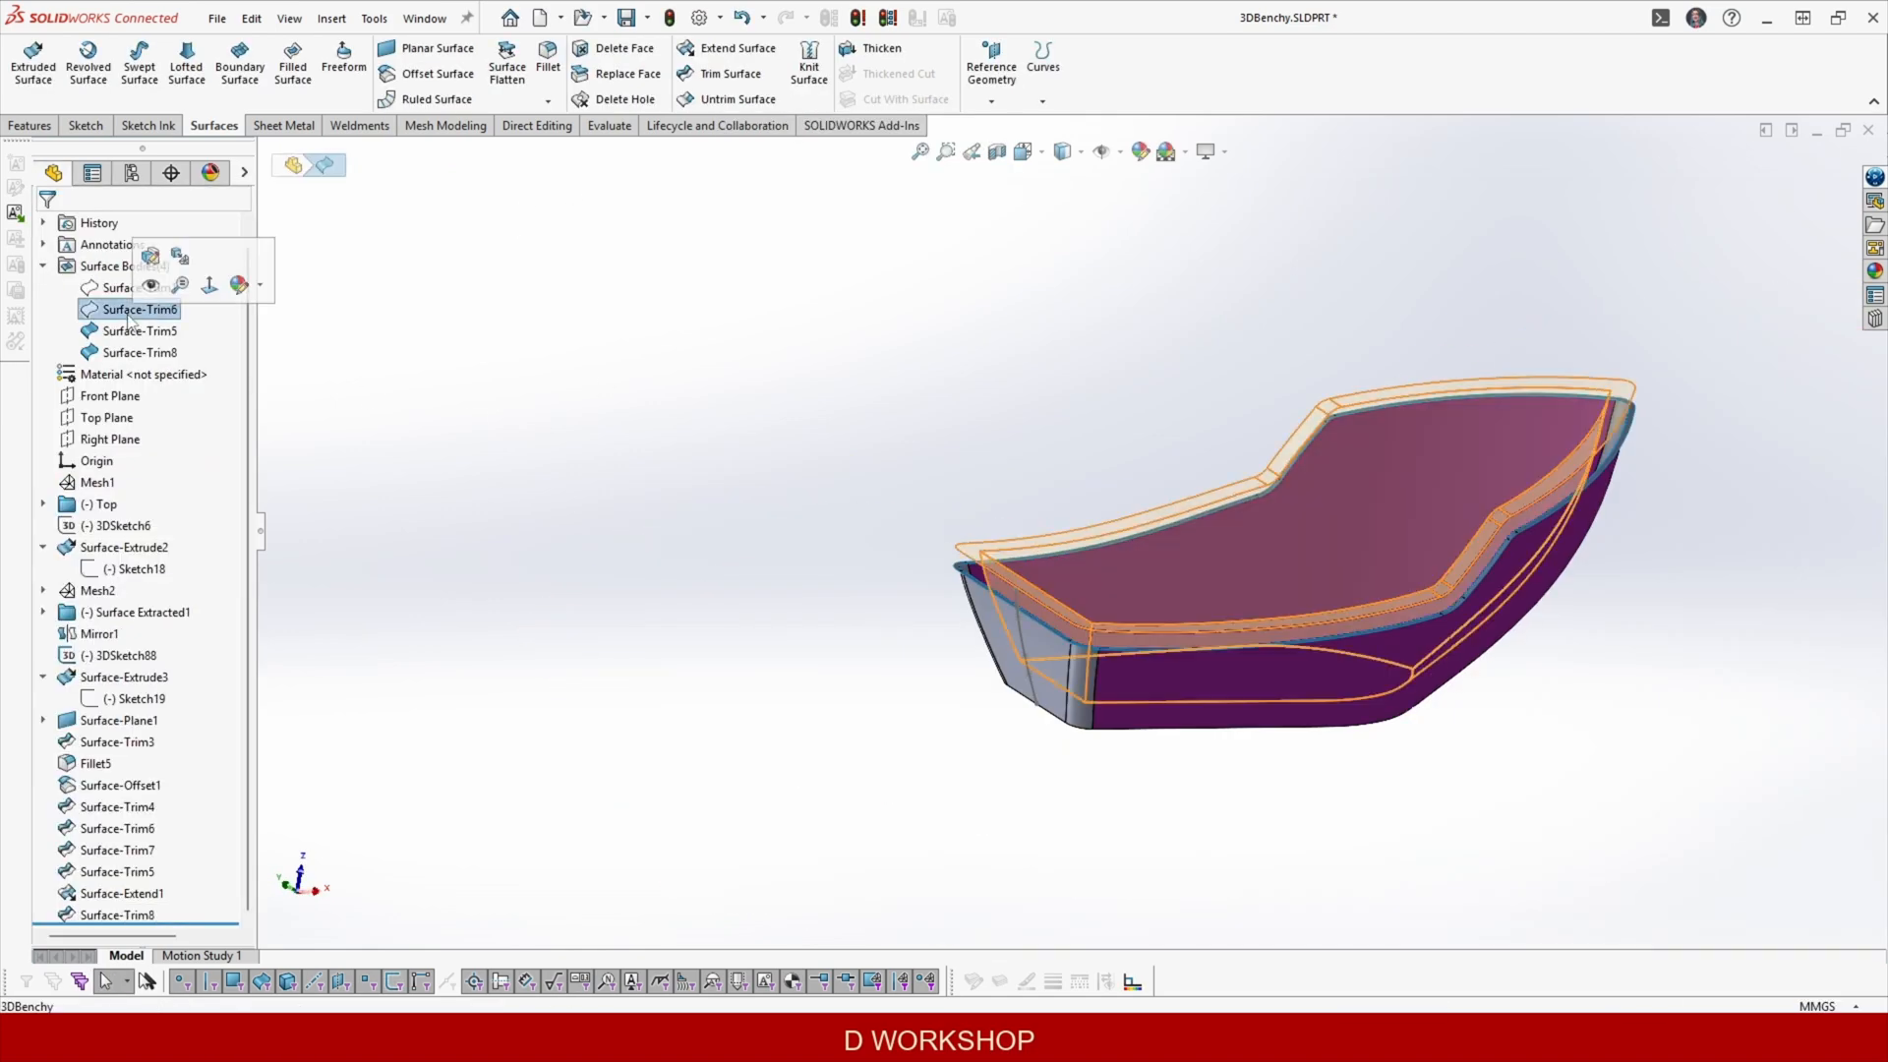
Show the inner hull surface and the cabin-and-deck surface bodies.
{"action": "left_click", "coordinate": [772, 553]}
{"action": "scroll", "coordinate": [1381, 603], "scroll_direction": "down", "scroll_amount": 2}
{"action": "middle_click_drag", "start_coordinate": [772, 554], "coordinate": [816, 596]}
{"action": "left_click", "coordinate": [177, 288]}
{"action": "left_click", "coordinate": [222, 246]}
Mutually trim the inner hull and the cabin-and-deck surface, keeping the deck inside the hull and the hull above it.
{"action": "left_click", "coordinate": [730, 75]}
{"action": "left_click", "coordinate": [800, 590]}
{"action": "left_click", "coordinate": [656, 579]}
{"action": "left_click", "coordinate": [78, 434]}
{"action": "left_click", "coordinate": [838, 530]}
{"action": "left_click", "coordinate": [1289, 497]}
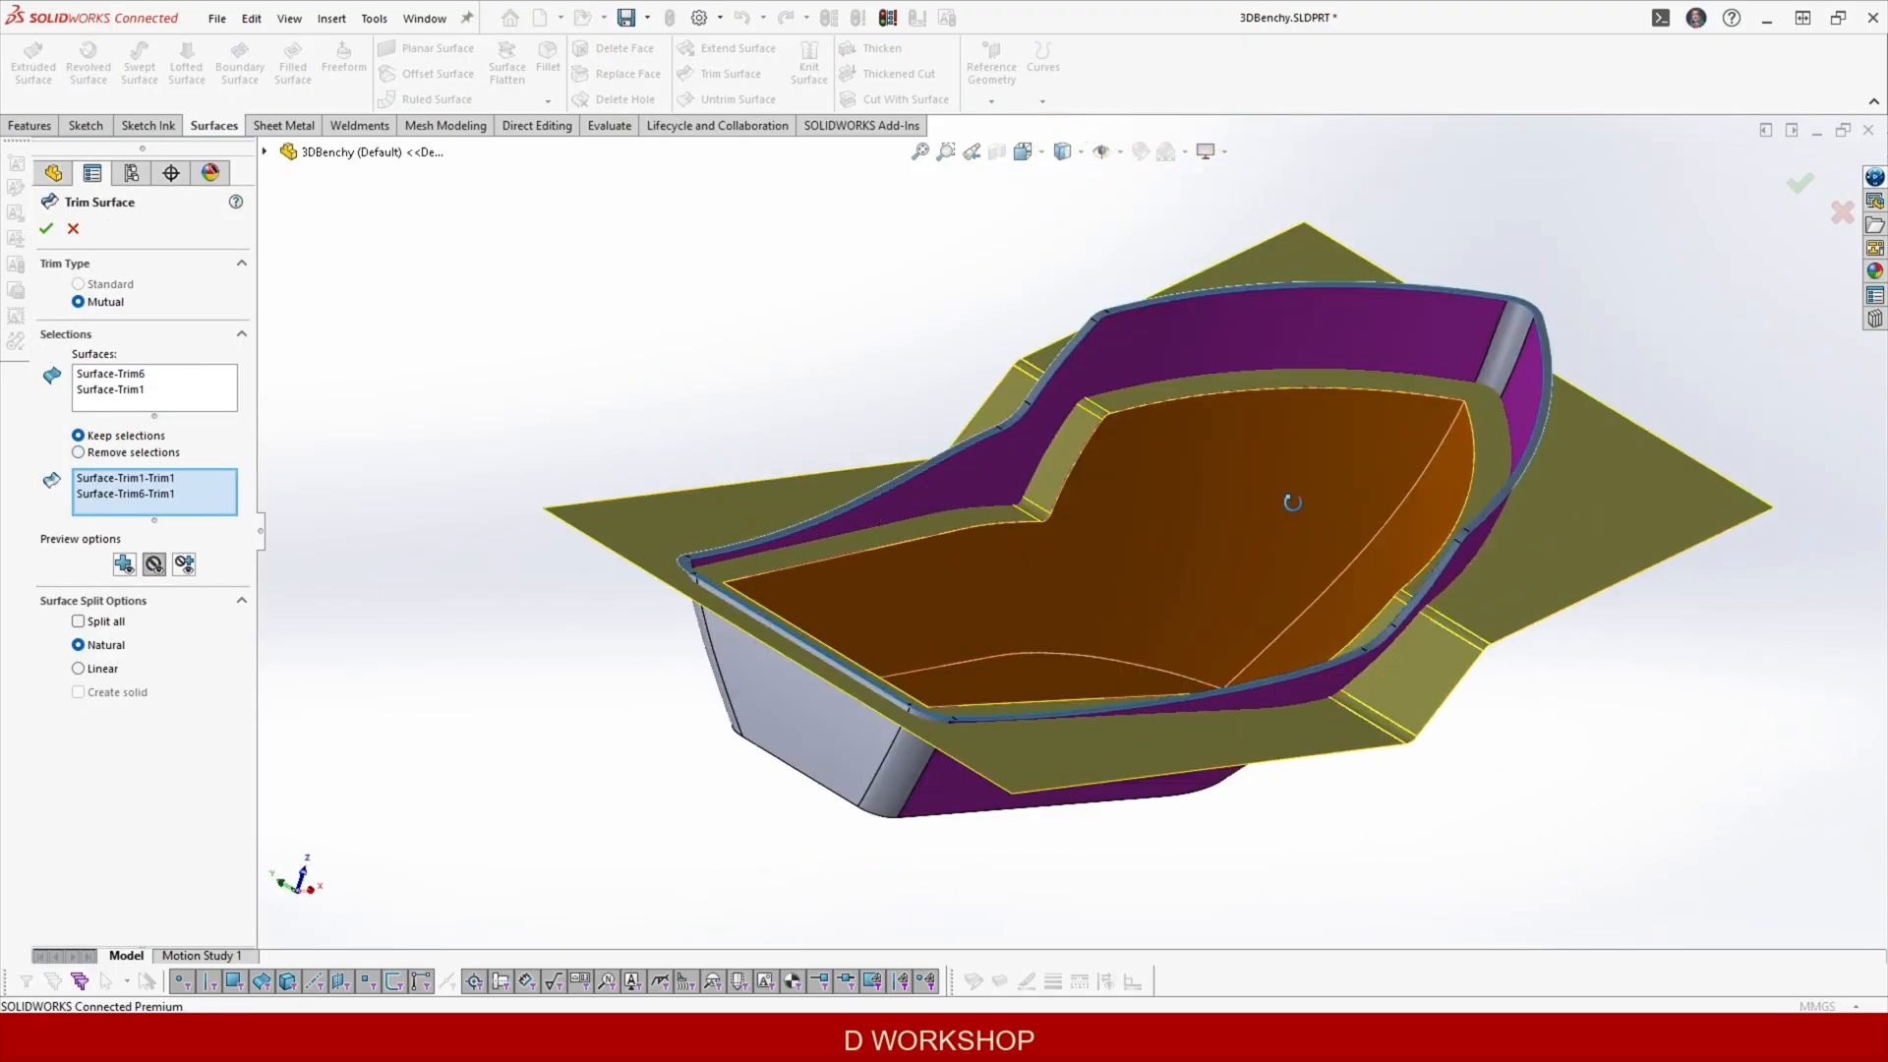
{"action": "left_click", "coordinate": [154, 563]}
{"action": "middle_click_drag", "start_coordinate": [443, 629], "coordinate": [551, 786]}
{"action": "left_click", "coordinate": [46, 229]}
Loft a surface across the flat stern between the rim's outer edge and the hull's upper edge.
{"action": "scroll", "coordinate": [1129, 746], "scroll_direction": "down", "scroll_amount": 5}
{"action": "scroll", "coordinate": [1082, 590], "scroll_direction": "up", "scroll_amount": 3}
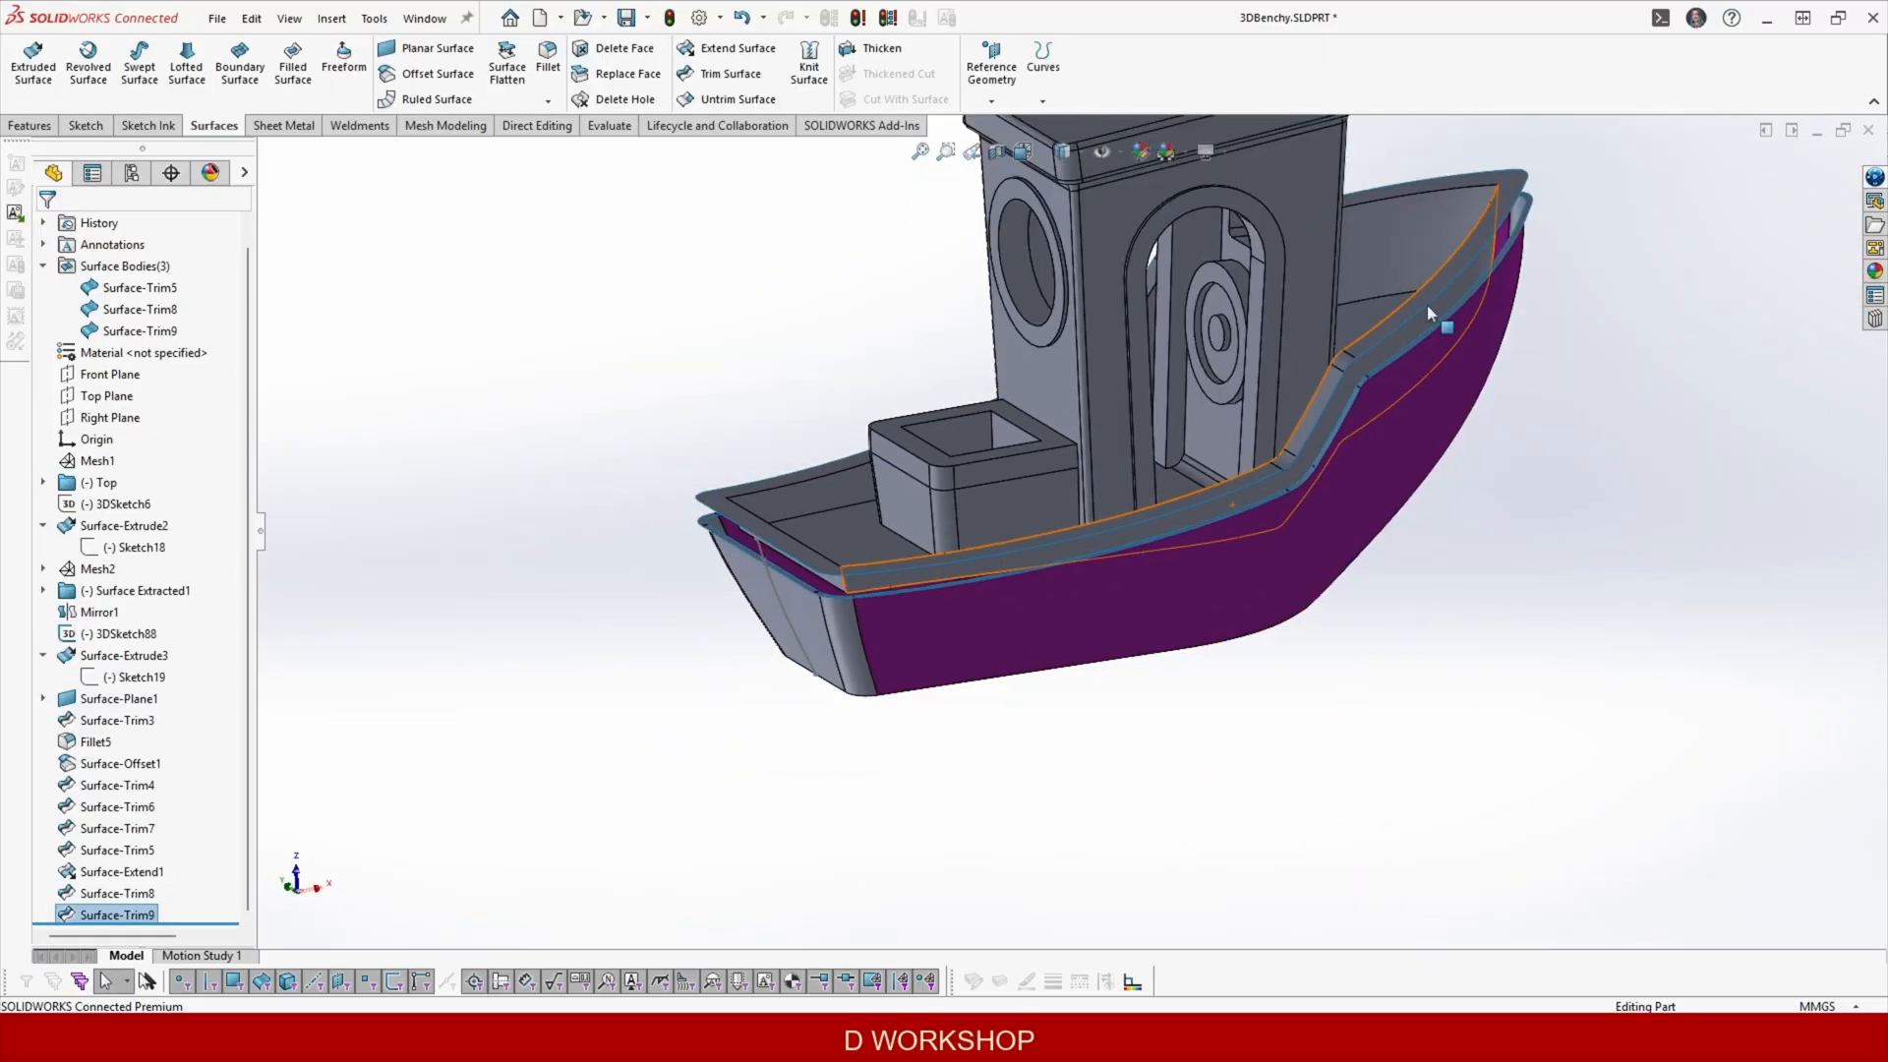
{"action": "scroll", "coordinate": [964, 544], "scroll_direction": "down", "scroll_amount": 4}
{"action": "scroll", "coordinate": [682, 445], "scroll_direction": "down", "scroll_amount": 2}
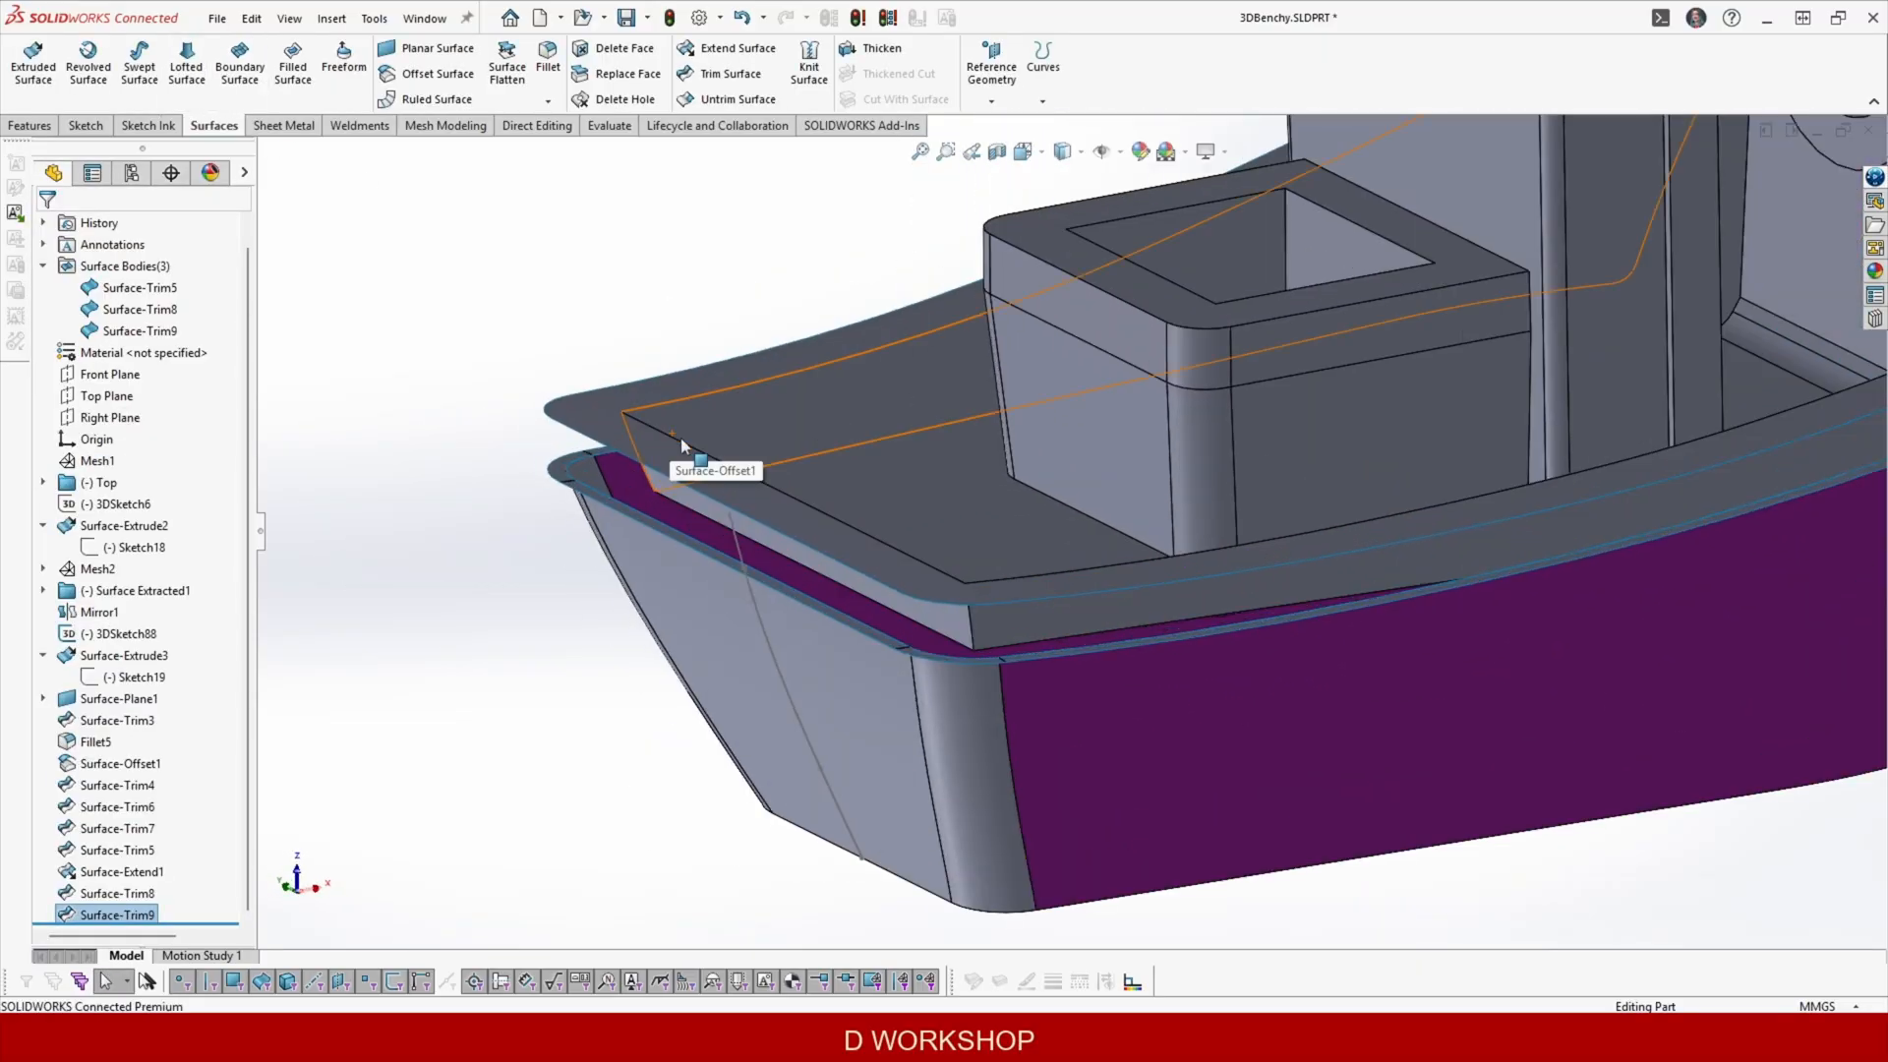
{"action": "left_click", "coordinate": [203, 63]}
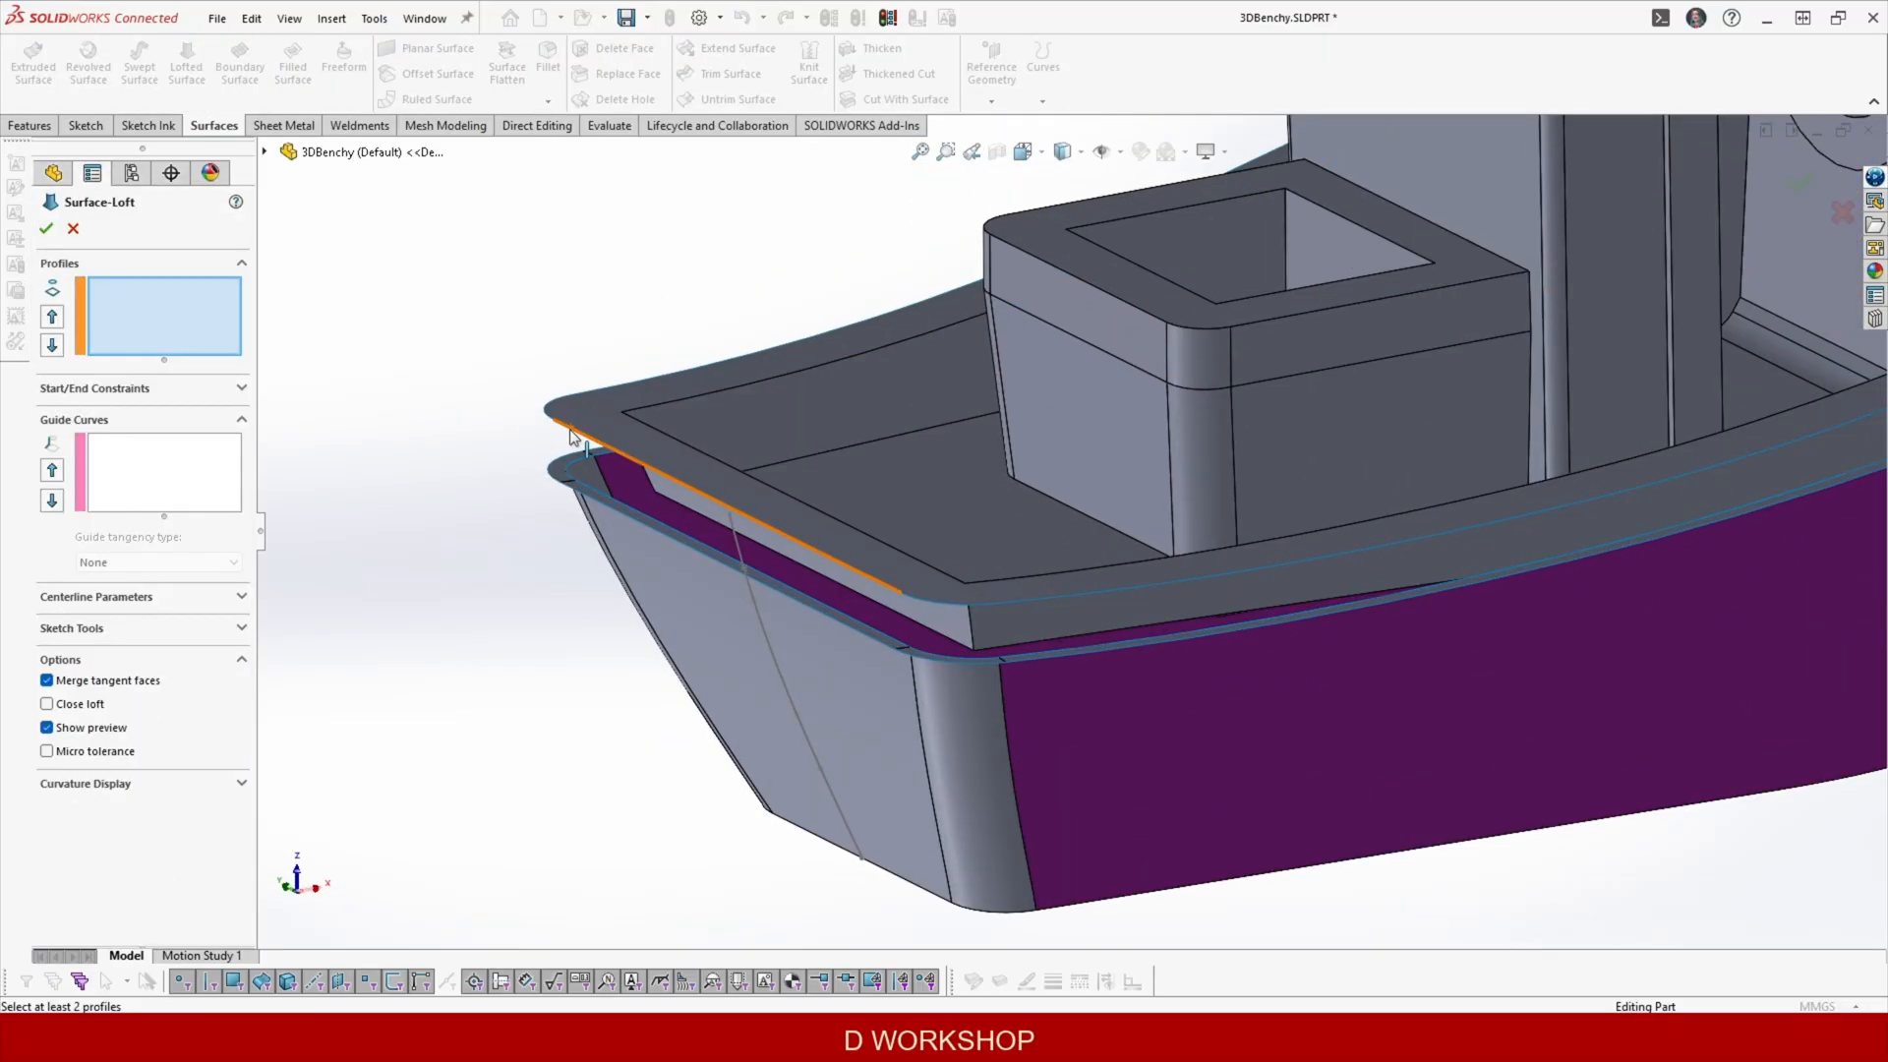
{"action": "right_click", "coordinate": [568, 499]}
{"action": "middle_click_drag", "start_coordinate": [1040, 594], "coordinate": [944, 423]}
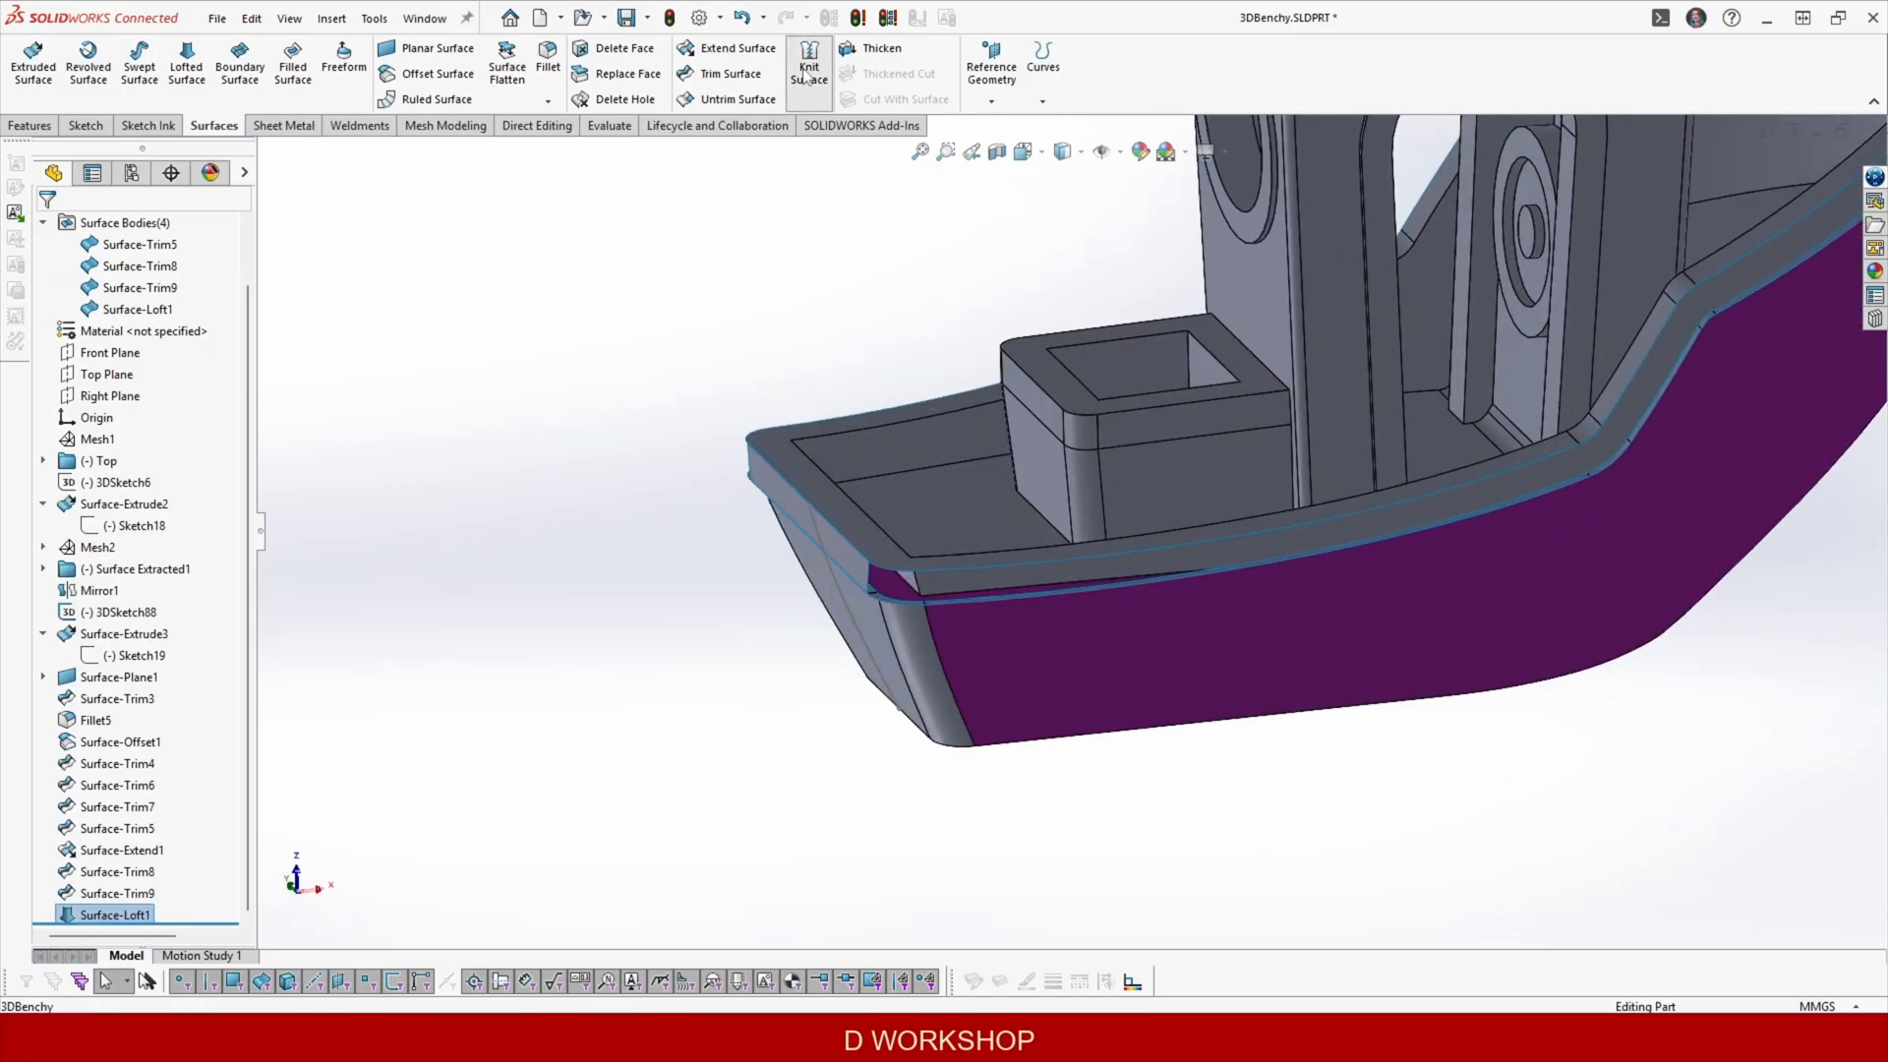
Knit the trimmed hull, rim and cabin surfaces together with the new stern loft into one surface body.
{"action": "left_click", "coordinate": [804, 72]}
{"action": "left_click", "coordinate": [846, 511]}
{"action": "left_click", "coordinate": [846, 582]}
{"action": "middle_click_drag", "start_coordinate": [851, 580], "coordinate": [853, 344]}
{"action": "right_click", "coordinate": [757, 468]}
{"action": "mouse_move", "coordinate": [757, 468]}
{"action": "middle_mouse_down"}
{"action": "mouse_move", "coordinate": [521, 580]}
{"action": "mouse_move", "coordinate": [708, 463]}
{"action": "middle_mouse_up"}
{"action": "scroll", "coordinate": [1033, 491], "scroll_direction": "up", "scroll_amount": 3}
{"action": "middle_click_drag", "start_coordinate": [1475, 551], "coordinate": [1543, 664]}
{"action": "scroll", "coordinate": [1593, 649], "scroll_direction": "down", "scroll_amount": 2}
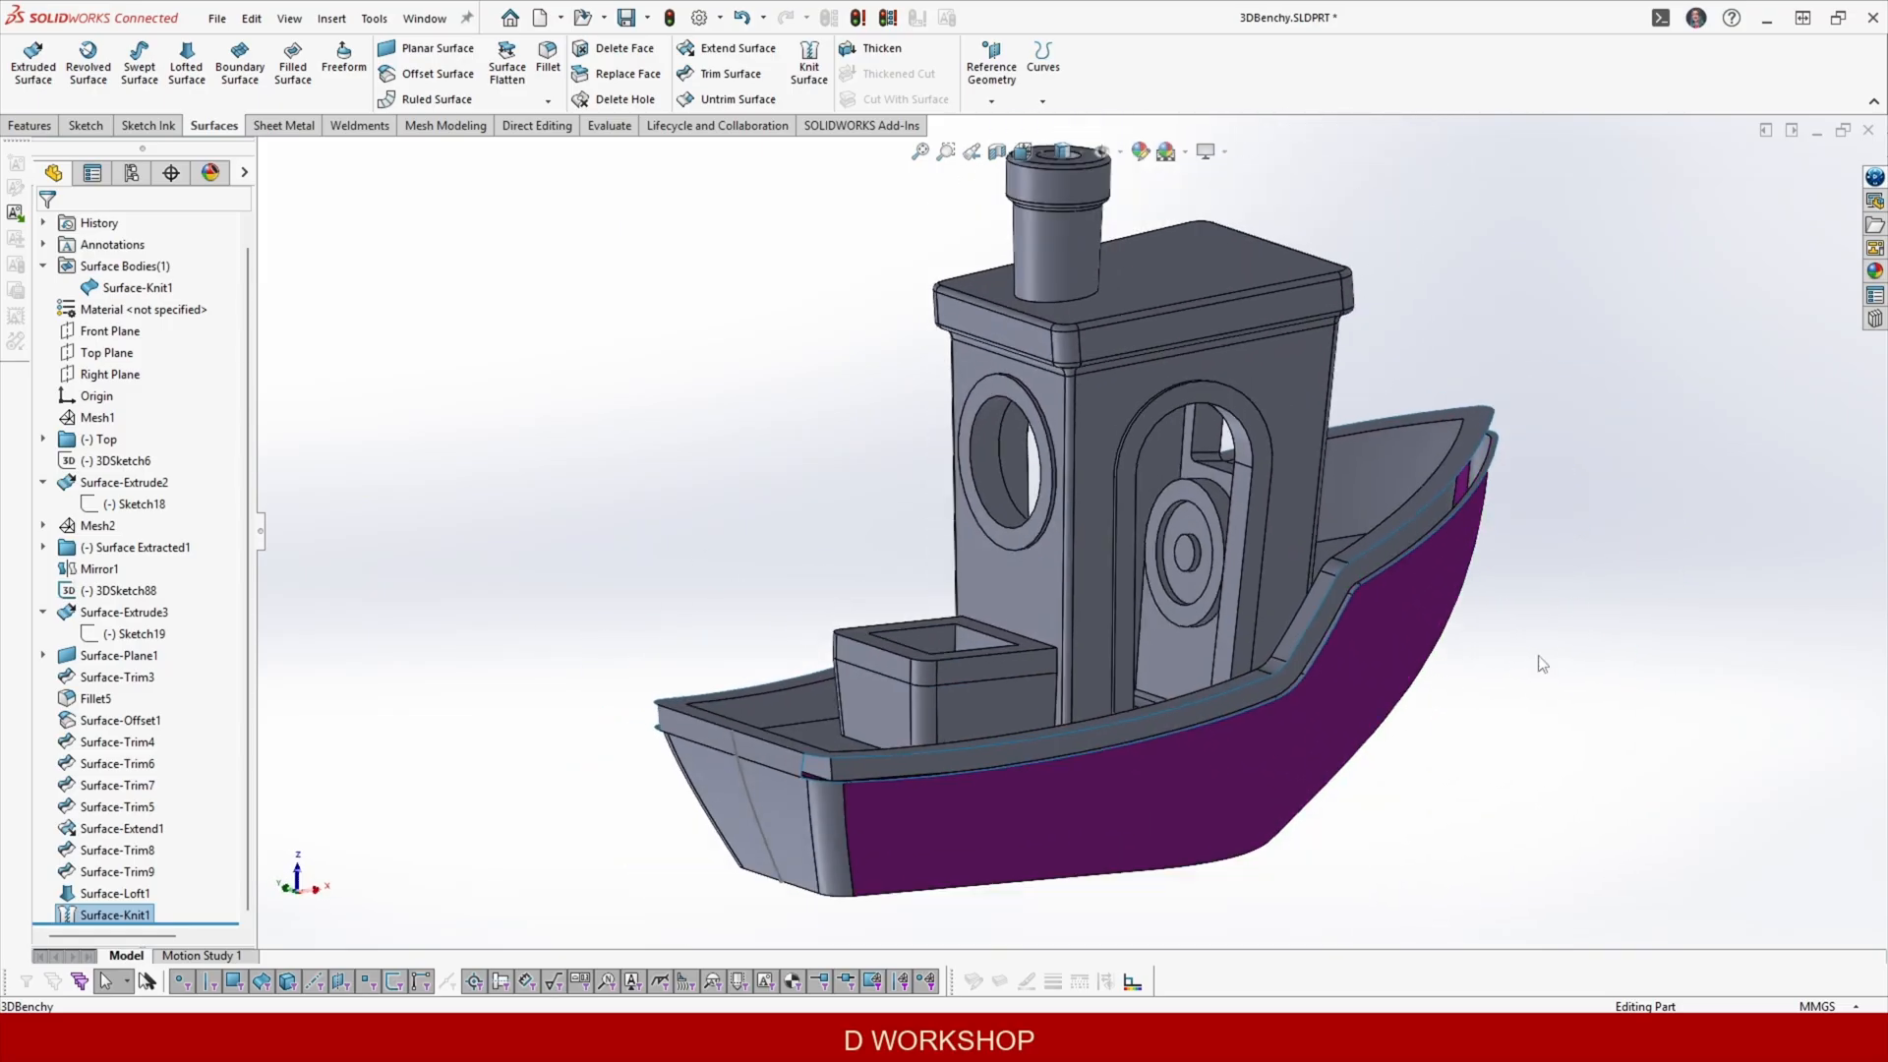
Try a boundary surface with the rim's complete upper outer edge loop as a closed group in Direction 1.
{"action": "scroll", "coordinate": [1542, 664], "scroll_direction": "down", "scroll_amount": 2}
{"action": "scroll", "coordinate": [448, 706], "scroll_direction": "down", "scroll_amount": 2}
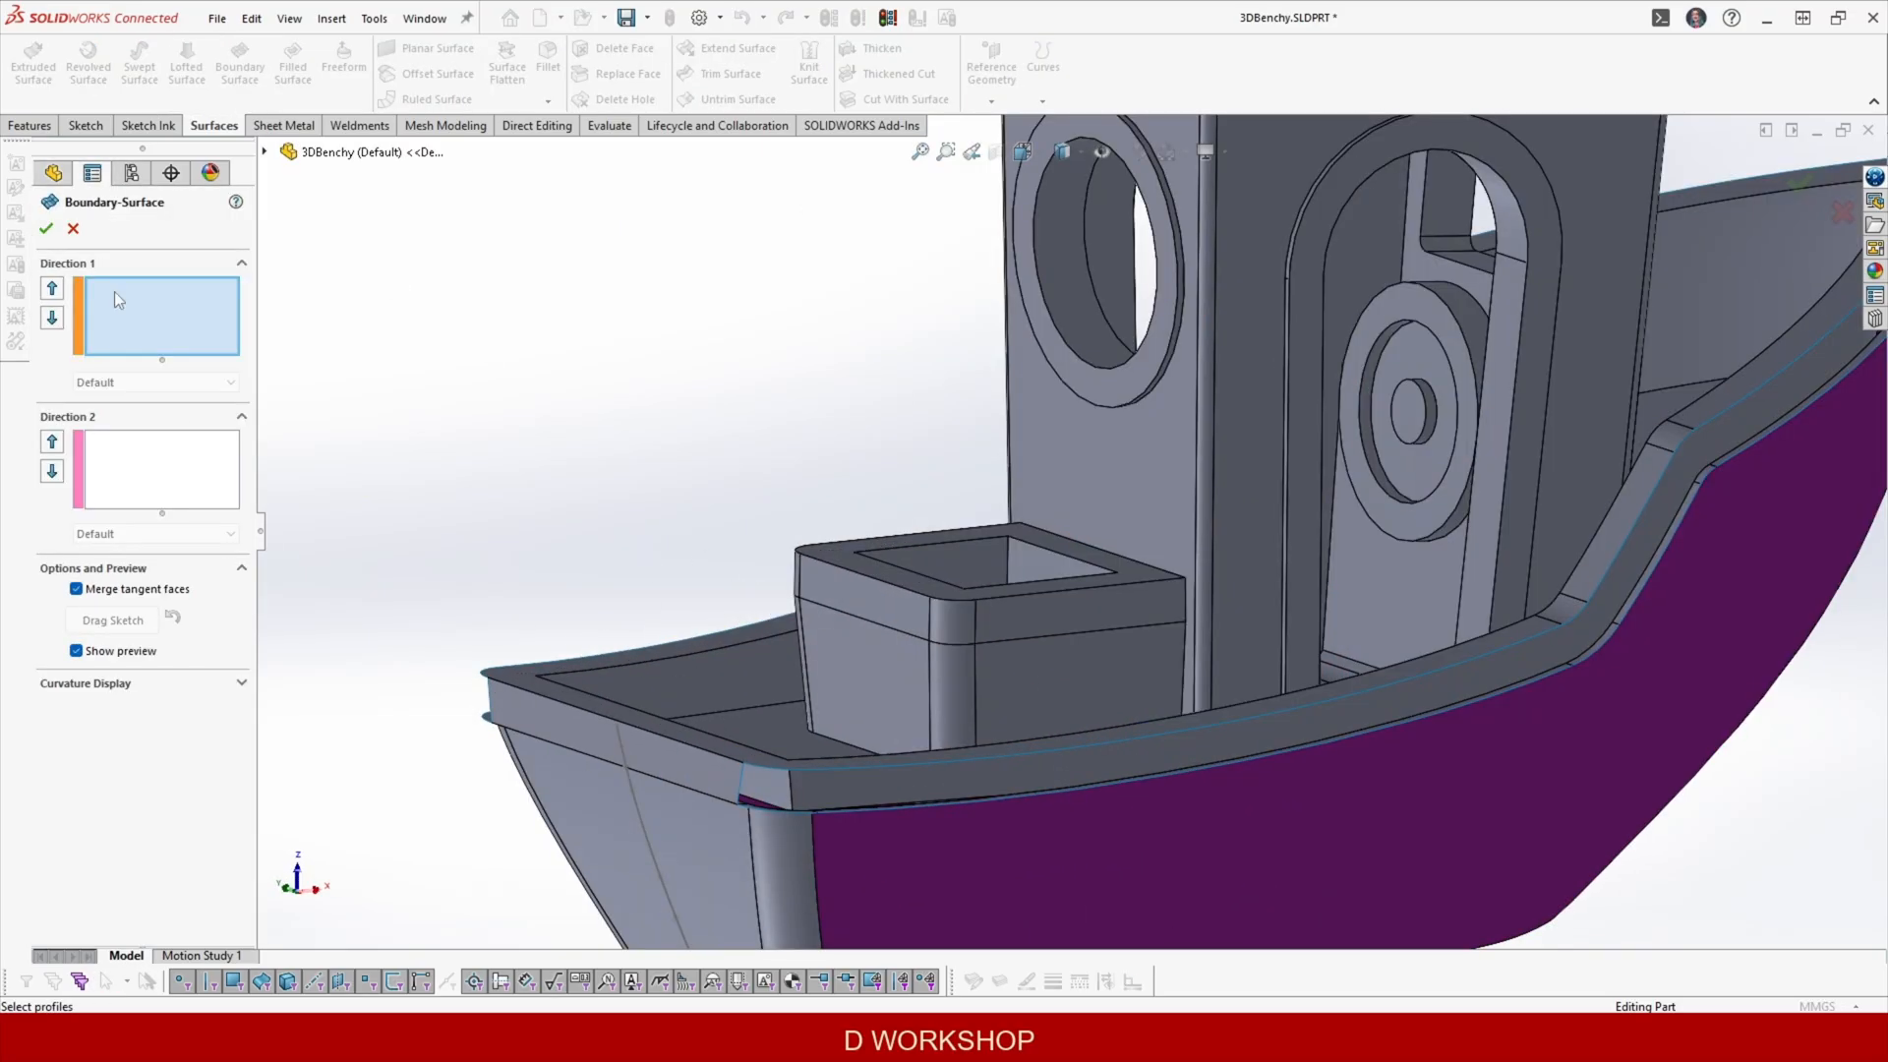
{"action": "left_click", "coordinate": [792, 768]}
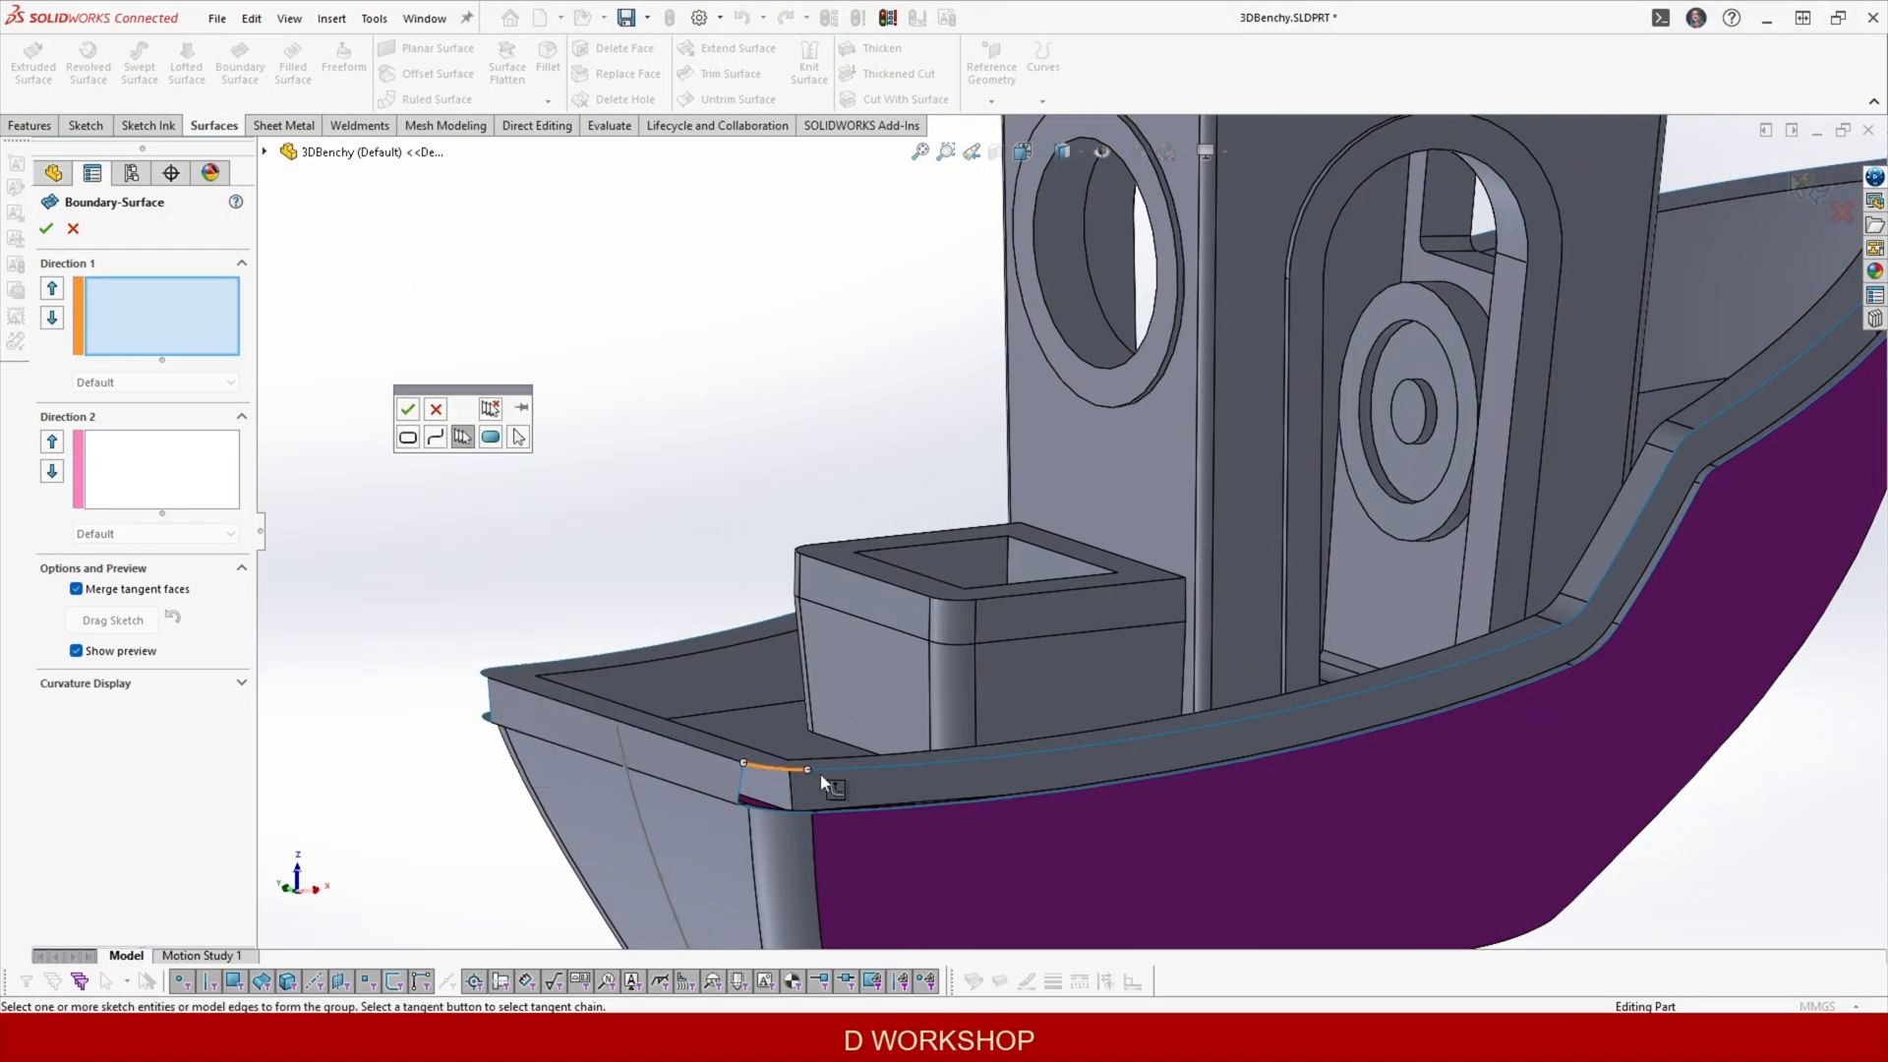
{"action": "left_click", "coordinate": [407, 409]}
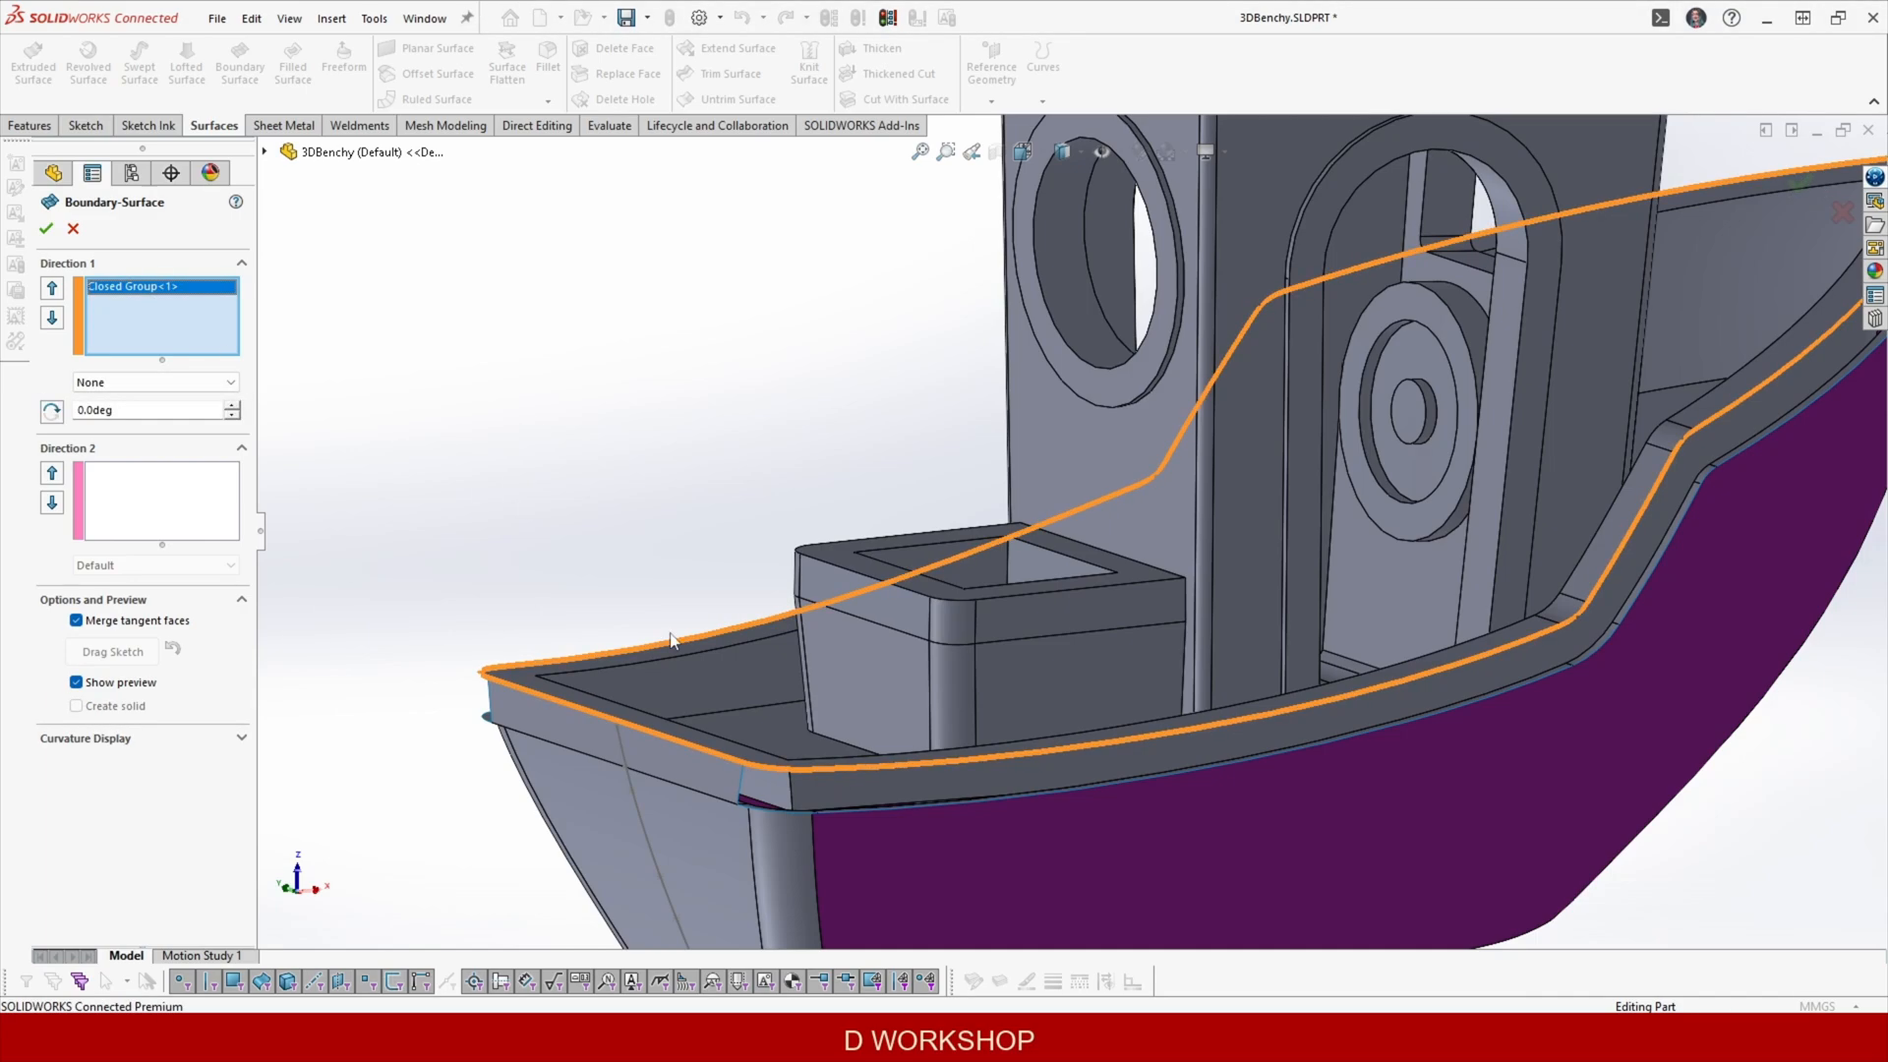
Remove the closed group from Direction 1, try the rim edge at the stern corner instead, and clear the selections.
{"action": "scroll", "coordinate": [670, 641], "scroll_direction": "up", "scroll_amount": 3}
{"action": "scroll", "coordinate": [679, 663], "scroll_direction": "down", "scroll_amount": 3}
{"action": "scroll", "coordinate": [789, 735], "scroll_direction": "up", "scroll_amount": 3}
{"action": "scroll", "coordinate": [789, 735], "scroll_direction": "down", "scroll_amount": 3}
{"action": "left_click", "coordinate": [201, 366]}
{"action": "left_click", "coordinate": [881, 711]}
{"action": "right_click", "coordinate": [539, 417]}
{"action": "left_click", "coordinate": [176, 289]}
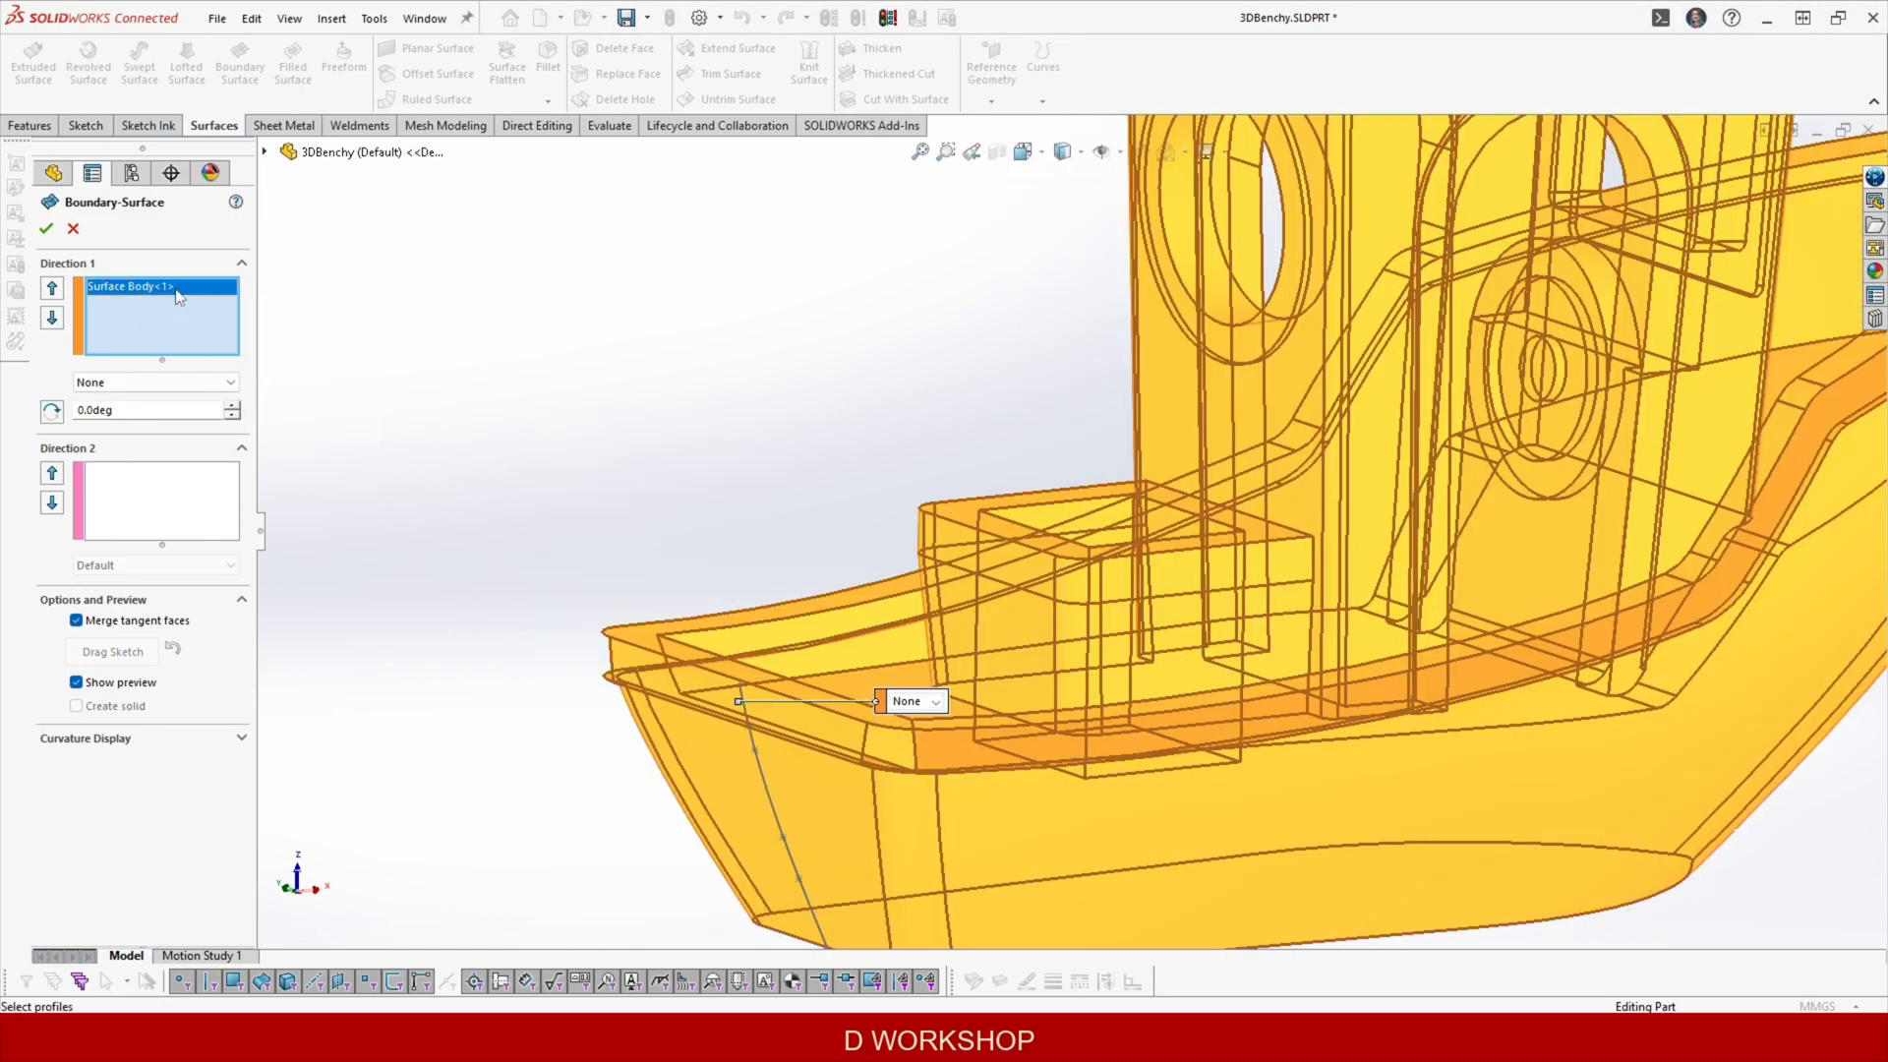
{"action": "right_click", "coordinate": [178, 297]}
{"action": "left_click", "coordinate": [275, 346]}
{"action": "left_click", "coordinate": [886, 727]}
{"action": "right_click", "coordinate": [152, 287]}
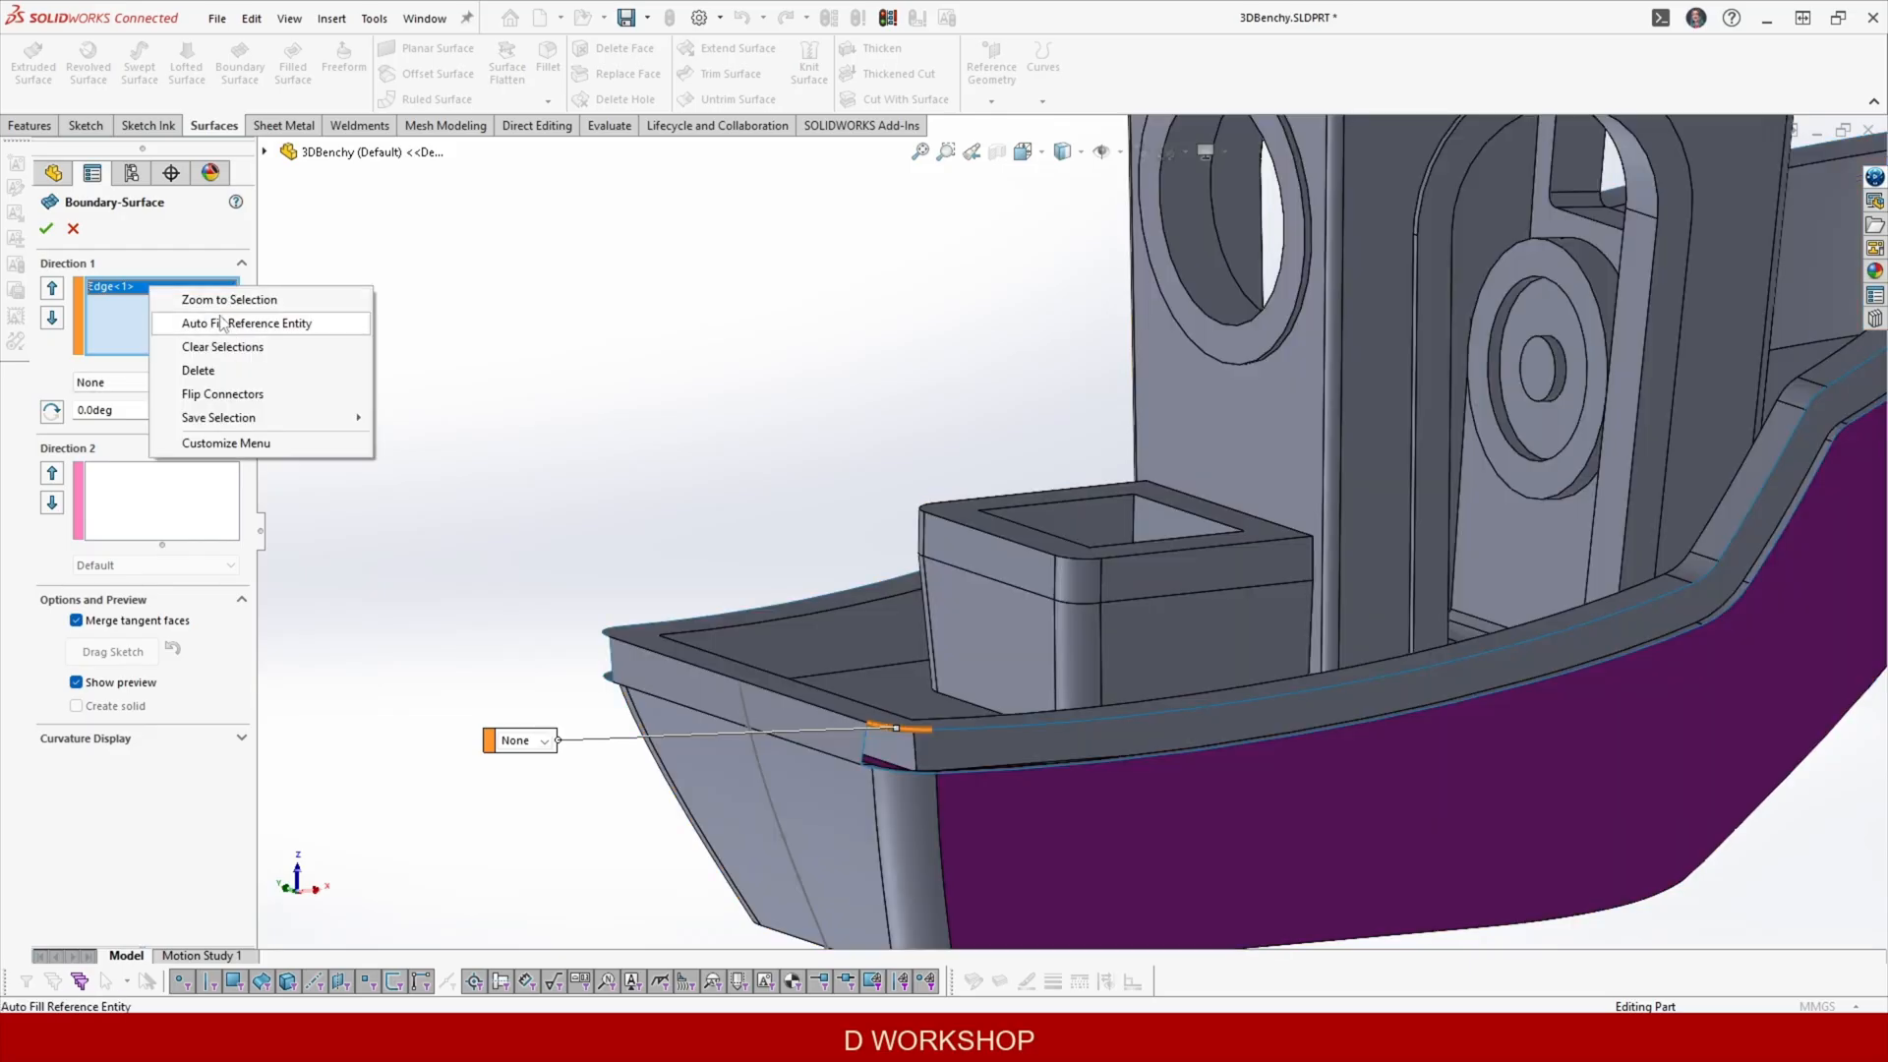
{"action": "left_click", "coordinate": [222, 346]}
Group the rim's upper outer edges from one stern corner around the bow to the other as a Direction 1 open group.
{"action": "right_click", "coordinate": [660, 534]}
{"action": "left_click", "coordinate": [739, 595]}
{"action": "left_click", "coordinate": [903, 730]}
{"action": "scroll", "coordinate": [1680, 521], "scroll_direction": "down", "scroll_amount": 3}
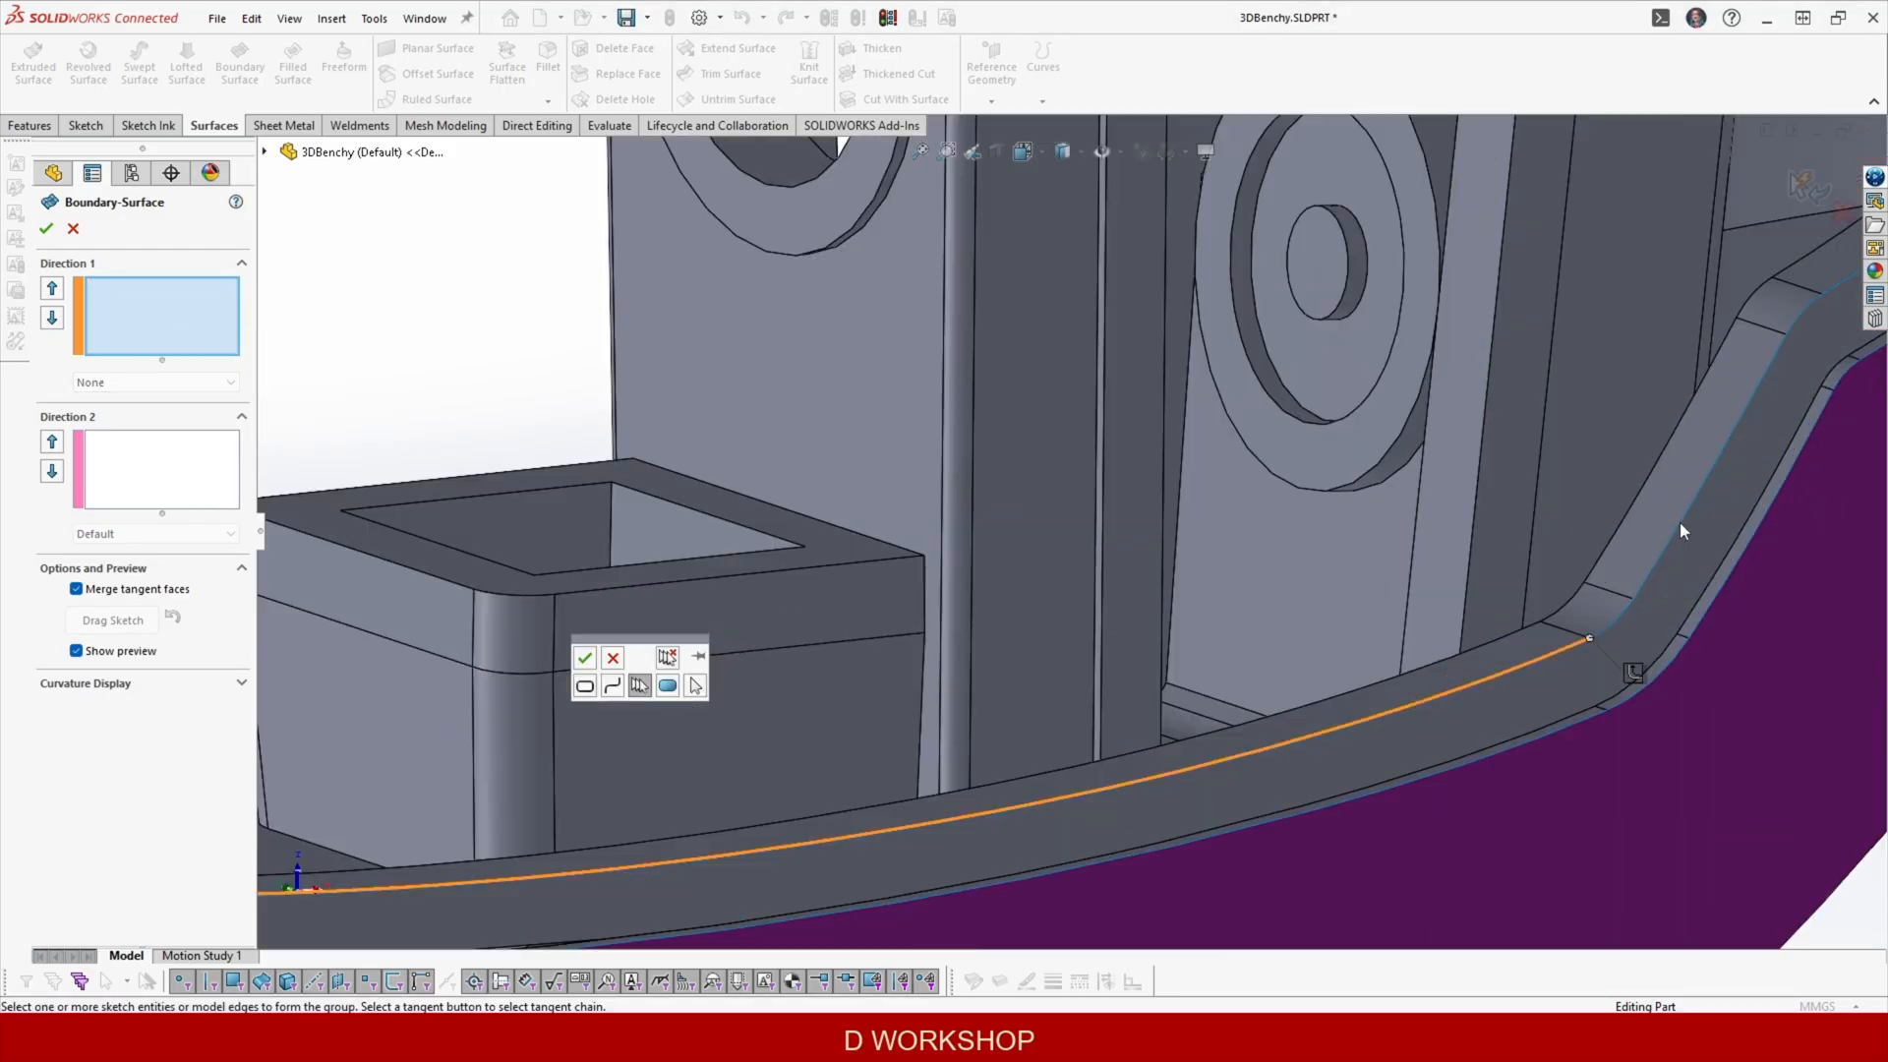
{"action": "scroll", "coordinate": [1648, 570], "scroll_direction": "up", "scroll_amount": 4}
{"action": "scroll", "coordinate": [1375, 480], "scroll_direction": "down", "scroll_amount": 4}
{"action": "left_click", "coordinate": [1377, 474]}
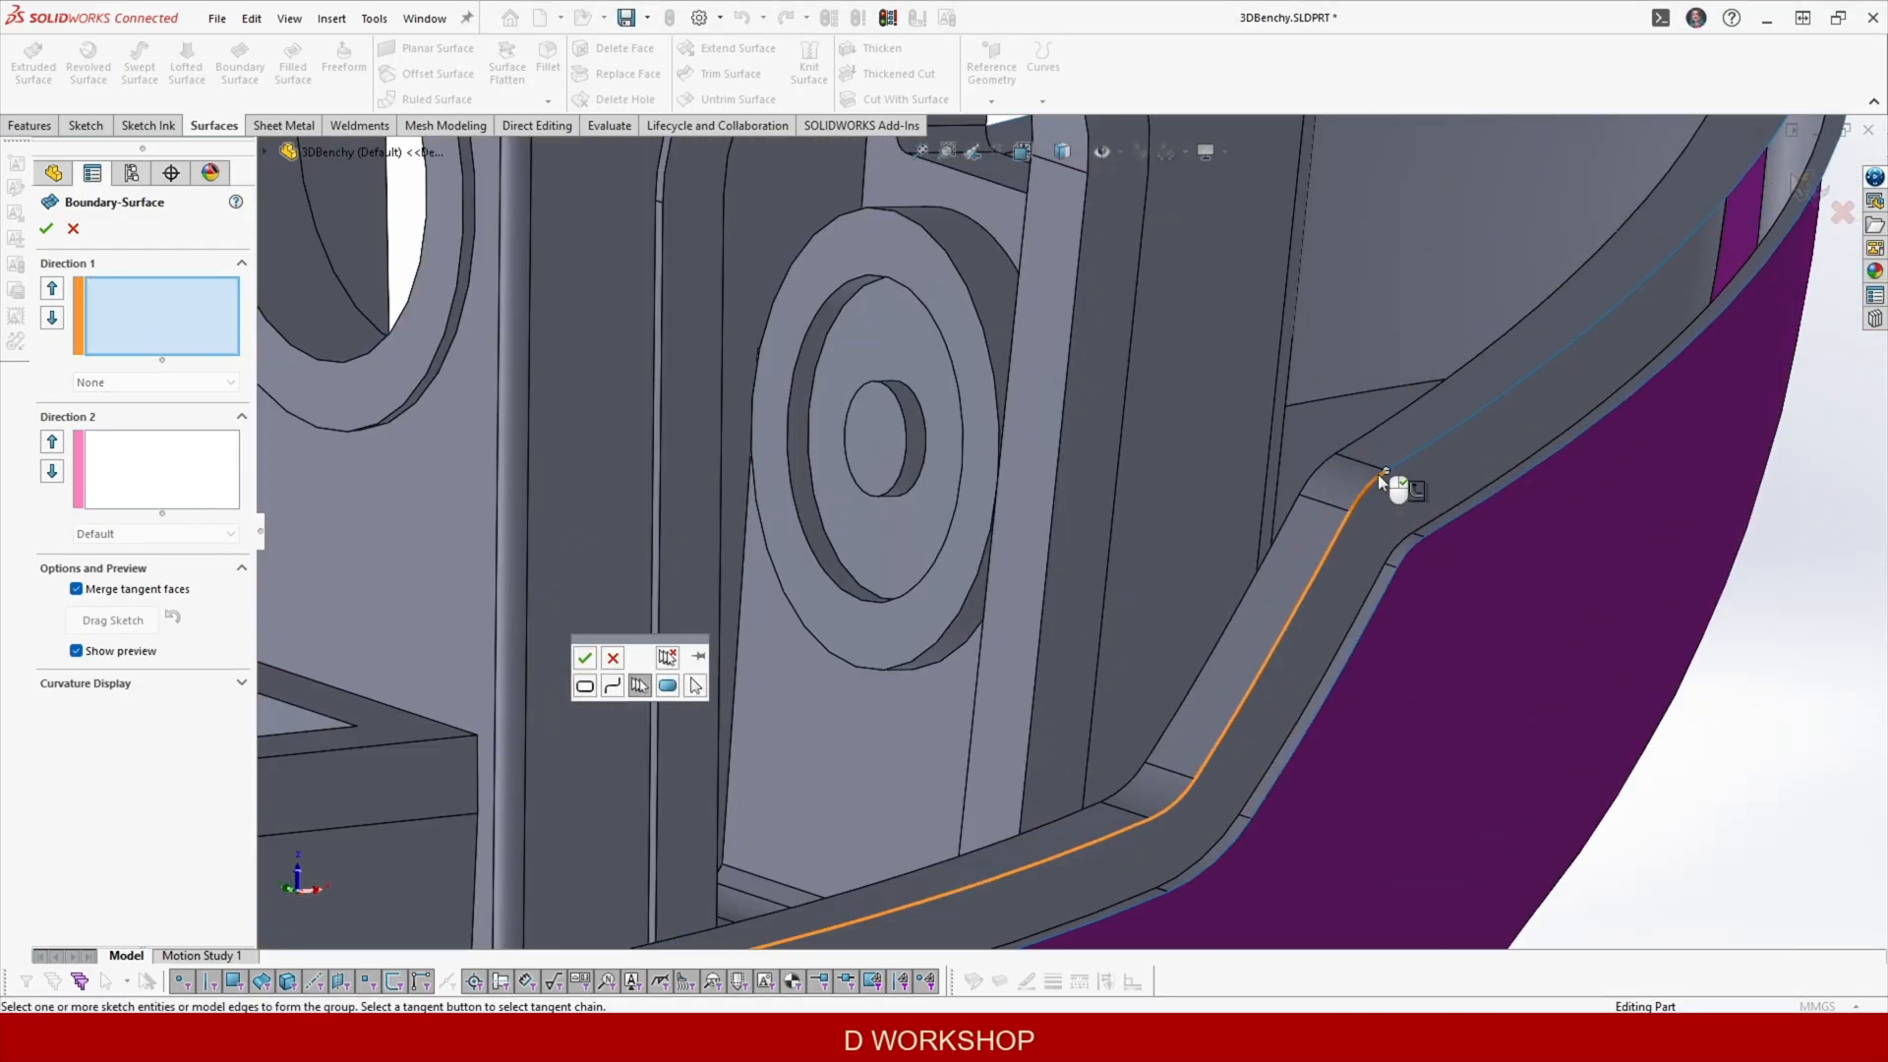
{"action": "left_click", "coordinate": [1455, 421]}
{"action": "scroll", "coordinate": [1455, 421], "scroll_direction": "up", "scroll_amount": 5}
{"action": "scroll", "coordinate": [1215, 503], "scroll_direction": "down", "scroll_amount": 5}
{"action": "left_click", "coordinate": [1219, 482]}
{"action": "left_click", "coordinate": [1166, 484]}
{"action": "scroll", "coordinate": [765, 627], "scroll_direction": "up", "scroll_amount": 5}
{"action": "scroll", "coordinate": [810, 376], "scroll_direction": "down", "scroll_amount": 5}
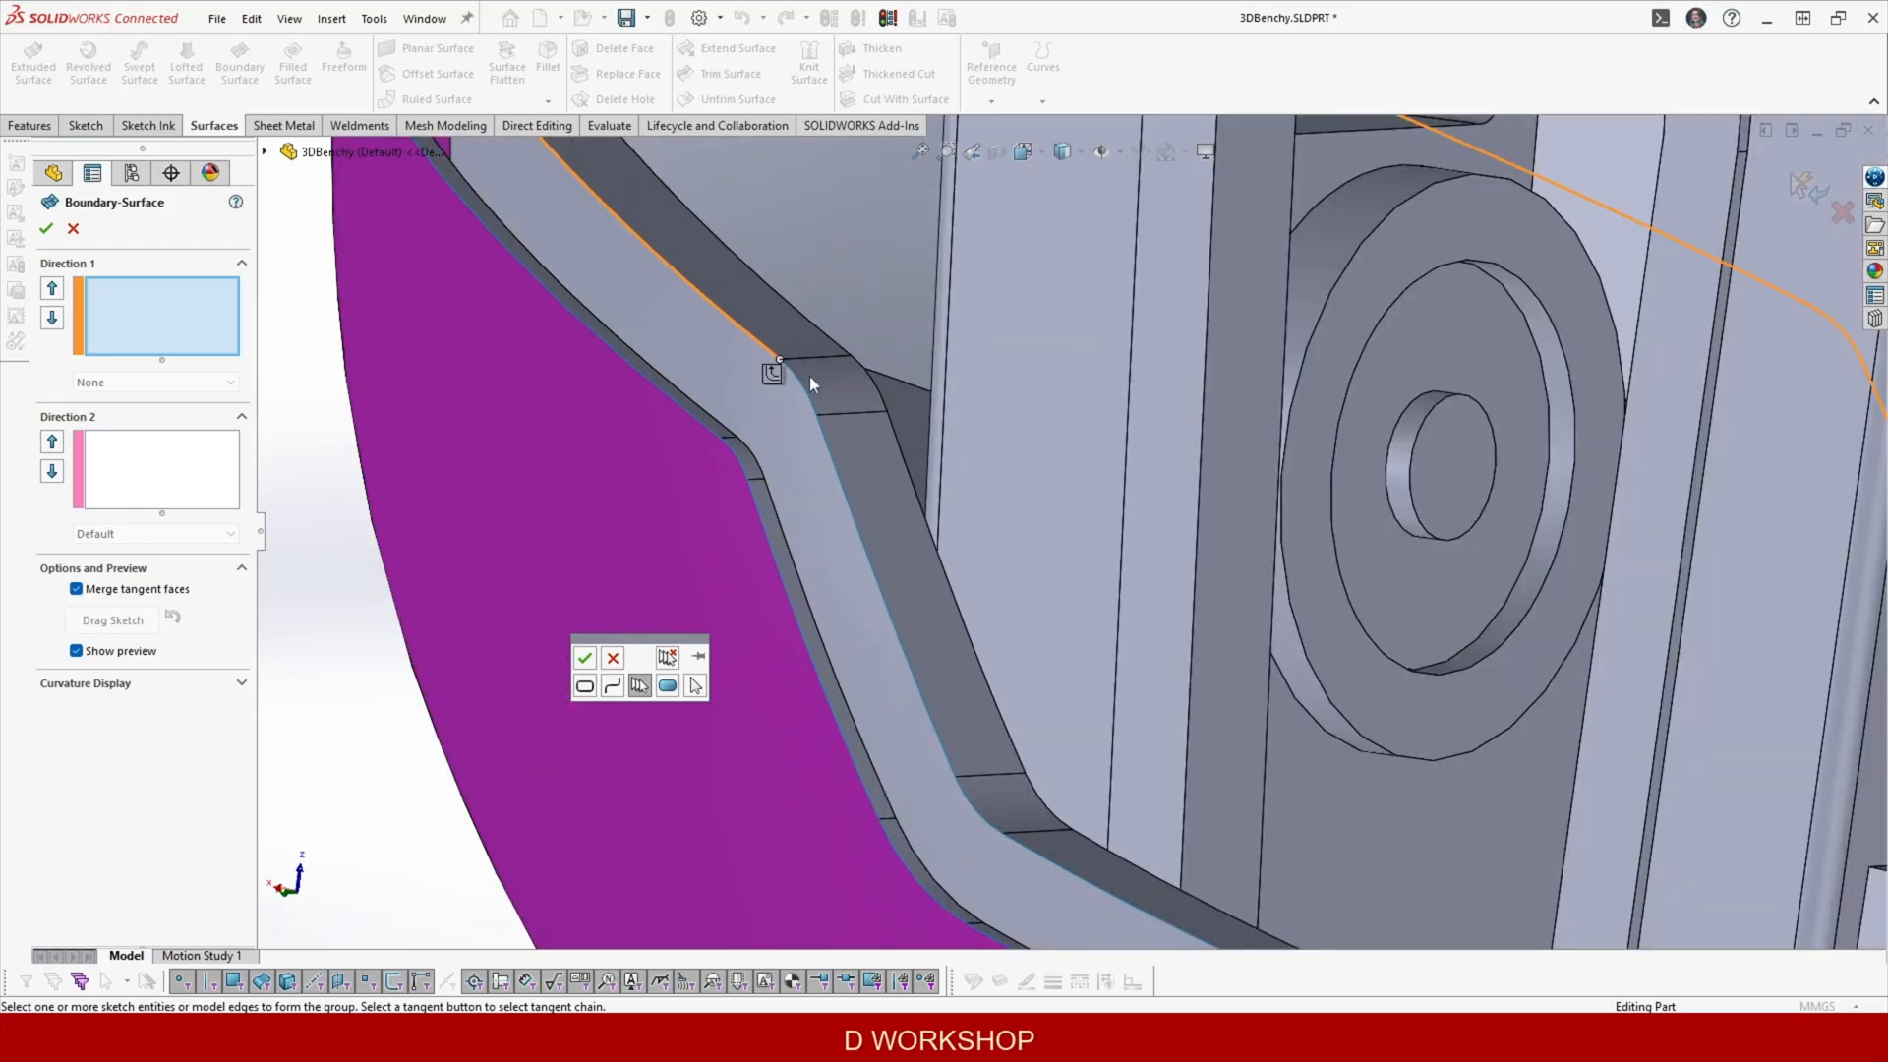
{"action": "left_click", "coordinate": [823, 435]}
{"action": "scroll", "coordinate": [1253, 771], "scroll_direction": "up", "scroll_amount": 5}
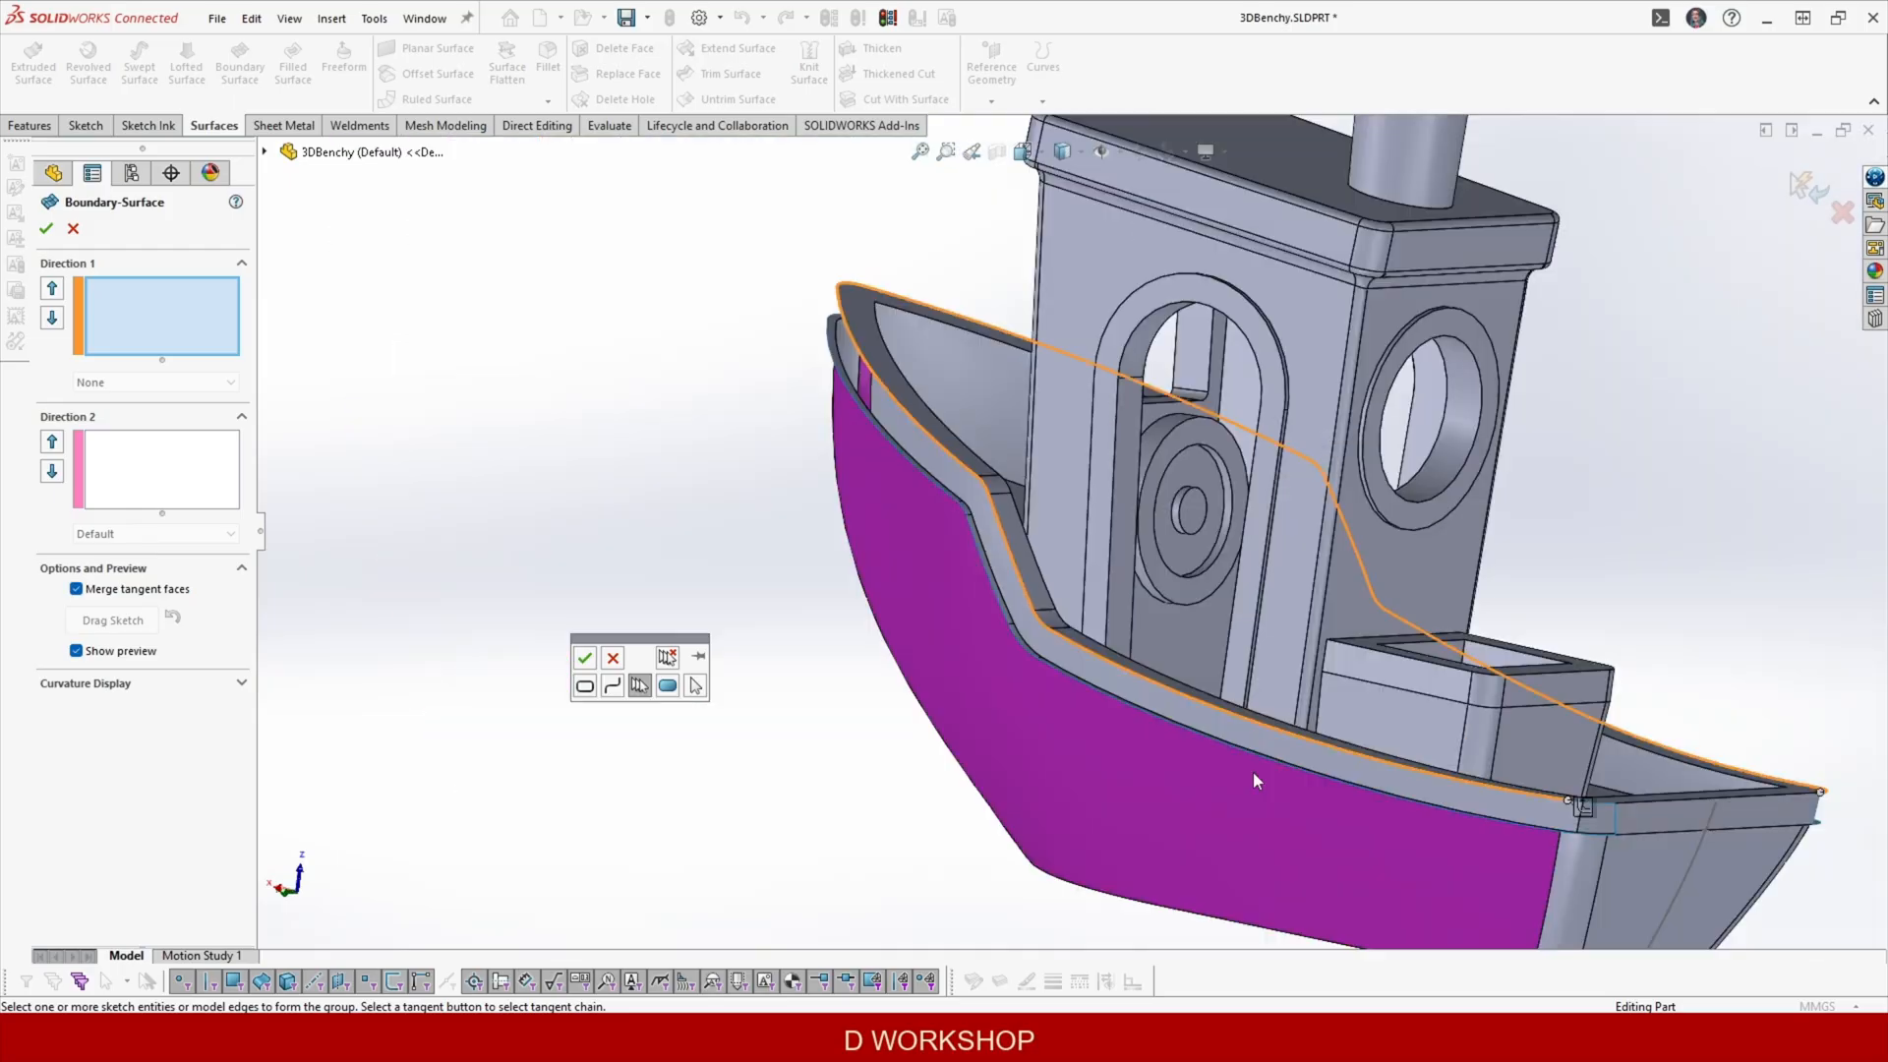
{"action": "scroll", "coordinate": [1376, 796], "scroll_direction": "down", "scroll_amount": 5}
{"action": "scroll", "coordinate": [1531, 817], "scroll_direction": "down", "scroll_amount": 3}
{"action": "left_click", "coordinate": [584, 657]}
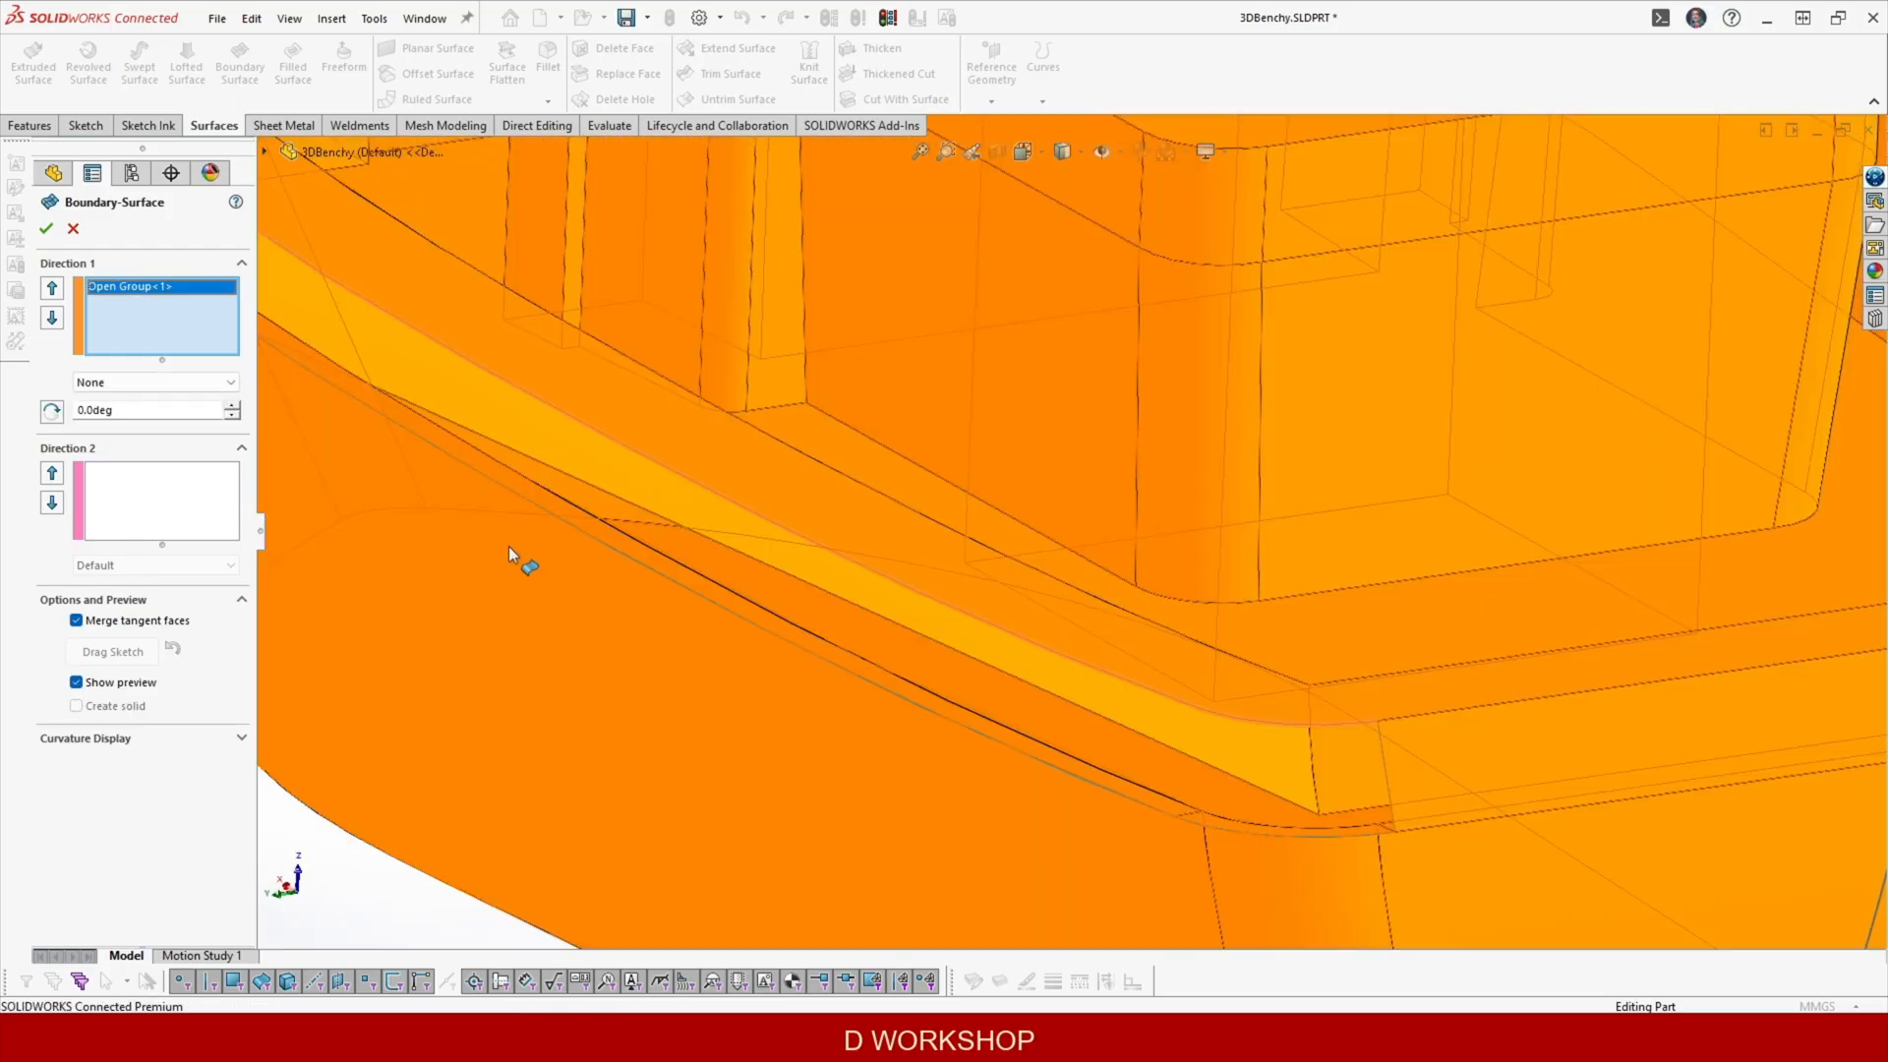
Try to group the hull's upper outer edges around the bow between both stern corners as the second Direction 1 curve.
{"action": "right_click", "coordinate": [521, 839]}
{"action": "left_click", "coordinate": [580, 517]}
{"action": "left_click", "coordinate": [1218, 741]}
{"action": "left_click", "coordinate": [1115, 716]}
{"action": "scroll", "coordinate": [1115, 716], "scroll_direction": "up", "scroll_amount": 5}
{"action": "scroll", "coordinate": [824, 433], "scroll_direction": "down", "scroll_amount": 5}
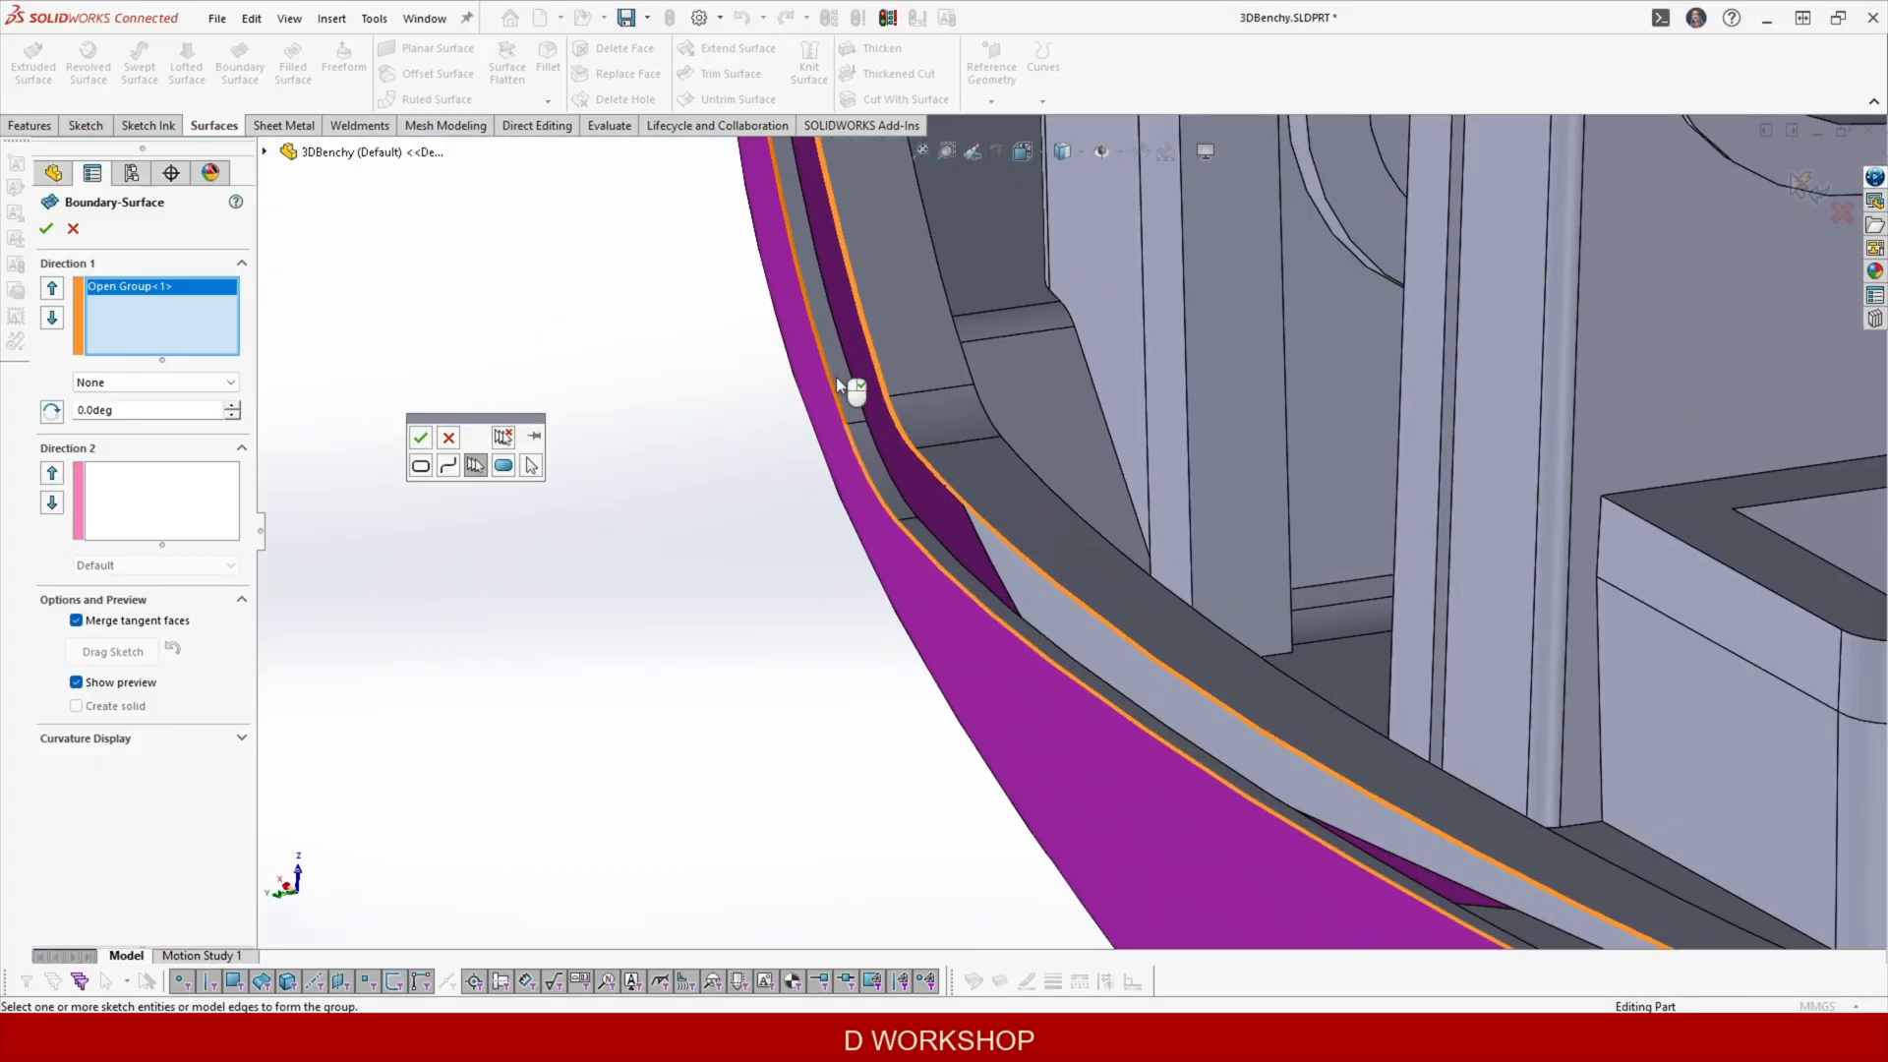
{"action": "scroll", "coordinate": [846, 392], "scroll_direction": "down", "scroll_amount": 3}
{"action": "left_click", "coordinate": [986, 382]}
{"action": "scroll", "coordinate": [986, 382], "scroll_direction": "up", "scroll_amount": 5}
{"action": "middle_click_drag", "start_coordinate": [987, 382], "coordinate": [1099, 338]}
{"action": "scroll", "coordinate": [939, 422], "scroll_direction": "down", "scroll_amount": 2}
{"action": "scroll", "coordinate": [1317, 719], "scroll_direction": "down", "scroll_amount": 5}
{"action": "left_click", "coordinate": [1137, 628]}
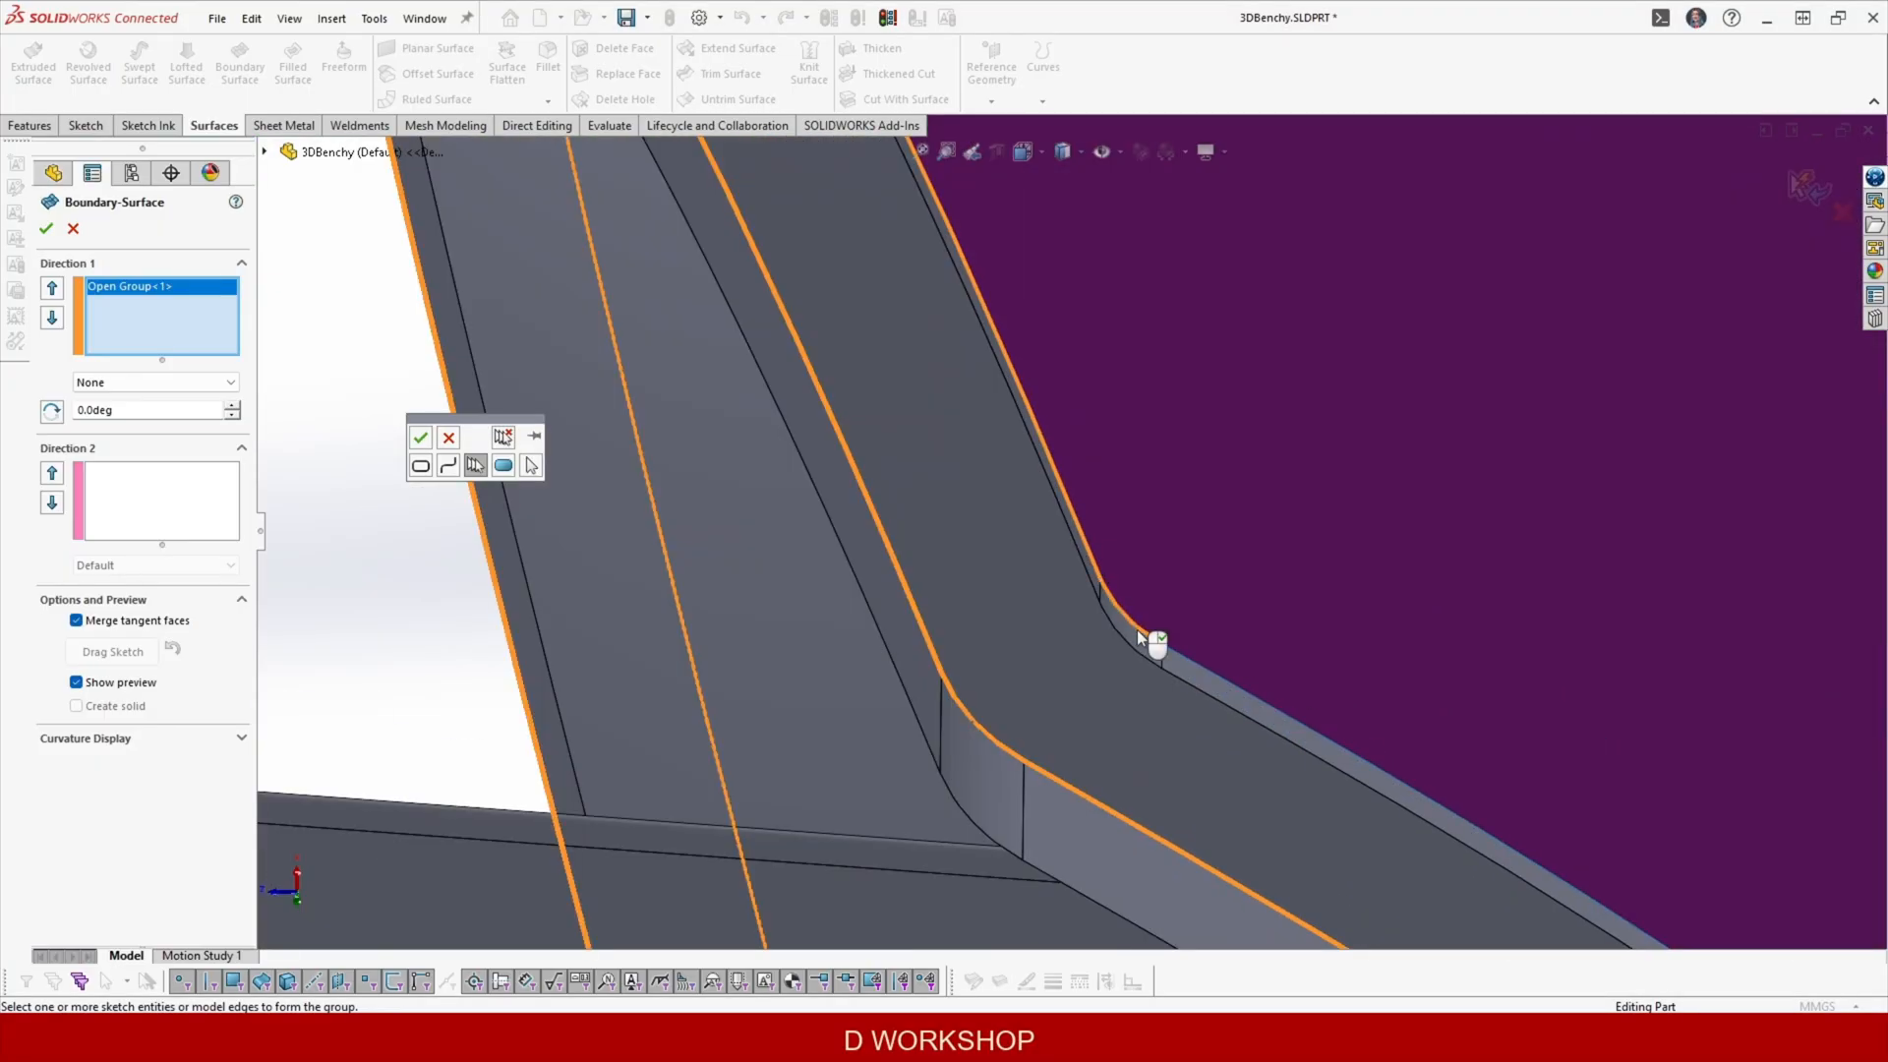
{"action": "left_click", "coordinate": [1156, 640]}
{"action": "scroll", "coordinate": [1219, 659], "scroll_direction": "up", "scroll_amount": 5}
{"action": "scroll", "coordinate": [1222, 658], "scroll_direction": "down", "scroll_amount": 1}
{"action": "left_click", "coordinate": [1065, 542]}
{"action": "left_click", "coordinate": [1081, 596]}
{"action": "scroll", "coordinate": [1080, 596], "scroll_direction": "up", "scroll_amount": 6}
{"action": "middle_click_drag", "start_coordinate": [1091, 580], "coordinate": [1062, 324]}
{"action": "scroll", "coordinate": [669, 711], "scroll_direction": "down", "scroll_amount": 5}
{"action": "left_click", "coordinate": [664, 716]}
{"action": "left_click", "coordinate": [422, 435]}
Add the short vertical edges at both stern corners as Direction 2 curves and remove the Direction 1 curves.
{"action": "scroll", "coordinate": [423, 436], "scroll_direction": "up", "scroll_amount": 4}
{"action": "left_click", "coordinate": [161, 470]}
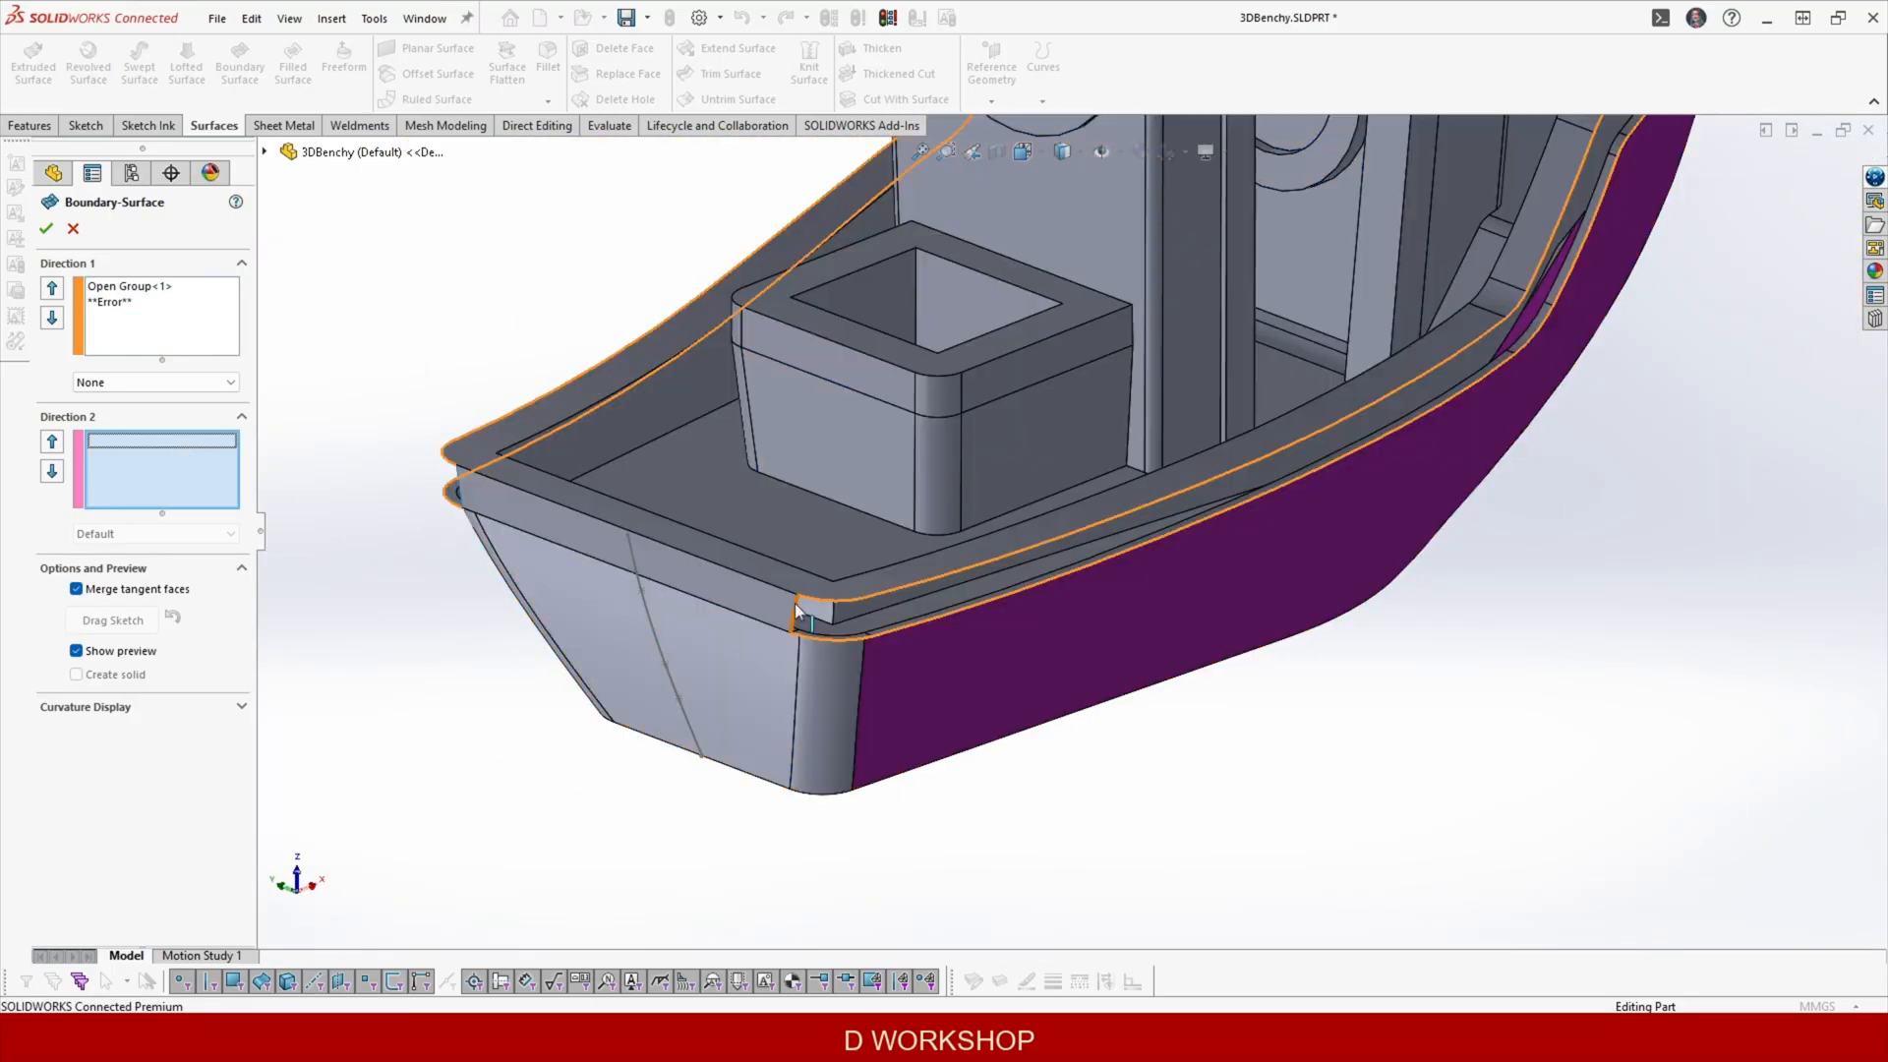
{"action": "left_click", "coordinate": [799, 612]}
{"action": "scroll", "coordinate": [474, 493], "scroll_direction": "down", "scroll_amount": 6}
{"action": "left_click", "coordinate": [753, 485]}
{"action": "scroll", "coordinate": [752, 486], "scroll_direction": "up", "scroll_amount": 4}
{"action": "scroll", "coordinate": [844, 451], "scroll_direction": "down", "scroll_amount": 2}
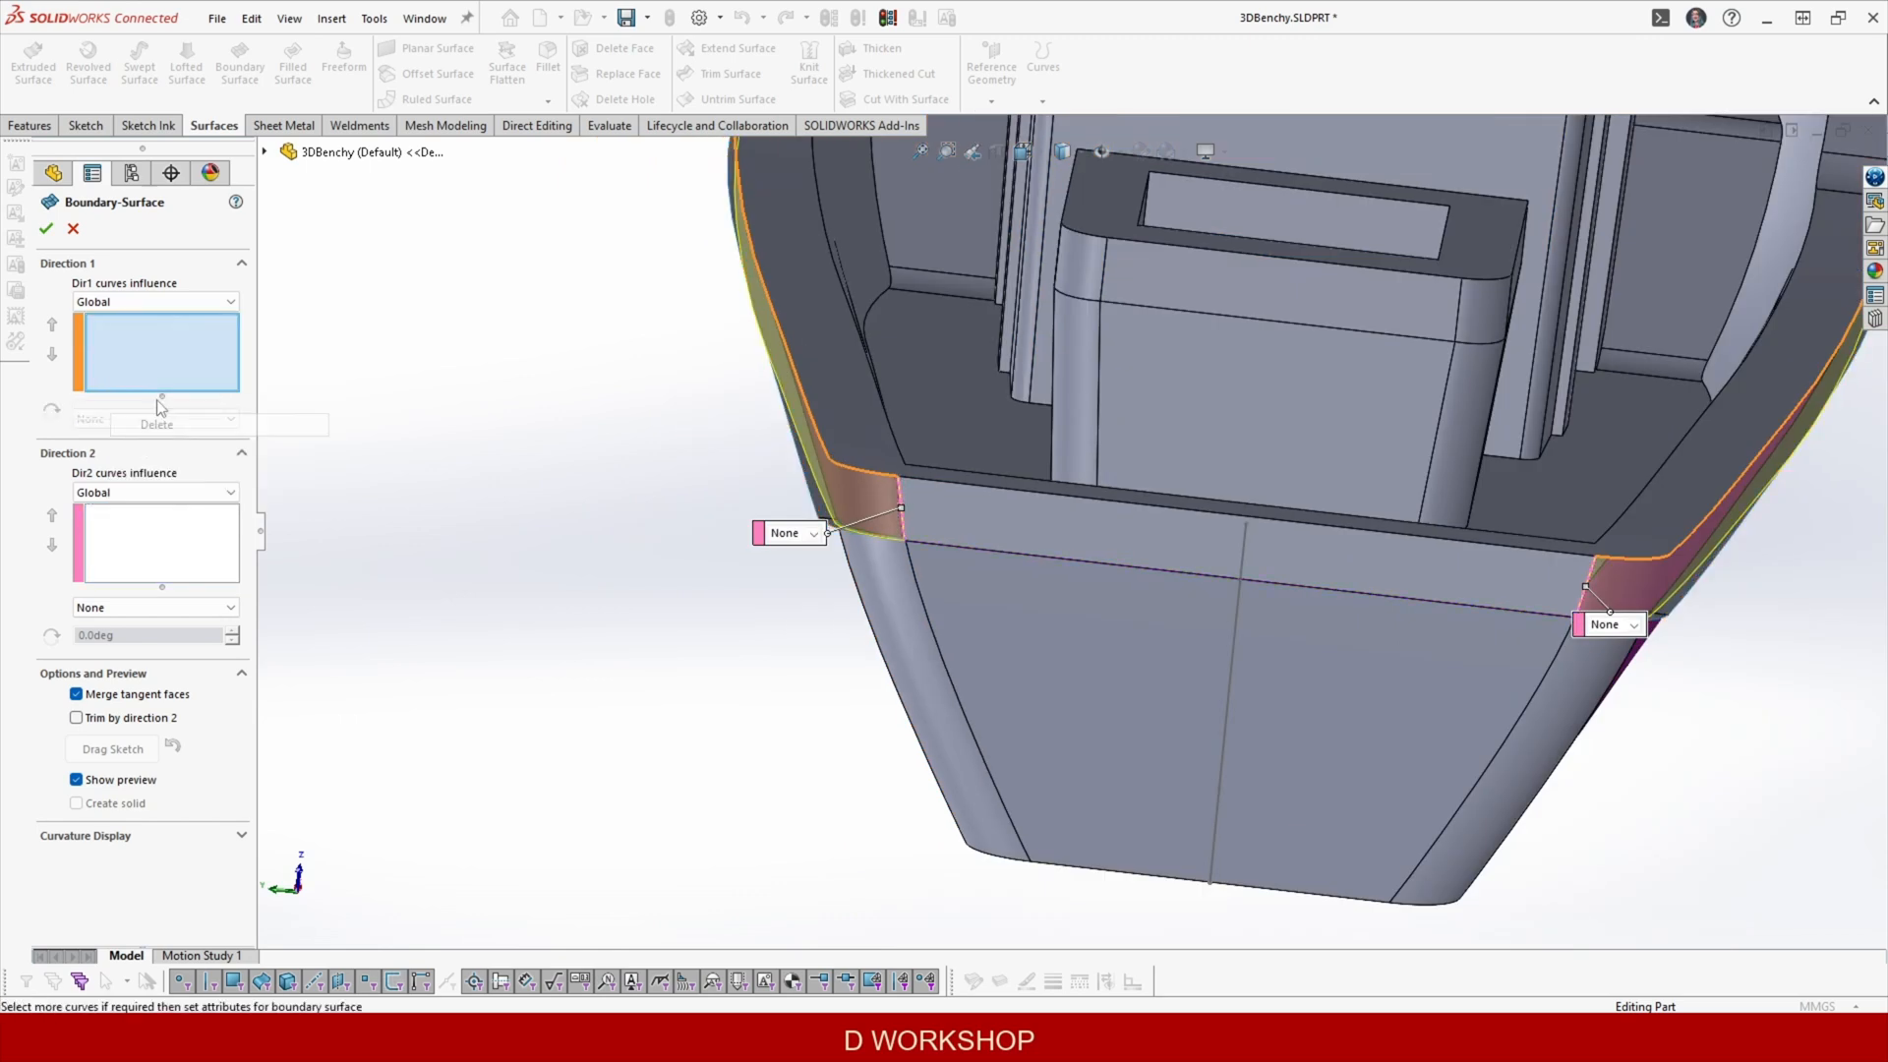
Try to pick the rim and hull edge chains again for Direction 1 and cancel the boundary surface.
{"action": "left_click", "coordinate": [468, 468]}
{"action": "middle_click_drag", "start_coordinate": [470, 470], "coordinate": [788, 574]}
{"action": "right_click", "coordinate": [660, 633]}
{"action": "left_click", "coordinate": [730, 297]}
{"action": "middle_click_drag", "start_coordinate": [729, 324], "coordinate": [887, 317]}
{"action": "scroll", "coordinate": [772, 324], "scroll_direction": "down", "scroll_amount": 3}
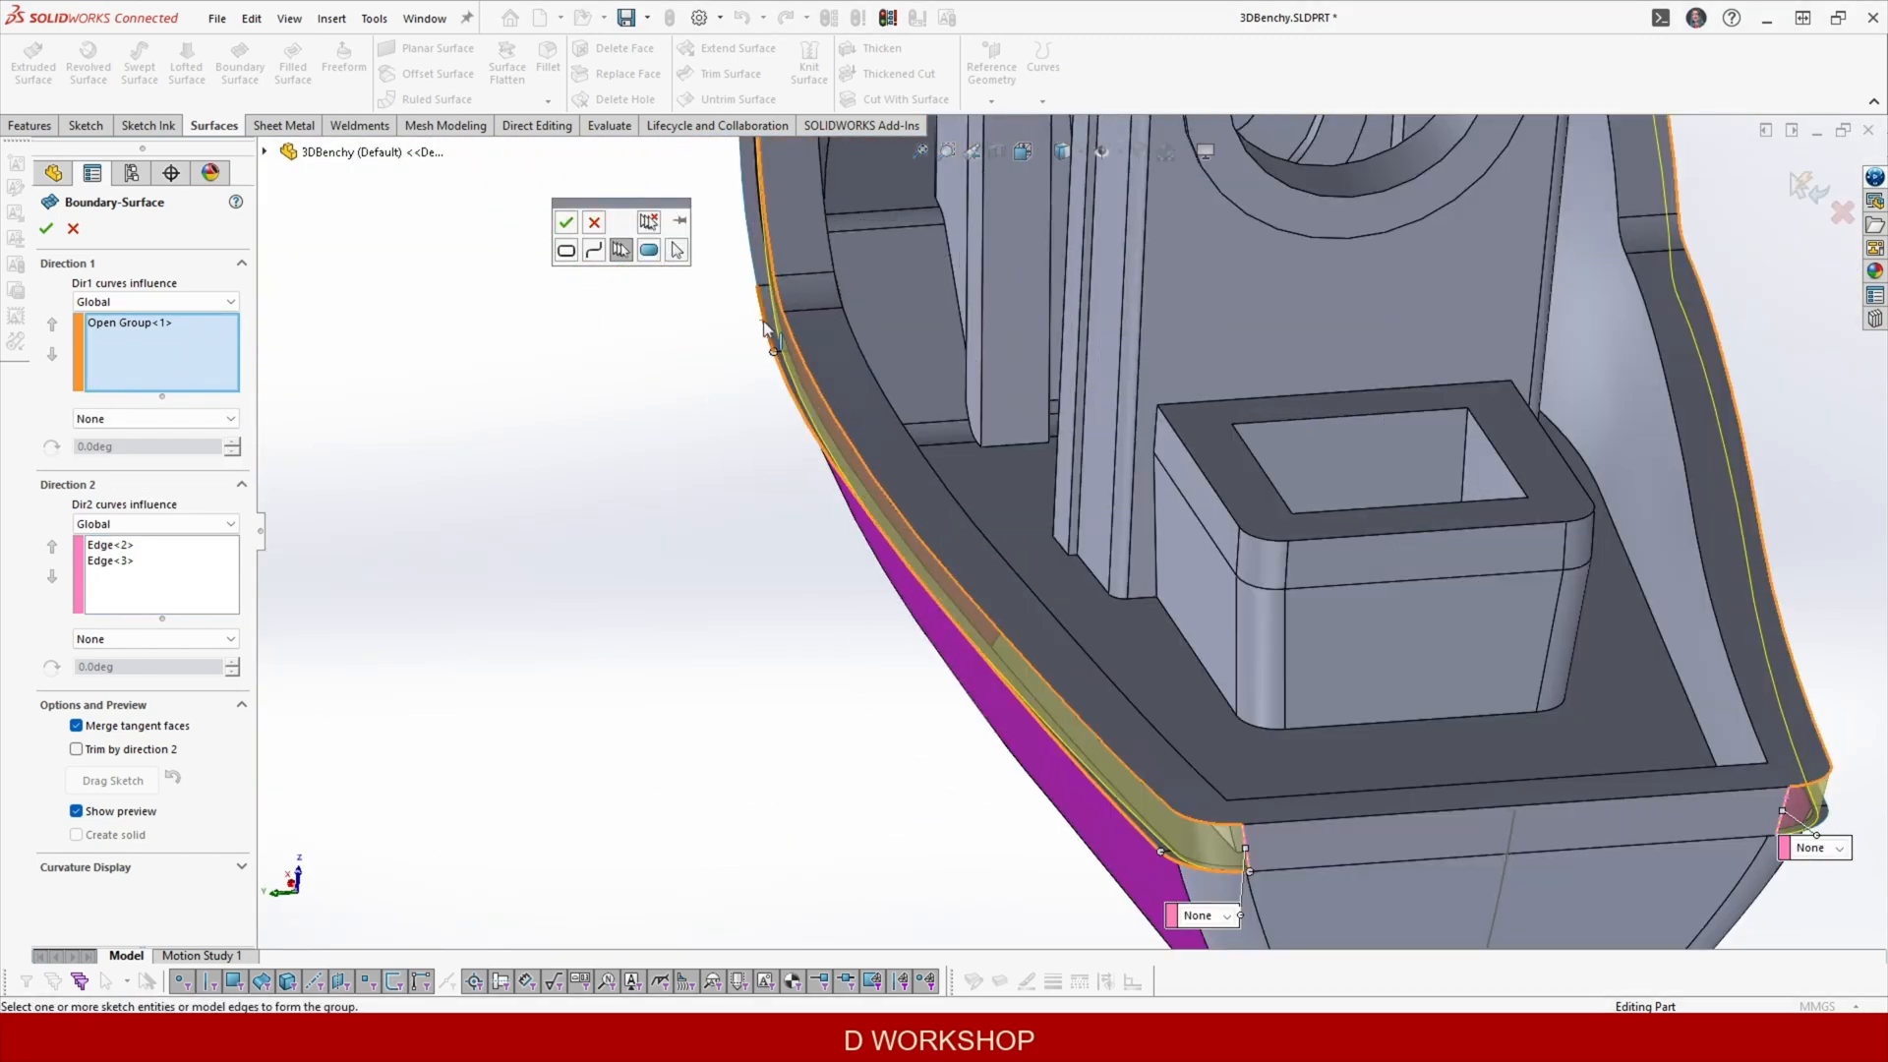
{"action": "middle_click_drag", "start_coordinate": [763, 257], "coordinate": [988, 495]}
{"action": "left_click", "coordinate": [962, 476]}
{"action": "scroll", "coordinate": [965, 480], "scroll_direction": "up", "scroll_amount": 4}
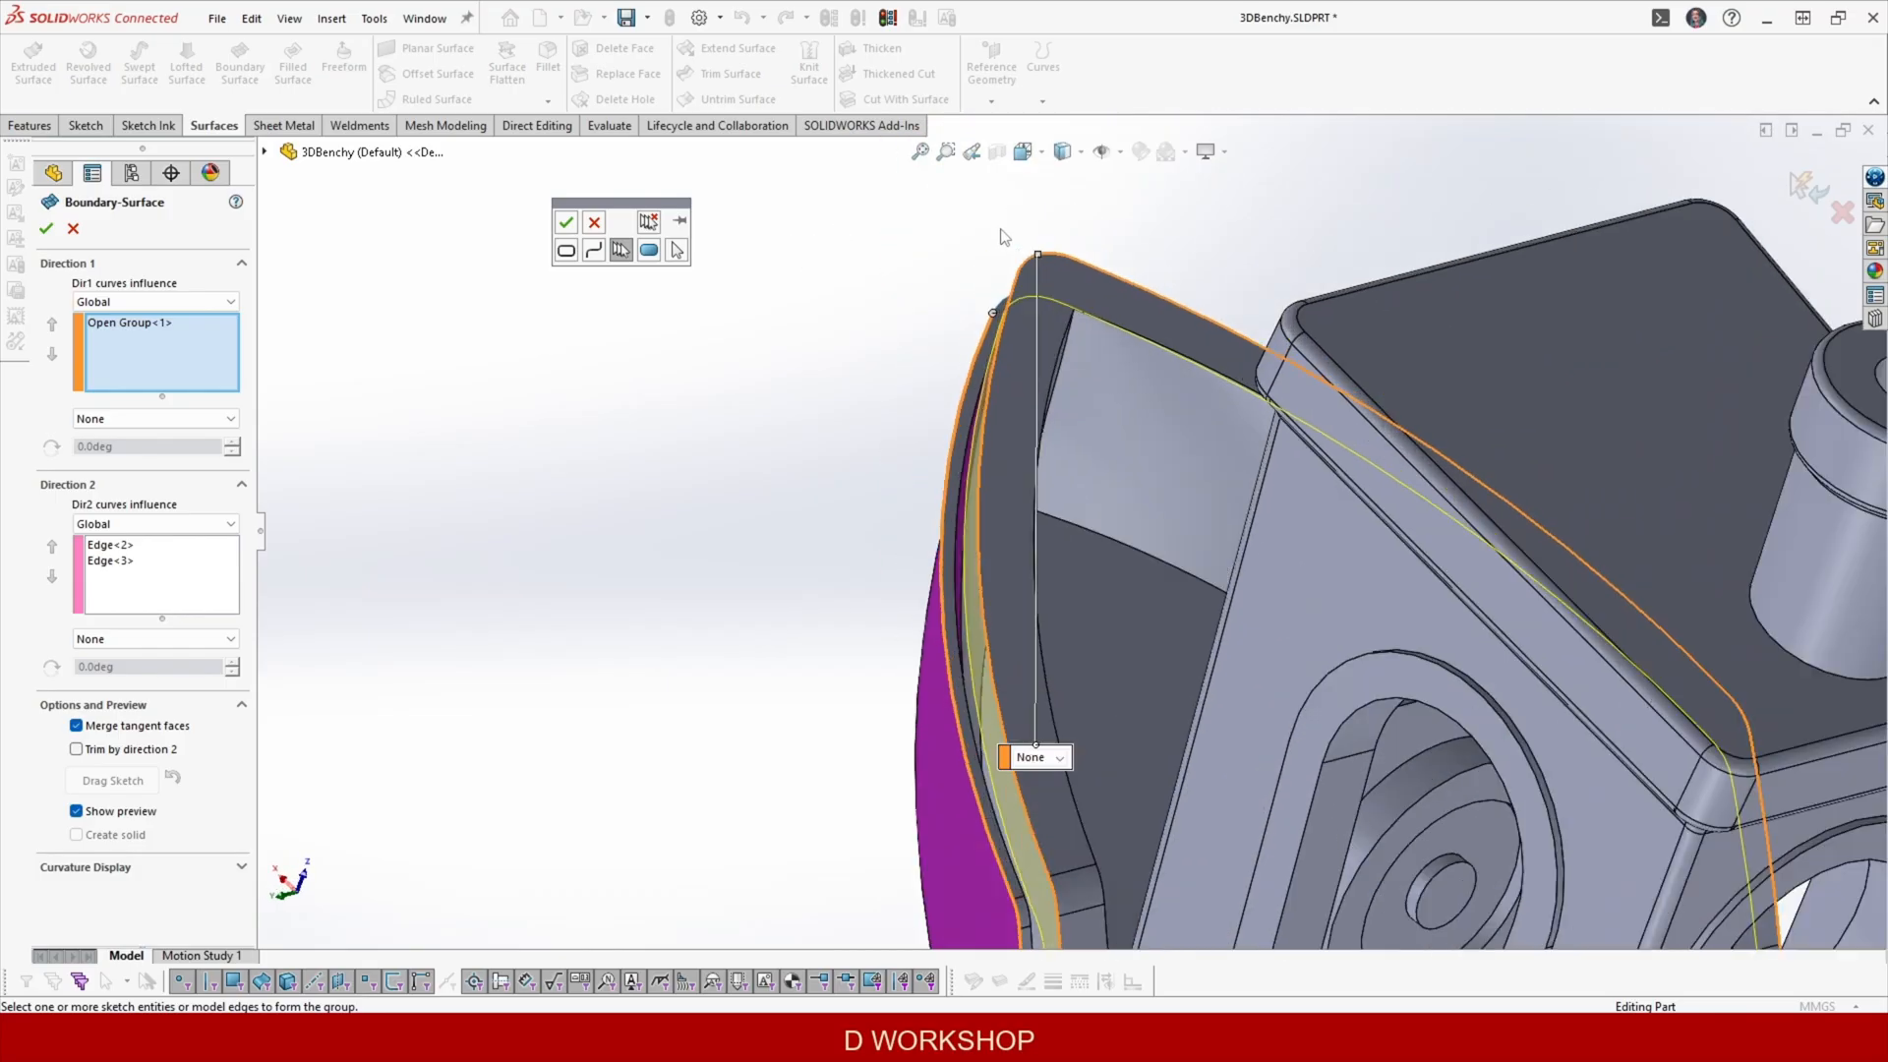
{"action": "scroll", "coordinate": [1000, 236], "scroll_direction": "down", "scroll_amount": 3}
{"action": "middle_click_drag", "start_coordinate": [1032, 371], "coordinate": [1698, 473]}
{"action": "scroll", "coordinate": [1514, 729], "scroll_direction": "down", "scroll_amount": 3}
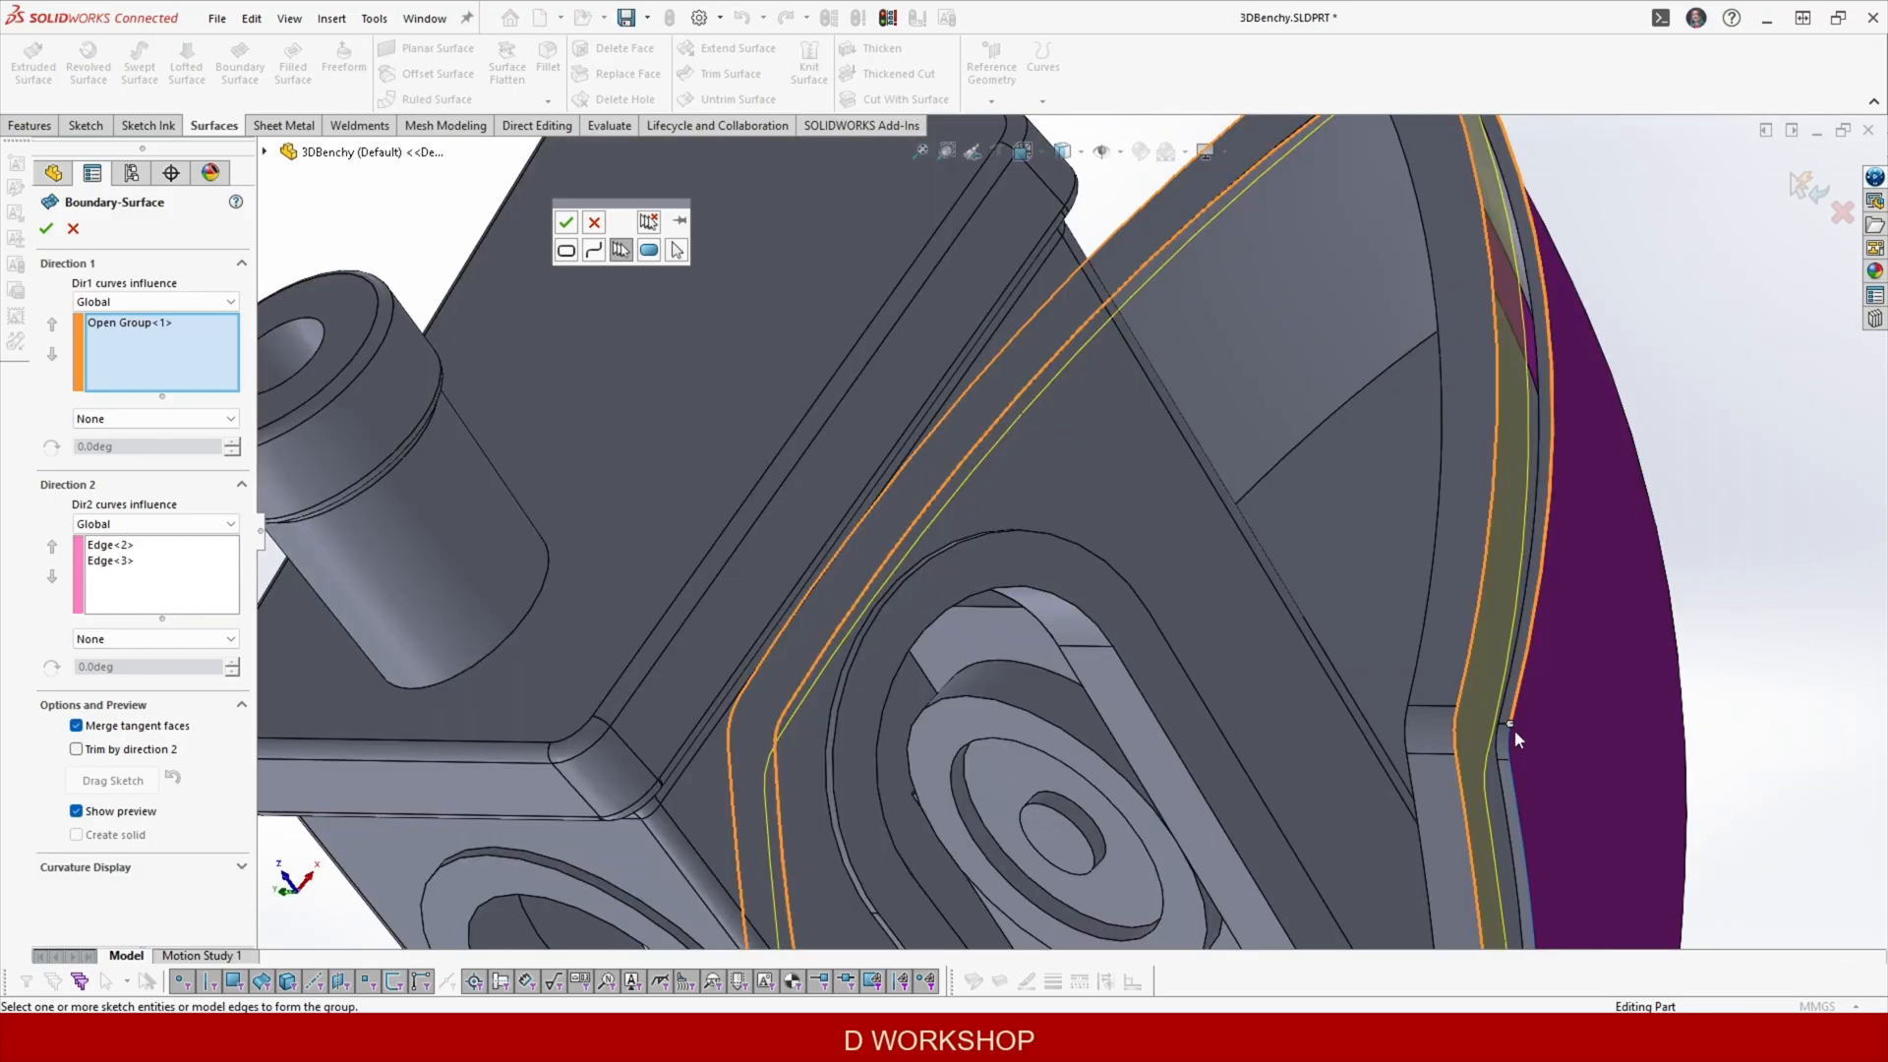
{"action": "middle_click_drag", "start_coordinate": [1514, 779], "coordinate": [1199, 678], "text": "ctrl"}
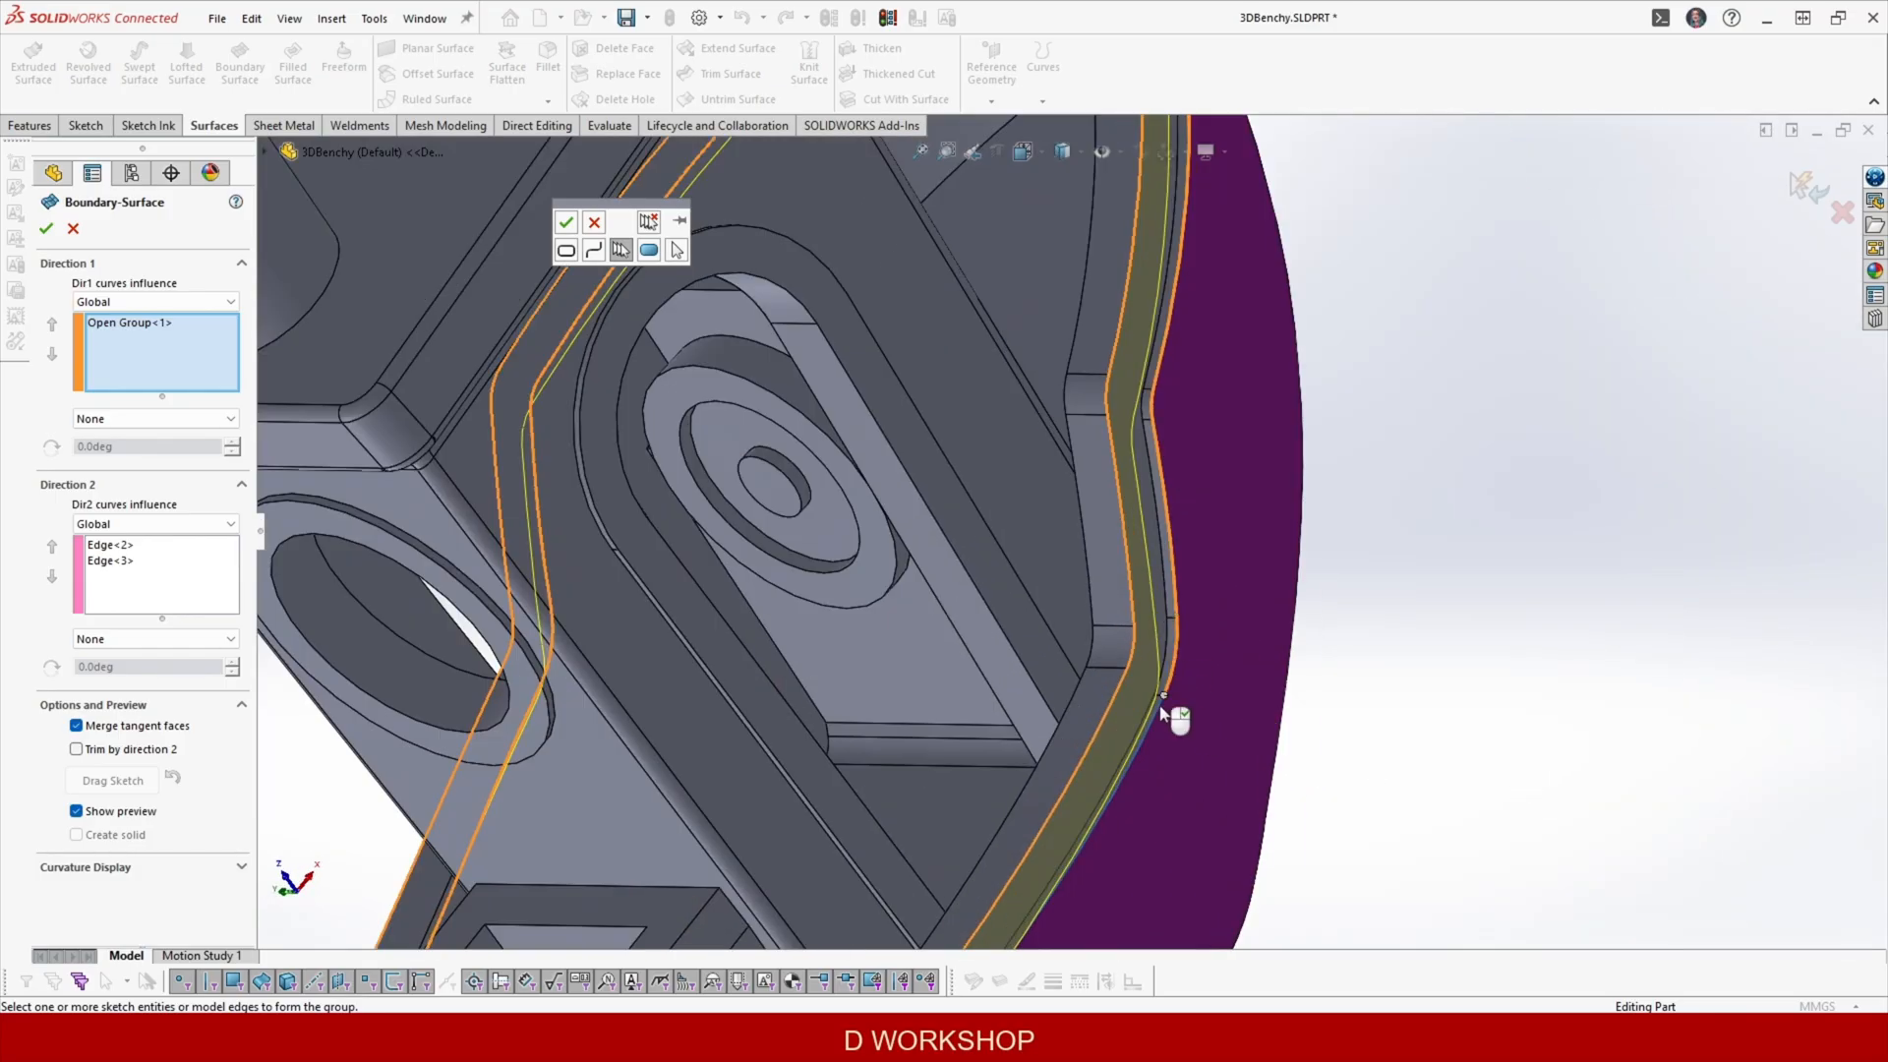
{"action": "scroll", "coordinate": [1163, 710], "scroll_direction": "up", "scroll_amount": 5}
{"action": "scroll", "coordinate": [899, 842], "scroll_direction": "down", "scroll_amount": 5}
{"action": "scroll", "coordinate": [1064, 521], "scroll_direction": "down", "scroll_amount": 3}
{"action": "left_click", "coordinate": [567, 223]}
{"action": "scroll", "coordinate": [950, 327], "scroll_direction": "up", "scroll_amount": 3}
{"action": "left_click", "coordinate": [73, 229]}
Set up a surface loft between the two vertical stern corner edges, with the rim's upper outer edge chain as guide curve.
{"action": "middle_click_drag", "start_coordinate": [1238, 537], "coordinate": [834, 533]}
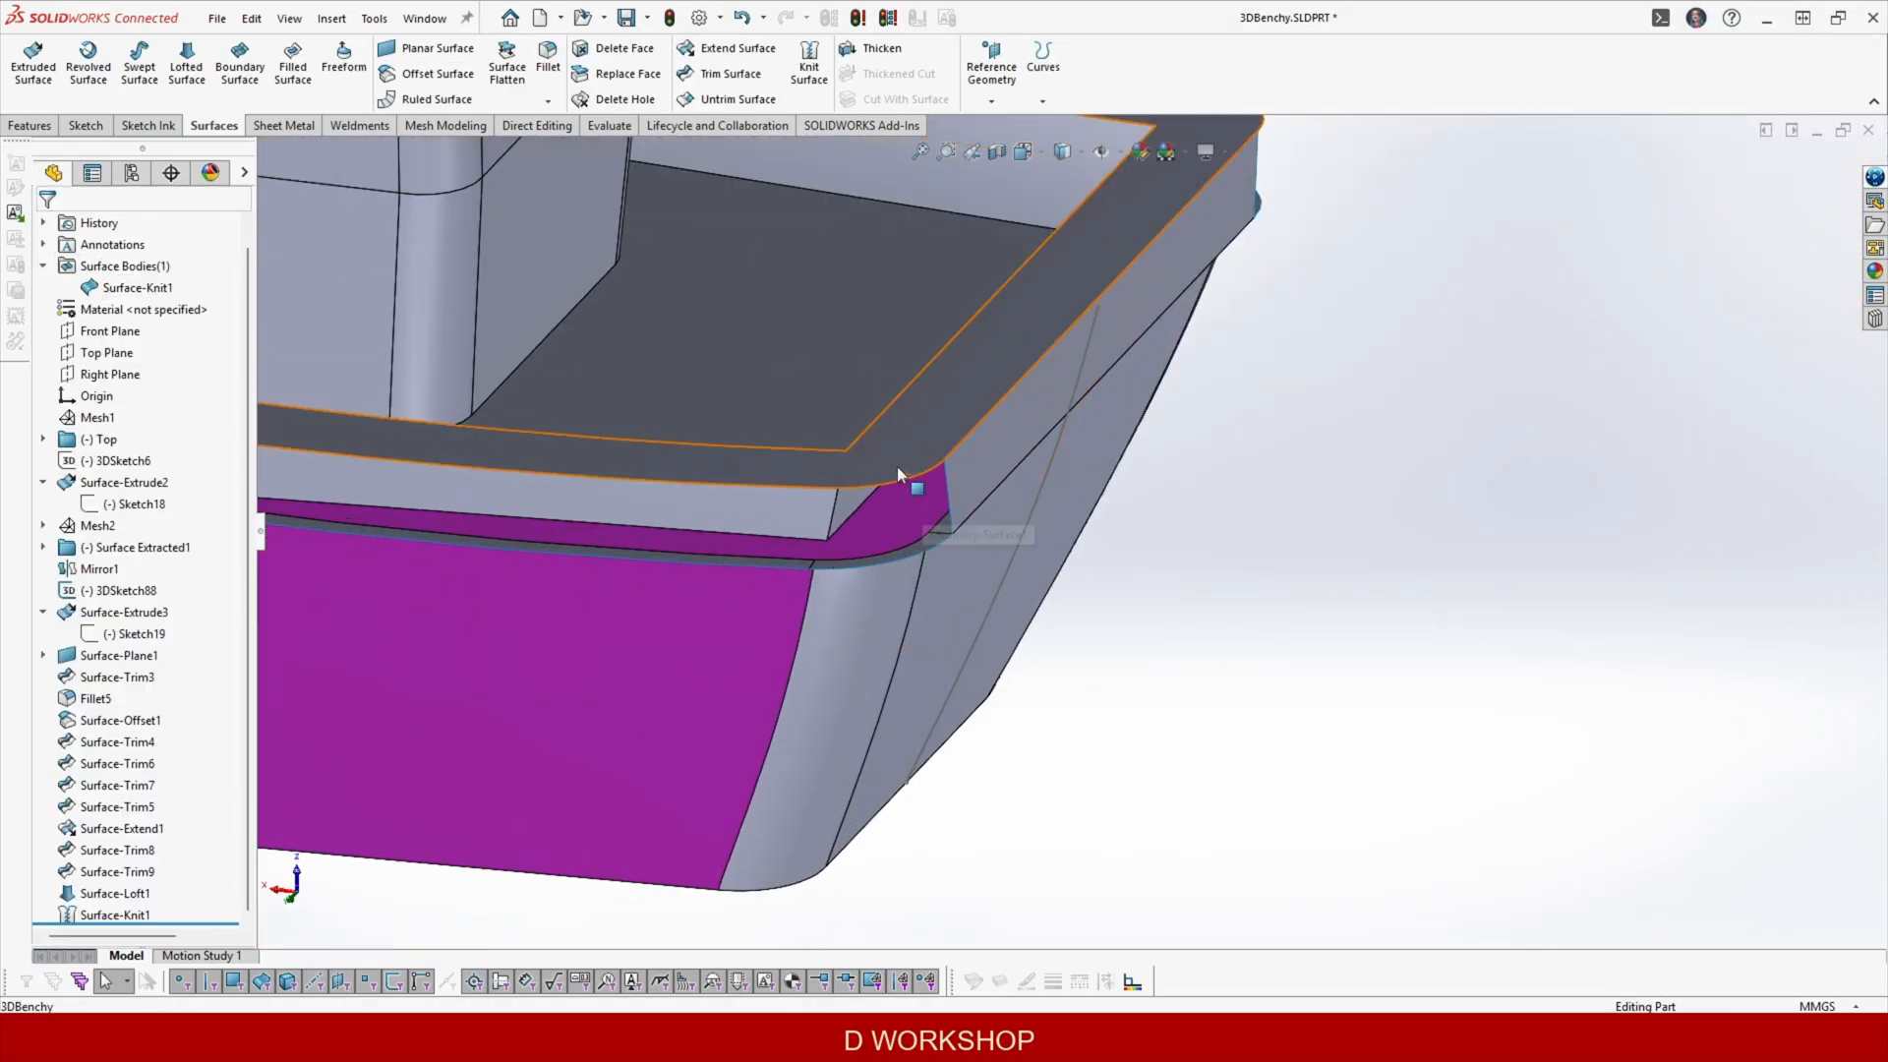
{"action": "scroll", "coordinate": [897, 476], "scroll_direction": "up", "scroll_amount": 3}
{"action": "scroll", "coordinate": [877, 493], "scroll_direction": "down", "scroll_amount": 3}
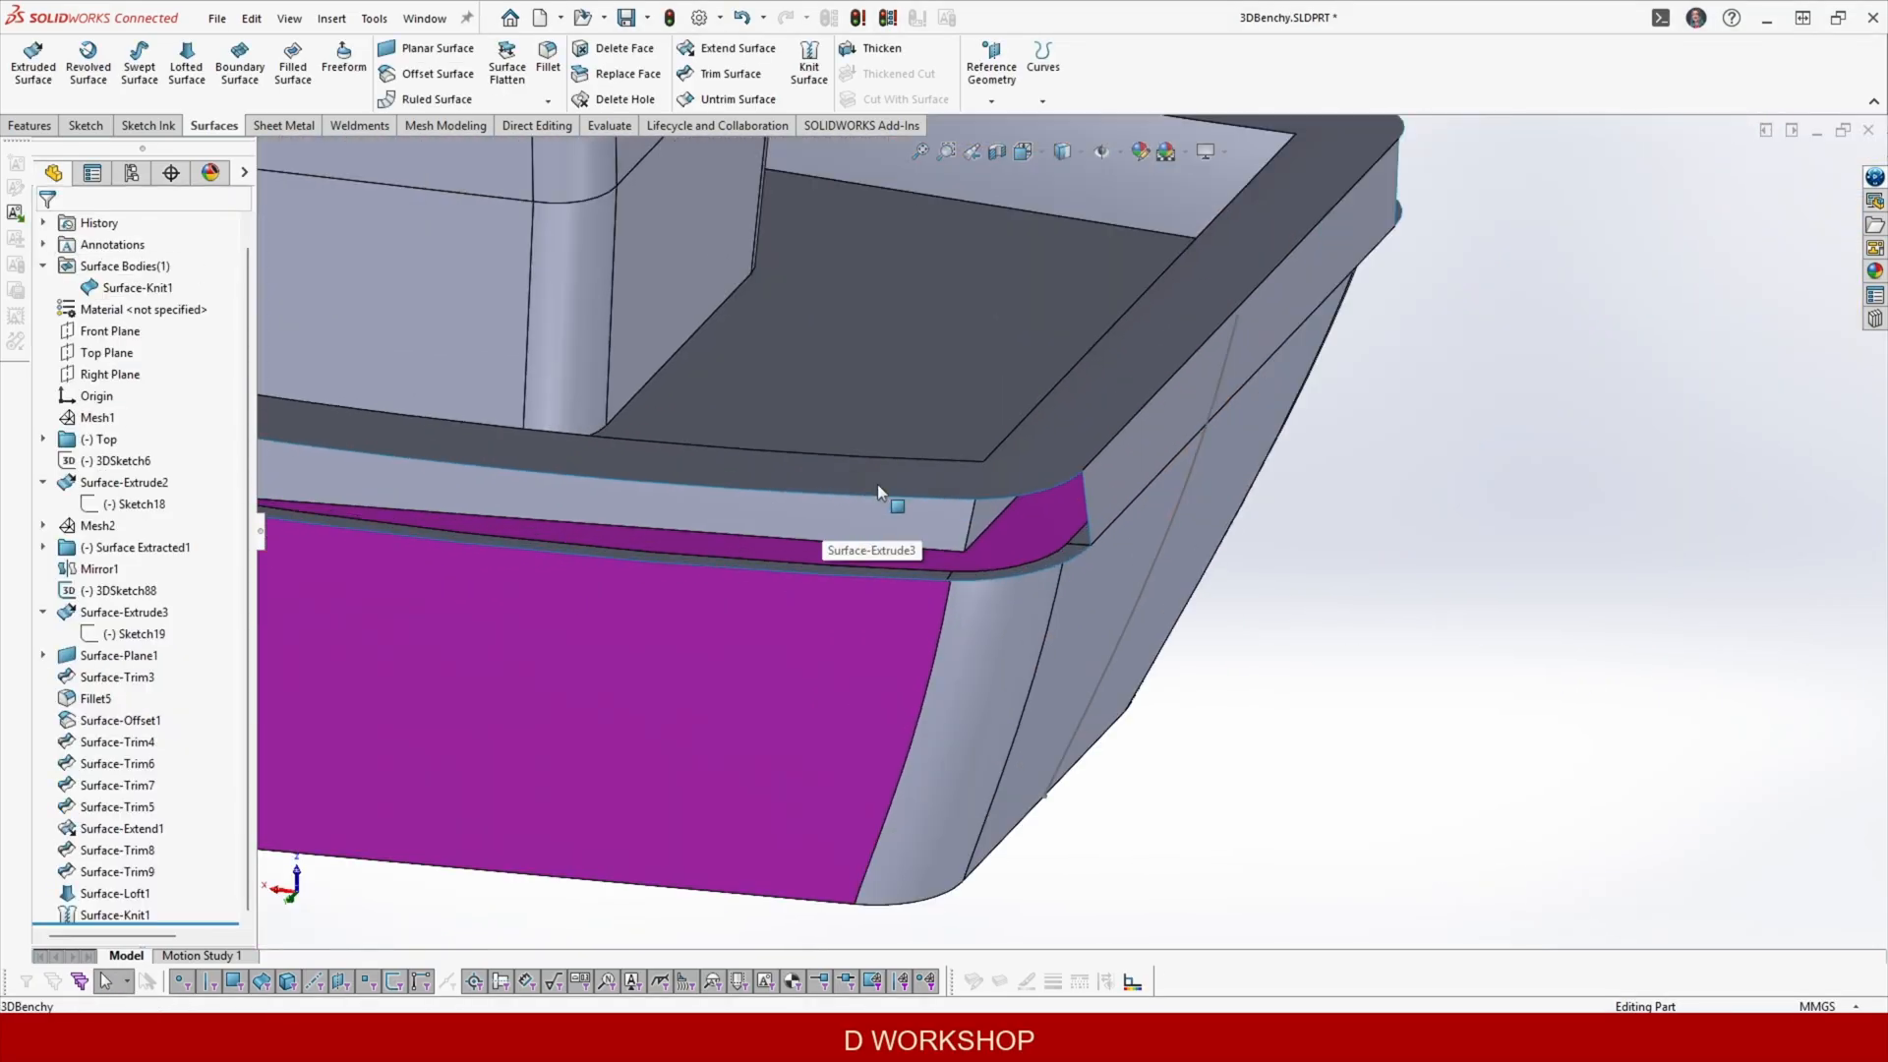
{"action": "left_click", "coordinate": [185, 61]}
{"action": "left_click", "coordinate": [1081, 486]}
{"action": "left_click", "coordinate": [1380, 187]}
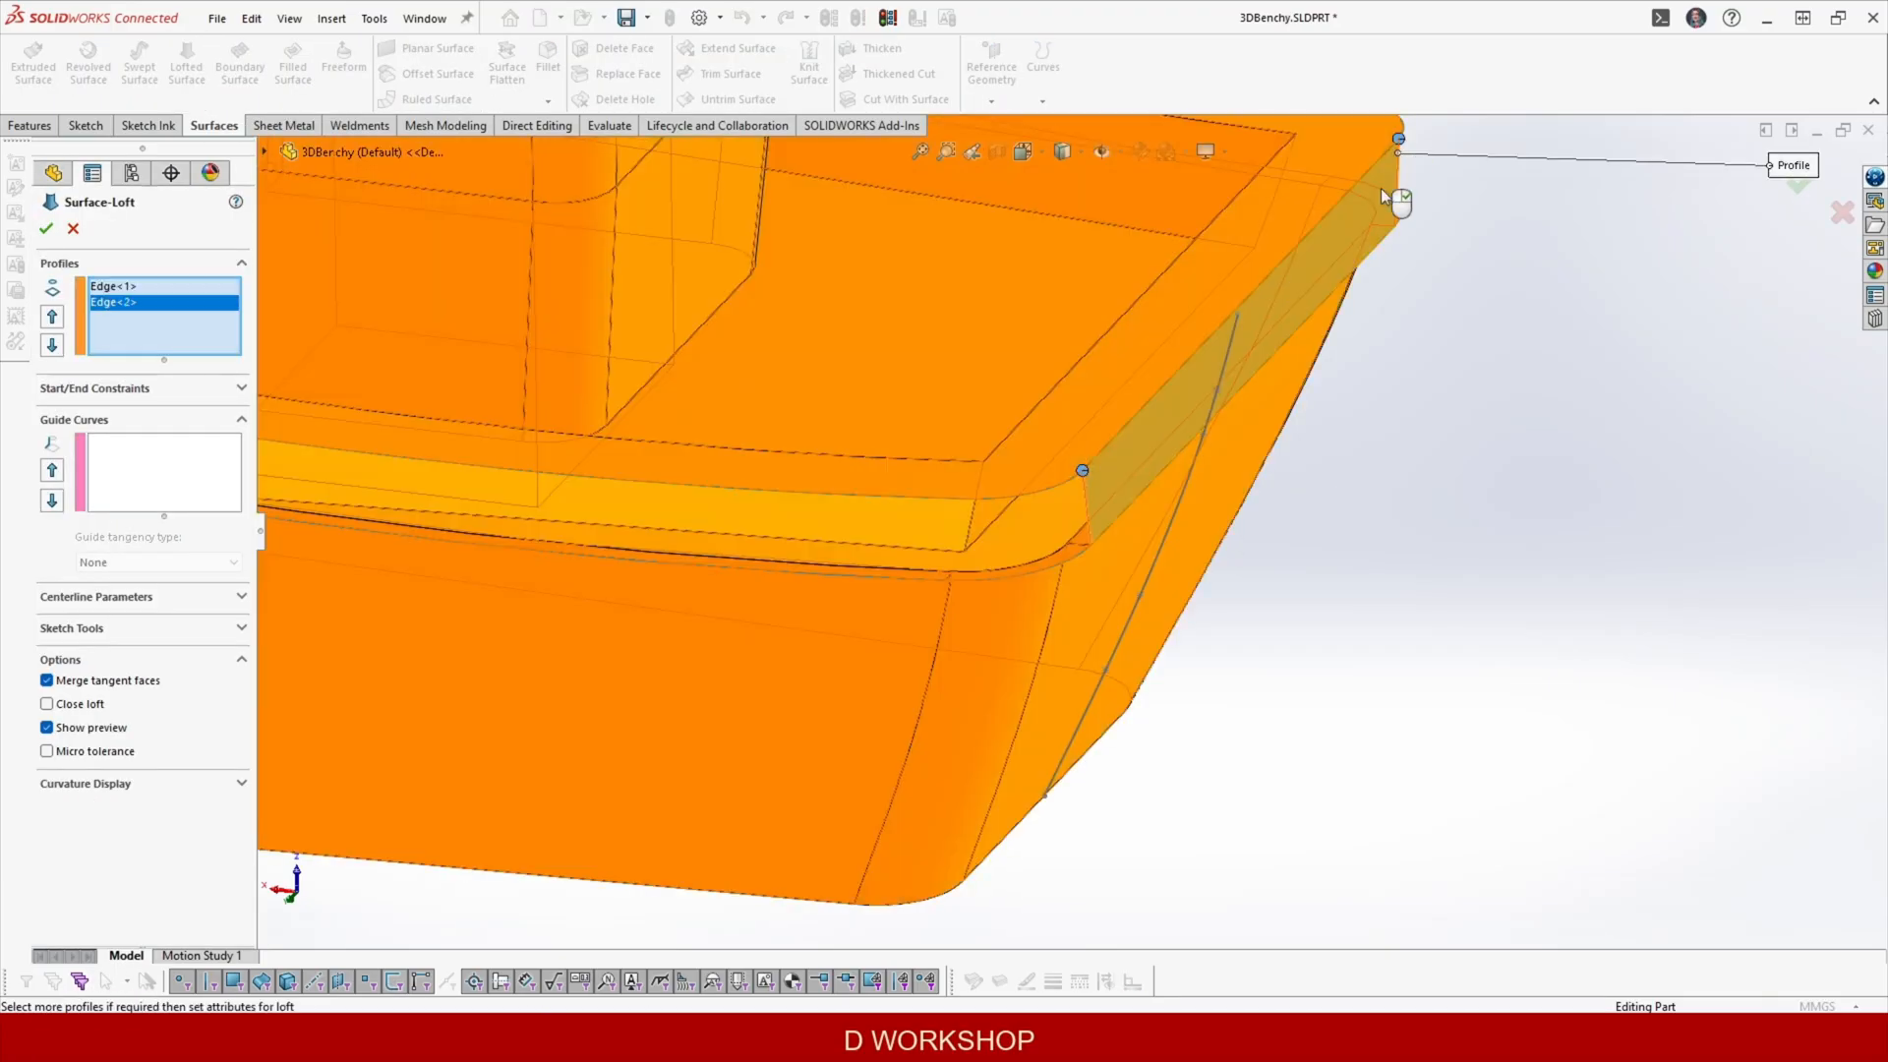
{"action": "left_click", "coordinate": [286, 496]}
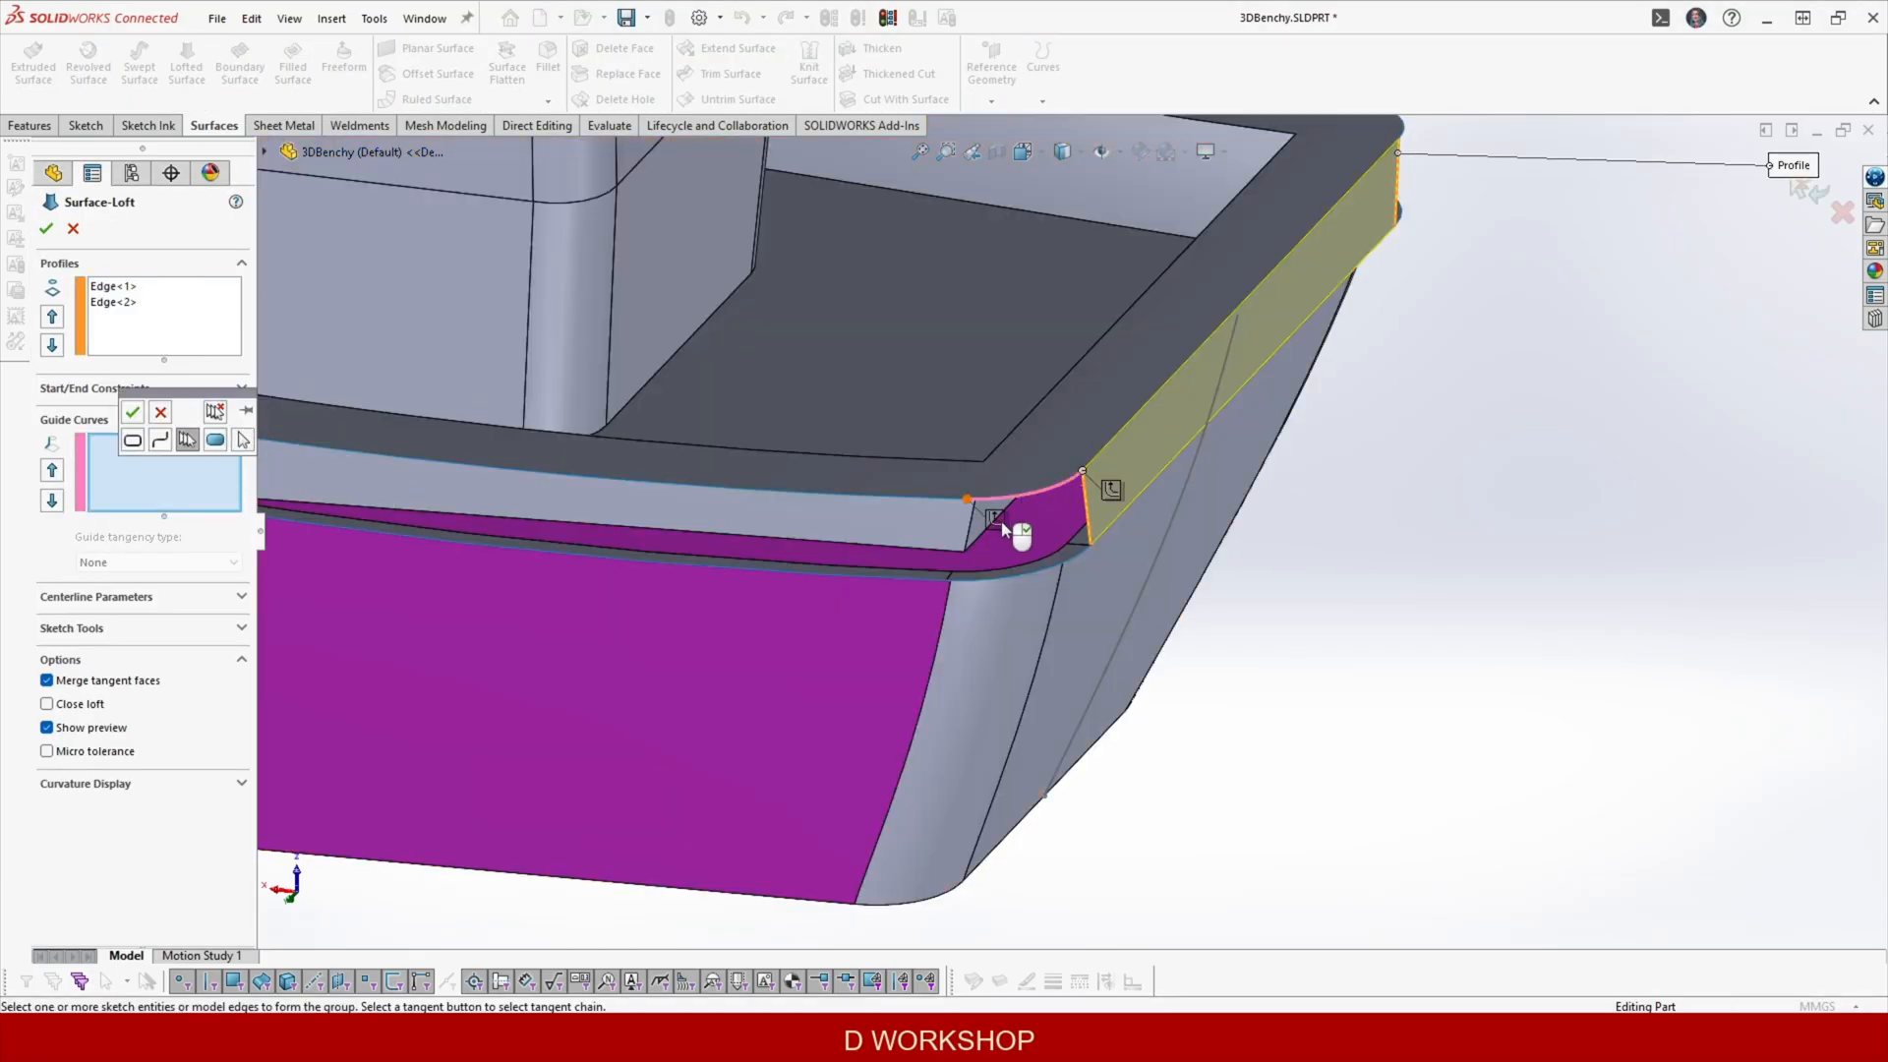
{"action": "left_click", "coordinate": [131, 412]}
Add the hull's upper outer edge chain around the bow as the second guide curve and finish the loft.
{"action": "right_click", "coordinate": [1360, 805]}
{"action": "left_click", "coordinate": [1416, 409]}
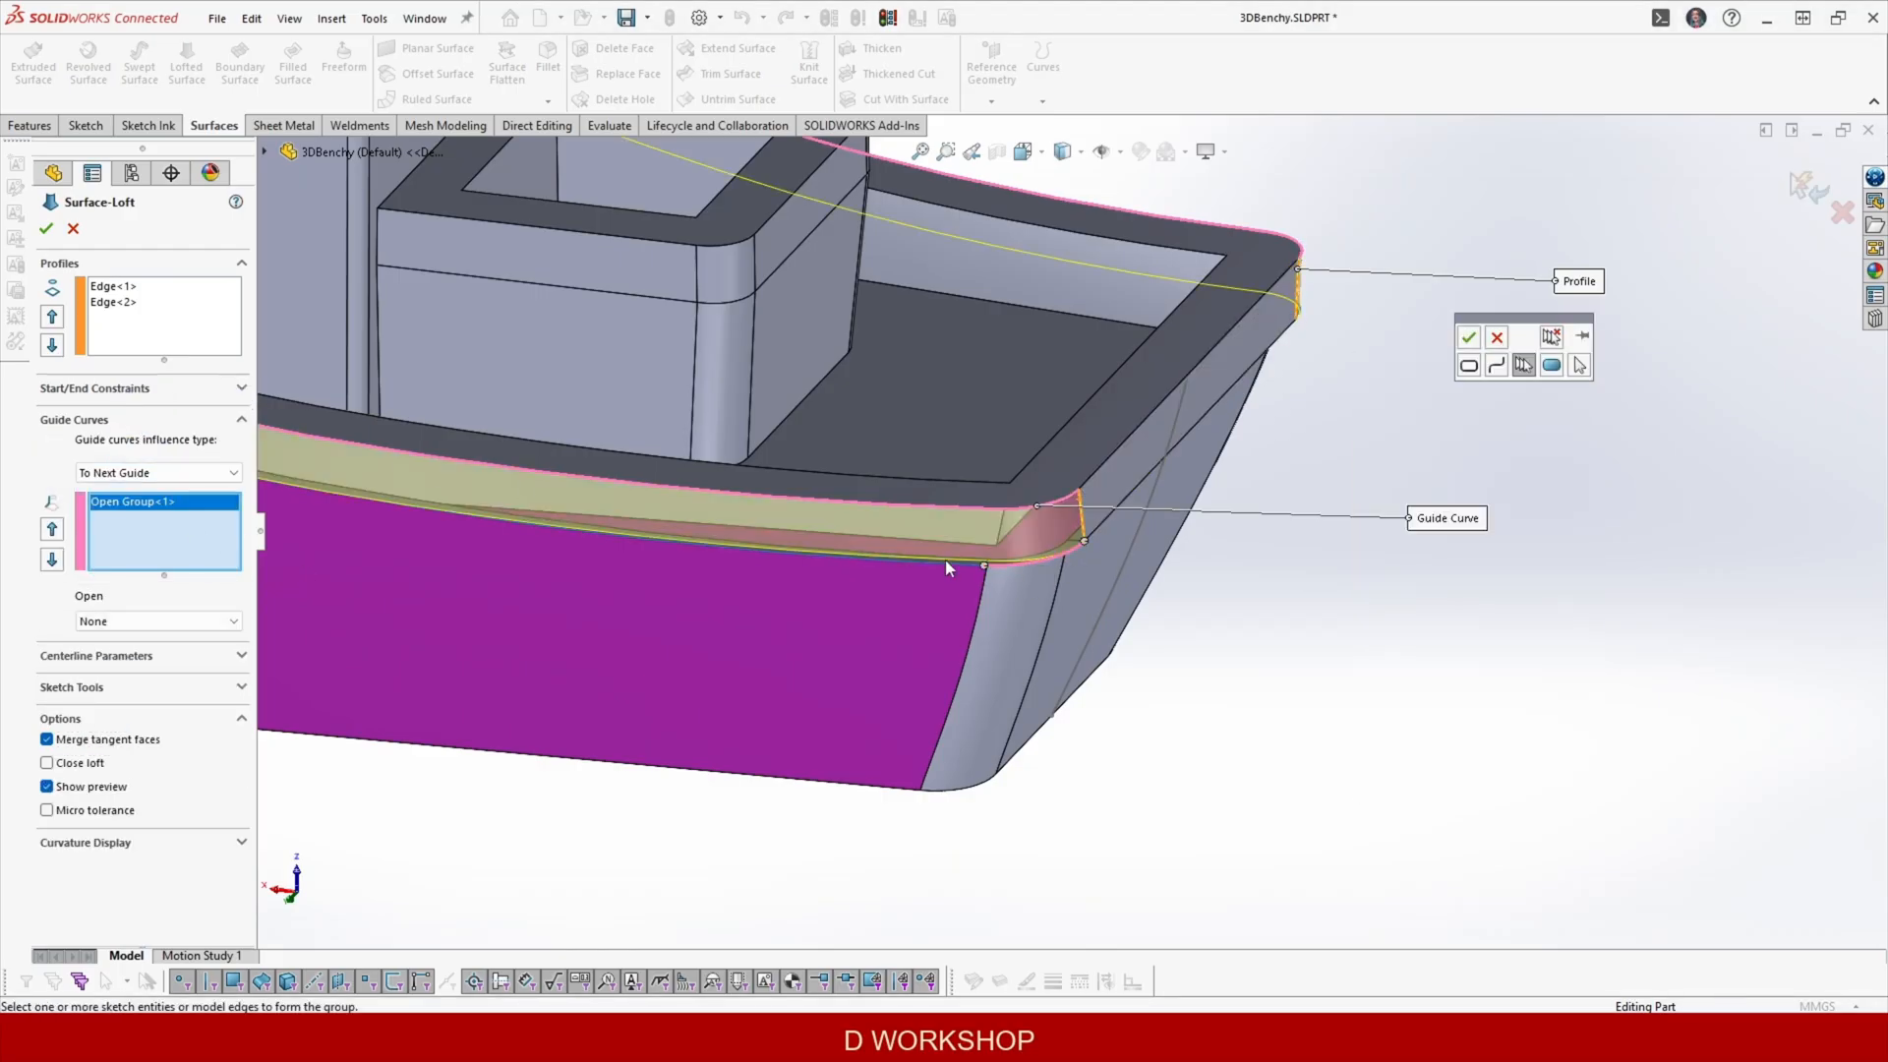
{"action": "left_click", "coordinate": [946, 561]}
{"action": "scroll", "coordinate": [946, 561], "scroll_direction": "up", "scroll_amount": 4}
{"action": "scroll", "coordinate": [549, 433], "scroll_direction": "down", "scroll_amount": 3}
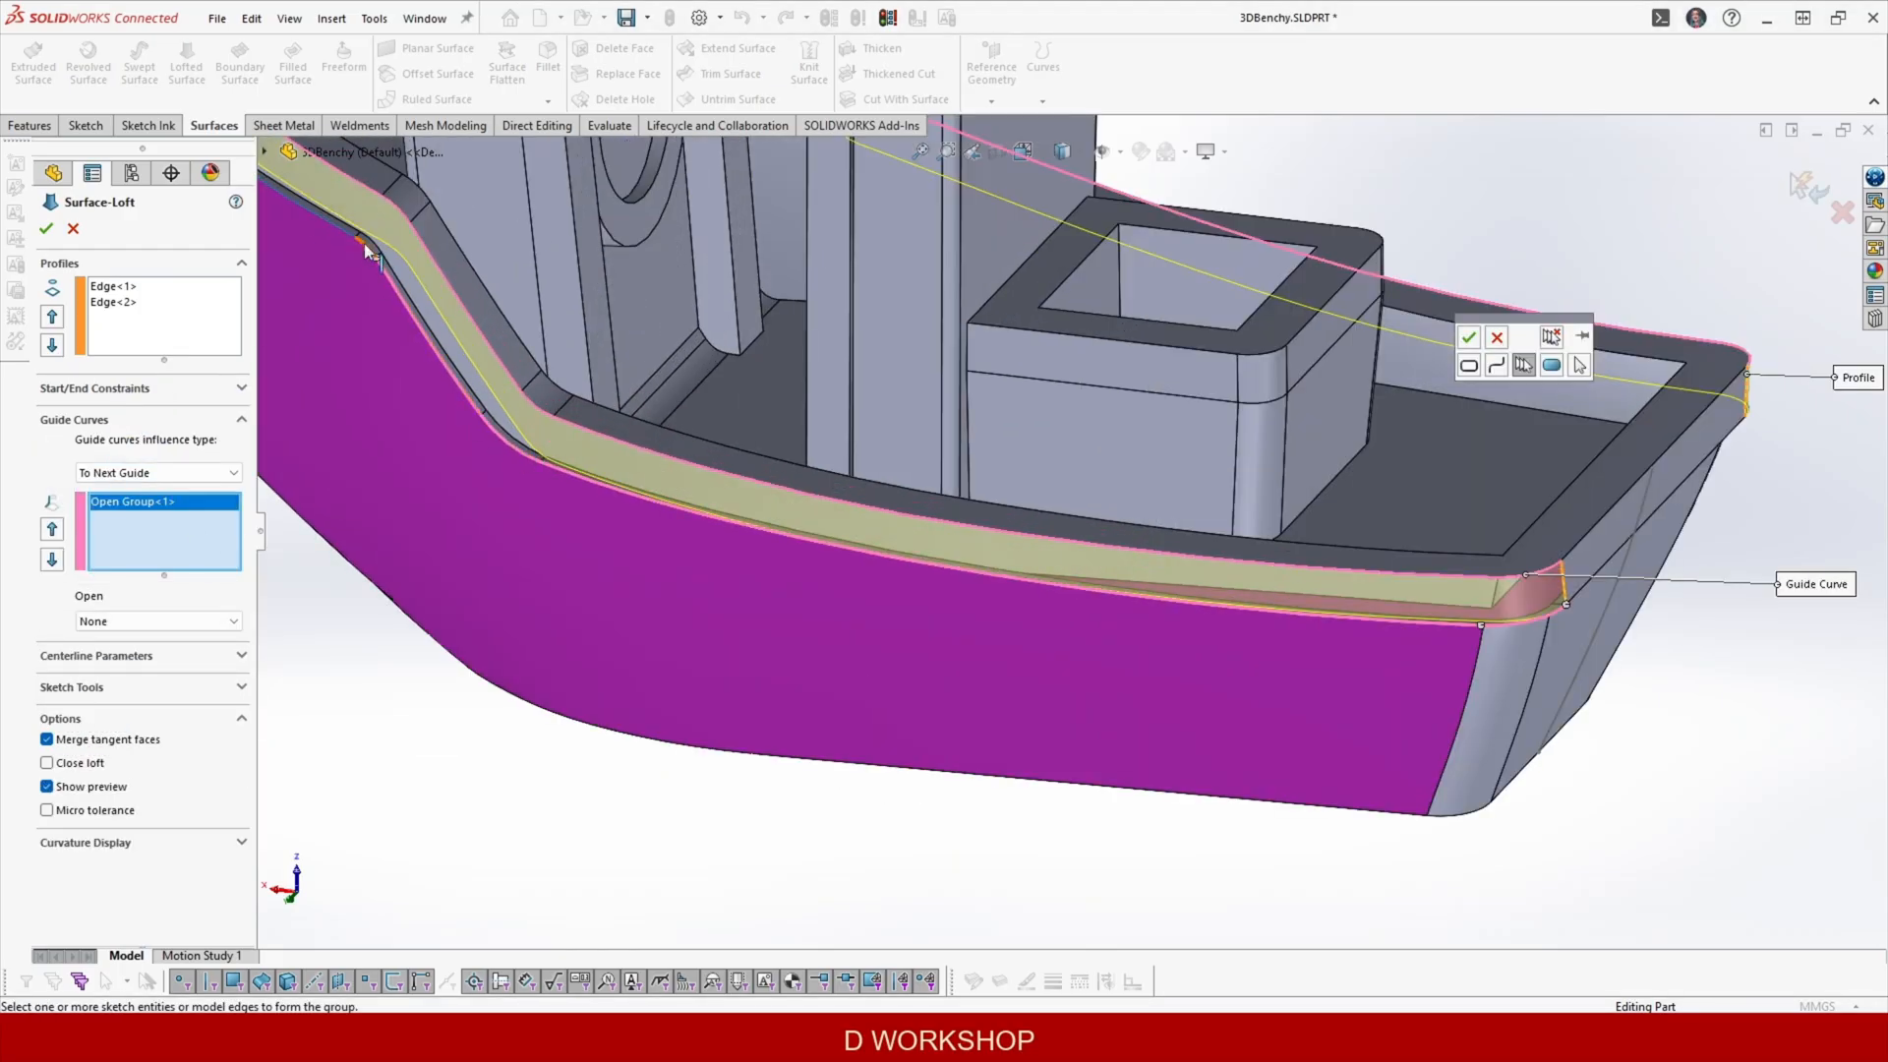
{"action": "middle_click_drag", "start_coordinate": [333, 228], "coordinate": [880, 398]}
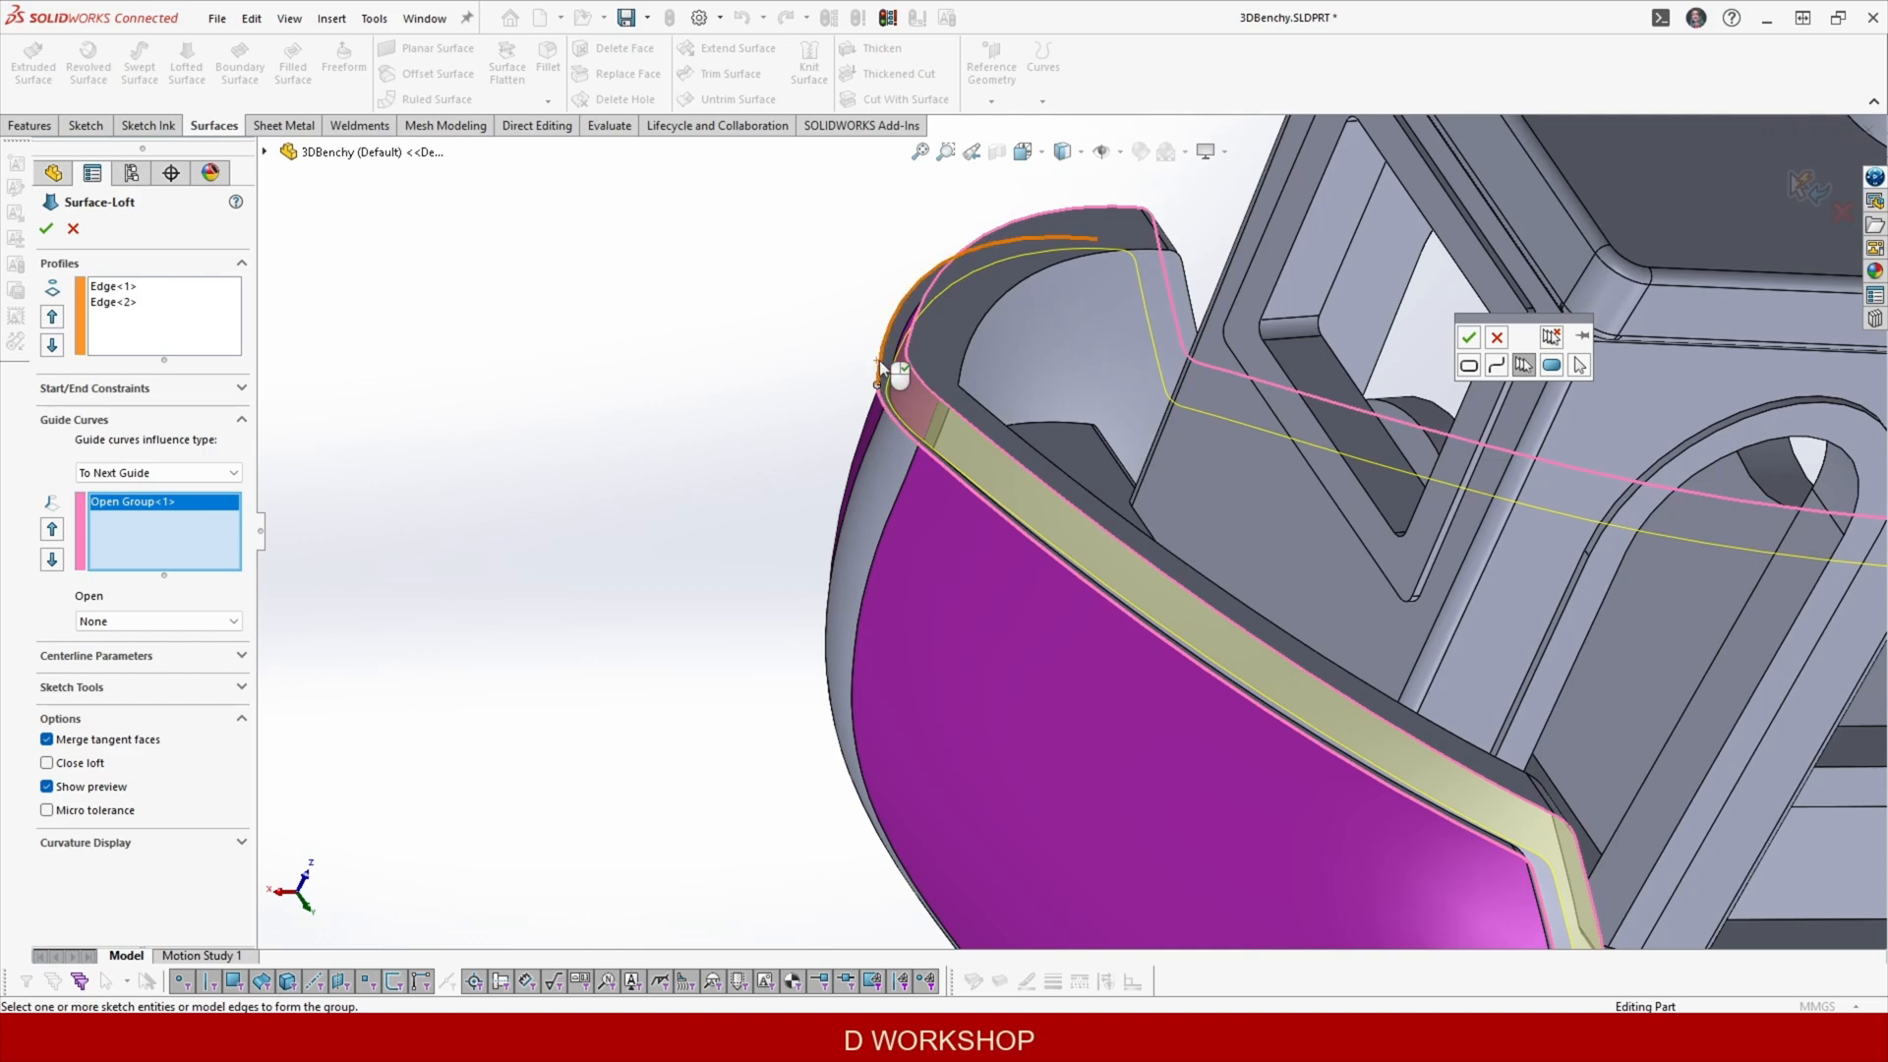
{"action": "left_click", "coordinate": [879, 360]}
{"action": "scroll", "coordinate": [943, 366], "scroll_direction": "down", "scroll_amount": 5}
{"action": "middle_click_drag", "start_coordinate": [1179, 344], "coordinate": [847, 302]}
{"action": "scroll", "coordinate": [1406, 572], "scroll_direction": "up", "scroll_amount": 5}
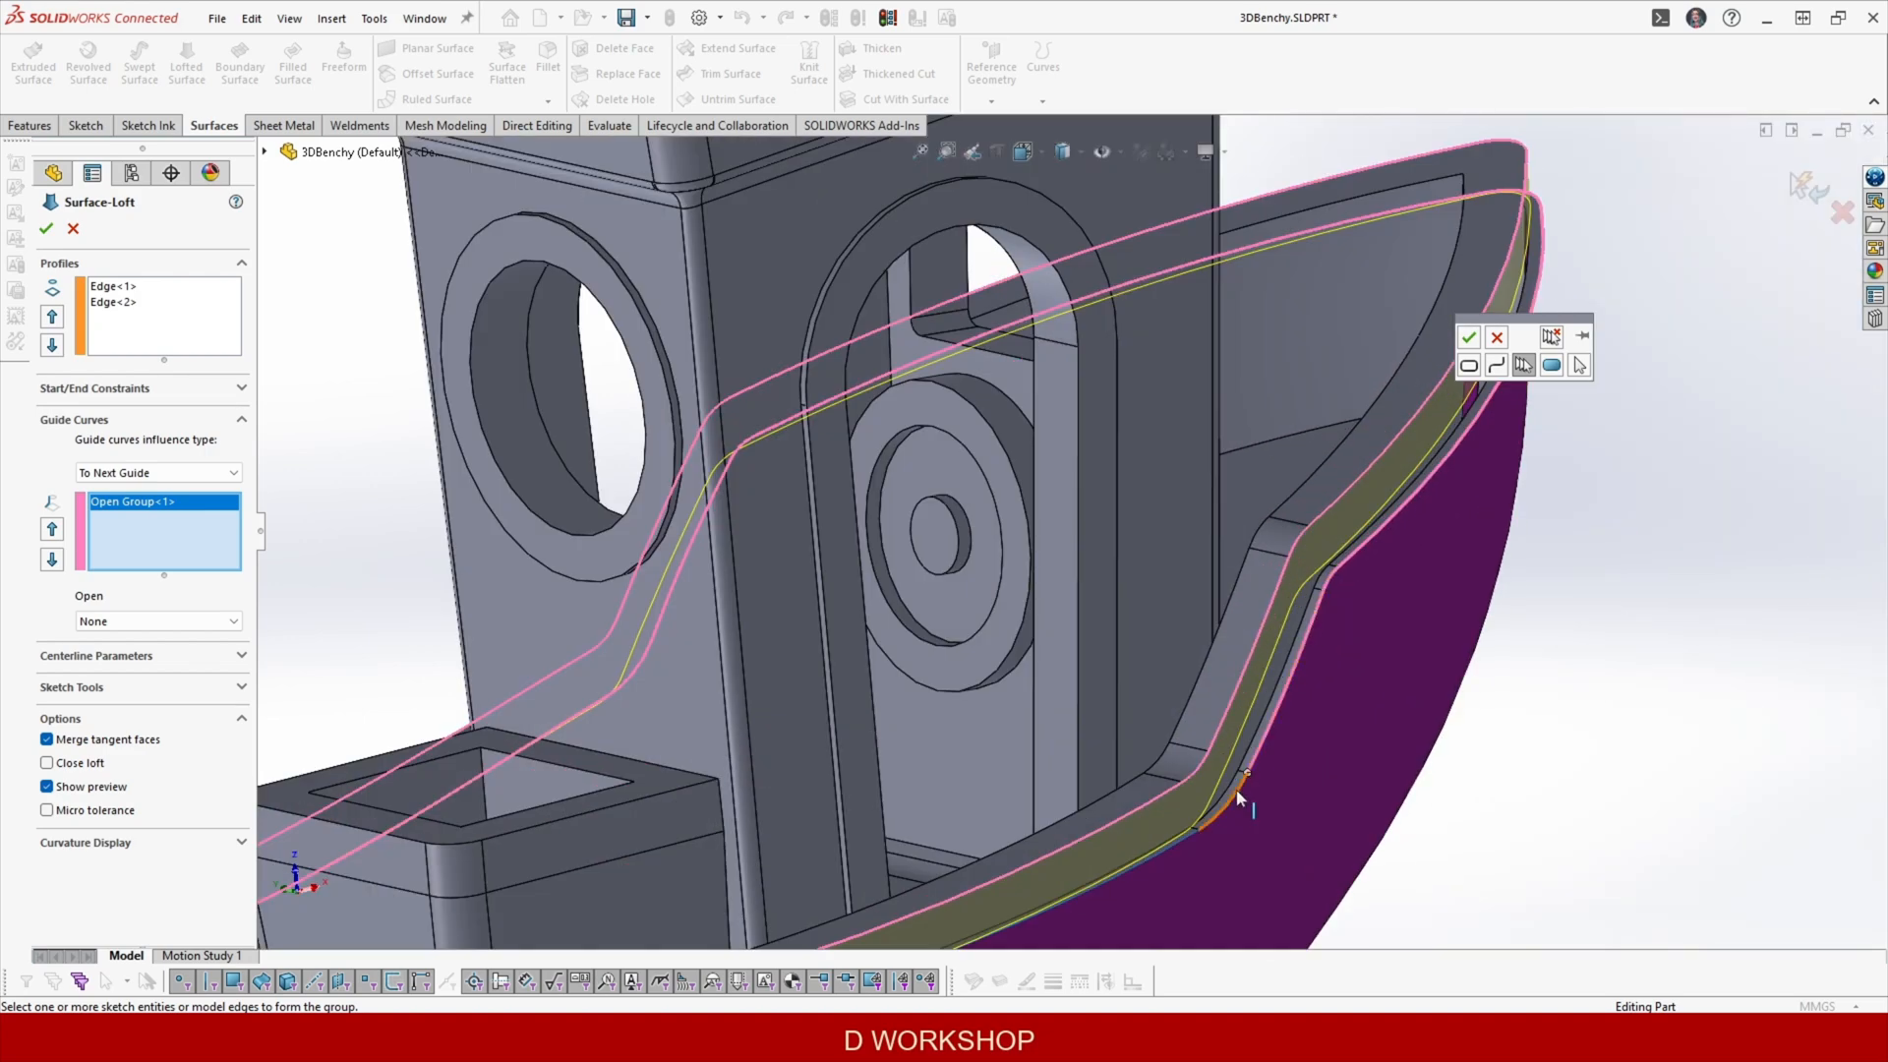
{"action": "middle_click_drag", "start_coordinate": [1145, 855], "coordinate": [947, 822]}
{"action": "left_click", "coordinate": [1469, 337]}
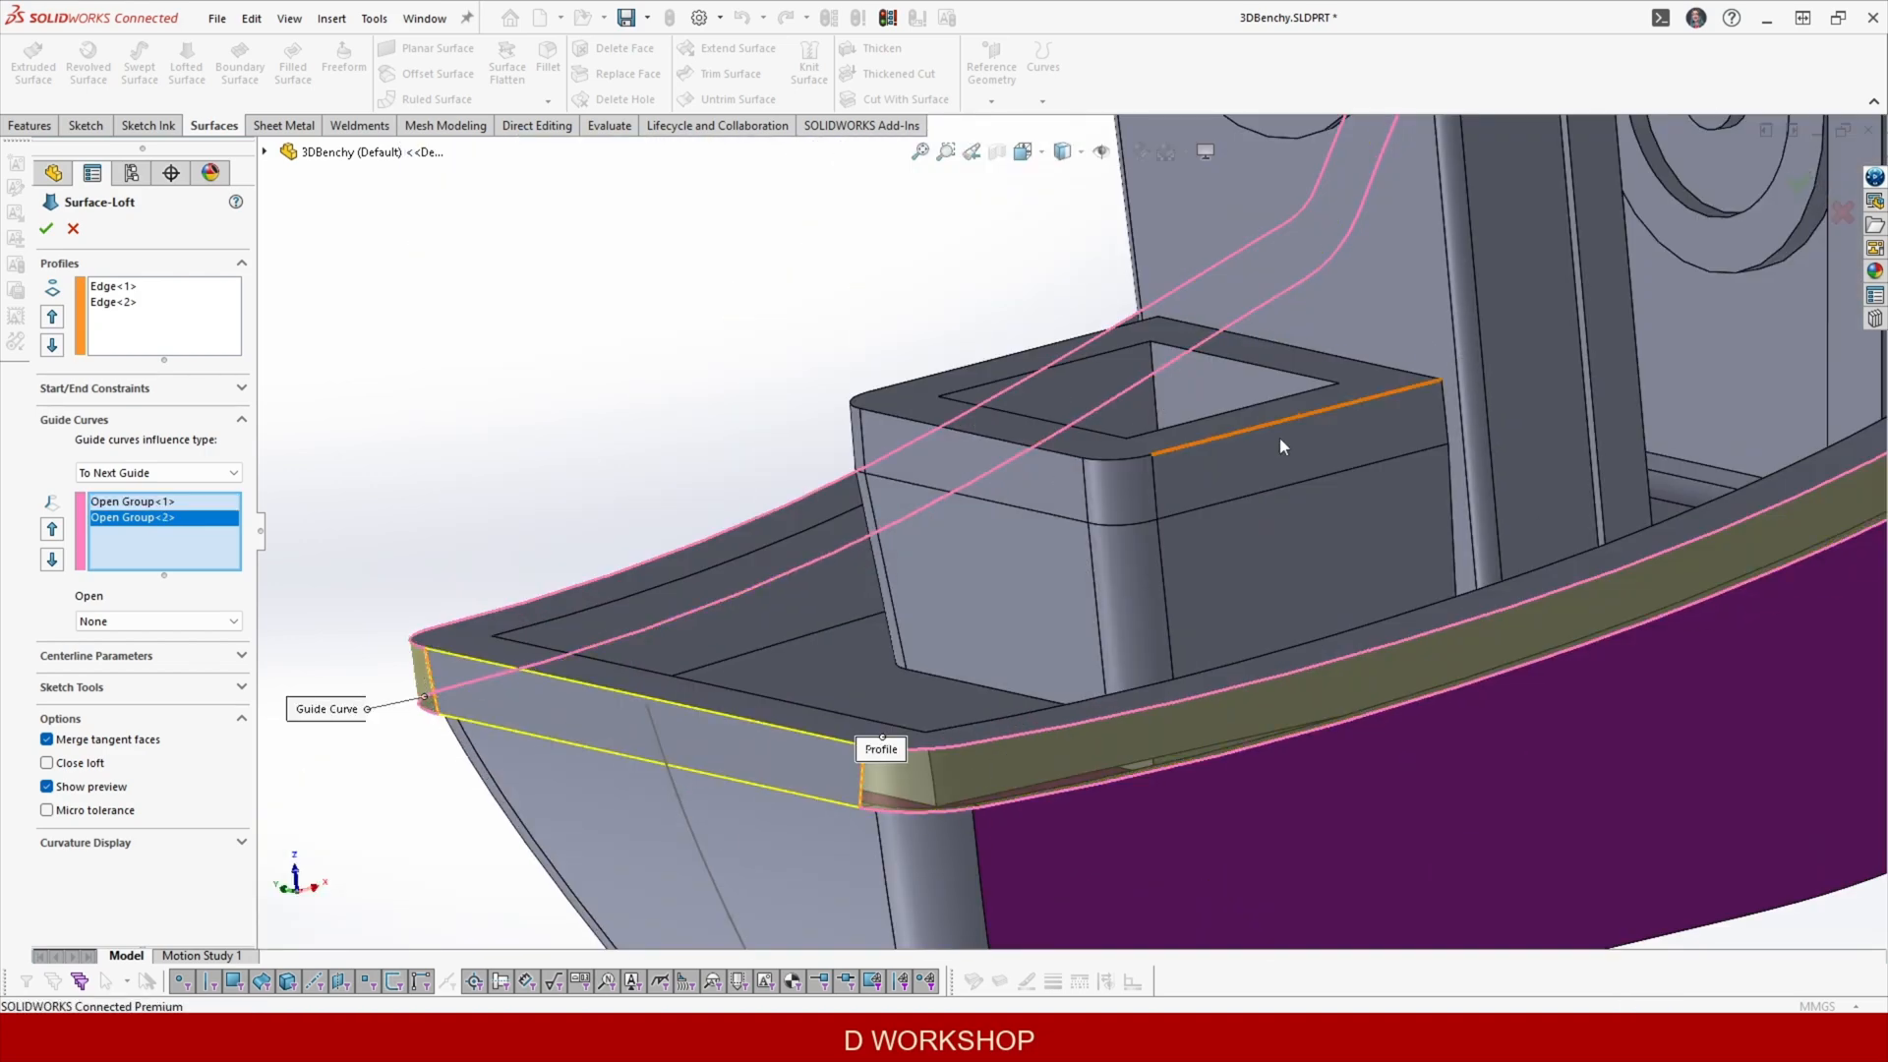
{"action": "scroll", "coordinate": [1286, 521], "scroll_direction": "up", "scroll_amount": 3}
{"action": "middle_click_drag", "start_coordinate": [1286, 526], "coordinate": [525, 543]}
{"action": "left_click", "coordinate": [46, 228]}
Knit the lofted rim side and the boat's surface body together into a solid.
{"action": "left_click", "coordinate": [810, 63]}
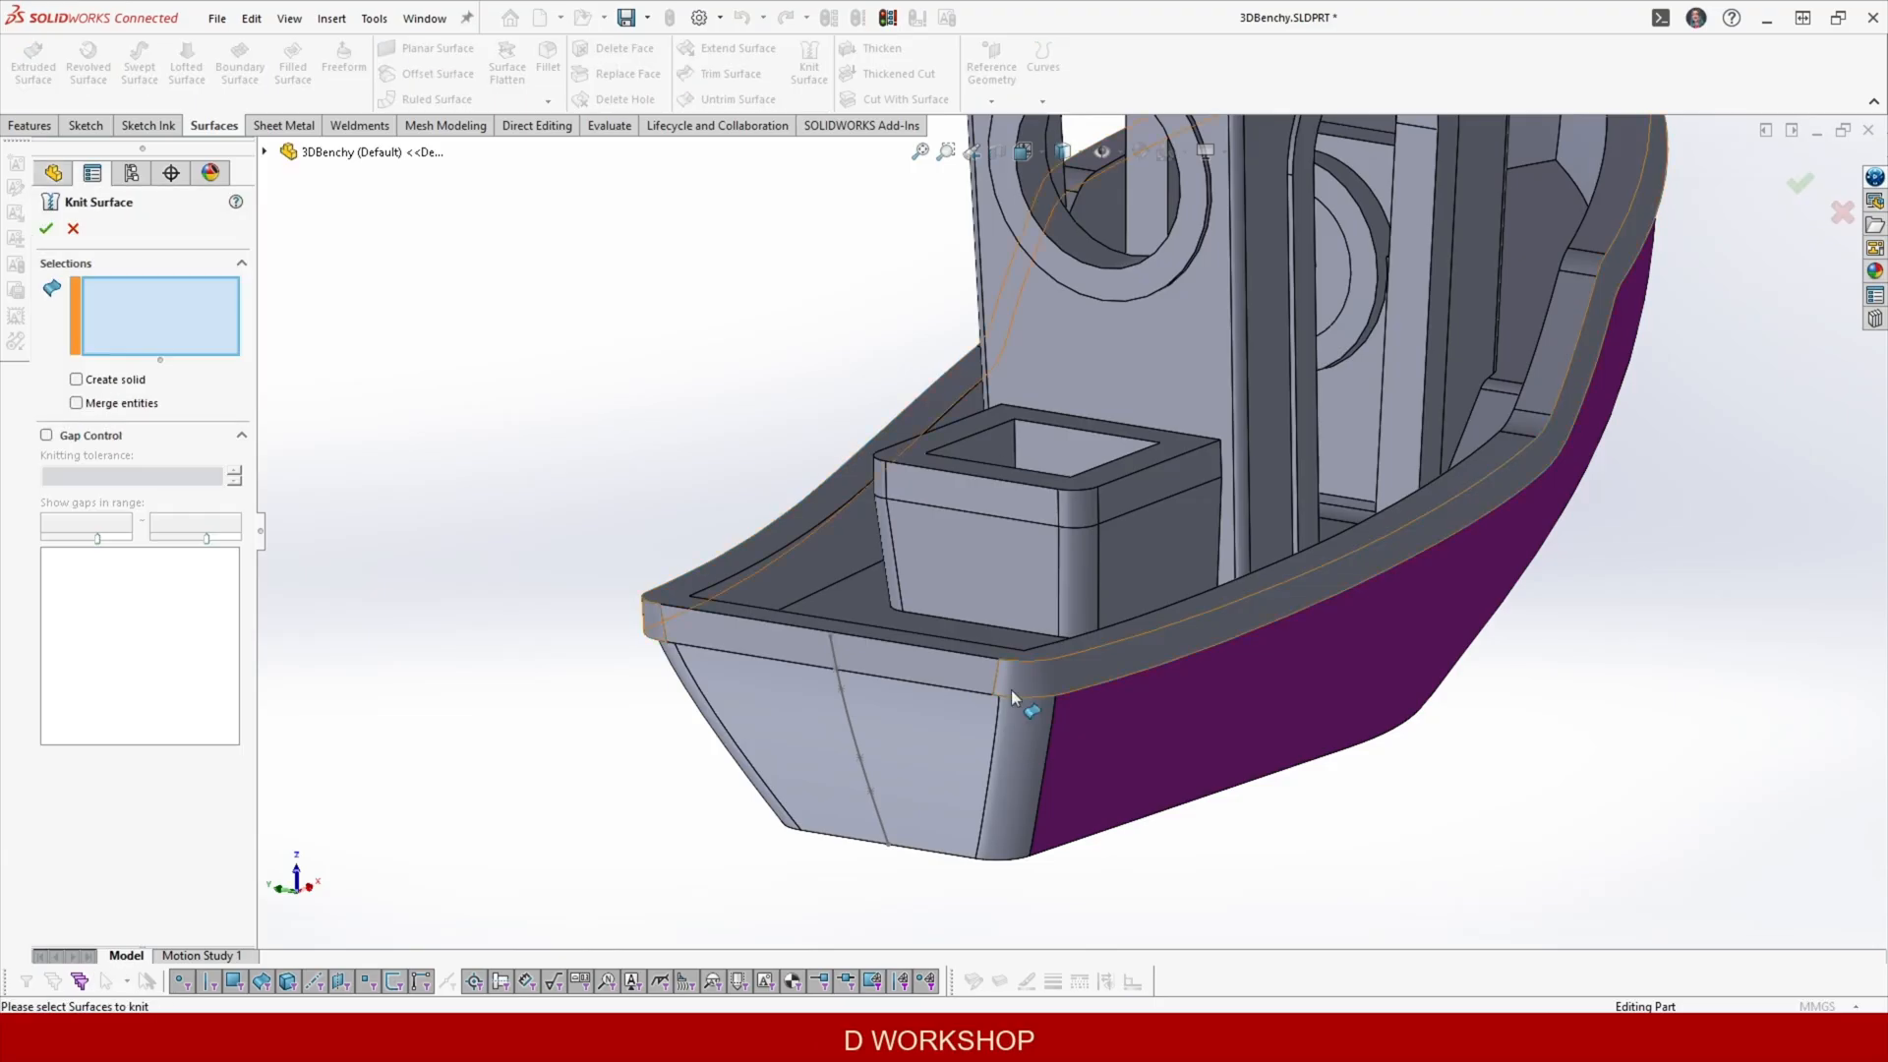
{"action": "left_click", "coordinate": [1011, 687]}
{"action": "left_click", "coordinate": [905, 713]}
{"action": "left_click", "coordinate": [46, 228]}
{"action": "left_click", "coordinate": [942, 653]}
{"action": "scroll", "coordinate": [1111, 629], "scroll_direction": "up", "scroll_amount": 4}
{"action": "middle_click_drag", "start_coordinate": [1111, 629], "coordinate": [846, 545]}
{"action": "scroll", "coordinate": [993, 482], "scroll_direction": "down", "scroll_amount": 3}
{"action": "middle_click_drag", "start_coordinate": [1003, 482], "coordinate": [1037, 536]}
{"action": "scroll", "coordinate": [1039, 531], "scroll_direction": "up", "scroll_amount": 2}
Show the Mesh2 hull mesh and hide the knitted boat solid.
{"action": "left_click", "coordinate": [90, 482]}
{"action": "right_click", "coordinate": [97, 480]}
{"action": "left_click", "coordinate": [181, 747]}
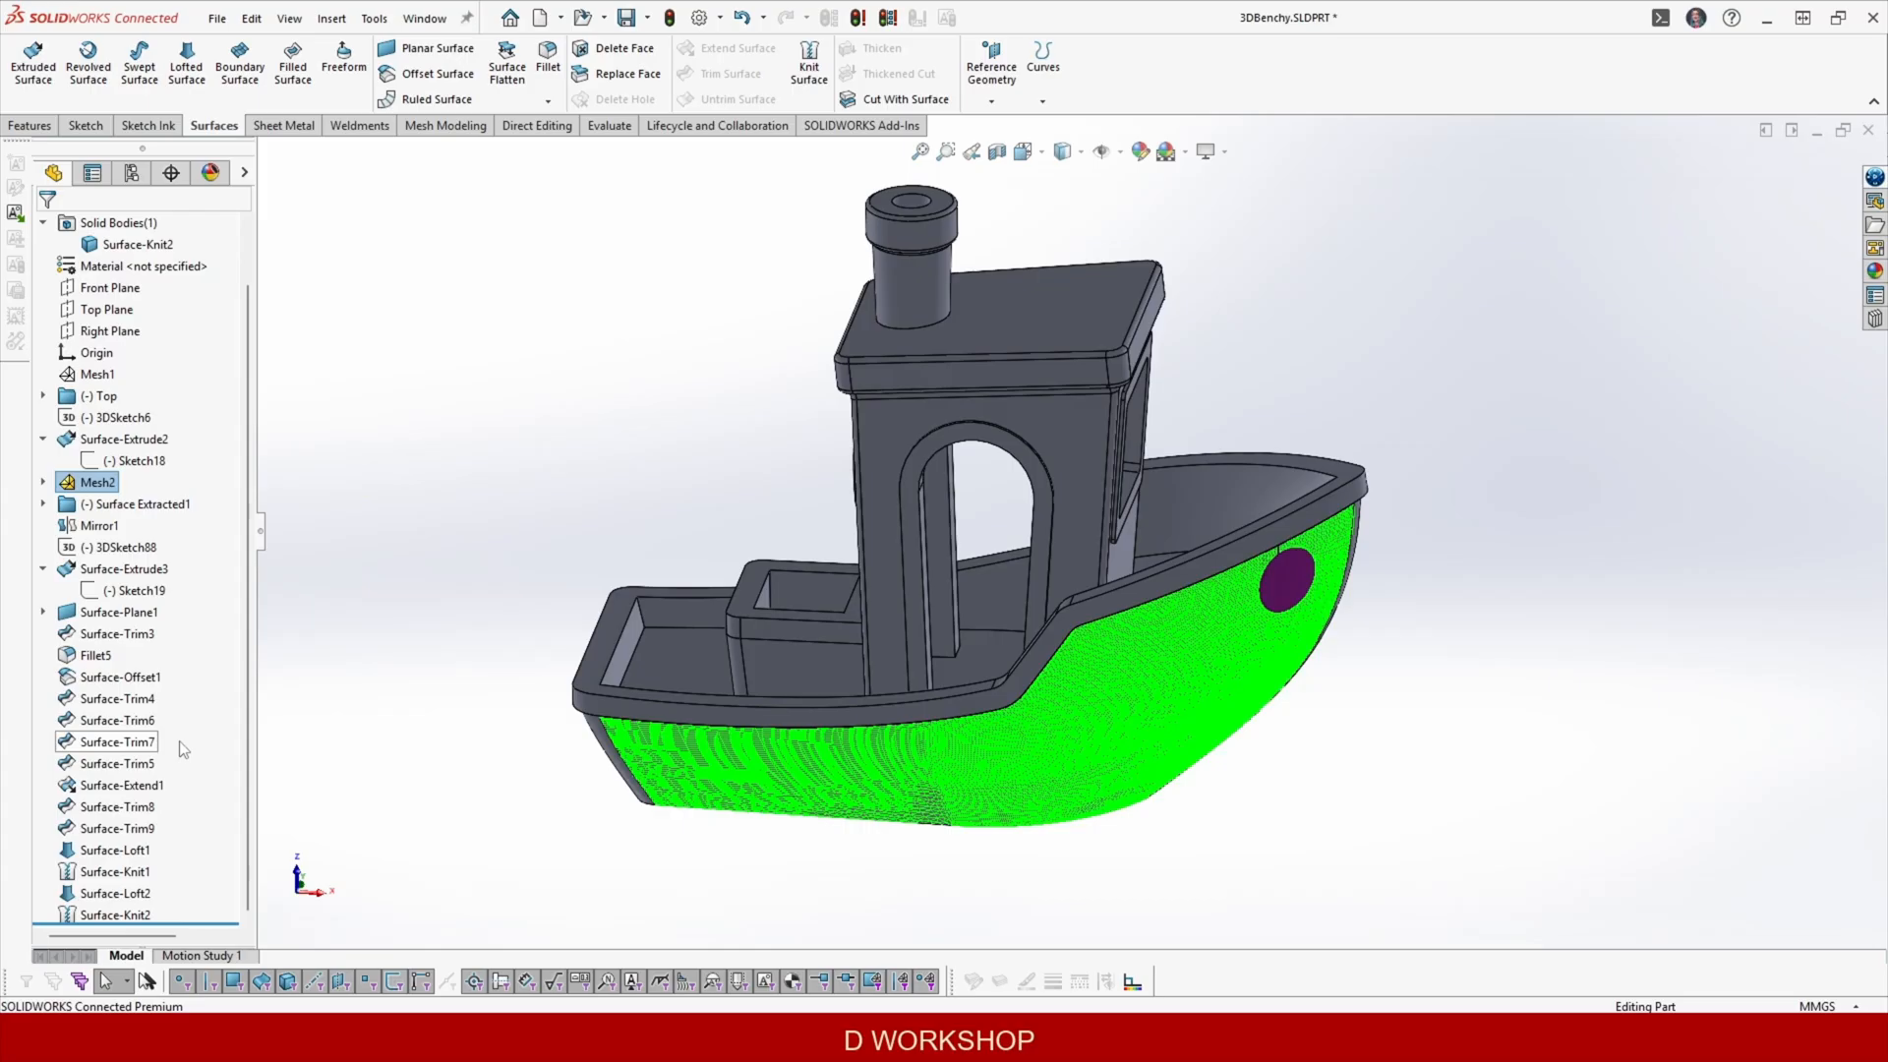
{"action": "middle_click_drag", "start_coordinate": [630, 826], "coordinate": [852, 776]}
{"action": "right_click", "coordinate": [105, 245]}
{"action": "left_click", "coordinate": [148, 196]}
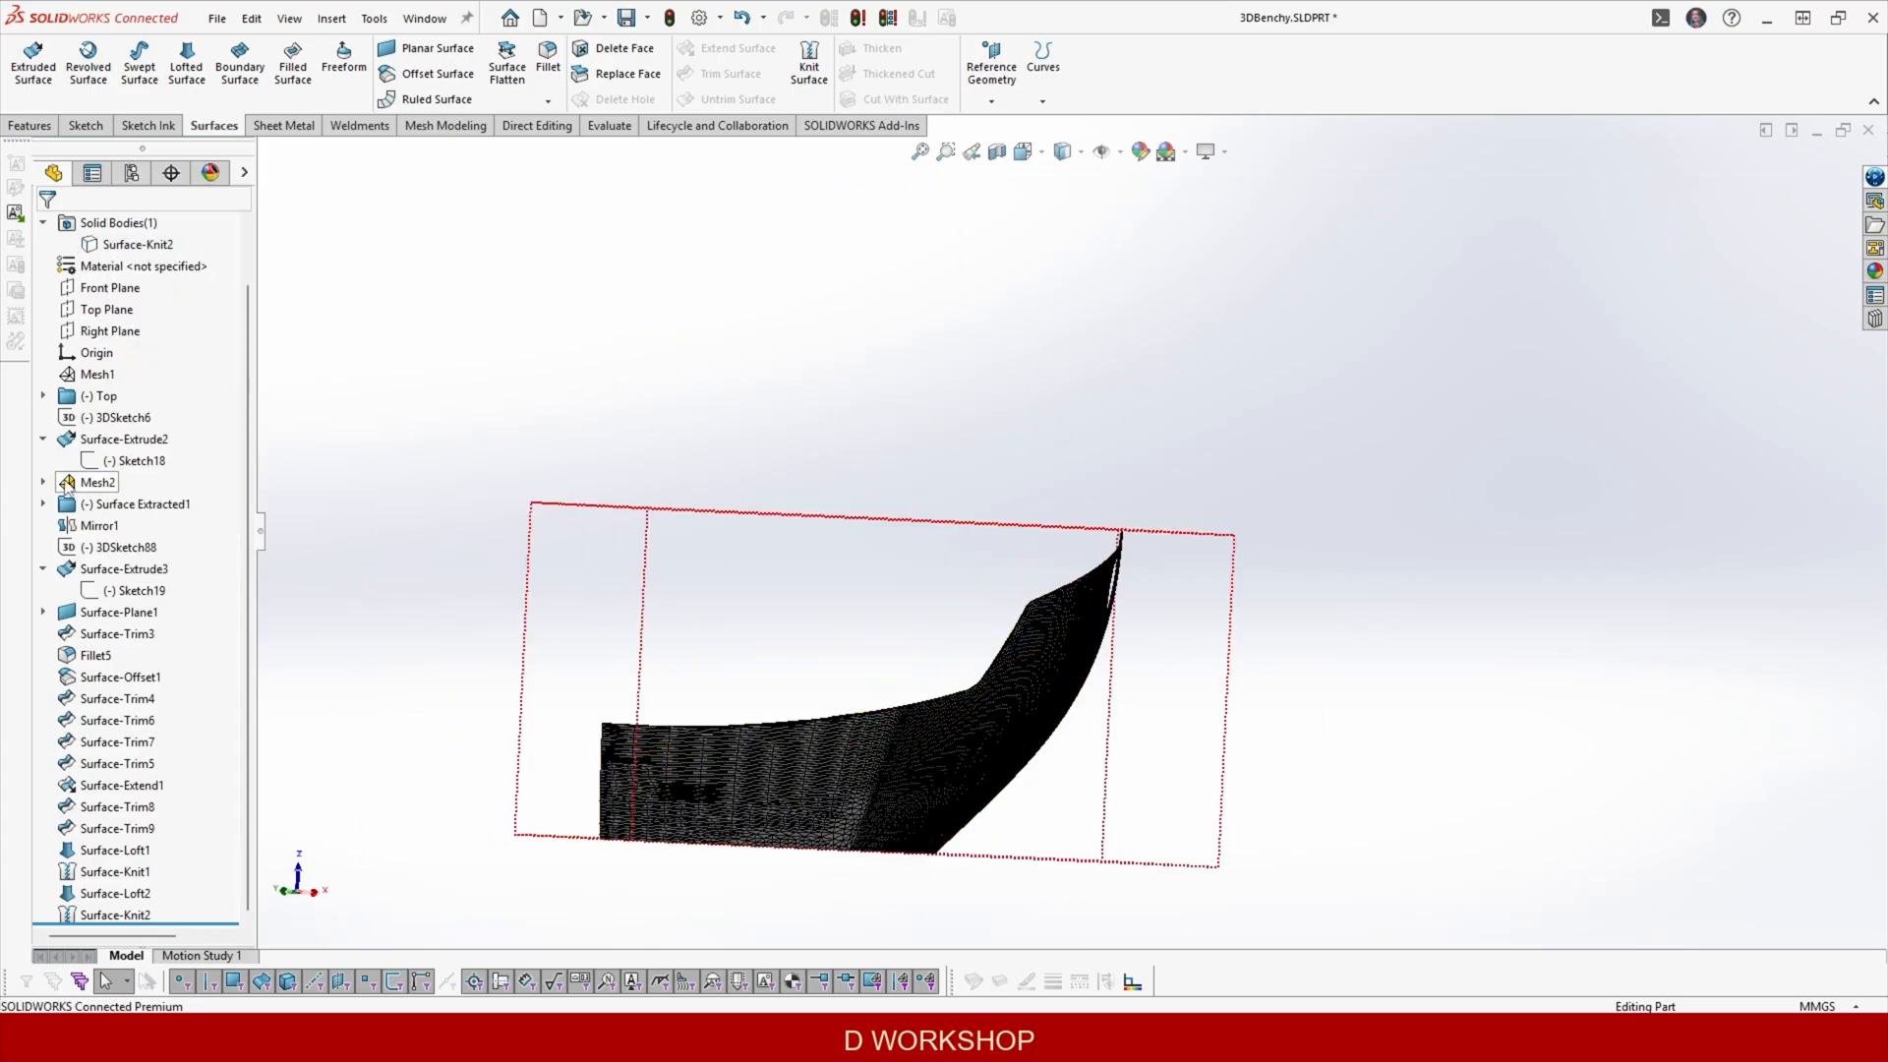
Hide the Mesh2 hull mesh and show the complete Mesh1 boat mesh.
{"action": "right_click", "coordinate": [67, 481]}
{"action": "left_click", "coordinate": [181, 757]}
{"action": "left_click", "coordinate": [96, 373]}
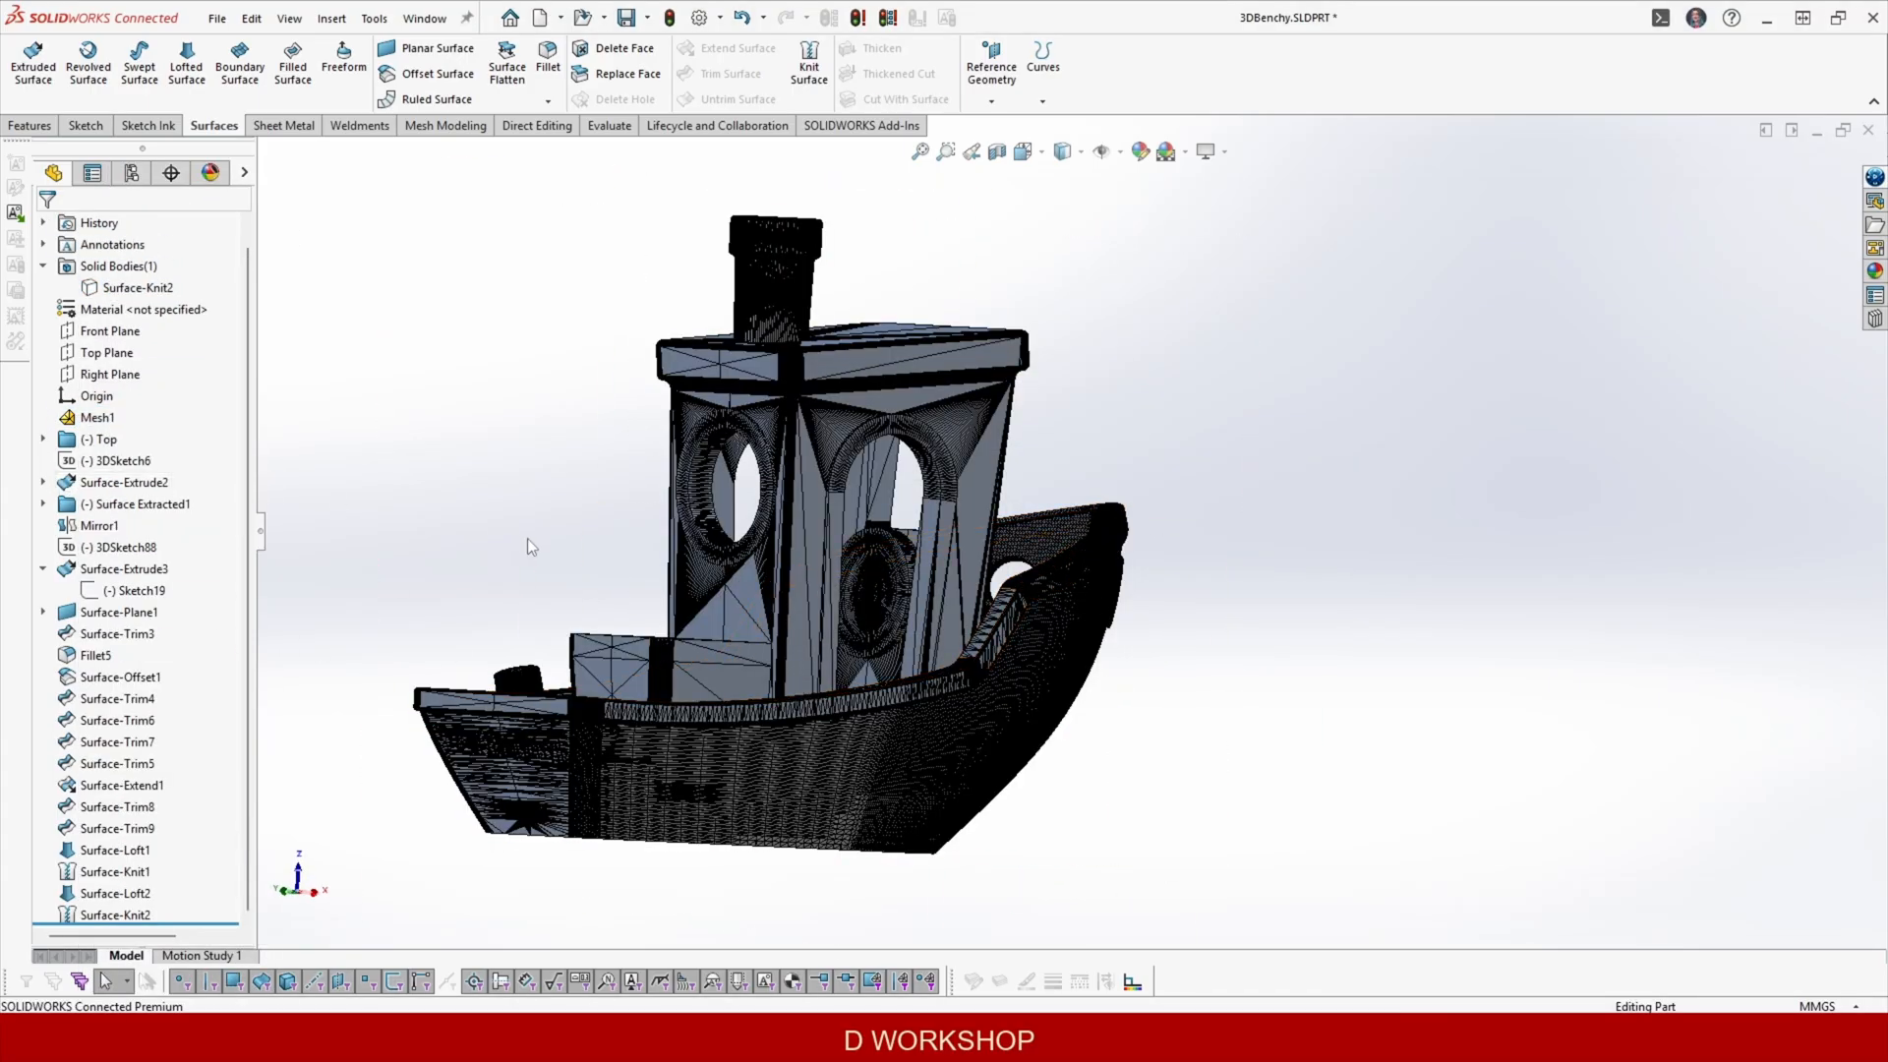
Start a 3D sketch and trace a three-point circle of about 1 mm radius around the inner end of the transom hole.
{"action": "middle_click_drag", "start_coordinate": [969, 728], "coordinate": [826, 590]}
{"action": "scroll", "coordinate": [826, 590], "scroll_direction": "down", "scroll_amount": 5}
{"action": "left_click", "coordinate": [85, 126]}
{"action": "left_click", "coordinate": [27, 101]}
{"action": "left_click", "coordinate": [19, 145]}
{"action": "left_click", "coordinate": [168, 48]}
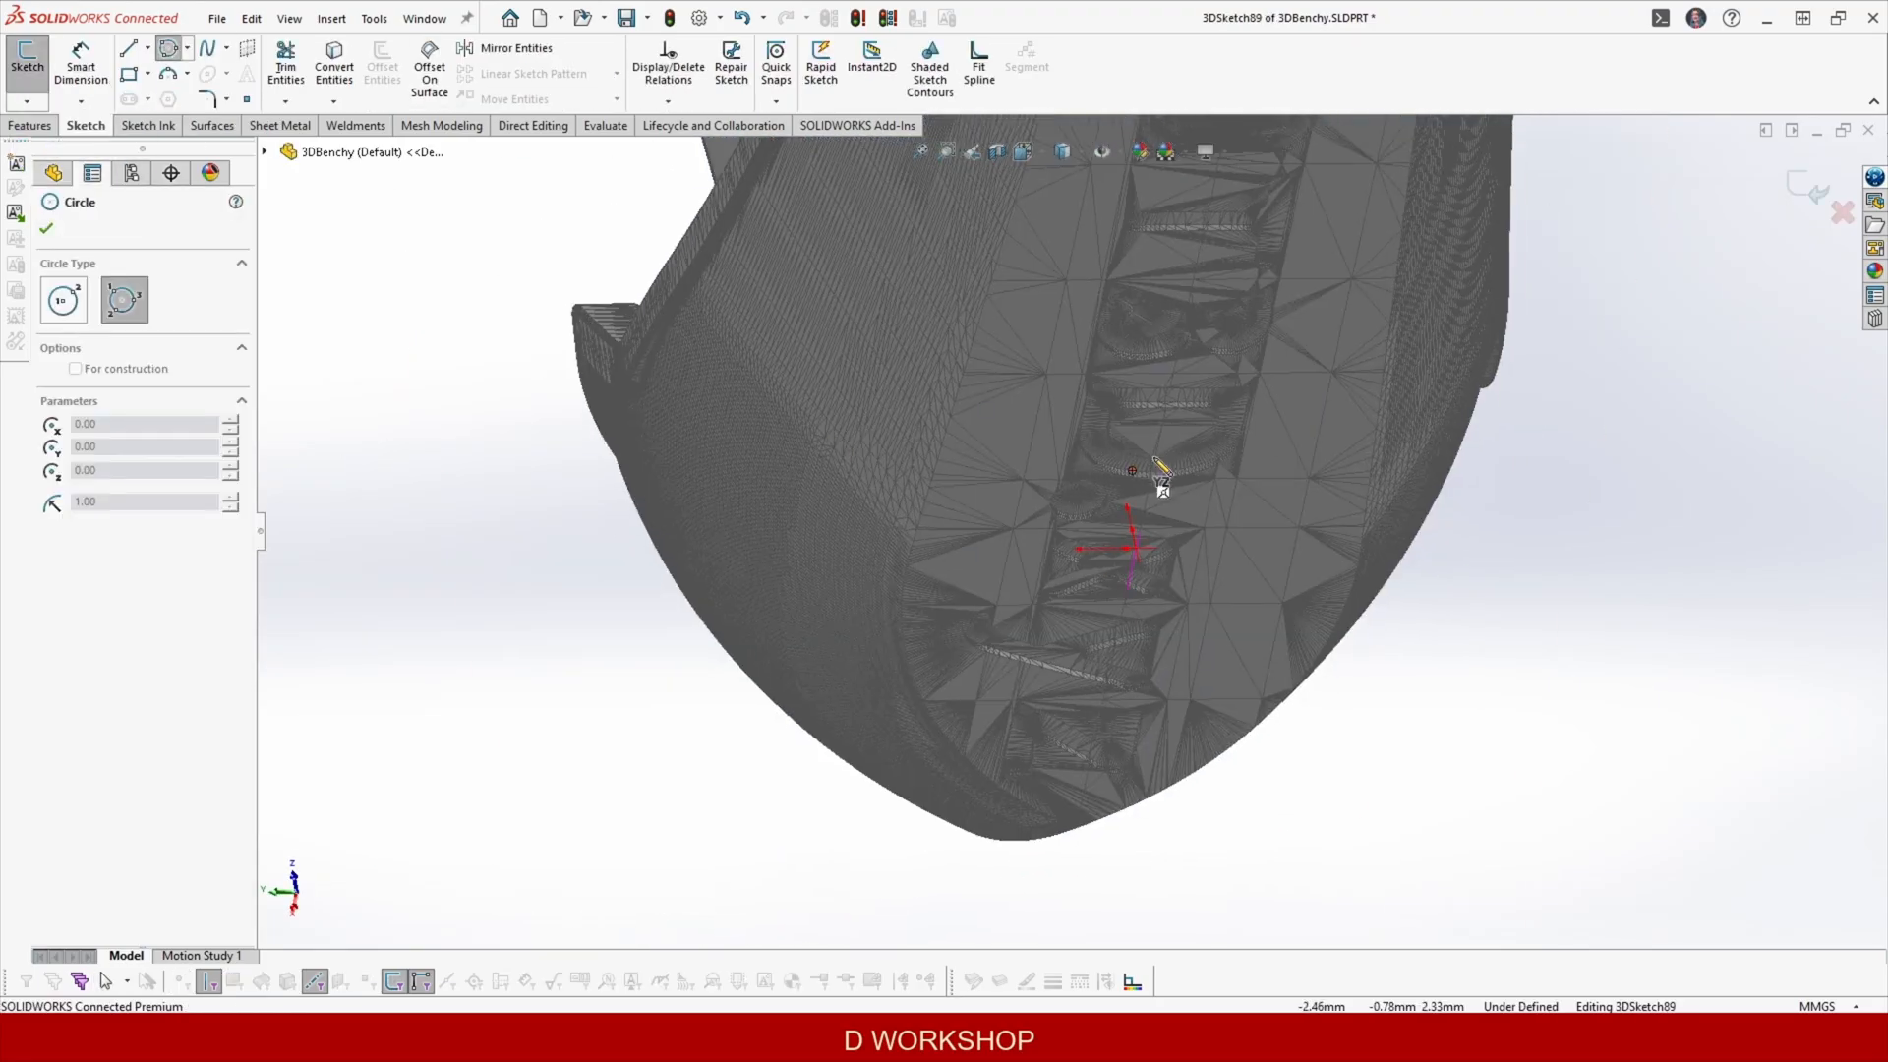
{"action": "scroll", "coordinate": [1155, 460], "scroll_direction": "down", "scroll_amount": 10}
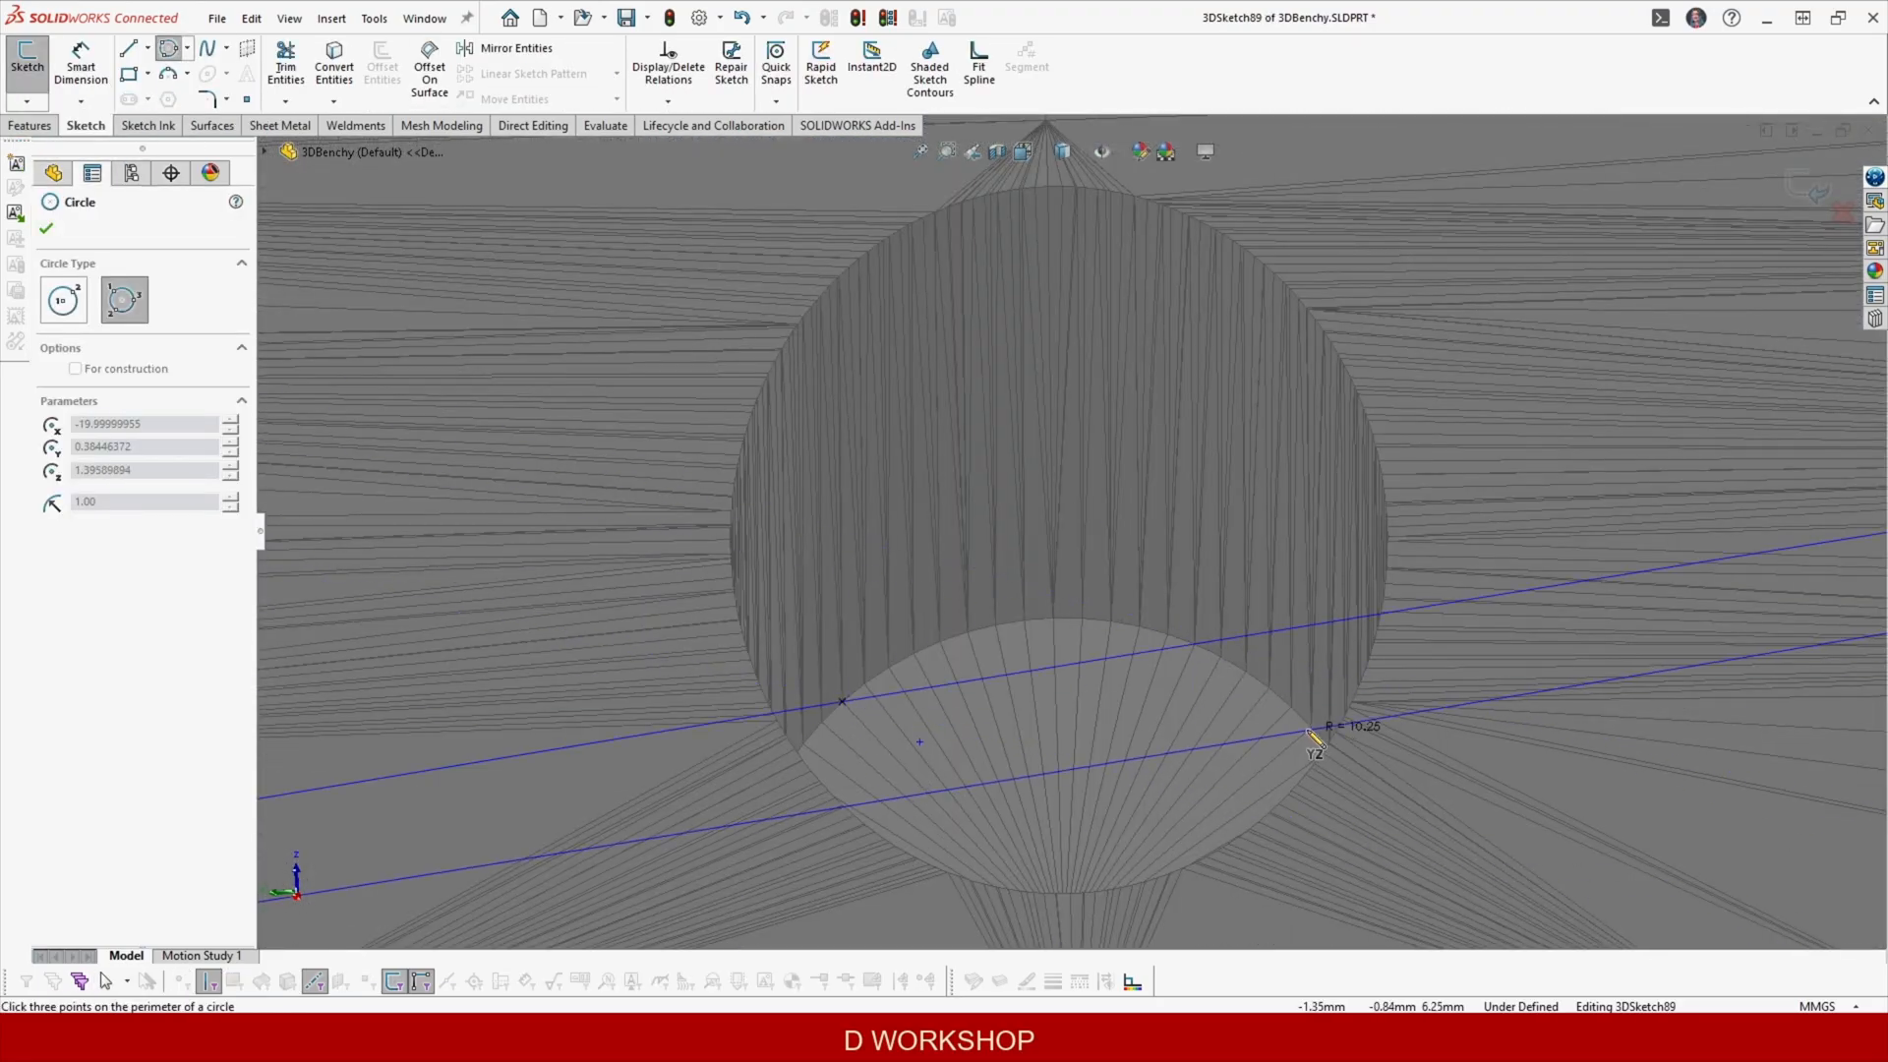
{"action": "left_click", "coordinate": [1315, 737]}
{"action": "scroll", "coordinate": [1232, 619], "scroll_direction": "up", "scroll_amount": 6}
{"action": "scroll", "coordinate": [1079, 498], "scroll_direction": "down", "scroll_amount": 8}
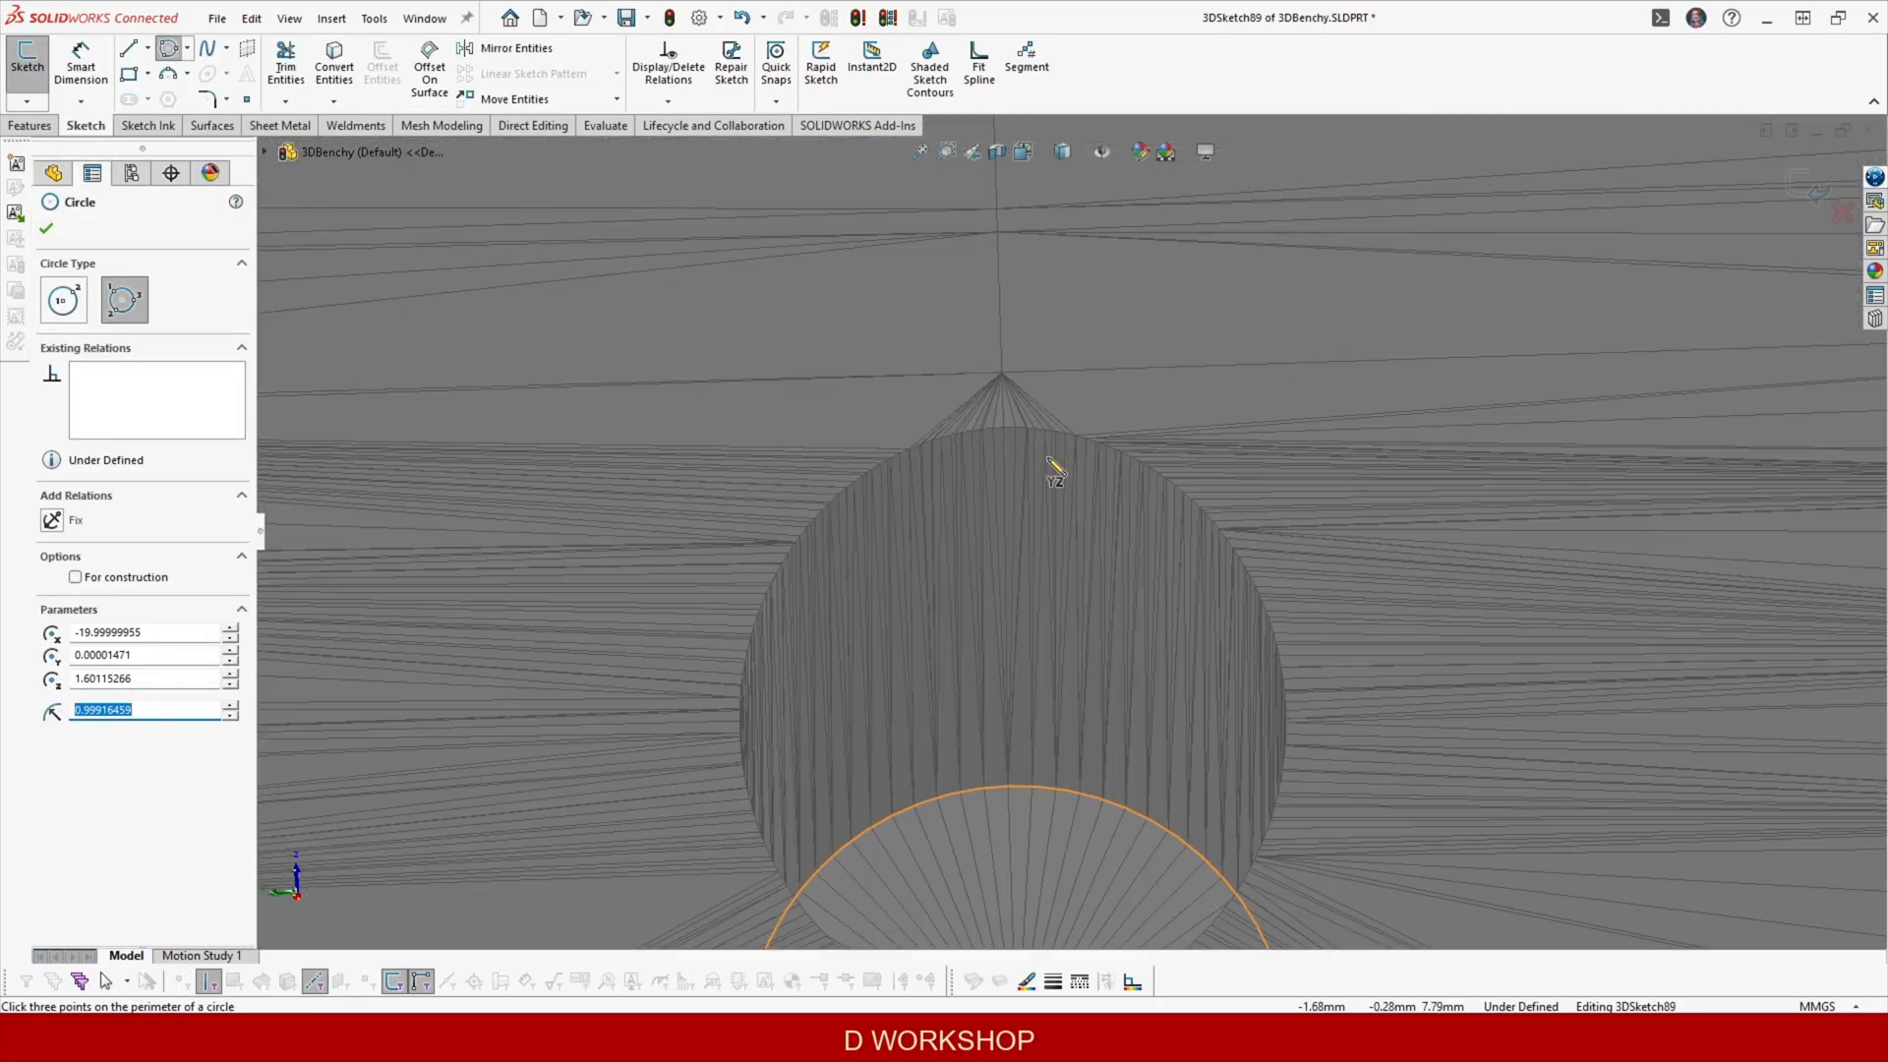
{"action": "left_click", "coordinate": [1009, 444]}
{"action": "middle_click_drag", "start_coordinate": [1099, 578], "coordinate": [1106, 382], "text": "ctrl"}
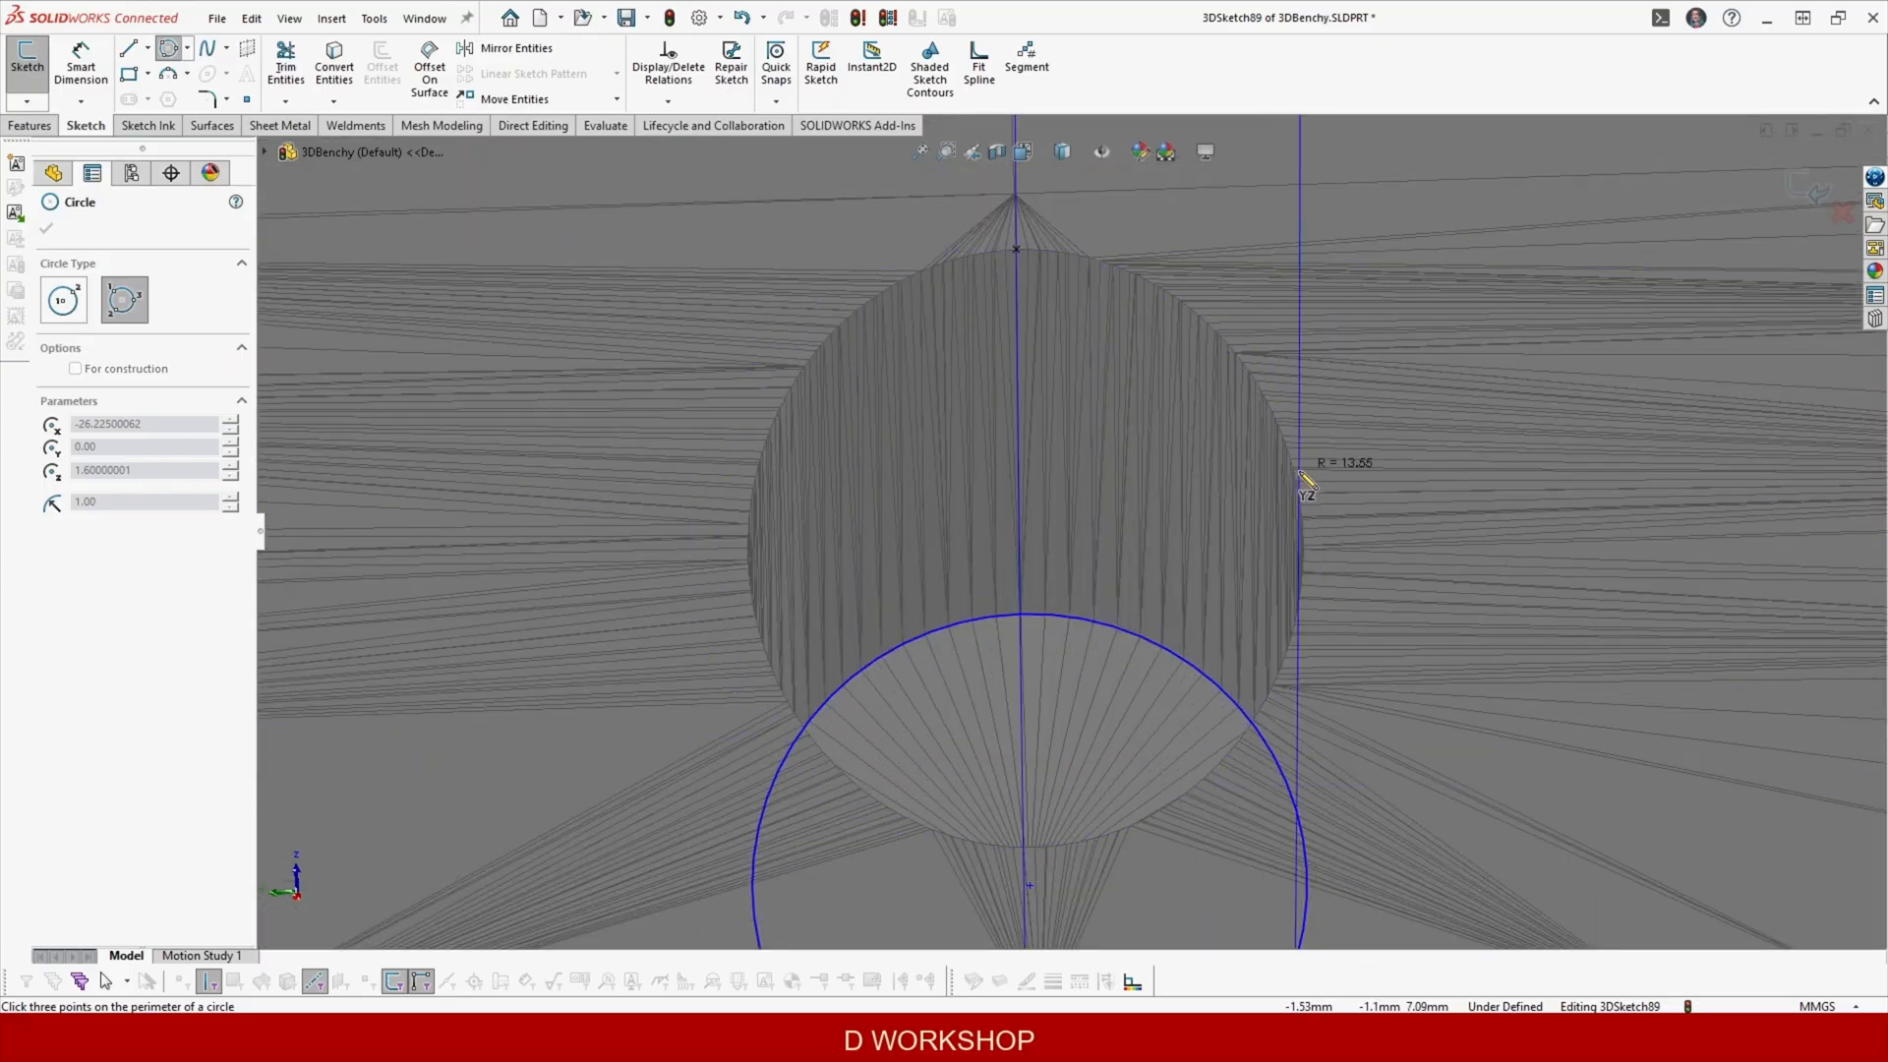
{"action": "key", "text": "Escape"}
{"action": "key", "text": "Return"}
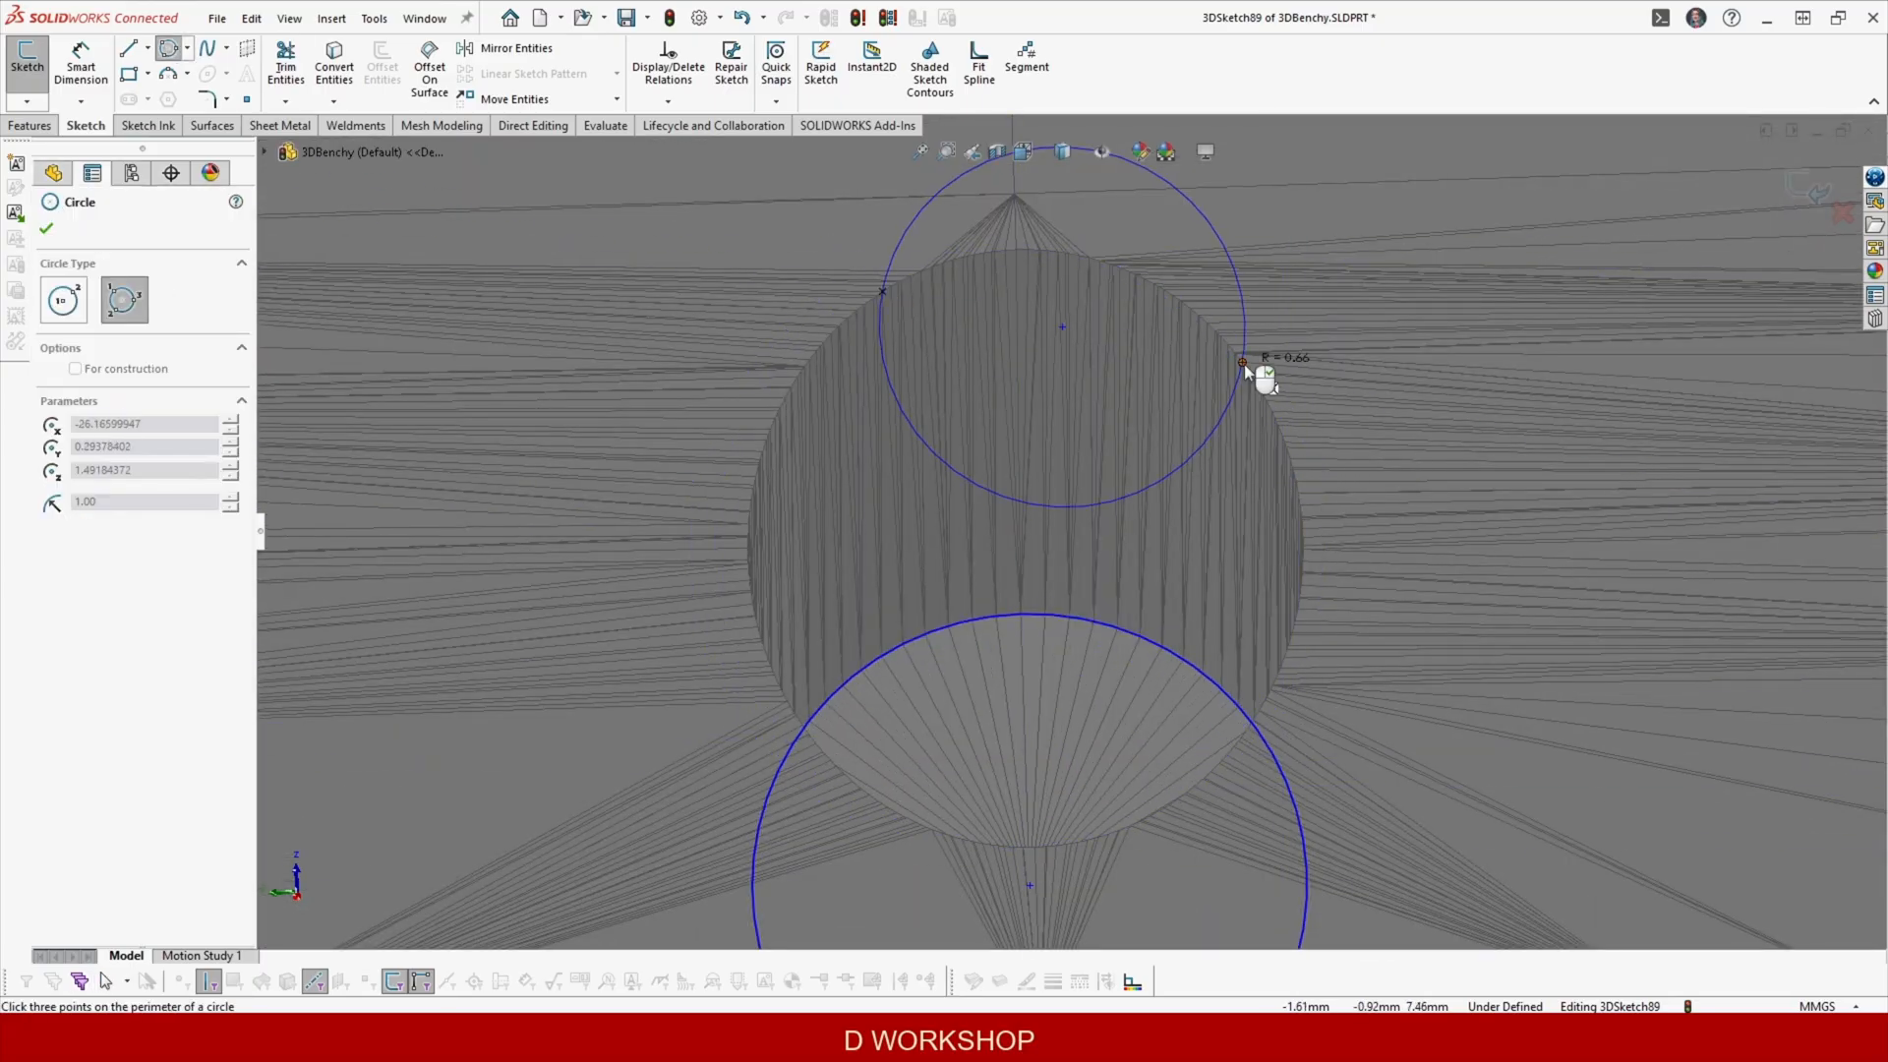
{"action": "key", "text": "Escape"}
Place a sketch point on the outer edge of the transom hole, at its highest mesh vertex.
{"action": "scroll", "coordinate": [1229, 522], "scroll_direction": "up", "scroll_amount": 5}
{"action": "middle_click_drag", "start_coordinate": [1229, 522], "coordinate": [983, 492]}
{"action": "scroll", "coordinate": [934, 472], "scroll_direction": "down", "scroll_amount": 4}
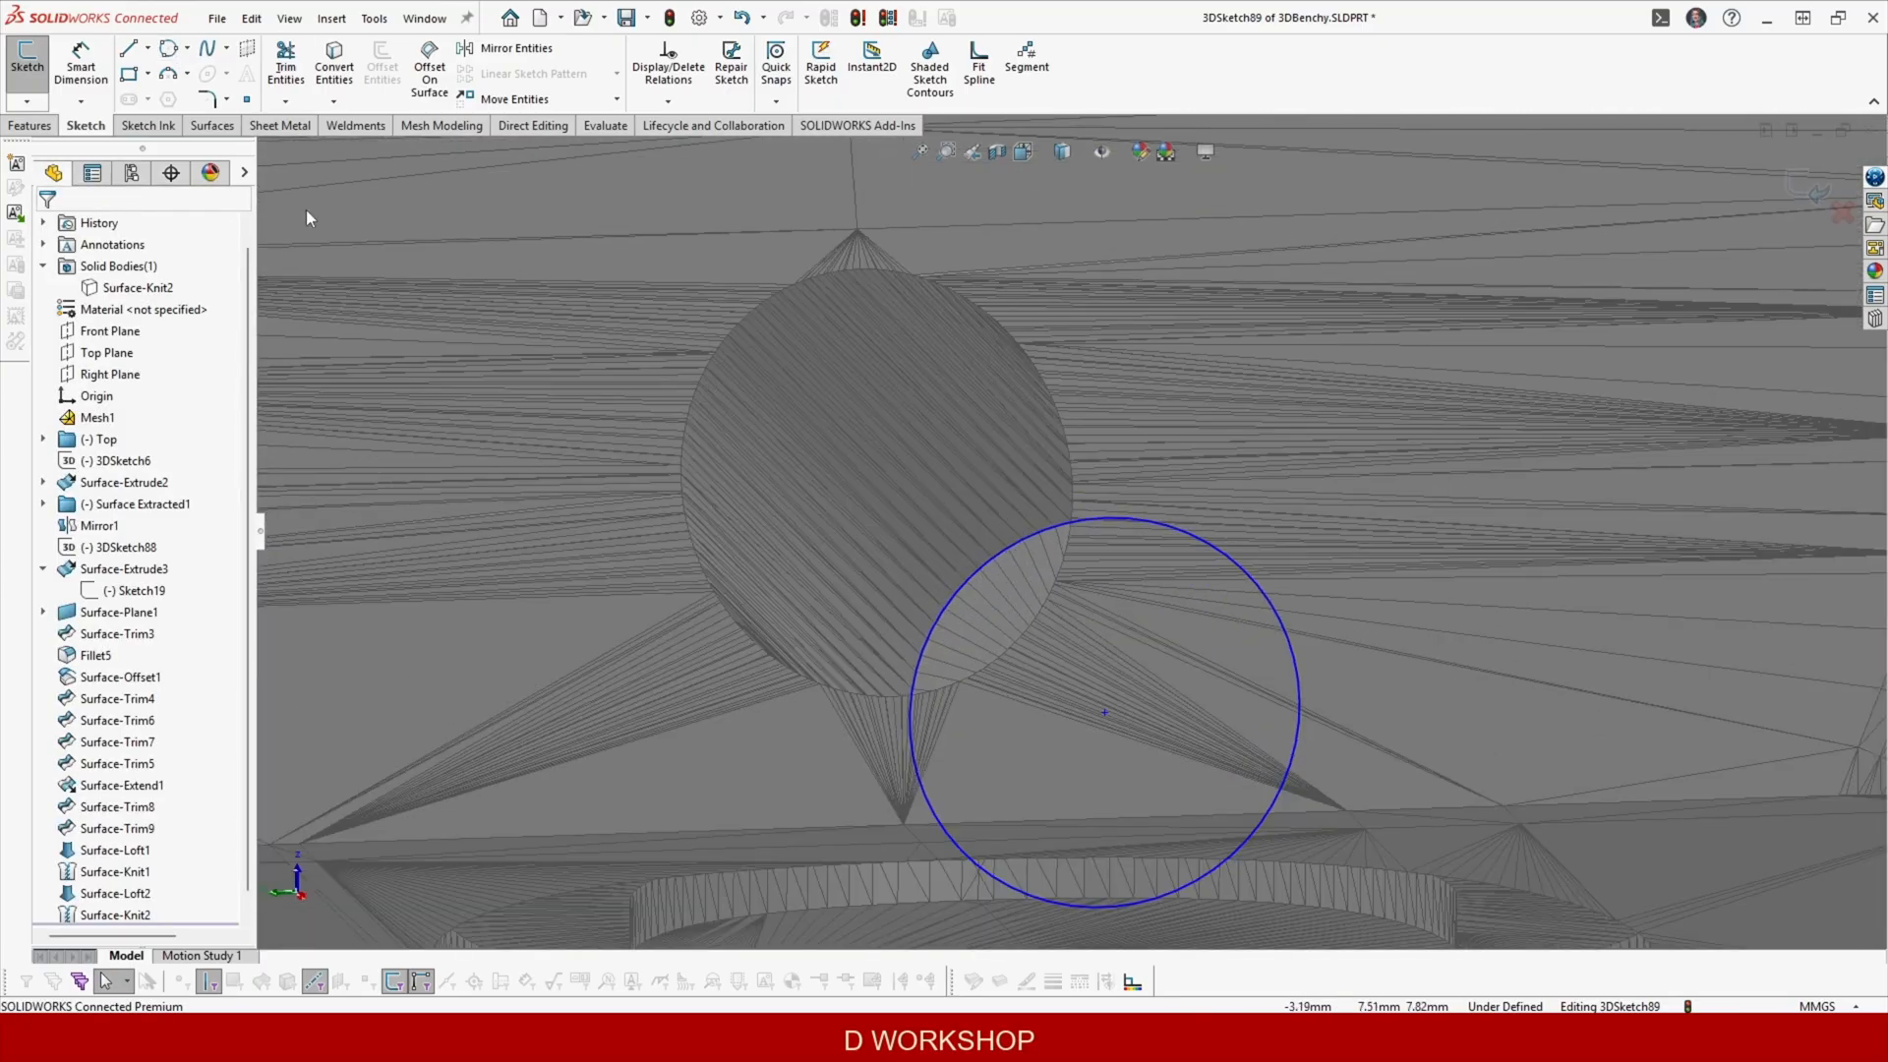
{"action": "left_click", "coordinate": [250, 102]}
{"action": "scroll", "coordinate": [854, 212], "scroll_direction": "down", "scroll_amount": 5}
{"action": "left_click", "coordinate": [864, 368]}
{"action": "scroll", "coordinate": [1157, 555], "scroll_direction": "up", "scroll_amount": 12}
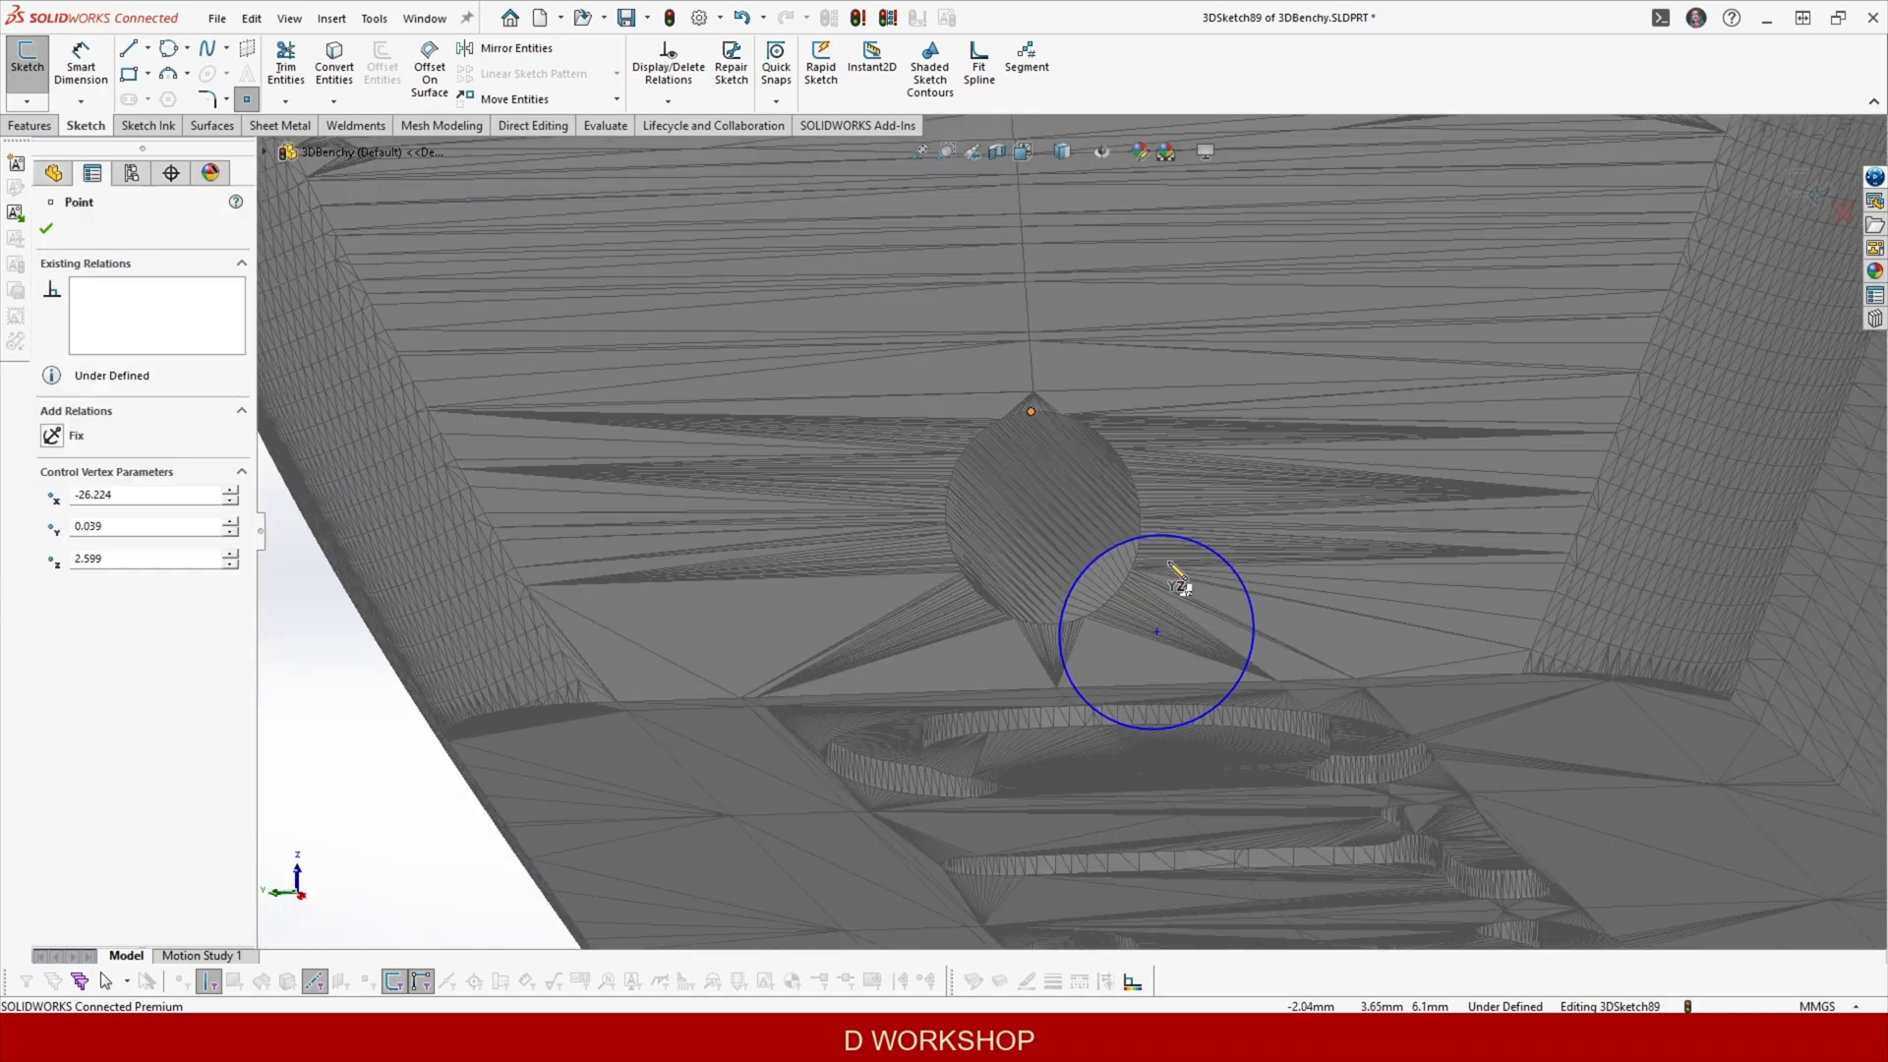
{"action": "key", "text": "Escape"}
Trace a three-point circle of about 1 mm radius around the bore opening on top of the stern deck tube.
{"action": "scroll", "coordinate": [1114, 494], "scroll_direction": "up", "scroll_amount": 5}
{"action": "middle_click_drag", "start_coordinate": [1220, 501], "coordinate": [1184, 610]}
{"action": "scroll", "coordinate": [845, 580], "scroll_direction": "down", "scroll_amount": 7}
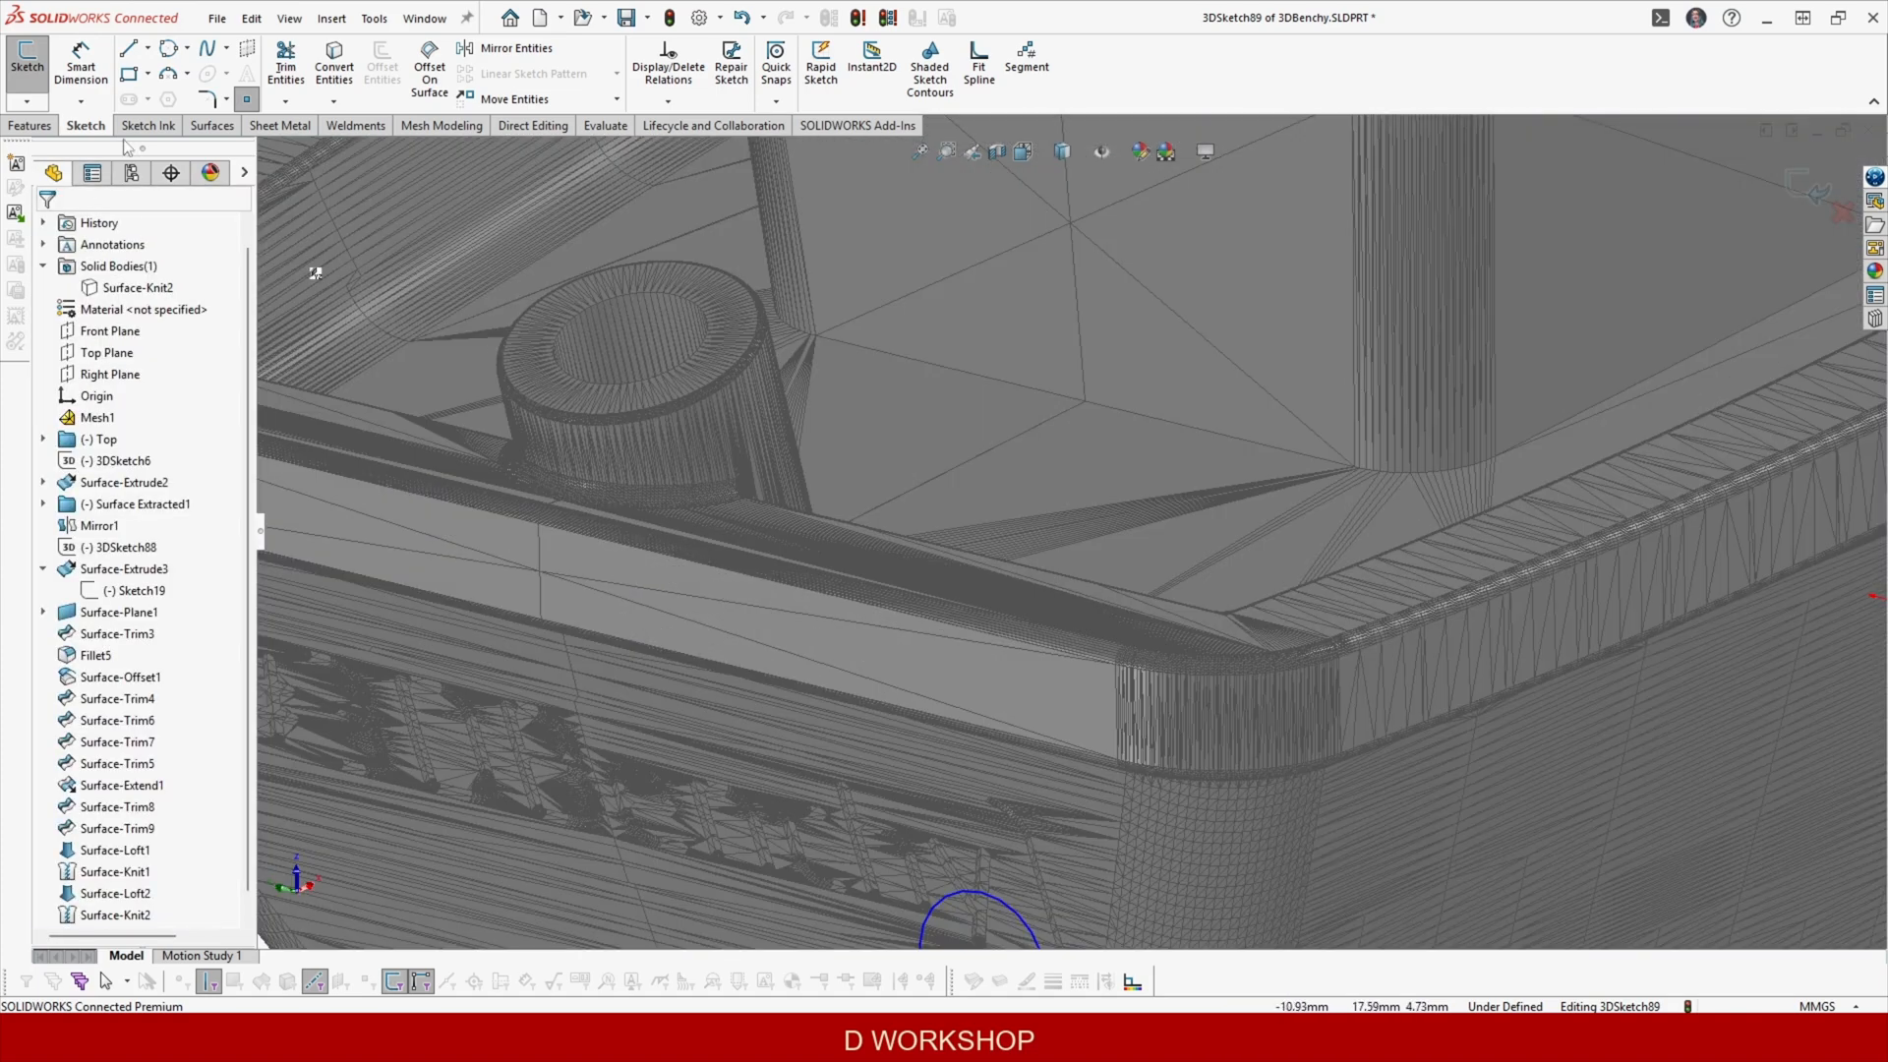
{"action": "left_click", "coordinate": [169, 49]}
{"action": "scroll", "coordinate": [616, 314], "scroll_direction": "down", "scroll_amount": 2}
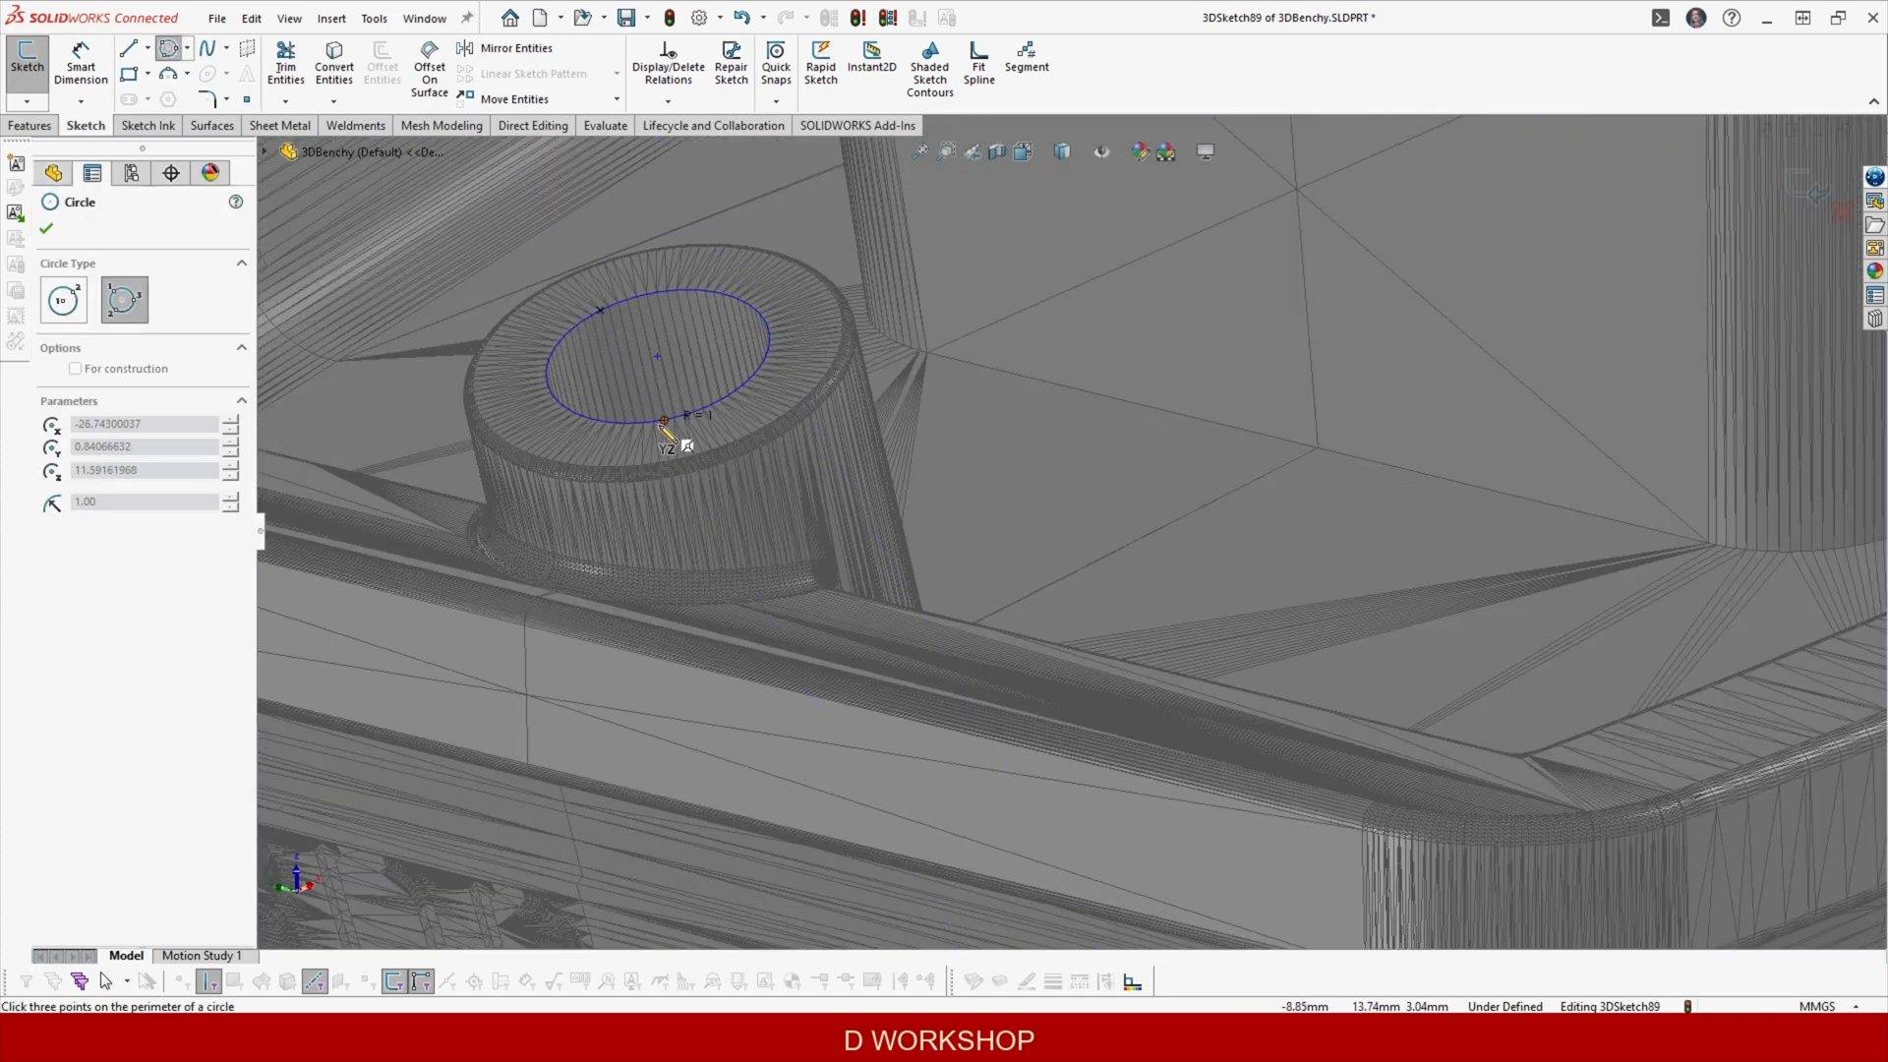
{"action": "left_click", "coordinate": [662, 423]}
{"action": "left_click", "coordinate": [635, 465]}
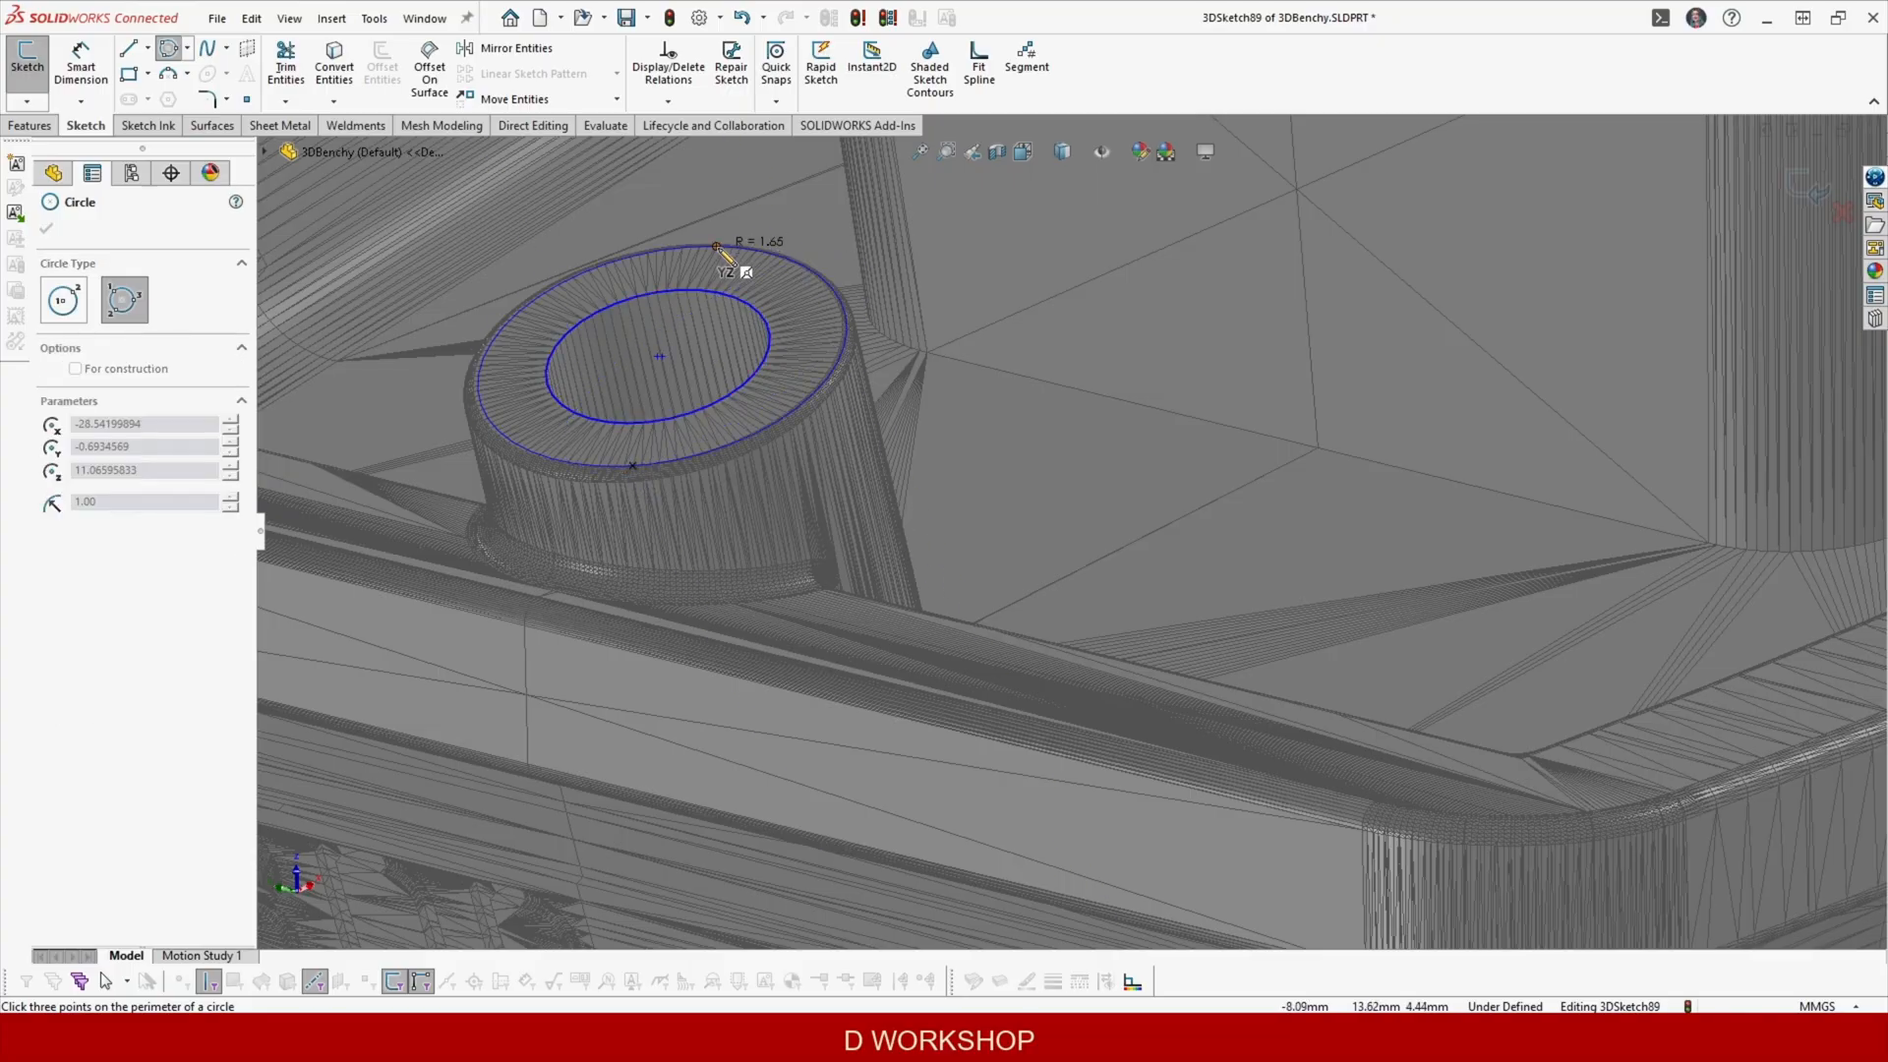
{"action": "left_click", "coordinate": [716, 246]}
{"action": "scroll", "coordinate": [612, 399], "scroll_direction": "down", "scroll_amount": 3}
{"action": "key", "text": "Escape"}
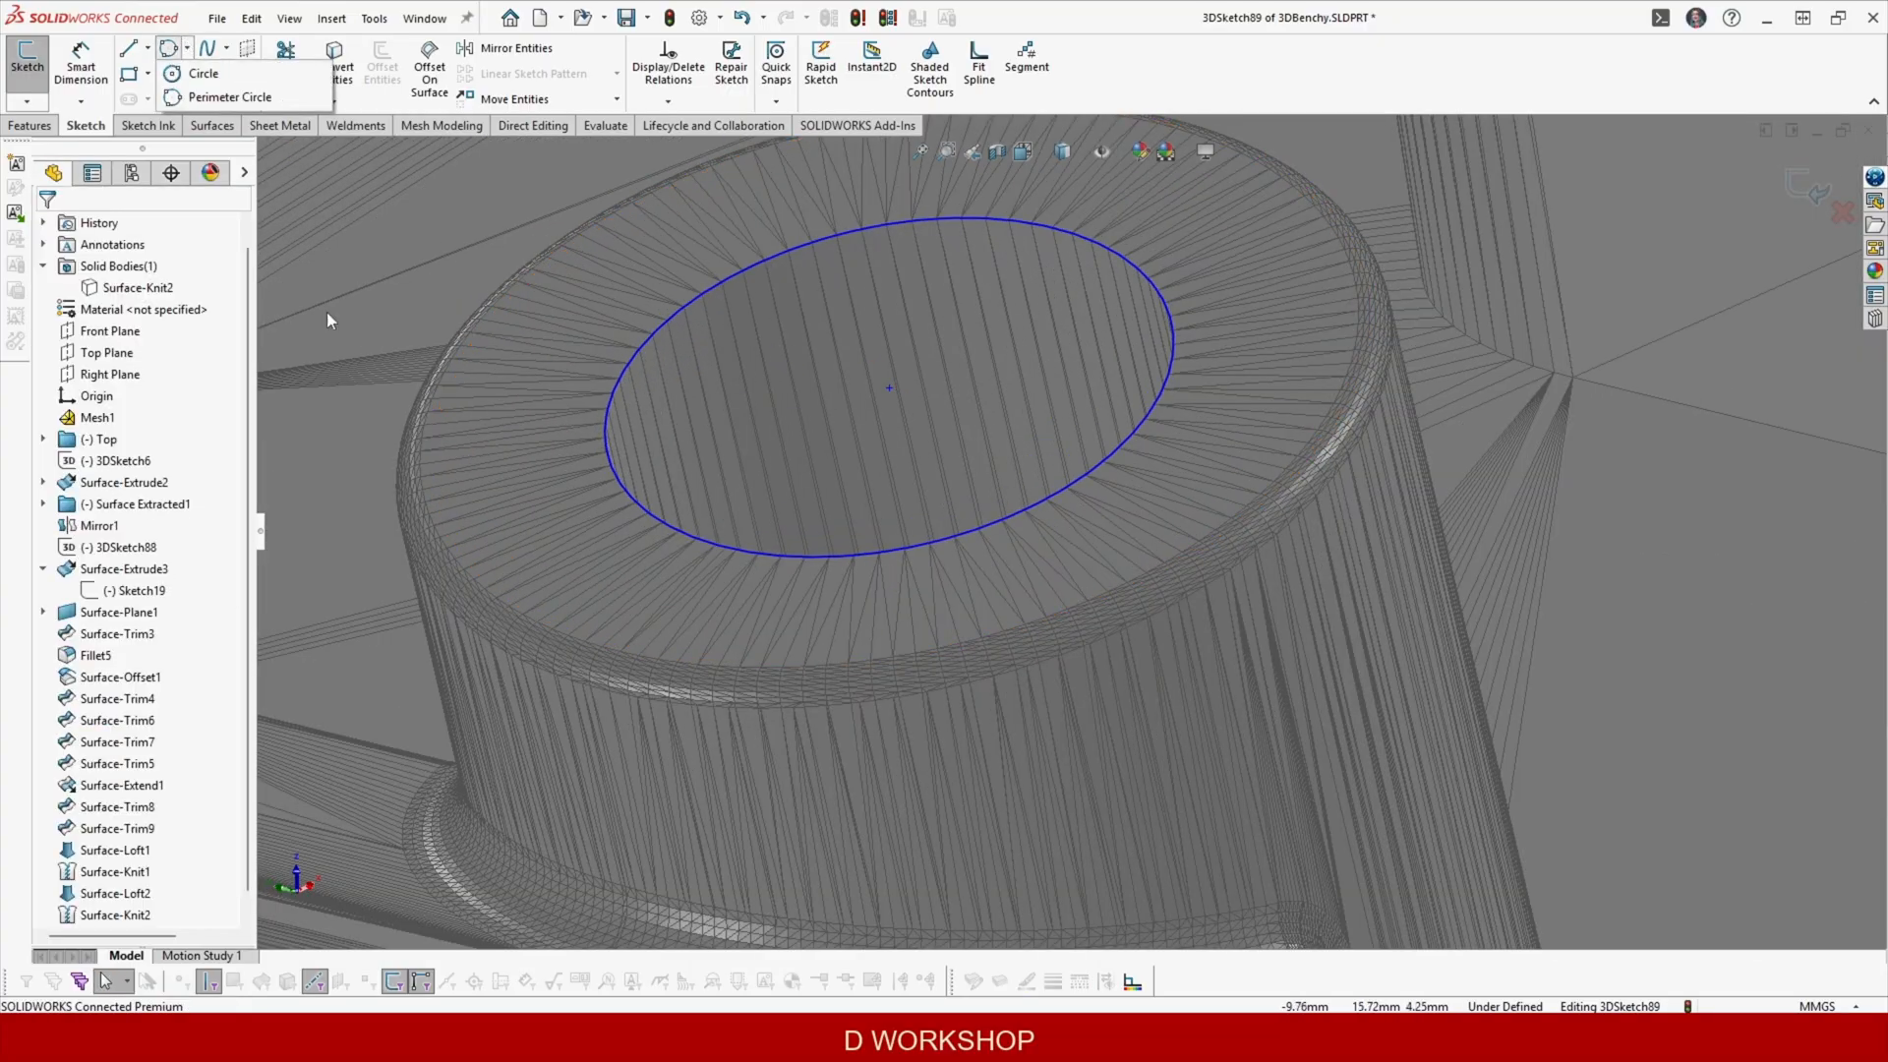
Trace circles along the inner and outer edges of the stern tube's rounded top lip, the outer one about 1.75 mm in radius.
{"action": "left_click", "coordinate": [1355, 261]}
{"action": "left_click", "coordinate": [875, 699]}
{"action": "scroll", "coordinate": [1362, 450], "scroll_direction": "down", "scroll_amount": 4}
{"action": "left_click", "coordinate": [1275, 479]}
{"action": "scroll", "coordinate": [573, 614], "scroll_direction": "up", "scroll_amount": 4}
{"action": "left_click", "coordinate": [578, 617]}
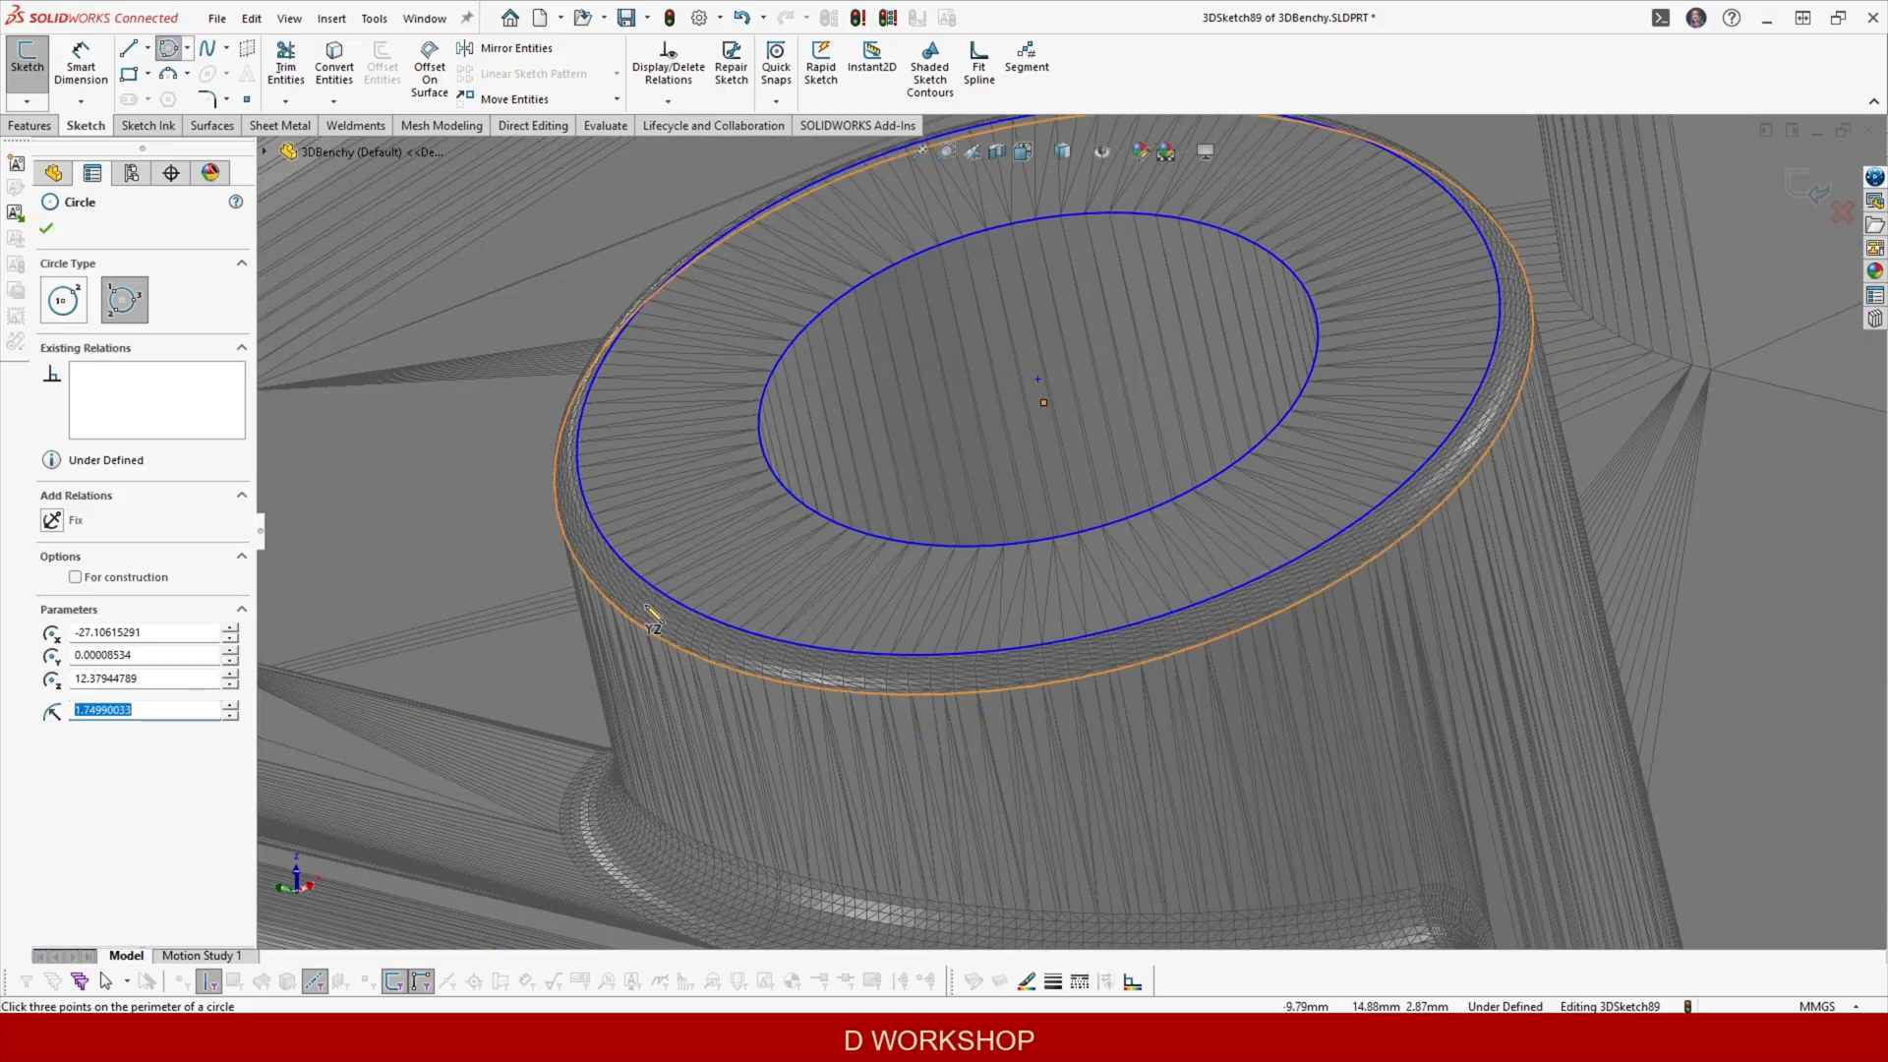
Trace a three-point perimeter circle through mesh vertices around the fillet at the stern tube's base.
{"action": "scroll", "coordinate": [589, 619], "scroll_direction": "up", "scroll_amount": 5}
{"action": "scroll", "coordinate": [835, 777], "scroll_direction": "down", "scroll_amount": 8}
{"action": "left_click", "coordinate": [815, 756]}
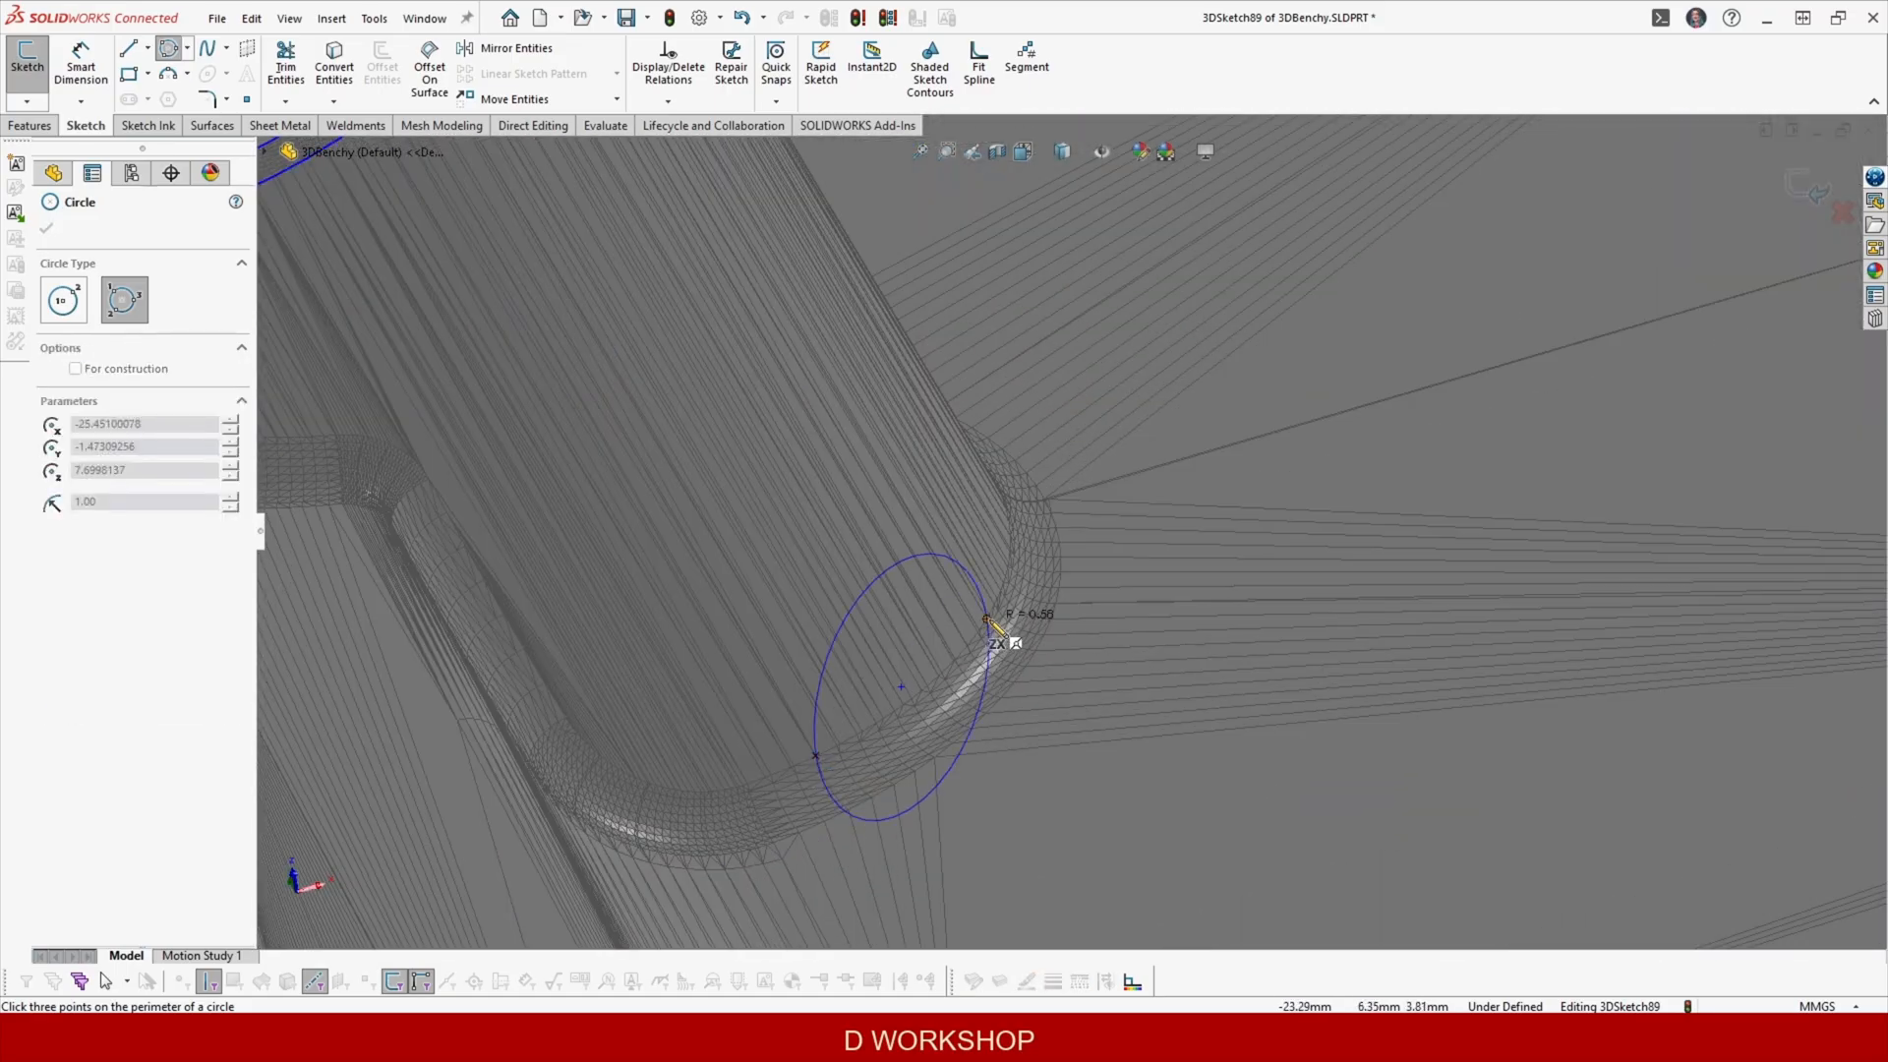
{"action": "left_click", "coordinate": [986, 619]}
{"action": "scroll", "coordinate": [986, 618], "scroll_direction": "up", "scroll_amount": 5}
{"action": "middle_click_drag", "start_coordinate": [1165, 398], "coordinate": [1106, 457]}
{"action": "scroll", "coordinate": [1190, 463], "scroll_direction": "down", "scroll_amount": 8}
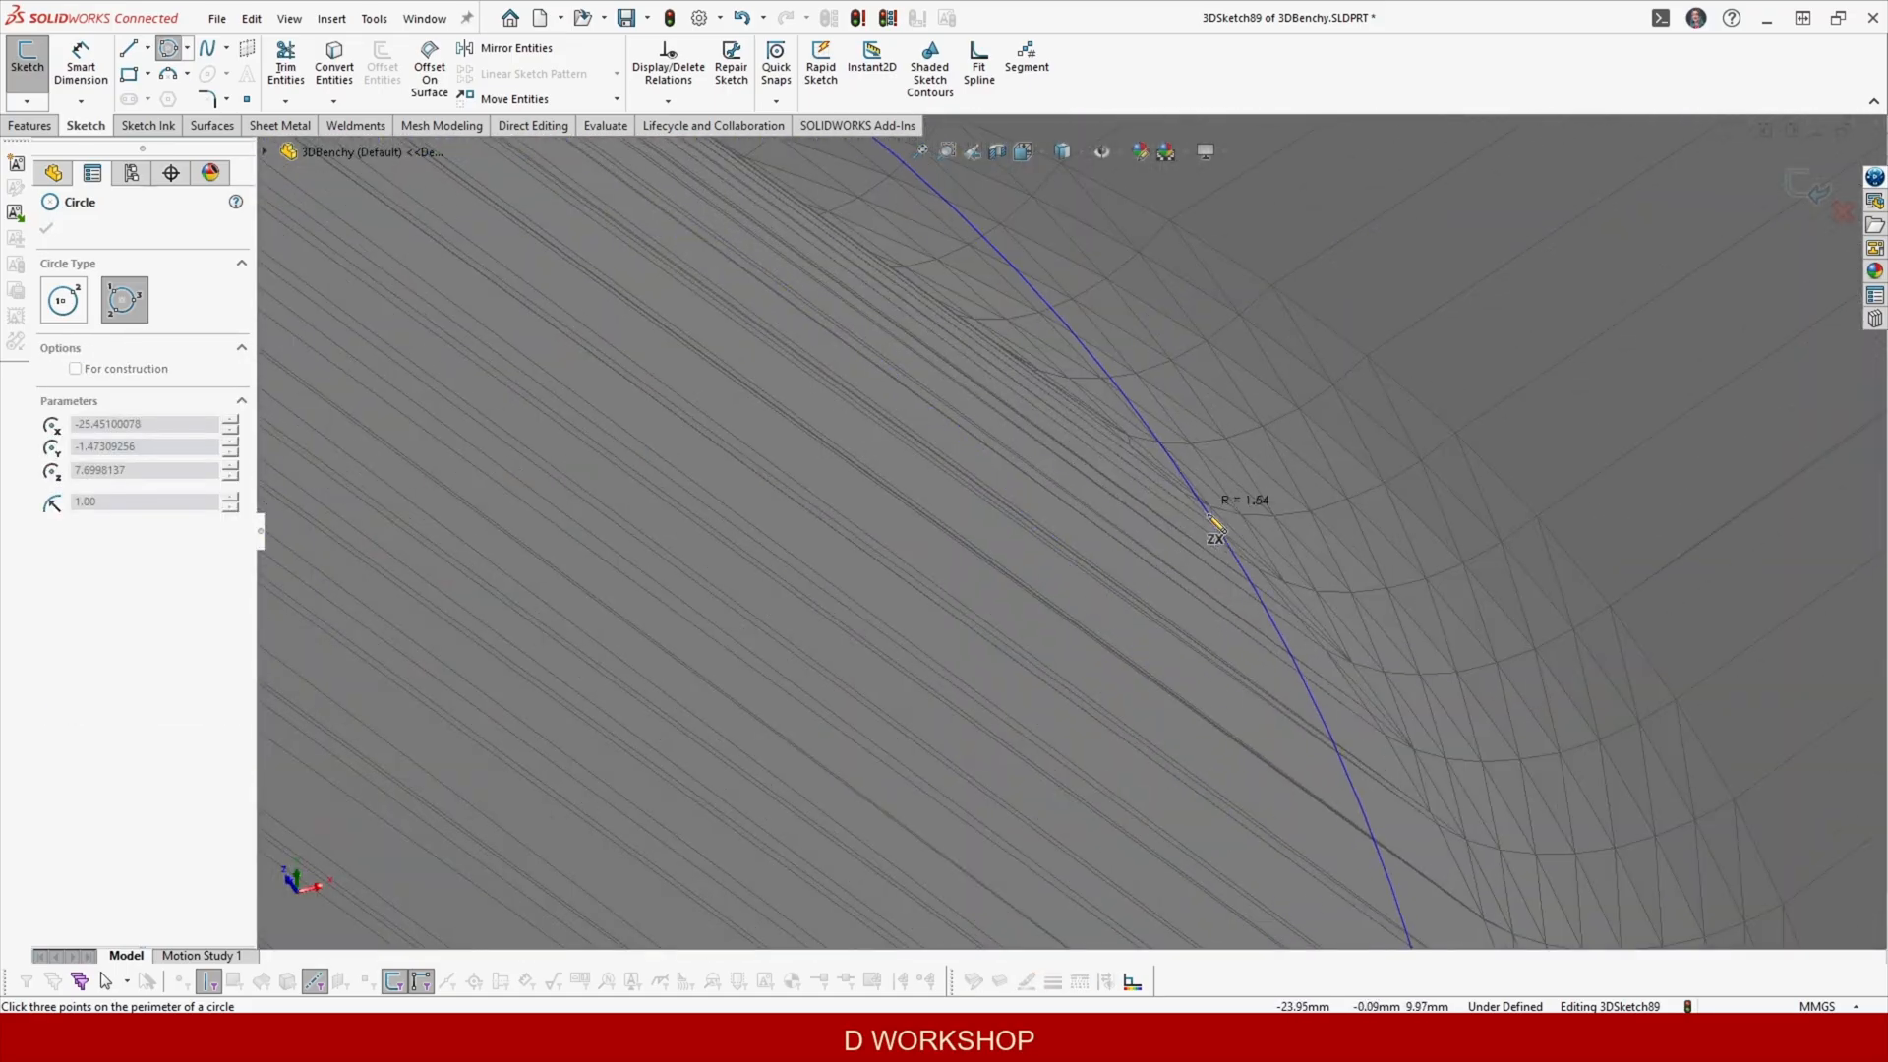
{"action": "left_click", "coordinate": [1217, 534]}
Trace a three-point circle of about 1 mm radius around the bottom of the stern tube's bore.
{"action": "scroll", "coordinate": [1219, 536], "scroll_direction": "up", "scroll_amount": 5}
{"action": "scroll", "coordinate": [826, 423], "scroll_direction": "down", "scroll_amount": 8}
{"action": "left_click", "coordinate": [808, 374]}
{"action": "left_click", "coordinate": [866, 543]}
{"action": "left_click", "coordinate": [853, 444]}
Trace a three-point circle of about 2 mm radius around the edge of the round hole in the bow's side.
{"action": "scroll", "coordinate": [907, 463], "scroll_direction": "up", "scroll_amount": 10}
{"action": "middle_click_drag", "start_coordinate": [914, 472], "coordinate": [984, 295]}
{"action": "scroll", "coordinate": [1399, 611], "scroll_direction": "down", "scroll_amount": 12}
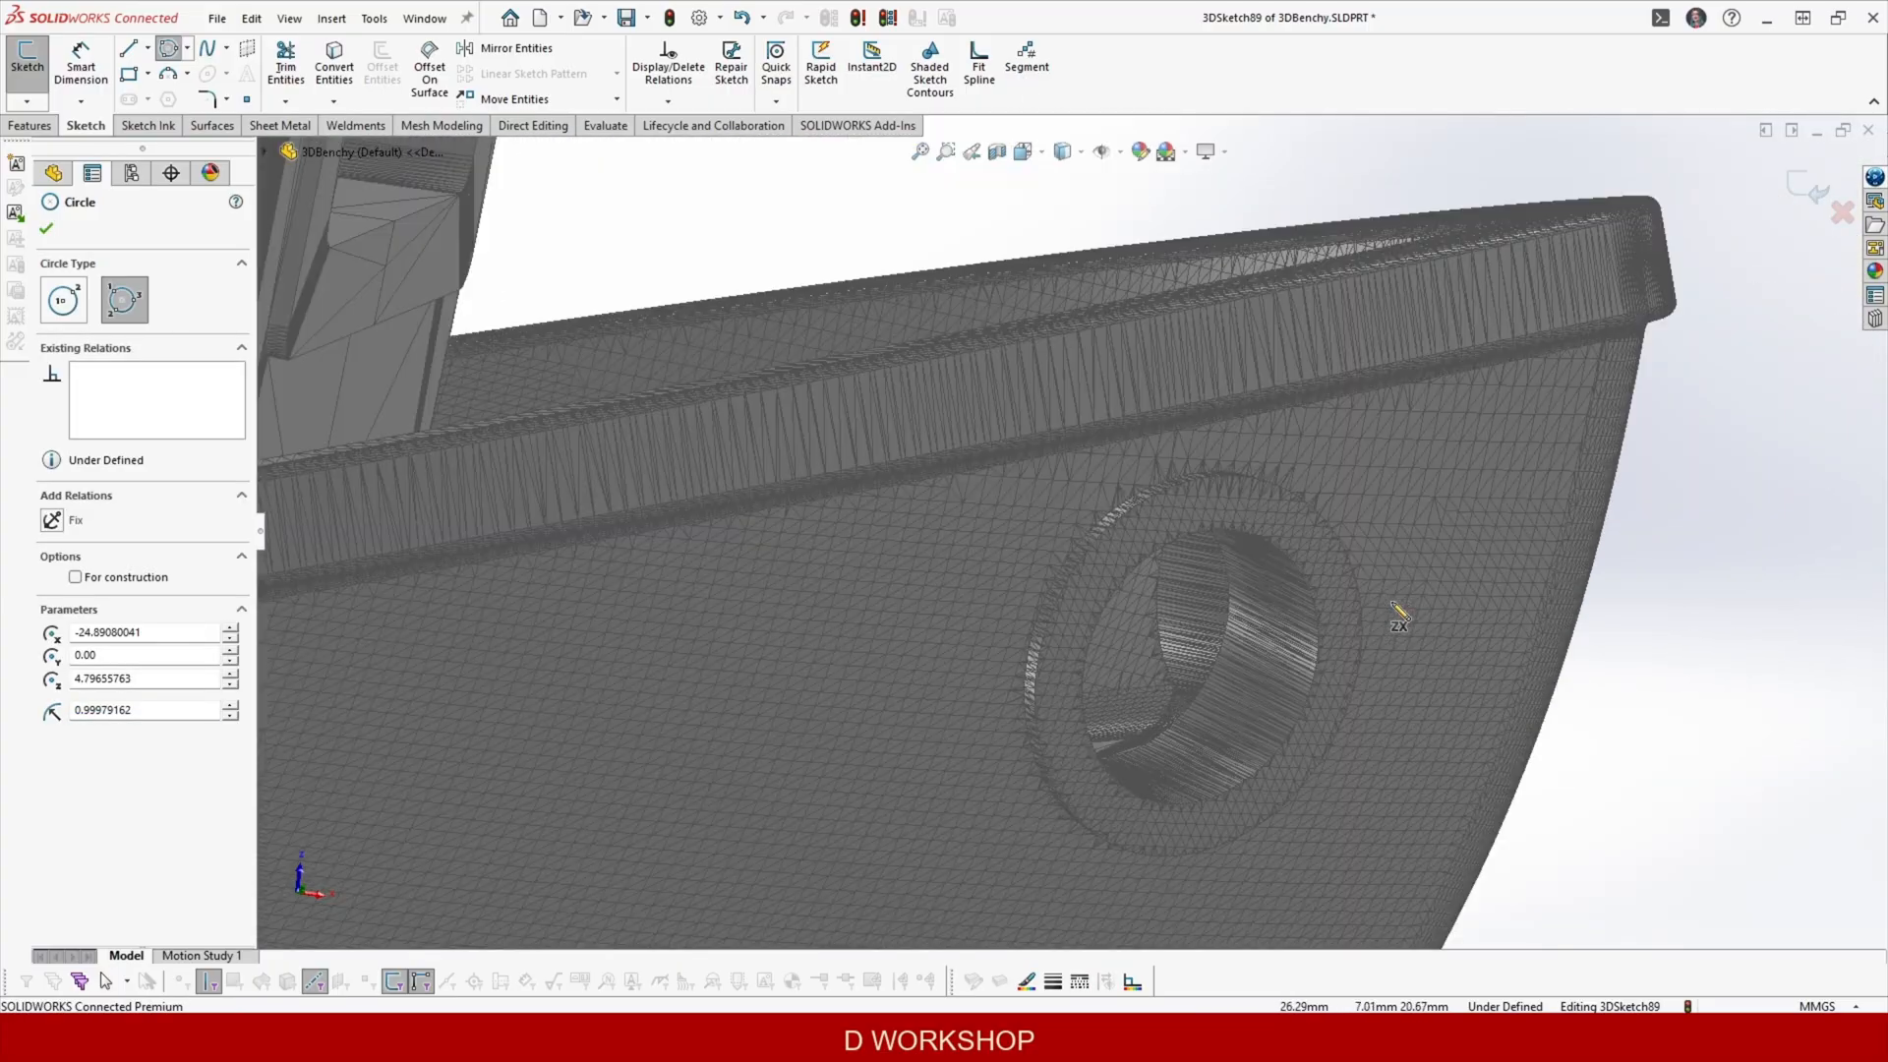
{"action": "left_click", "coordinate": [1131, 450]}
{"action": "key", "text": "Escape"}
{"action": "left_click", "coordinate": [169, 48]}
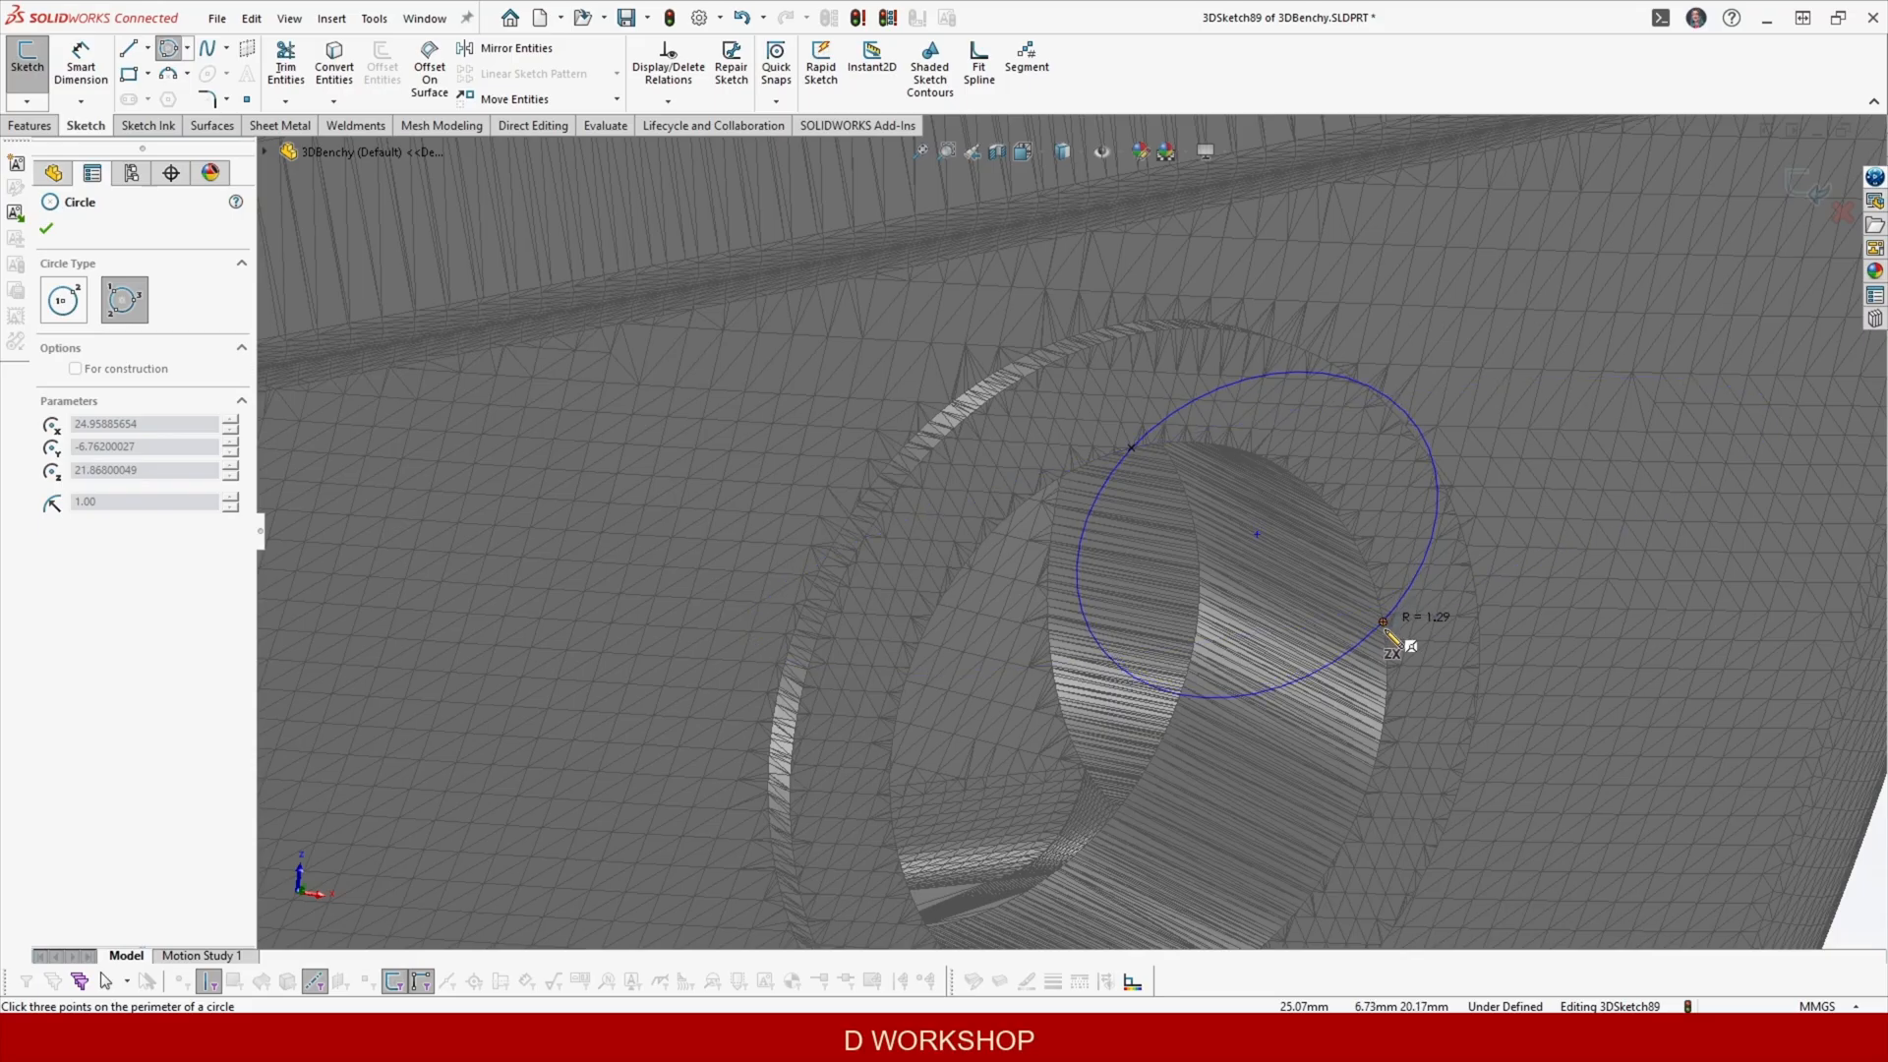
{"action": "scroll", "coordinate": [1396, 691], "scroll_direction": "up", "scroll_amount": 5}
{"action": "scroll", "coordinate": [1074, 800], "scroll_direction": "down", "scroll_amount": 5}
{"action": "left_click", "coordinate": [1058, 733]}
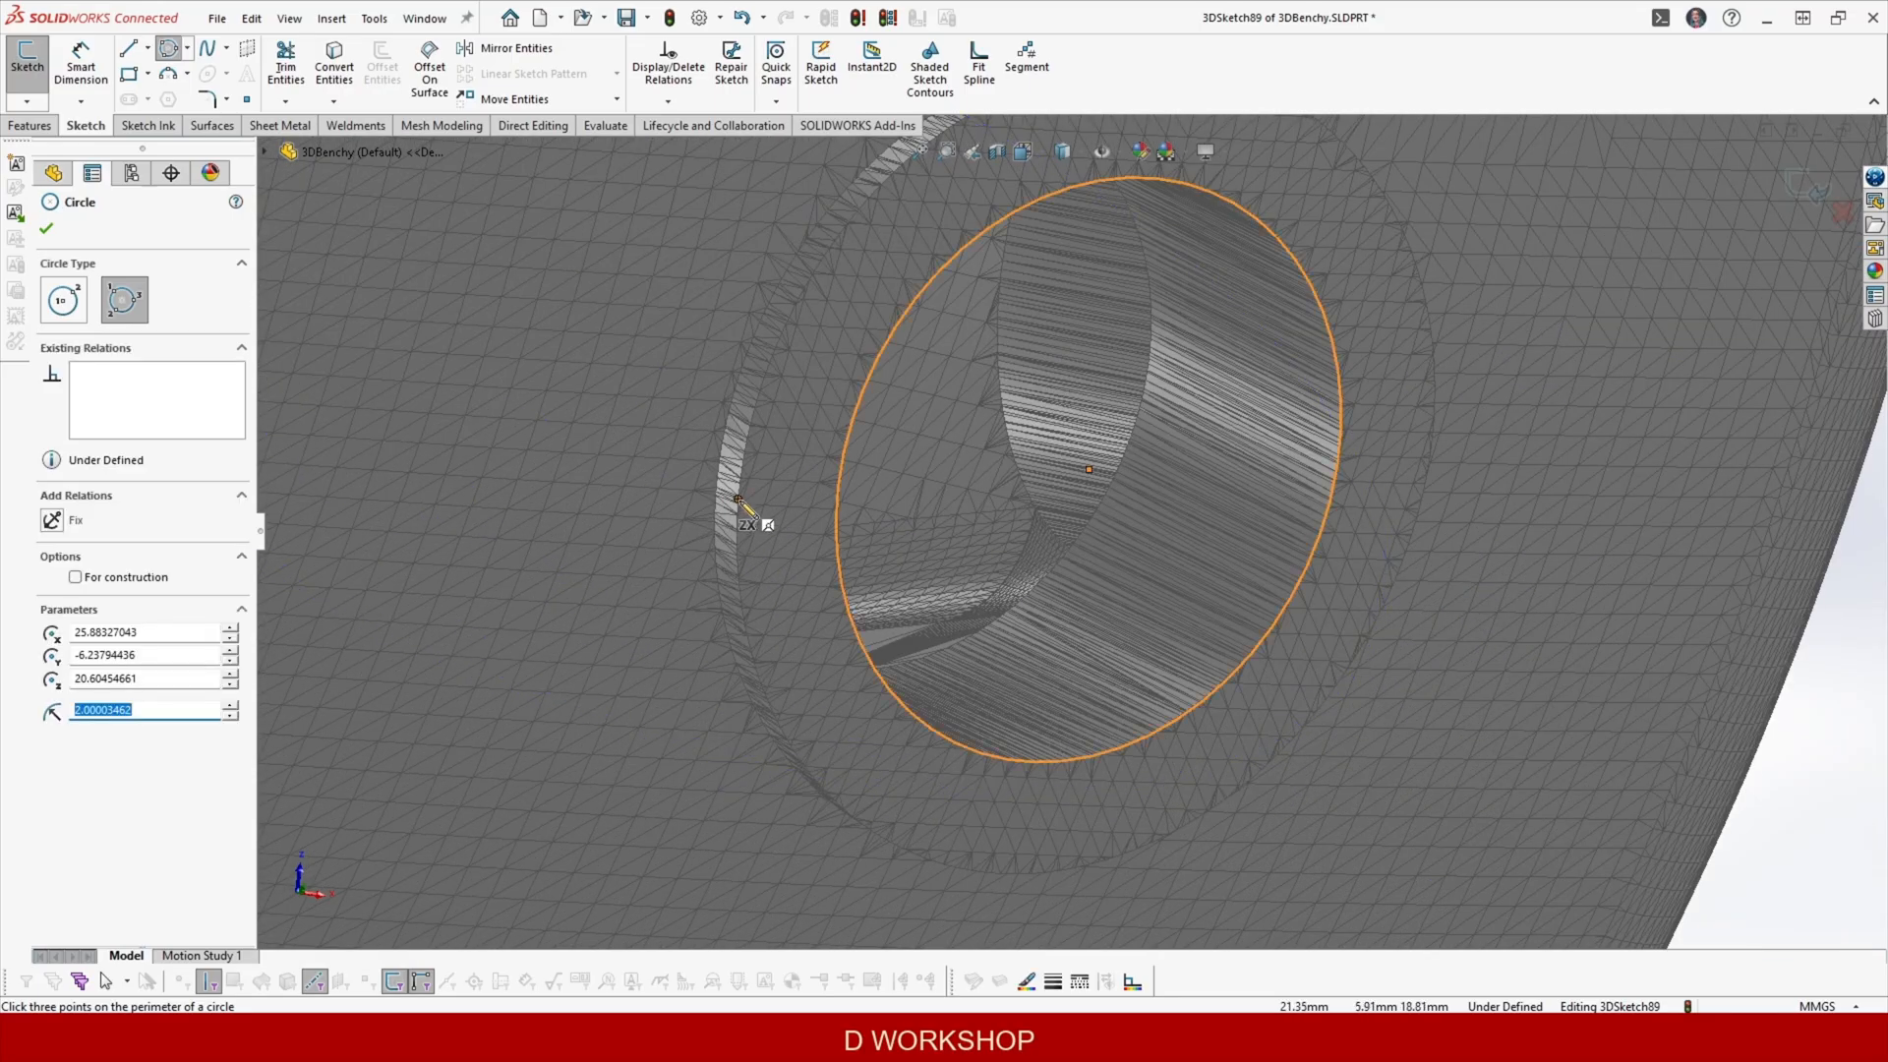
{"action": "scroll", "coordinate": [786, 541], "scroll_direction": "up", "scroll_amount": 3}
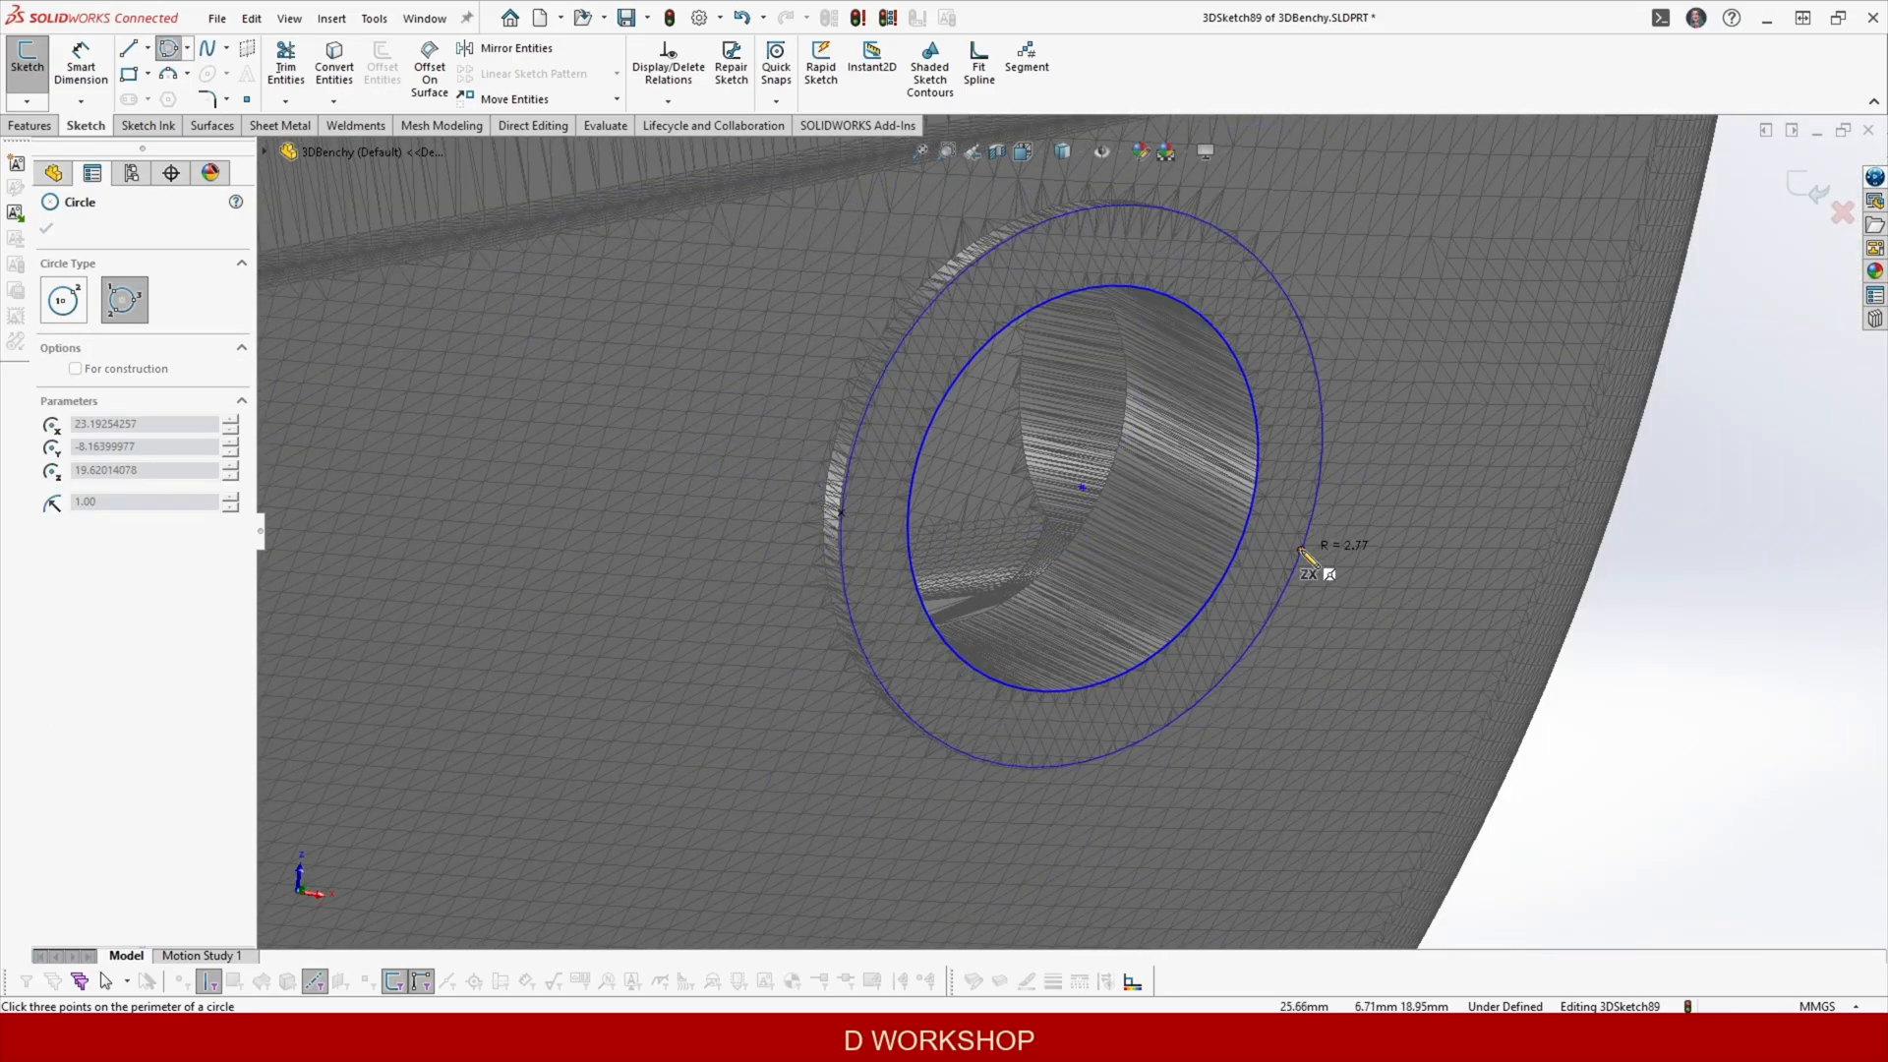
{"action": "left_click", "coordinate": [1300, 550]}
{"action": "scroll", "coordinate": [944, 344], "scroll_direction": "down", "scroll_amount": 6}
{"action": "key", "text": "Delete"}
Trace a three-point circle of about 2.78 mm radius along the outer ring edge surrounding the bow hole.
{"action": "left_click", "coordinate": [171, 52]}
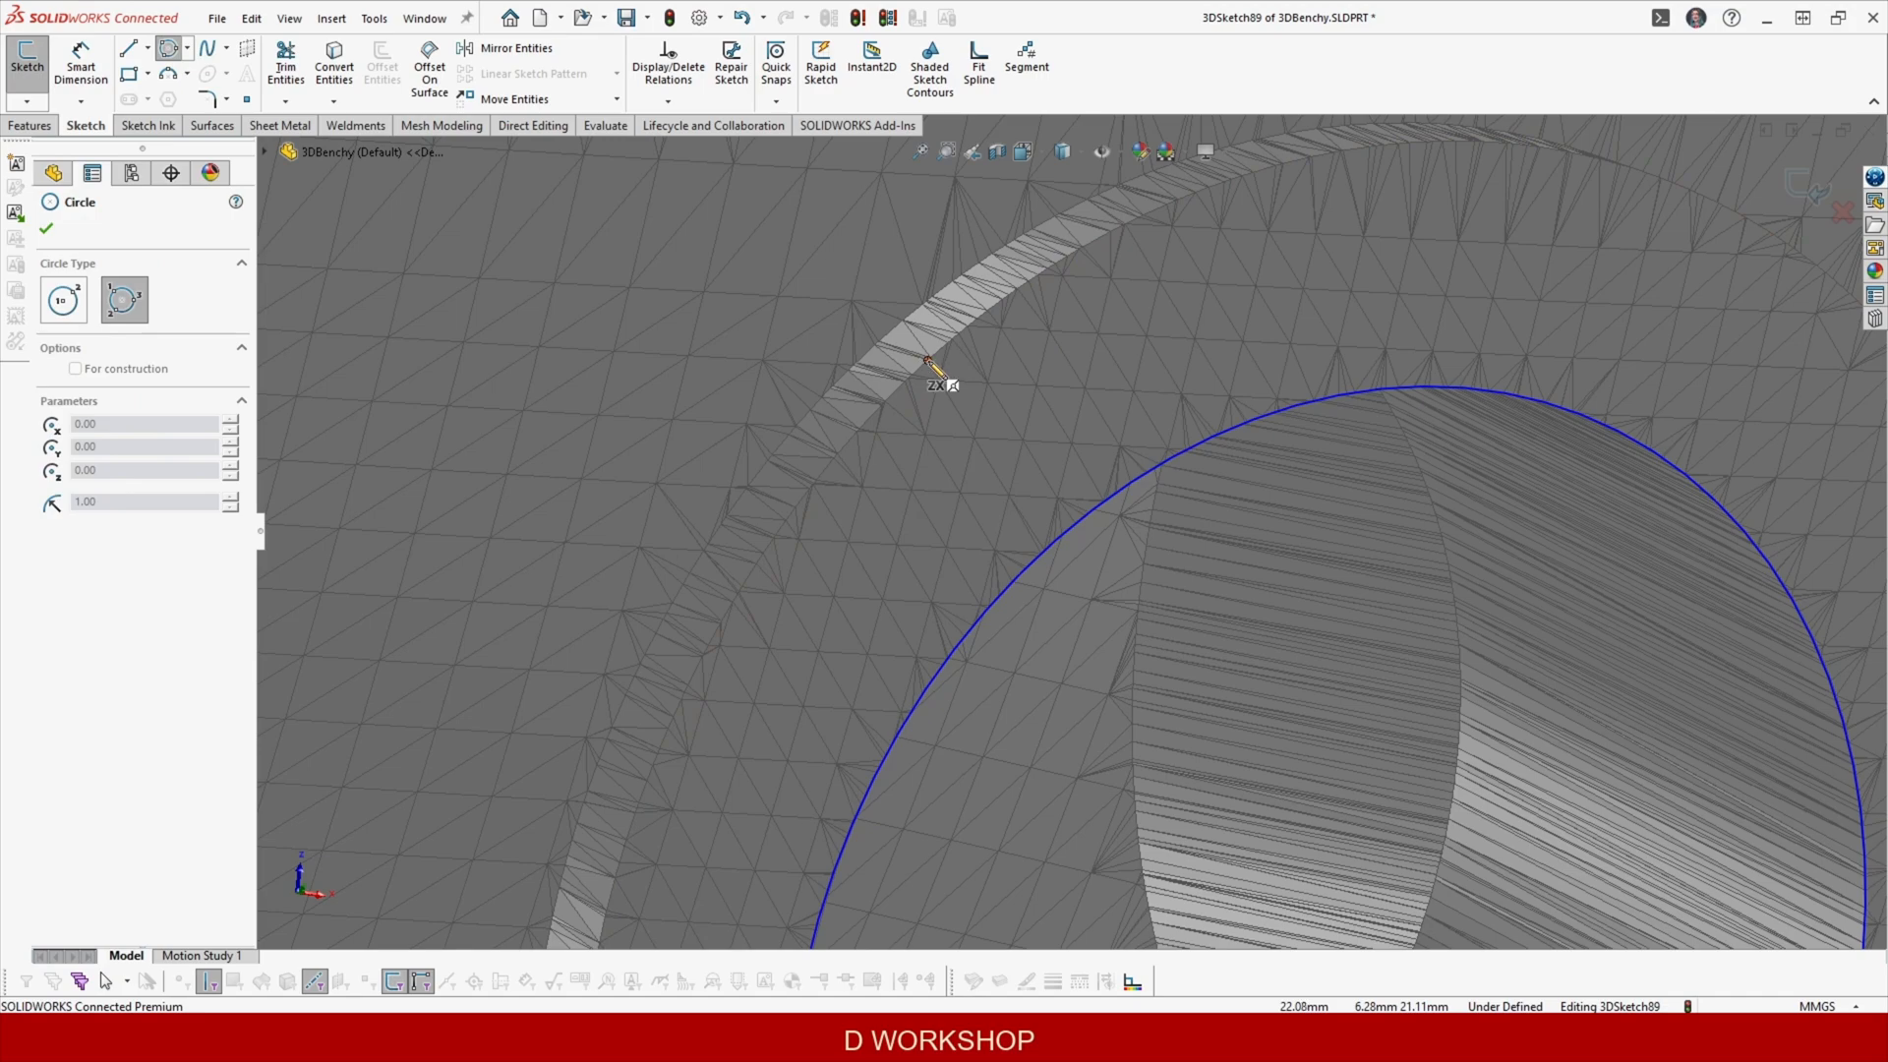
{"action": "scroll", "coordinate": [927, 361], "scroll_direction": "down", "scroll_amount": 4}
{"action": "left_click", "coordinate": [991, 368]}
{"action": "scroll", "coordinate": [994, 371], "scroll_direction": "up", "scroll_amount": 4}
{"action": "scroll", "coordinate": [1293, 345], "scroll_direction": "down", "scroll_amount": 3}
{"action": "left_click", "coordinate": [1294, 345]}
{"action": "scroll", "coordinate": [1370, 433], "scroll_direction": "up", "scroll_amount": 5}
{"action": "scroll", "coordinate": [937, 534], "scroll_direction": "down", "scroll_amount": 4}
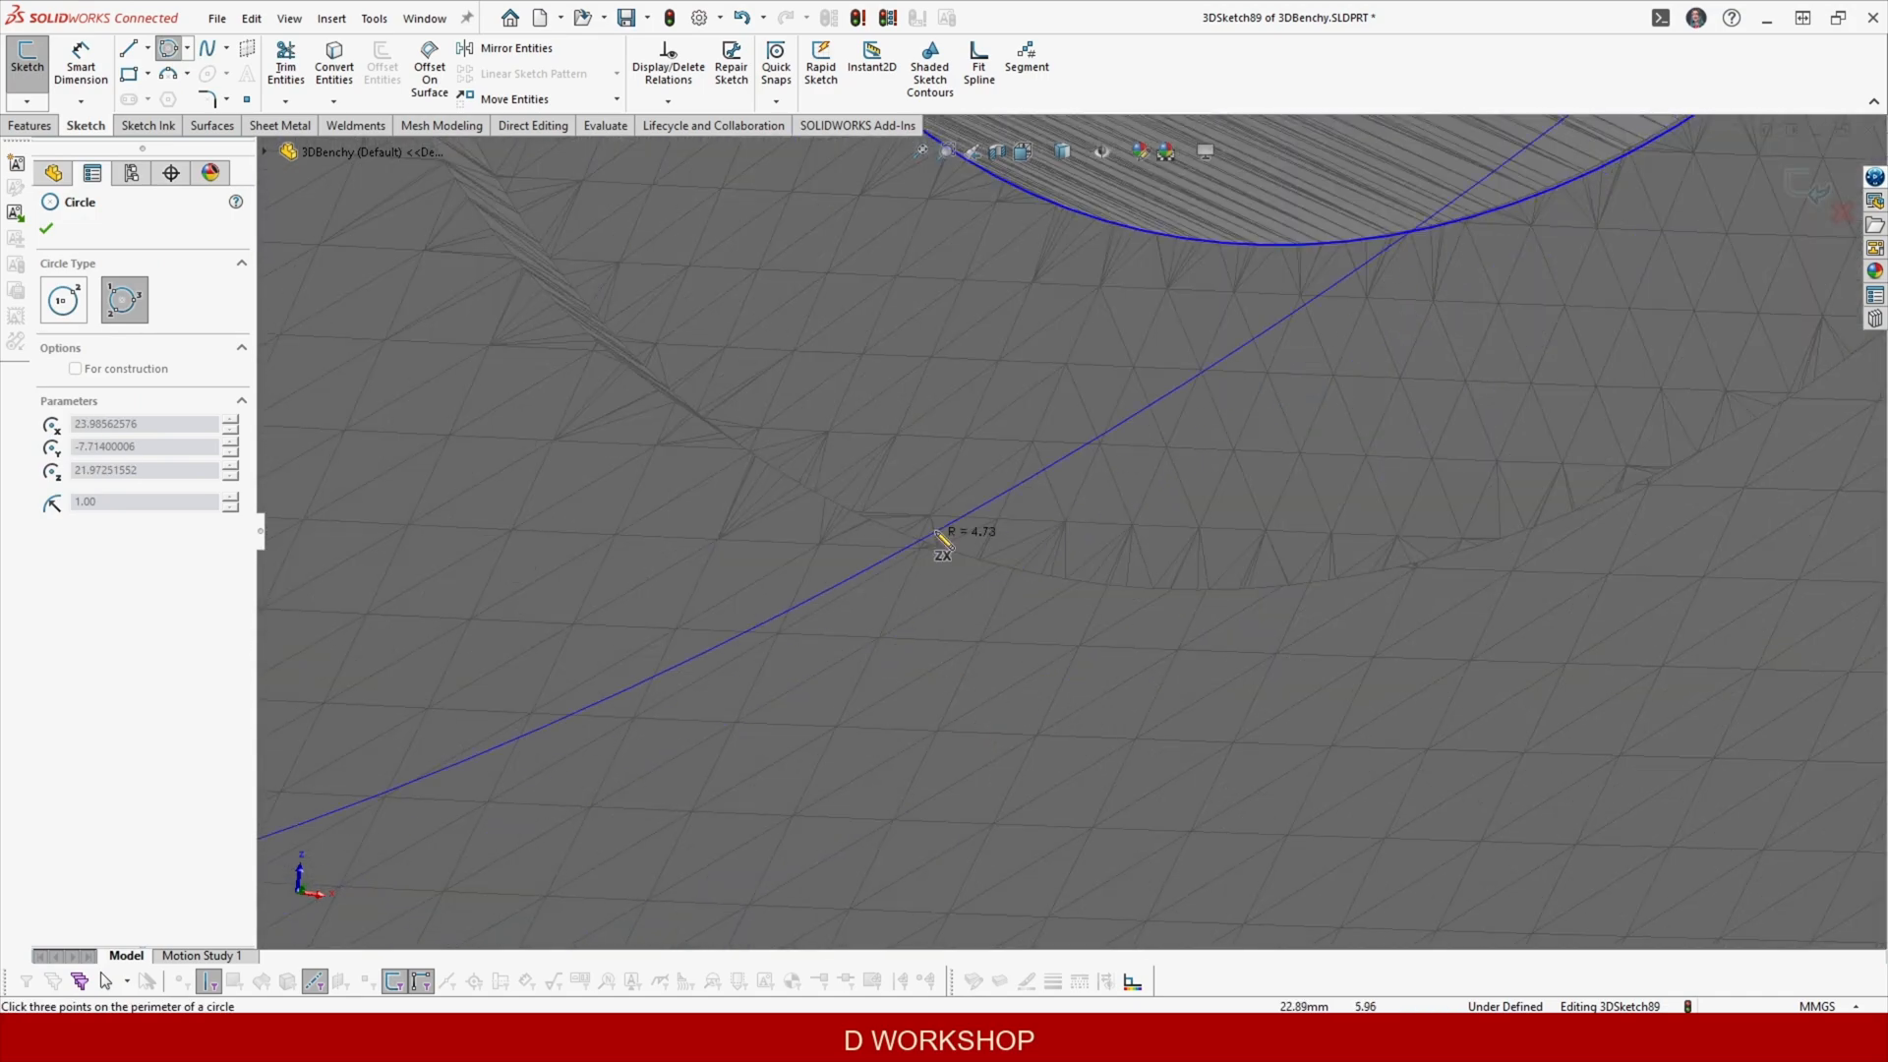
{"action": "left_click", "coordinate": [1329, 580]}
{"action": "scroll", "coordinate": [1324, 498], "scroll_direction": "up", "scroll_amount": 8}
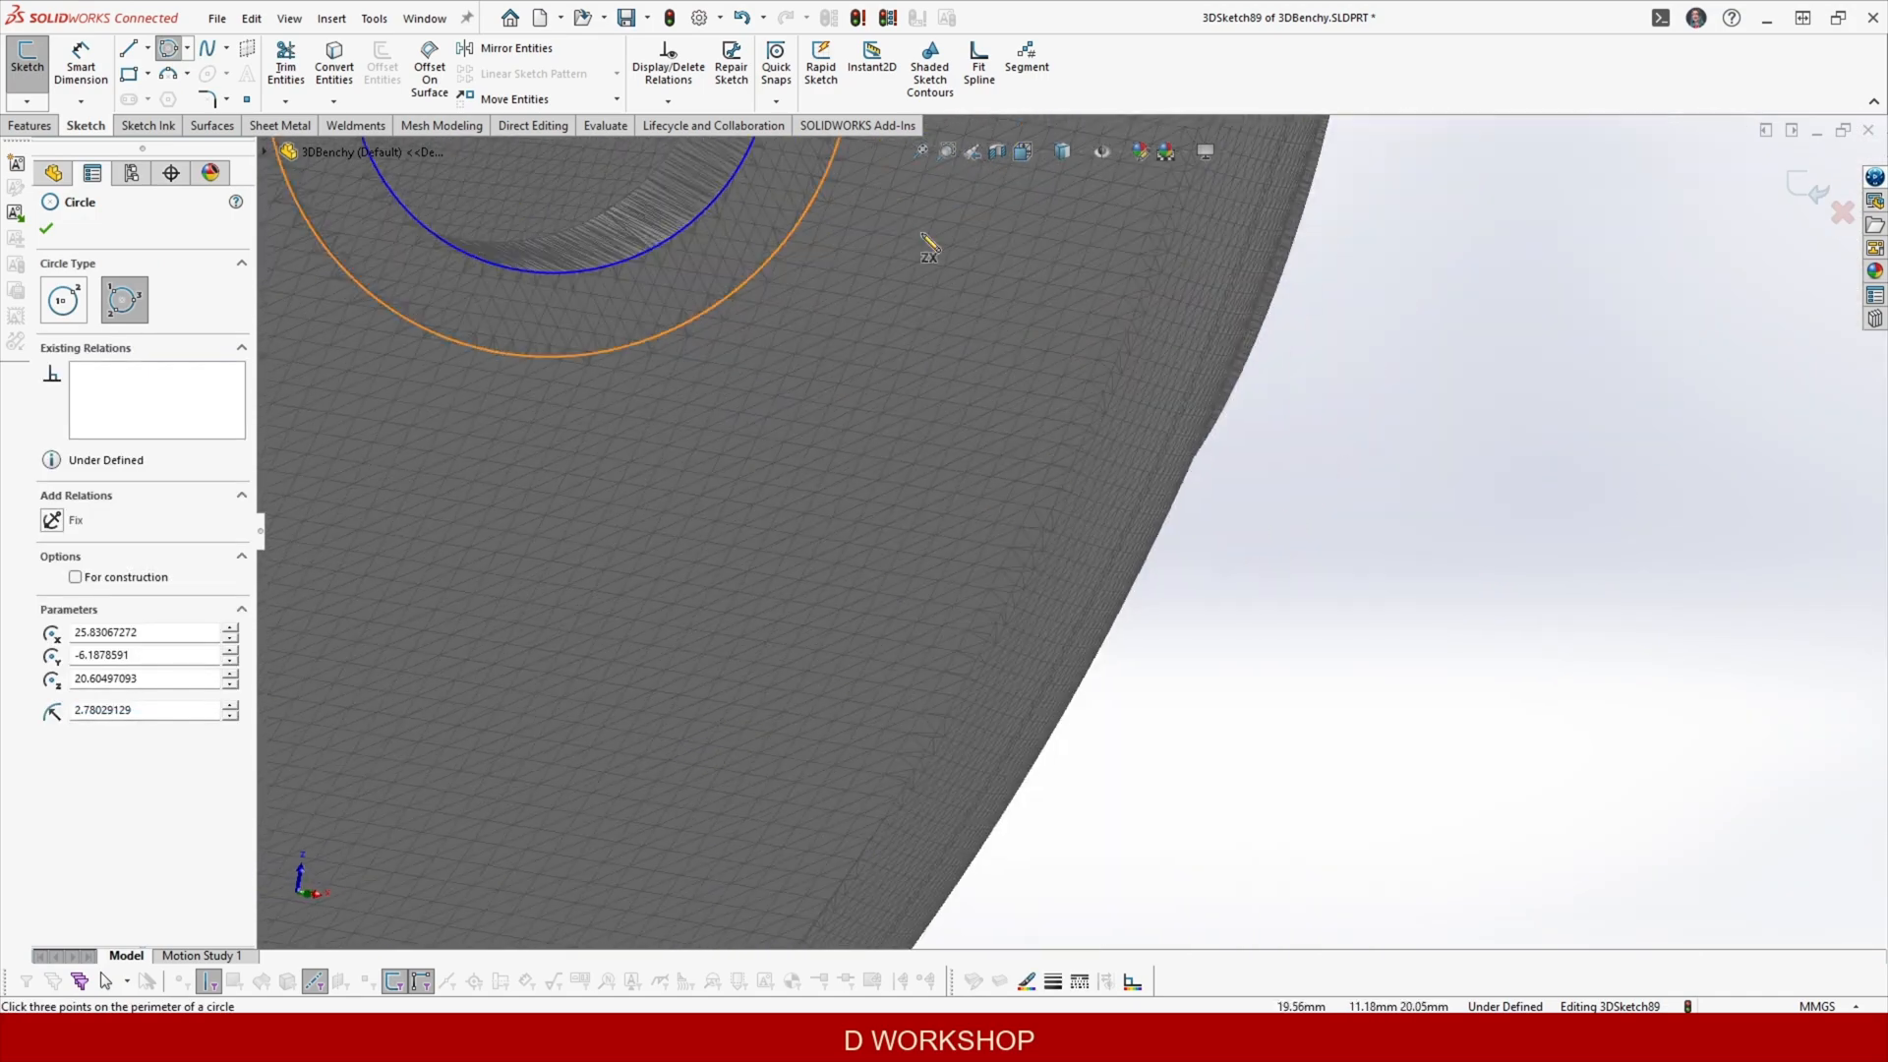
{"action": "scroll", "coordinate": [708, 588], "scroll_direction": "up", "scroll_amount": 6}
{"action": "key", "text": "Escape"}
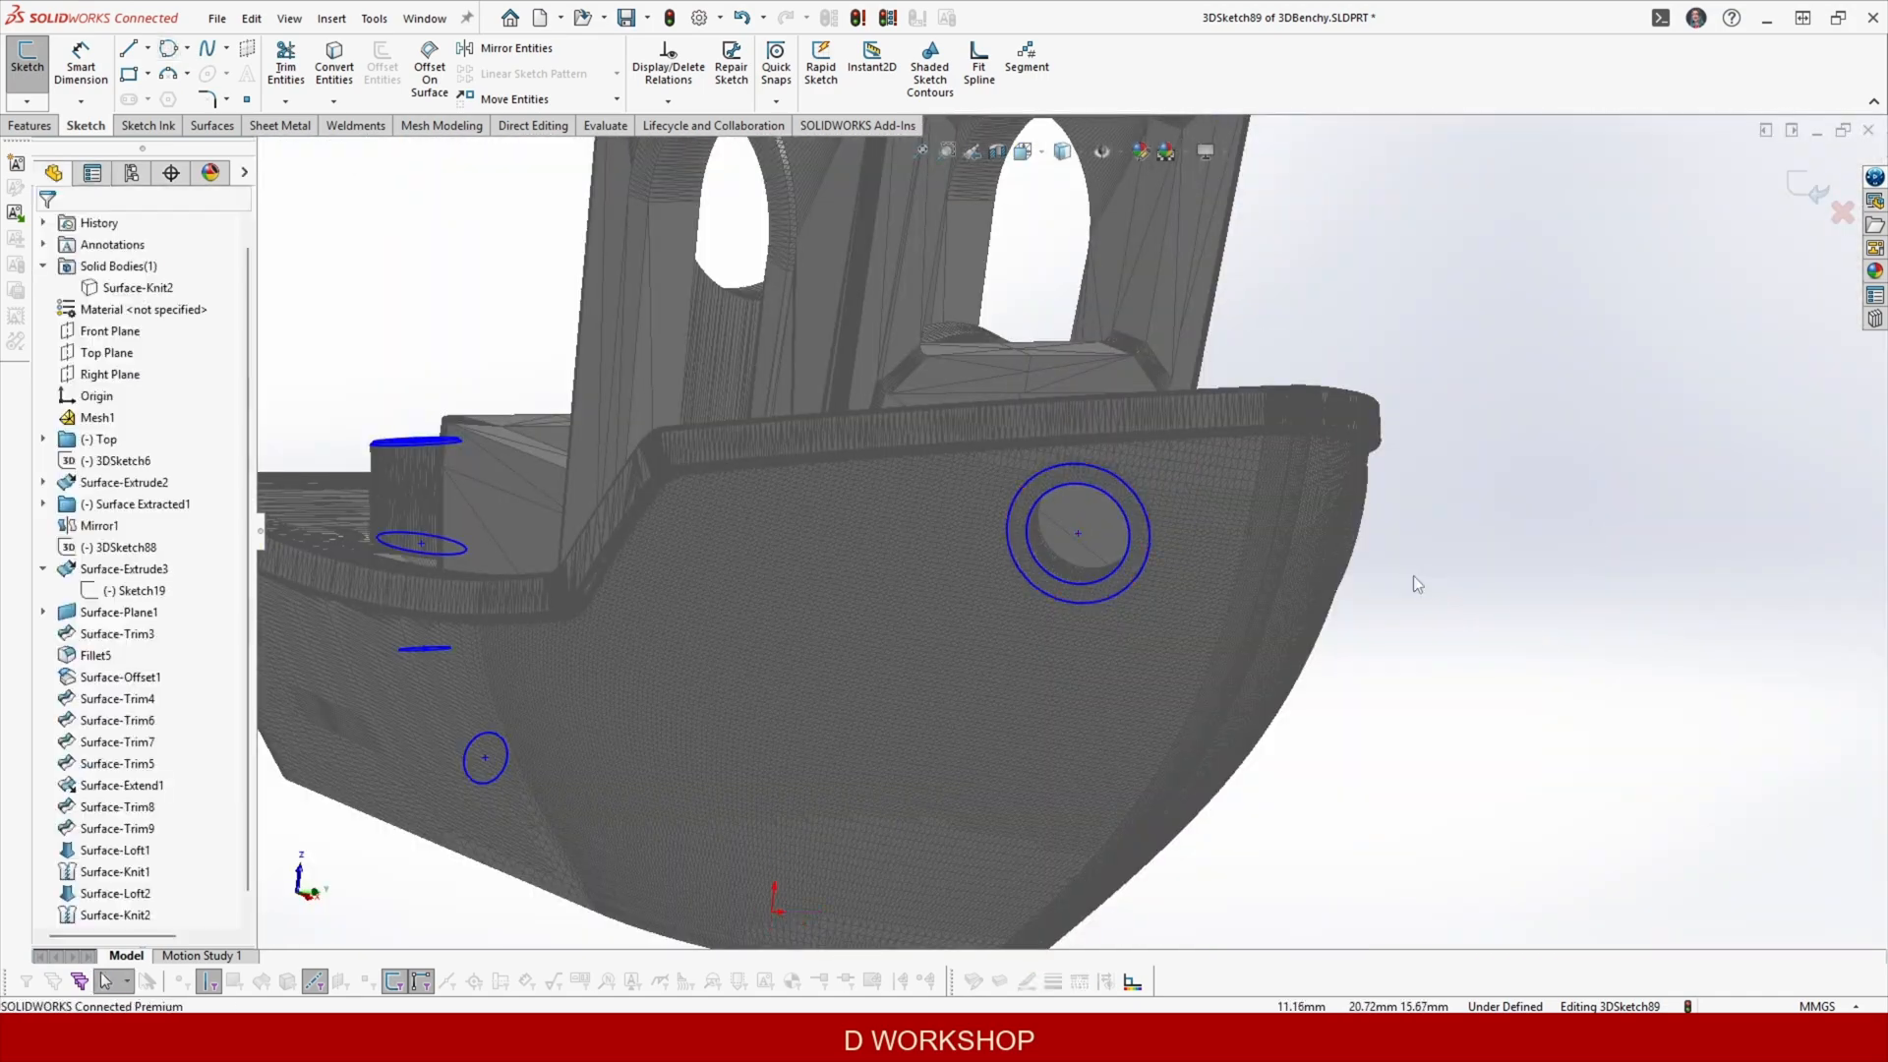
Place sketch points on mesh vertices at the rounded upper corners of the transom nameplate.
{"action": "middle_click_drag", "start_coordinate": [1160, 580], "coordinate": [1264, 593]}
{"action": "scroll", "coordinate": [1180, 590], "scroll_direction": "up", "scroll_amount": 3}
{"action": "middle_click_drag", "start_coordinate": [1091, 575], "coordinate": [1196, 561]}
{"action": "scroll", "coordinate": [688, 594], "scroll_direction": "down", "scroll_amount": 10}
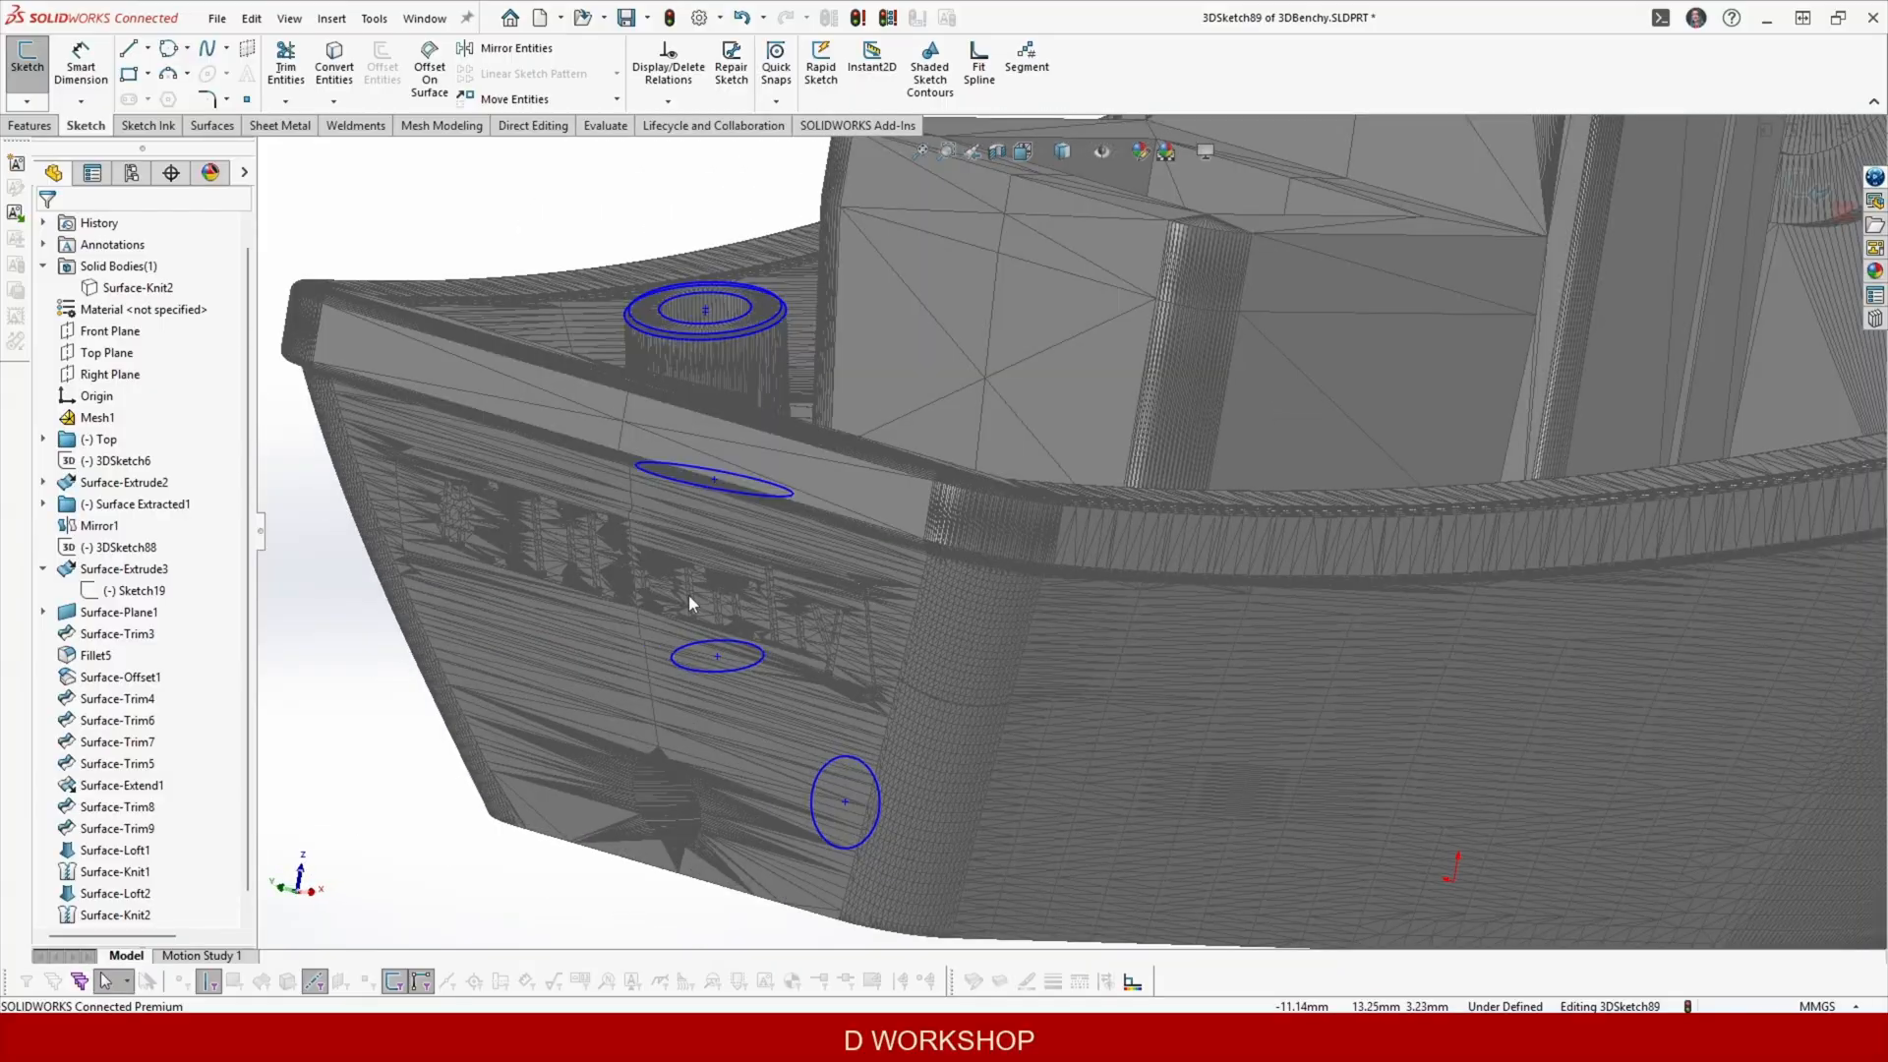
{"action": "scroll", "coordinate": [969, 328], "scroll_direction": "down", "scroll_amount": 5}
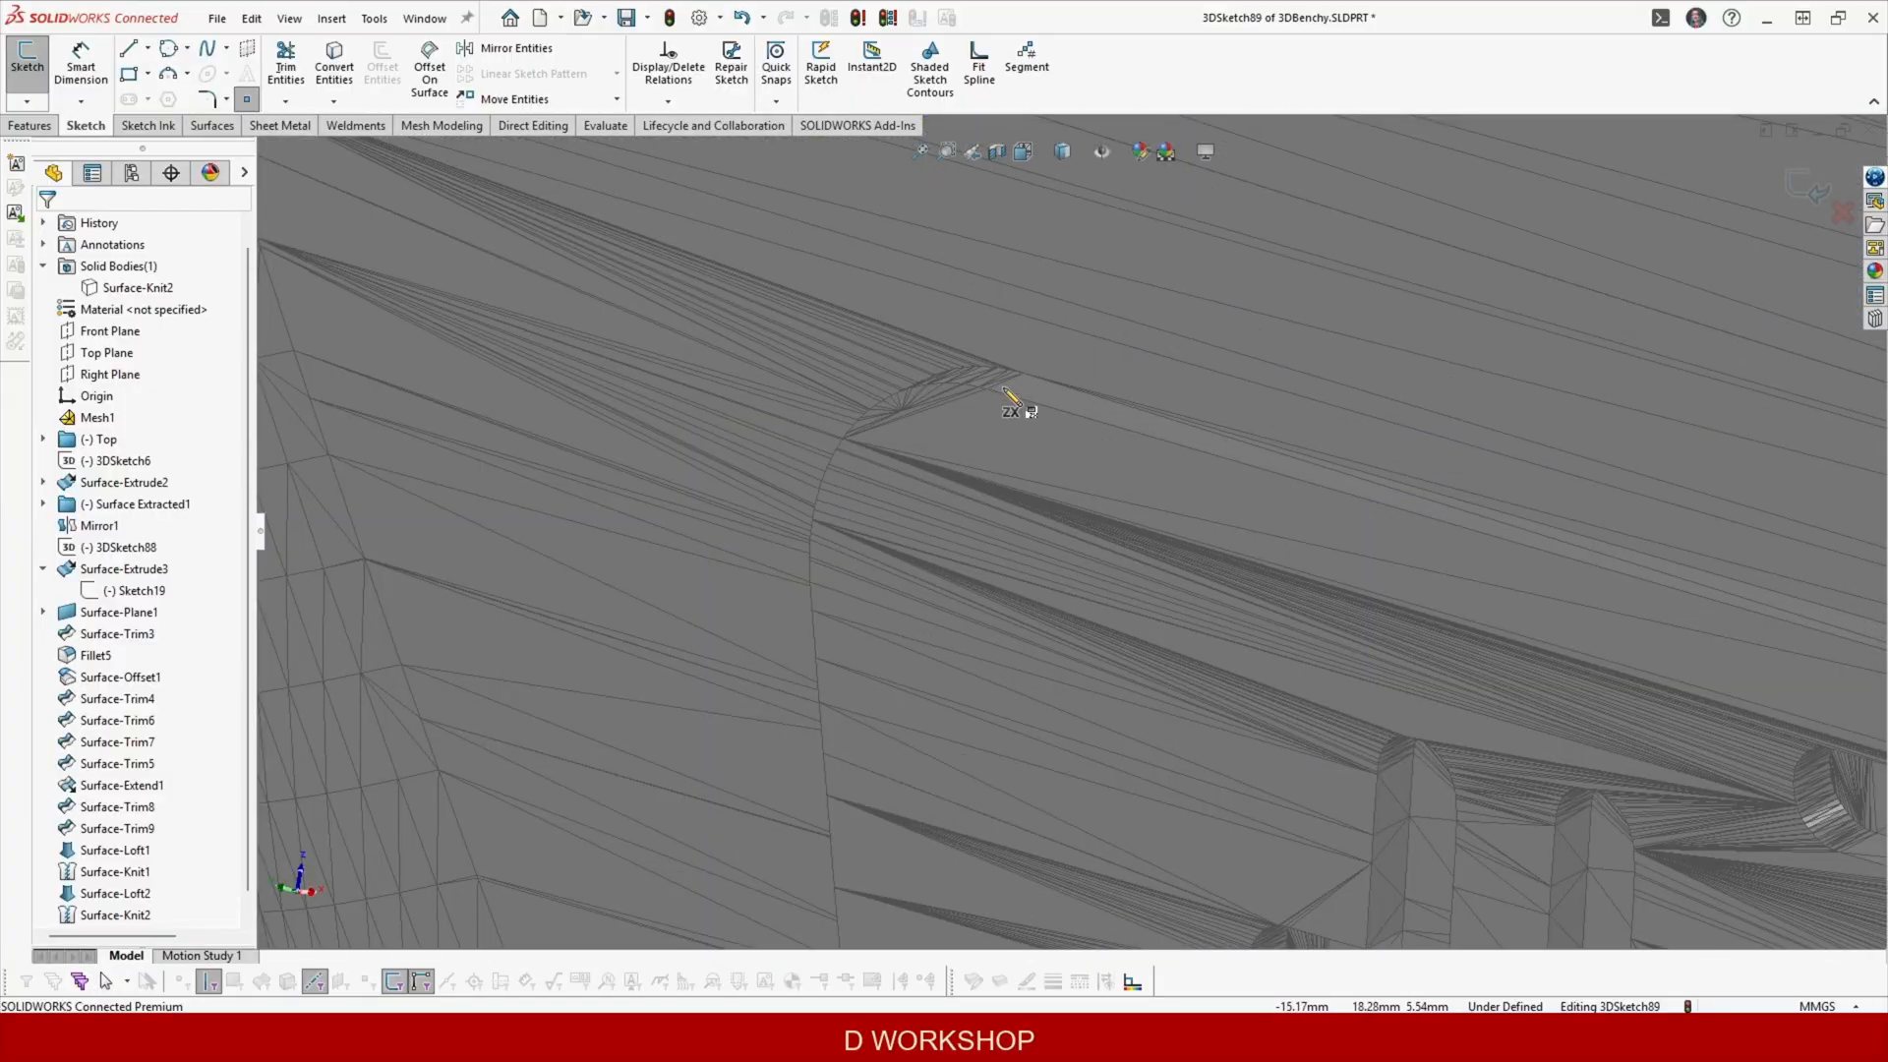
{"action": "left_click", "coordinate": [1020, 400]}
{"action": "scroll", "coordinate": [1593, 696], "scroll_direction": "up", "scroll_amount": 4}
{"action": "scroll", "coordinate": [1490, 649], "scroll_direction": "down", "scroll_amount": 3}
{"action": "scroll", "coordinate": [1548, 672], "scroll_direction": "down", "scroll_amount": 4}
{"action": "left_click", "coordinate": [1361, 551]}
{"action": "scroll", "coordinate": [1365, 590], "scroll_direction": "up", "scroll_amount": 3}
{"action": "scroll", "coordinate": [1279, 669], "scroll_direction": "down", "scroll_amount": 3}
{"action": "left_click", "coordinate": [1154, 585]}
{"action": "scroll", "coordinate": [1145, 748], "scroll_direction": "up", "scroll_amount": 3}
Place sketch points at both ends of the nameplate's rounded lower right corner.
{"action": "scroll", "coordinate": [1133, 852], "scroll_direction": "down", "scroll_amount": 3}
{"action": "left_click", "coordinate": [1032, 546]}
{"action": "scroll", "coordinate": [1031, 546], "scroll_direction": "up", "scroll_amount": 4}
{"action": "scroll", "coordinate": [1046, 655], "scroll_direction": "down", "scroll_amount": 4}
{"action": "scroll", "coordinate": [1061, 624], "scroll_direction": "down", "scroll_amount": 3}
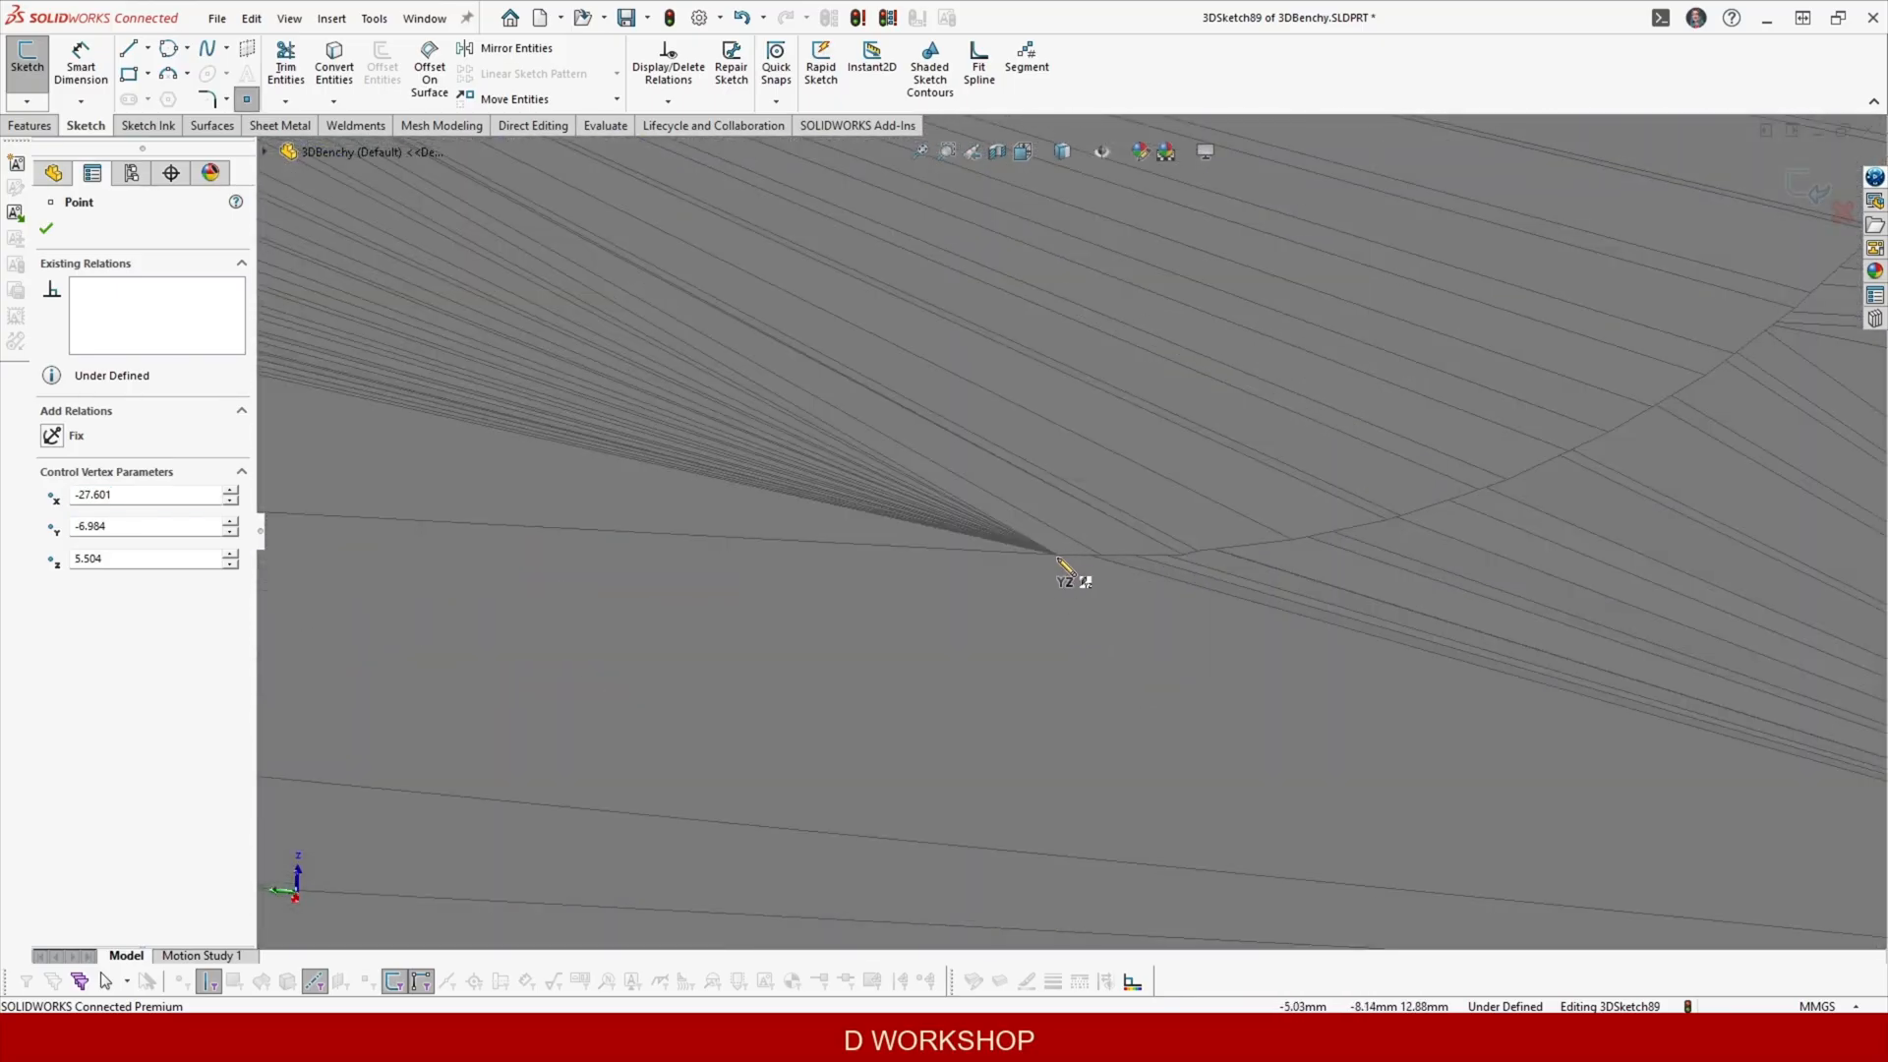
{"action": "left_click", "coordinate": [1056, 556]}
{"action": "scroll", "coordinate": [1056, 556], "scroll_direction": "up", "scroll_amount": 4}
Mark the ends of the nameplate's lower left corner arc with points, delete the extra mid-arc point and close the 3D sketch.
{"action": "scroll", "coordinate": [704, 505], "scroll_direction": "down", "scroll_amount": 5}
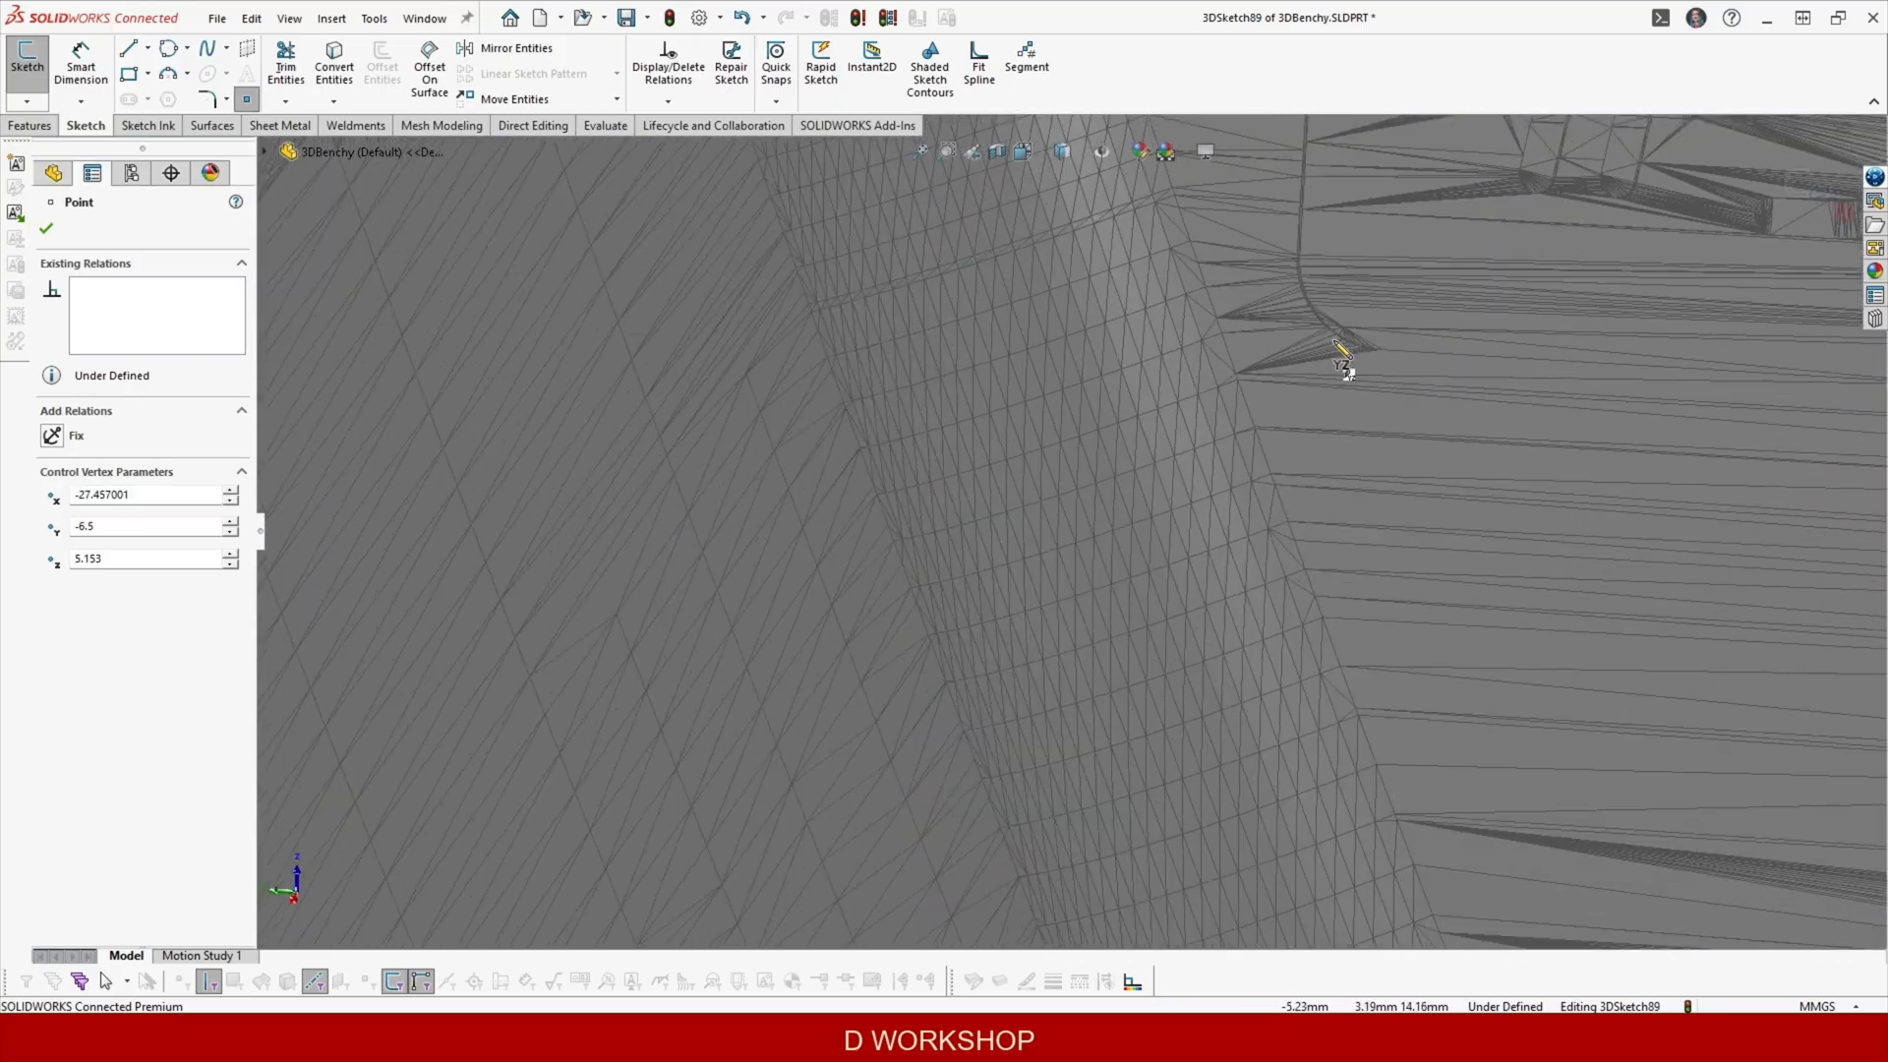
{"action": "left_click", "coordinate": [911, 229]}
{"action": "scroll", "coordinate": [912, 229], "scroll_direction": "up", "scroll_amount": 4}
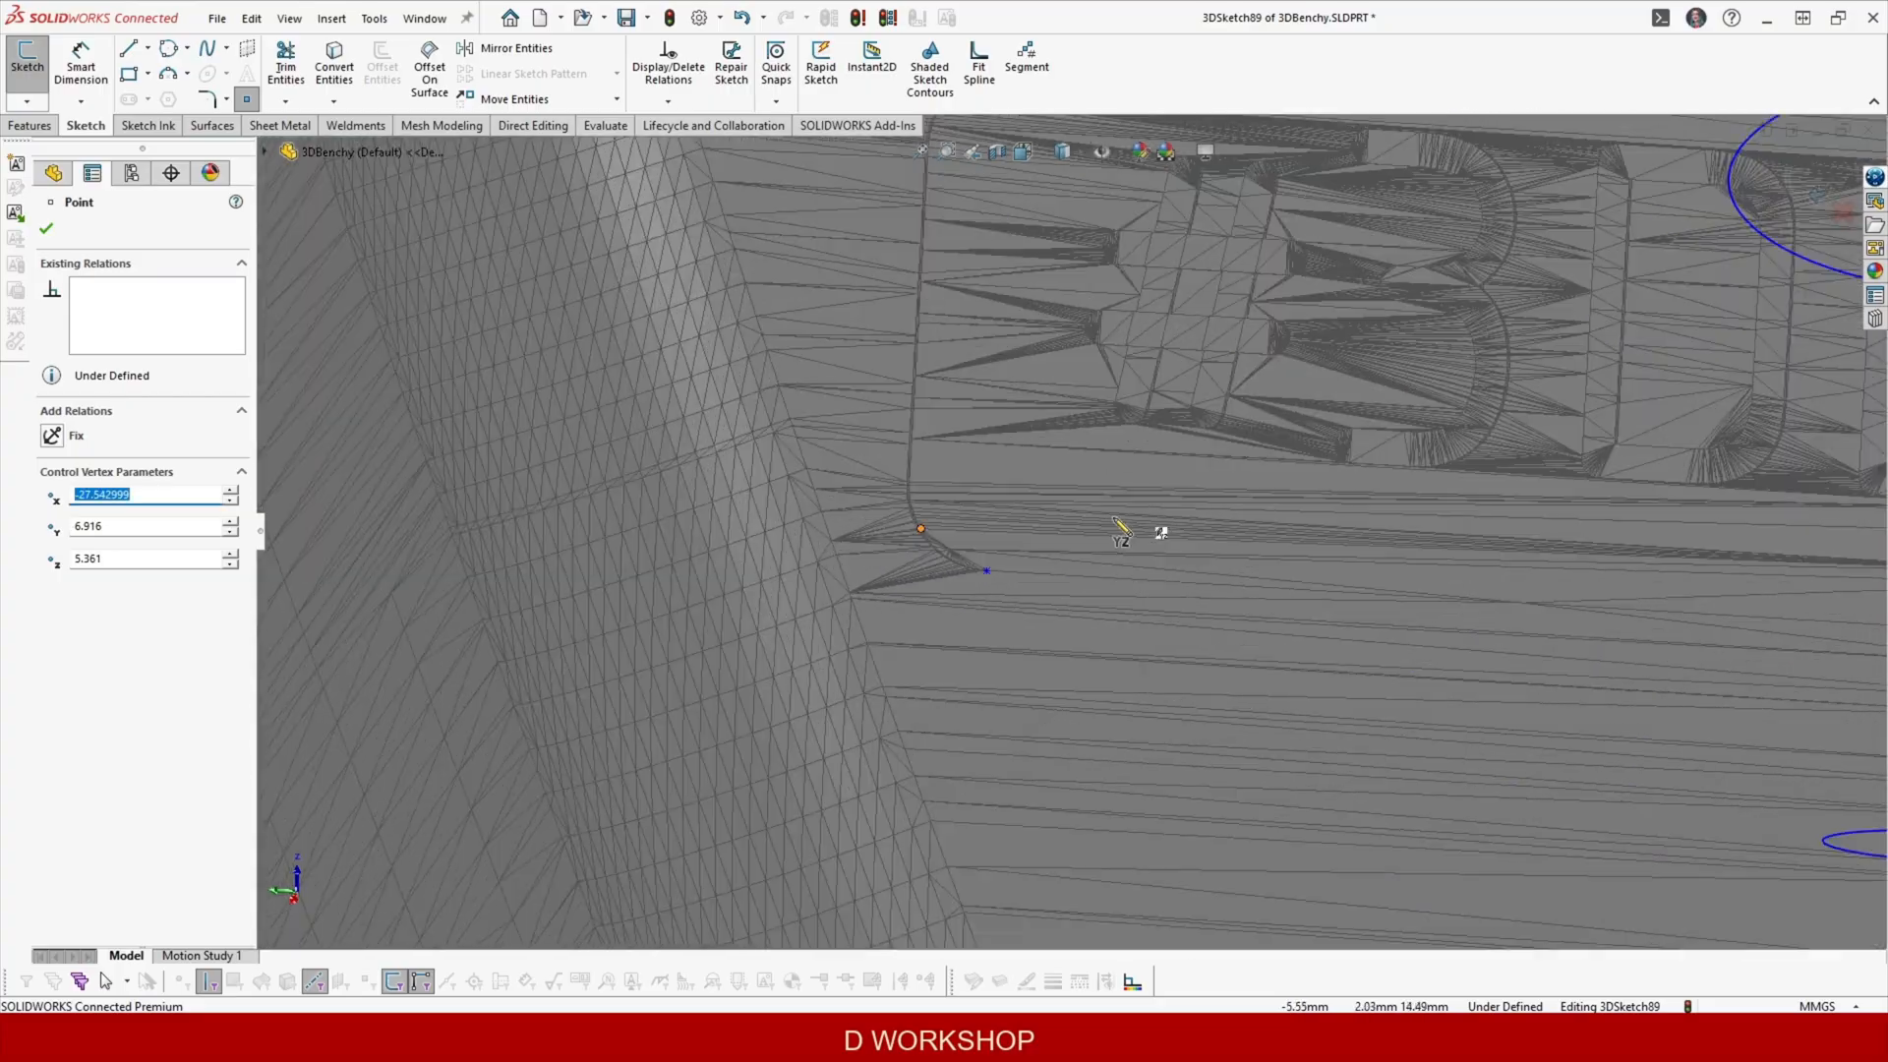
{"action": "scroll", "coordinate": [902, 447], "scroll_direction": "down", "scroll_amount": 4}
{"action": "key", "text": "Escape"}
{"action": "left_click", "coordinate": [934, 605]}
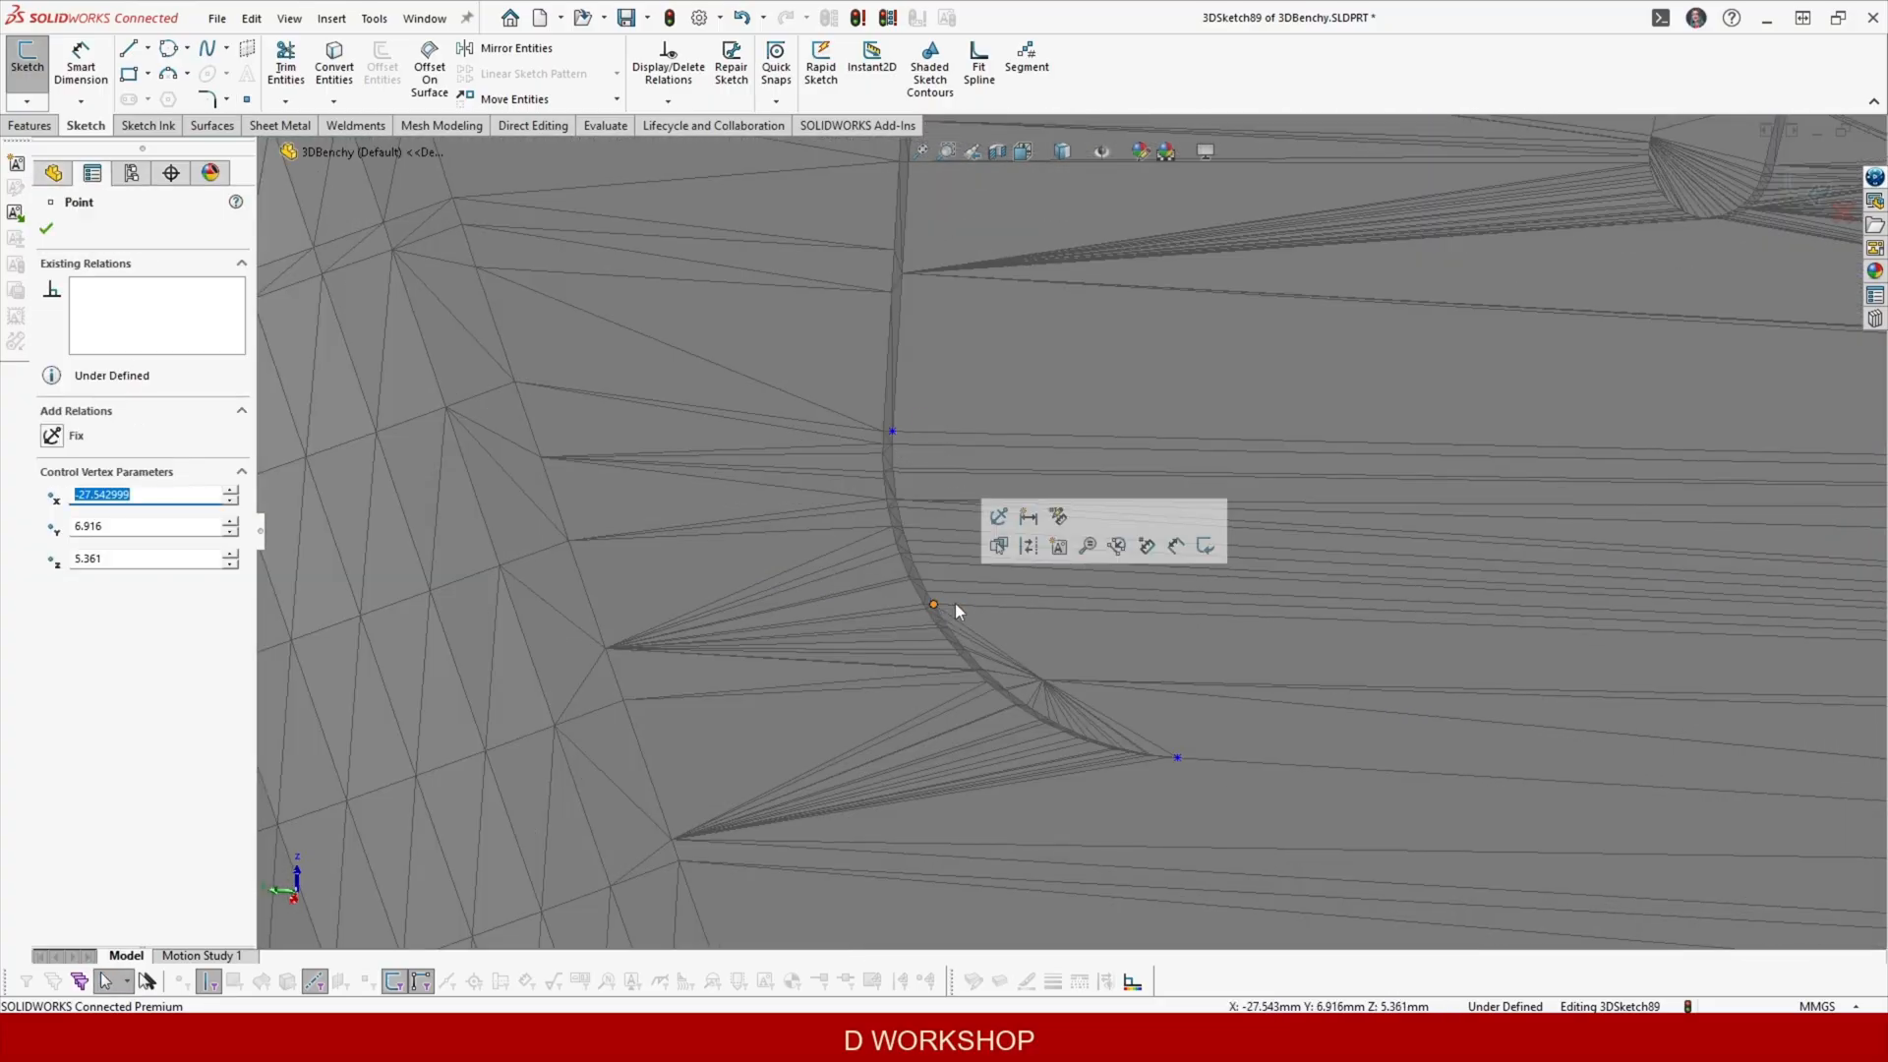
{"action": "key", "text": "Delete"}
{"action": "scroll", "coordinate": [954, 606], "scroll_direction": "up", "scroll_amount": 5}
{"action": "middle_click_drag", "start_coordinate": [1638, 527], "coordinate": [1776, 269]}
{"action": "left_click", "coordinate": [1817, 192]}
Hide the Mesh1 boat mesh and show the knitted Surface-Knit2 solid body.
{"action": "scroll", "coordinate": [929, 685], "scroll_direction": "down", "scroll_amount": 3}
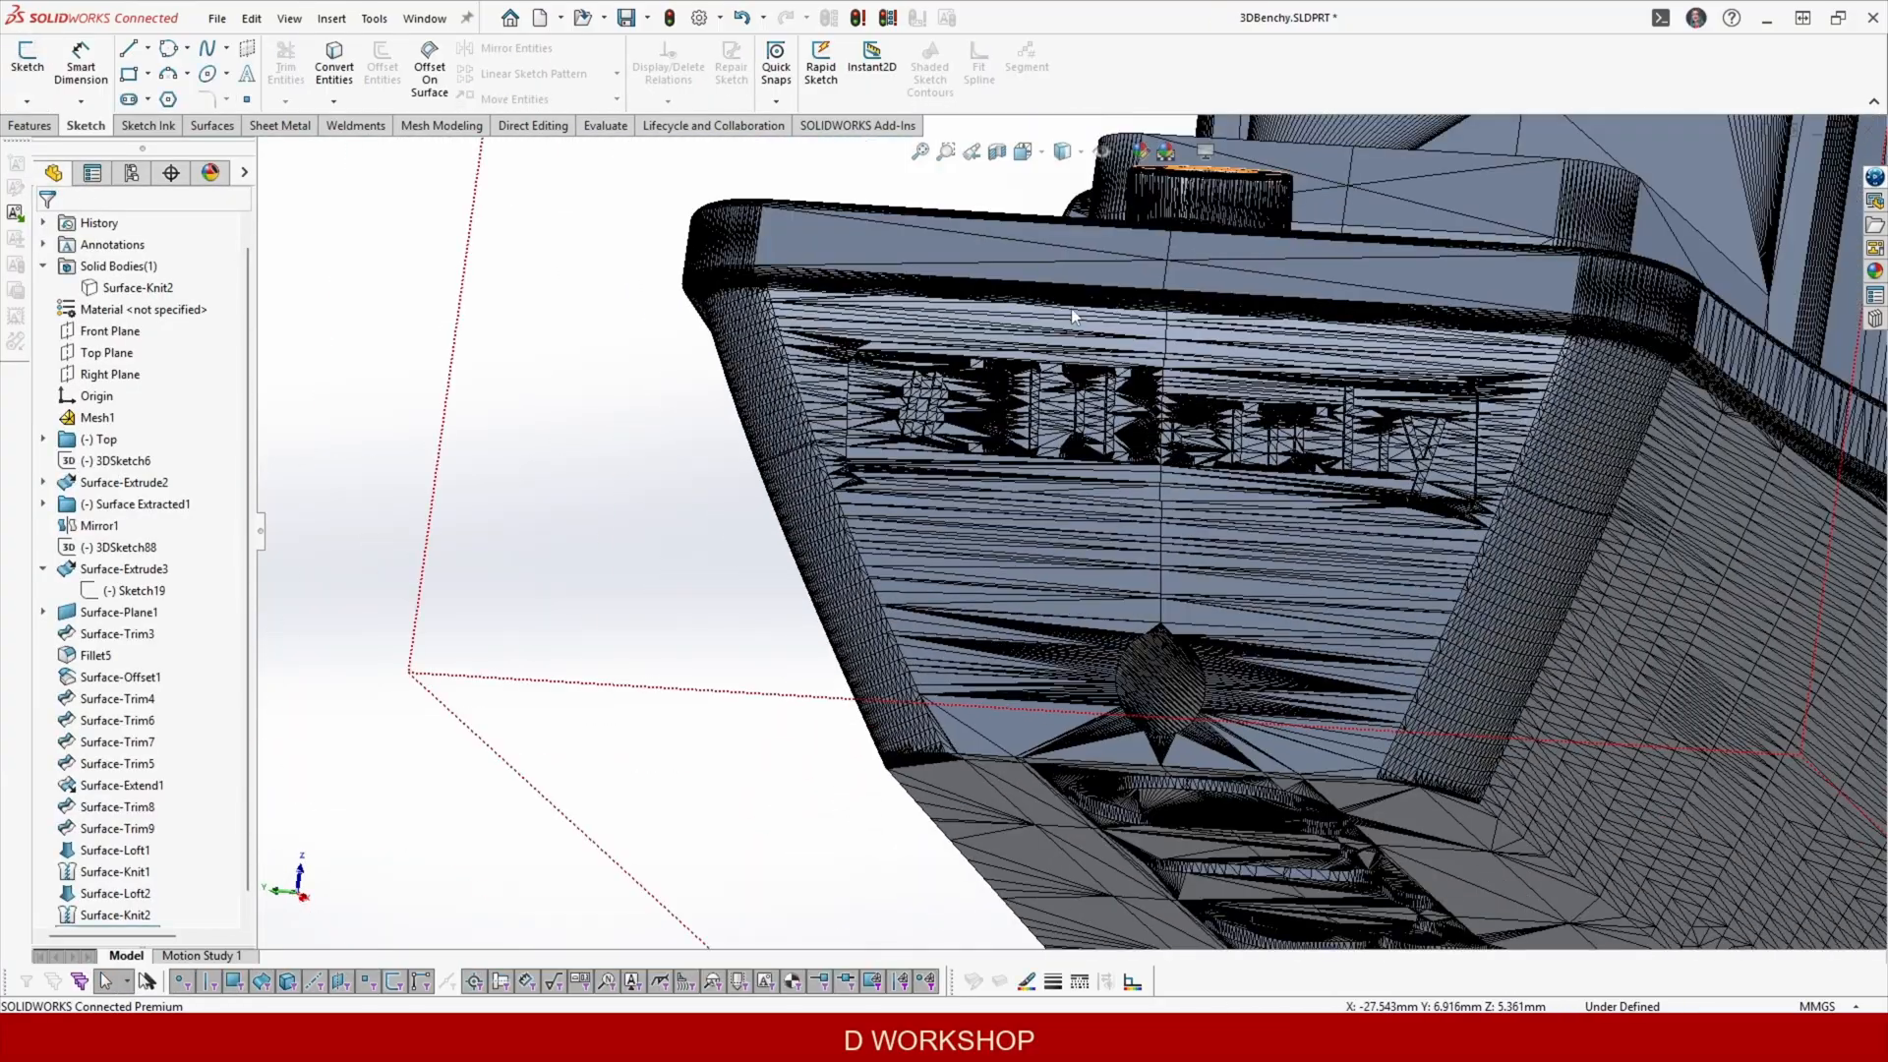
{"action": "right_click", "coordinate": [85, 418]}
{"action": "left_click", "coordinate": [129, 693]}
{"action": "right_click", "coordinate": [119, 288]}
{"action": "left_click", "coordinate": [139, 264]}
{"action": "scroll", "coordinate": [1226, 631], "scroll_direction": "up", "scroll_amount": 2}
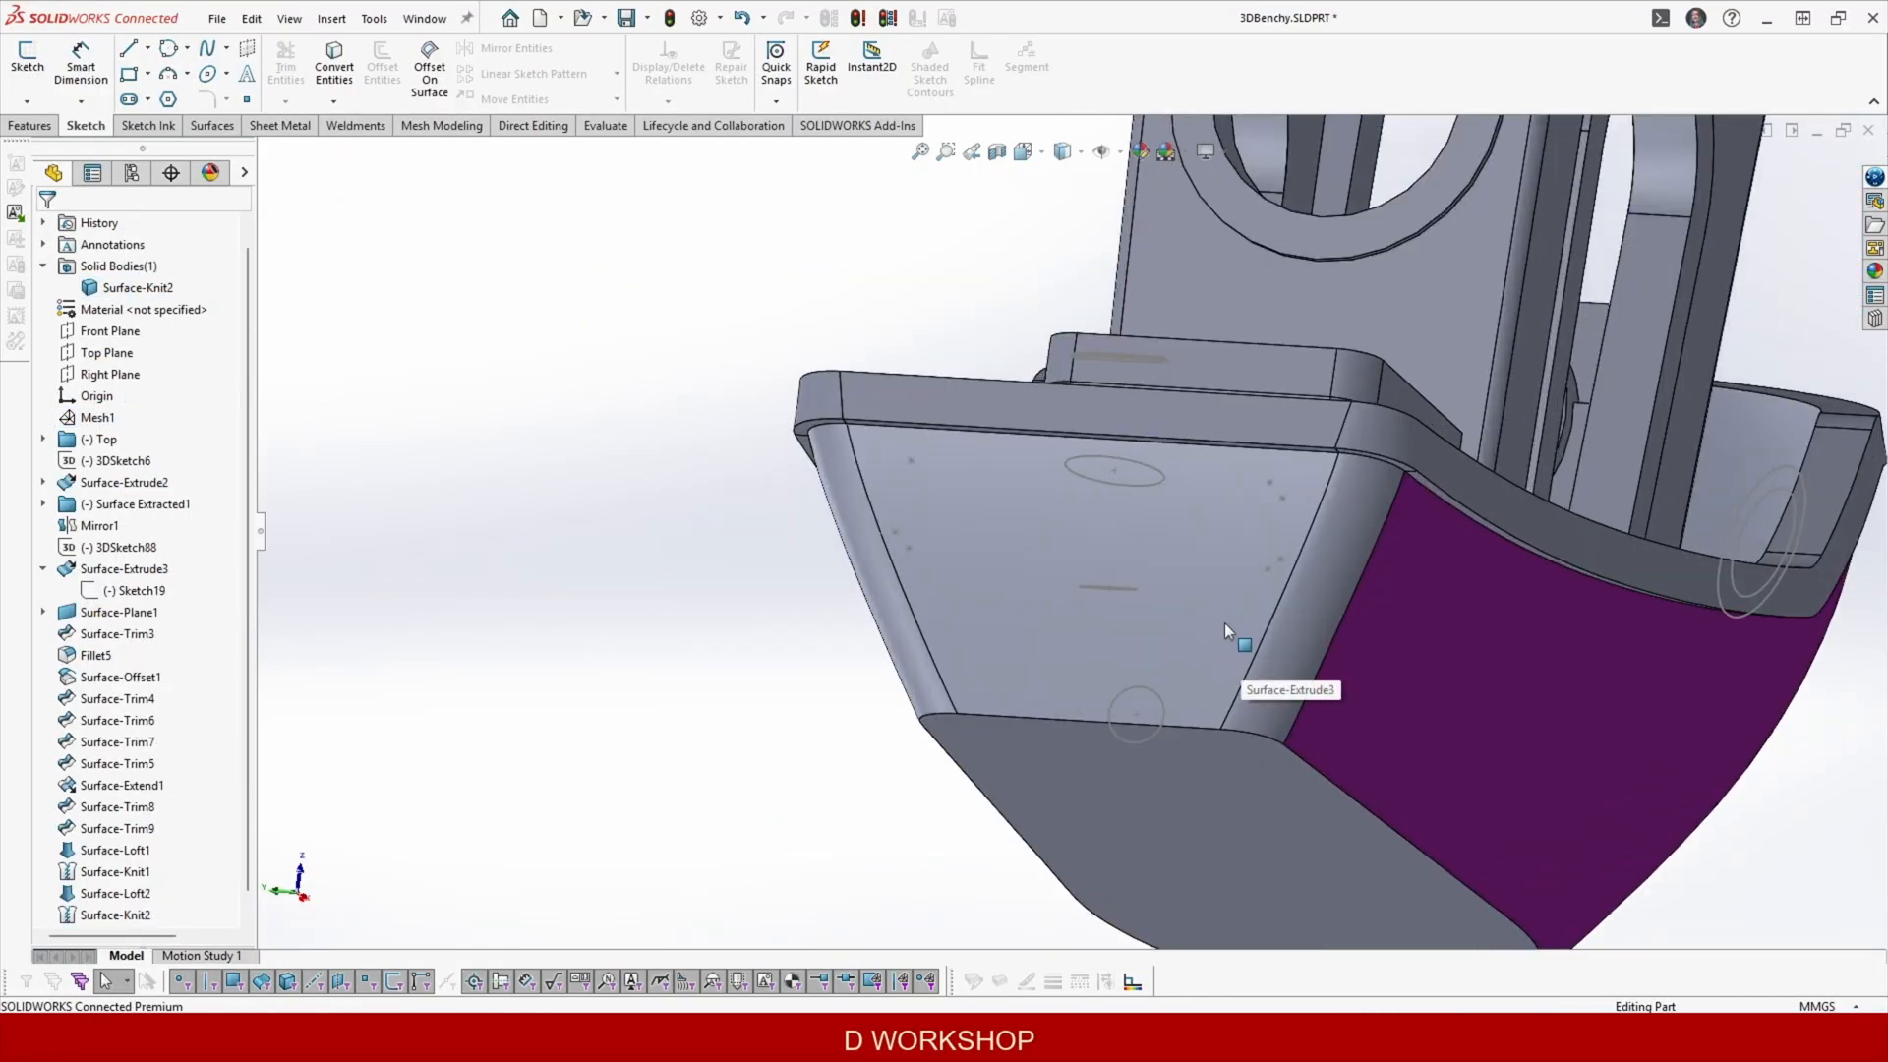
Sketch a line on the Top Plane from the transom hole's inner circle centre out past the stern, and relate it to the circle.
{"action": "scroll", "coordinate": [1225, 631], "scroll_direction": "down", "scroll_amount": 2}
{"action": "left_click", "coordinate": [100, 352]}
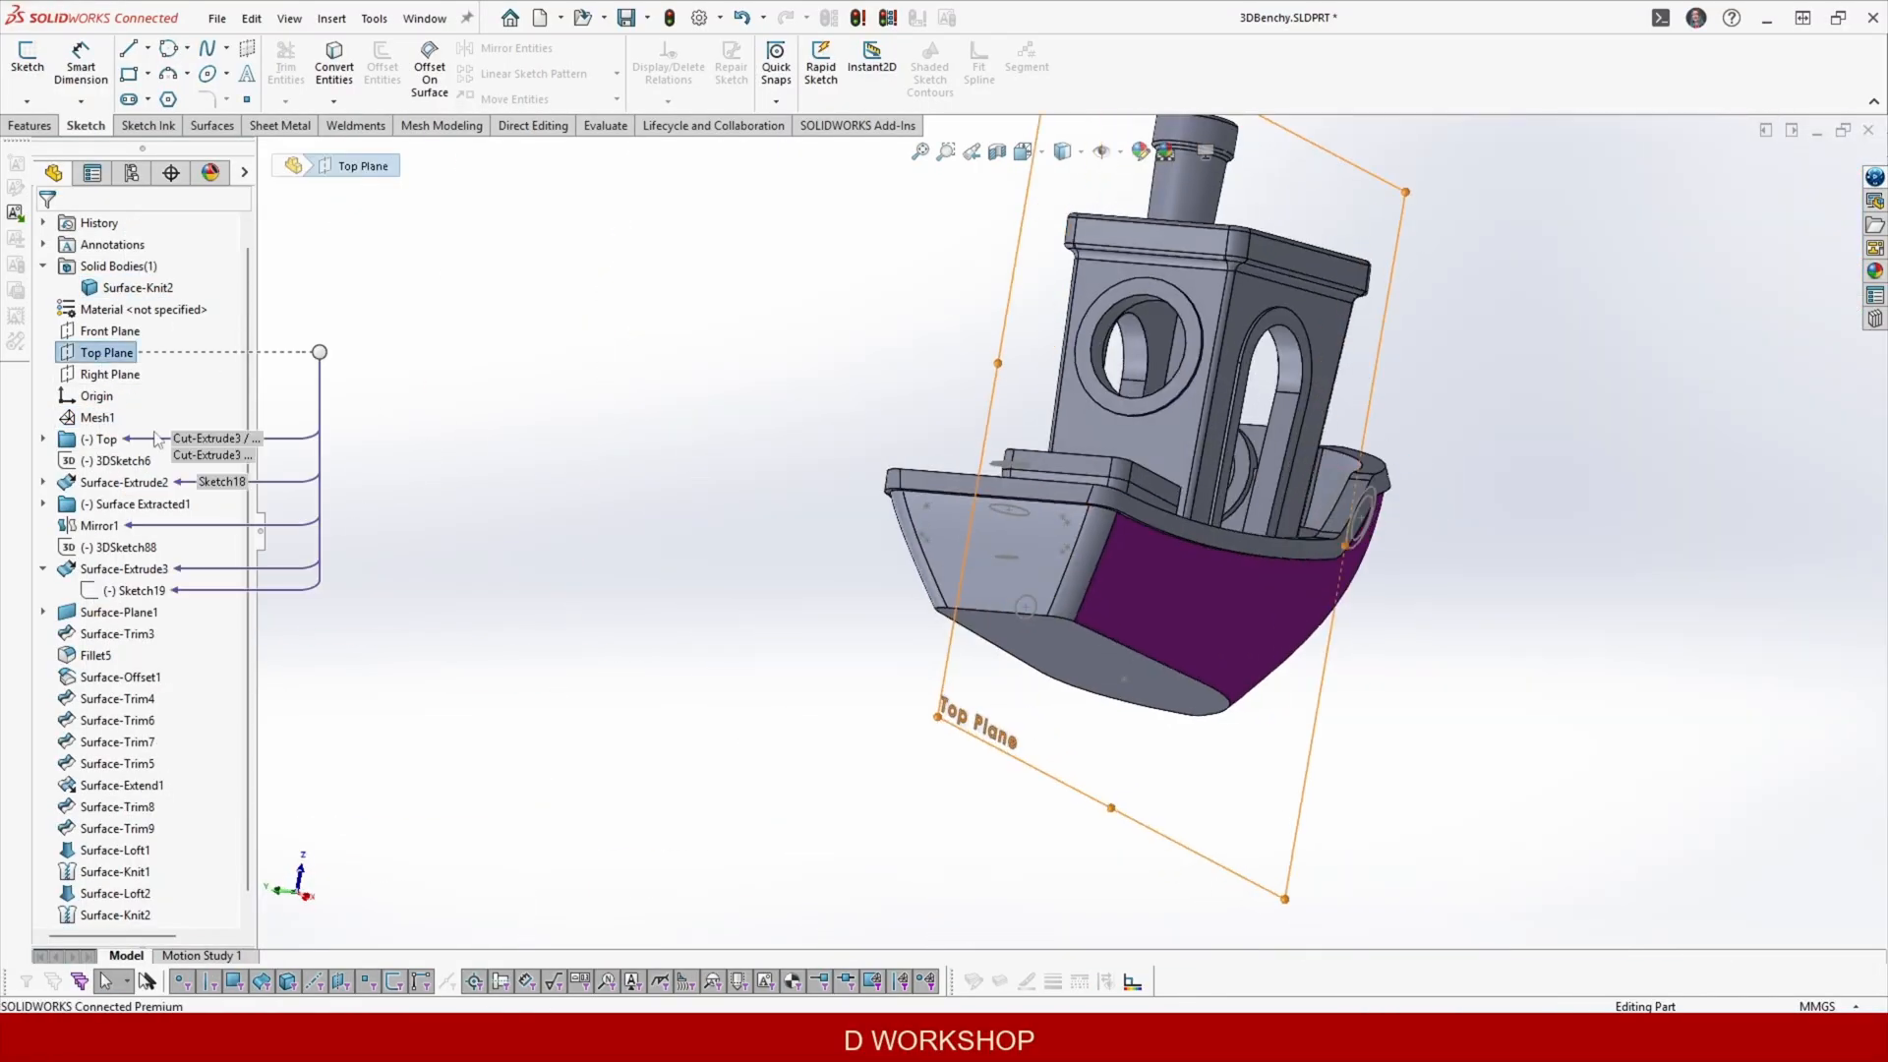
{"action": "left_click", "coordinate": [27, 61]}
{"action": "scroll", "coordinate": [804, 339], "scroll_direction": "down", "scroll_amount": 2}
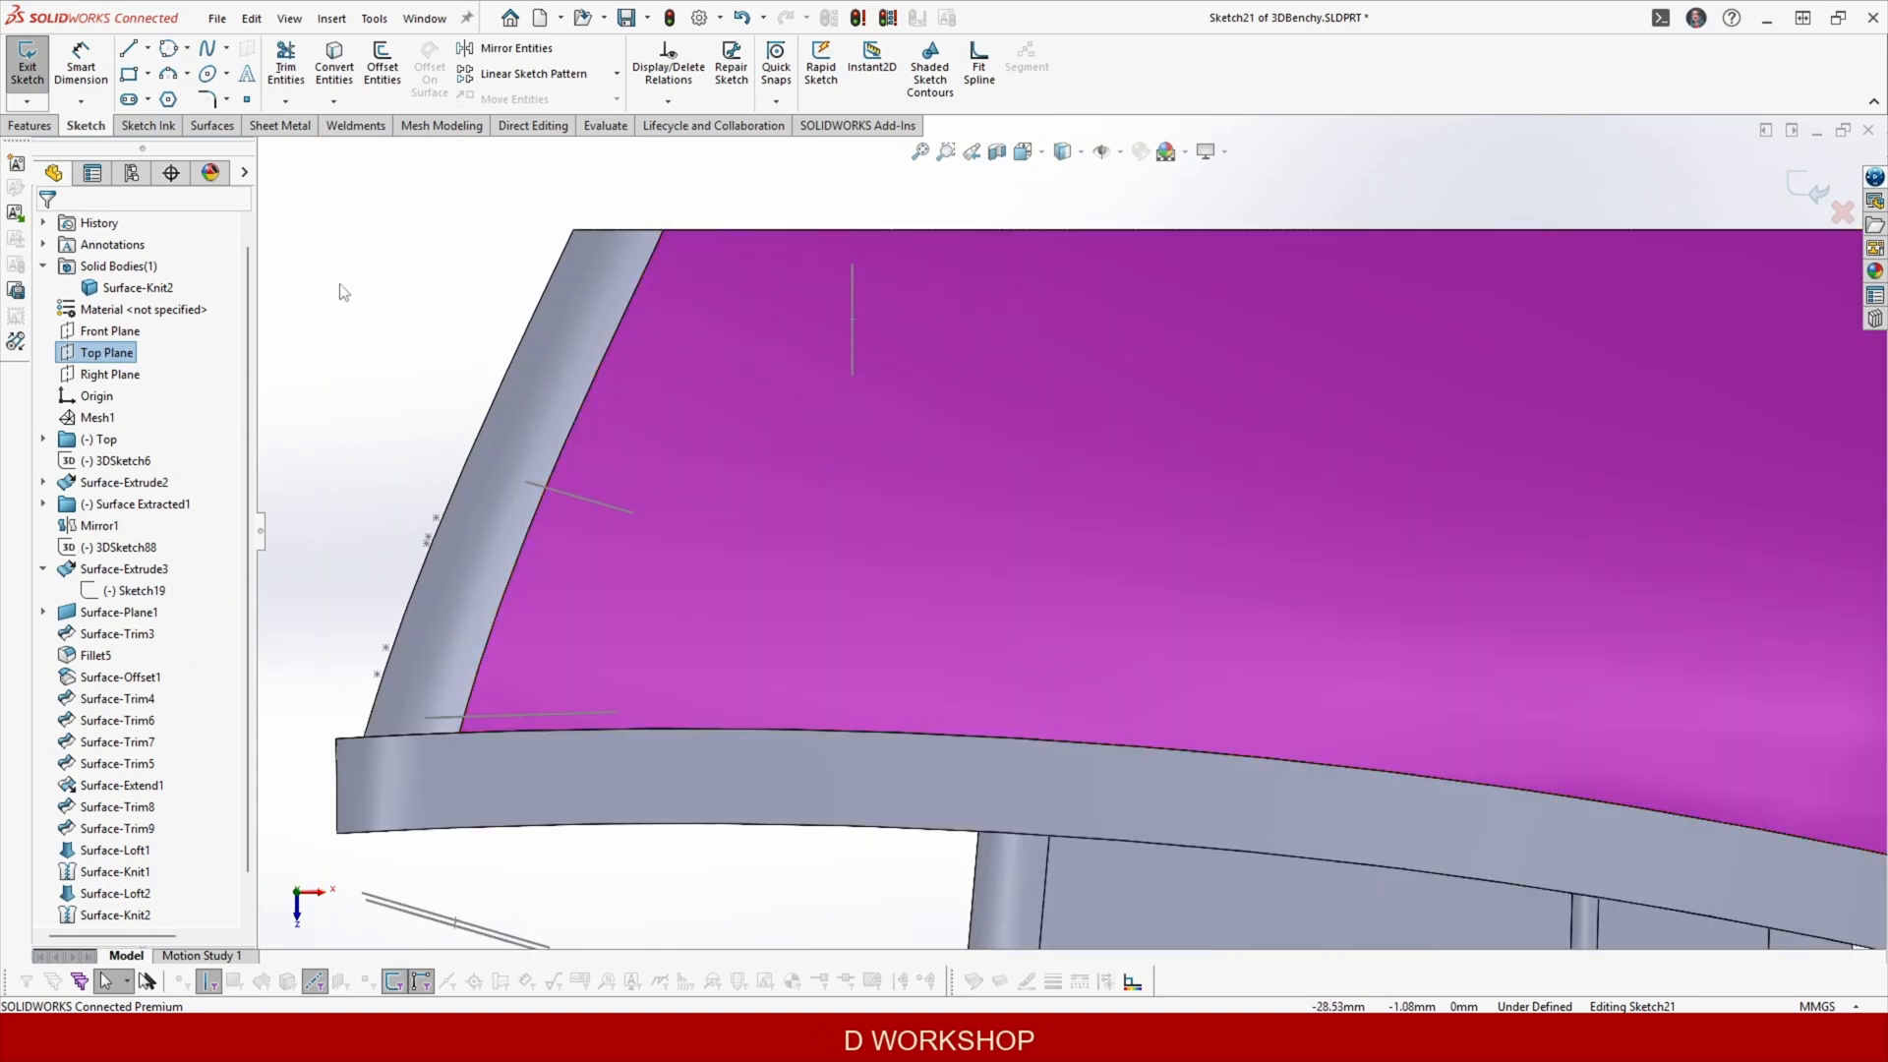
{"action": "left_click", "coordinate": [136, 98]}
{"action": "left_click", "coordinate": [852, 318]}
{"action": "left_click", "coordinate": [418, 320]}
{"action": "key", "text": "Escape"}
{"action": "left_click", "coordinate": [853, 266]}
{"action": "left_click", "coordinate": [830, 318], "text": "ctrl"}
{"action": "left_click", "coordinate": [701, 273]}
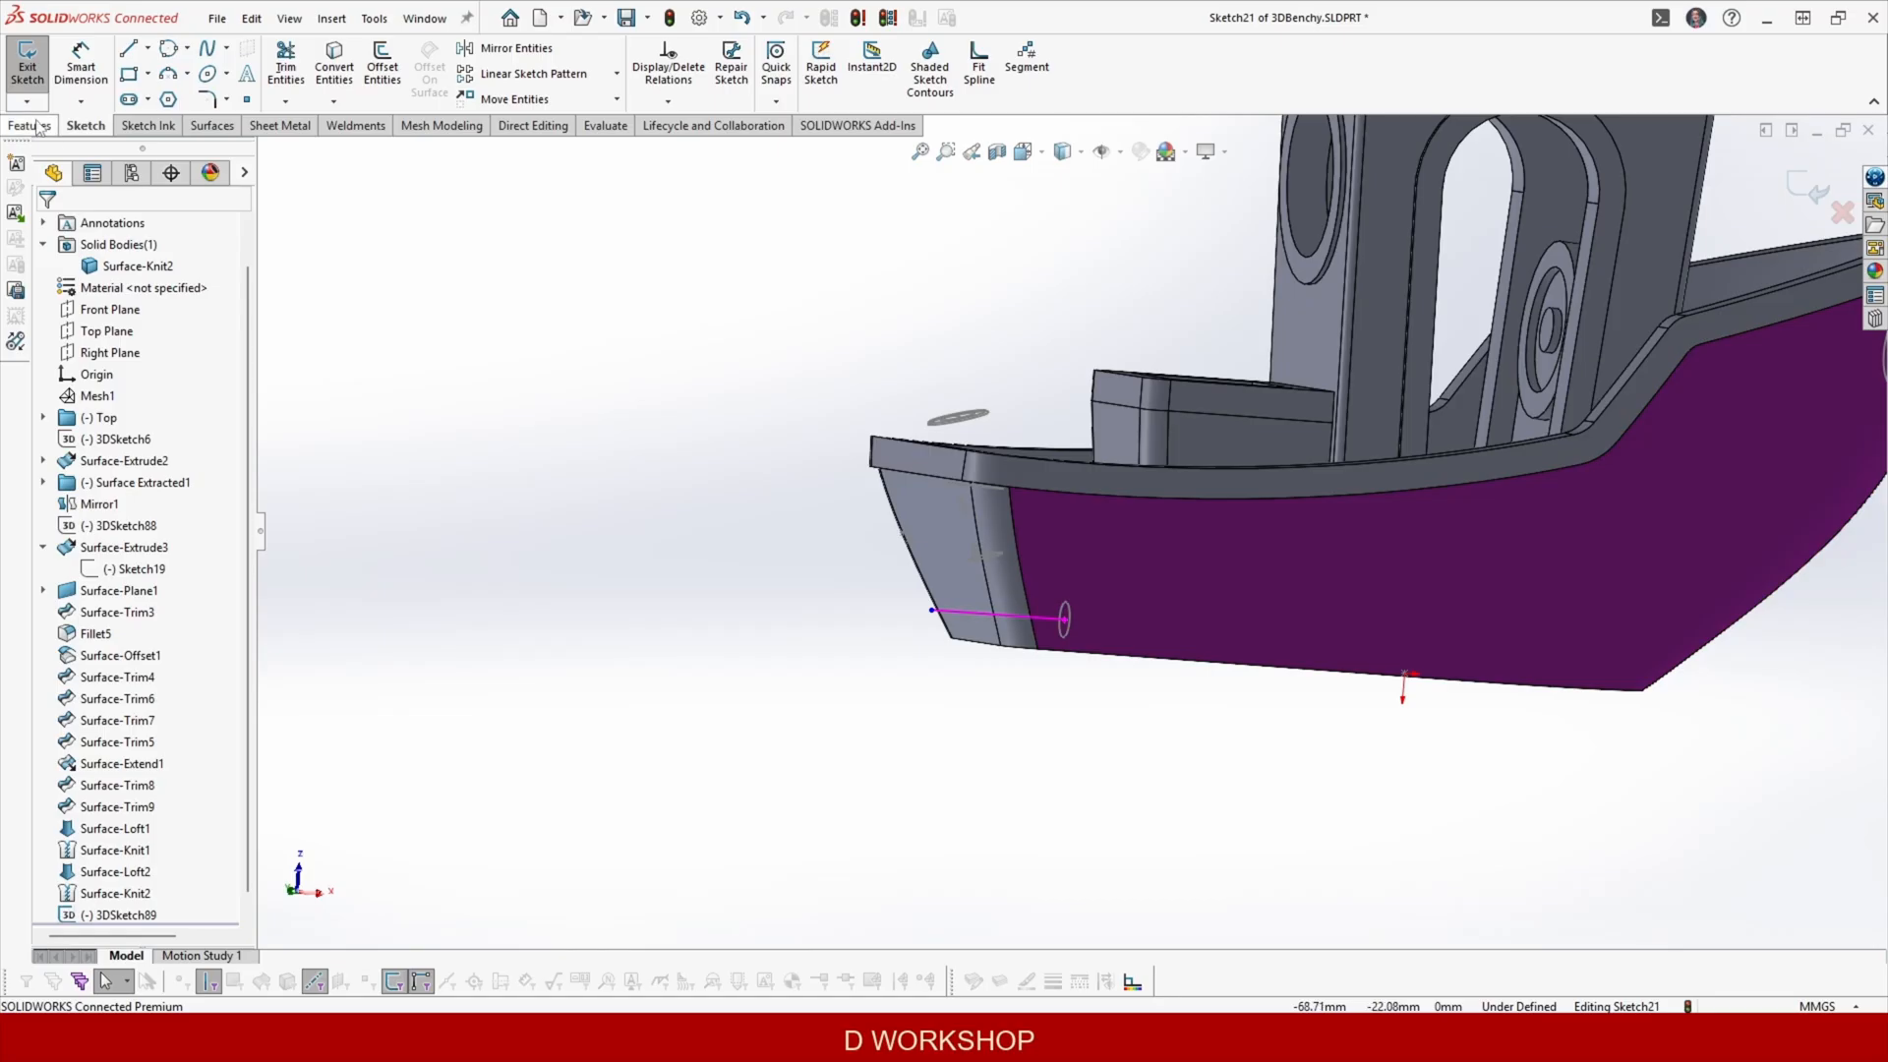
{"action": "left_click", "coordinate": [29, 125]}
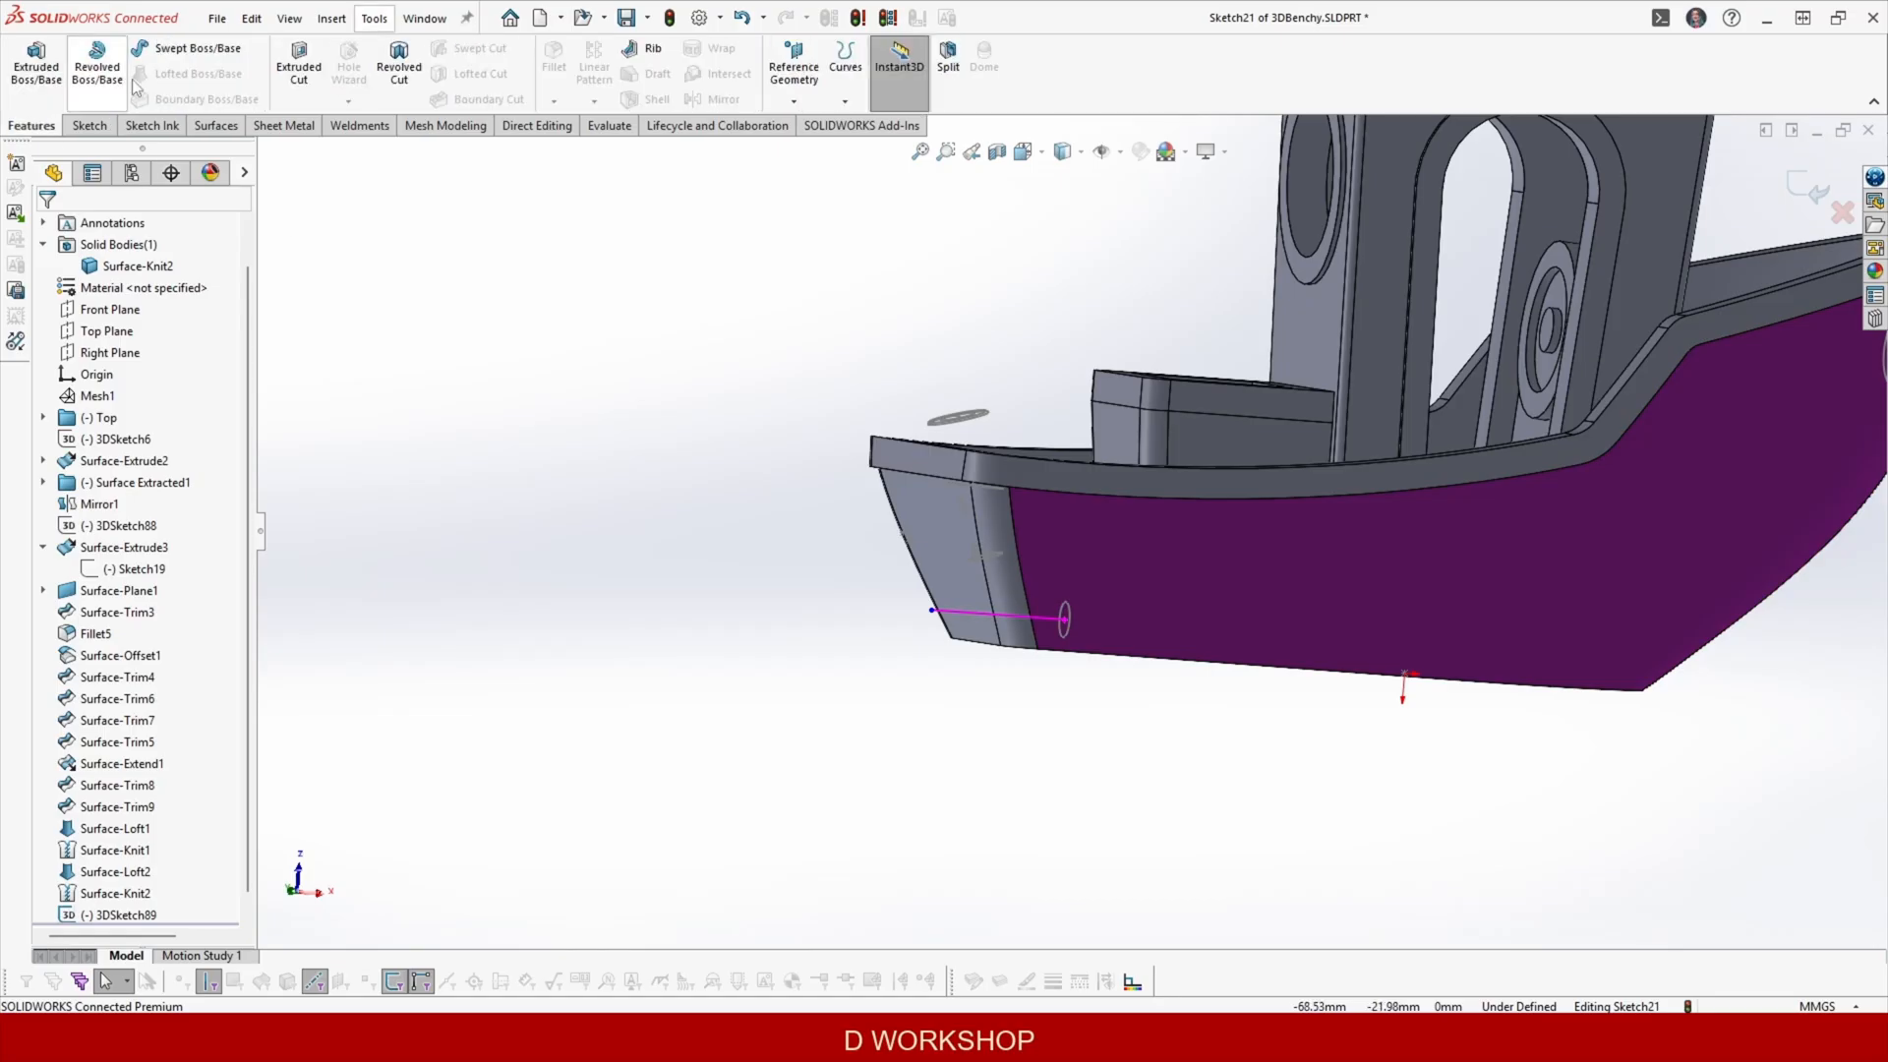
Cut the transom hole as a sweep with the 3D sketch's inner circle as profile and the Sketch21 line as path.
{"action": "left_click", "coordinate": [1810, 188]}
{"action": "left_click", "coordinate": [479, 49]}
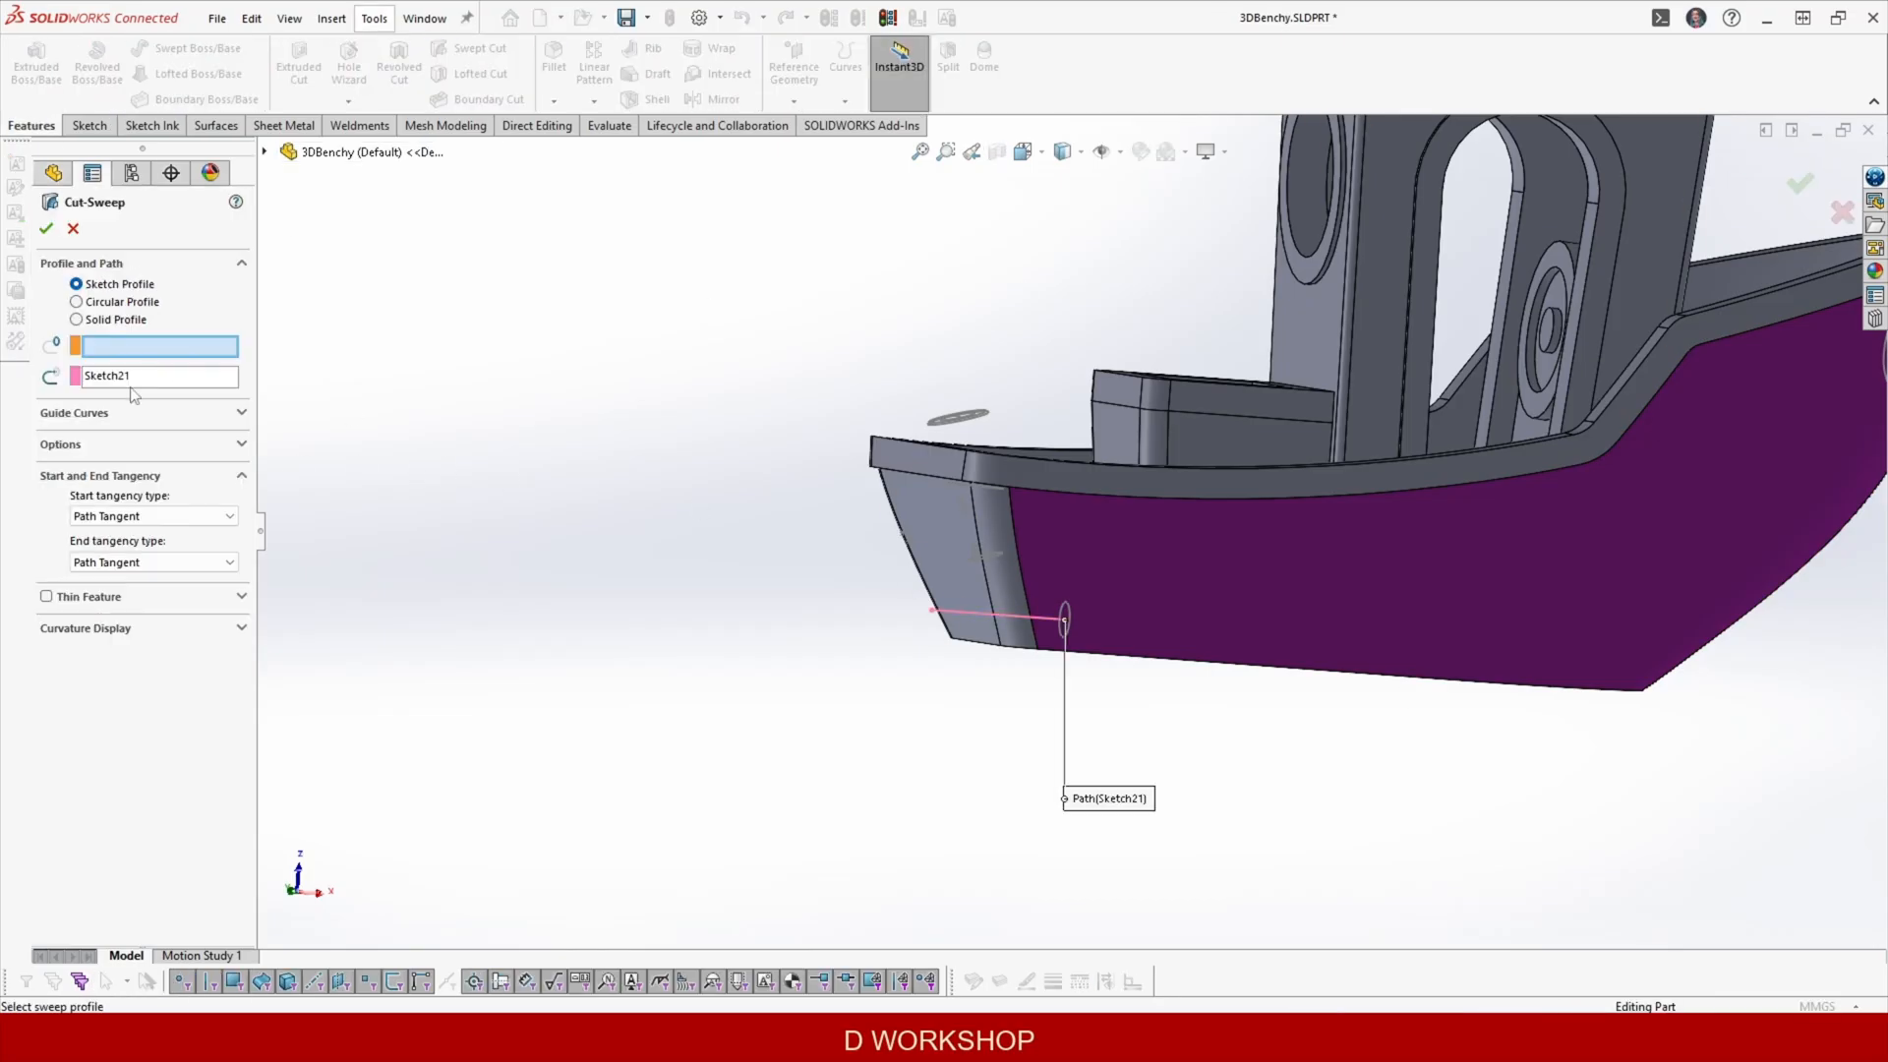
{"action": "left_click", "coordinate": [165, 354]}
{"action": "right_click", "coordinate": [637, 530]}
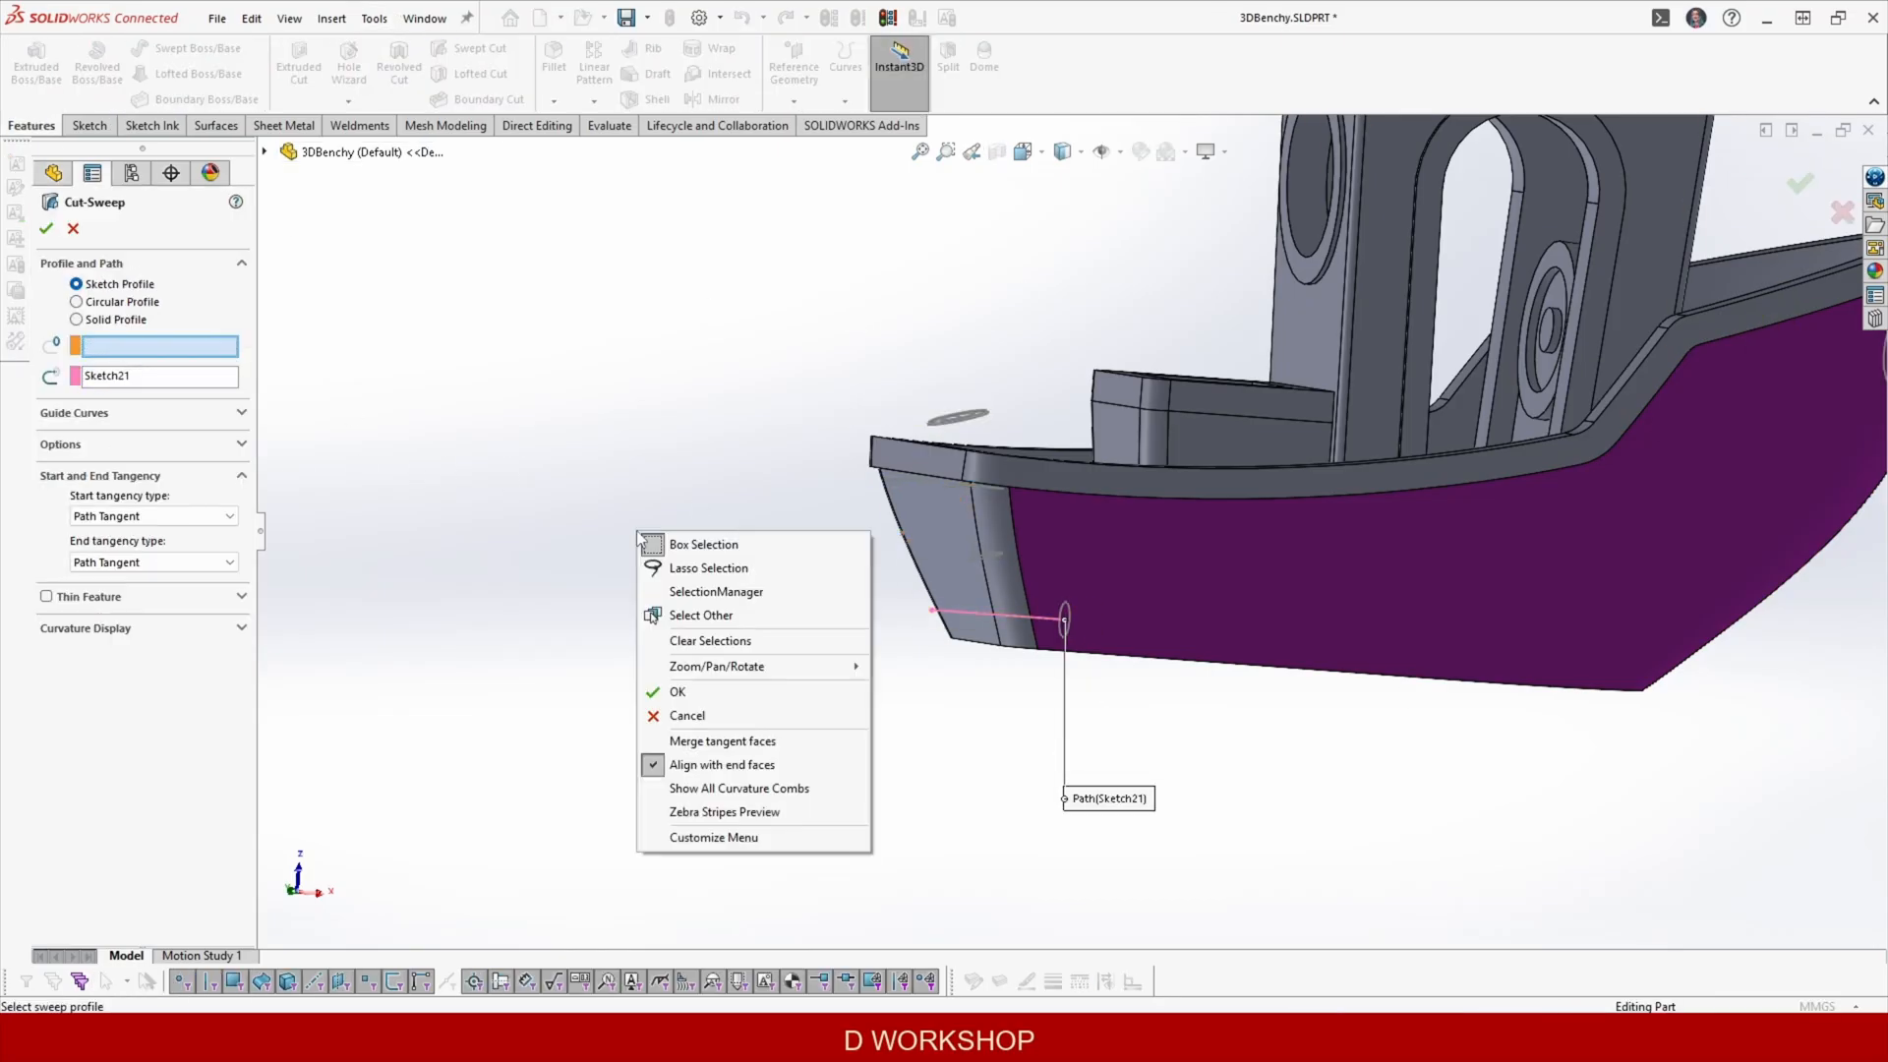
{"action": "left_click", "coordinate": [710, 591]}
{"action": "left_click", "coordinate": [1066, 617]}
{"action": "left_click", "coordinate": [581, 653]}
{"action": "left_click", "coordinate": [45, 228]}
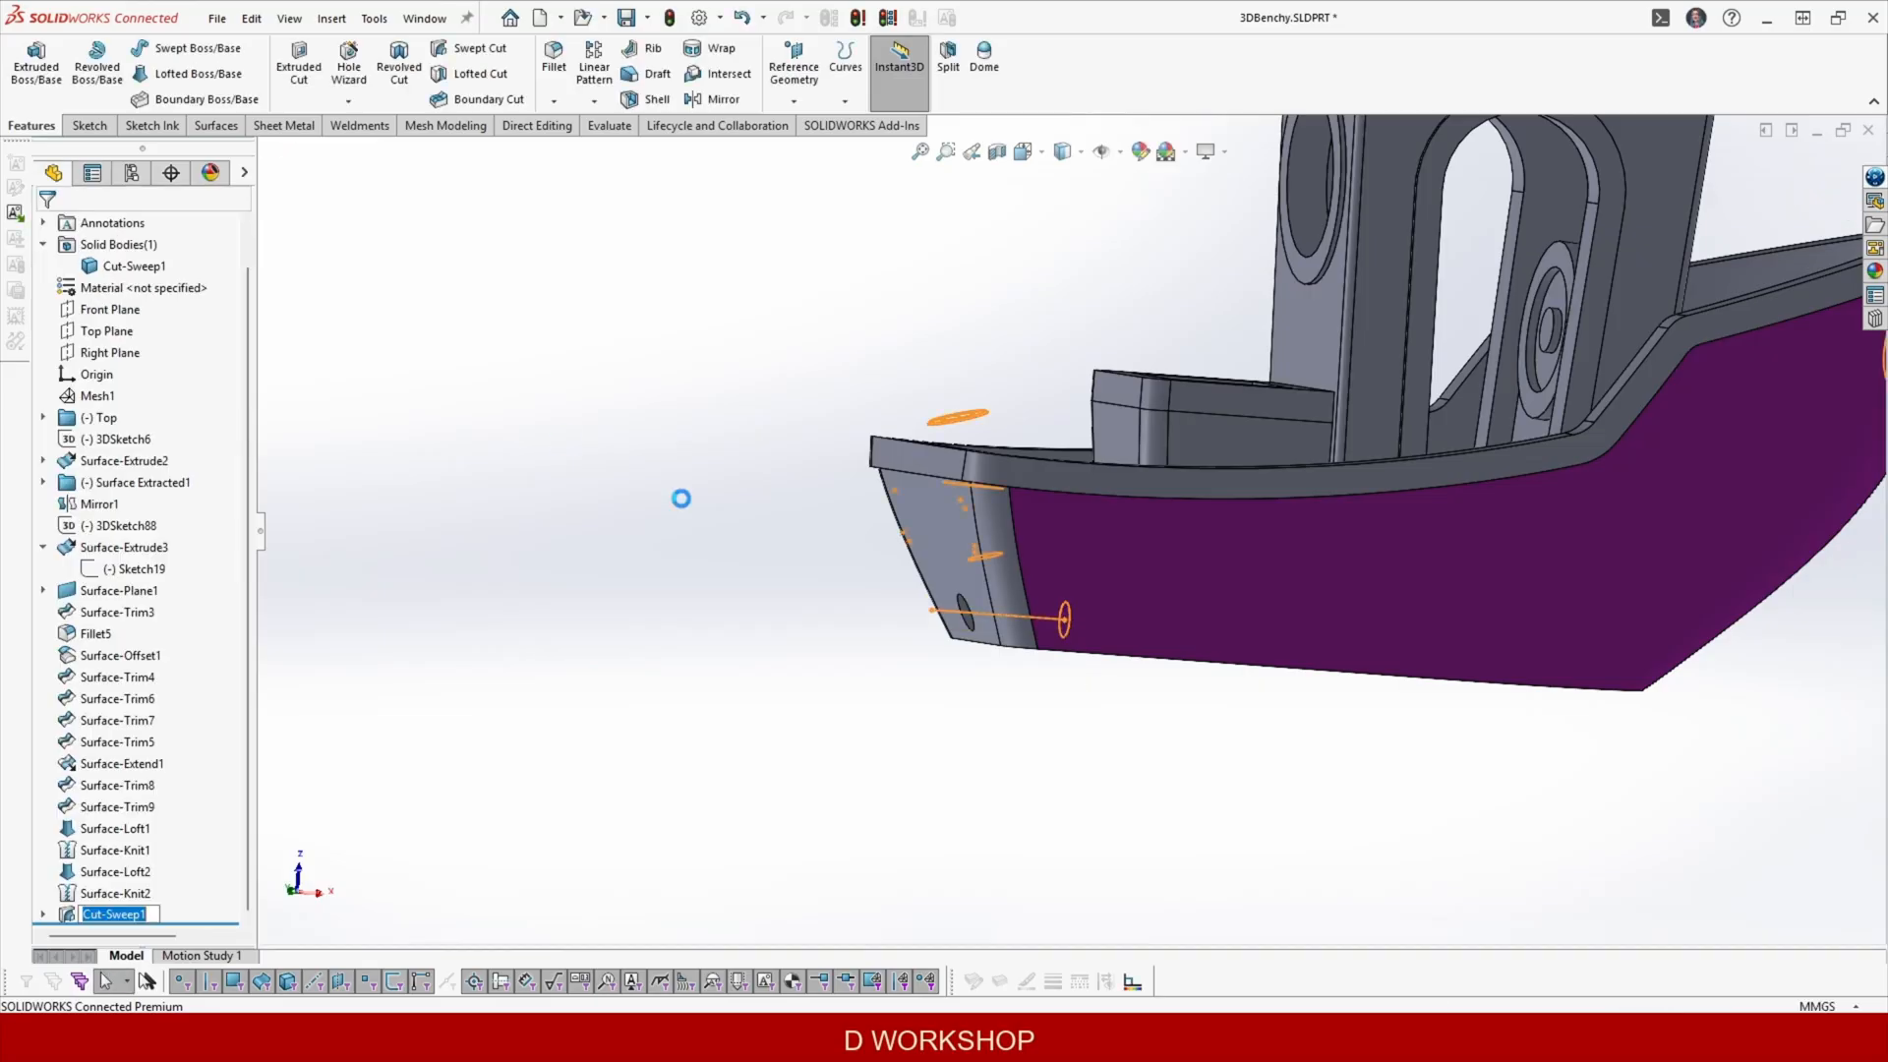
Show 3DSketch89 and the Mesh1 boat mesh for work on the stern nameplate.
{"action": "key", "text": "z"}
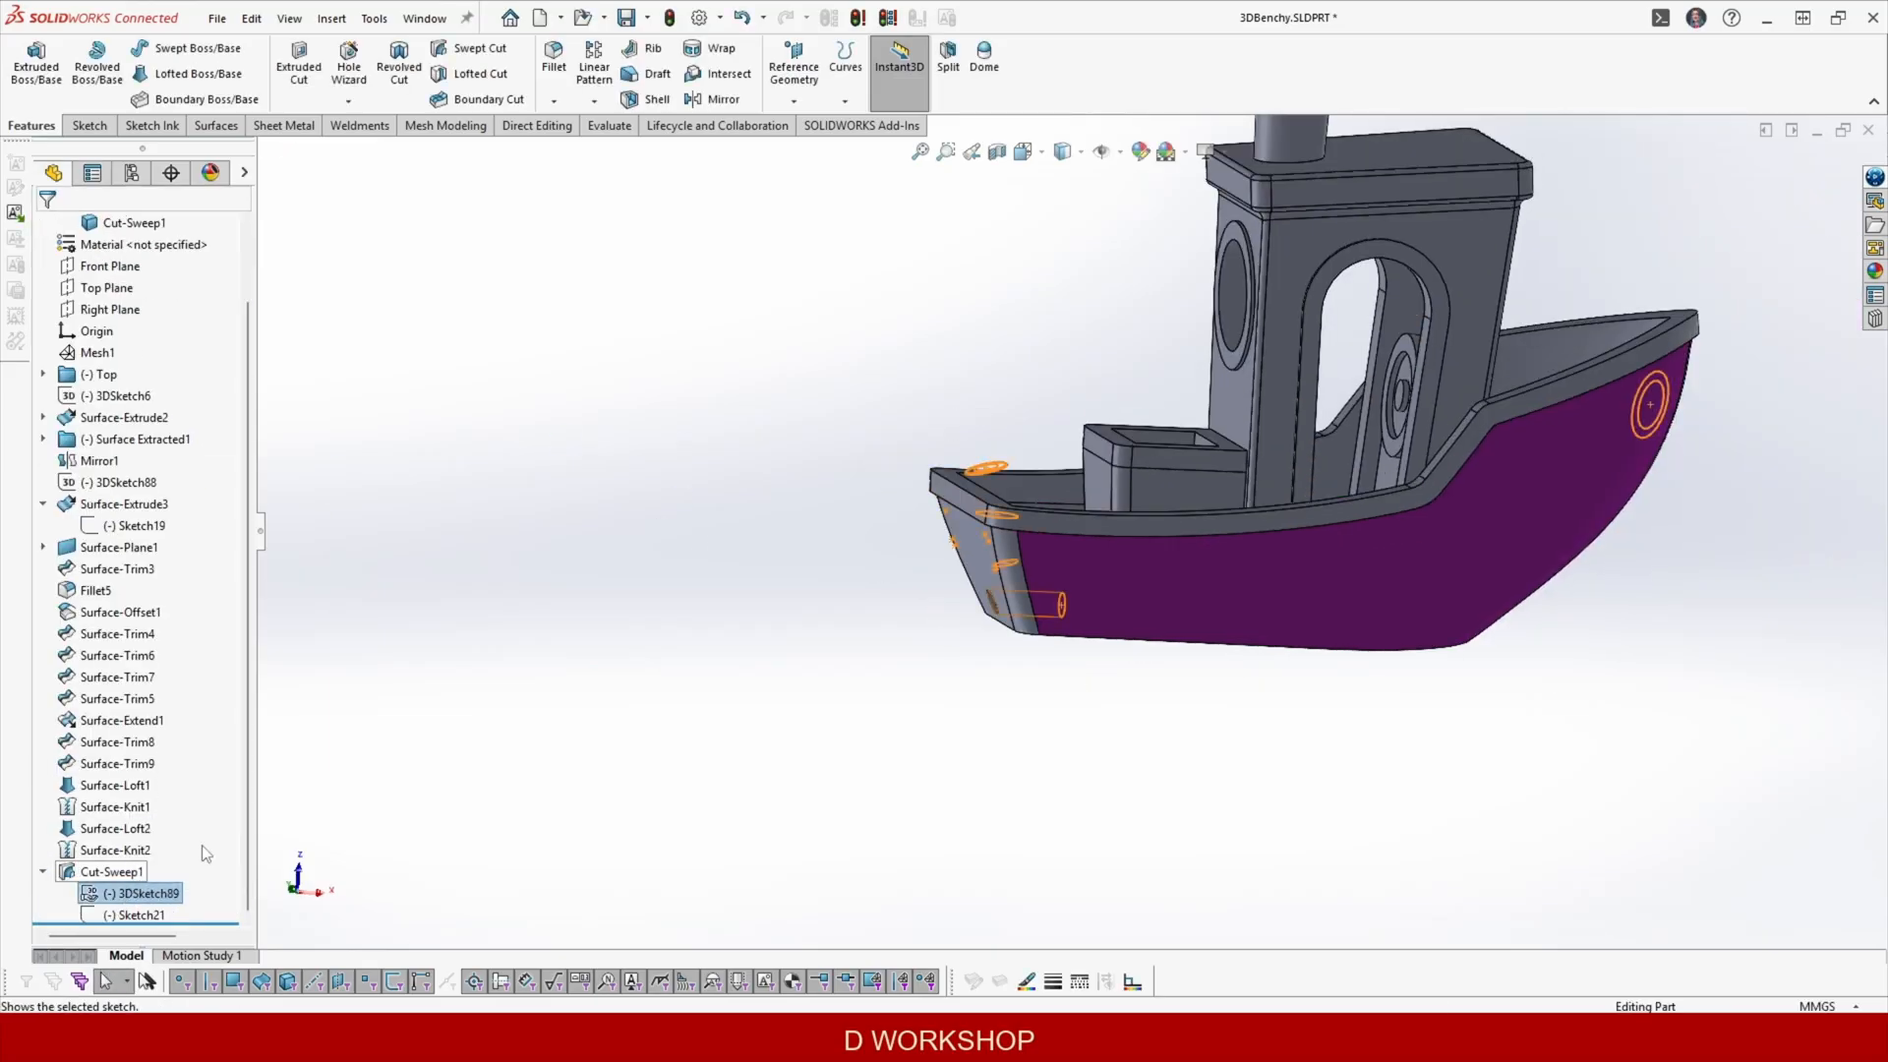
{"action": "middle_click_drag", "start_coordinate": [826, 629], "coordinate": [995, 546]}
{"action": "scroll", "coordinate": [995, 546], "scroll_direction": "down", "scroll_amount": 5}
{"action": "scroll", "coordinate": [995, 546], "scroll_direction": "up", "scroll_amount": 1}
{"action": "middle_click_drag", "start_coordinate": [590, 516], "coordinate": [674, 492]}
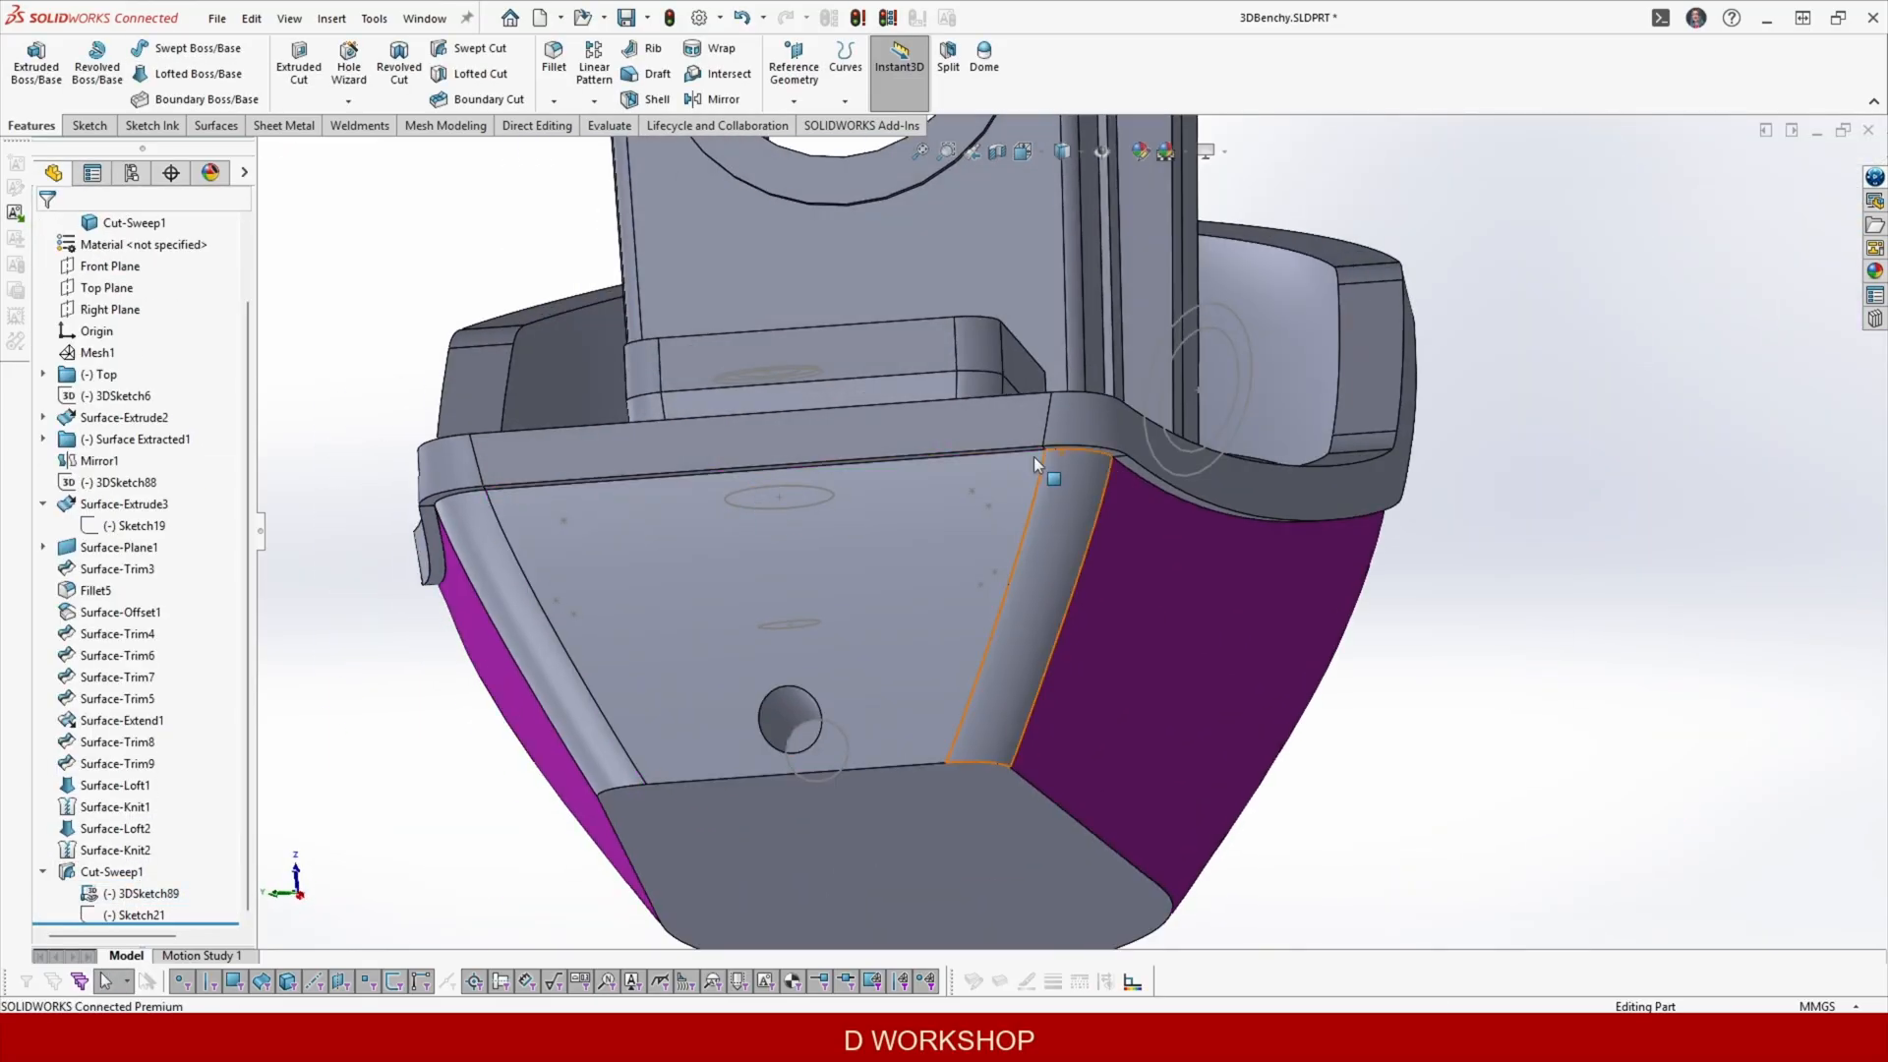
{"action": "right_click", "coordinate": [97, 352]}
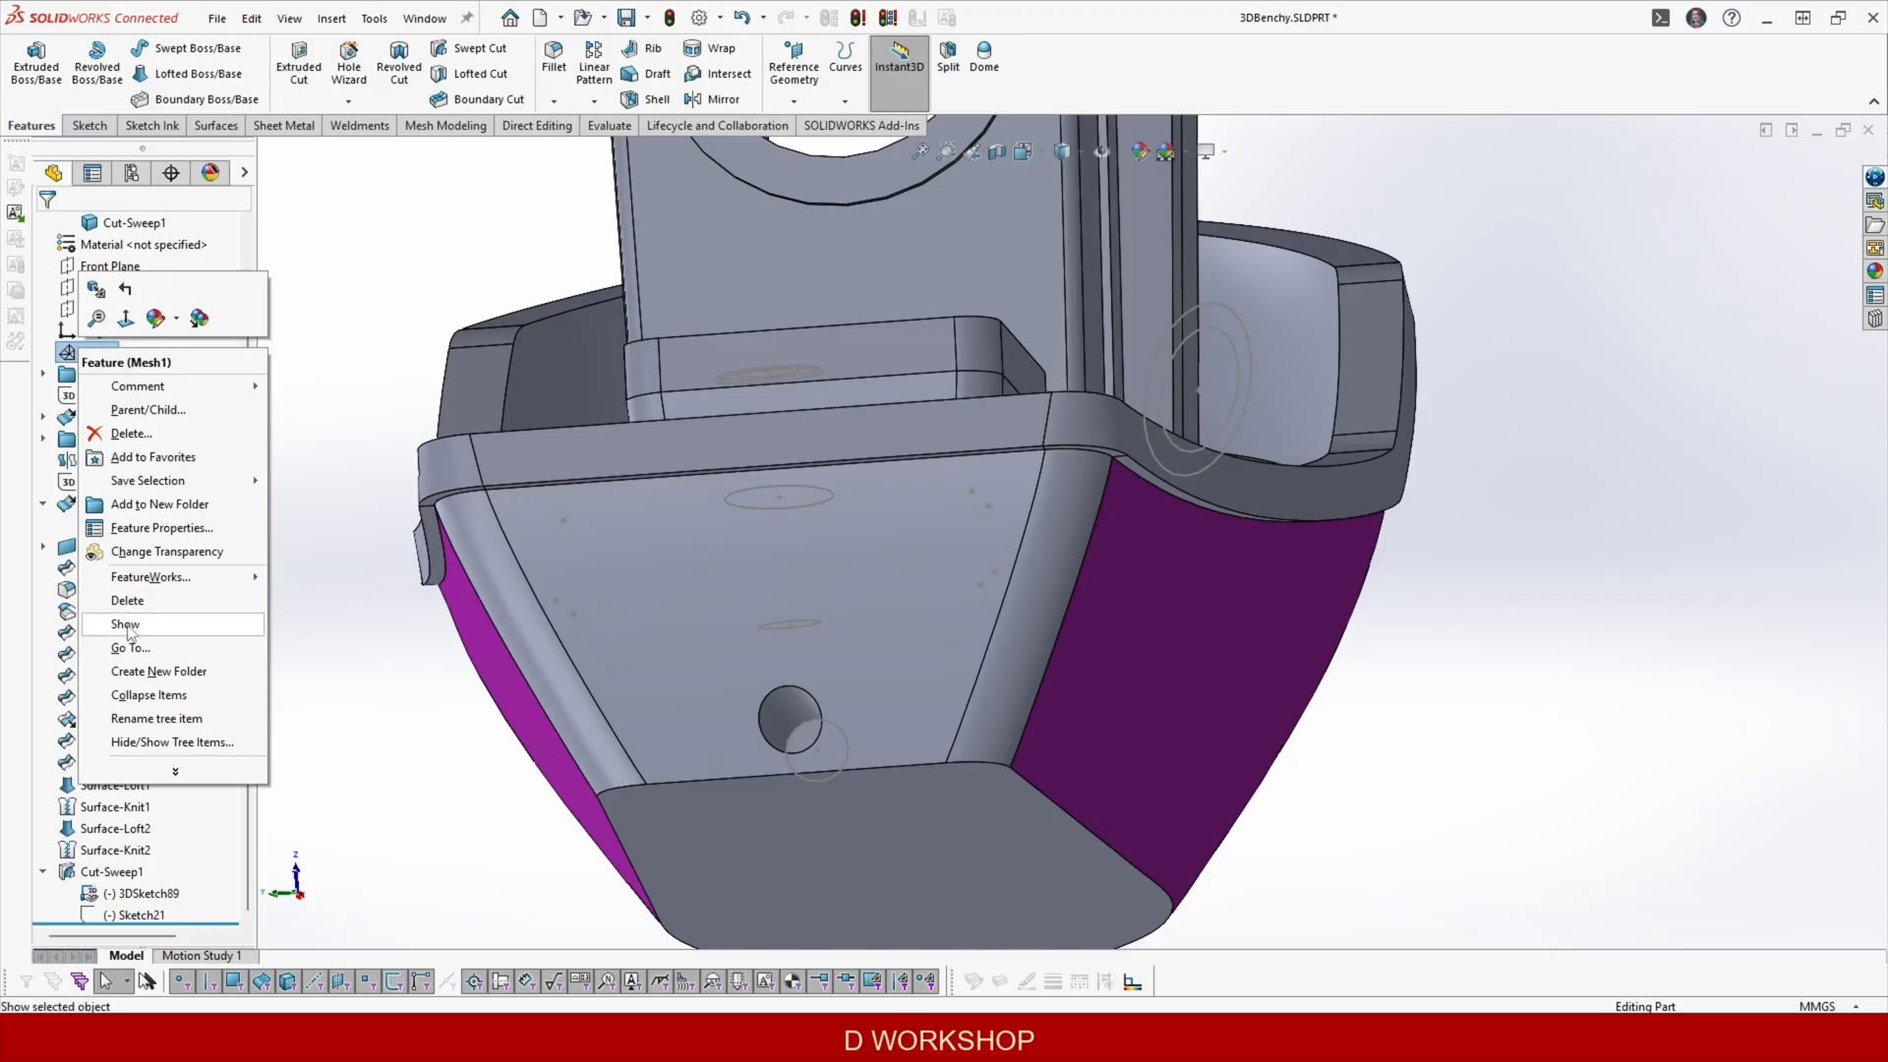
{"action": "left_click", "coordinate": [126, 625]}
Create a reference plane through three mesh points around the nameplate on the transom.
{"action": "left_click", "coordinate": [794, 67]}
{"action": "left_click", "coordinate": [818, 121]}
{"action": "scroll", "coordinate": [493, 578], "scroll_direction": "down", "scroll_amount": 5}
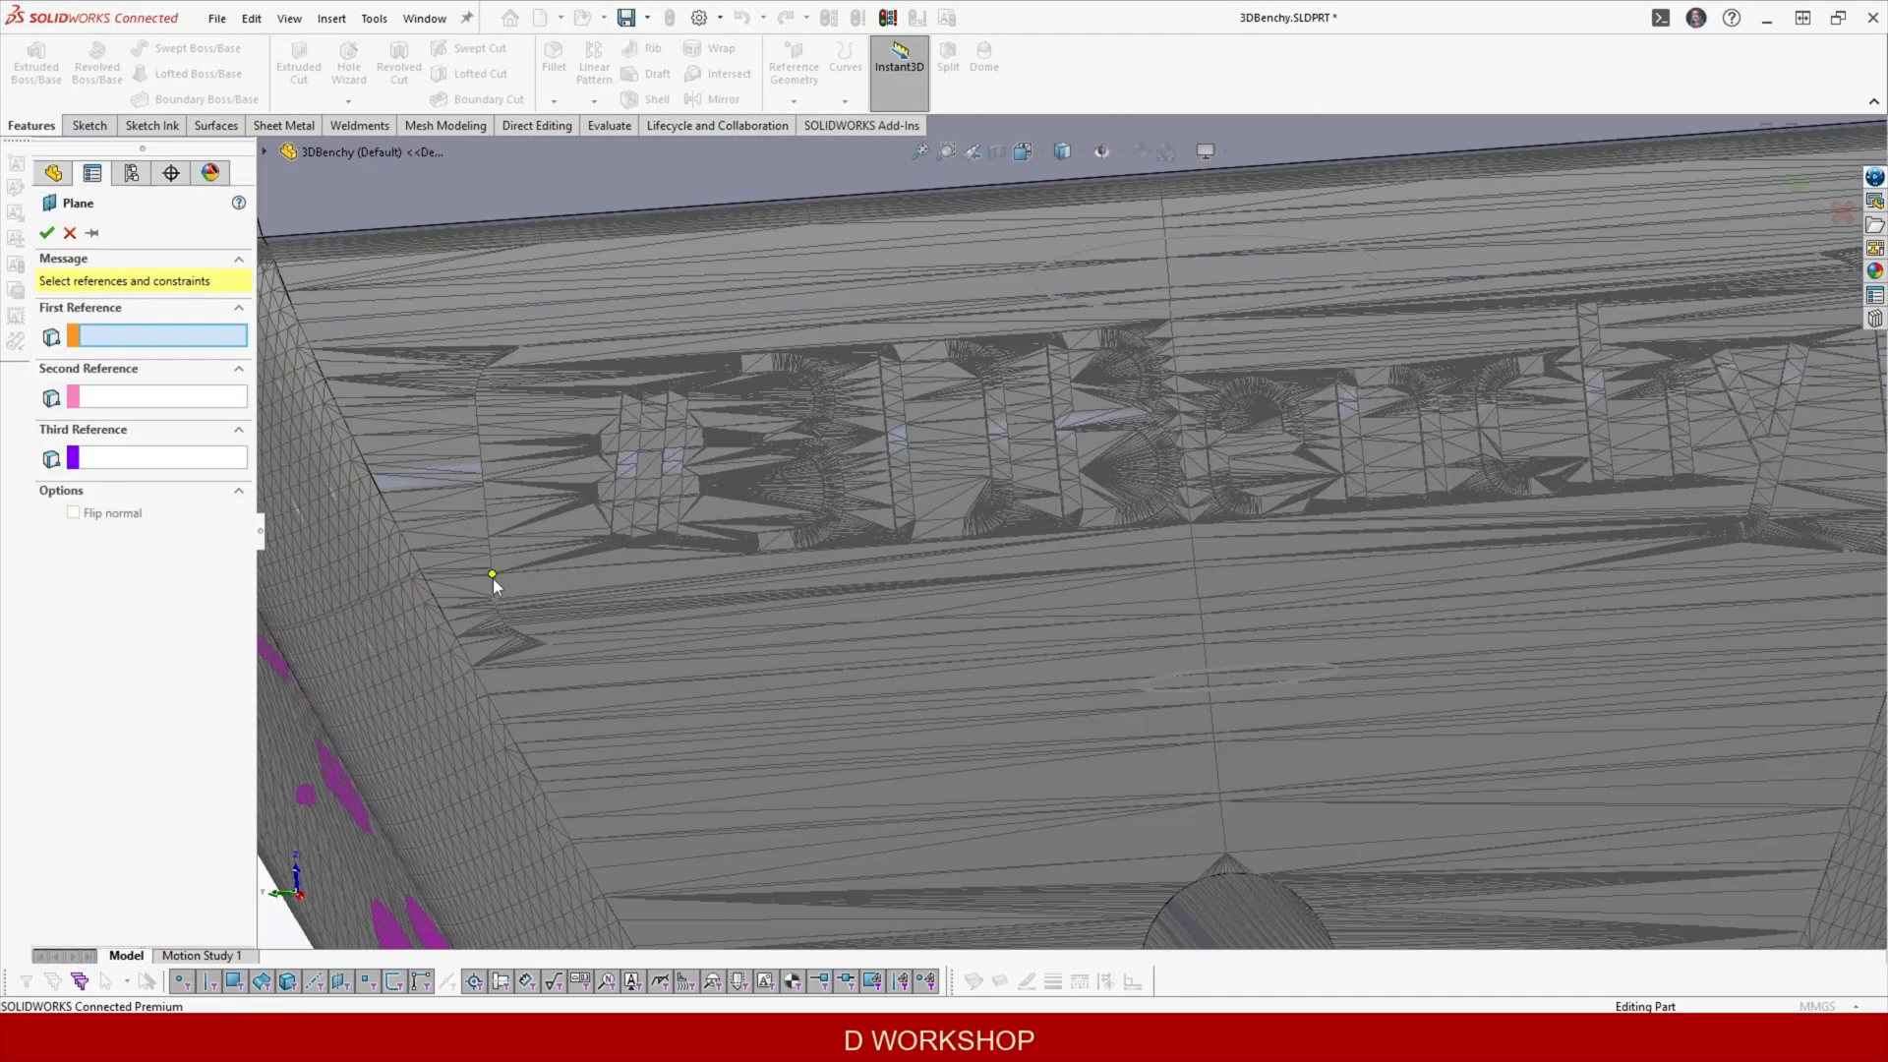
{"action": "left_click", "coordinate": [493, 578]}
{"action": "scroll", "coordinate": [1113, 358], "scroll_direction": "down", "scroll_amount": 3}
{"action": "left_click", "coordinate": [1111, 415]}
{"action": "scroll", "coordinate": [1111, 415], "scroll_direction": "up", "scroll_amount": 3}
{"action": "scroll", "coordinate": [1331, 505], "scroll_direction": "down", "scroll_amount": 3}
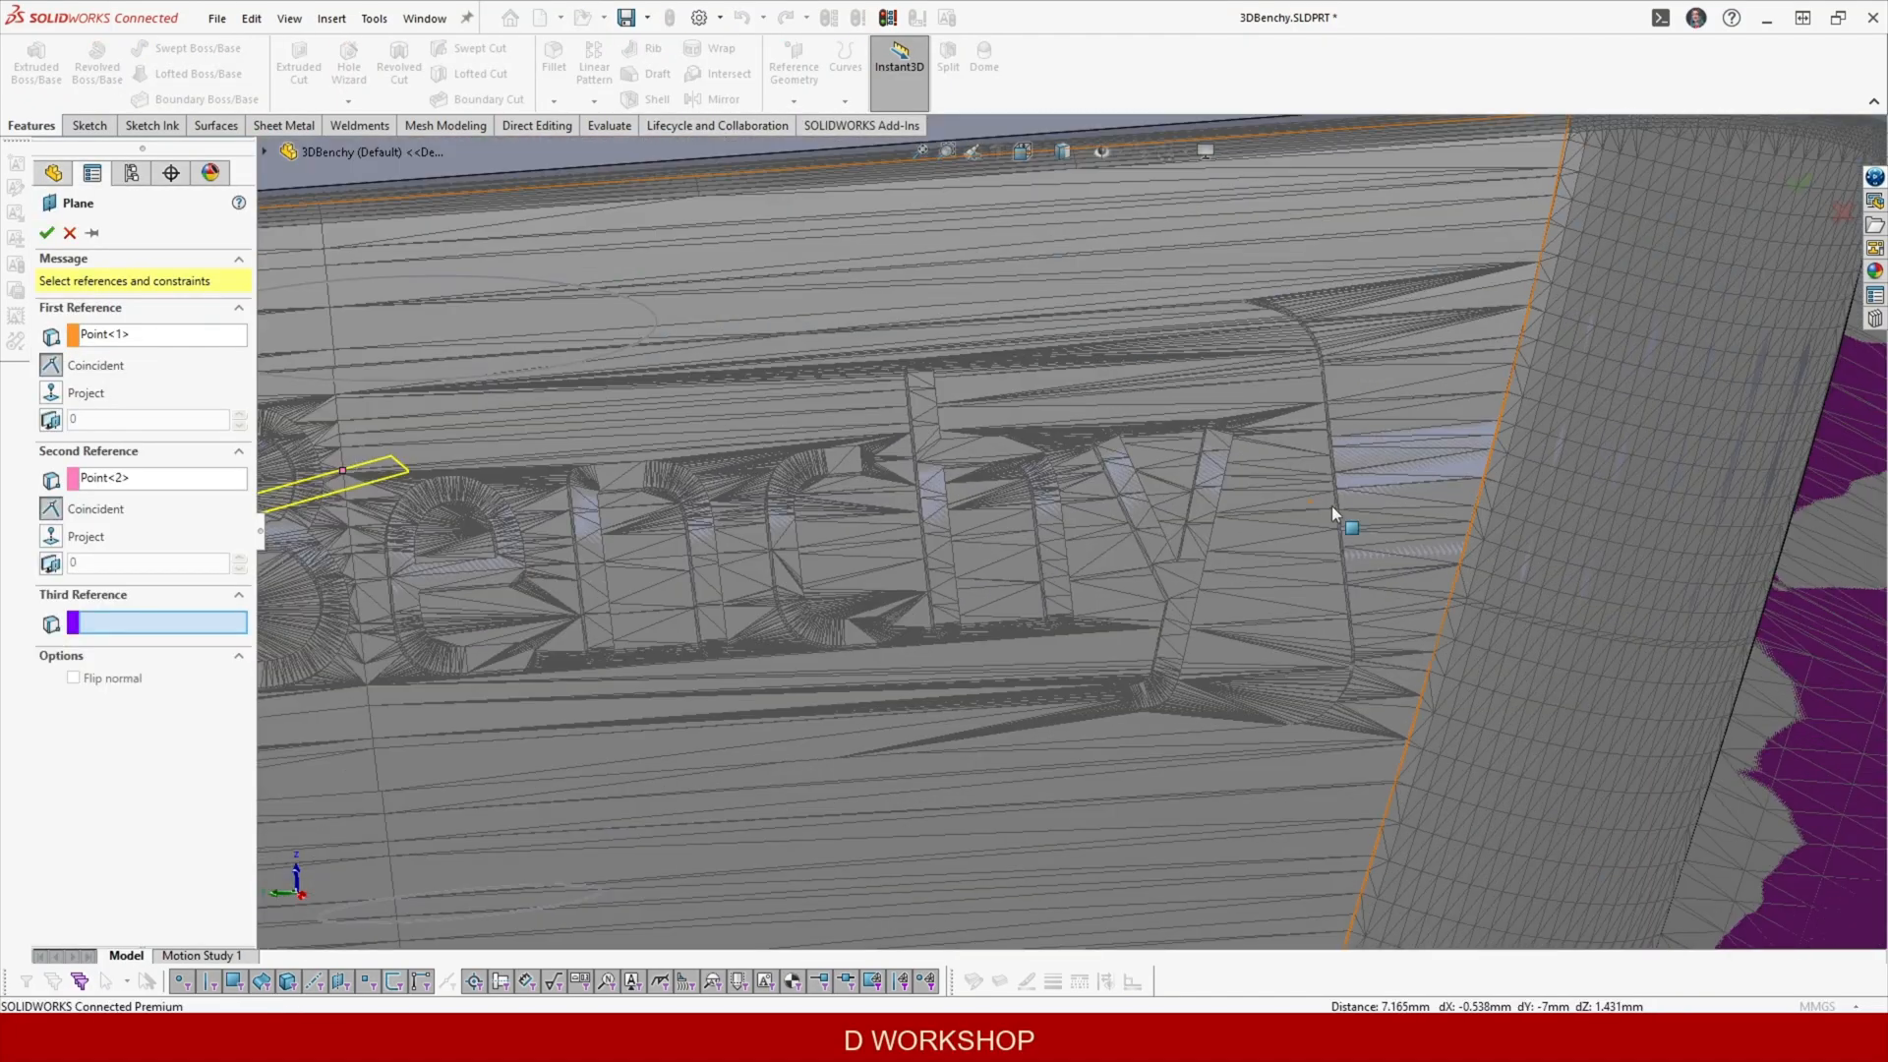
{"action": "left_click", "coordinate": [1332, 507]}
{"action": "scroll", "coordinate": [1335, 509], "scroll_direction": "up", "scroll_amount": 5}
{"action": "right_click", "coordinate": [1349, 477]}
{"action": "scroll", "coordinate": [917, 470], "scroll_direction": "up", "scroll_amount": 3}
Hide Mesh1, start a sketch on the new nameplate plane and draw a rectangle over the nameplate area.
{"action": "right_click", "coordinate": [95, 331]}
{"action": "left_click", "coordinate": [137, 608]}
{"action": "left_click", "coordinate": [126, 856]}
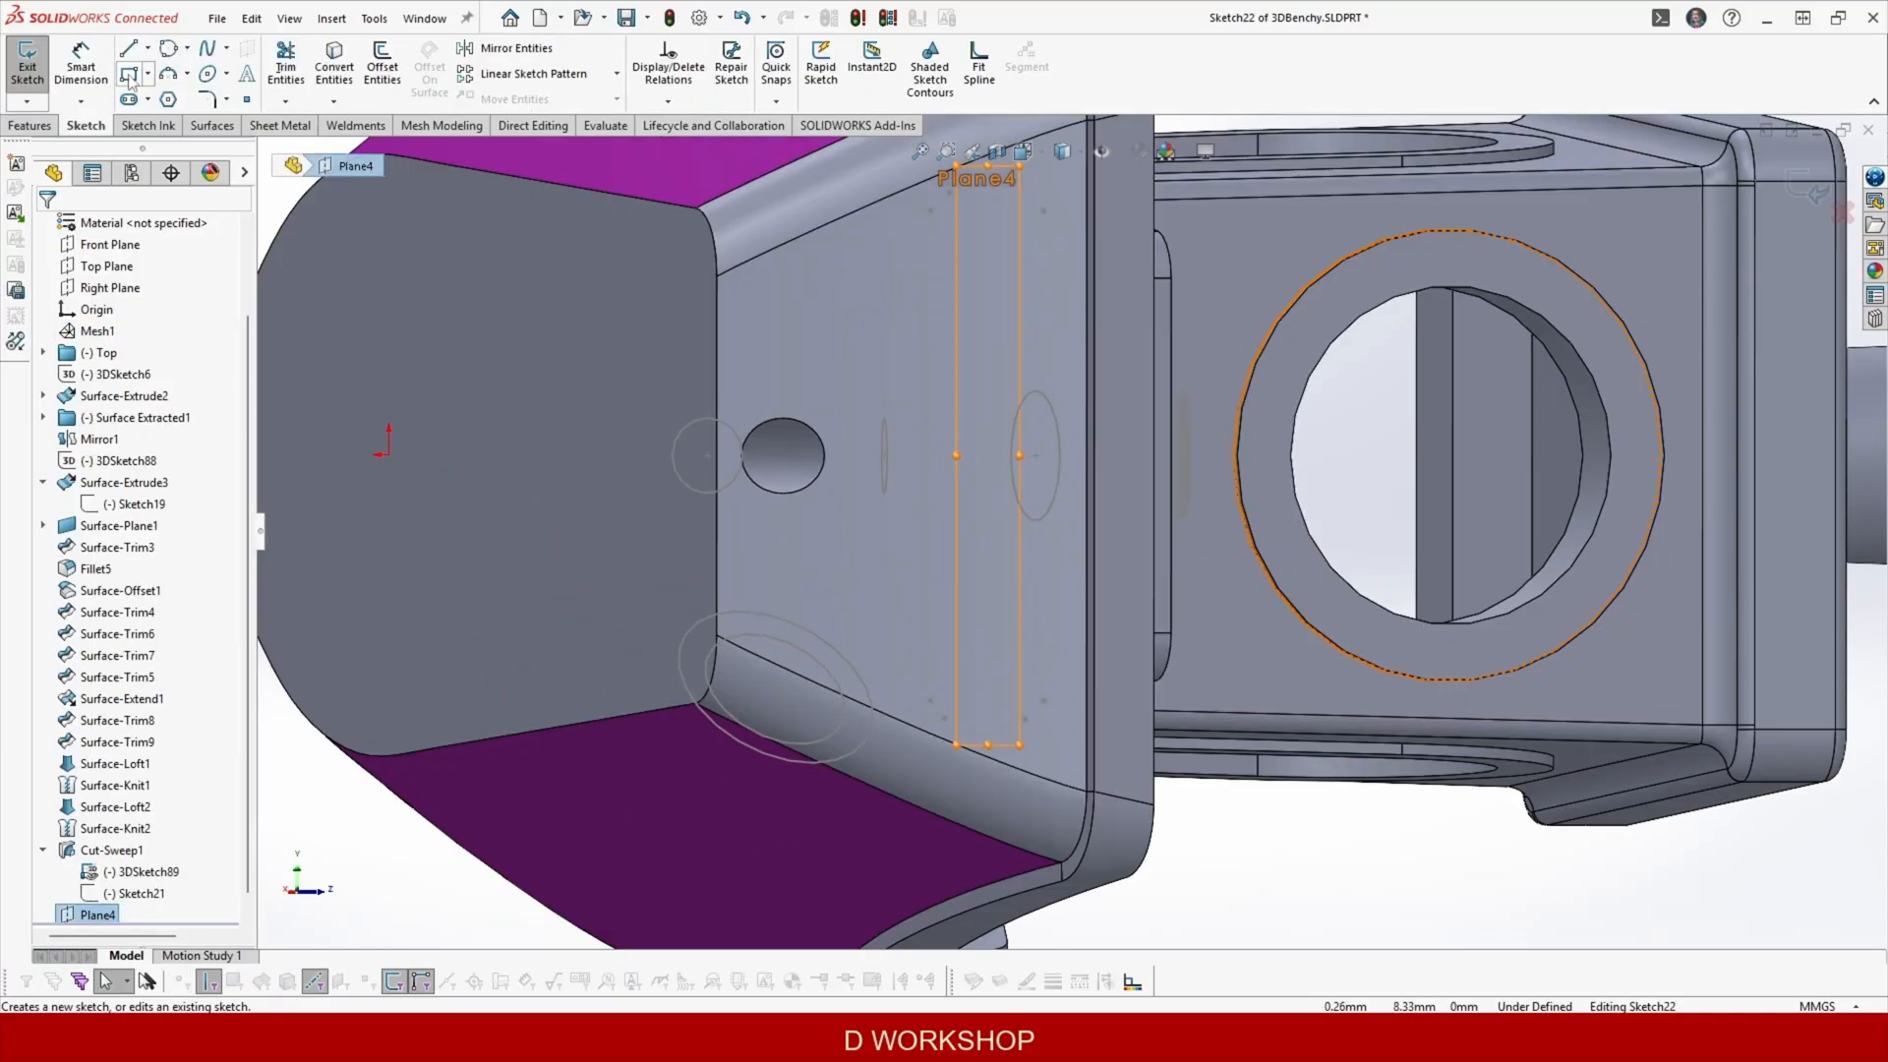
{"action": "left_click", "coordinate": [128, 79]}
{"action": "left_click", "coordinate": [905, 259]}
{"action": "left_click", "coordinate": [1041, 659]}
{"action": "key", "text": "Escape"}
Relate the rectangle's four sides to the sketch points that mark the nameplate's corner arcs.
{"action": "left_click", "coordinate": [1041, 627], "text": "ctrl"}
{"action": "left_click", "coordinate": [1122, 575]}
{"action": "left_click", "coordinate": [1025, 720]}
{"action": "left_click", "coordinate": [1019, 659], "text": "ctrl"}
{"action": "left_click", "coordinate": [1100, 607]}
{"action": "left_click", "coordinate": [949, 193]}
{"action": "left_click", "coordinate": [961, 261], "text": "ctrl"}
{"action": "left_click", "coordinate": [1043, 204]}
{"action": "left_click", "coordinate": [930, 210]}
{"action": "left_click", "coordinate": [907, 258], "text": "ctrl"}
{"action": "left_click", "coordinate": [61, 452]}
{"action": "key", "text": "Escape"}
Round all four corners of the nameplate rectangle with 1.40 mm sketch fillets.
{"action": "left_click", "coordinate": [207, 99]}
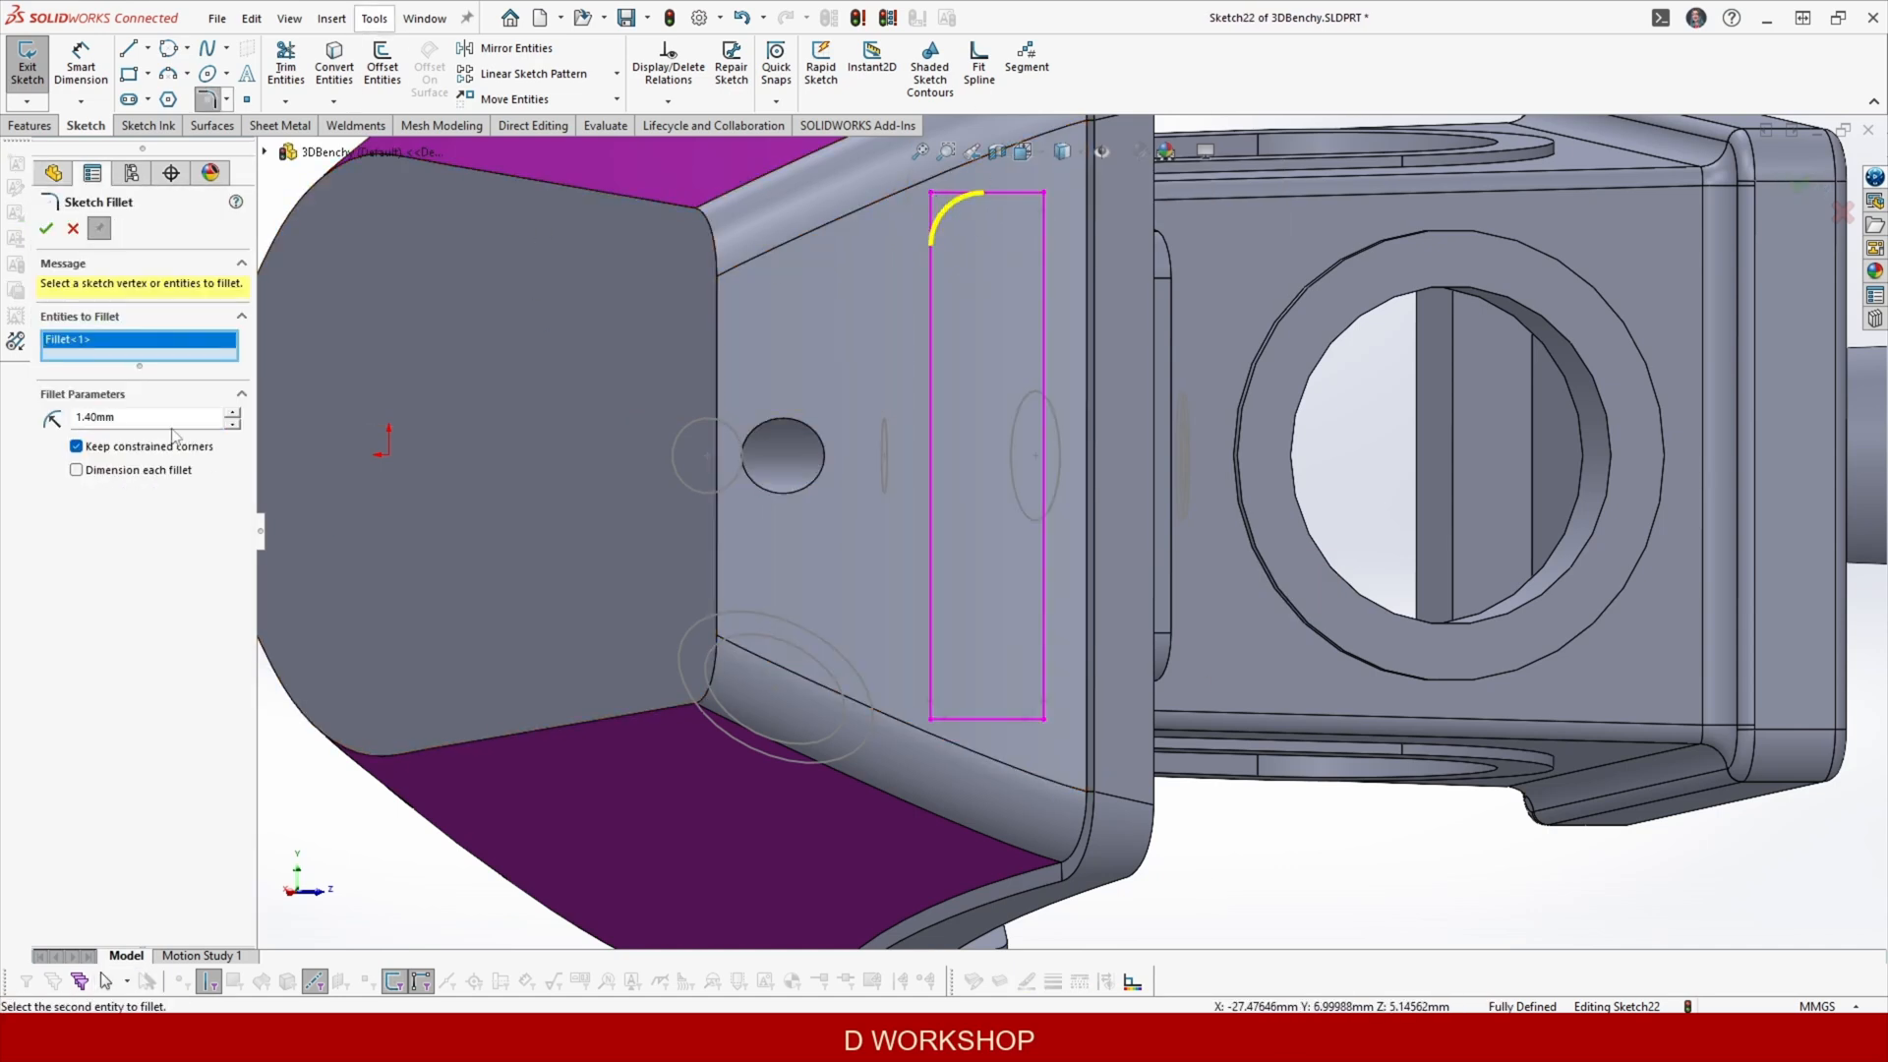
{"action": "left_click", "coordinate": [1044, 195]}
{"action": "left_click", "coordinate": [1043, 718]}
{"action": "left_click", "coordinate": [931, 719]}
{"action": "left_click", "coordinate": [47, 228]}
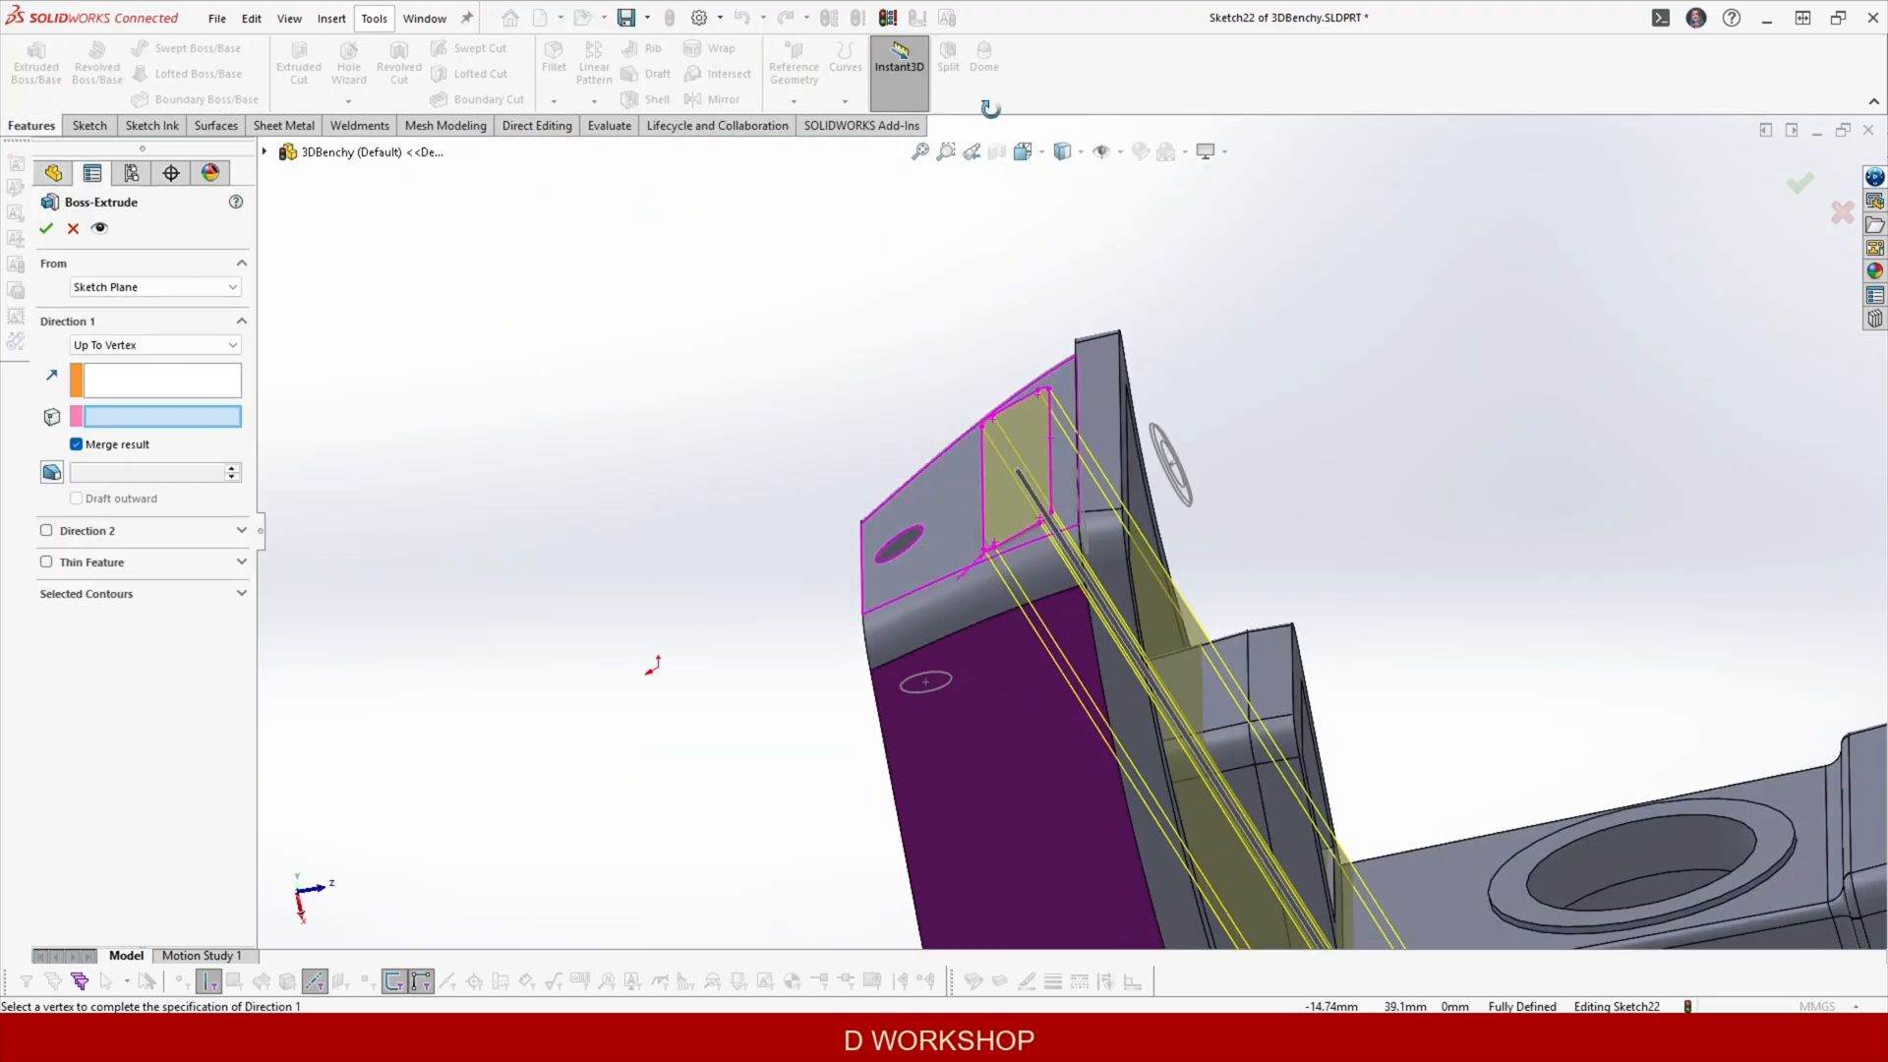
Extrude the rounded nameplate profile to the transom, merged with the hull.
{"action": "left_click", "coordinate": [116, 418]}
{"action": "left_click", "coordinate": [885, 492]}
{"action": "left_click", "coordinate": [47, 228]}
{"action": "scroll", "coordinate": [1031, 334], "scroll_direction": "up", "scroll_amount": 4}
{"action": "middle_click_drag", "start_coordinate": [1031, 335], "coordinate": [1327, 590]}
{"action": "scroll", "coordinate": [1231, 523], "scroll_direction": "up", "scroll_amount": 3}
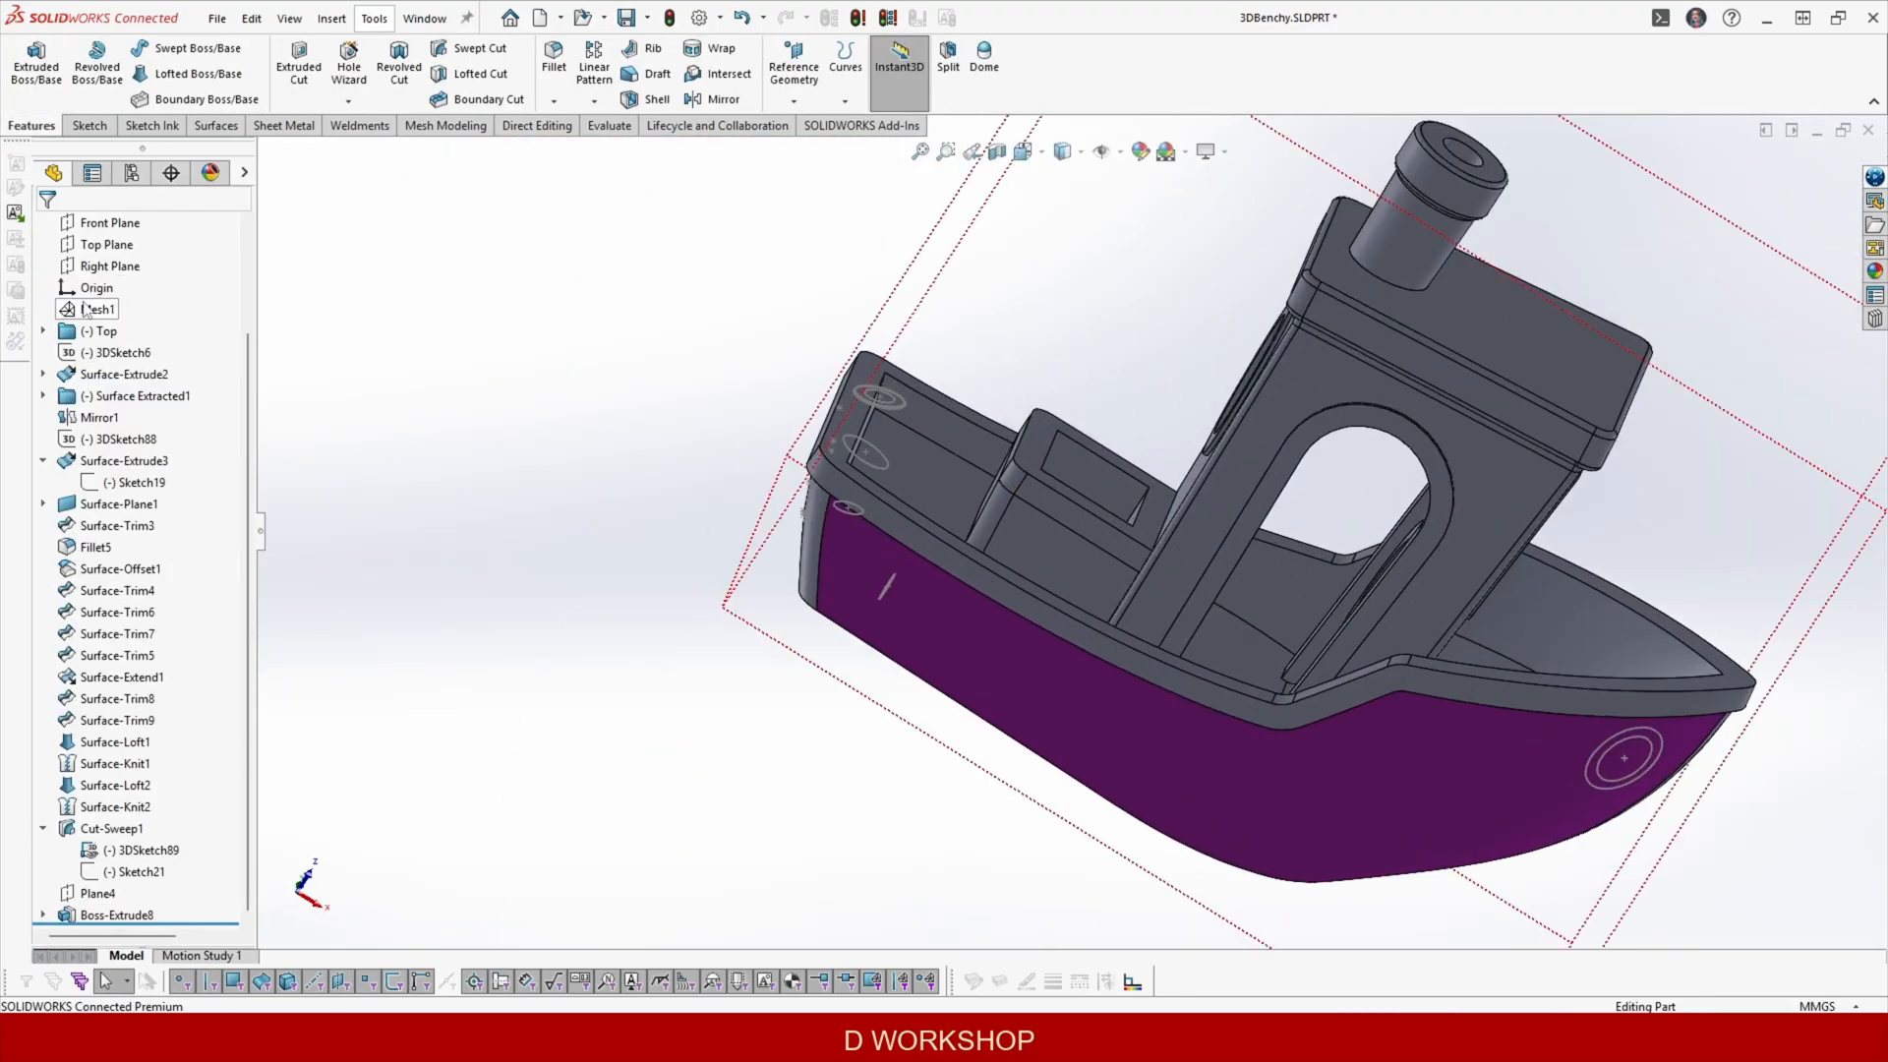
Sketch a closed four-line profile on the Top Plane, from the stern tube's top circle centre to the lower circle's centre.
{"action": "left_click", "coordinate": [131, 218]}
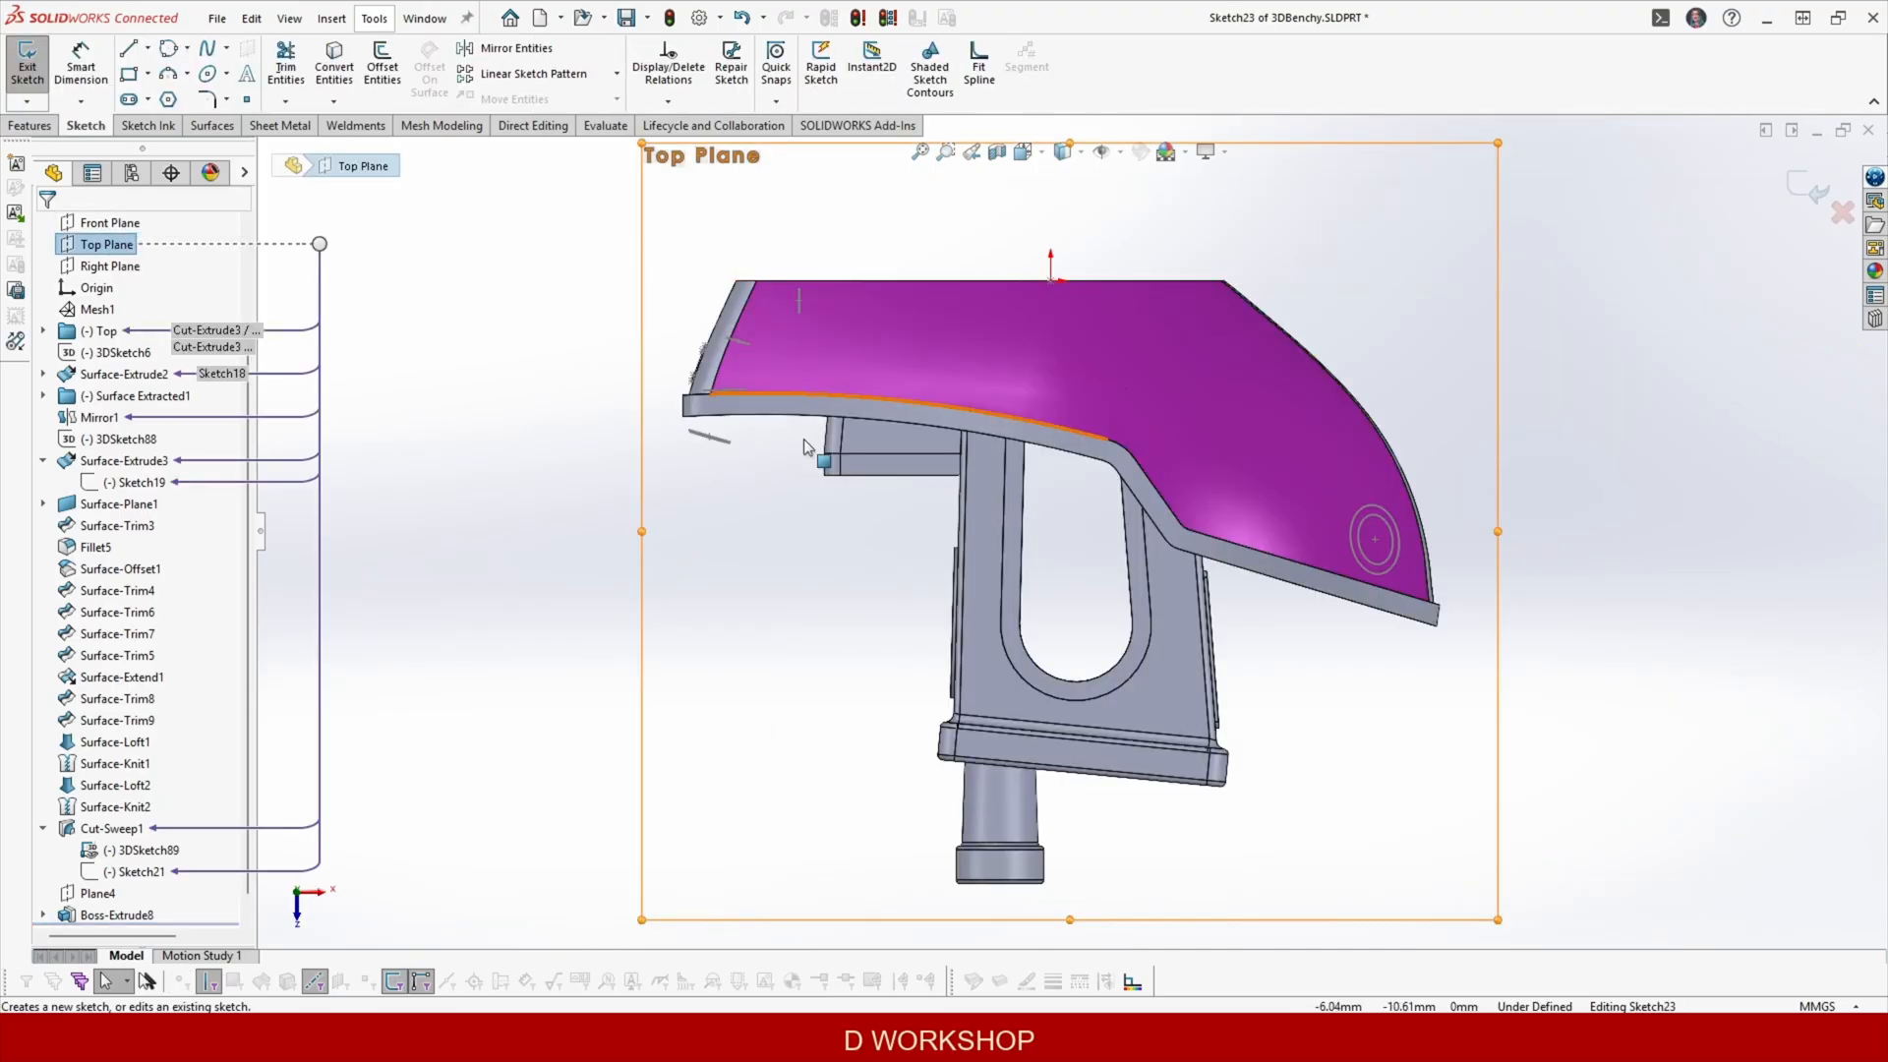
{"action": "scroll", "coordinate": [789, 381], "scroll_direction": "down", "scroll_amount": 5}
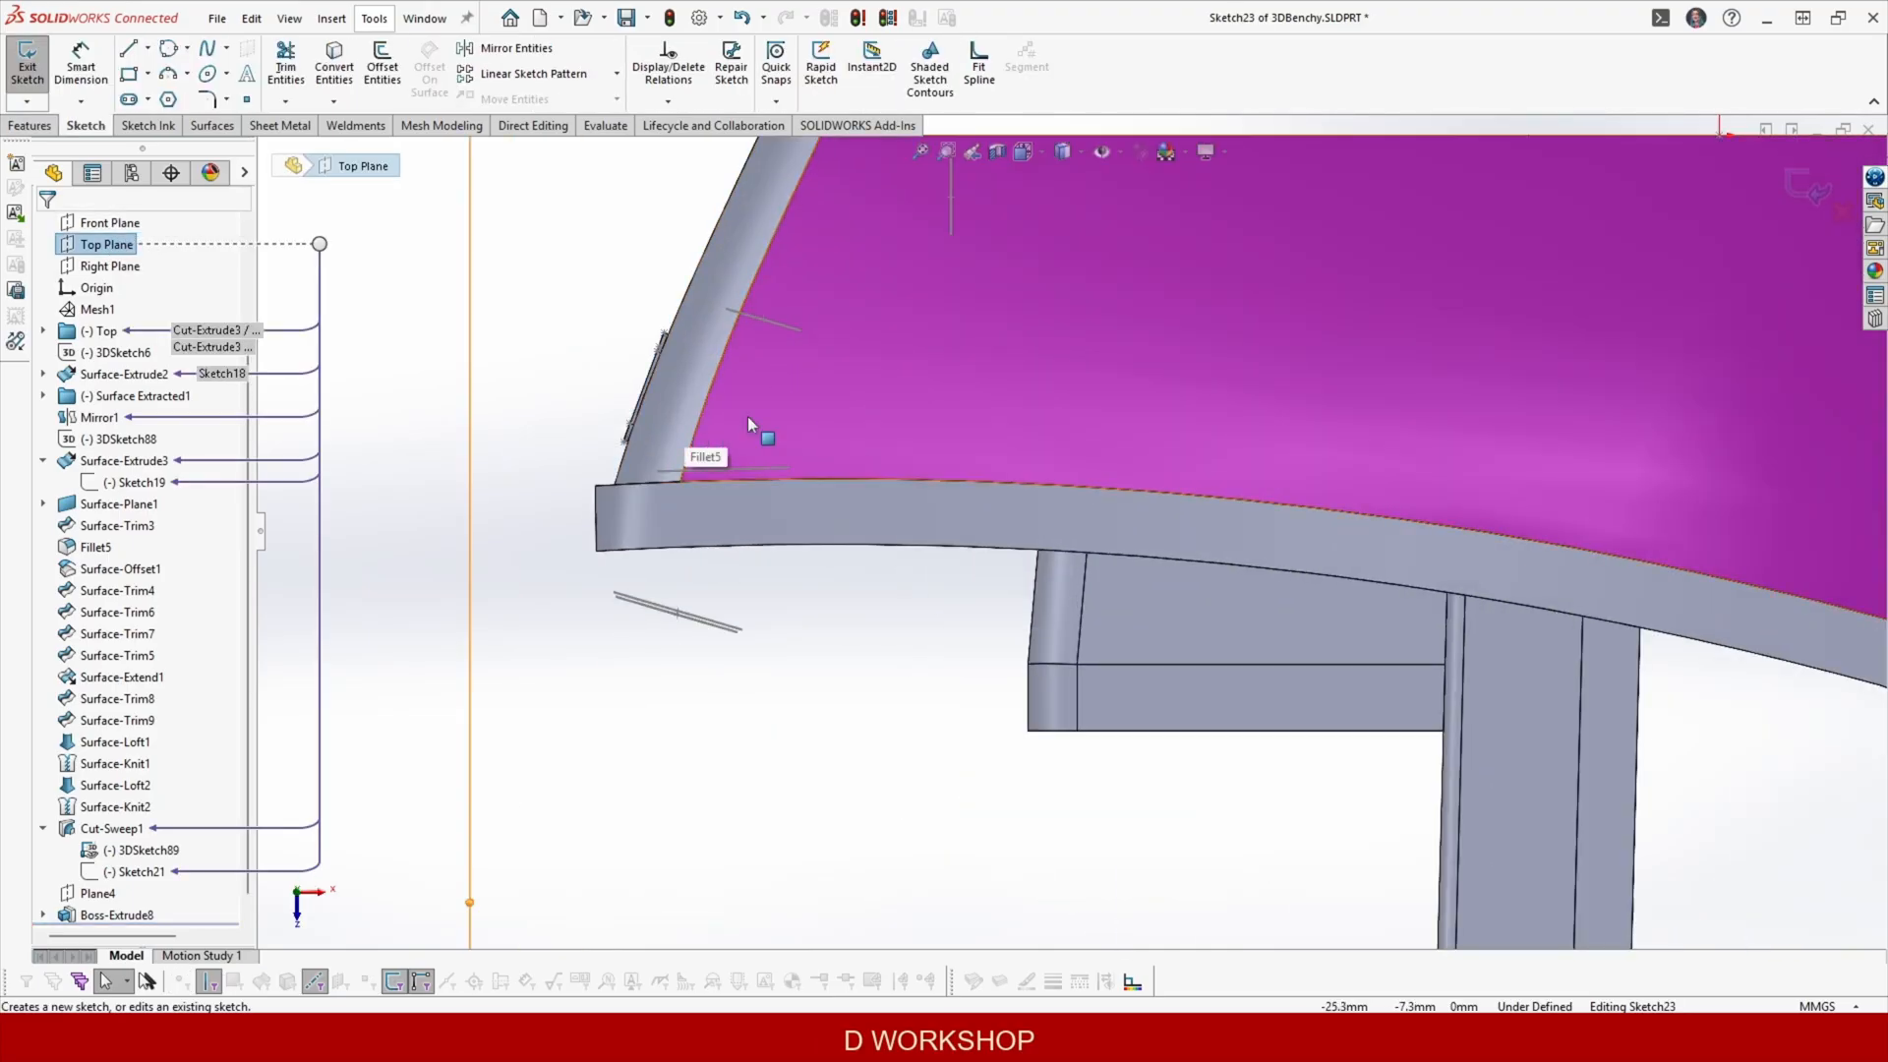
{"action": "left_click", "coordinate": [129, 47]}
{"action": "left_click", "coordinate": [677, 616]}
{"action": "left_click", "coordinate": [781, 335]}
{"action": "scroll", "coordinate": [688, 629], "scroll_direction": "down", "scroll_amount": 3}
{"action": "middle_click_drag", "start_coordinate": [686, 608], "coordinate": [812, 616], "text": "ctrl"}
{"action": "left_click", "coordinate": [801, 590]}
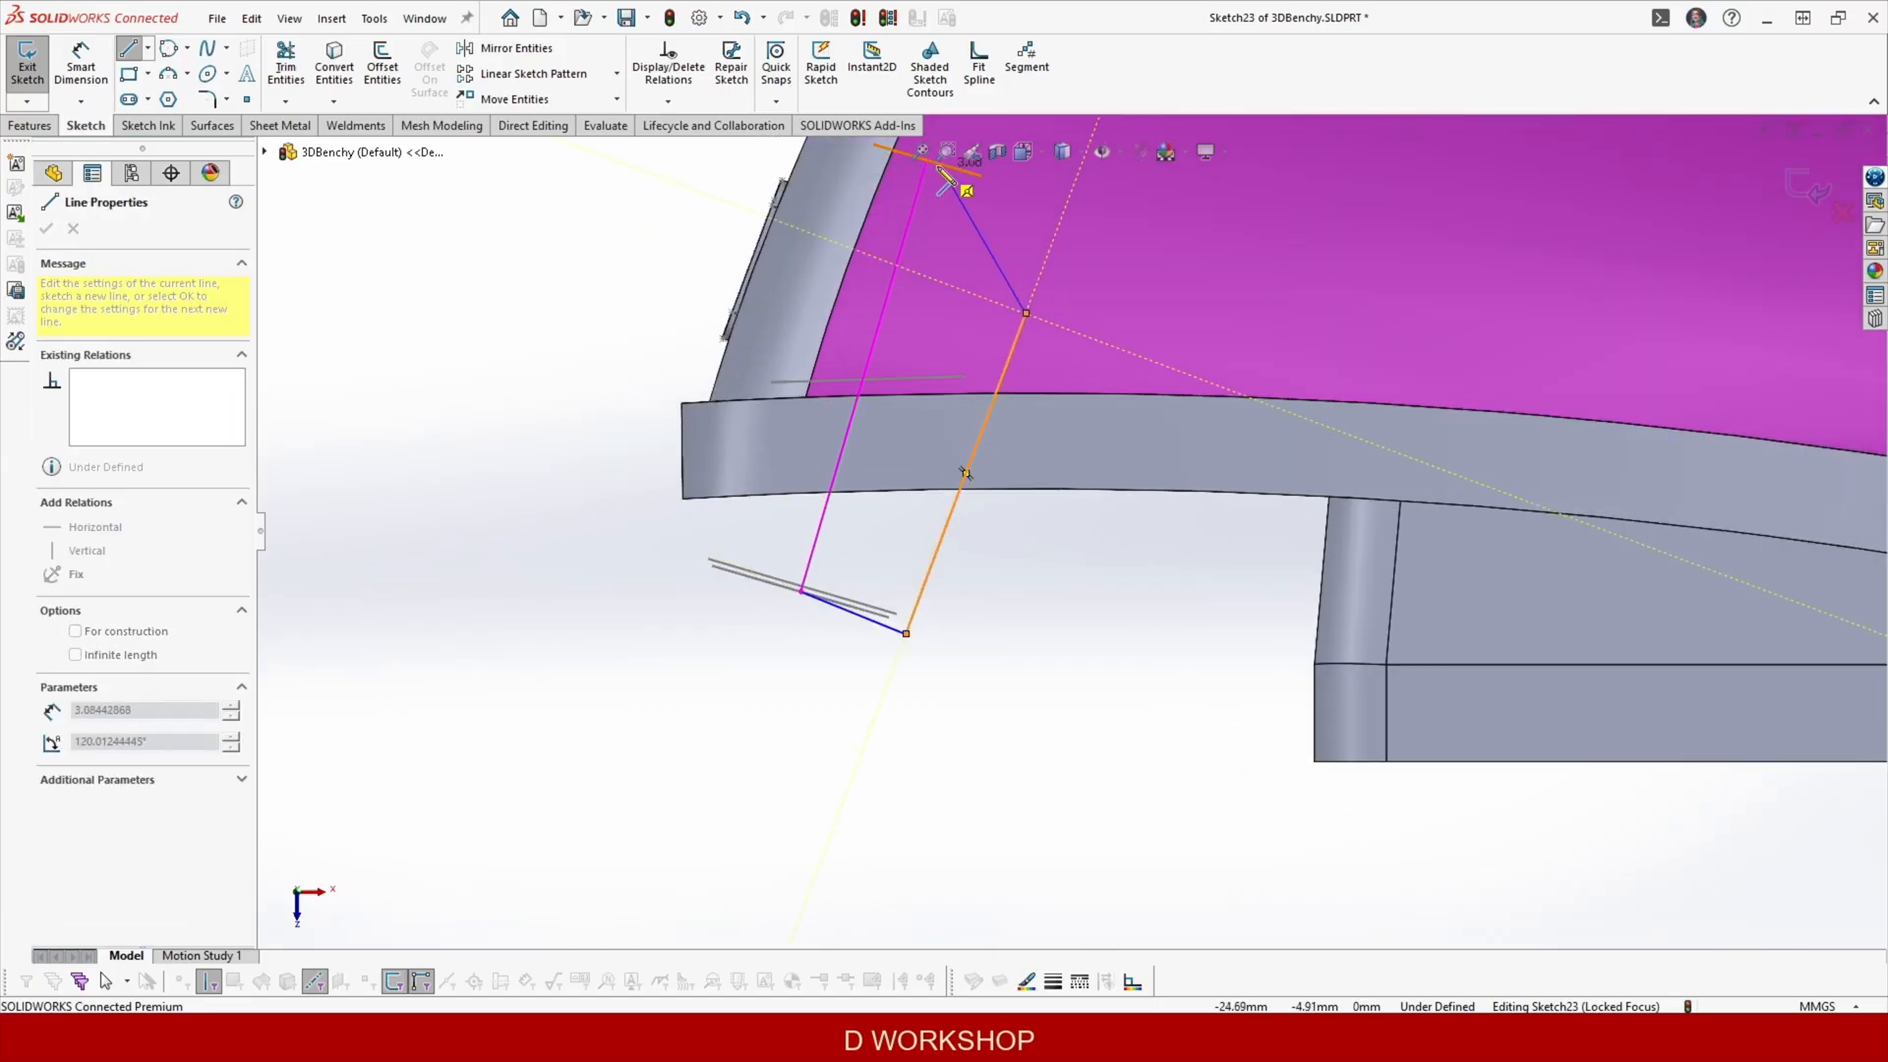
{"action": "scroll", "coordinate": [942, 173], "scroll_direction": "down", "scroll_amount": 2}
{"action": "scroll", "coordinate": [949, 335], "scroll_direction": "up", "scroll_amount": 3}
Fillet the profile's outer corner at the tube rim with a 0.50 mm radius and delete the radius dimension.
{"action": "left_click", "coordinate": [247, 99]}
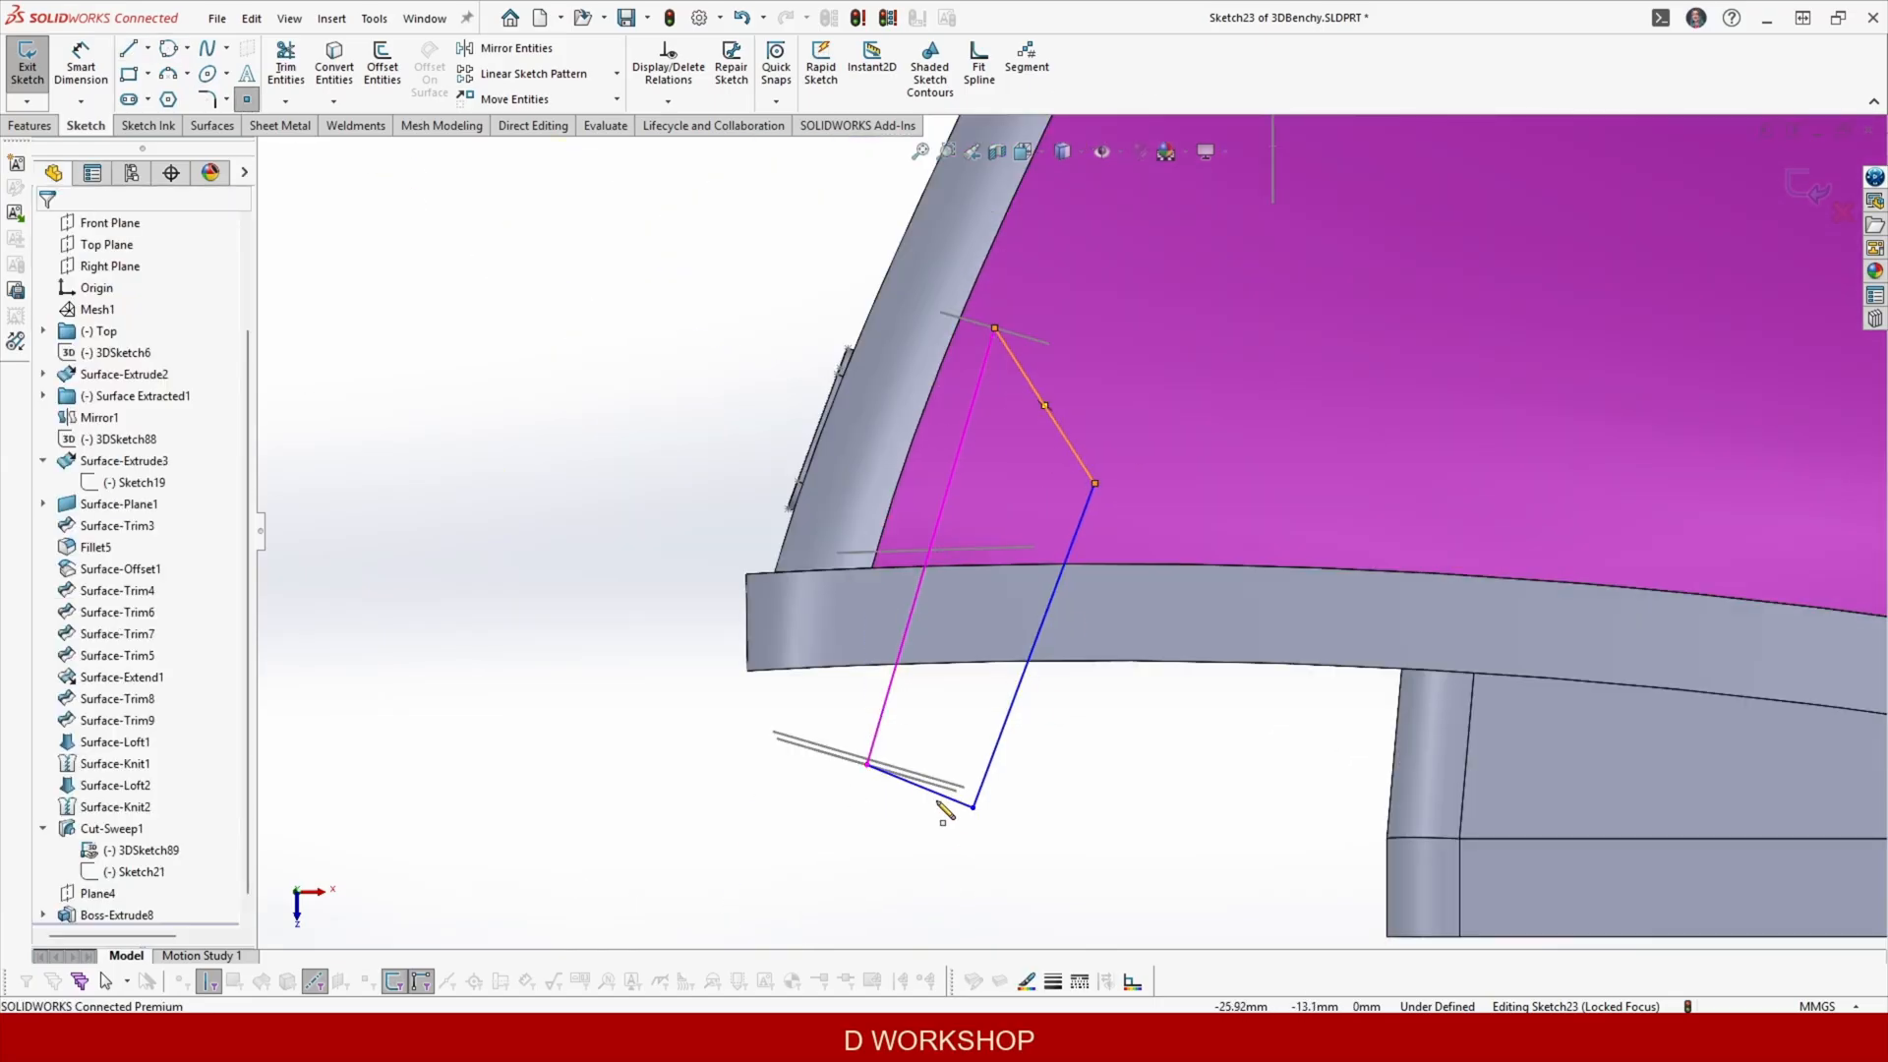
{"action": "scroll", "coordinate": [951, 791], "scroll_direction": "down", "scroll_amount": 5}
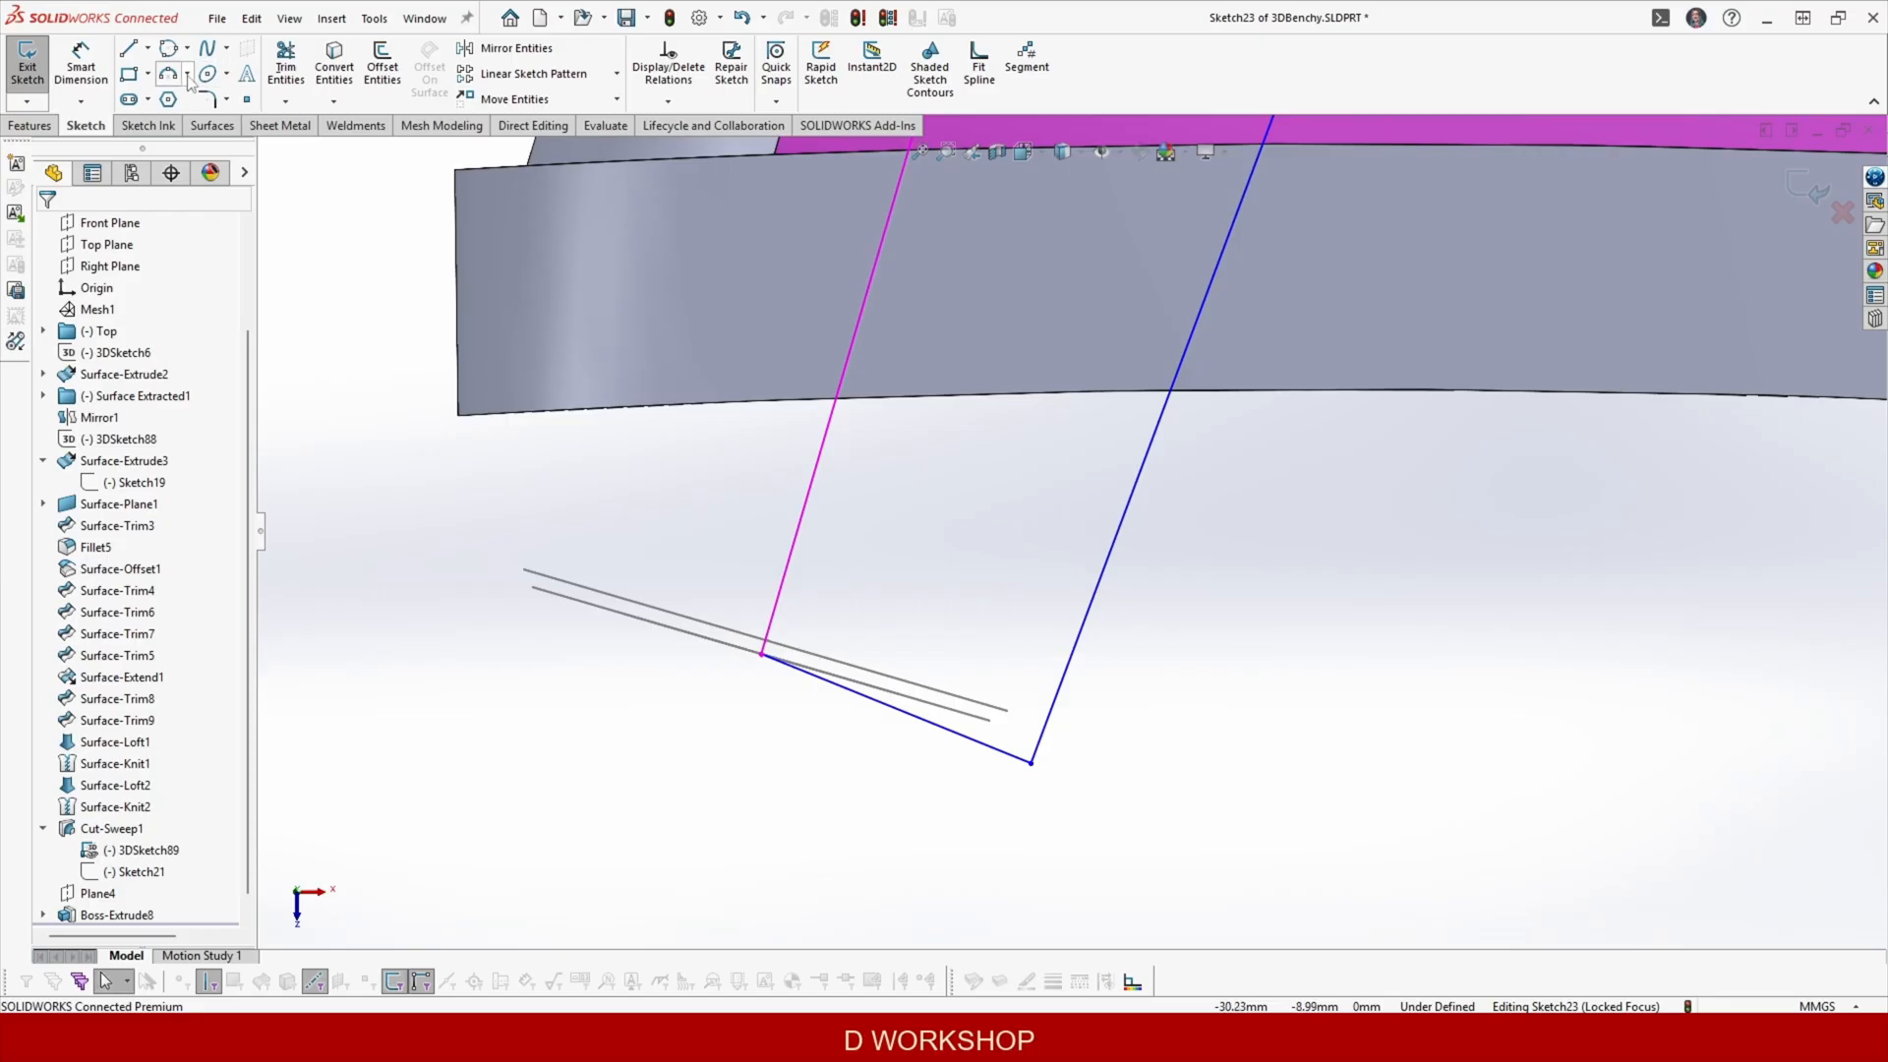
{"action": "left_click", "coordinate": [206, 99]}
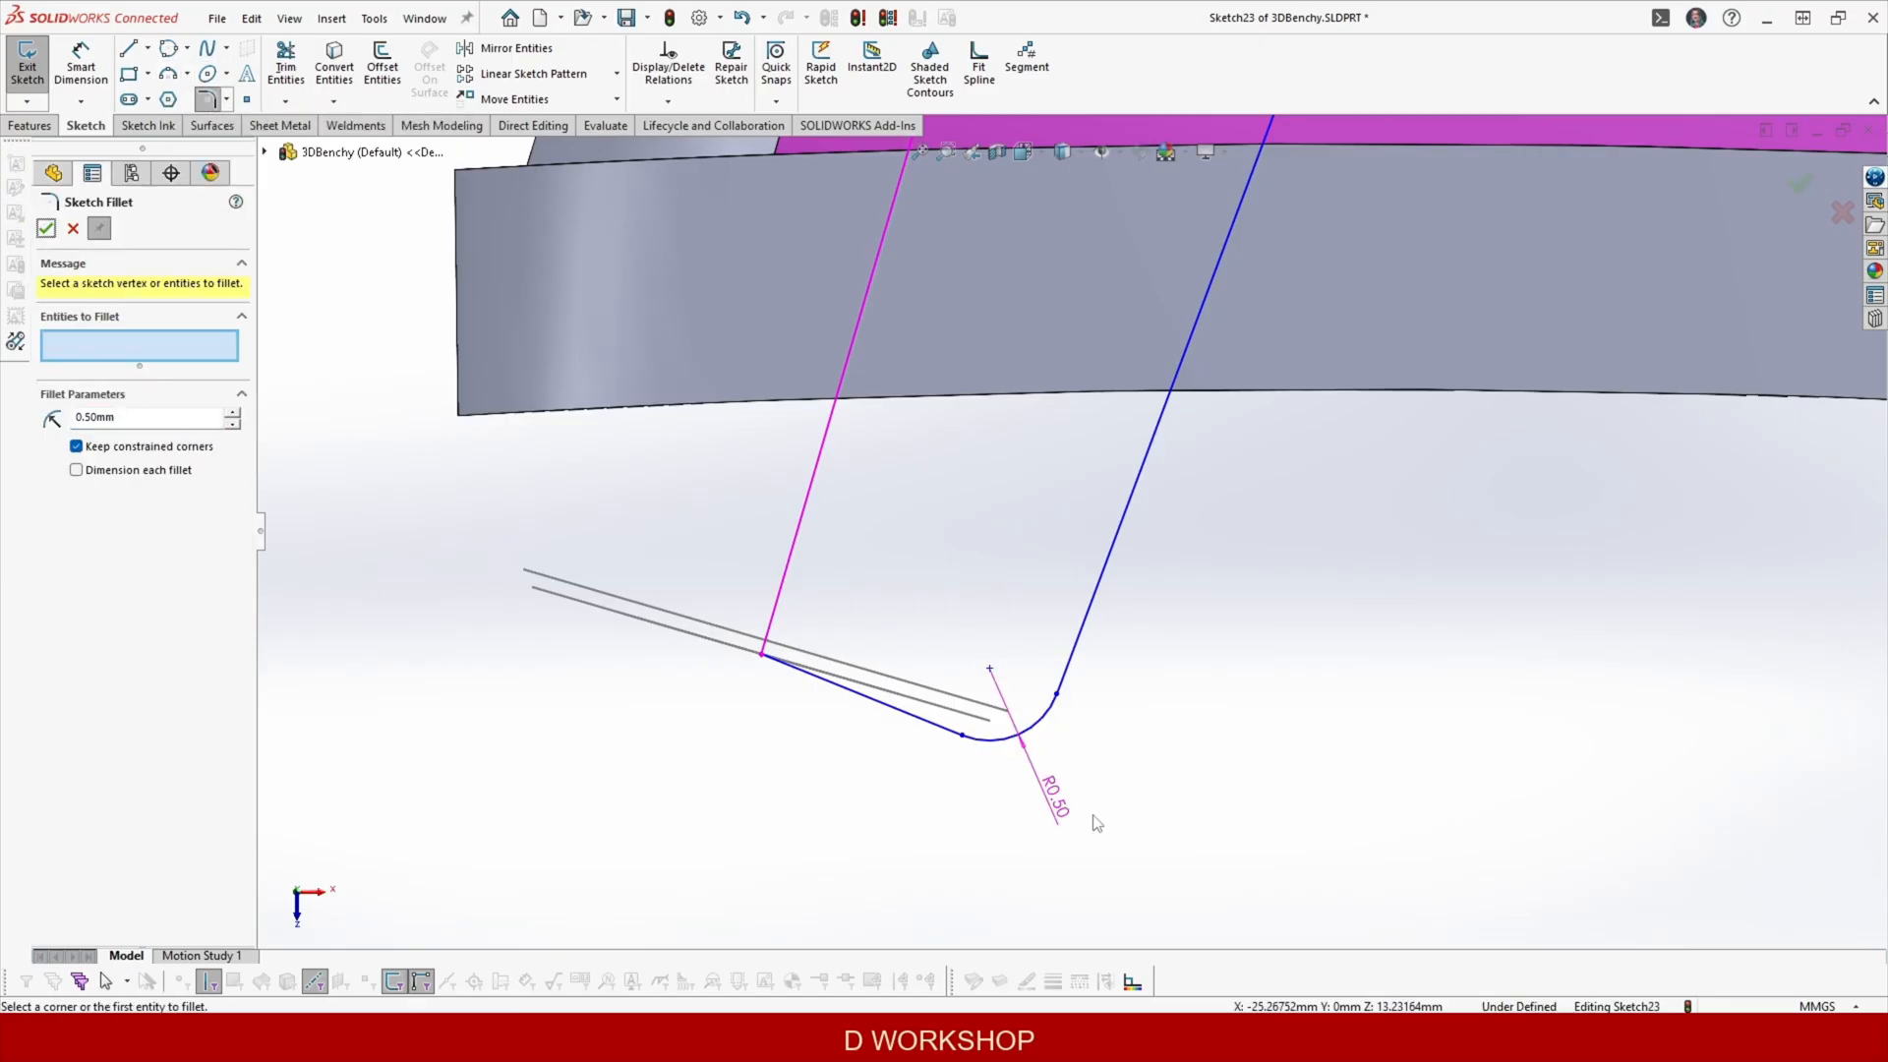
{"action": "left_click", "coordinate": [46, 228]}
{"action": "left_click_drag", "start_coordinate": [1055, 797], "coordinate": [1125, 799]}
{"action": "key", "text": "Delete"}
Add pierce relations from the rim fillet's two end points to the tube's top circles.
{"action": "left_click", "coordinate": [961, 734]}
{"action": "left_click", "coordinate": [968, 715], "text": "ctrl"}
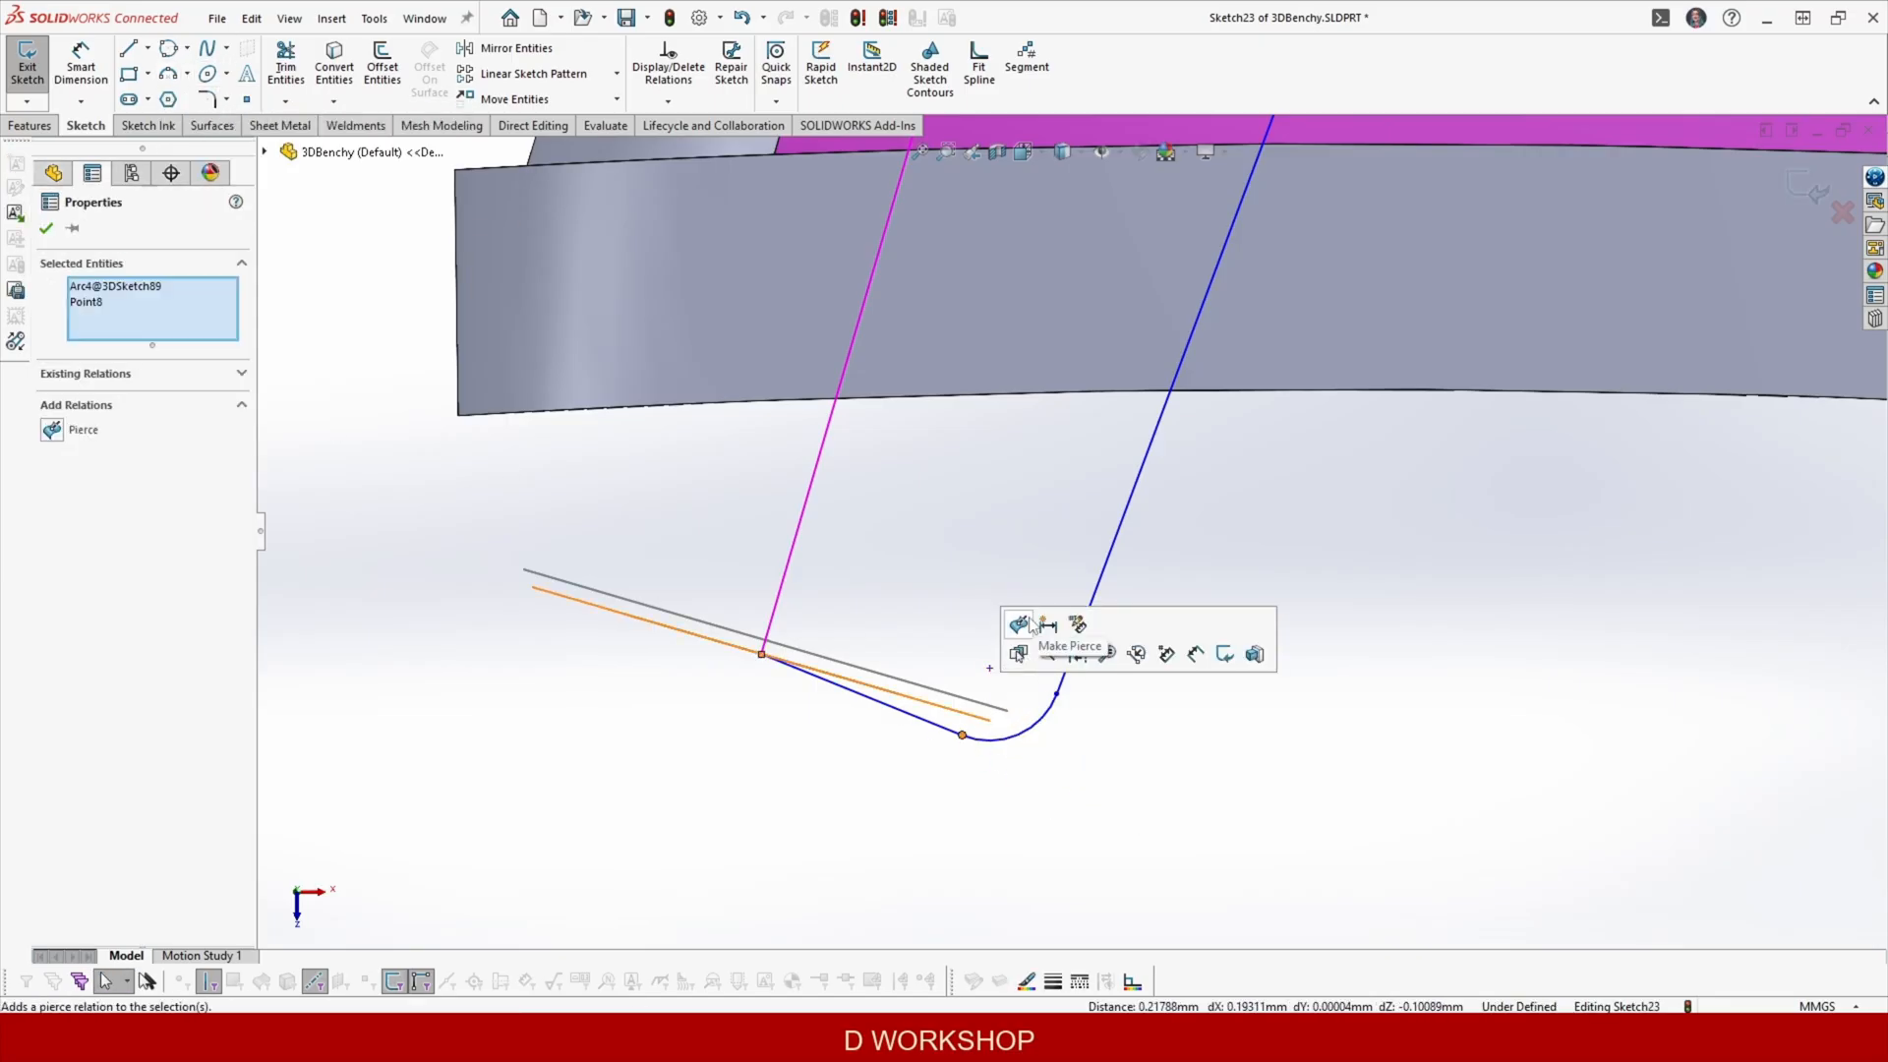
{"action": "left_click", "coordinate": [1023, 625]}
{"action": "left_click", "coordinate": [1078, 676]}
{"action": "left_click", "coordinate": [1007, 710], "text": "ctrl"}
{"action": "left_click", "coordinate": [1059, 625]}
Delete the constraint at the joint between the rim fillet and the profile's outer line.
{"action": "scroll", "coordinate": [1089, 508], "scroll_direction": "up", "scroll_amount": 5}
{"action": "scroll", "coordinate": [1144, 368], "scroll_direction": "down", "scroll_amount": 3}
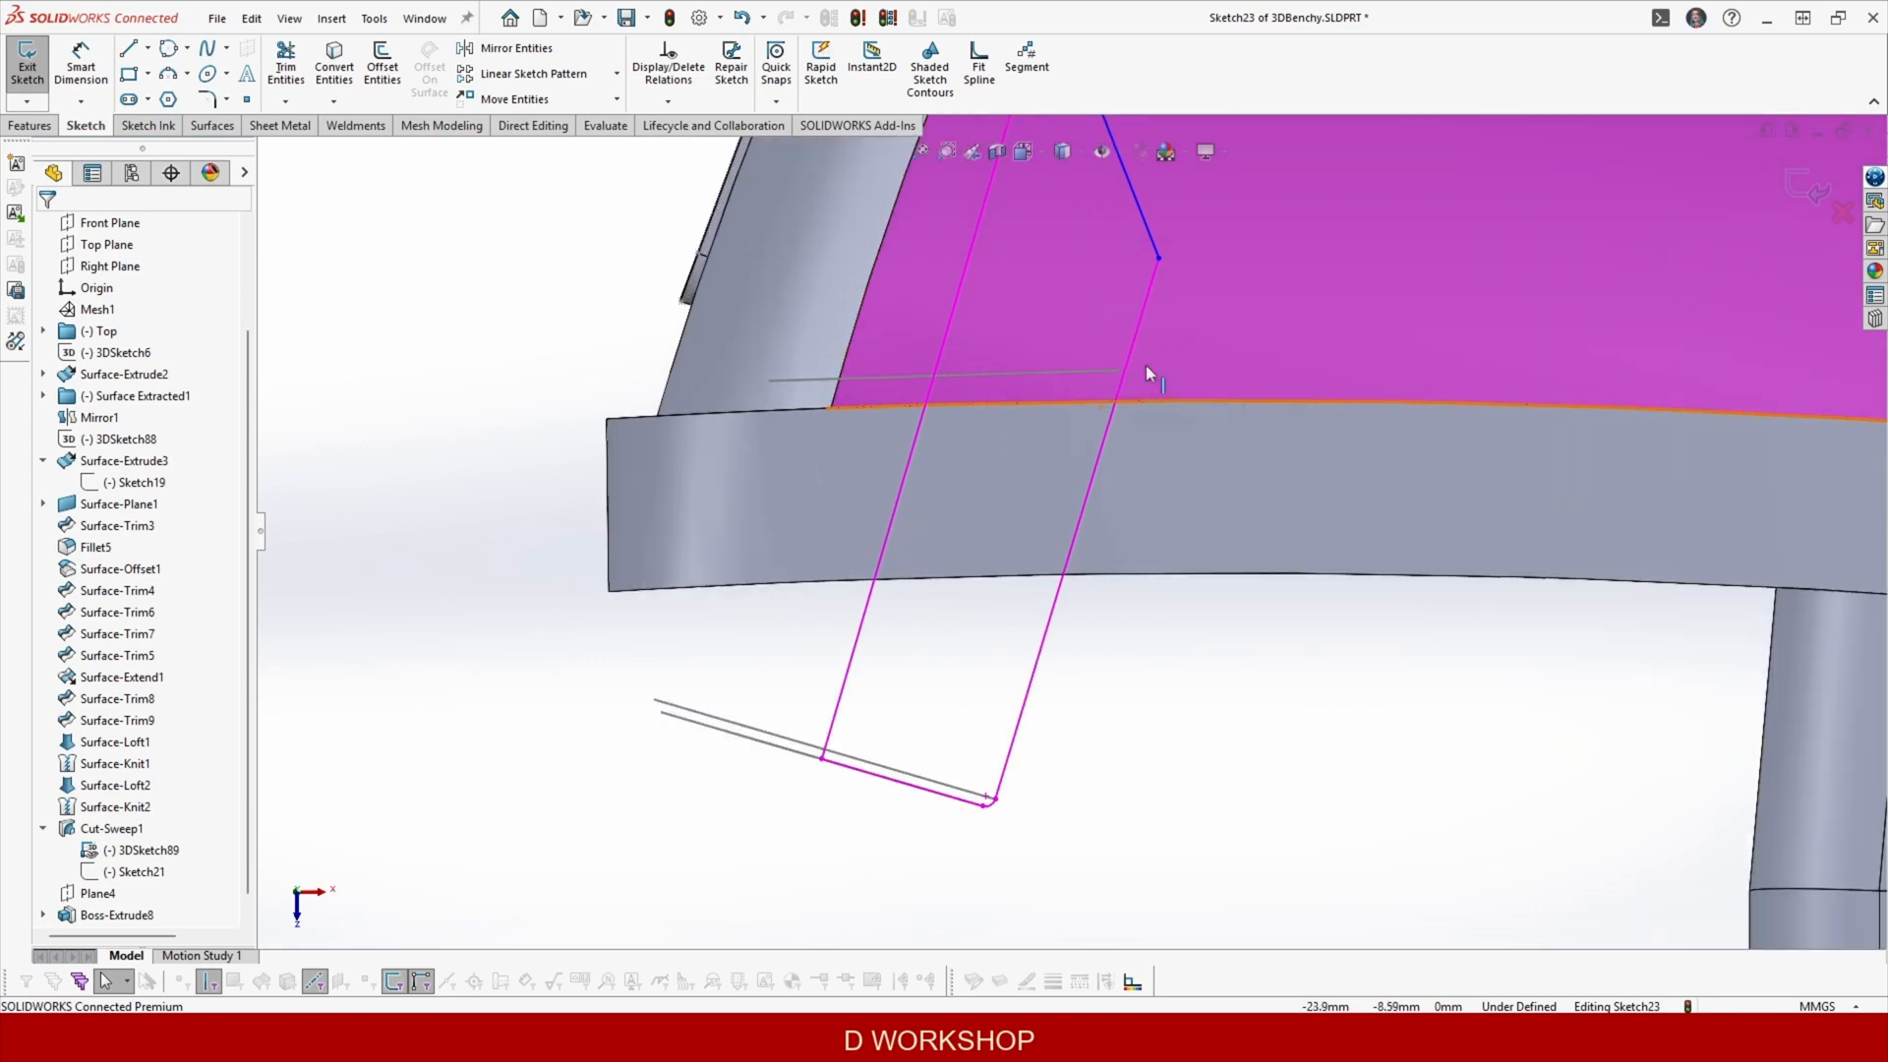
{"action": "left_click", "coordinate": [1089, 500]}
{"action": "scroll", "coordinate": [1130, 364], "scroll_direction": "down", "scroll_amount": 2}
{"action": "scroll", "coordinate": [1121, 379], "scroll_direction": "up", "scroll_amount": 4}
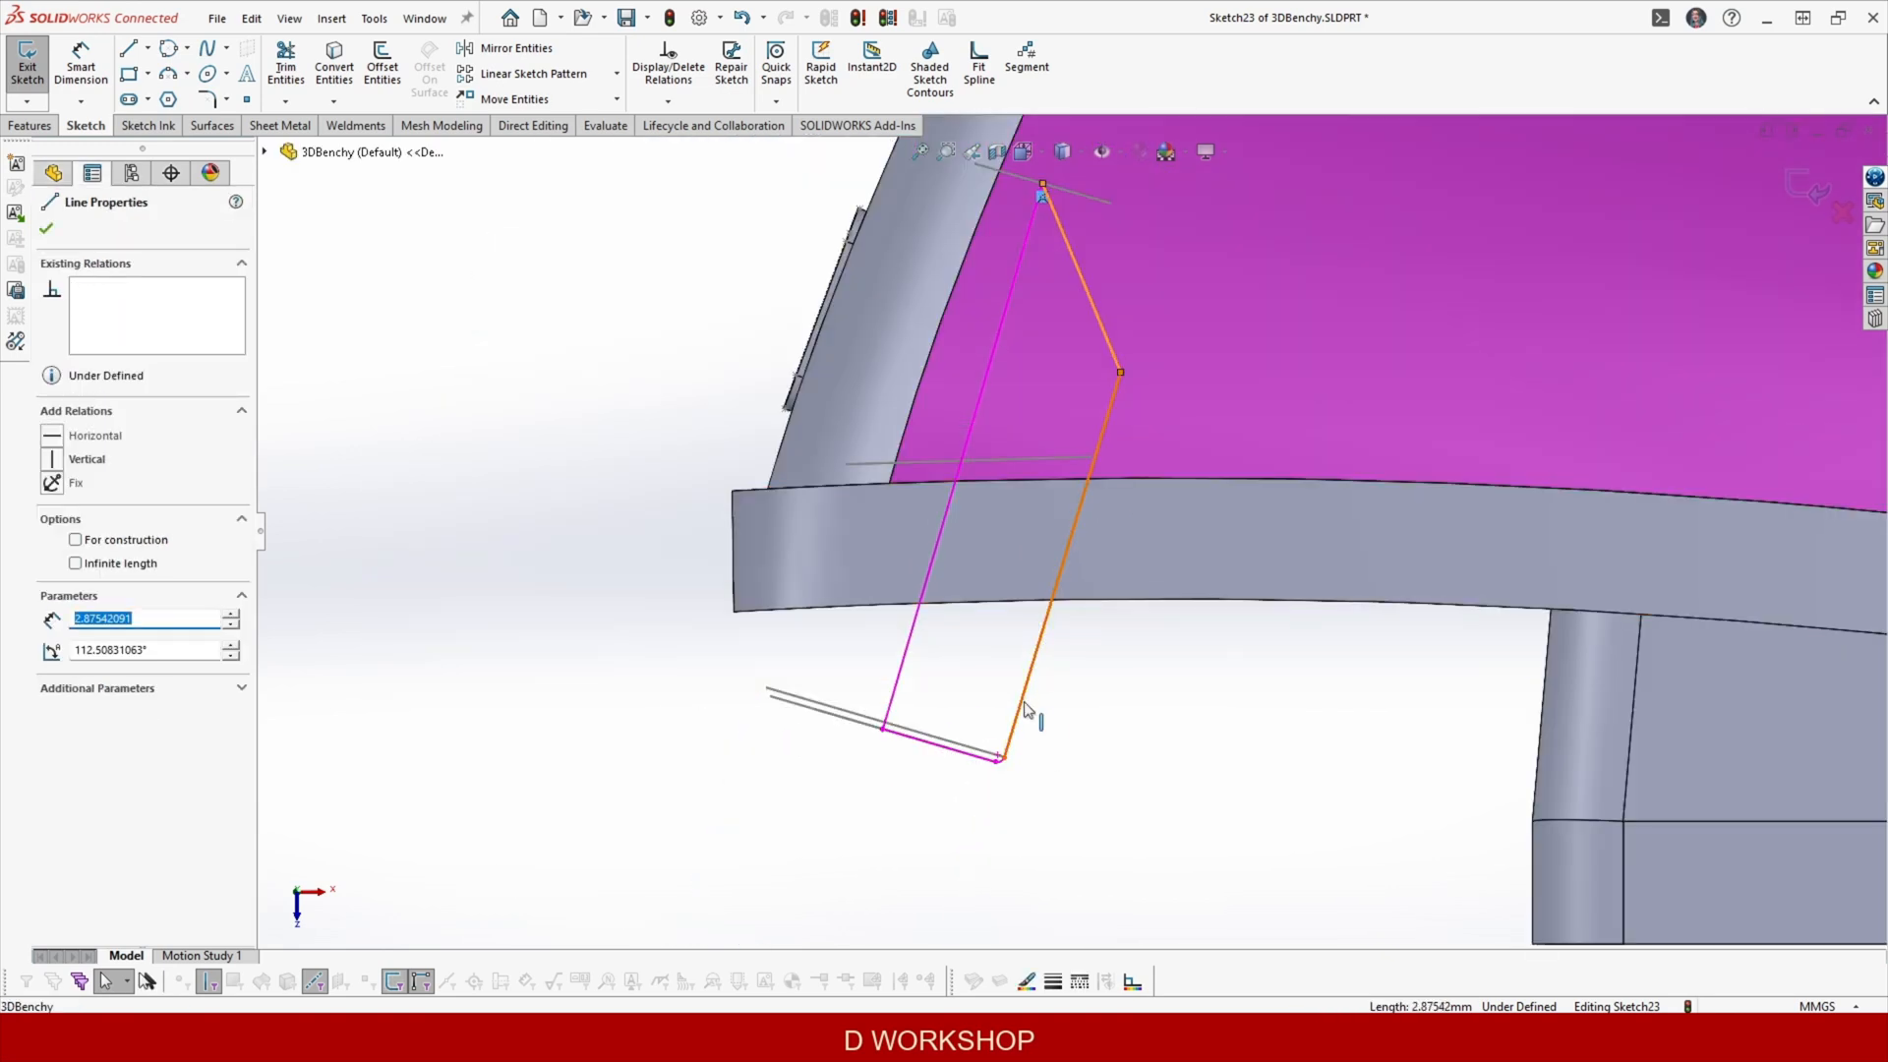
{"action": "left_click", "coordinate": [1023, 706]}
{"action": "scroll", "coordinate": [1022, 738], "scroll_direction": "down", "scroll_amount": 8}
{"action": "left_click", "coordinate": [1055, 656]}
{"action": "key", "text": "Delete"}
{"action": "scroll", "coordinate": [1091, 522], "scroll_direction": "up", "scroll_amount": 7}
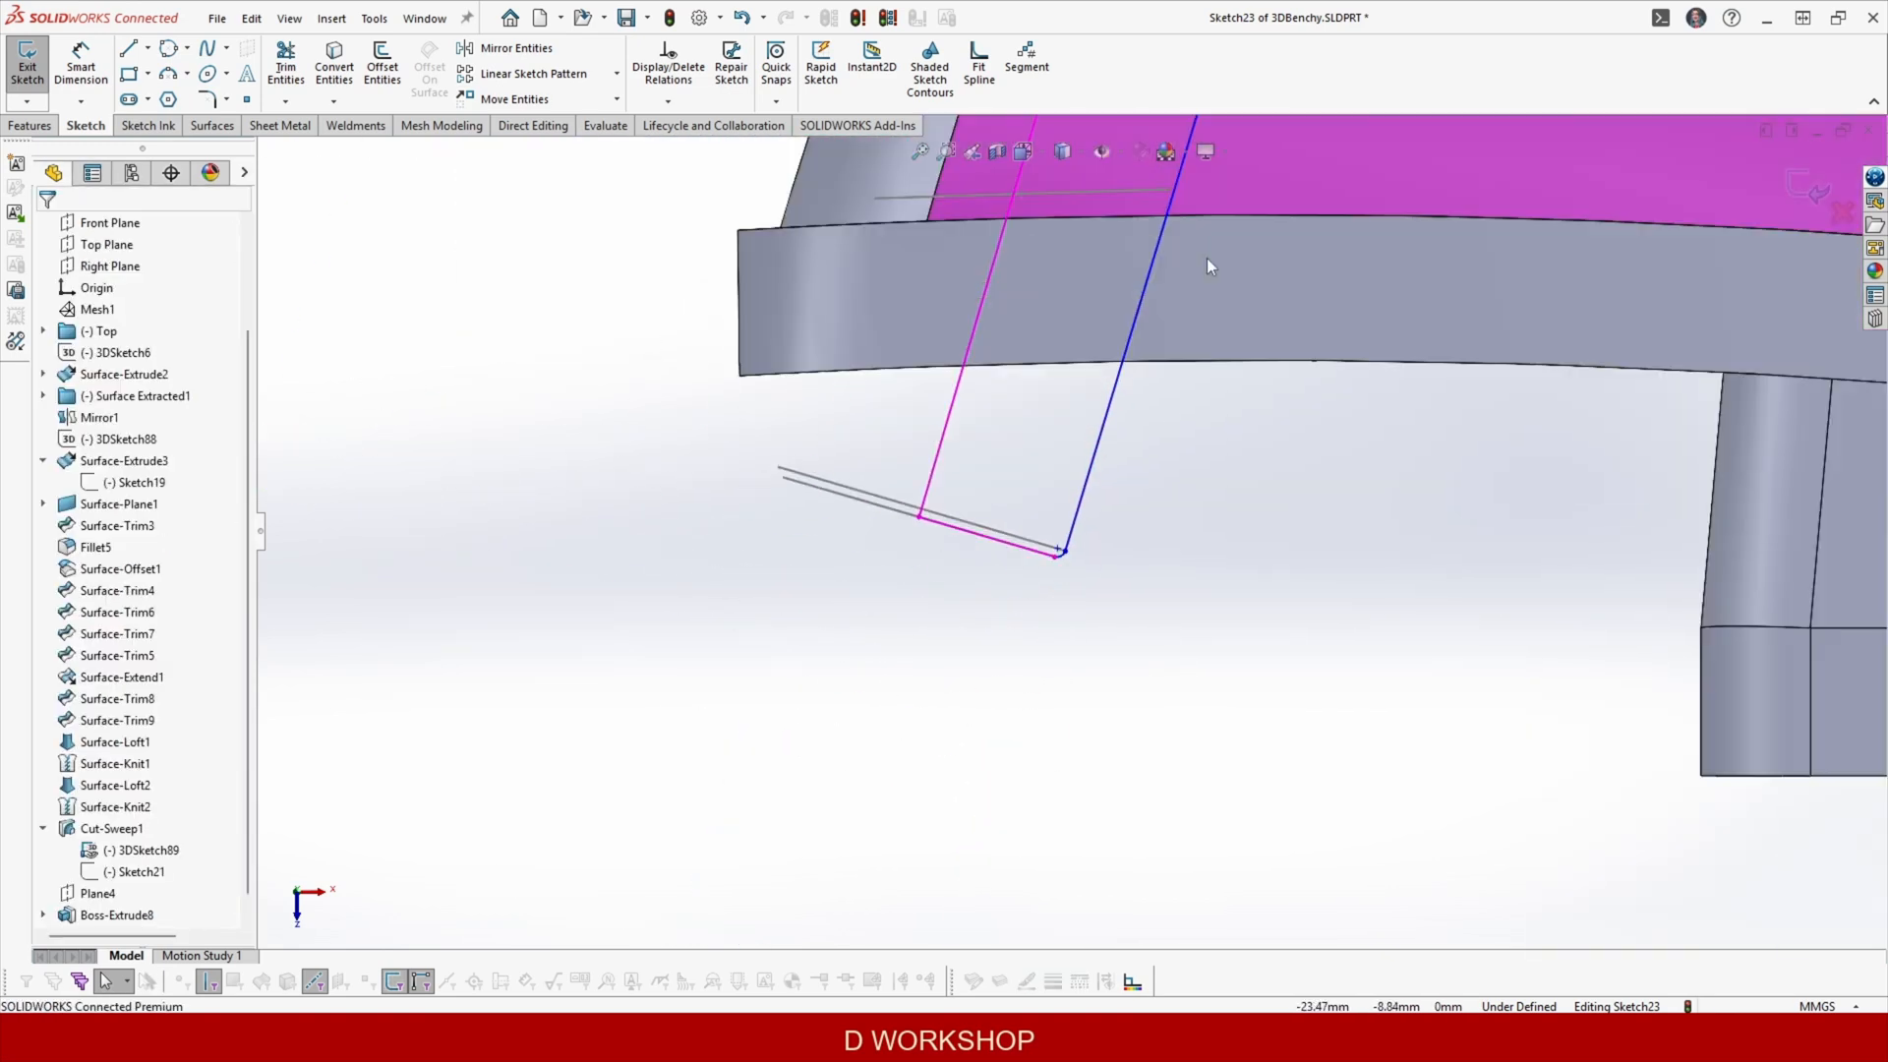
Add a pierce relation between the point on the profile's outer line and the tube circle at deck level.
{"action": "scroll", "coordinate": [1209, 268], "scroll_direction": "down", "scroll_amount": 3}
{"action": "left_click", "coordinate": [1054, 380]}
{"action": "left_click", "coordinate": [1069, 385]}
{"action": "key", "text": "Delete"}
{"action": "left_click", "coordinate": [1057, 384], "text": "ctrl"}
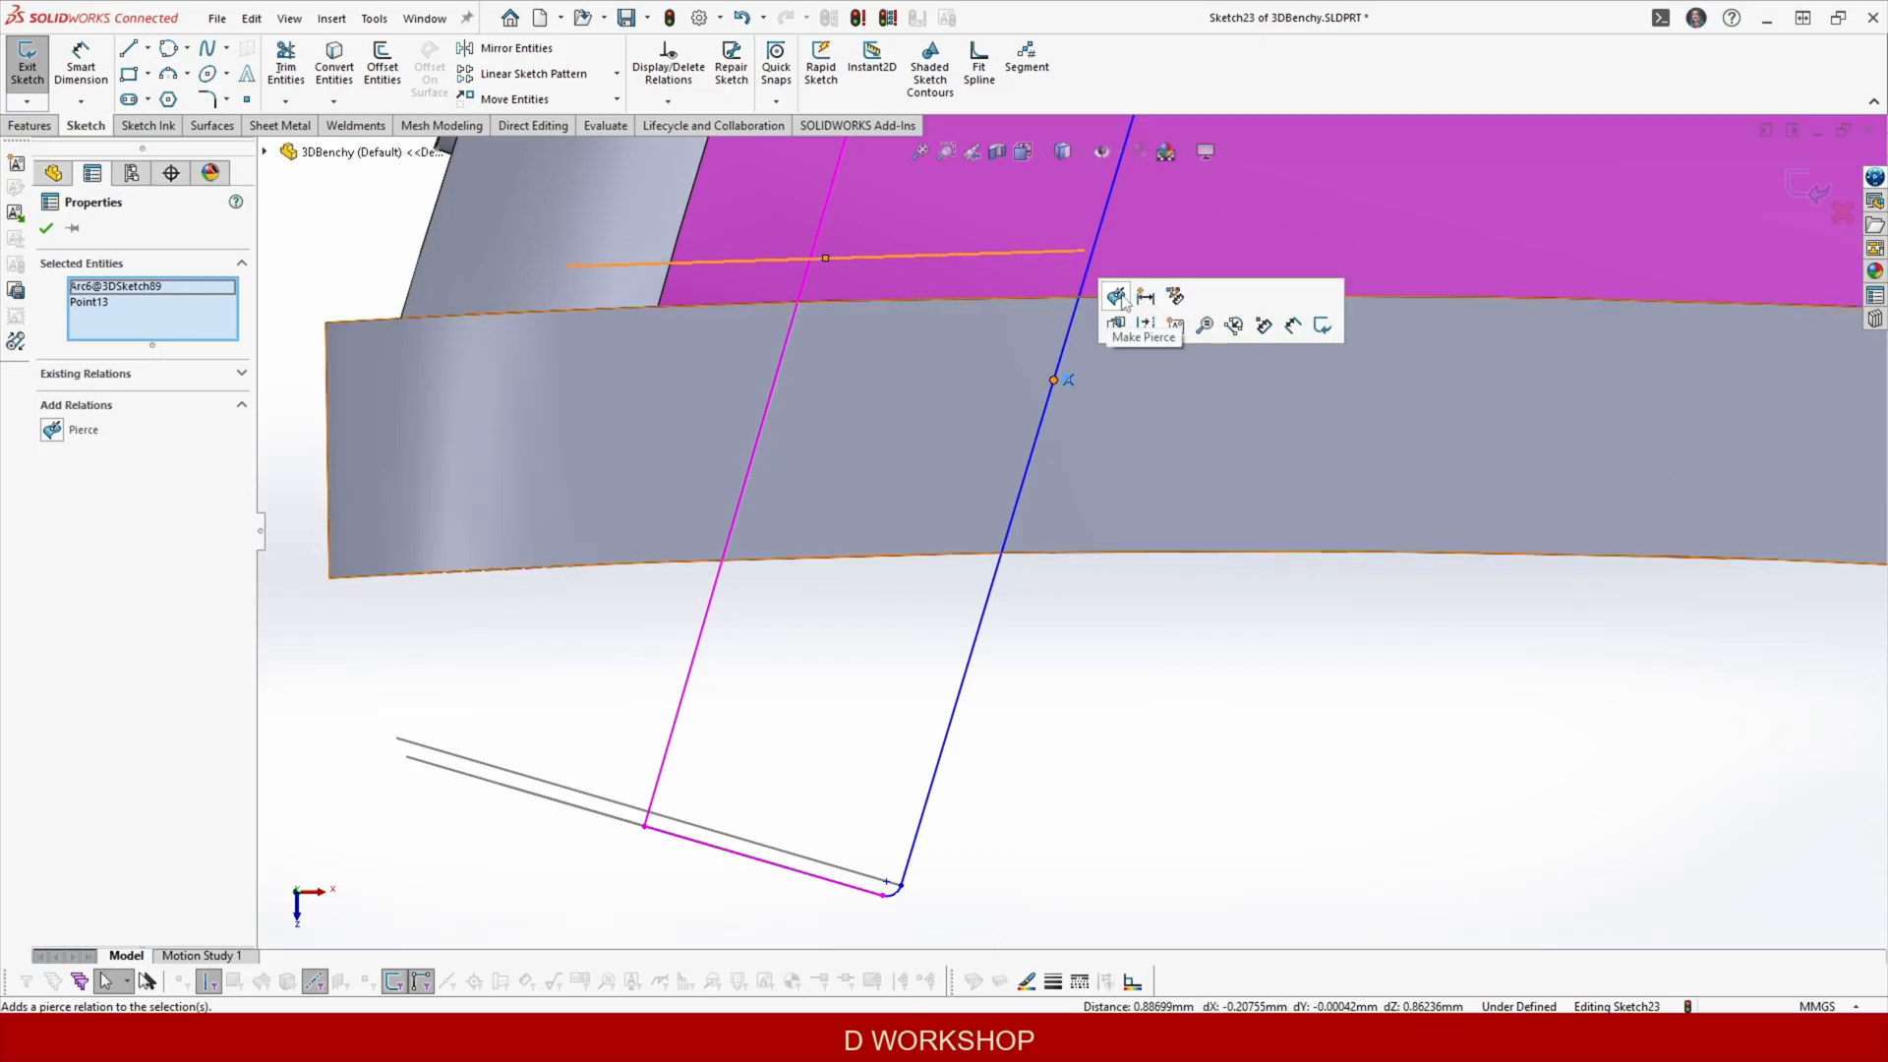
{"action": "left_click", "coordinate": [1118, 298]}
Reattach the rim fillet's end points to the tube's top circles with pierce relations.
{"action": "scroll", "coordinate": [1012, 787], "scroll_direction": "down", "scroll_amount": 10}
{"action": "mouse_move", "coordinate": [1003, 540]}
{"action": "left_mouse_down"}
{"action": "mouse_move", "coordinate": [993, 573]}
{"action": "mouse_move", "coordinate": [1024, 537]}
{"action": "left_mouse_up"}
{"action": "scroll", "coordinate": [1024, 537], "scroll_direction": "up", "scroll_amount": 10}
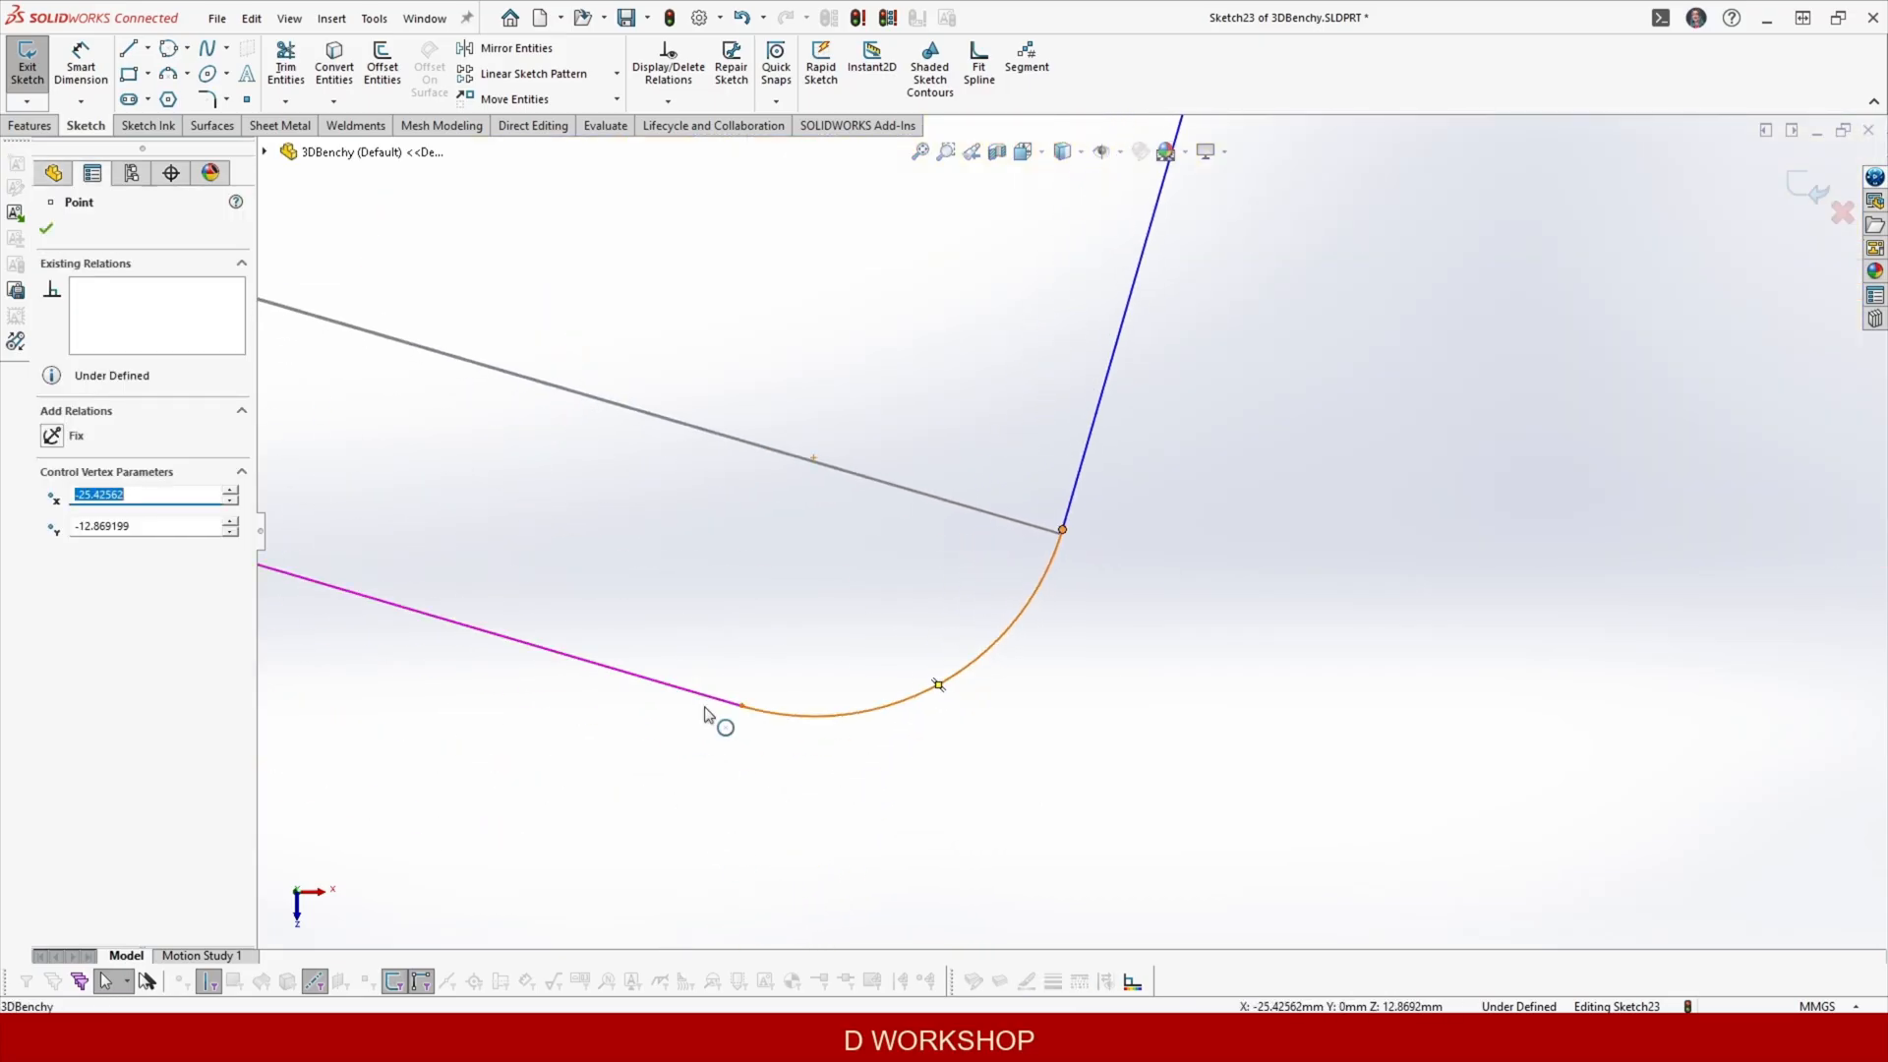
{"action": "left_click", "coordinate": [1032, 527], "text": "ctrl"}
{"action": "left_click", "coordinate": [1094, 439]}
{"action": "scroll", "coordinate": [1019, 640], "scroll_direction": "down", "scroll_amount": 3}
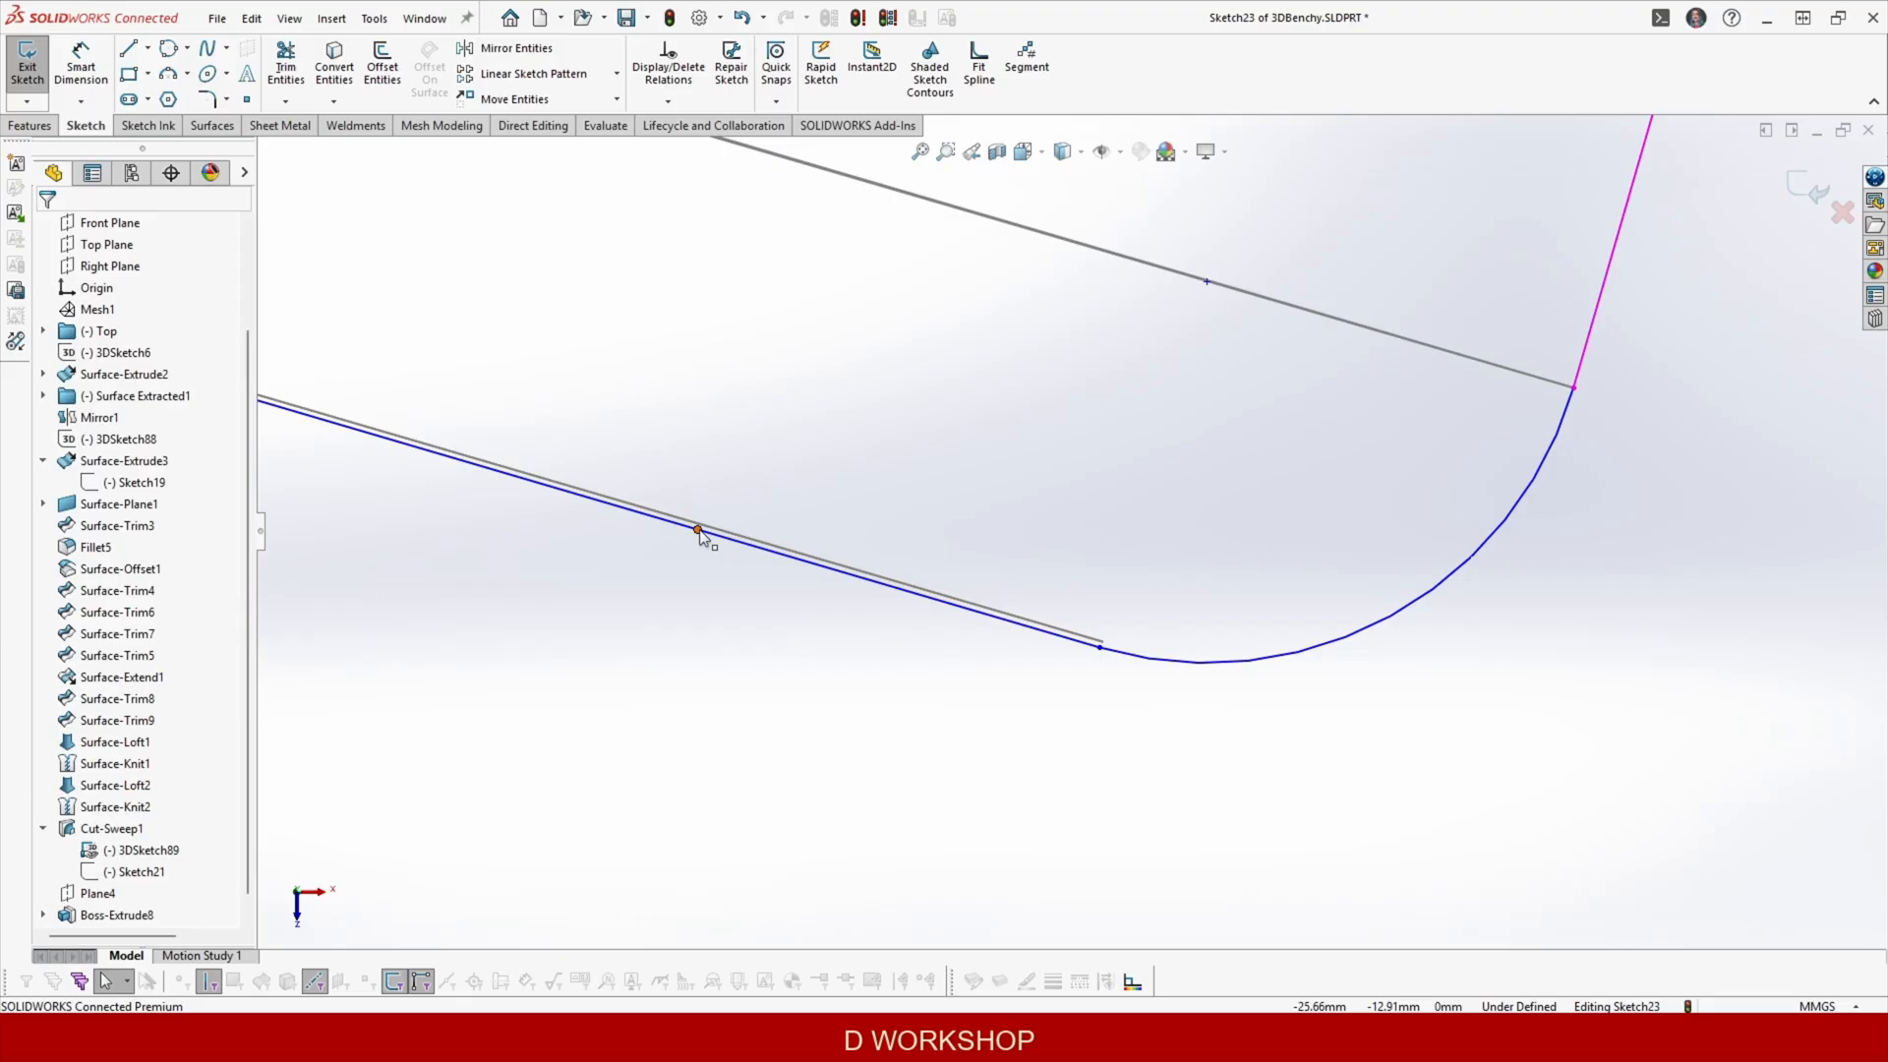
{"action": "left_click_drag", "start_coordinate": [698, 529], "coordinate": [1090, 642]}
{"action": "left_click", "coordinate": [1090, 640], "text": "ctrl"}
{"action": "left_click", "coordinate": [57, 431]}
{"action": "left_click", "coordinate": [1276, 647]}
{"action": "scroll", "coordinate": [1276, 647], "scroll_direction": "up", "scroll_amount": 15}
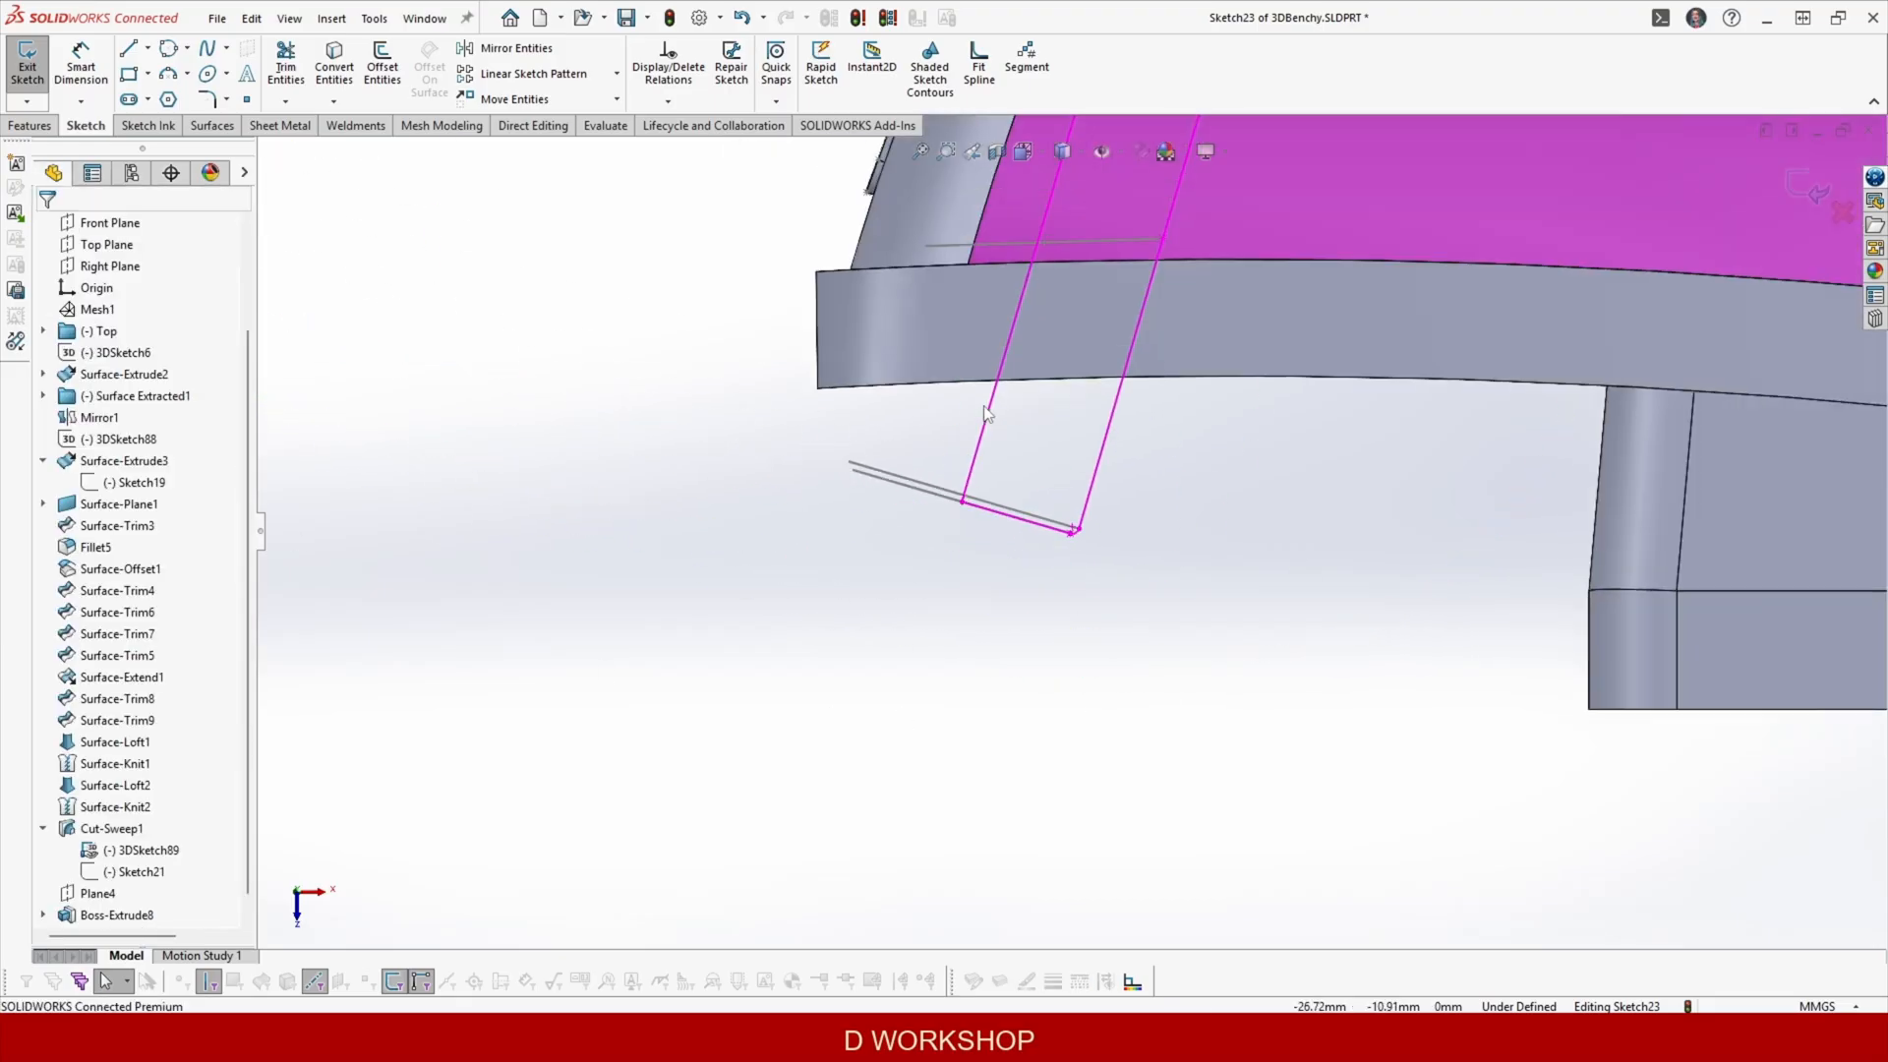
Revolve the tube profile about its inner line to form the solid stern deck tube.
{"action": "left_click", "coordinate": [986, 412]}
{"action": "left_click", "coordinate": [29, 126]}
{"action": "left_click", "coordinate": [96, 67]}
{"action": "middle_click_drag", "start_coordinate": [968, 442], "coordinate": [1053, 55]}
{"action": "scroll", "coordinate": [1072, 295], "scroll_direction": "down", "scroll_amount": 4}
{"action": "mouse_move", "coordinate": [1072, 294]}
{"action": "middle_mouse_down"}
{"action": "mouse_move", "coordinate": [1150, 116]}
{"action": "mouse_move", "coordinate": [1099, 318]}
{"action": "middle_mouse_up"}
{"action": "scroll", "coordinate": [1098, 319], "scroll_direction": "up", "scroll_amount": 3}
{"action": "key", "text": "Return"}
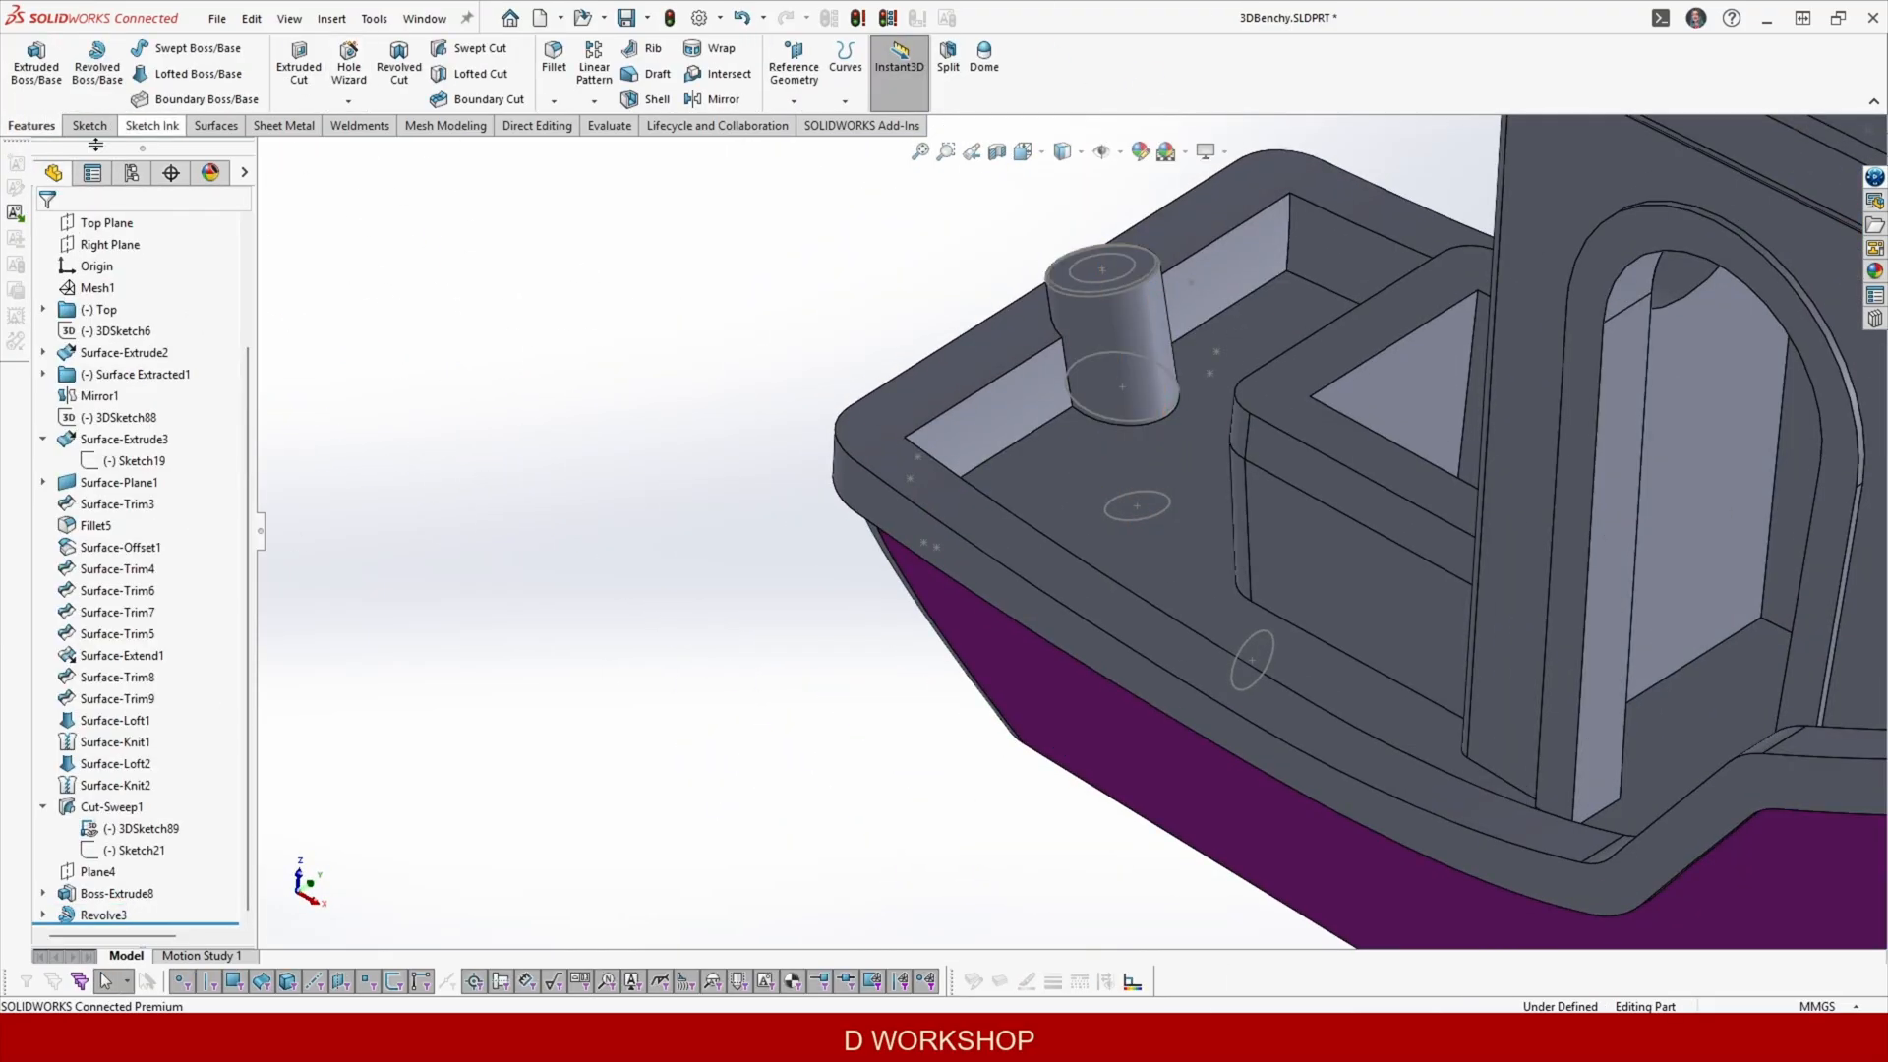
Create a lofted cut between the lower tube circle and the inner circle on the tube's top.
{"action": "left_click", "coordinate": [495, 86]}
{"action": "right_click", "coordinate": [680, 419]}
{"action": "left_click", "coordinate": [762, 482]}
{"action": "left_click", "coordinate": [1111, 499]}
{"action": "left_click", "coordinate": [639, 399]}
{"action": "right_click", "coordinate": [620, 367]}
{"action": "left_click", "coordinate": [691, 430]}
{"action": "left_click", "coordinate": [1133, 267]}
{"action": "left_click", "coordinate": [544, 351]}
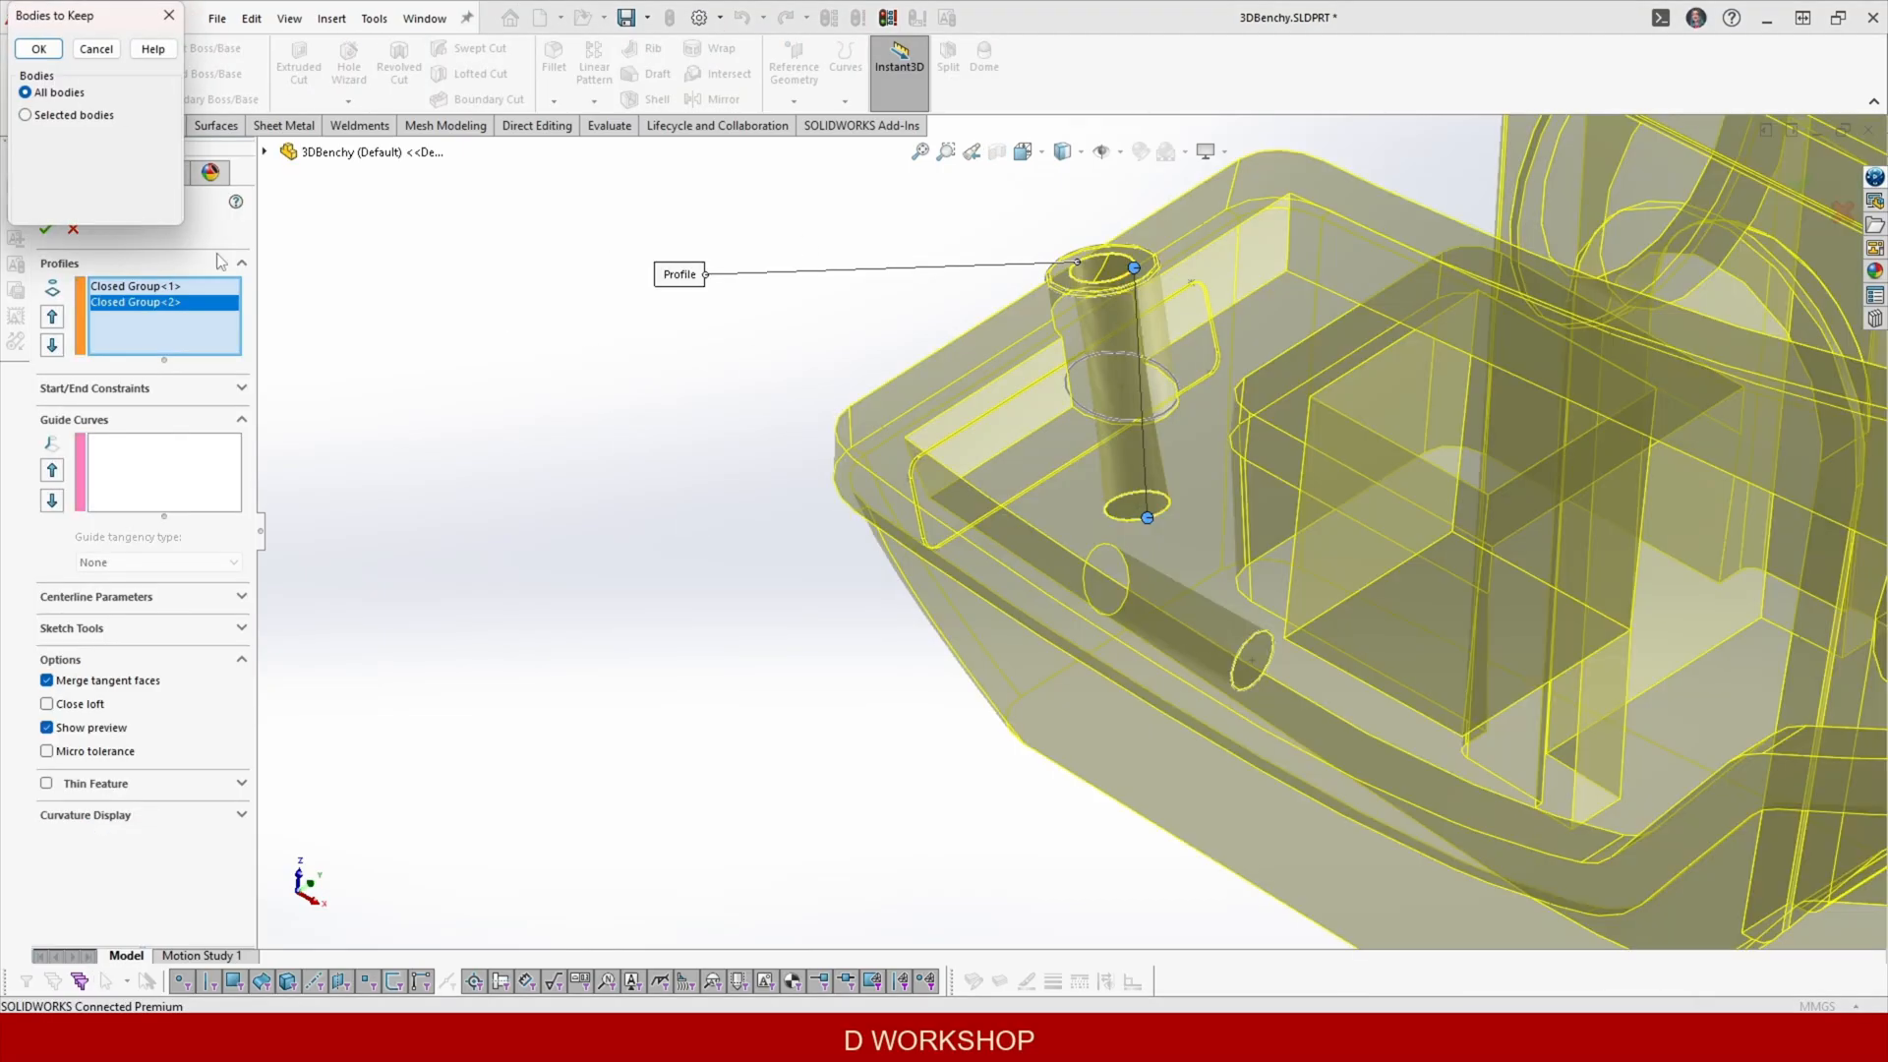
Set the bodies to keep to selected bodies, mark Body 2 and complete the tube's lofted cut.
{"action": "left_click", "coordinate": [27, 114]}
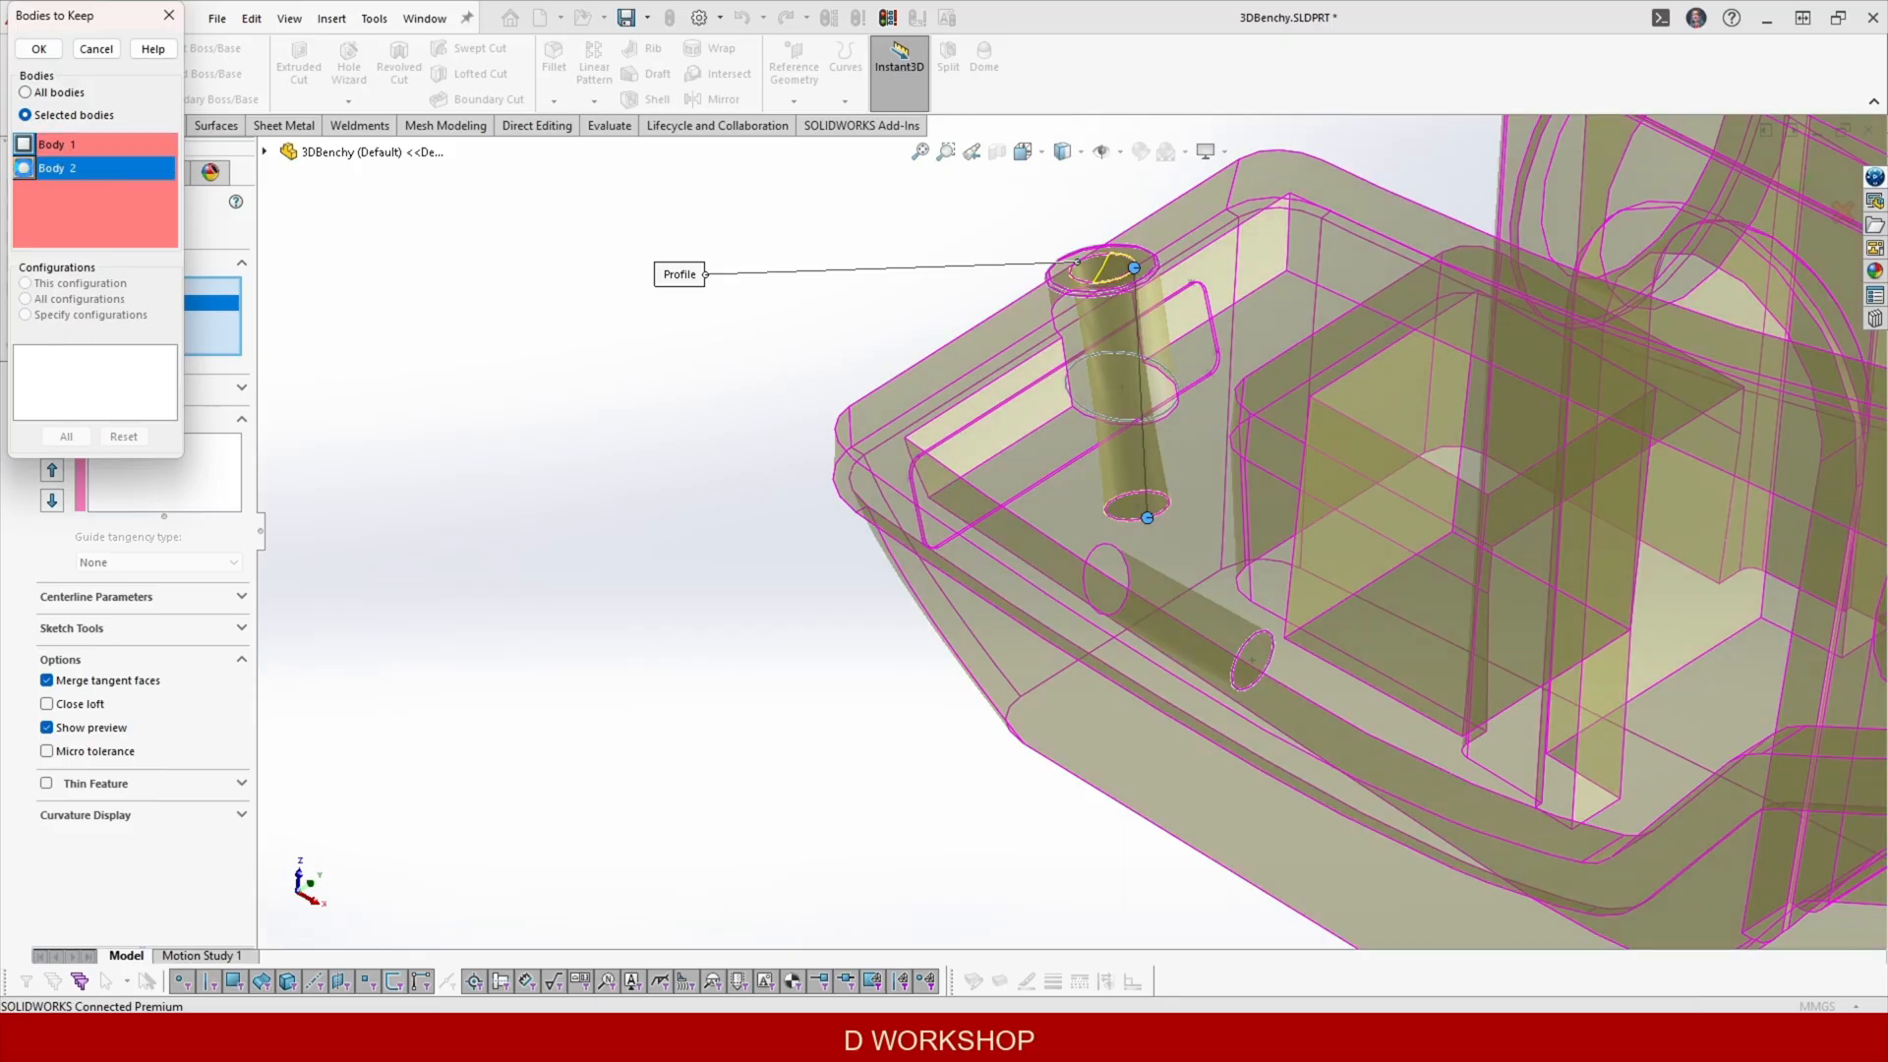
{"action": "left_click", "coordinate": [24, 168]}
{"action": "left_click", "coordinate": [39, 48]}
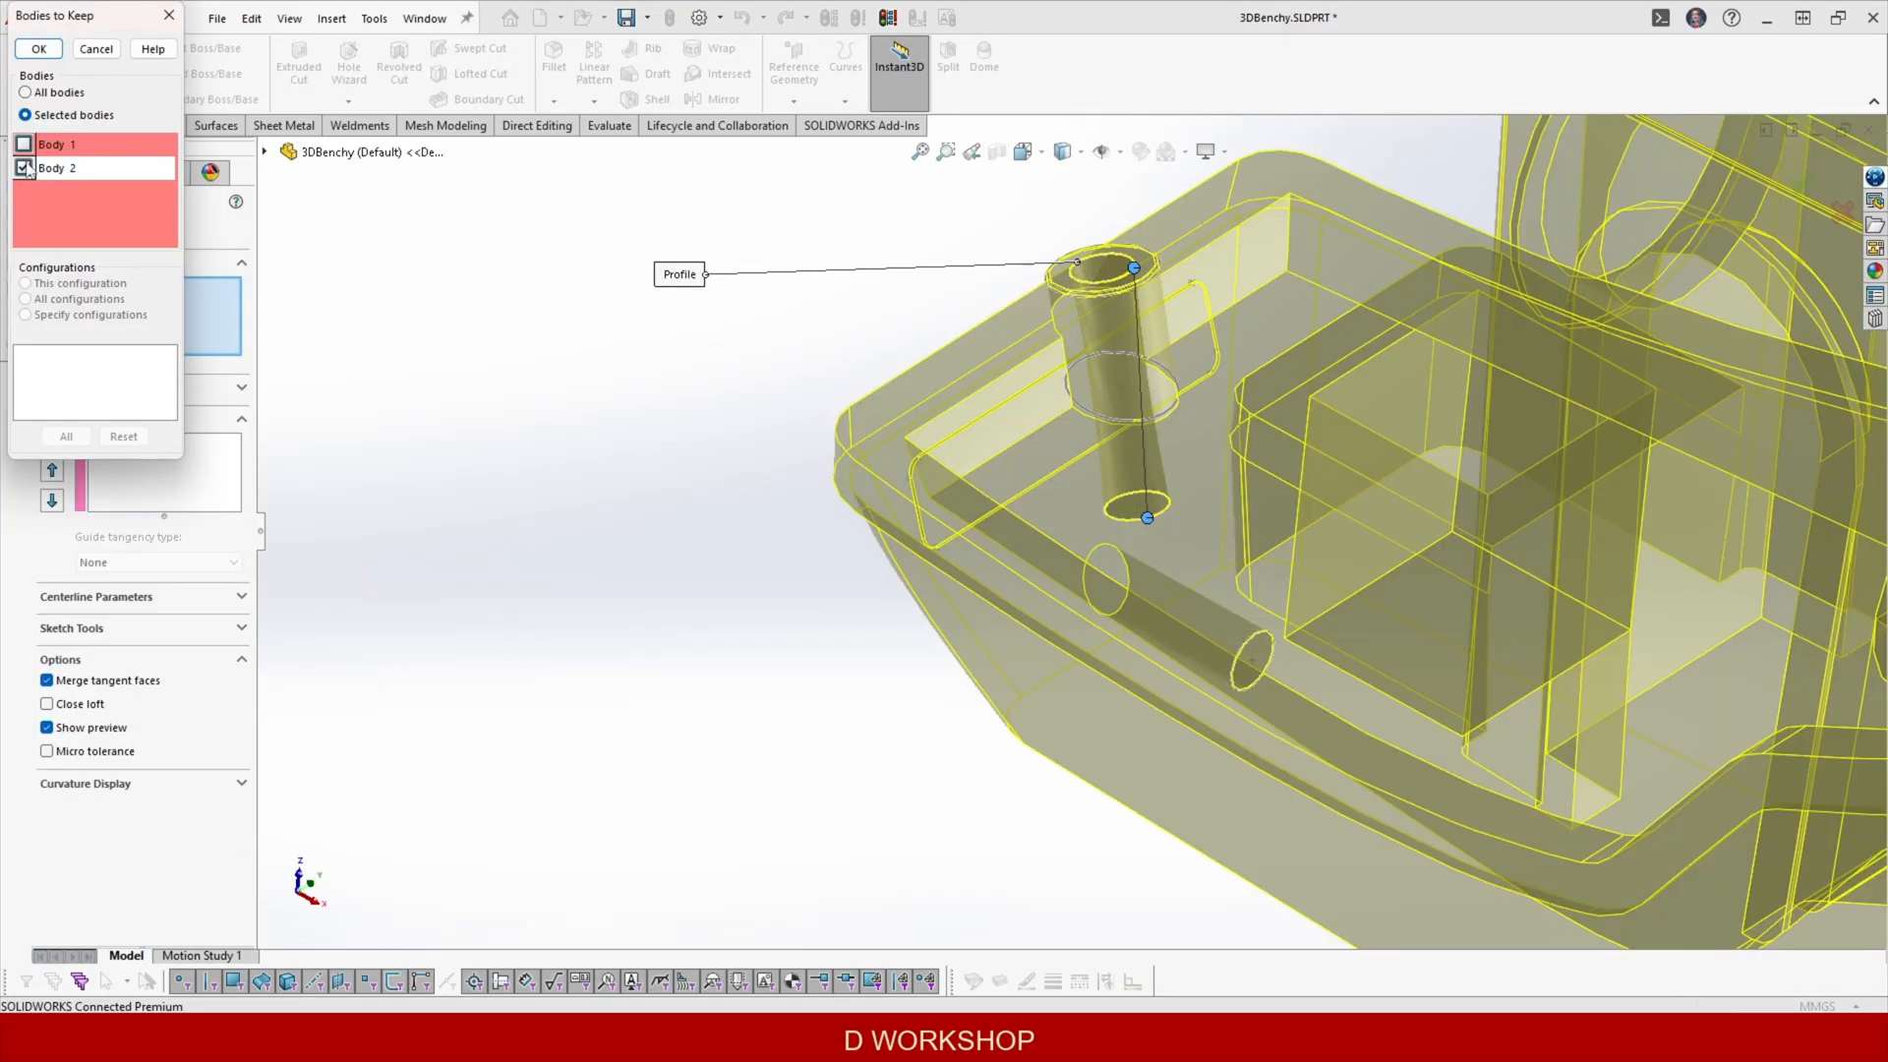
{"action": "left_click", "coordinate": [23, 147]}
{"action": "left_click", "coordinate": [39, 48]}
{"action": "middle_click_drag", "start_coordinate": [1062, 590], "coordinate": [1130, 452]}
{"action": "scroll", "coordinate": [1131, 453], "scroll_direction": "up", "scroll_amount": 3}
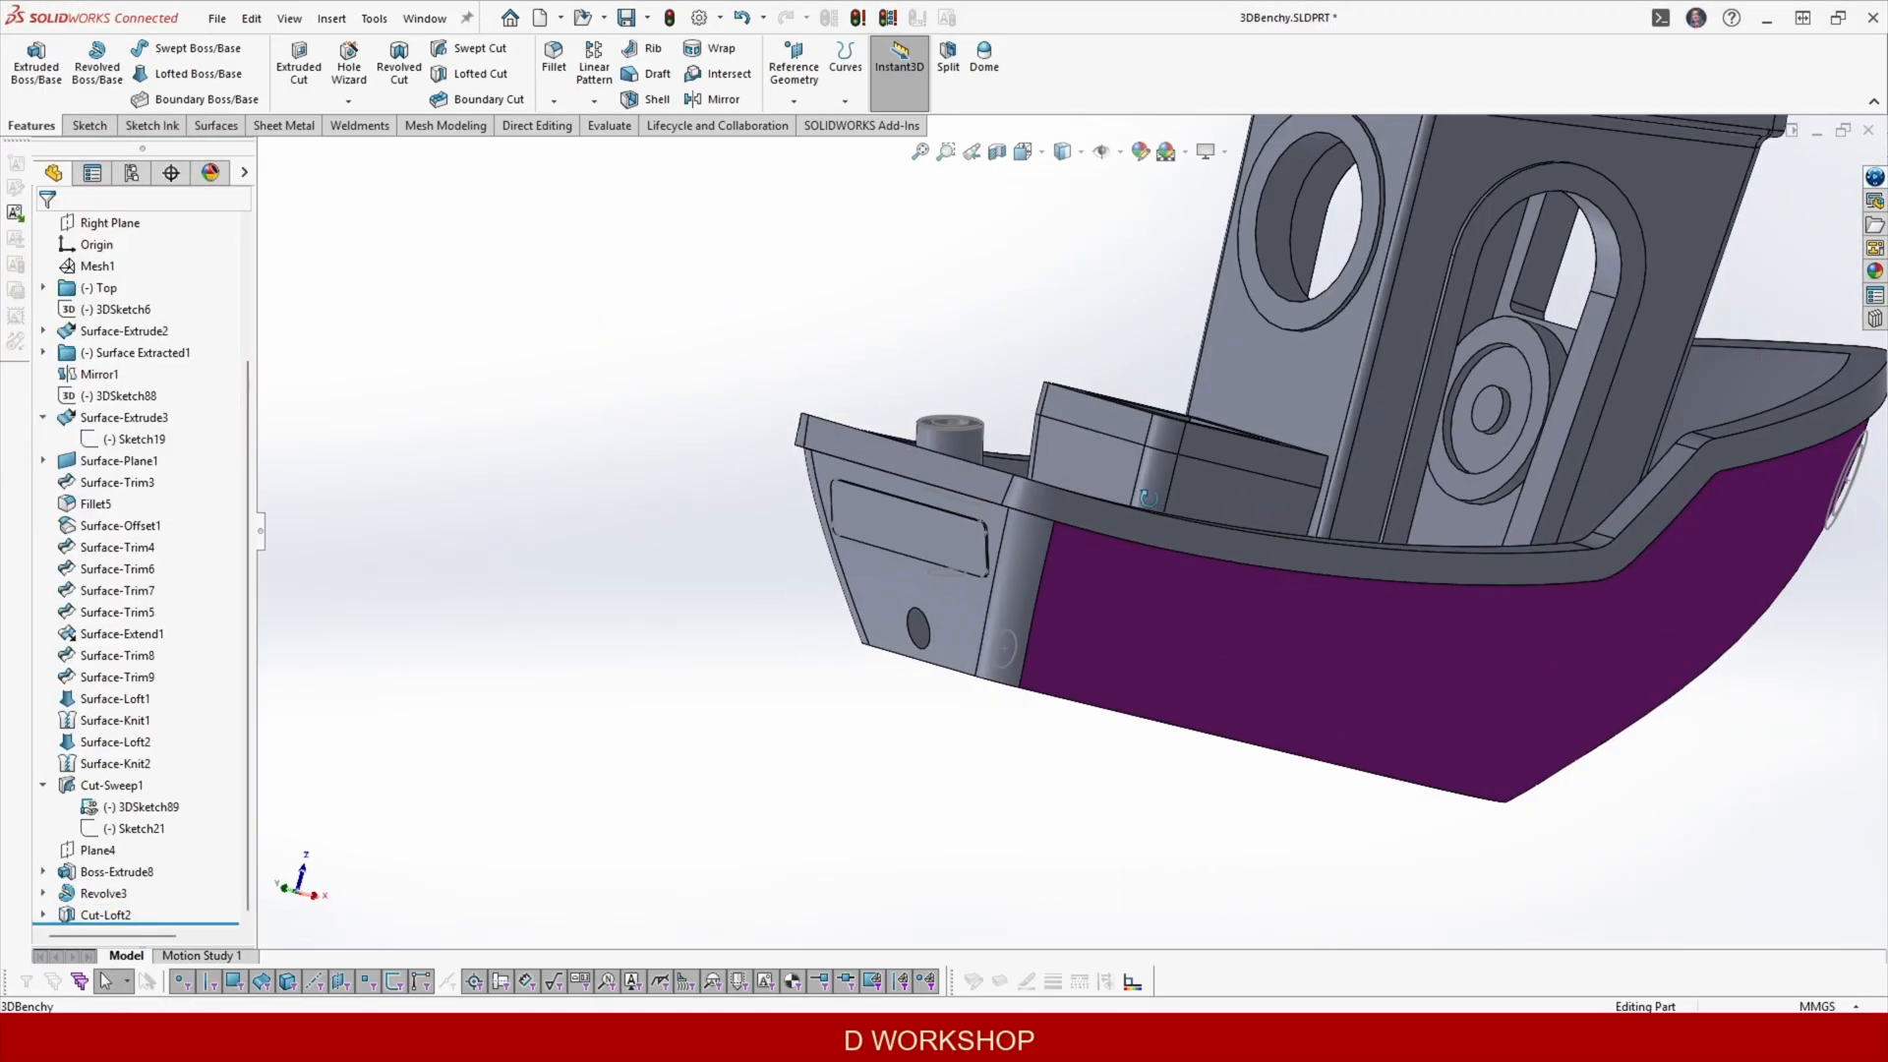
Hide the boat's solid body and show the Mesh1 boat mesh again at the bow.
{"action": "middle_click_drag", "start_coordinate": [1278, 433], "coordinate": [1140, 442]}
{"action": "scroll", "coordinate": [1180, 443], "scroll_direction": "up", "scroll_amount": 3}
{"action": "scroll", "coordinate": [1376, 422], "scroll_direction": "down", "scroll_amount": 6}
{"action": "mouse_move", "coordinate": [1328, 413]}
{"action": "middle_mouse_down"}
{"action": "mouse_move", "coordinate": [1278, 399]}
{"action": "mouse_move", "coordinate": [1284, 462]}
{"action": "mouse_move", "coordinate": [1230, 476]}
{"action": "mouse_move", "coordinate": [1121, 417]}
{"action": "mouse_move", "coordinate": [1119, 462]}
{"action": "middle_mouse_up"}
{"action": "middle_click_drag", "start_coordinate": [1032, 509], "coordinate": [1076, 307]}
{"action": "left_click", "coordinate": [1077, 307]}
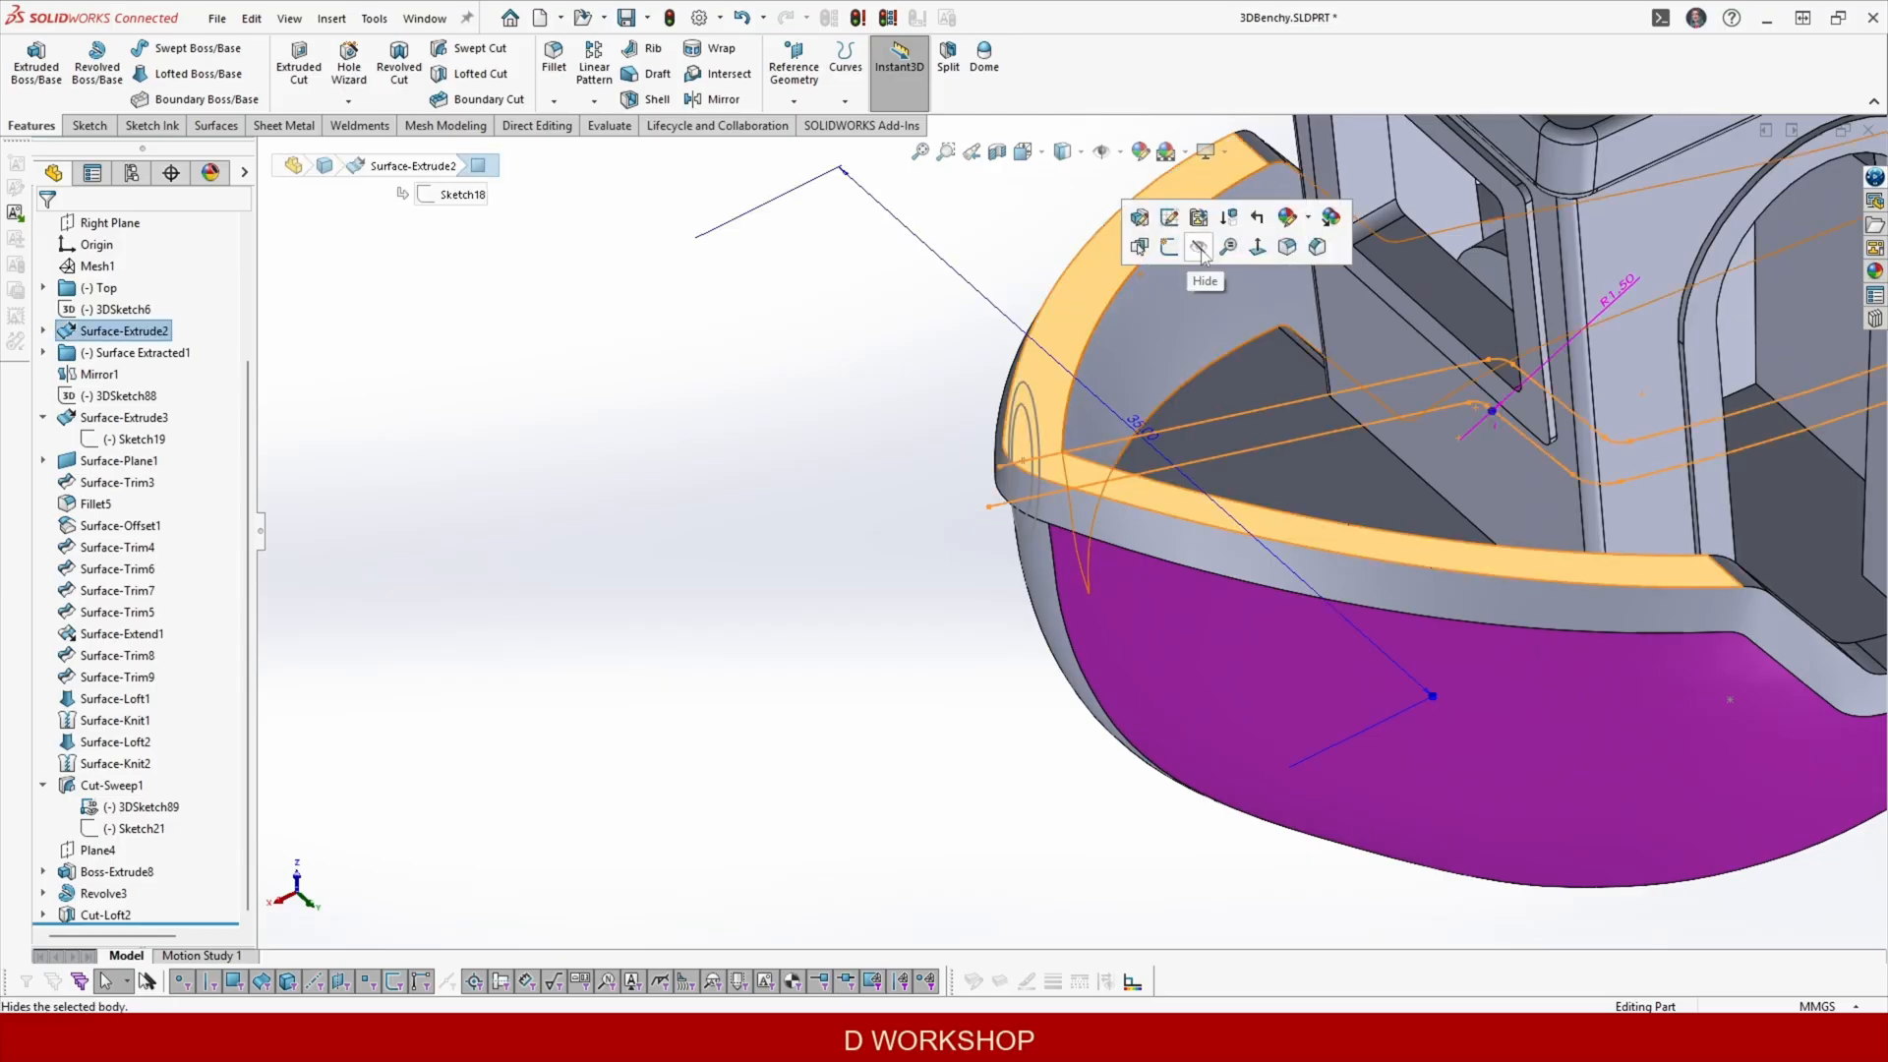
{"action": "left_click", "coordinate": [1199, 247]}
{"action": "right_click", "coordinate": [100, 263]}
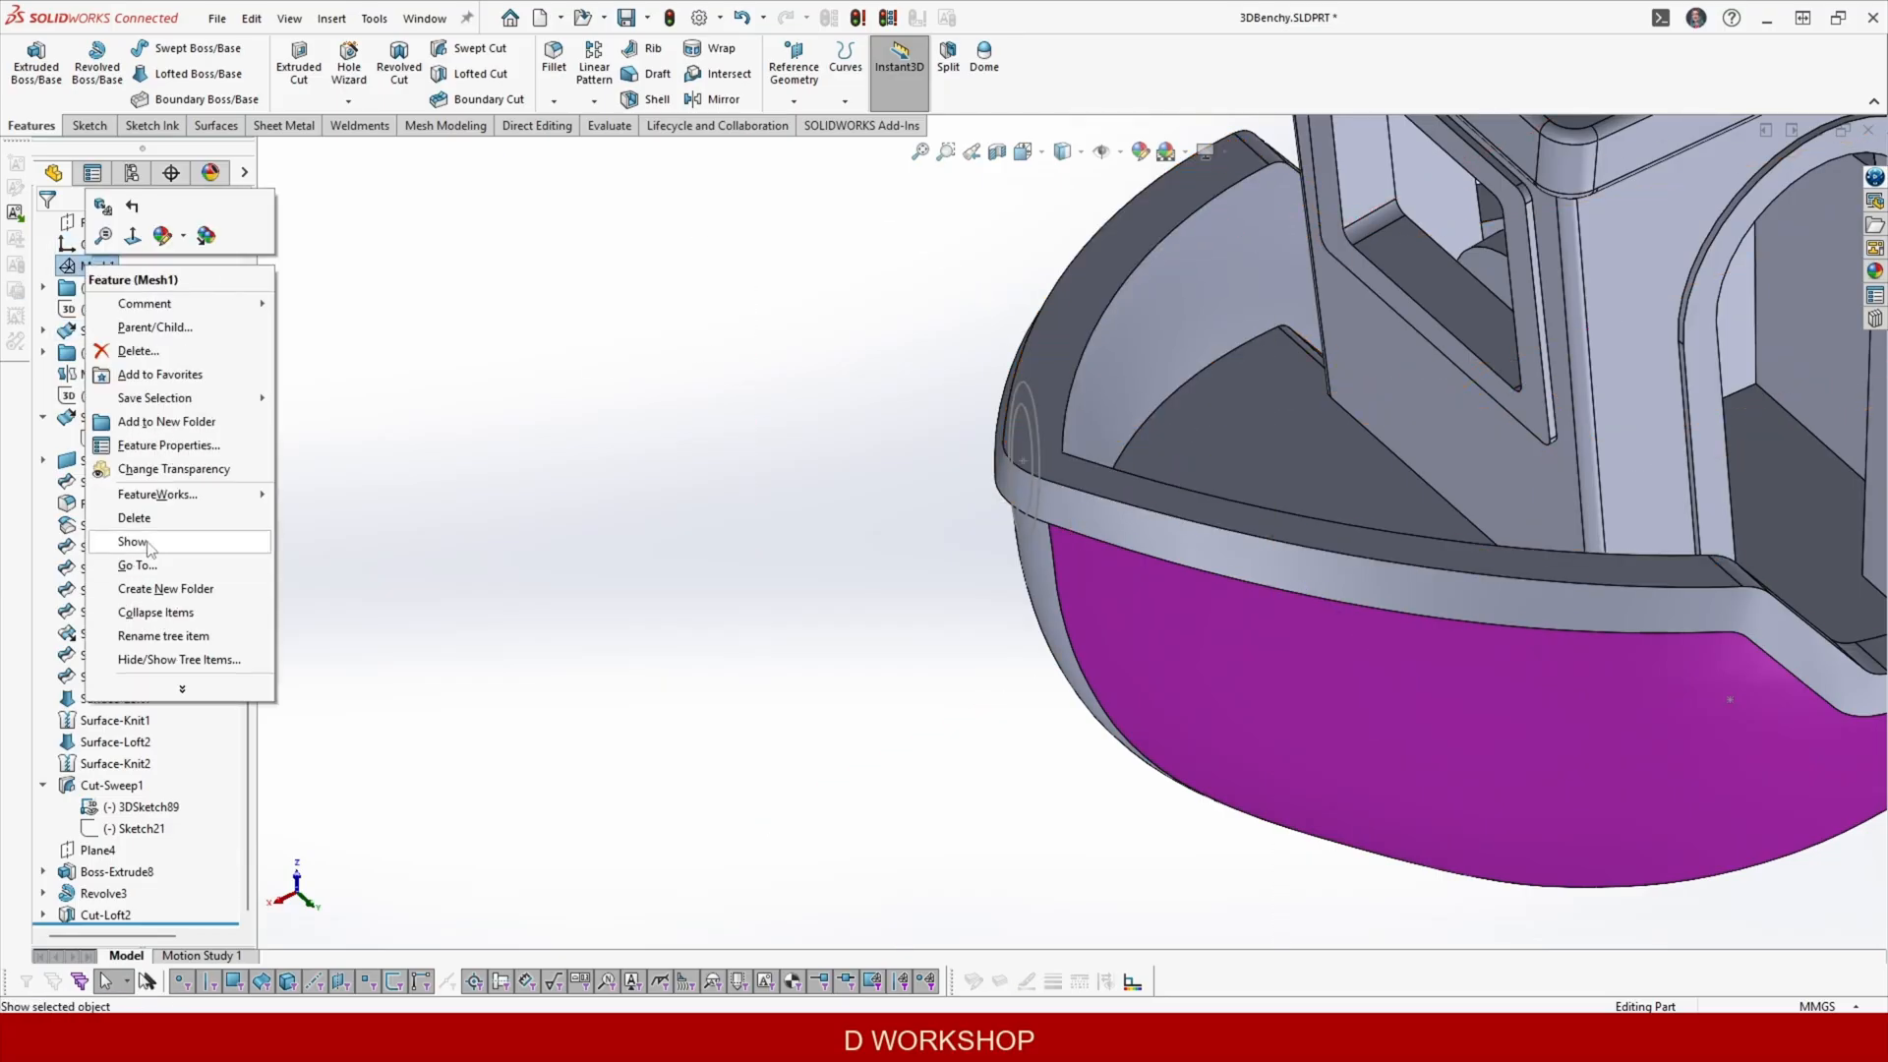
{"action": "left_click", "coordinate": [133, 541]}
Add a perimeter circle of about 2 mm radius around the bow hole's inner opening in the existing 3D sketch.
{"action": "left_click", "coordinate": [1031, 405]}
{"action": "left_click", "coordinate": [1089, 305]}
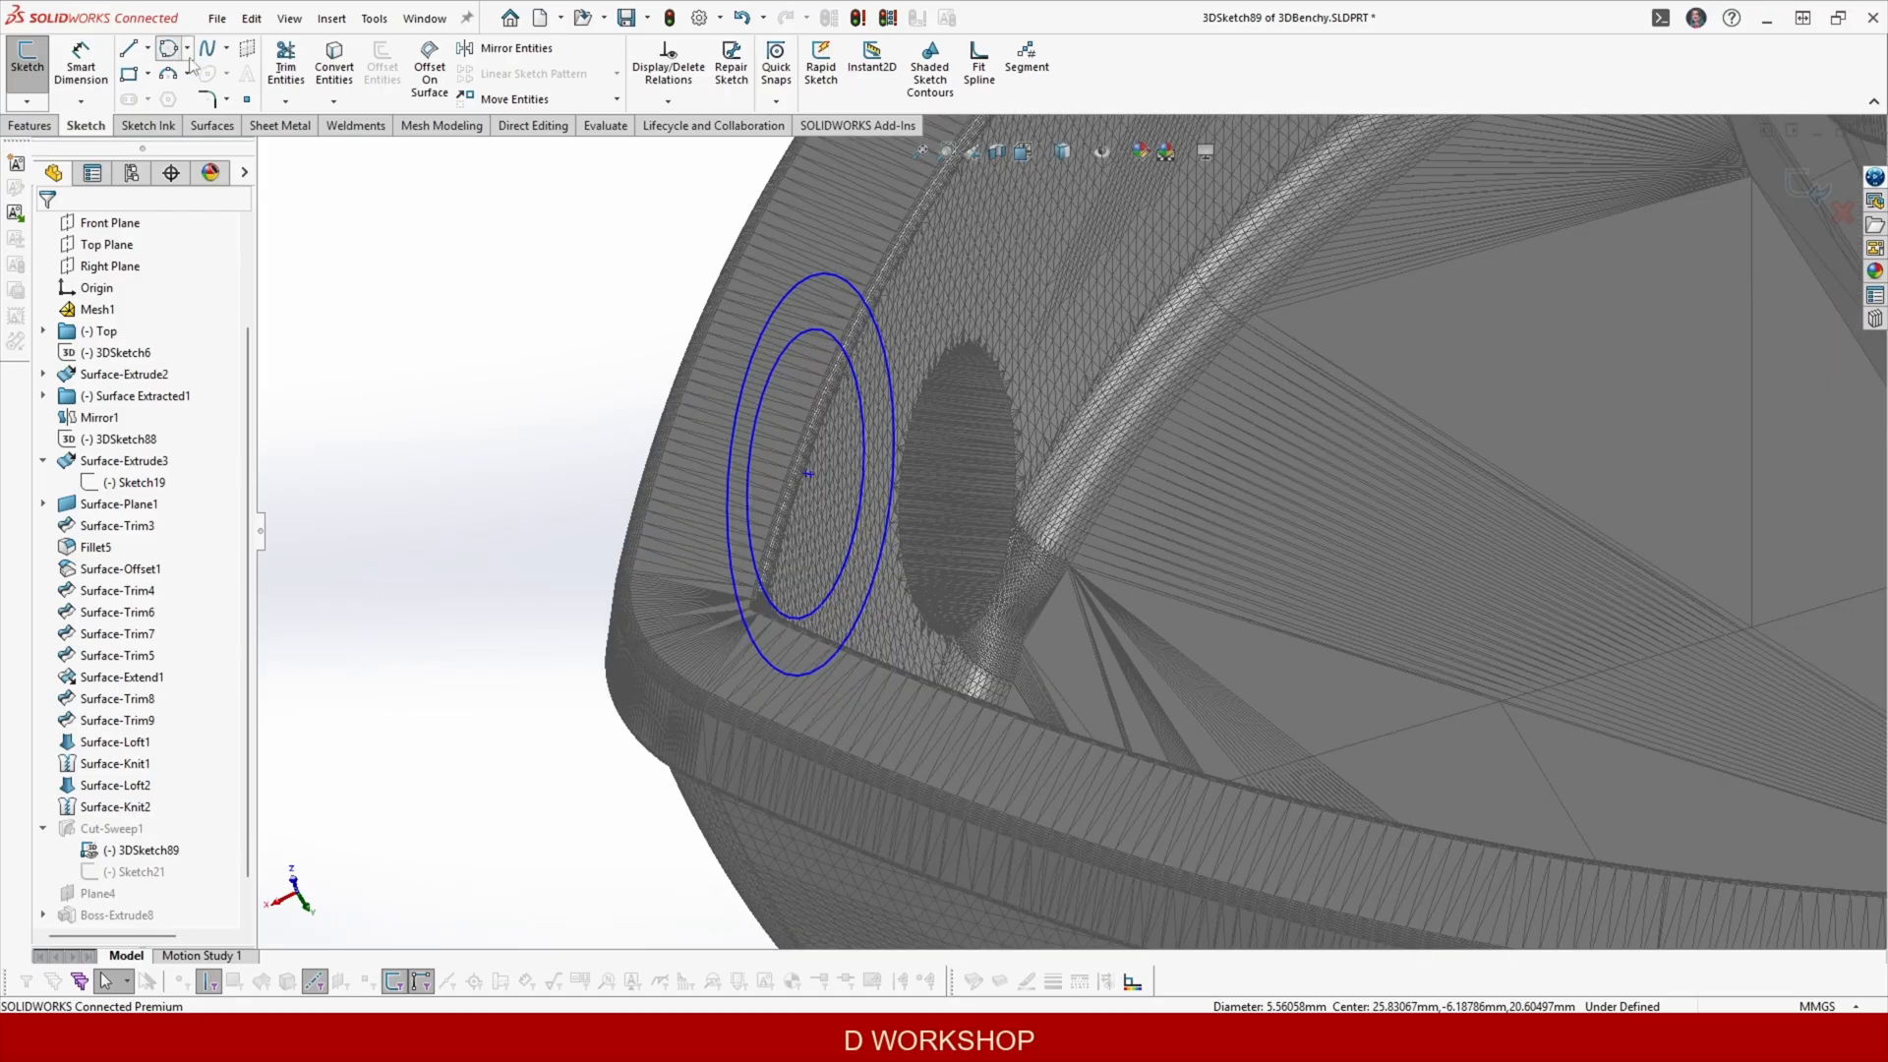
{"action": "left_click", "coordinate": [188, 57]}
{"action": "scroll", "coordinate": [1046, 412], "scroll_direction": "down", "scroll_amount": 10}
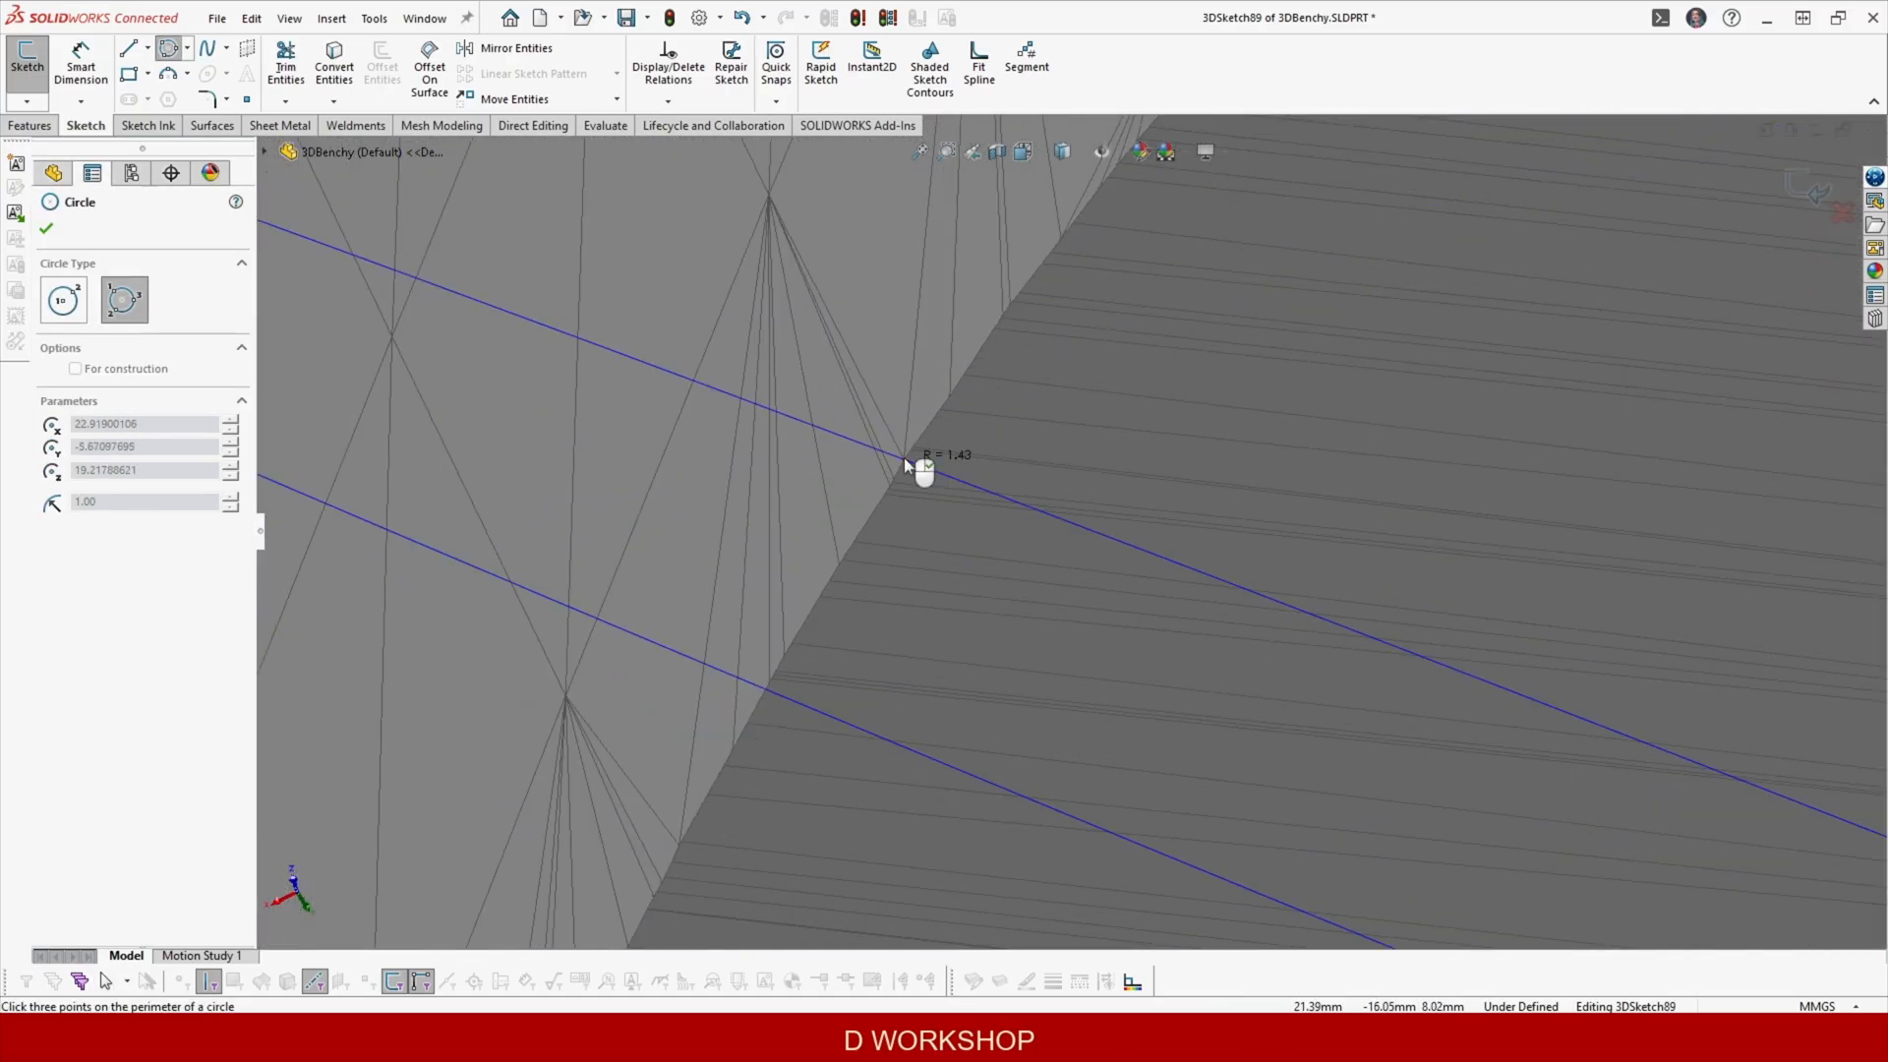
{"action": "left_click", "coordinate": [904, 462]}
{"action": "scroll", "coordinate": [905, 462], "scroll_direction": "up", "scroll_amount": 9}
{"action": "scroll", "coordinate": [977, 513], "scroll_direction": "down", "scroll_amount": 6}
{"action": "left_click", "coordinate": [978, 514]}
{"action": "scroll", "coordinate": [1036, 468], "scroll_direction": "up", "scroll_amount": 9}
{"action": "middle_click_drag", "start_coordinate": [1036, 468], "coordinate": [1327, 292]}
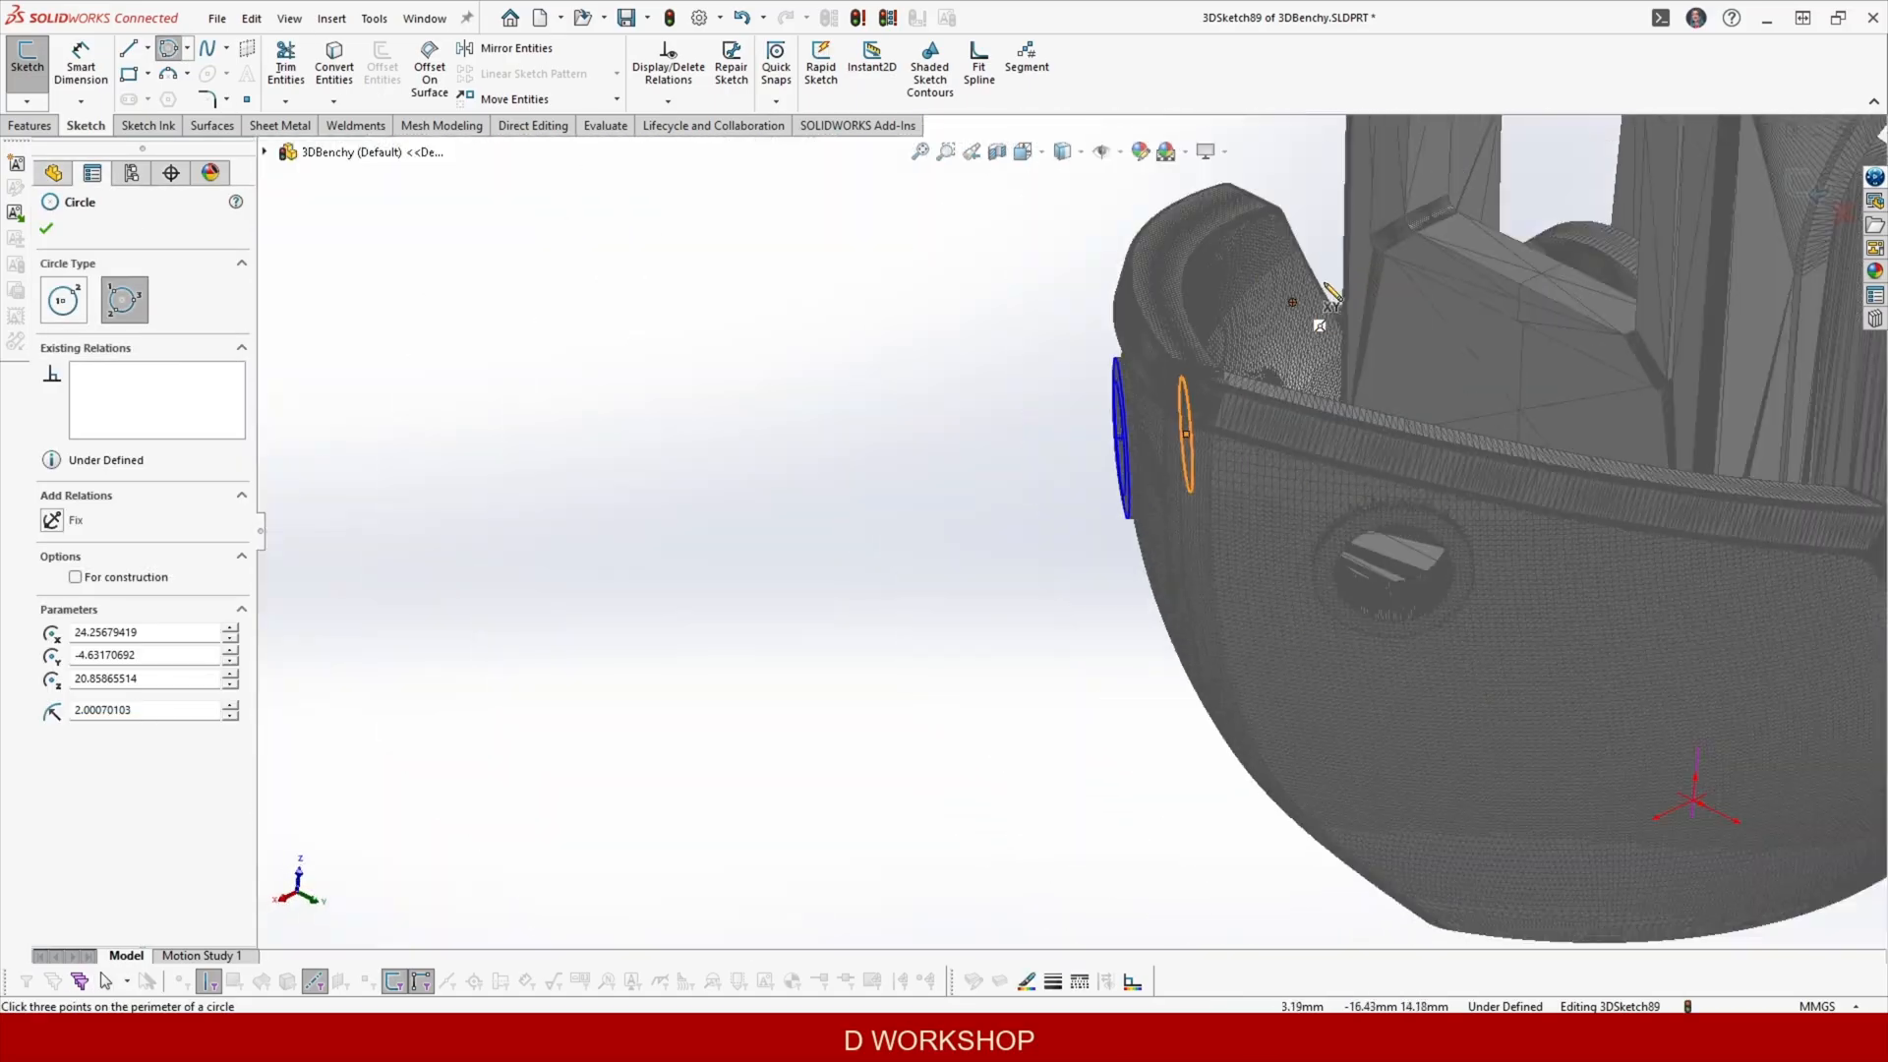
{"action": "scroll", "coordinate": [1750, 206], "scroll_direction": "up", "scroll_amount": 3}
{"action": "left_click", "coordinate": [1815, 190]}
Hide the Mesh1 boat mesh and show the boat's solid body again.
{"action": "key", "text": "f"}
{"action": "scroll", "coordinate": [800, 481], "scroll_direction": "down", "scroll_amount": 5}
{"action": "middle_click_drag", "start_coordinate": [993, 433], "coordinate": [694, 512]}
{"action": "scroll", "coordinate": [800, 480], "scroll_direction": "up", "scroll_amount": 2}
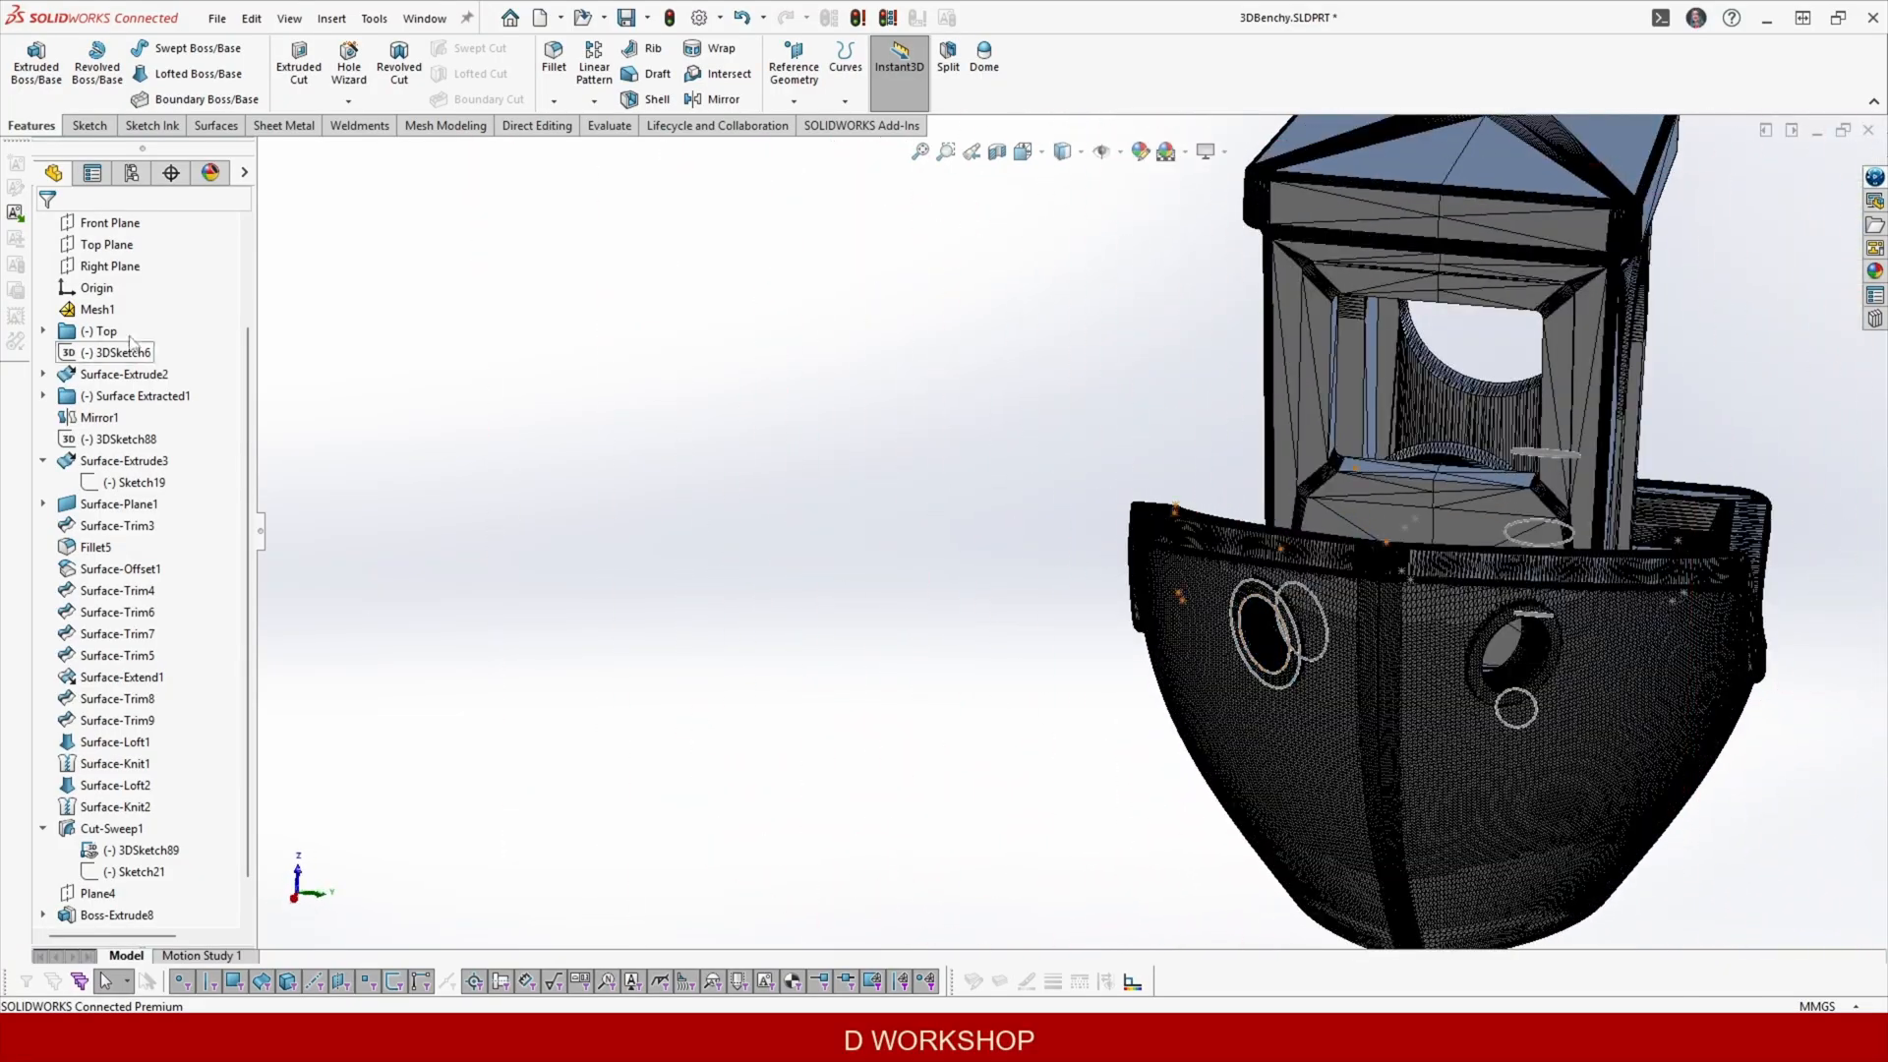
{"action": "right_click", "coordinate": [97, 308]}
{"action": "left_click", "coordinate": [128, 586]}
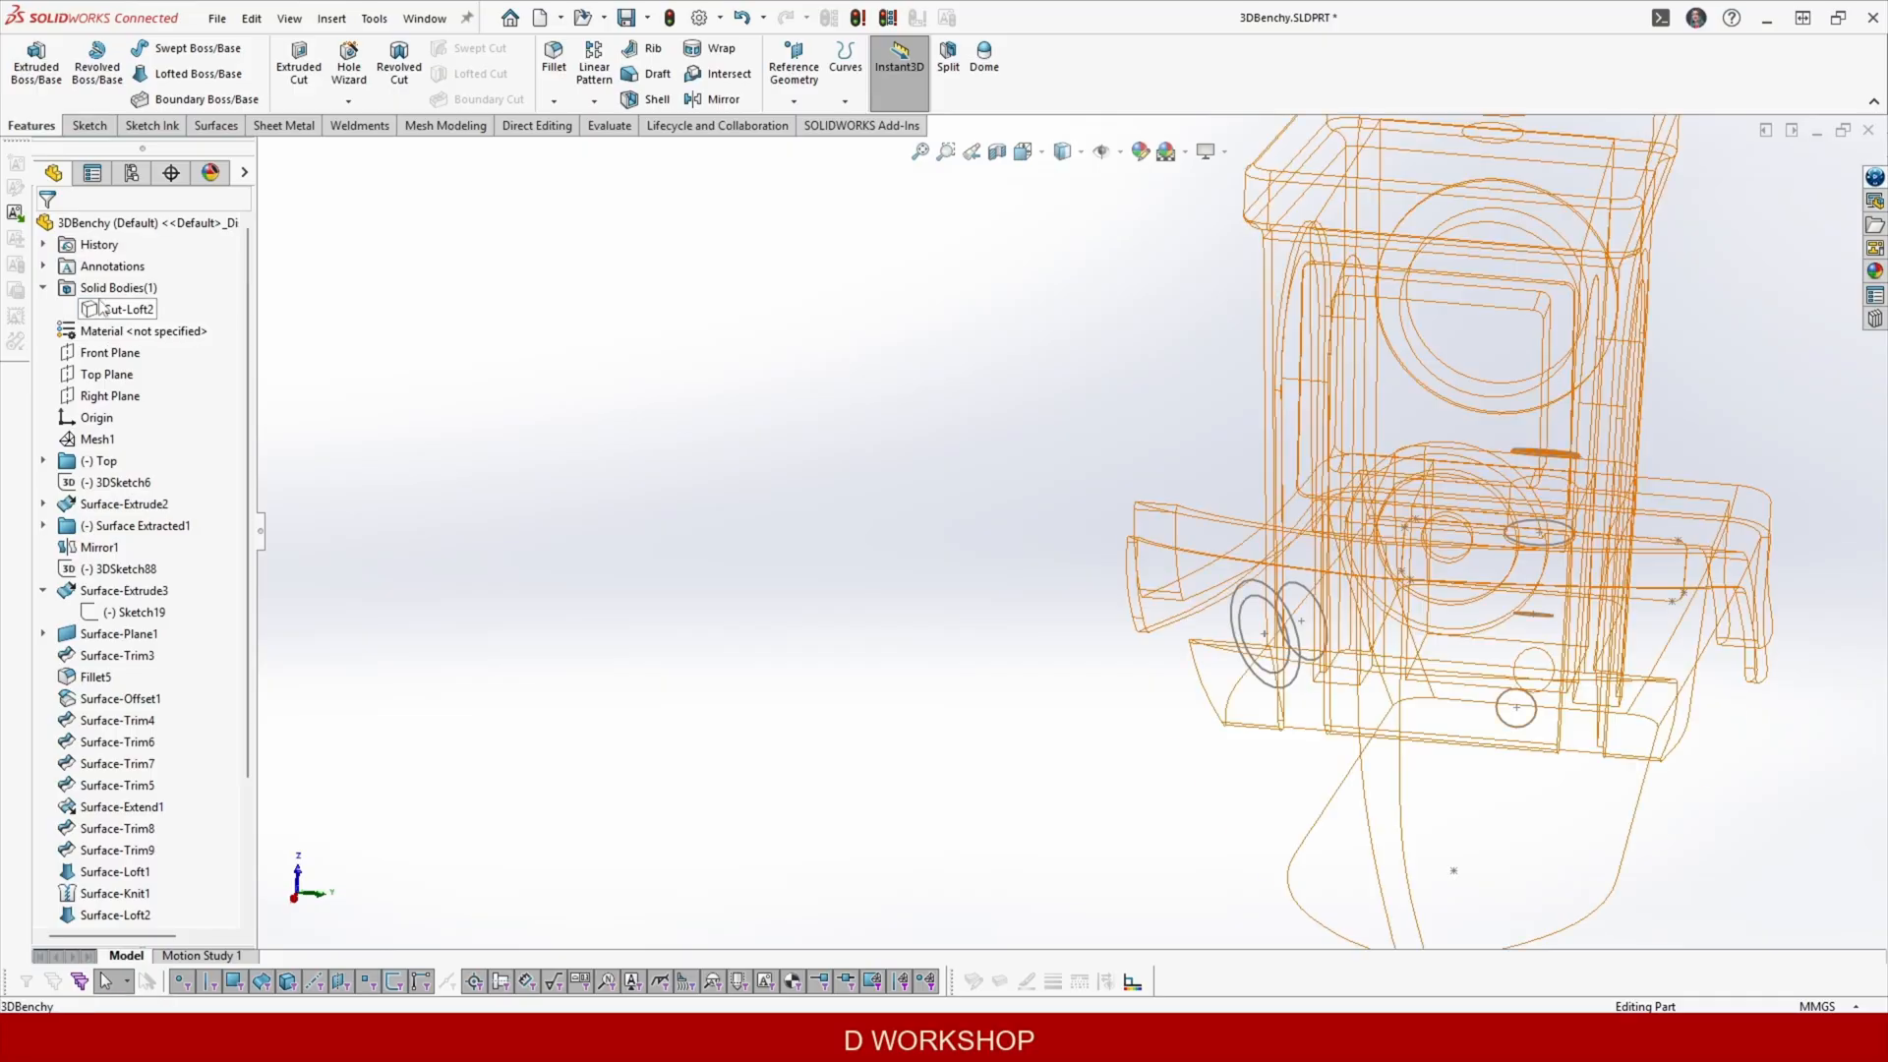
{"action": "scroll", "coordinate": [1291, 436], "scroll_direction": "down", "scroll_amount": 3}
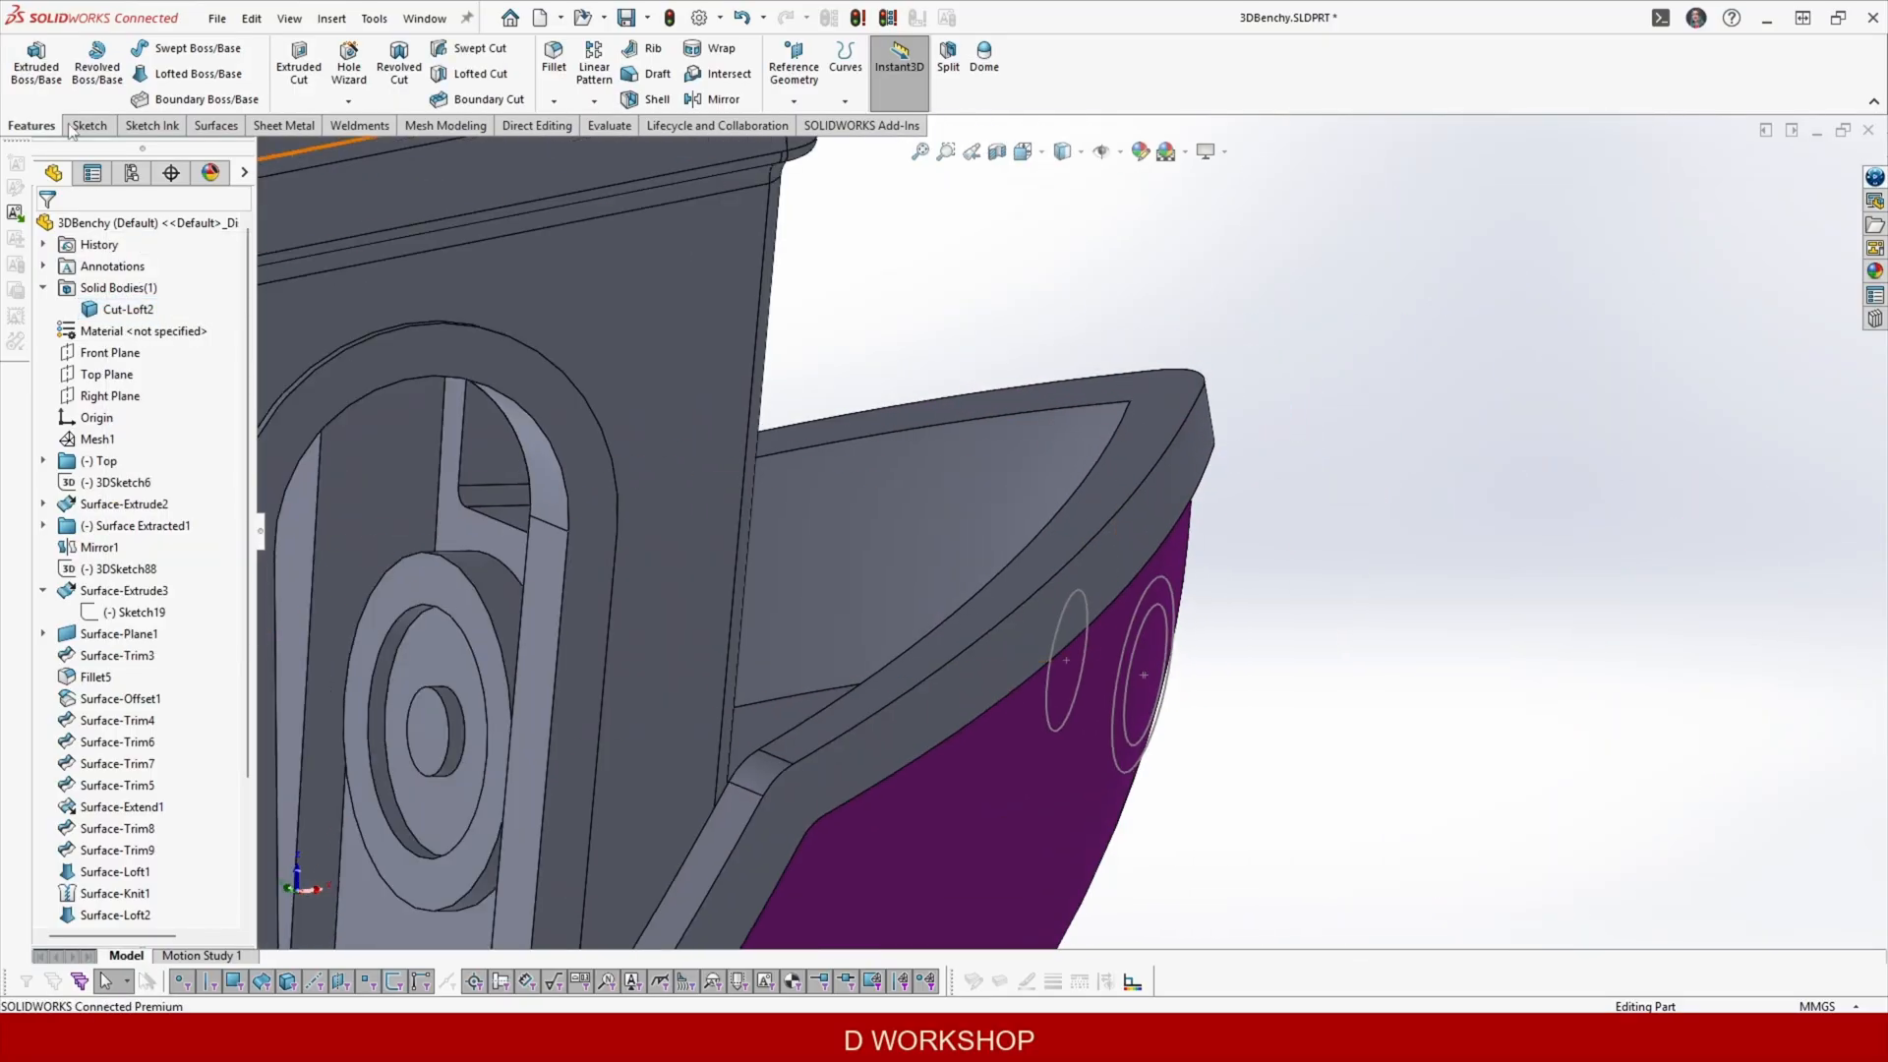
{"action": "left_click", "coordinate": [215, 125]}
{"action": "left_click", "coordinate": [293, 64]}
{"action": "right_click", "coordinate": [1323, 637]}
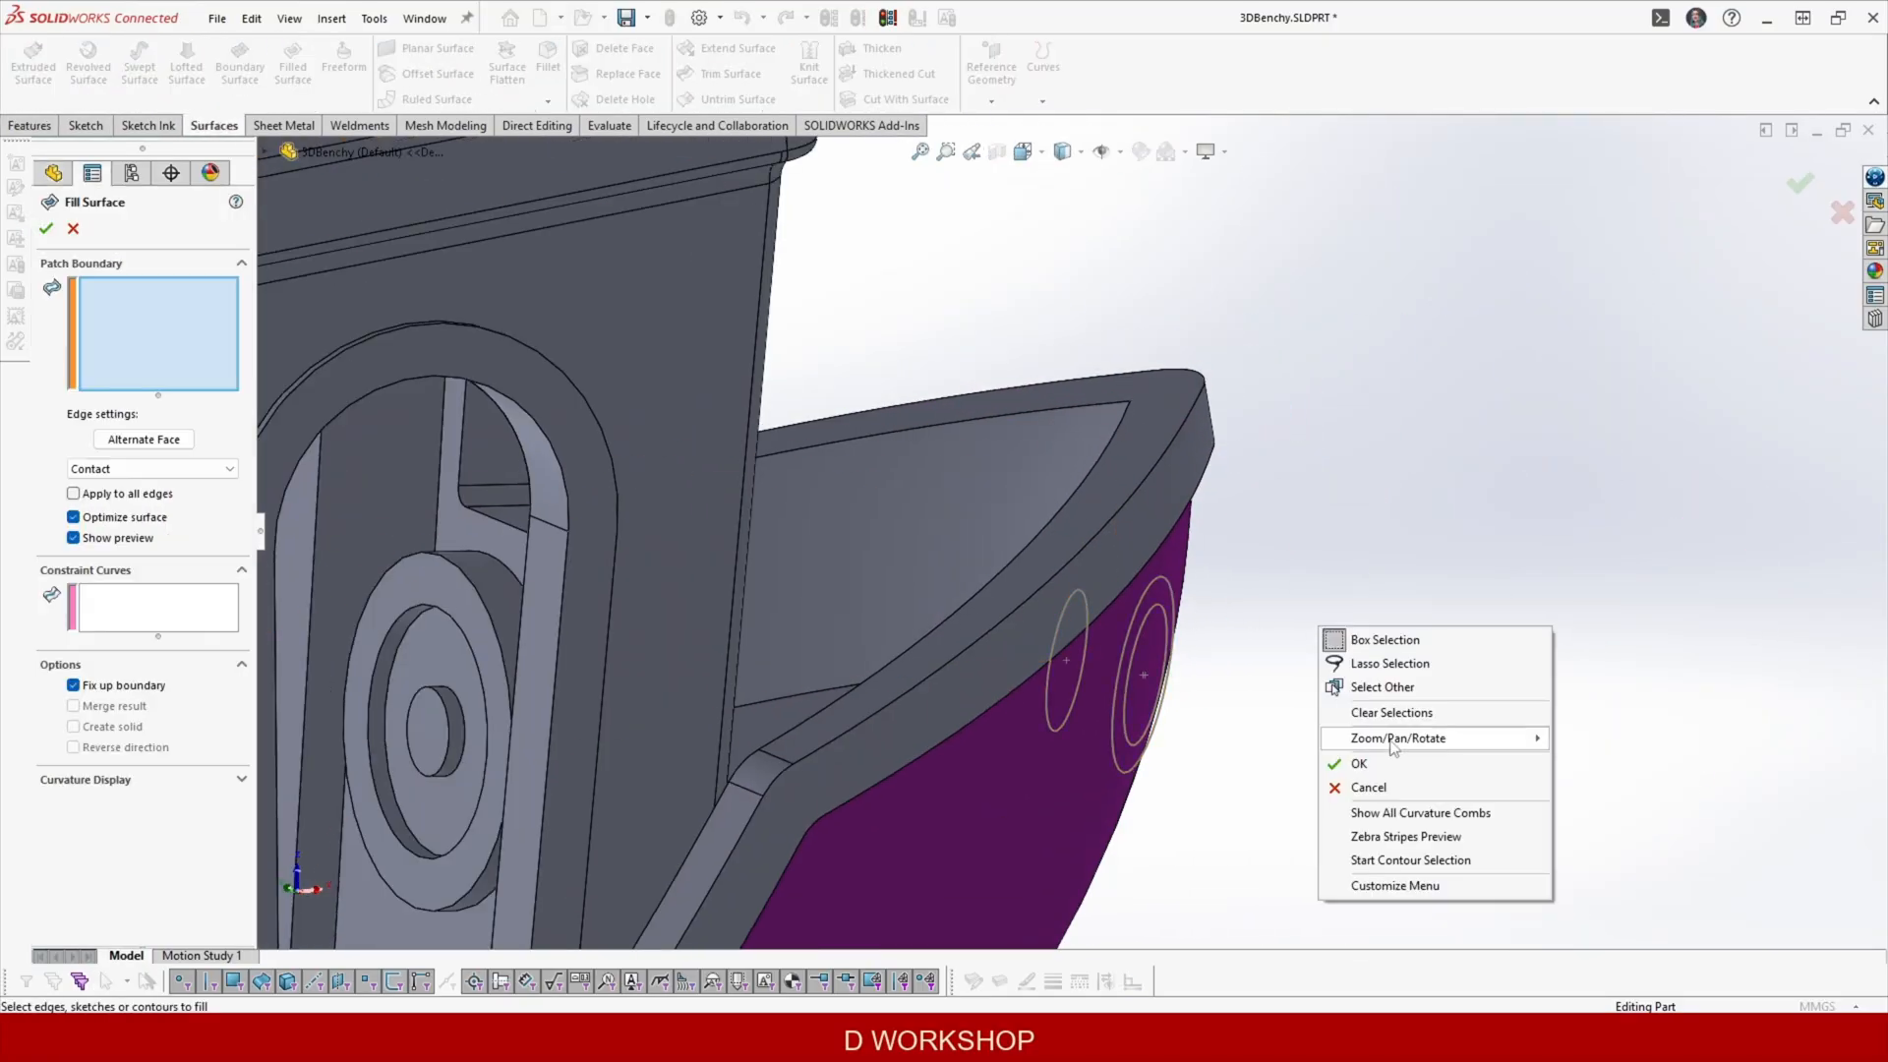
{"action": "left_click", "coordinate": [1418, 609]}
{"action": "left_click", "coordinate": [75, 229]}
Convert the outer bow circle into a new 3D sketch and close it with a filled surface.
{"action": "left_click", "coordinate": [85, 126]}
{"action": "left_click", "coordinate": [27, 102]}
{"action": "left_click", "coordinate": [61, 145]}
{"action": "left_click", "coordinate": [1163, 578]}
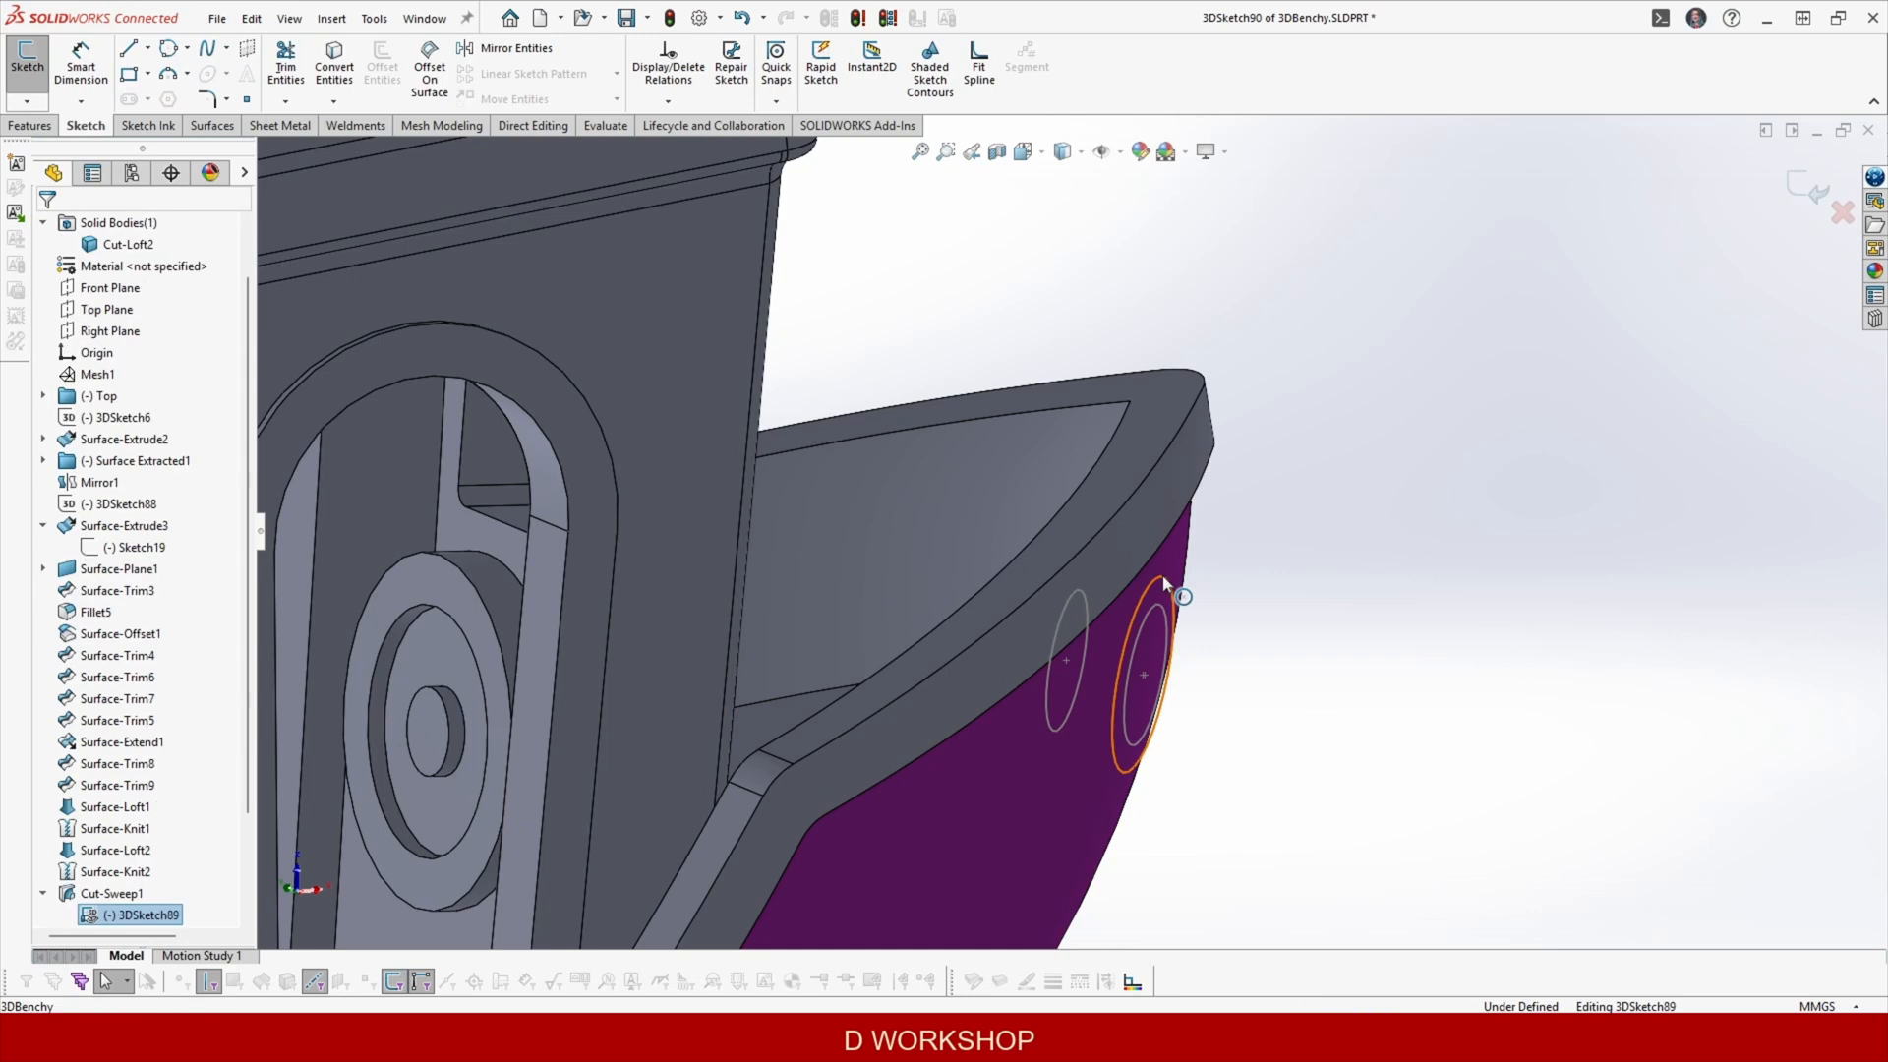
{"action": "left_click", "coordinate": [334, 65]}
{"action": "left_click", "coordinate": [236, 126]}
{"action": "left_click", "coordinate": [293, 64]}
{"action": "key", "text": "Return"}
Mirror the filled bow surface about the Top Plane to the other side of the hull.
{"action": "scroll", "coordinate": [1067, 529], "scroll_direction": "up", "scroll_amount": 3}
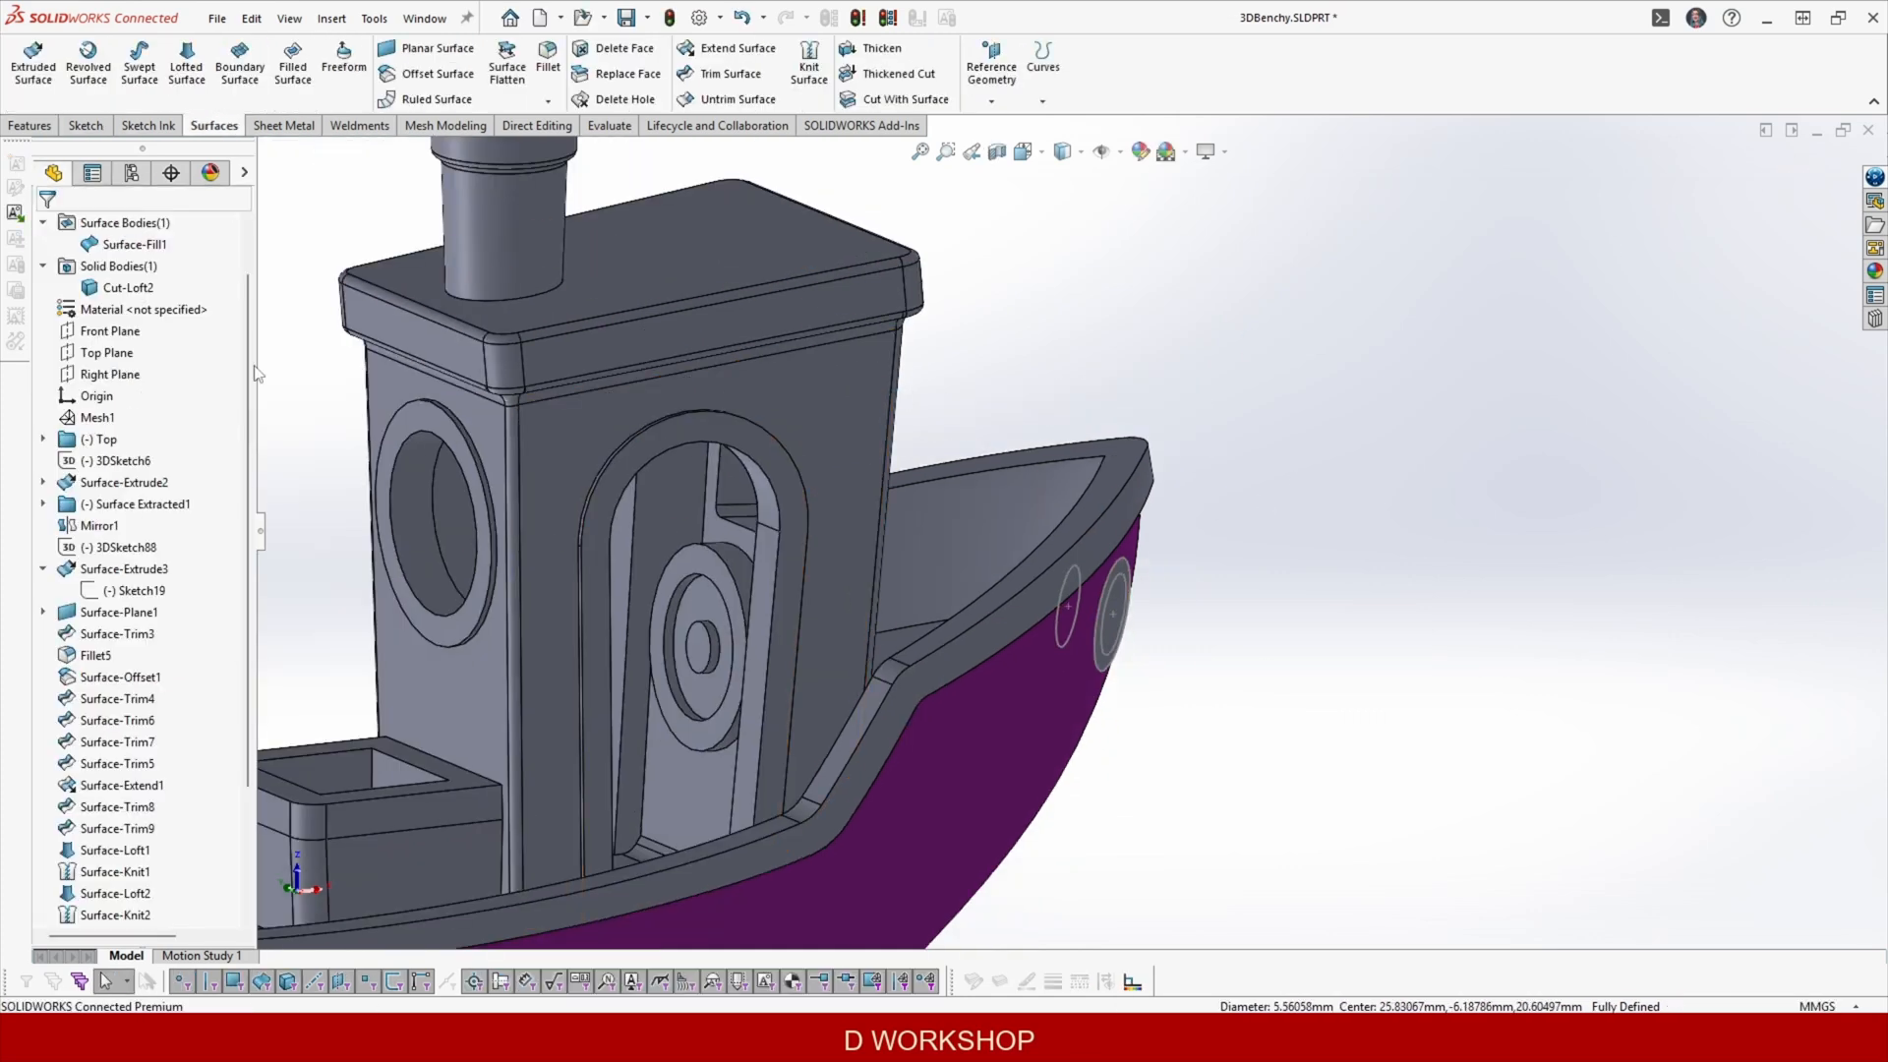
{"action": "left_click", "coordinate": [108, 353]}
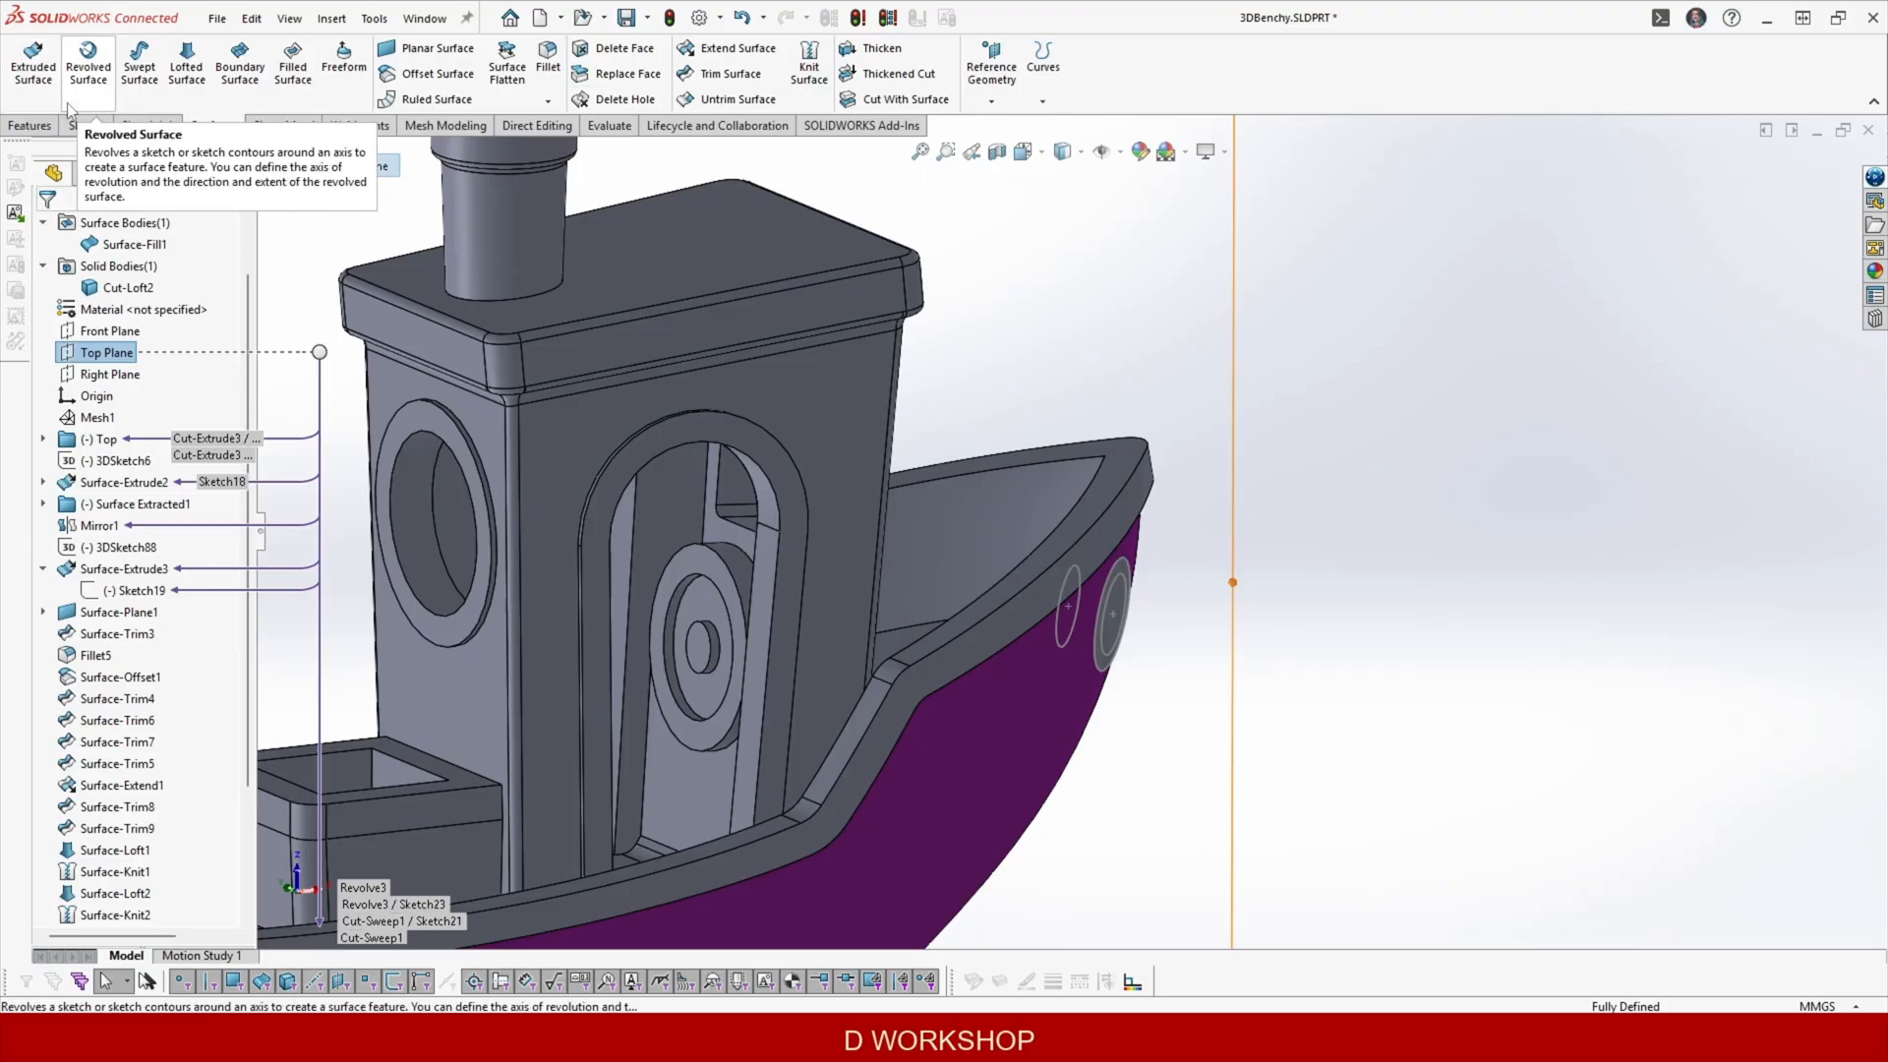
{"action": "left_click", "coordinate": [22, 128]}
{"action": "left_click", "coordinate": [723, 99]}
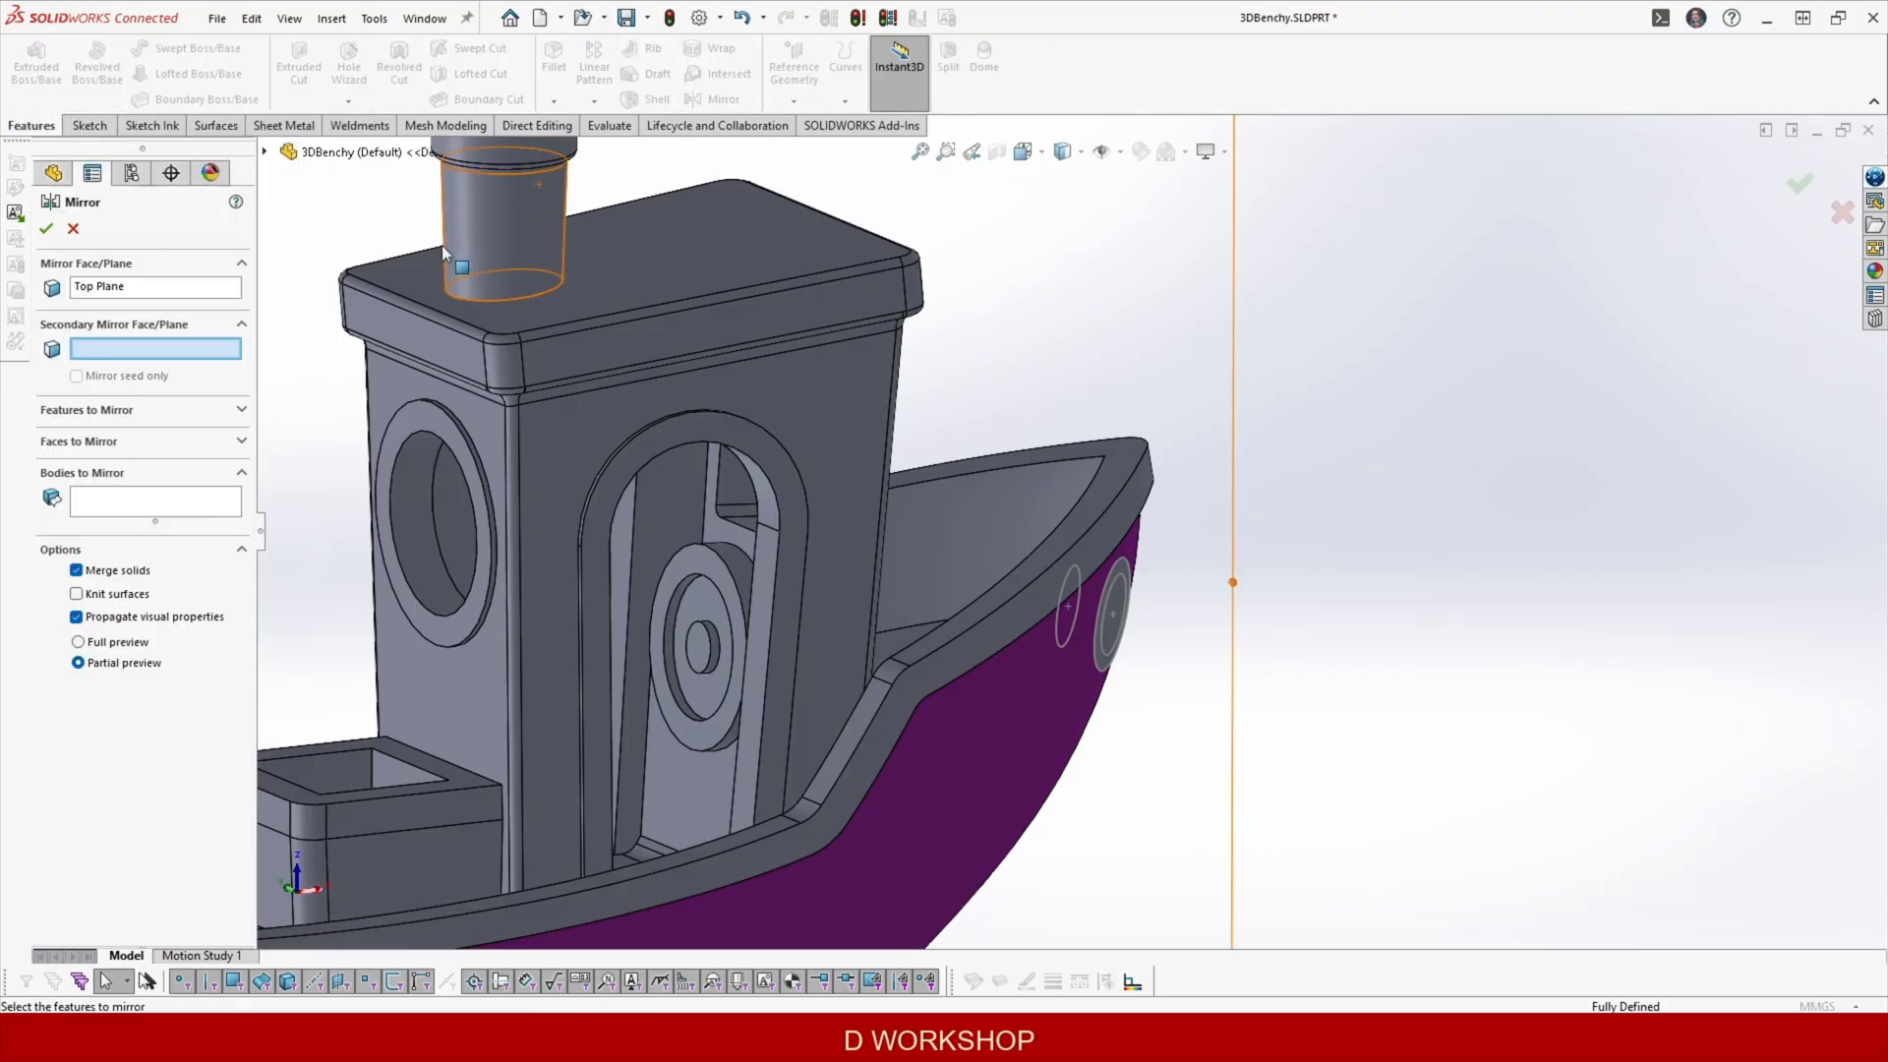
{"action": "left_click", "coordinate": [46, 229]}
Thicken the filled bow surface and its mirrored copy by 1 mm each, merging them with the boat.
{"action": "left_click", "coordinate": [214, 124]}
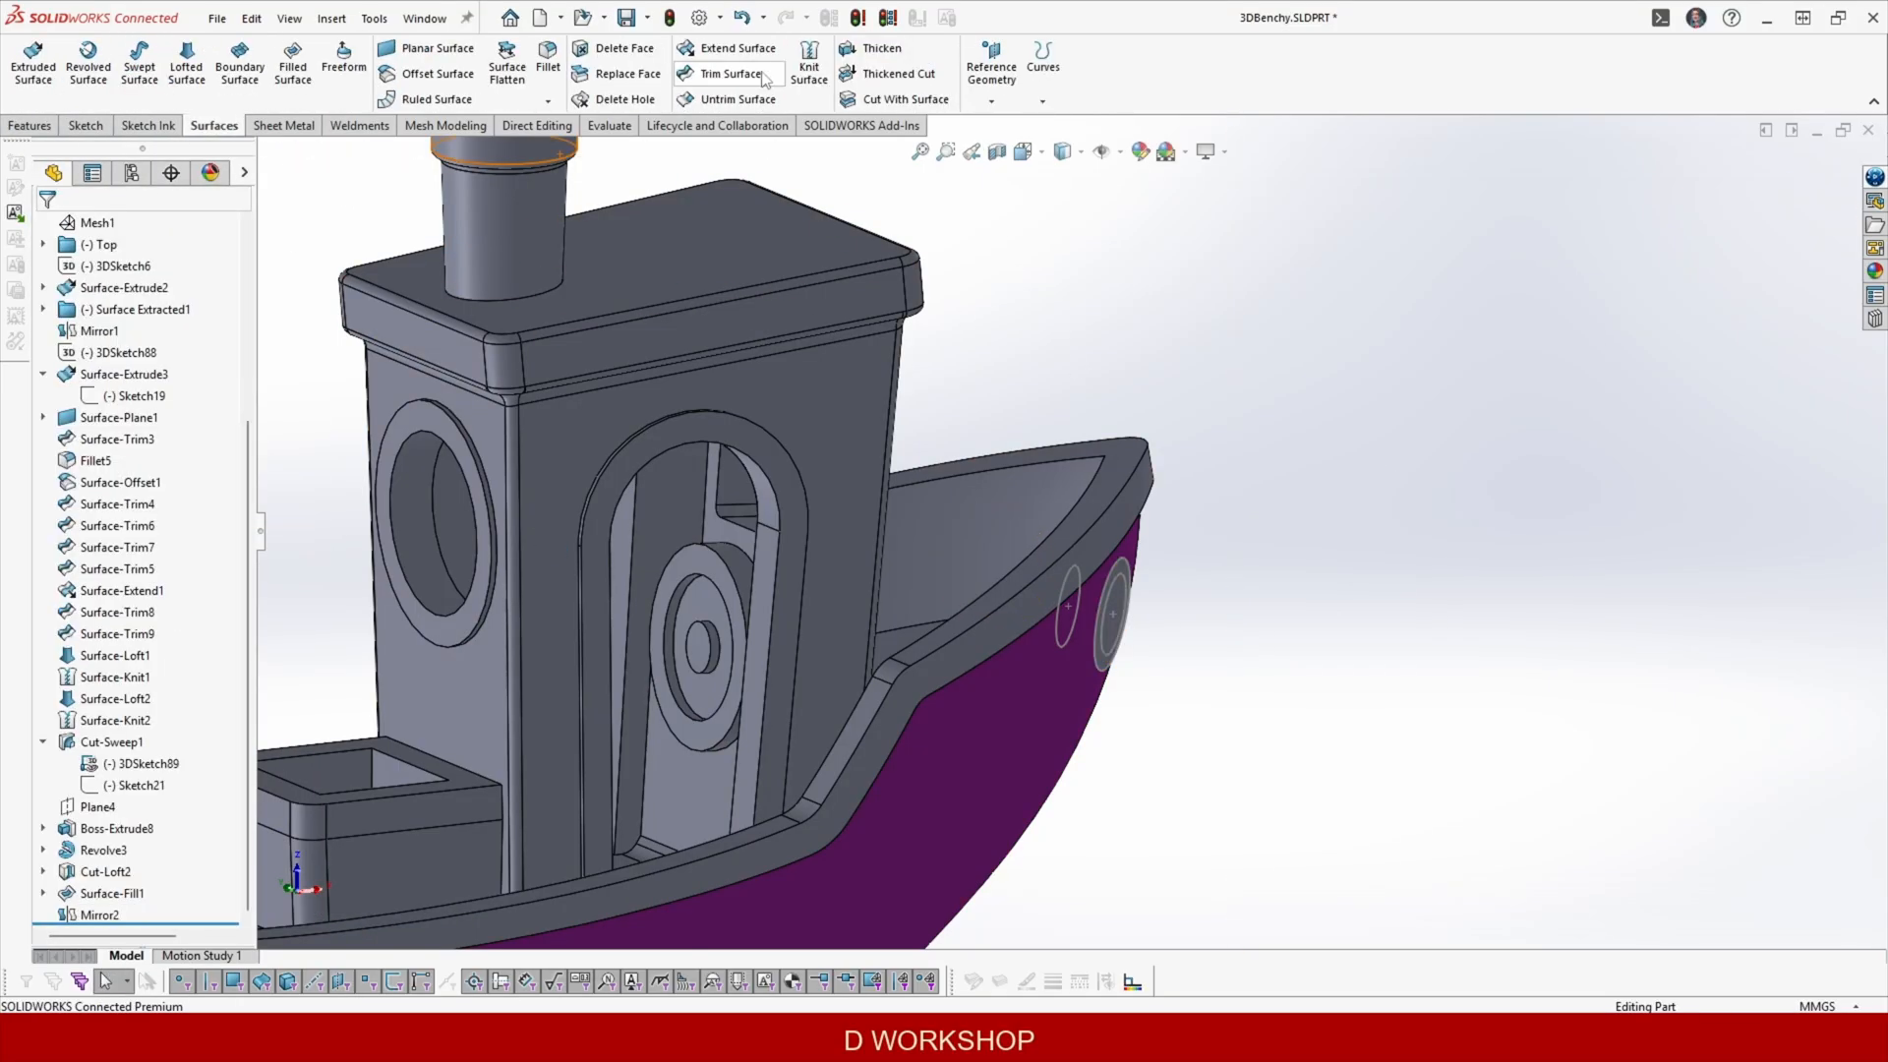
{"action": "left_click", "coordinate": [882, 54]}
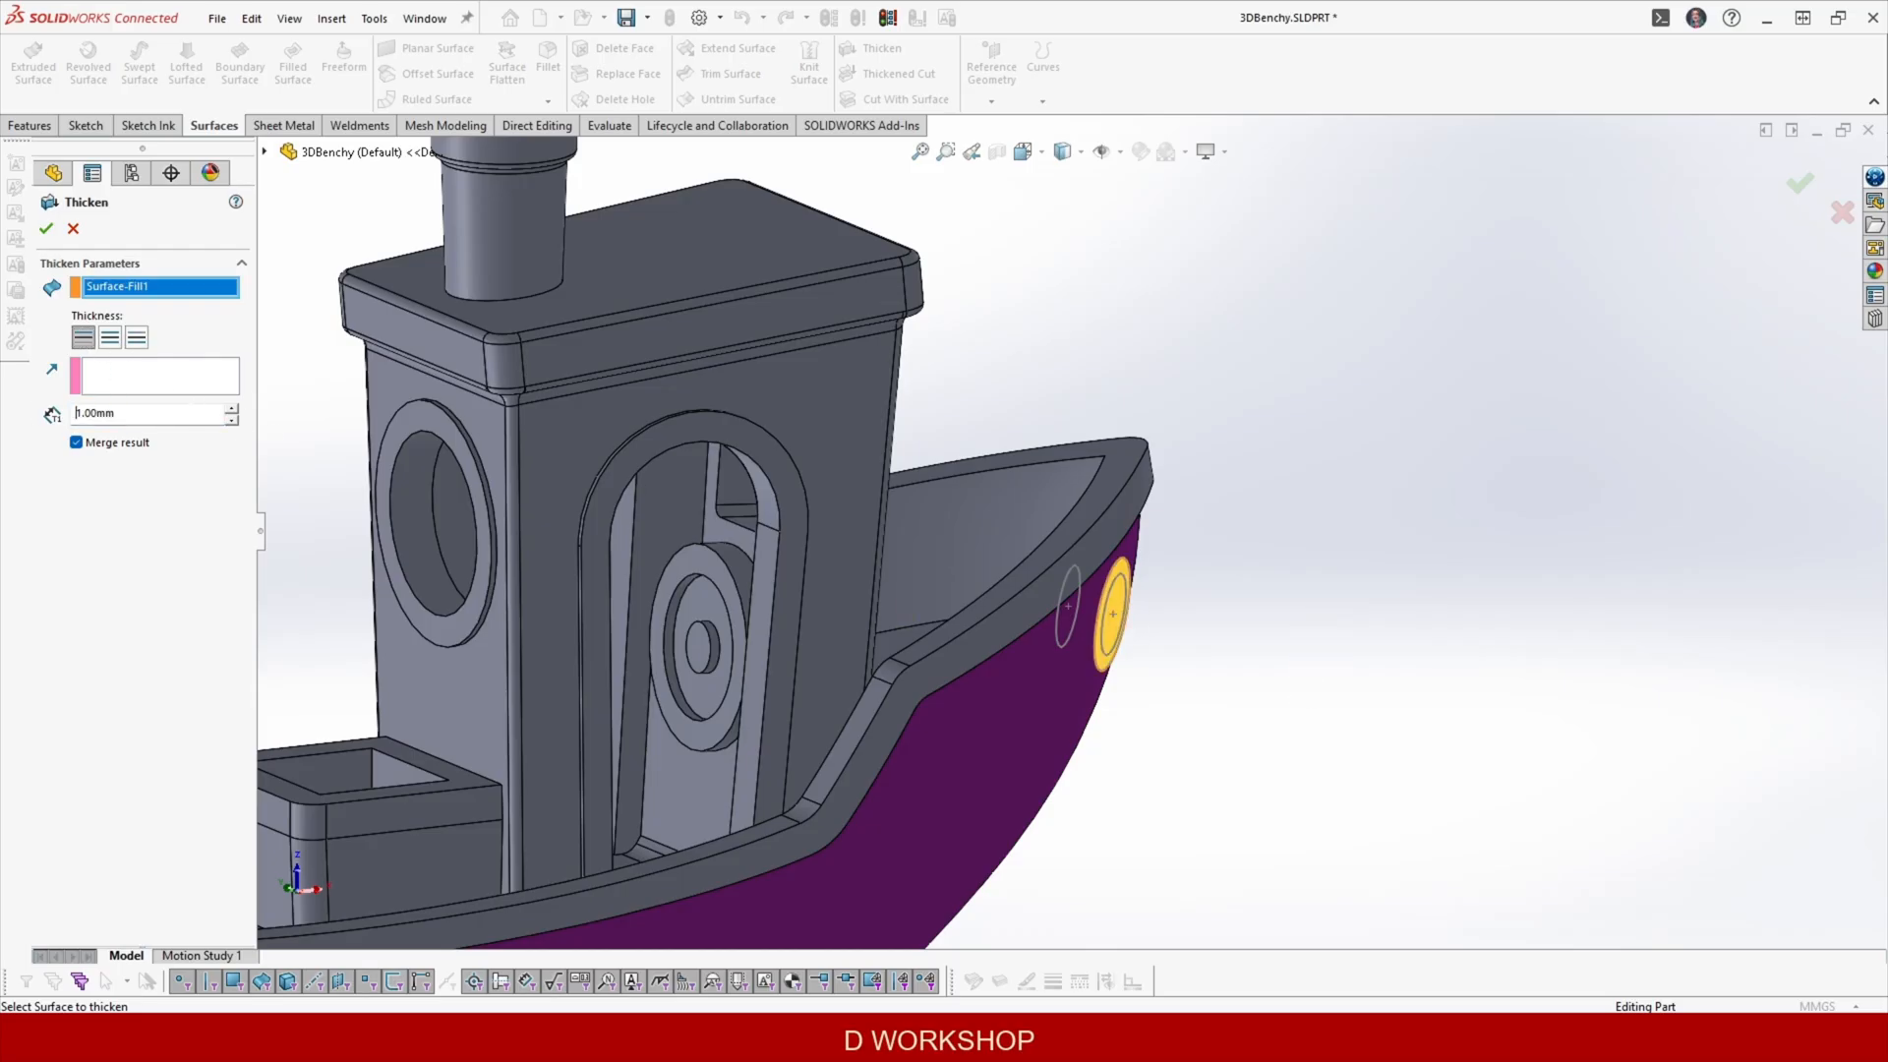
{"action": "left_click", "coordinate": [46, 229]}
{"action": "scroll", "coordinate": [1285, 616], "scroll_direction": "up", "scroll_amount": 4}
{"action": "middle_click_drag", "start_coordinate": [1285, 616], "coordinate": [865, 678]}
{"action": "left_click", "coordinate": [818, 694]}
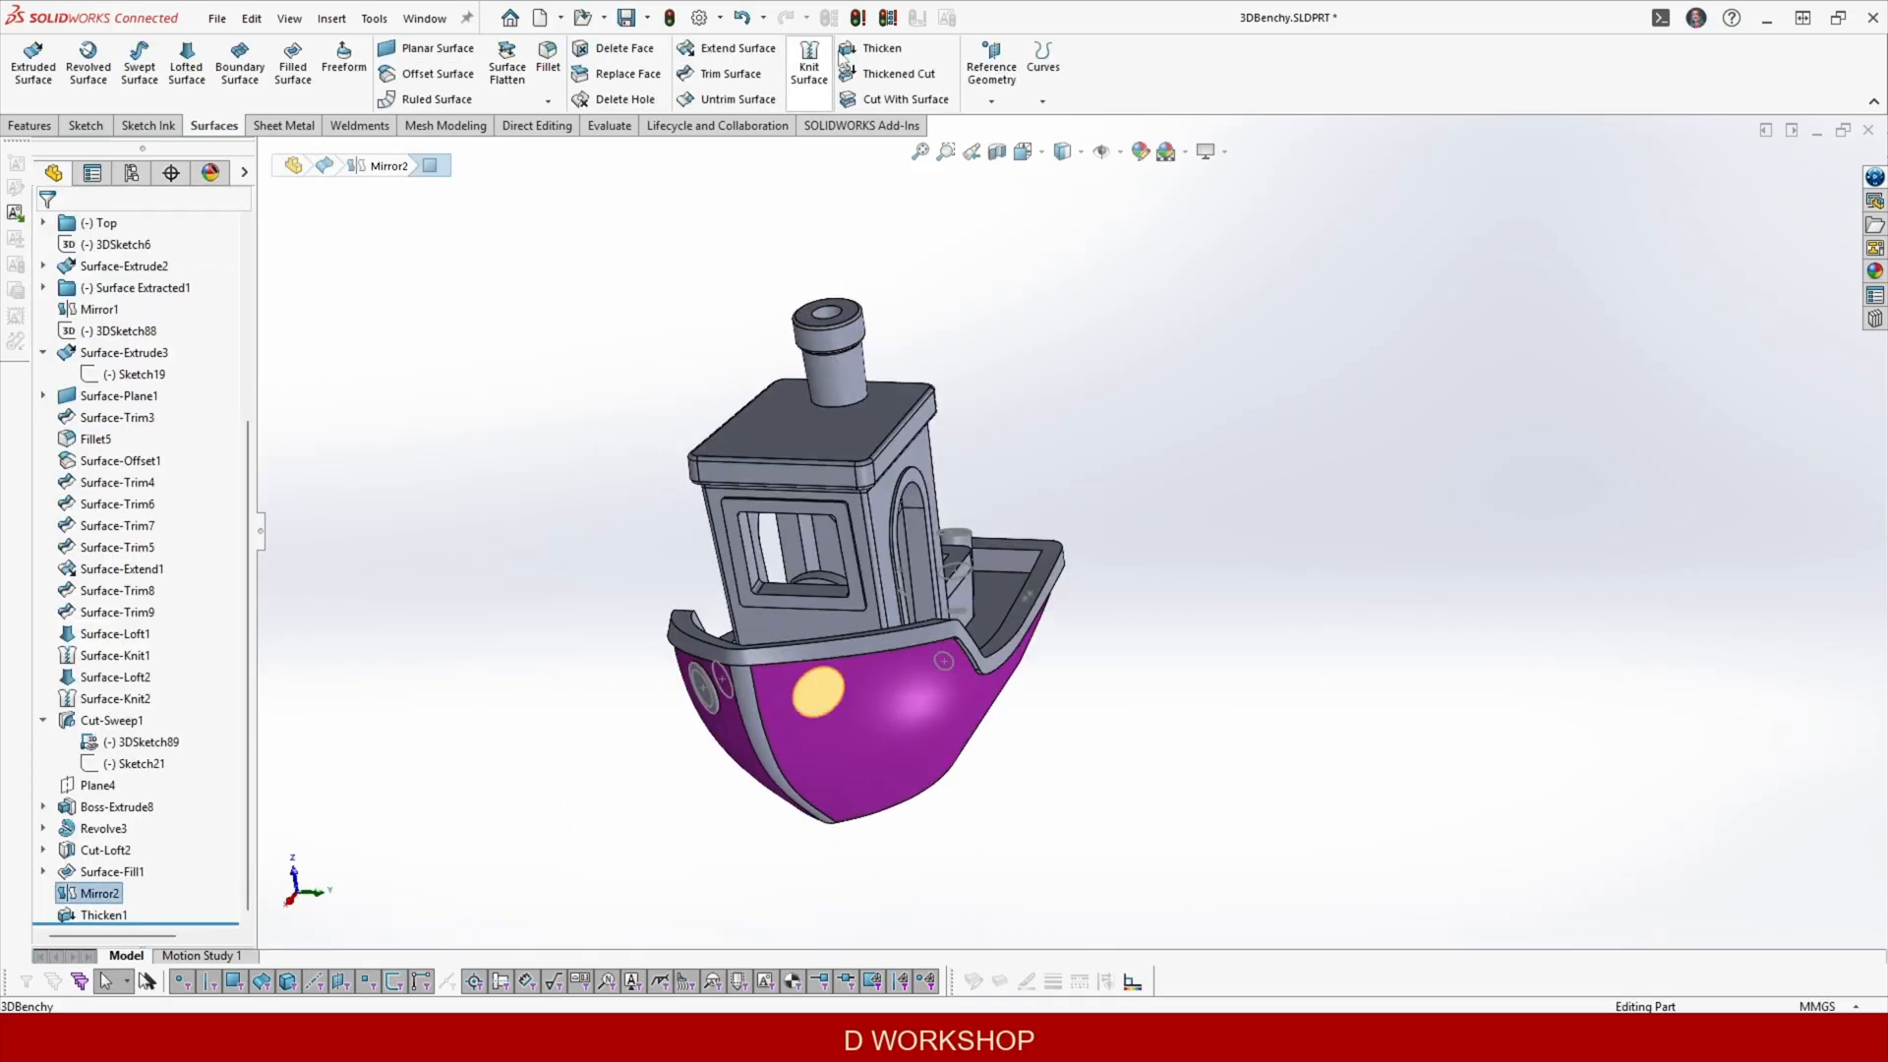
{"action": "left_click", "coordinate": [882, 49]}
{"action": "left_click", "coordinate": [46, 229]}
{"action": "scroll", "coordinate": [888, 578], "scroll_direction": "down", "scroll_amount": 5}
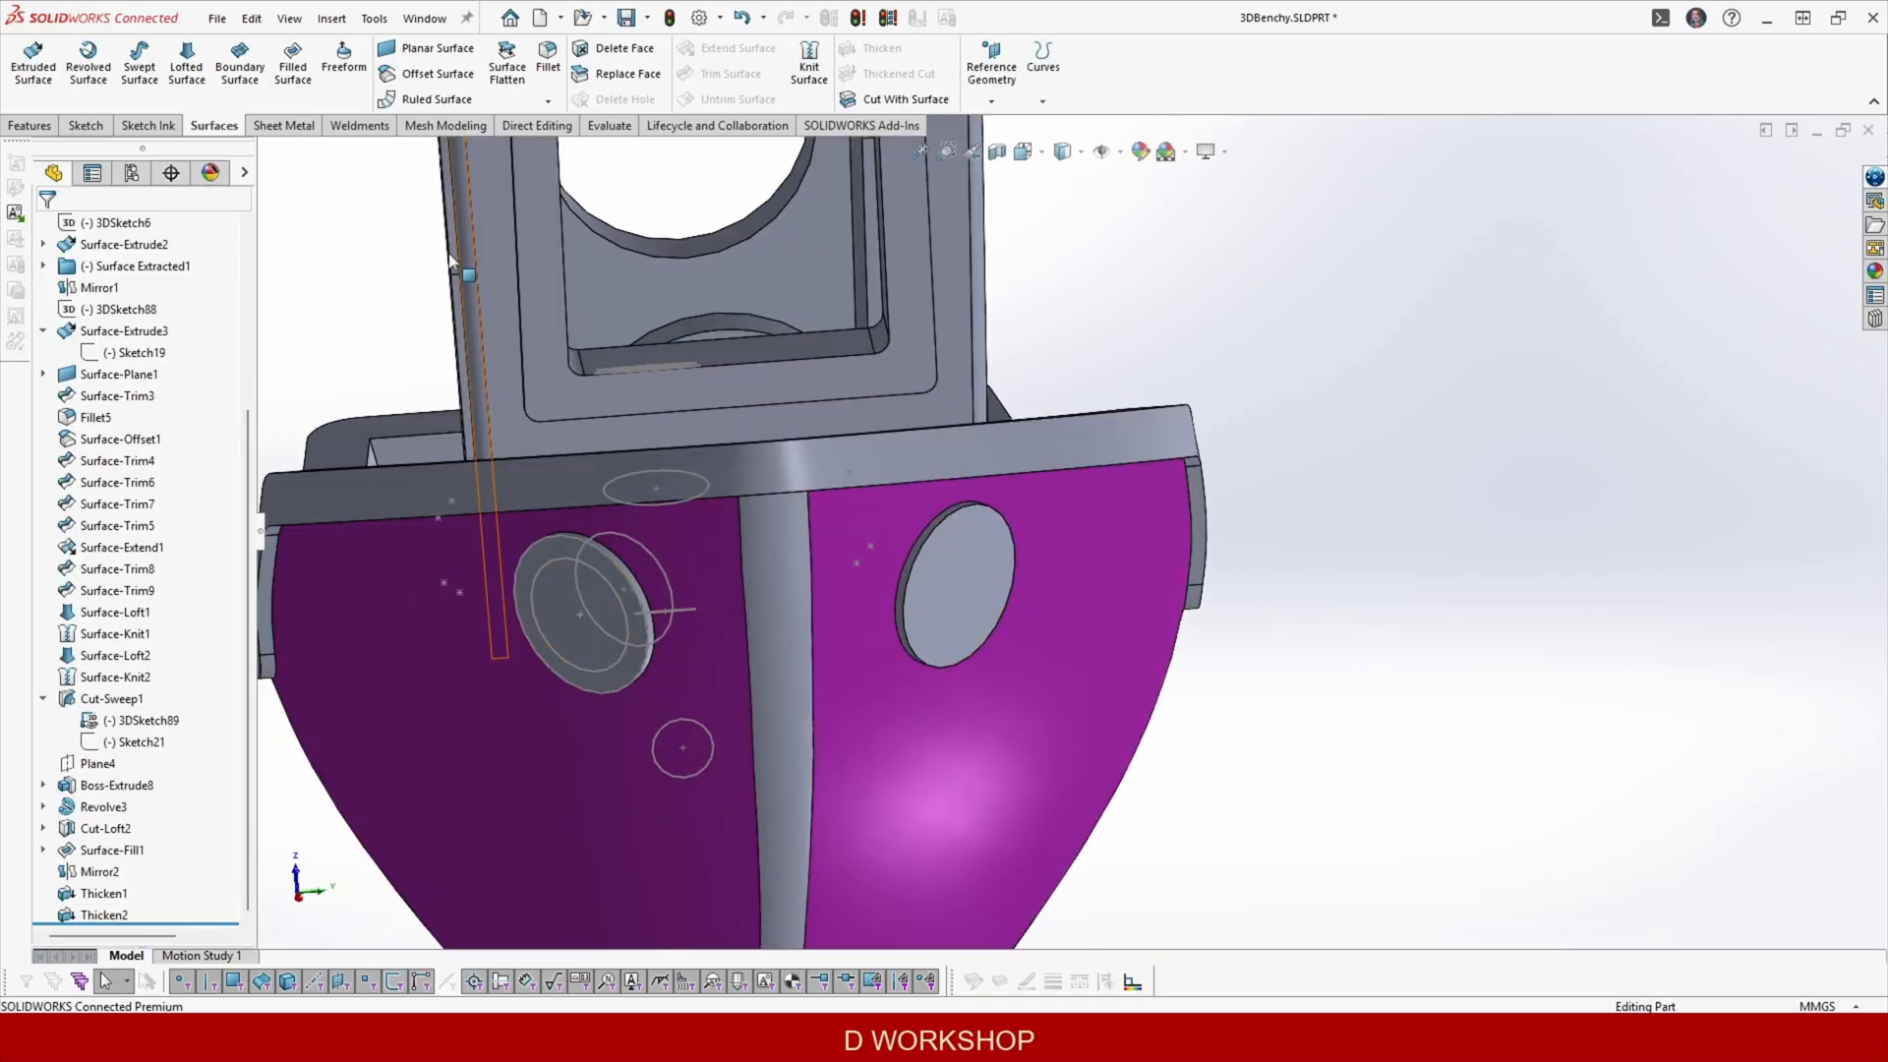
Create a lofted cut between the inner circle on the bow disc and the circle inside the hull.
{"action": "left_click", "coordinate": [31, 125]}
{"action": "left_click", "coordinate": [478, 76]}
{"action": "left_click", "coordinate": [607, 532]}
{"action": "left_click", "coordinate": [545, 631]}
{"action": "left_click", "coordinate": [402, 621]}
{"action": "left_click", "coordinate": [1065, 514]}
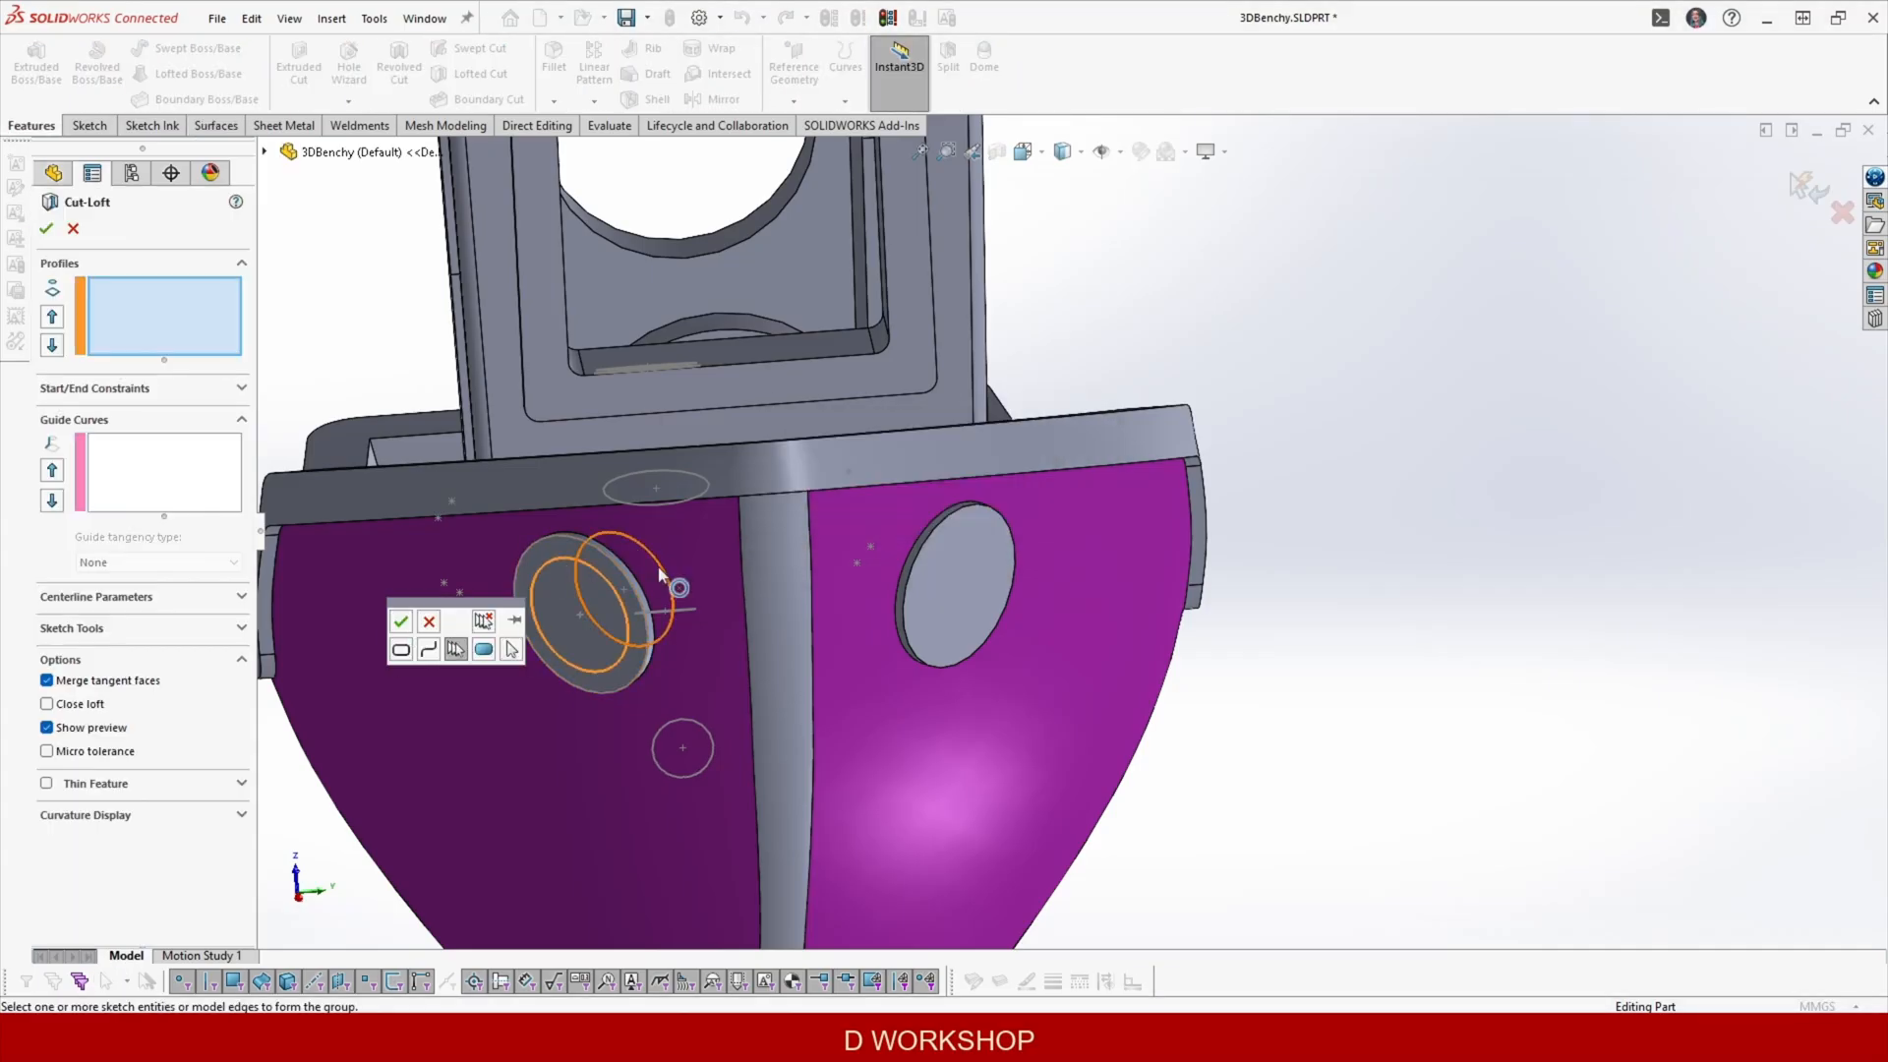
{"action": "left_click", "coordinate": [626, 537]}
{"action": "left_click", "coordinate": [468, 602]}
{"action": "left_click", "coordinate": [46, 228]}
Examine the lofted hole and its raised rim on the bow from several sides.
{"action": "middle_click_drag", "start_coordinate": [929, 565], "coordinate": [693, 374]}
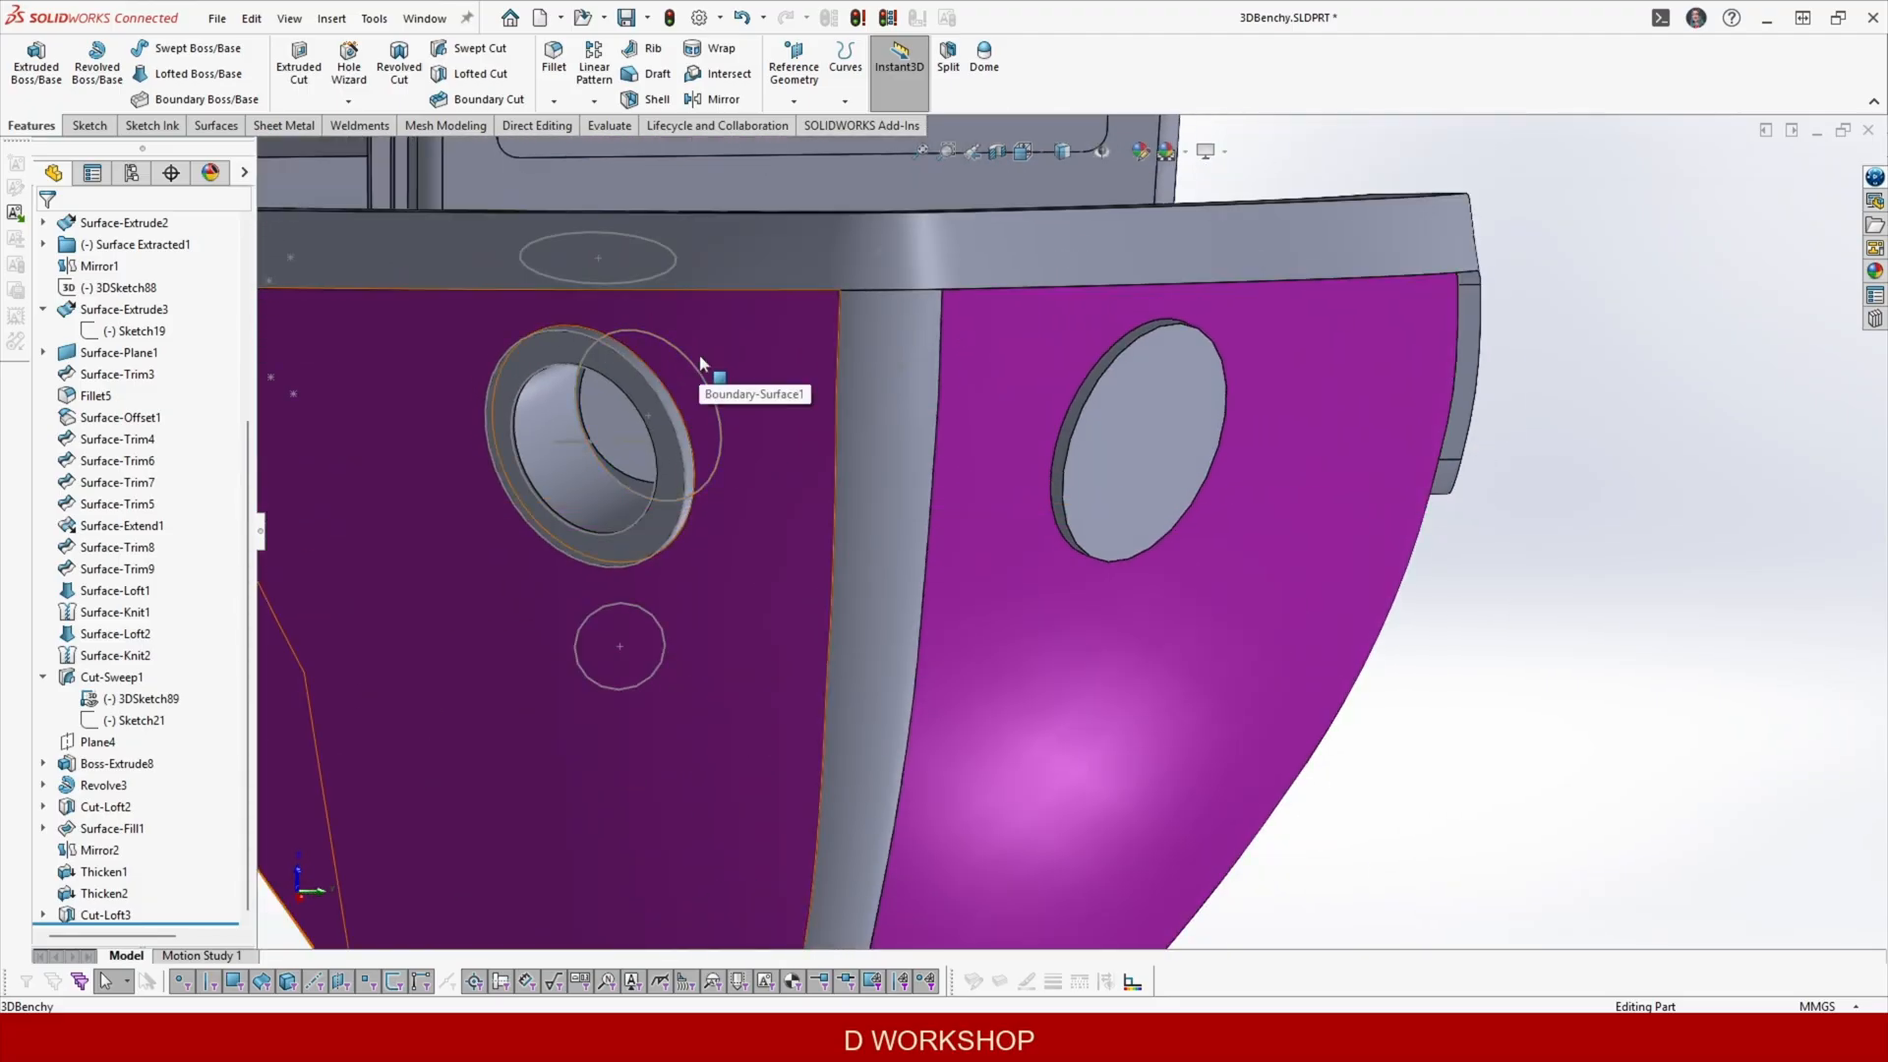
{"action": "middle_click_drag", "start_coordinate": [551, 256], "coordinate": [753, 436]}
{"action": "scroll", "coordinate": [755, 441], "scroll_direction": "up", "scroll_amount": 4}
{"action": "middle_click_drag", "start_coordinate": [1613, 492], "coordinate": [1559, 631]}
{"action": "scroll", "coordinate": [1561, 635], "scroll_direction": "down", "scroll_amount": 5}
{"action": "left_click", "coordinate": [609, 125]}
{"action": "left_click", "coordinate": [152, 59]}
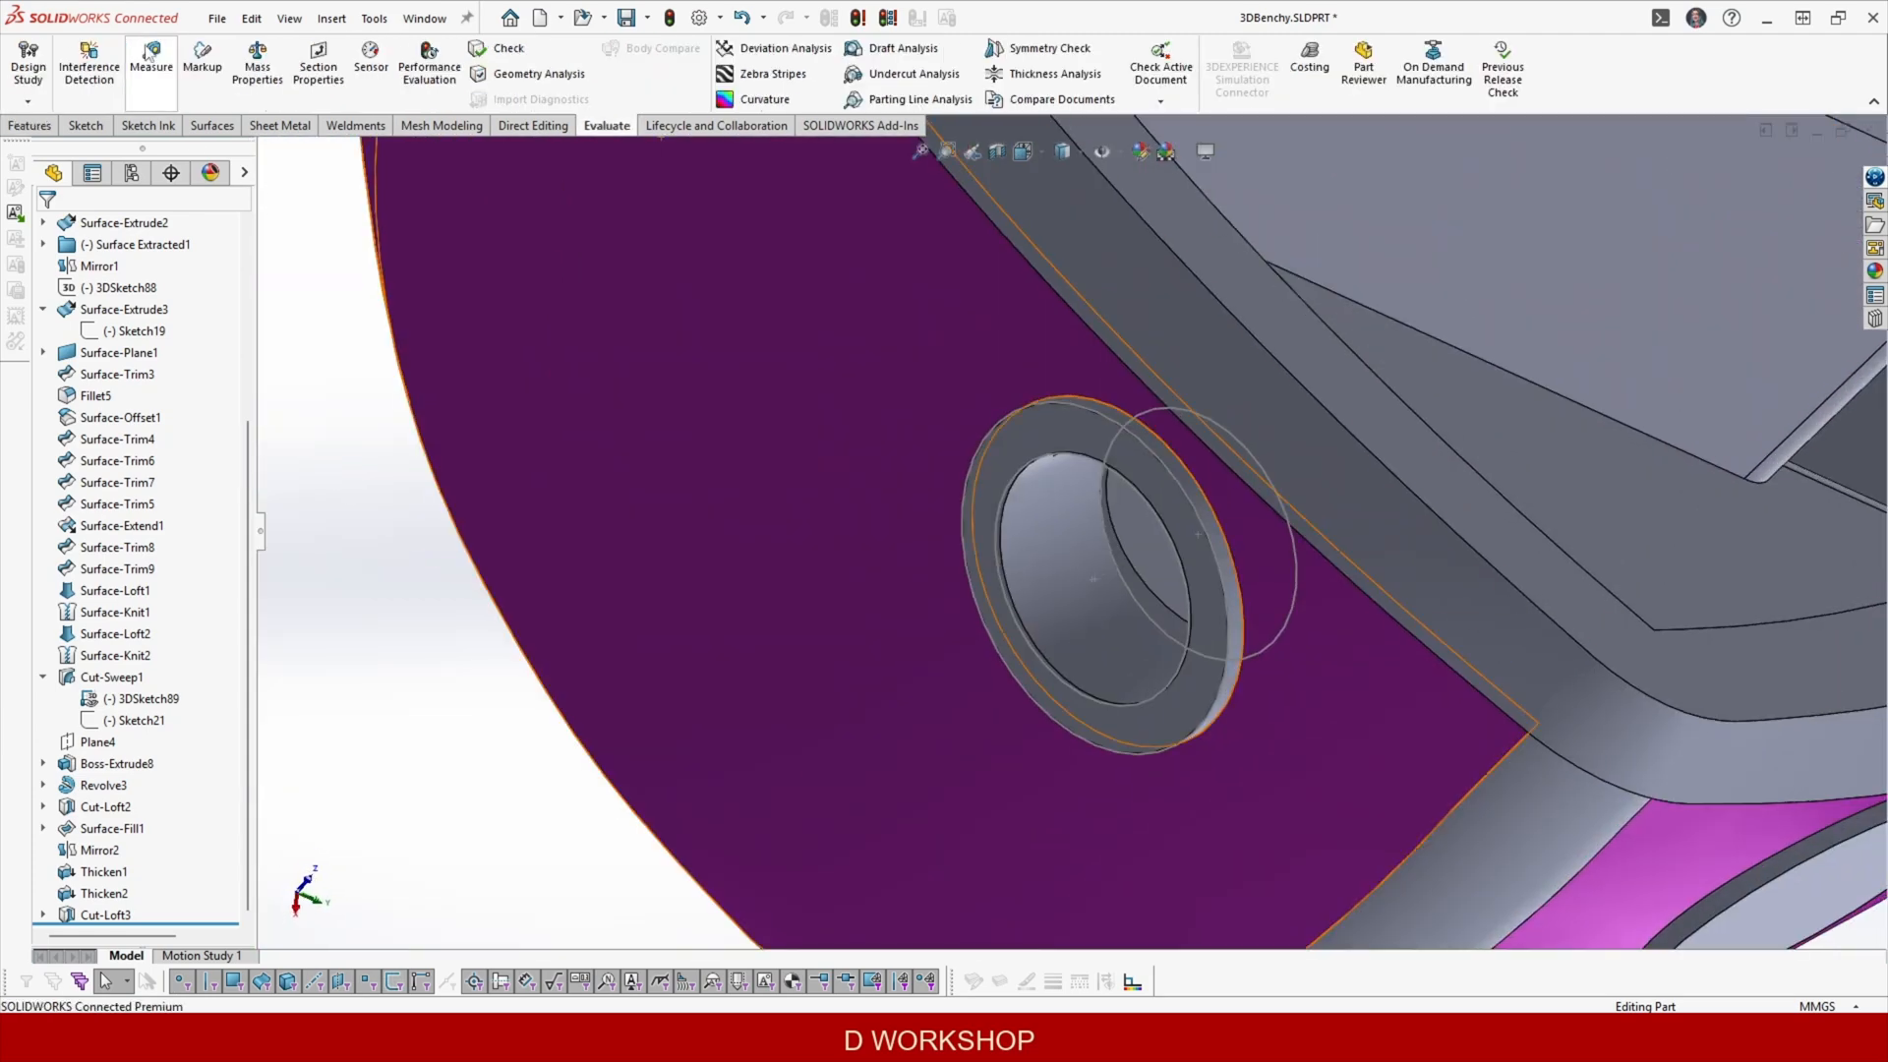
{"action": "left_click", "coordinate": [1017, 475]}
{"action": "left_click", "coordinate": [1651, 162]}
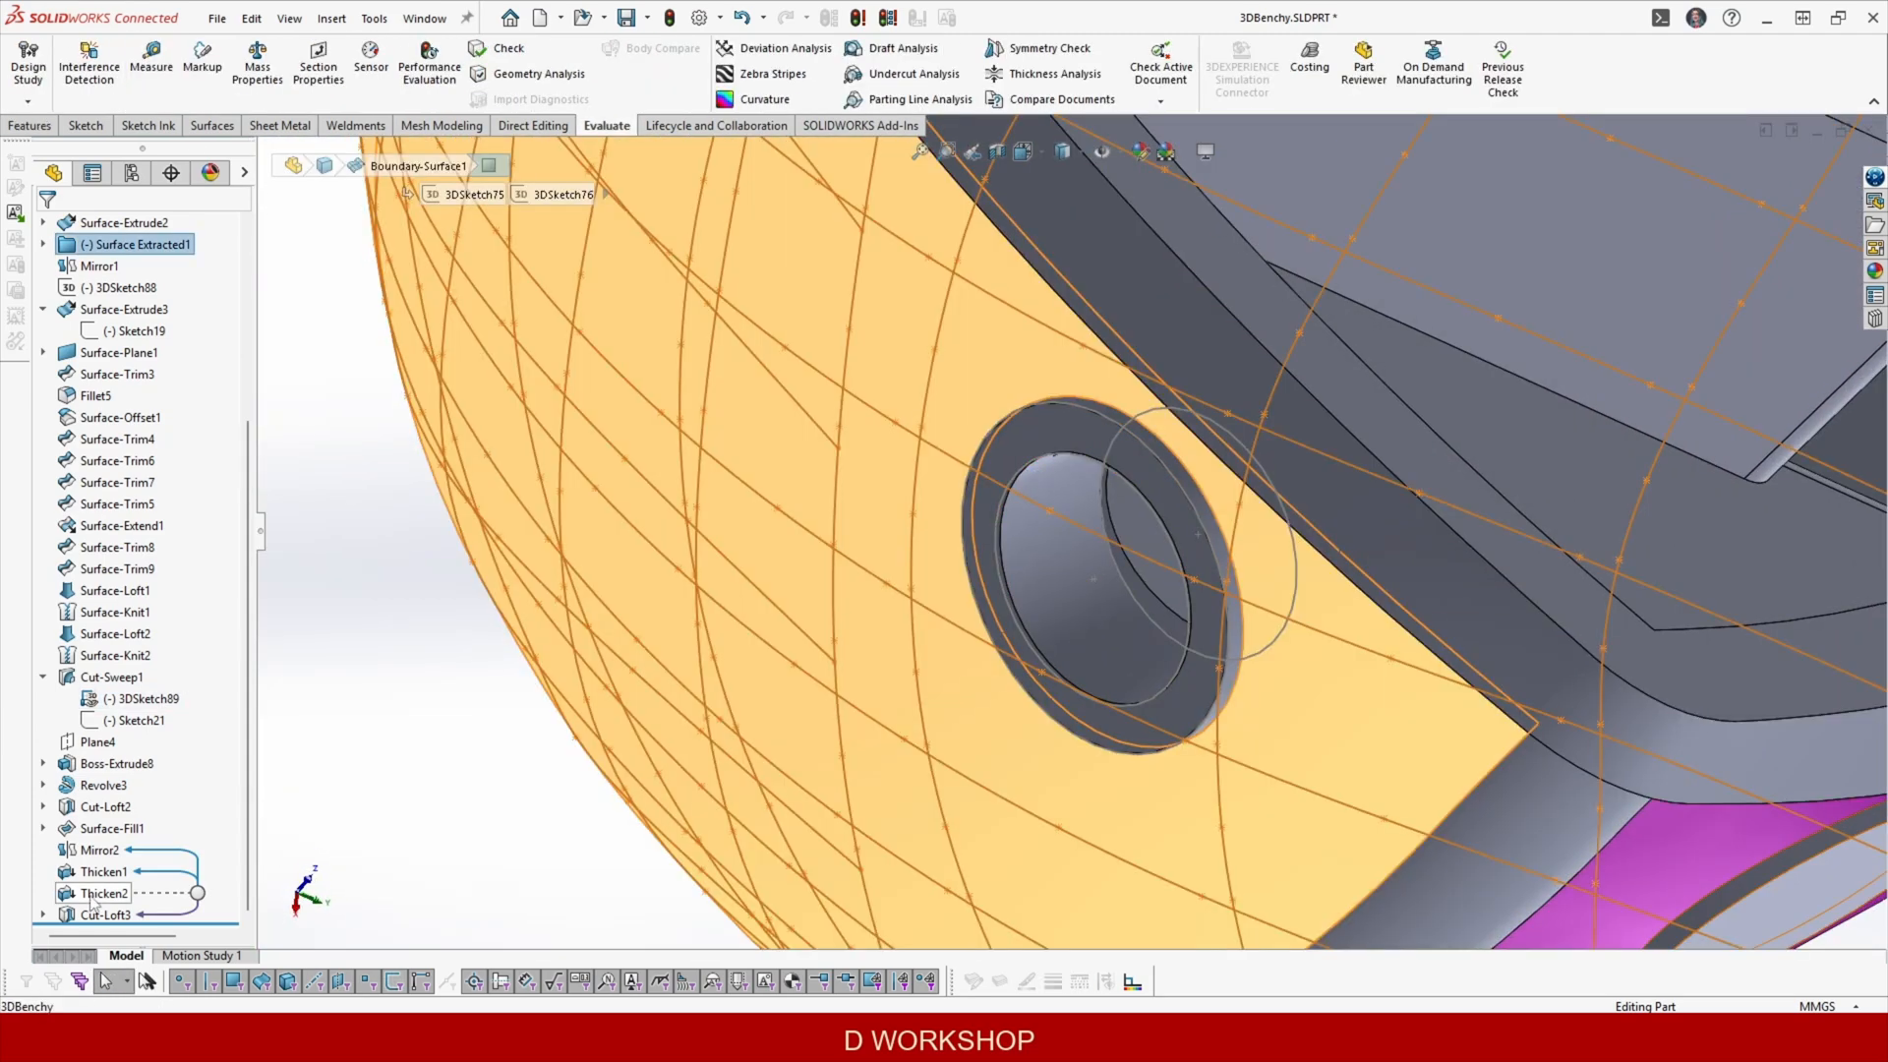
Delete the lofted cut through the bow disc.
{"action": "left_click", "coordinate": [106, 914]}
{"action": "key", "text": "Delete"}
{"action": "left_click", "coordinate": [1066, 419]}
{"action": "scroll", "coordinate": [1195, 537], "scroll_direction": "up", "scroll_amount": 3}
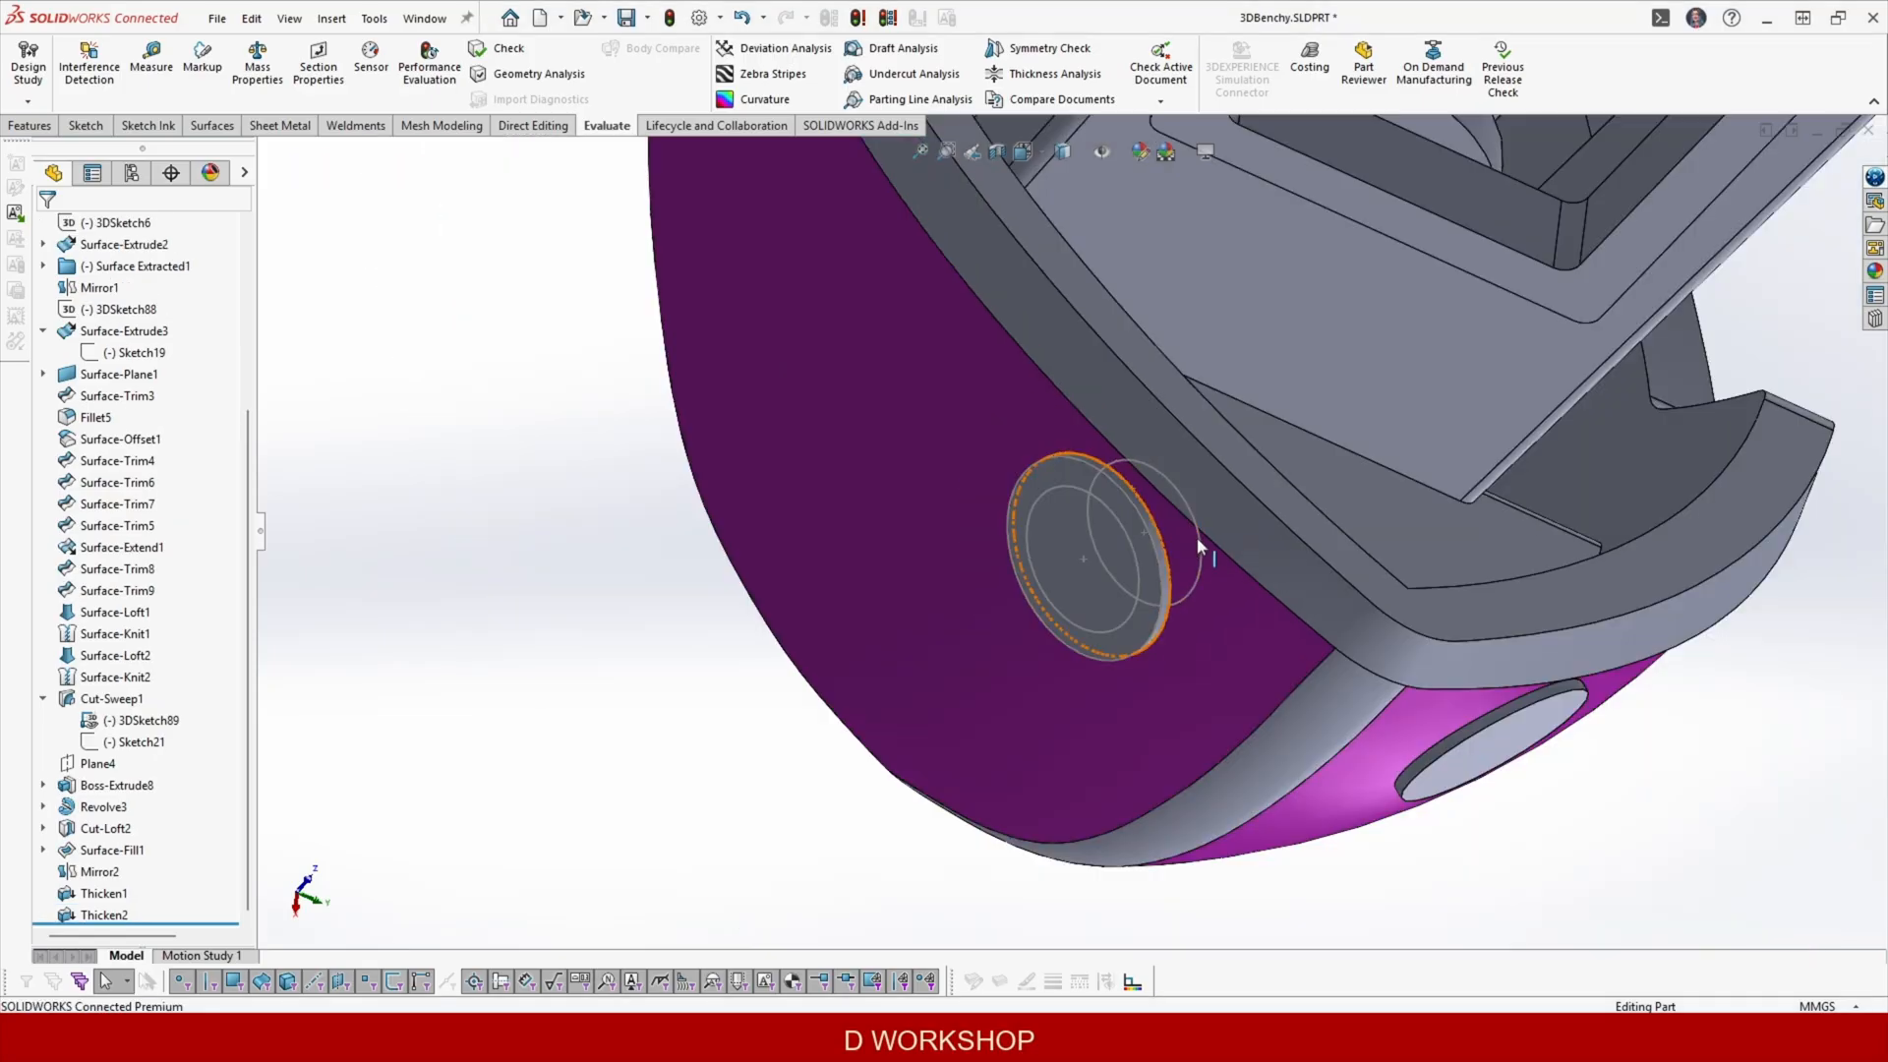
Sketch a 3D line from the bow disc's centre to the centre of the circle inside the hull.
{"action": "middle_click_drag", "start_coordinate": [1003, 551], "coordinate": [968, 422]}
{"action": "scroll", "coordinate": [1056, 538], "scroll_direction": "down", "scroll_amount": 4}
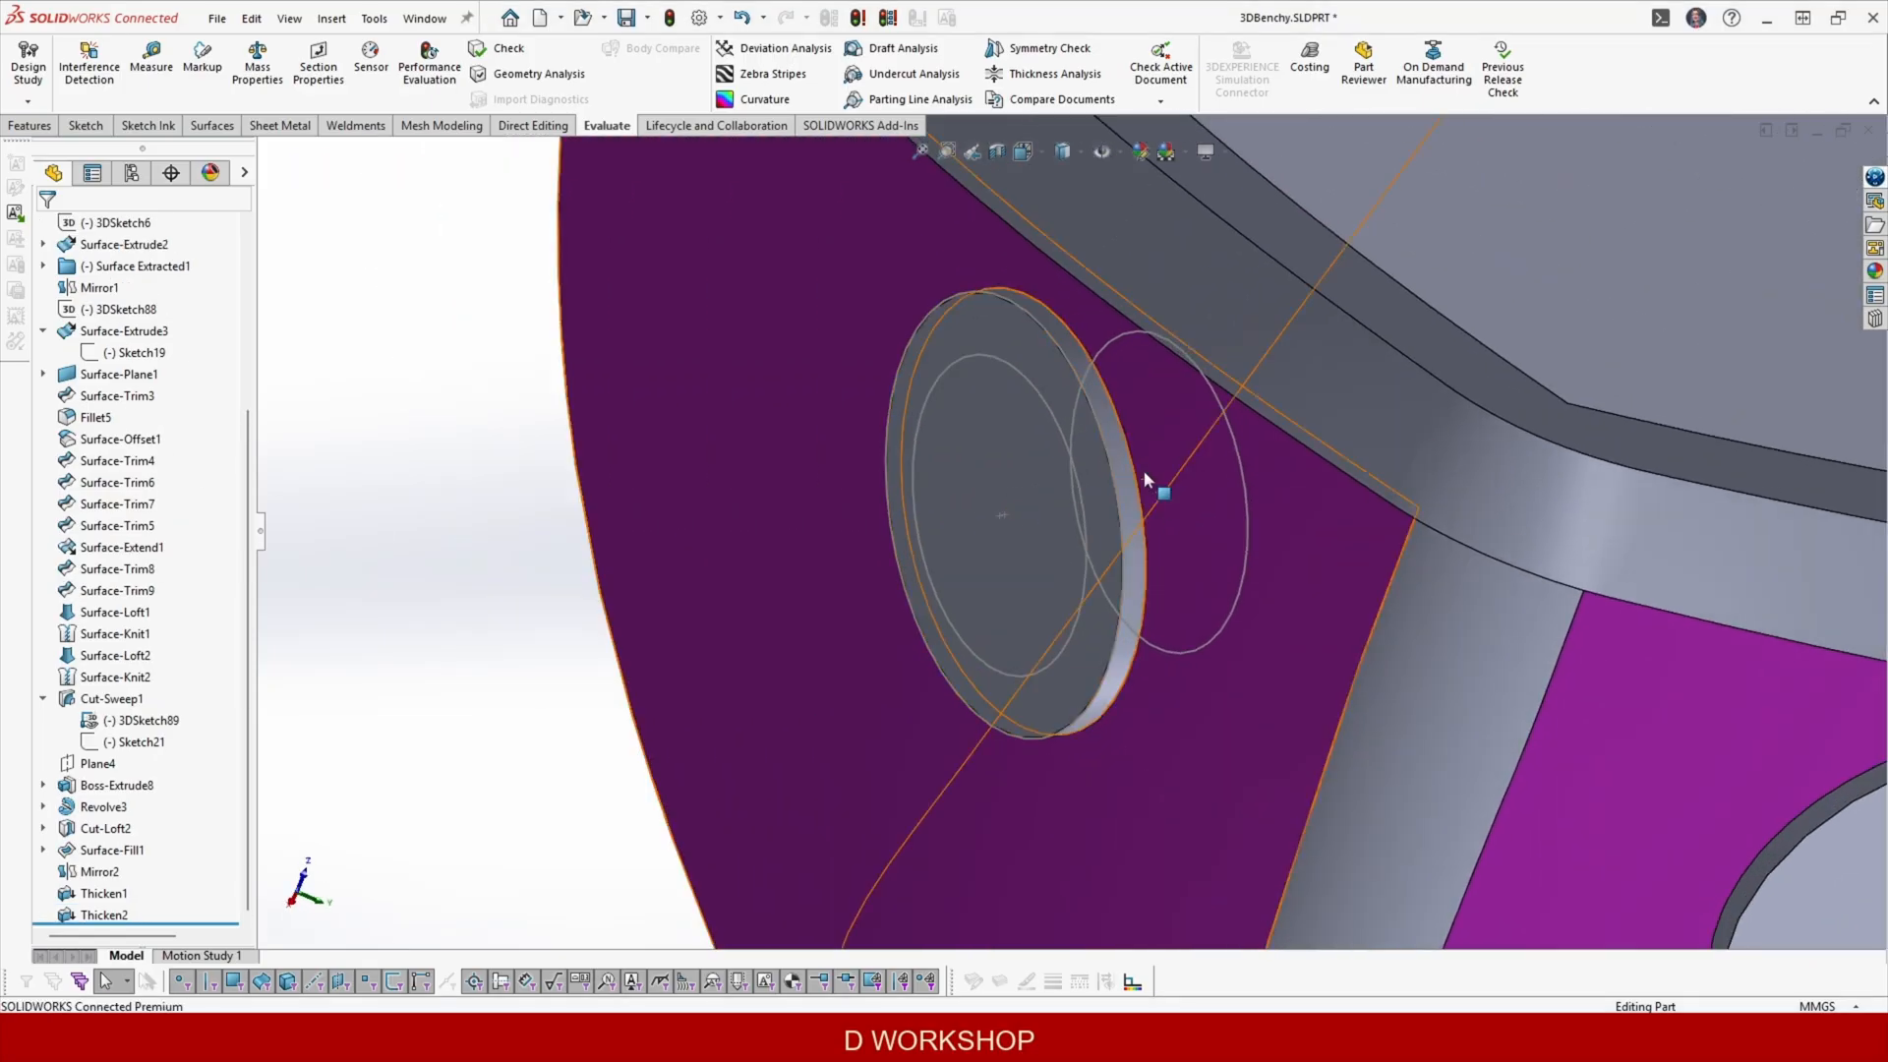
{"action": "left_click", "coordinate": [85, 128]}
{"action": "left_click", "coordinate": [26, 101]}
{"action": "left_click", "coordinate": [65, 147]}
{"action": "left_click", "coordinate": [128, 48]}
{"action": "left_click_drag", "start_coordinate": [968, 543], "coordinate": [1285, 499]}
{"action": "key", "text": "Escape"}
Extend the 3D line through both circle centres, from outside the hull to beyond the inner circle, and finish the sketch.
{"action": "left_click", "coordinate": [1159, 494]}
{"action": "left_click", "coordinate": [1163, 517], "text": "ctrl"}
{"action": "left_click", "coordinate": [1259, 426]}
{"action": "left_click", "coordinate": [1000, 514]}
{"action": "left_click", "coordinate": [468, 590], "text": "ctrl"}
{"action": "left_click", "coordinate": [560, 504]}
{"action": "scroll", "coordinate": [688, 521], "scroll_direction": "up", "scroll_amount": 3}
{"action": "left_click_drag", "start_coordinate": [989, 529], "coordinate": [1370, 472]}
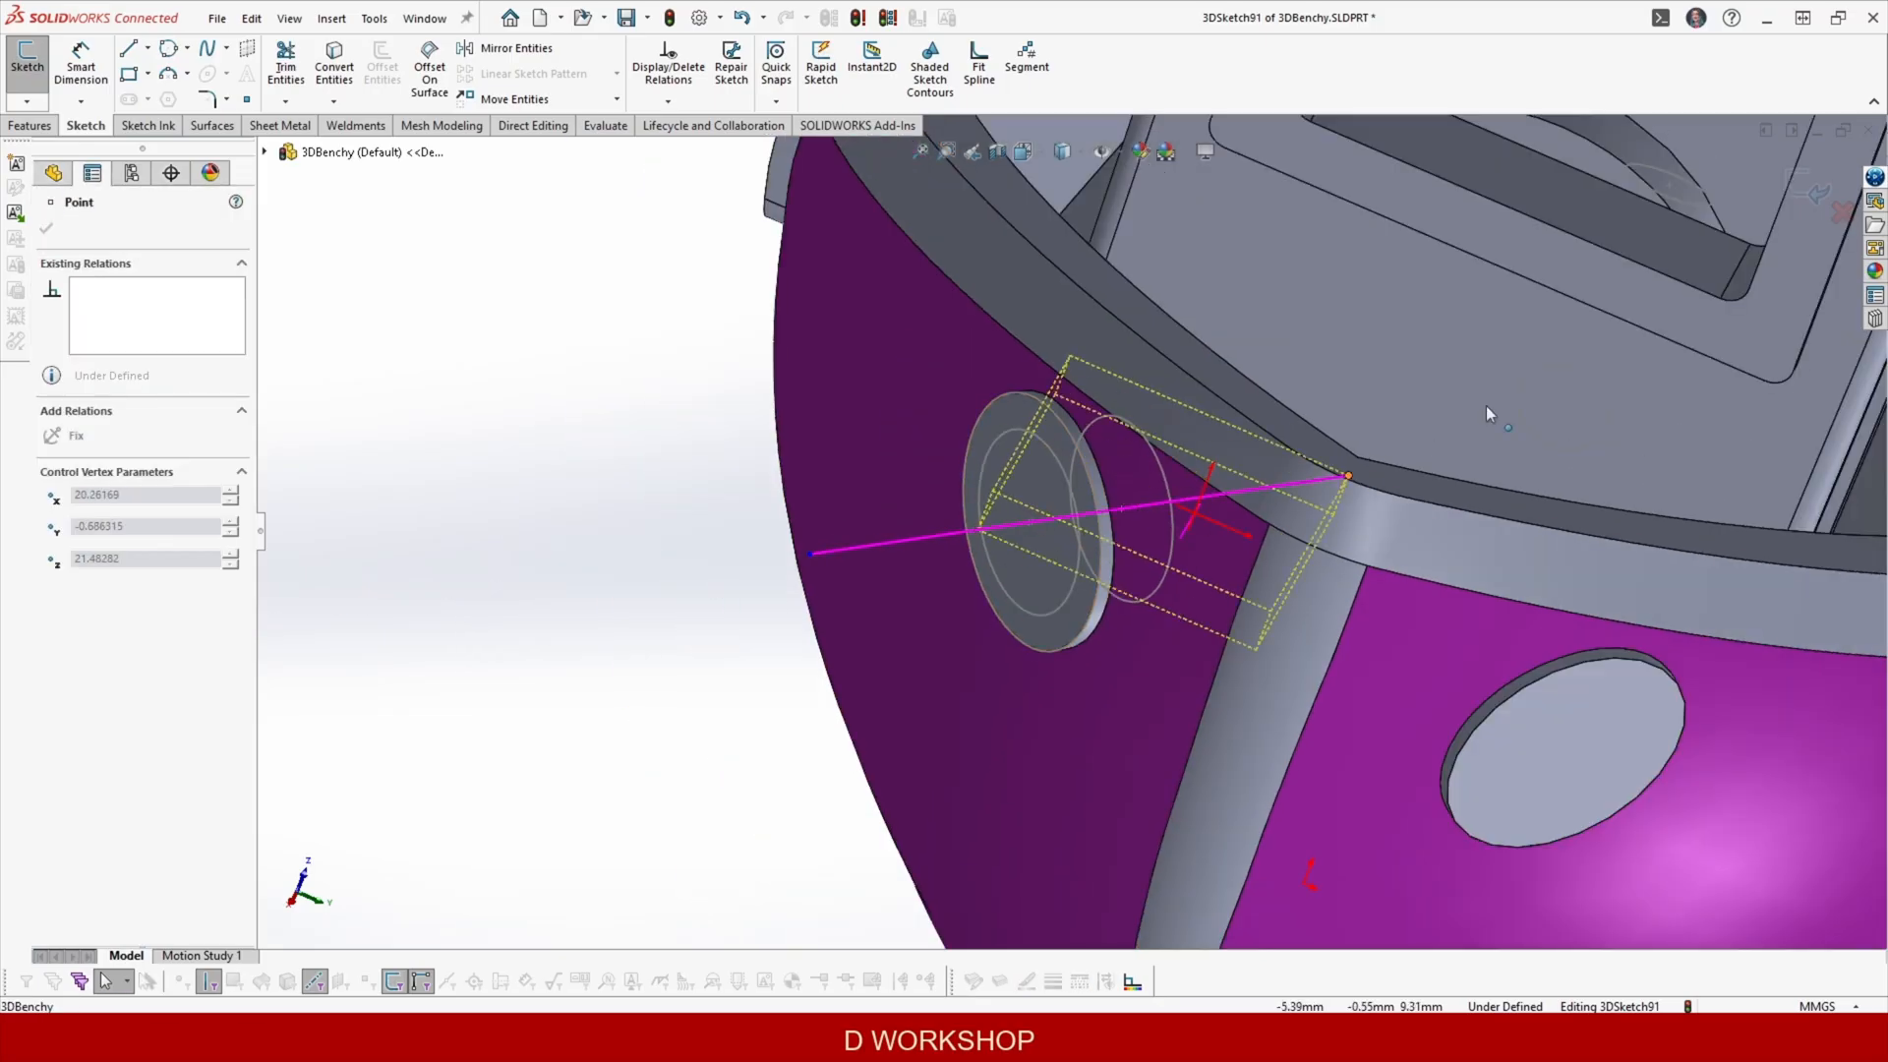
{"action": "left_click", "coordinate": [521, 51]}
{"action": "scroll", "coordinate": [910, 421], "scroll_direction": "up", "scroll_amount": 4}
{"action": "mouse_move", "coordinate": [911, 421]}
{"action": "middle_mouse_down"}
{"action": "mouse_move", "coordinate": [885, 458]}
{"action": "mouse_move", "coordinate": [949, 472]}
{"action": "middle_mouse_up"}
{"action": "left_click", "coordinate": [73, 228]}
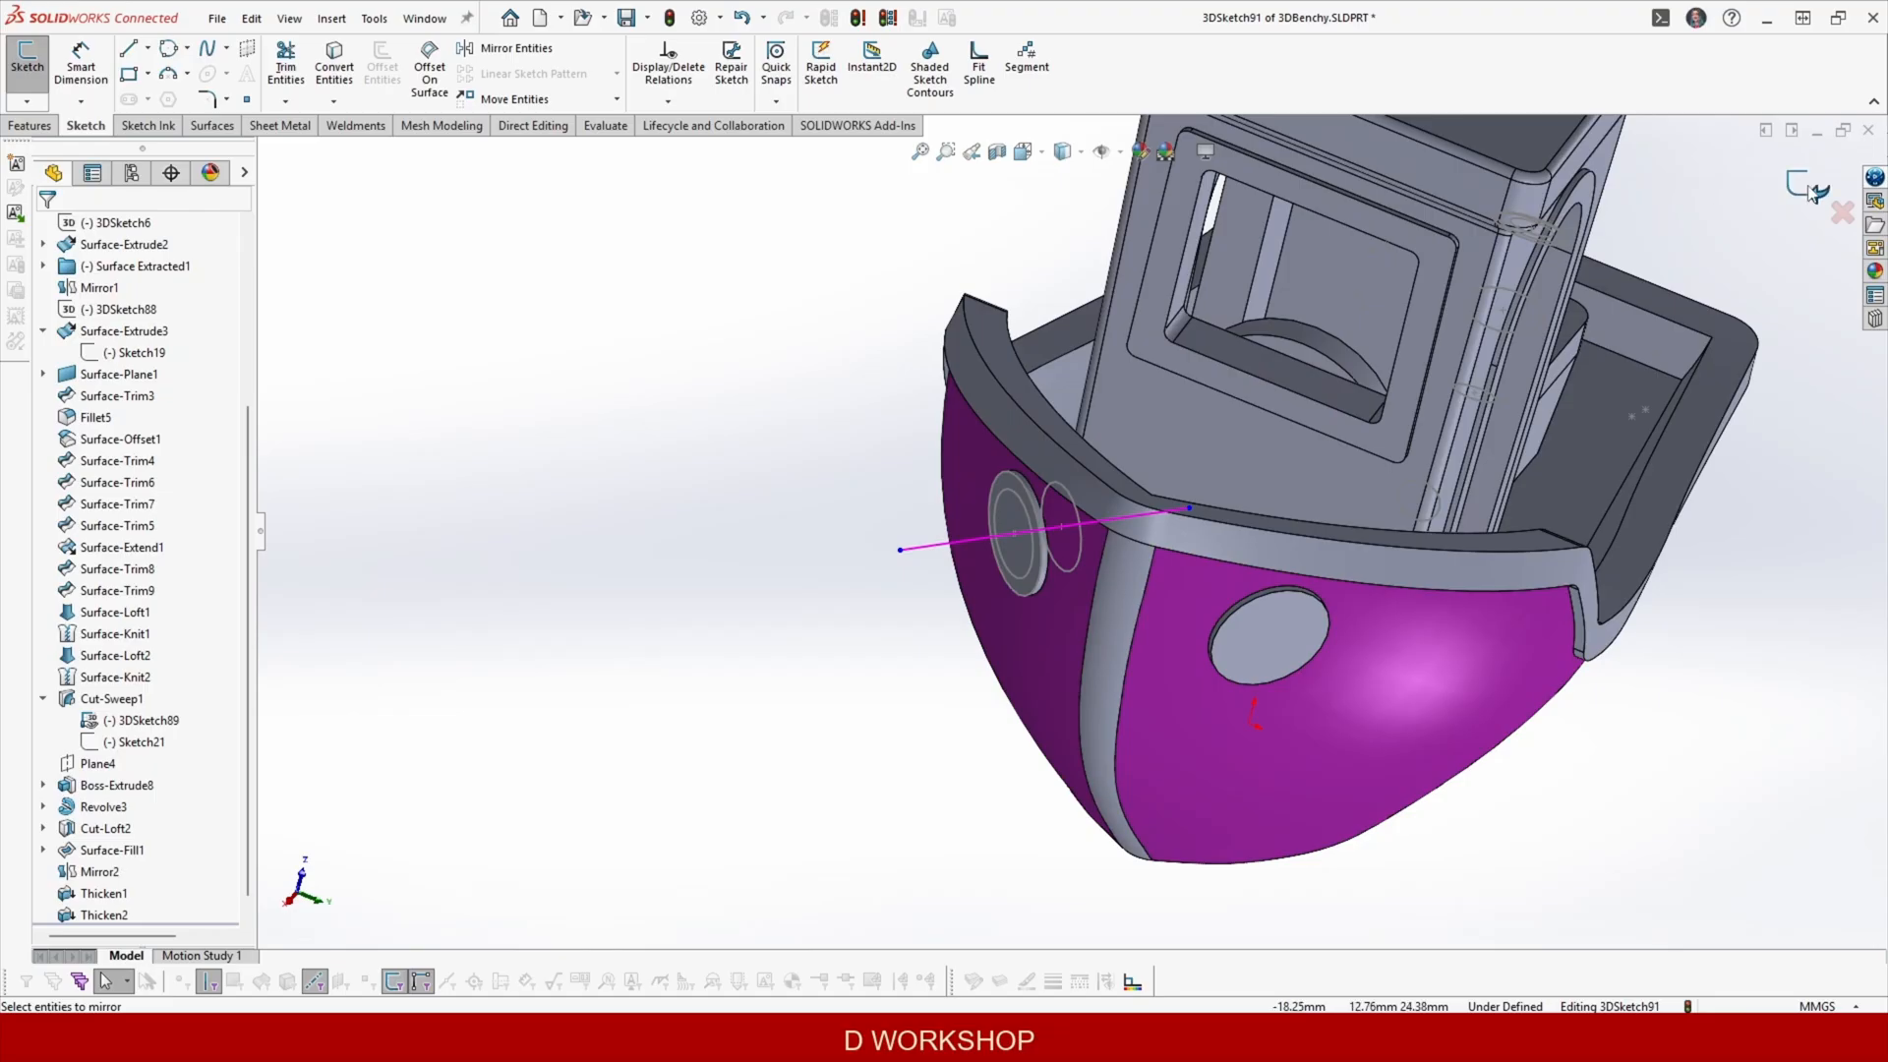
{"action": "left_click", "coordinate": [1812, 193]}
Cut the bow hole with a swept cut using a 4 mm circular profile along the 3D line.
{"action": "left_click", "coordinate": [30, 126]}
{"action": "left_click", "coordinate": [478, 49]}
{"action": "left_click", "coordinate": [90, 302]}
{"action": "double_click", "coordinate": [172, 376]}
{"action": "type", "text": "4"}
{"action": "key", "text": "Return"}
{"action": "left_click", "coordinate": [46, 229]}
{"action": "left_click", "coordinate": [526, 614]}
Mirror the bow hole's swept cut about the Top Plane.
{"action": "scroll", "coordinate": [120, 374], "scroll_direction": "up", "scroll_amount": 5}
{"action": "left_click", "coordinate": [118, 375]}
{"action": "left_click", "coordinate": [714, 99]}
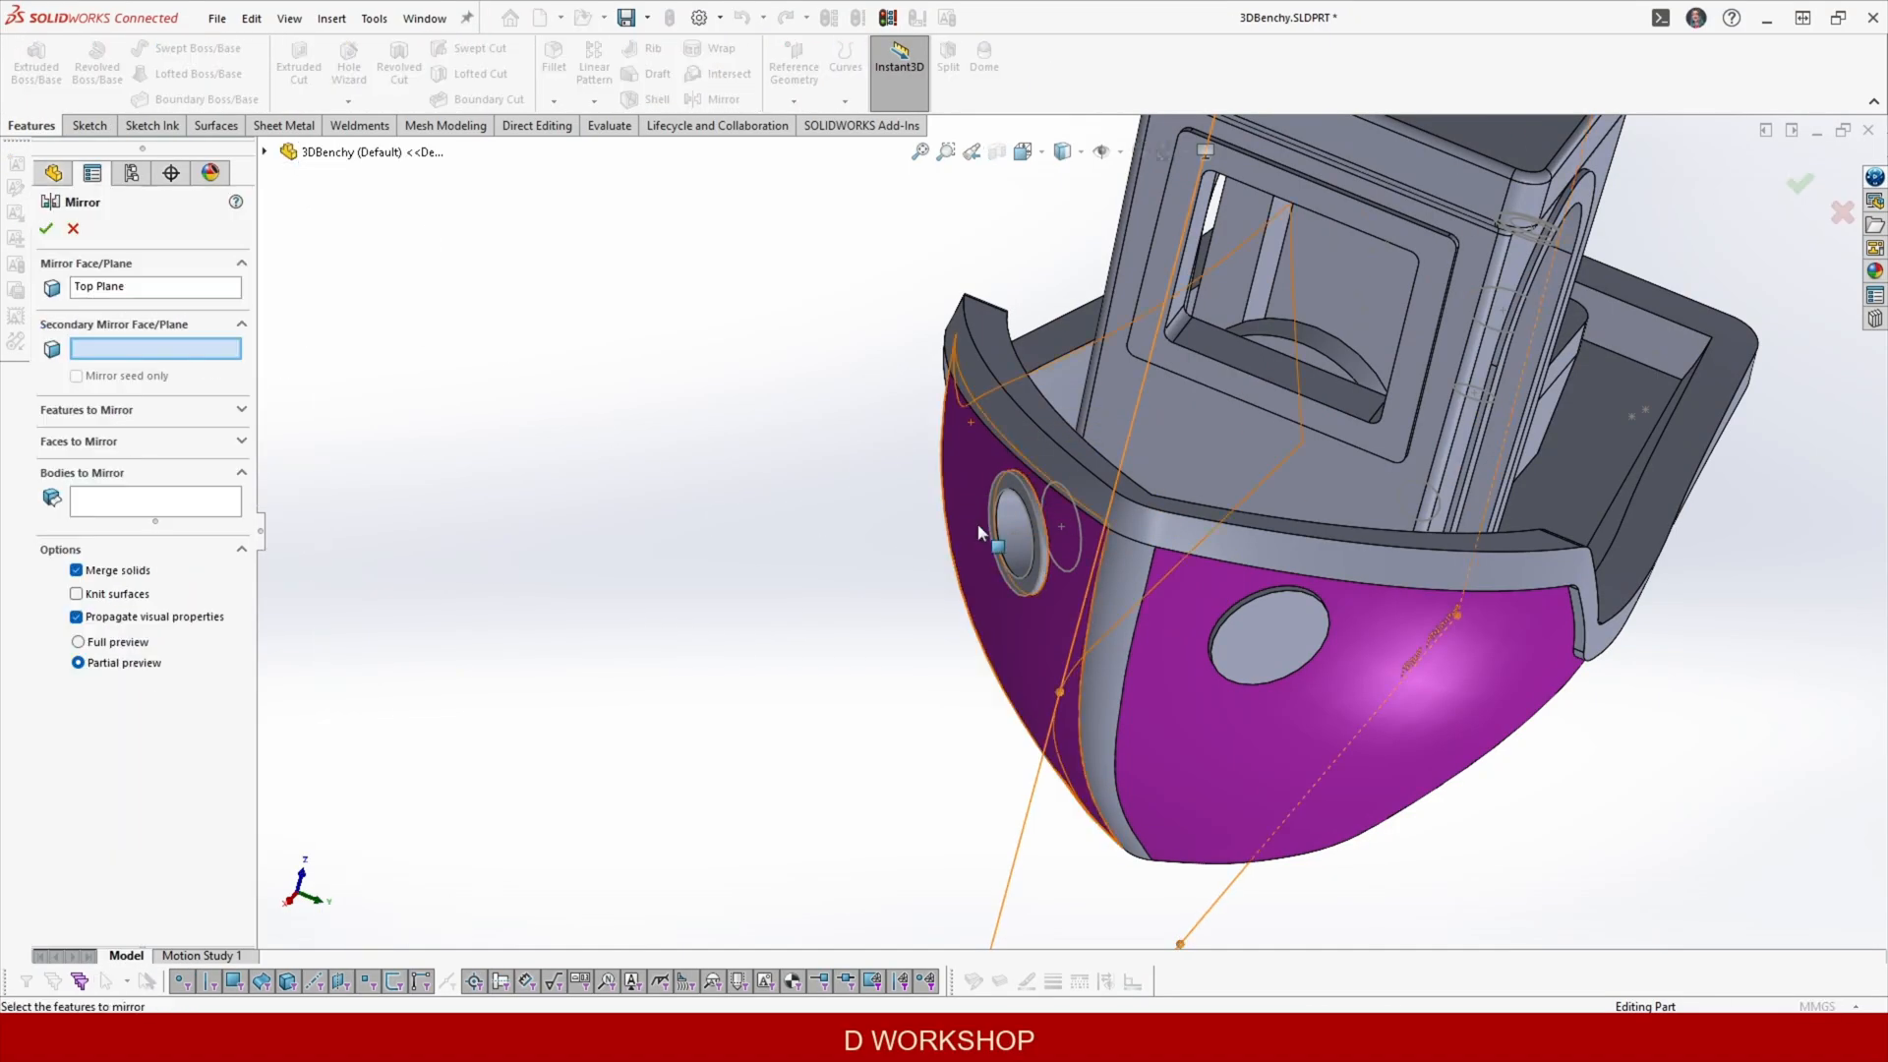
{"action": "left_click", "coordinate": [115, 473]}
{"action": "left_click", "coordinate": [46, 228]}
{"action": "left_click", "coordinate": [1107, 419]}
Show the Mesh1 boat mesh over the solid model to compare its rounded edges.
{"action": "scroll", "coordinate": [1188, 518], "scroll_direction": "up", "scroll_amount": 4}
{"action": "mouse_move", "coordinate": [1067, 551]}
{"action": "middle_mouse_down"}
{"action": "mouse_move", "coordinate": [1188, 518]}
{"action": "mouse_move", "coordinate": [1164, 606]}
{"action": "mouse_move", "coordinate": [1184, 641]}
{"action": "mouse_move", "coordinate": [984, 443]}
{"action": "middle_mouse_up"}
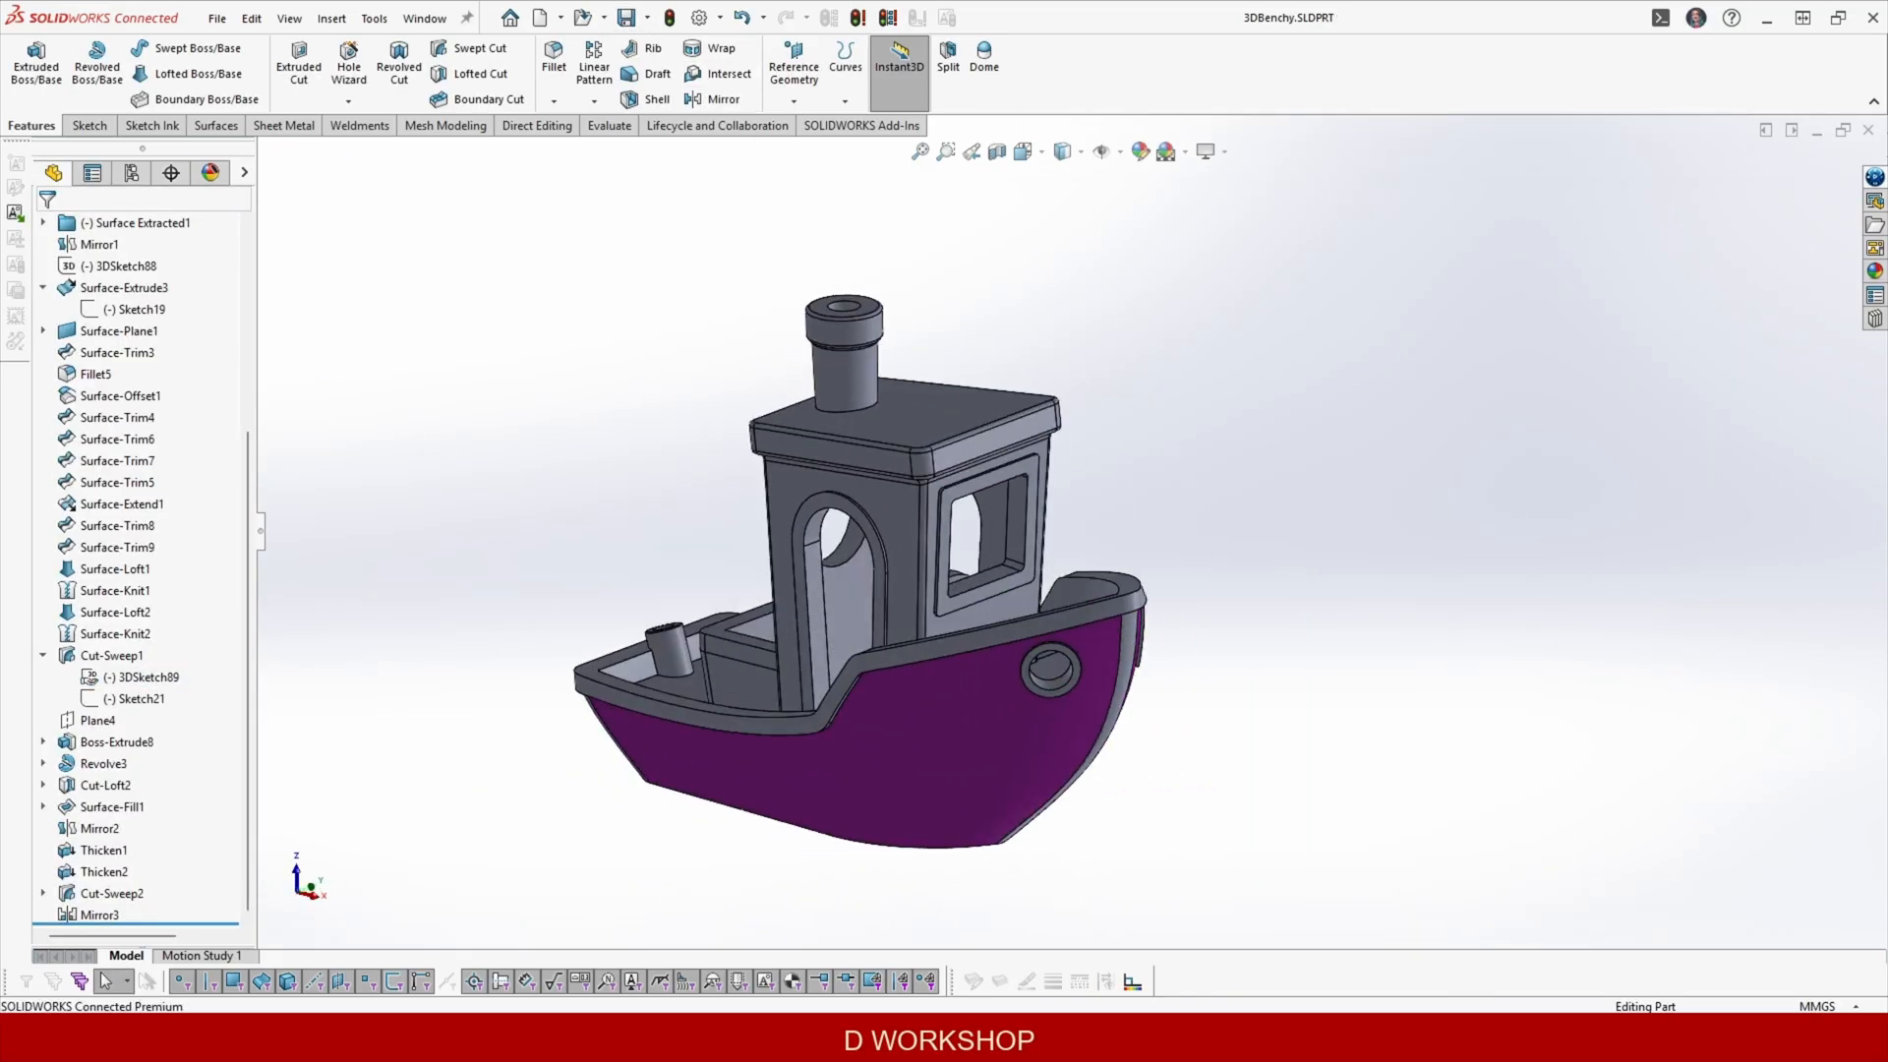
{"action": "scroll", "coordinate": [842, 772], "scroll_direction": "down", "scroll_amount": 1}
{"action": "middle_click_drag", "start_coordinate": [889, 690], "coordinate": [907, 677]}
{"action": "left_click", "coordinate": [609, 126]}
{"action": "scroll", "coordinate": [118, 551], "scroll_direction": "up", "scroll_amount": 4}
{"action": "right_click", "coordinate": [94, 375]}
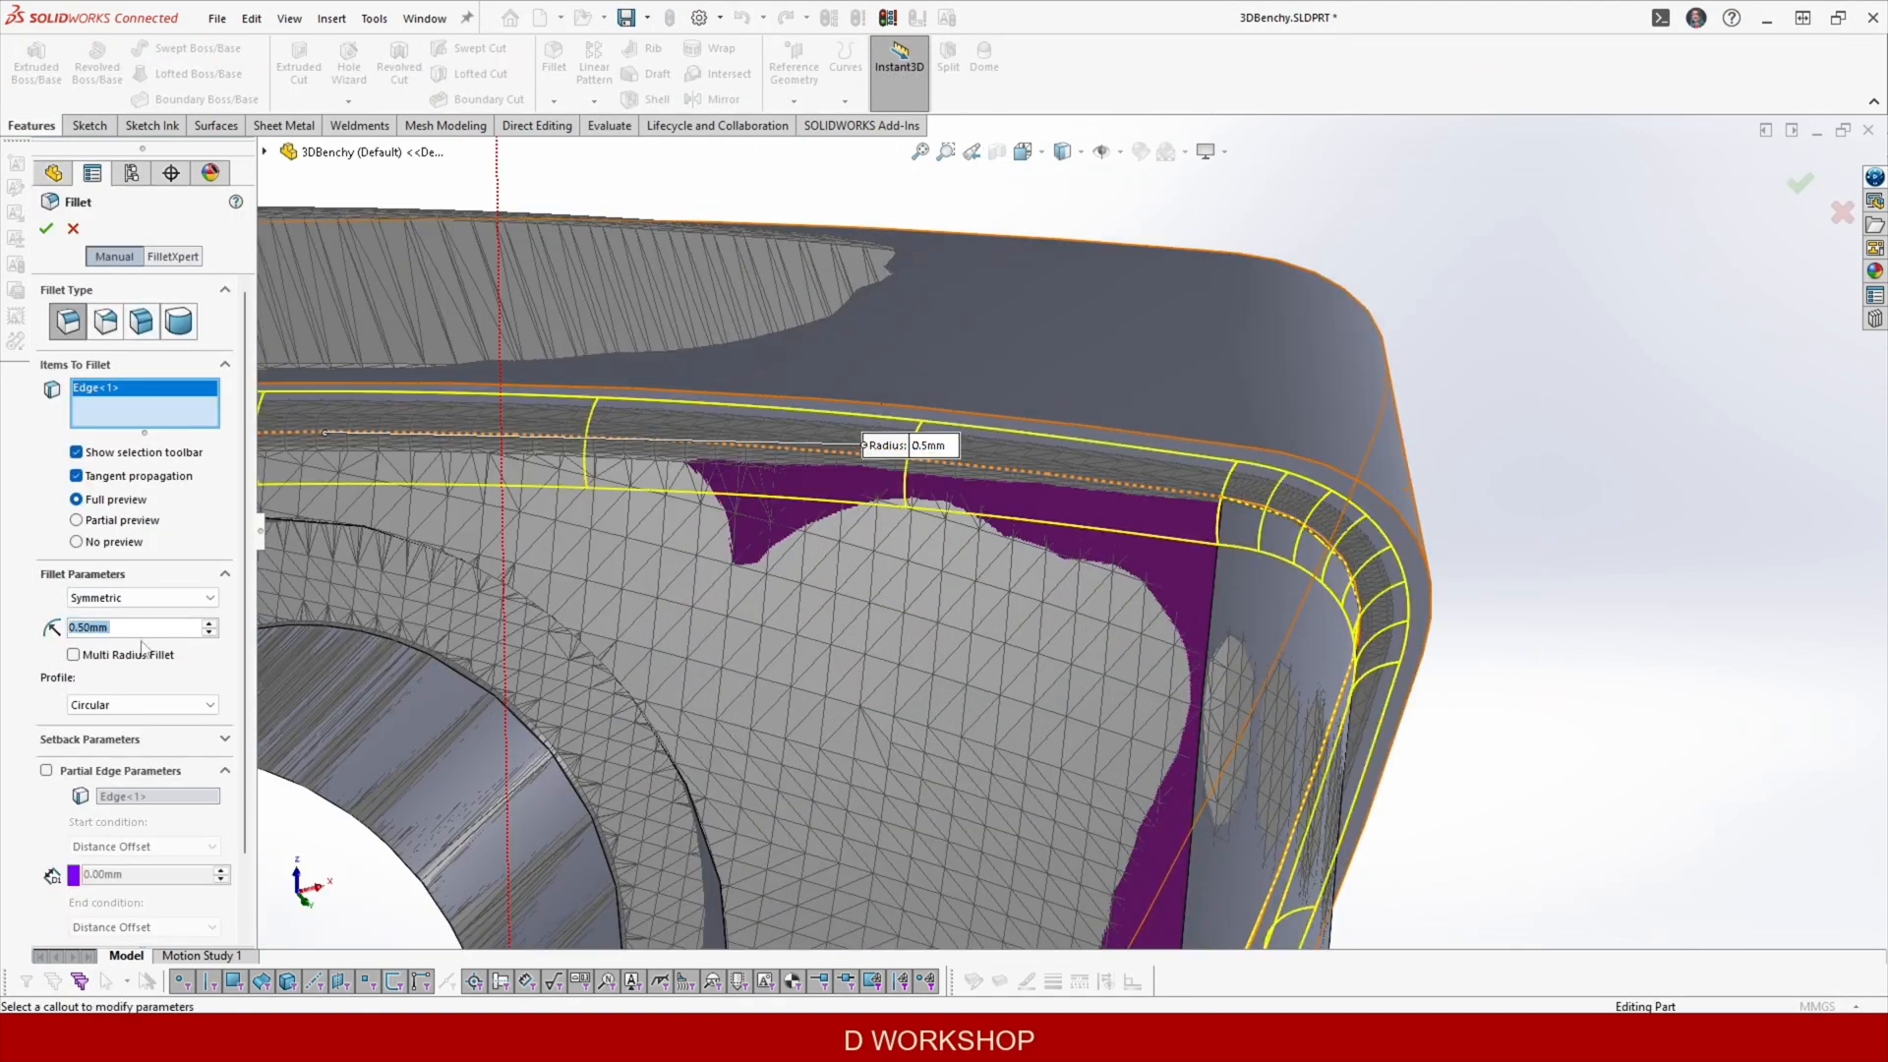
Fillet the hull rim and interior corner edges to match the mesh, using radii of 0.2 mm, 1 mm and 0.3 mm.
{"action": "type", "text": "0.20mm"}
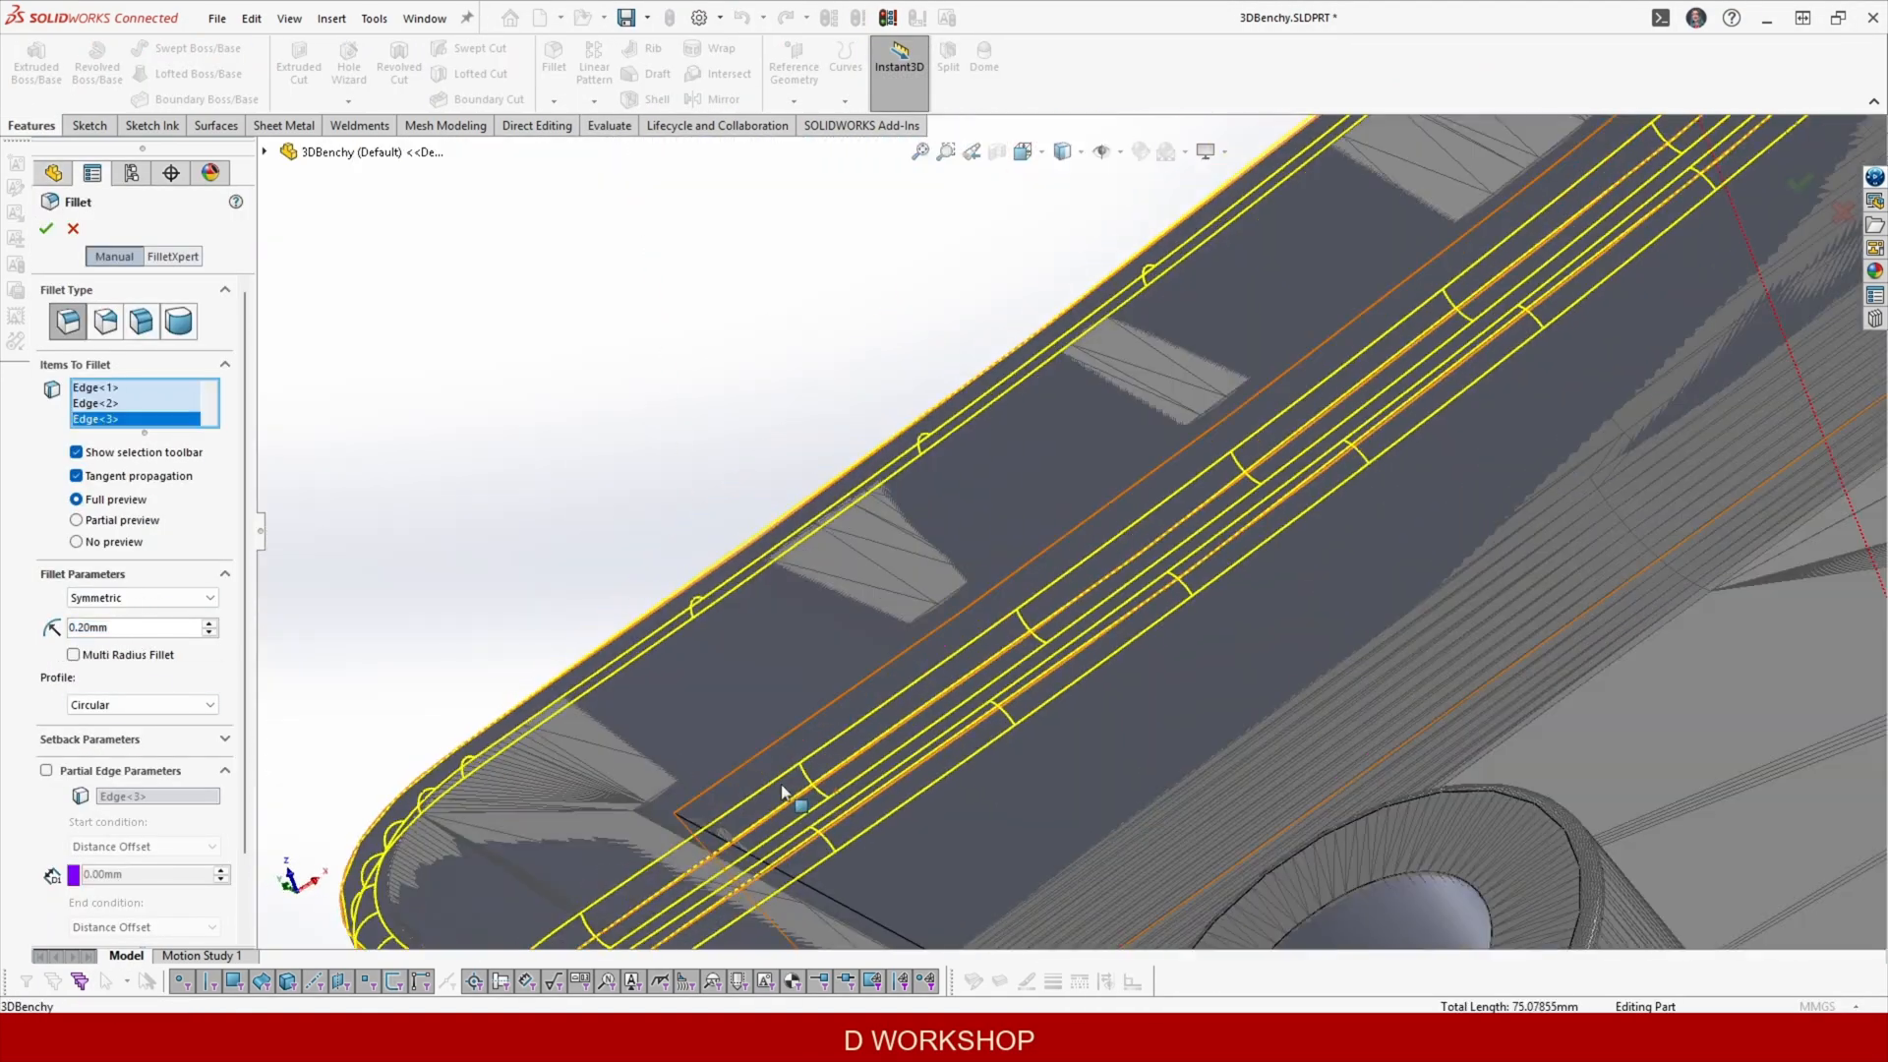
{"action": "left_click", "coordinate": [1067, 531]}
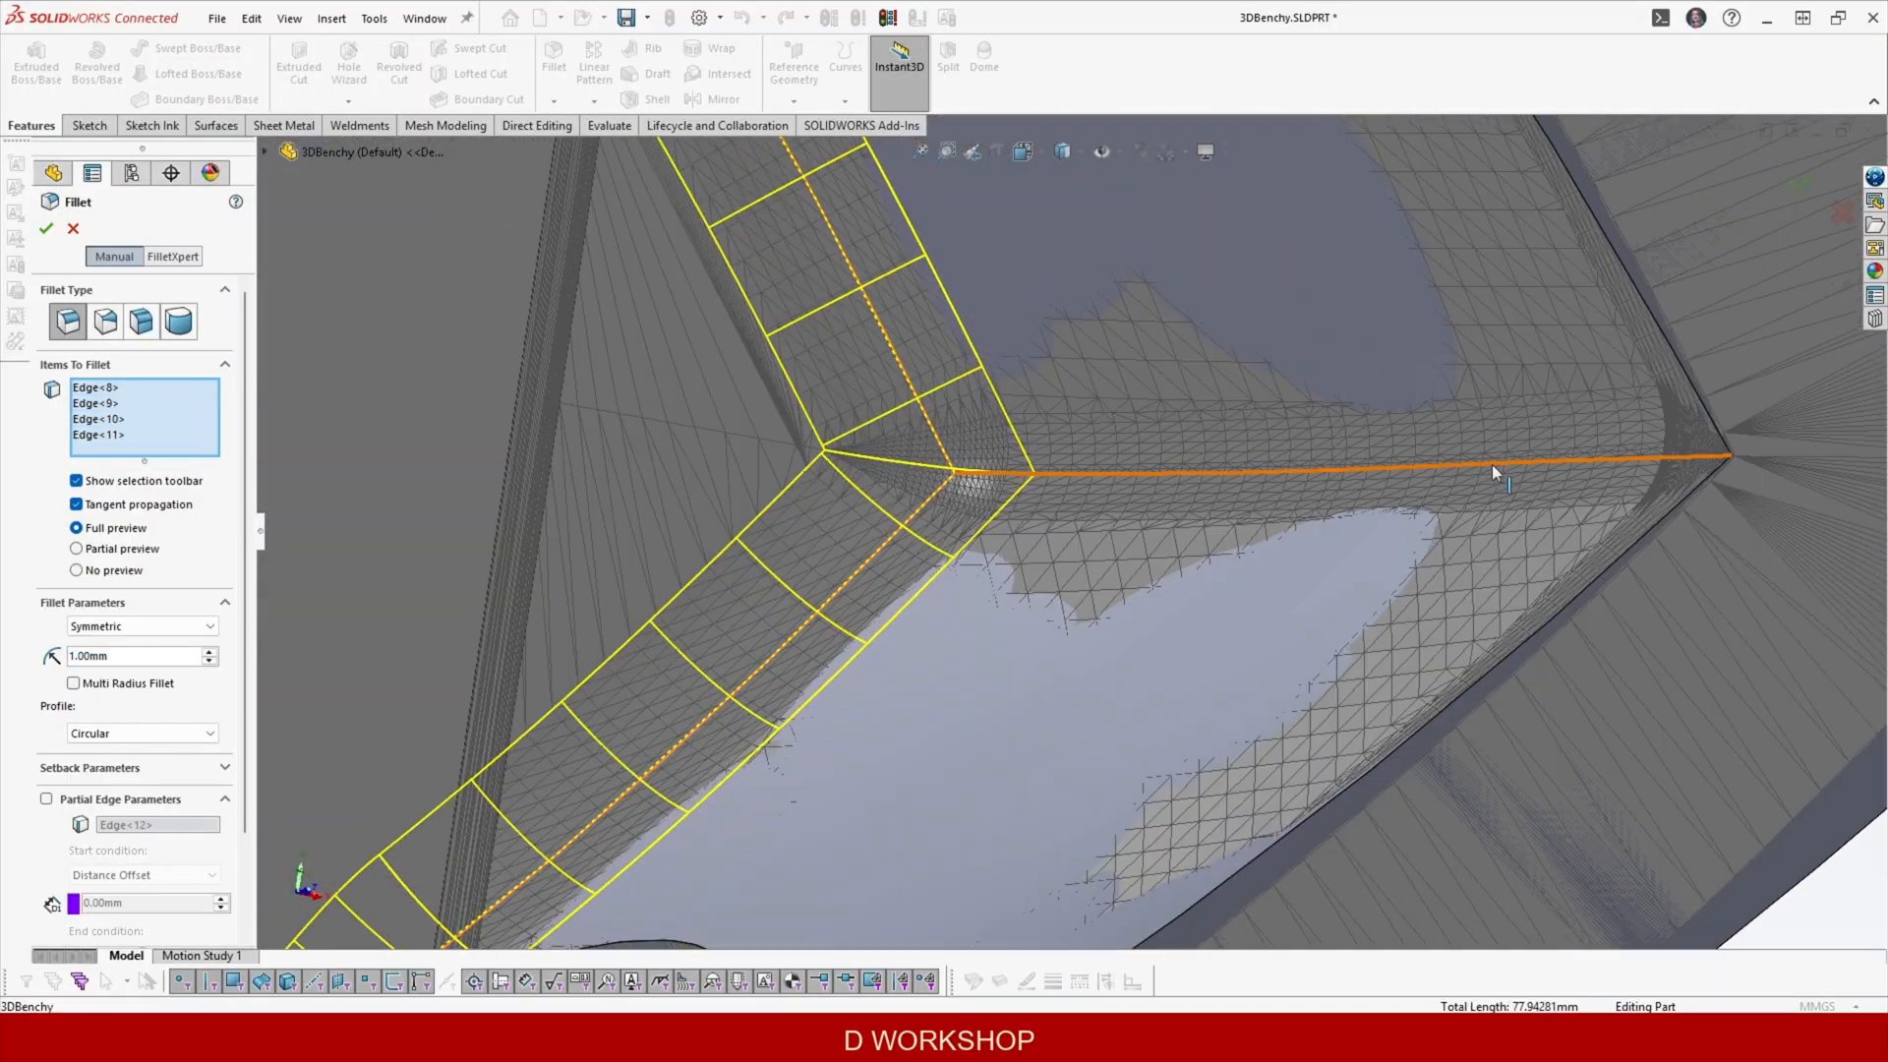
{"action": "left_click", "coordinate": [1207, 480]}
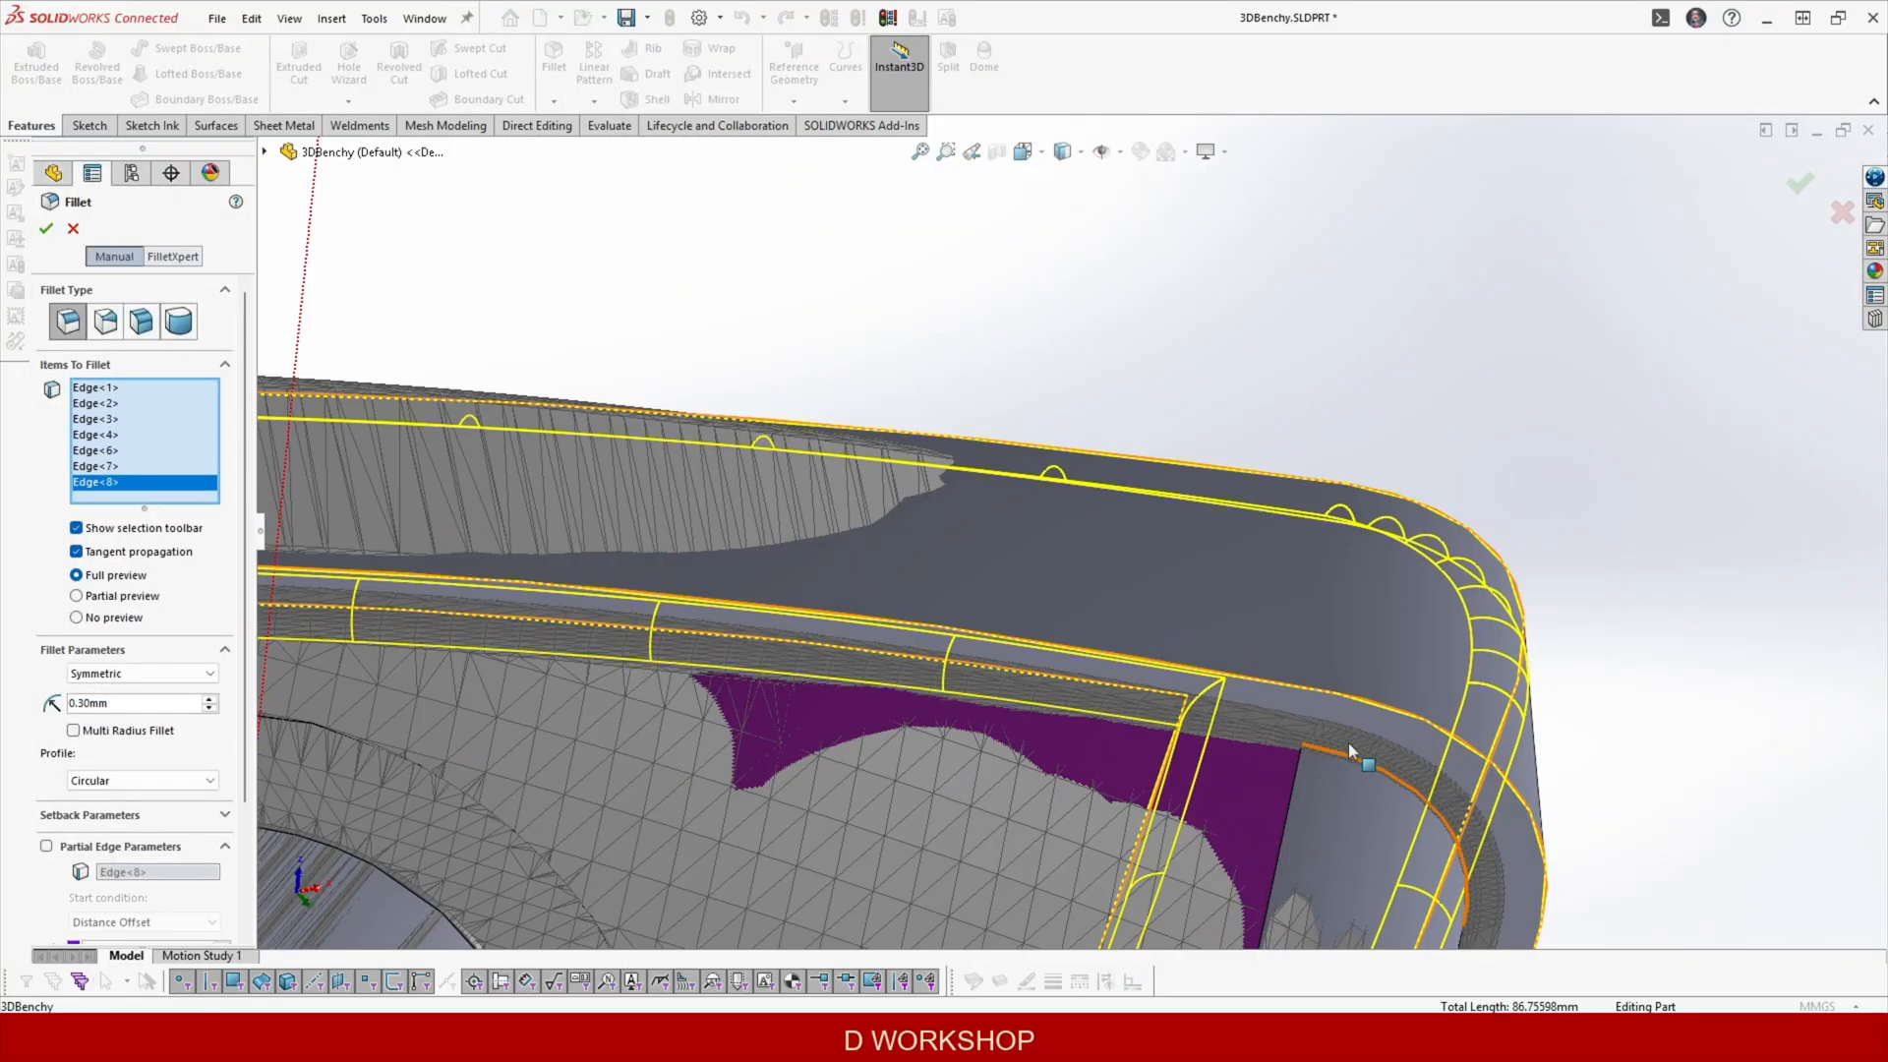
{"action": "left_click", "coordinate": [1348, 742]}
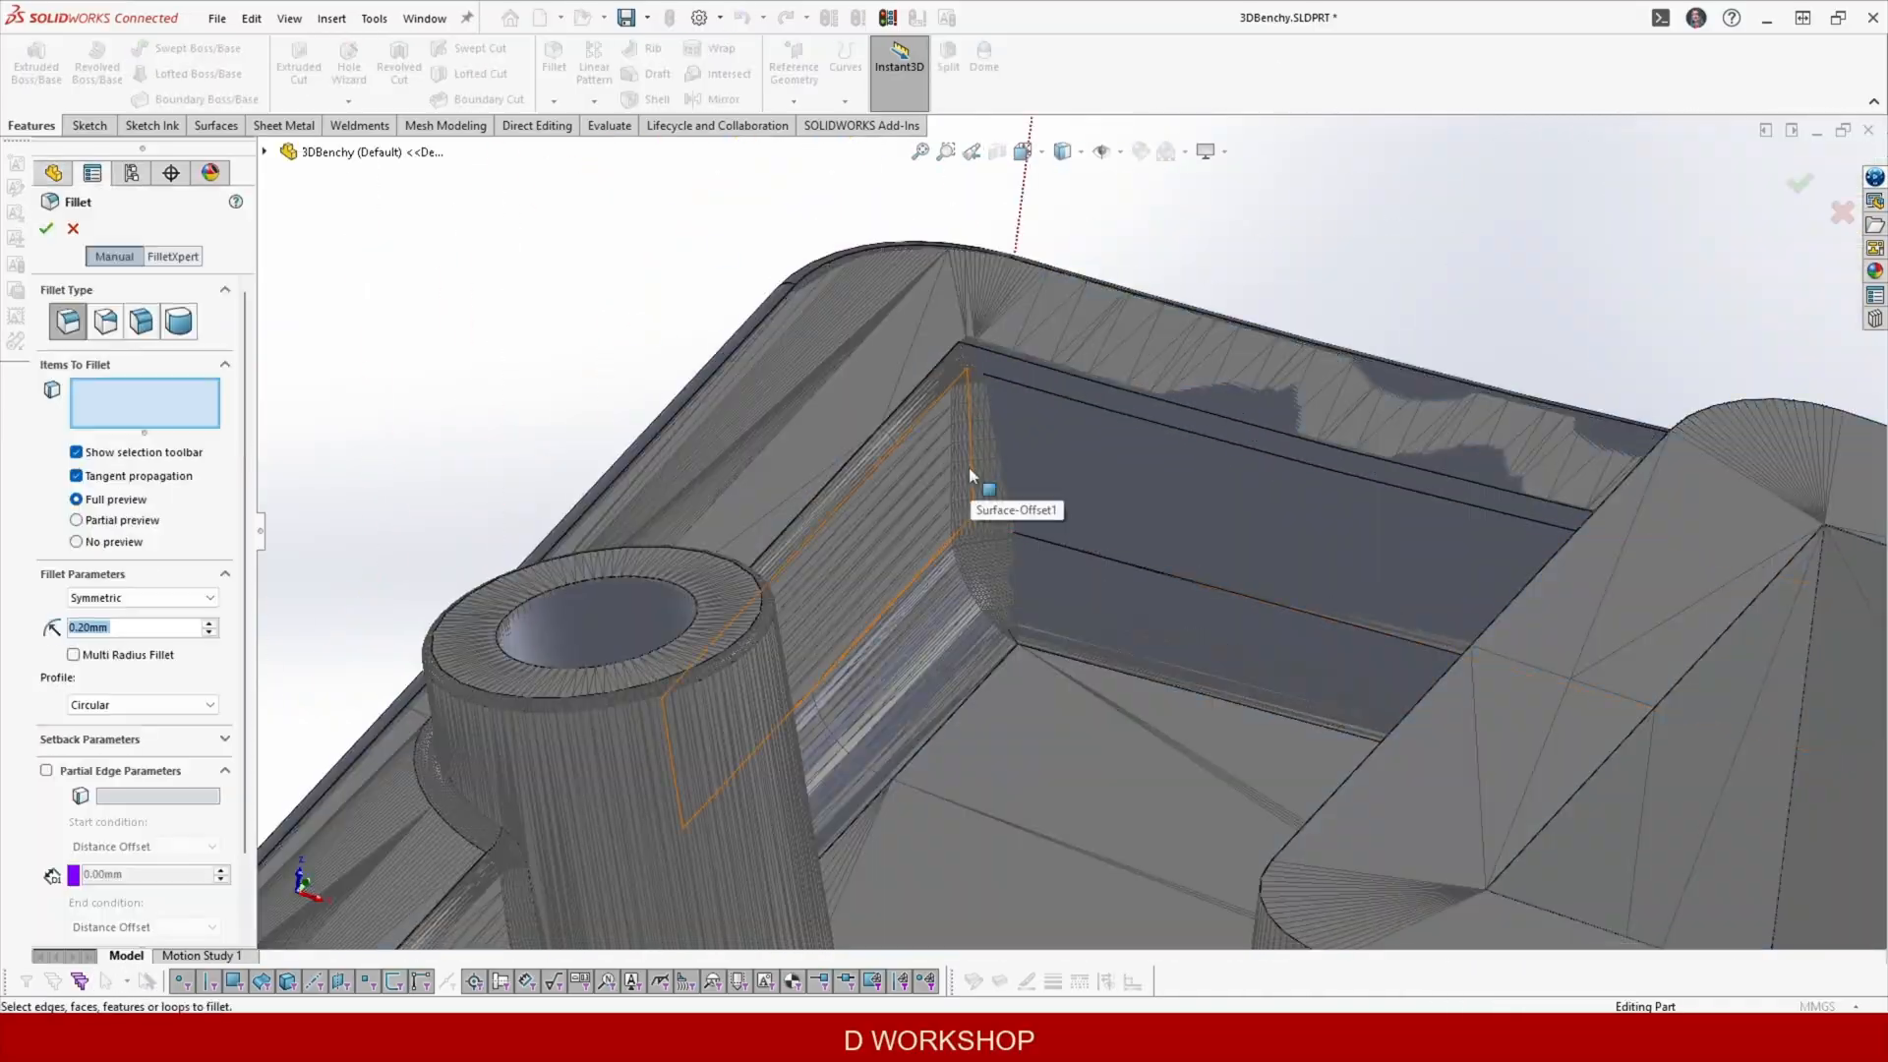
{"action": "left_click", "coordinate": [978, 433]}
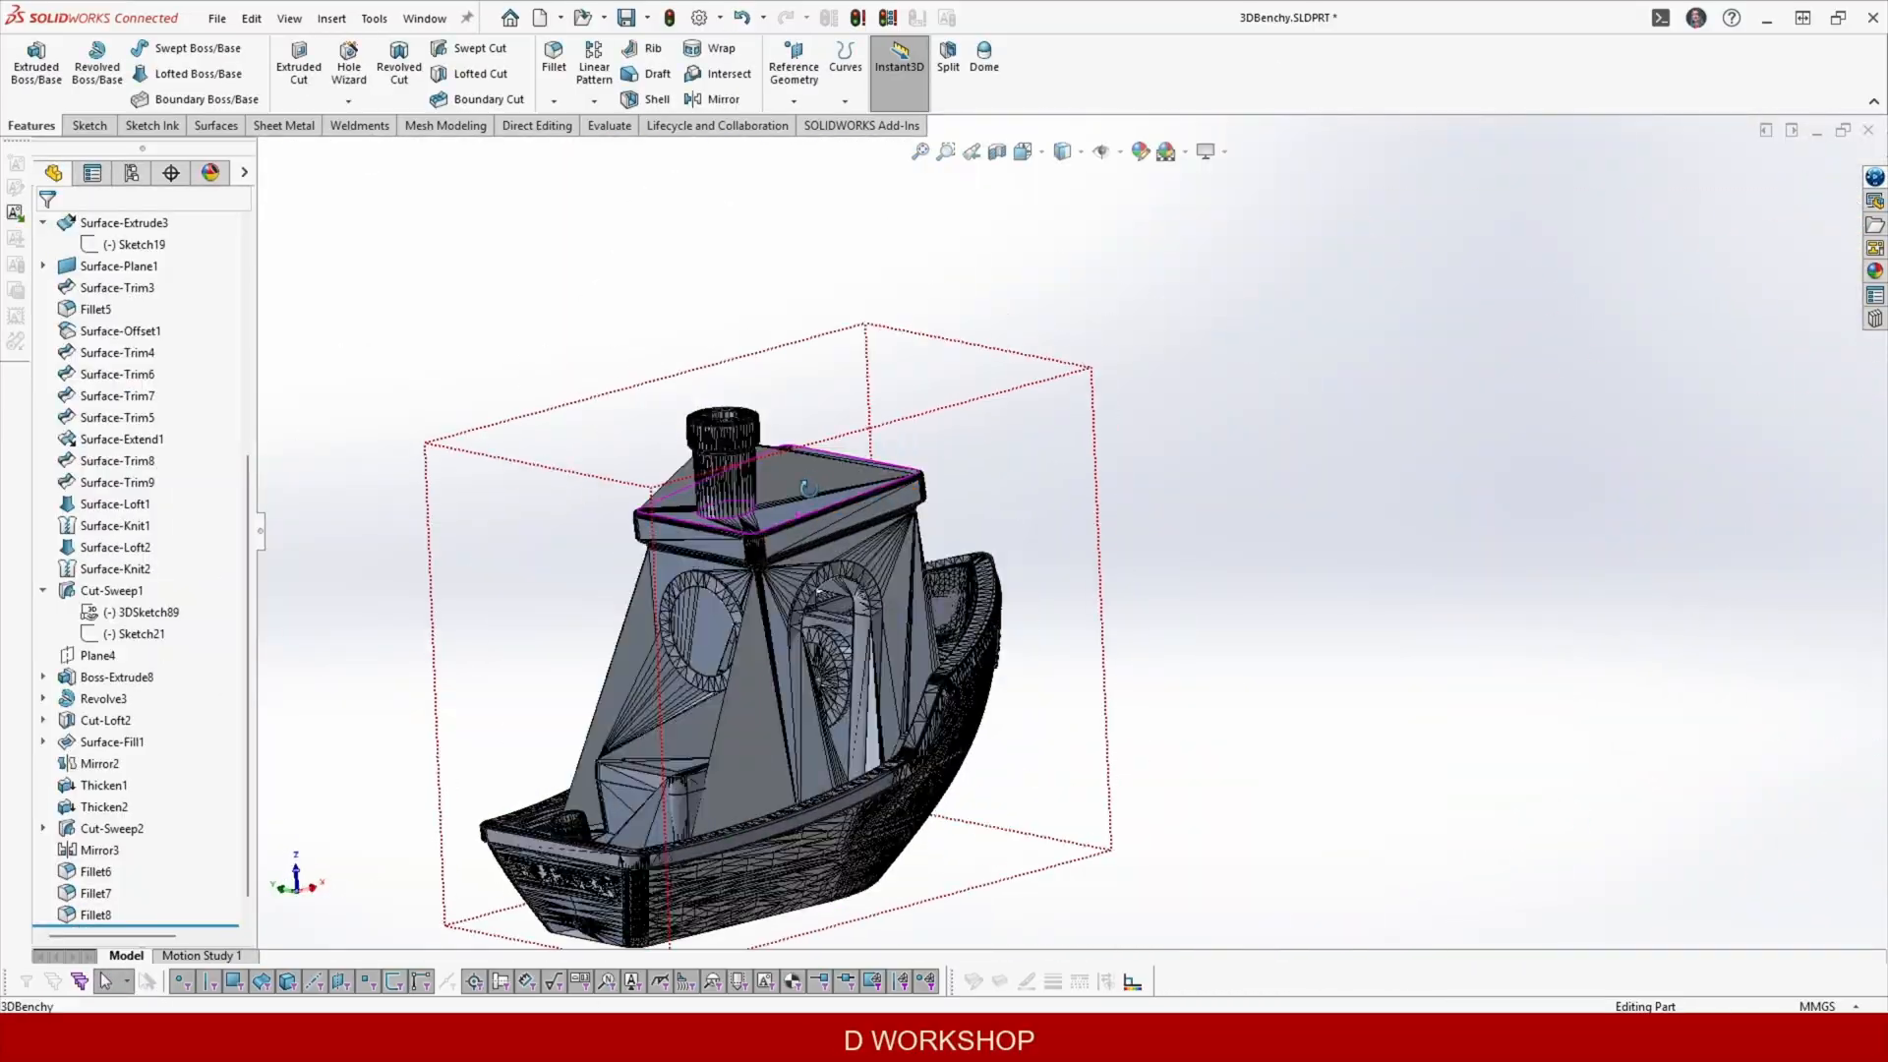
Hide the Mesh1 boat mesh and inspect the filleted solid boat from below and from the sides.
{"action": "middle_click_drag", "start_coordinate": [807, 489], "coordinate": [808, 524]}
{"action": "scroll", "coordinate": [132, 346], "scroll_direction": "up", "scroll_amount": 6}
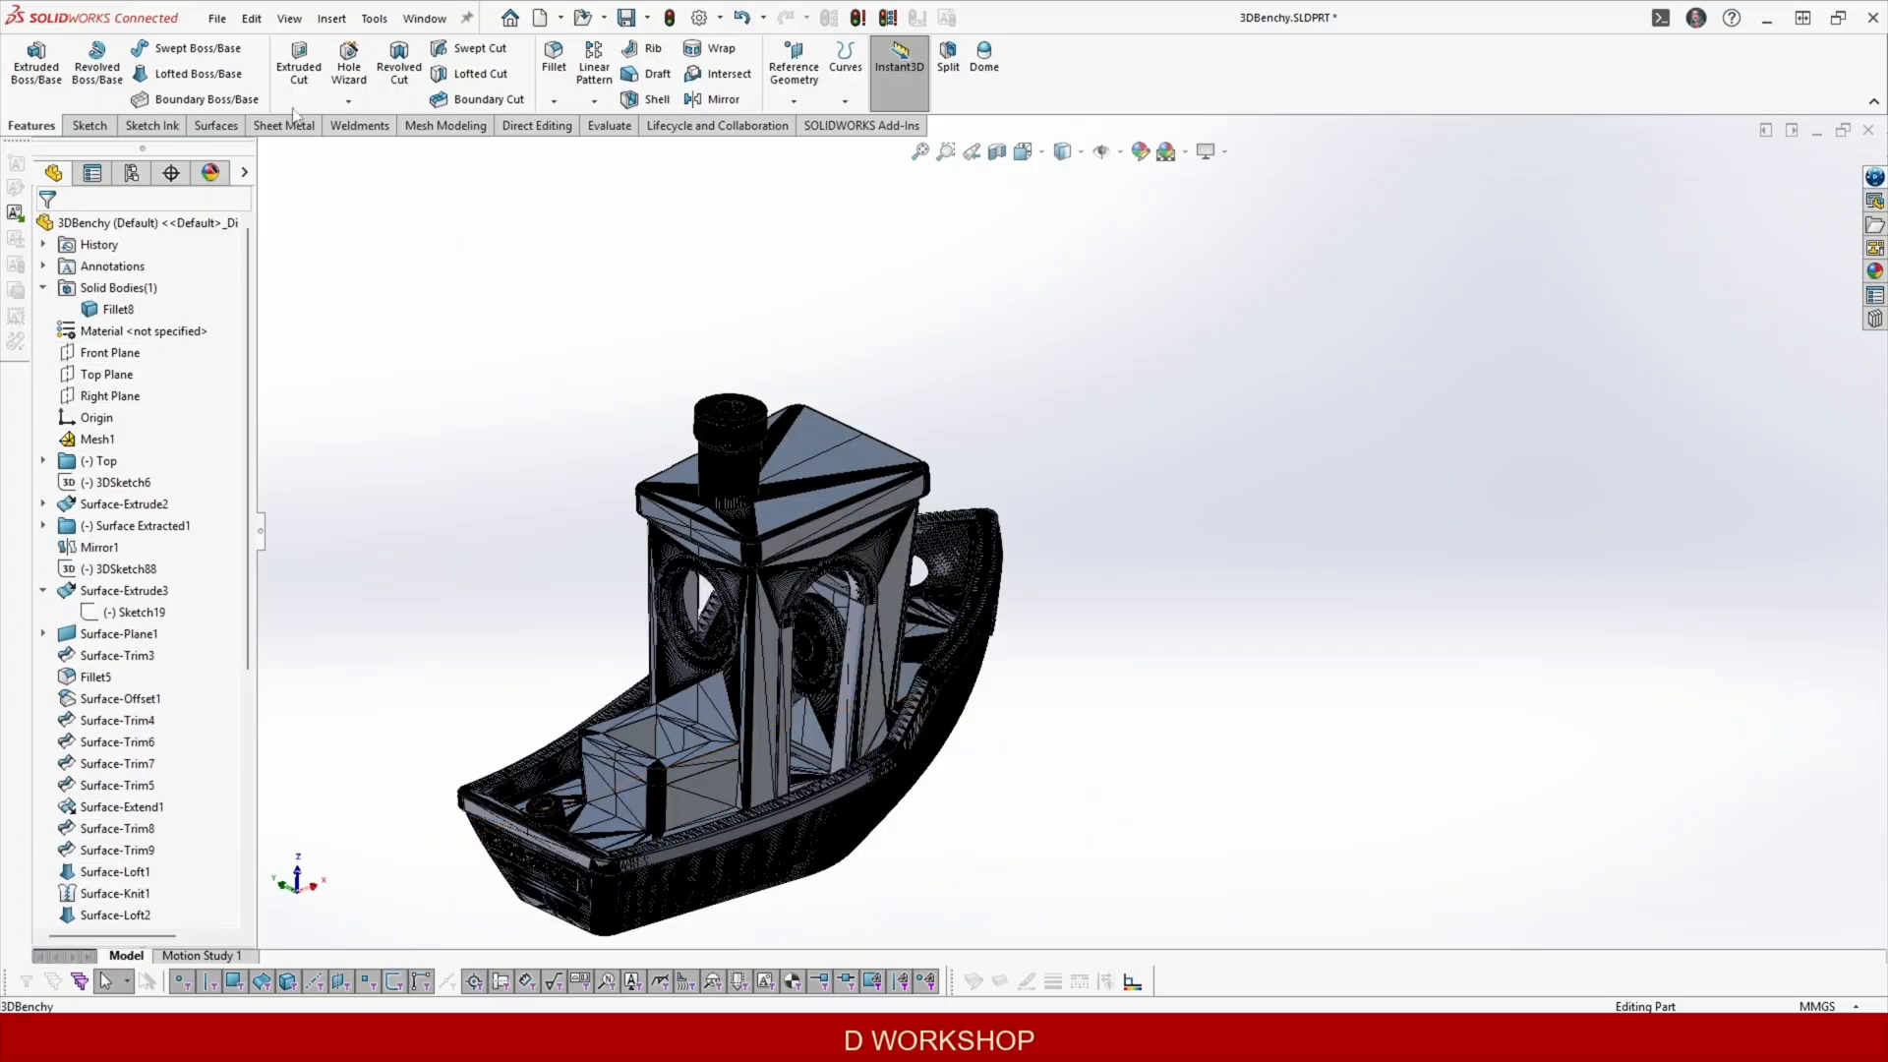
{"action": "right_click", "coordinate": [100, 440]}
{"action": "left_click", "coordinate": [160, 765]}
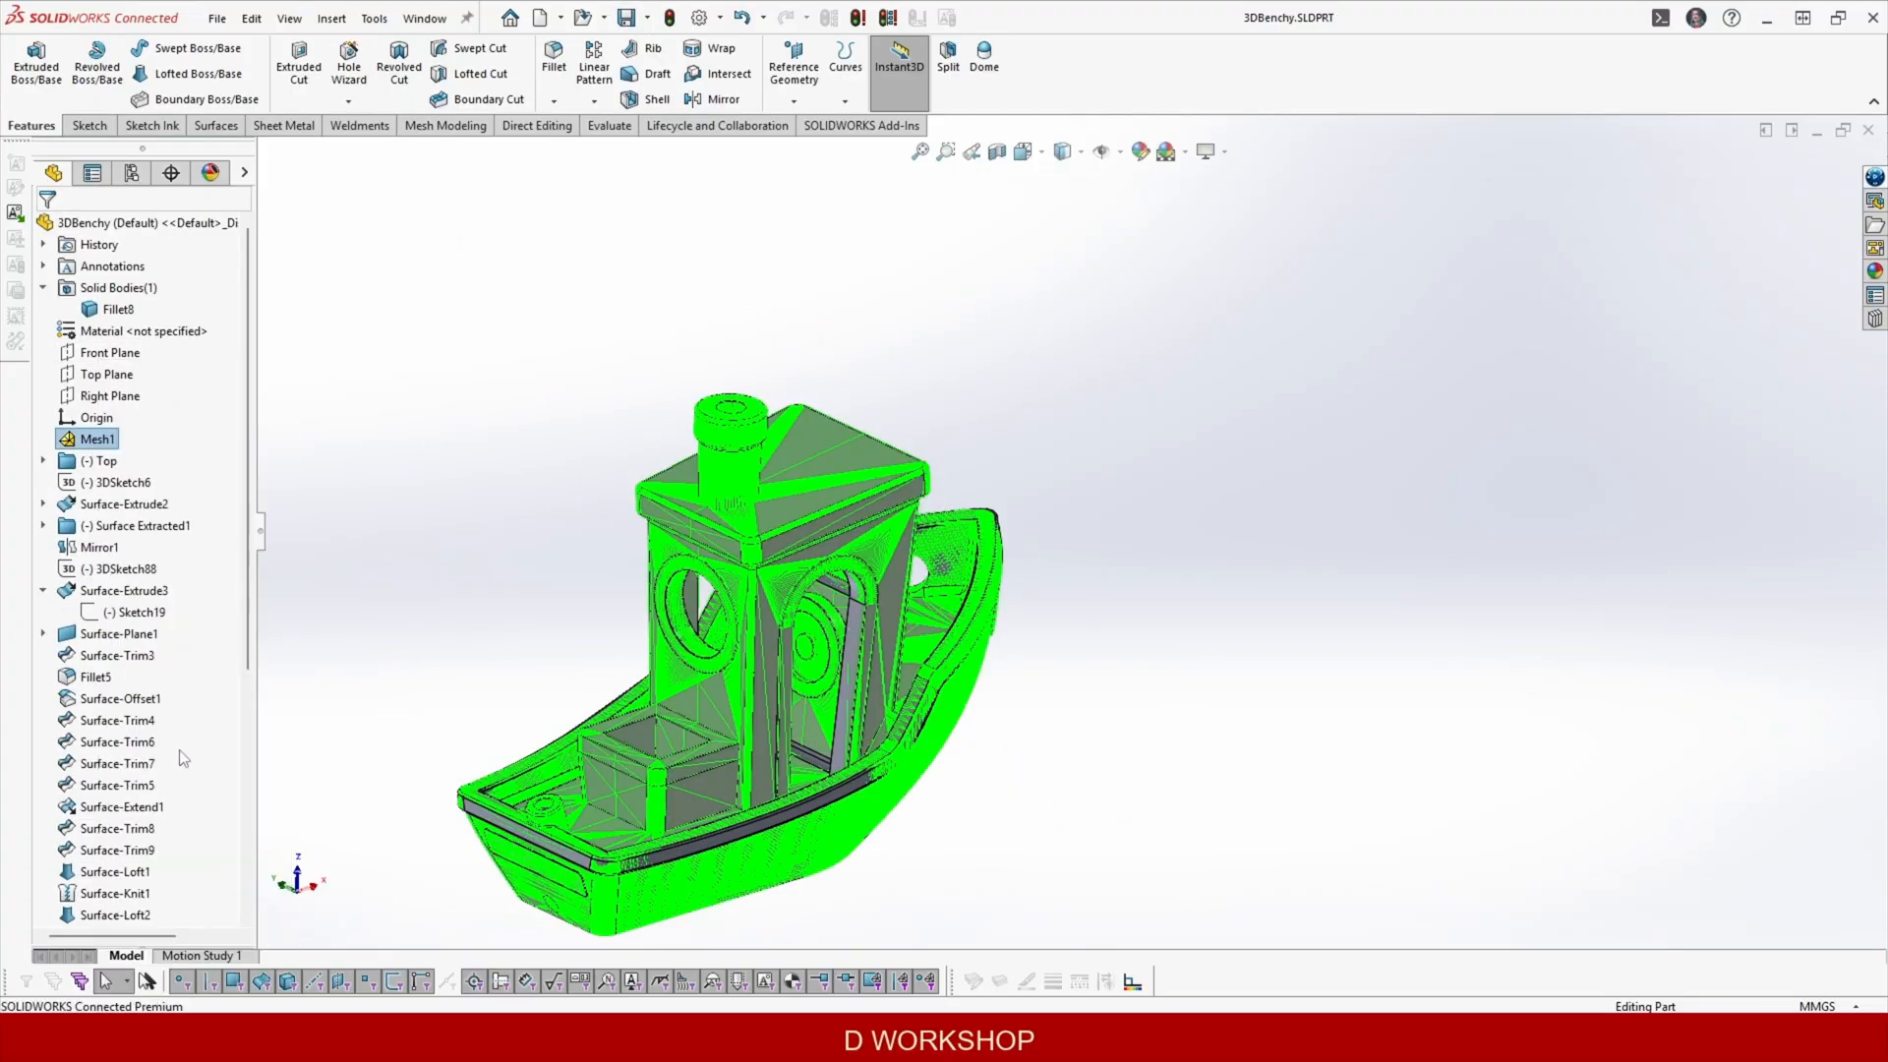
{"action": "scroll", "coordinate": [915, 689], "scroll_direction": "down", "scroll_amount": 3}
{"action": "scroll", "coordinate": [944, 648], "scroll_direction": "down", "scroll_amount": 5}
{"action": "middle_click_drag", "start_coordinate": [1055, 623], "coordinate": [1009, 218]}
{"action": "scroll", "coordinate": [1300, 509], "scroll_direction": "down", "scroll_amount": 6}
{"action": "scroll", "coordinate": [1300, 509], "scroll_direction": "up", "scroll_amount": 6}
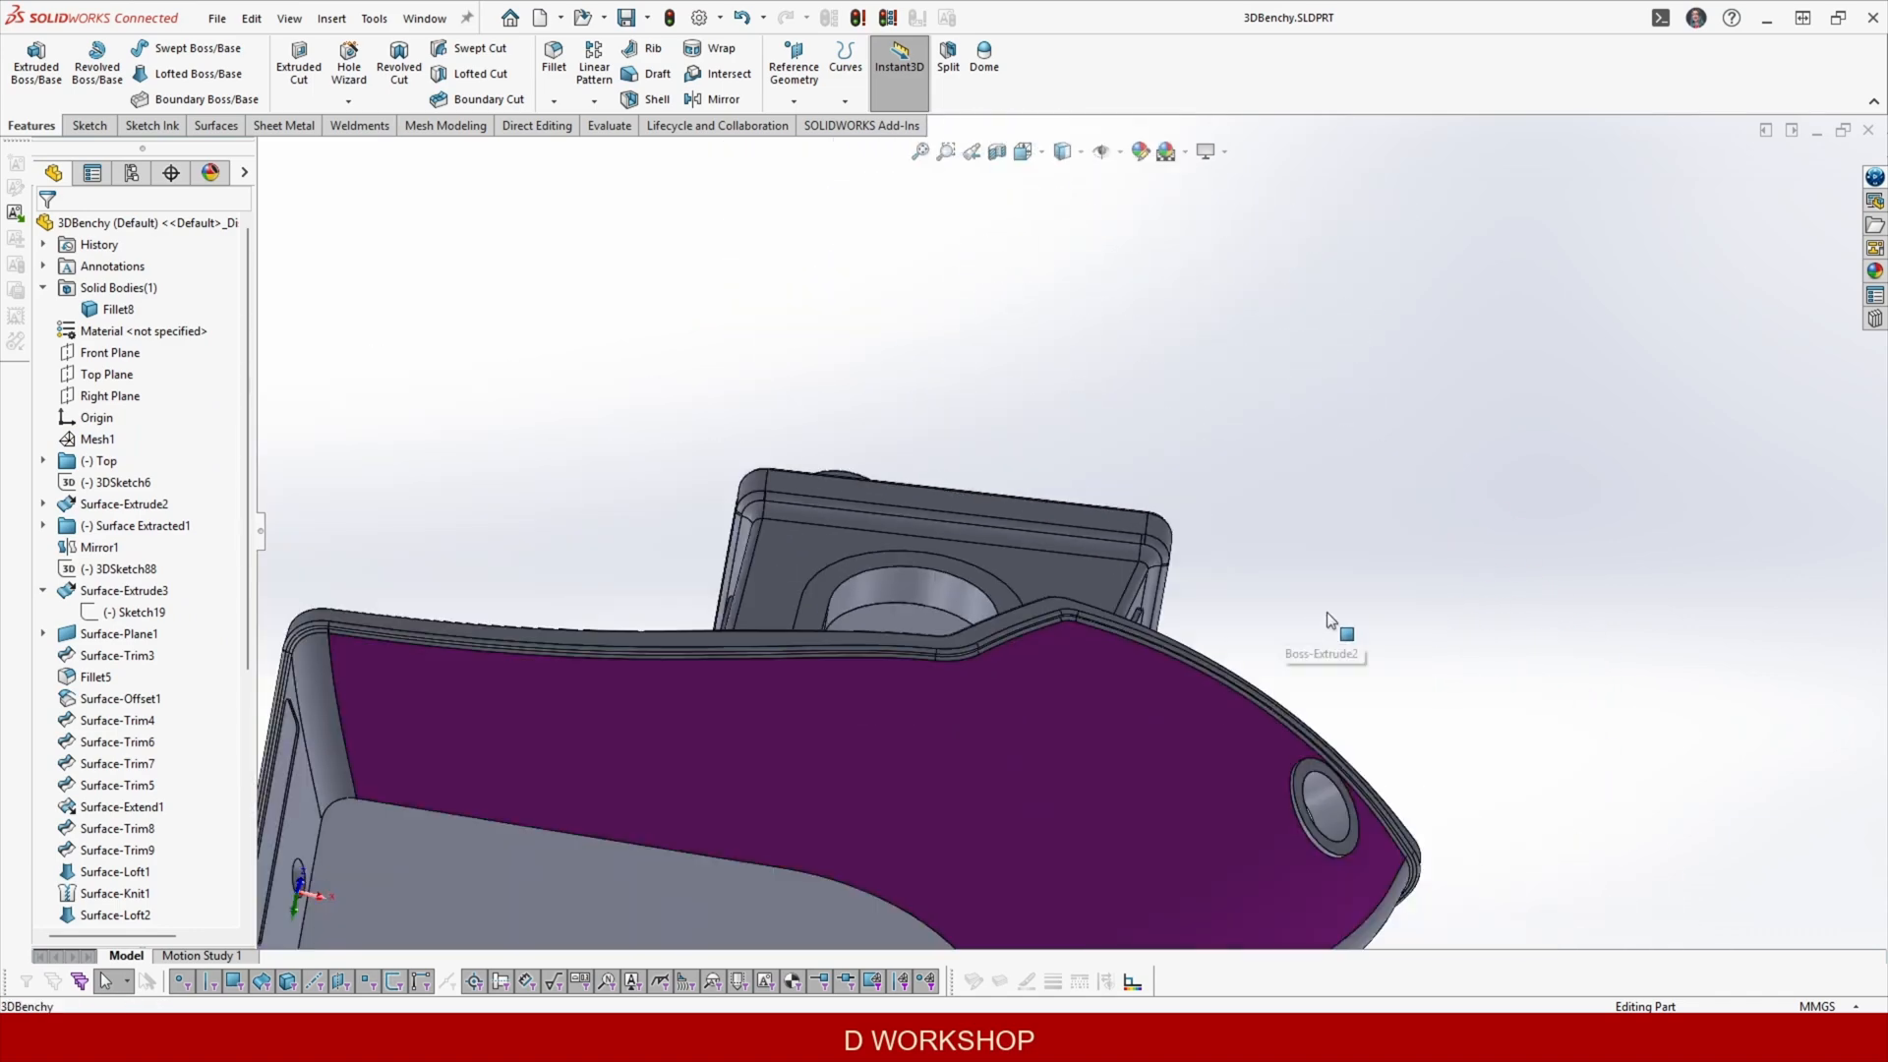
{"action": "middle_click_drag", "start_coordinate": [1331, 644], "coordinate": [1194, 475]}
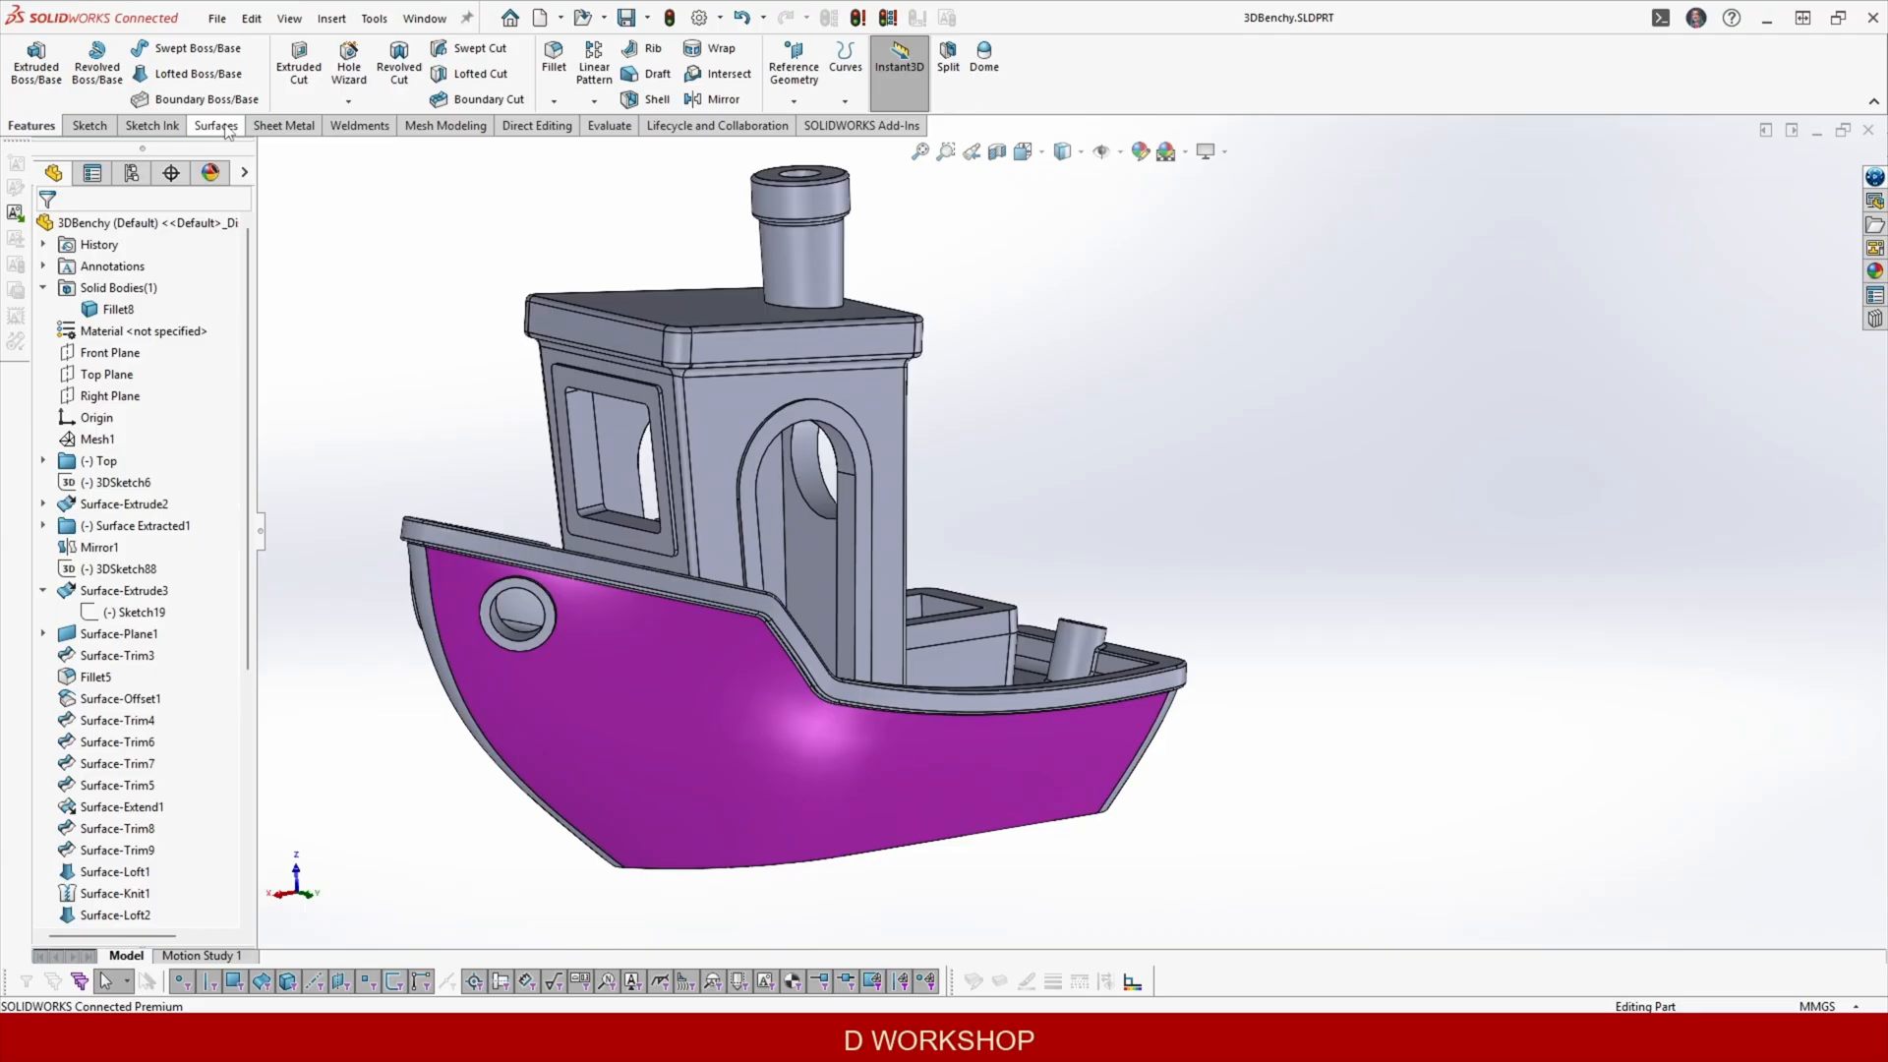
Evaluate the mass properties of the filleted solid boat to read its volume.
{"action": "left_click", "coordinate": [590, 126]}
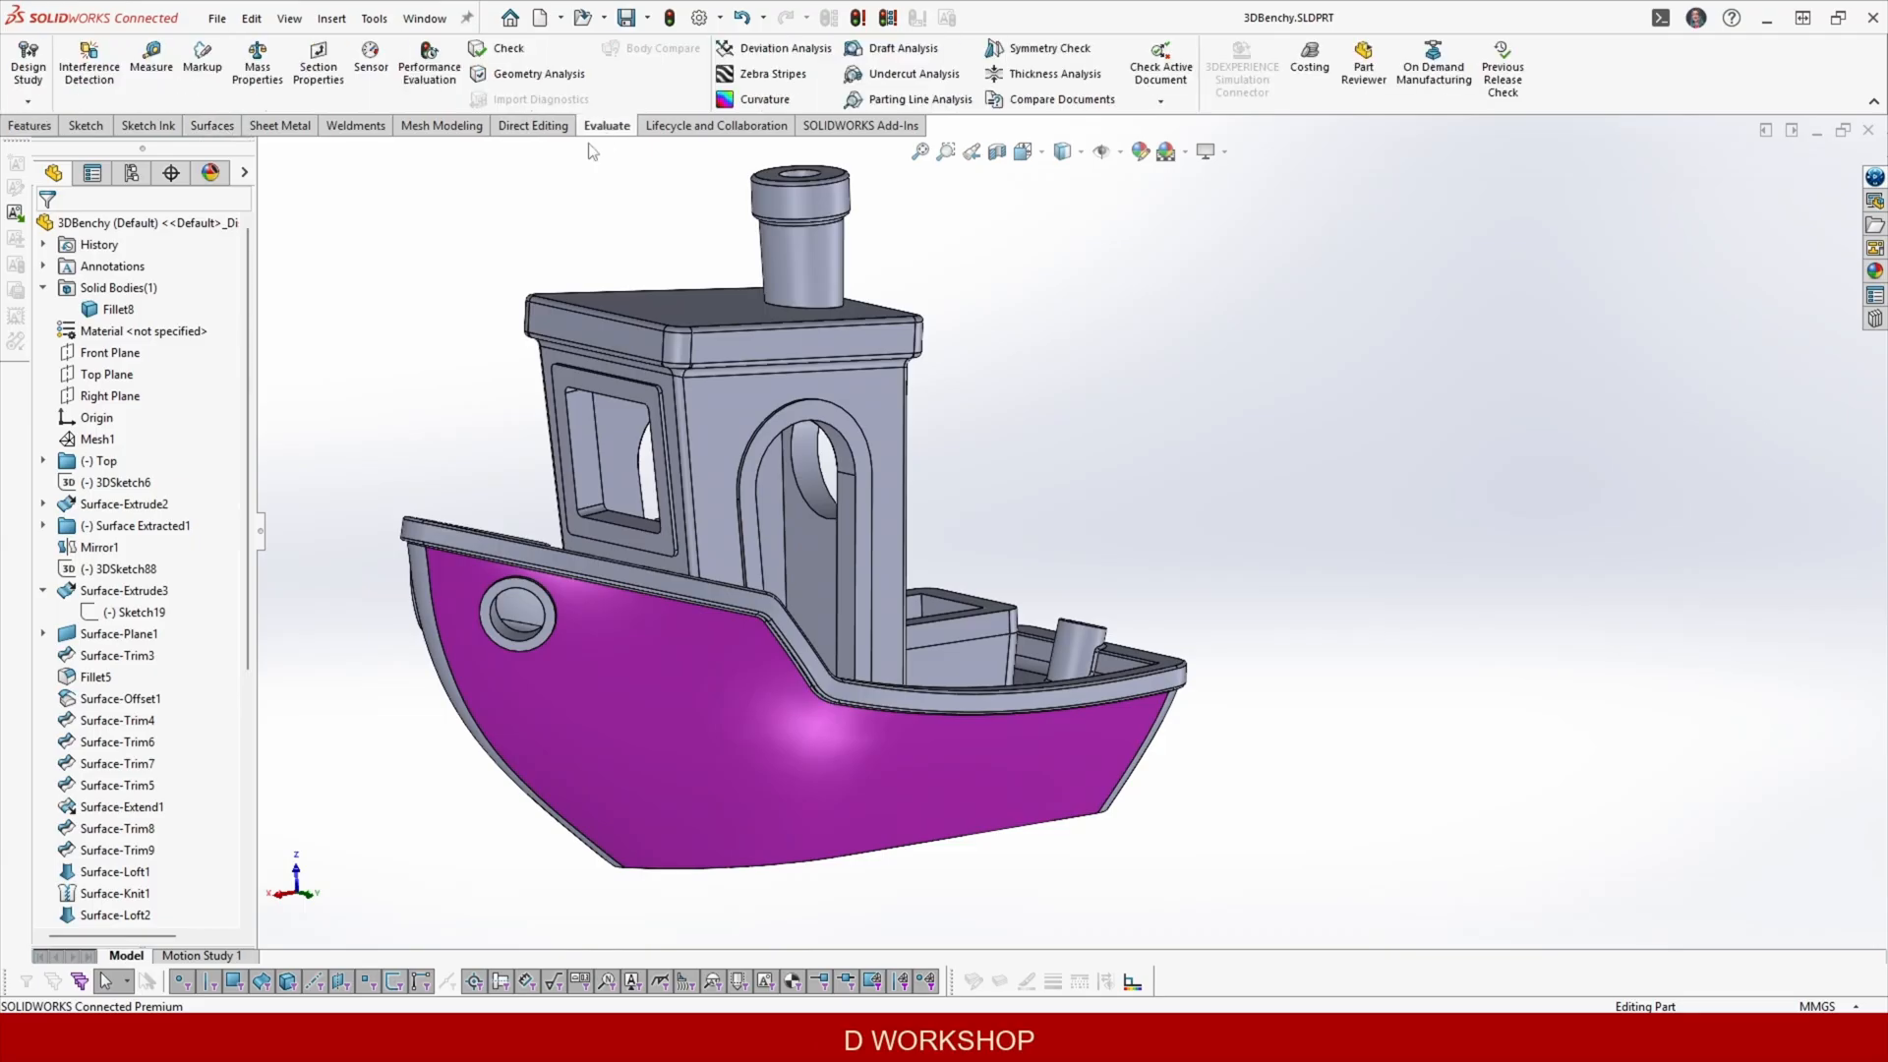
{"action": "left_click", "coordinate": [258, 69]}
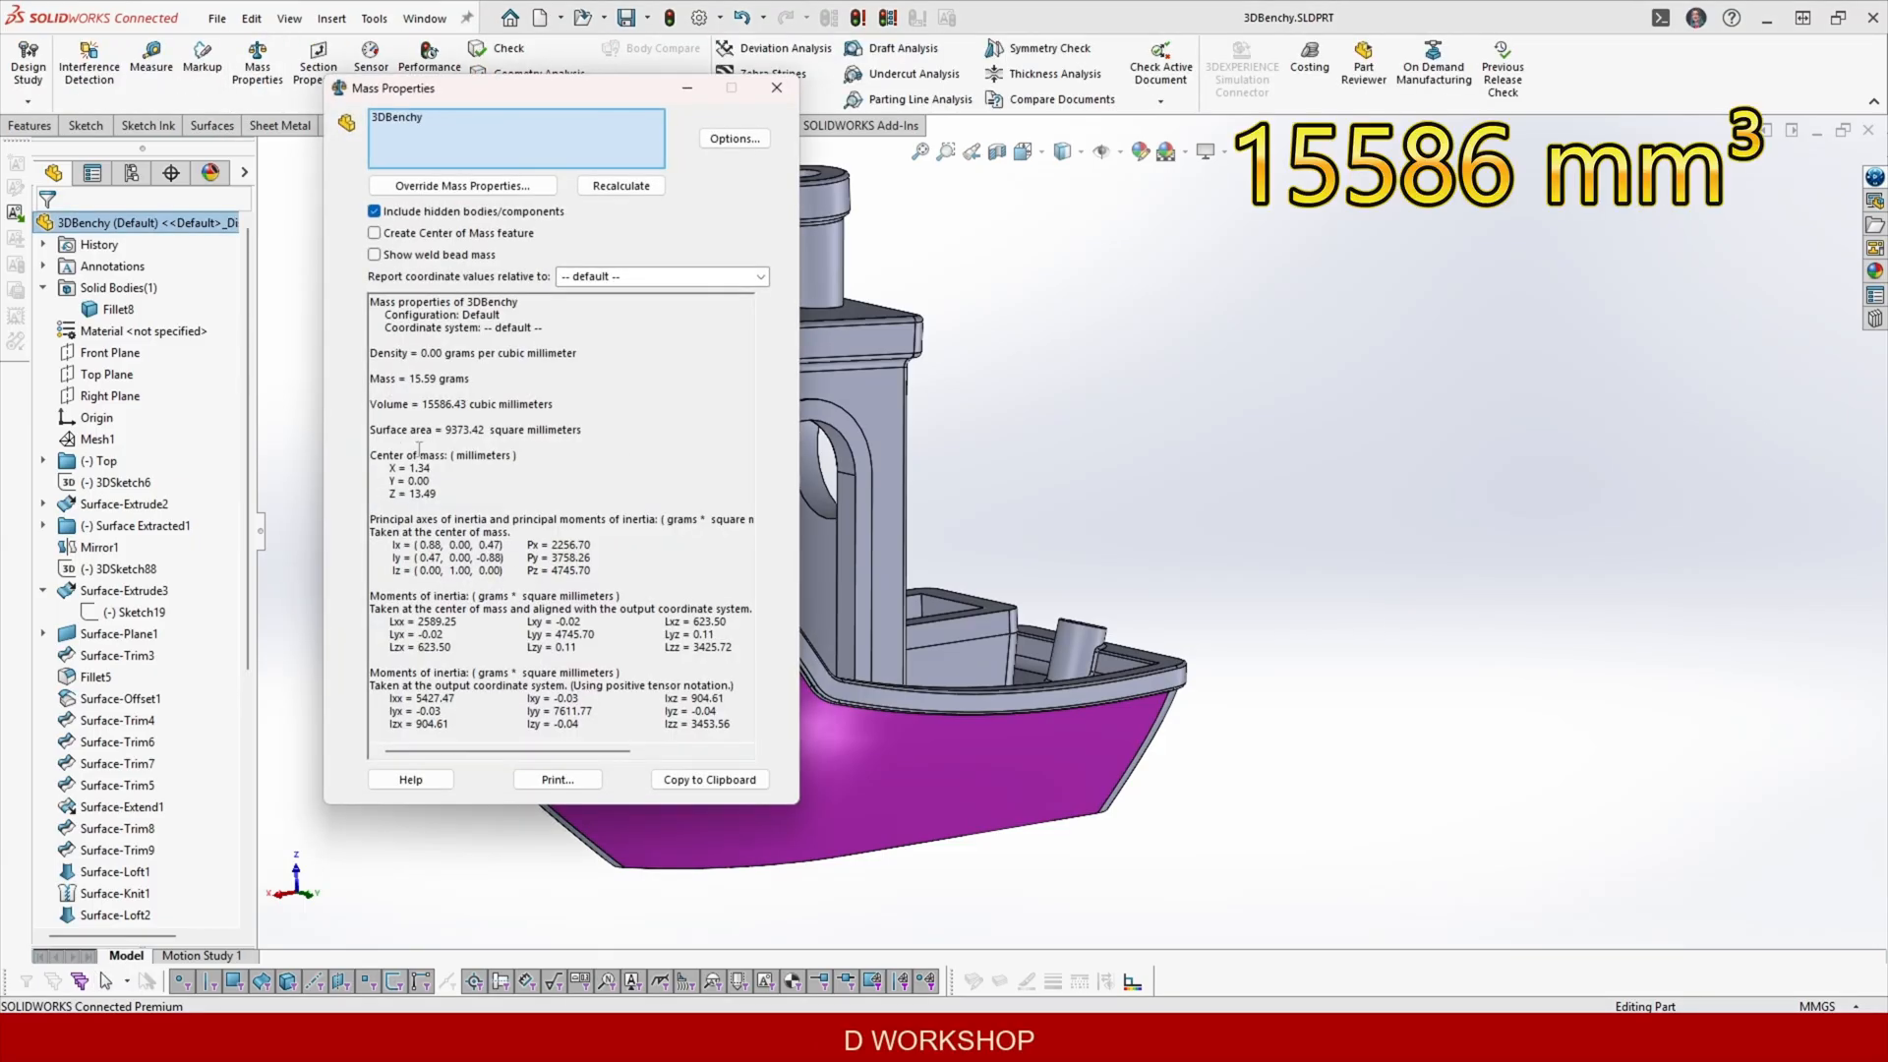
{"action": "left_click", "coordinate": [774, 90]}
Roll the feature history forward past Fillet8 to include the Body-Convert to Mesh Body1 feature.
{"action": "scroll", "coordinate": [147, 884], "scroll_direction": "down", "scroll_amount": 6}
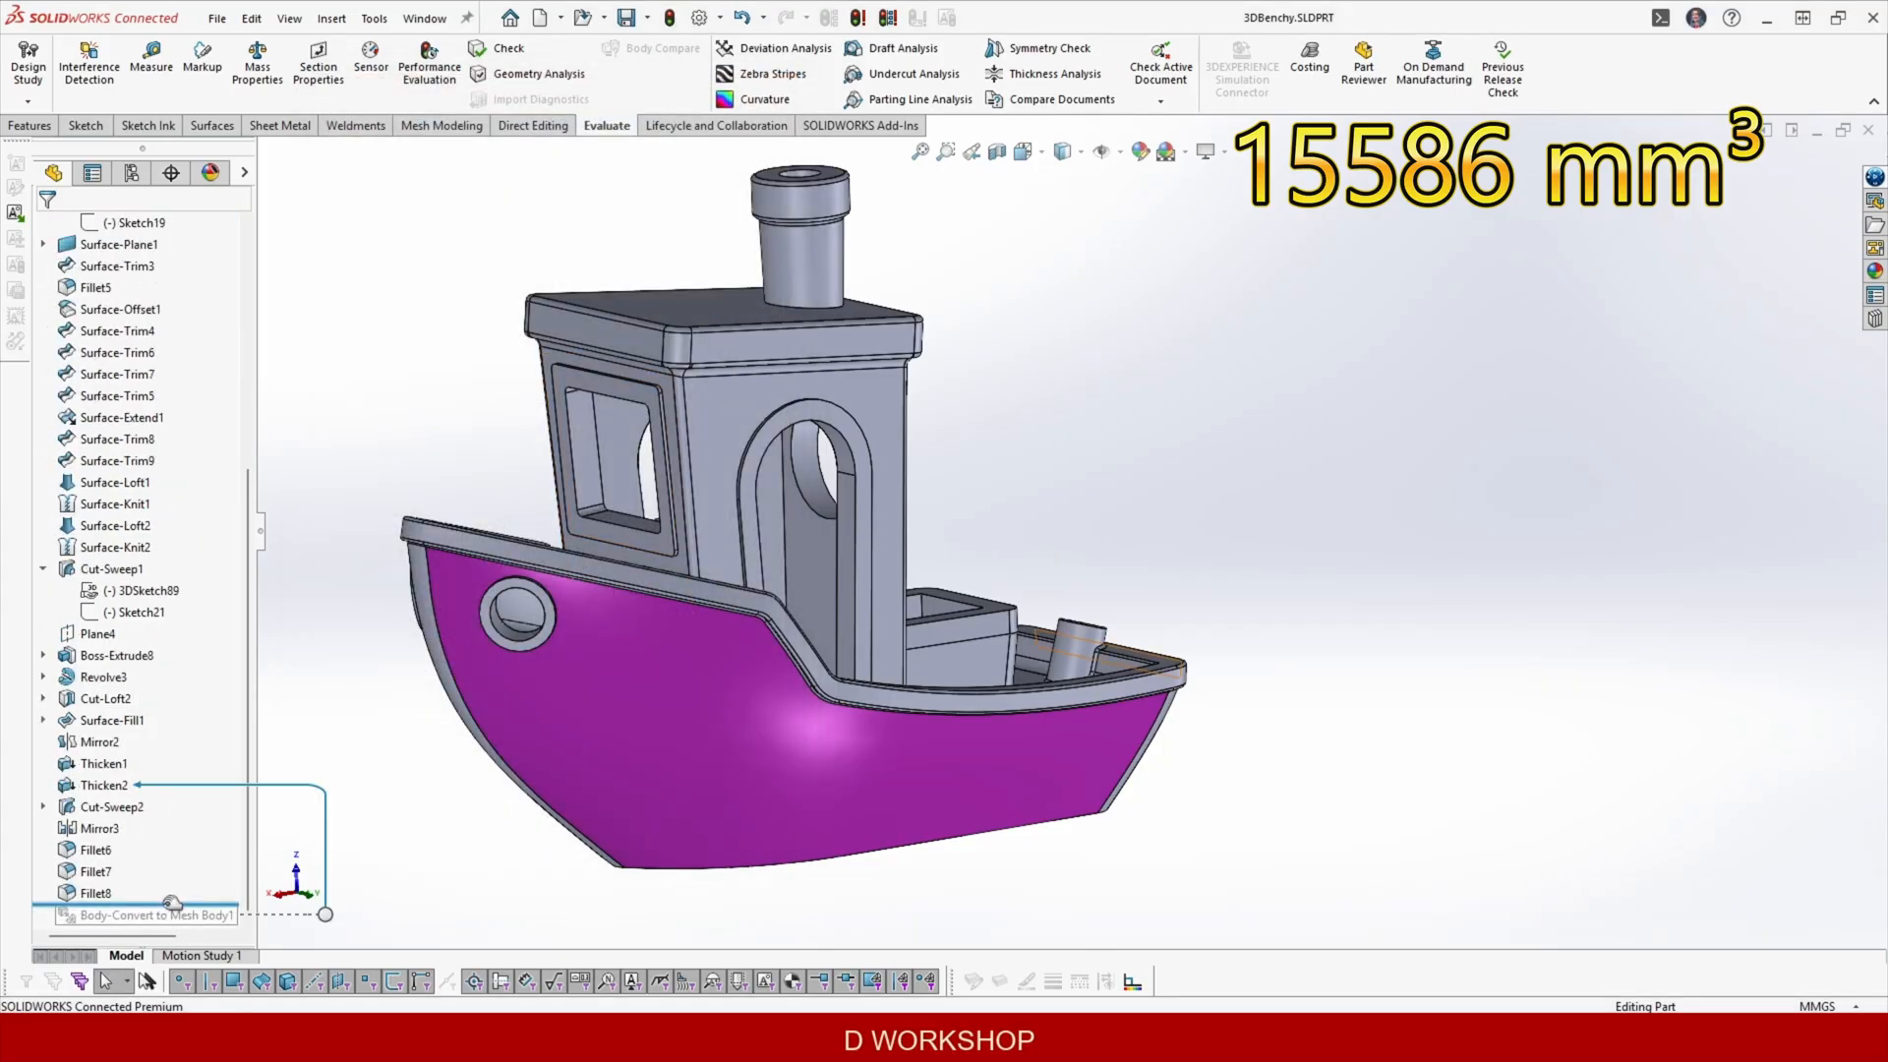
{"action": "left_click_drag", "start_coordinate": [172, 903], "coordinate": [167, 920]}
{"action": "left_click", "coordinate": [157, 918]}
{"action": "left_click", "coordinate": [217, 859]}
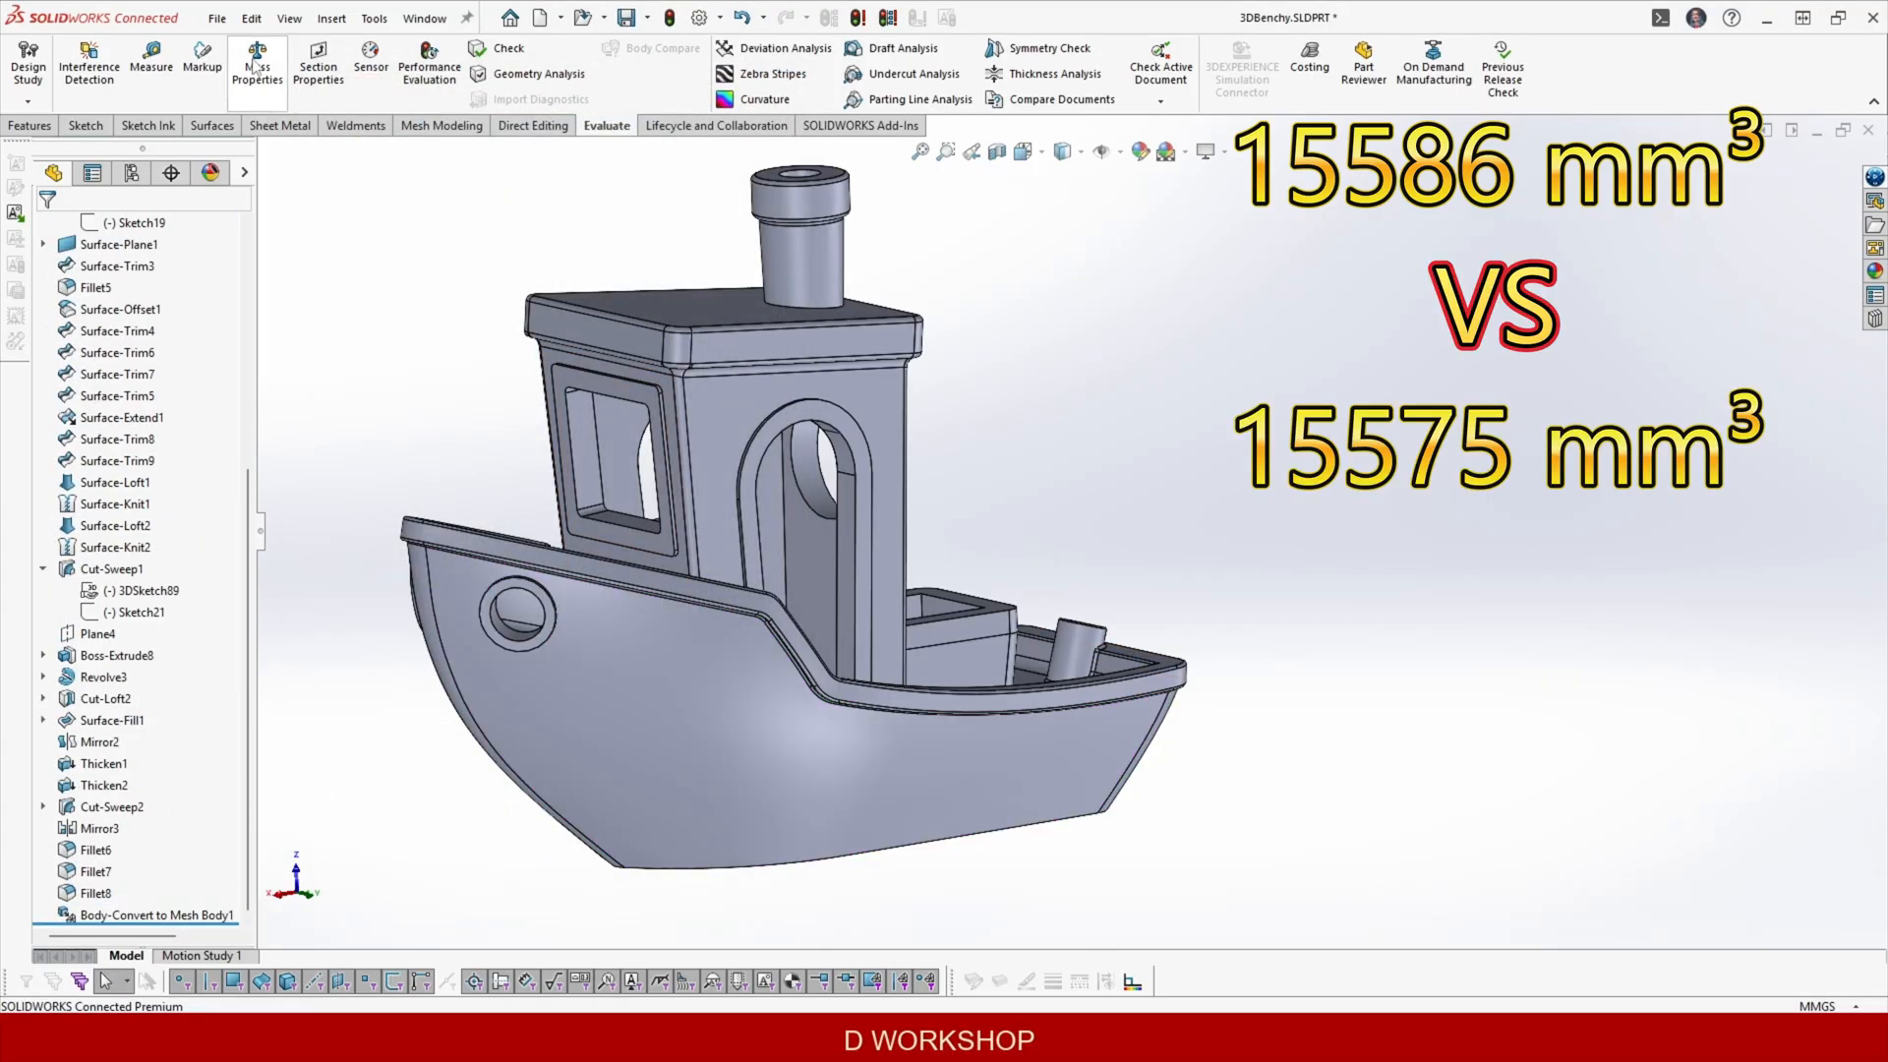
Evaluate the mass properties of the converted mesh body to compare its volume with the solid's.
{"action": "left_click", "coordinate": [255, 65]}
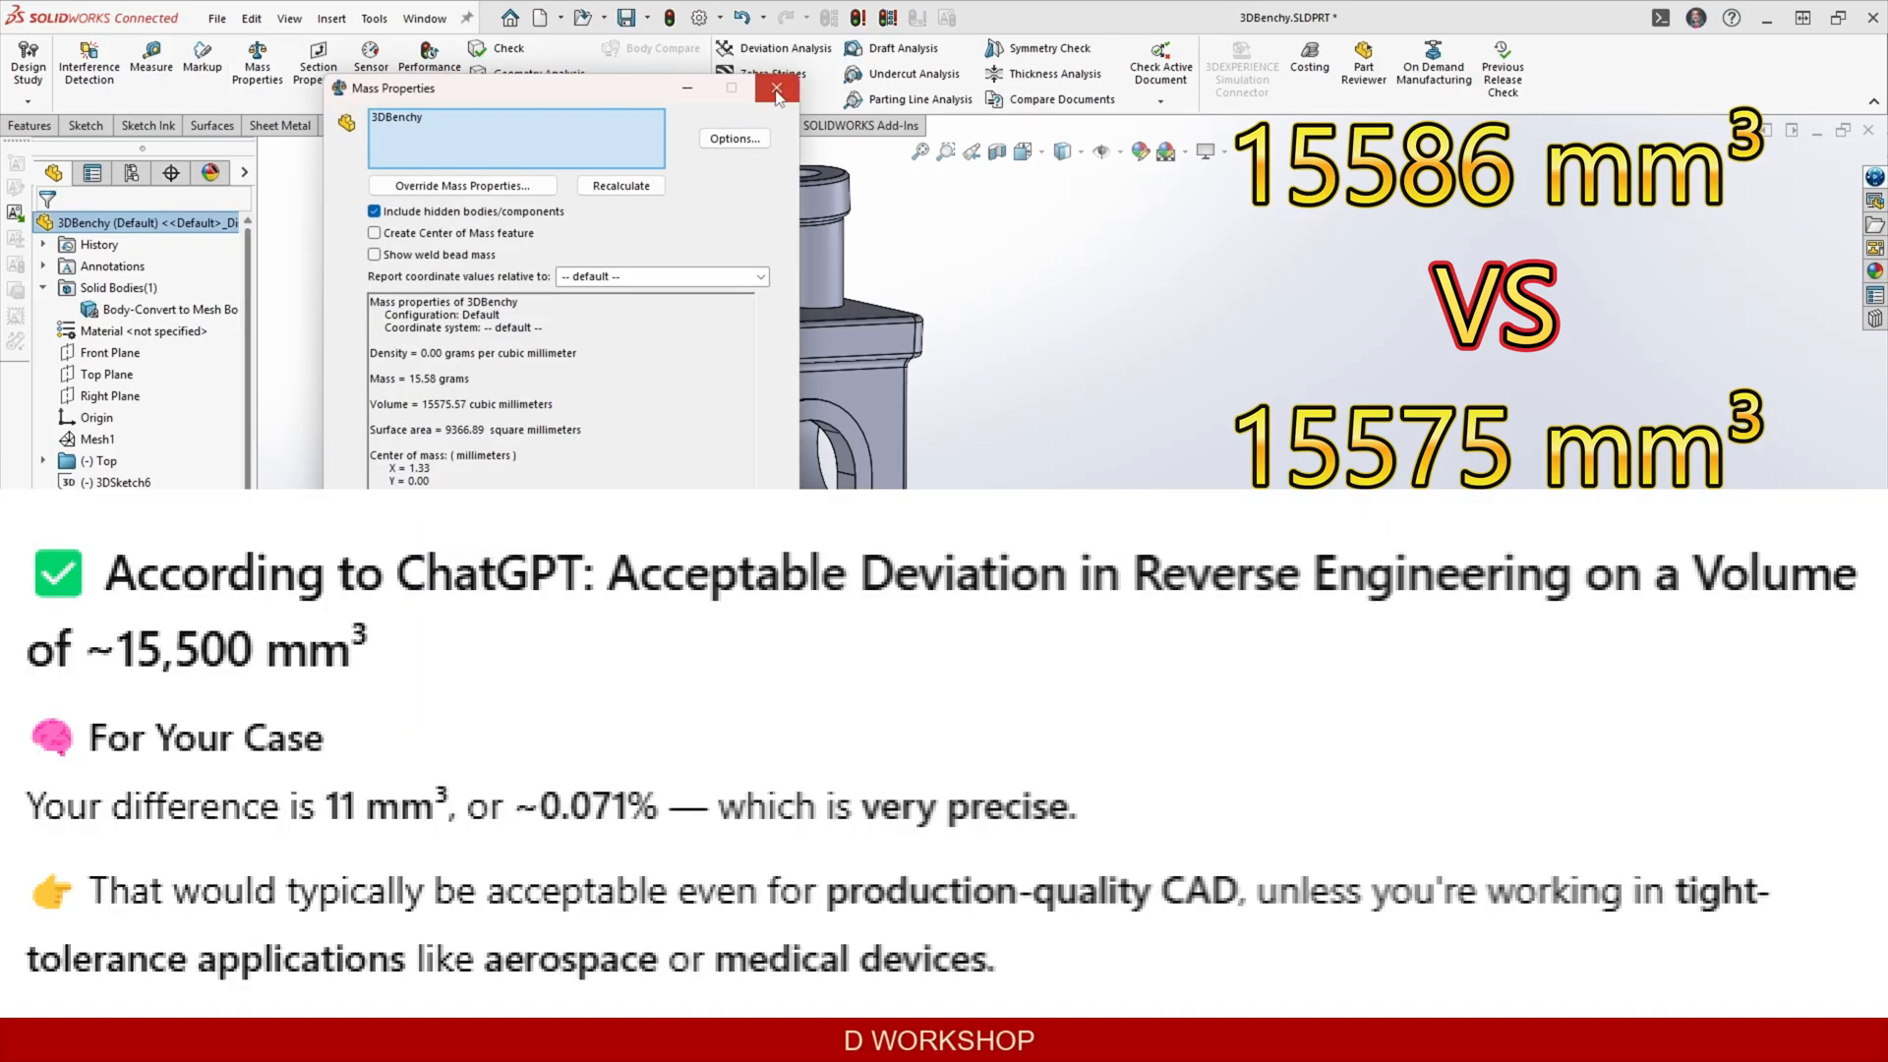
{"action": "left_click", "coordinate": [776, 90]}
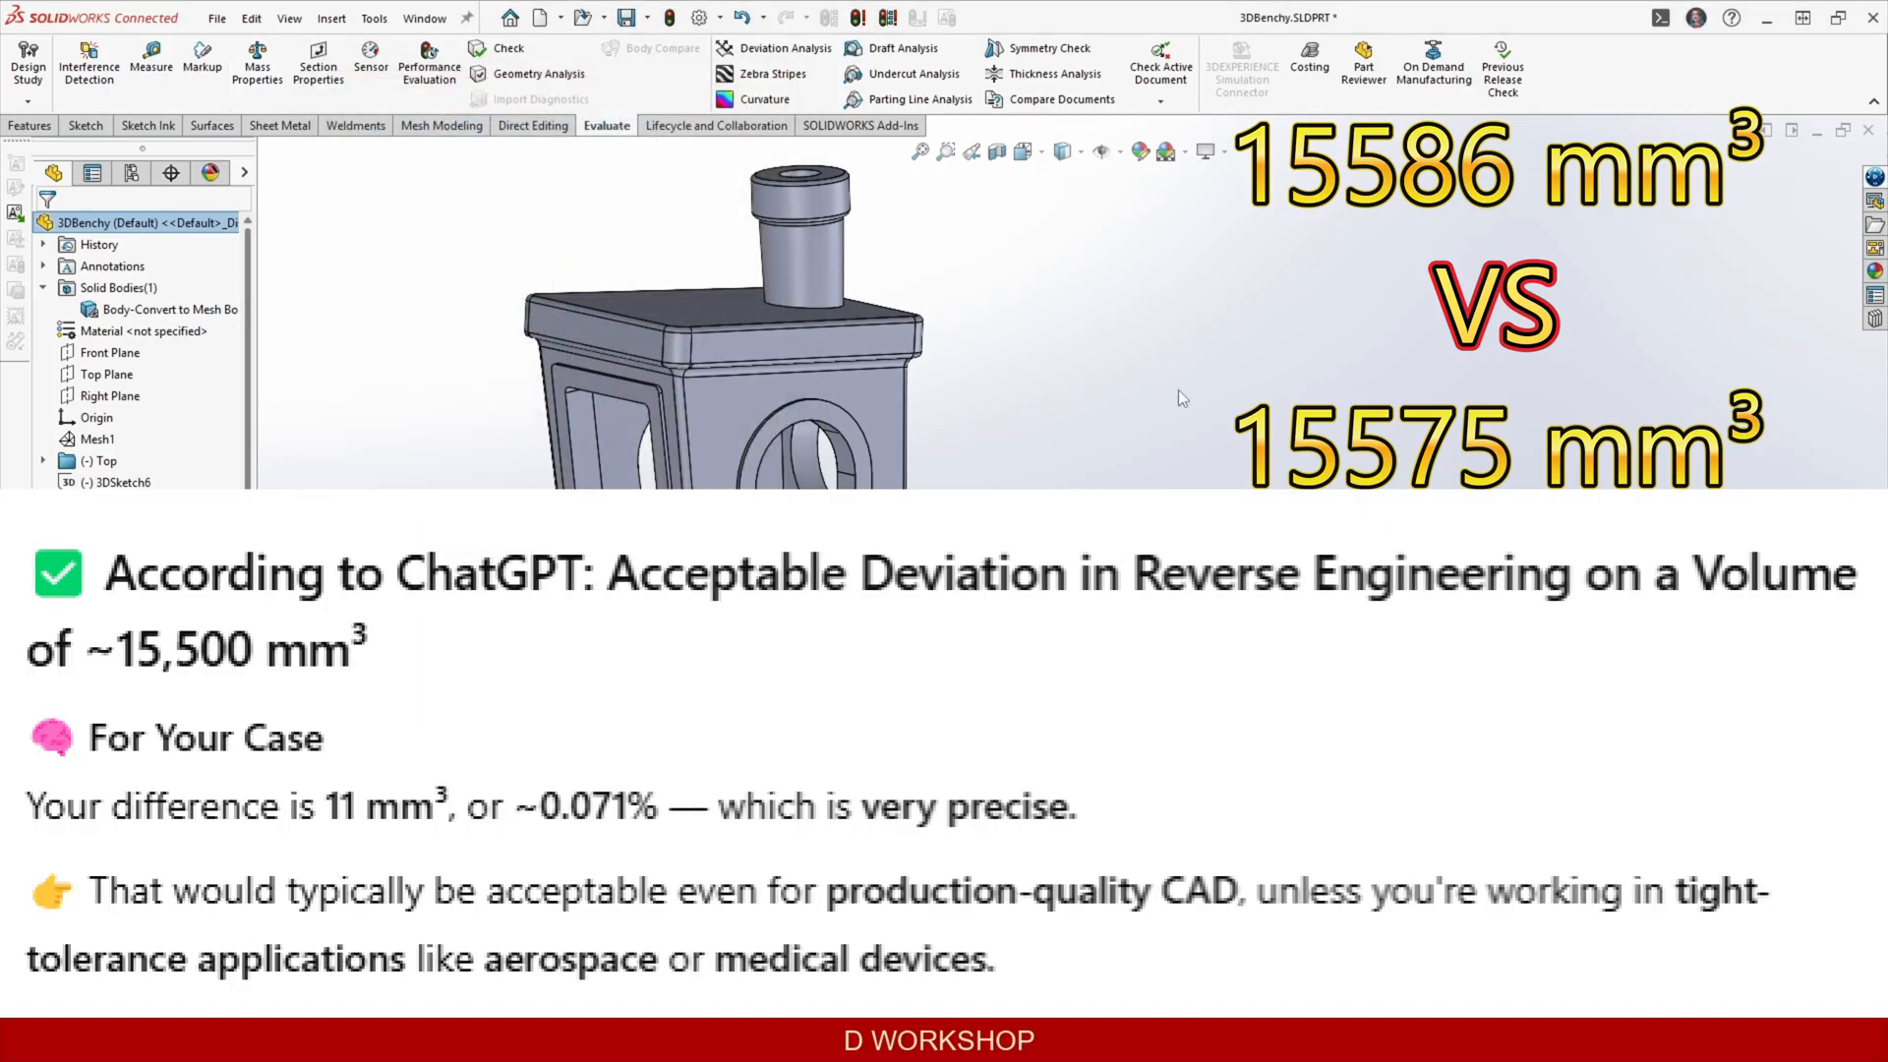
{"action": "middle_click_drag", "start_coordinate": [1116, 455], "coordinate": [1101, 526]}
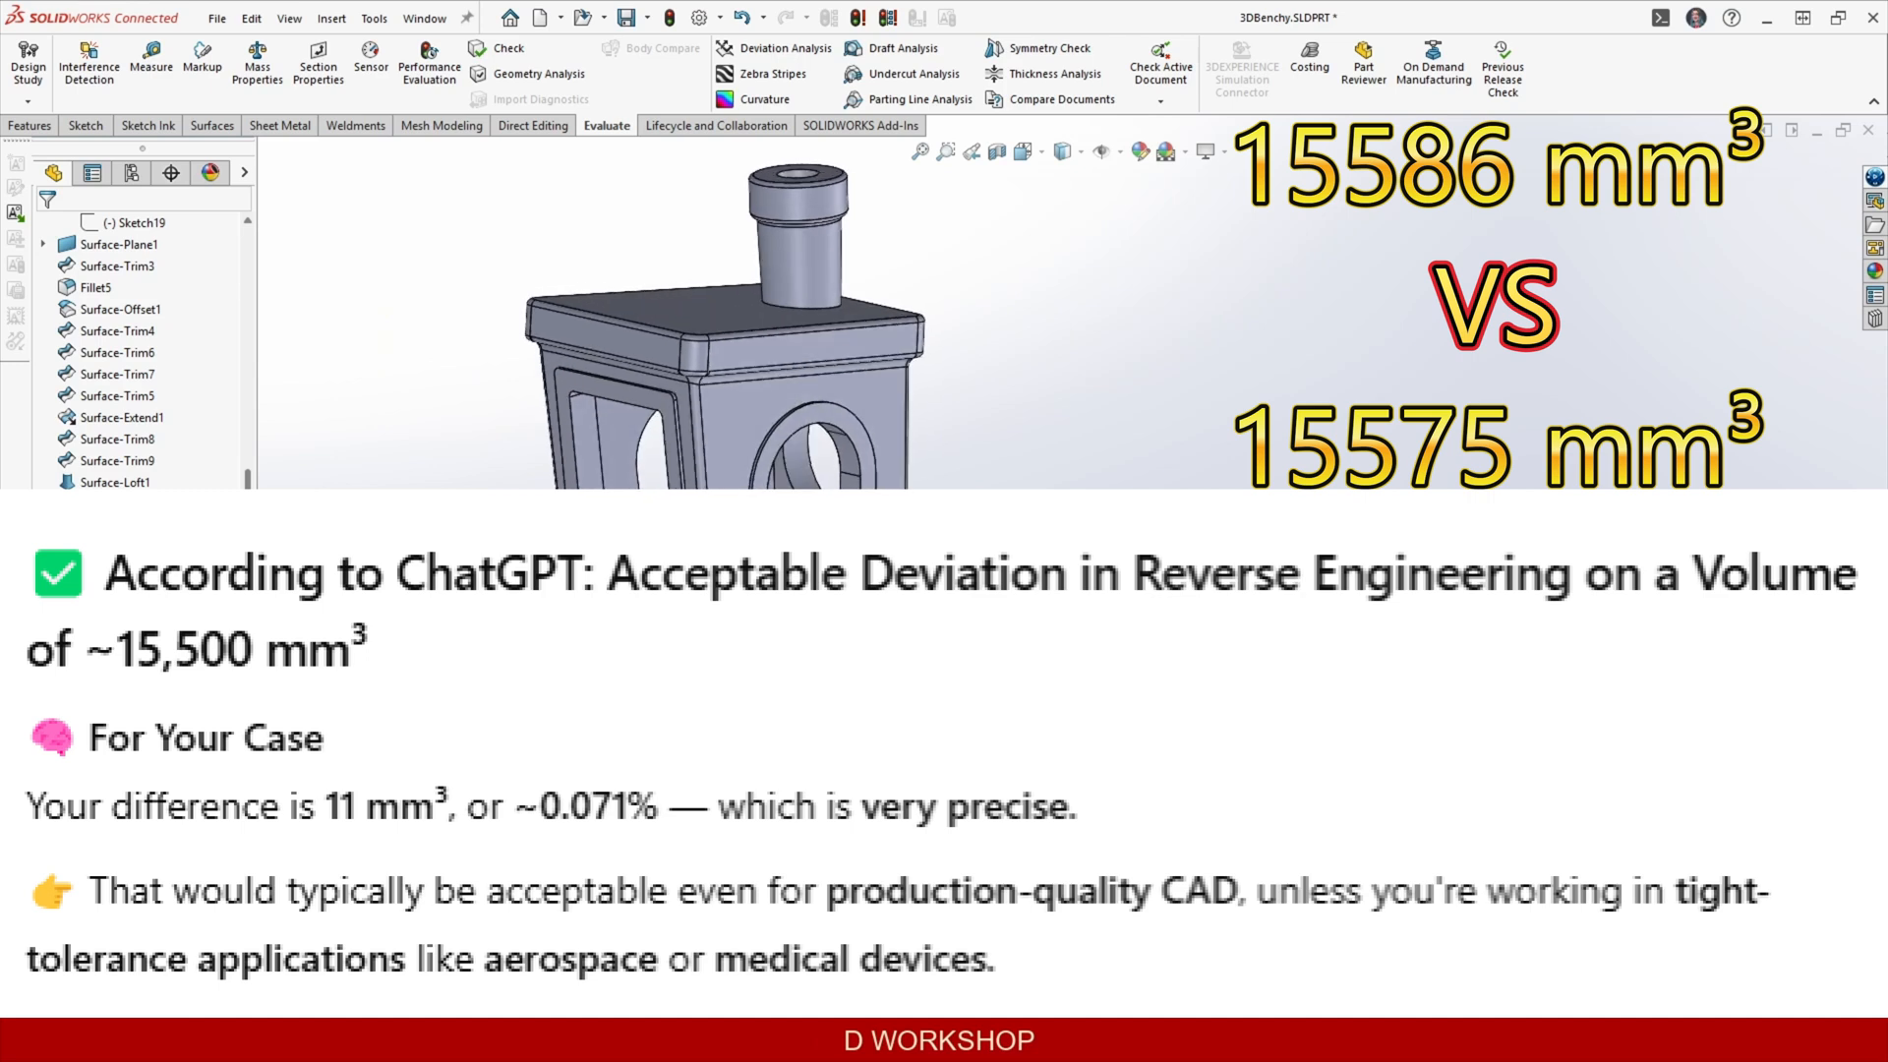
{"action": "left_click", "coordinate": [147, 885]}
{"action": "key", "text": "Escape"}
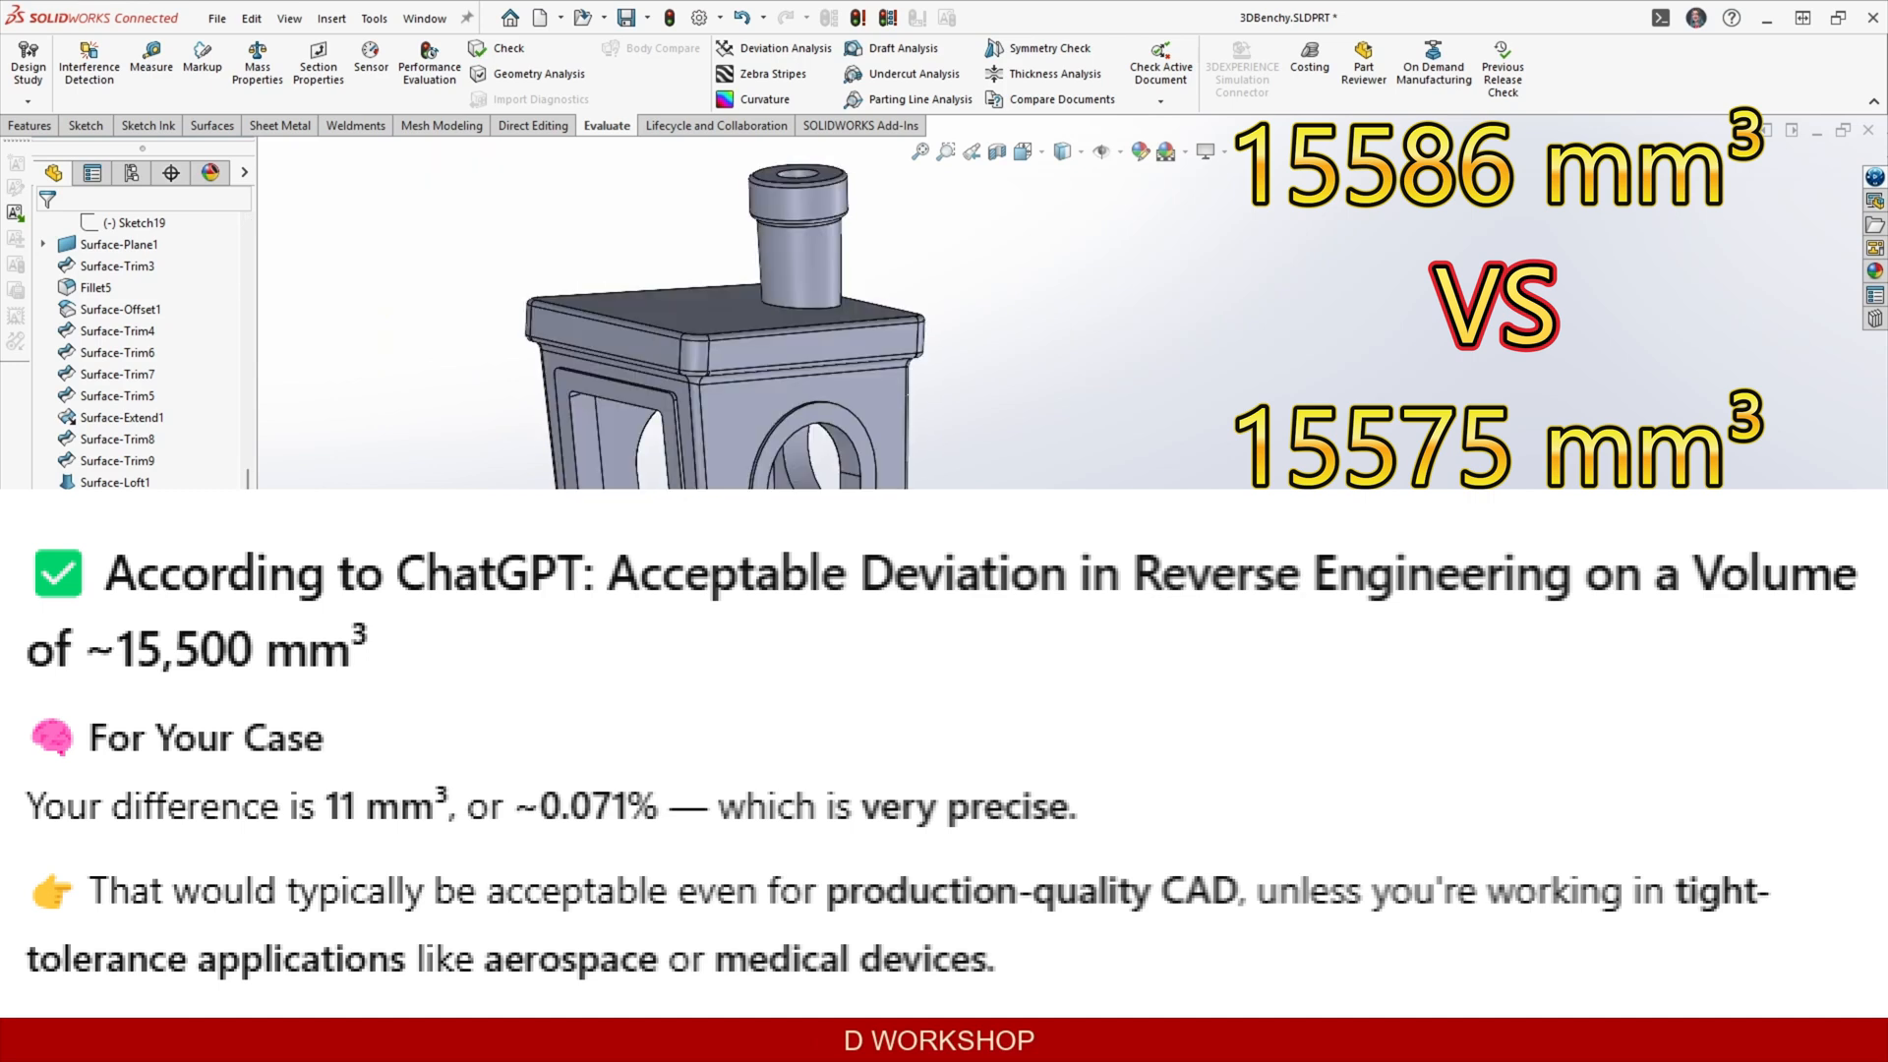